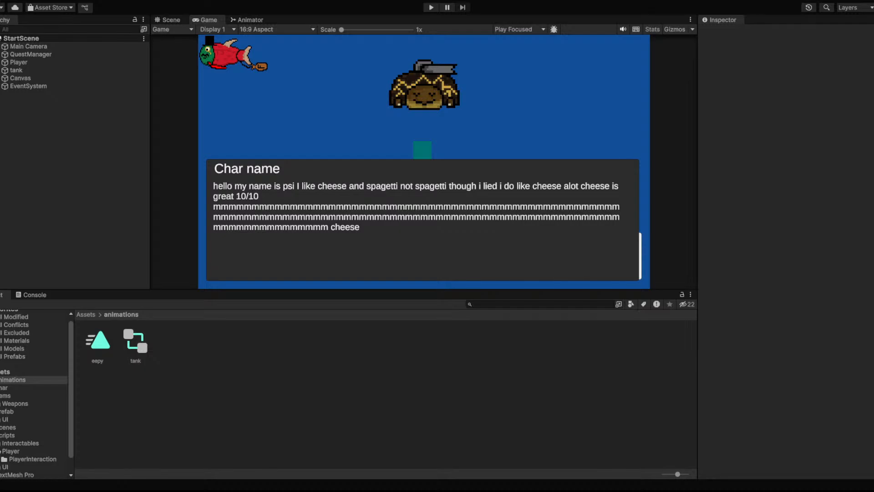
Show the whole camera frame in the Scene view and run the game to test player movement
{"action": "left_click", "coordinate": [172, 20]}
{"action": "scroll", "coordinate": [266, 129], "scroll_direction": "down", "scroll_amount": 5}
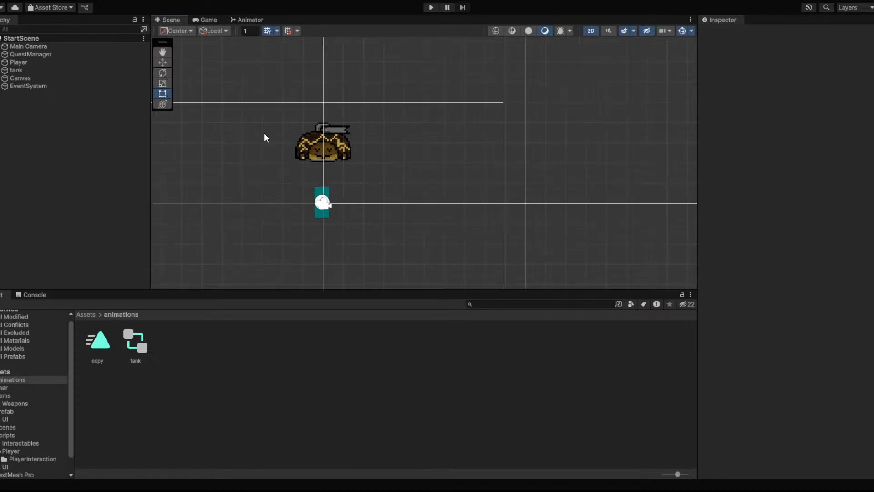
{"action": "scroll", "coordinate": [266, 138], "scroll_direction": "down", "scroll_amount": 2}
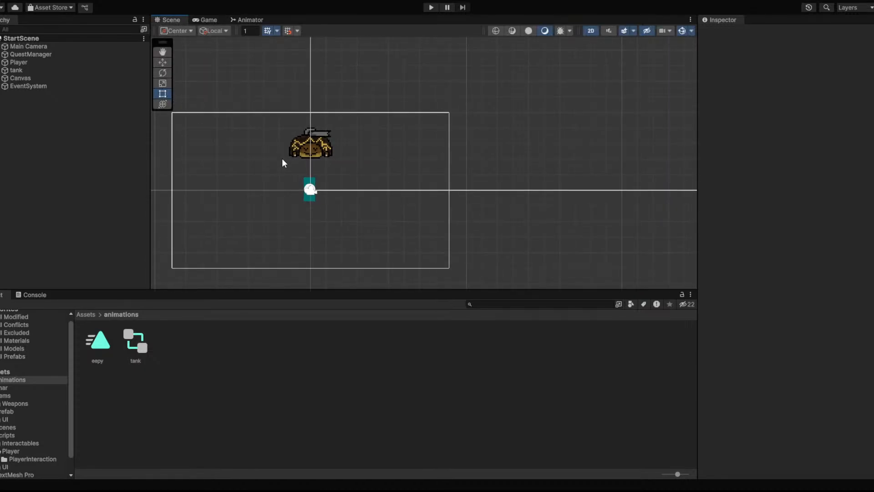
{"action": "left_click", "coordinate": [431, 7]}
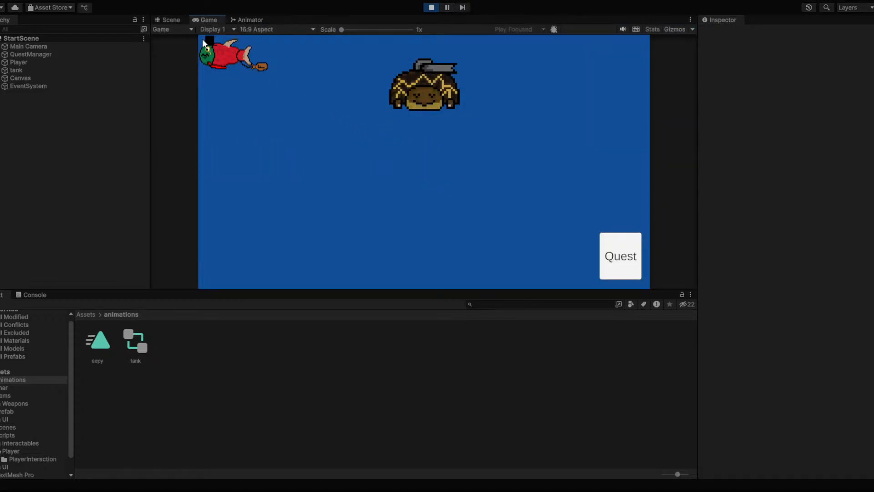
Shift the Main Camera's X position to about -13.03 in the running scene, and stop the game
{"action": "left_click", "coordinate": [175, 20]}
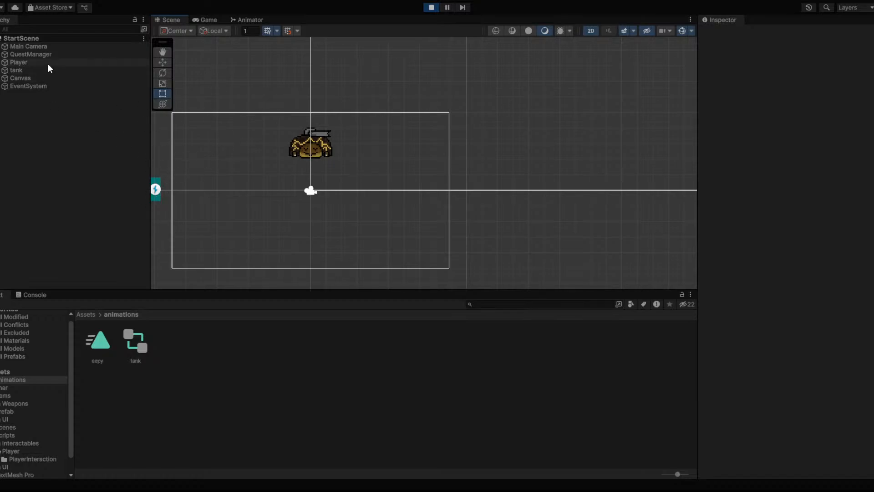
{"action": "left_click", "coordinate": [56, 50]}
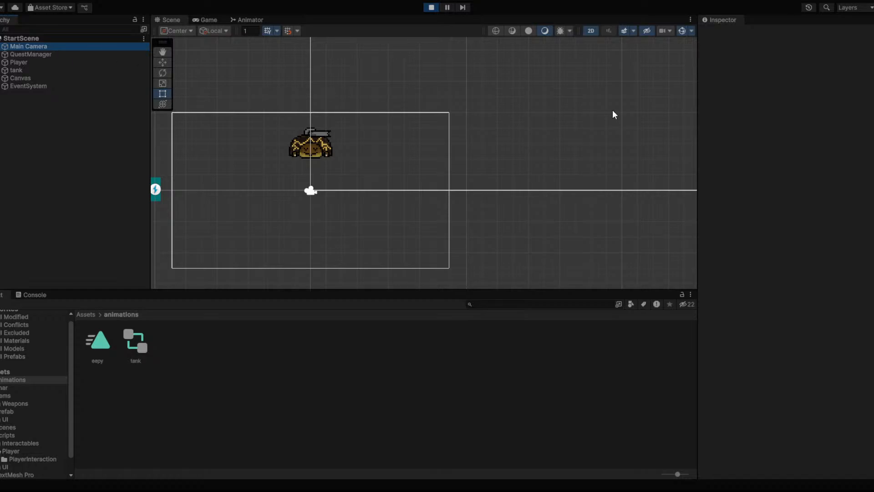
{"action": "left_click_drag", "start_coordinate": [792, 72], "coordinate": [582, 111]}
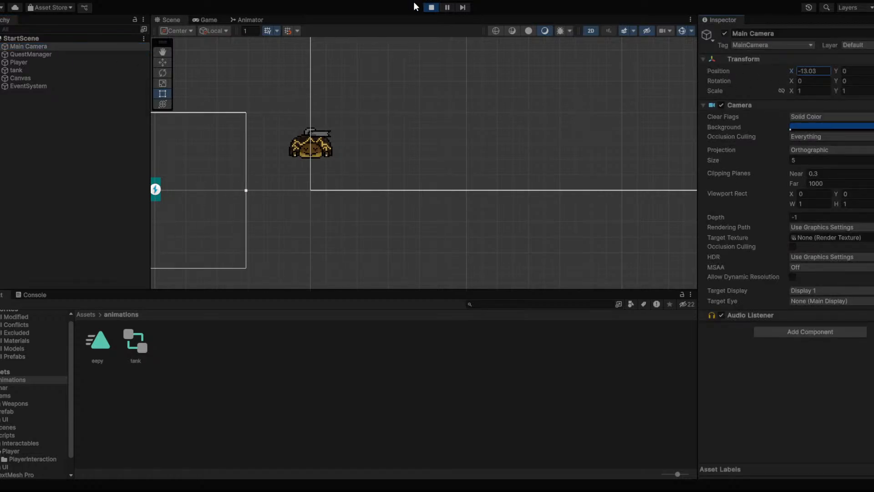
{"action": "left_click", "coordinate": [431, 8]}
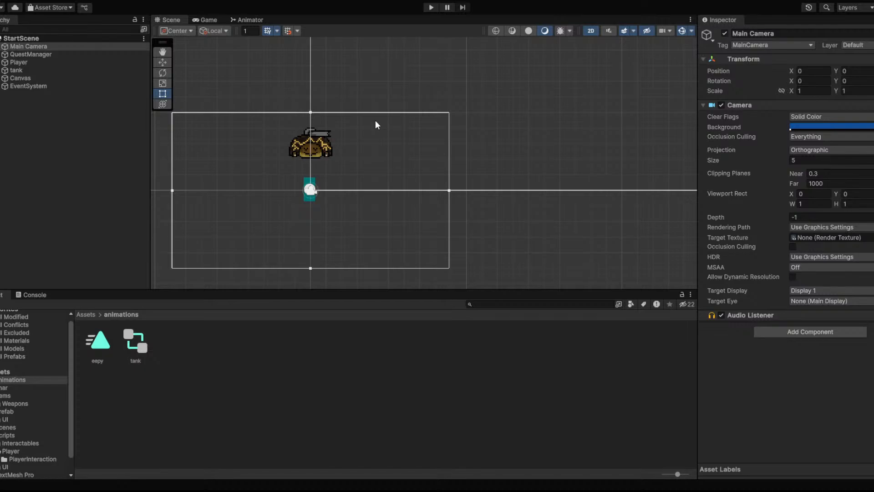
Create a folder named cam inside the Scripts folder of the project's assets
{"action": "left_click", "coordinate": [23, 373]}
{"action": "left_click", "coordinate": [358, 381]}
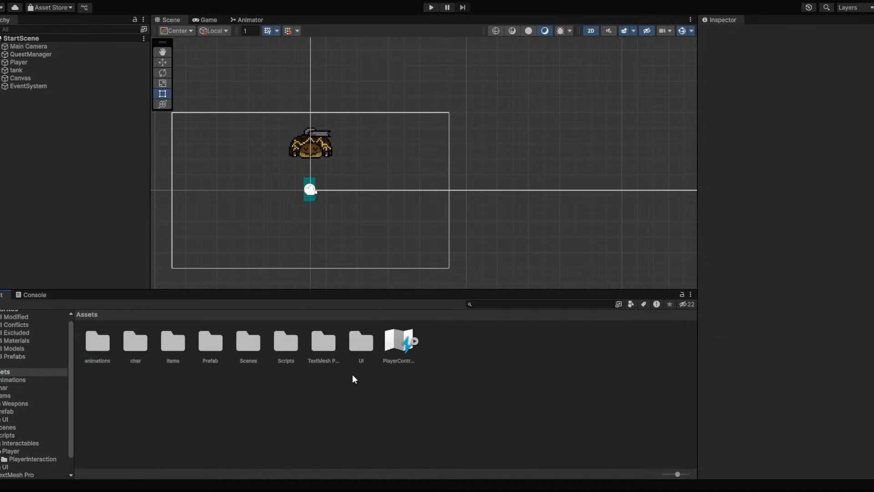
{"action": "left_click", "coordinate": [78, 47]}
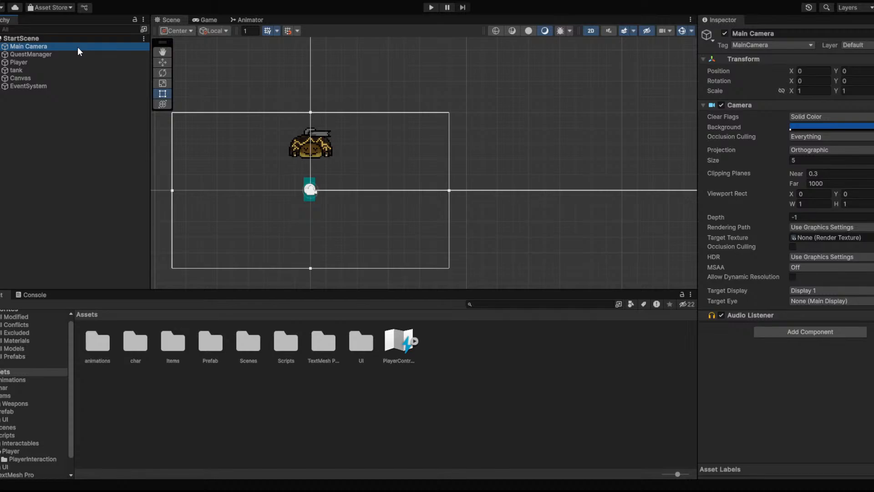
{"action": "double_click", "coordinate": [294, 346]}
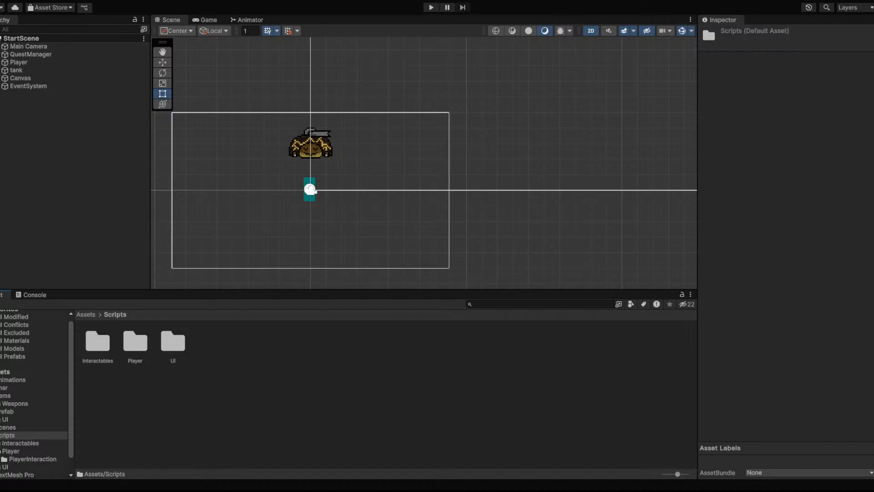
{"action": "left_click", "coordinate": [220, 368]}
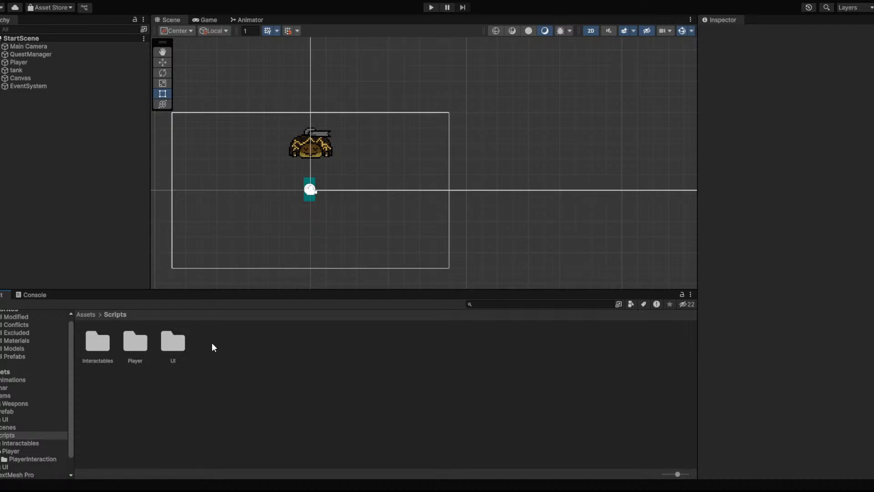
{"action": "left_click", "coordinate": [221, 360]}
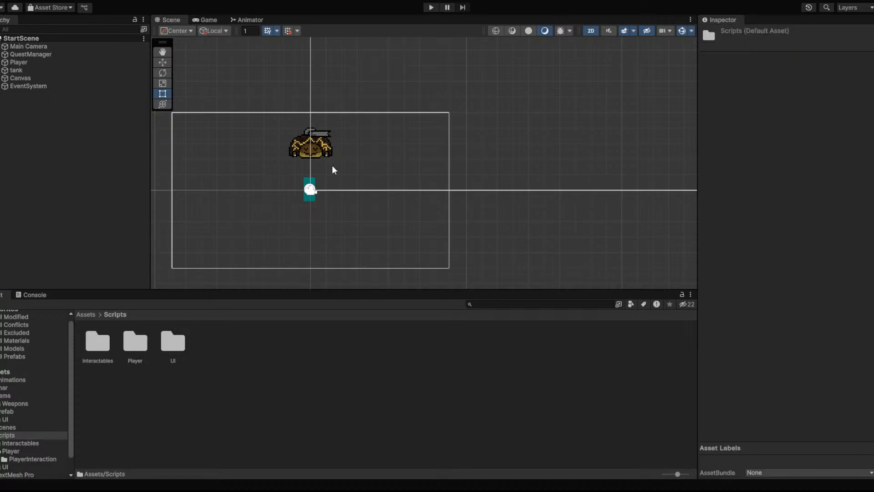
{"action": "left_click", "coordinate": [405, 2]}
{"action": "type", "text": "cam"}
{"action": "key", "text": "Return"}
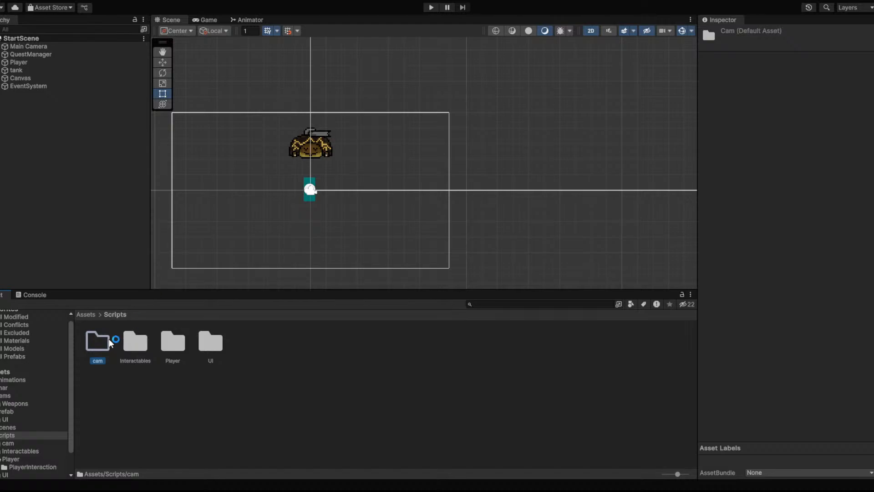
Create a C# script named PlayerTrackingCam inside the cam folder
{"action": "double_click", "coordinate": [110, 343]}
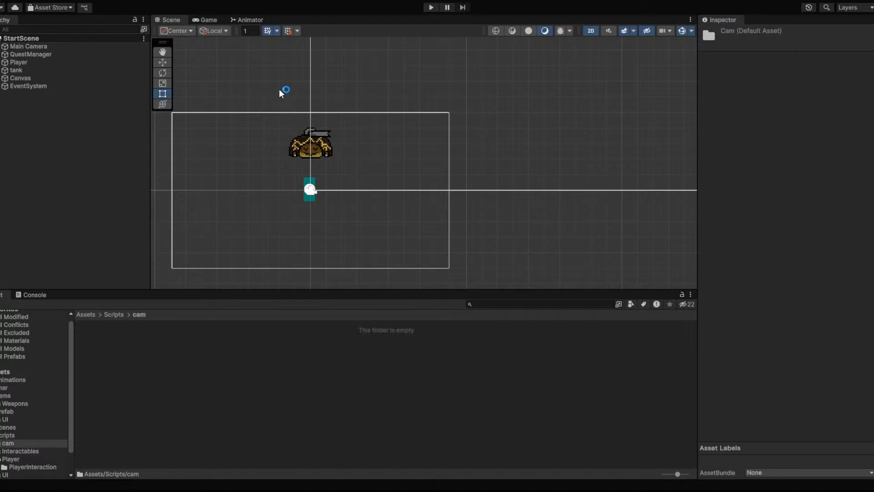
{"action": "left_click", "coordinate": [290, 20]}
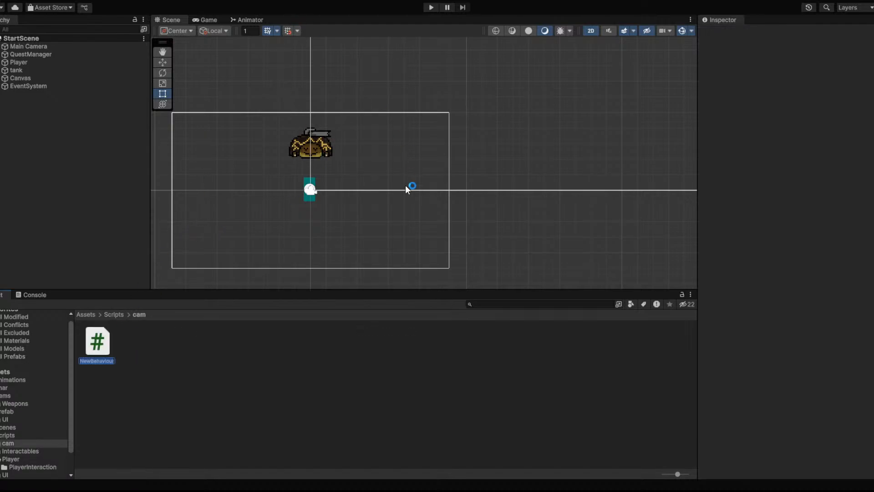
{"action": "key", "text": "BackSpace"}
{"action": "type", "text": "P"}
{"action": "type", "text": "layer"}
{"action": "type", "text": "Tracking"}
{"action": "type", "text": "Cam"}
{"action": "key", "text": "Return"}
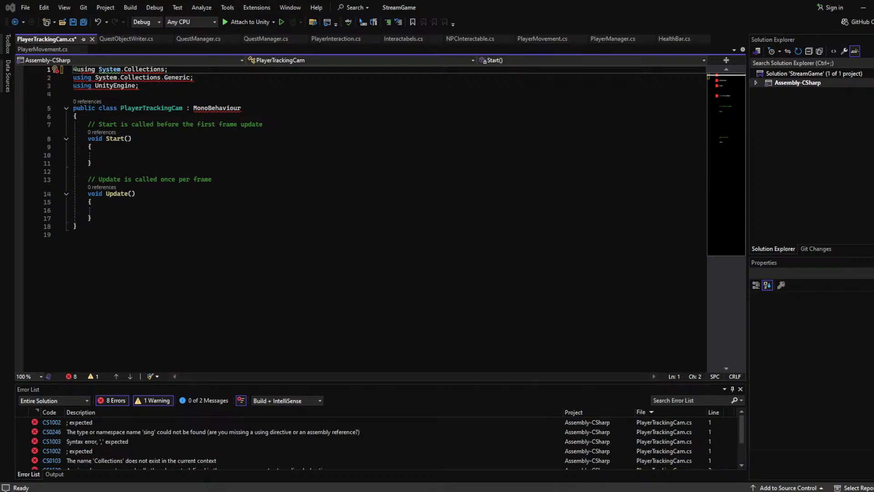
In Visual Studio, delete the stray character before the first using directive in PlayerTrackingCam.cs
{"action": "left_click", "coordinate": [416, 117]}
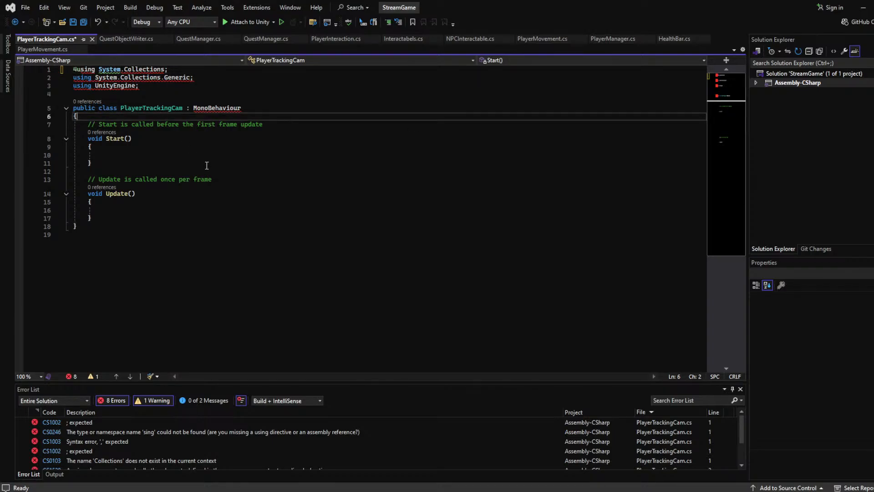
{"action": "key", "text": "Up"}
{"action": "key", "text": "Up"}
{"action": "key", "text": "Up"}
{"action": "key", "text": "Up"}
{"action": "key", "text": "Up"}
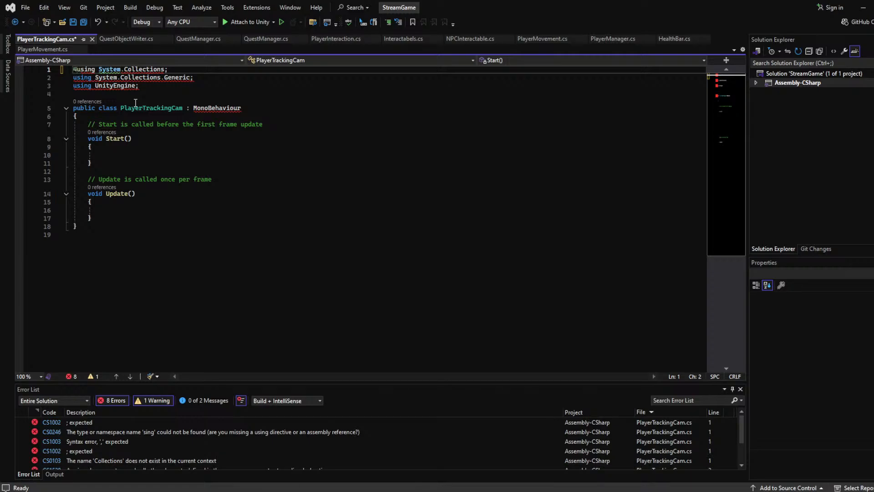
{"action": "key", "text": "BackSpace"}
{"action": "left_click", "coordinate": [280, 178]}
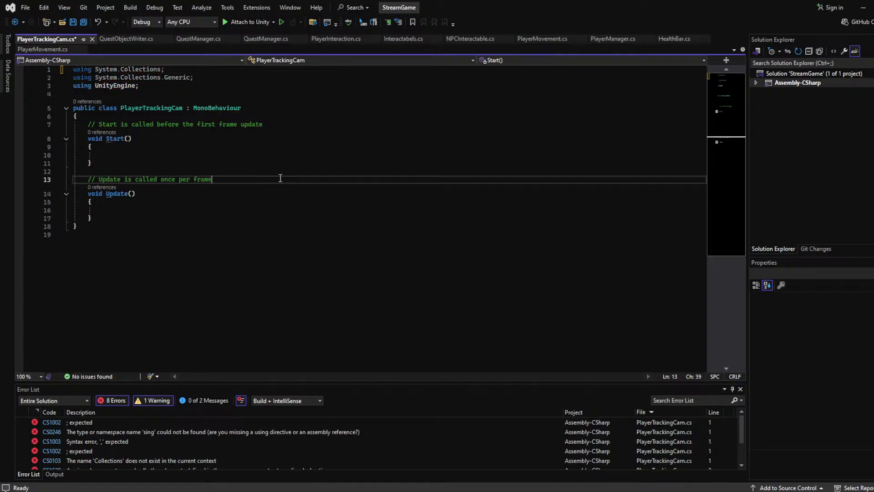
Declare a [SerializeField] Transform field named player at the start of the PlayerTrackingCam class, followed by a blank line
{"action": "left_click", "coordinate": [318, 139]}
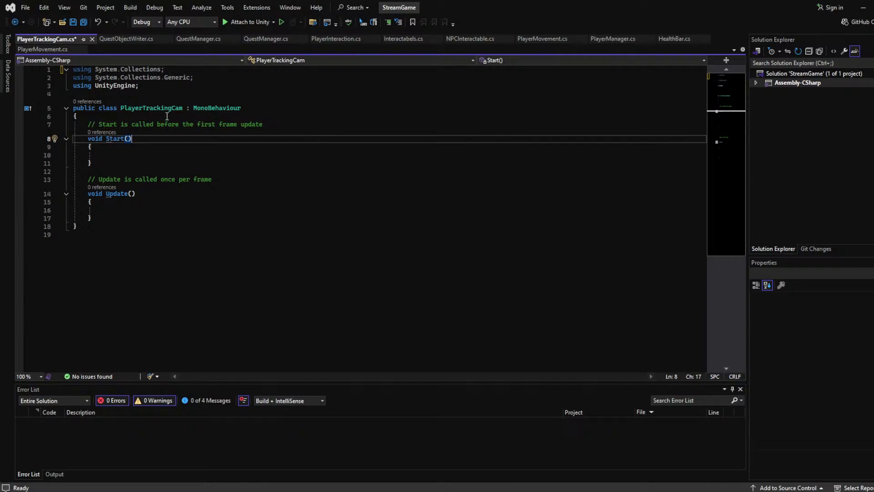
{"action": "left_click", "coordinate": [211, 155]}
{"action": "left_click", "coordinate": [187, 125]}
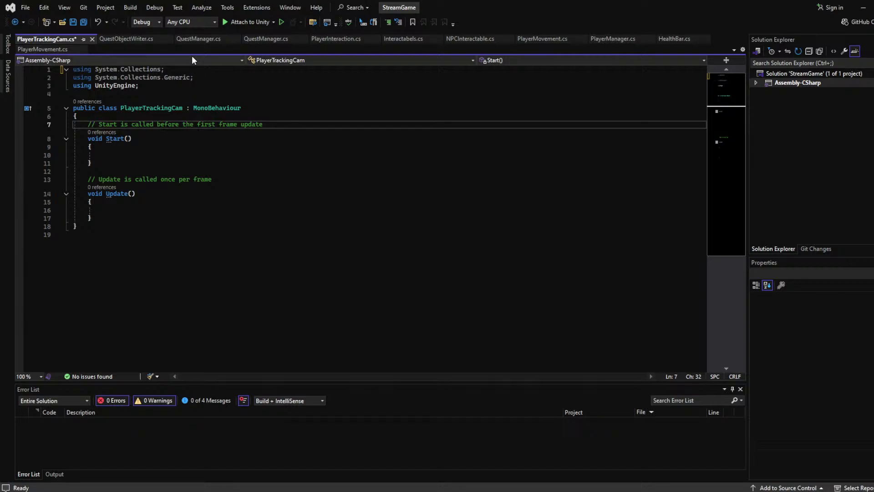
{"action": "left_click", "coordinate": [201, 119]}
{"action": "key", "text": "Return"}
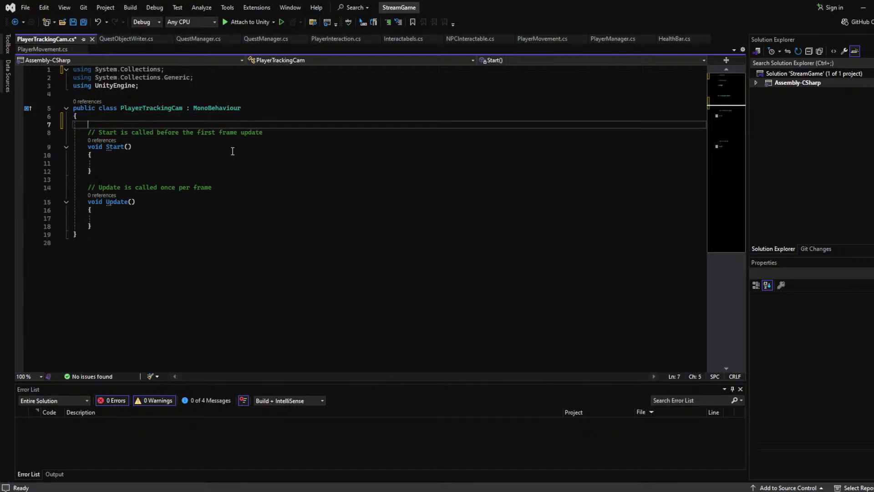
{"action": "type", "text": "[SerializeField"}
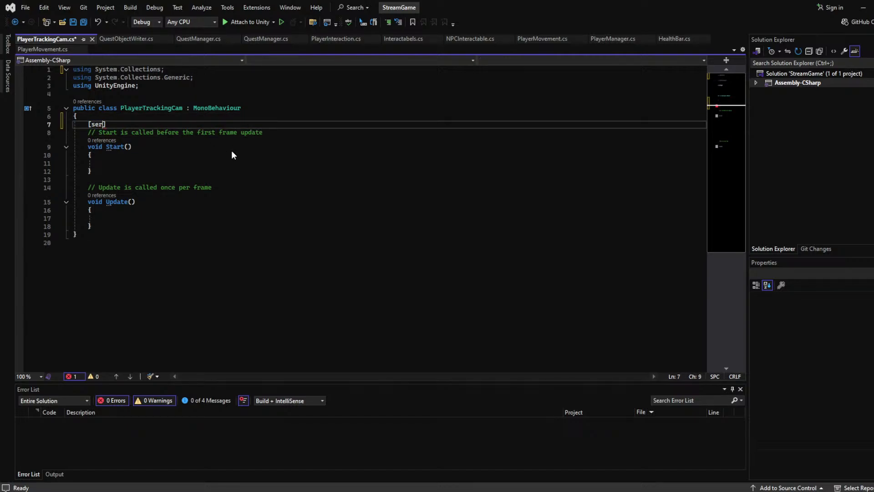
{"action": "type", "text": "]"}
{"action": "key", "text": "Return"}
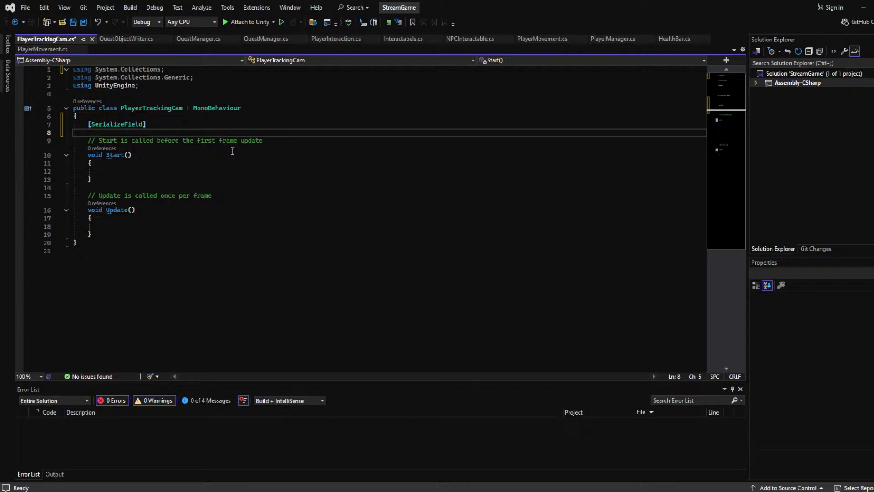
{"action": "type", "text": "Transform p"}
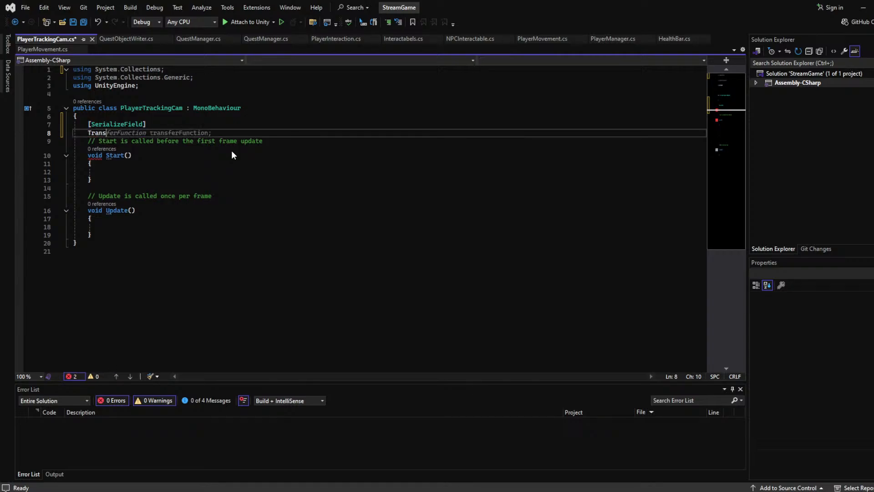
{"action": "type", "text": "layer"}
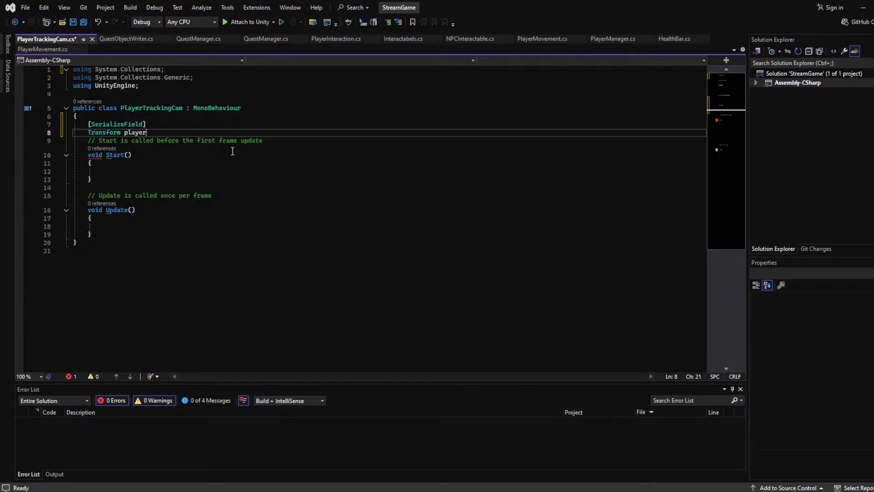
{"action": "type", "text": ";"}
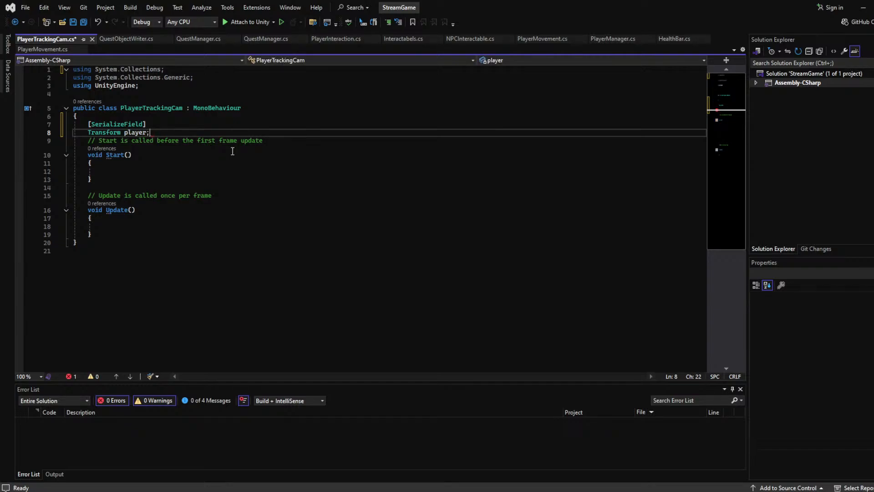
{"action": "key", "text": "Return"}
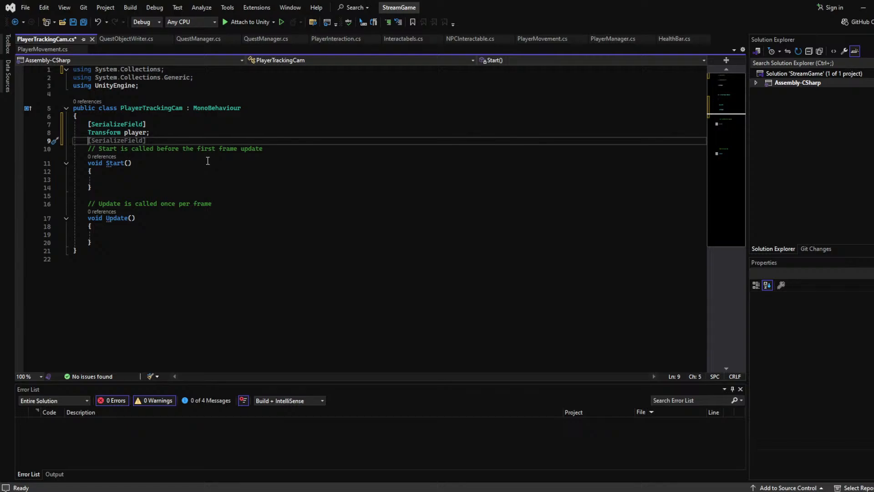
{"action": "left_click", "coordinate": [184, 146]}
{"action": "left_click", "coordinate": [203, 175]}
{"action": "left_click", "coordinate": [200, 189]}
{"action": "left_click", "coordinate": [188, 180]}
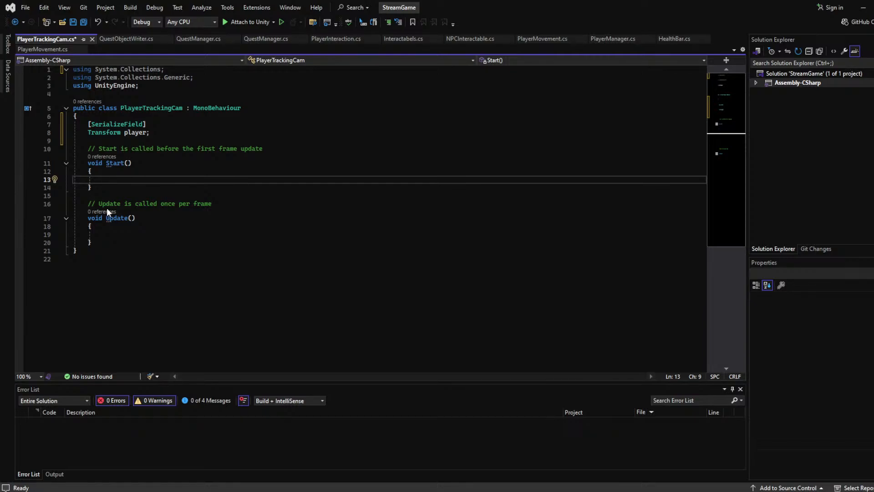
Try starting a statement with trans in the body of the Update method
{"action": "left_click", "coordinate": [157, 232]}
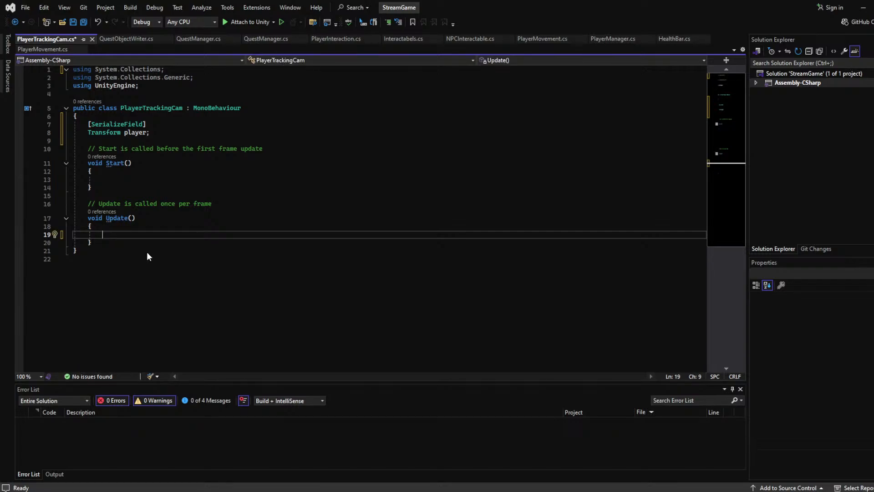
{"action": "type", "text": "trans"}
{"action": "key", "text": "BackSpace"}
{"action": "key", "text": "BackSpace"}
{"action": "key", "text": "BackSpace"}
{"action": "key", "text": "BackSpace"}
{"action": "type", "text": "oCa"}
{"action": "key", "text": "BackSpace"}
{"action": "key", "text": "BackSpace"}
{"action": "key", "text": "BackSpace"}
{"action": "key", "text": "BackSpace"}
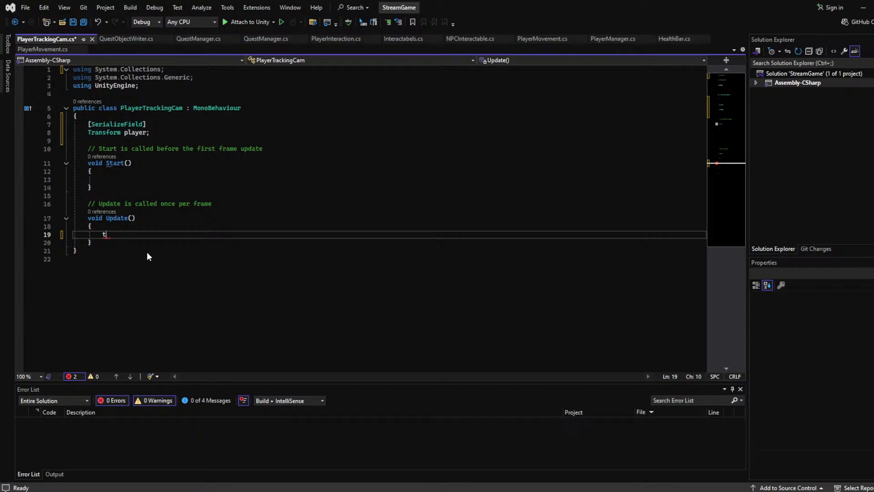
Try starting a statement with player. in the Update method, attempting cam and toview as member names
{"action": "type", "text": "player.t"}
{"action": "key", "text": "BackSpace"}
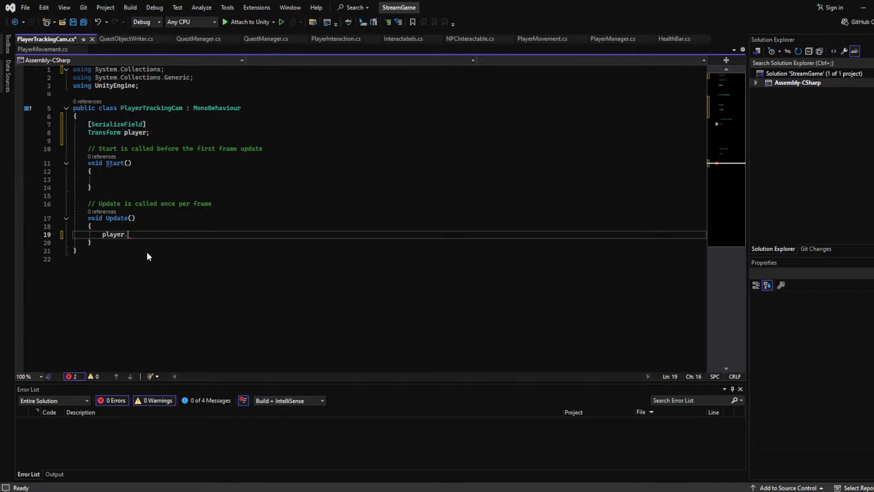
{"action": "type", "text": "cam"}
{"action": "key", "text": "BackSpace"}
{"action": "key", "text": "BackSpace"}
{"action": "key", "text": "BackSpace"}
{"action": "type", "text": "Toview"}
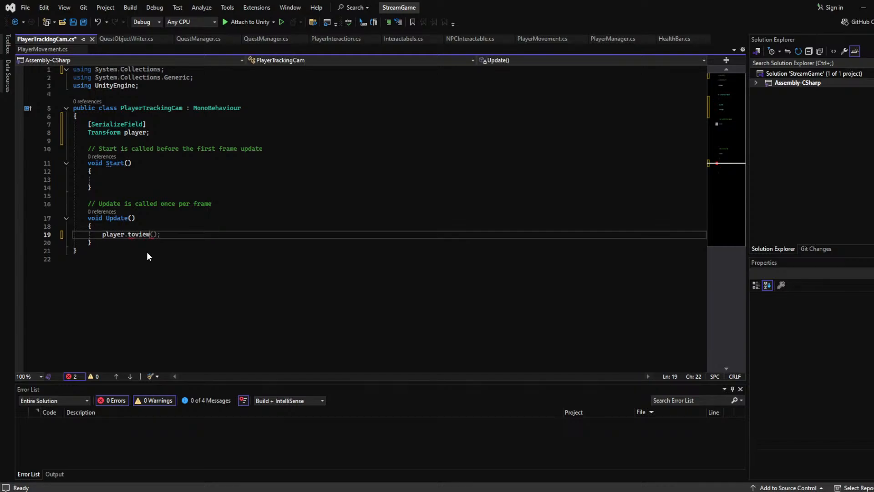
{"action": "key", "text": "BackSpace"}
{"action": "key", "text": "BackSpace"}
{"action": "key", "text": "BackSpace"}
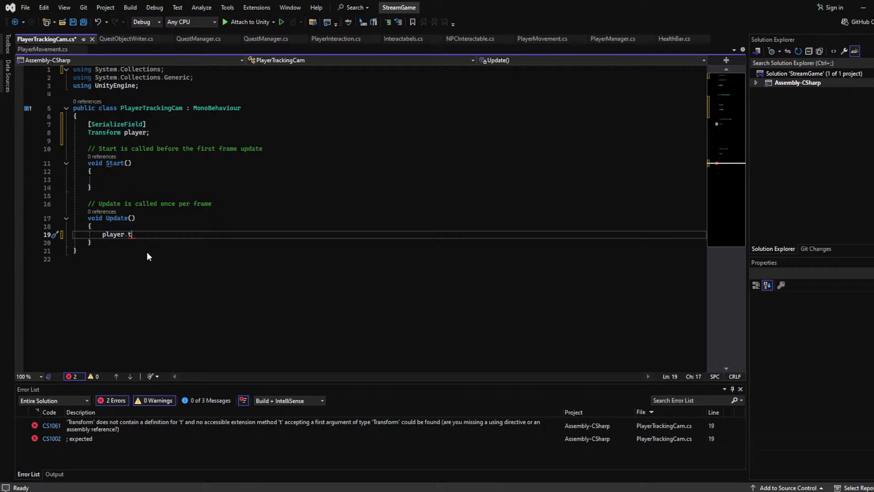
{"action": "key", "text": "shift+Home"}
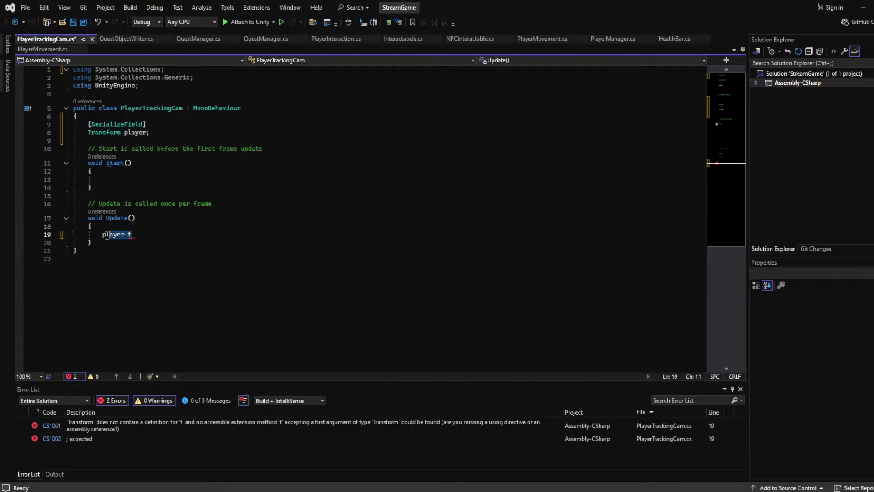
Declare a Camera field named cam below the player field, separated from it by a blank line
{"action": "left_click", "coordinate": [191, 131]}
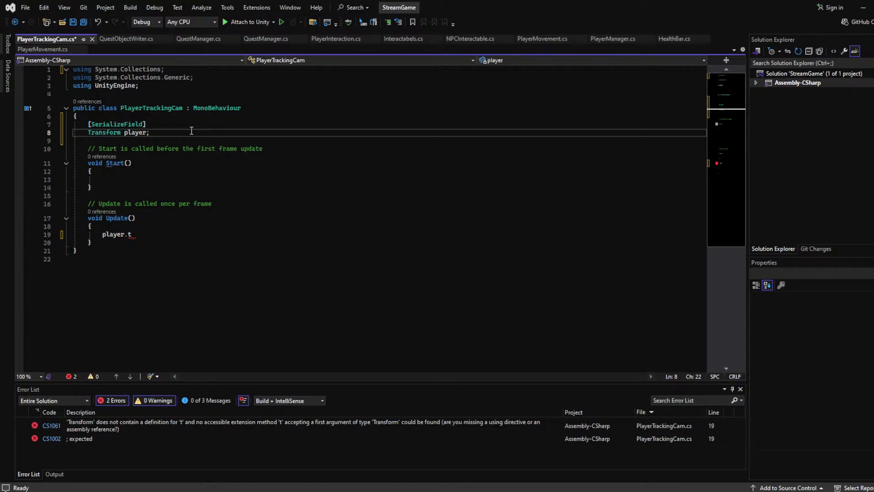
{"action": "key", "text": "Return"}
{"action": "key", "text": "Return"}
{"action": "type", "text": "camera cam;"}
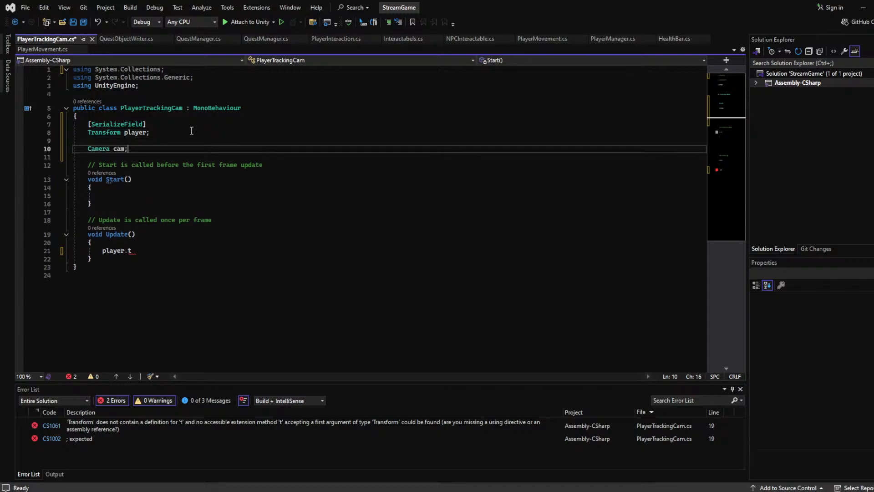
In the Start method, assign cam with cam = GetComponent<Camera>();
{"action": "left_click", "coordinate": [139, 201]}
{"action": "left_click", "coordinate": [167, 190]}
{"action": "left_click", "coordinate": [158, 197]}
{"action": "type", "text": "cam"}
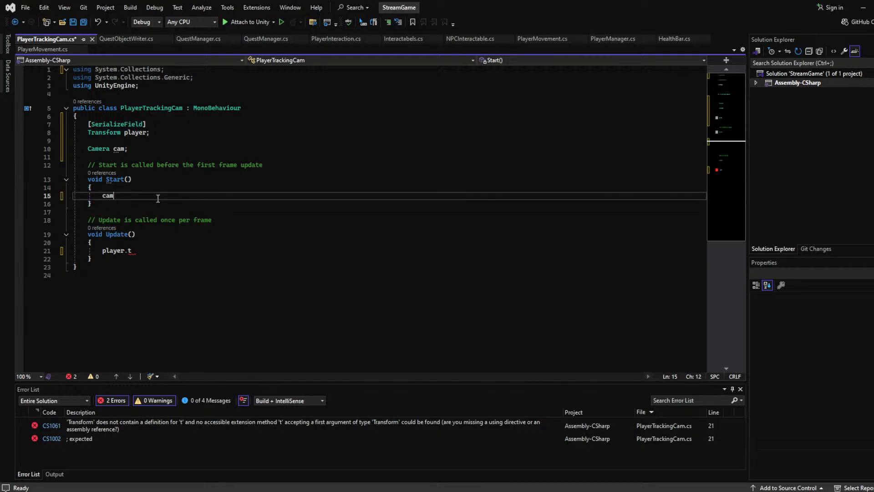
{"action": "type", "text": " = "}
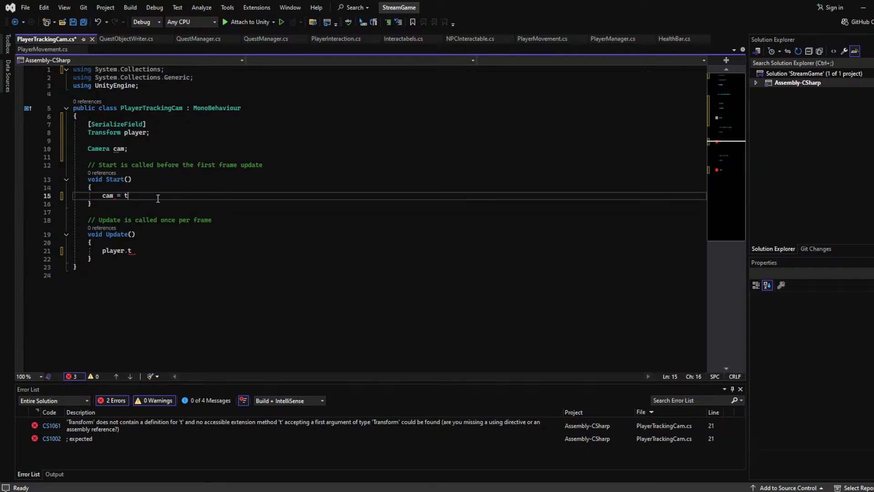
{"action": "type", "text": "get"}
{"action": "key", "text": "Tab"}
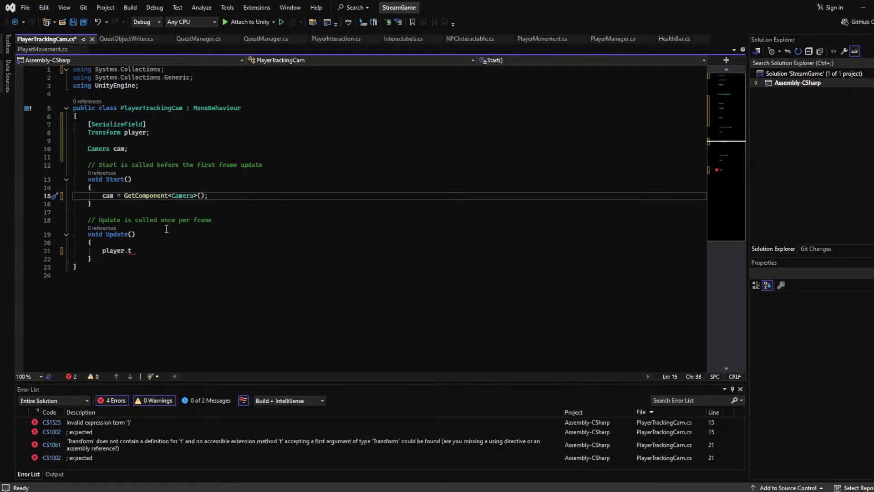
Replace the partial player.t statement in Update with cam.WorldToScreenPoint(transform.position);
{"action": "left_click", "coordinate": [156, 253]}
{"action": "left_click_drag", "start_coordinate": [155, 253], "coordinate": [97, 255]}
{"action": "key", "text": "shift+Right"}
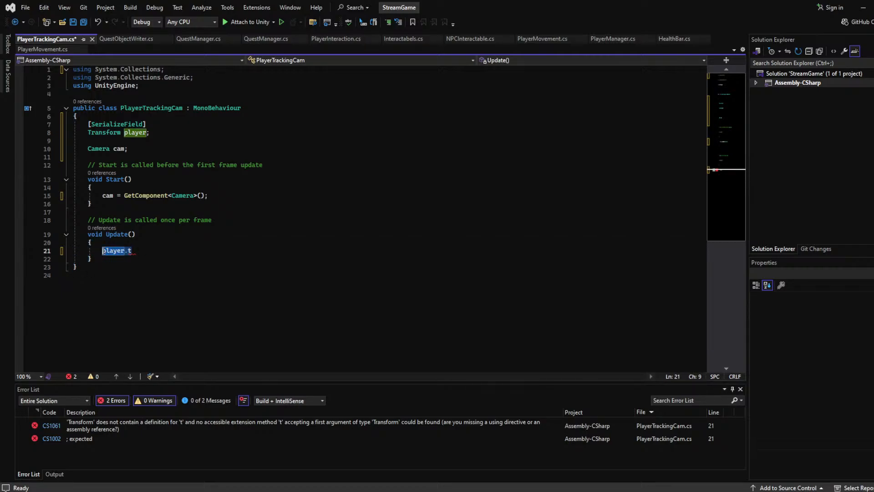
{"action": "key", "text": "BackSpace"}
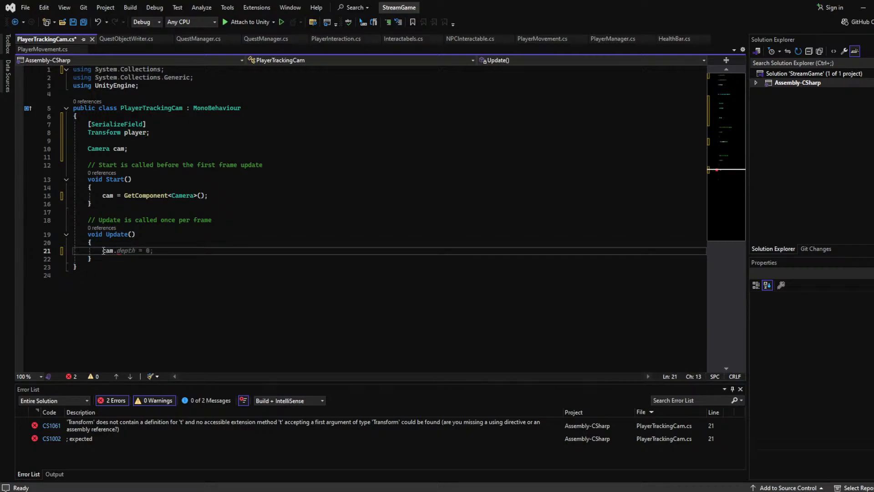
{"action": "type", "text": "wor"}
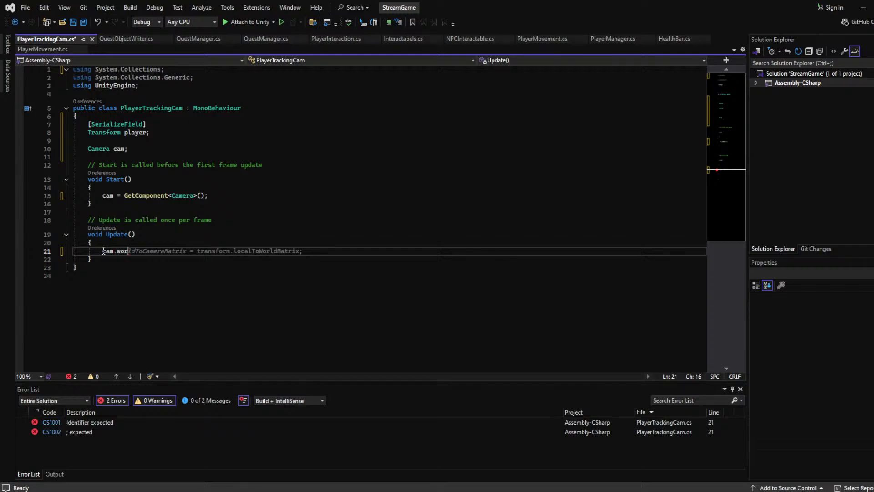
{"action": "key", "text": "BackSpace"}
{"action": "key", "text": "BackSpace"}
{"action": "key", "text": "BackSpace"}
{"action": "type", "text": "Wor"}
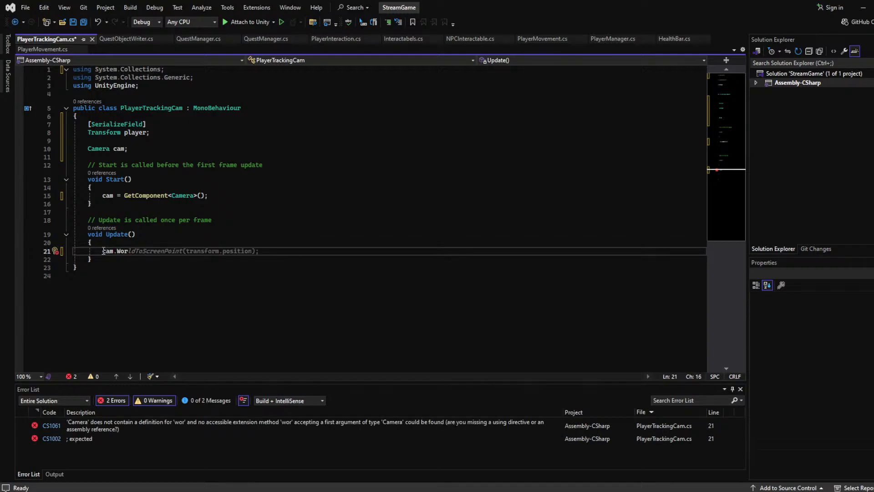
{"action": "key", "text": "Tab"}
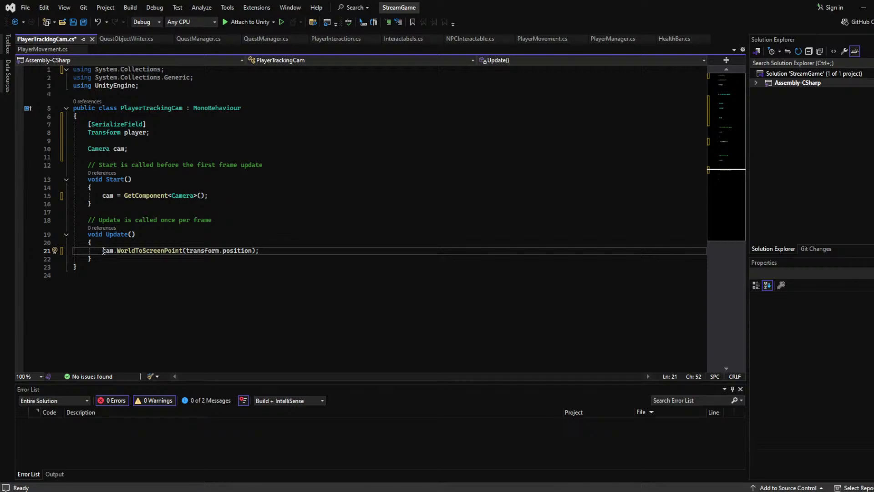
Wrap the WorldToScreenPoint call in Update in Debug.Log( ) and save the script
{"action": "left_click", "coordinate": [263, 246]}
{"action": "key", "text": "Down"}
{"action": "type", "text": "Debug"}
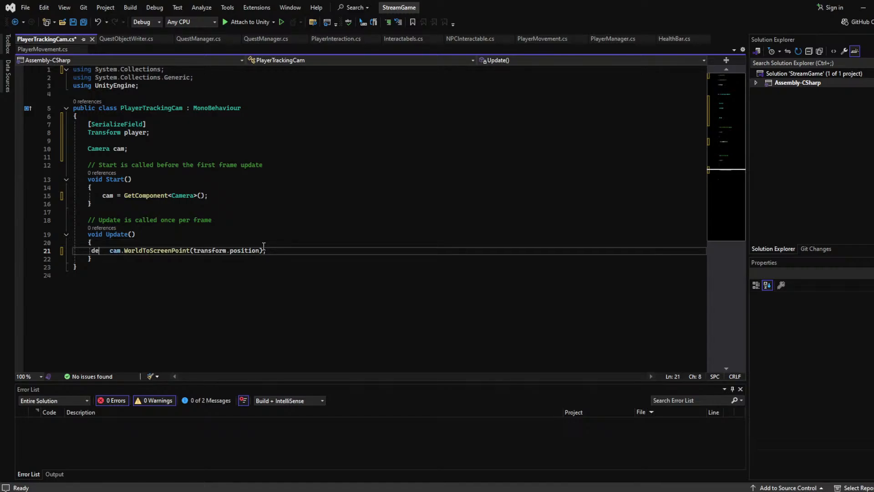
{"action": "type", "text": ".Log"}
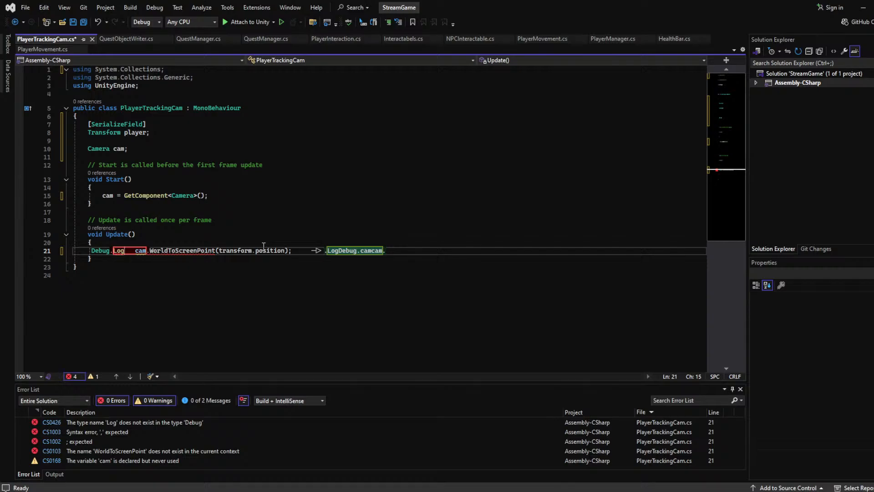
{"action": "type", "text": "("}
{"action": "left_click", "coordinate": [301, 249]}
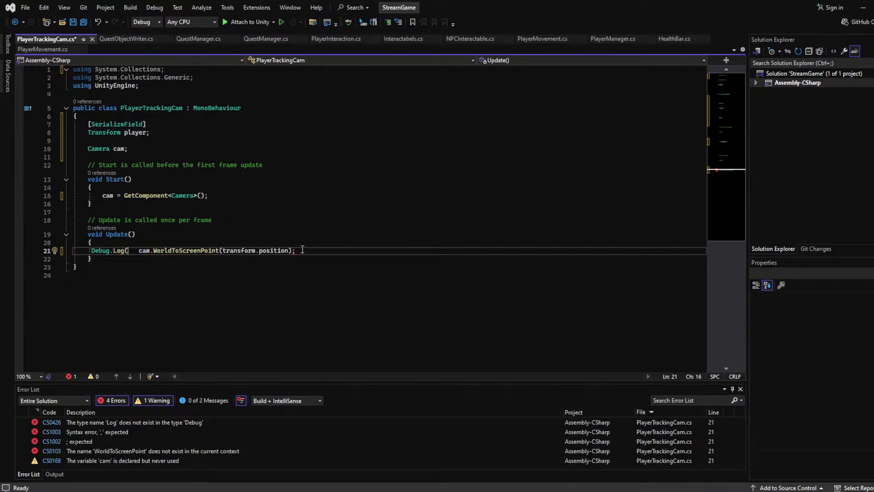
{"action": "type", "text": ")"}
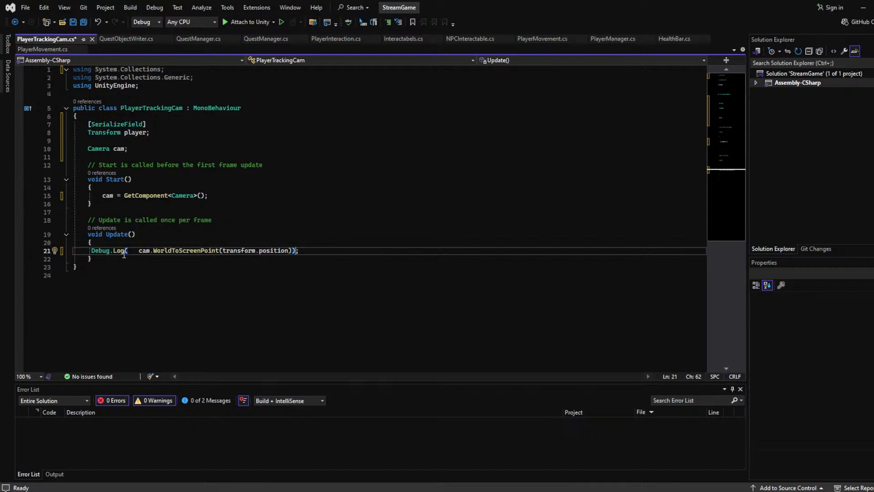
{"action": "key", "text": "ctrl+s"}
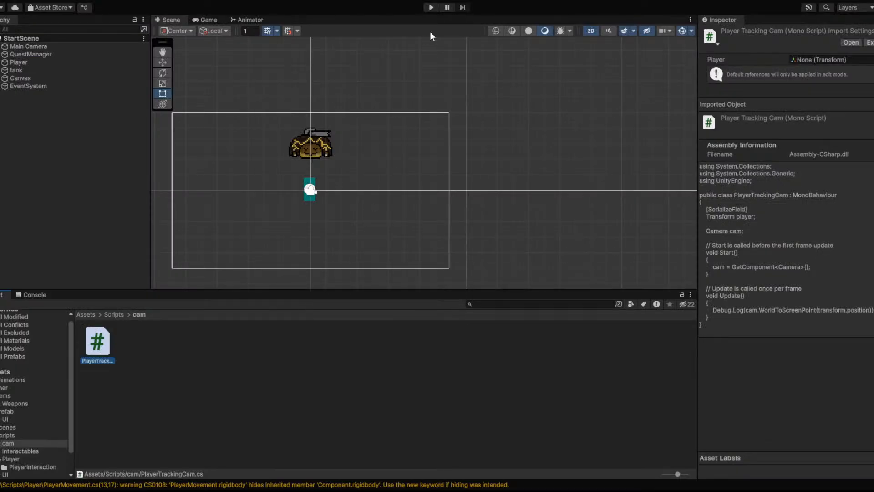
In Unity, clear the Console and play-test the scene, moving the player down and to the right before stopping
{"action": "left_click", "coordinate": [28, 295]}
{"action": "left_click", "coordinate": [1, 304]}
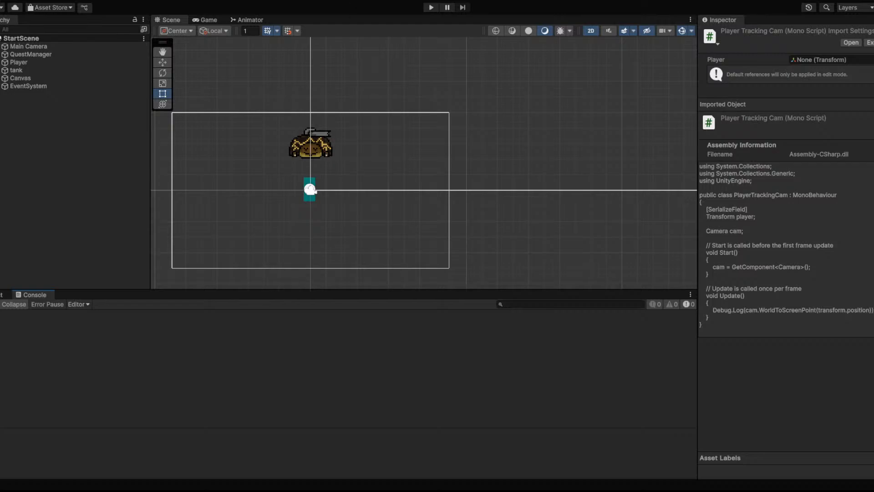
{"action": "left_click", "coordinate": [431, 7]}
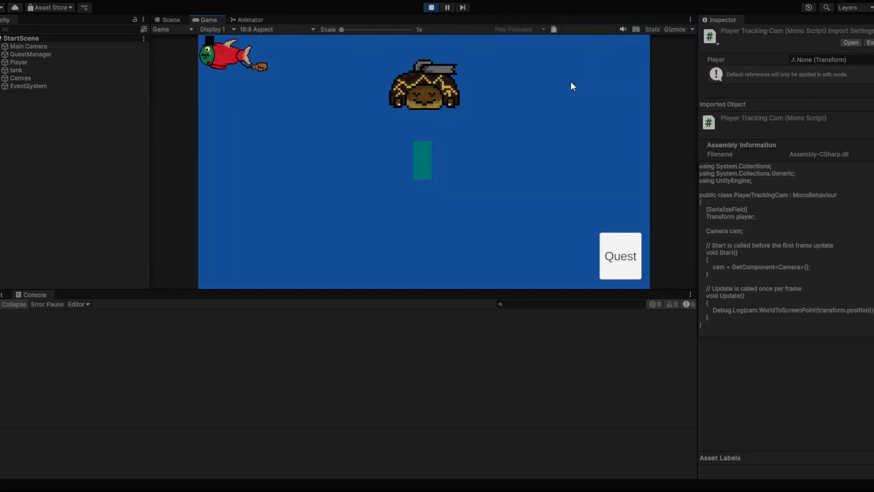
{"action": "key", "text": "s"}
{"action": "key", "text": "d"}
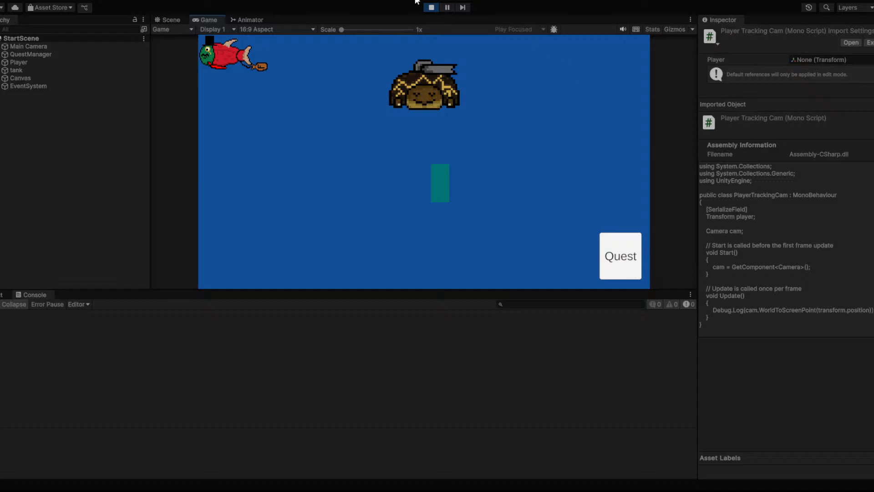
{"action": "left_click", "coordinate": [431, 8]}
Add the PlayerTrackingCam script to Main Camera and assign the Player object to its Player field
{"action": "left_click", "coordinate": [68, 54]}
{"action": "left_click", "coordinate": [75, 46]}
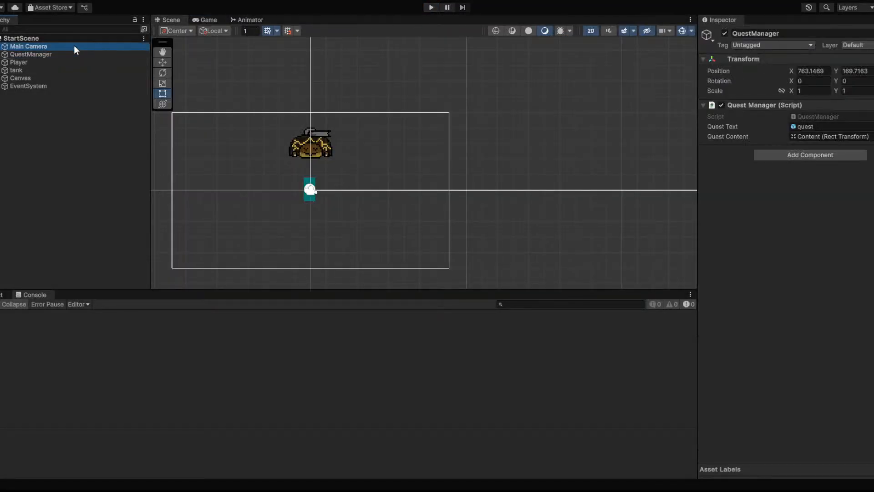
{"action": "left_click", "coordinate": [809, 331]}
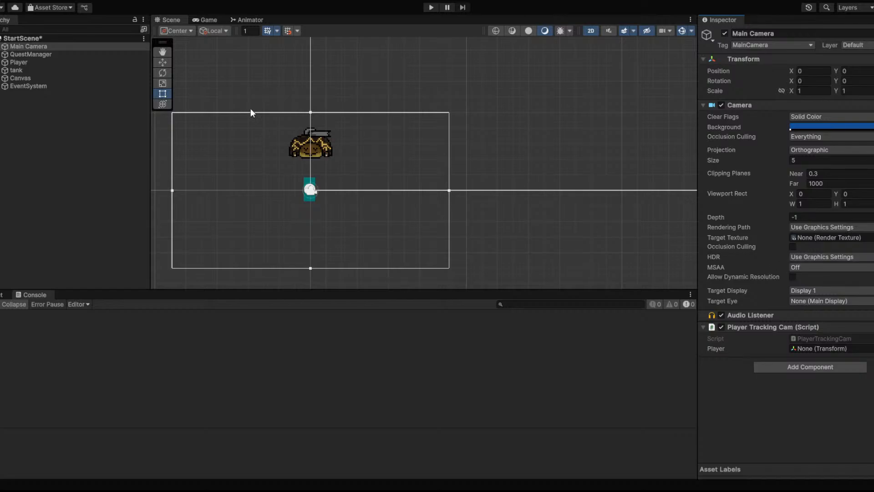
{"action": "left_click_drag", "start_coordinate": [80, 61], "coordinate": [872, 352]}
Examine the tank and Player objects in the scene, including the Player's components and its interactable_range child
{"action": "scroll", "coordinate": [299, 193], "scroll_direction": "up", "scroll_amount": 5}
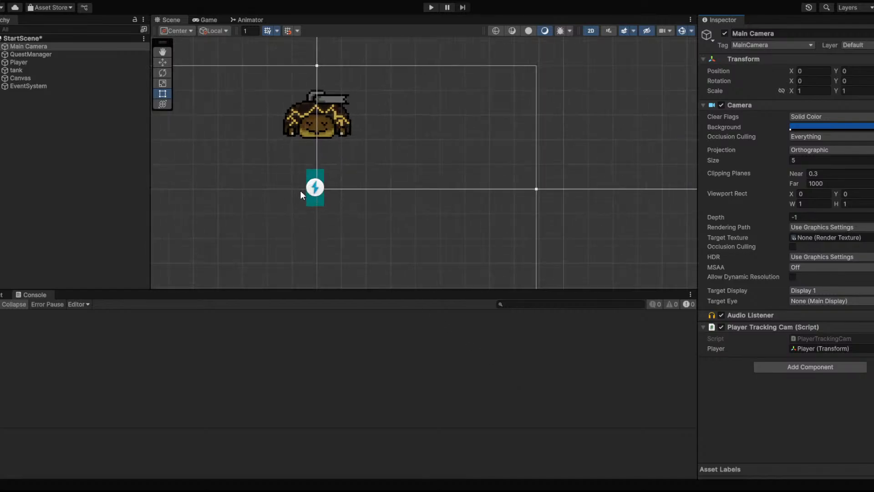
{"action": "left_click", "coordinate": [311, 105]}
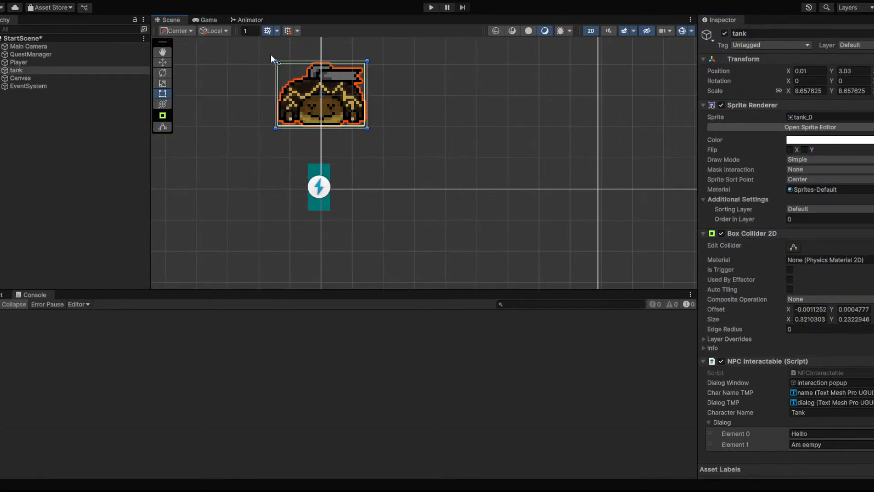
{"action": "left_click", "coordinate": [331, 178]}
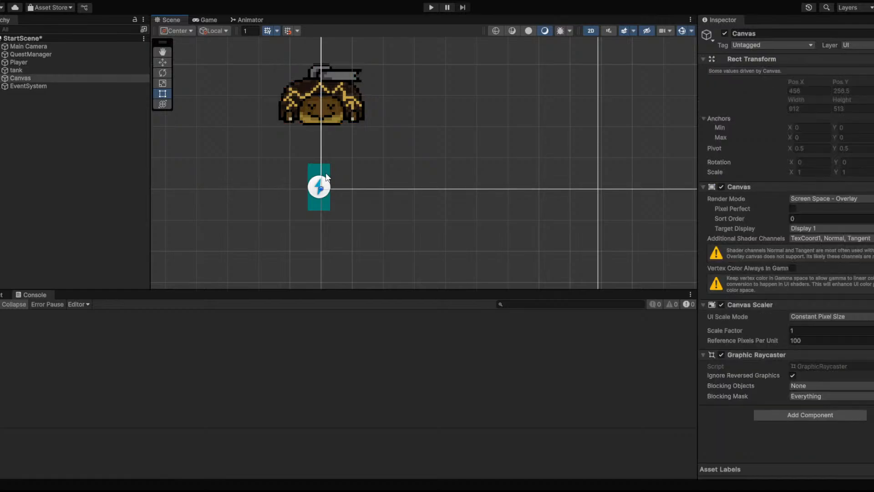
{"action": "left_click", "coordinate": [331, 177]}
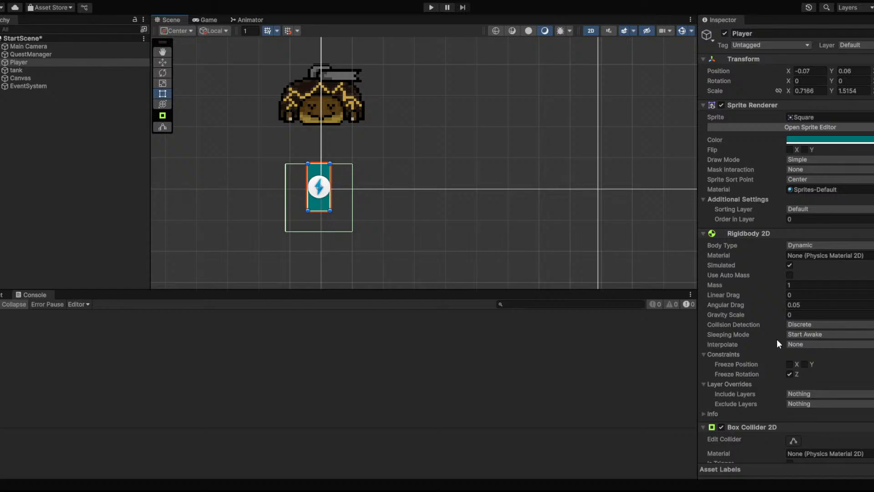
{"action": "scroll", "coordinate": [782, 344], "scroll_direction": "down", "scroll_amount": 4}
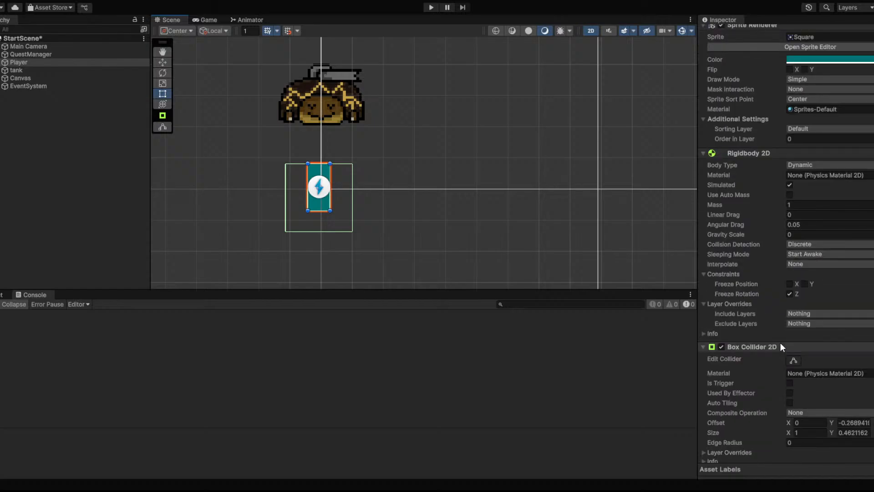
{"action": "scroll", "coordinate": [780, 342], "scroll_direction": "down", "scroll_amount": 10}
{"action": "left_click", "coordinate": [0, 63]}
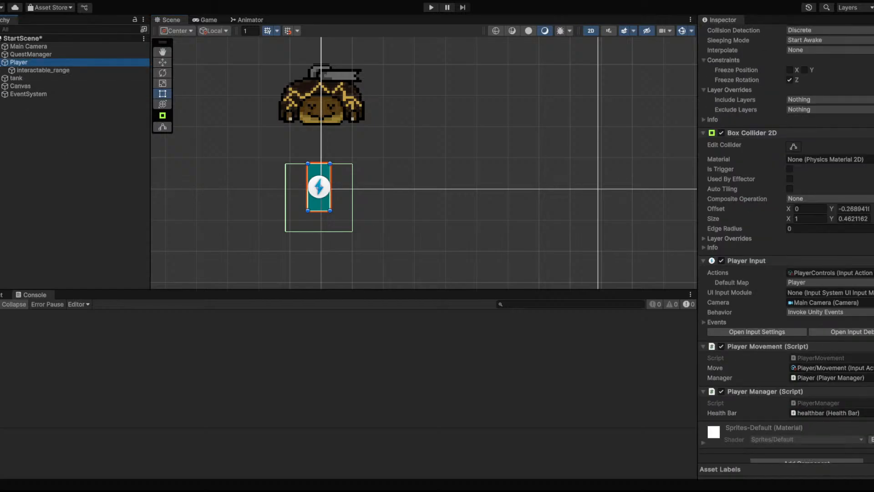
{"action": "left_click", "coordinate": [36, 71]}
{"action": "left_click", "coordinate": [55, 63]}
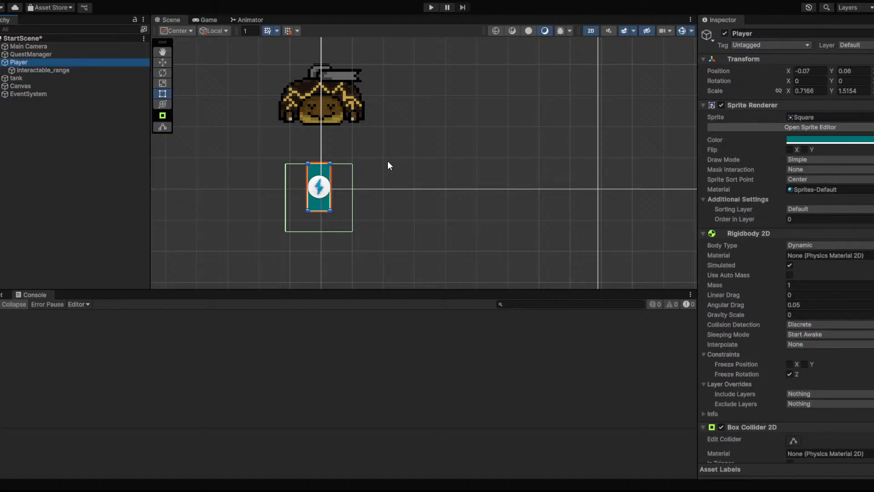
{"action": "scroll", "coordinate": [736, 266], "scroll_direction": "down", "scroll_amount": 3}
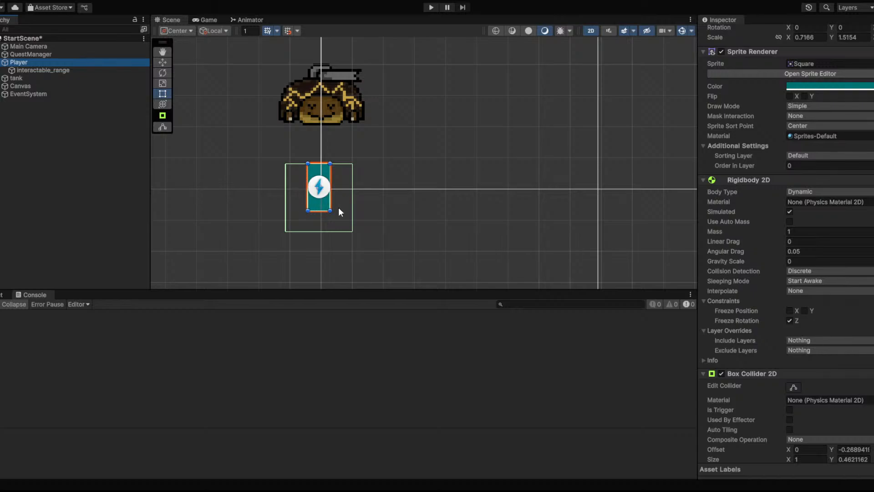
{"action": "left_click", "coordinate": [55, 159]}
{"action": "left_click", "coordinate": [36, 63]}
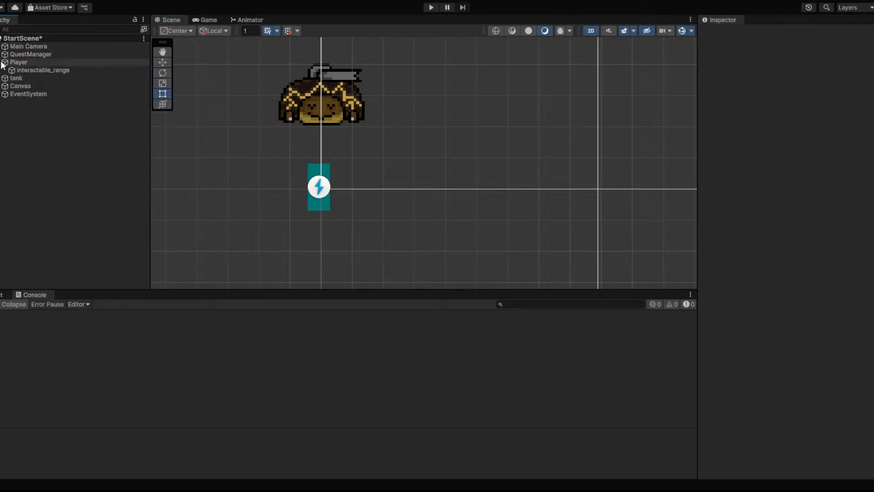
Play-test the scene, moving the player around in all directions and beside the tank while watching the logged position, and stop
{"action": "left_click", "coordinate": [431, 7]}
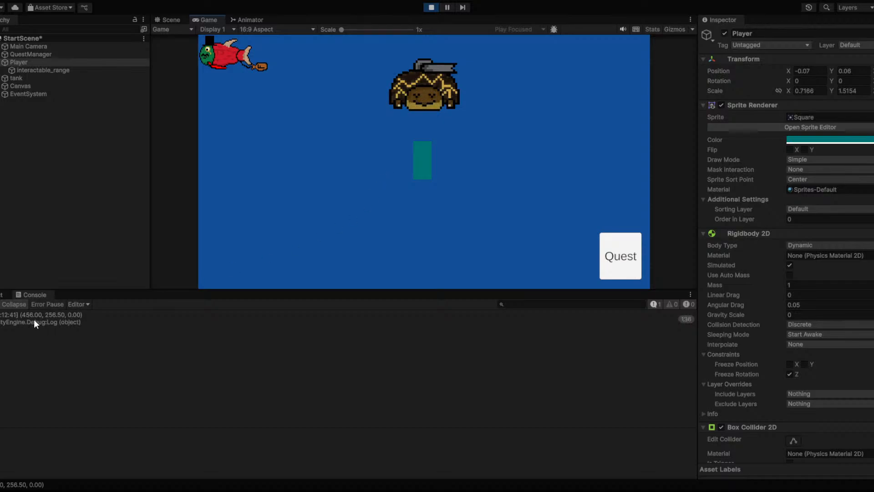
{"action": "key", "text": "a"}
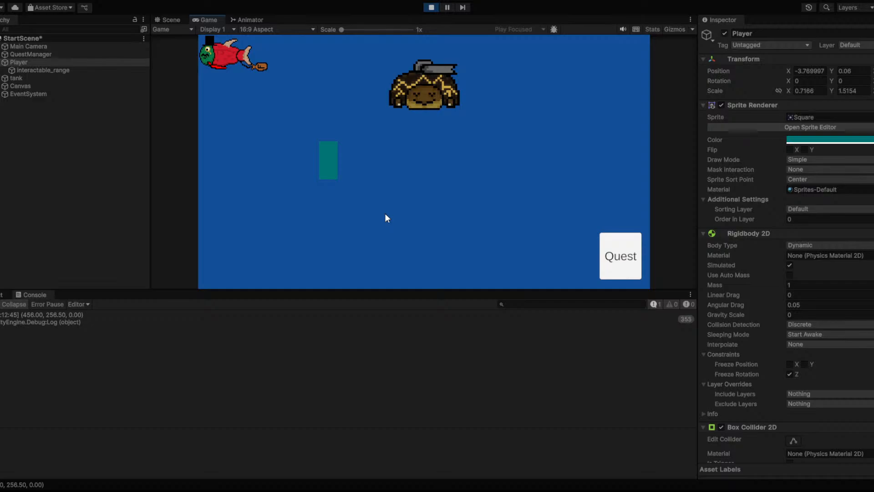
{"action": "key", "text": "s"}
{"action": "key", "text": "d"}
{"action": "key", "text": "w"}
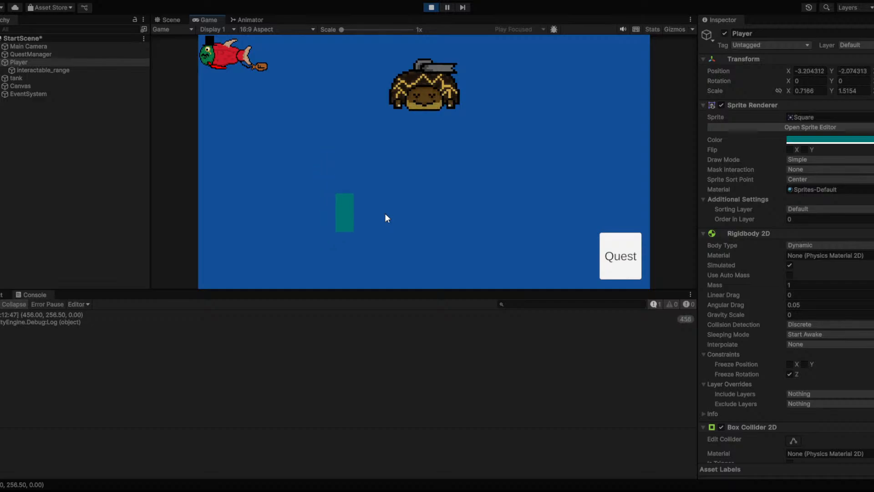
{"action": "key", "text": "s"}
{"action": "key", "text": "w"}
{"action": "key", "text": "d"}
{"action": "key", "text": "a"}
{"action": "key", "text": "s"}
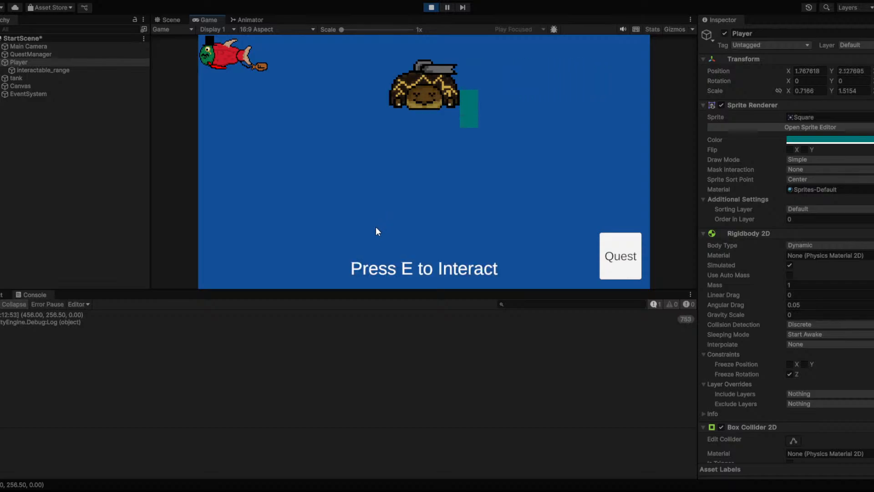
{"action": "key", "text": "a"}
{"action": "key", "text": "w"}
{"action": "key", "text": "a"}
{"action": "key", "text": "d"}
{"action": "key", "text": "s"}
{"action": "key", "text": "s"}
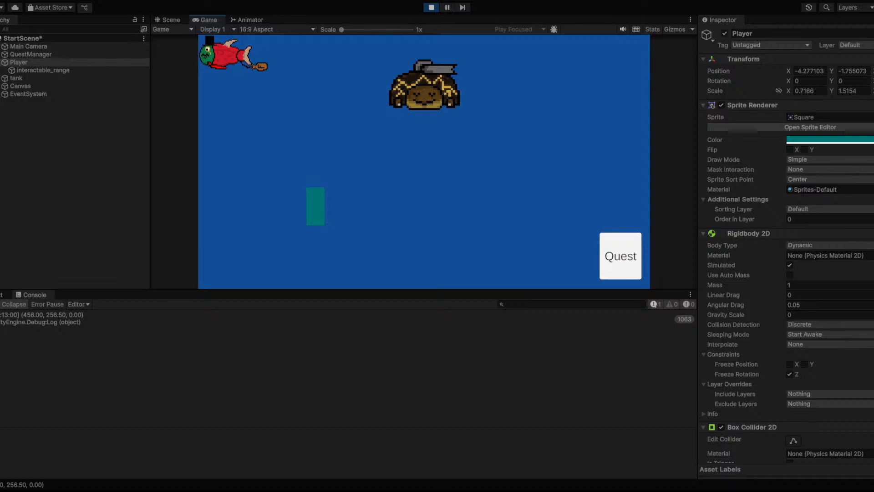
{"action": "key", "text": "d"}
{"action": "key", "text": "s"}
{"action": "key", "text": "w"}
{"action": "key", "text": "a"}
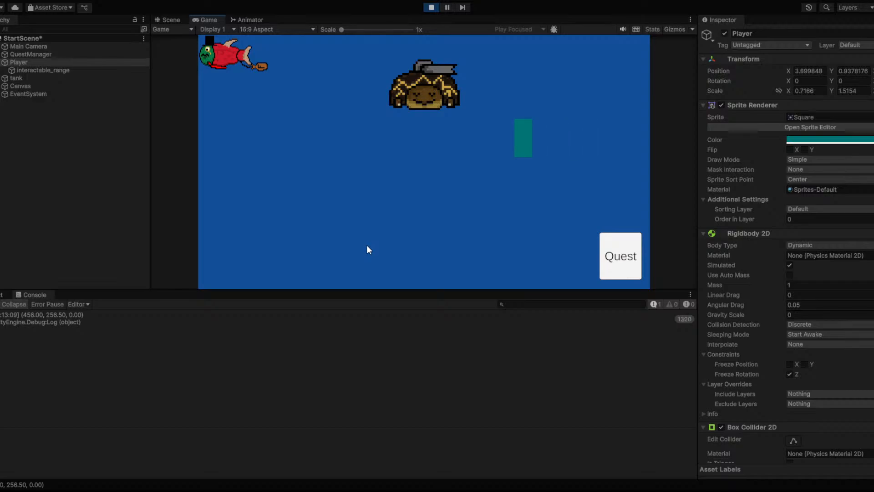
{"action": "key", "text": "w"}
{"action": "key", "text": "a"}
{"action": "key", "text": "s"}
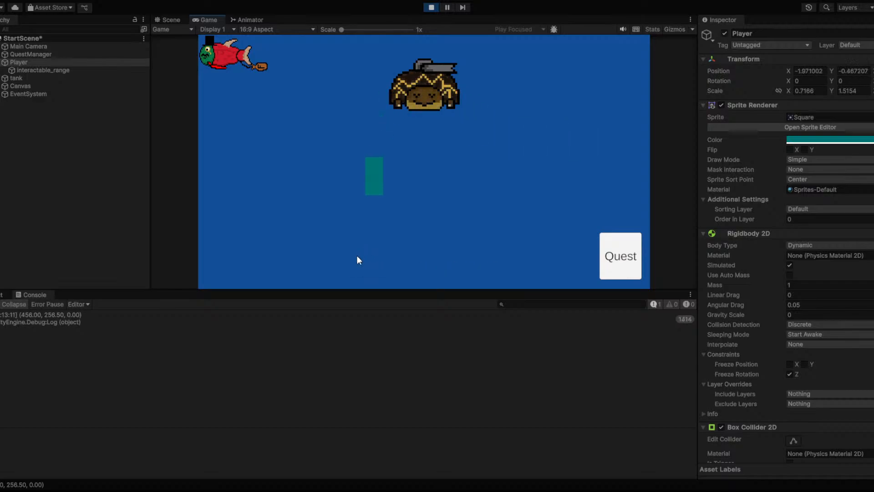
{"action": "key", "text": "a"}
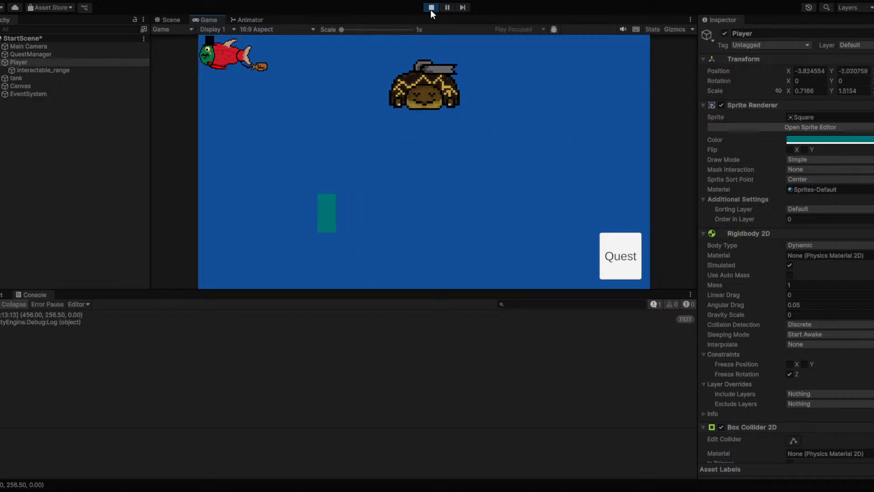
{"action": "left_click", "coordinate": [431, 7]}
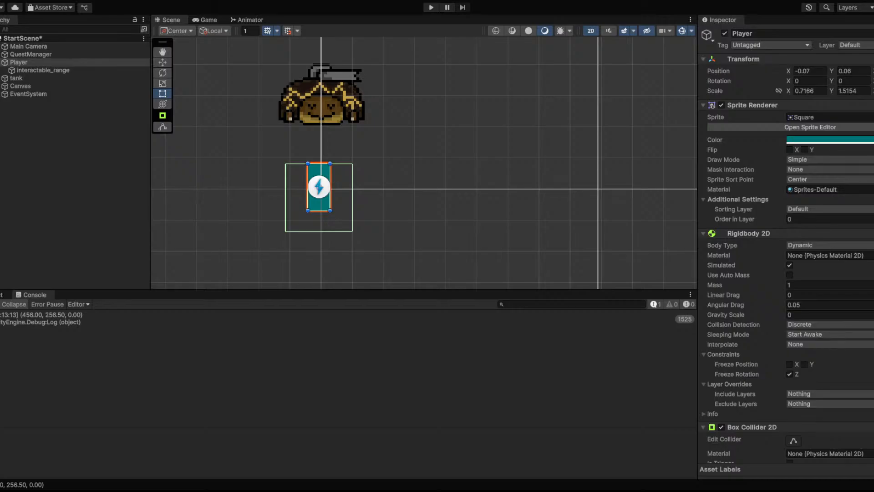
In Visual Studio, add Debug.Log(cam.WorldToViewportPoint(transform.position)); as the first line of Update
{"action": "key", "text": "alt+Tab"}
{"action": "left_click", "coordinate": [146, 258]}
{"action": "left_click", "coordinate": [345, 251]}
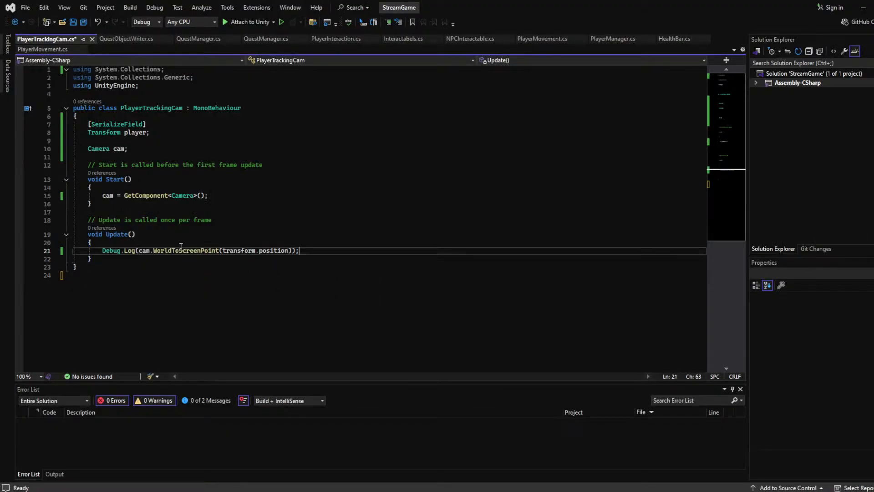
{"action": "left_click", "coordinate": [195, 240]}
{"action": "key", "text": "Return"}
{"action": "type", "text": "Debug.Log()"}
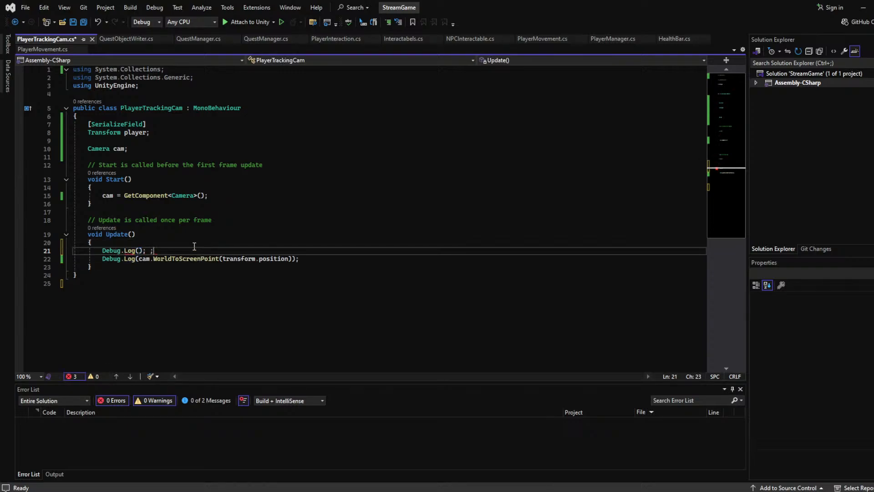
{"action": "type", "text": ";"}
{"action": "key", "text": "Left"}
{"action": "type", "text": "cam.wor"}
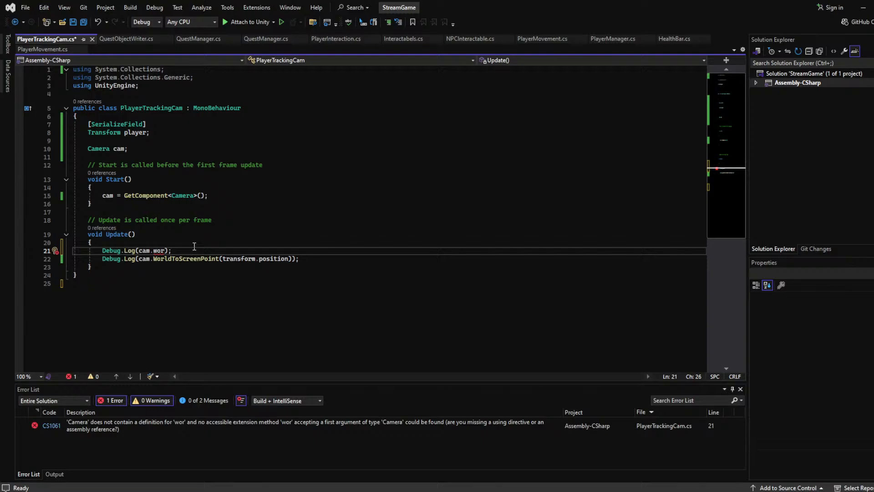
{"action": "key", "text": "Tab"}
{"action": "type", "text": "(transform.po"}
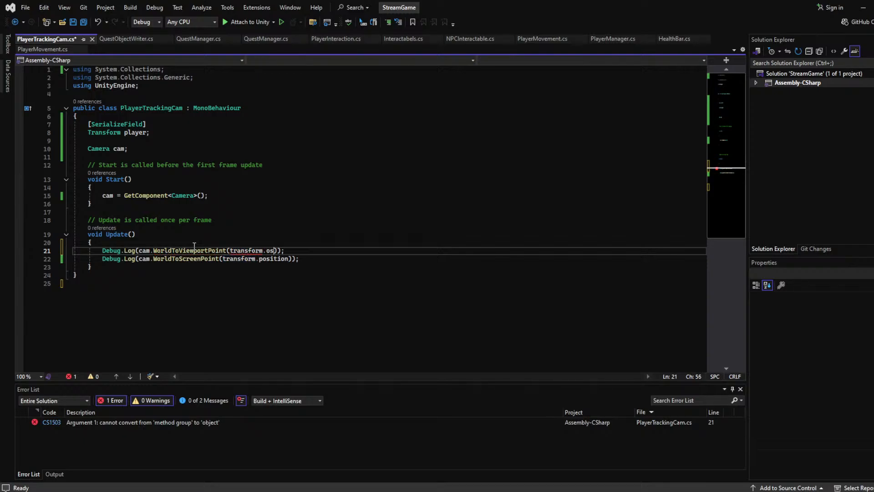
{"action": "type", "text": "sition"}
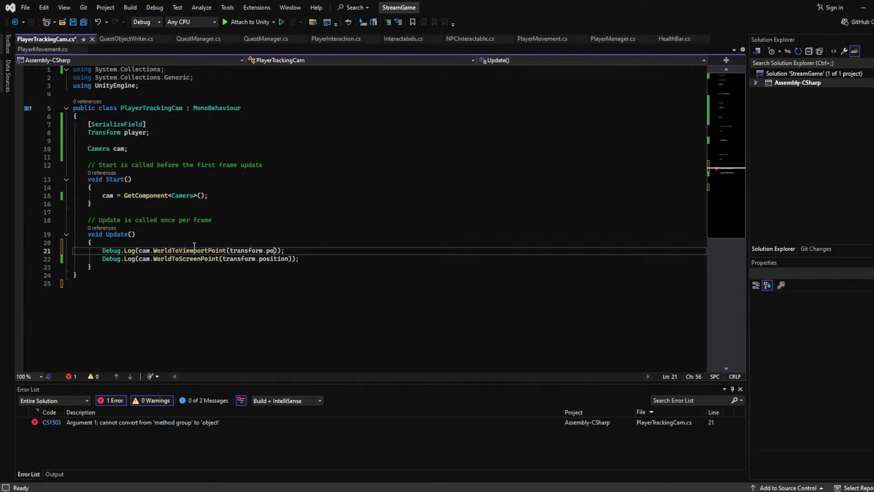
{"action": "key", "text": "Up"}
{"action": "key", "text": "Up"}
Delete the WorldToScreenPoint log line from Update and save the script
{"action": "left_click_drag", "start_coordinate": [334, 256], "coordinate": [337, 254]}
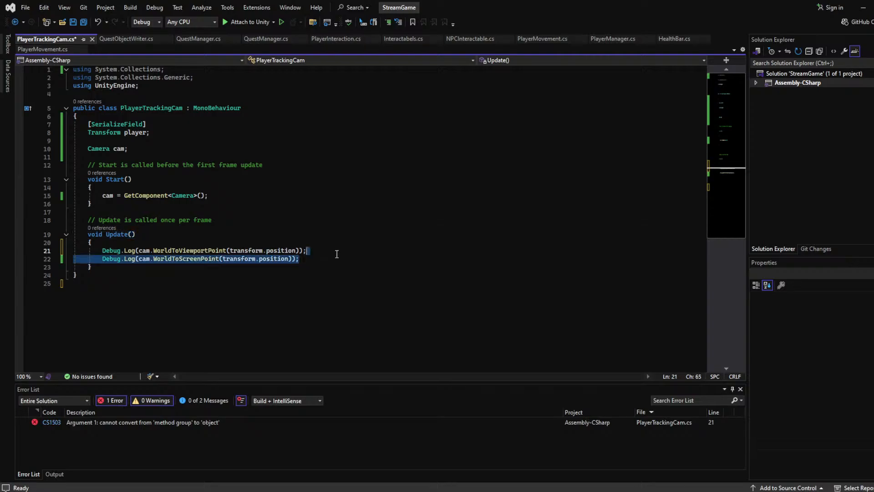
{"action": "key", "text": "Delete"}
{"action": "key", "text": "ctrl+s"}
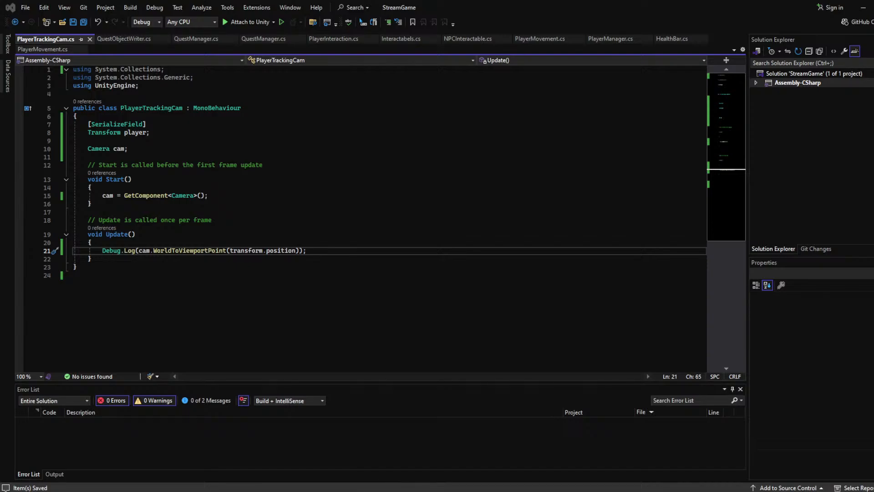
In Unity, play-test the scene again, moving the player all around the screen while watching the logged viewport position, and stop
{"action": "key", "text": "alt+Tab"}
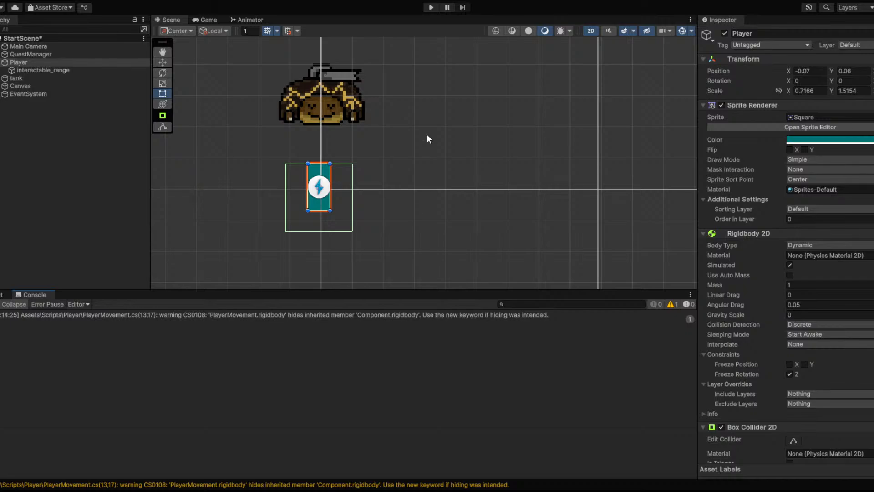
{"action": "left_click", "coordinate": [430, 7]}
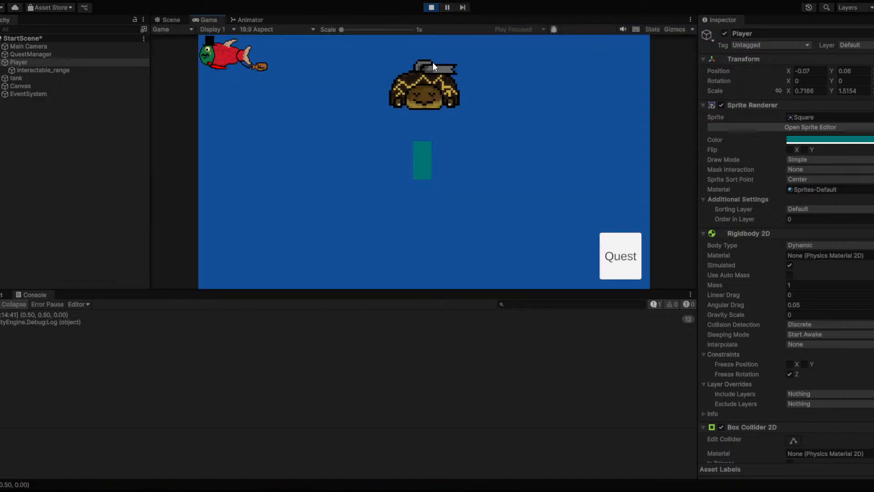
{"action": "key", "text": "w"}
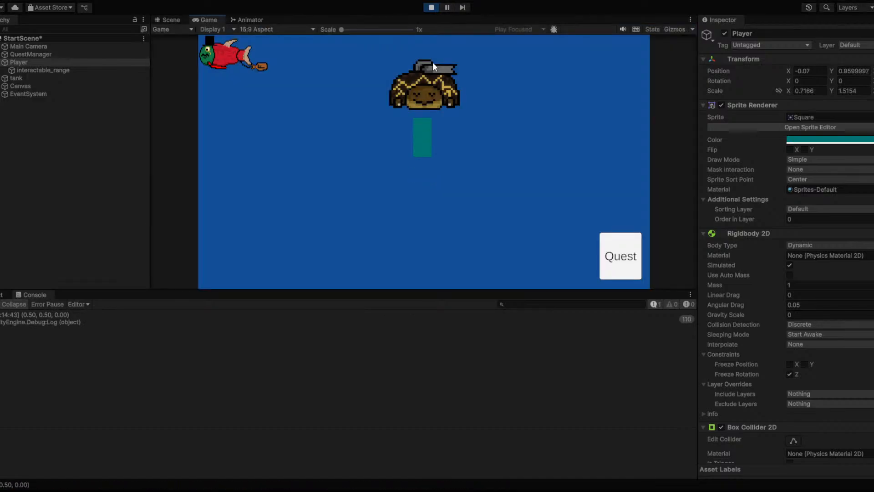
{"action": "key", "text": "s"}
{"action": "key", "text": "d"}
{"action": "key", "text": "a"}
{"action": "key", "text": "s"}
{"action": "key", "text": "a"}
{"action": "key", "text": "d"}
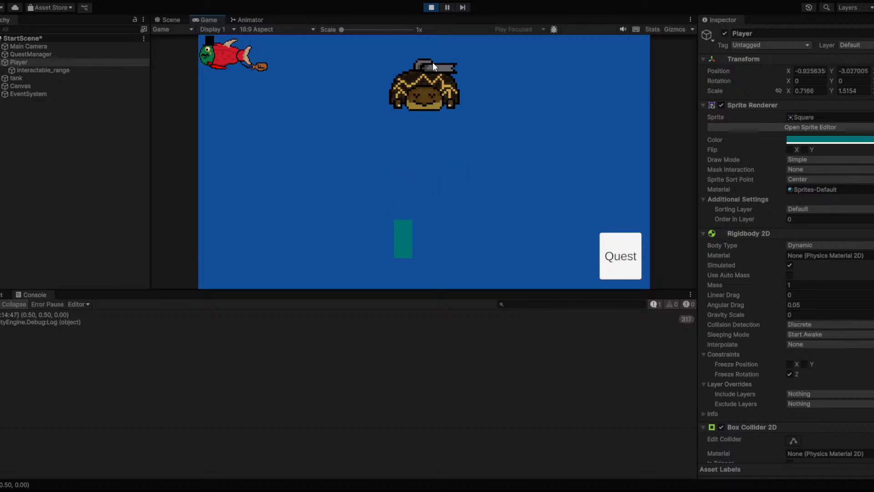
{"action": "key", "text": "w"}
{"action": "key", "text": "w"}
{"action": "key", "text": "a"}
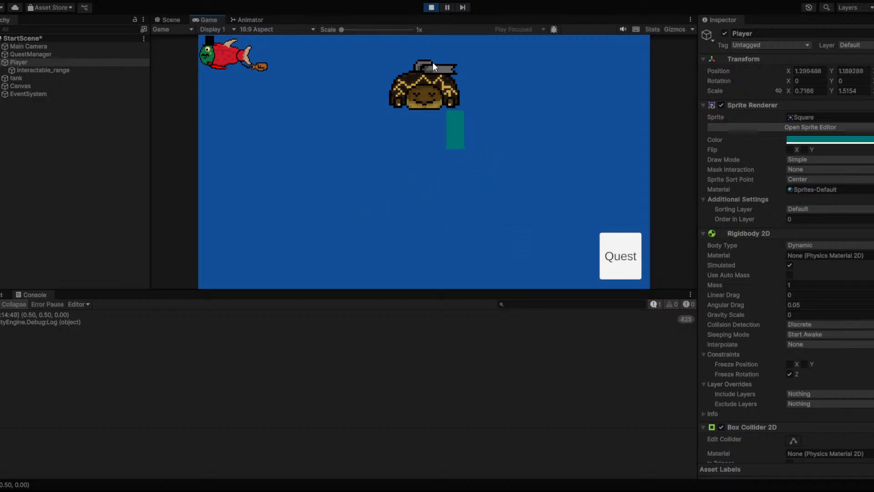
{"action": "key", "text": "s"}
{"action": "key", "text": "s"}
{"action": "key", "text": "a"}
{"action": "key", "text": "s"}
{"action": "key", "text": "d"}
{"action": "key", "text": "w"}
{"action": "key", "text": "w"}
{"action": "key", "text": "d"}
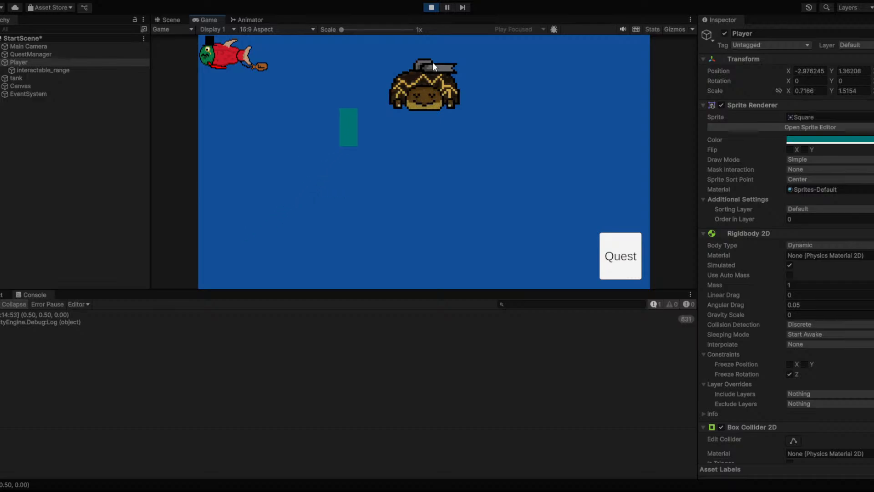
{"action": "key", "text": "s"}
{"action": "key", "text": "d"}
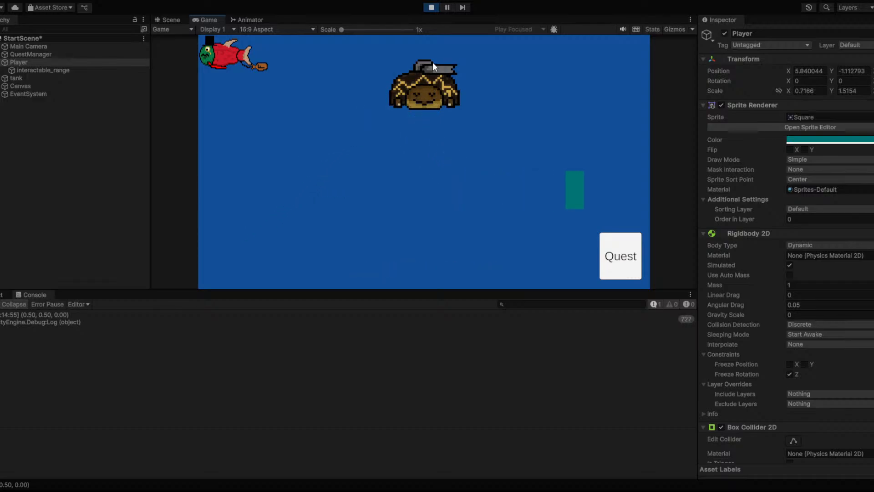
{"action": "key", "text": "a"}
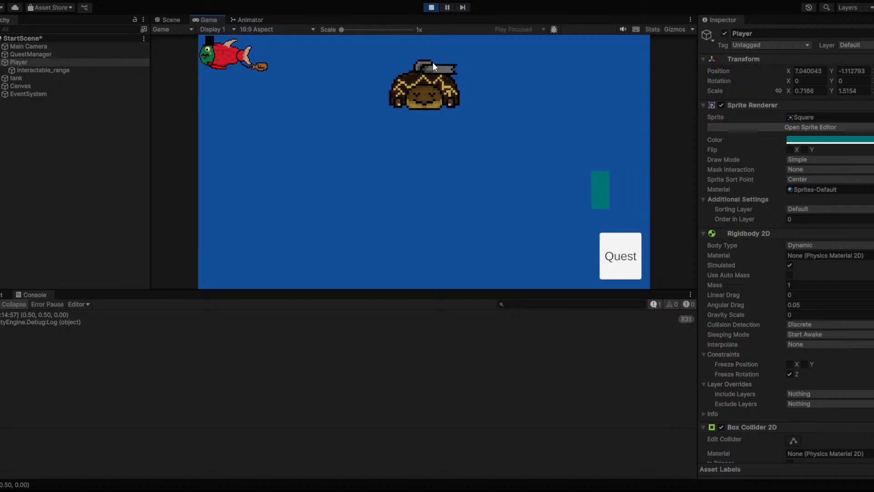
{"action": "left_click", "coordinate": [425, 7]}
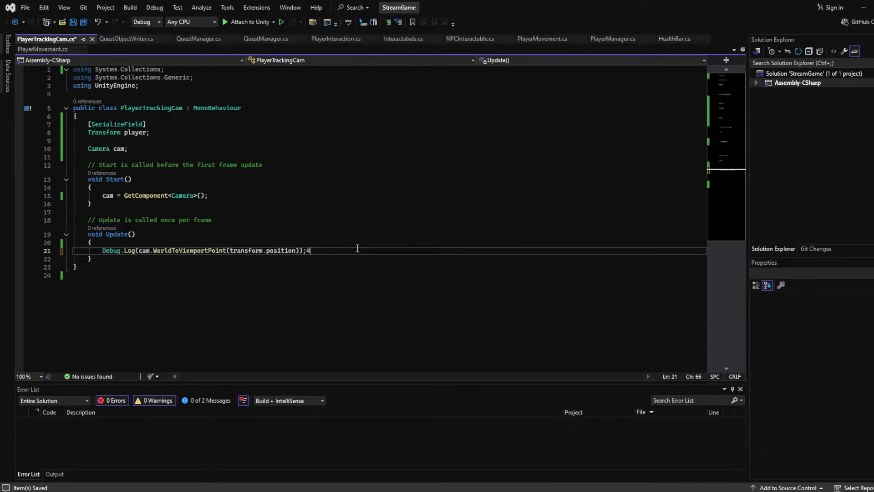
{"action": "key", "text": "Insert"}
{"action": "key", "text": "BackSpace"}
{"action": "key", "text": "Return"}
{"action": "type", "text": "cam."}
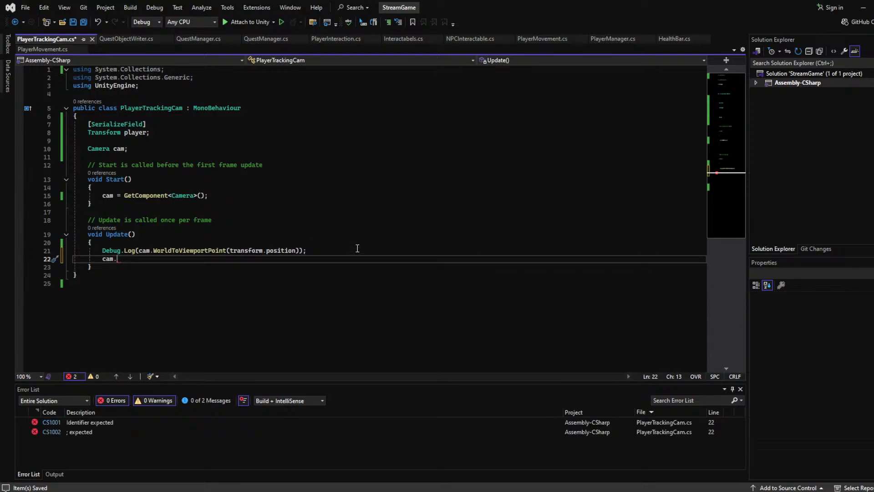
{"action": "type", "text": "world"}
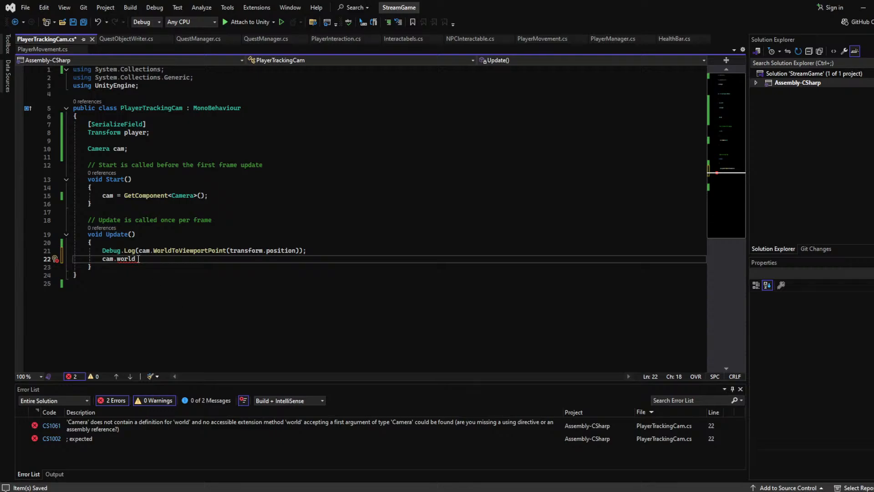
{"action": "left_click_drag", "start_coordinate": [142, 260], "coordinate": [17, 263]}
{"action": "key", "text": "BackSpace"}
{"action": "key", "text": "BackSpace"}
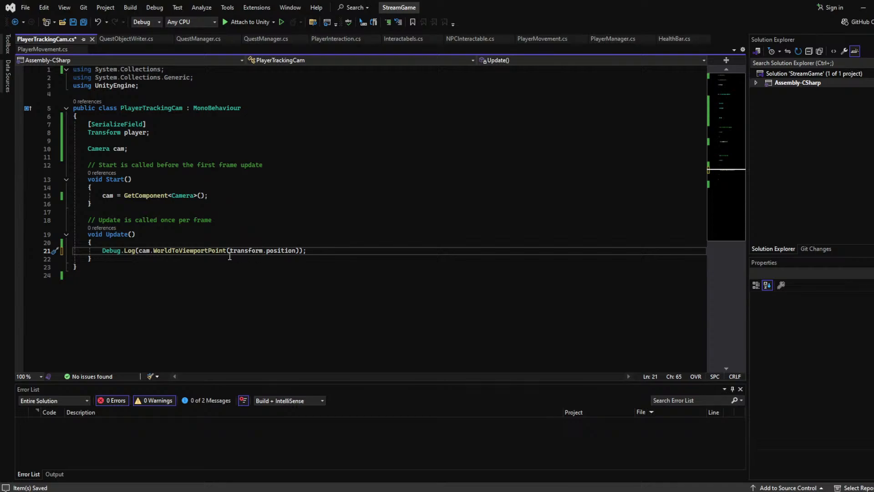
Try to change the logged call in Update from WorldToViewportPoint to WorldToScreenPoint
{"action": "double_click", "coordinate": [160, 249]}
{"action": "type", "text": "wor"}
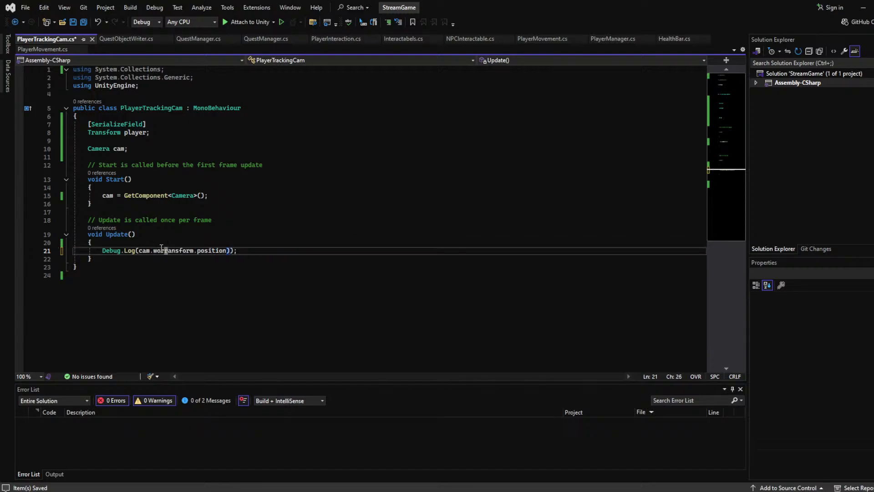
{"action": "type", "text": "ld"}
{"action": "key", "text": "Tab"}
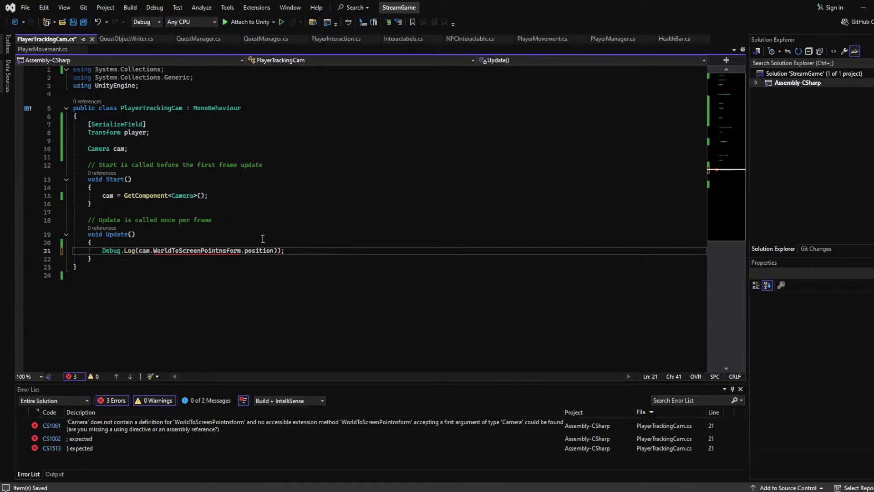
{"action": "key", "text": "Insert"}
Replace the Debug.Log line in Update with Vector2 vector2 = transform.position;
{"action": "left_click_drag", "start_coordinate": [283, 251], "coordinate": [101, 252]}
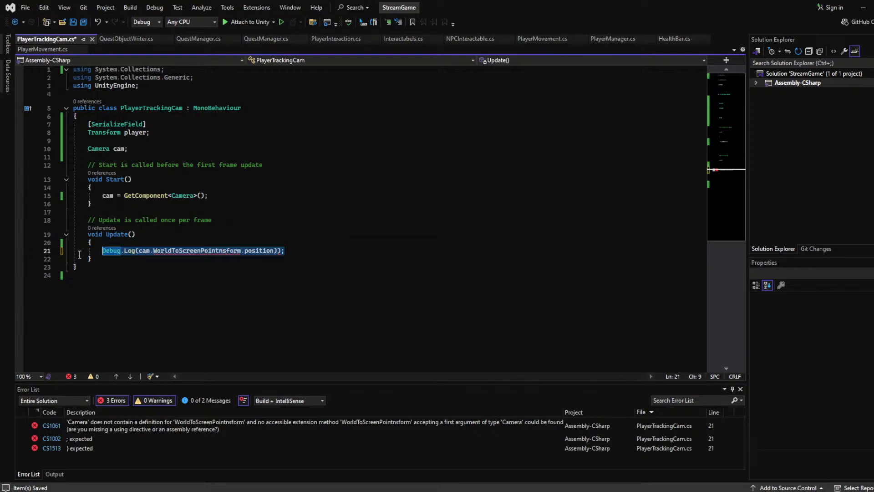
{"action": "key", "text": "BackSpace"}
{"action": "type", "text": "Vector"}
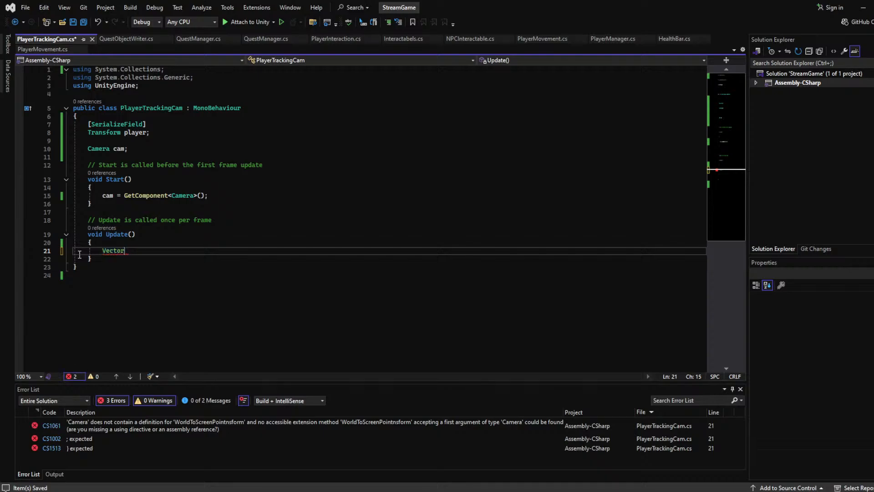
{"action": "type", "text": "2 vector2"}
{"action": "key", "text": "Tab"}
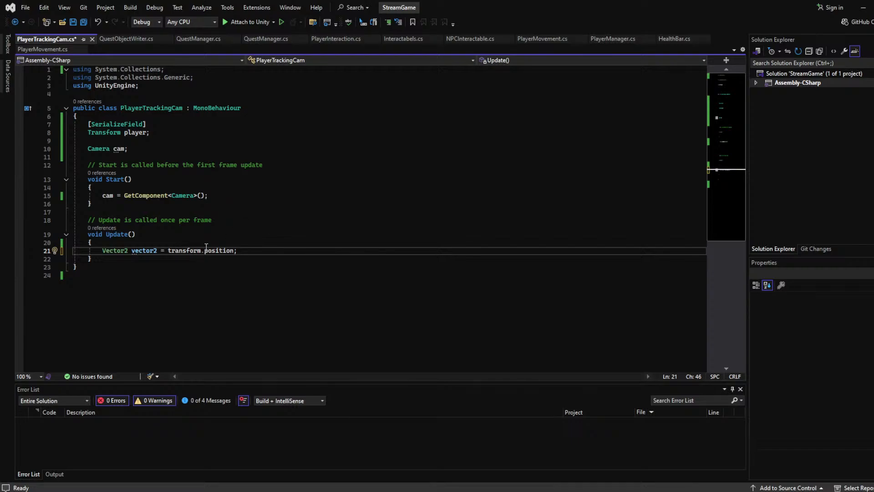
Replace the Vector2 line in Update with an empty cam.WorldToScreenPoint(); call
{"action": "key", "text": "Up"}
{"action": "key", "text": "Up"}
{"action": "left_click_drag", "start_coordinate": [237, 250], "coordinate": [102, 251]}
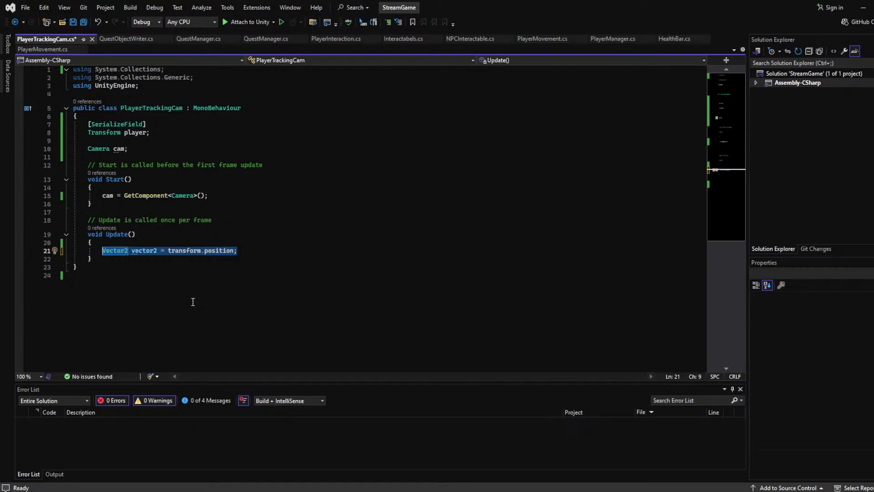
{"action": "key", "text": "BackSpace"}
{"action": "type", "text": "c"}
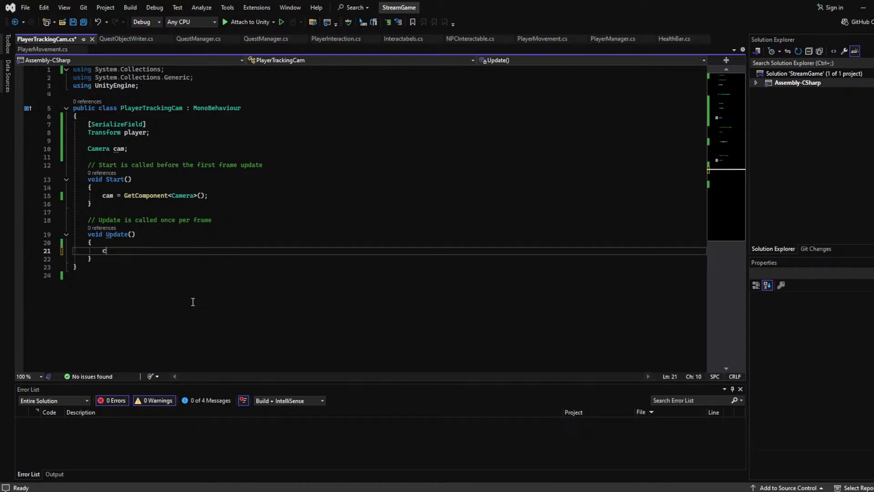
{"action": "type", "text": "am"}
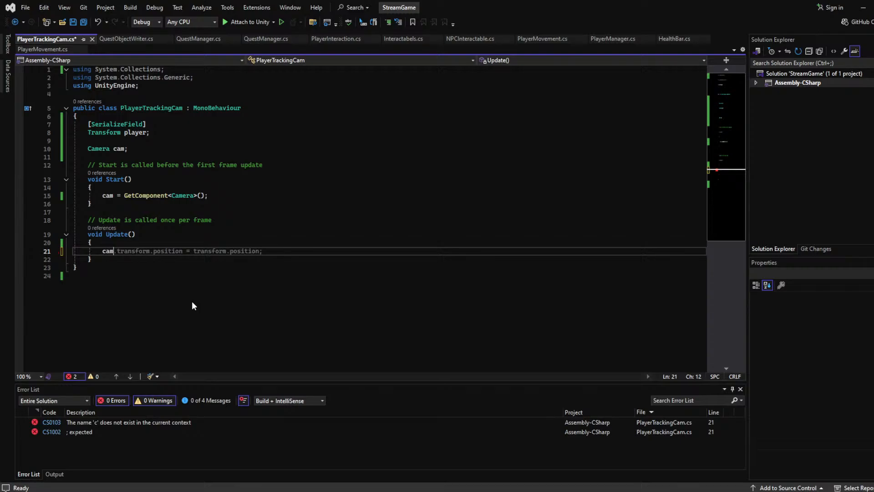
{"action": "type", "text": ".world"}
{"action": "key", "text": "Down"}
{"action": "key", "text": "Tab"}
{"action": "type", "text": "();"}
{"action": "key", "text": "Left"}
{"action": "key", "text": "Left"}
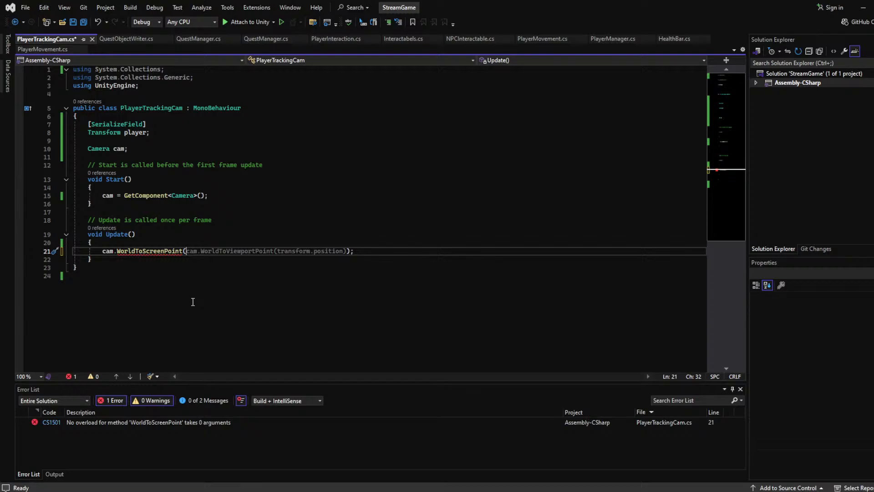
Pass new Vector3(transform.position.x, 0 ,transform.position.y) to the WorldToScreenPoint call and save the script
{"action": "type", "text": "new vector3("}
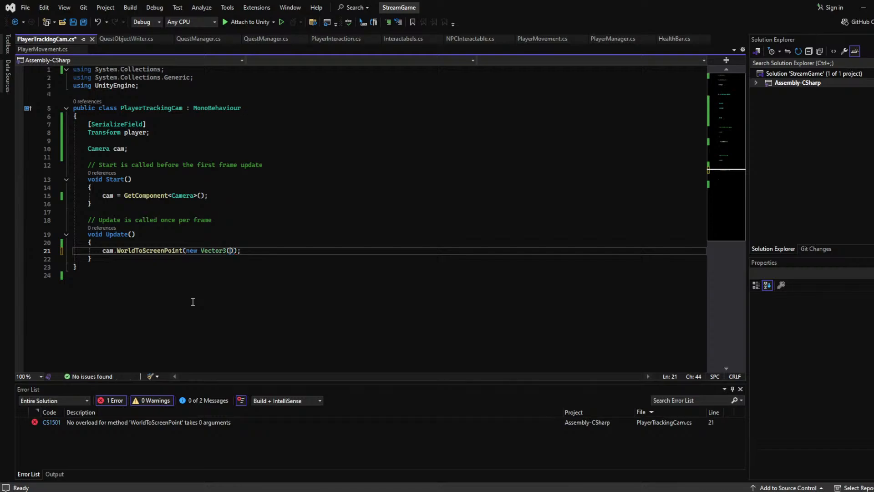
{"action": "type", "text": "transform,"}
{"action": "key", "text": "BackSpace"}
{"action": "type", "text": ".position."}
{"action": "type", "text": "x"}
{"action": "type", "text": ", 0 ,tra"}
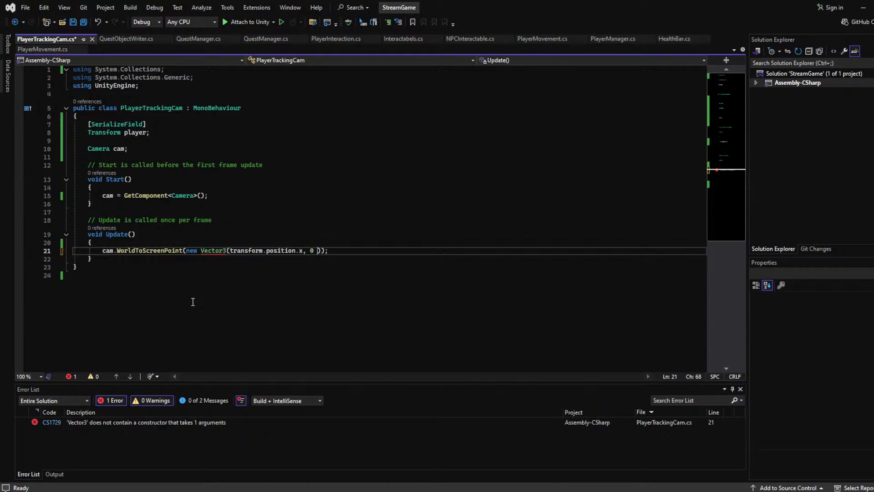
{"action": "type", "text": "nsform."}
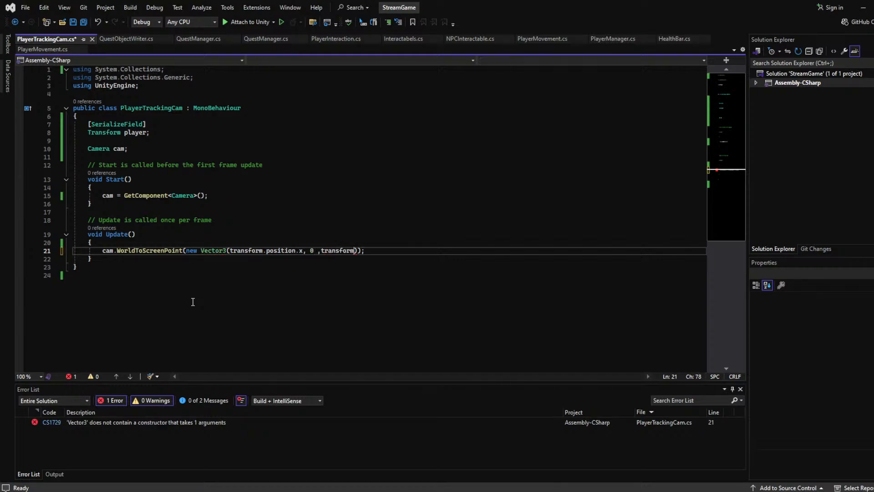
{"action": "type", "text": "position.z"}
{"action": "key", "text": "BackSpace"}
{"action": "type", "text": "y"}
{"action": "left_click", "coordinate": [317, 212]}
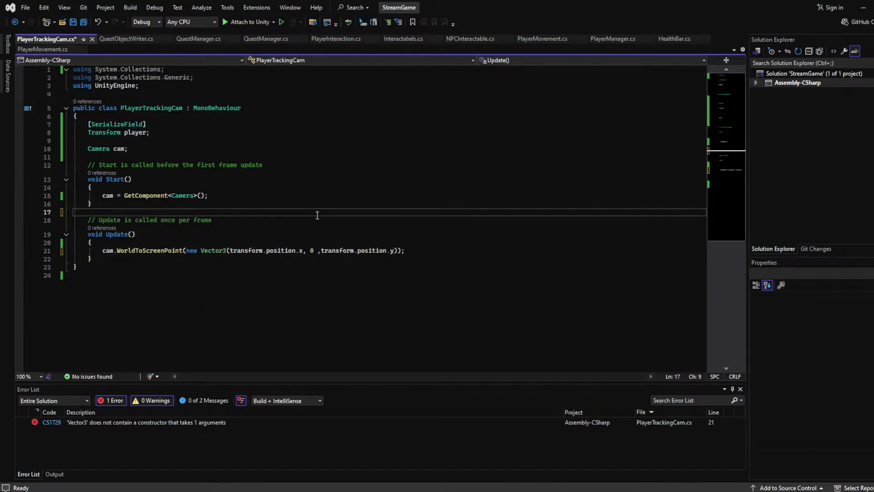
{"action": "key", "text": "ctrl+s"}
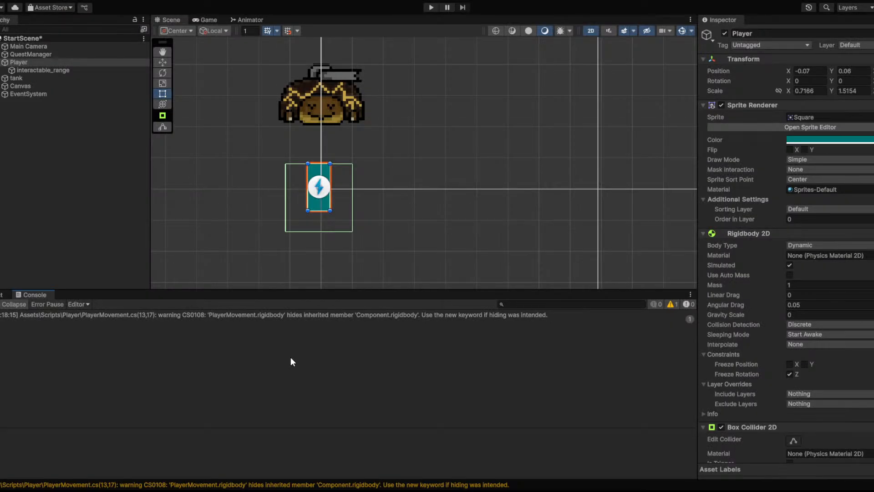
In Unity, play-test the scene while moving the player around, stop, and check the Main Camera's components before returning to the script
{"action": "left_click", "coordinate": [432, 7]}
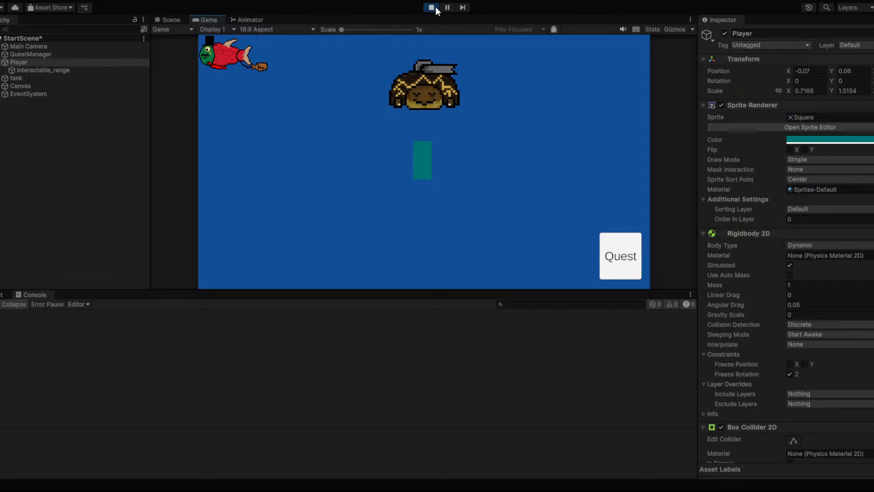
{"action": "key", "text": "s"}
{"action": "key", "text": "a"}
{"action": "key", "text": "w"}
{"action": "key", "text": "d"}
{"action": "key", "text": "w"}
{"action": "key", "text": "d"}
{"action": "key", "text": "a"}
{"action": "key", "text": "d"}
{"action": "key", "text": "d"}
{"action": "left_click", "coordinate": [431, 7]}
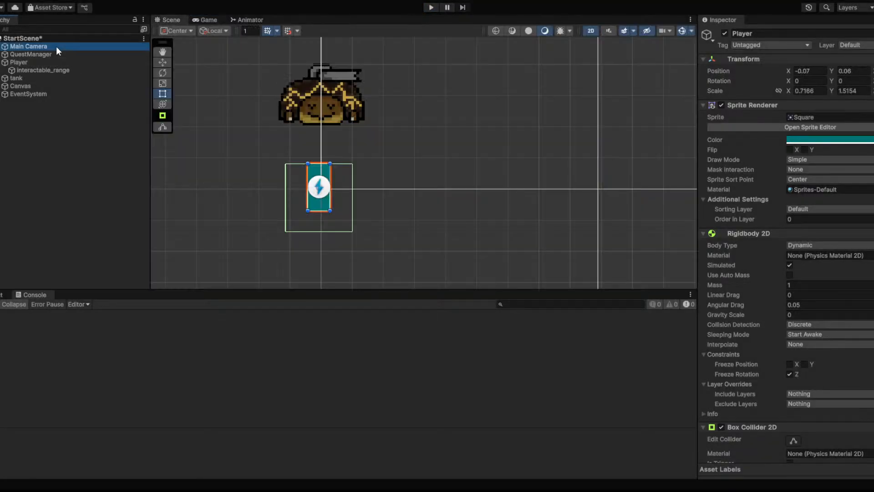
{"action": "left_click", "coordinate": [56, 47]}
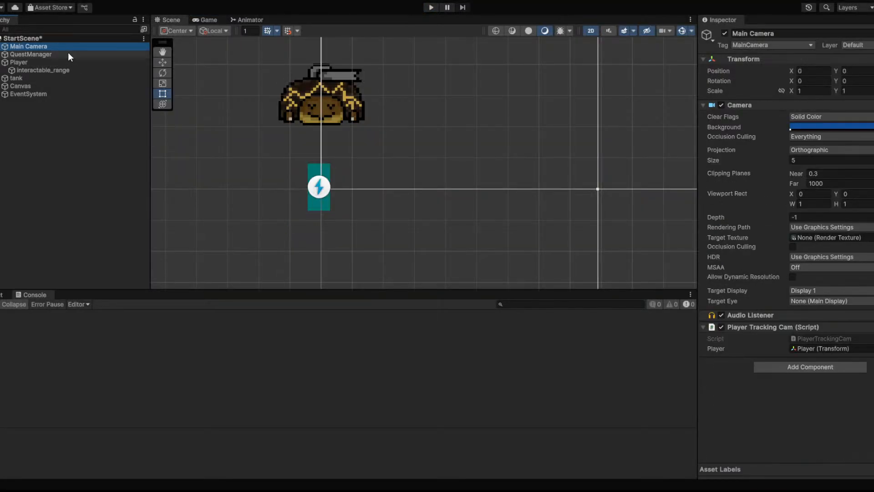
{"action": "left_click", "coordinate": [464, 489]}
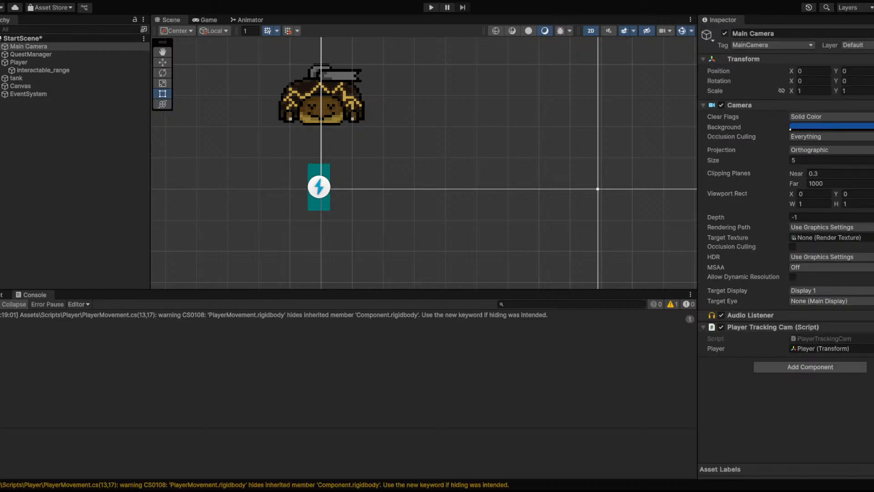
Play-test the scene again with Player selected, moving it in all directions while comparing its position with the logged screen point, and stop
{"action": "left_click", "coordinate": [430, 7]}
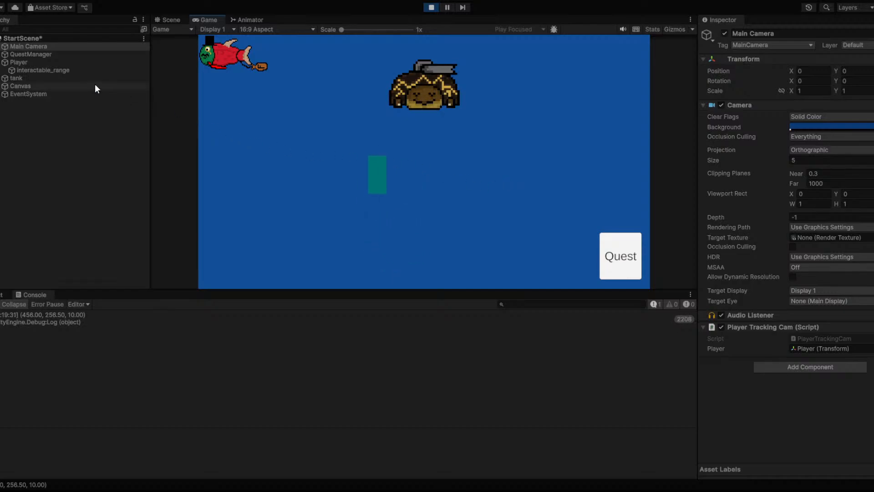
{"action": "left_click", "coordinate": [72, 63]}
{"action": "left_click", "coordinate": [549, 224]}
{"action": "key", "text": "d"}
{"action": "key", "text": "s"}
{"action": "key", "text": "d"}
{"action": "key", "text": "w"}
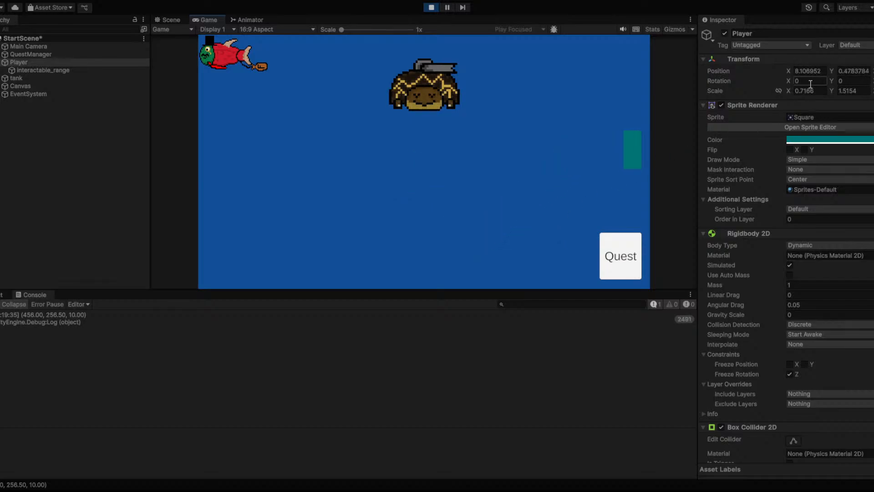
{"action": "key", "text": "a"}
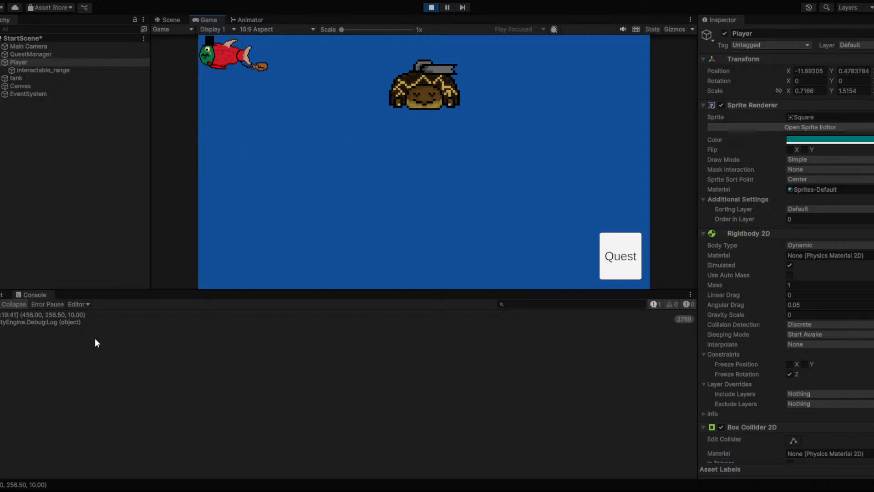
{"action": "key", "text": "d"}
{"action": "key", "text": "s"}
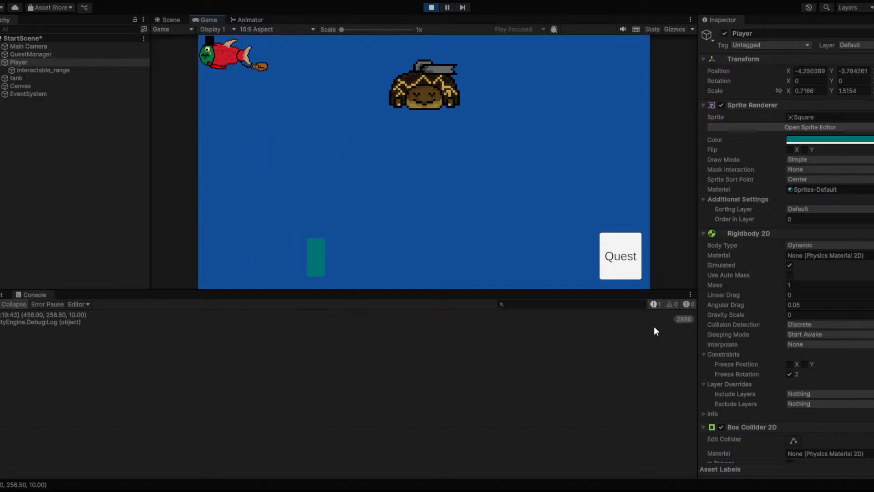
{"action": "key", "text": "w"}
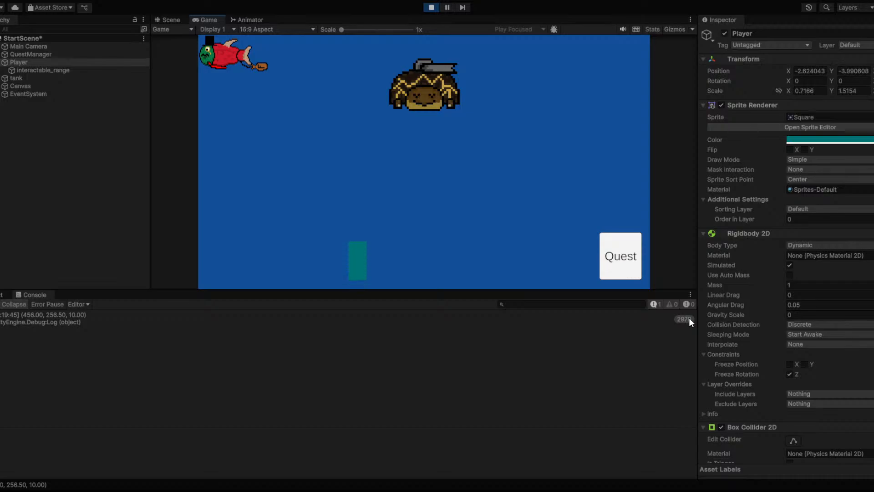
{"action": "key", "text": "d"}
{"action": "key", "text": "a"}
{"action": "key", "text": "s"}
{"action": "key", "text": "w"}
{"action": "key", "text": "s"}
{"action": "key", "text": "a"}
{"action": "key", "text": "d"}
{"action": "key", "text": "a"}
{"action": "key", "text": "w"}
{"action": "key", "text": "d"}
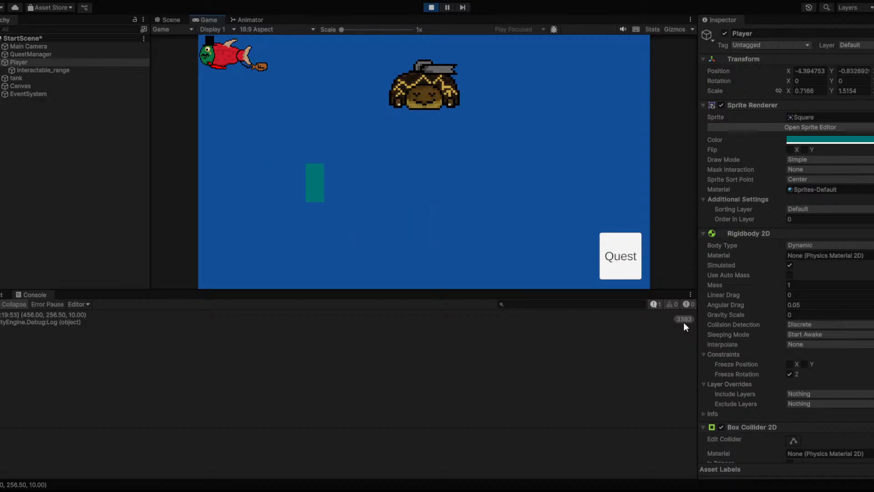
{"action": "left_click", "coordinate": [432, 8]}
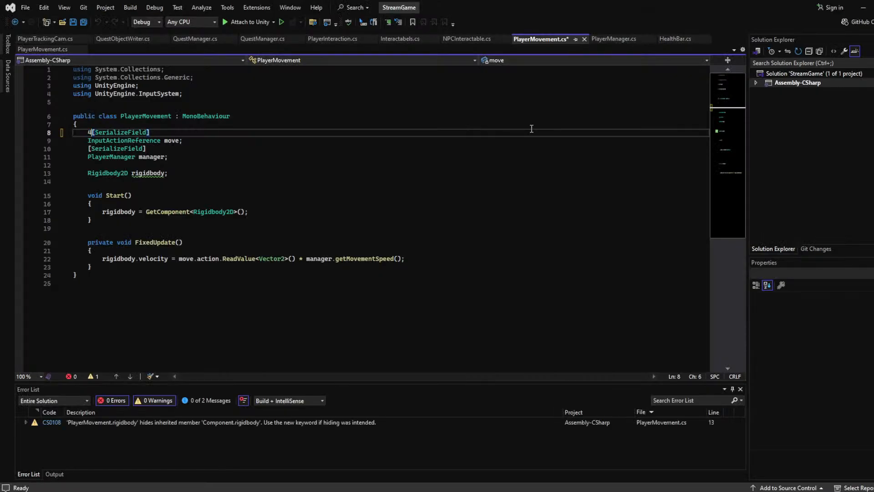
In Visual Studio's PlayerMovement.cs, inspect how FixedUpdate sets the rigidbody's velocity
{"action": "left_click", "coordinate": [485, 210]}
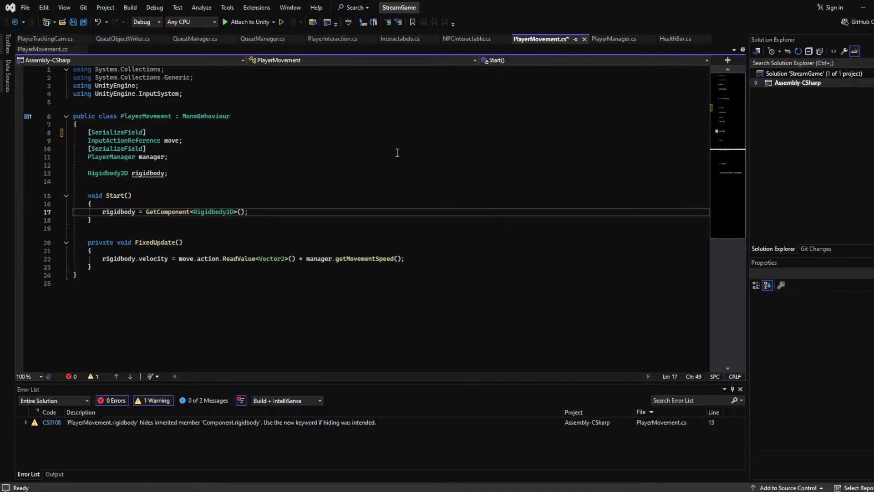
{"action": "left_click", "coordinate": [161, 259]}
{"action": "left_click", "coordinate": [146, 264]}
{"action": "left_click", "coordinate": [149, 261]}
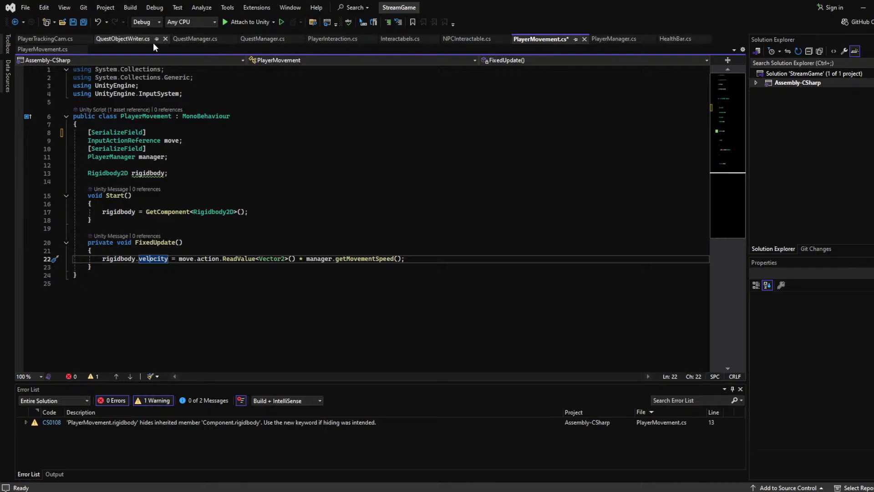
In PlayerTrackingCam.cs, change the player field's type to Rigidbody2D
{"action": "left_click", "coordinate": [61, 40]}
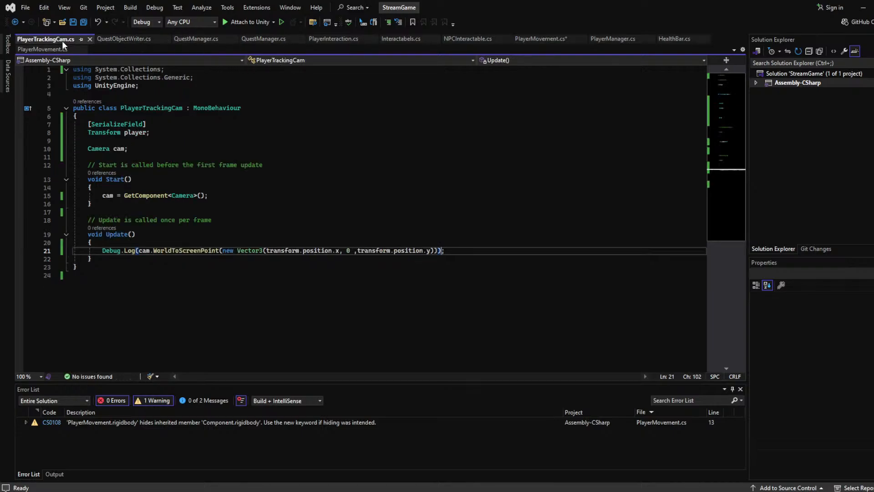
{"action": "double_click", "coordinate": [106, 133]}
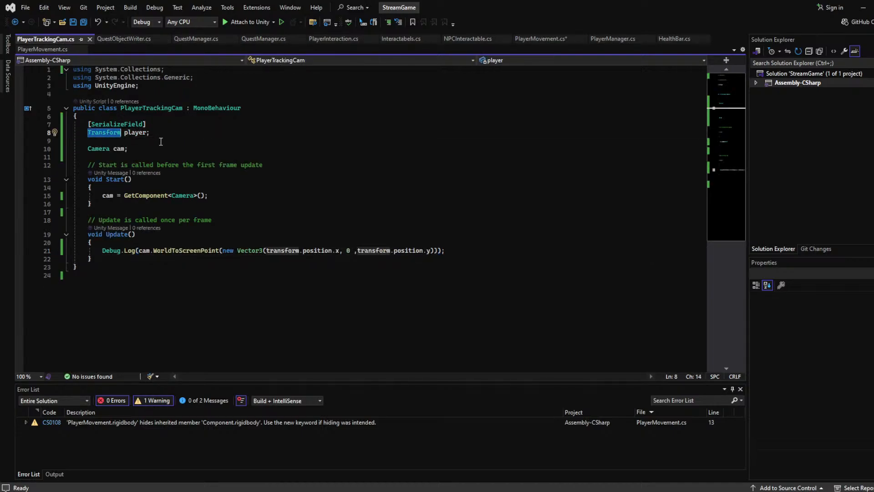
{"action": "type", "text": "Rigidbody"}
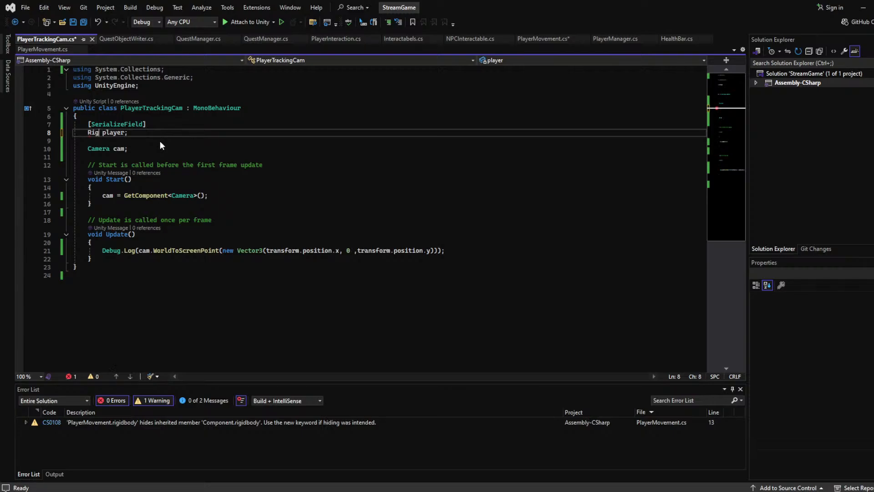
{"action": "type", "text": "2D"}
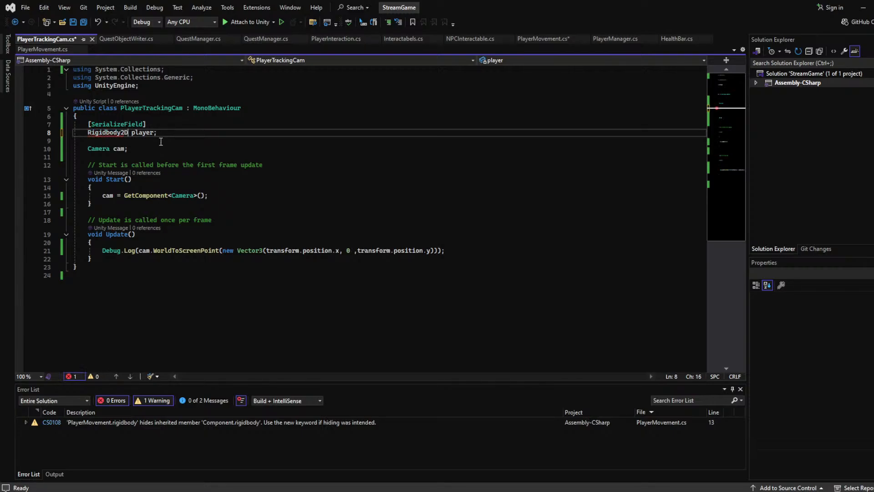
{"action": "left_click_drag", "start_coordinate": [191, 158], "coordinate": [273, 166]}
{"action": "left_click", "coordinate": [425, 260]}
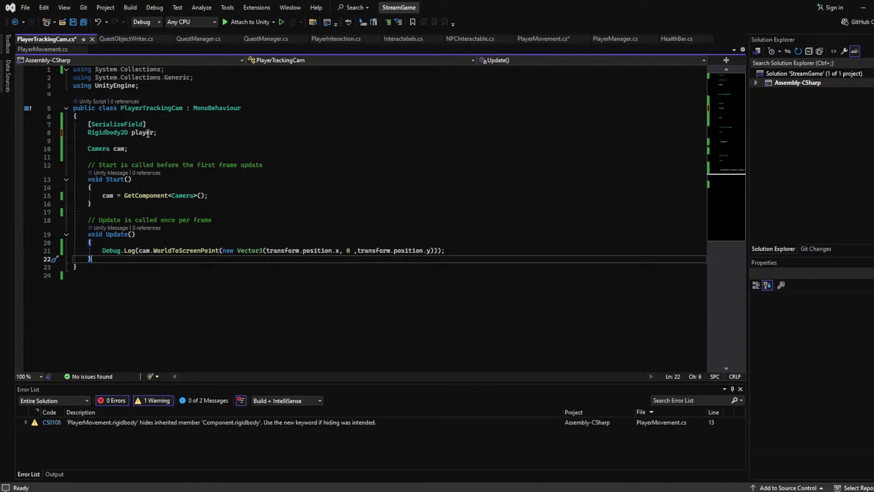
Set the player field's type back to Transform
{"action": "double_click", "coordinate": [116, 133]}
{"action": "type", "text": "TrackedReferen"}
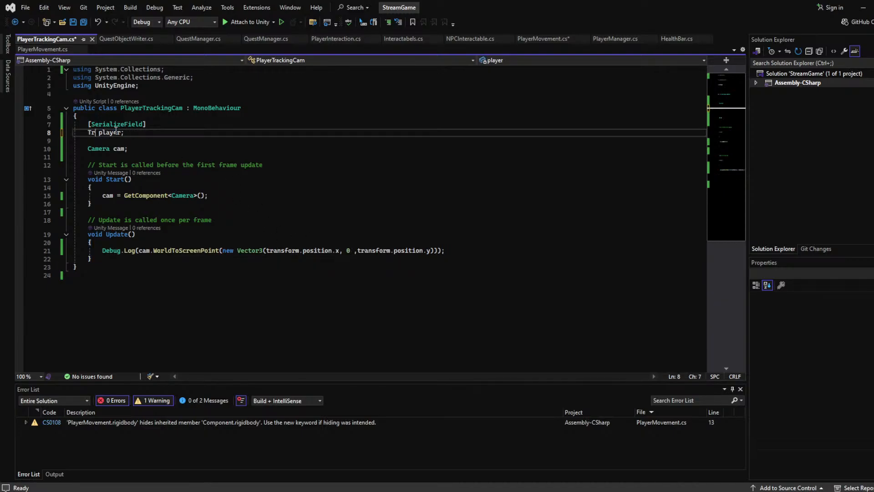
{"action": "key", "text": "BackSpace"}
{"action": "key", "text": "BackSpace"}
{"action": "key", "text": "BackSpace"}
{"action": "key", "text": "BackSpace"}
{"action": "key", "text": "BackSpace"}
{"action": "key", "text": "BackSpace"}
{"action": "key", "text": "BackSpace"}
{"action": "key", "text": "BackSpace"}
{"action": "key", "text": "BackSpace"}
{"action": "key", "text": "BackSpace"}
{"action": "key", "text": "BackSpace"}
{"action": "key", "text": "BackSpace"}
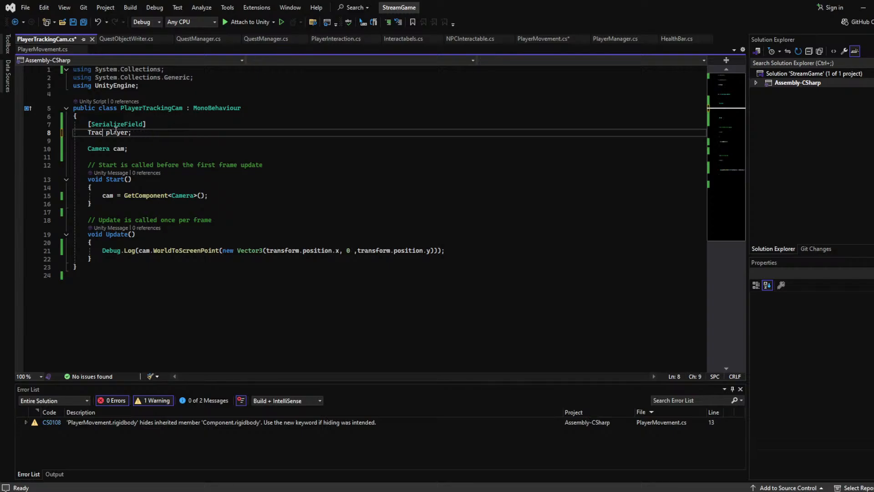
{"action": "type", "text": "ansf"}
{"action": "type", "text": "m"}
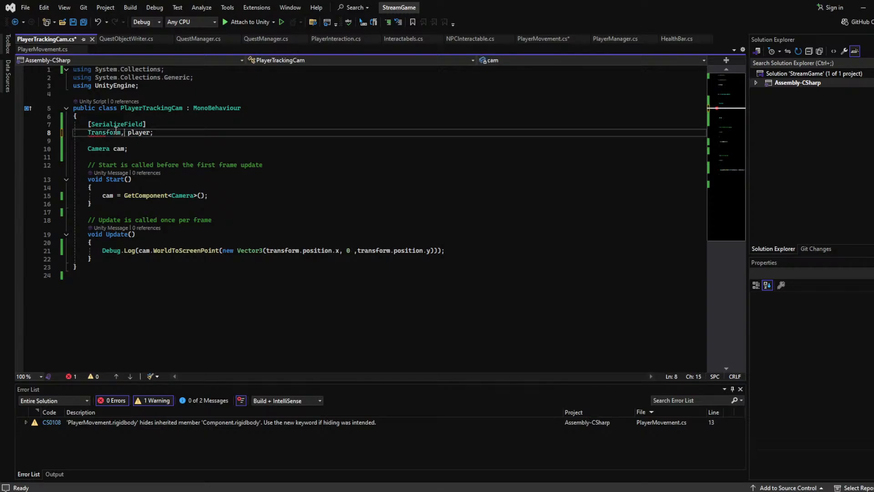
{"action": "left_click", "coordinate": [270, 179]}
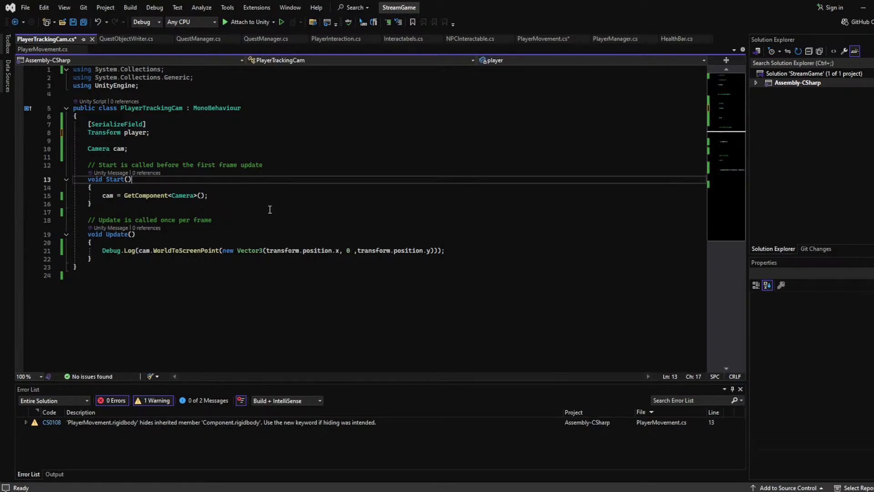
In Update's Debug.Log line, pass player.position directly to WorldToScreenPoint instead of the new Vector3, and save the script
{"action": "double_click", "coordinate": [283, 250]}
{"action": "type", "text": "player"}
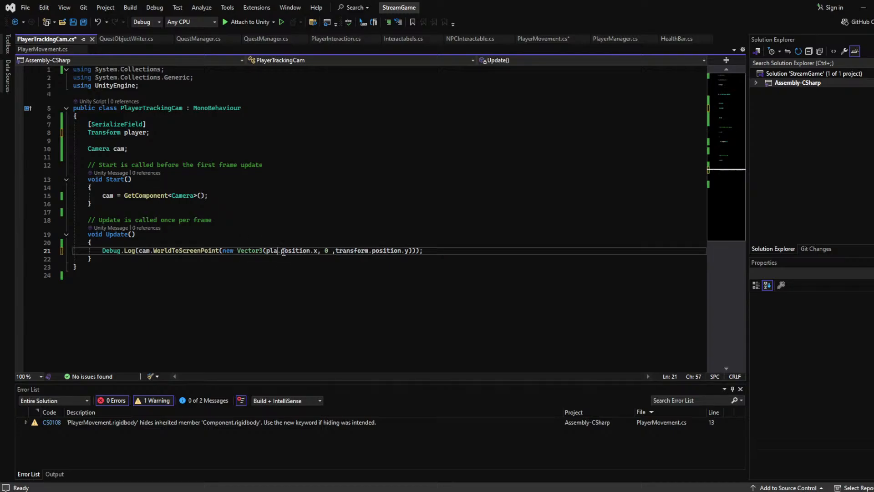
{"action": "double_click", "coordinate": [364, 251]}
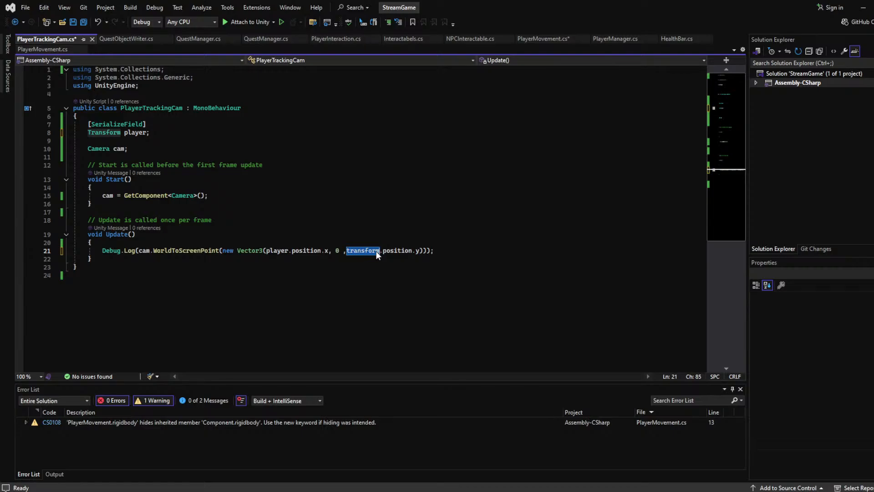
{"action": "left_click", "coordinate": [420, 248]}
{"action": "left_click", "coordinate": [324, 250]}
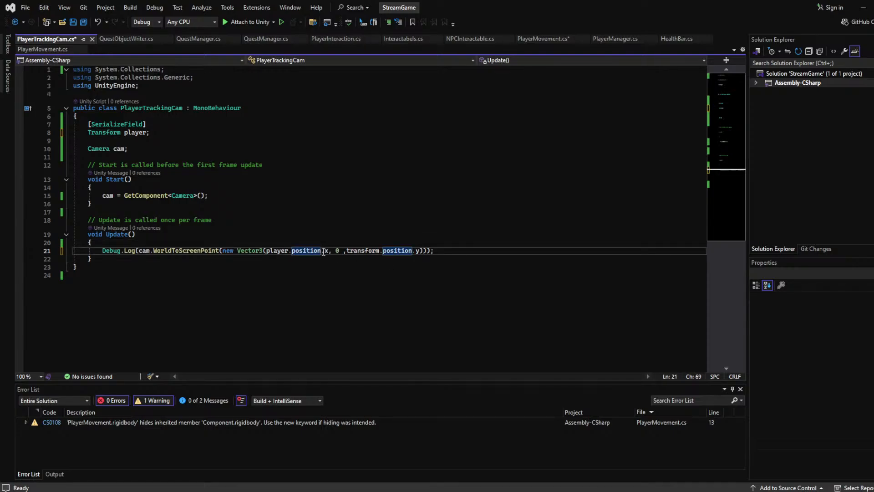
{"action": "left_click_drag", "start_coordinate": [323, 252], "coordinate": [424, 252]}
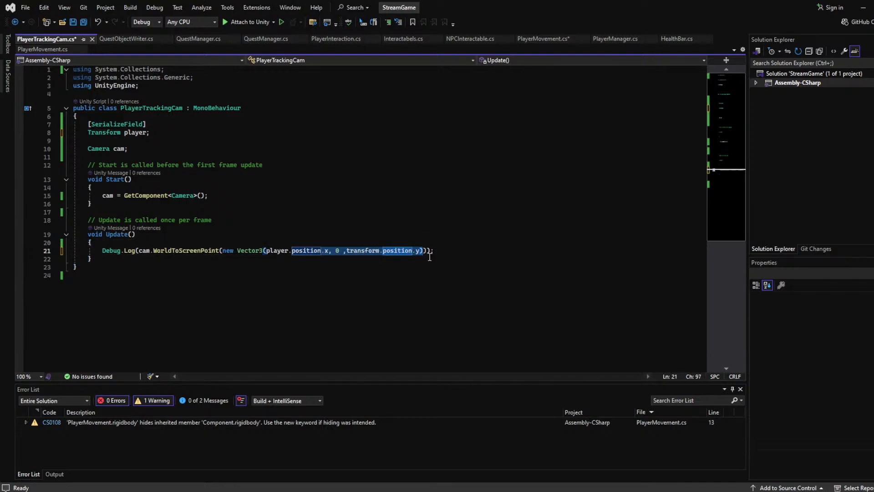
{"action": "key", "text": "BackSpace"}
{"action": "left_click_drag", "start_coordinate": [266, 250], "coordinate": [223, 250]}
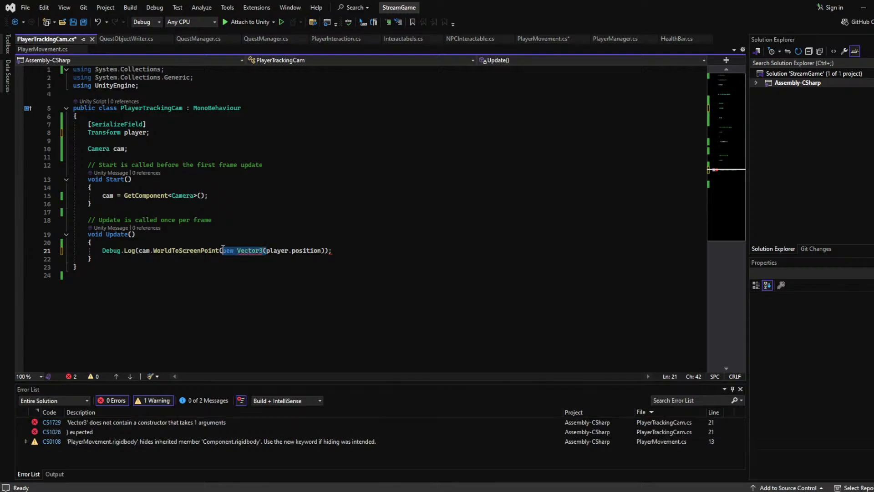
{"action": "key", "text": "BackSpace"}
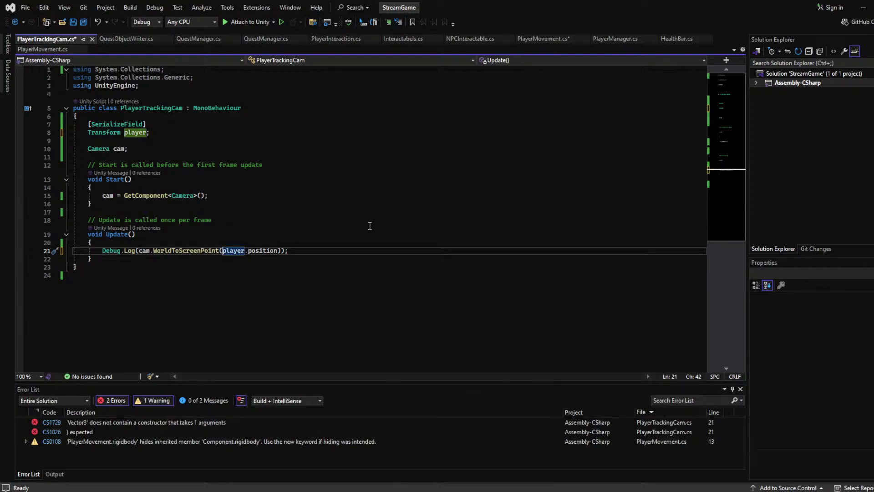
{"action": "key", "text": "ctrl+s"}
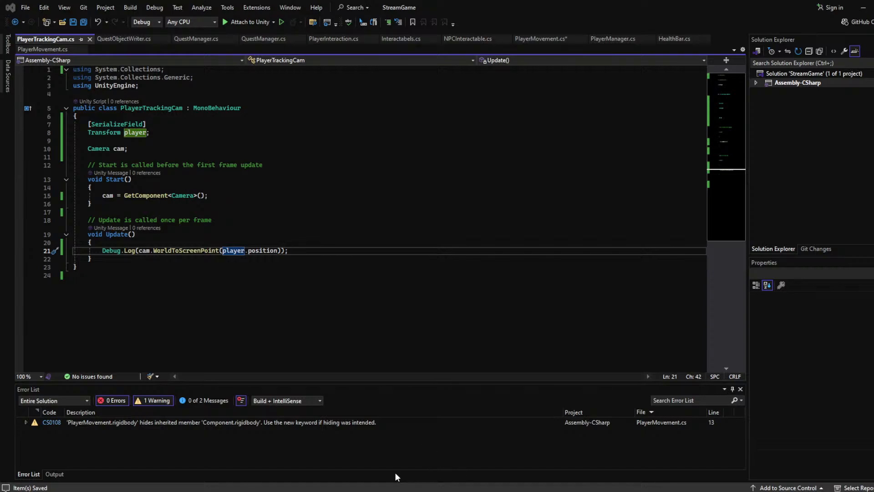
In Unity, play-test the scene, moving the player down, up and to both side edges while watching the logged screen points, and stop
{"action": "key", "text": "alt+Tab"}
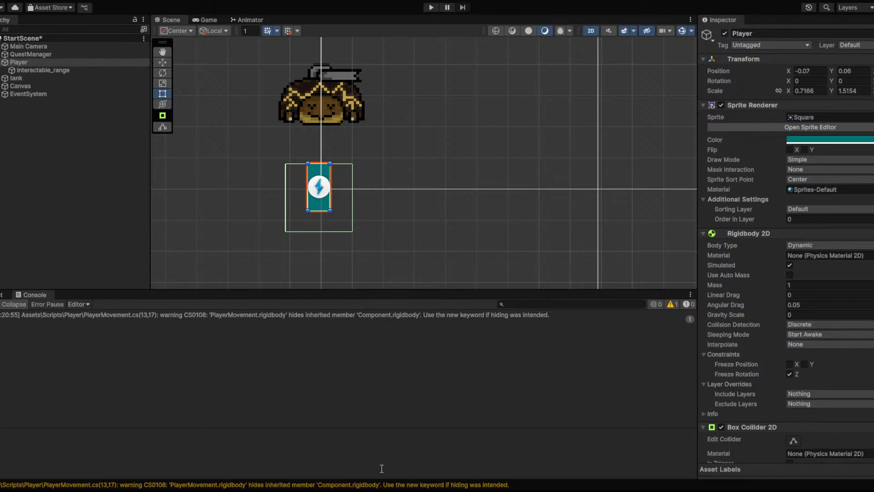
{"action": "left_click", "coordinate": [431, 8]}
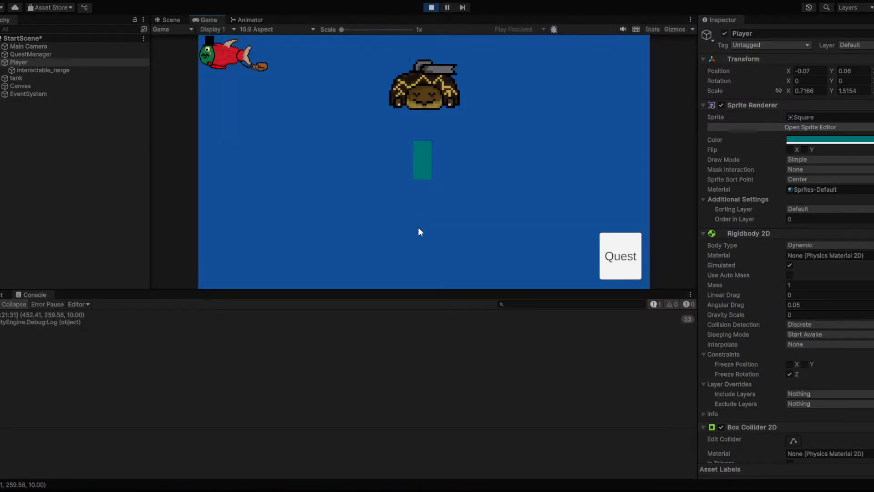
{"action": "key", "text": "s"}
{"action": "key", "text": "a"}
{"action": "key", "text": "s"}
{"action": "key", "text": "d"}
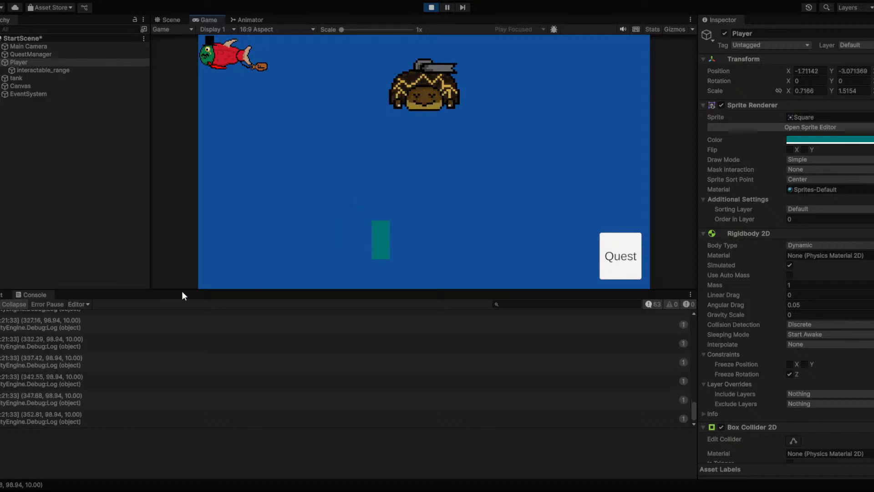
{"action": "key", "text": "w"}
{"action": "key", "text": "d"}
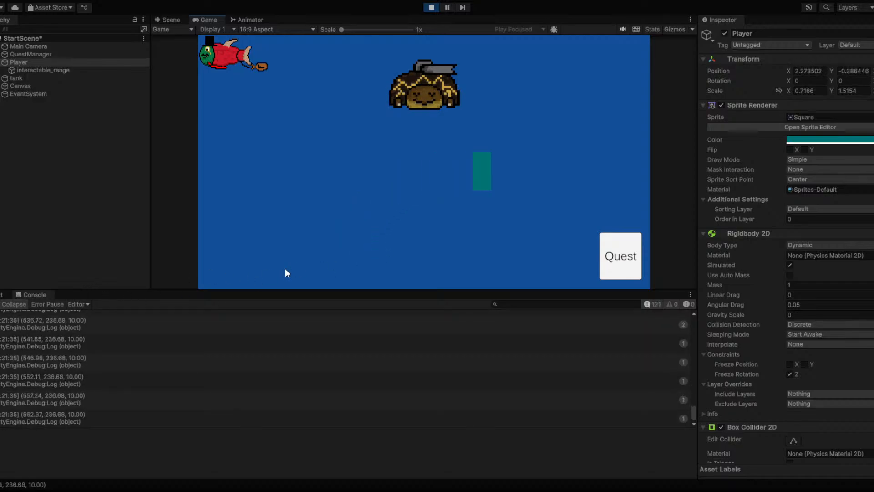
{"action": "key", "text": "d"}
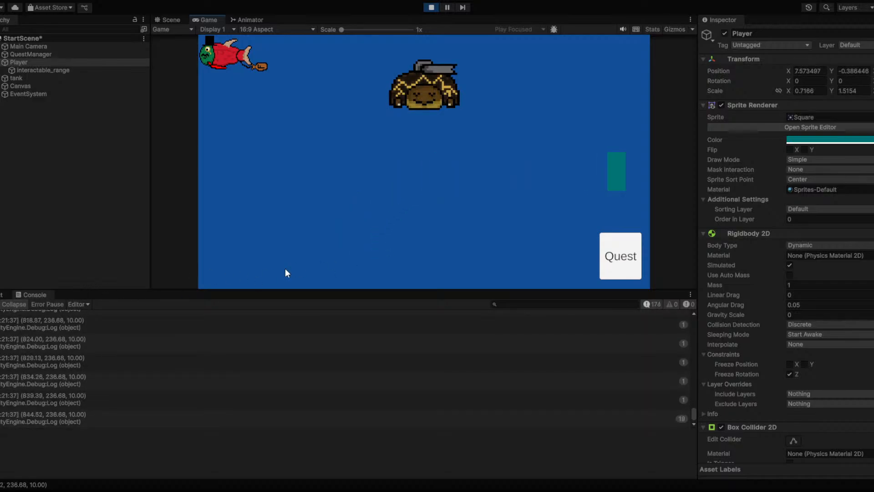
{"action": "key", "text": "d"}
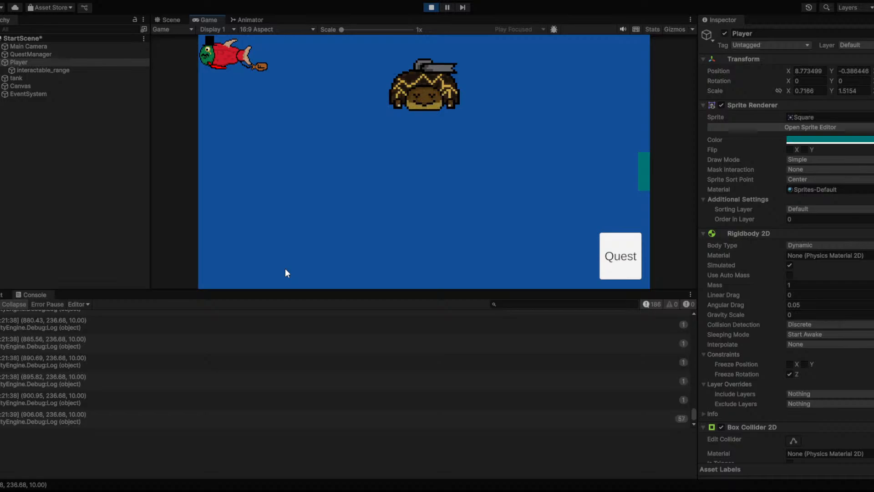
{"action": "key", "text": "a"}
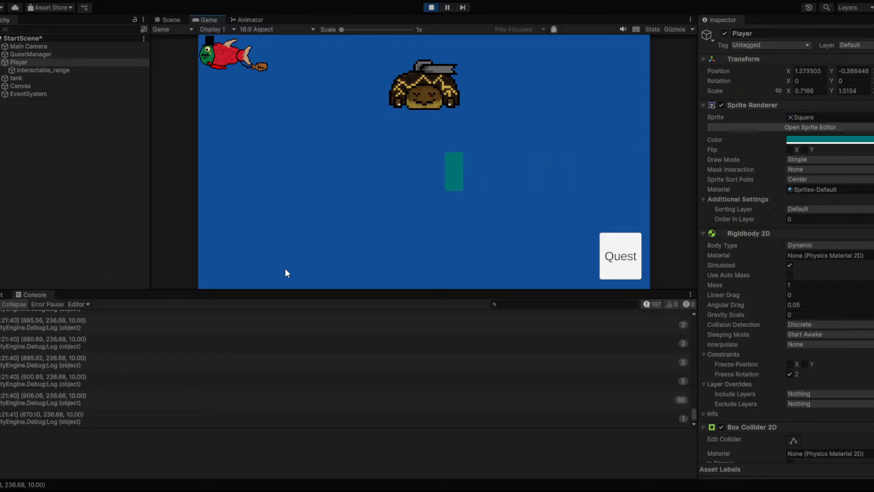
{"action": "key", "text": "a"}
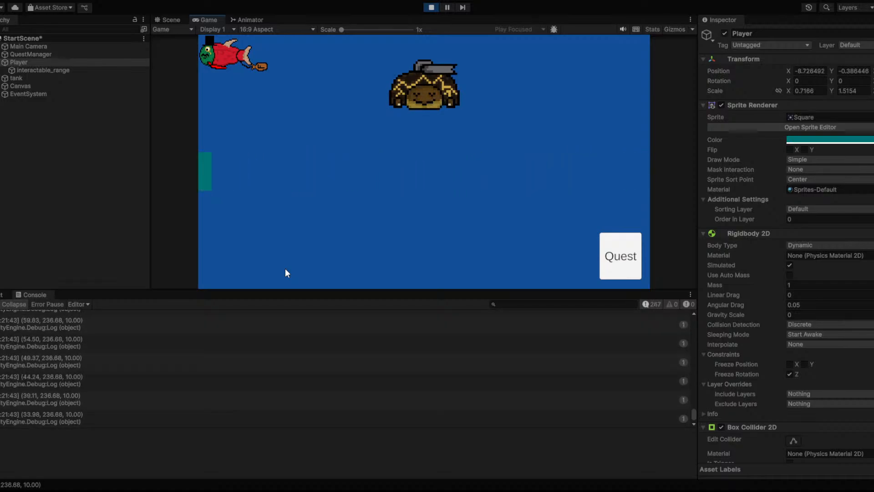
{"action": "key", "text": "d"}
{"action": "key", "text": "a"}
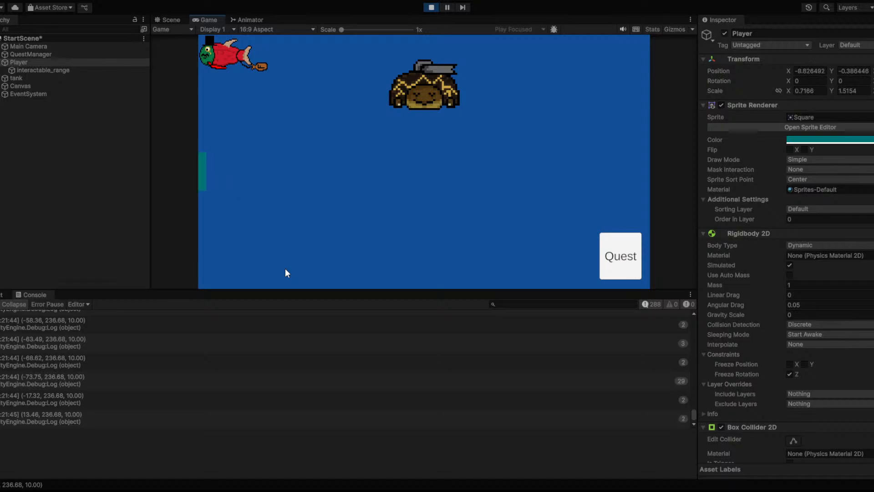
{"action": "key", "text": "d"}
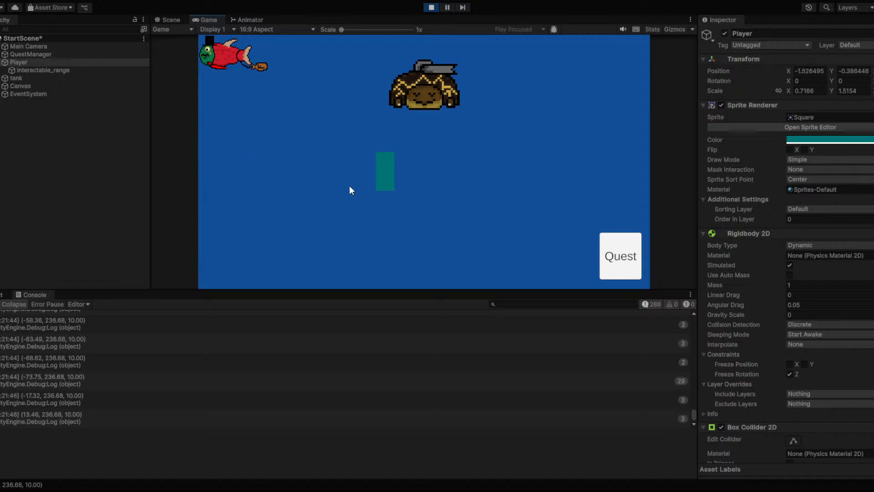
{"action": "left_click", "coordinate": [431, 8]}
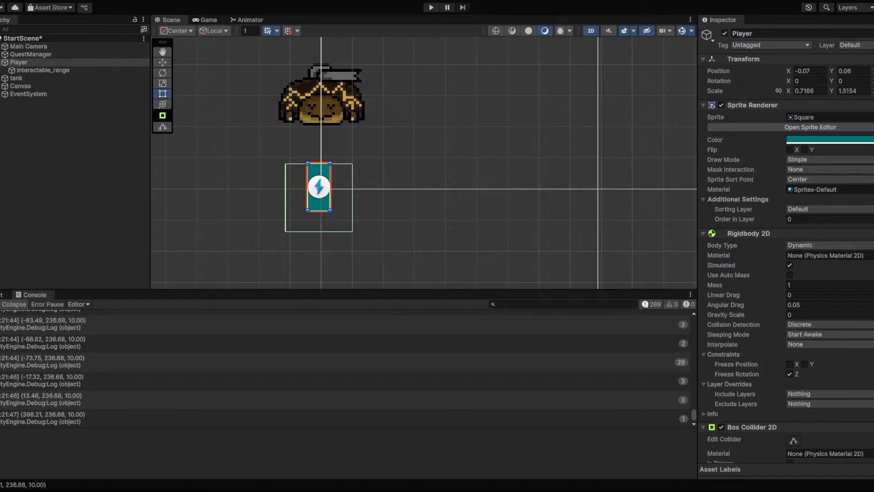
In Visual Studio, open PlayerMovement.cs and examine how FixedUpdate combines the move input with manager.getMovementSpeed() for the rigidbody's velocity
{"action": "type", "text": "s"}
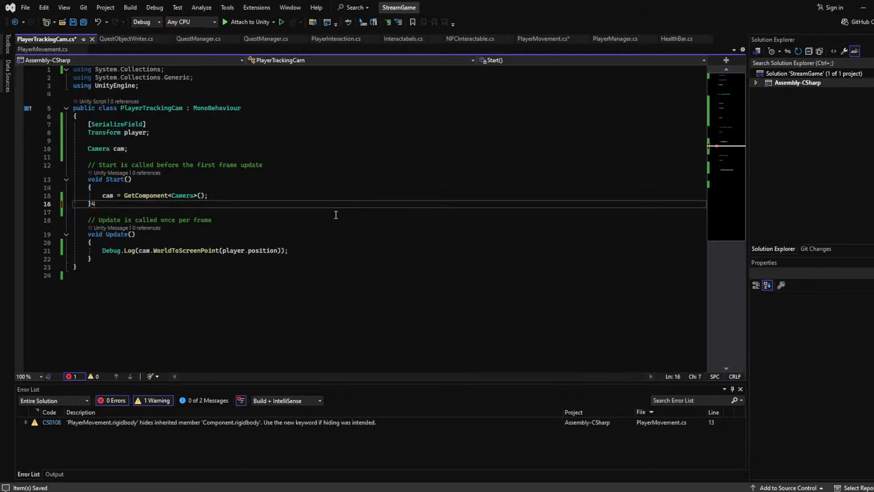
{"action": "key", "text": "BackSpace"}
{"action": "left_click", "coordinate": [334, 37]}
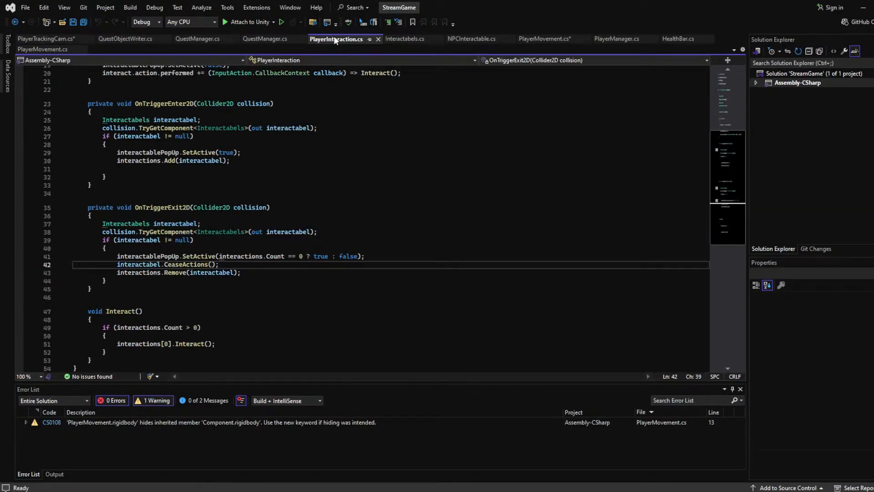
{"action": "left_click", "coordinate": [546, 38]}
{"action": "left_click", "coordinate": [398, 194]}
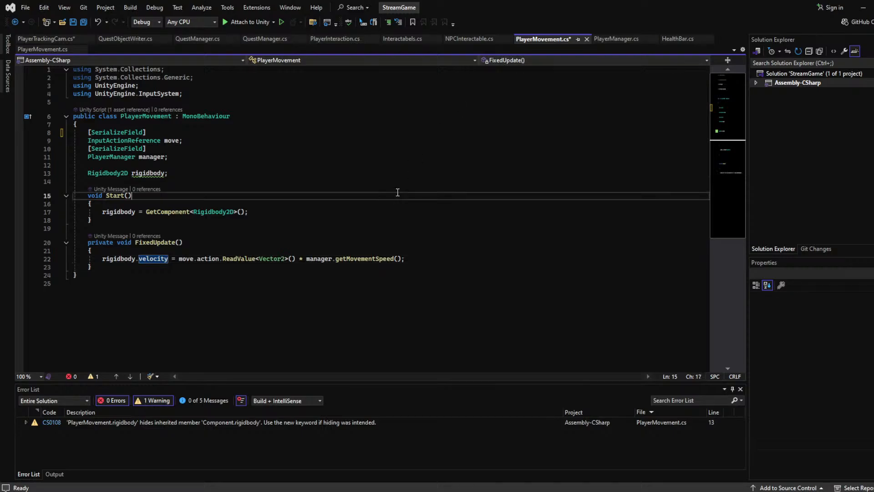
{"action": "left_click", "coordinate": [157, 260]}
{"action": "left_click", "coordinate": [184, 258]}
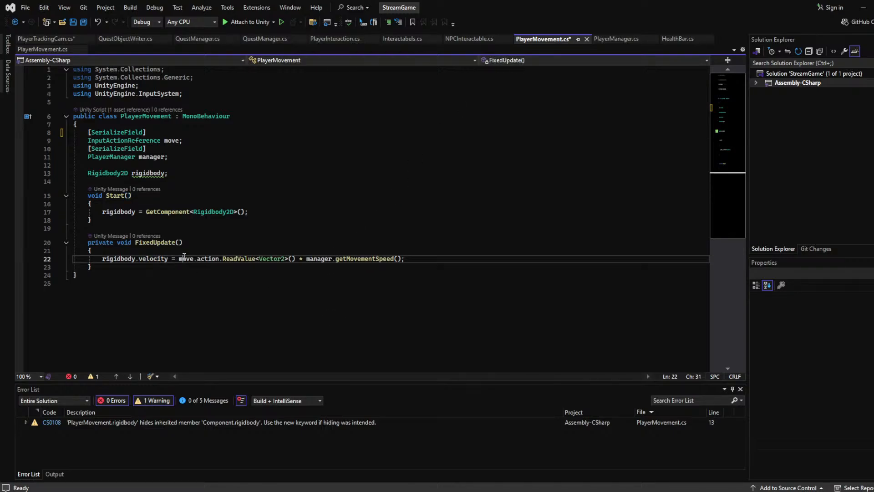
{"action": "left_click", "coordinate": [219, 260]}
{"action": "left_click", "coordinate": [321, 258]}
{"action": "left_click", "coordinate": [349, 258]}
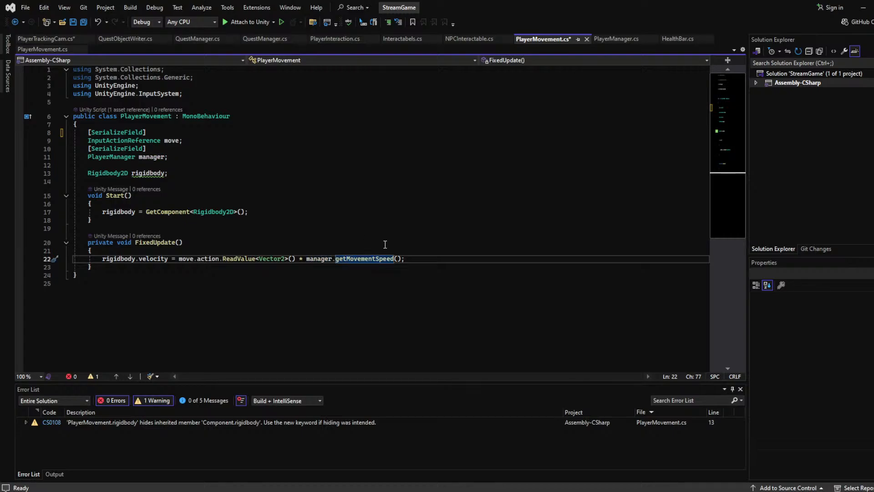
Try to begin a speed += statement above the velocity line in FixedUpdate
{"action": "left_click", "coordinate": [238, 251]}
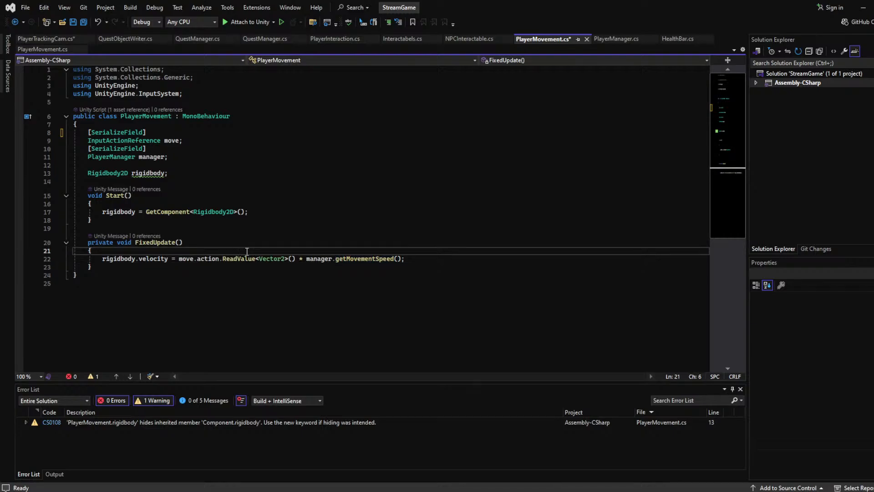
{"action": "key", "text": "Return"}
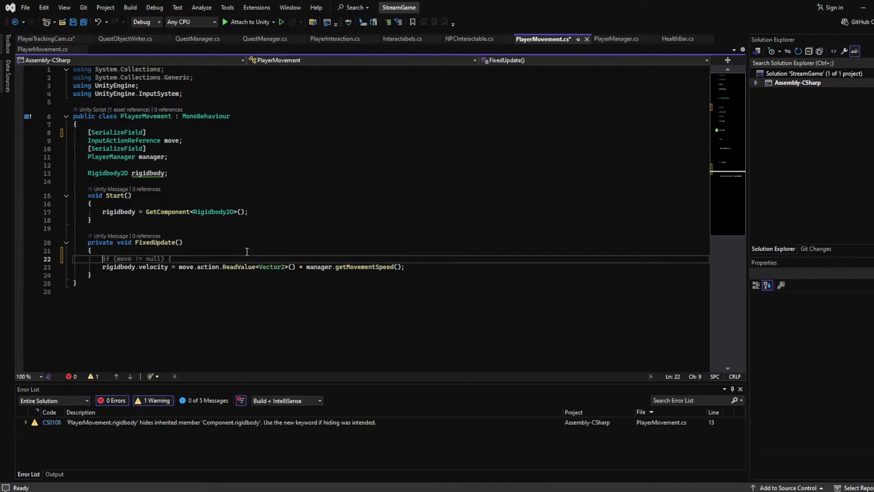
{"action": "type", "text": "speed"}
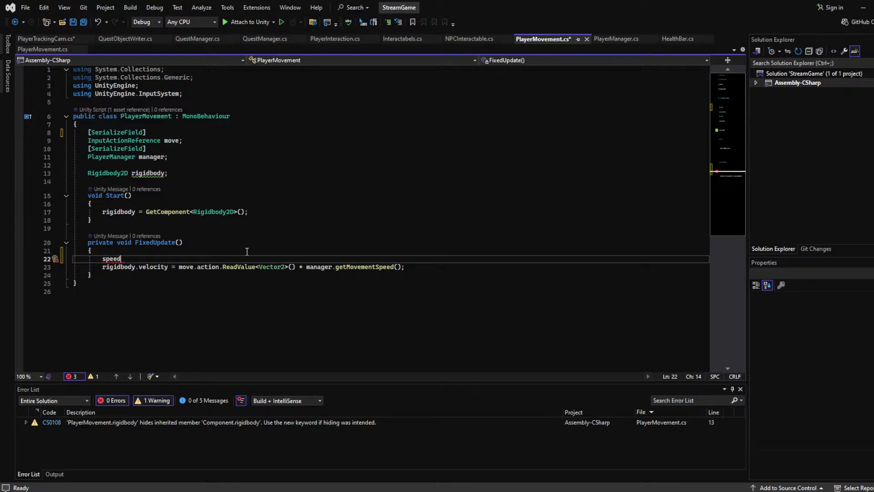
{"action": "key", "text": "Tab"}
{"action": "type", "text": "+="}
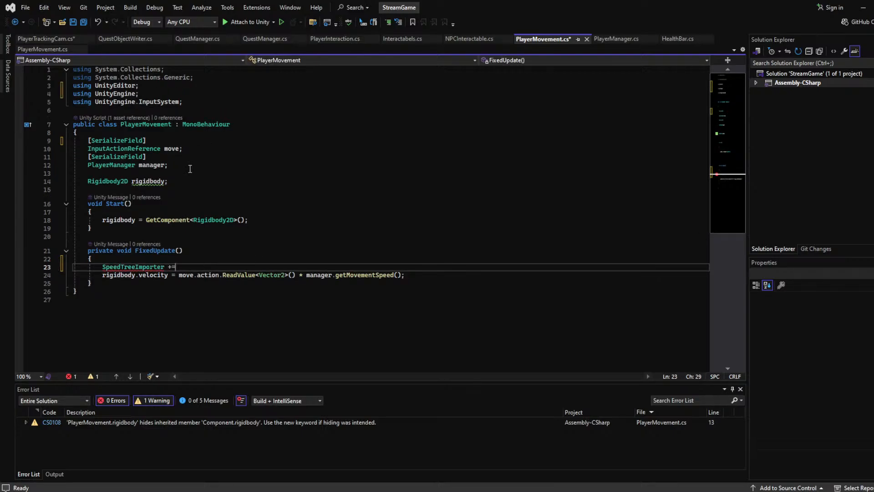
{"action": "left_click_drag", "start_coordinate": [176, 268], "coordinate": [102, 267]}
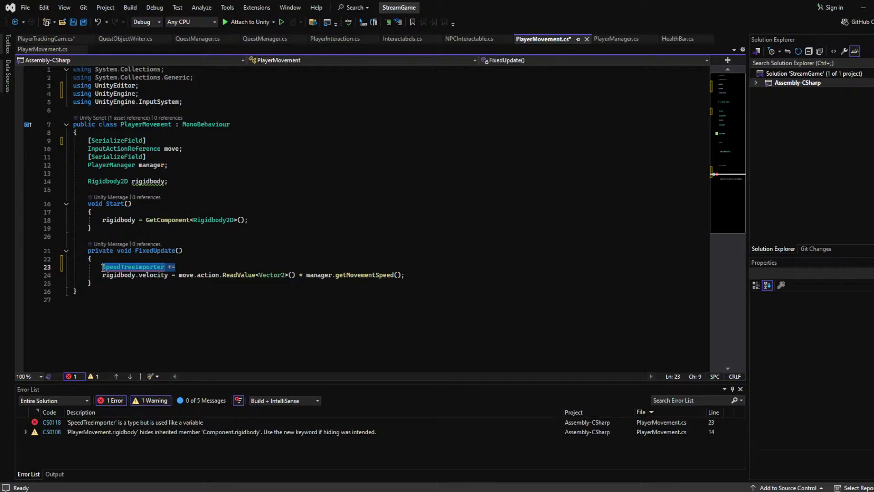
Declare a float field named speed below the rigidbody field in the PlayerMovement class
{"action": "left_click", "coordinate": [170, 180]}
{"action": "key", "text": "Return"}
{"action": "key", "text": "Return"}
{"action": "type", "text": "fl"}
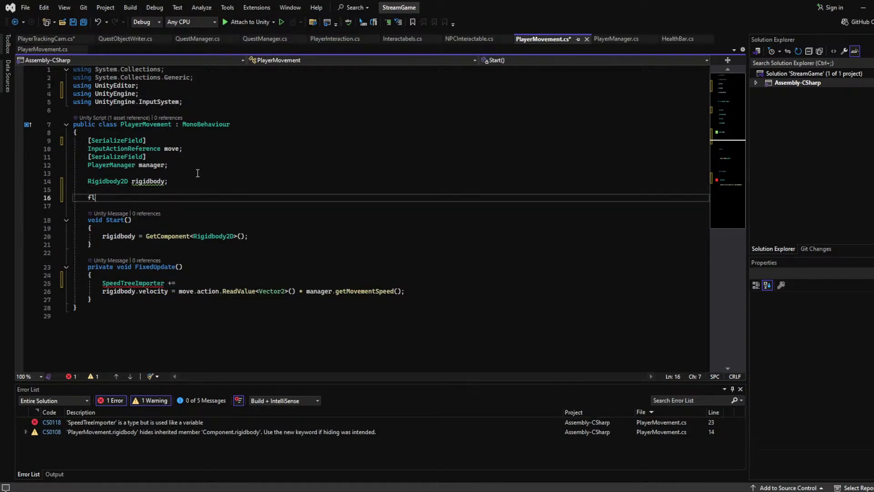
{"action": "type", "text": "oat speed;"}
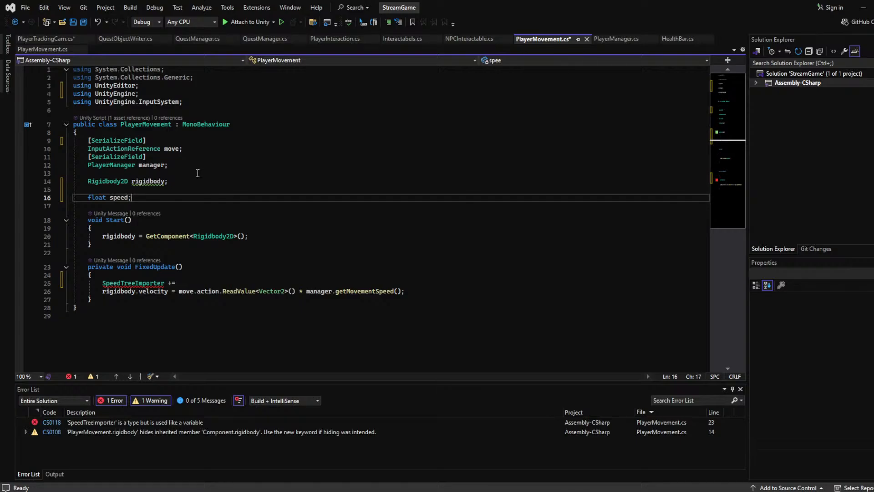
Replace the SpeedTreeImporter statement in FixedUpdate with speed += Time.deltaTime; and add an empty line below it
{"action": "left_click_drag", "start_coordinate": [175, 283], "coordinate": [104, 282]}
{"action": "type", "text": "speed "}
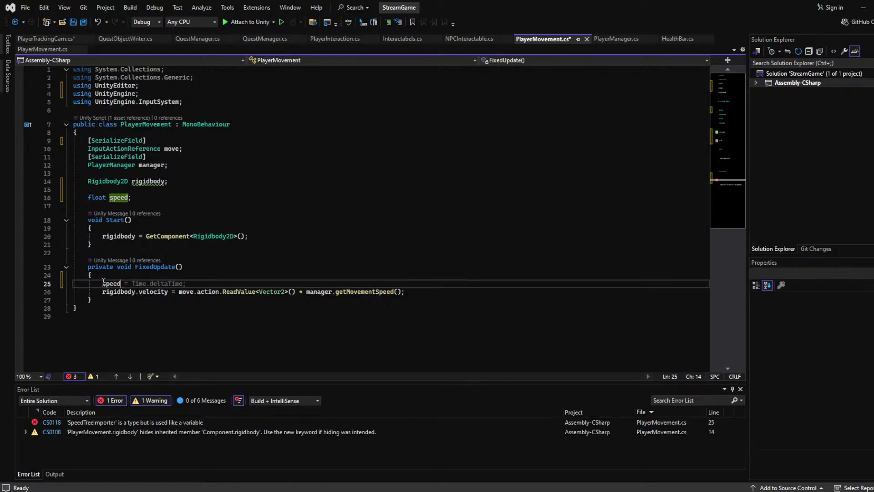
{"action": "type", "text": "+= T"}
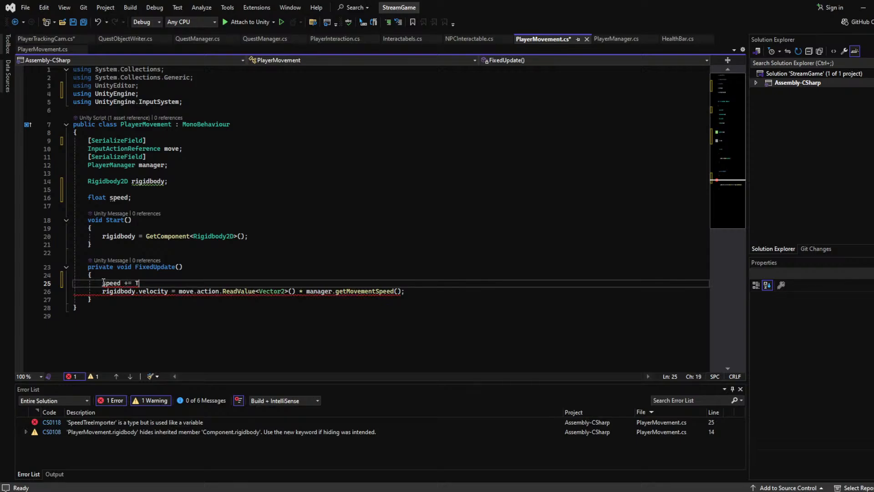
{"action": "type", "text": "ime.deltaTime"}
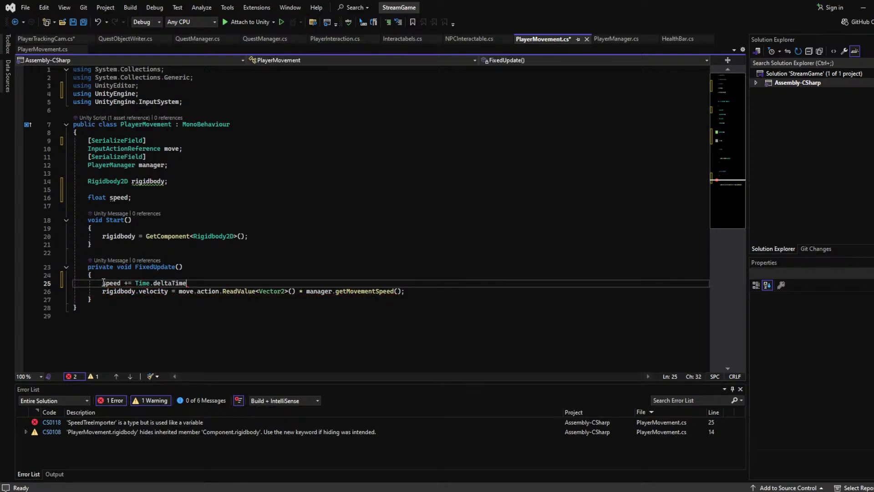
{"action": "type", "text": ";"}
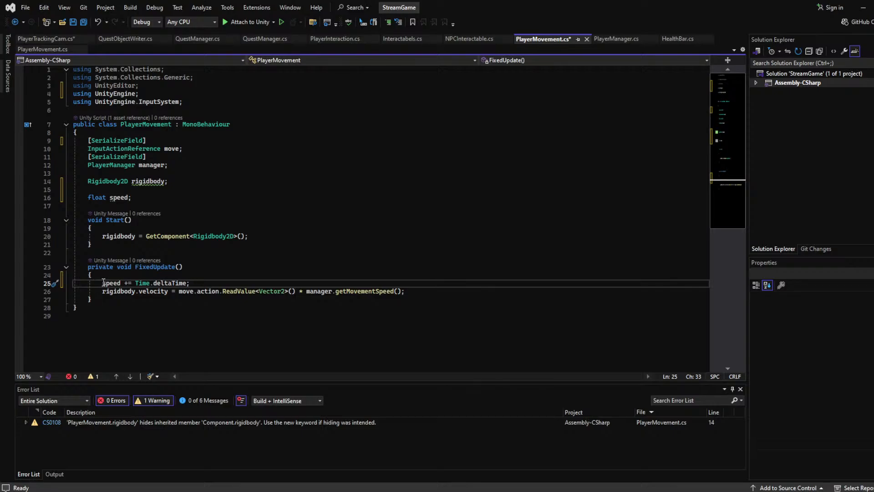
{"action": "key", "text": "Return"}
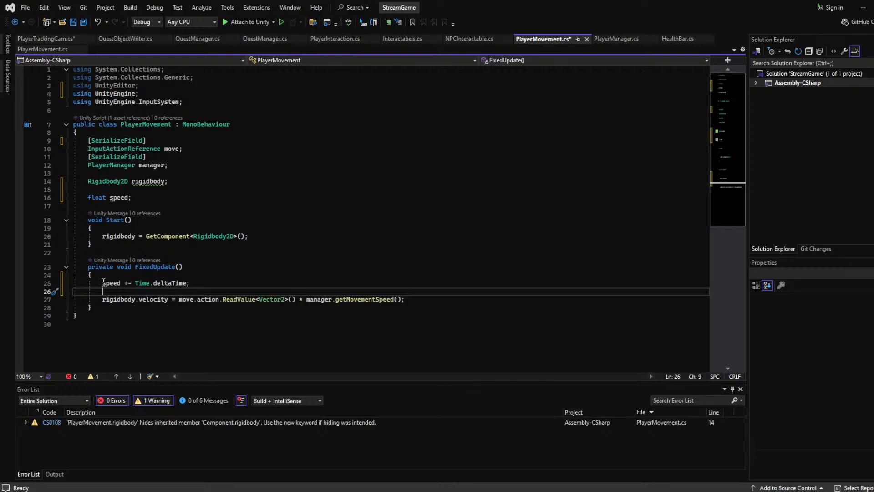
{"action": "type", "text": "if"}
{"action": "key", "text": "BackSpace"}
{"action": "key", "text": "BackSpace"}
{"action": "key", "text": "BackSpace"}
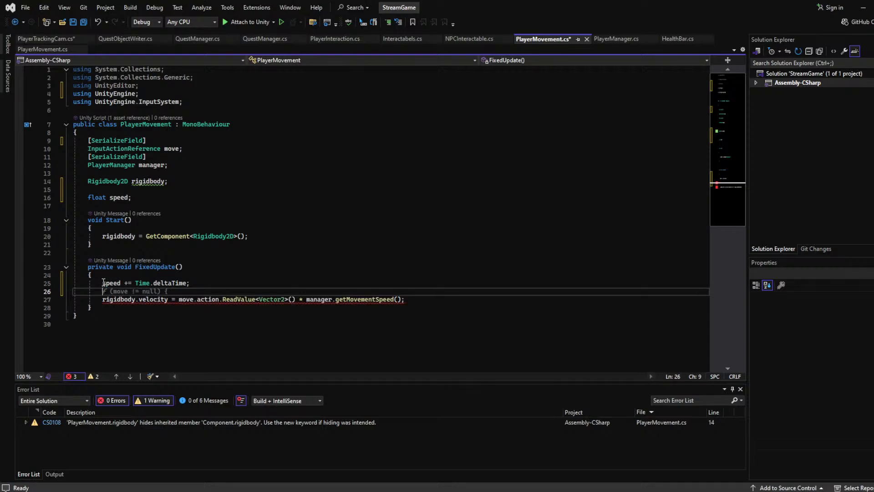
{"action": "left_click", "coordinate": [124, 283]}
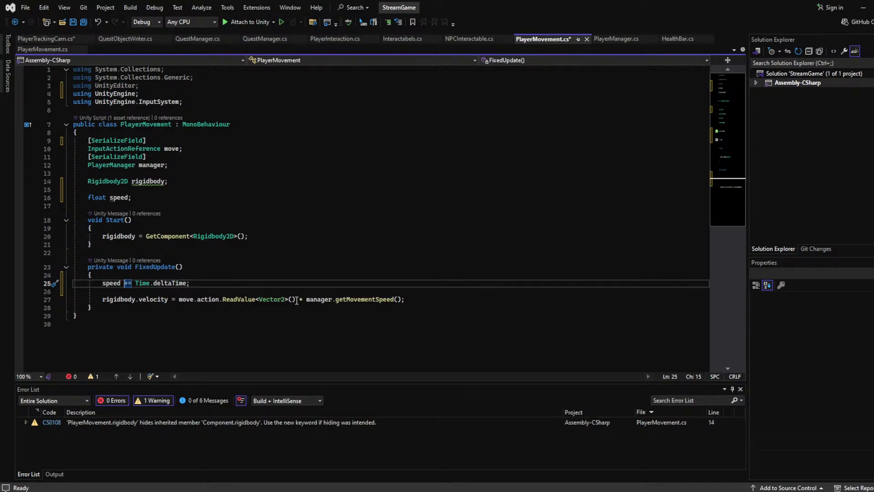
{"action": "left_click", "coordinate": [227, 279]}
Change the type of the speed field in the PlayerMovement class to Vector2
{"action": "double_click", "coordinate": [102, 199]}
{"action": "type", "text": "Vector2"}
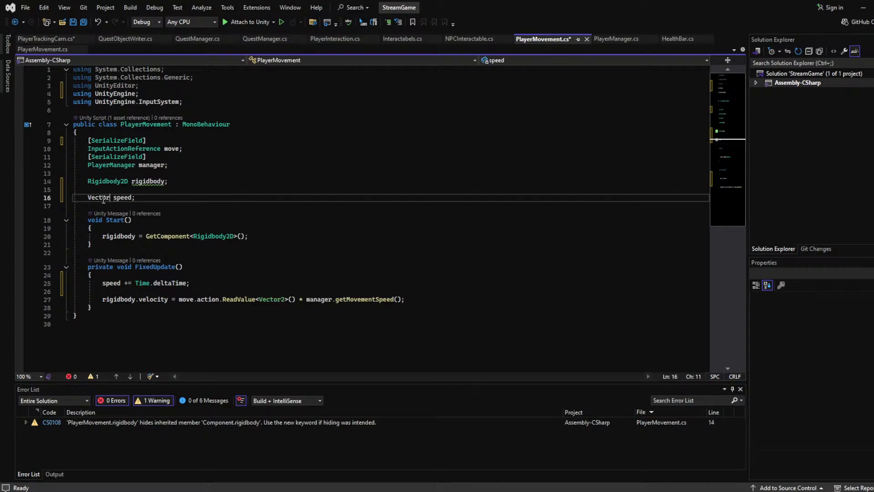
{"action": "left_click", "coordinate": [225, 245]}
Replace Time.deltaTime in the FixedUpdate speed statement so it reads speed += move.action.ReadValue<Vector2>();
{"action": "left_click_drag", "start_coordinate": [195, 282], "coordinate": [118, 290]}
{"action": "left_click", "coordinate": [157, 268]}
{"action": "left_click_drag", "start_coordinate": [296, 299], "coordinate": [179, 299]}
{"action": "key", "text": "ctrl+c"}
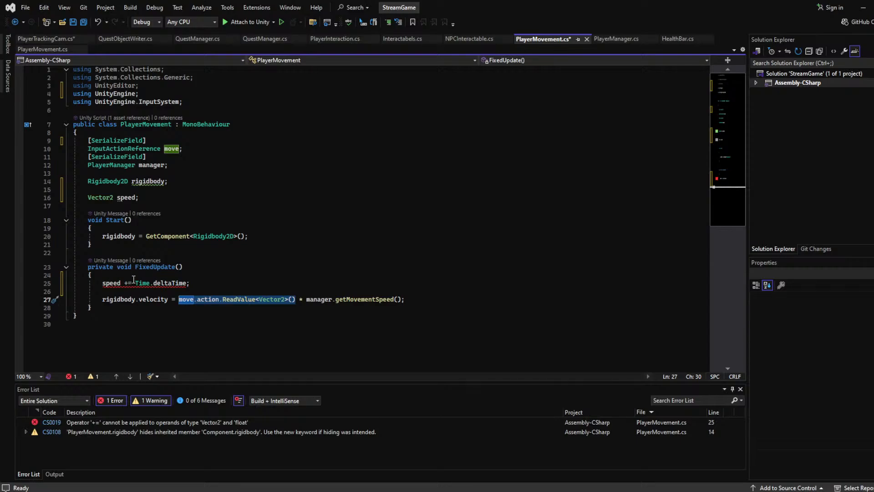
{"action": "left_click", "coordinate": [135, 283]}
{"action": "key", "text": "ctrl+v"}
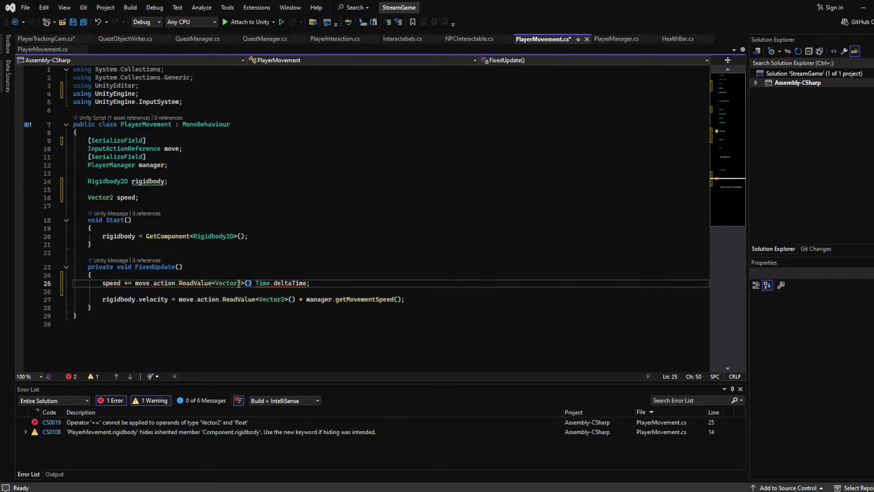
{"action": "key", "text": "Right"}
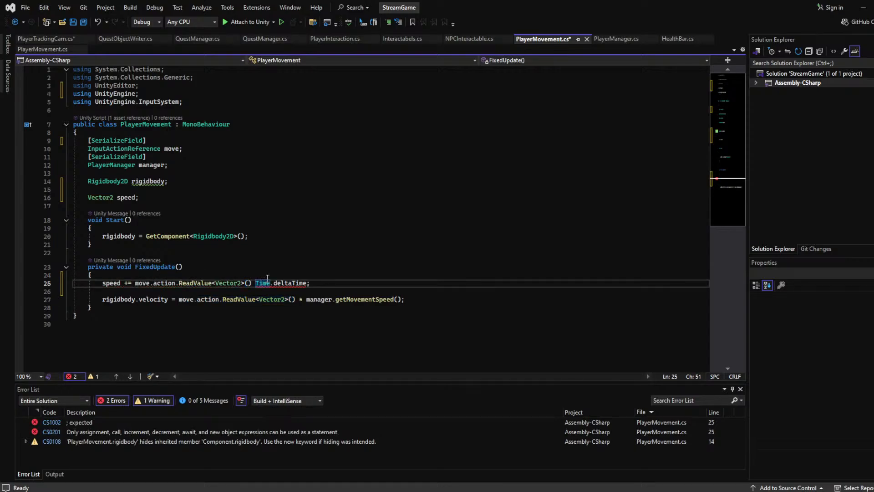
{"action": "left_click_drag", "start_coordinate": [309, 282], "coordinate": [256, 283]}
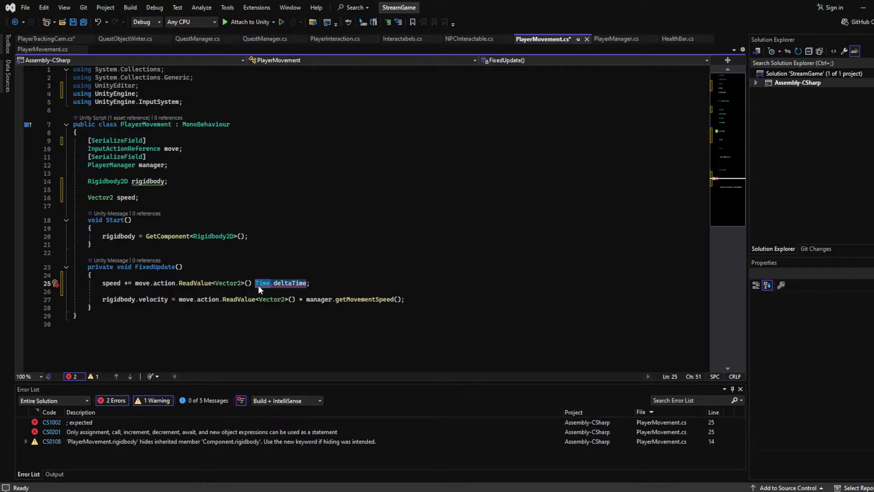
{"action": "key", "text": "BackSpace"}
{"action": "key", "text": "BackSpace"}
{"action": "left_click", "coordinate": [265, 285]}
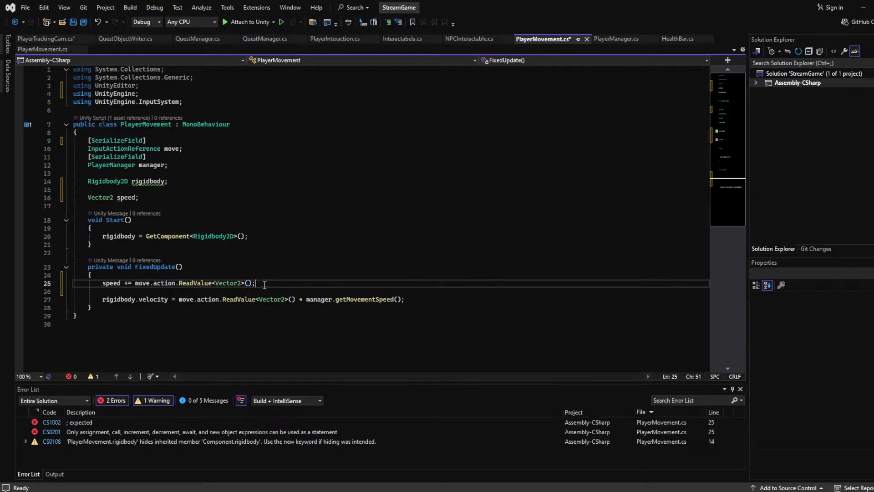
Delete the speed += statement and the empty line below it from FixedUpdate
{"action": "left_click_drag", "start_coordinate": [131, 283], "coordinate": [253, 283]}
{"action": "left_click", "coordinate": [269, 283]}
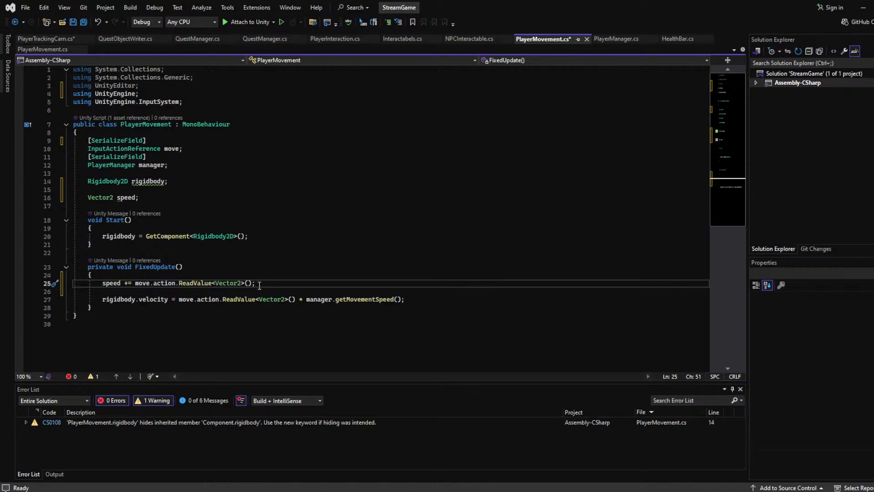
{"action": "key", "text": "Down"}
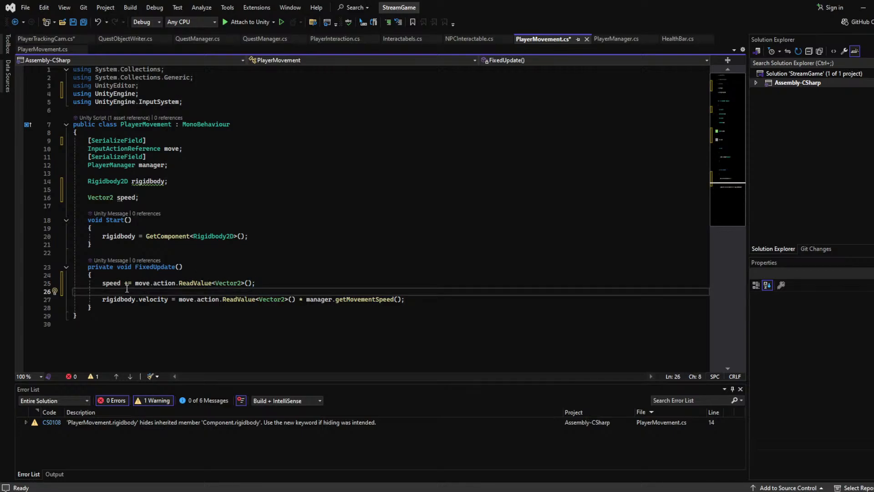
{"action": "left_click", "coordinate": [74, 284], "text": "shift"}
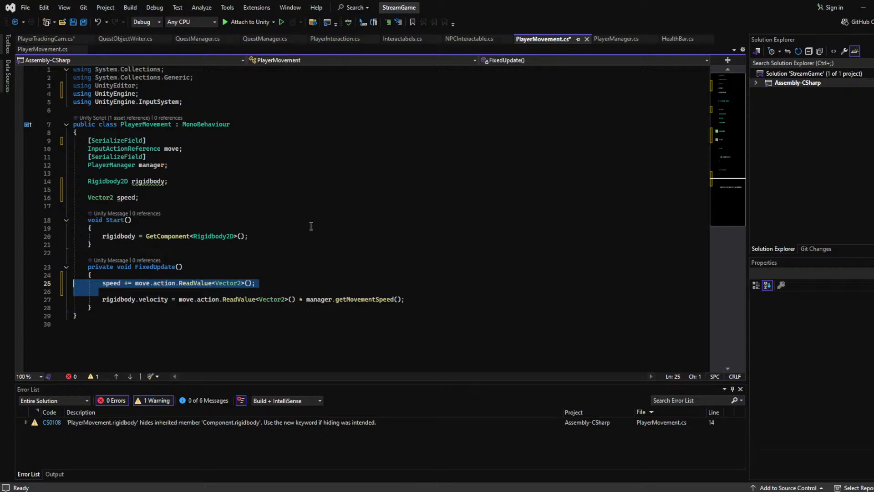
{"action": "key", "text": "BackSpace"}
{"action": "key", "text": "BackSpace"}
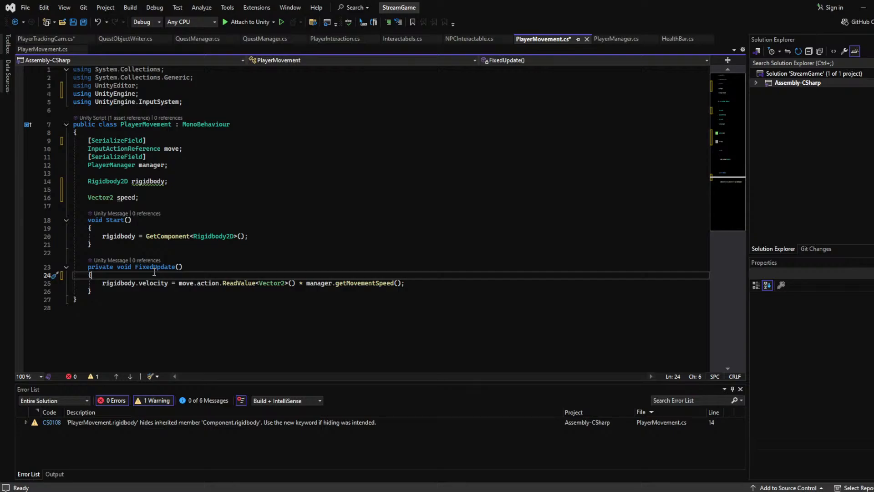
Add speed = move.action.ReadValue<Vector2>() * manager.getMovementSpeed(); above the velocity line in FixedUpdate, reusing the velocity expression
{"action": "key", "text": "Return"}
{"action": "type", "text": "speed ="}
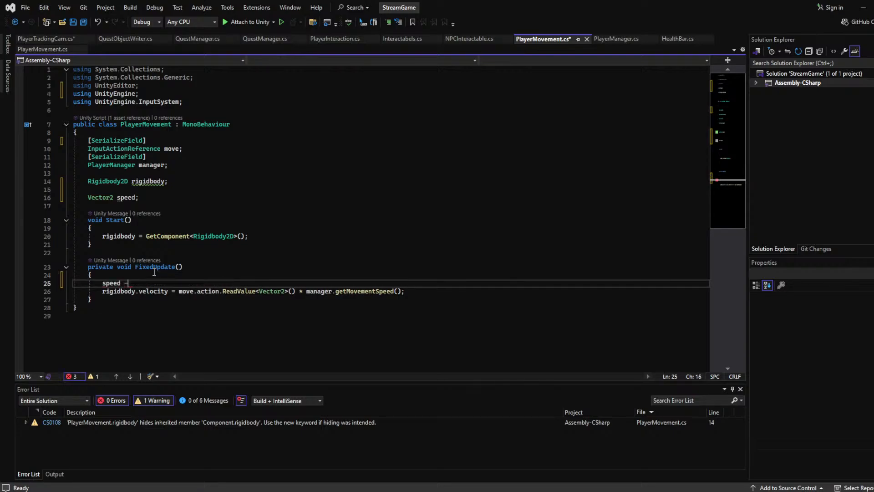
{"action": "key", "text": "BackSpace"}
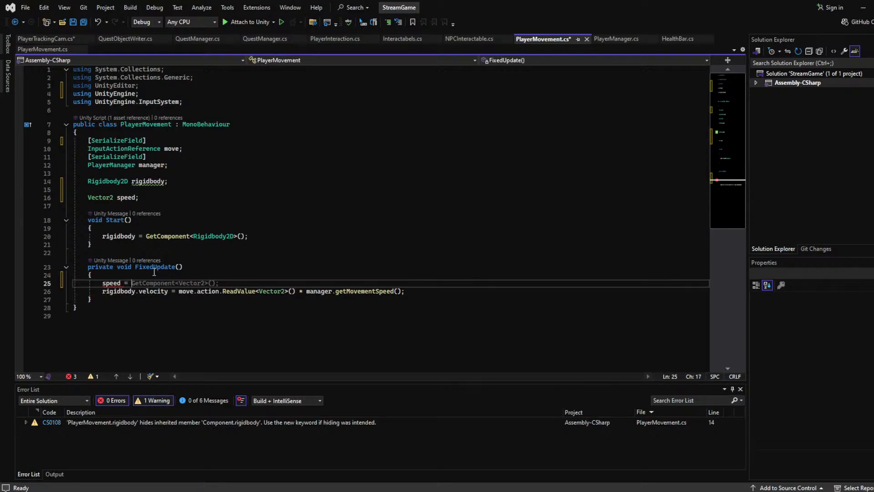
{"action": "left_click", "coordinate": [405, 291]}
{"action": "left_click_drag", "start_coordinate": [404, 290], "coordinate": [179, 290]}
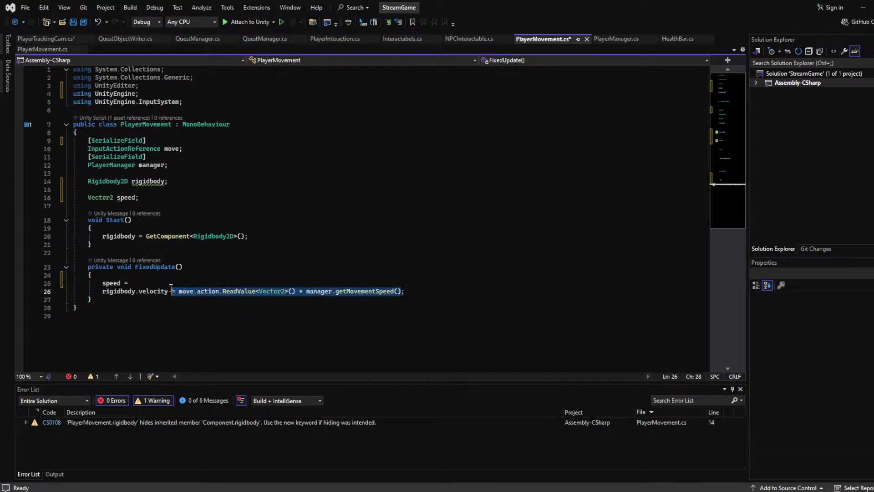
{"action": "key", "text": "ctrl+c"}
{"action": "left_click", "coordinate": [177, 283]}
{"action": "key", "text": "ctrl+v"}
{"action": "type", "text": ";"}
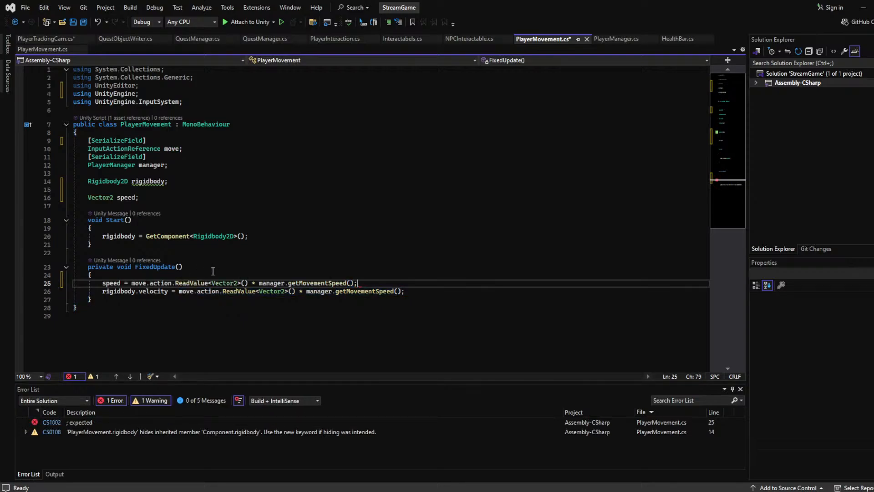
Delete the rigidbody.velocity statement from FixedUpdate
{"action": "left_click", "coordinate": [369, 276]}
{"action": "left_click_drag", "start_coordinate": [405, 291], "coordinate": [88, 291]}
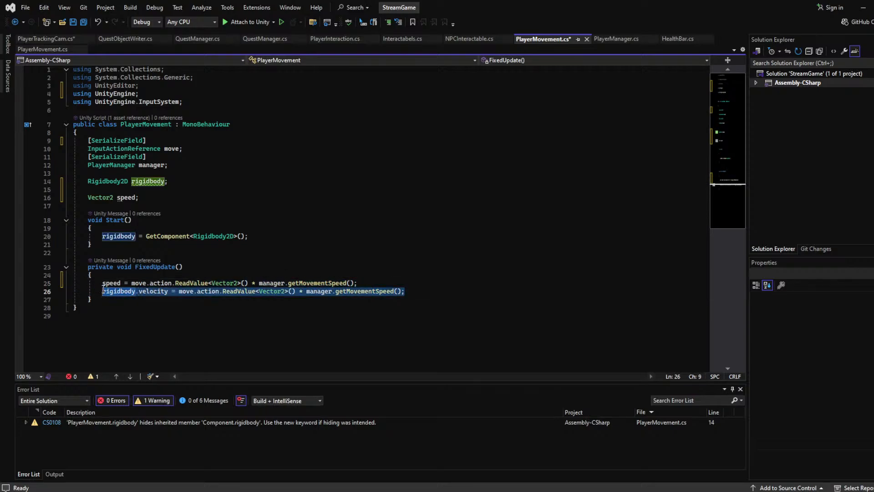
{"action": "key", "text": "Delete"}
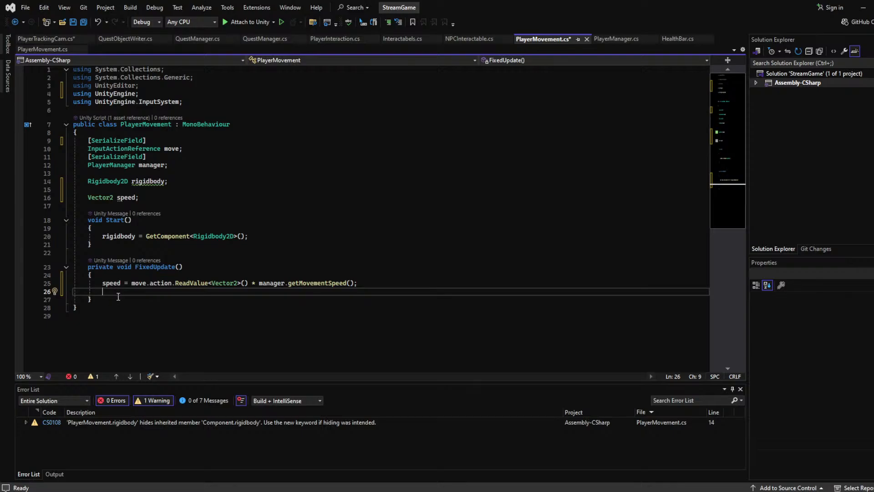
Add an empty void WaterWalk() method below FixedUpdate in the PlayerMovement class
{"action": "left_click", "coordinate": [118, 302]}
{"action": "key", "text": "Return"}
{"action": "key", "text": "Return"}
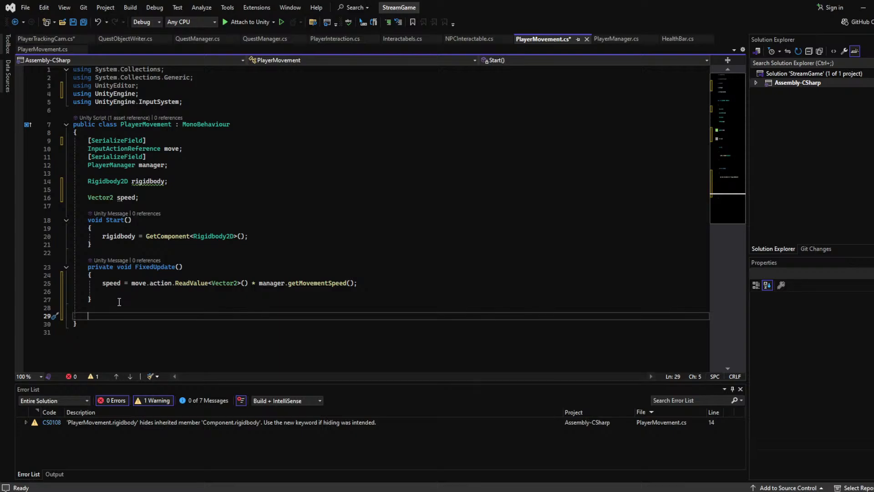
{"action": "type", "text": "void WaterWalk"}
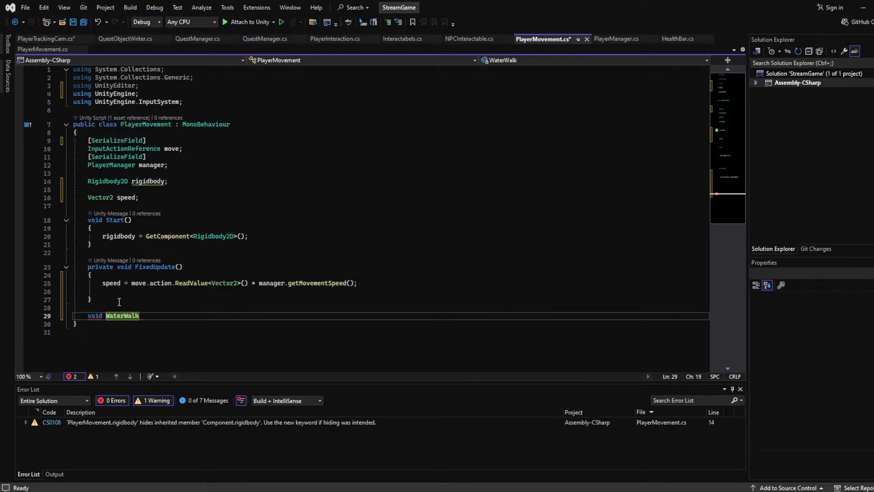
{"action": "type", "text": "()"}
{"action": "key", "text": "Return"}
{"action": "type", "text": "{"}
{"action": "key", "text": "Return"}
{"action": "scroll", "coordinate": [118, 302], "scroll_direction": "down", "scroll_amount": 2}
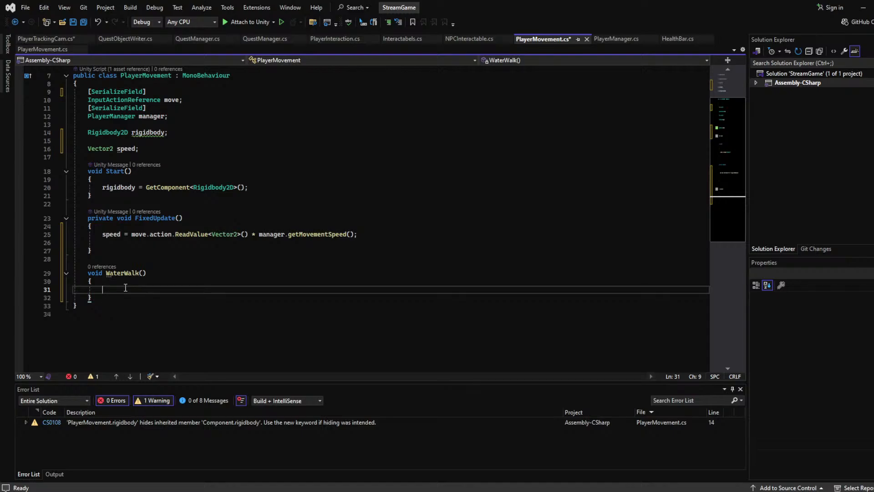
Rename the Vector2 speed field to desiredSpeed and use the new name in the FixedUpdate assignment
{"action": "left_click", "coordinate": [117, 148]}
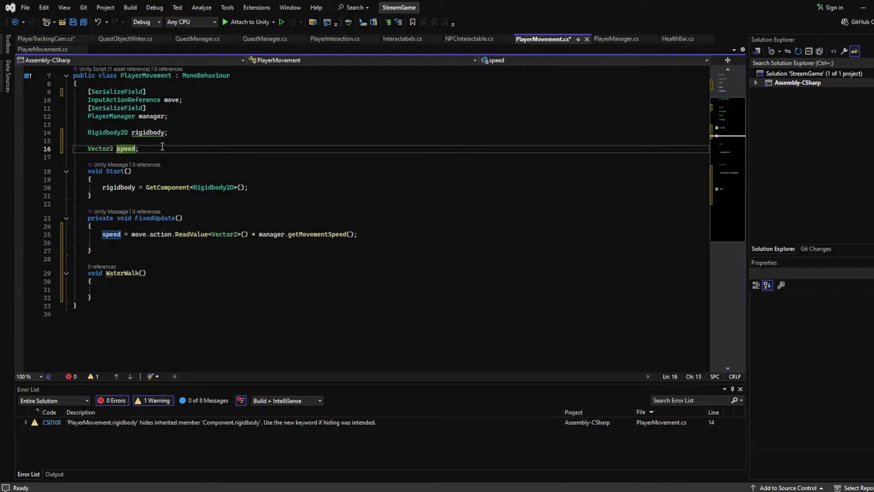
{"action": "key", "text": "Delete"}
{"action": "type", "text": "desired"}
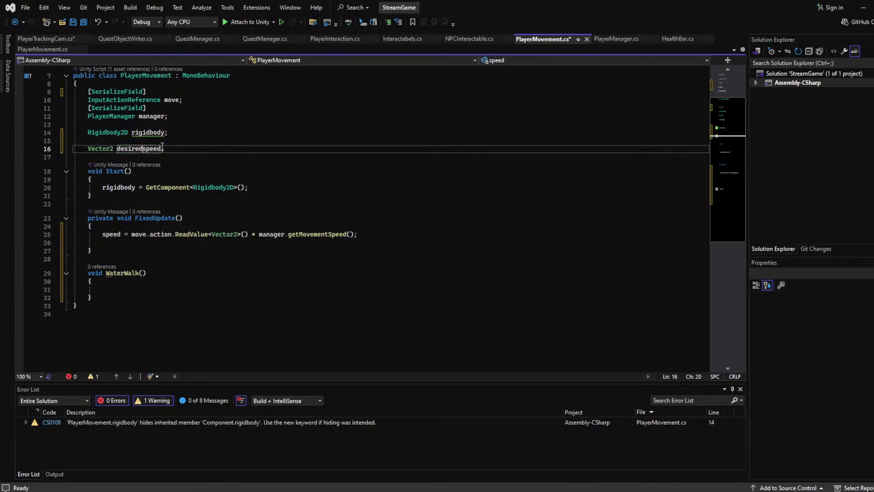
{"action": "type", "text": "S"}
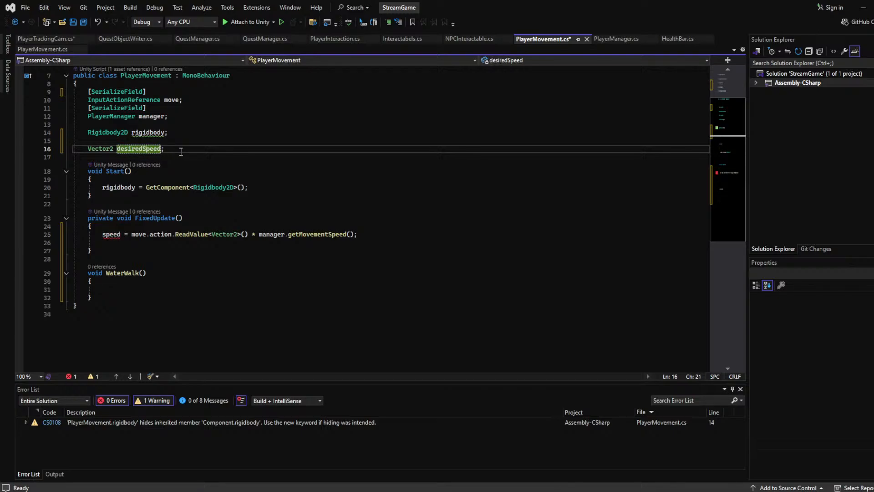
{"action": "double_click", "coordinate": [143, 148]}
{"action": "key", "text": "ctrl+c"}
{"action": "double_click", "coordinate": [111, 234]}
{"action": "key", "text": "ctrl+v"}
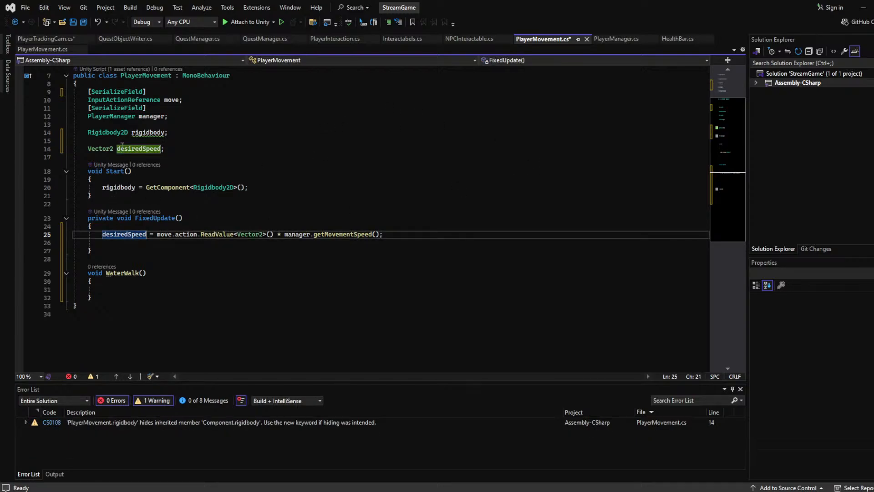
Declare a Vector2 field named speed directly above the desiredSpeed field
{"action": "left_click", "coordinate": [126, 141]}
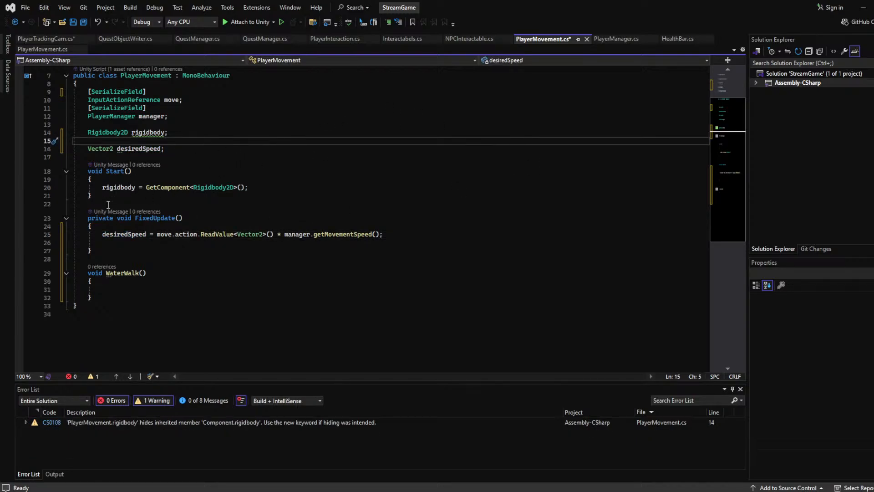
{"action": "key", "text": "Return"}
{"action": "type", "text": "V"}
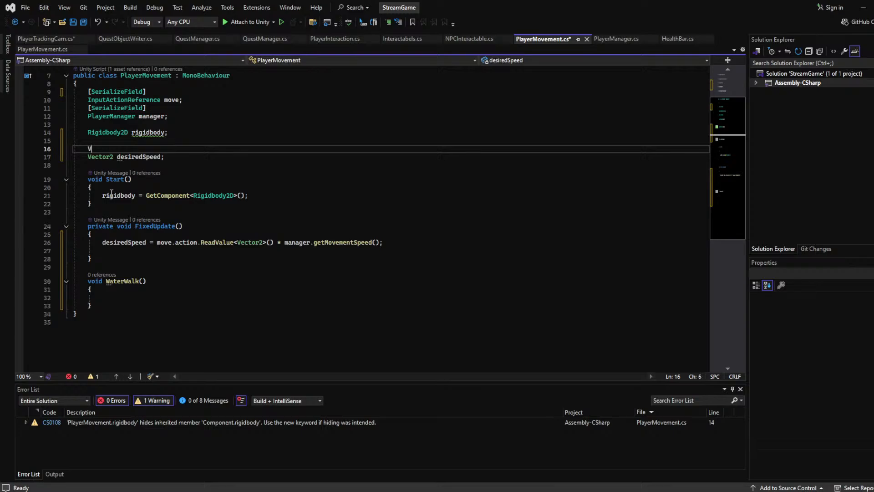
{"action": "type", "text": "ector2 speed;"}
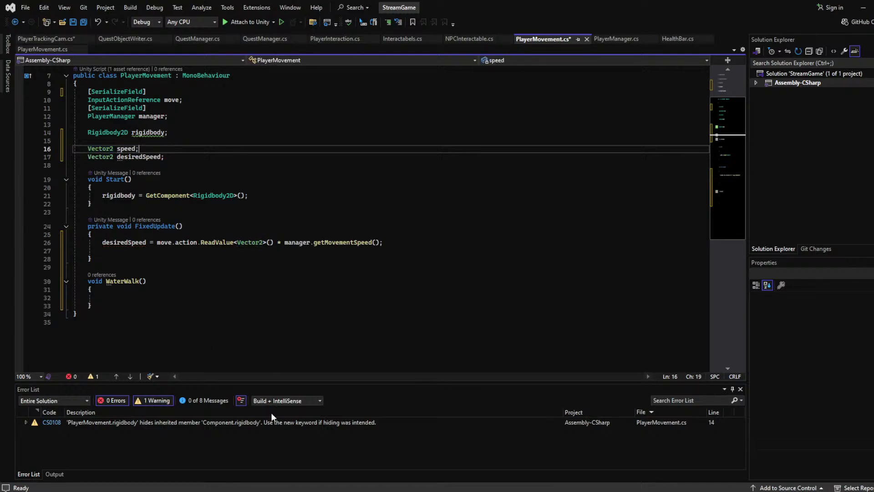
Remove the empty line below the desiredSpeed assignment in FixedUpdate
{"action": "left_click", "coordinate": [153, 330]}
{"action": "left_click", "coordinate": [141, 291]}
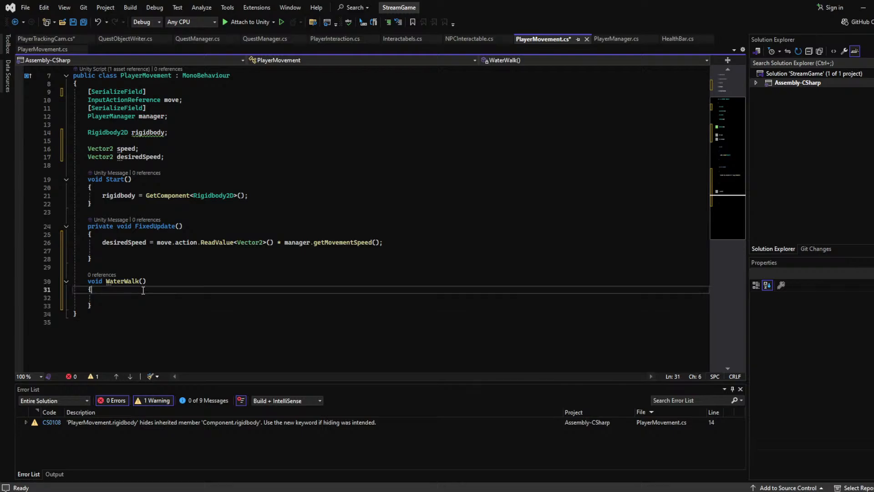
{"action": "left_click", "coordinate": [93, 251]}
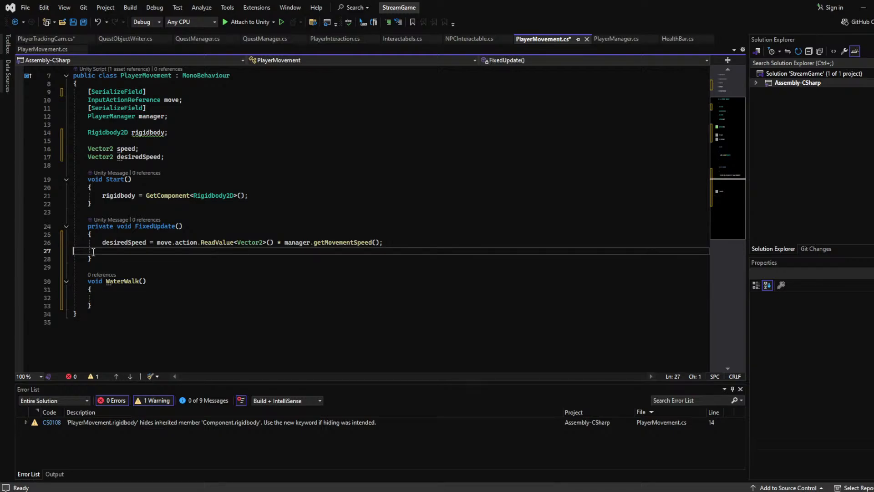
{"action": "key", "text": "BackSpace"}
Try a speed += Time statement in the body of WaterWalk and clear it again
{"action": "left_click", "coordinate": [131, 291]}
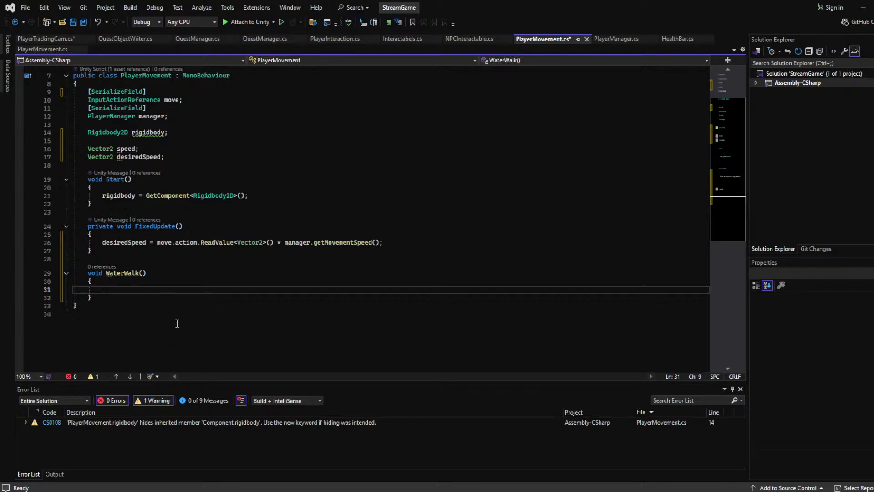
{"action": "type", "text": "speed "}
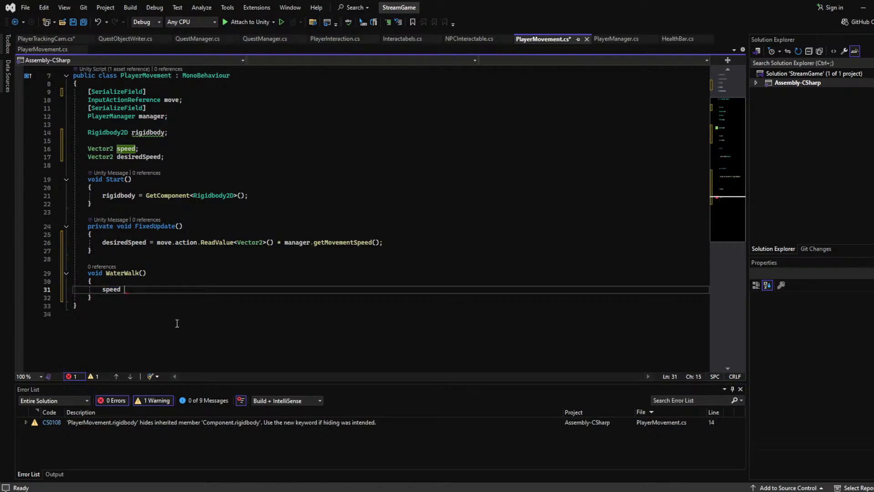
{"action": "type", "text": "+= Time"}
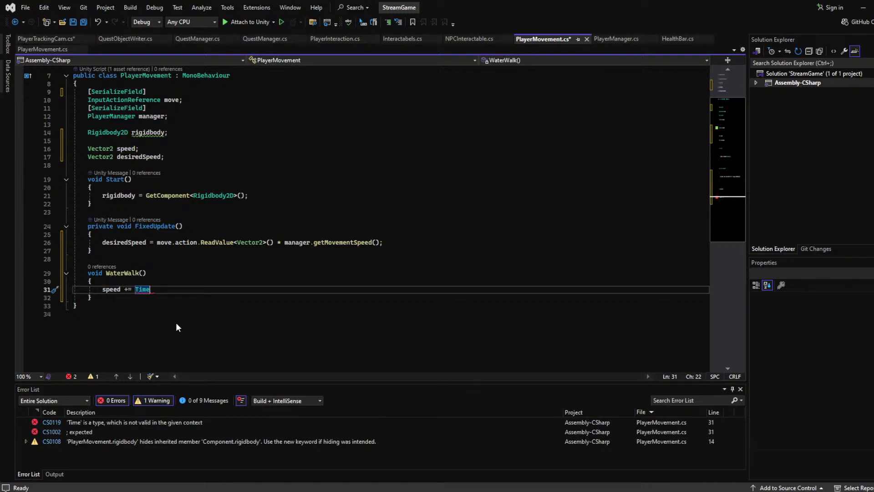
{"action": "left_click_drag", "start_coordinate": [182, 288], "coordinate": [125, 288]}
{"action": "left_click", "coordinate": [156, 290]}
{"action": "left_click_drag", "start_coordinate": [156, 289], "coordinate": [133, 291]}
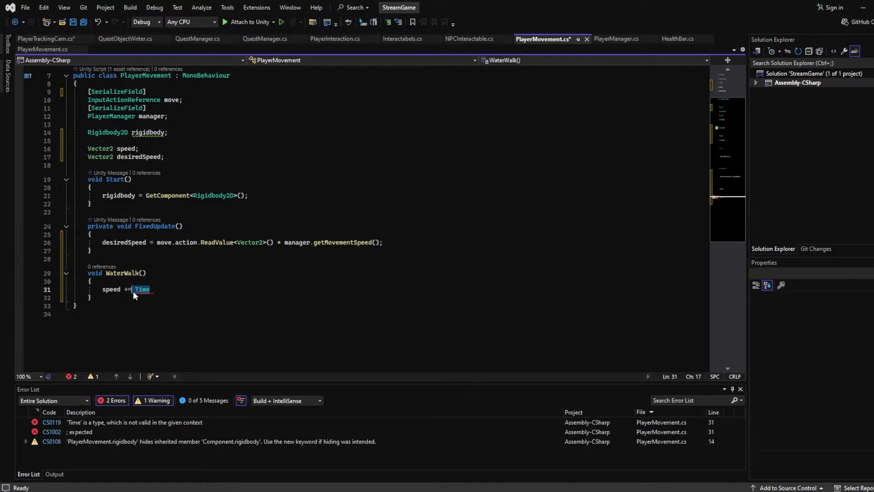
{"action": "left_click", "coordinate": [163, 289]}
{"action": "left_click_drag", "start_coordinate": [163, 289], "coordinate": [97, 289]}
{"action": "key", "text": "BackSpace"}
{"action": "left_click", "coordinate": [411, 242]}
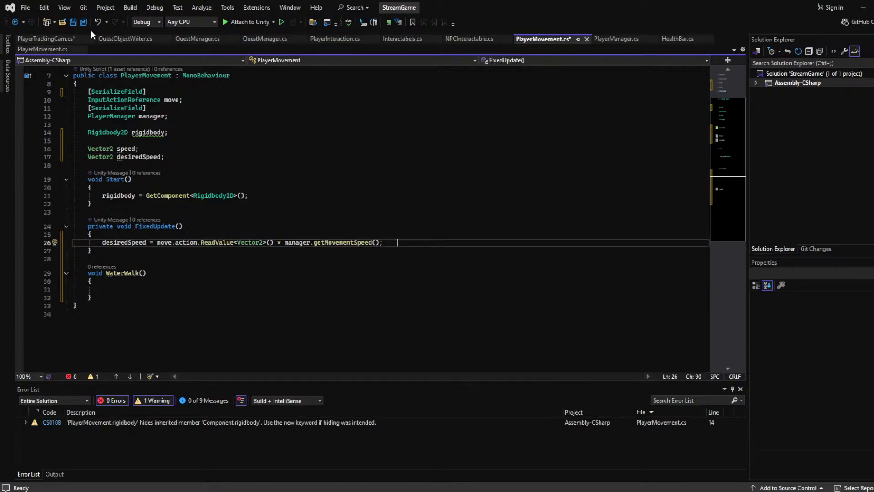
Undo all the speed, desiredSpeed and WaterWalk edits in PlayerMovement.cs, back to the direct rigidbody.velocity assignment in FixedUpdate
{"action": "key", "text": "ctrl+z"}
{"action": "key", "text": "ctrl+z"}
{"action": "key", "text": "ctrl+z"}
{"action": "key", "text": "ctrl+z"}
{"action": "key", "text": "ctrl+z"}
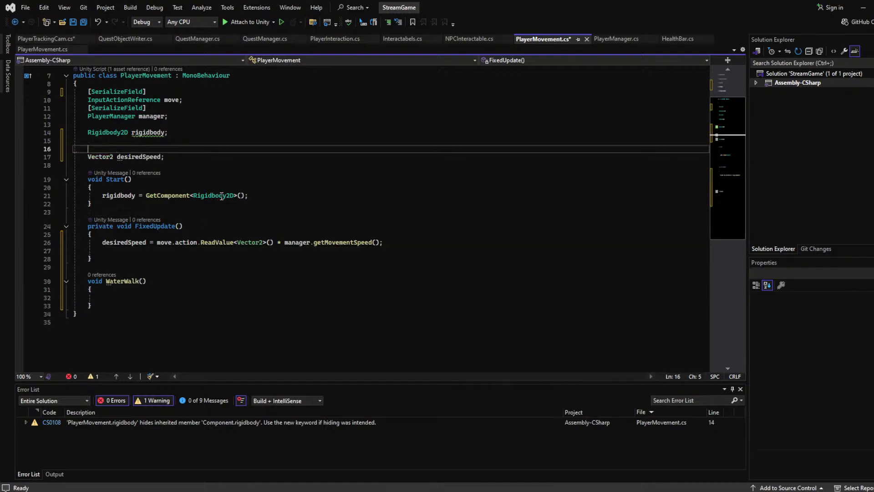
{"action": "key", "text": "ctrl+z"}
{"action": "key", "text": "ctrl+z"}
{"action": "key", "text": "ctrl+z"}
{"action": "key", "text": "ctrl+z"}
{"action": "key", "text": "ctrl+z"}
{"action": "key", "text": "ctrl+z"}
{"action": "key", "text": "ctrl+z"}
{"action": "key", "text": "ctrl+z"}
{"action": "key", "text": "ctrl+z"}
{"action": "key", "text": "ctrl+z"}
{"action": "key", "text": "ctrl+z"}
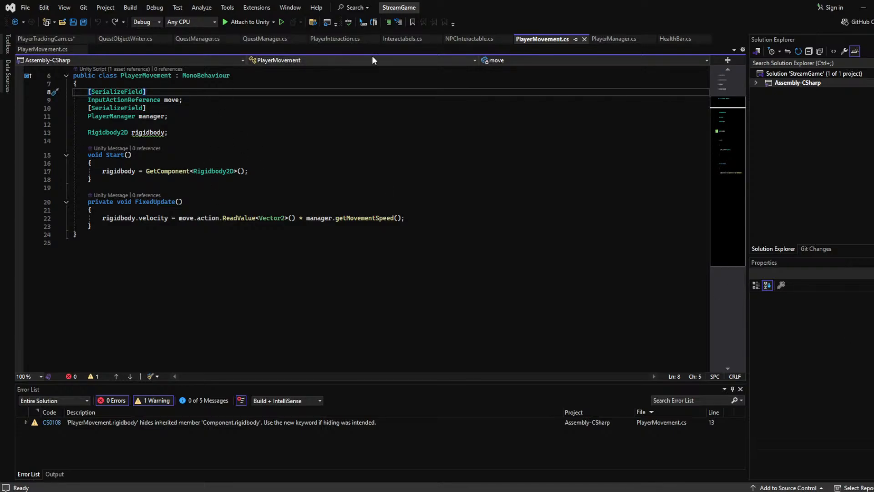
Switch to the PlayerTrackingCam.cs script
{"action": "left_click", "coordinate": [43, 37]}
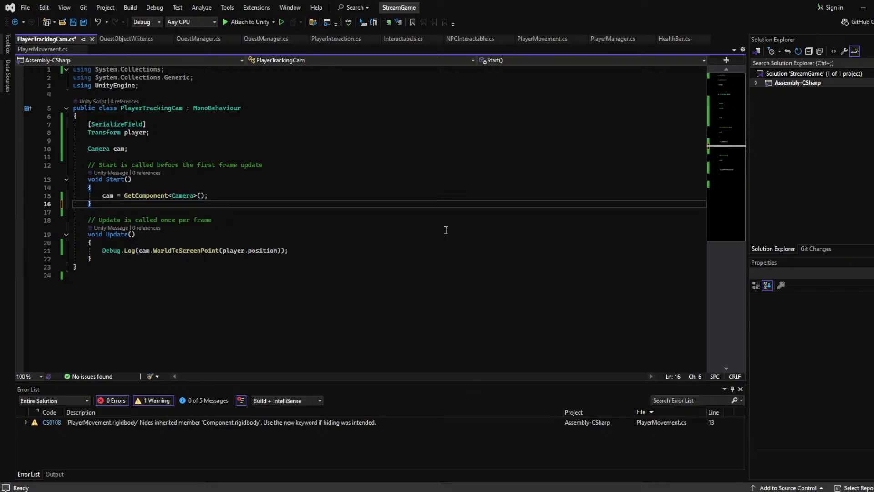
{"action": "left_click", "coordinate": [413, 214]}
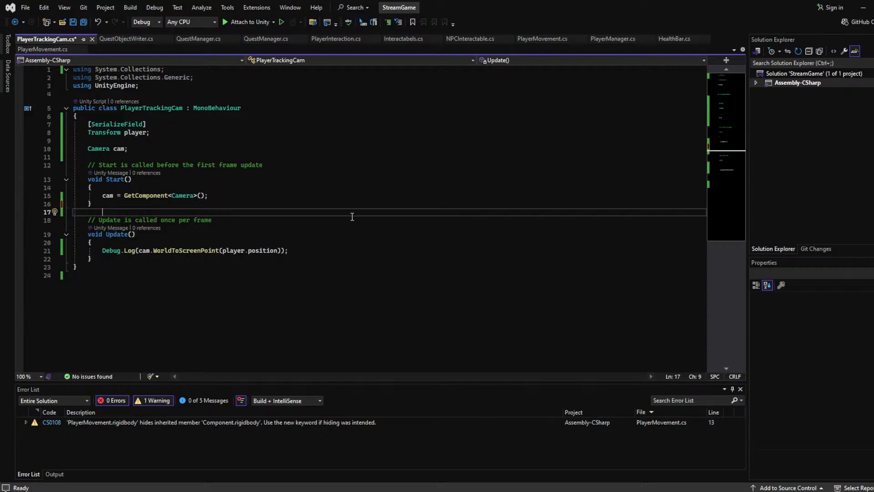
{"action": "left_click", "coordinate": [262, 251]}
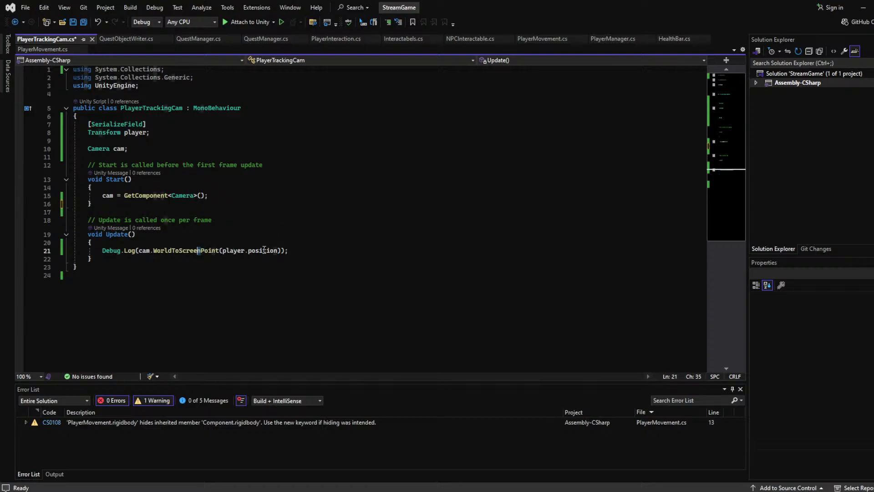
{"action": "left_click", "coordinate": [318, 254]}
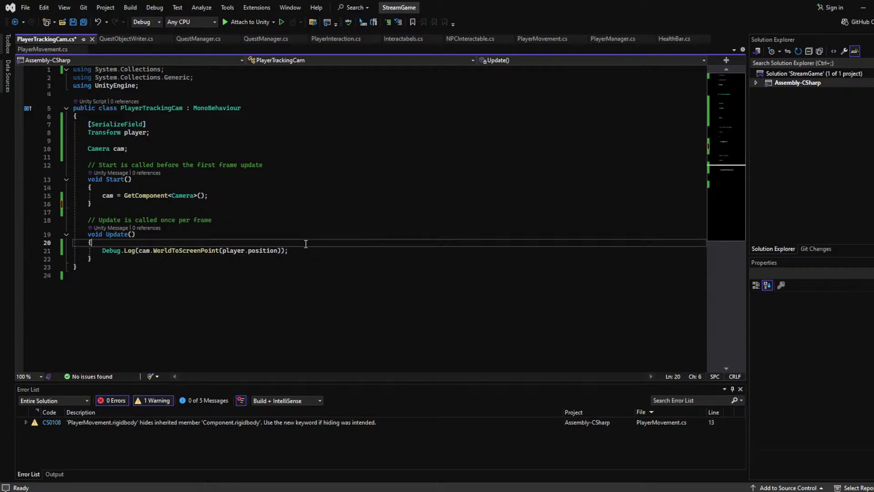
{"action": "left_click_drag", "start_coordinate": [300, 251], "coordinate": [108, 249]}
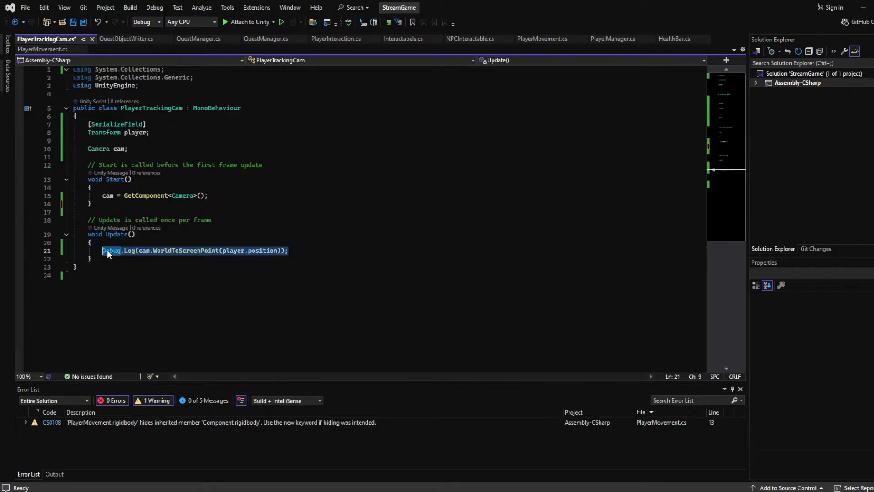
{"action": "left_click", "coordinate": [200, 149]}
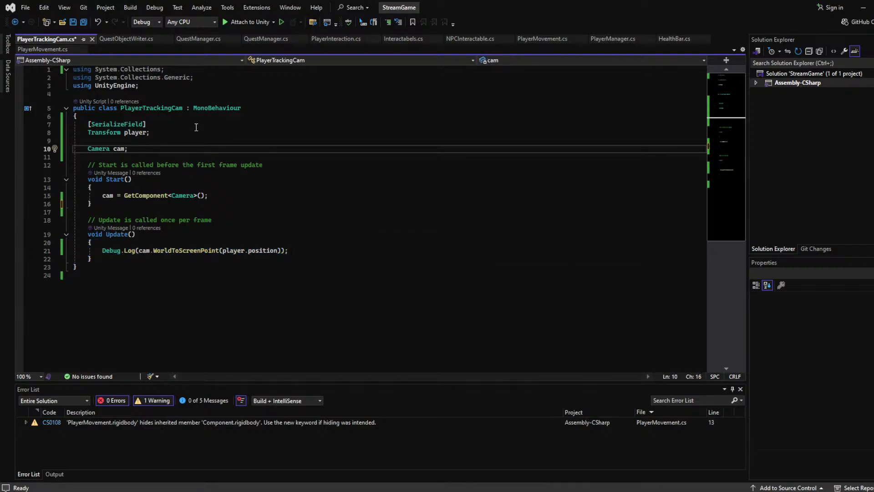
Declare a float field transitionRange = 50 directly above the Camera cam field
{"action": "left_click", "coordinate": [186, 140]}
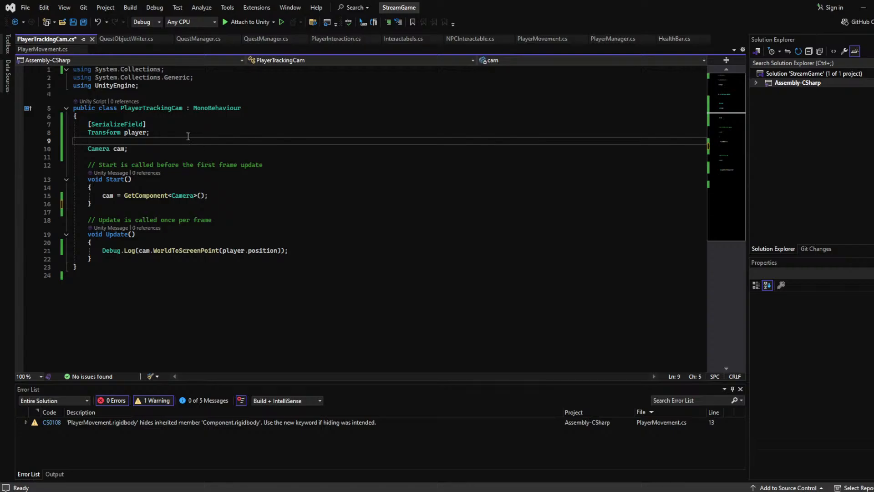
{"action": "key", "text": "Return"}
{"action": "type", "text": "float "}
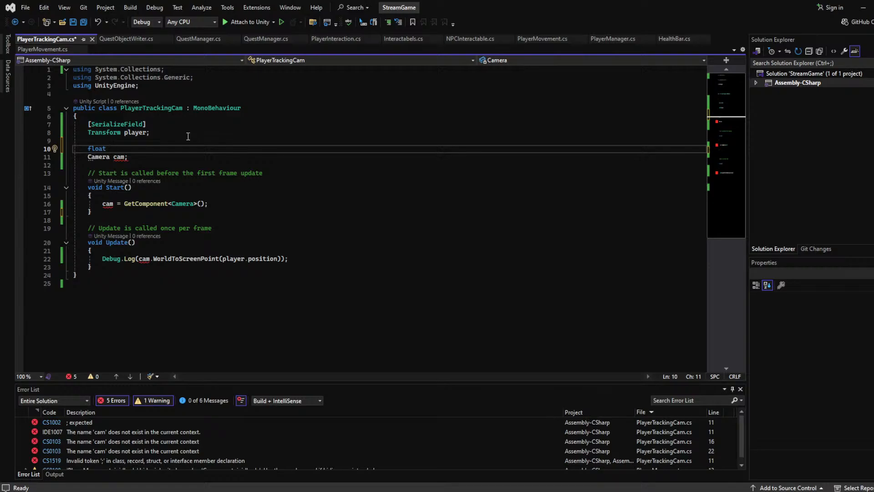
{"action": "type", "text": "transitionRanf"}
{"action": "key", "text": "BackSpace"}
{"action": "type", "text": "ge = "}
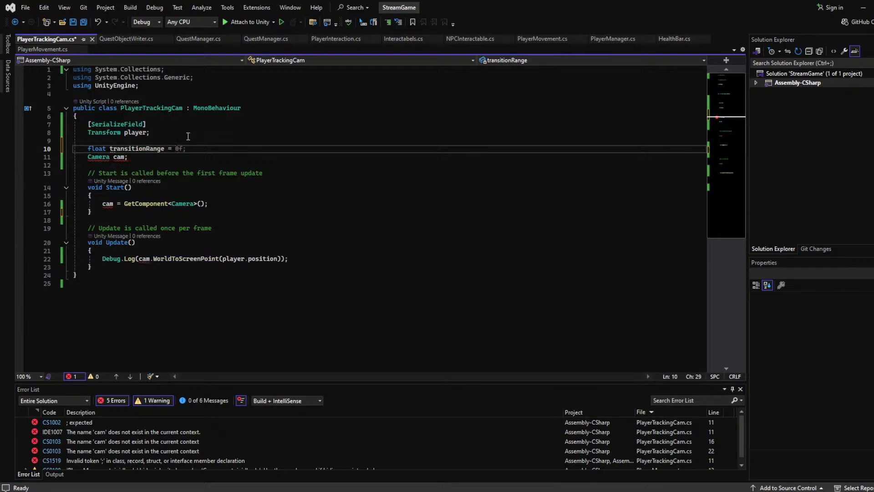
{"action": "type", "text": "5"}
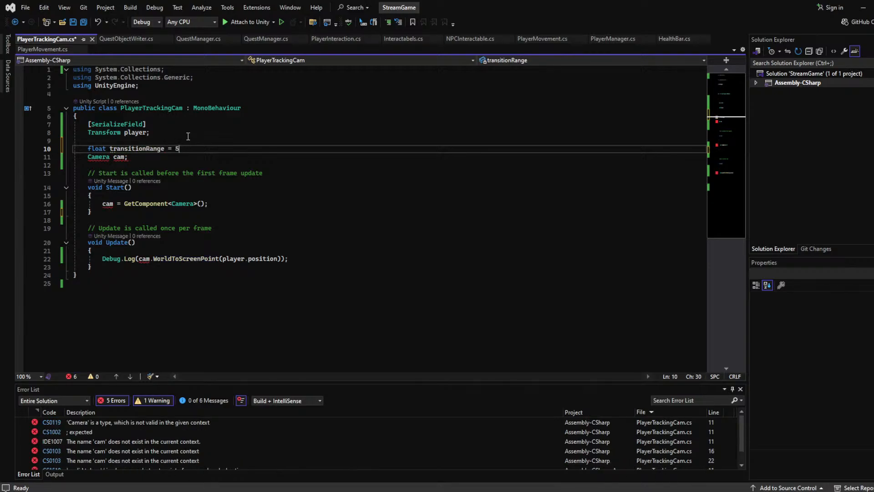
{"action": "type", "text": "'0;"}
{"action": "key", "text": "BackSpace"}
{"action": "key", "text": "BackSpace"}
{"action": "key", "text": "BackSpace"}
{"action": "type", "text": "0;"}
{"action": "left_click", "coordinate": [290, 138]}
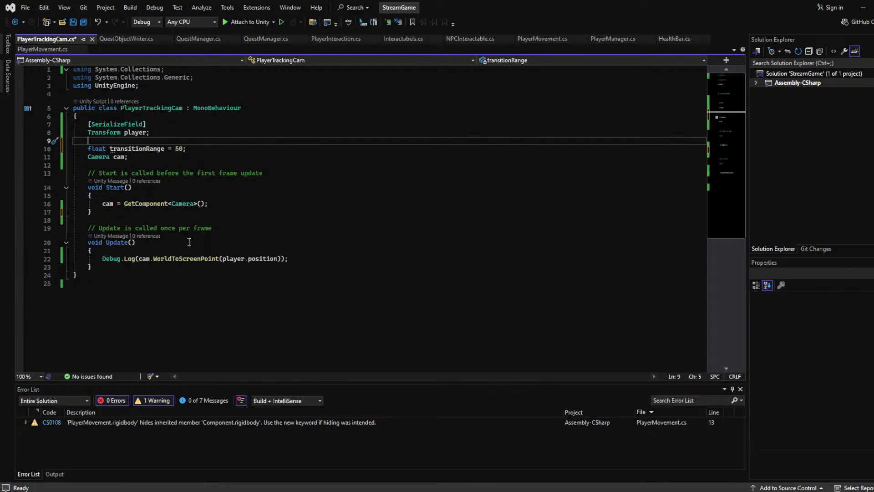
Rename the Update method of PlayerTrackingCam to FixedUpdate
{"action": "left_click", "coordinate": [106, 242]}
{"action": "type", "text": "Fixed"}
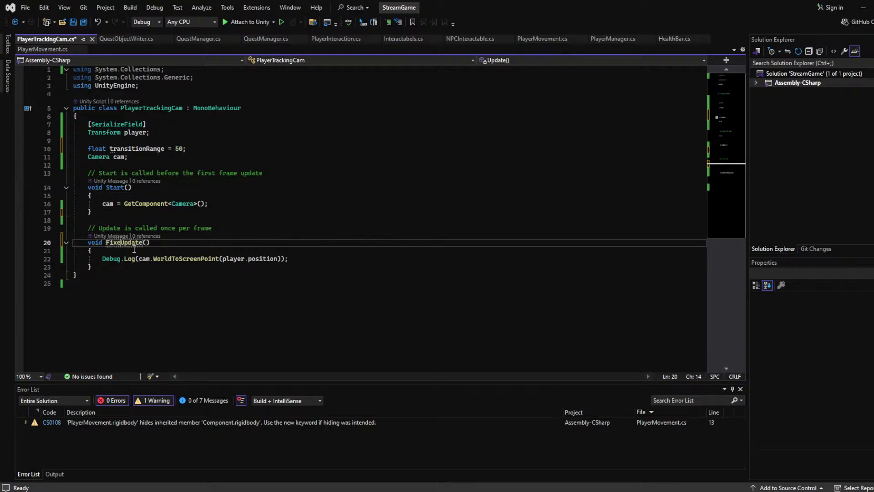
{"action": "left_click", "coordinate": [385, 146]}
{"action": "left_click", "coordinate": [235, 257]}
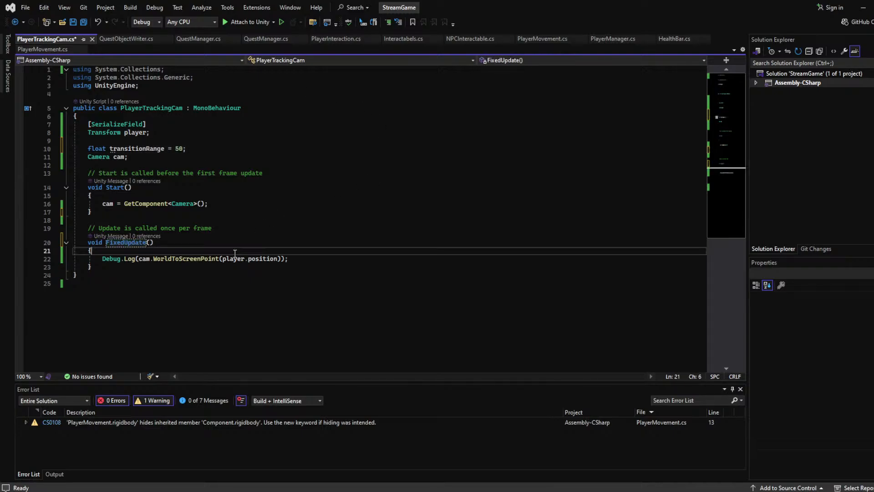
{"action": "left_click", "coordinate": [293, 259]}
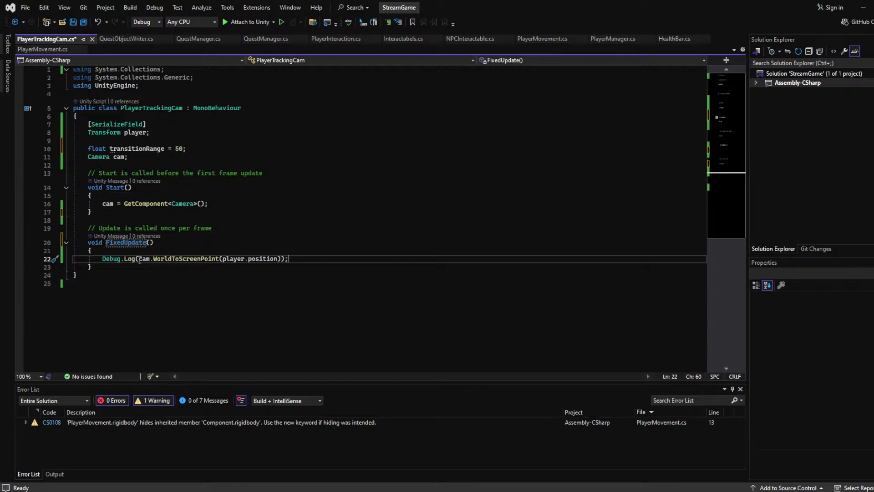
{"action": "left_click_drag", "start_coordinate": [299, 258], "coordinate": [104, 263]}
{"action": "key", "text": "Up"}
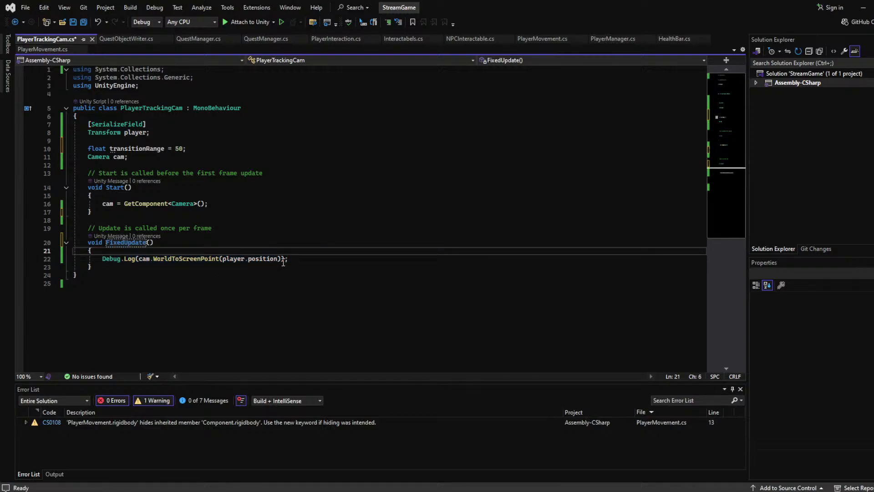
{"action": "left_click", "coordinate": [222, 491]}
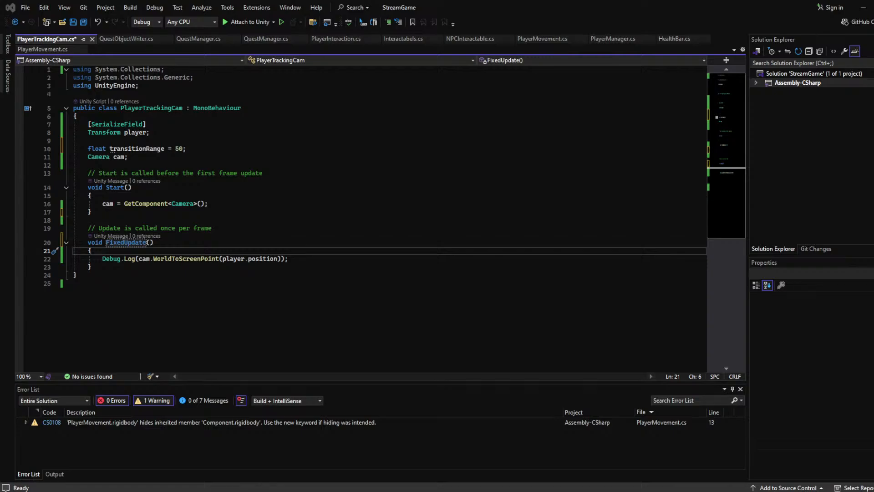
{"action": "left_click", "coordinate": [361, 227]}
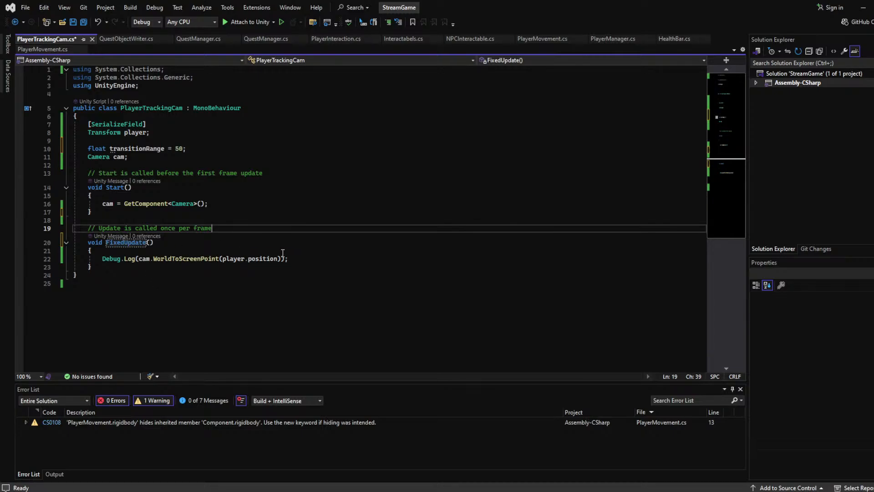
{"action": "left_click", "coordinate": [324, 187]}
{"action": "left_click", "coordinate": [272, 258]}
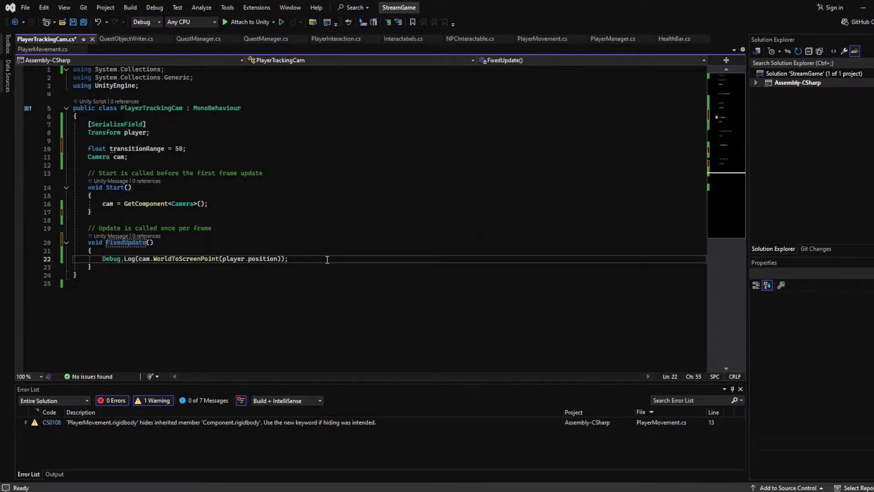
{"action": "left_click", "coordinate": [248, 249]}
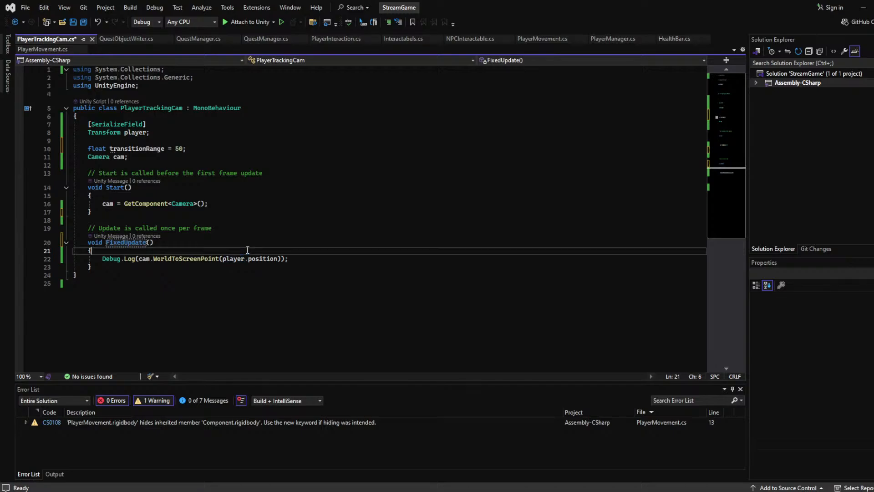
Insert a switch statement snippet at the start of FixedUpdate, above the Debug.Log line
{"action": "key", "text": "Return"}
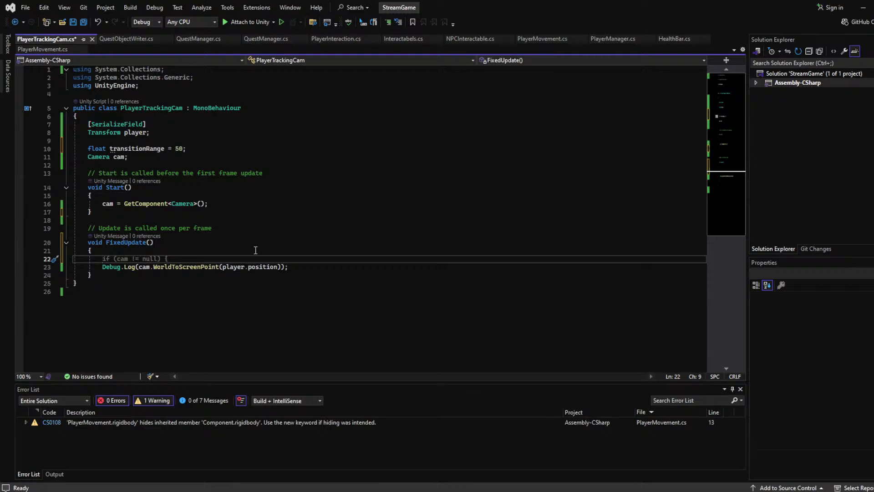
{"action": "type", "text": "switch"}
{"action": "key", "text": "Tab"}
{"action": "key", "text": "Tab"}
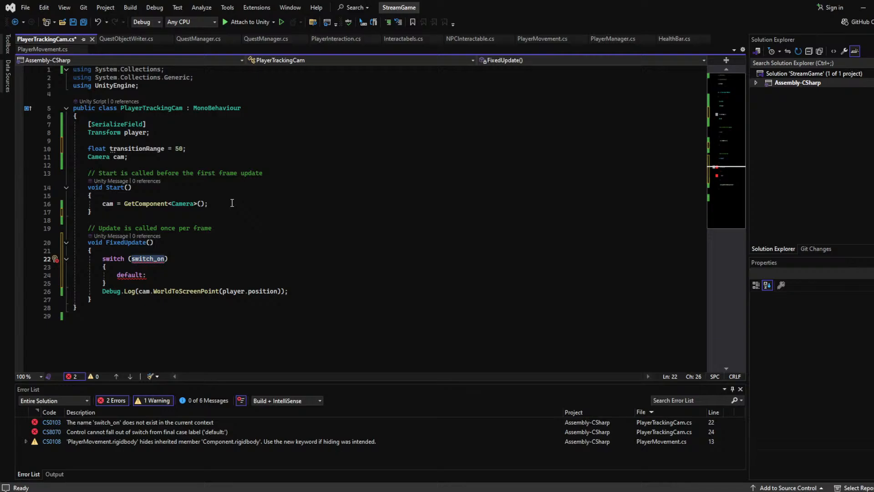
Declare a Rigidbody2D field named playerRB between the player and transitionRange fields, set off by empty lines
{"action": "left_click", "coordinate": [192, 142]}
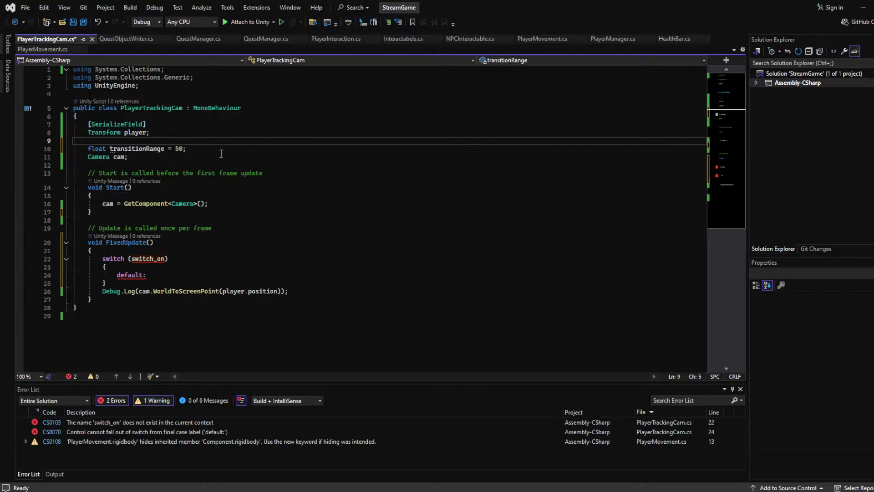
{"action": "key", "text": "Return"}
{"action": "key", "text": "Return"}
{"action": "key", "text": "Up"}
{"action": "type", "text": "Ru"}
{"action": "key", "text": "BackSpace"}
{"action": "type", "text": "igidbody2D"}
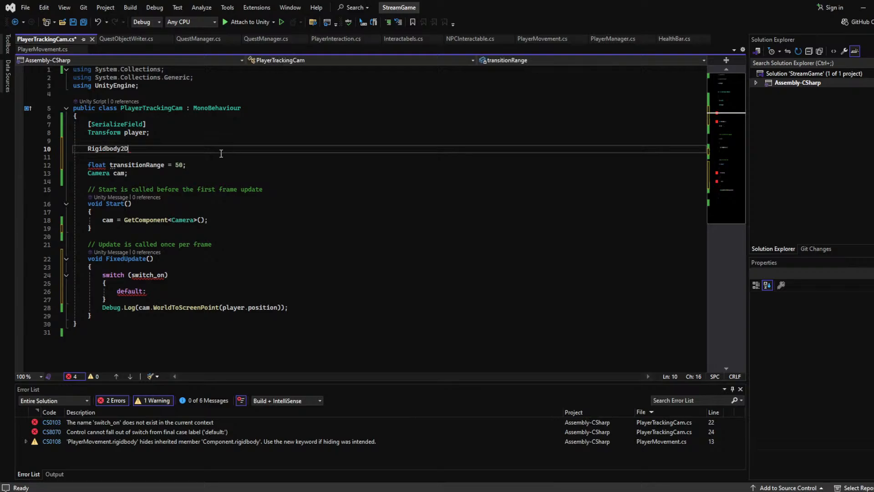
{"action": "type", "text": " playerRB;"}
Assign playerRB = player.GetComponent<Rigidbody2D>() in Start, below the cam assignment
{"action": "left_click", "coordinate": [245, 221]}
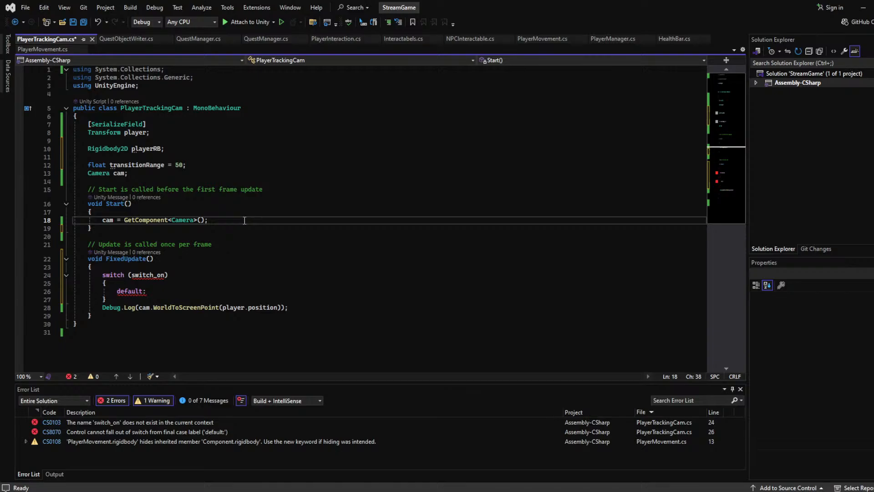
{"action": "key", "text": "Return"}
{"action": "type", "text": "playerRB = player[l"}
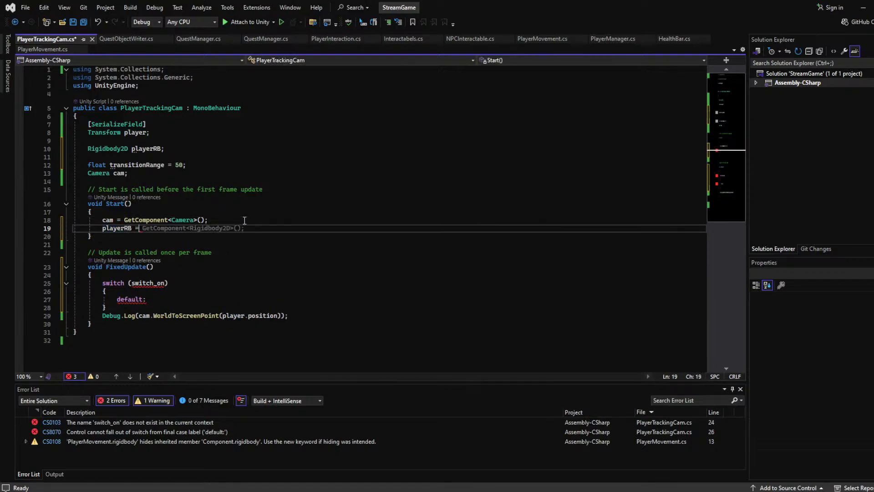
{"action": "key", "text": "BackSpace"}
{"action": "key", "text": "BackSpace"}
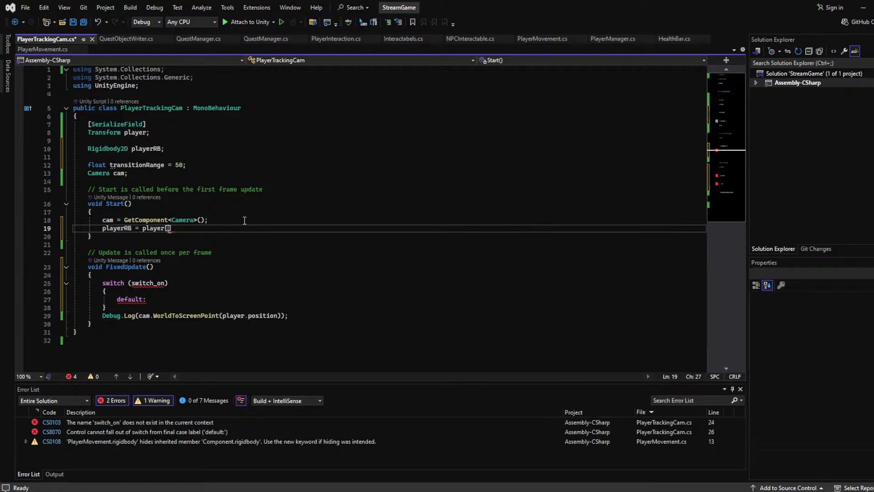
{"action": "type", "text": ".get"}
{"action": "key", "text": "Tab"}
{"action": "key", "text": "Tab"}
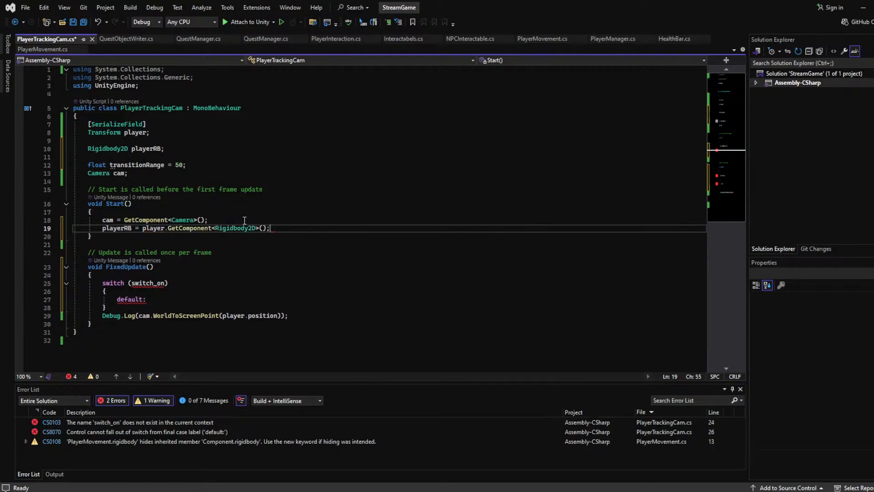
{"action": "left_click", "coordinate": [314, 218]}
{"action": "scroll", "coordinate": [315, 218], "scroll_direction": "down", "scroll_amount": 2}
{"action": "left_click", "coordinate": [126, 218]}
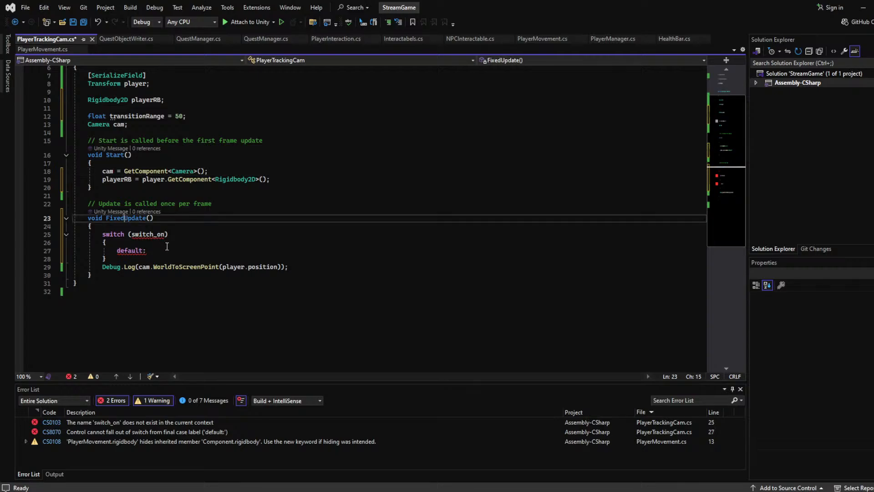
{"action": "left_click_drag", "start_coordinate": [111, 229], "coordinate": [158, 244]}
{"action": "left_click", "coordinate": [325, 268]}
Add an empty void MoveCam() method with its braces below FixedUpdate
{"action": "left_click", "coordinate": [130, 275]}
{"action": "key", "text": "Return"}
{"action": "key", "text": "Return"}
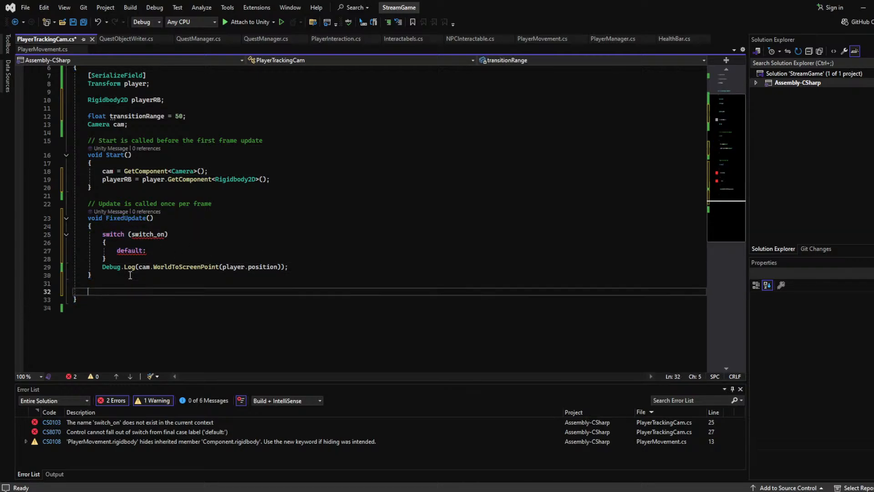
{"action": "type", "text": "void Move"}
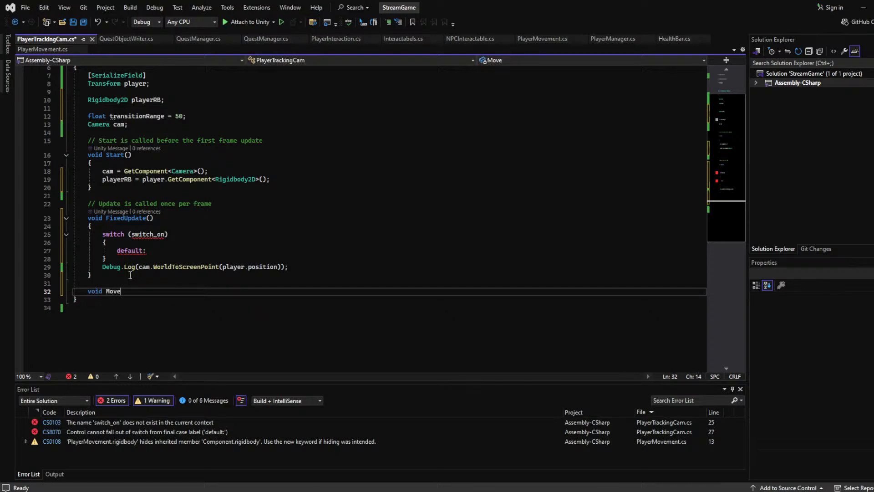
{"action": "type", "text": "Cam()"}
{"action": "key", "text": "Return"}
{"action": "type", "text": "}{"}
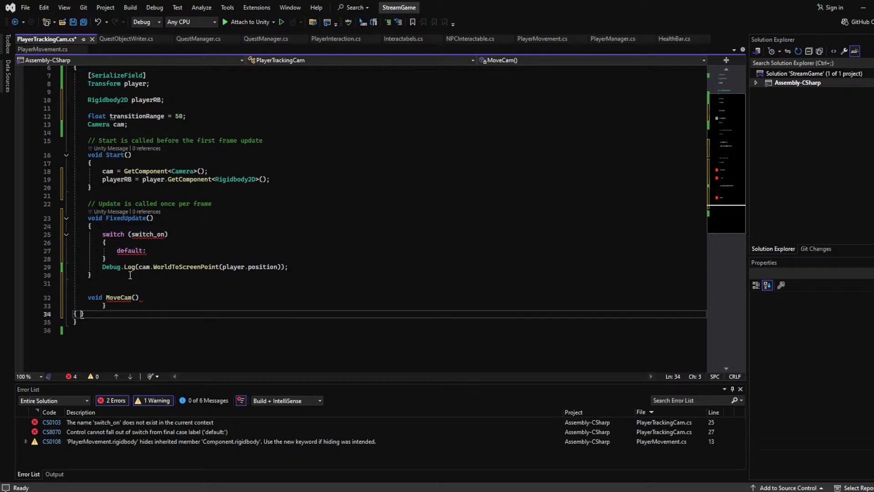
{"action": "key", "text": "ctrl+z"}
{"action": "key", "text": "ctrl+z"}
{"action": "key", "text": "ctrl+z"}
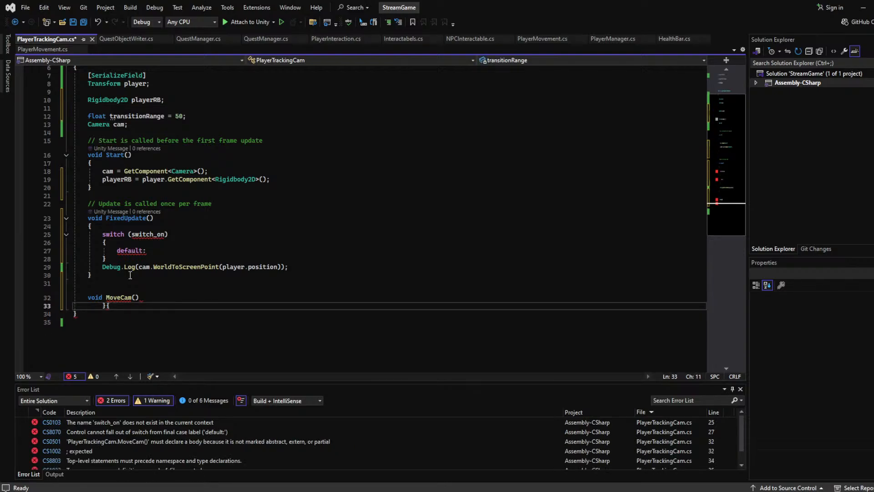
{"action": "key", "text": "BackSpace"}
{"action": "key", "text": "Return"}
{"action": "left_click", "coordinate": [171, 226]}
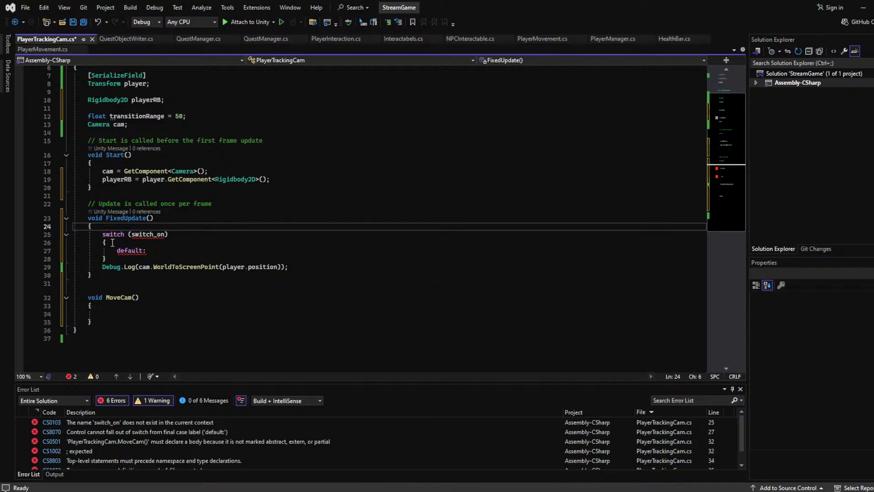
Replace the switch statement in FixedUpdate with an if statement whose condition is playerRB.velocity > Vector2.zero
{"action": "left_click", "coordinate": [114, 260]}
{"action": "left_click_drag", "start_coordinate": [114, 253], "coordinate": [103, 235]}
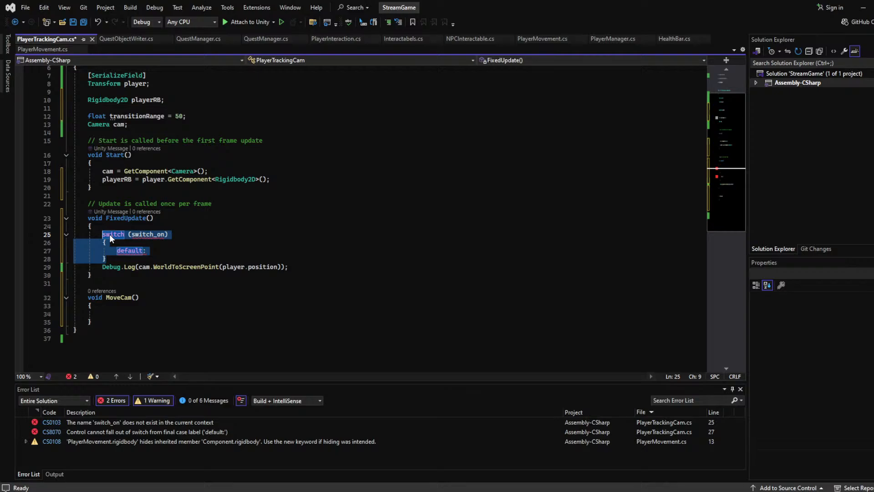
{"action": "key", "text": "BackSpace"}
{"action": "type", "text": "if ()"}
{"action": "key", "text": "Left"}
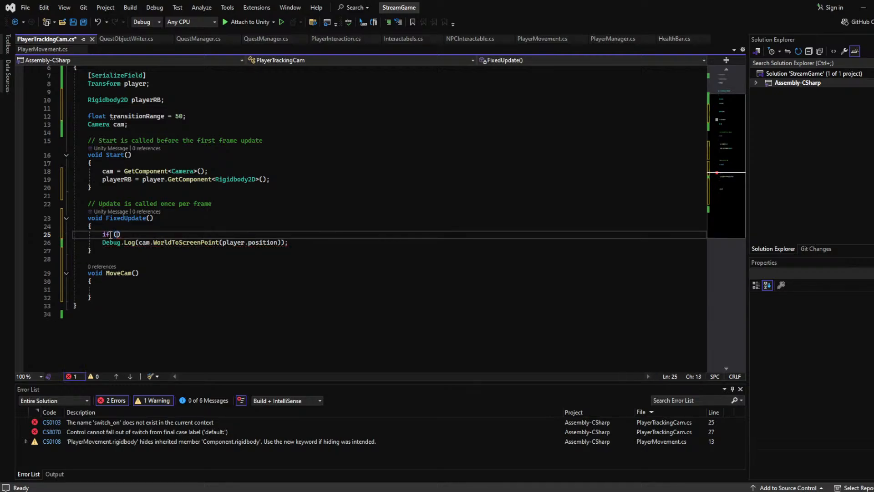
{"action": "type", "text": "playerRB.ve"}
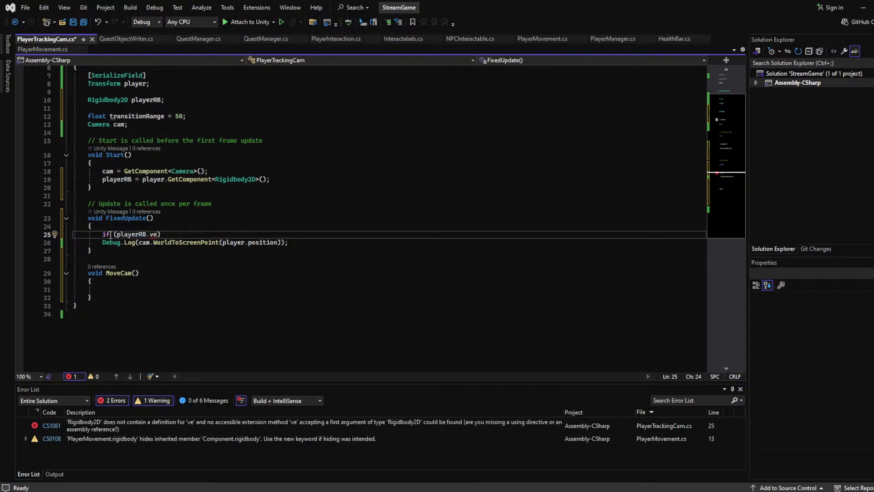
{"action": "type", "text": "locity"}
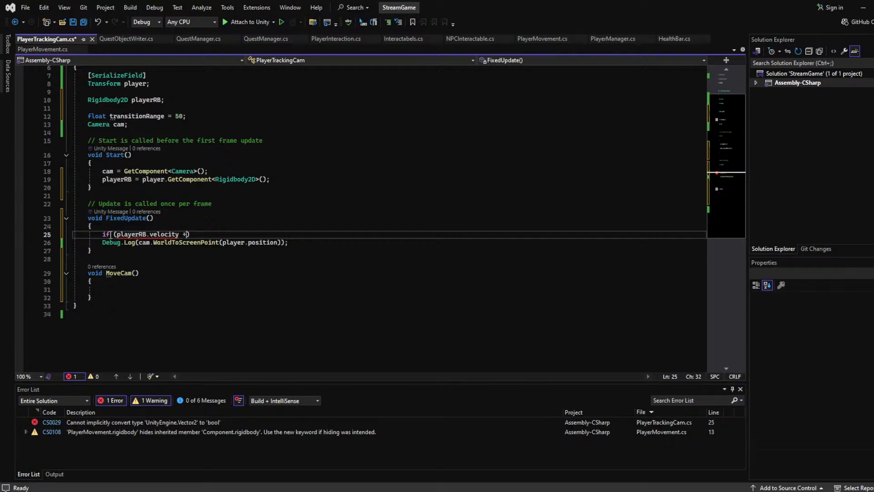
{"action": "type", "text": " > Vector2.zero"}
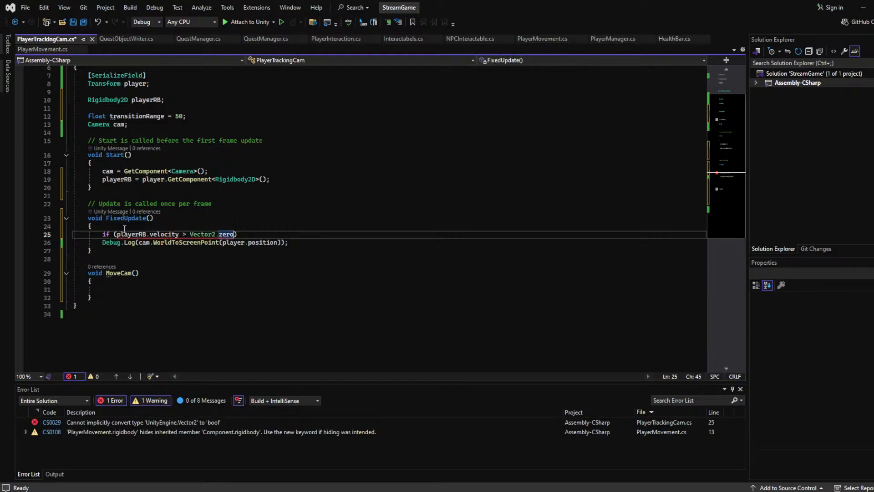
Change Vector2 to Vector3 in the if condition of FixedUpdate
{"action": "key", "text": "Left"}
{"action": "key", "text": "Left"}
{"action": "key", "text": "Left"}
{"action": "key", "text": "Left"}
{"action": "key", "text": "Left"}
{"action": "key", "text": "BackSpace"}
{"action": "type", "text": "3"}
{"action": "key", "text": "Up"}
{"action": "key", "text": "Up"}
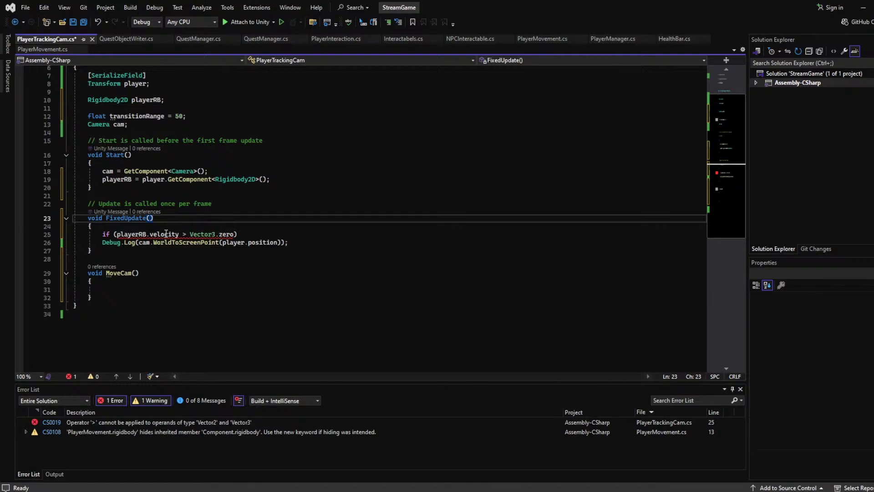
Set the vector type in the if condition back to Vector2
{"action": "left_click", "coordinate": [216, 234]}
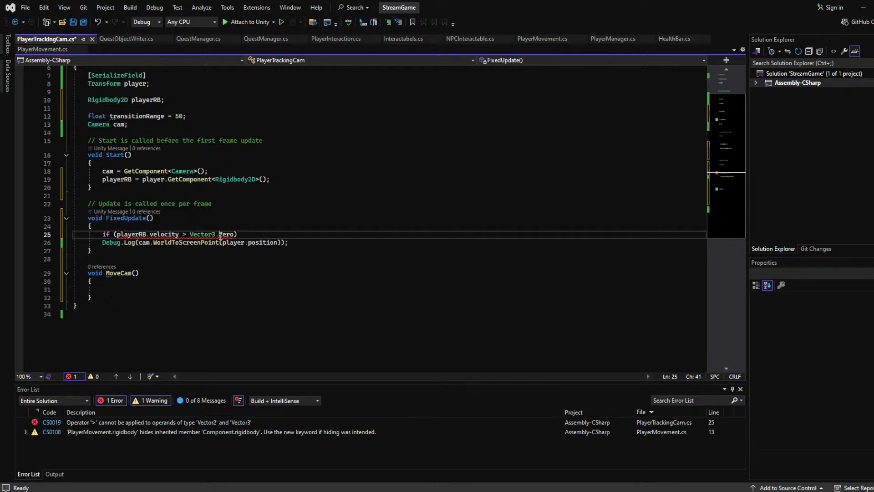
{"action": "key", "text": "BackSpace"}
{"action": "type", "text": "2"}
{"action": "key", "text": "Up"}
{"action": "key", "text": "Up"}
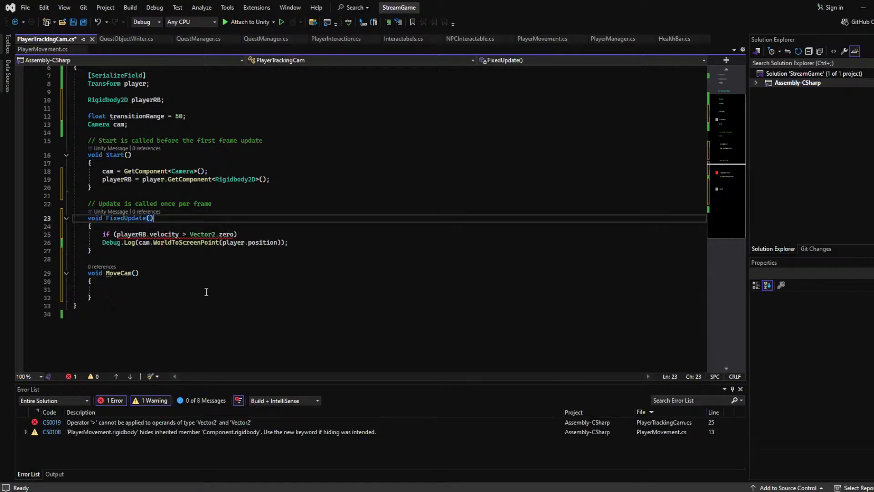
Remove the > Vector2.zero comparison from the if condition and append a member-access dot after playerRB.velocity
{"action": "left_click", "coordinate": [245, 228]}
{"action": "double_click", "coordinate": [234, 234]}
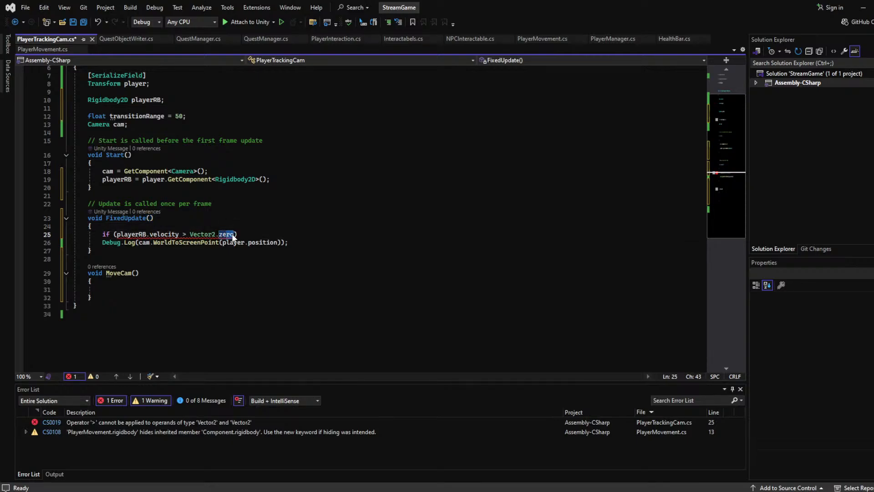
{"action": "left_click_drag", "start_coordinate": [234, 233], "coordinate": [183, 234]}
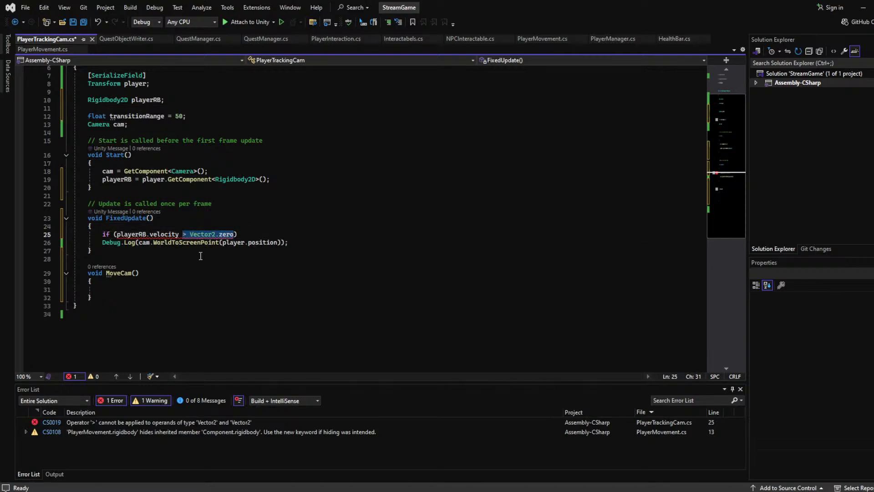
{"action": "key", "text": "BackSpace"}
{"action": "key", "text": "BackSpace"}
{"action": "type", "text": "/"}
{"action": "key", "text": "BackSpace"}
{"action": "type", "text": "."}
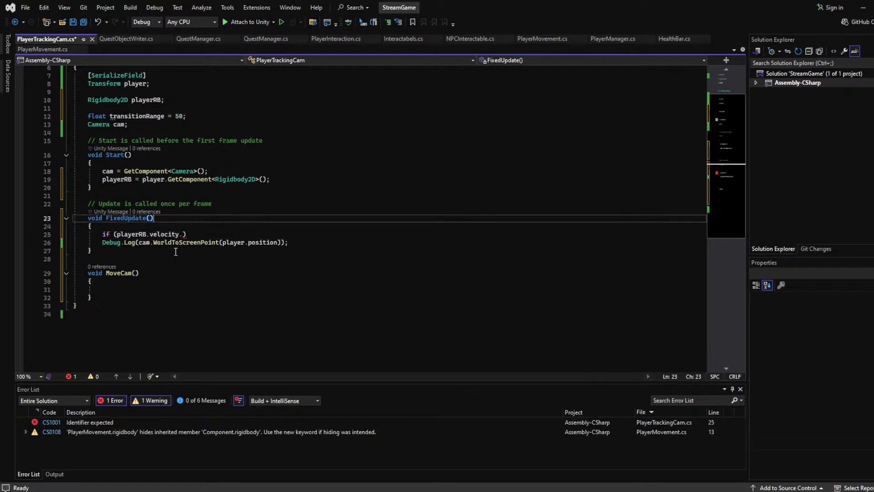
Replace the body of FixedUpdate with Debug.Log(playerRB.velocity.normalized); and save the script
{"action": "left_click", "coordinate": [296, 244]}
{"action": "left_click_drag", "start_coordinate": [296, 243], "coordinate": [103, 234]}
{"action": "type", "text": "Deb"}
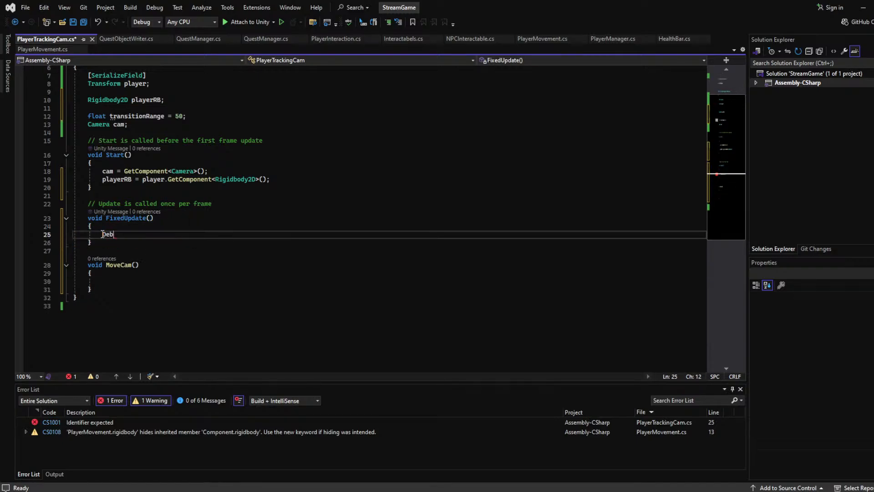
{"action": "type", "text": "ug.Log()l;"}
{"action": "key", "text": "Left"}
{"action": "key", "text": "BackSpace"}
{"action": "type", "text": "playerRB"}
{"action": "type", "text": ".velocity"}
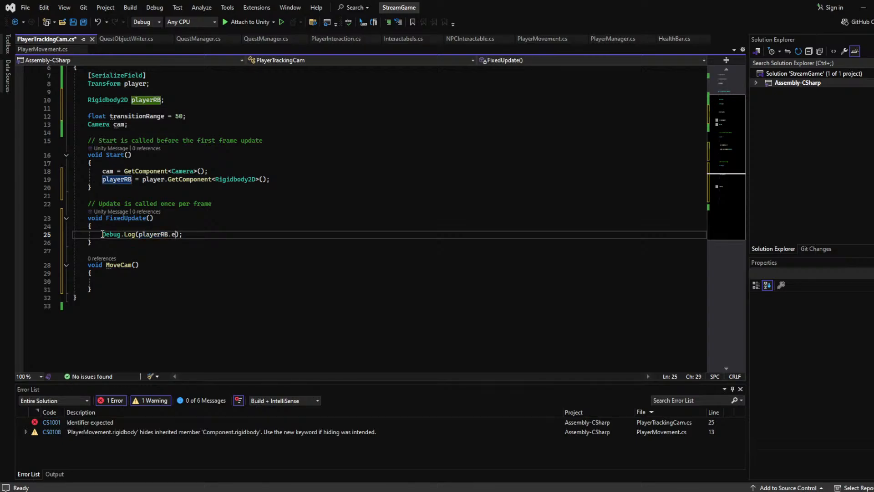
{"action": "type", "text": "normalized"}
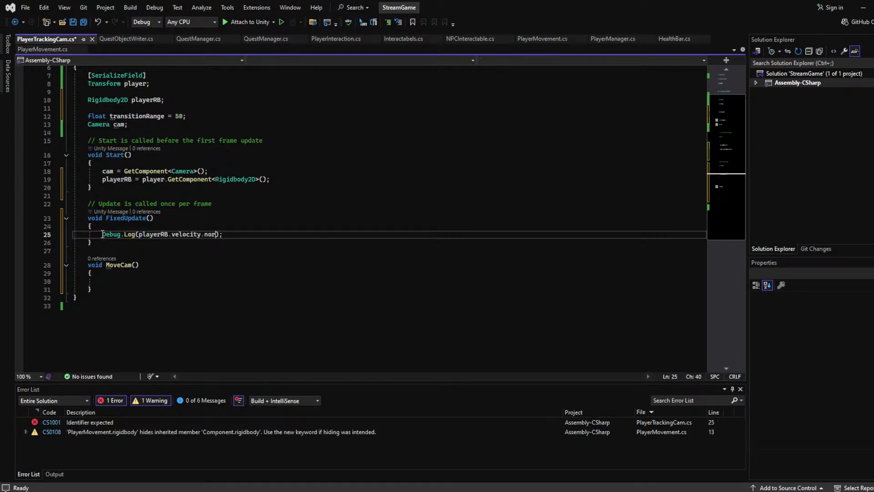
{"action": "key", "text": "ctrl+s"}
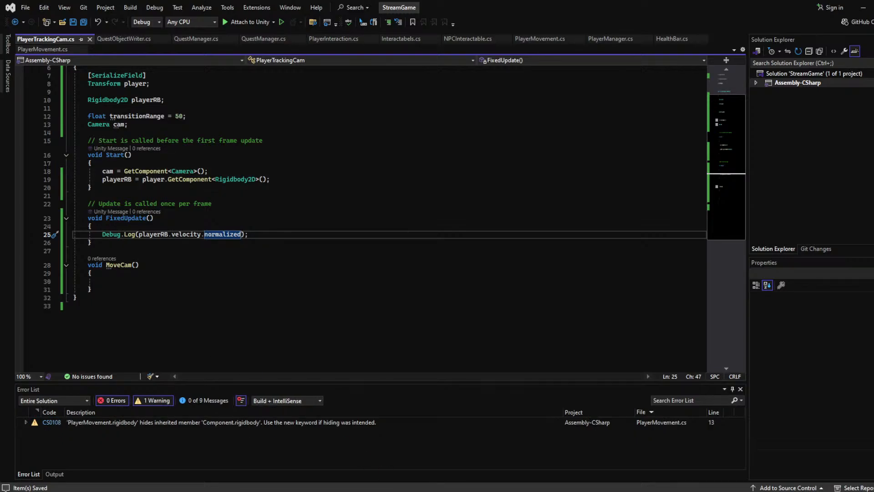
Switch to Unity, run the game and move the player in all directions to examine the logged normalized velocities, ending play mode when done
{"action": "left_click", "coordinate": [392, 468]}
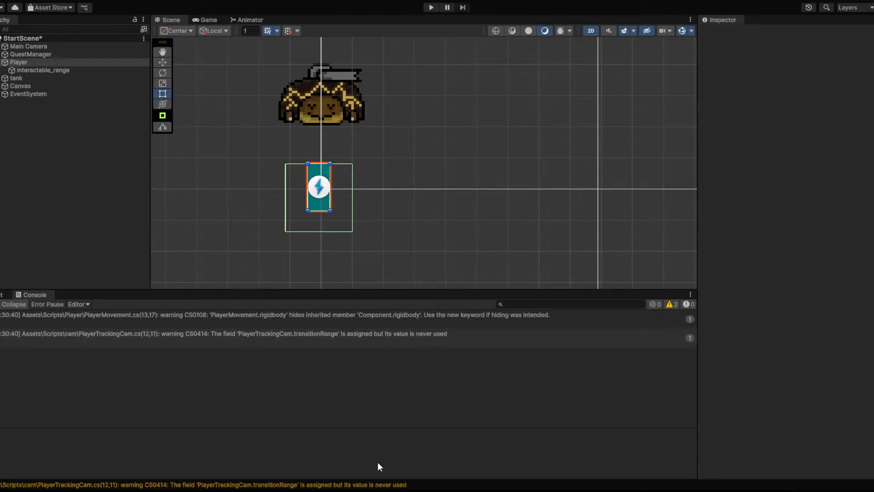
{"action": "left_click", "coordinate": [430, 7]}
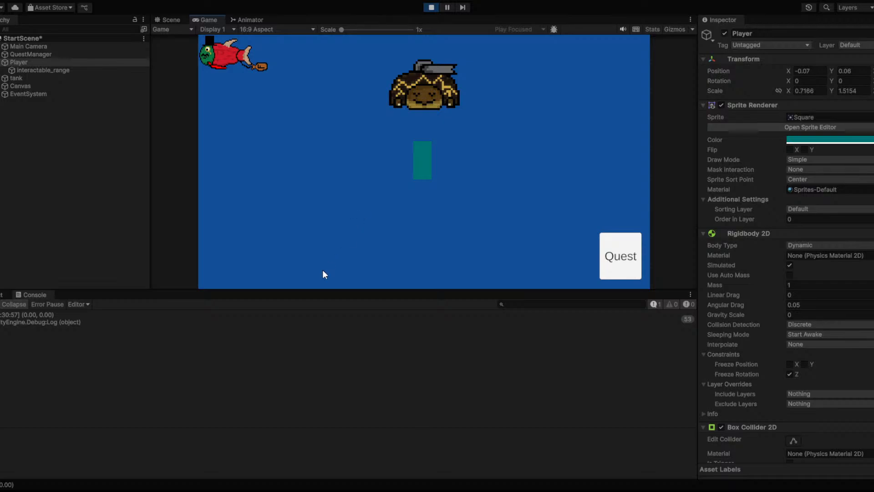
{"action": "key", "text": "d"}
{"action": "key", "text": "w"}
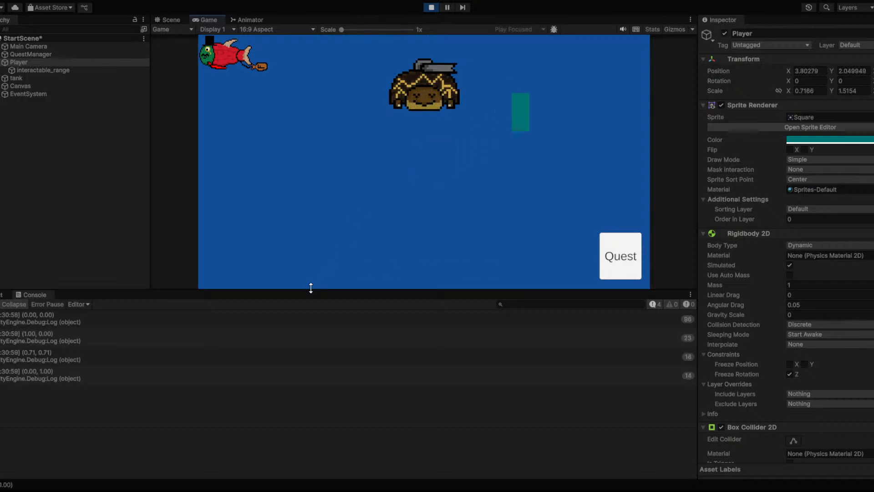
{"action": "key", "text": "s"}
{"action": "key", "text": "a"}
{"action": "key", "text": "a"}
{"action": "key", "text": "w"}
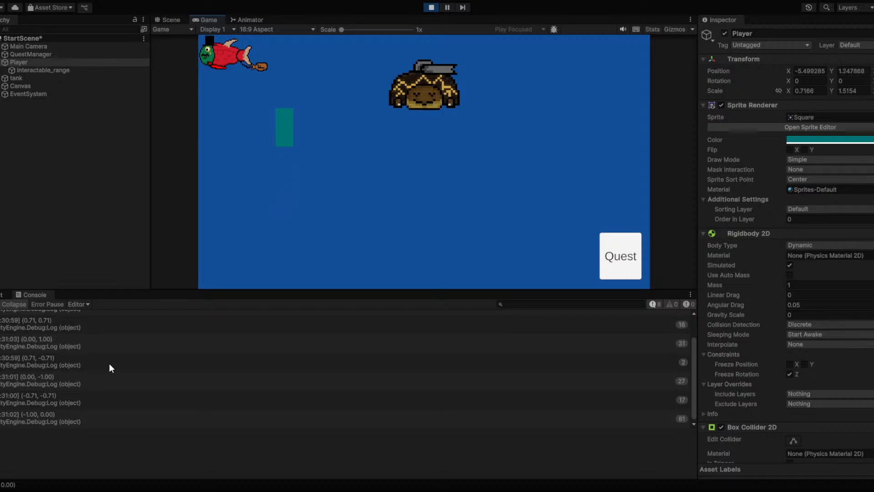
{"action": "key", "text": "d"}
{"action": "key", "text": "s"}
{"action": "key", "text": "w"}
{"action": "key", "text": "a"}
{"action": "key", "text": "s"}
{"action": "key", "text": "d"}
{"action": "key", "text": "w"}
{"action": "key", "text": "a"}
{"action": "key", "text": "d"}
{"action": "key", "text": "s"}
{"action": "key", "text": "a"}
{"action": "key", "text": "w"}
{"action": "key", "text": "d"}
{"action": "key", "text": "s"}
{"action": "key", "text": "a"}
{"action": "key", "text": "s"}
{"action": "scroll", "coordinate": [36, 380], "scroll_direction": "up", "scroll_amount": 2}
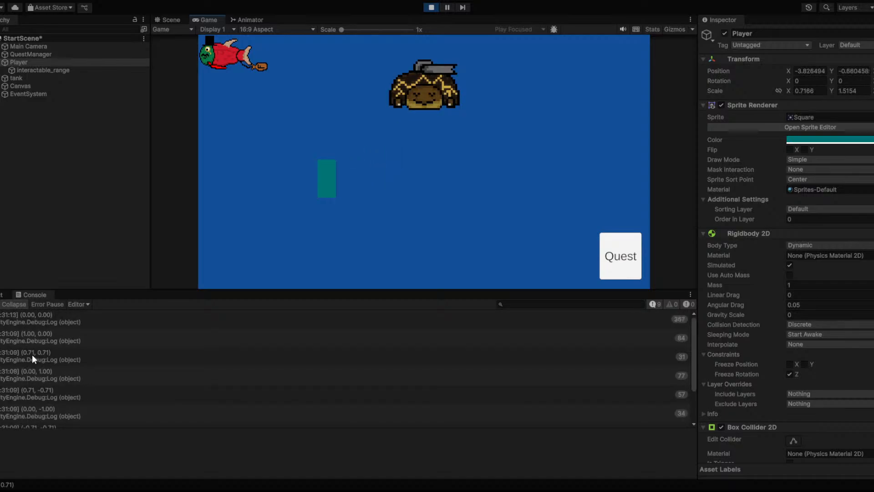
{"action": "left_click", "coordinate": [431, 8]}
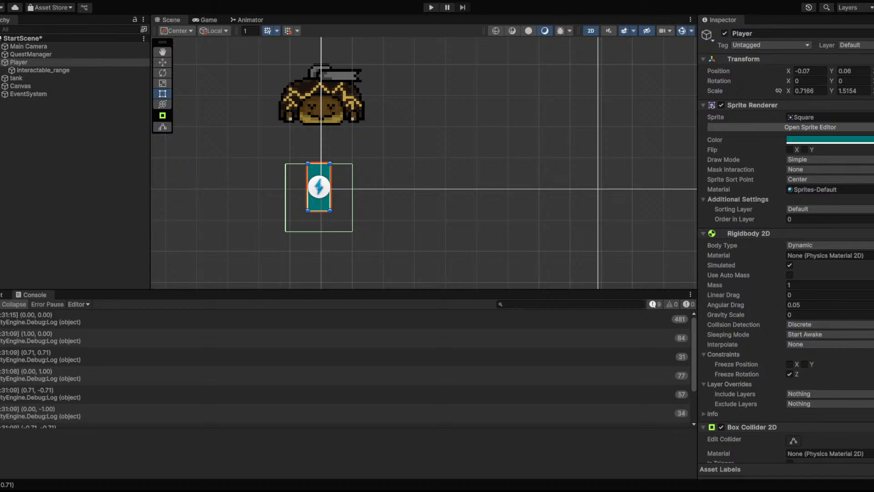
Inspect the Main Camera's frame and settings, undoing a trial change to its Viewport Rect
{"action": "left_click", "coordinate": [54, 47]}
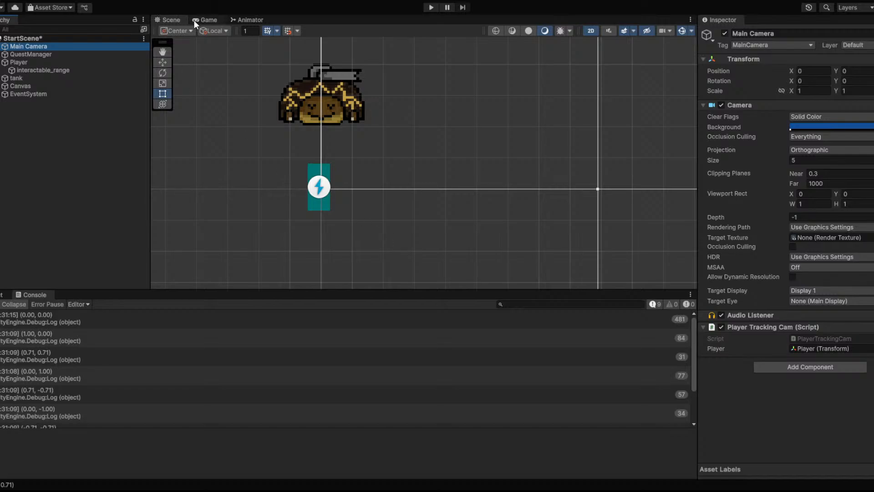
{"action": "scroll", "coordinate": [217, 113], "scroll_direction": "down", "scroll_amount": 5}
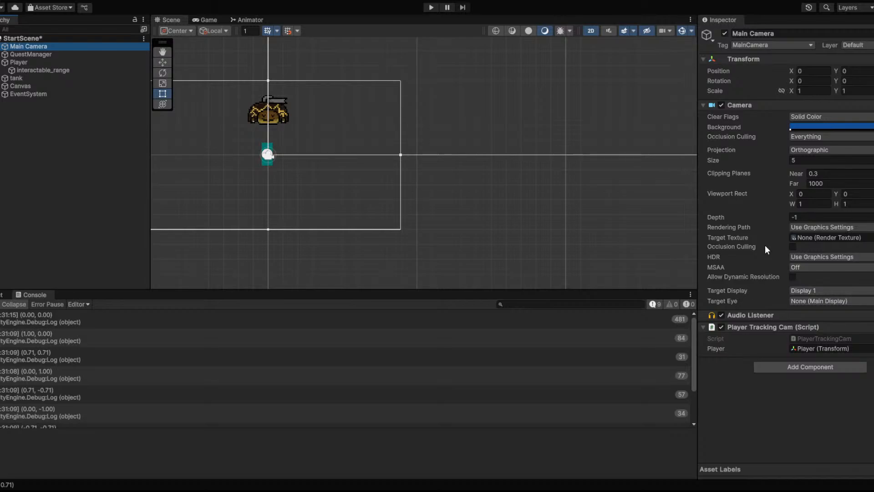
{"action": "left_click_drag", "start_coordinate": [794, 205], "coordinate": [758, 181]}
{"action": "key", "text": "ctrl+z"}
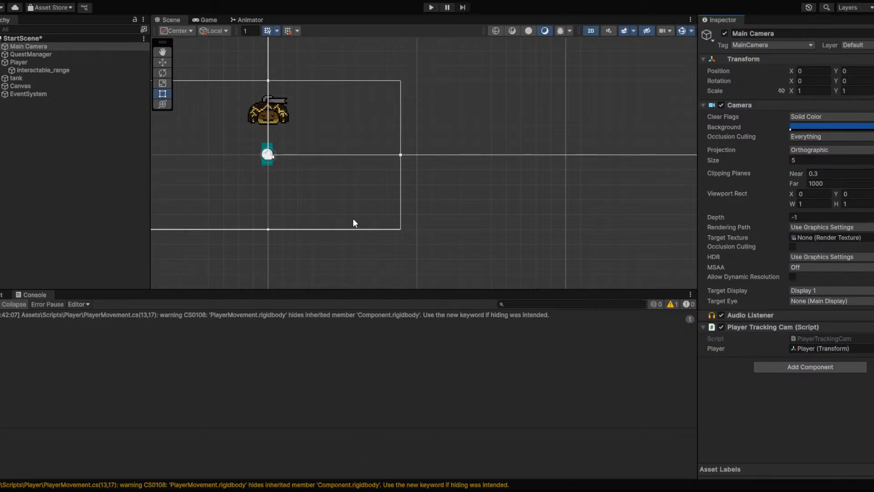
Run the game and move the player left and up to test the camera tracking
{"action": "left_click", "coordinate": [430, 7]}
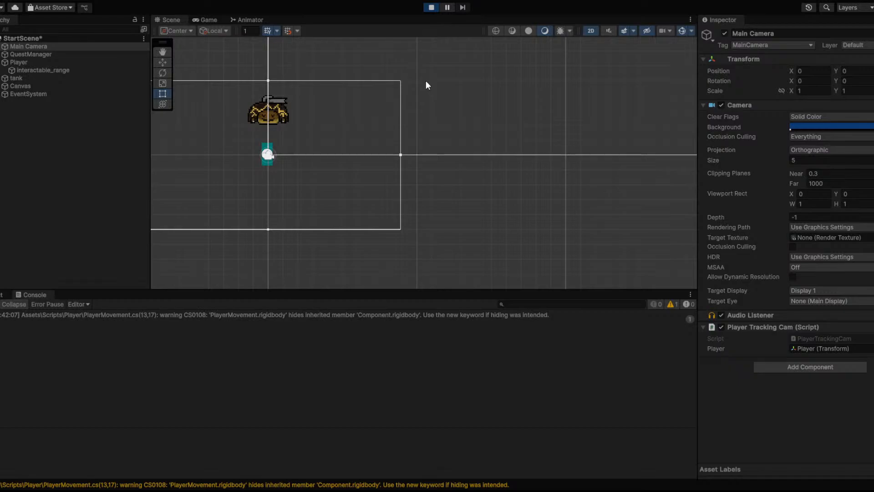
{"action": "key", "text": "a"}
{"action": "key", "text": "w"}
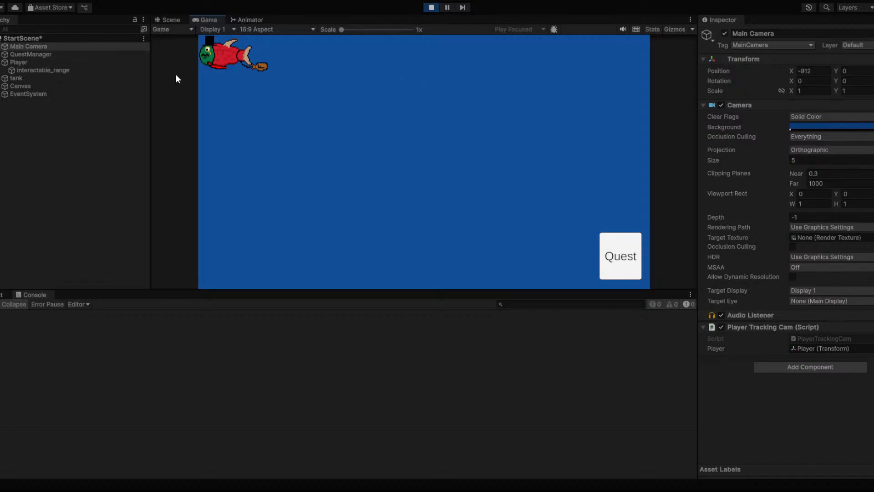
Locate the Main Camera in the Scene view of the running game and examine where its frame lies
{"action": "left_click", "coordinate": [169, 16]}
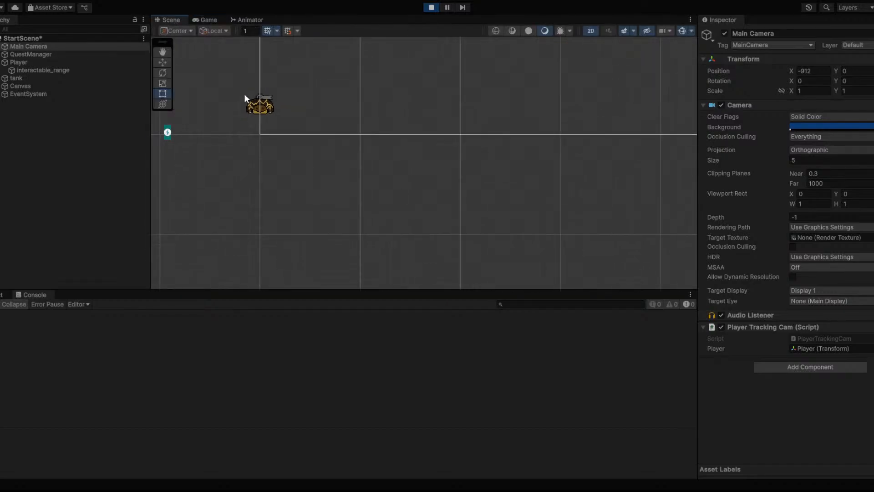
{"action": "scroll", "coordinate": [258, 105], "scroll_direction": "down", "scroll_amount": 1}
{"action": "middle_click_drag", "start_coordinate": [254, 66], "coordinate": [417, 105]}
{"action": "scroll", "coordinate": [411, 117], "scroll_direction": "down", "scroll_amount": 5}
{"action": "scroll", "coordinate": [396, 102], "scroll_direction": "up", "scroll_amount": 3}
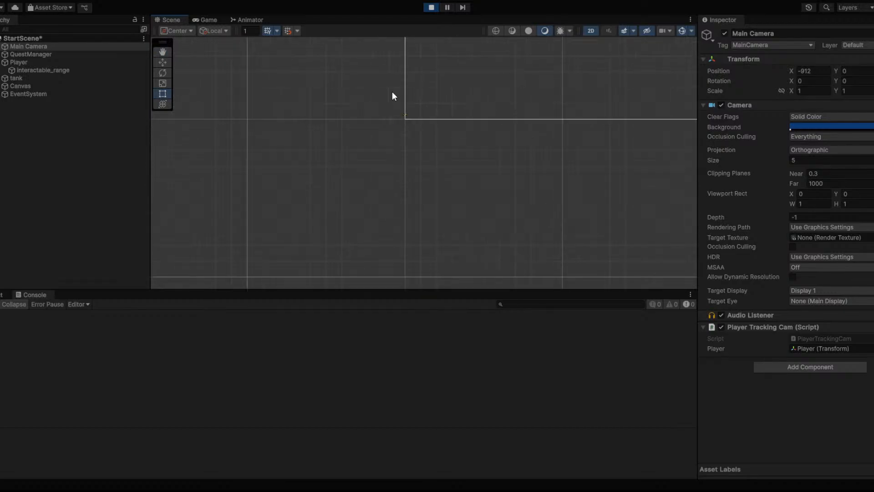
{"action": "left_click", "coordinate": [70, 47]}
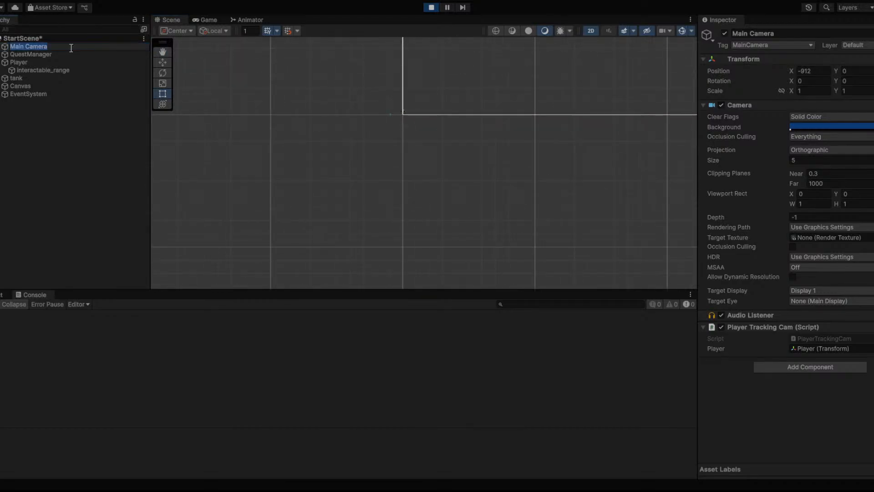
{"action": "left_click", "coordinate": [66, 72]}
{"action": "double_click", "coordinate": [72, 48]}
{"action": "scroll", "coordinate": [485, 104], "scroll_direction": "down", "scroll_amount": 8}
{"action": "scroll", "coordinate": [484, 108], "scroll_direction": "down", "scroll_amount": 10}
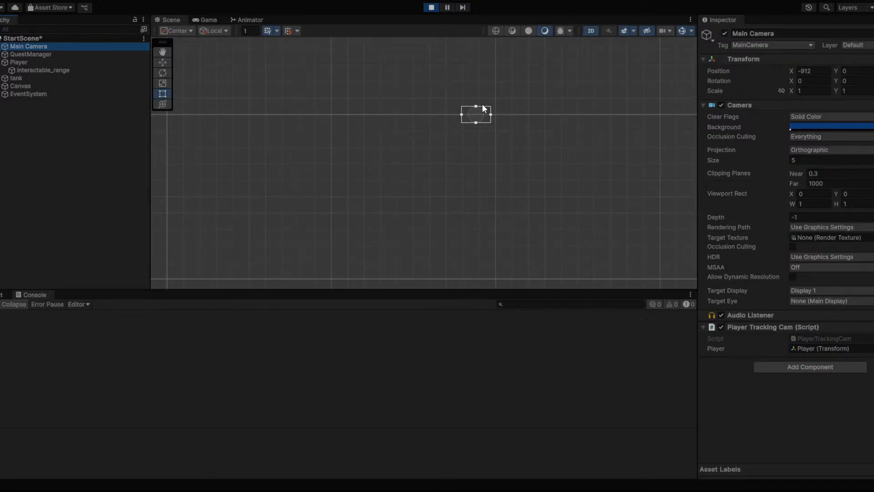
{"action": "scroll", "coordinate": [482, 106], "scroll_direction": "down", "scroll_amount": 3}
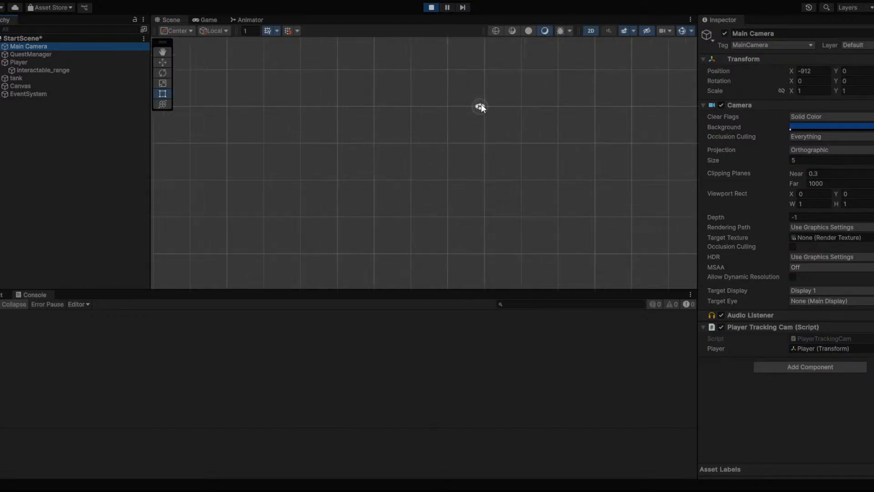
Compare the transform positions of the Player and the Main Camera, and stop the game
{"action": "left_click", "coordinate": [69, 62]}
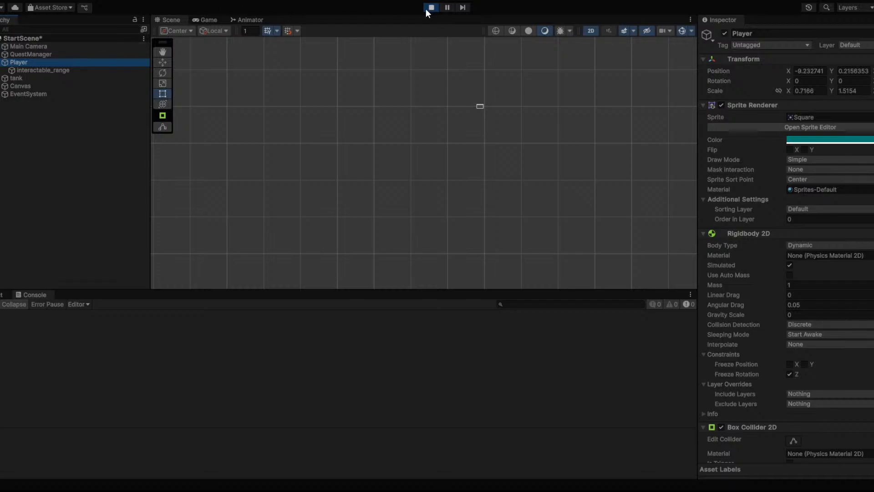
{"action": "left_click", "coordinate": [45, 46]}
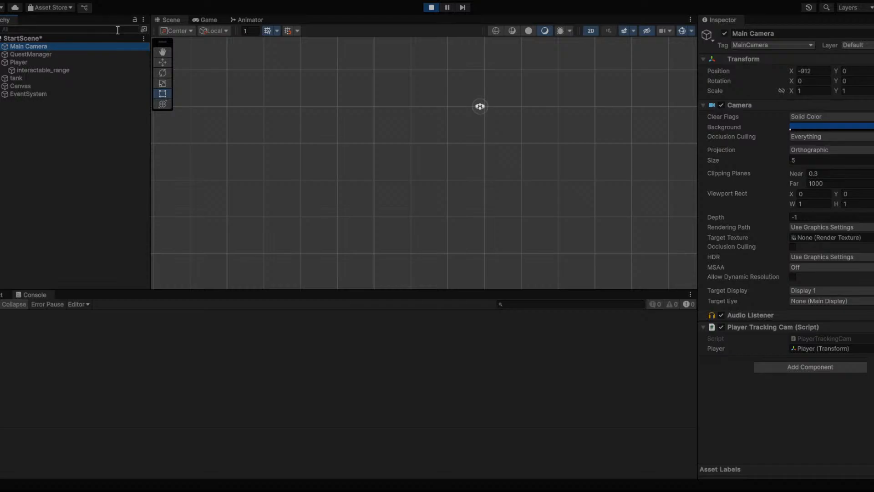
{"action": "left_click", "coordinate": [432, 8]}
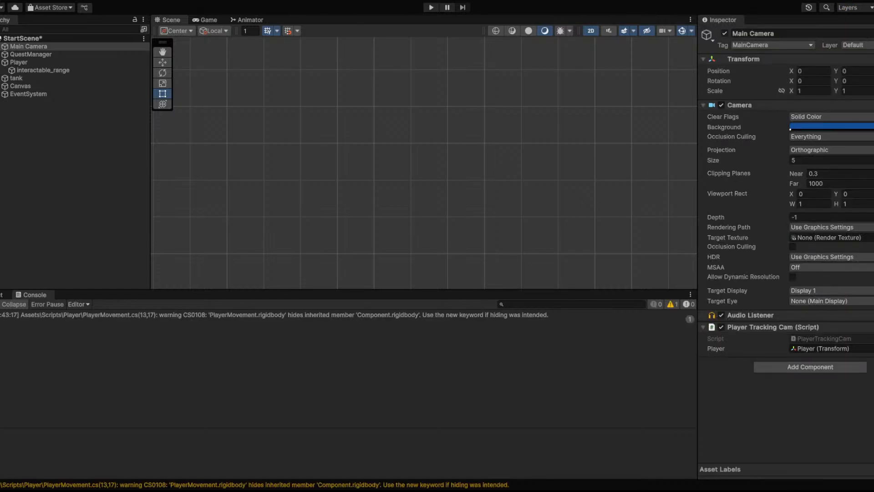
Run the game in two sessions, moving the player left and right to test the horizontal camera tracking
{"action": "left_click", "coordinate": [435, 9]}
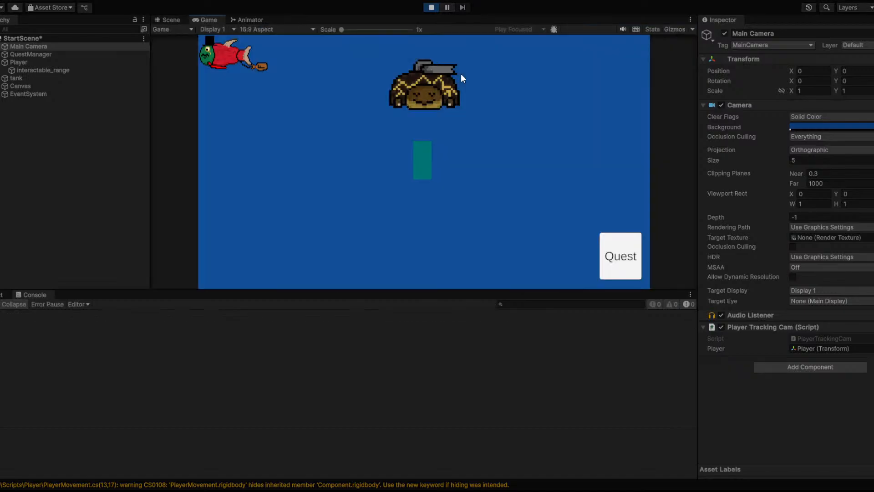
{"action": "key", "text": "a"}
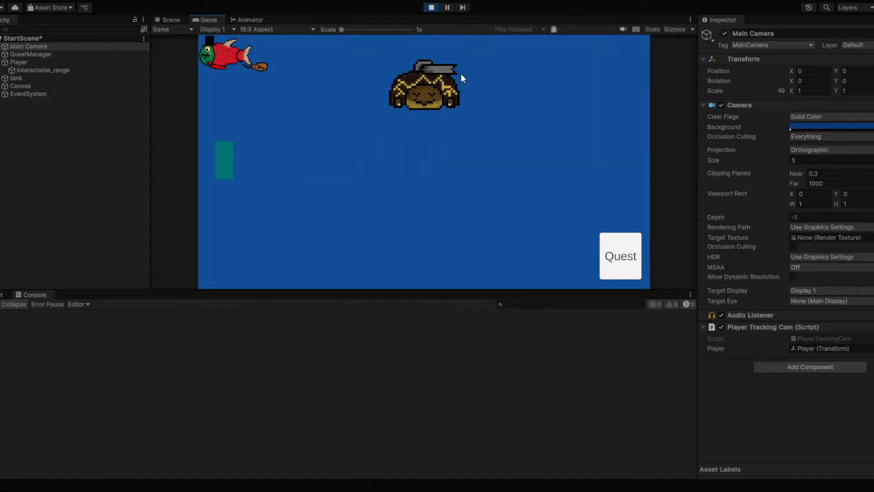
{"action": "key", "text": "a"}
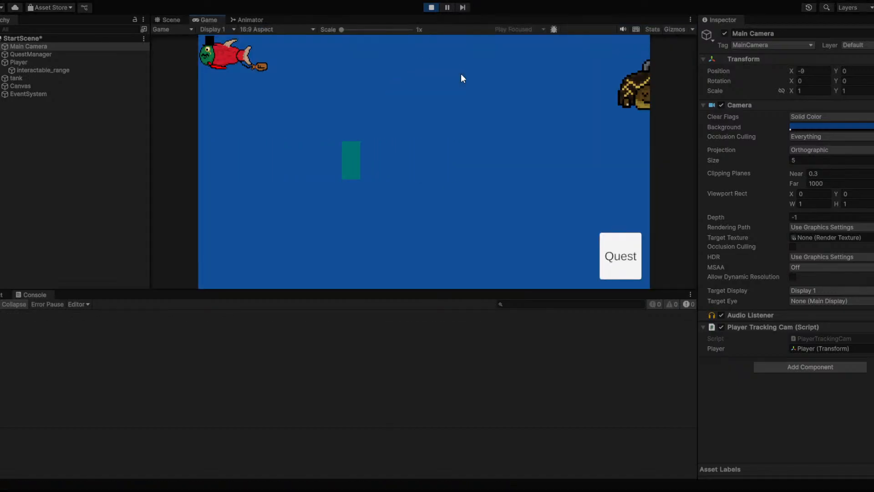
{"action": "key", "text": "a"}
{"action": "key", "text": "a"}
{"action": "key", "text": "a"}
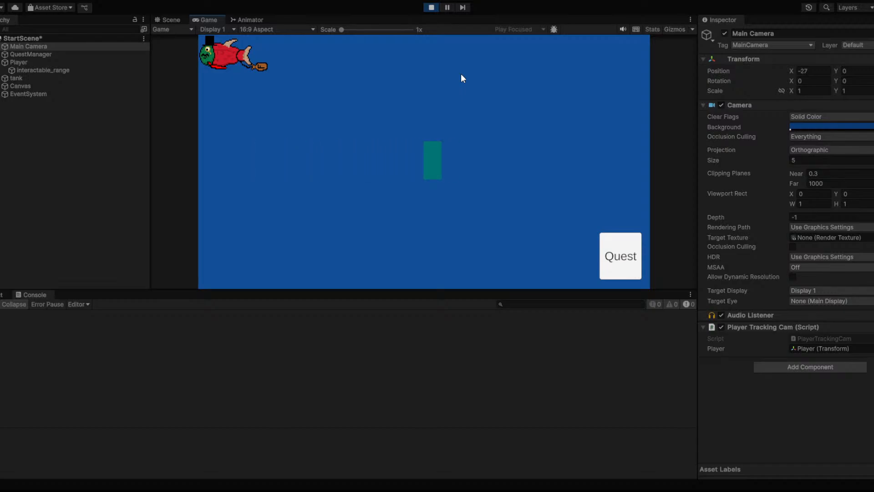
{"action": "left_click", "coordinate": [426, 6]}
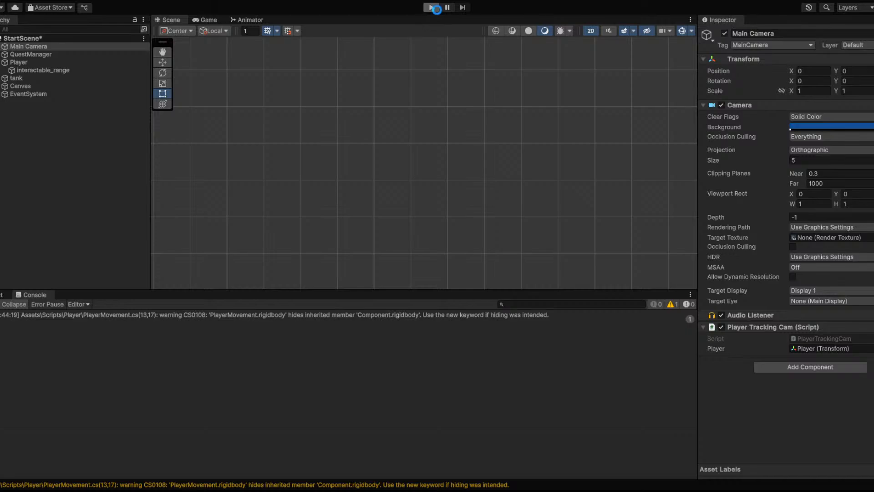
{"action": "left_click", "coordinate": [437, 8]}
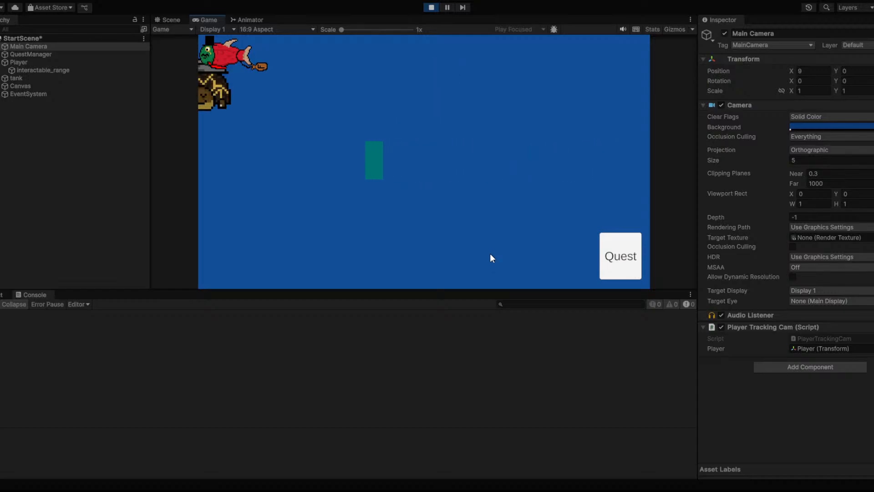
{"action": "left_click", "coordinate": [432, 7]}
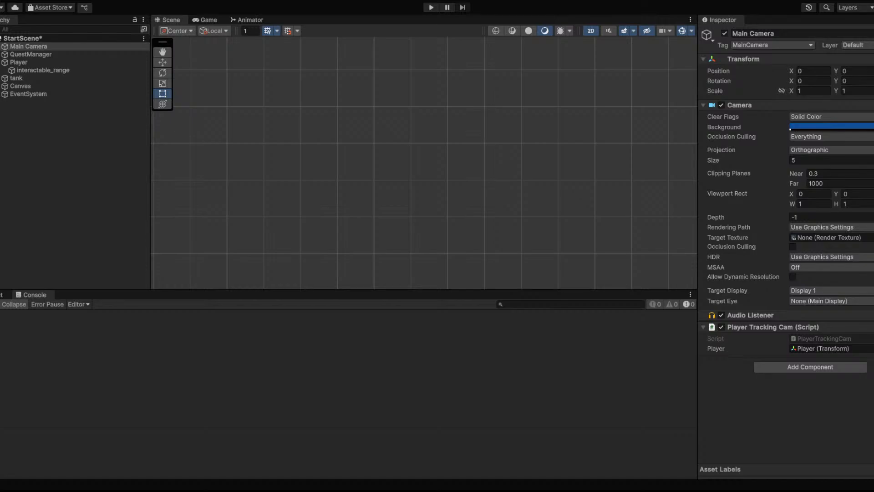
Switch to Visual Studio and duplicate the two horizontal if blocks in MoveCam directly beneath the originals
{"action": "key", "text": "alt+Tab"}
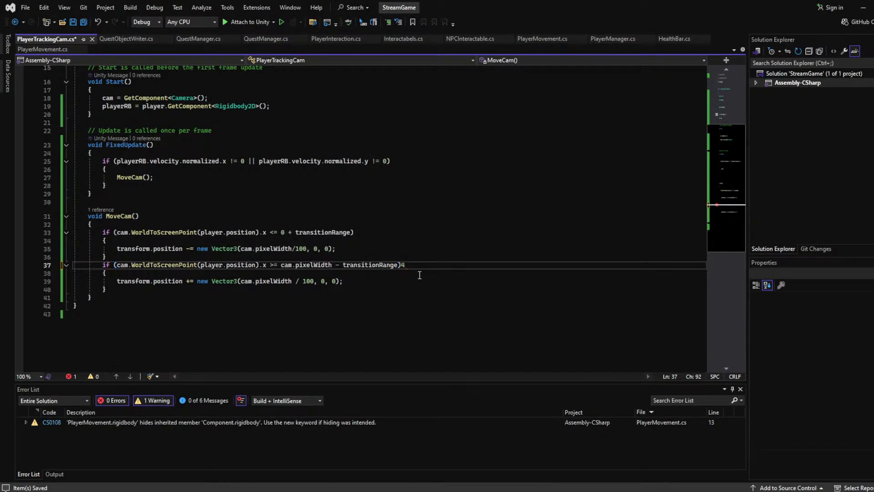
{"action": "left_click", "coordinate": [275, 233]}
{"action": "type", "text": "="}
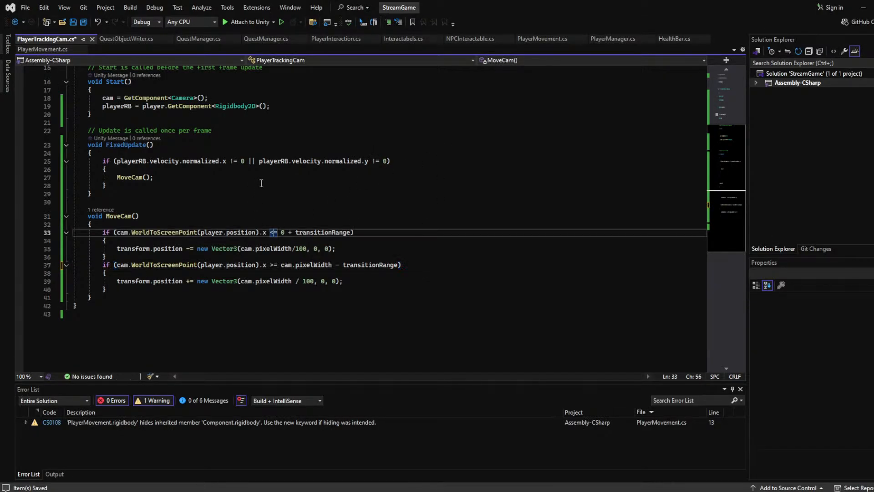
{"action": "left_click", "coordinate": [273, 224]}
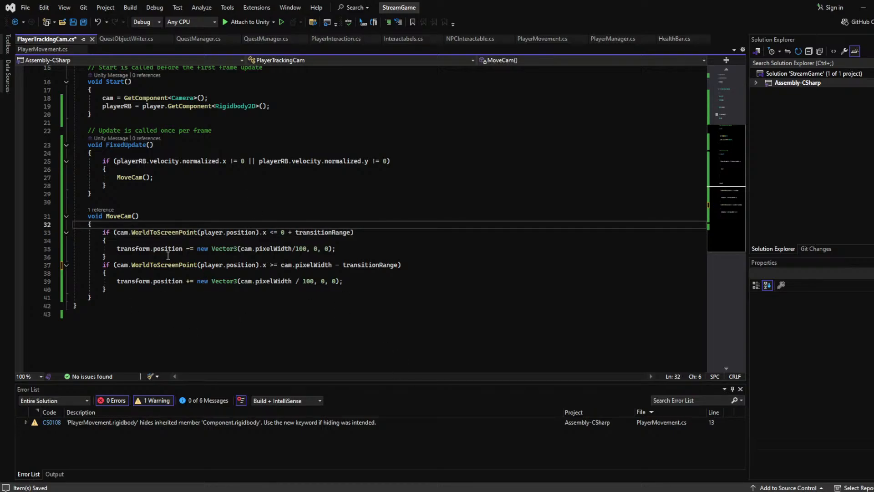
{"action": "left_click", "coordinate": [108, 288]}
{"action": "left_click_drag", "start_coordinate": [108, 287], "coordinate": [98, 234]}
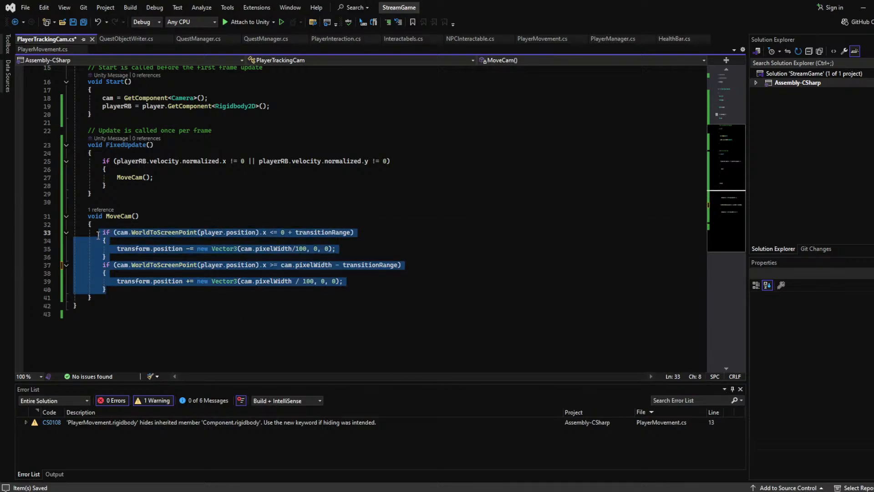
{"action": "key", "text": "ctrl+c"}
{"action": "left_click", "coordinate": [136, 291]}
{"action": "key", "text": "Return"}
{"action": "key", "text": "ctrl+v"}
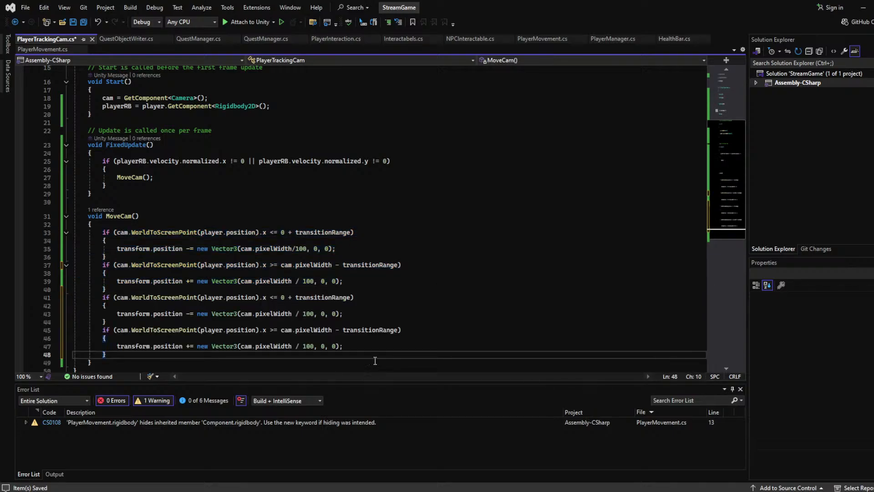
Replace every pixelWidth with pixelHeight in the two copied if blocks of MoveCam
{"action": "scroll", "coordinate": [136, 291], "scroll_direction": "down", "scroll_amount": 2}
{"action": "double_click", "coordinate": [277, 264]}
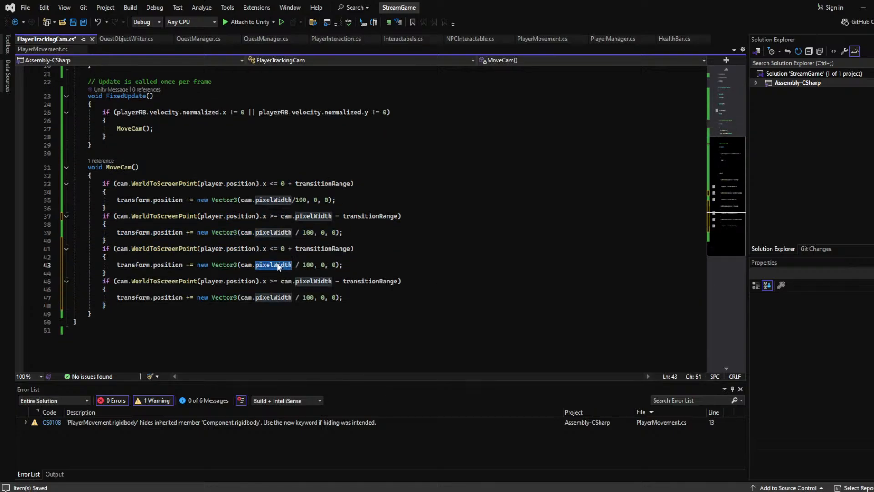
{"action": "type", "text": "pixelHeight"}
{"action": "double_click", "coordinate": [276, 298]}
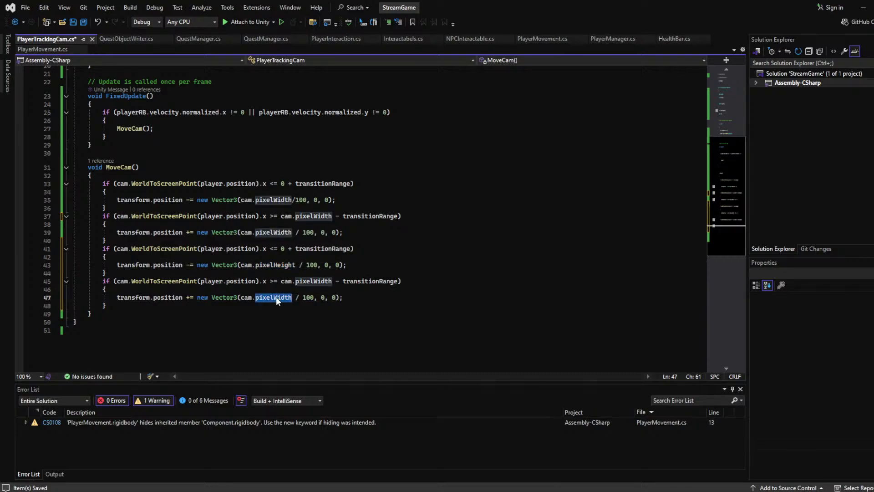
{"action": "type", "text": "pixelHeight"}
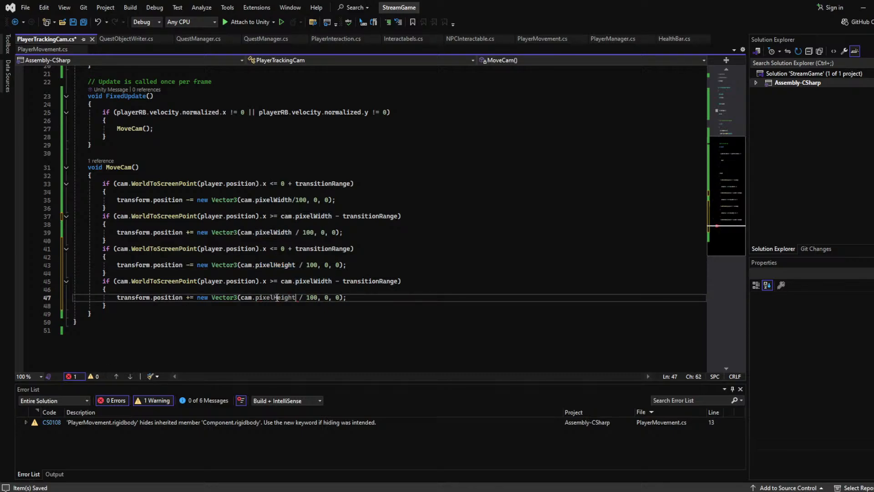
{"action": "double_click", "coordinate": [310, 282]}
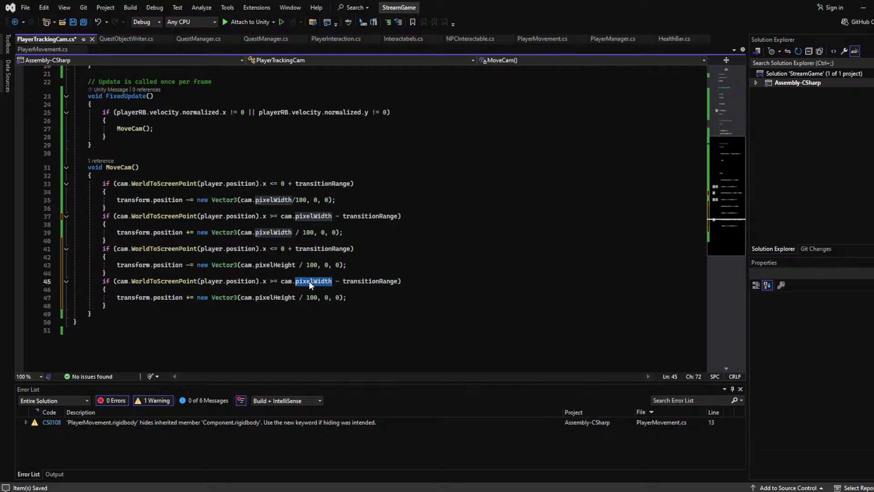
{"action": "type", "text": "pixelHeight"}
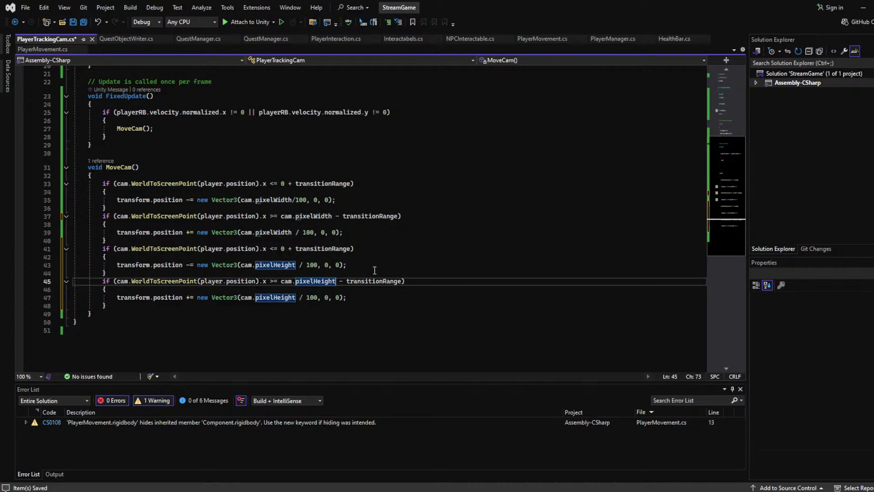
Make both copied conditions check the player's screen position on y instead of x, and save the script
{"action": "left_click", "coordinate": [266, 251]}
{"action": "key", "text": "BackSpace"}
{"action": "type", "text": "y"}
{"action": "key", "text": "Up"}
{"action": "key", "text": "Up"}
{"action": "key", "text": "Up"}
{"action": "key", "text": "Up"}
{"action": "key", "text": "Up"}
{"action": "left_click", "coordinate": [268, 281]}
{"action": "key", "text": "BackSpace"}
{"action": "type", "text": "y"}
{"action": "left_click_drag", "start_coordinate": [404, 280], "coordinate": [398, 270]}
{"action": "left_click", "coordinate": [397, 249]}
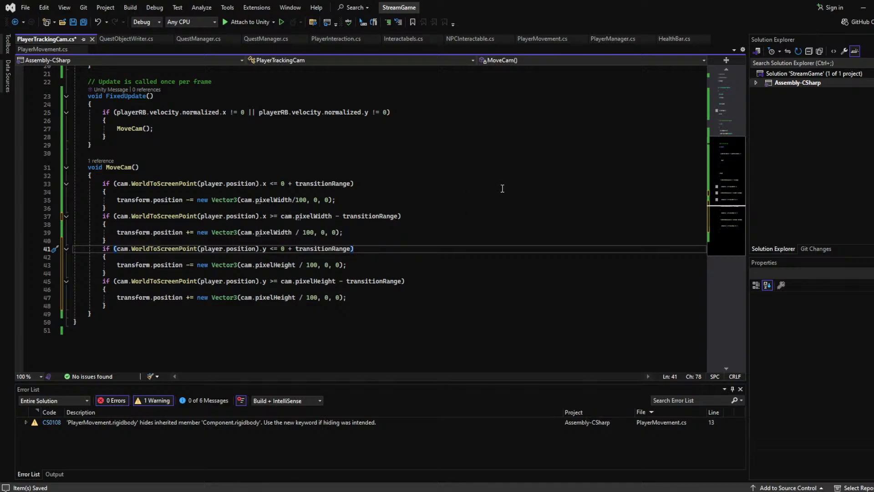
{"action": "key", "text": "ctrl+s"}
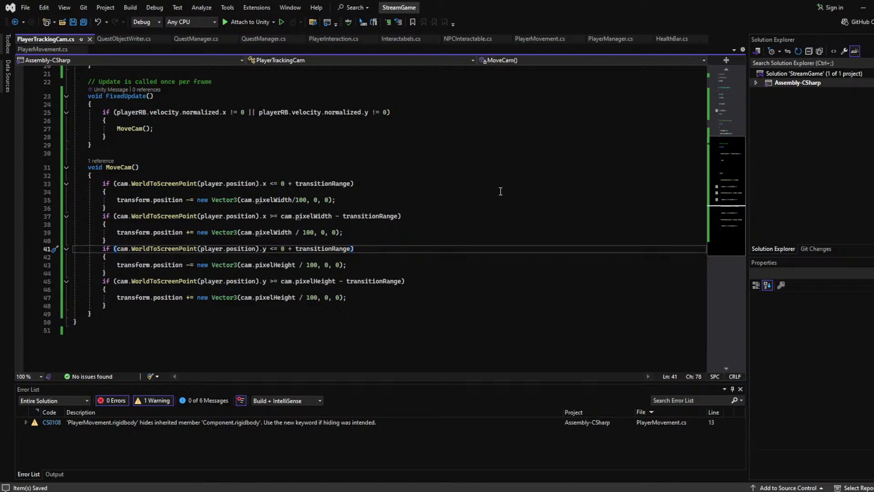
Return to Unity, run the game and move the player up and down to test the vertical camera conditions
{"action": "left_click", "coordinate": [863, 8]}
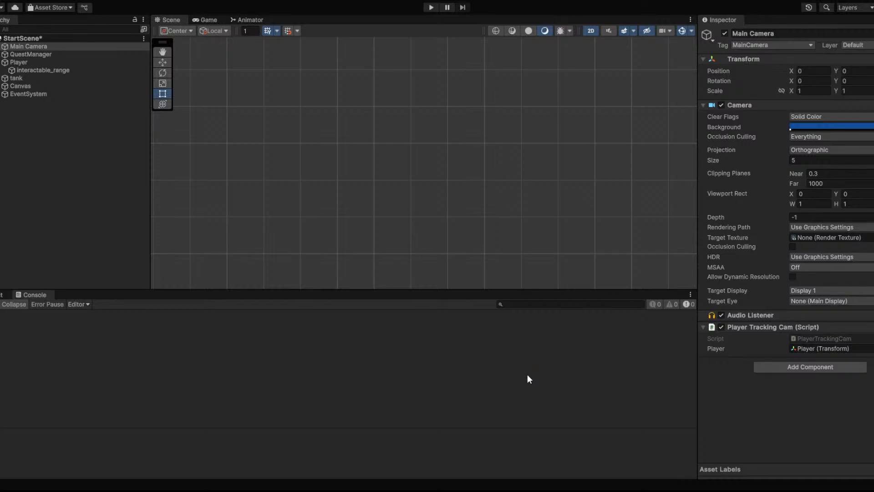
{"action": "left_click", "coordinate": [431, 8]}
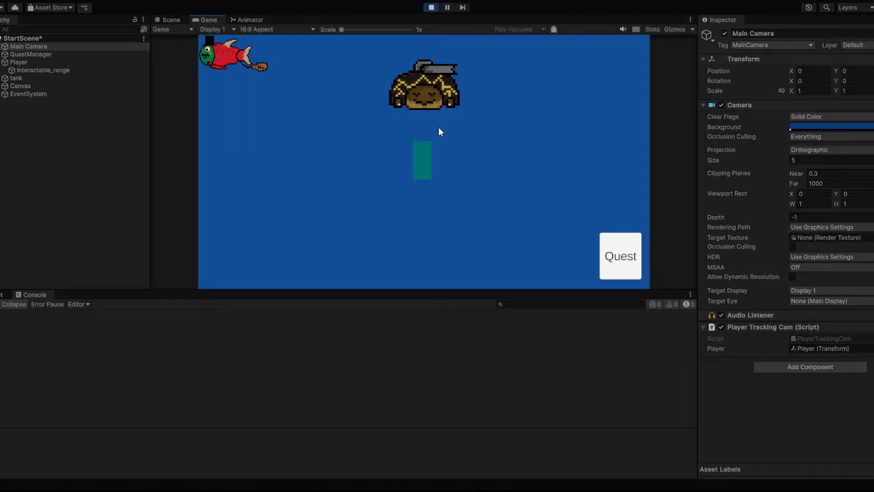
{"action": "key", "text": "w"}
{"action": "key", "text": "s"}
{"action": "key", "text": "s"}
{"action": "key", "text": "s"}
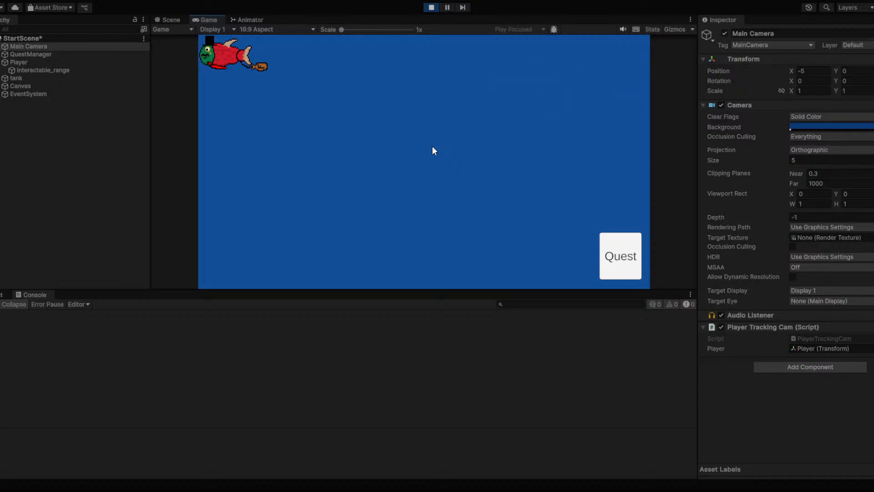
Move the player alternately left and right and back up to examine the camera's response, and stop the game
{"action": "key", "text": "a"}
{"action": "key", "text": "d"}
{"action": "key", "text": "a"}
{"action": "key", "text": "d"}
{"action": "key", "text": "a"}
{"action": "key", "text": "d"}
{"action": "key", "text": "a"}
{"action": "key", "text": "d"}
{"action": "key", "text": "a"}
{"action": "key", "text": "d"}
{"action": "key", "text": "a"}
{"action": "key", "text": "d"}
{"action": "key", "text": "w"}
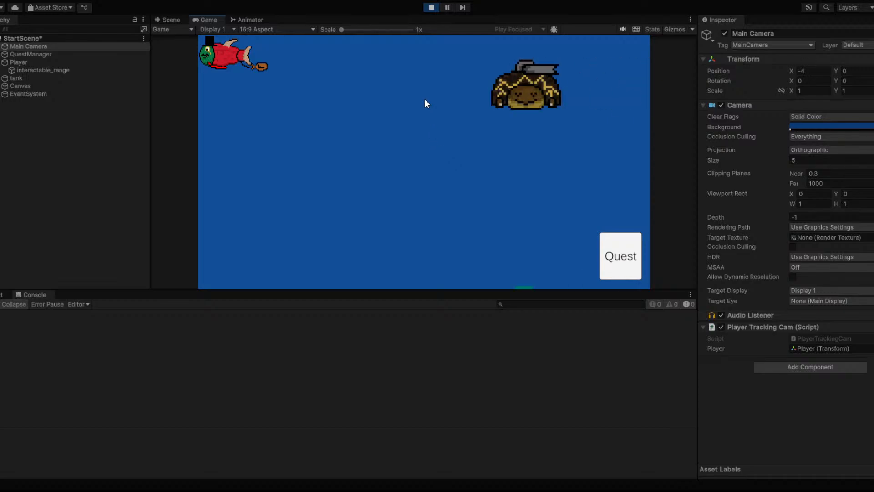
{"action": "left_click", "coordinate": [430, 8]}
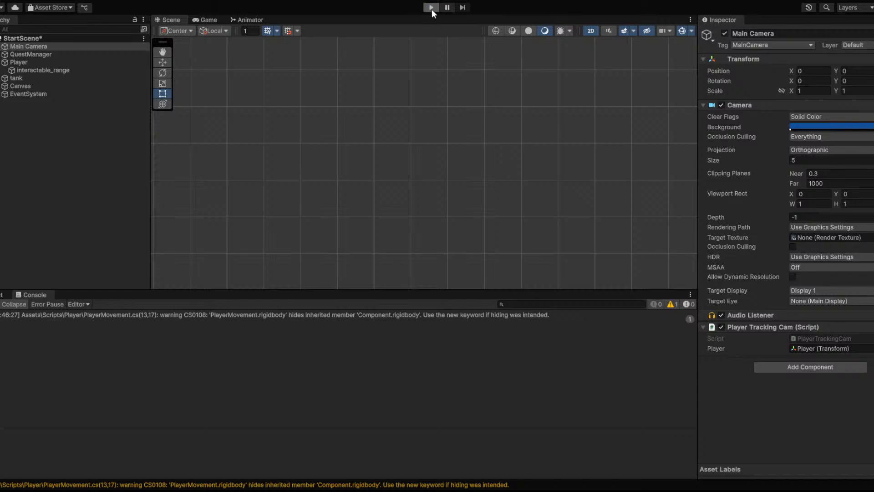
Run the game again, move the player down, up and left while checking the Main Camera's Y position, and stop it
{"action": "left_click", "coordinate": [431, 7]}
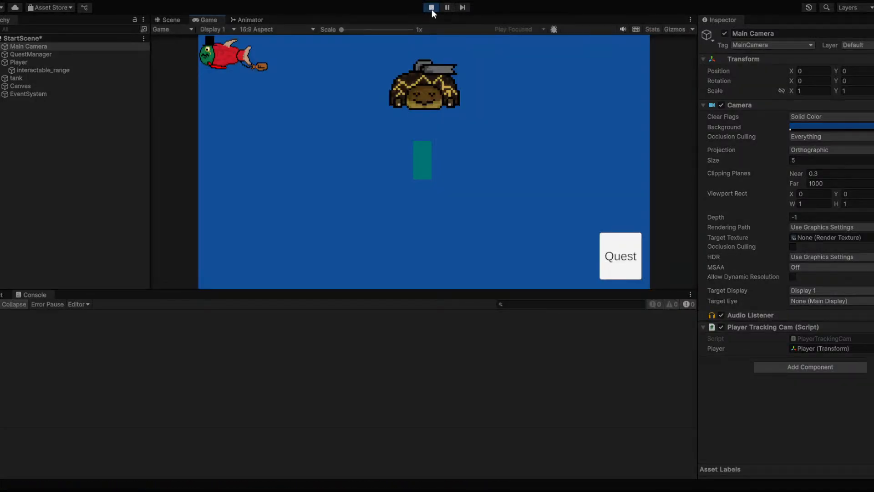
{"action": "key", "text": "s"}
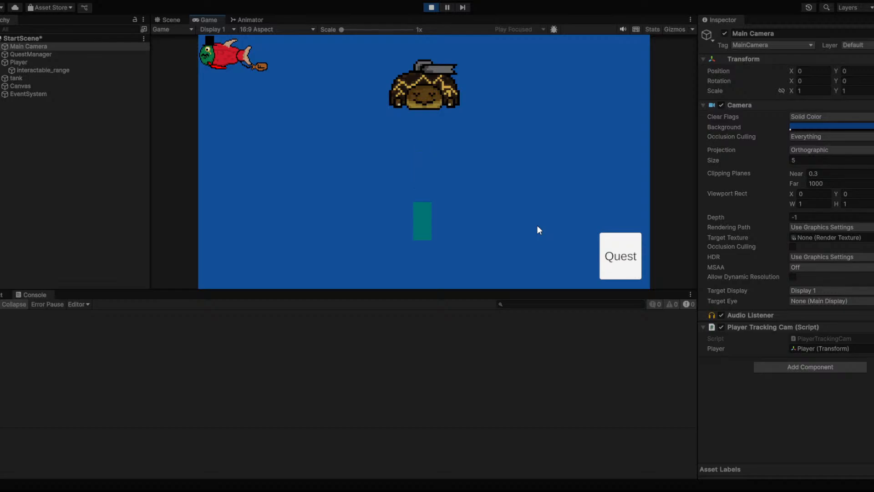
{"action": "key", "text": "w"}
{"action": "key", "text": "w"}
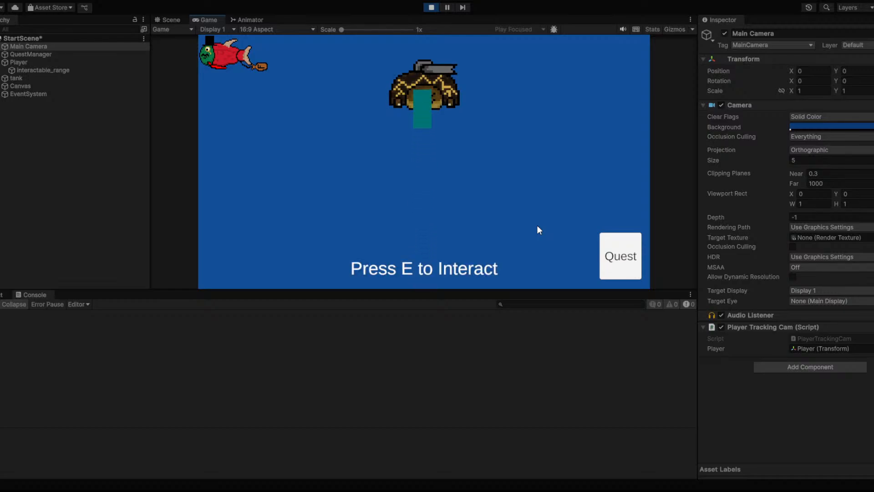
{"action": "key", "text": "s"}
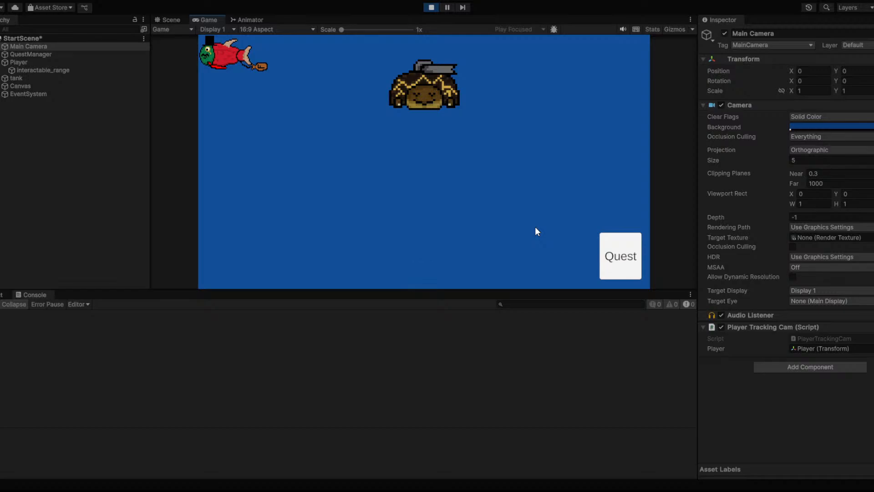
{"action": "key", "text": "w"}
{"action": "key", "text": "a"}
{"action": "key", "text": "s"}
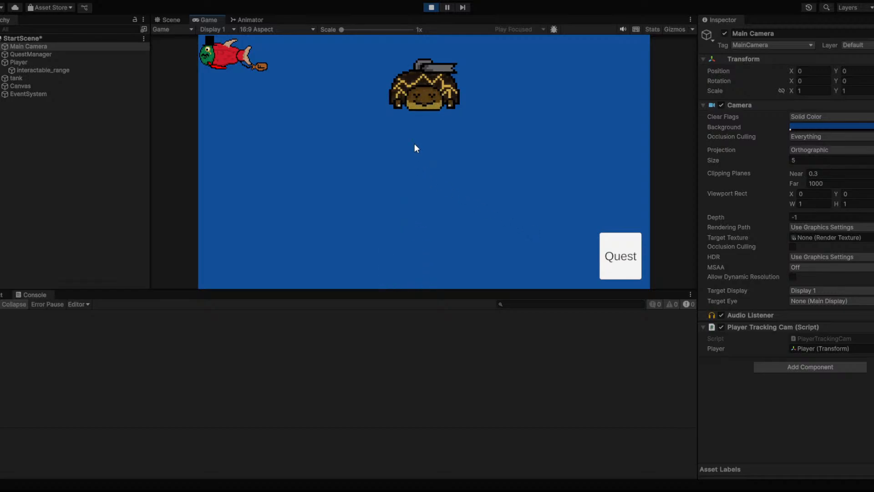
{"action": "key", "text": "w"}
{"action": "mouse_move", "coordinate": [837, 72]}
{"action": "left_mouse_down"}
{"action": "mouse_move", "coordinate": [846, 72]}
{"action": "mouse_move", "coordinate": [834, 73]}
{"action": "left_mouse_up"}
{"action": "left_click", "coordinate": [431, 8]}
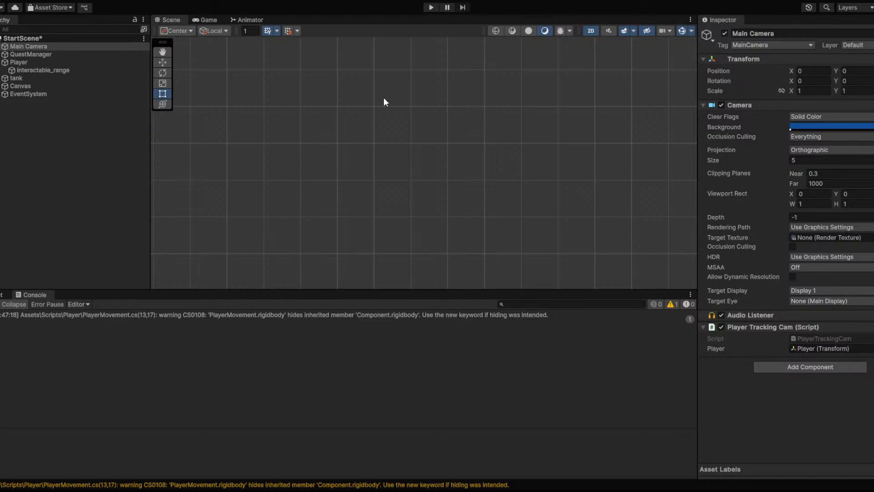
Run the game and move the player repeatedly past the upper and lower view edges to test vertical camera transitions
{"action": "left_click", "coordinate": [430, 7]}
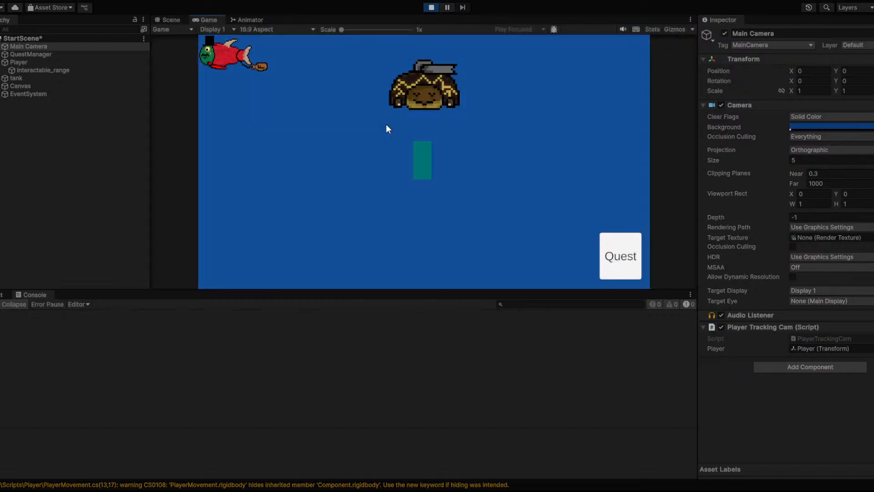
{"action": "key", "text": "s"}
{"action": "key", "text": "w"}
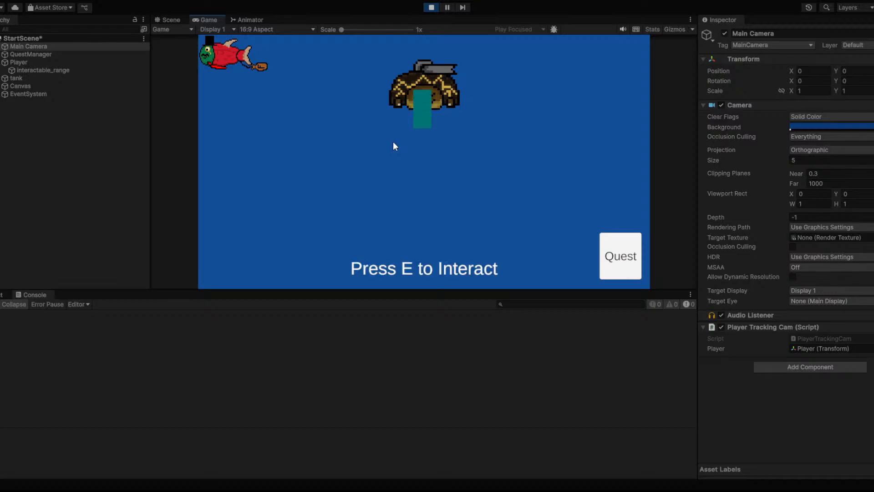
{"action": "key", "text": "a"}
{"action": "key", "text": "w"}
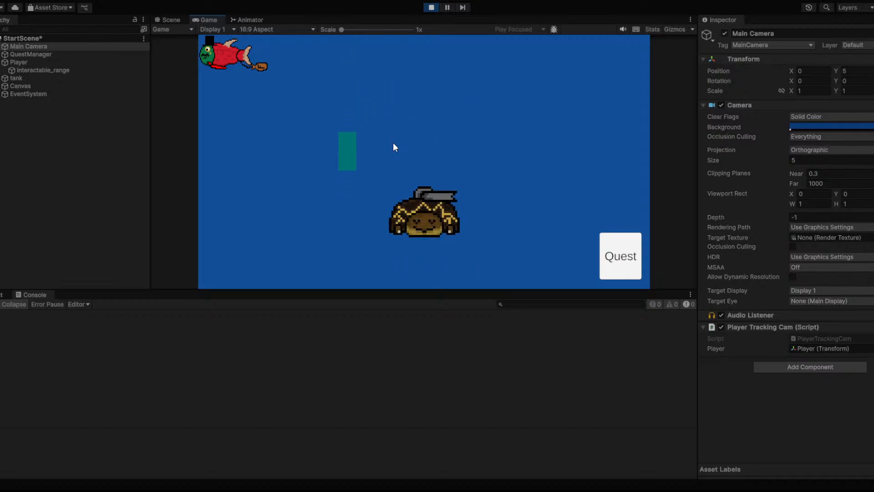
{"action": "key", "text": "s"}
{"action": "key", "text": "s"}
{"action": "key", "text": "w"}
{"action": "key", "text": "w"}
{"action": "key", "text": "w"}
{"action": "key", "text": "s"}
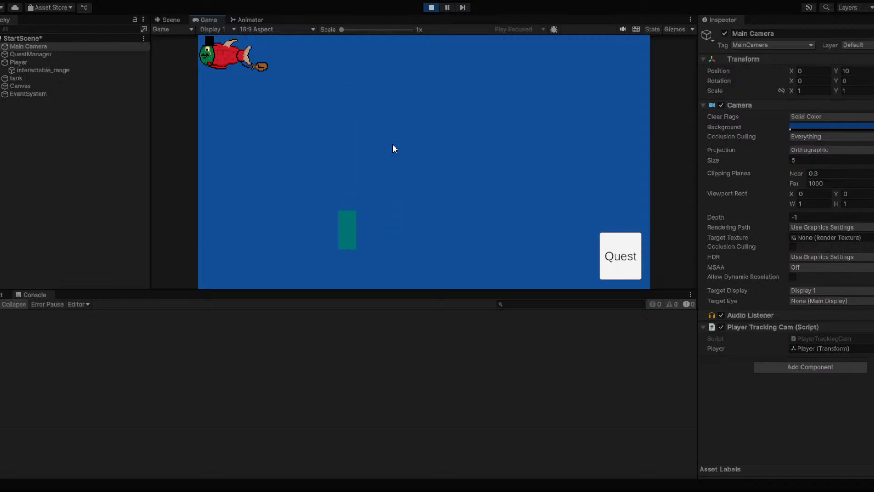
{"action": "key", "text": "s"}
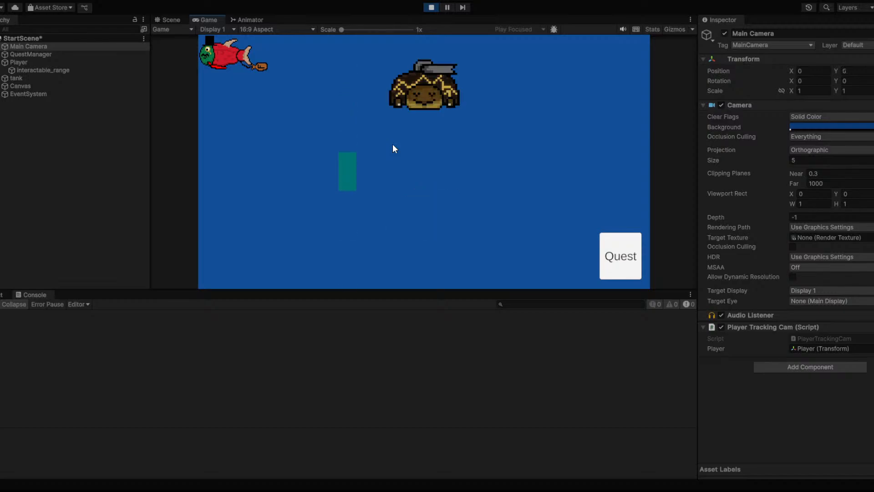
Move the player left, down, right and up across the view edges to test combined horizontal and vertical camera shifts
{"action": "key", "text": "a"}
{"action": "key", "text": "d"}
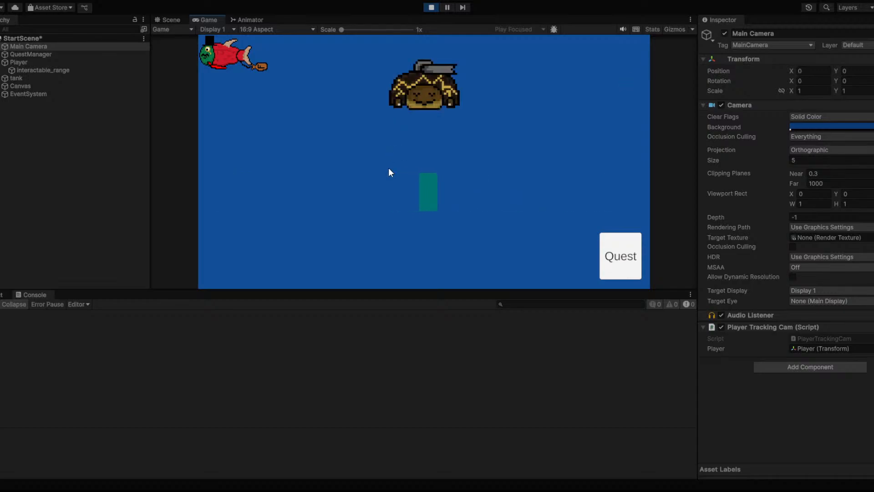
{"action": "key", "text": "a"}
{"action": "key", "text": "s"}
{"action": "key", "text": "a"}
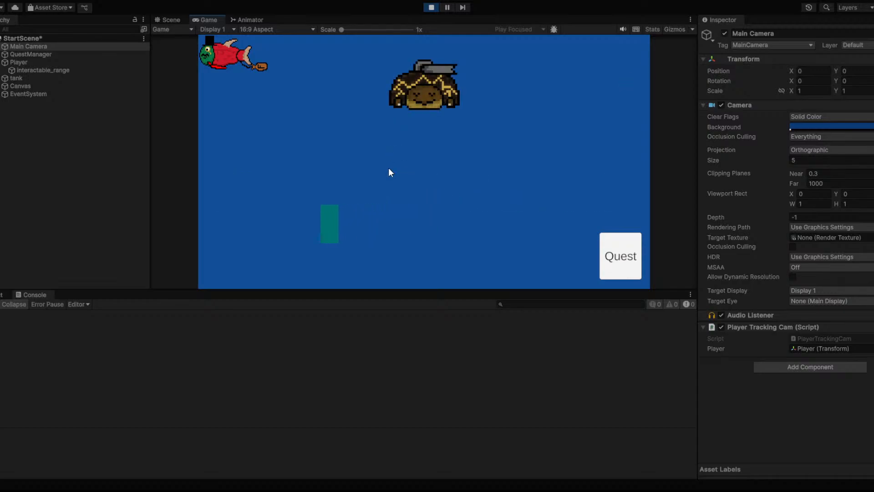
{"action": "key", "text": "a"}
{"action": "key", "text": "s"}
{"action": "key", "text": "d"}
{"action": "key", "text": "w"}
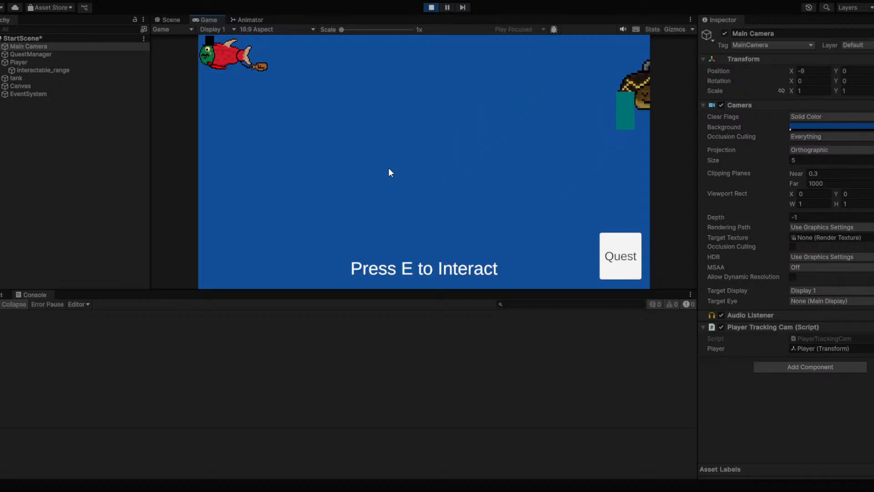
{"action": "key", "text": "s"}
{"action": "key", "text": "d"}
{"action": "key", "text": "w"}
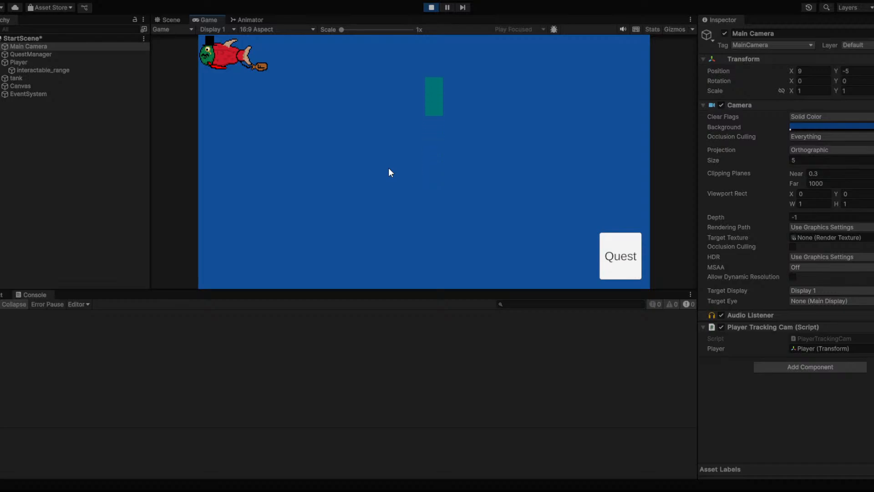
Steer the player back past the turtle and over the side edges to check the camera's return shifts
{"action": "key", "text": "a"}
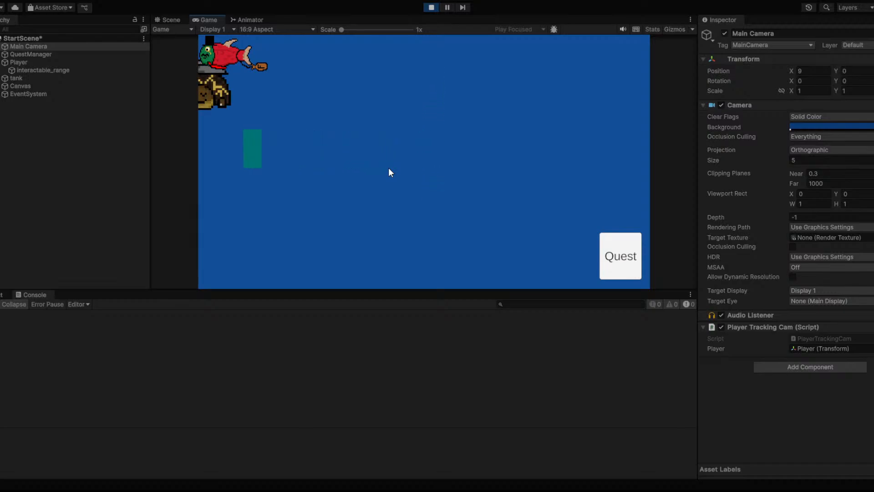
{"action": "key", "text": "w"}
{"action": "key", "text": "a"}
{"action": "key", "text": "w"}
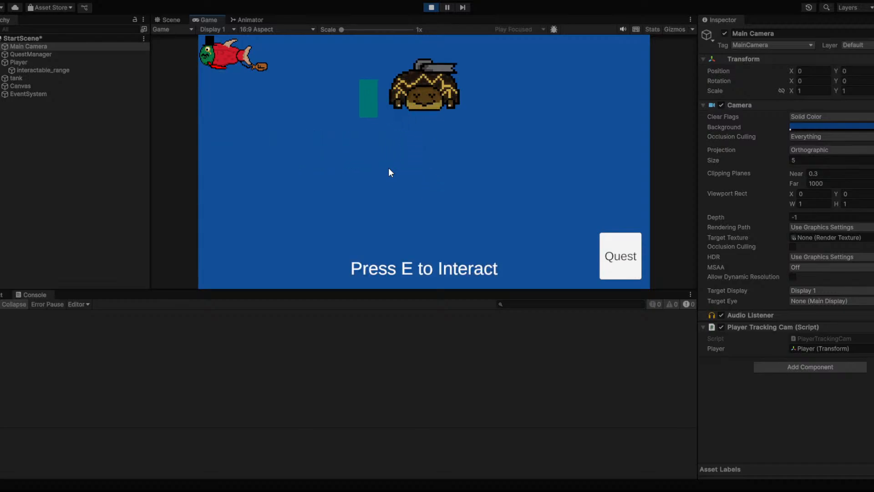
{"action": "key", "text": "s"}
{"action": "key", "text": "a"}
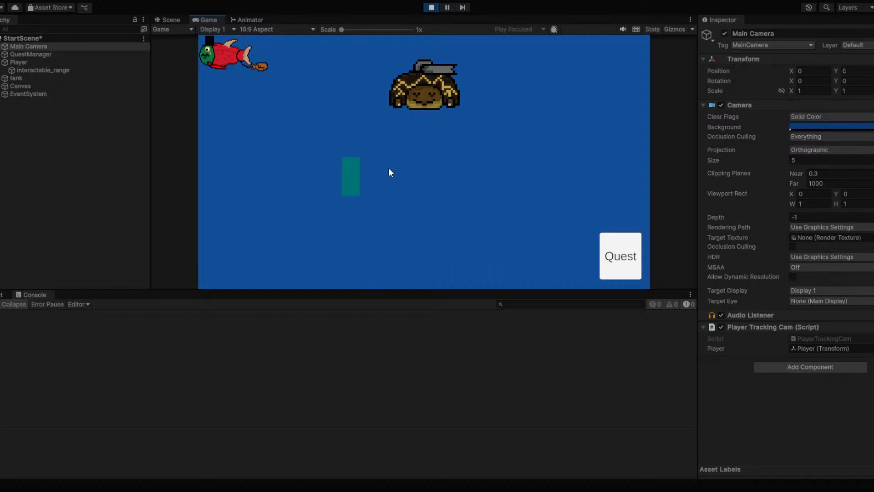
{"action": "key", "text": "d"}
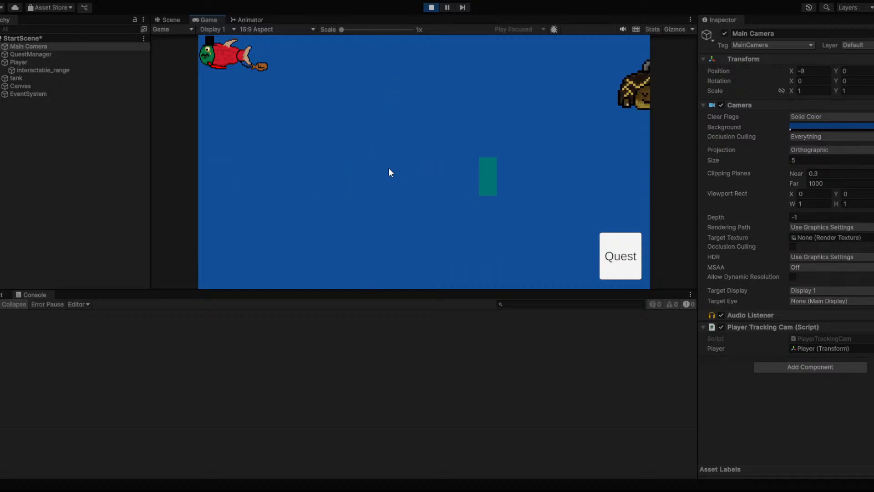
{"action": "key", "text": "s"}
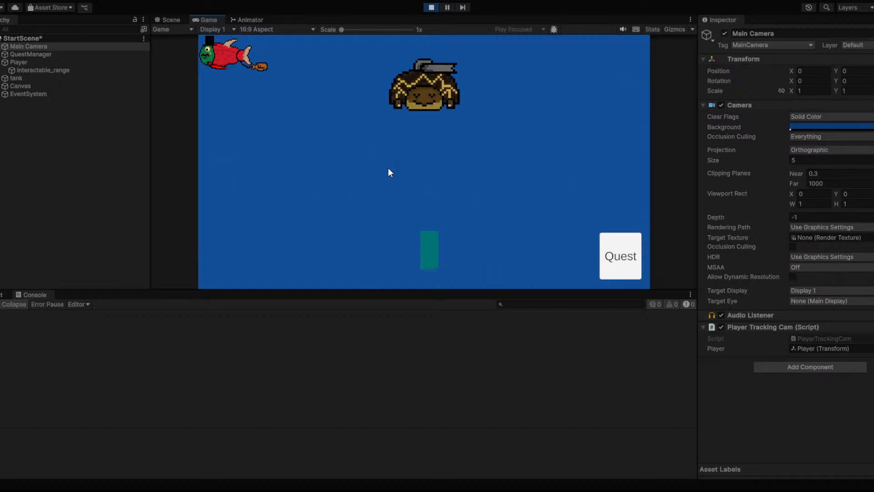
Move the player past the upper and side edges again to recheck the camera transitions, and stop the game
{"action": "key", "text": "w"}
{"action": "key", "text": "a"}
{"action": "key", "text": "w"}
{"action": "key", "text": "s"}
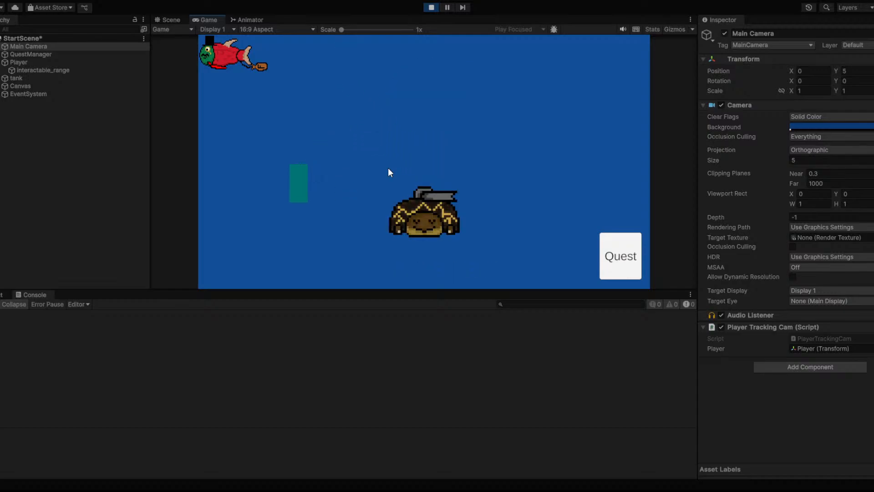
{"action": "key", "text": "w"}
{"action": "key", "text": "d"}
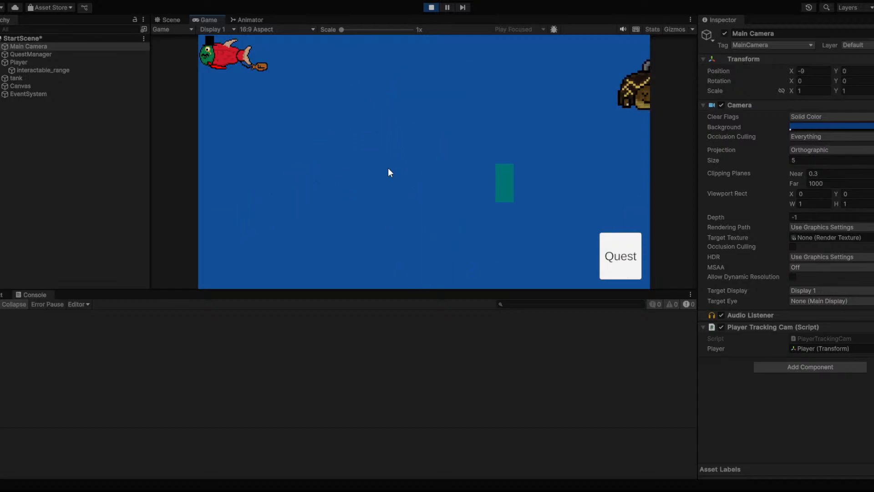
{"action": "key", "text": "s"}
{"action": "key", "text": "a"}
{"action": "key", "text": "w"}
{"action": "key", "text": "d"}
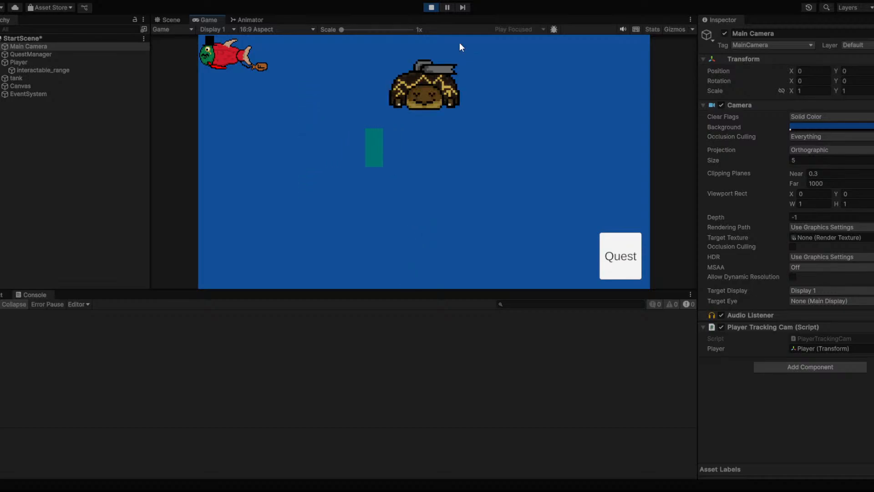
{"action": "left_click", "coordinate": [428, 8]}
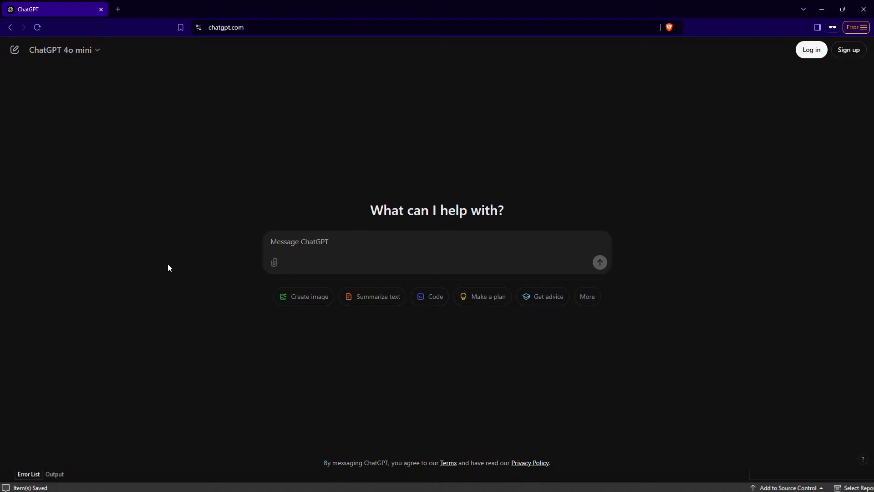
Switch to ChatGPT in the browser and send the message "hey how are you doing"
{"action": "left_click", "coordinate": [400, 257]}
{"action": "type", "text": "hey how are you doing"}
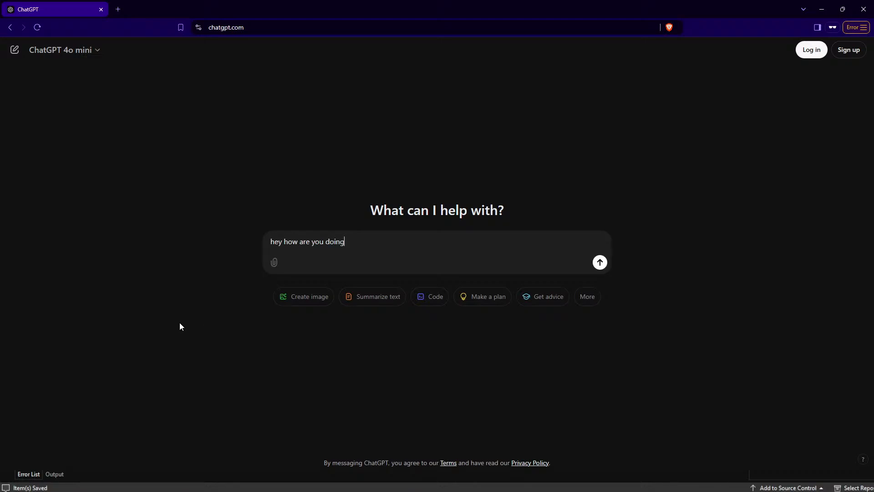
{"action": "key", "text": "Return"}
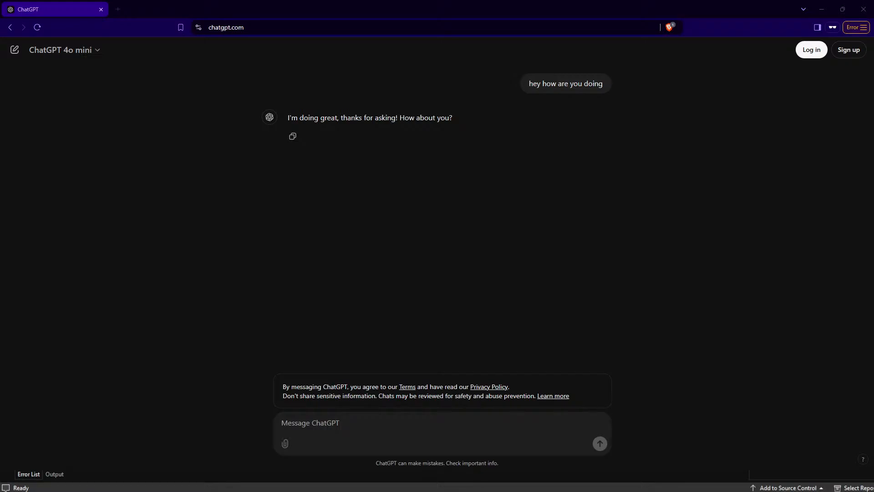
Ask ChatGPT "can you make this code better" with the camera's four screen-edge conditions pasted below the question
{"action": "left_click", "coordinate": [551, 155]}
{"action": "type", "text": "can you make this code better"}
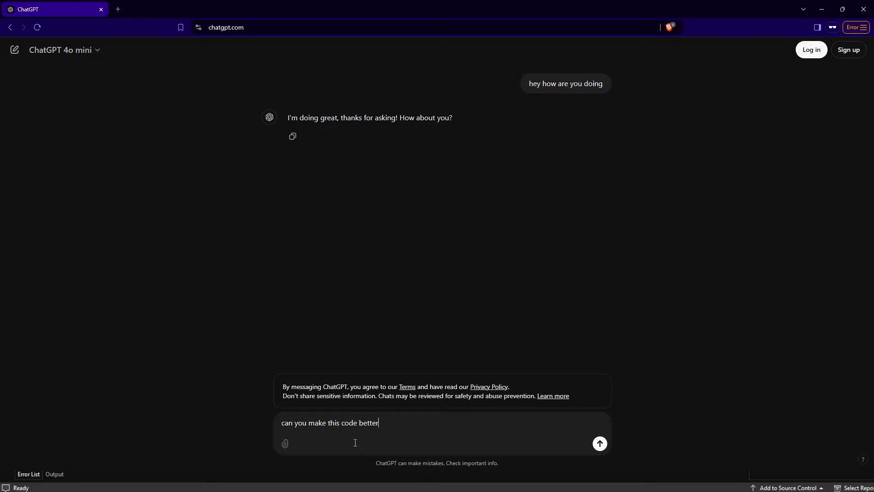
{"action": "key", "text": "shift+Return"}
{"action": "key", "text": "ctrl+v"}
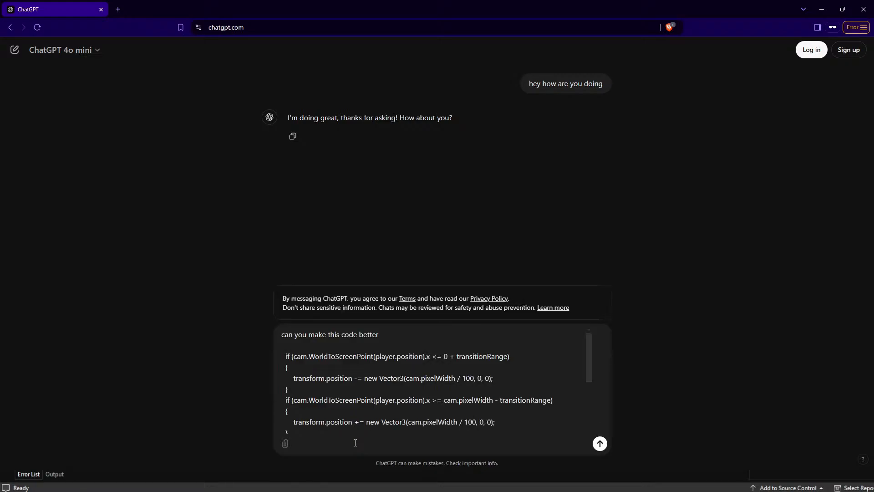
{"action": "key", "text": "Return"}
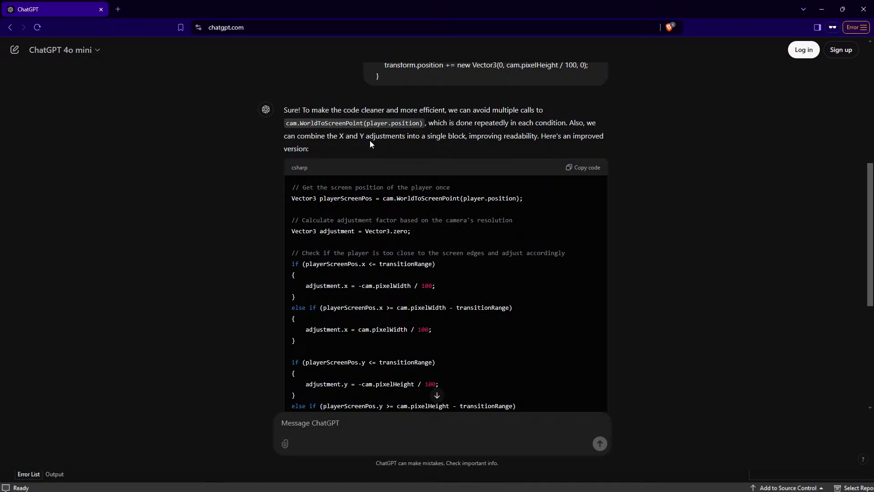
Review ChatGPT's improved code, switch to Visual Studio and examine the first screen-edge condition in MoveCam for comparison
{"action": "scroll", "coordinate": [547, 214], "scroll_direction": "down", "scroll_amount": 1}
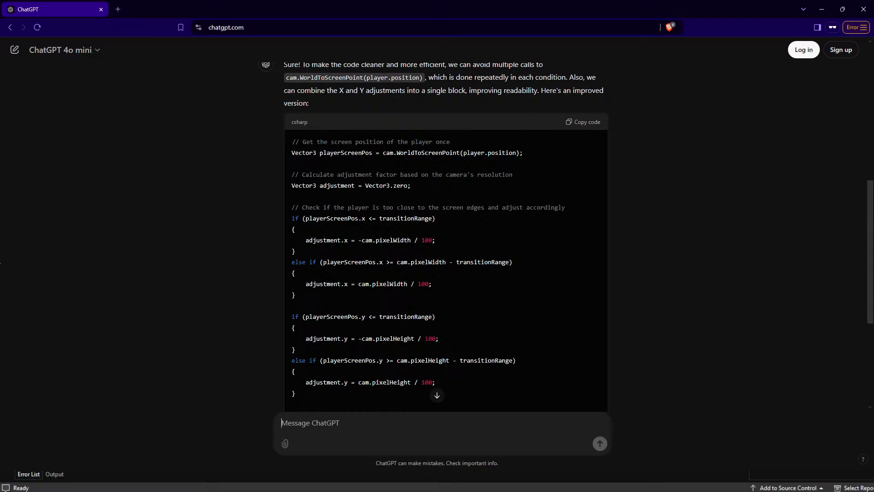
{"action": "key", "text": "alt+Tab"}
{"action": "key", "text": "alt+Tab"}
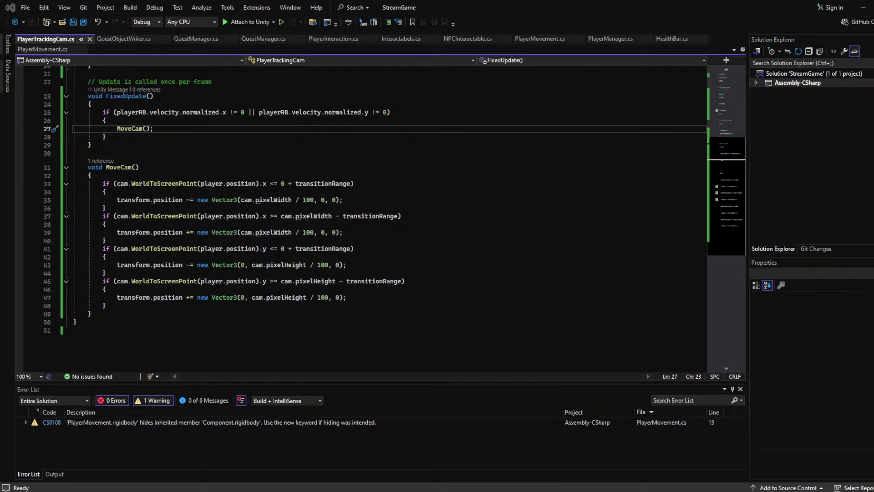
{"action": "left_click_drag", "start_coordinate": [281, 184], "coordinate": [350, 183]}
{"action": "left_click", "coordinate": [296, 182]}
{"action": "left_click_drag", "start_coordinate": [296, 181], "coordinate": [241, 178]}
{"action": "left_click", "coordinate": [395, 175]}
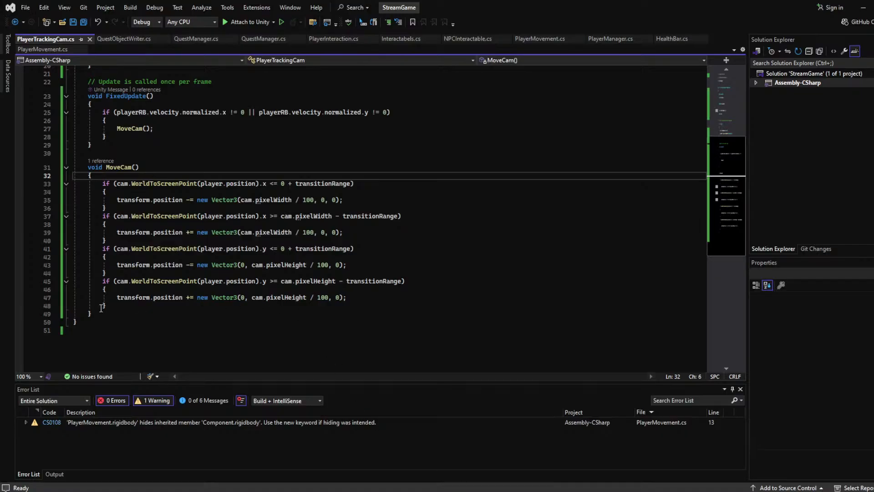
Replace the body of MoveCam with ChatGPT's code using playerScreenPos, adjustment and the if / else if edge checks, and save the script
{"action": "left_click_drag", "start_coordinate": [108, 305], "coordinate": [103, 178]}
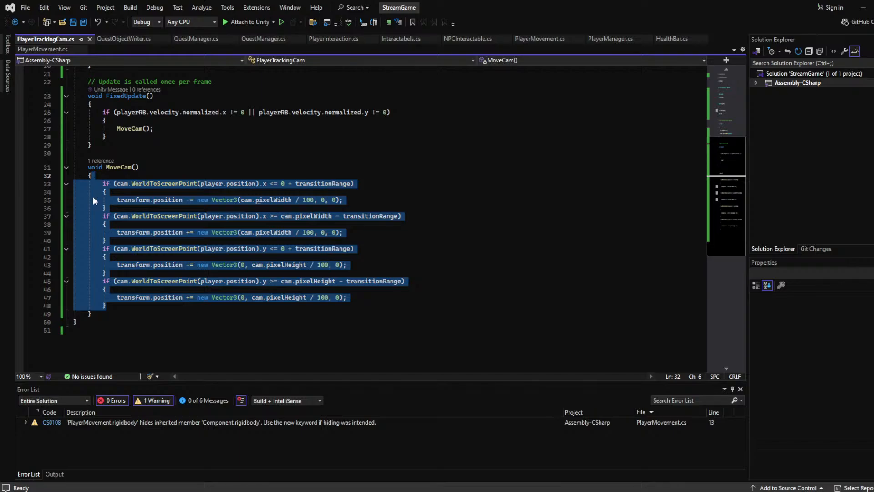
{"action": "left_click", "coordinate": [132, 184]}
{"action": "left_click_drag", "start_coordinate": [118, 303], "coordinate": [95, 187]}
{"action": "type", "text": "// Get the screen position of the player once         Vector3 playerScreenPos = cam.WorldToScreenPoint(player.position);          // Calculate adjustment factor based on the camera's resolution         Vector3 adjustment = Vector3.zero;          // Check if the player is too close to the screen edges and adjust accordingly         if (playerScreenPos.x <= transitionRange)         {             adjustment.x = -cam.pixelWidth / 100;         }         else if (playerScreenPos.x >= cam.pixelWidth - transitionRange)         {             adjustment.x = cam.pixelWidth / 100;         }          if (playerScreenPos.y <= transitionRange)         {             adjustment.y = -cam.pixelHeight / 100;         }         else if (playerScreenPos.y >= cam.pixelHeight - transitionRange)         {             adjustment.y = cam.pixelHeight / 100;         }"}
{"action": "left_click", "coordinate": [277, 143]}
{"action": "scroll", "coordinate": [276, 142], "scroll_direction": "down", "scroll_amount": 1}
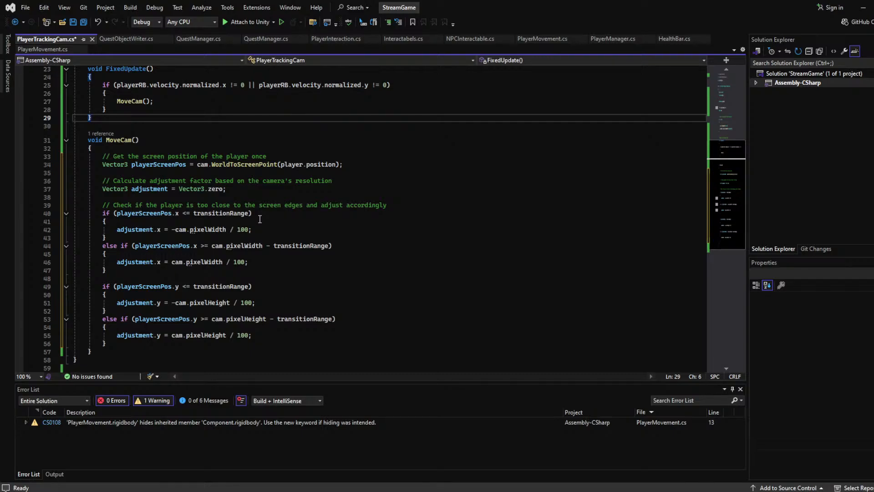
{"action": "key", "text": "ctrl+s"}
Examine how the adjustment and playerScreenPos variables are used throughout the new MoveCam code
{"action": "left_click", "coordinate": [327, 208]}
{"action": "left_click", "coordinate": [135, 229]}
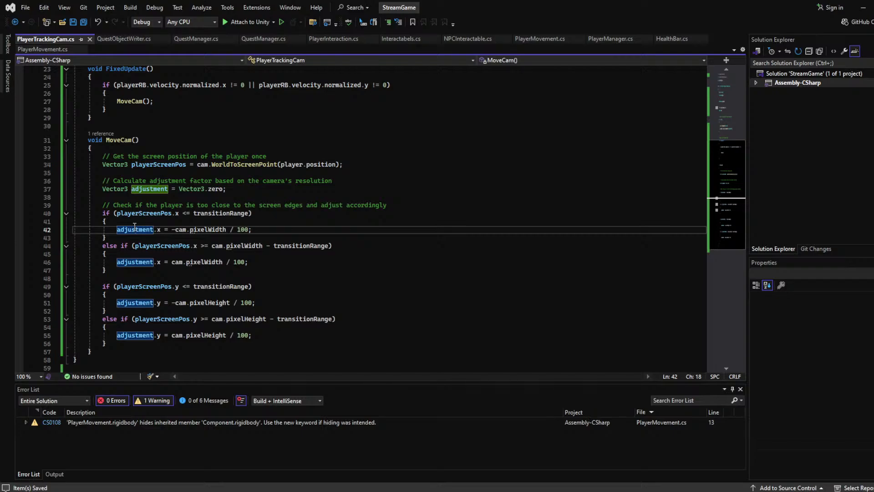
{"action": "scroll", "coordinate": [305, 272], "scroll_direction": "down", "scroll_amount": 1}
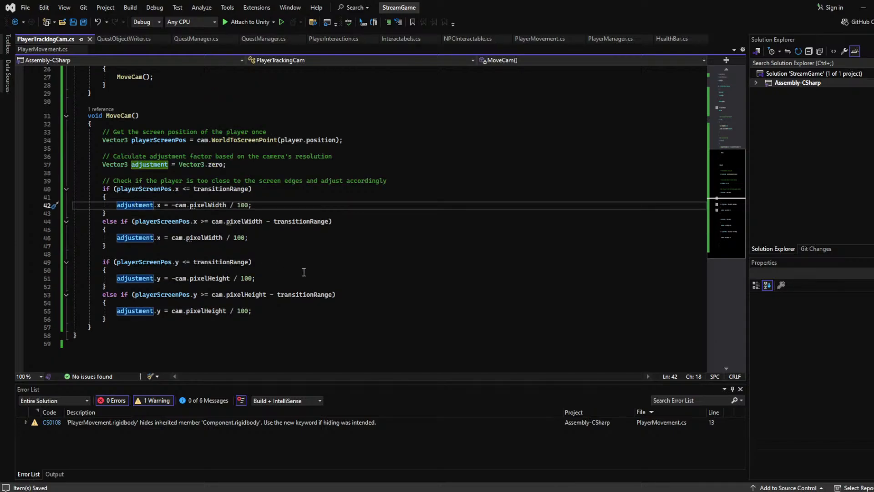
{"action": "left_click", "coordinate": [178, 150]}
{"action": "key", "text": "Up"}
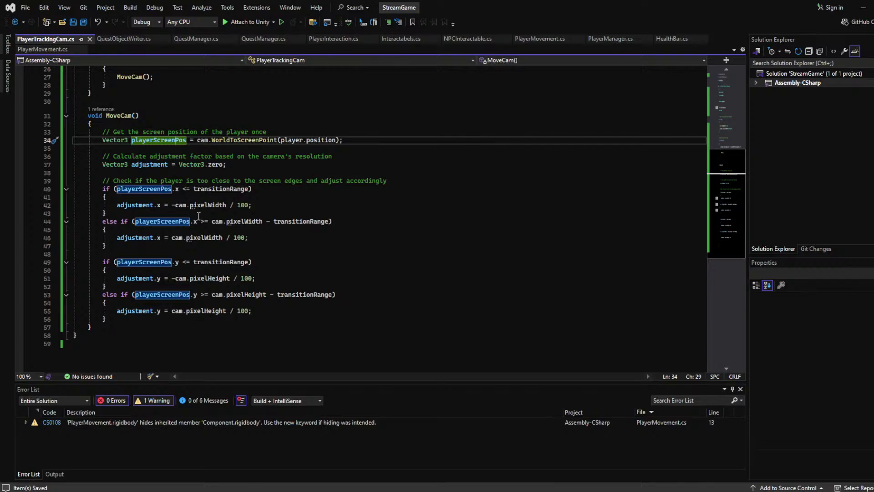
{"action": "left_click", "coordinate": [134, 239]}
{"action": "left_click", "coordinate": [148, 198]}
{"action": "scroll", "coordinate": [148, 199], "scroll_direction": "up", "scroll_amount": 4}
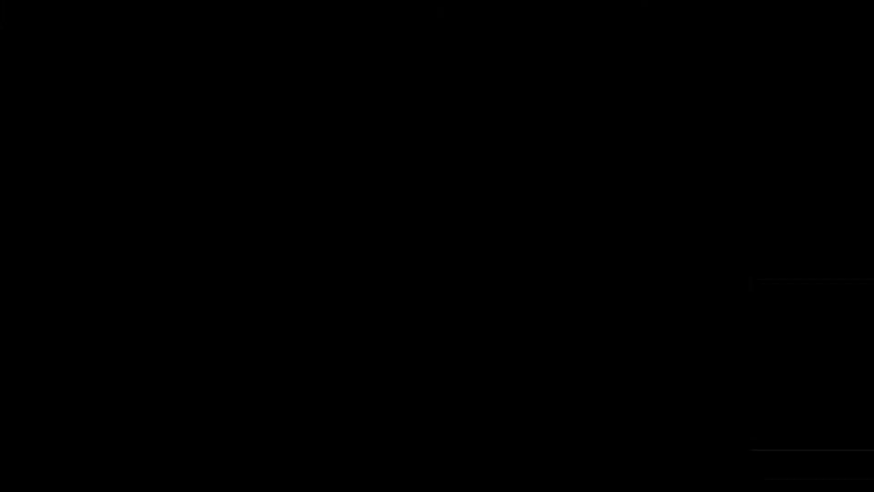
{"action": "scroll", "coordinate": [155, 273], "scroll_direction": "down", "scroll_amount": 3}
Add the line transform.position = adjustment; after the last else if block in MoveCam and save the script
{"action": "left_click", "coordinate": [154, 320]}
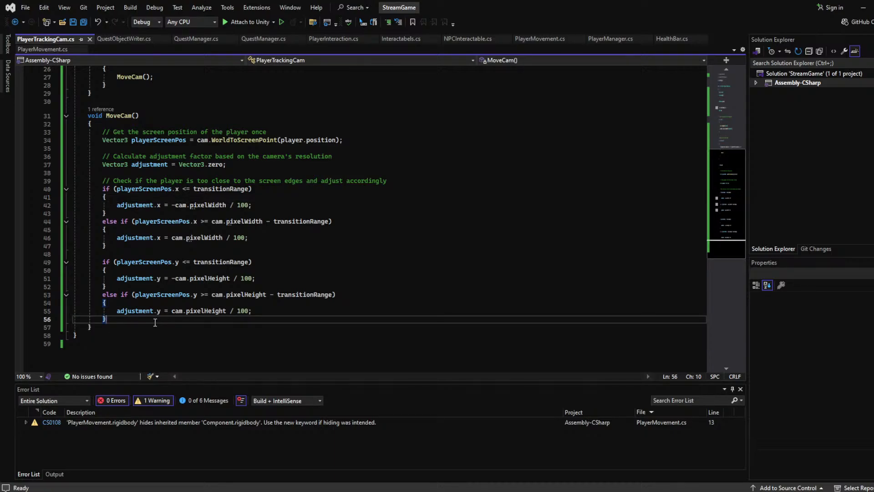
{"action": "key", "text": "Return"}
{"action": "key", "text": "Return"}
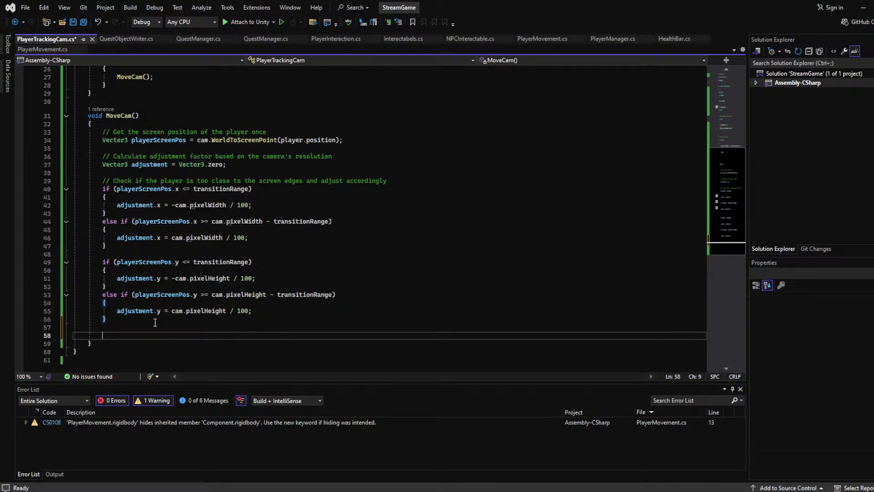
{"action": "type", "text": "tran"}
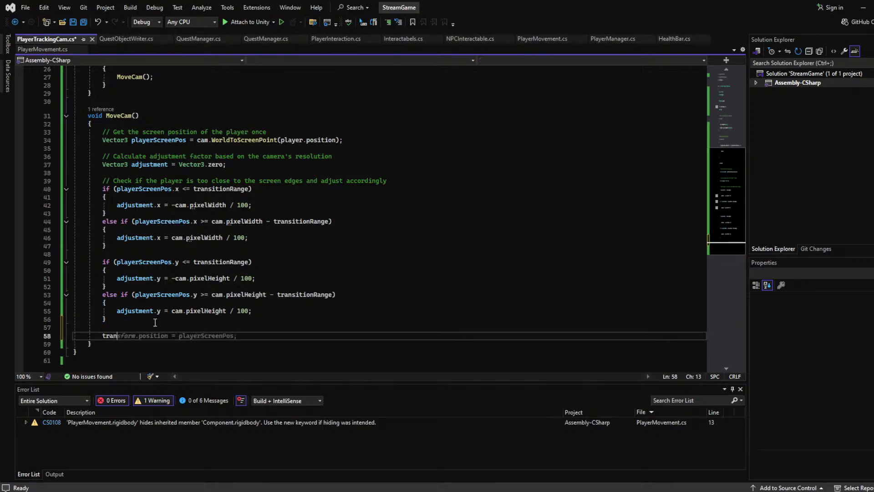
{"action": "type", "text": "sform.position "}
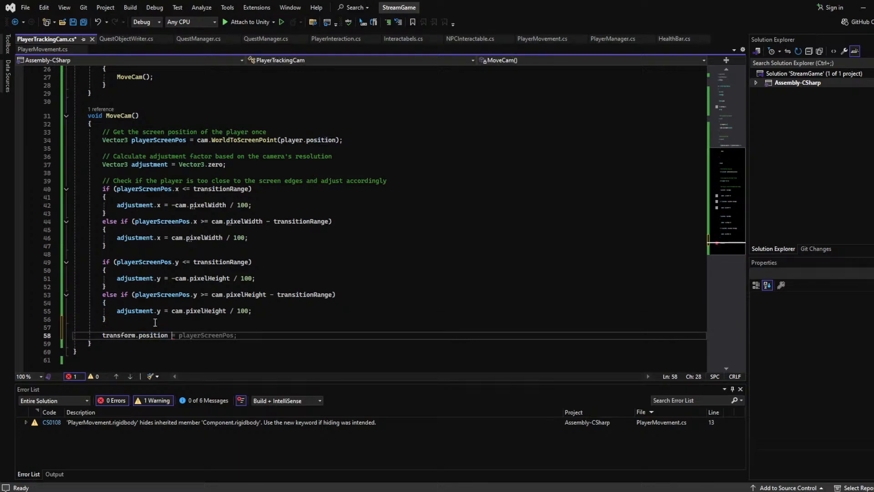
{"action": "type", "text": "= as"}
{"action": "key", "text": "BackSpace"}
{"action": "key", "text": "Tab"}
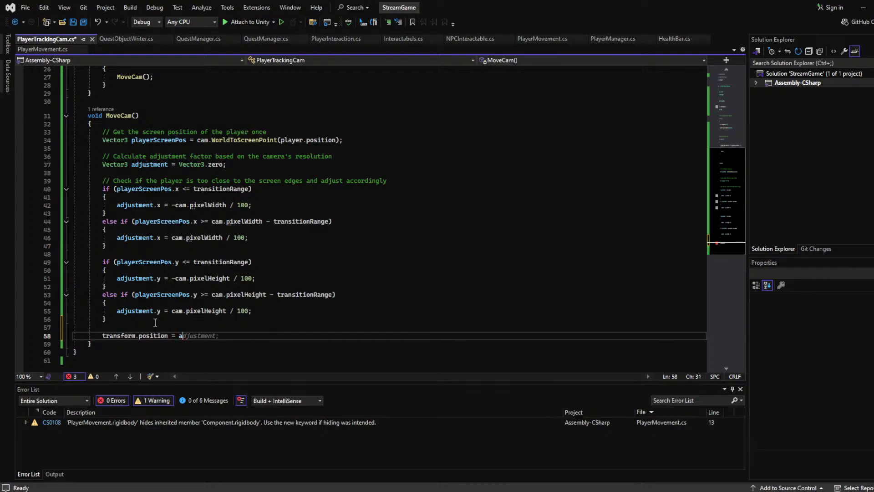
{"action": "key", "text": "ctrl+s"}
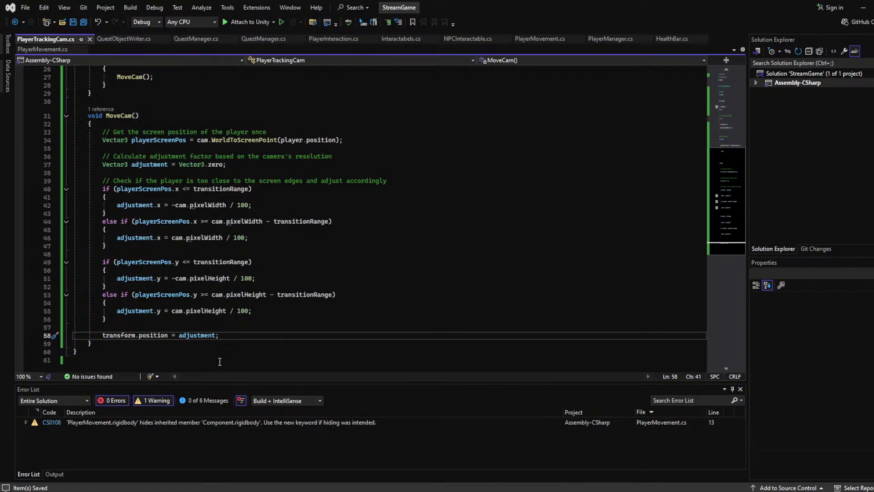
Change the assignment operator in MoveCam's final line to += so the adjustment is added to the position, and save
{"action": "left_click", "coordinate": [192, 335]}
{"action": "type", "text": "+"}
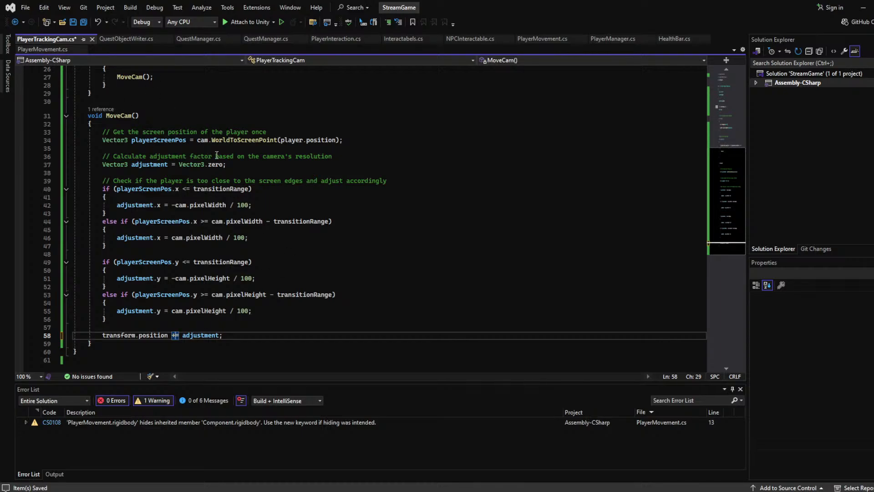
{"action": "left_click", "coordinate": [83, 21]}
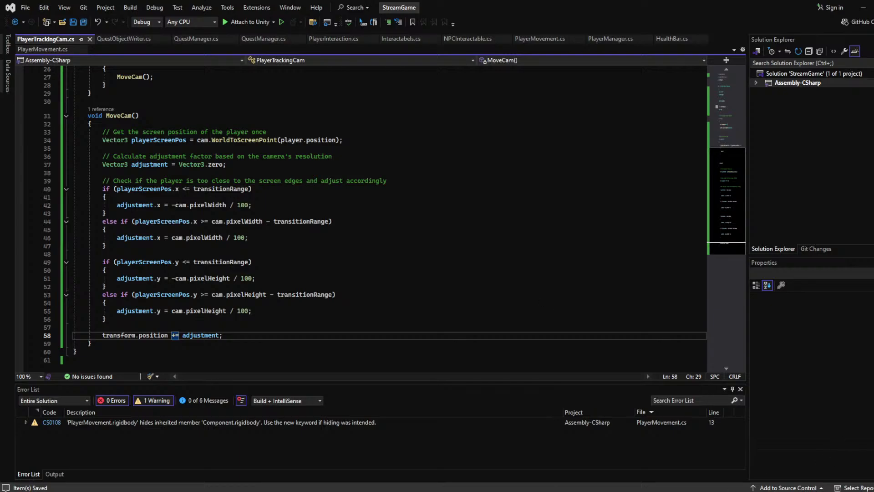
Switch to Unity, run the game and move the player across both side edges to test the horizontal camera shift
{"action": "key", "text": "alt+Tab"}
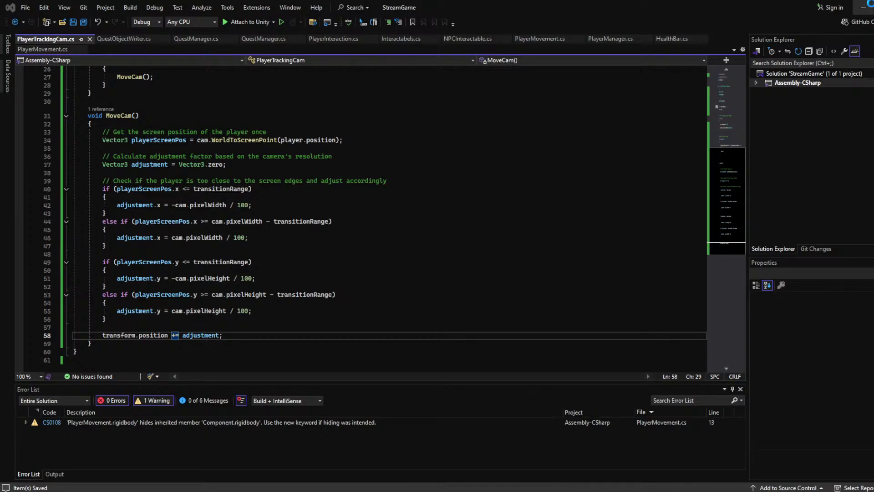
{"action": "left_click", "coordinate": [863, 7]}
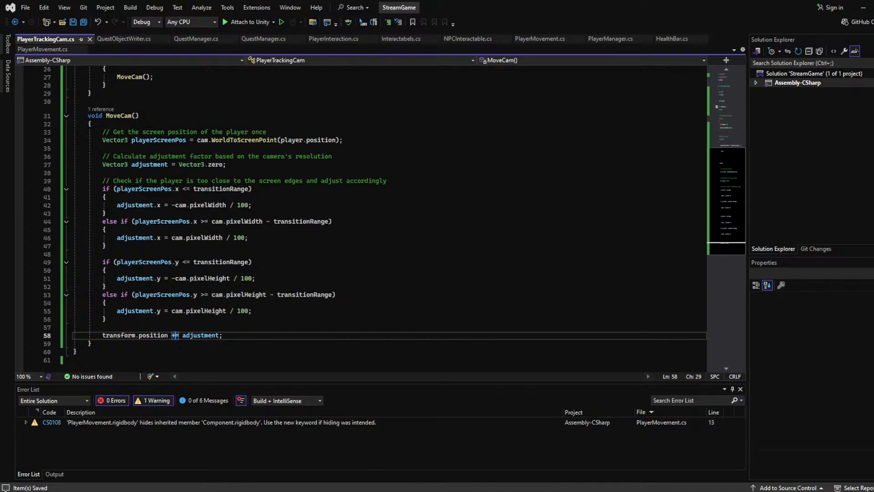
{"action": "key", "text": "alt+Tab"}
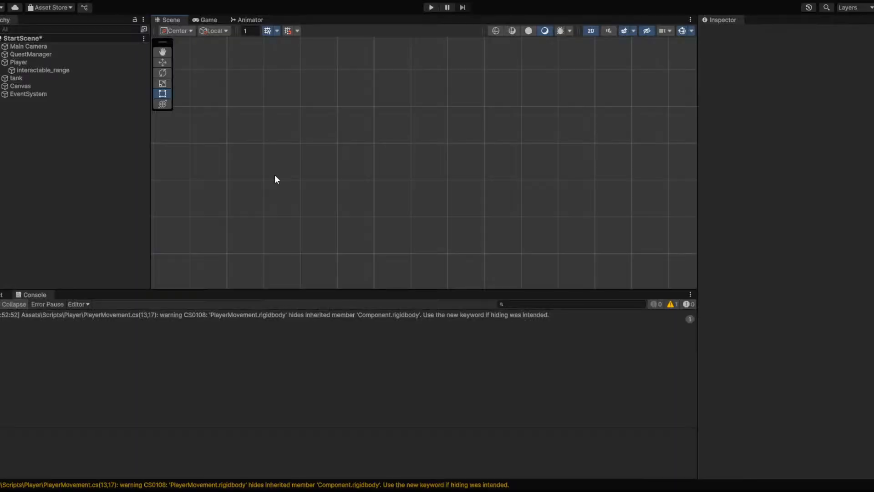
{"action": "left_click", "coordinate": [431, 7]}
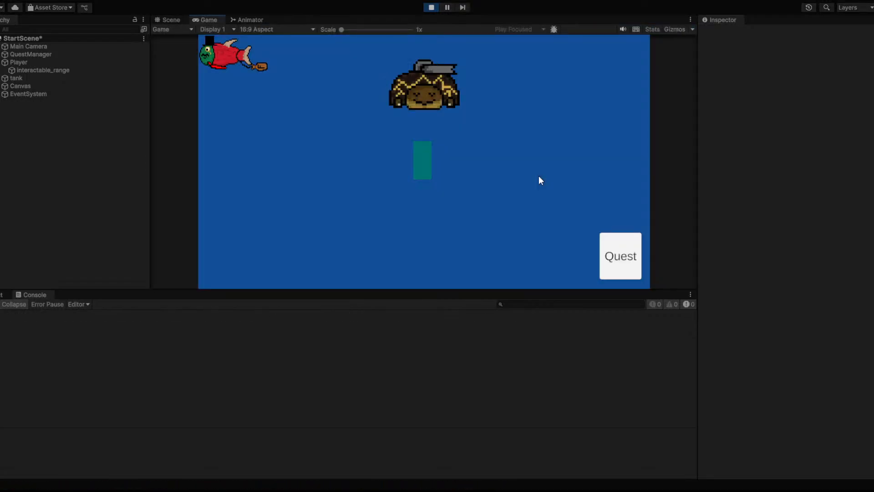
{"action": "key", "text": "w"}
{"action": "key", "text": "a"}
{"action": "key", "text": "s"}
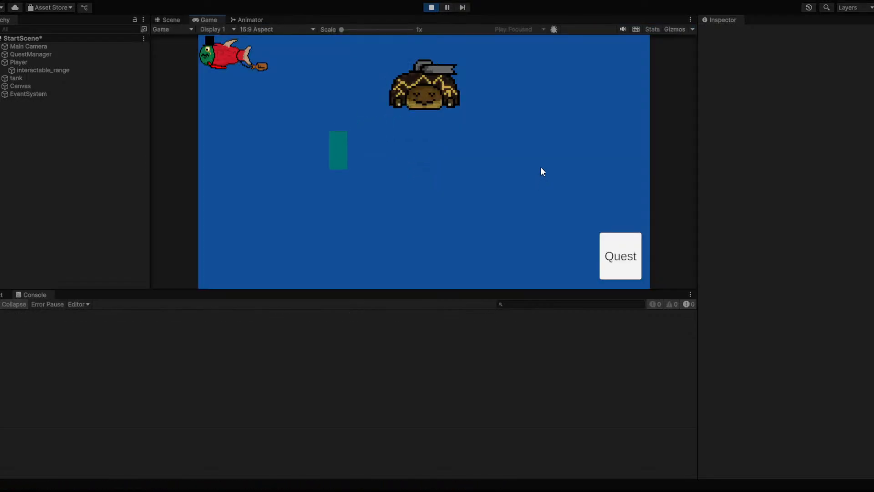
{"action": "key", "text": "d"}
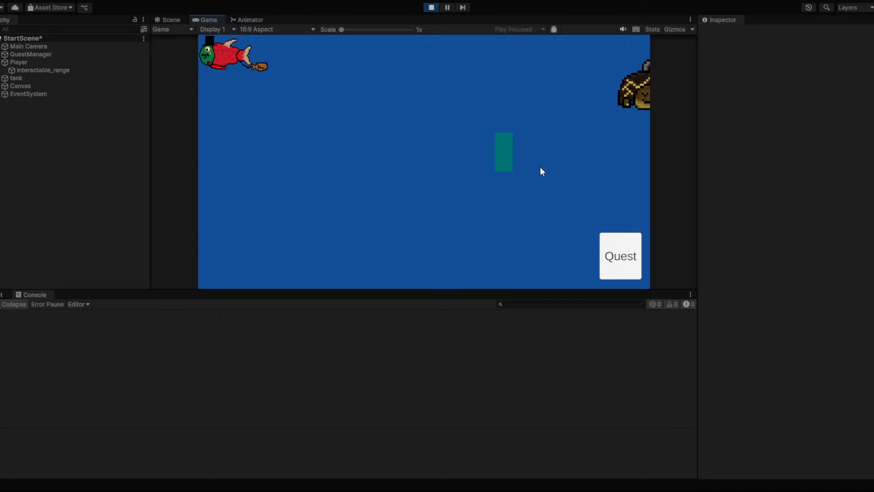
{"action": "key", "text": "d"}
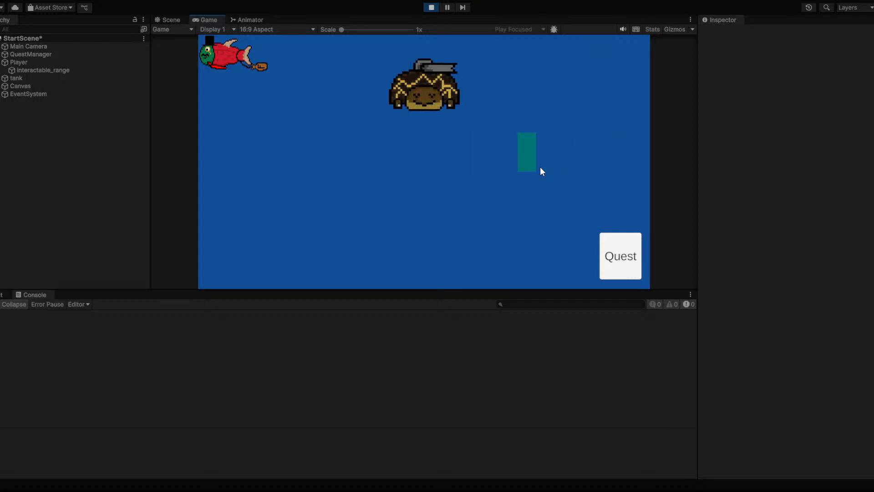
{"action": "key", "text": "a"}
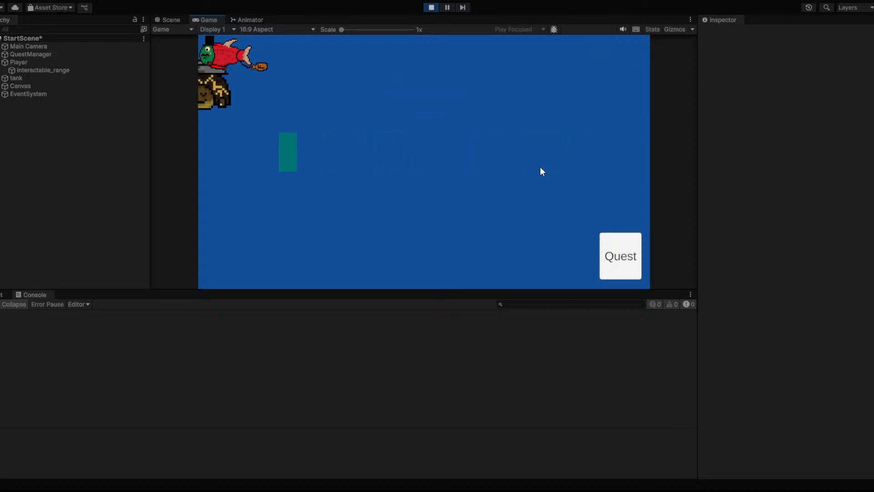
{"action": "key", "text": "w"}
{"action": "key", "text": "a"}
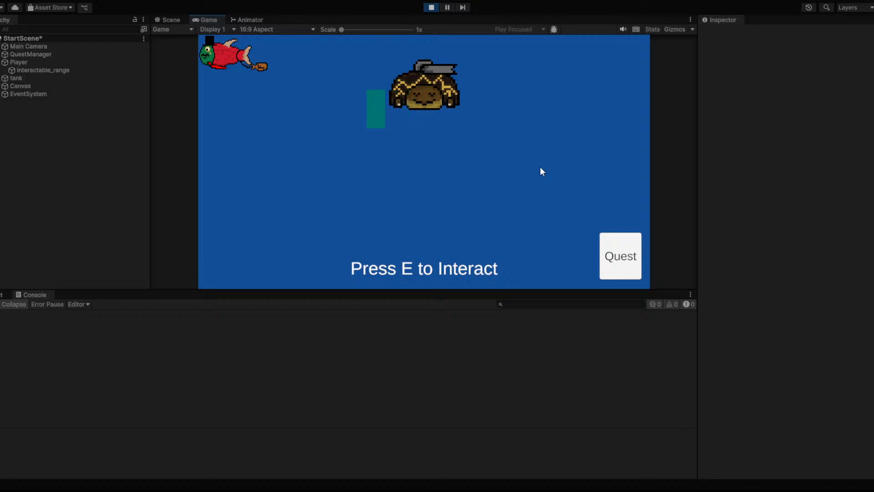
Move the player across the game view's upper and lower edges to test the vertical camera shift, and stop the game
{"action": "key", "text": "w"}
{"action": "key", "text": "s"}
{"action": "key", "text": "a"}
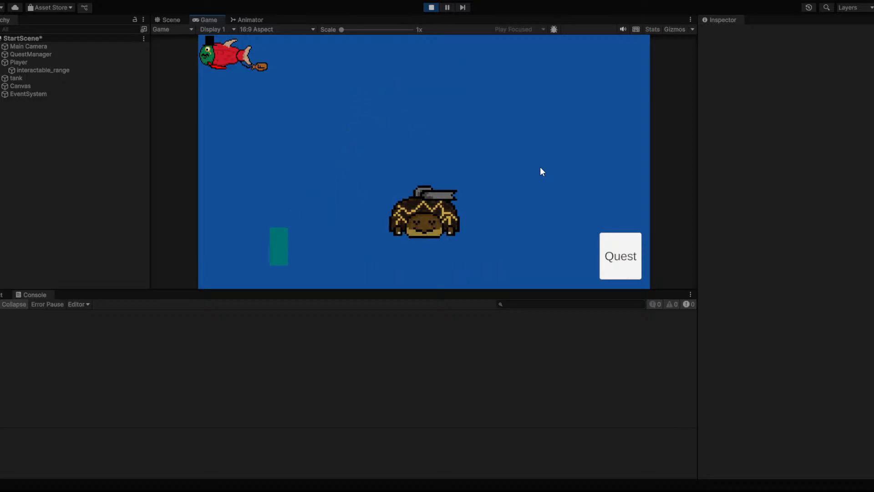
{"action": "key", "text": "d"}
{"action": "key", "text": "s"}
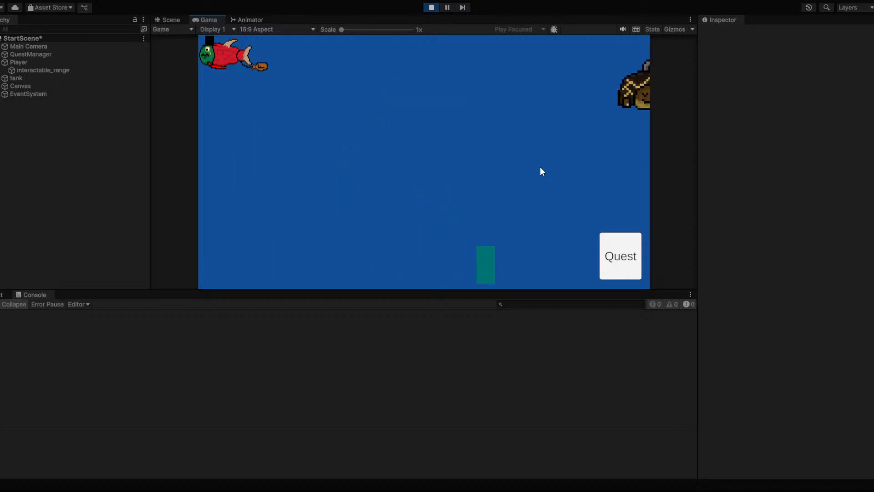
{"action": "key", "text": "d"}
{"action": "key", "text": "w"}
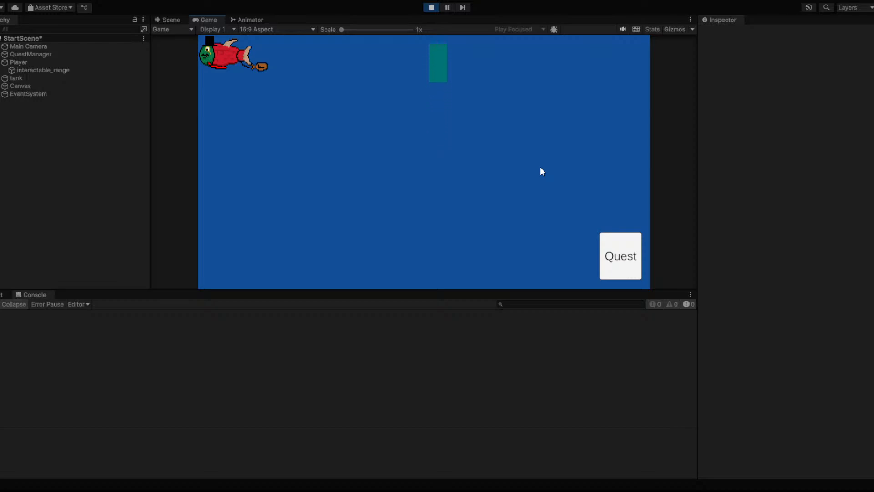
{"action": "key", "text": "s"}
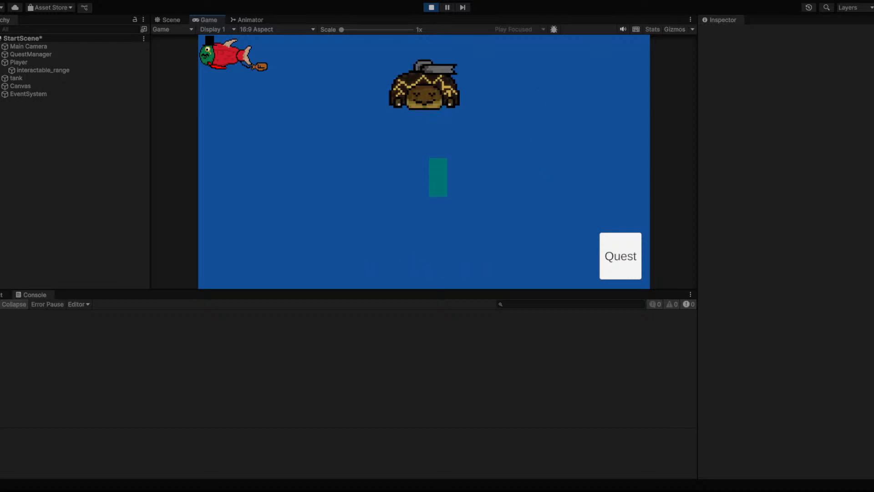
{"action": "left_click", "coordinate": [430, 7]}
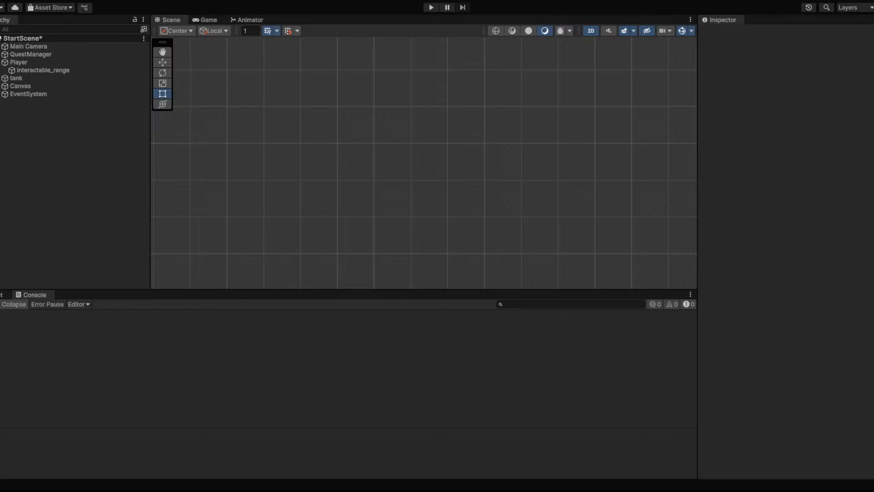
Switch to the ChatGPT conversation in the browser and send the follow-up "can you make it even better"
{"action": "key", "text": "alt+Tab"}
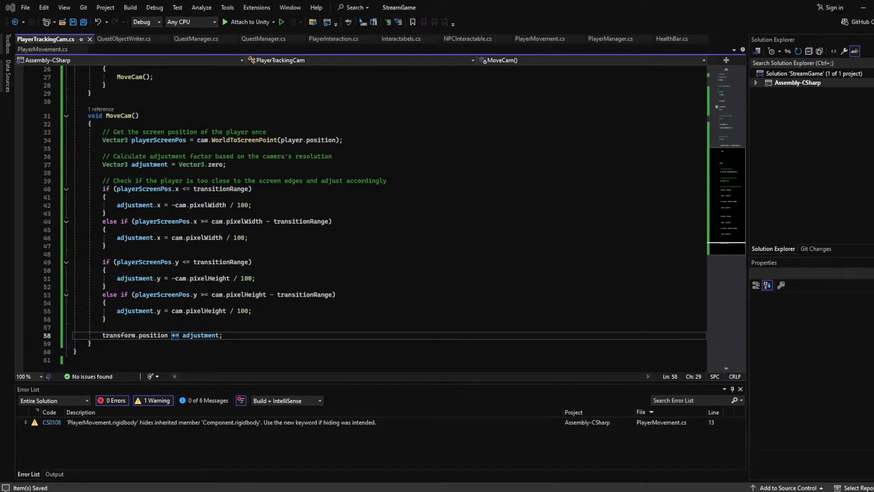
{"action": "key", "text": "alt+Tab"}
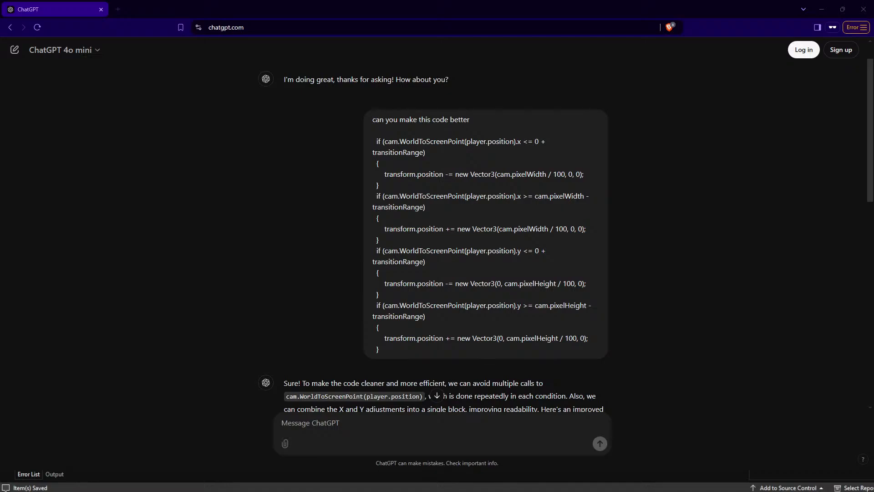
{"action": "left_click", "coordinate": [364, 427]}
{"action": "type", "text": "can you make it even better"}
{"action": "key", "text": "Return"}
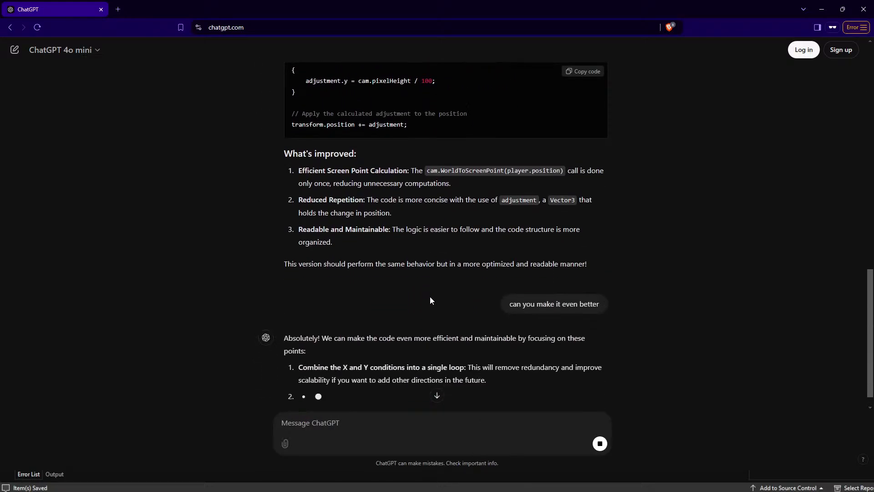
Compare ChatGPT's refined code and its stated changes with the previous version in the conversation
{"action": "scroll", "coordinate": [430, 296], "scroll_direction": "up", "scroll_amount": 1}
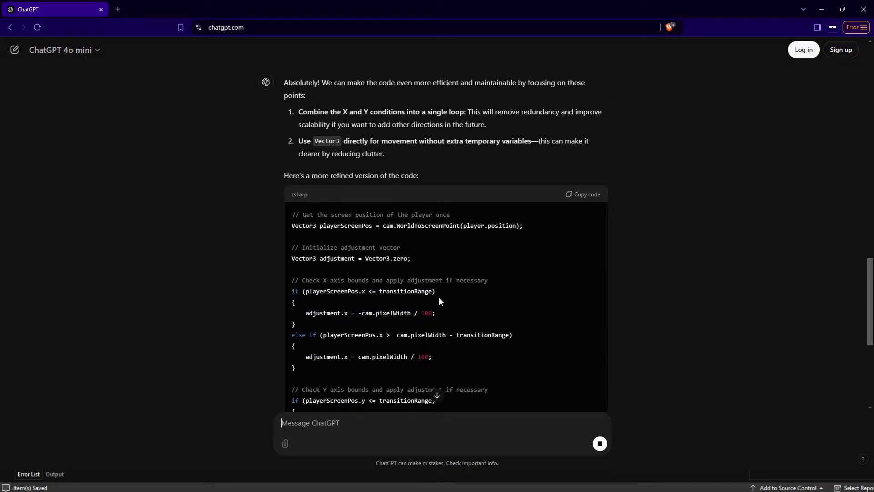
{"action": "scroll", "coordinate": [439, 296], "scroll_direction": "down", "scroll_amount": 4}
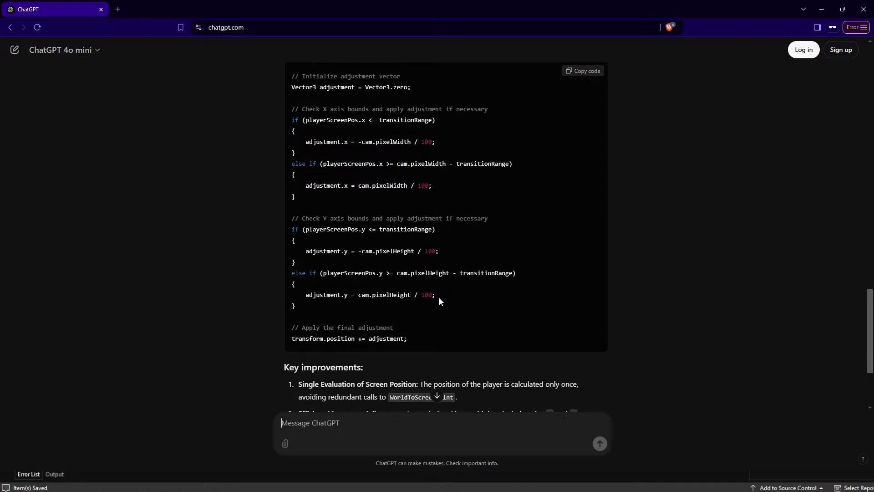
{"action": "scroll", "coordinate": [439, 302], "scroll_direction": "up", "scroll_amount": 10}
{"action": "scroll", "coordinate": [433, 293], "scroll_direction": "up", "scroll_amount": 1}
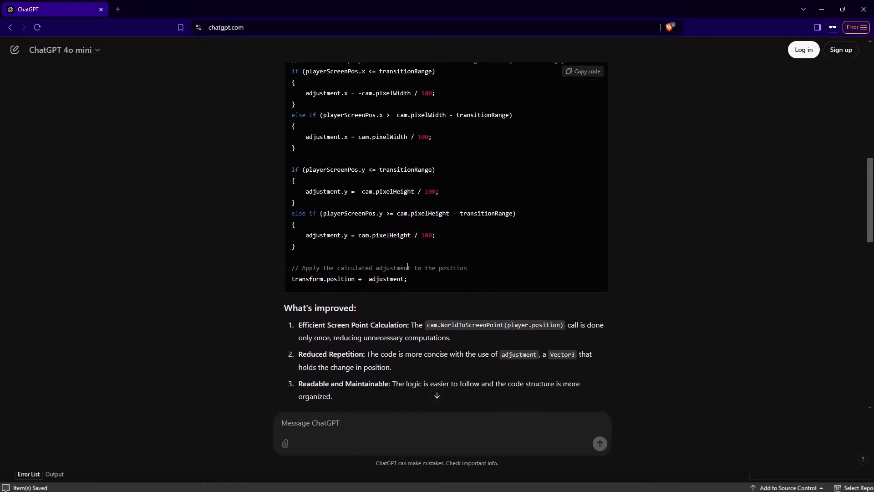
{"action": "scroll", "coordinate": [419, 280], "scroll_direction": "down", "scroll_amount": 8}
{"action": "scroll", "coordinate": [408, 269], "scroll_direction": "down", "scroll_amount": 1}
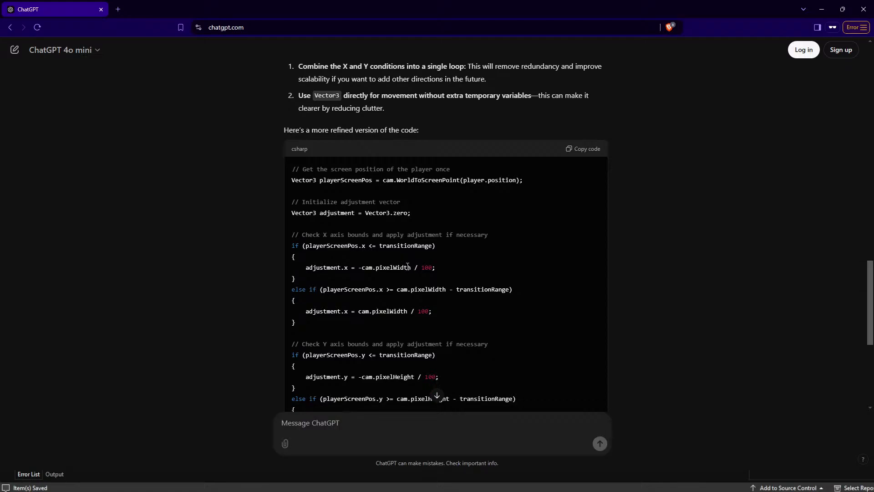
{"action": "scroll", "coordinate": [407, 268], "scroll_direction": "up", "scroll_amount": 11}
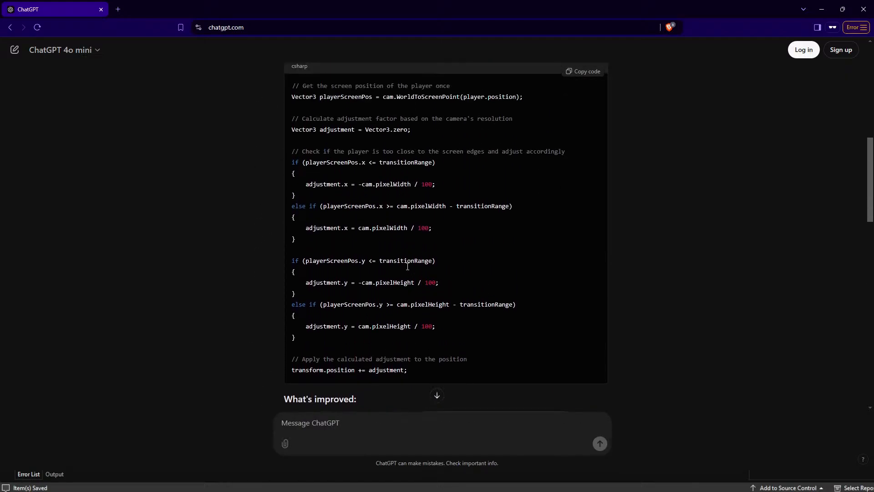
{"action": "scroll", "coordinate": [407, 269], "scroll_direction": "down", "scroll_amount": 10}
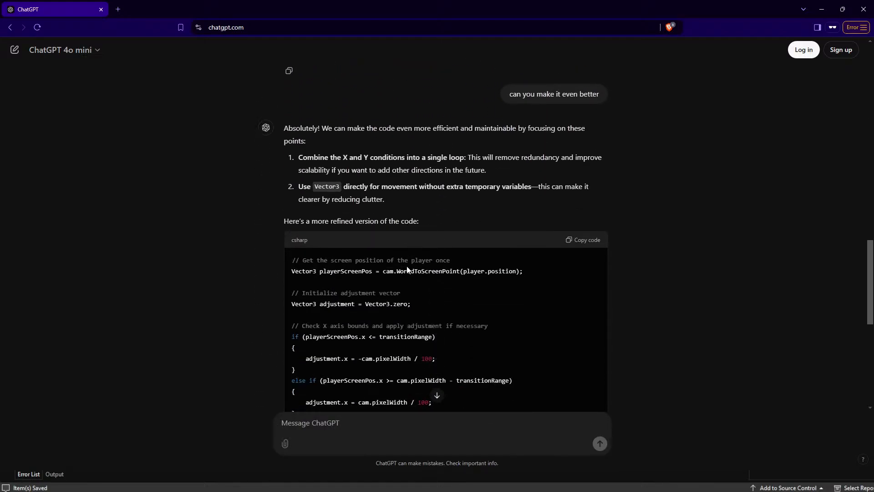
{"action": "left_click_drag", "start_coordinate": [330, 157], "coordinate": [492, 155]}
{"action": "left_click", "coordinate": [340, 142]}
{"action": "scroll", "coordinate": [501, 178], "scroll_direction": "down", "scroll_amount": 2}
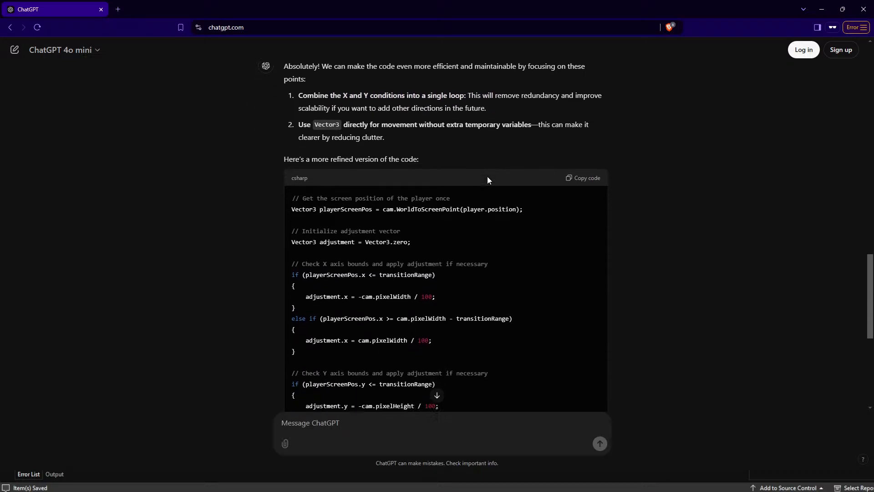
{"action": "scroll", "coordinate": [488, 177], "scroll_direction": "up", "scroll_amount": 1}
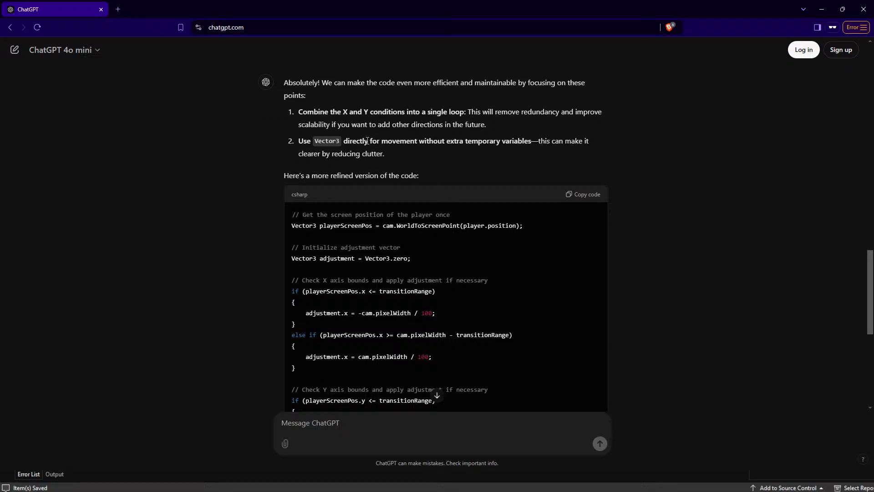
{"action": "scroll", "coordinate": [437, 138], "scroll_direction": "down", "scroll_amount": 1}
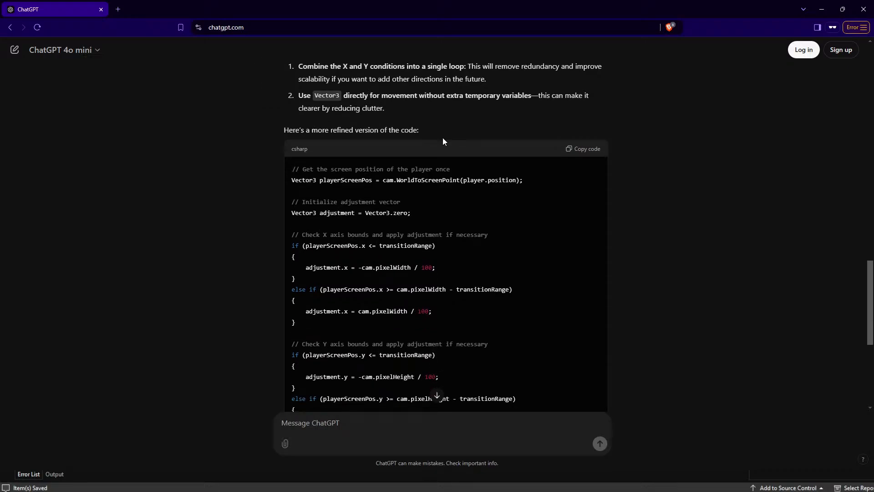
{"action": "scroll", "coordinate": [432, 143], "scroll_direction": "down", "scroll_amount": 1}
{"action": "scroll", "coordinate": [345, 97], "scroll_direction": "down", "scroll_amount": 1}
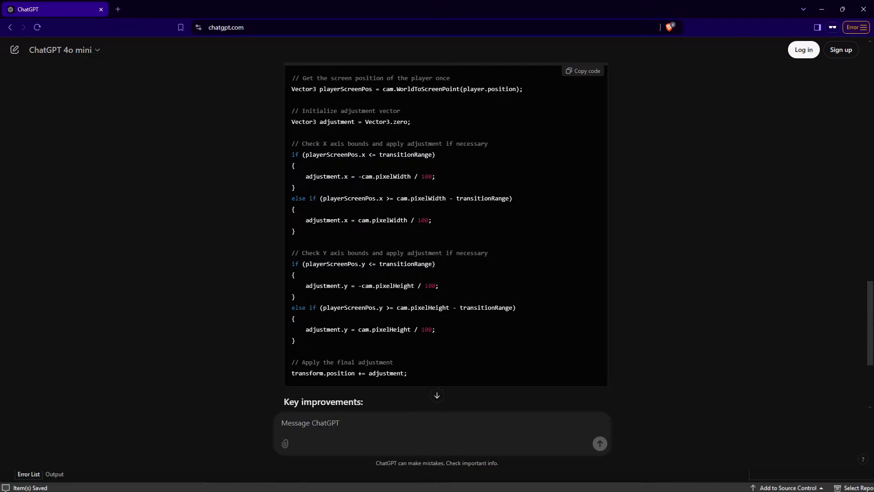
Send ChatGPT the prompt "can you make this code better" with the copied code pasted below it
{"action": "key", "text": "alt+Tab"}
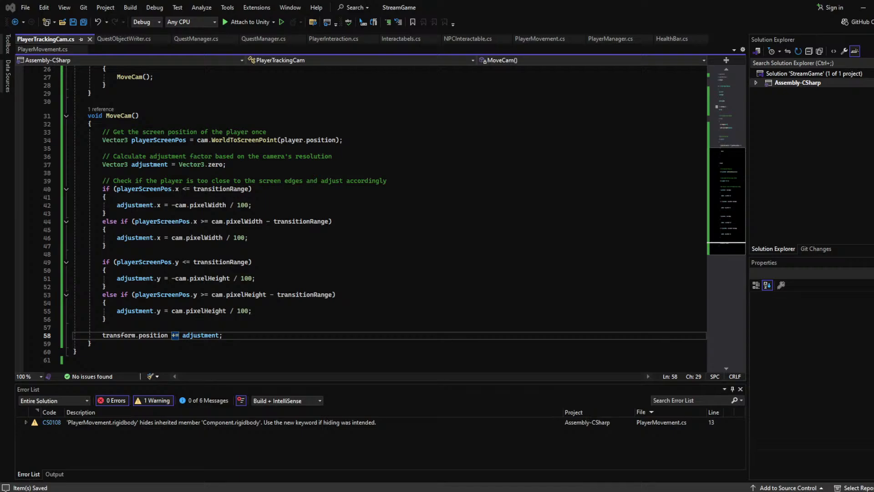
{"action": "key", "text": "alt+Tab"}
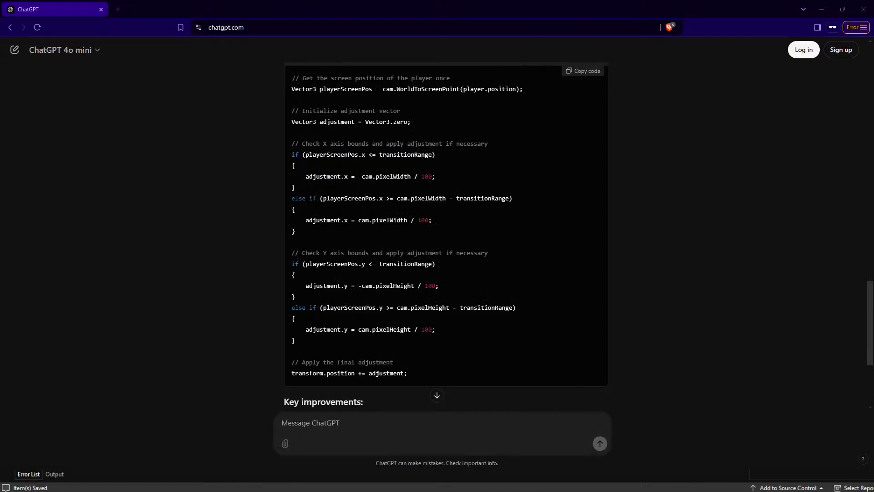
{"action": "scroll", "coordinate": [446, 232], "scroll_direction": "down", "scroll_amount": 4}
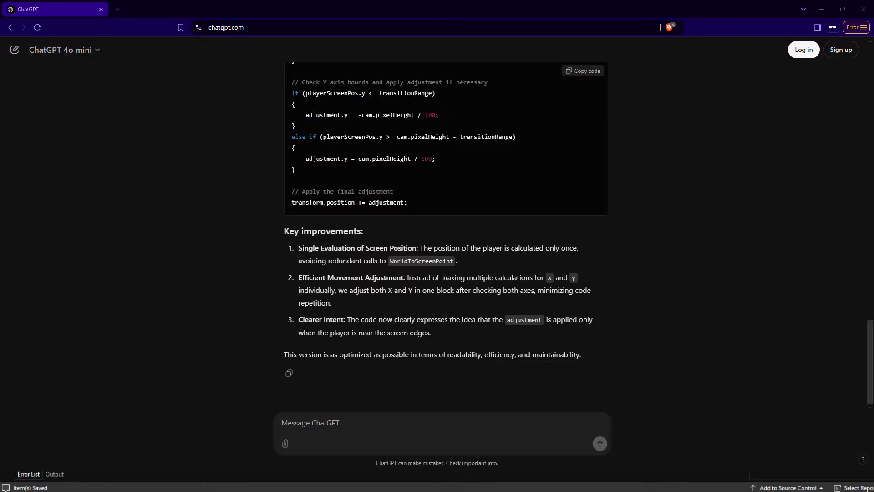
{"action": "left_click", "coordinate": [408, 437]}
{"action": "type", "text": "can you"}
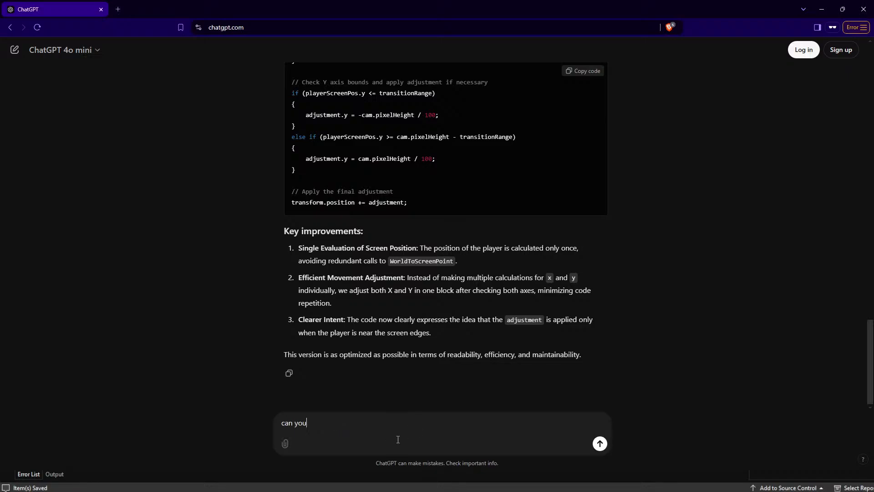
{"action": "type", "text": " make this code better"}
{"action": "key", "text": "shift+Return"}
{"action": "key", "text": "ctrl+v"}
{"action": "key", "text": "Return"}
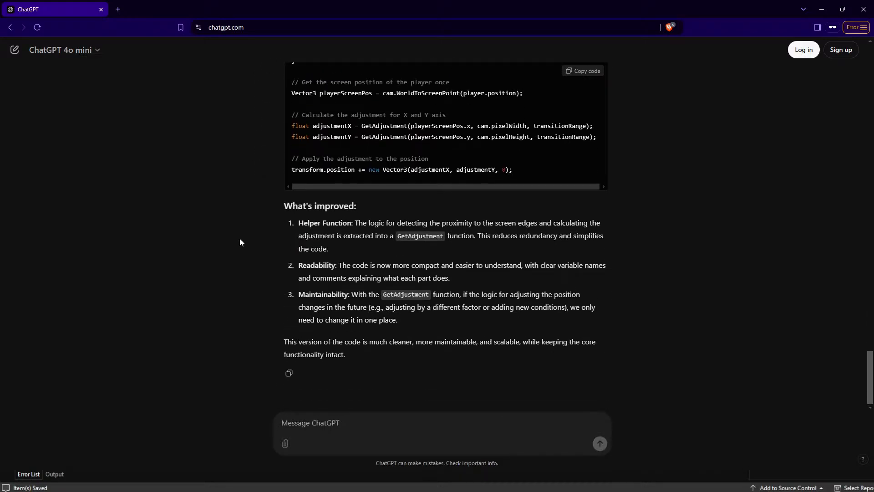
Copy the GetAdjustment helper method from ChatGPT's improved version and switch to the PlayerTrackingCam script in Visual Studio
{"action": "scroll", "coordinate": [240, 241], "scroll_direction": "up", "scroll_amount": 2}
{"action": "scroll", "coordinate": [240, 239], "scroll_direction": "up", "scroll_amount": 1}
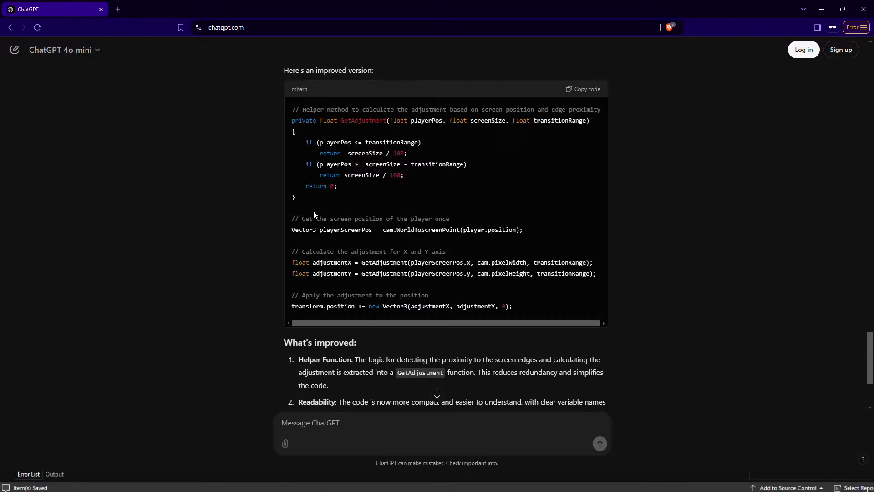
{"action": "left_click_drag", "start_coordinate": [314, 201], "coordinate": [289, 123]}
{"action": "key", "text": "ctrl+c"}
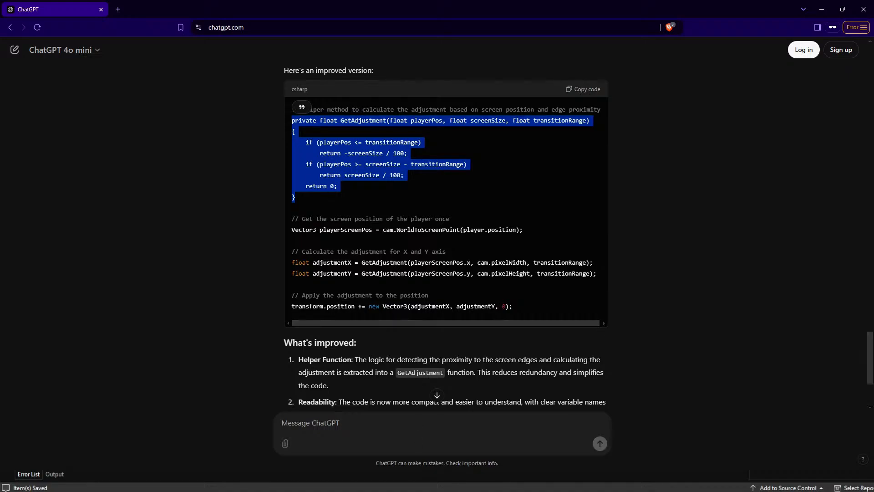
{"action": "left_click", "coordinate": [492, 481]}
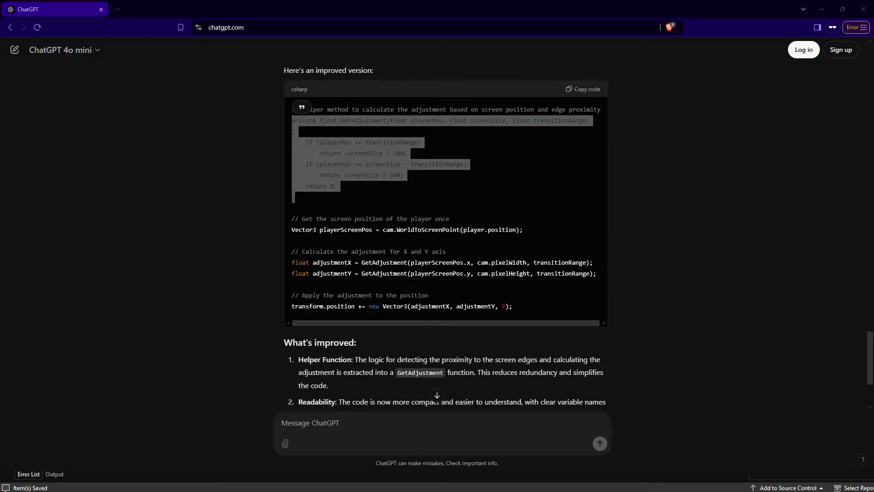
{"action": "key", "text": "alt+Tab"}
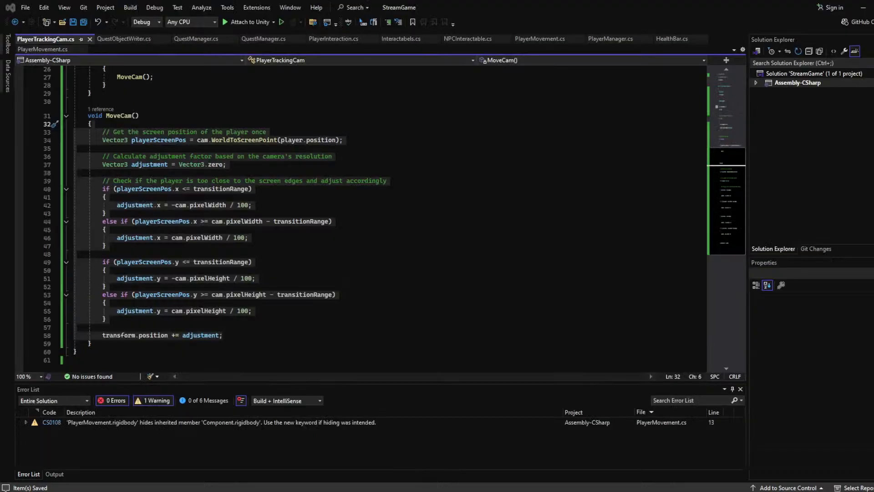
Paste the copied GetAdjustment method into the PlayerTrackingCam class, between FixedUpdate and MoveCam
{"action": "left_click", "coordinate": [121, 213]}
{"action": "scroll", "coordinate": [121, 204], "scroll_direction": "up", "scroll_amount": 4}
{"action": "scroll", "coordinate": [120, 204], "scroll_direction": "down", "scroll_amount": 5}
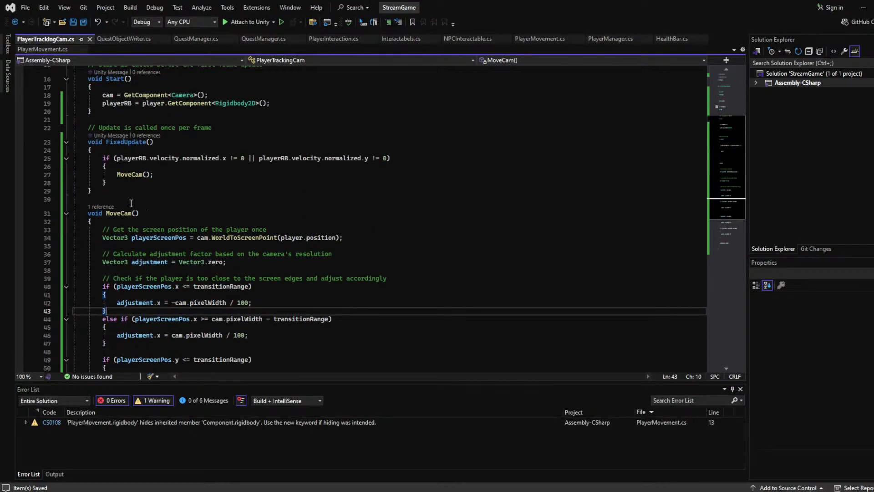
{"action": "scroll", "coordinate": [121, 203], "scroll_direction": "up", "scroll_amount": 3}
{"action": "left_click", "coordinate": [116, 143]}
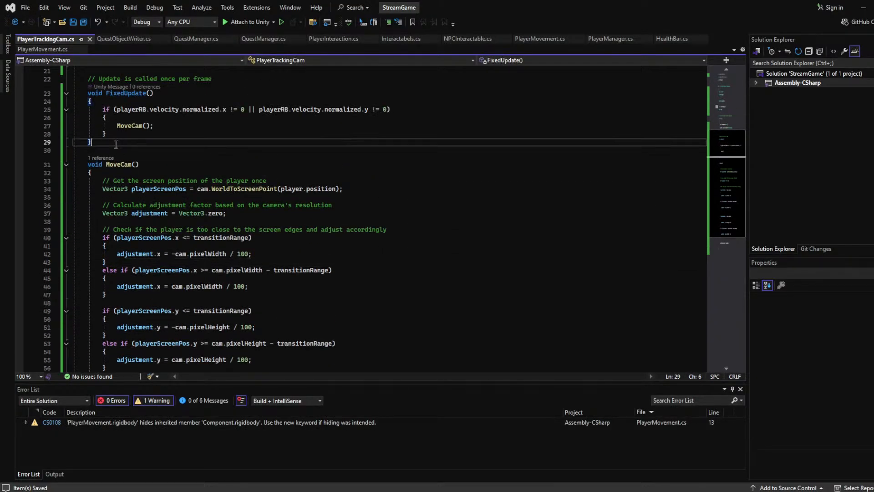
{"action": "key", "text": "Return"}
{"action": "key", "text": "ctrl+v"}
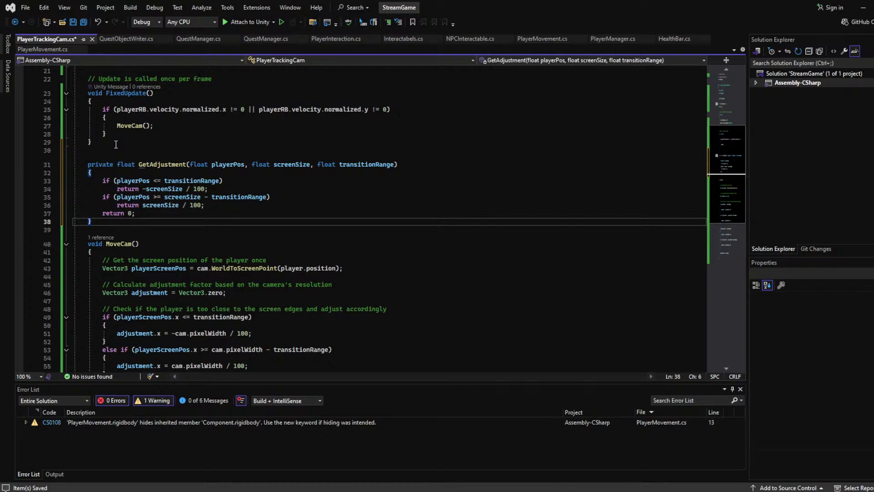
Replace the MoveCam() call in FixedUpdate with ChatGPT's code that computes playerScreenPos, adjustmentX and adjustmentY and adds them to transform.position
{"action": "scroll", "coordinate": [273, 273], "scroll_direction": "down", "scroll_amount": 6}
{"action": "scroll", "coordinate": [297, 258], "scroll_direction": "up", "scroll_amount": 6}
{"action": "left_click", "coordinate": [167, 213]}
{"action": "scroll", "coordinate": [144, 158], "scroll_direction": "up", "scroll_amount": 1}
{"action": "left_click", "coordinate": [155, 150]}
{"action": "left_click_drag", "start_coordinate": [155, 149], "coordinate": [117, 150]}
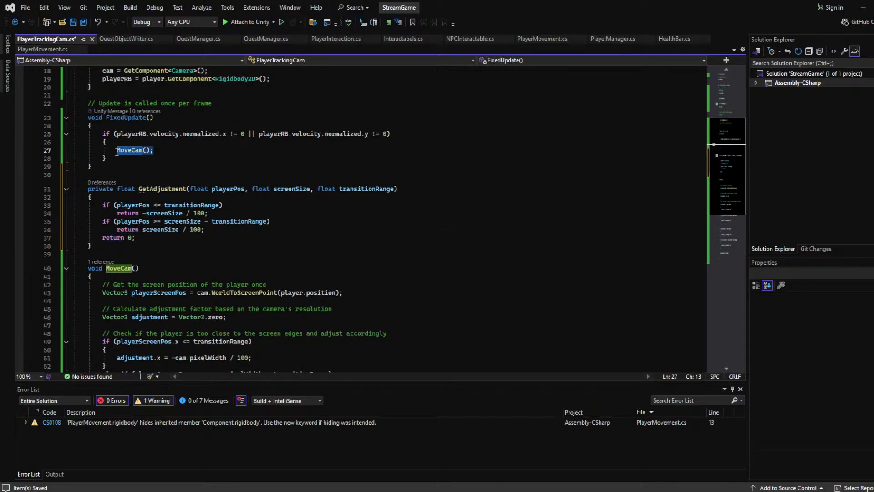
{"action": "type", "text": "// Get the screen position of the player once Vector3 playerScreenPos = cam.WorldToScreenPoint(player.position);  // Calculate the adjustment for X and Y axis float adjustmentX = GetAdjustment(playerScreenPos.x, cam.pixelWidth, transitionRange); float adjustmentY = GetAdjustment(playerScreenPos.y, cam.pixelHeight, transitionRange);  // Apply the adjustment to the position transform.position += new Vector3(adjustmentX, adjustmentY, 0);"}
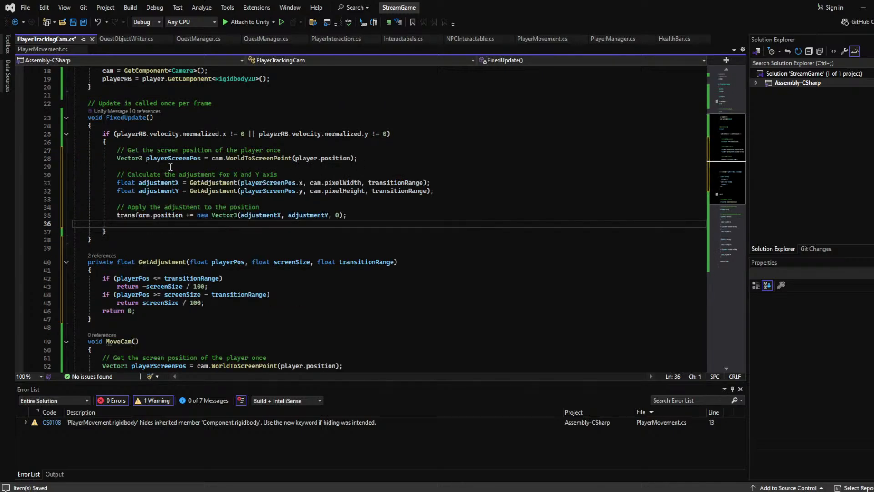
{"action": "key", "text": "BackSpace"}
Delete the unused MoveCam method below GetAdjustment and save the script
{"action": "scroll", "coordinate": [119, 298], "scroll_direction": "down", "scroll_amount": 10}
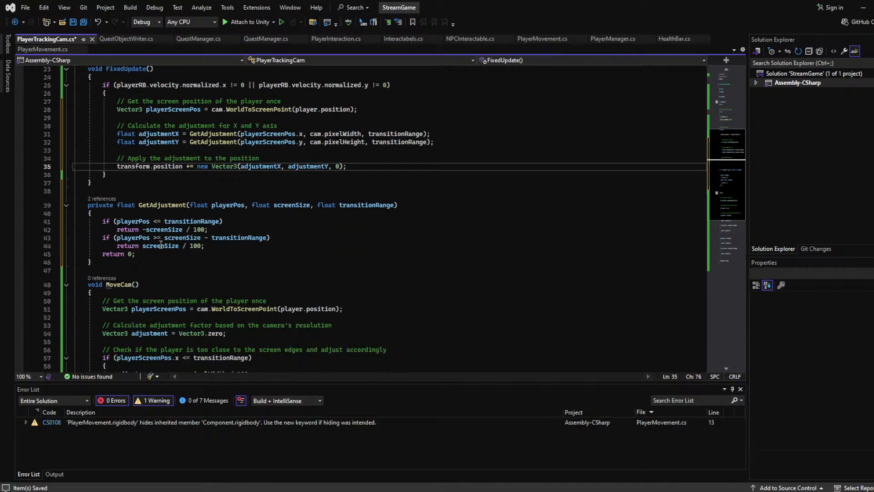
{"action": "left_click_drag", "start_coordinate": [119, 298], "coordinate": [60, 155]}
{"action": "key", "text": "BackSpace"}
{"action": "key", "text": "BackSpace"}
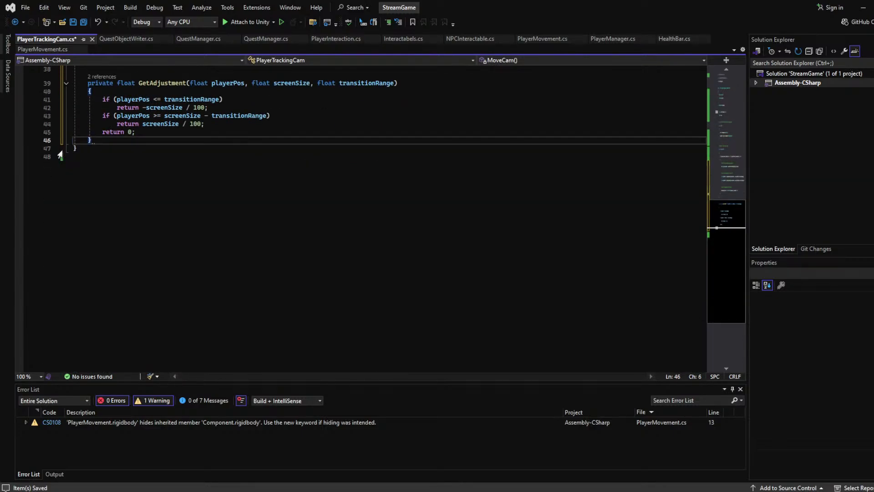
{"action": "scroll", "coordinate": [88, 185], "scroll_direction": "up", "scroll_amount": 6}
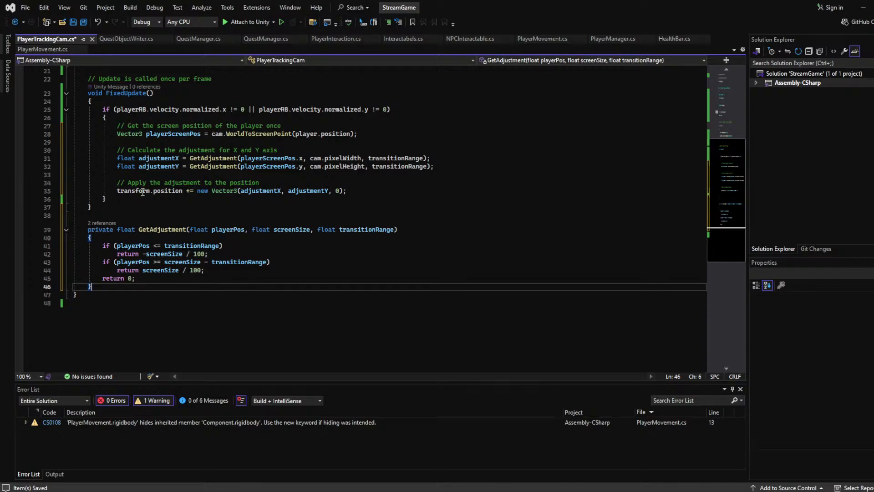
{"action": "key", "text": "ctrl+s"}
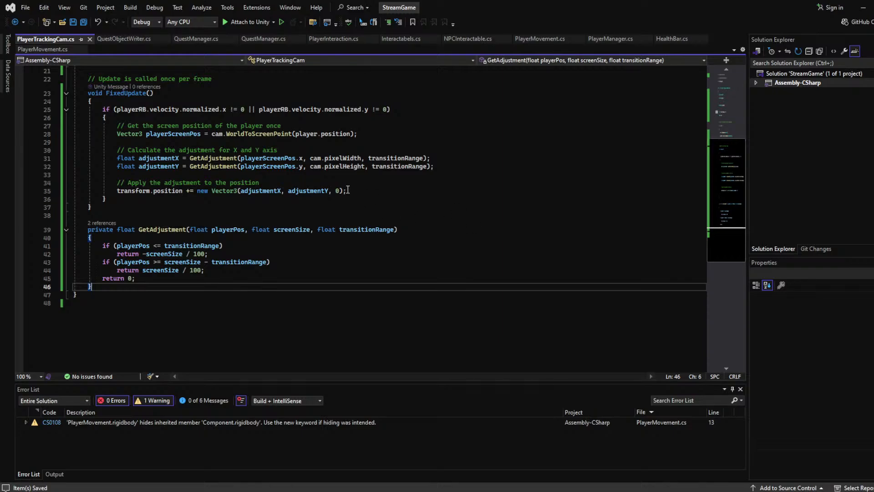
Try replacing the transitionRange argument with 0 in both GetAdjustment calls, and undo the replacements
{"action": "scroll", "coordinate": [347, 190], "scroll_direction": "up", "scroll_amount": 1}
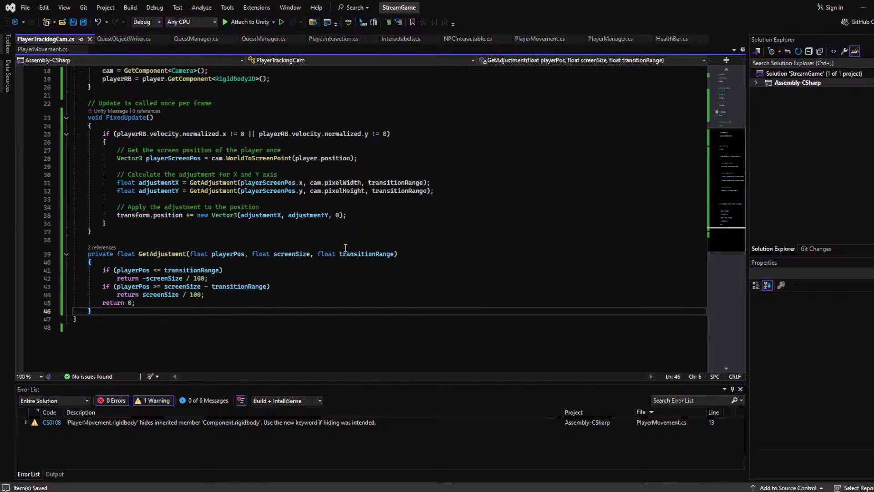
{"action": "double_click", "coordinate": [394, 183]}
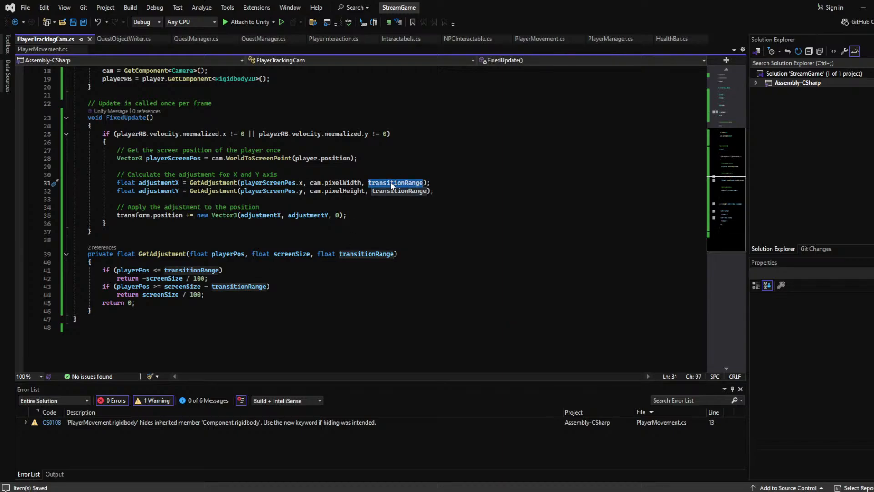
{"action": "type", "text": "0"}
{"action": "left_click", "coordinate": [390, 191]}
{"action": "double_click", "coordinate": [390, 191]}
{"action": "type", "text": "0"}
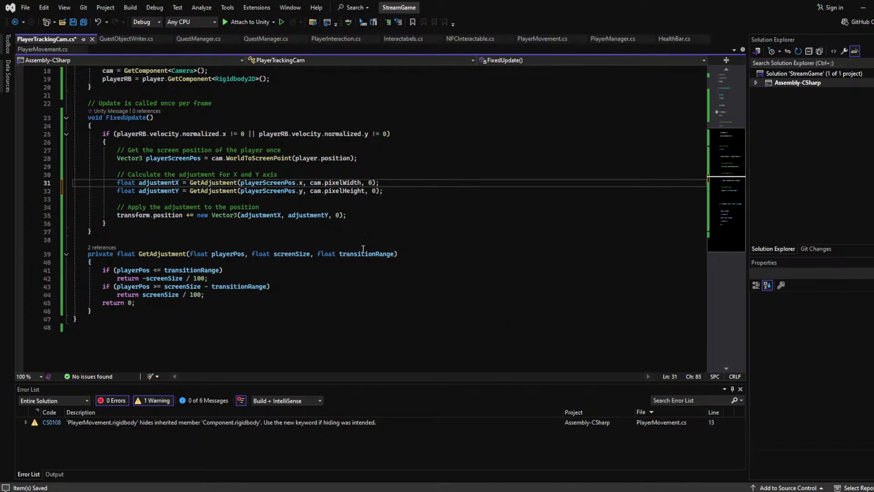
{"action": "left_click_drag", "start_coordinate": [364, 207], "coordinate": [420, 196]}
{"action": "left_click", "coordinate": [395, 176]}
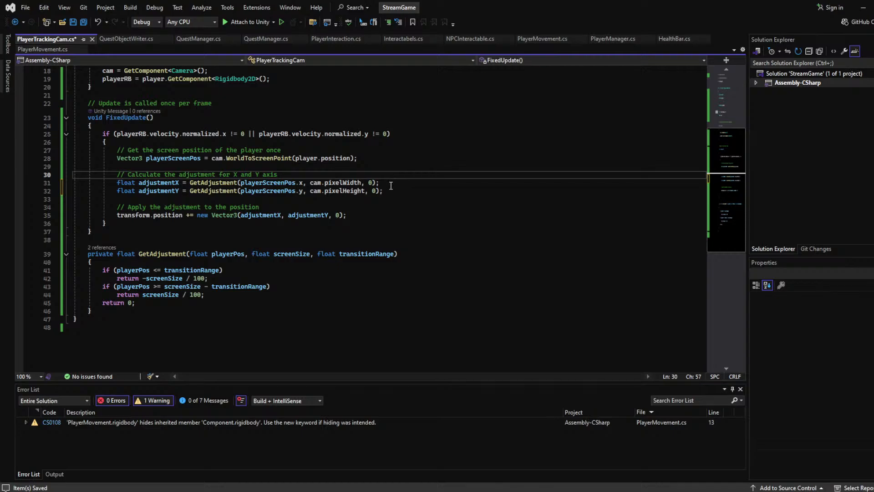
{"action": "key", "text": "ctrl+z"}
{"action": "key", "text": "ctrl+z"}
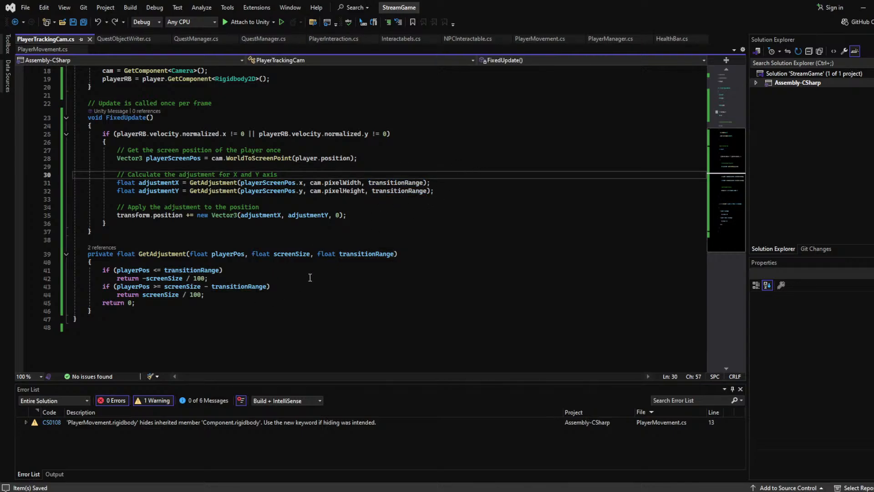
Remove the float transitionRange parameter from the GetAdjustment method's signature
{"action": "left_click", "coordinate": [380, 182]}
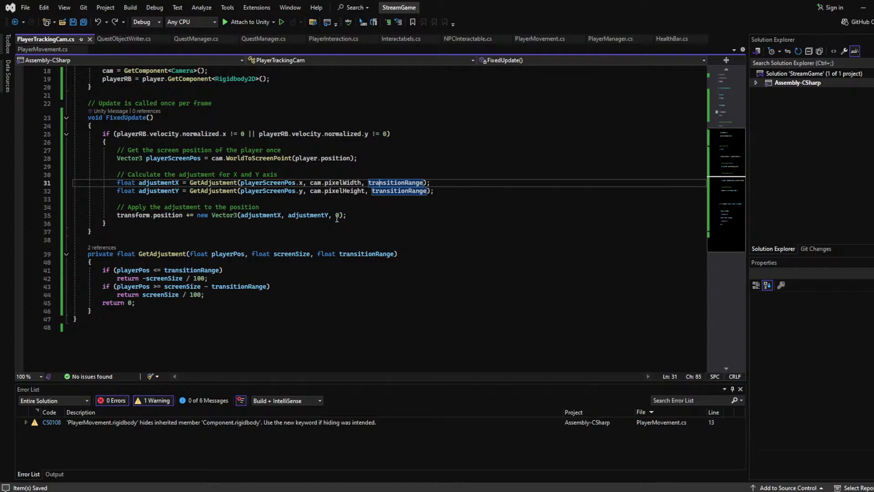
{"action": "scroll", "coordinate": [334, 218], "scroll_direction": "up", "scroll_amount": 5}
{"action": "scroll", "coordinate": [334, 218], "scroll_direction": "down", "scroll_amount": 3}
{"action": "double_click", "coordinate": [354, 302]}
{"action": "key", "text": "BackSpace"}
{"action": "key", "text": "BackSpace"}
{"action": "key", "text": "BackSpace"}
{"action": "key", "text": "BackSpace"}
{"action": "key", "text": "BackSpace"}
{"action": "key", "text": "BackSpace"}
{"action": "key", "text": "BackSpace"}
{"action": "key", "text": "BackSpace"}
{"action": "key", "text": "BackSpace"}
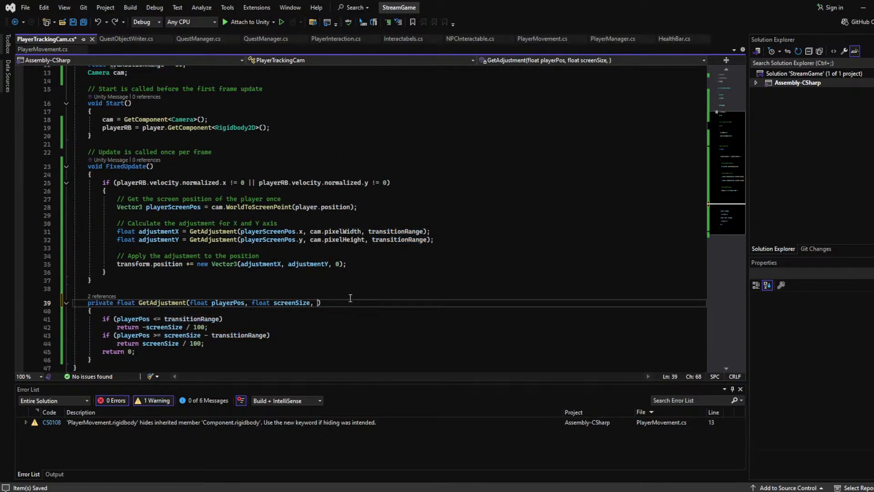
Remove the transitionRange argument from the adjustmentX and adjustmentY calls to GetAdjustment in FixedUpdate
{"action": "double_click", "coordinate": [411, 231]}
{"action": "key", "text": "BackSpace"}
{"action": "key", "text": "BackSpace"}
{"action": "key", "text": "BackSpace"}
{"action": "double_click", "coordinate": [397, 239]}
{"action": "key", "text": "BackSpace"}
{"action": "key", "text": "BackSpace"}
{"action": "key", "text": "BackSpace"}
{"action": "key", "text": "Up"}
{"action": "key", "text": "Up"}
{"action": "key", "text": "Up"}
Declare the transitionRange field as const float and save the script
{"action": "scroll", "coordinate": [201, 176], "scroll_direction": "up", "scroll_amount": 3}
{"action": "left_click", "coordinate": [90, 137]}
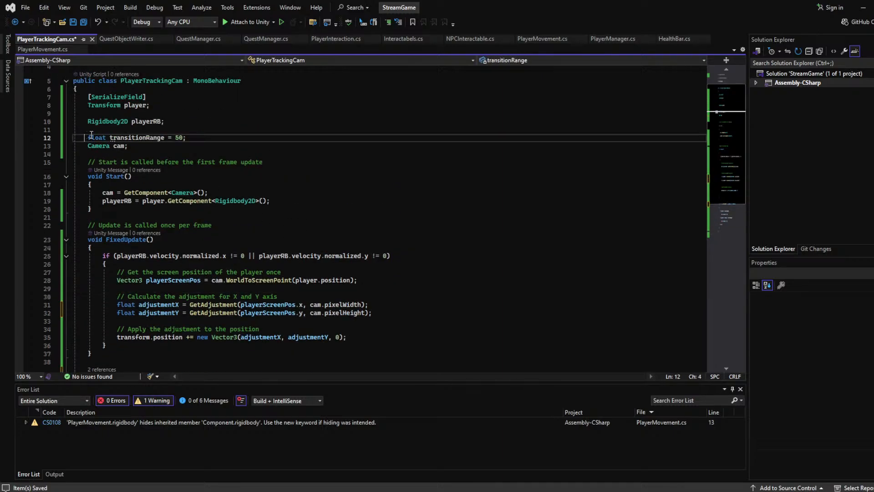
{"action": "type", "text": "const"}
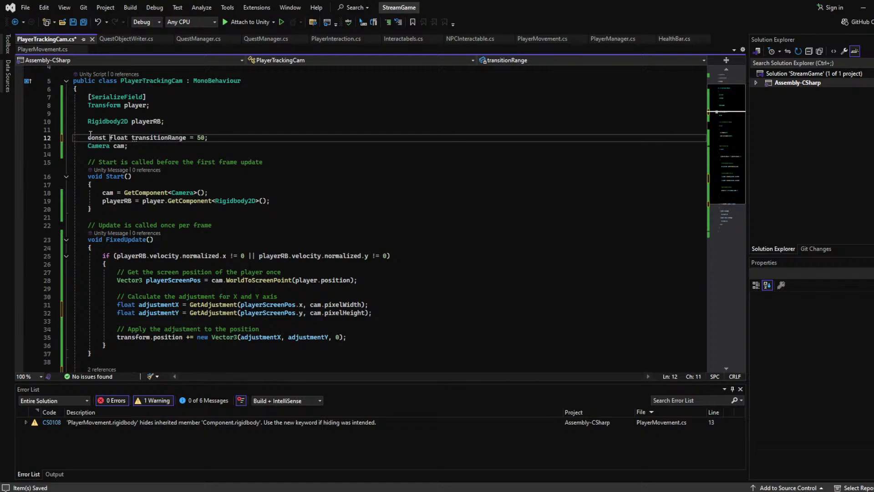
{"action": "left_click", "coordinate": [135, 105]}
{"action": "scroll", "coordinate": [282, 121], "scroll_direction": "down", "scroll_amount": 3}
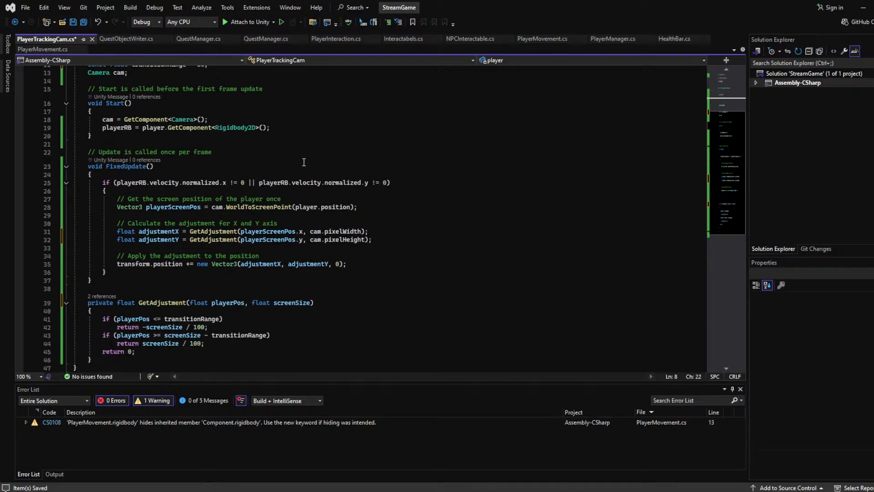
{"action": "scroll", "coordinate": [304, 162], "scroll_direction": "down", "scroll_amount": 2}
{"action": "scroll", "coordinate": [304, 162], "scroll_direction": "up", "scroll_amount": 2}
{"action": "left_click", "coordinate": [83, 22]}
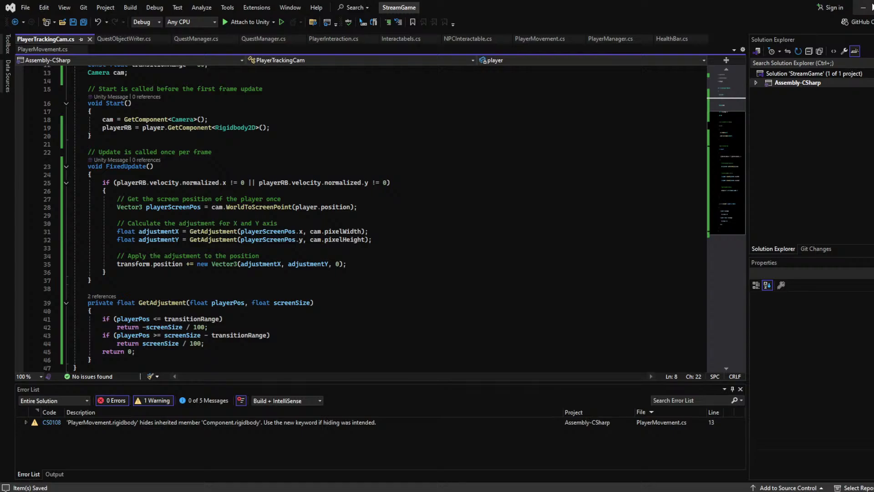
Switch to Unity and start the game with the refactored camera script
{"action": "left_click", "coordinate": [863, 8]}
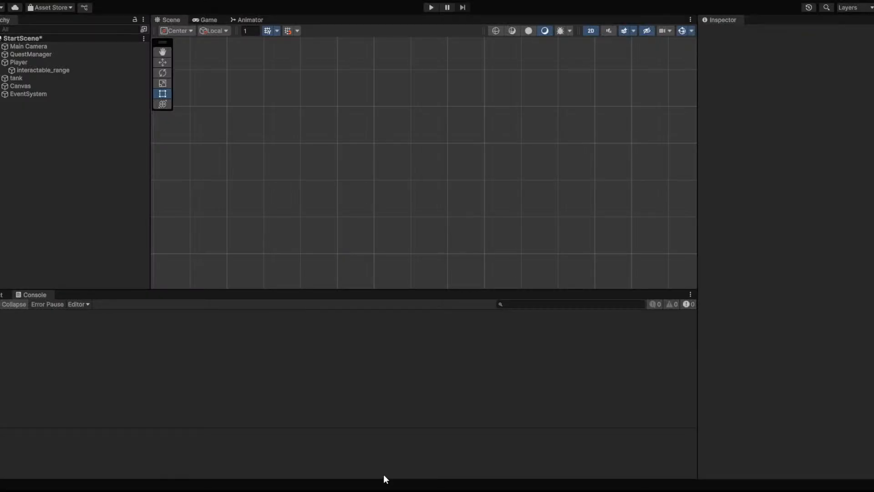
{"action": "left_click", "coordinate": [429, 8]}
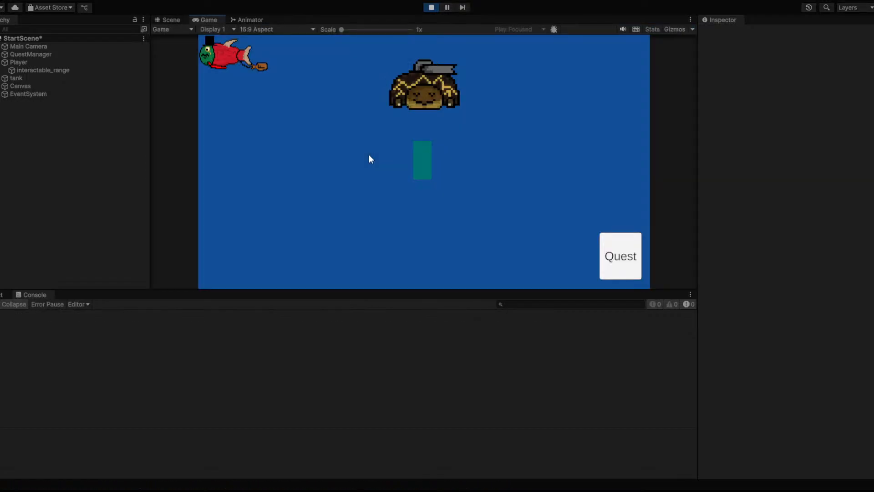
Playtest the player's movement in all directions, crossing the screen edges to check the camera transitions, and stop the game
{"action": "key", "text": "a"}
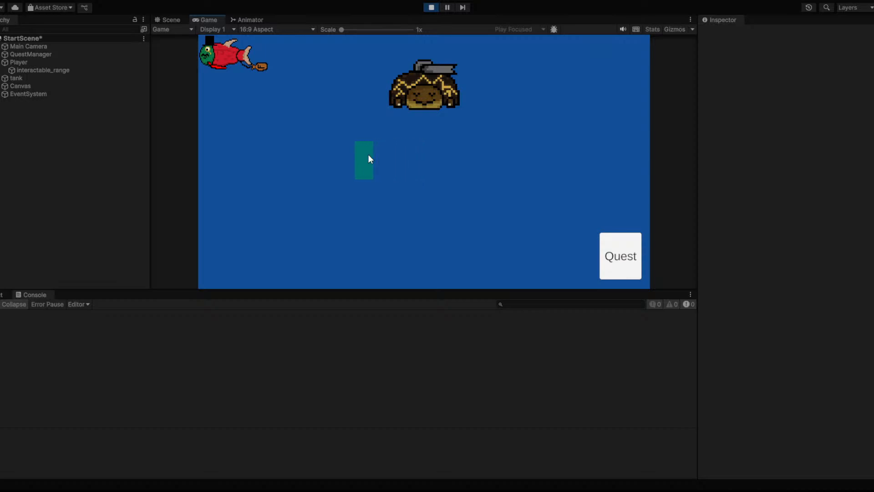
{"action": "key", "text": "d"}
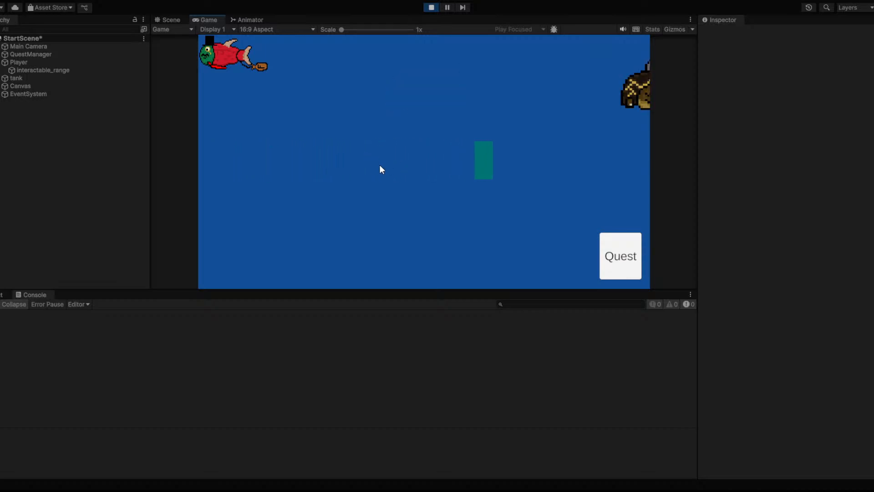
{"action": "key", "text": "s"}
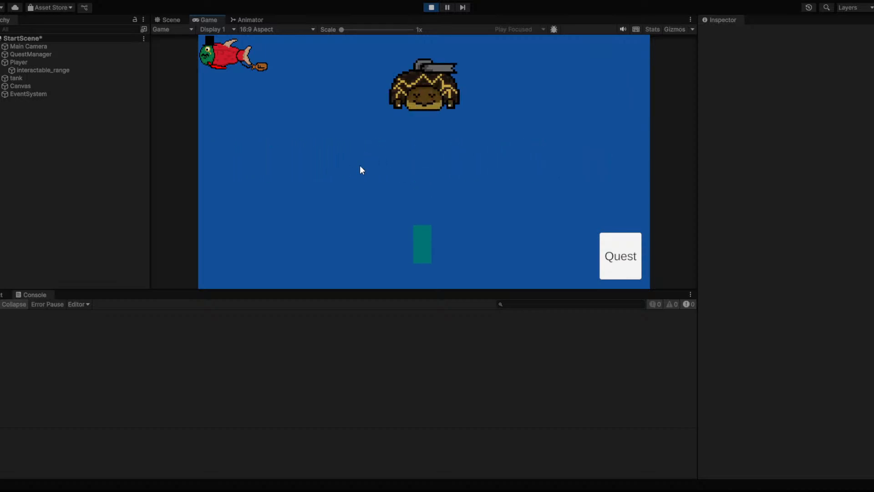
{"action": "key", "text": "w"}
{"action": "key", "text": "s"}
{"action": "key", "text": "a"}
{"action": "key", "text": "w"}
{"action": "key", "text": "s"}
{"action": "key", "text": "a"}
{"action": "key", "text": "s"}
{"action": "key", "text": "a"}
{"action": "key", "text": "d"}
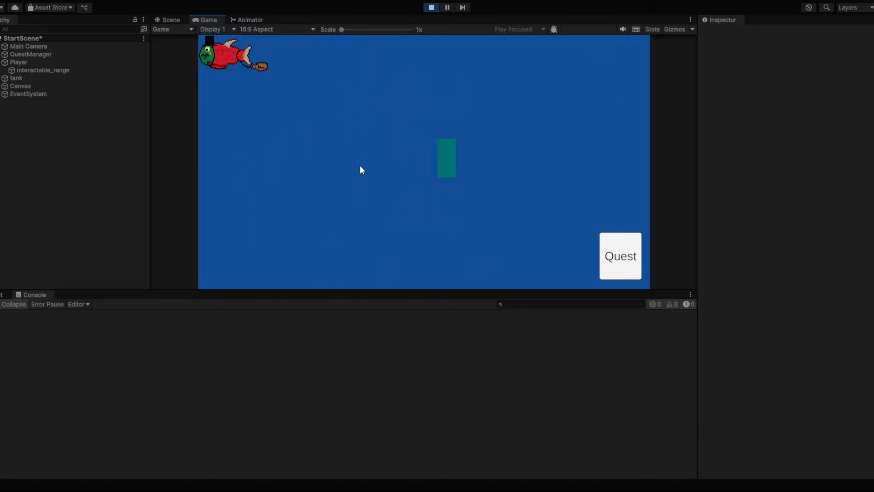
{"action": "key", "text": "w"}
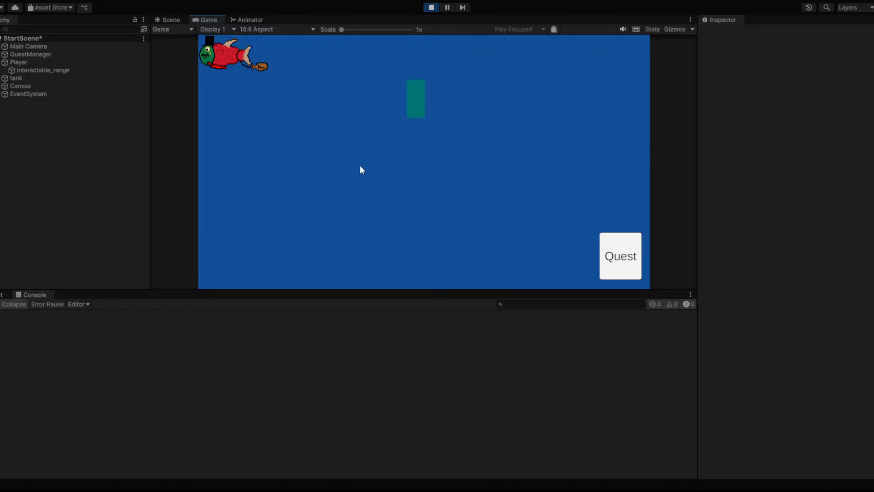
{"action": "key", "text": "s"}
{"action": "key", "text": "d"}
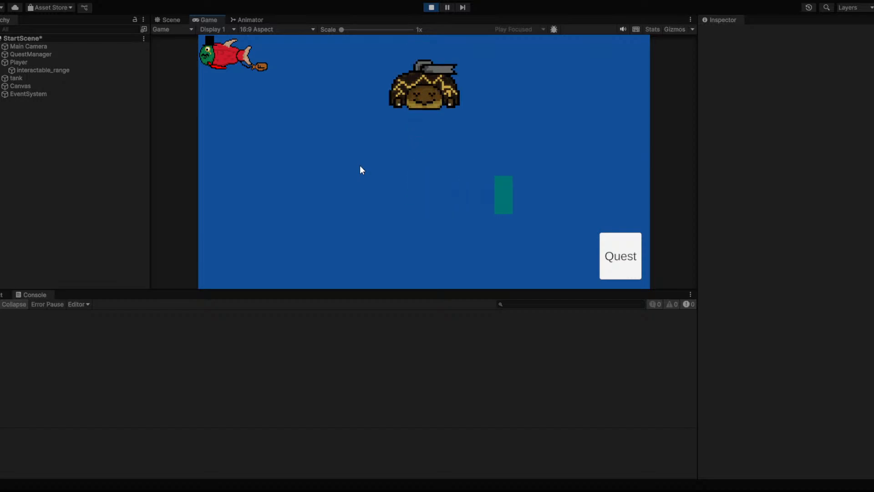
{"action": "key", "text": "s"}
{"action": "key", "text": "a"}
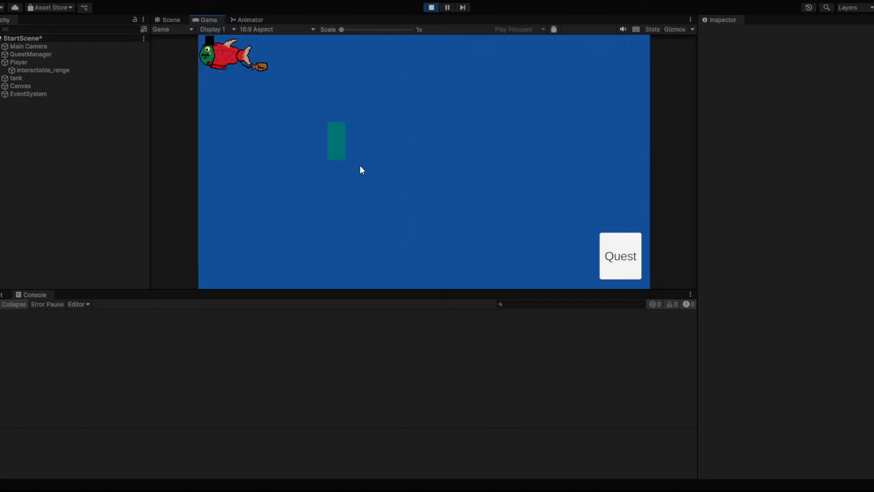
{"action": "key", "text": "a"}
{"action": "key", "text": "w"}
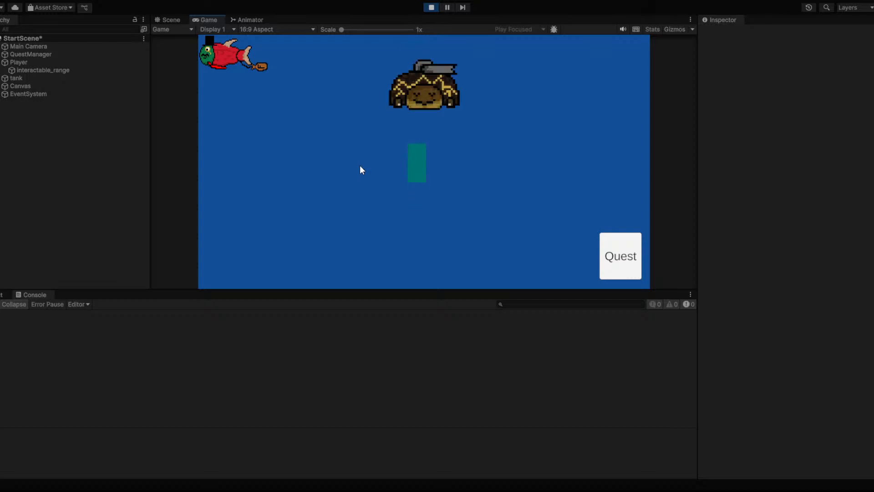
{"action": "left_click", "coordinate": [432, 7]}
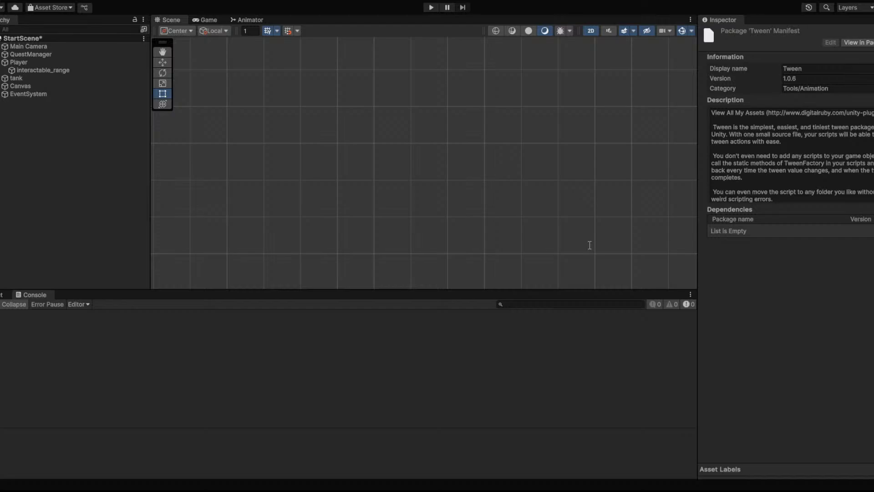
Open the Easing Functions Cheat Sheet from the browser's easing search results and look over the easing curves
{"action": "left_click", "coordinate": [441, 253]}
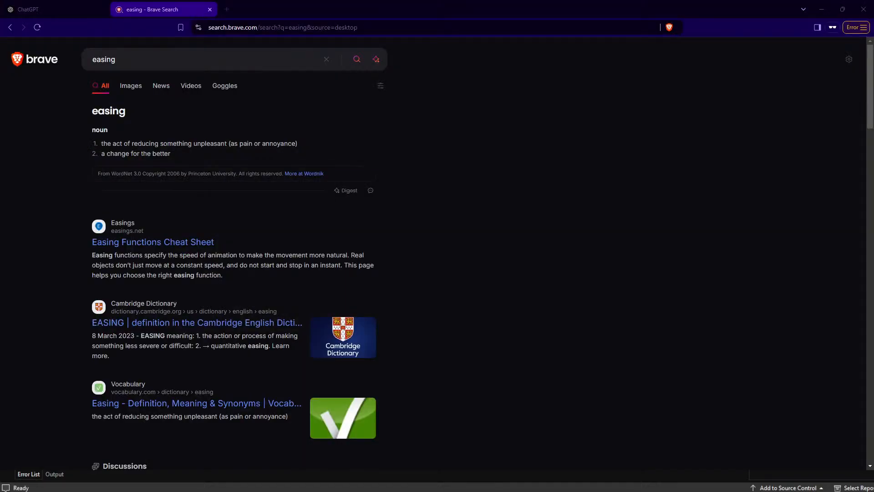
{"action": "left_click", "coordinate": [172, 243]}
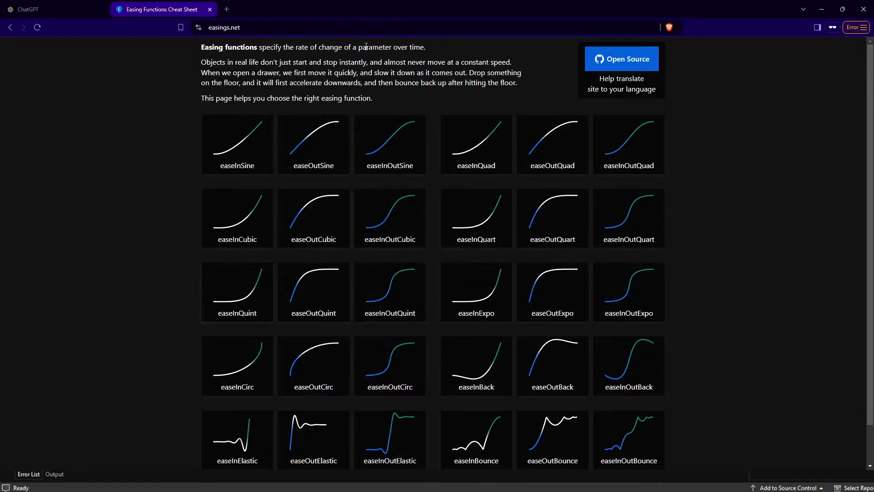
{"action": "scroll", "coordinate": [444, 87], "scroll_direction": "down", "scroll_amount": 1}
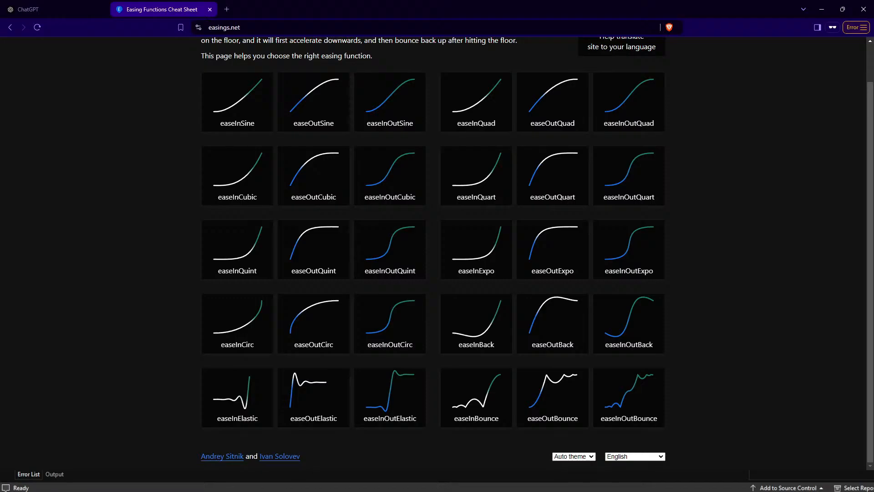
Switch to Visual Studio and review the FixedUpdate and GetAdjustment code in PlayerTrackingCam.cs
{"action": "key", "text": "alt+Tab"}
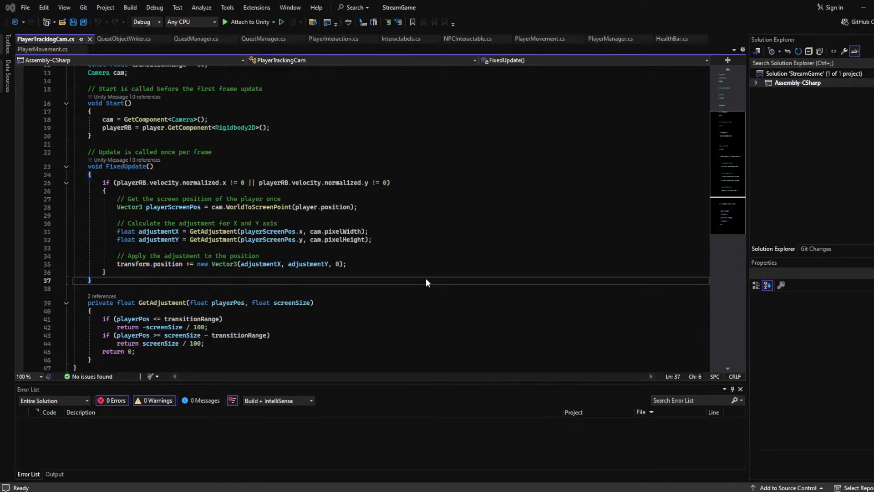
{"action": "left_click", "coordinate": [373, 248]}
{"action": "scroll", "coordinate": [372, 255], "scroll_direction": "up", "scroll_amount": 4}
{"action": "scroll", "coordinate": [370, 278], "scroll_direction": "down", "scroll_amount": 3}
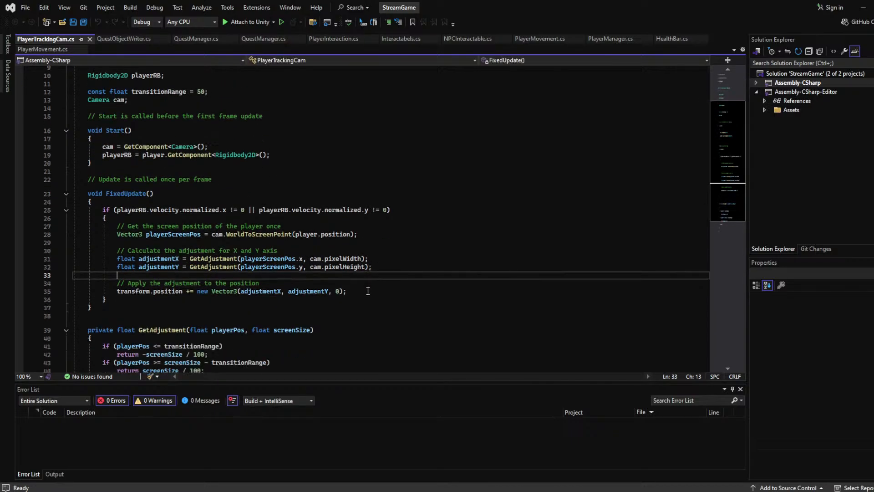
{"action": "scroll", "coordinate": [320, 289], "scroll_direction": "down", "scroll_amount": 2}
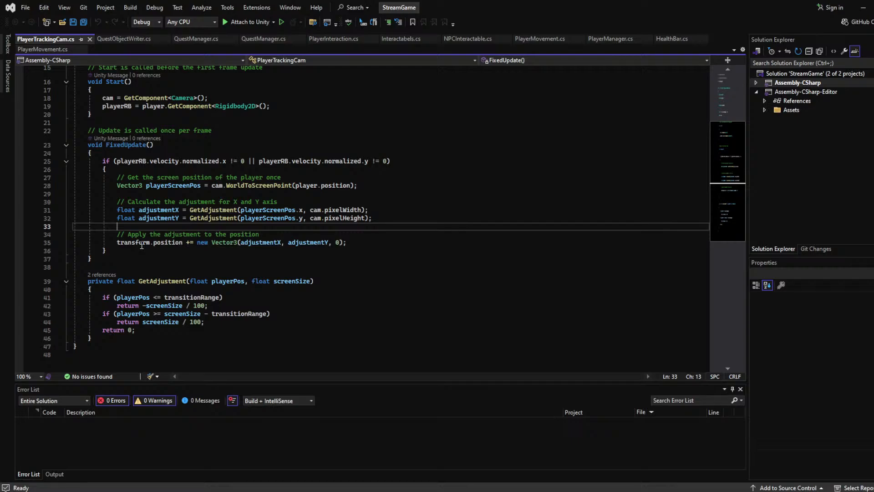
Try starting a LeanTween call on a new line below the "Apply the adjustment to the position" comment, and remove it
{"action": "left_click", "coordinate": [270, 233]}
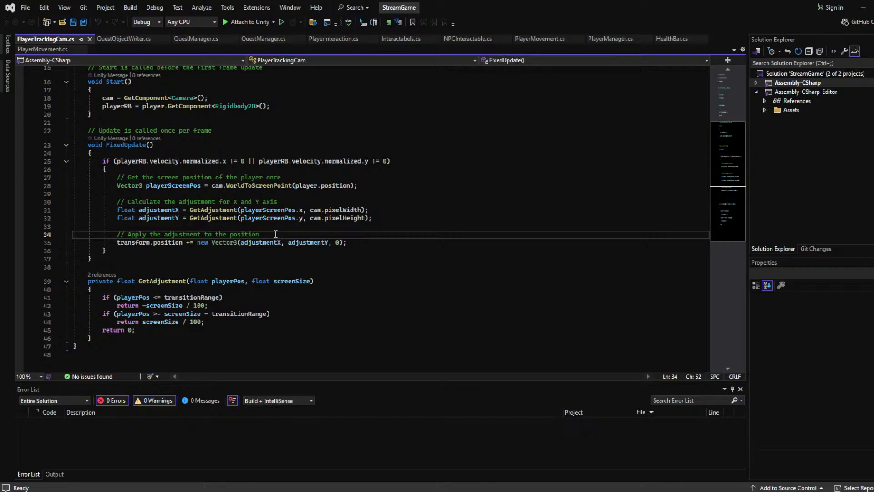
{"action": "key", "text": "Return"}
{"action": "type", "text": "Leant"}
{"action": "type", "text": "."}
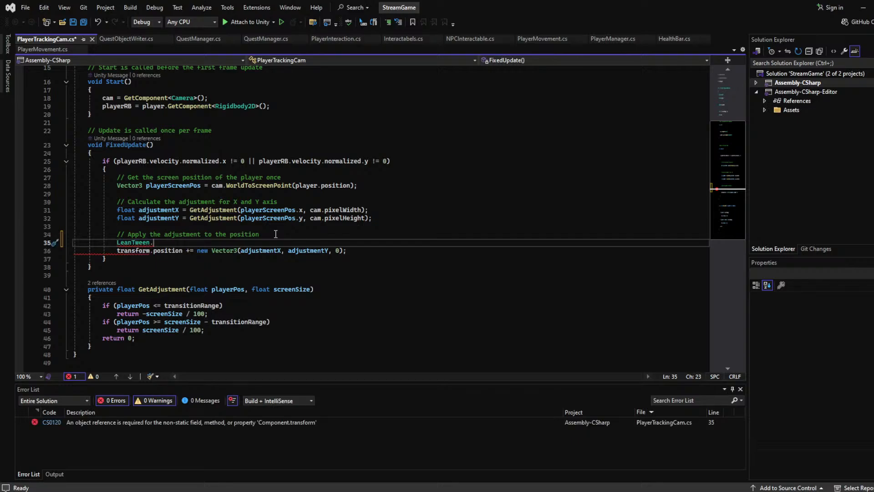
{"action": "type", "text": "vec"}
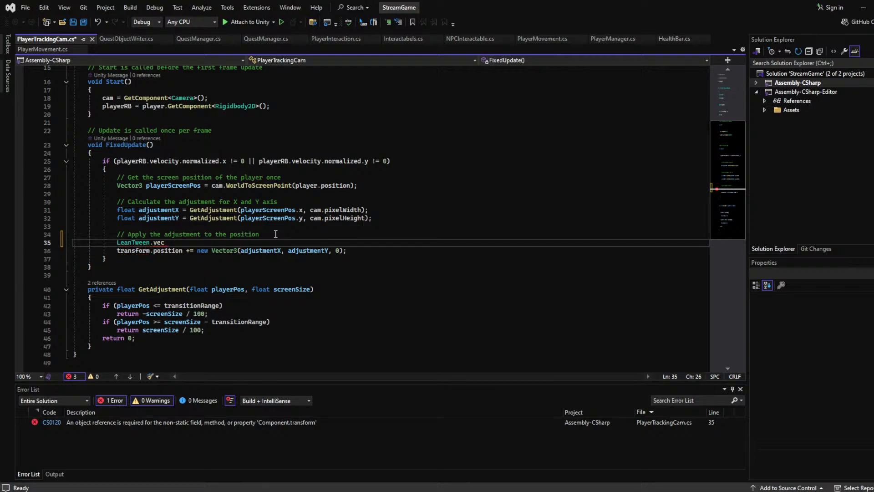
{"action": "key", "text": "BackSpace"}
{"action": "key", "text": "BackSpace"}
{"action": "key", "text": "BackSpace"}
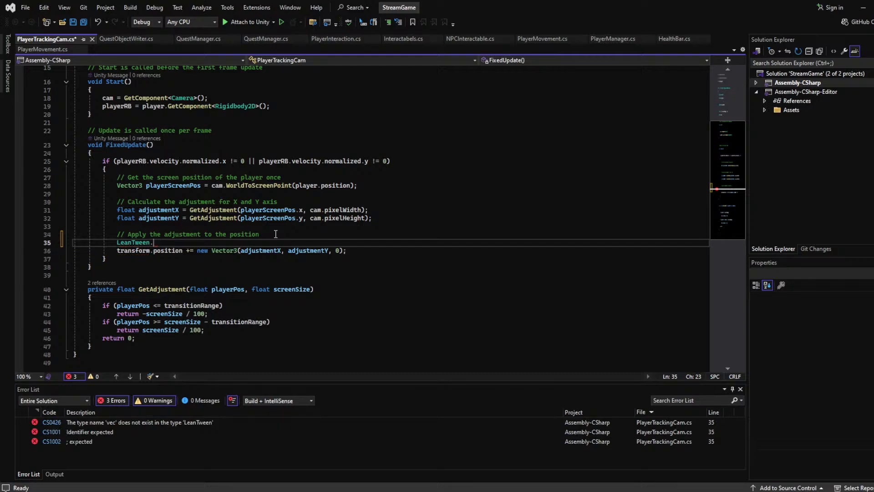
{"action": "left_click_drag", "start_coordinate": [161, 242], "coordinate": [54, 243]}
{"action": "key", "text": "BackSpace"}
{"action": "key", "text": "BackSpace"}
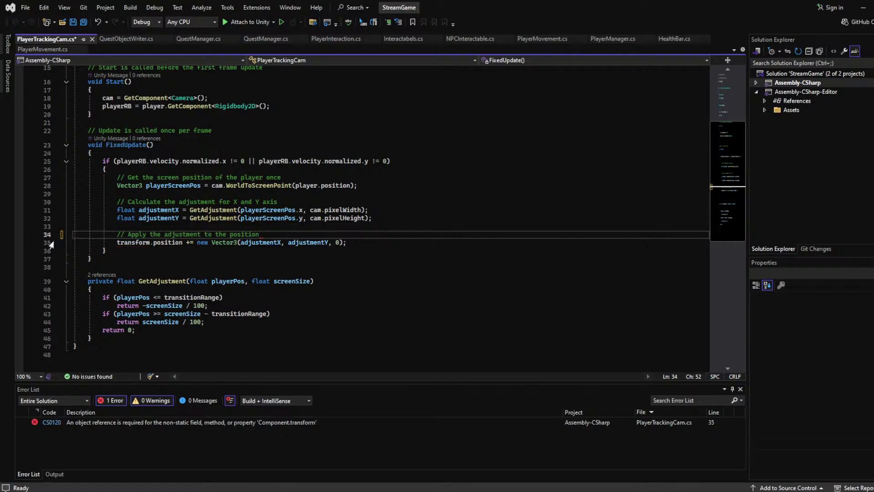
Try a transform.position.lerp expression on a new line below the "Apply the adjustment to the position" comment, and clear it
{"action": "key", "text": "Return"}
{"action": "type", "text": "tr"}
{"action": "key", "text": "Tab"}
{"action": "type", "text": "position.t"}
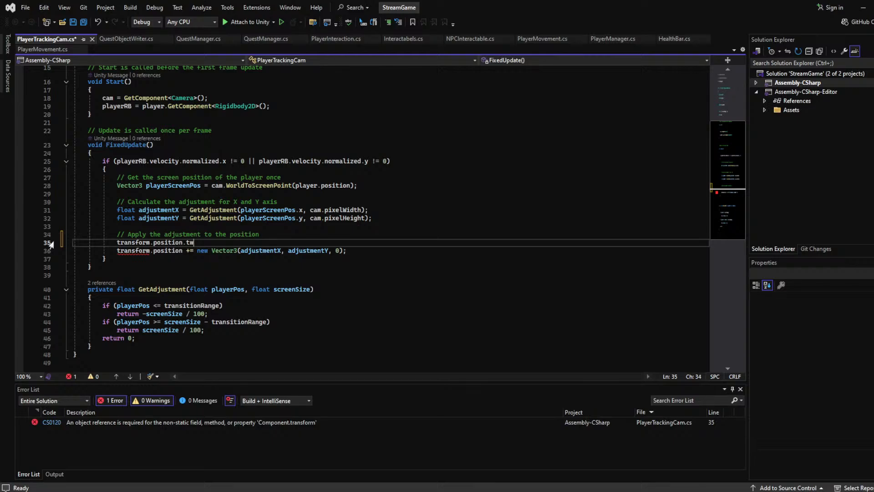
{"action": "key", "text": "BackSpace"}
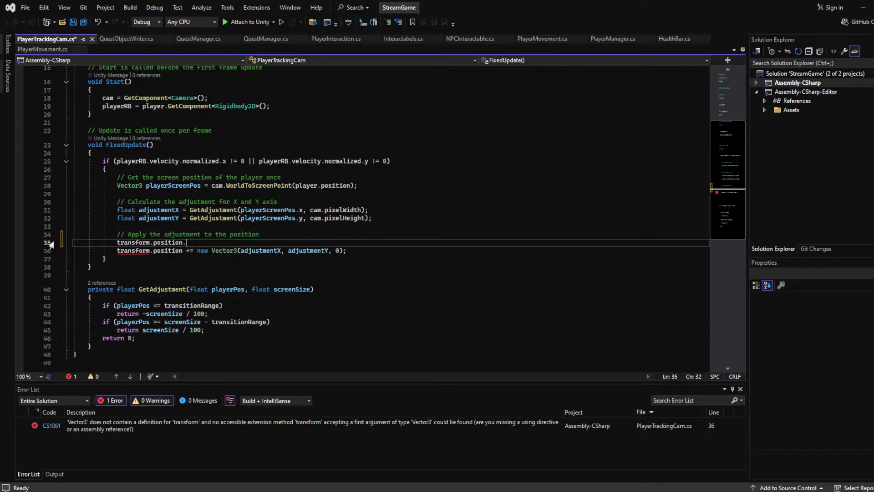
{"action": "type", "text": "lerp"}
{"action": "left_click", "coordinate": [118, 243]}
{"action": "left_click", "coordinate": [117, 242]}
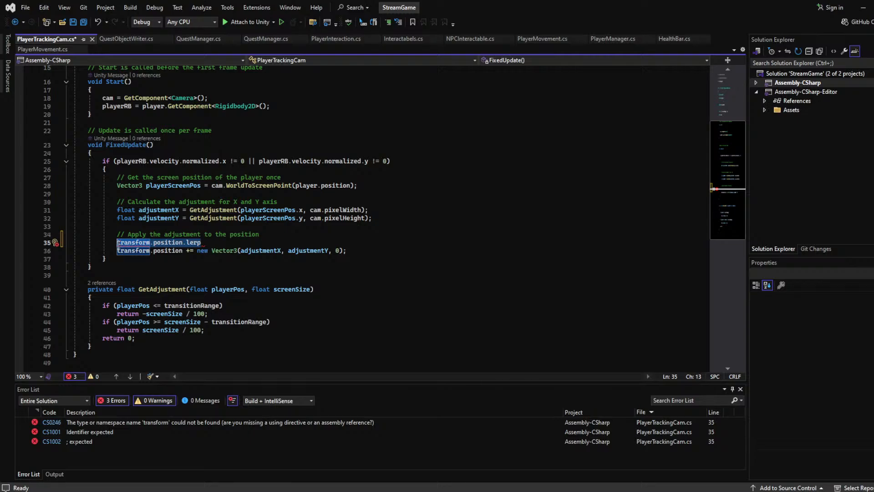
{"action": "key", "text": "shift+End"}
{"action": "key", "text": "Delete"}
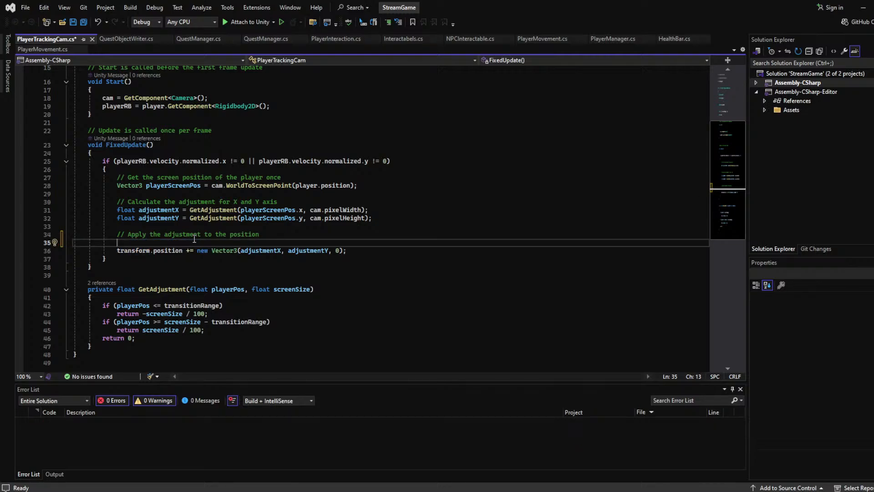
Add a LeanTween.easeInCubic(); call above the transform.position line, consulting the easing cheat sheet in the browser for the function name
{"action": "type", "text": "LeanTween"}
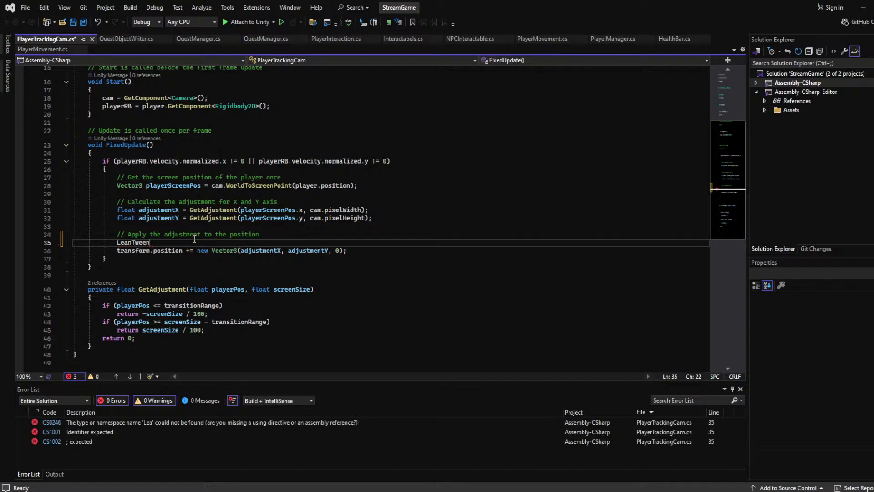
{"action": "type", "text": "."}
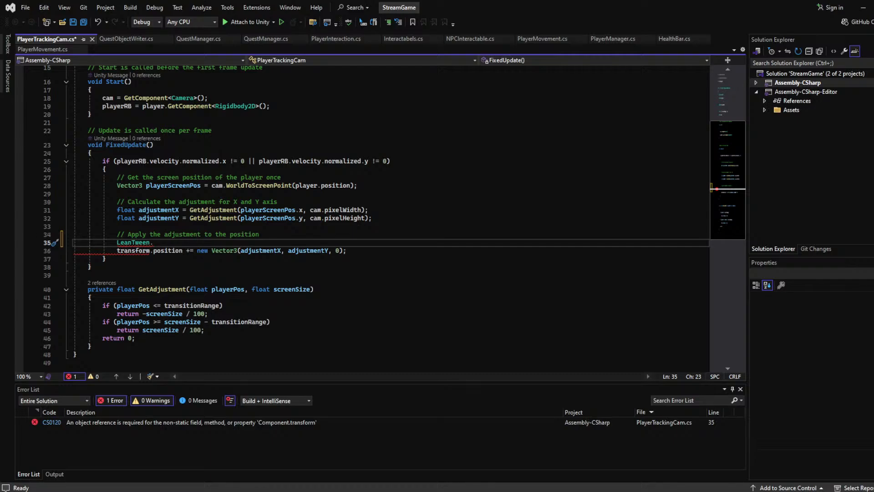
{"action": "key", "text": "alt+Tab"}
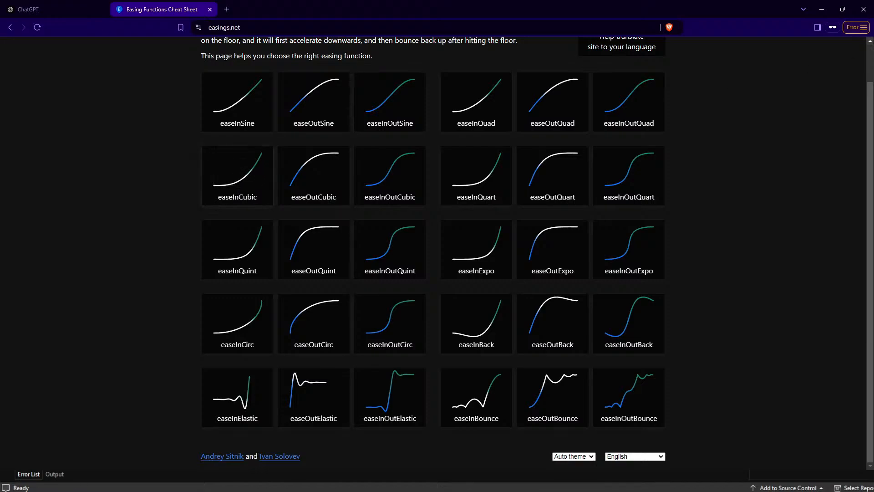
{"action": "left_click", "coordinate": [825, 7]}
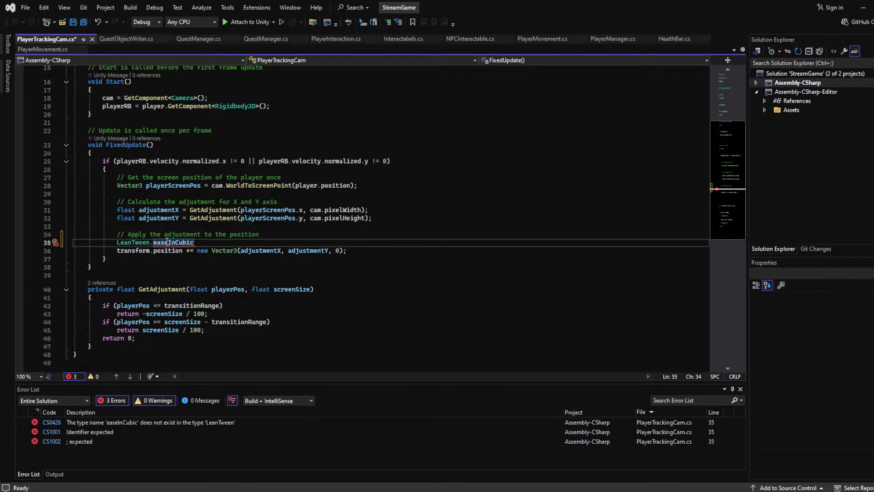
{"action": "type", "text": "()"}
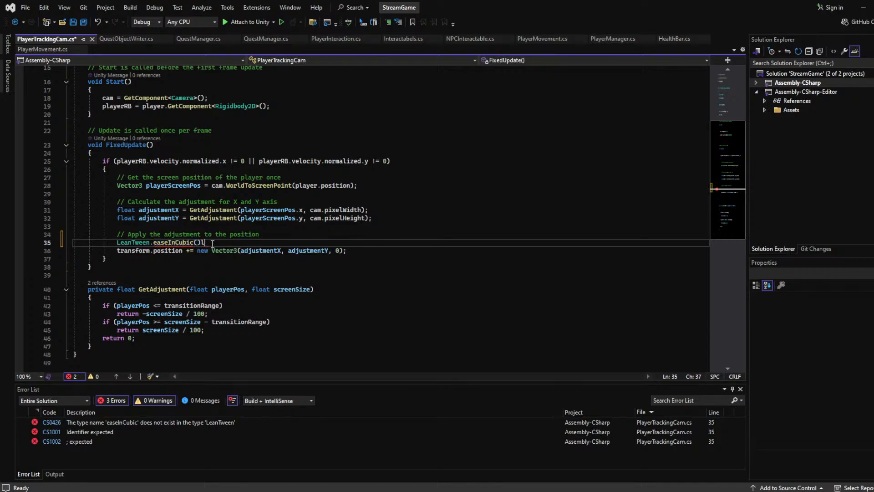
{"action": "type", "text": ";"}
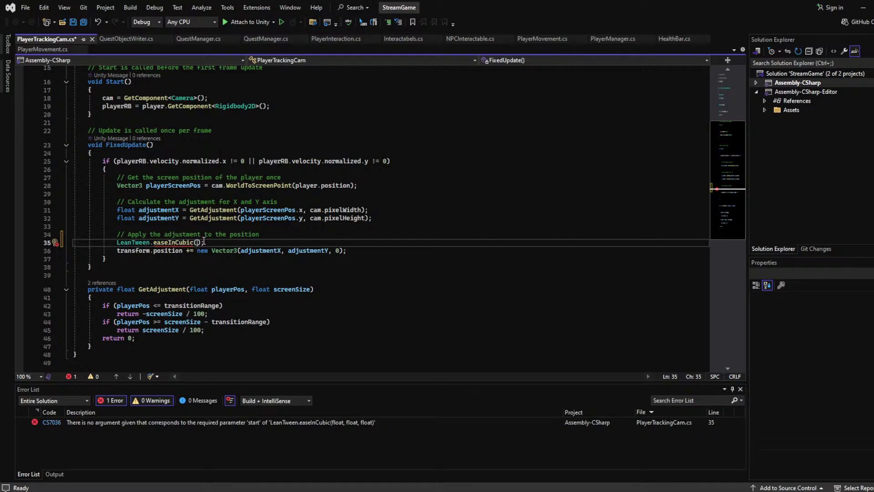
Pass transform.position.x and adjustmentX as the first two arguments of the easeInCubic call
{"action": "type", "text": "tr"}
{"action": "type", "text": "ansform.position."}
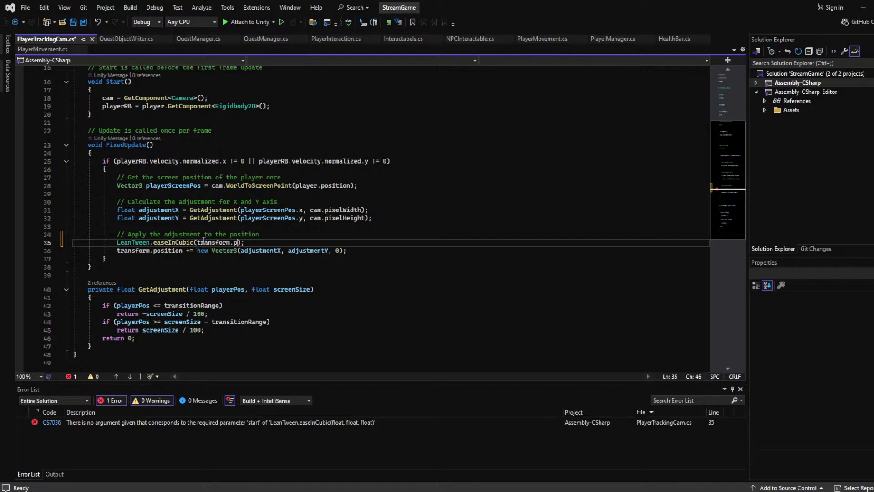
{"action": "type", "text": "x"}
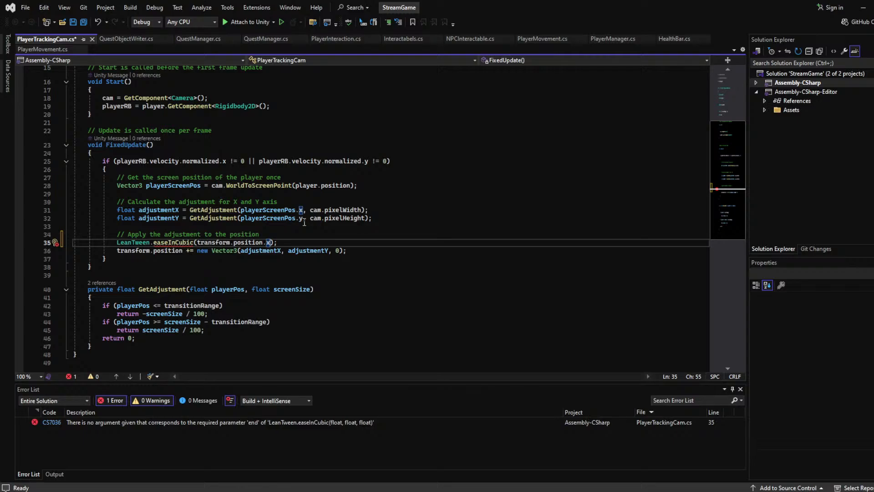
{"action": "type", "text": ", ad"}
{"action": "key", "text": "Tab"}
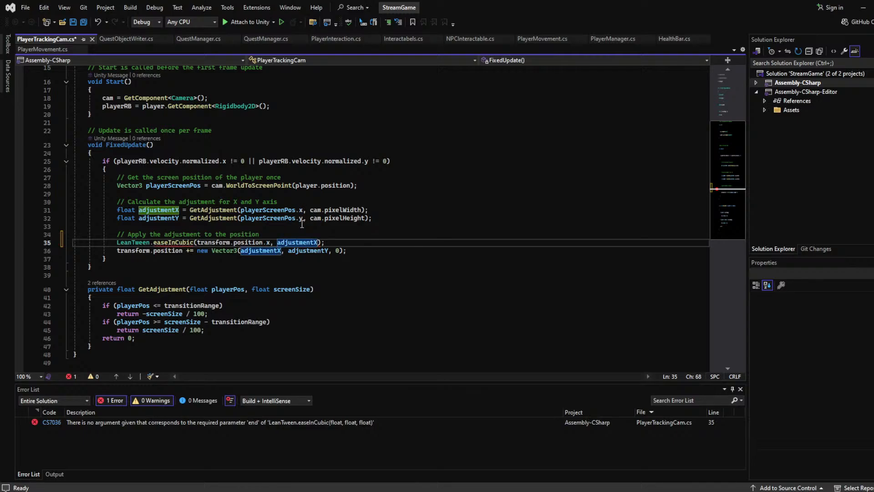
Add 0 as the third argument of the easeInCubic call
{"action": "type", "text": ", -"}
{"action": "key", "text": "BackSpace"}
{"action": "left_click", "coordinate": [411, 205]}
{"action": "left_click", "coordinate": [327, 243]}
{"action": "type", "text": "-"}
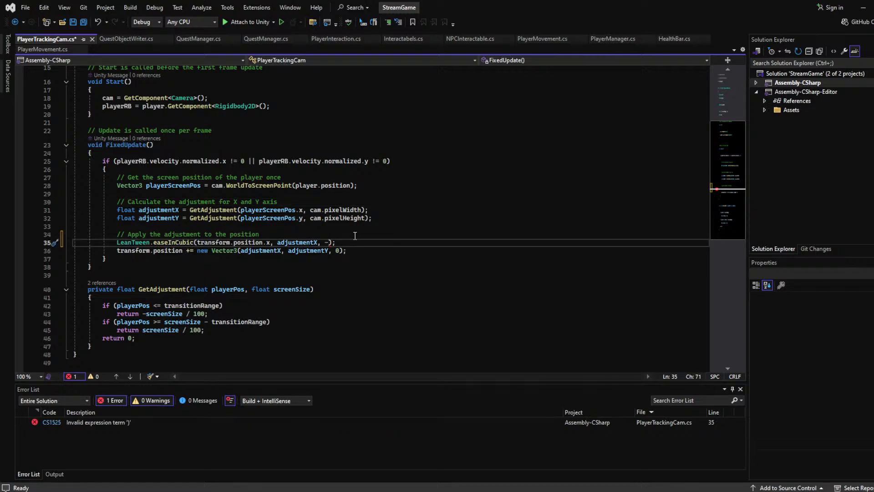
{"action": "key", "text": "BackSpace"}
{"action": "type", "text": "0"}
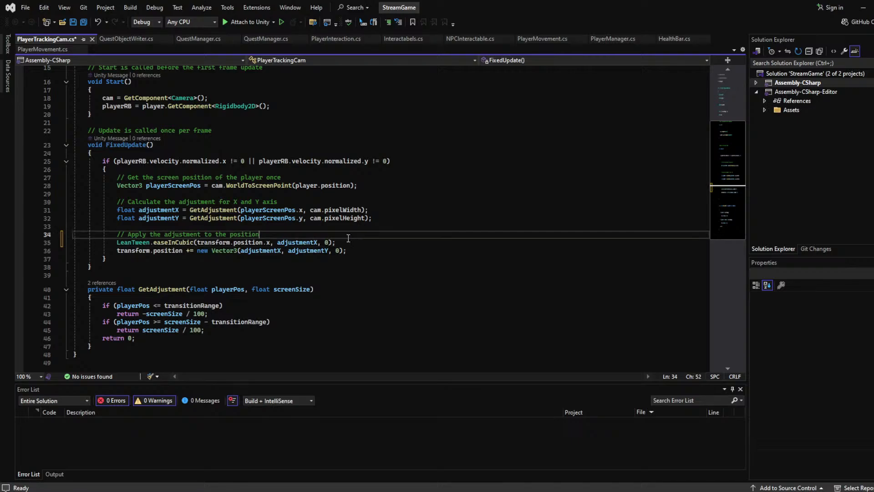
Replace the third argument of the easeInCubic call with a (float val) => lambda that has an empty body
{"action": "key", "text": "BackSpace"}
{"action": "type", "text": "("}
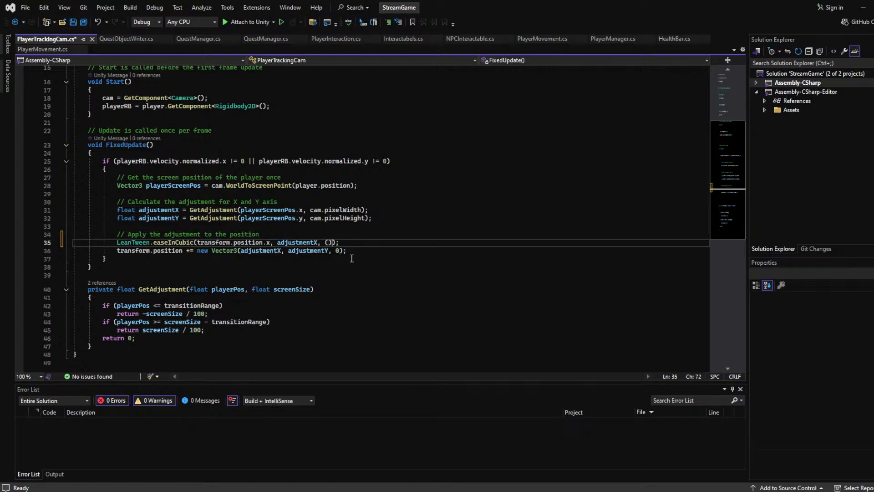
{"action": "type", "text": "float val"}
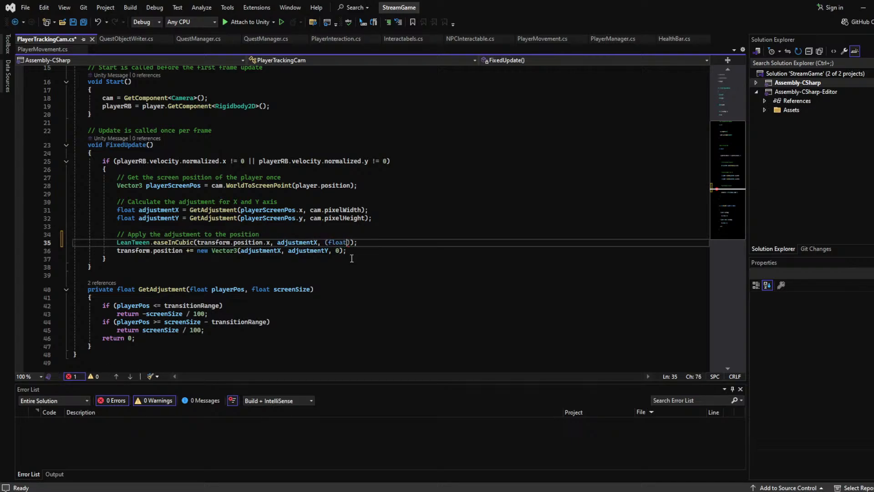
{"action": "type", "text": ") "}
{"action": "type", "text": "="}
{"action": "type", "text": ">"}
{"action": "key", "text": "Return"}
{"action": "type", "text": "{"}
{"action": "key", "text": "Return"}
{"action": "key", "text": "Return"}
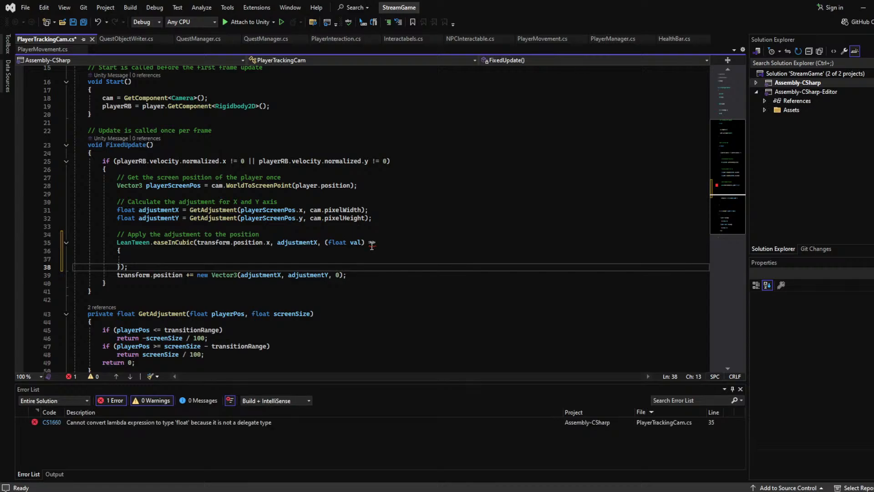
Remove the float type from the lambda's val parameter
{"action": "left_click", "coordinate": [354, 241]}
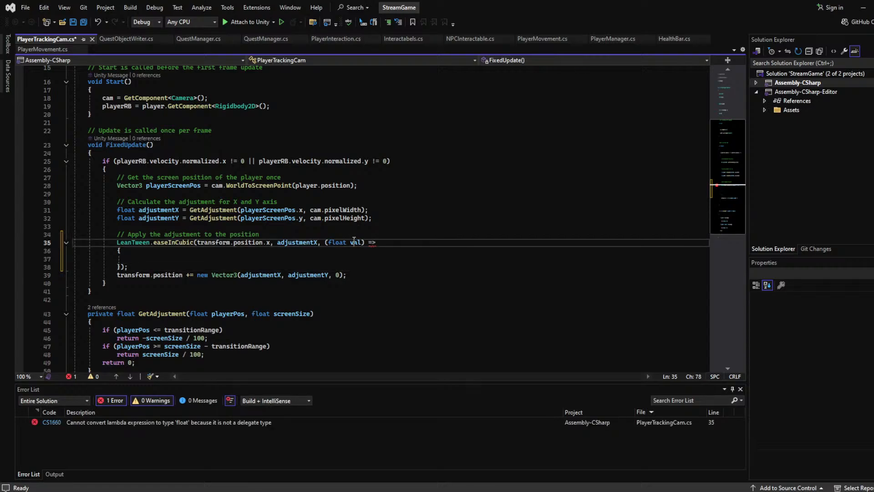
{"action": "double_click", "coordinate": [332, 242]}
{"action": "key", "text": "BackSpace"}
{"action": "key", "text": "BackSpace"}
{"action": "key", "text": "Delete"}
{"action": "type", "text": "("}
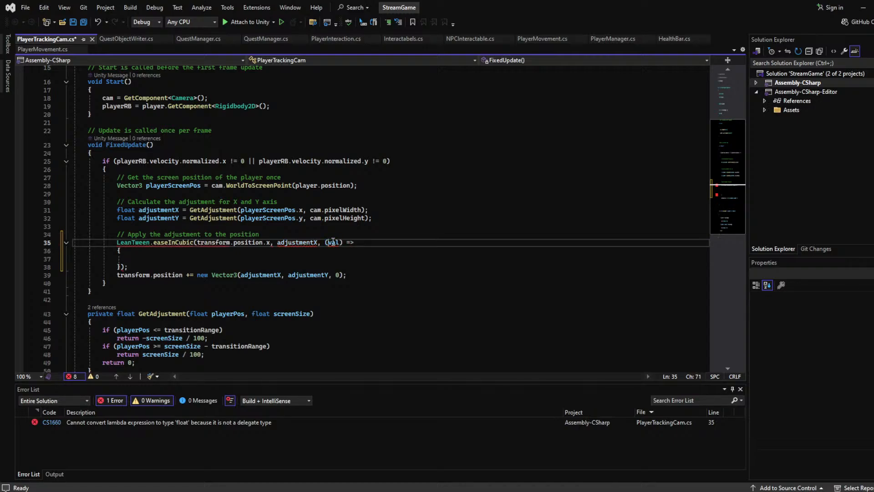
{"action": "key", "text": "Up"}
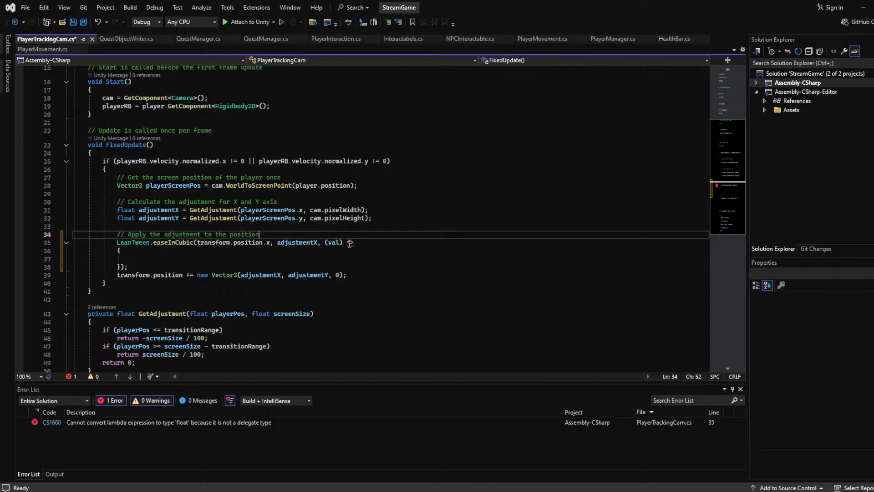
{"action": "left_click", "coordinate": [121, 275]}
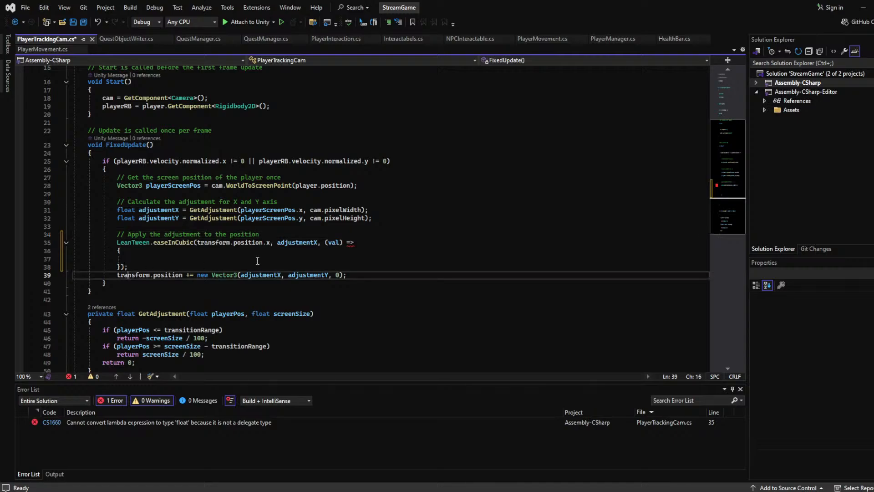
Remove the val parameter and delete the empty lambda from the easeInCubic call
{"action": "double_click", "coordinate": [335, 243]}
{"action": "key", "text": "BackSpace"}
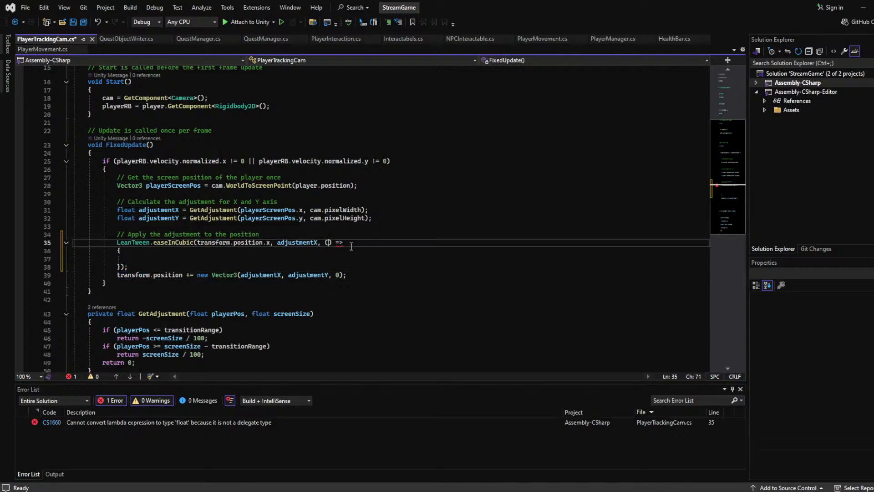
{"action": "left_click", "coordinate": [347, 247]}
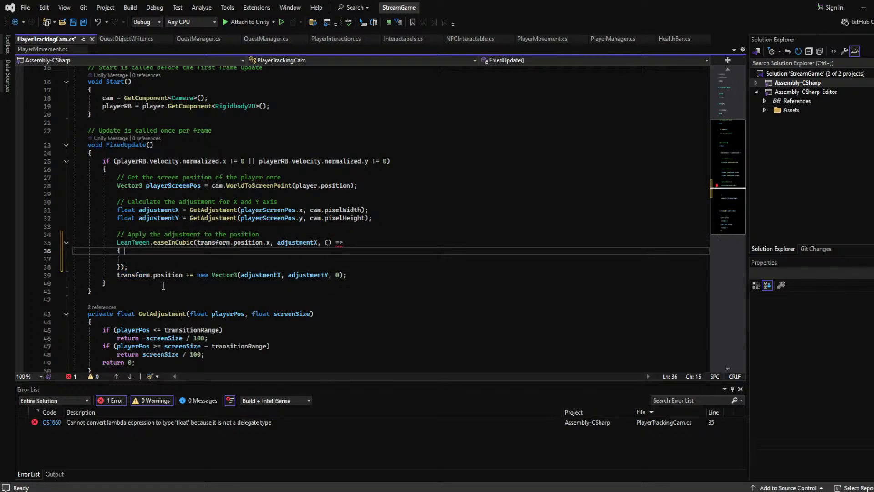
{"action": "left_click_drag", "start_coordinate": [121, 267], "coordinate": [325, 242]}
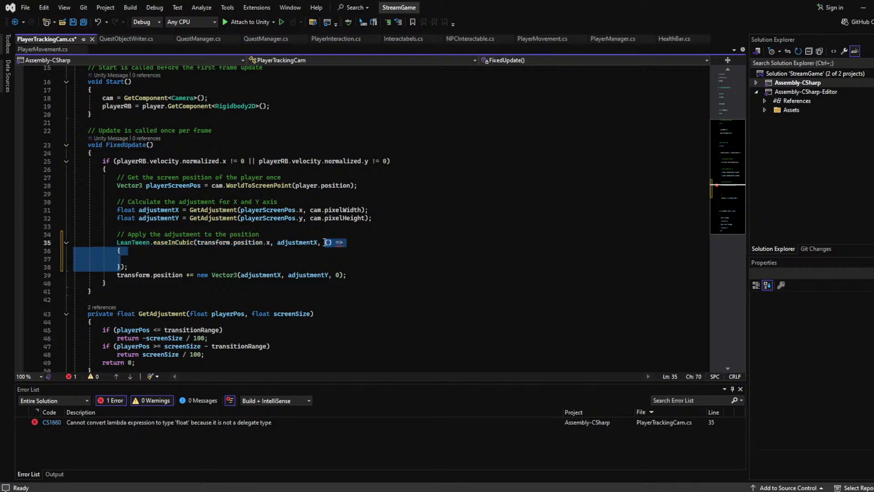
{"action": "key", "text": "BackSpace"}
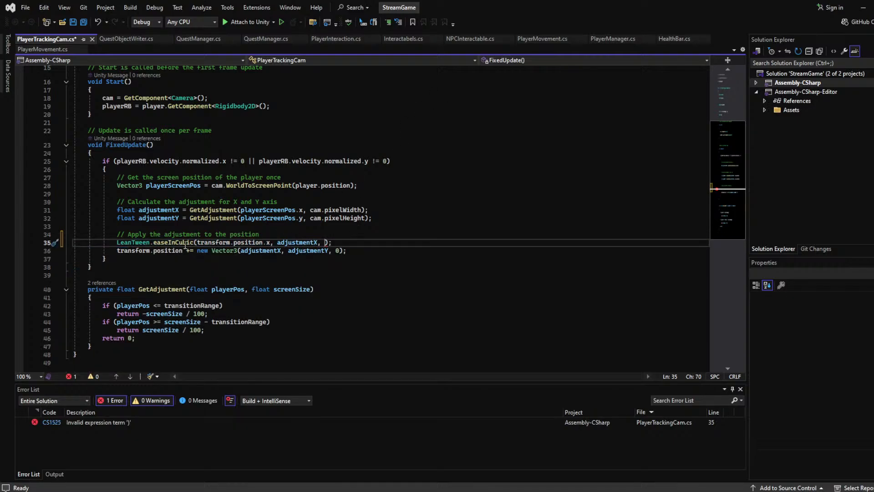
Declare float finalX below the "Apply the adjustment to the position" comment and pass finalX as the third easeInCubic argument
{"action": "left_click", "coordinate": [335, 234]}
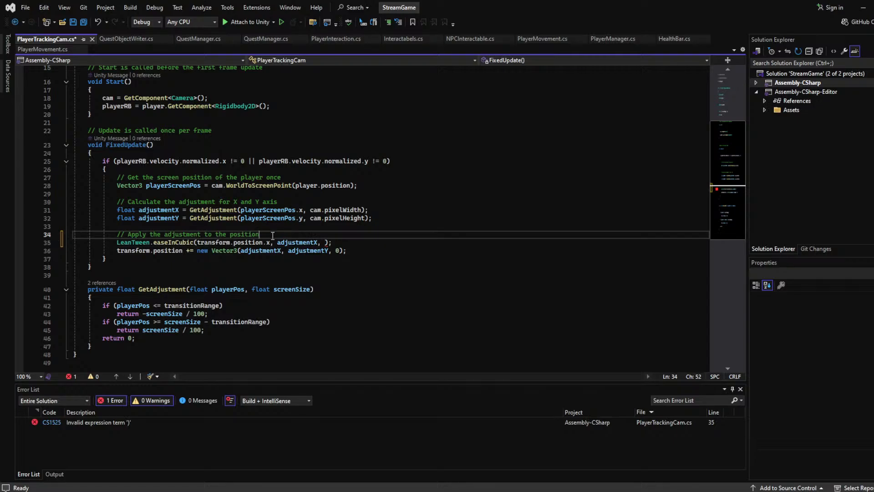
{"action": "key", "text": "Return"}
{"action": "type", "text": "float final "}
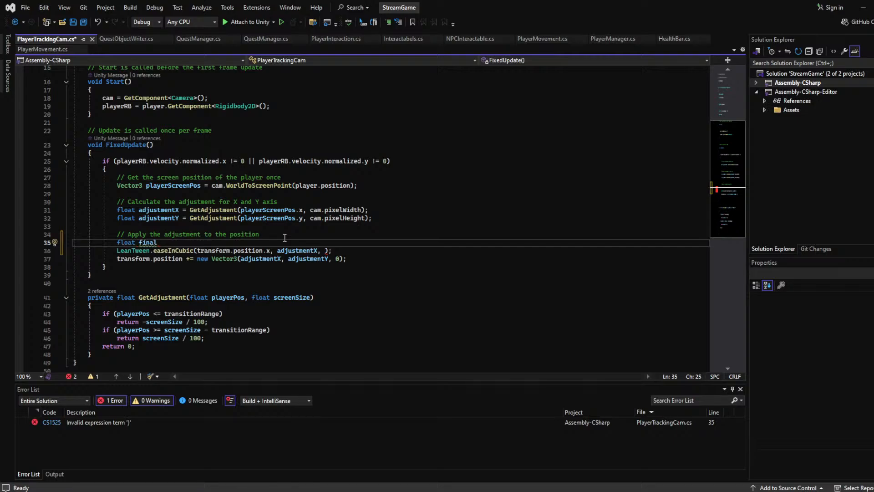
{"action": "type", "text": "X;"}
{"action": "left_click", "coordinate": [326, 250]}
{"action": "type", "text": "finalX"}
{"action": "left_click", "coordinate": [370, 224]}
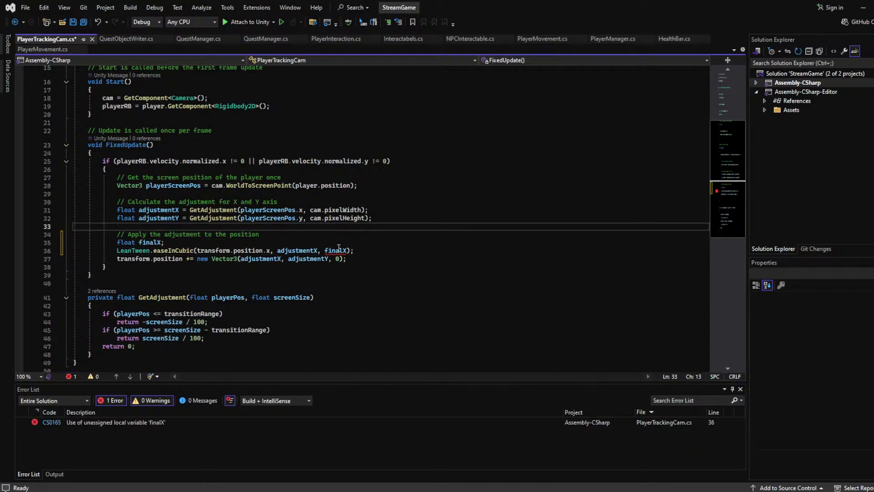
Initialize finalX to 0 and use finalX in place of adjustmentX in the transform.position Vector3
{"action": "left_click", "coordinate": [162, 243]}
{"action": "type", "text": "= 0"}
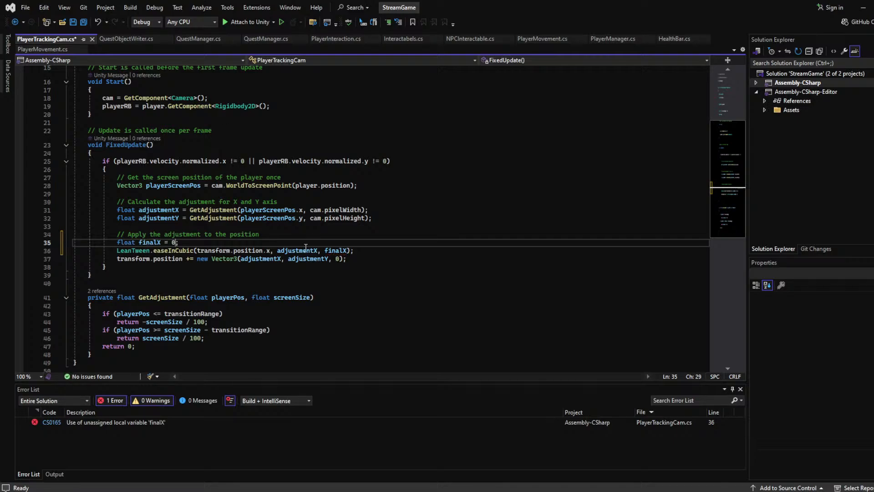
{"action": "double_click", "coordinate": [258, 258]}
{"action": "type", "text": "finalX"}
Declare float finalY = 0; on a new line below the finalX declaration
{"action": "left_click", "coordinate": [211, 242]}
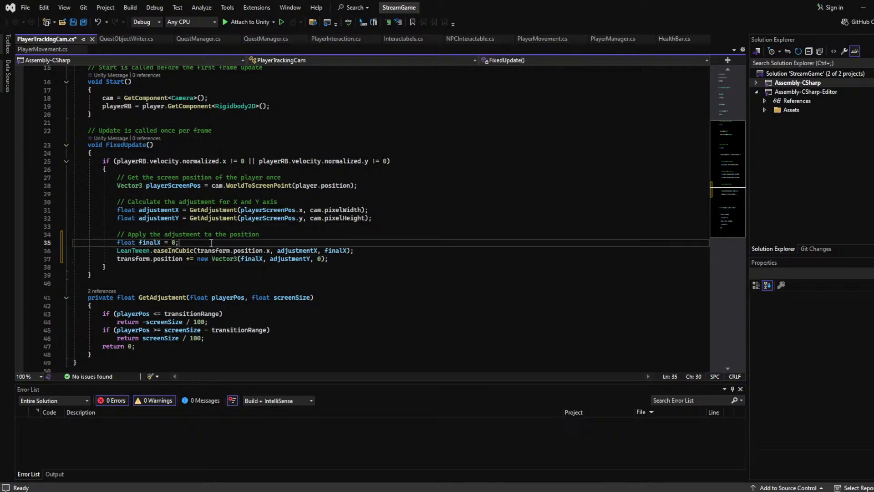
{"action": "key", "text": "ctrl+d"}
{"action": "key", "text": "Return"}
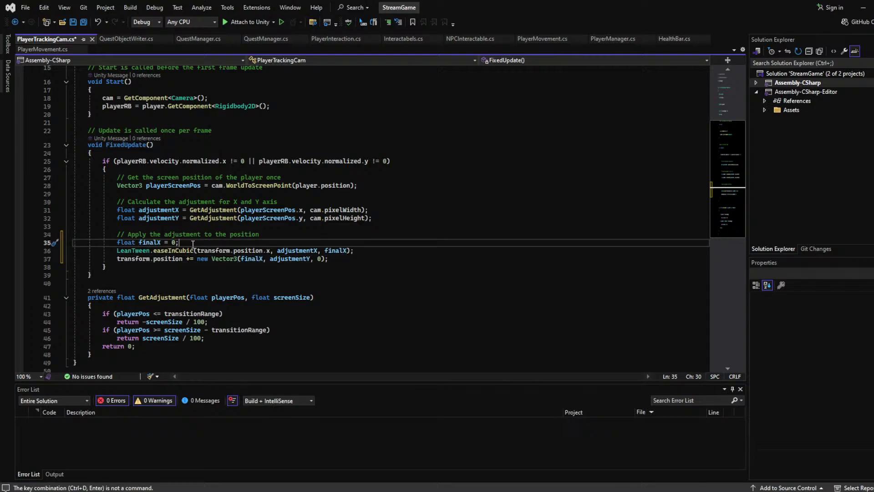
{"action": "key", "text": "Return"}
{"action": "type", "text": "float finalY = 0;"}
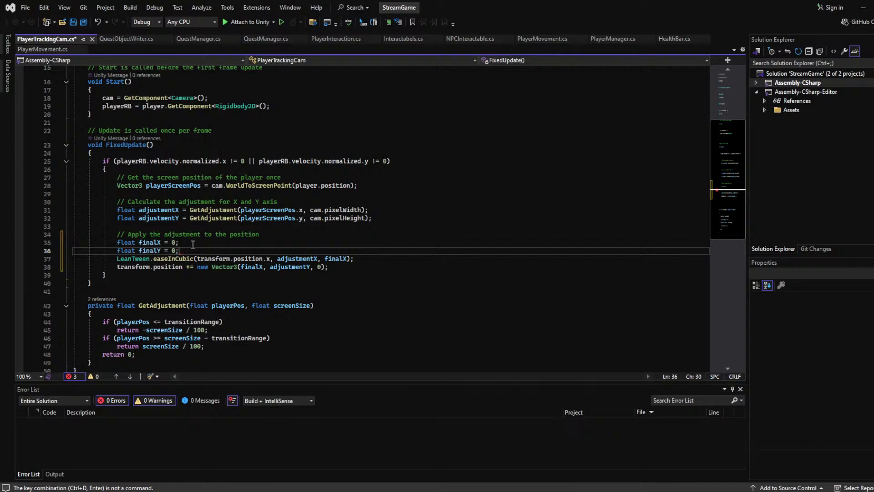
Add a second call, LeanTween.easeInCubic(transform.position.y, adjustmentY, finalY);, below the existing easeInCubic line
{"action": "left_click", "coordinate": [302, 258]}
{"action": "left_click", "coordinate": [356, 259]}
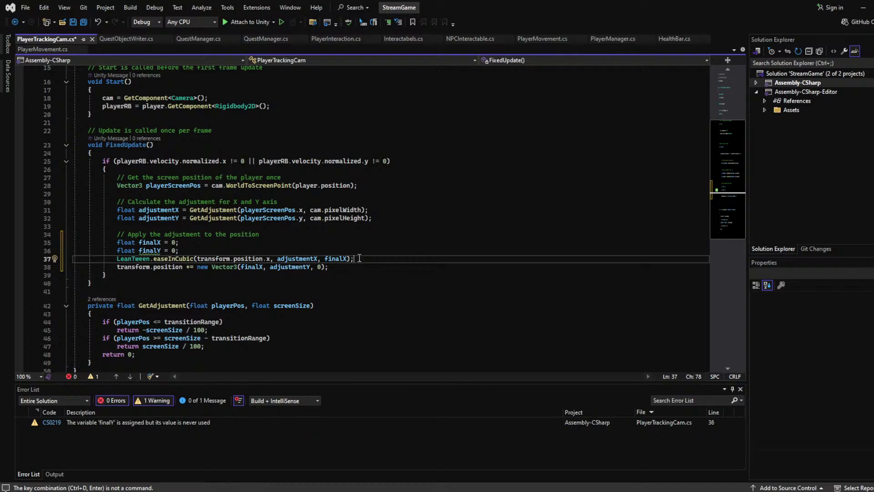
{"action": "key", "text": "Return"}
{"action": "type", "text": "Lean"}
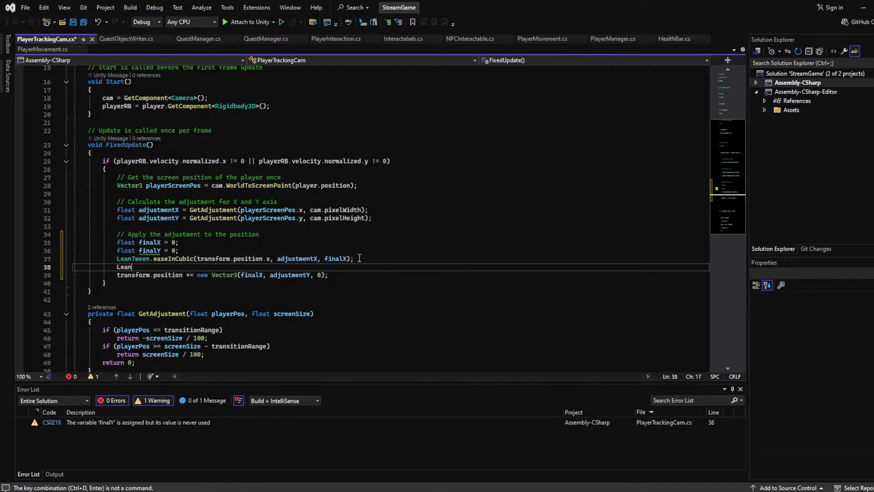
{"action": "type", "text": "Tween.easeInCubic(tr"}
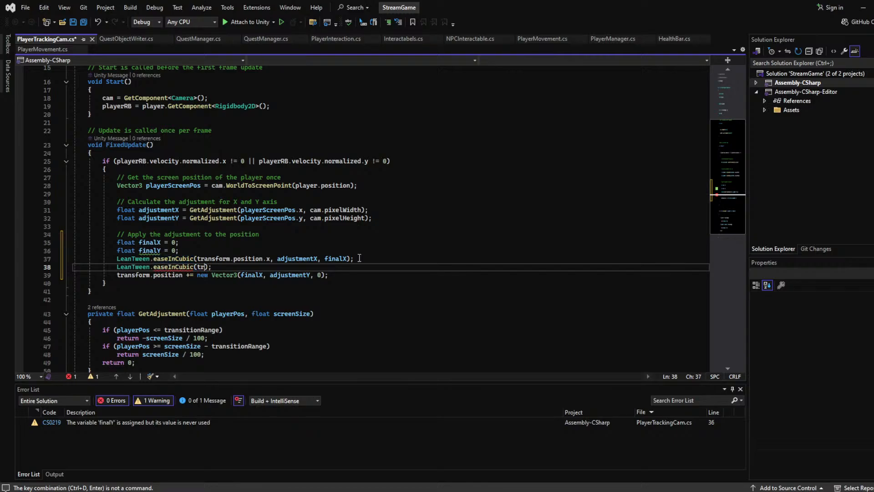
{"action": "type", "text": "ansform.position.y,ad"}
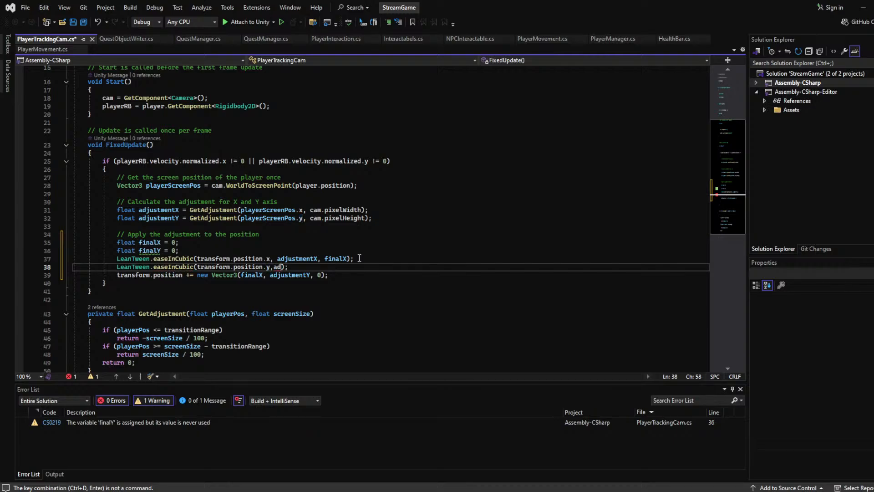
{"action": "type", "text": "justmentY,finalY"}
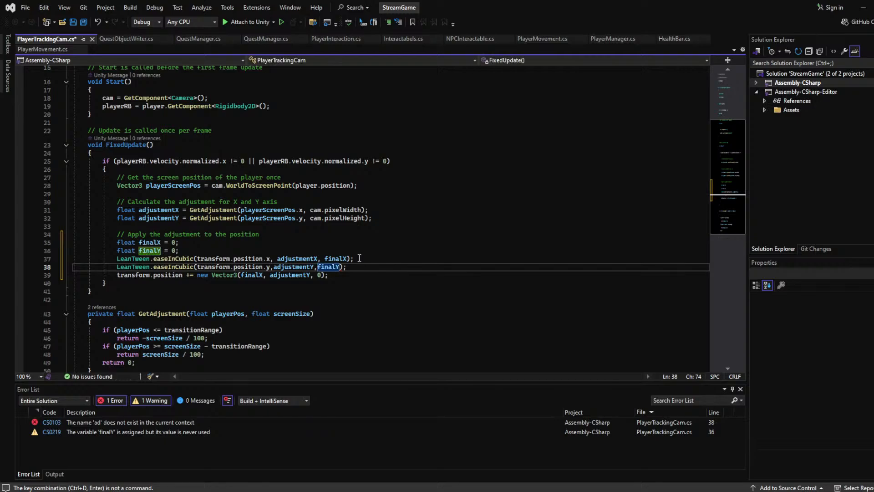
Use finalY in place of adjustmentY in the transform.position Vector3 and save the script
{"action": "double_click", "coordinate": [278, 275]}
{"action": "type", "text": "finalY"}
{"action": "key", "text": "ctrl+s"}
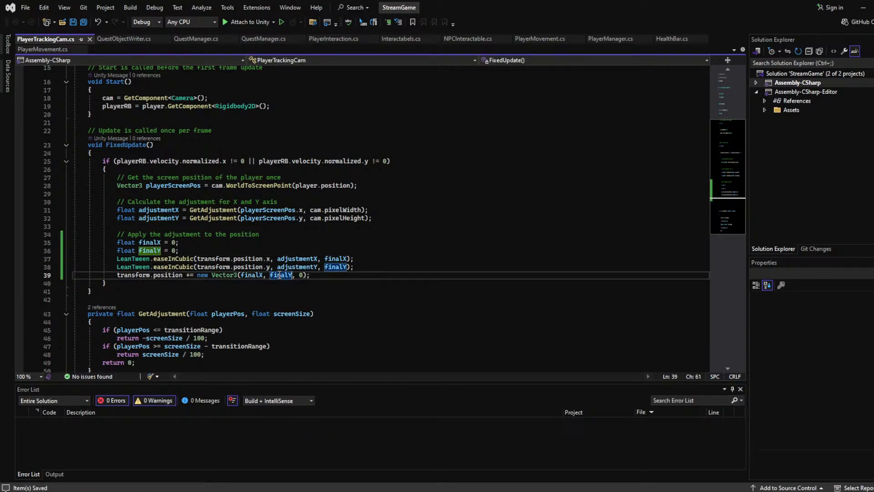
Switch to the Unity editor and play-test the scene with Main Camera selected to check the camera movement, and stop playing
{"action": "left_click", "coordinate": [457, 252]}
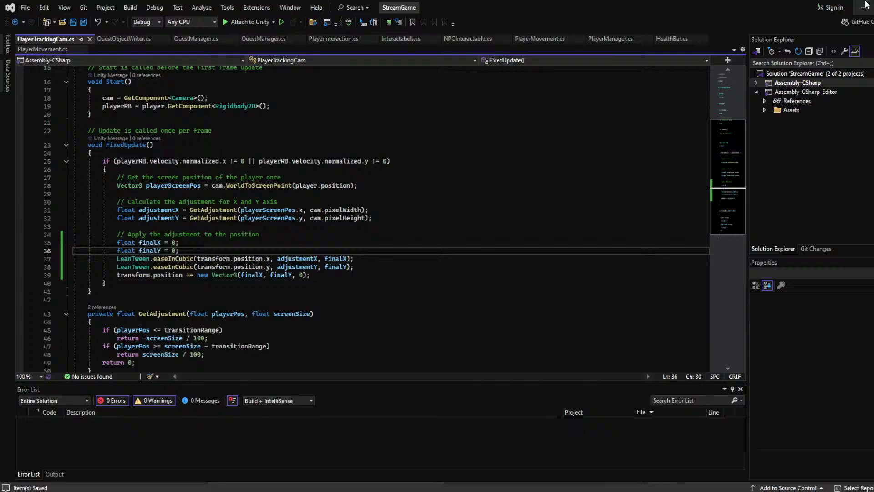
{"action": "left_click", "coordinate": [864, 6]}
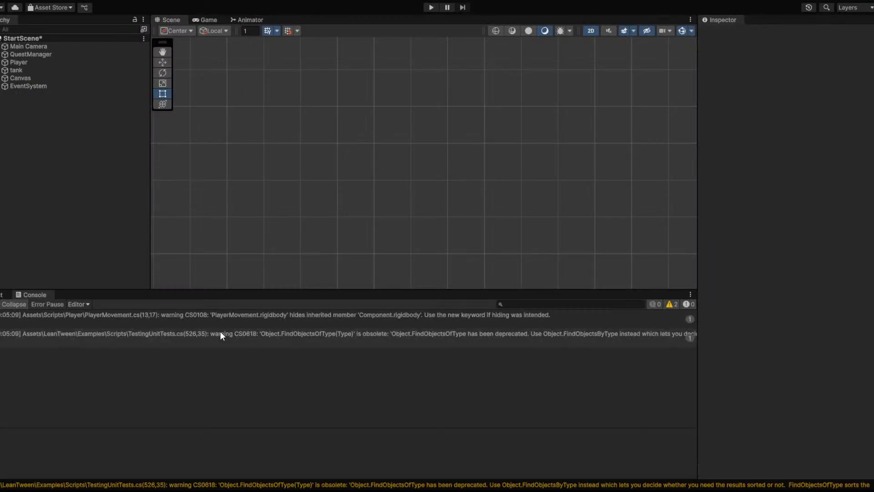
{"action": "left_click", "coordinate": [217, 335]}
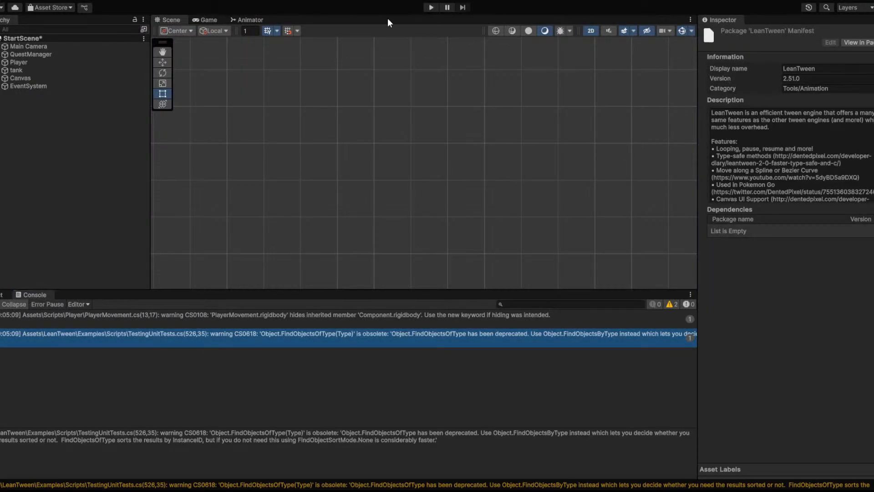
{"action": "left_click", "coordinate": [431, 7]}
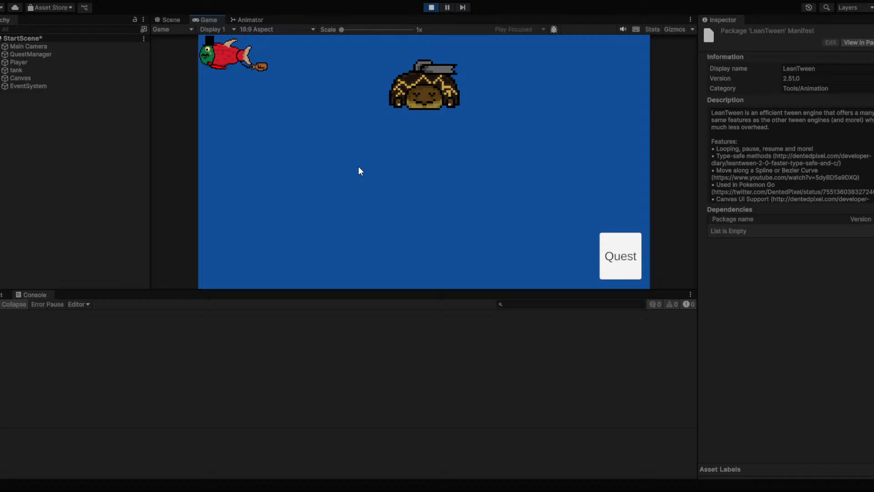
{"action": "left_click", "coordinate": [19, 47]}
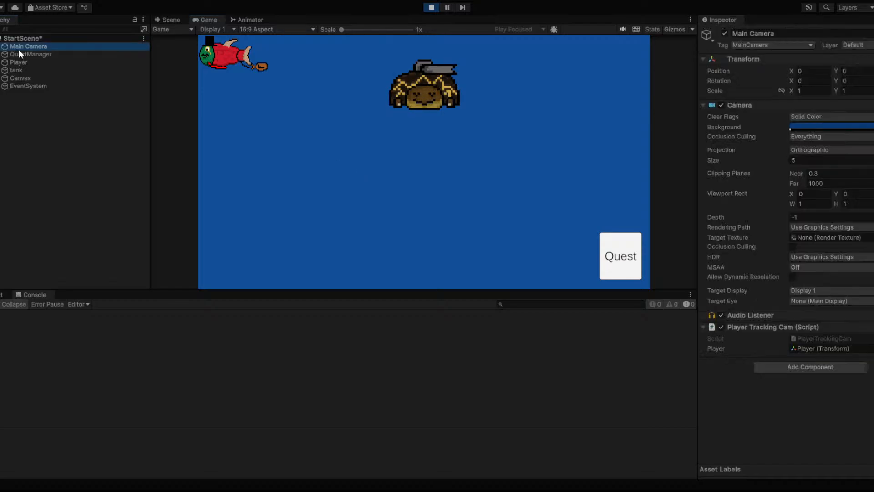
{"action": "left_click", "coordinate": [349, 166]}
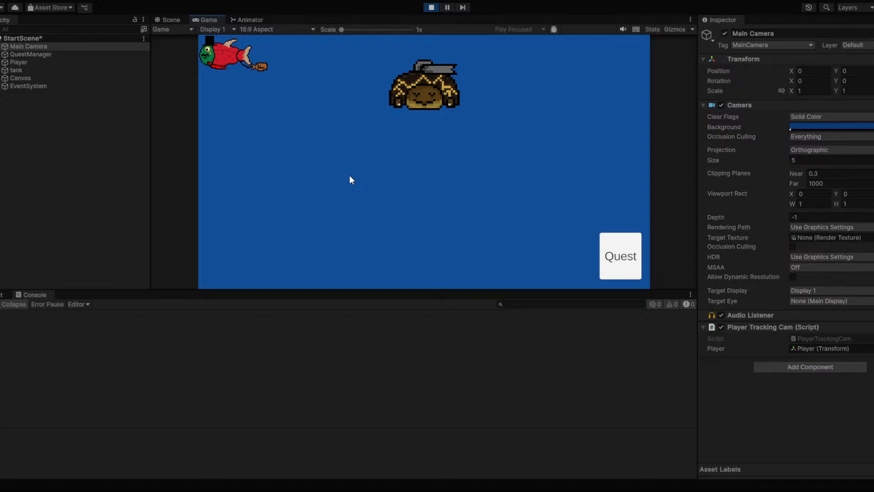
{"action": "left_click", "coordinate": [431, 7]}
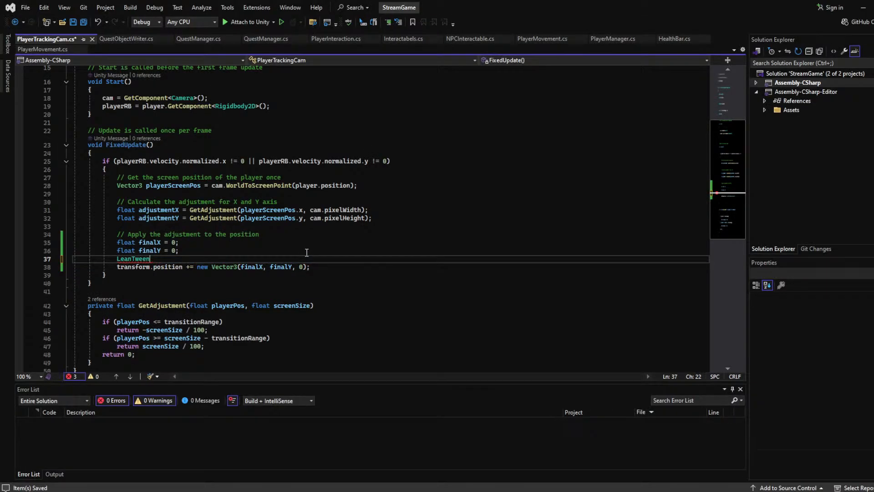
Complete the LeanTween line above the transform.position assignment as LeanTween.add();
{"action": "key", "text": "BackSpace"}
{"action": "type", "text": "."}
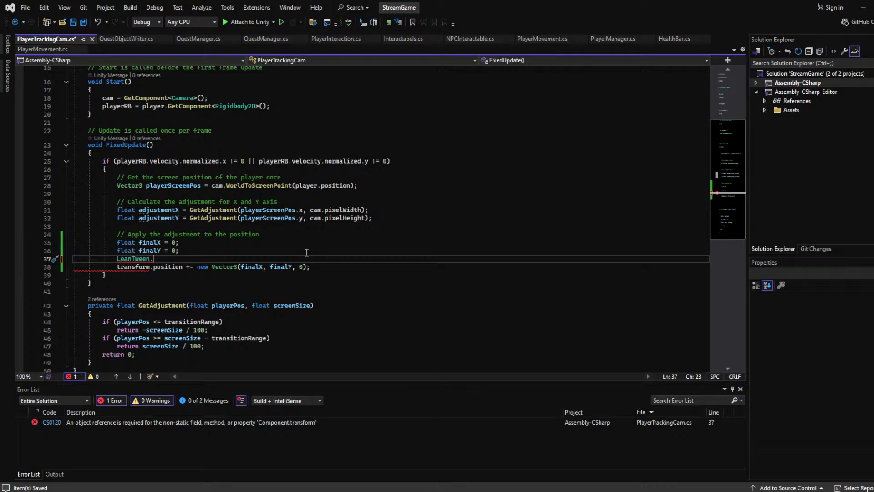
{"action": "type", "text": "add();"}
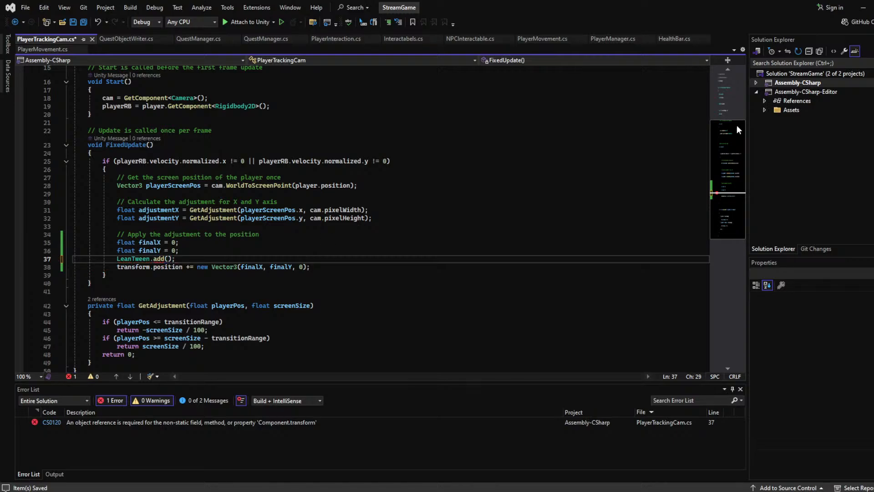
Pass transform.position as the first argument of the LeanTween.add call, followed by a comma for a second argument
{"action": "left_click_drag", "start_coordinate": [184, 268], "coordinate": [117, 267]}
{"action": "key", "text": "ctrl+c"}
{"action": "left_click", "coordinate": [167, 259]}
{"action": "key", "text": "ctrl+v"}
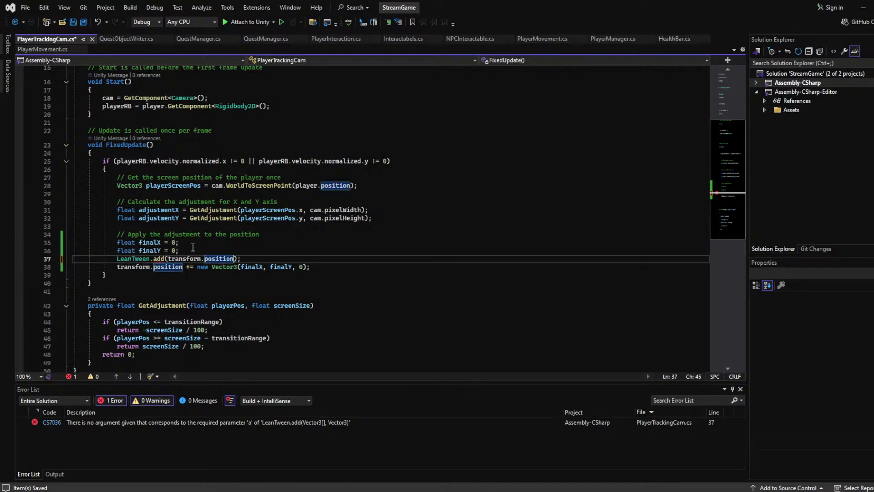
{"action": "type", "text": ","}
{"action": "left_click_drag", "start_coordinate": [193, 250], "coordinate": [255, 260]}
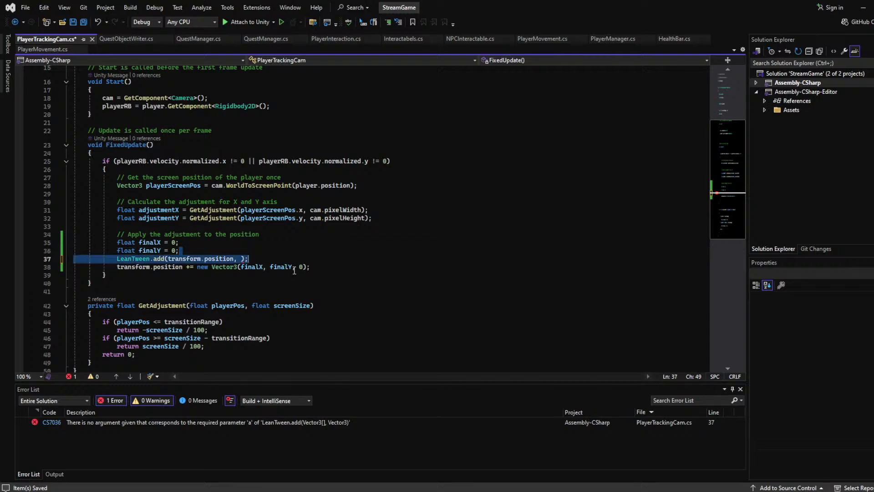
{"action": "key", "text": "Left"}
Replace finalX and finalY with adjustmentX and adjustmentY in the Vector3 of the transform.position assignment
{"action": "left_click", "coordinate": [169, 209]}
{"action": "double_click", "coordinate": [168, 209]}
{"action": "key", "text": "ctrl+c"}
{"action": "double_click", "coordinate": [255, 267]}
{"action": "key", "text": "ctrl+v"}
{"action": "double_click", "coordinate": [173, 219]}
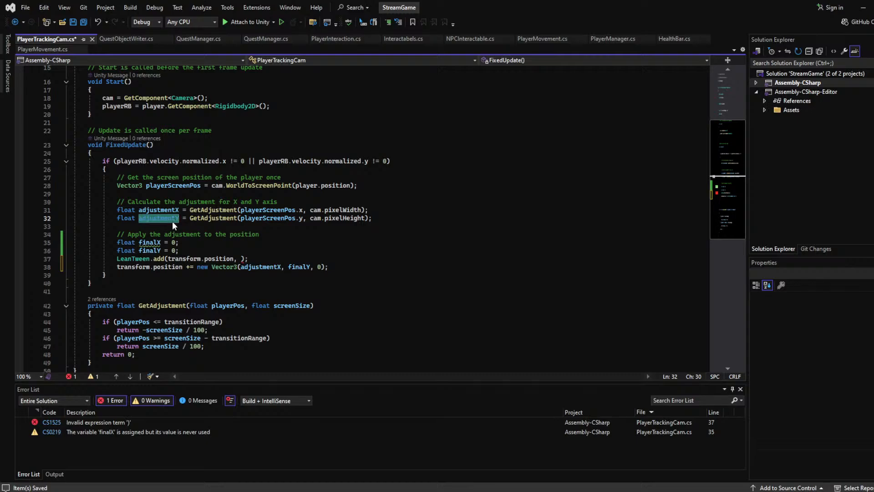
{"action": "key", "text": "ctrl+c"}
{"action": "double_click", "coordinate": [299, 266]}
{"action": "key", "text": "ctrl+v"}
Delete the finalX and finalY float declarations under the "Apply the adjustment to the position" comment
{"action": "left_click", "coordinate": [218, 249]}
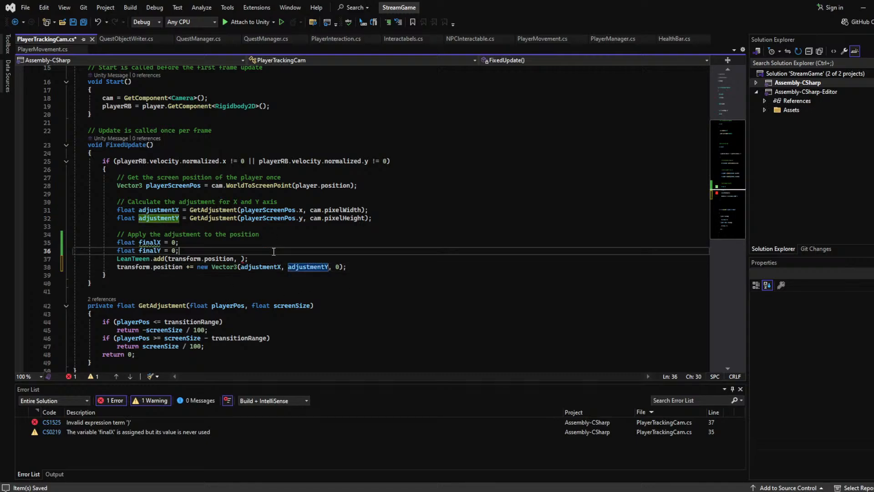
{"action": "left_click_drag", "start_coordinate": [219, 249], "coordinate": [2, 239]}
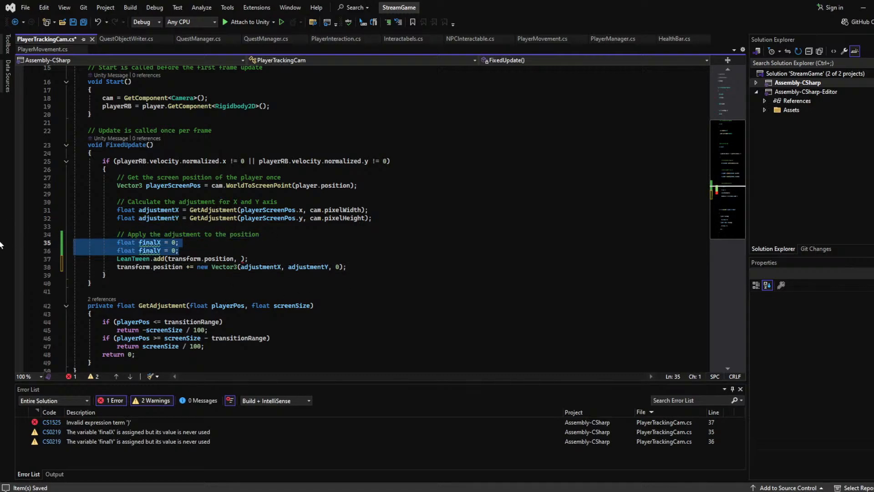
{"action": "key", "text": "Delete"}
Enter transform.position + new Vector3(adjustmentX, adjustmentY, 0) as LeanTween.add's second argument and comment out the transform.position assignment below
{"action": "left_click", "coordinate": [235, 236]}
{"action": "left_click", "coordinate": [242, 242]}
{"action": "type", "text": "transform.position "}
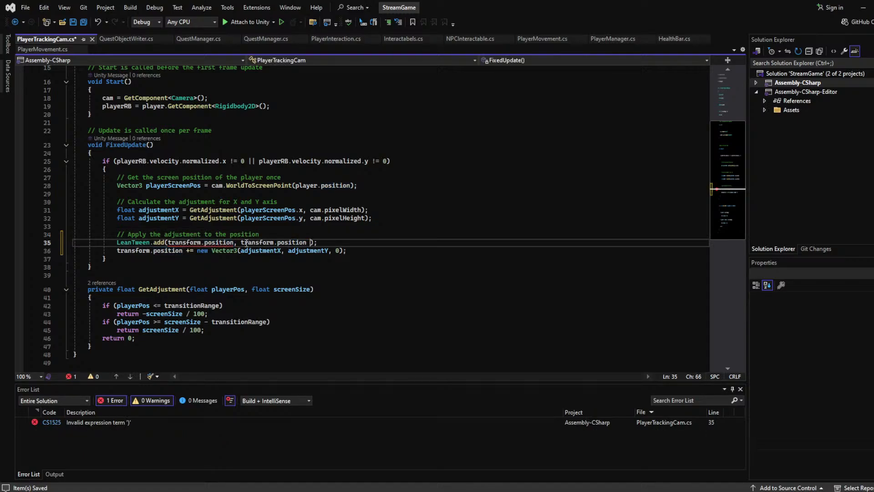
{"action": "type", "text": "+"}
{"action": "left_click_drag", "start_coordinate": [343, 251], "coordinate": [198, 250]}
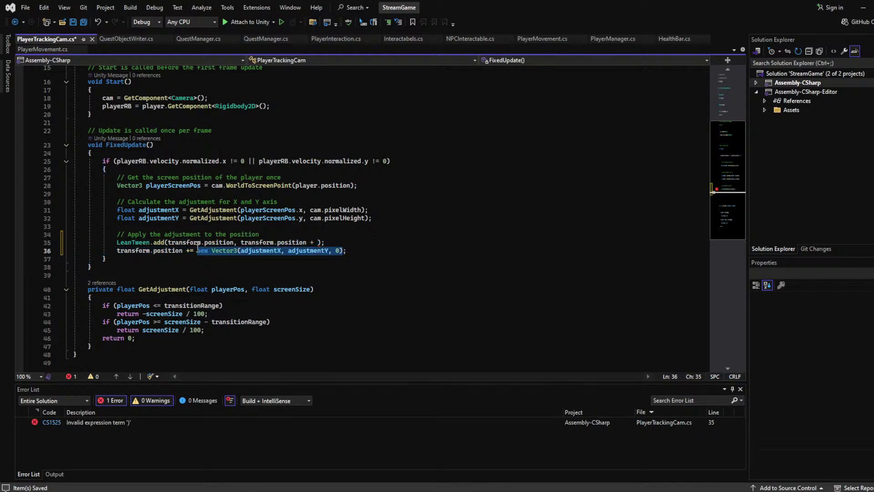
{"action": "key", "text": "ctrl+c"}
{"action": "left_click", "coordinate": [319, 242]}
{"action": "key", "text": "ctrl+v"}
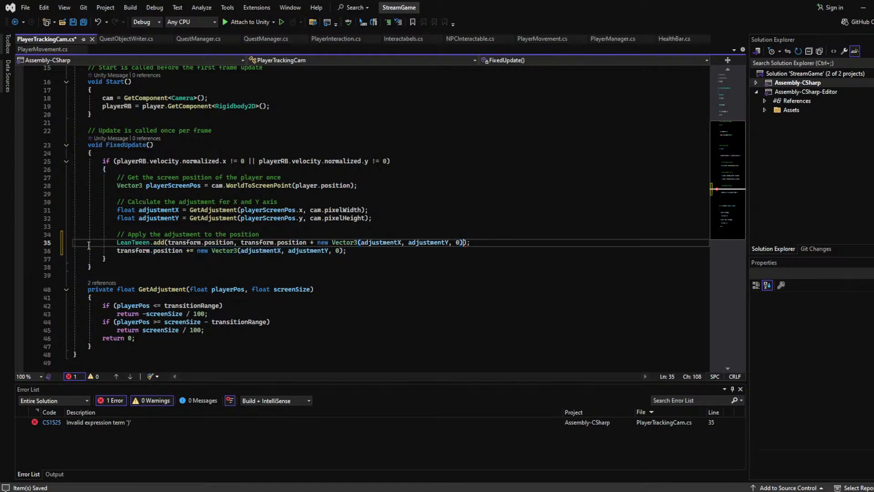
{"action": "left_click", "coordinate": [113, 251]}
{"action": "type", "text": "//"}
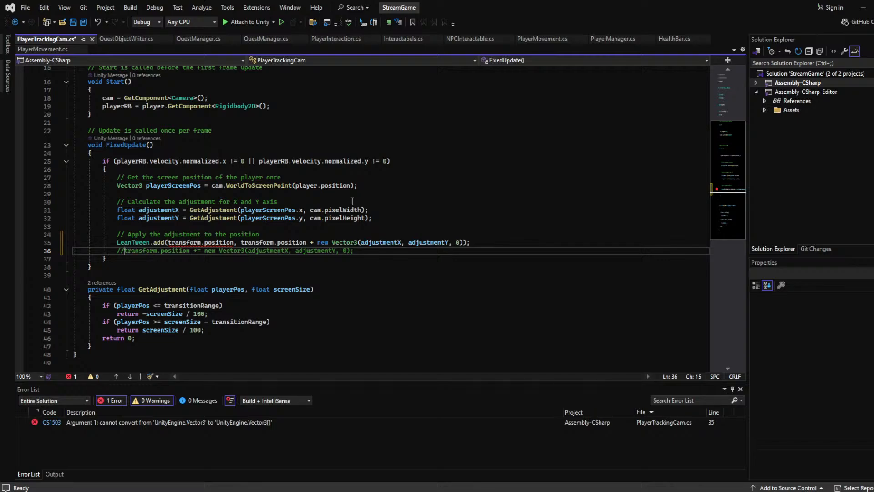
Insert a LeanTween.move() call above the LeanTween.add line with gameObject as its first argument, followed by a comma
{"action": "left_click", "coordinate": [394, 236]}
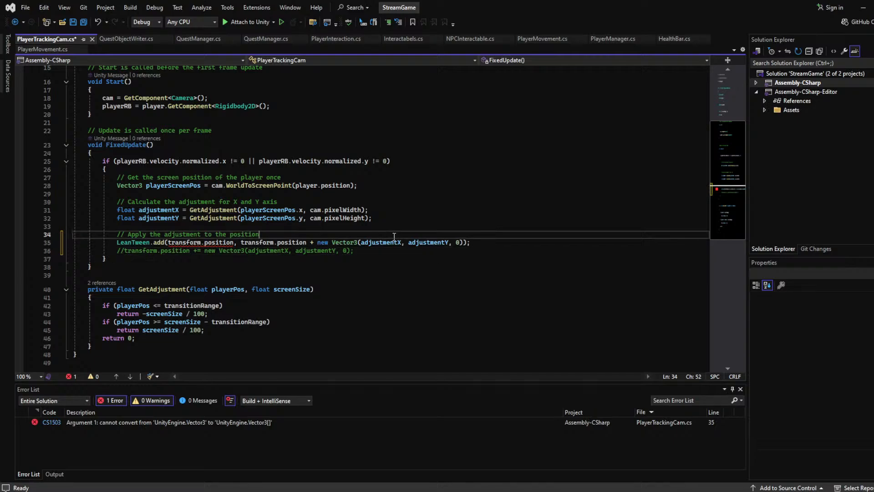
{"action": "key", "text": "Return"}
{"action": "type", "text": "Le"}
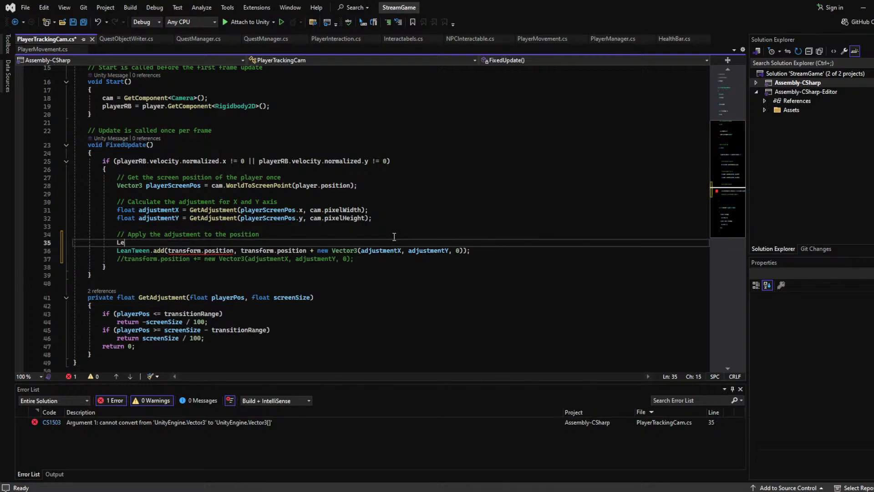
{"action": "type", "text": "anTween.move"}
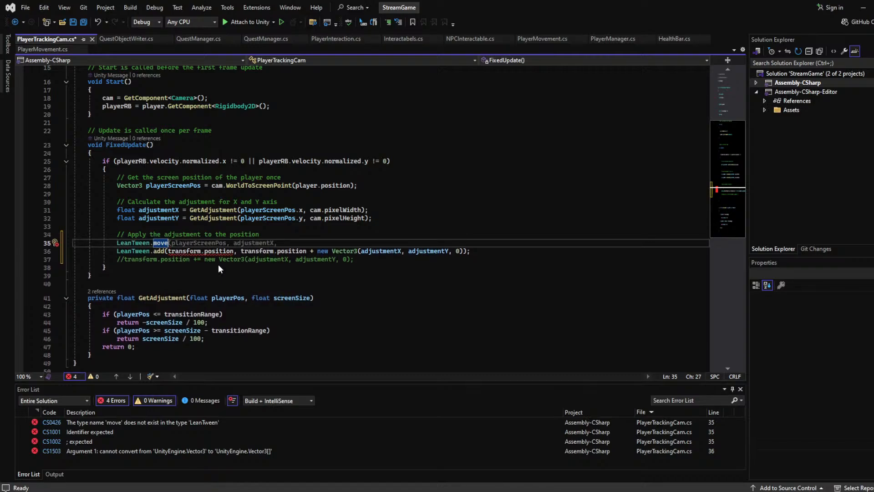
{"action": "key", "text": "Tab"}
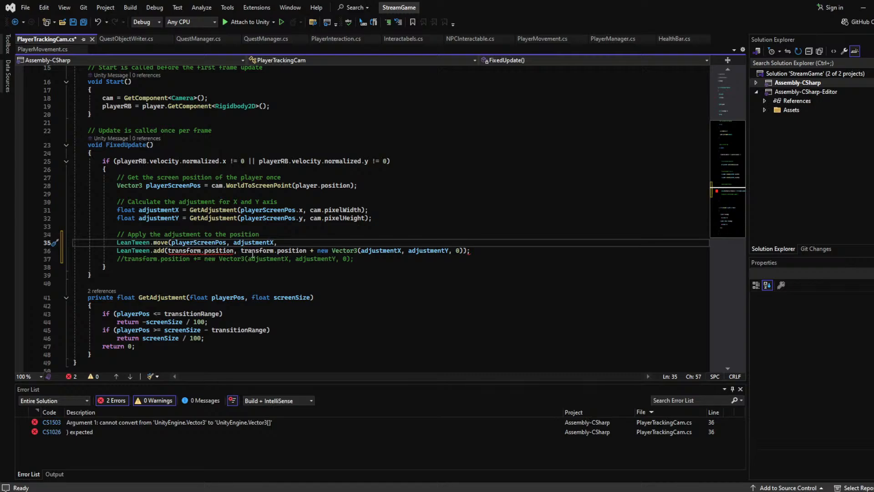
{"action": "left_click_drag", "start_coordinate": [285, 243], "coordinate": [172, 242]}
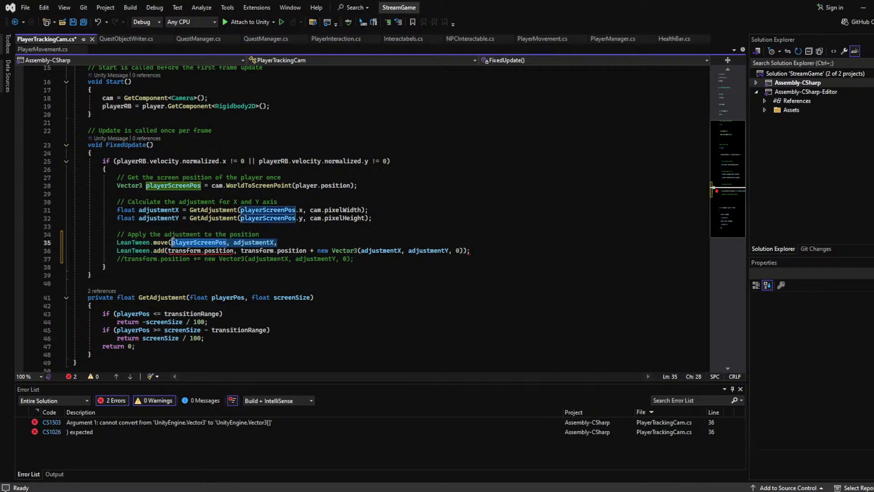
{"action": "type", "text": ")"}
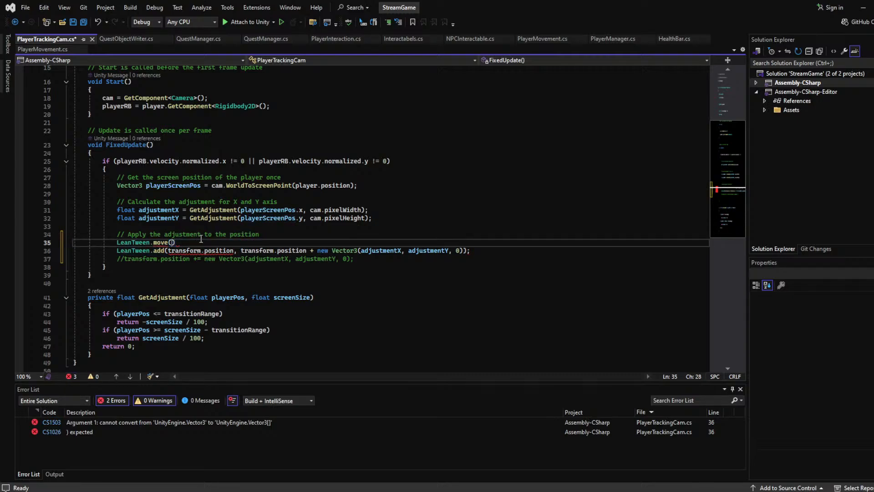
{"action": "type", "text": "gameObject"}
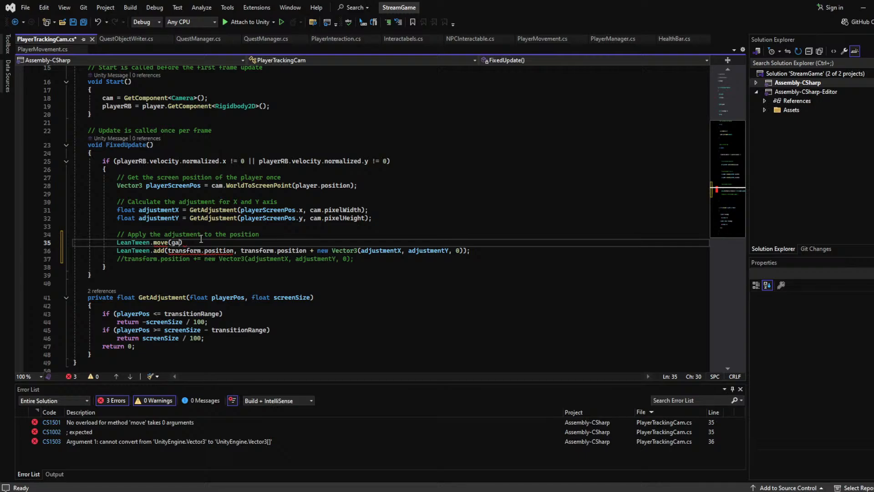
{"action": "type", "text": ","}
Move the transform.position + new Vector3(adjustmentX, adjustmentY, 0) expression from LeanTween.add into LeanTween.move as the second argument, and delete the LeanTween.add line
{"action": "left_click", "coordinate": [229, 227]}
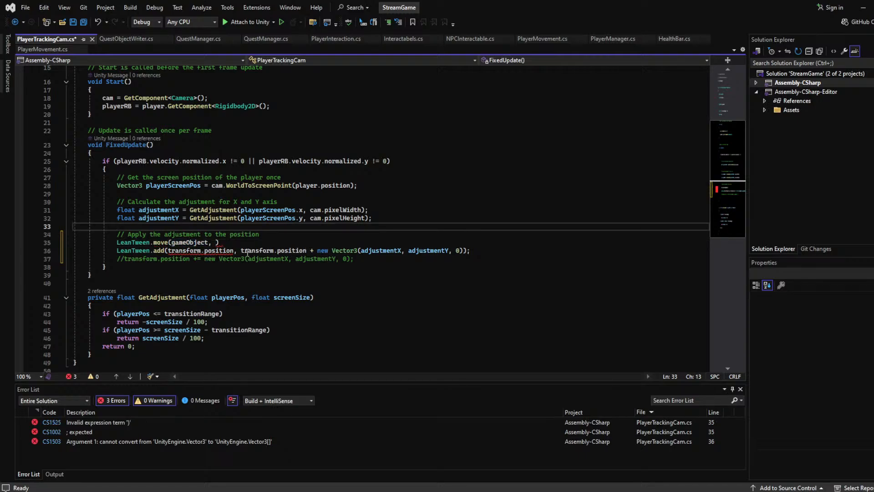
{"action": "left_click_drag", "start_coordinate": [240, 251], "coordinate": [464, 251]}
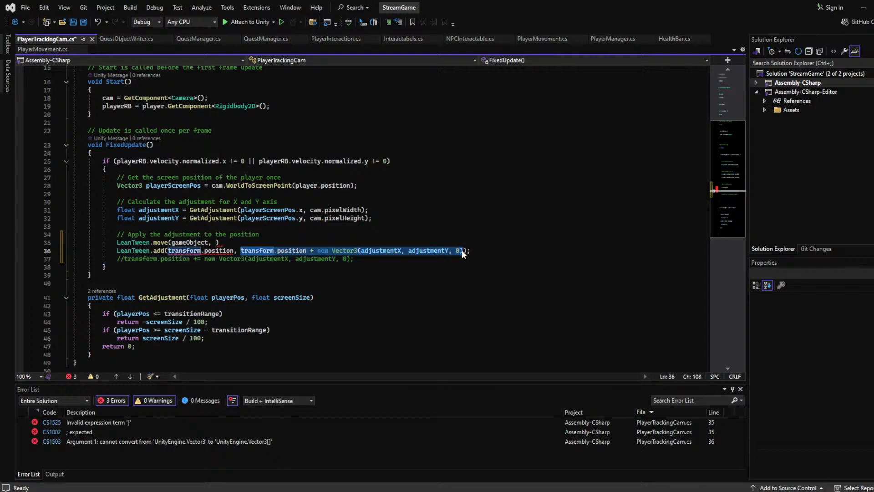
{"action": "key", "text": "ctrl+x"}
{"action": "left_click", "coordinate": [218, 242]}
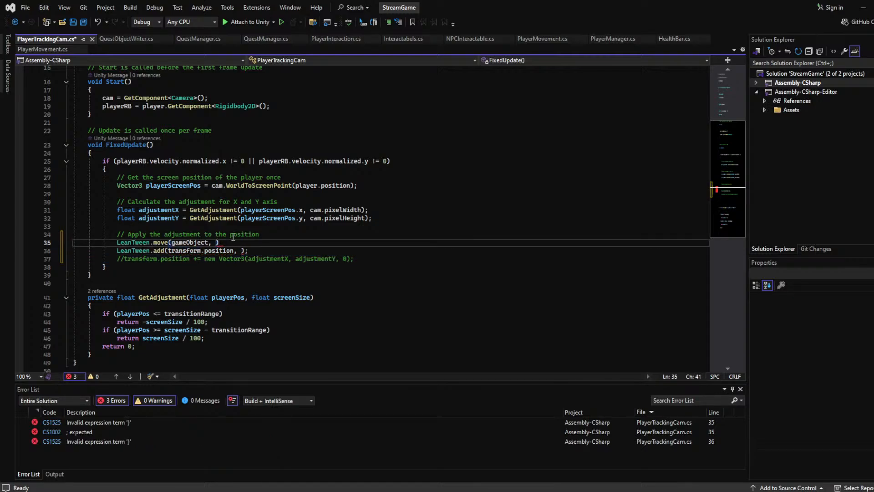
{"action": "key", "text": "ctrl+v"}
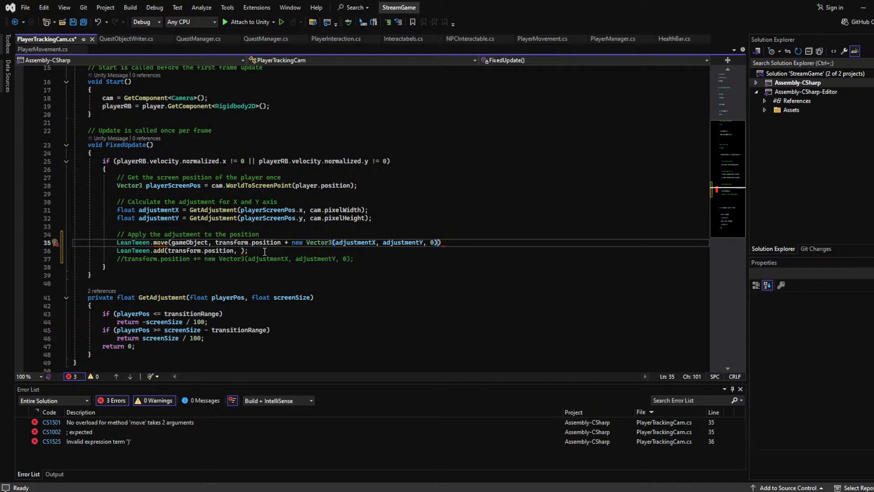
{"action": "left_click_drag", "start_coordinate": [249, 251], "coordinate": [73, 251]}
{"action": "key", "text": "BackSpace"}
{"action": "key", "text": "BackSpace"}
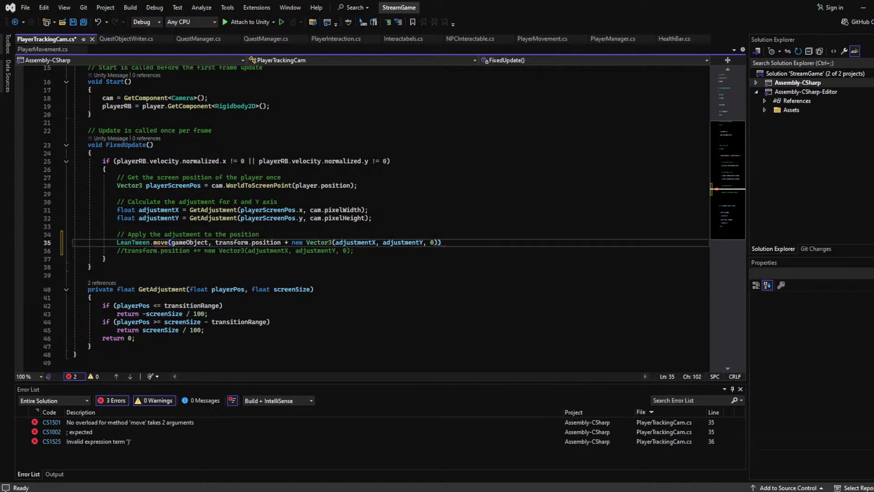
Complete the LeanTween.move statement with Time.deltaTime as its third argument and a closing semicolon, and save the script
{"action": "type", "text": ";"}
{"action": "key", "text": "Left"}
{"action": "key", "text": "Left"}
{"action": "type", "text": ", time.d"}
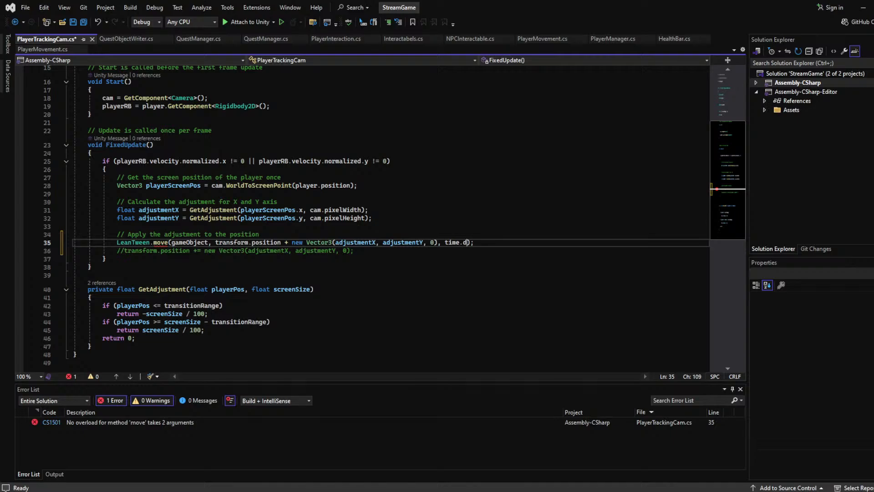
{"action": "key", "text": "BackSpace"}
{"action": "key", "text": "BackSpace"}
{"action": "key", "text": "BackSpace"}
{"action": "key", "text": "BackSpace"}
{"action": "key", "text": "BackSpace"}
{"action": "key", "text": "BackSpace"}
{"action": "type", "text": "Time"}
{"action": "type", "text": ".deltaTime"}
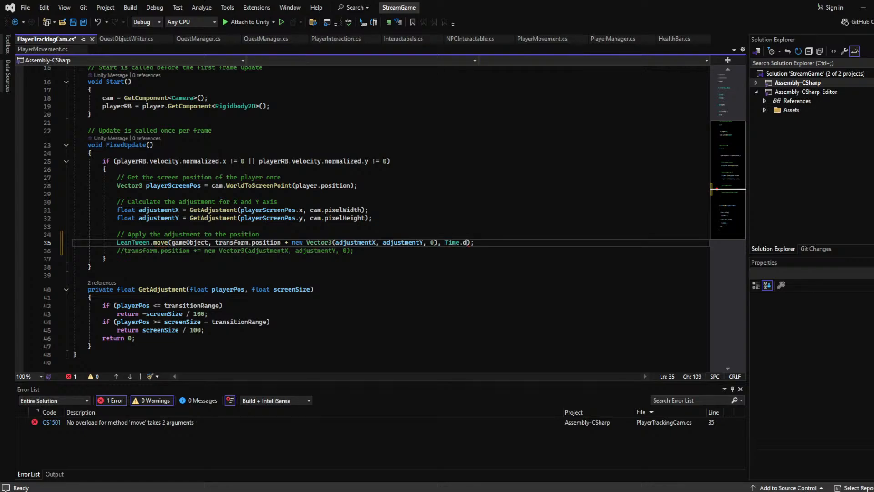
{"action": "left_click", "coordinate": [262, 189]}
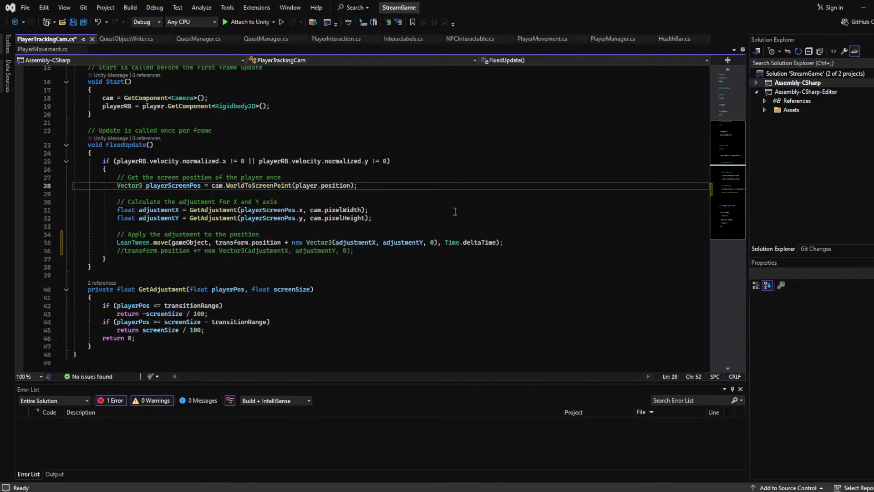
{"action": "key", "text": "ctrl+s"}
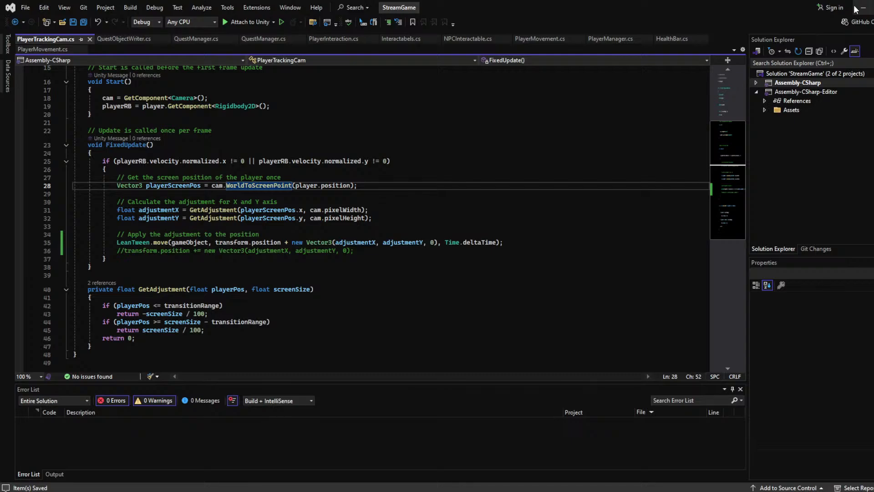
Multiply the Time.deltaTime argument of the LeanTween.move call by 3
{"action": "left_click", "coordinate": [469, 186]}
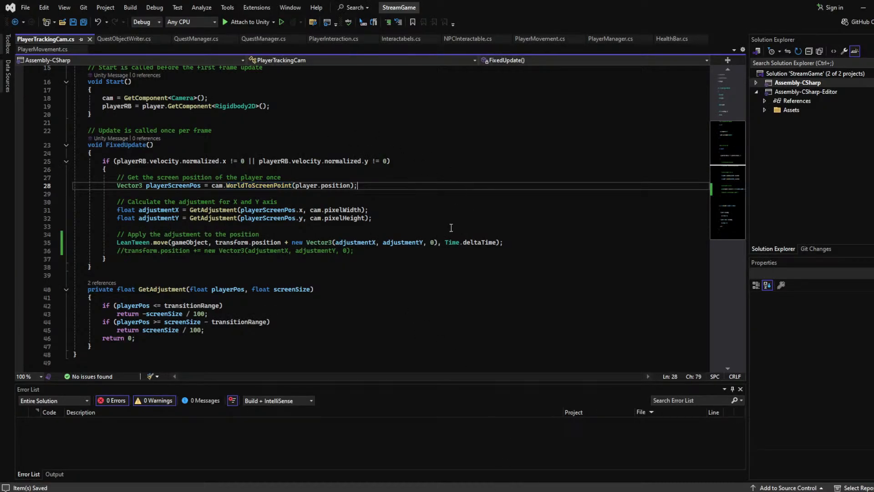
{"action": "left_click", "coordinate": [498, 235]}
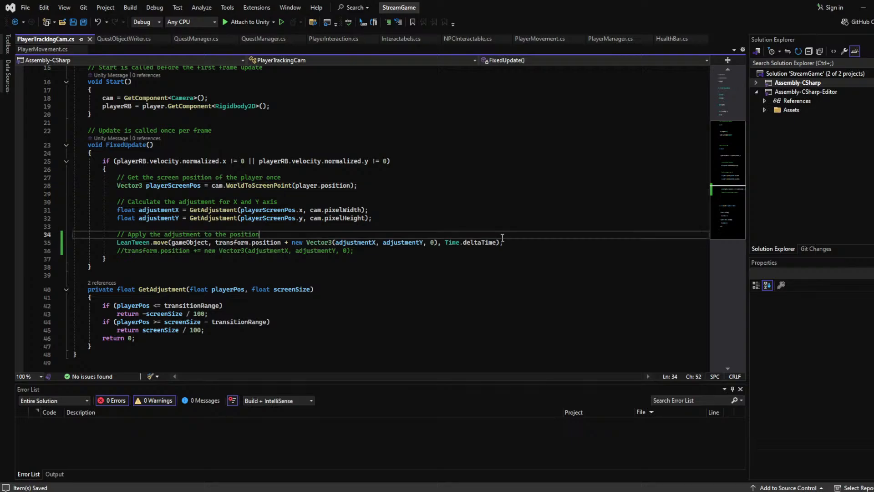
{"action": "left_click", "coordinate": [497, 242]}
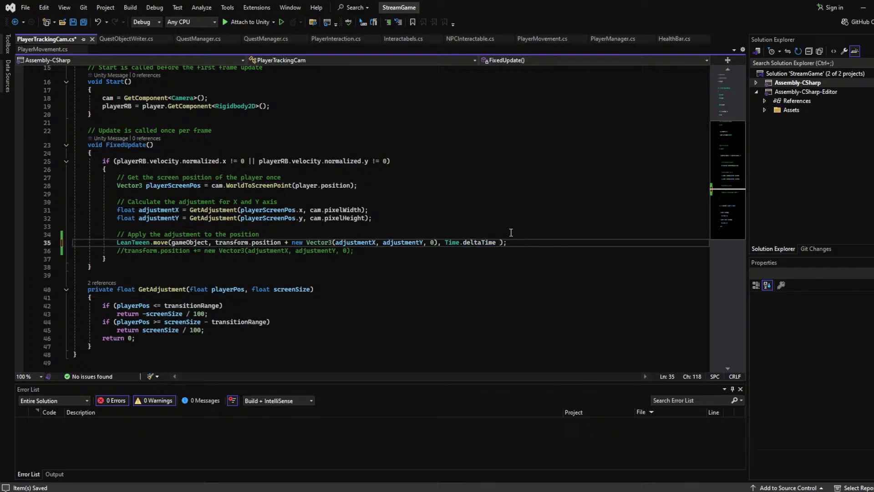
{"action": "type", "text": "* "}
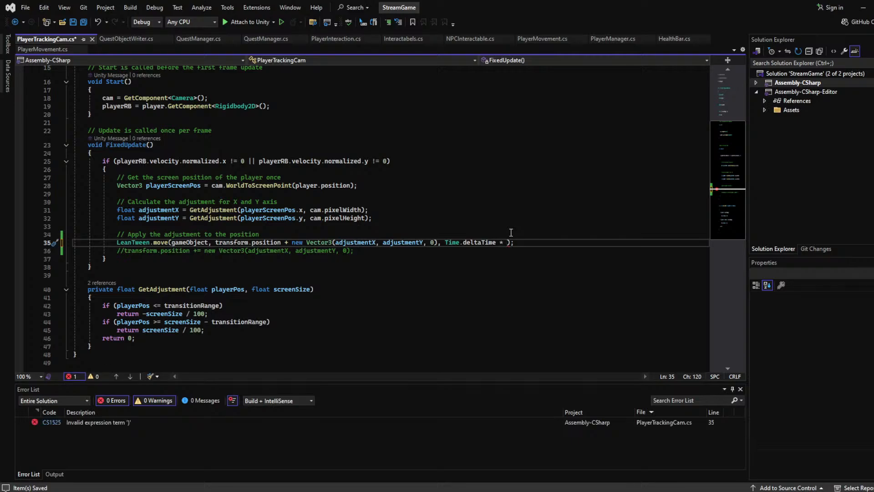
{"action": "type", "text": "3"}
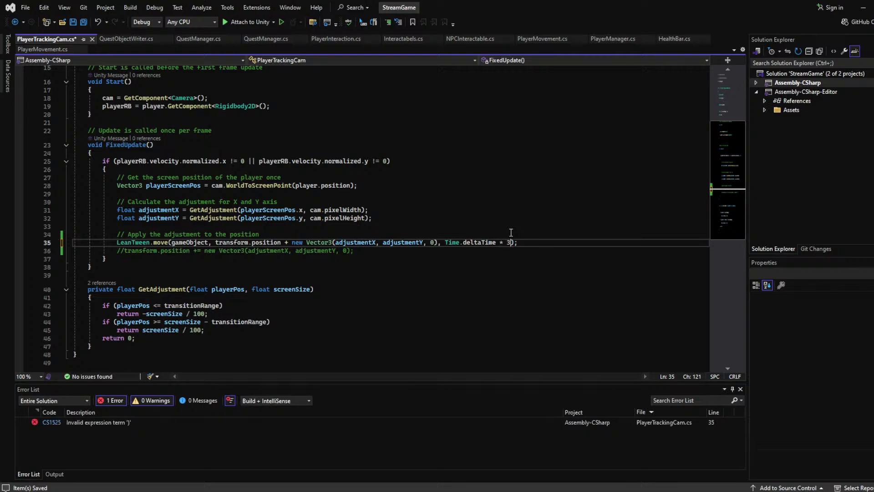
Declare const float camTravelTime = 2.5f below transitionRange, and place the cursor at the multiplier 3 in the LeanTween.move call
{"action": "scroll", "coordinate": [511, 232], "scroll_direction": "up", "scroll_amount": 4}
{"action": "left_click", "coordinate": [235, 132]}
{"action": "left_click", "coordinate": [229, 140]}
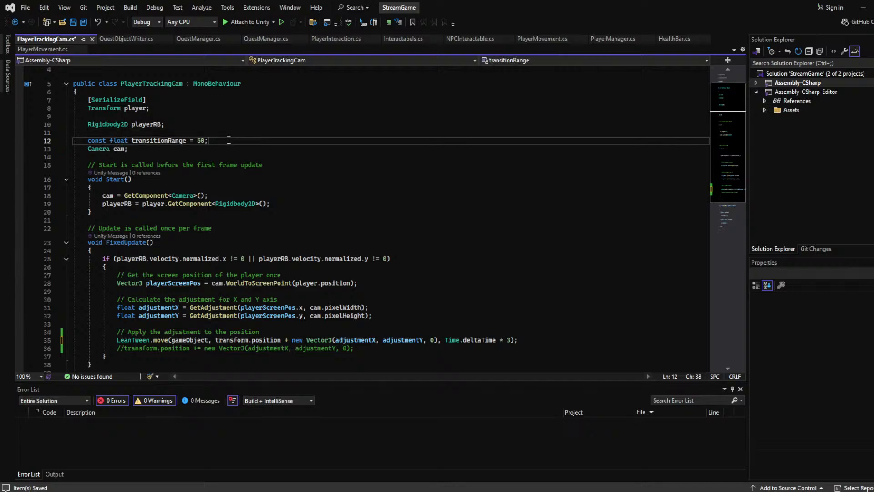
{"action": "type", "text": "cos"}
{"action": "key", "text": "BackSpace"}
{"action": "key", "text": "BackSpace"}
{"action": "key", "text": "BackSpace"}
{"action": "key", "text": "Return"}
{"action": "type", "text": "cso"}
{"action": "key", "text": "BackSpace"}
{"action": "key", "text": "BackSpace"}
{"action": "key", "text": "BackSpace"}
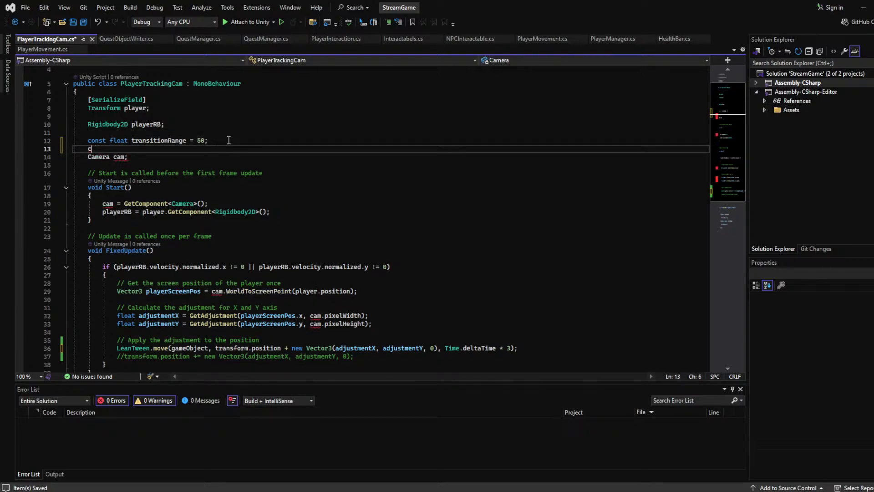
{"action": "type", "text": "const int"}
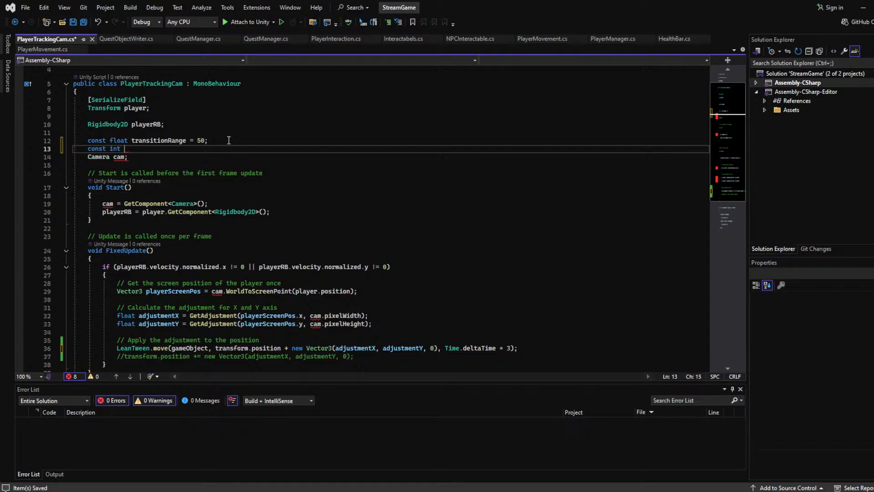
{"action": "key", "text": "BackSpace"}
{"action": "key", "text": "BackSpace"}
{"action": "key", "text": "BackSpace"}
{"action": "key", "text": "BackSpace"}
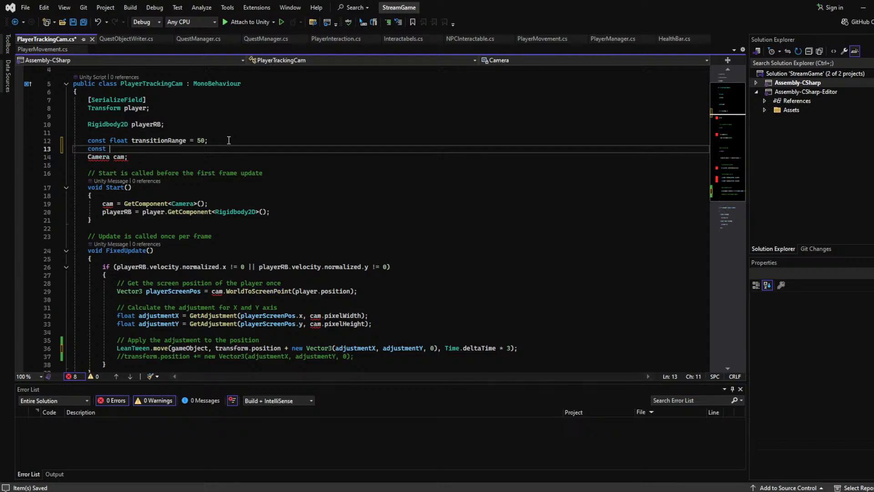
{"action": "type", "text": "float cam"}
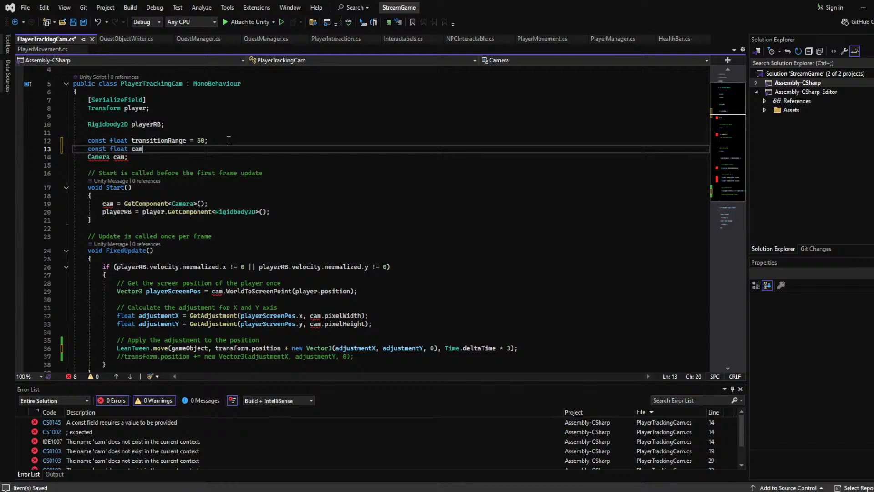
{"action": "type", "text": "Travel"}
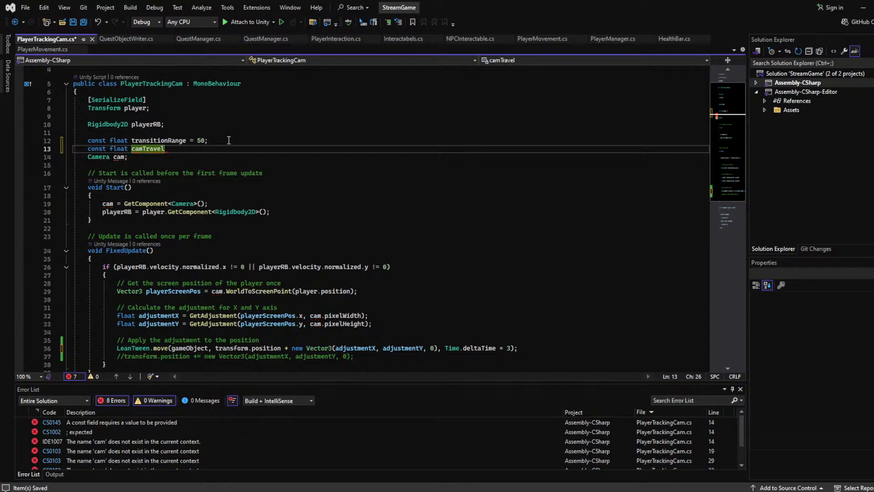
{"action": "type", "text": "Time = "}
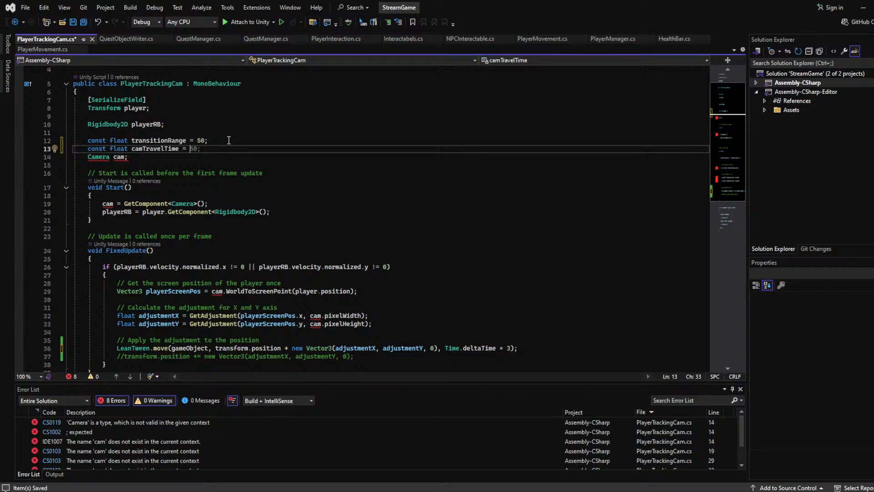
{"action": "type", "text": "0.5f;"}
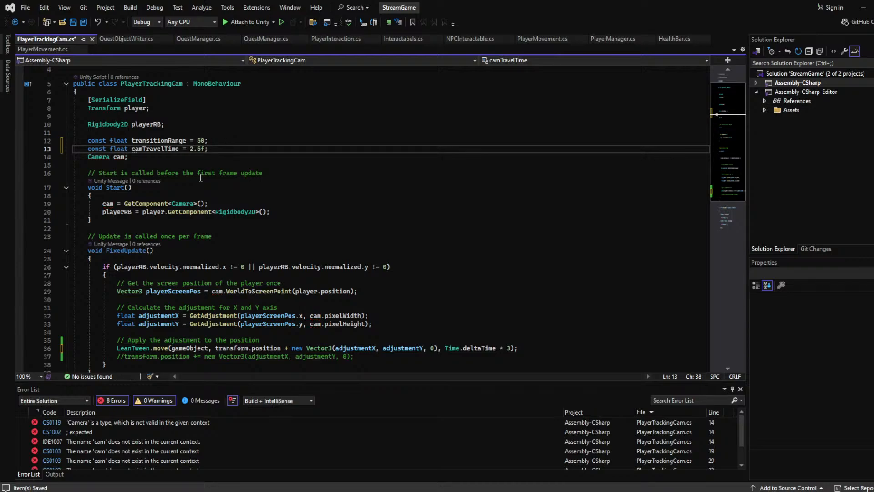
{"action": "scroll", "coordinate": [263, 172], "scroll_direction": "down", "scroll_amount": 6}
{"action": "left_click", "coordinate": [508, 202]}
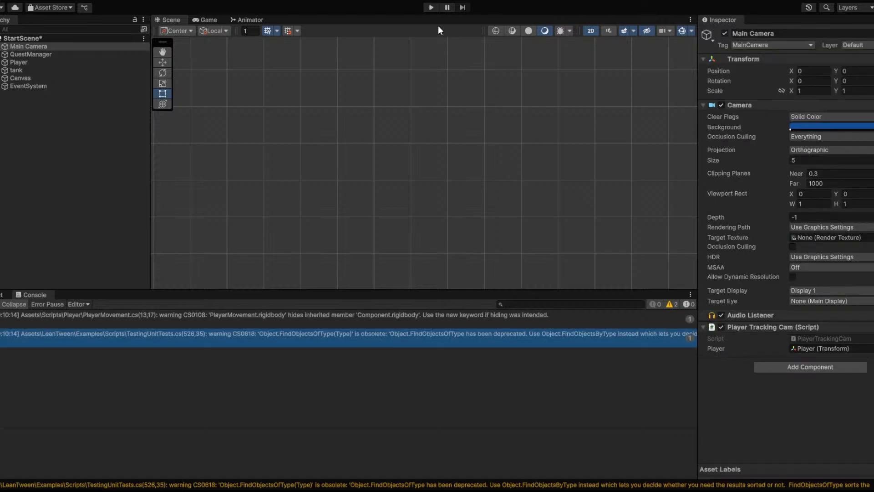
Switch to Unity, run the game, move the player across the screen edges in all directions to test the camera transitions, and stop playing
{"action": "left_click", "coordinate": [430, 8]}
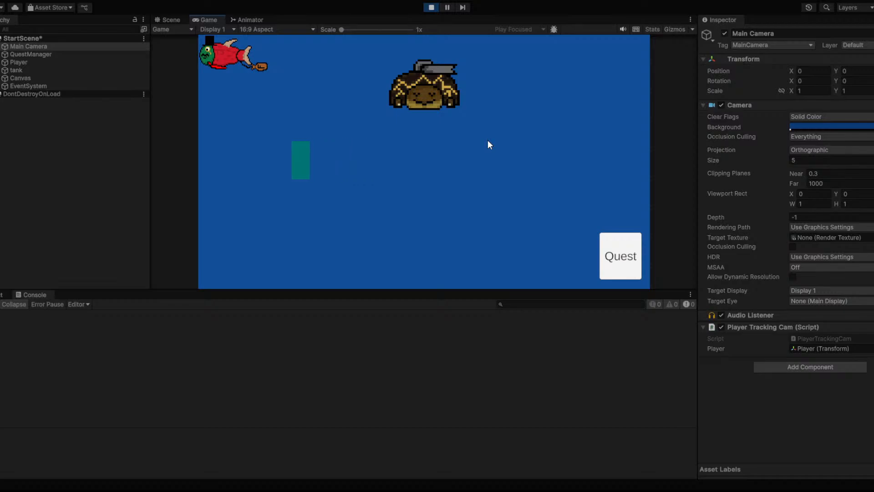
{"action": "key", "text": "d"}
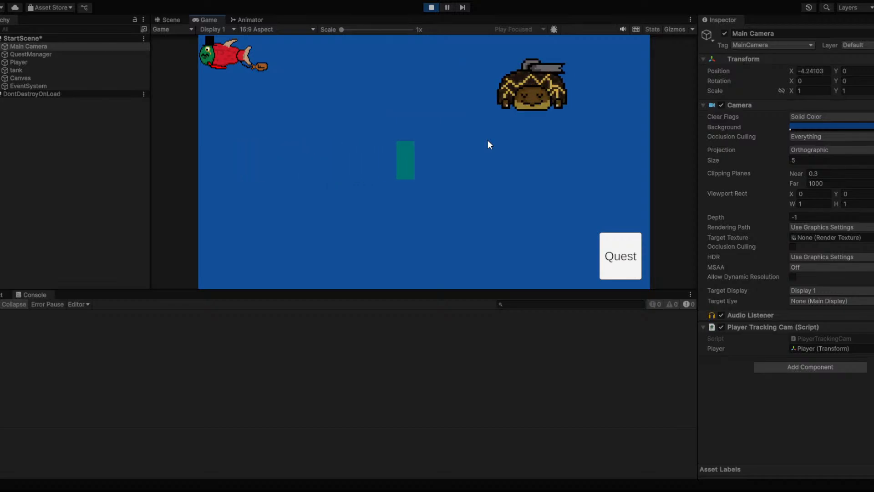
{"action": "key", "text": "d"}
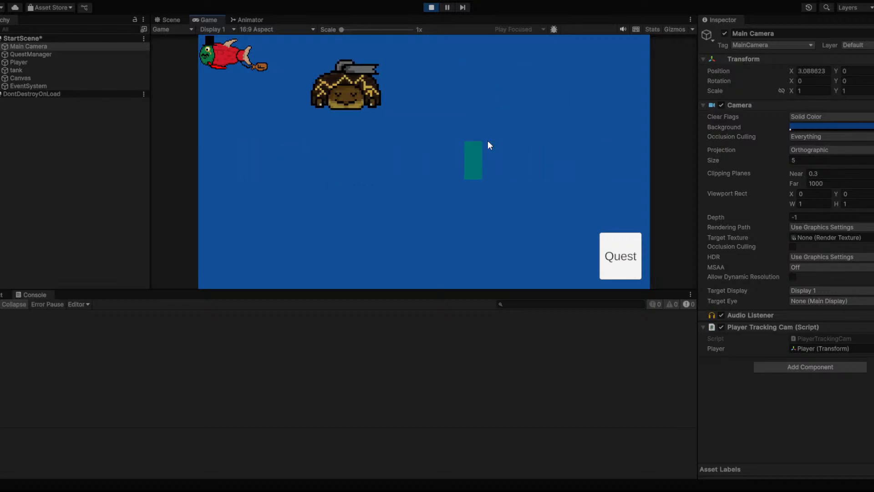
{"action": "key", "text": "a"}
{"action": "key", "text": "s"}
{"action": "key", "text": "w"}
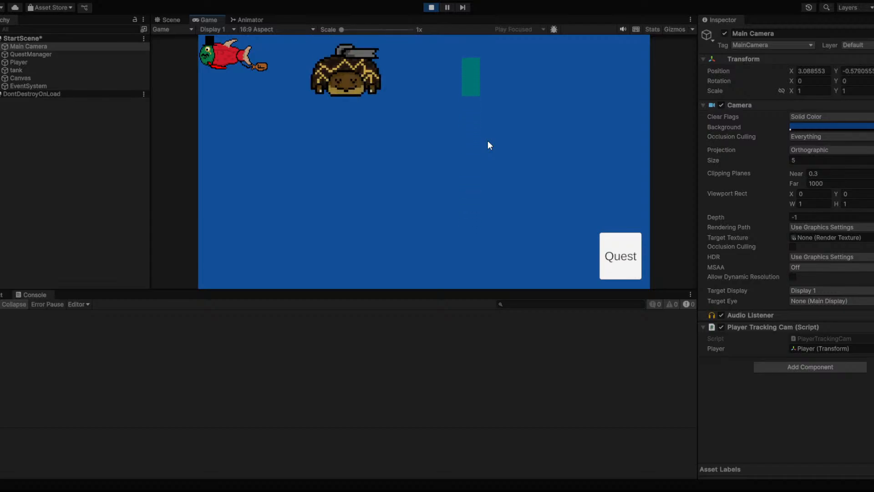
{"action": "key", "text": "s"}
{"action": "key", "text": "a"}
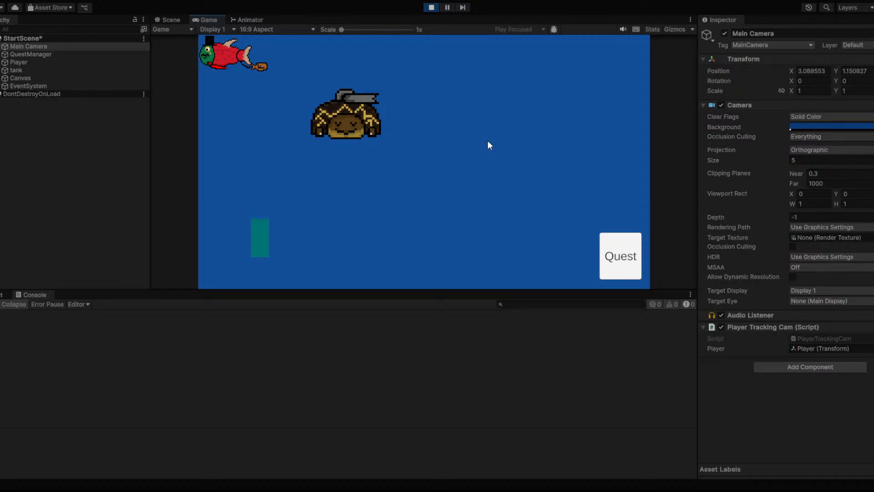
{"action": "key", "text": "d"}
{"action": "key", "text": "s"}
{"action": "key", "text": "w"}
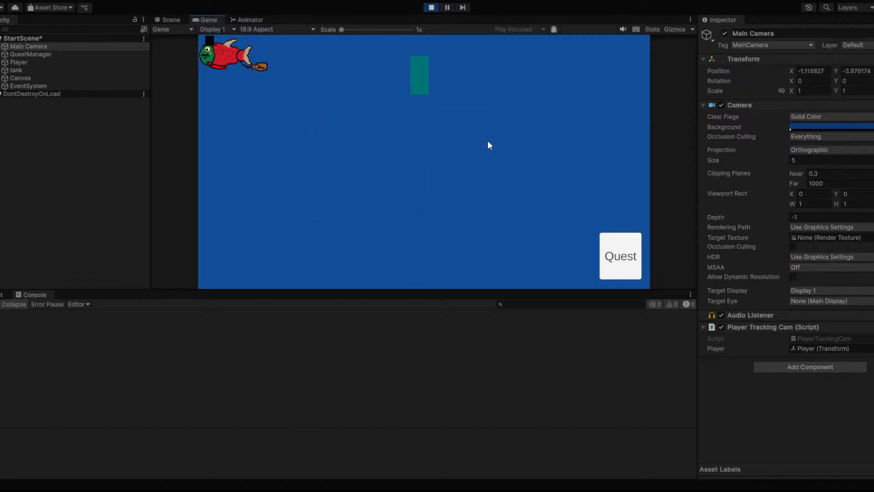
{"action": "key", "text": "w"}
{"action": "key", "text": "a"}
{"action": "key", "text": "w"}
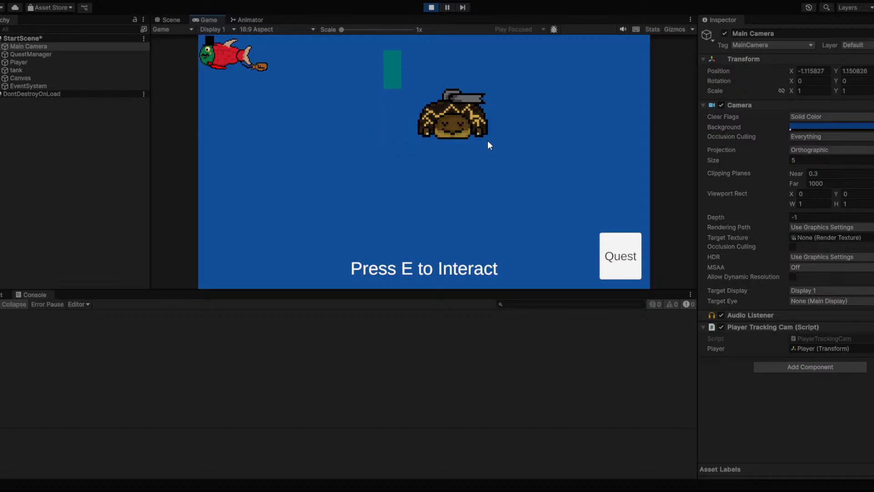
{"action": "key", "text": "s"}
{"action": "key", "text": "s"}
{"action": "key", "text": "a"}
{"action": "key", "text": "d"}
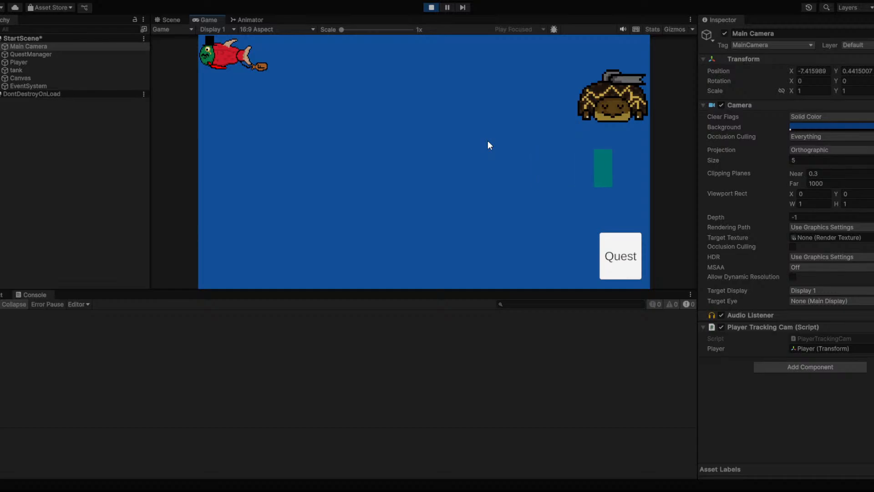
{"action": "key", "text": "d"}
{"action": "key", "text": "a"}
{"action": "key", "text": "a"}
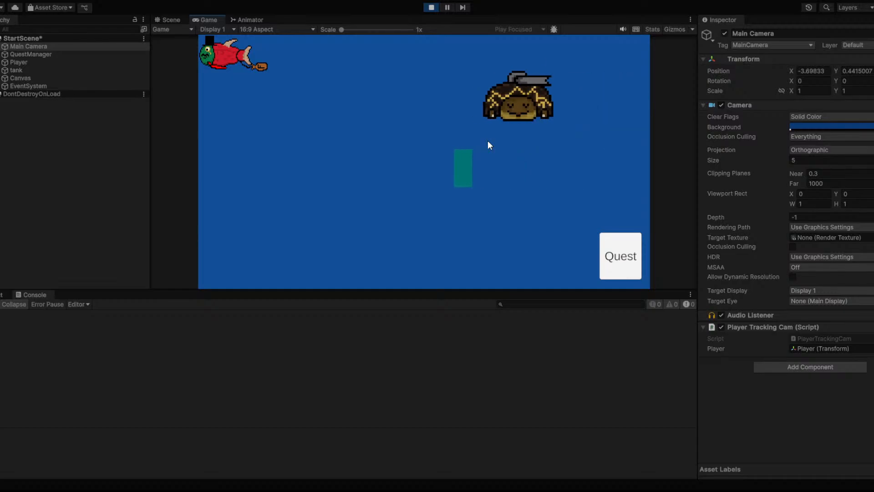
{"action": "key", "text": "a"}
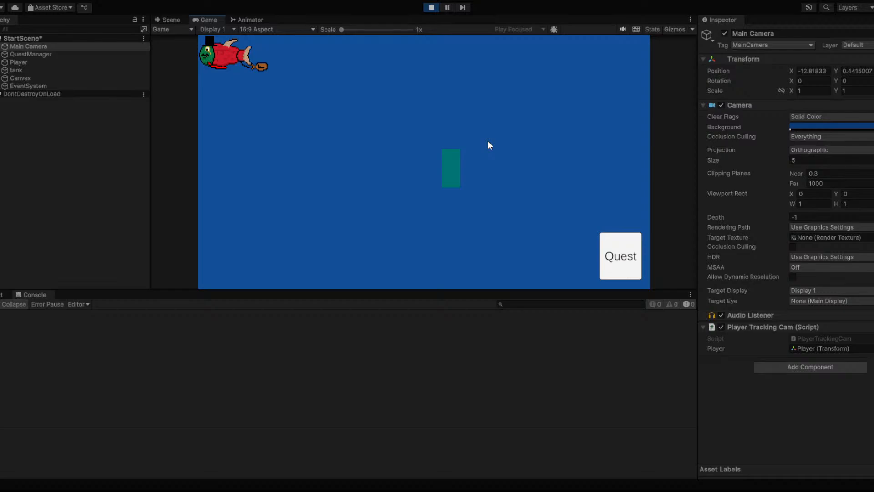
{"action": "key", "text": "d"}
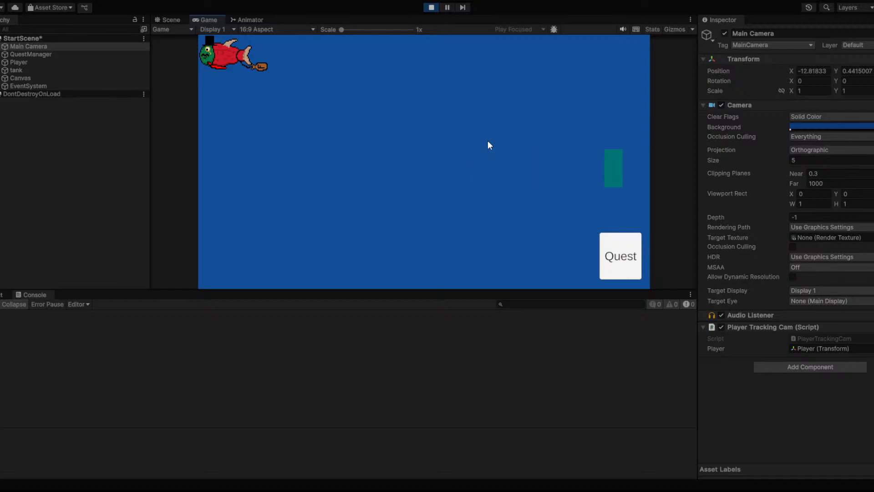
{"action": "key", "text": "d"}
{"action": "key", "text": "s"}
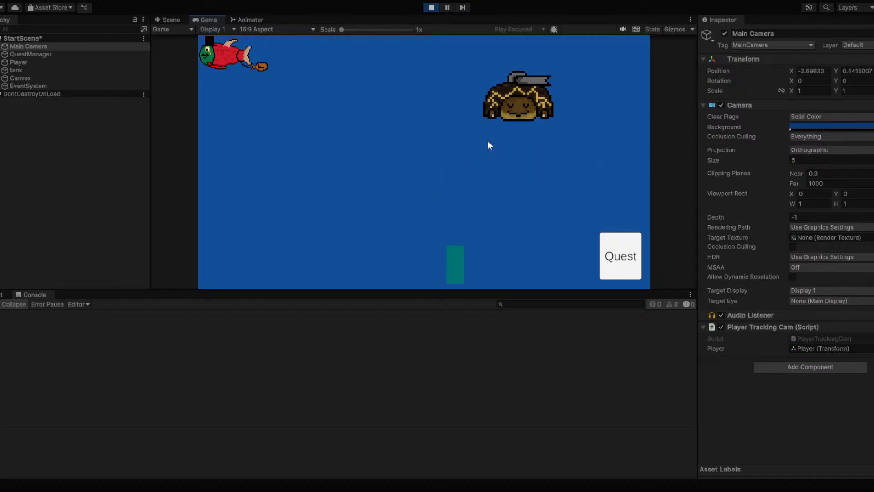
{"action": "key", "text": "w"}
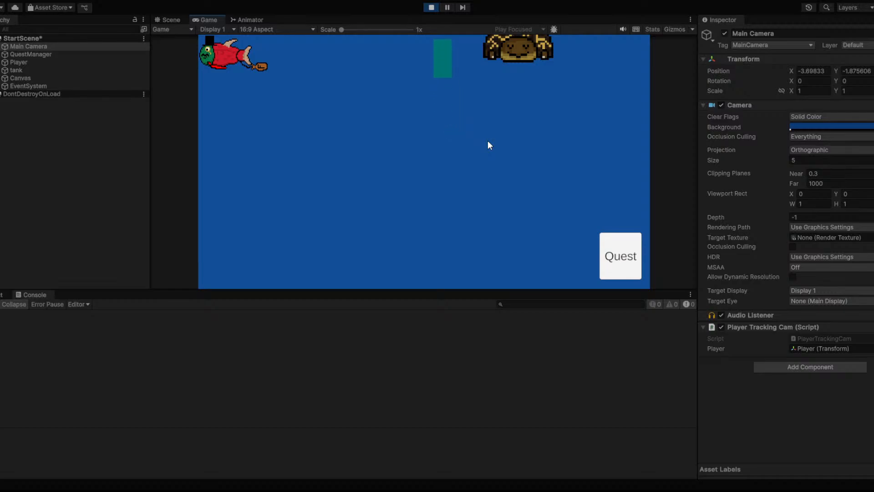
{"action": "left_click", "coordinate": [431, 8]}
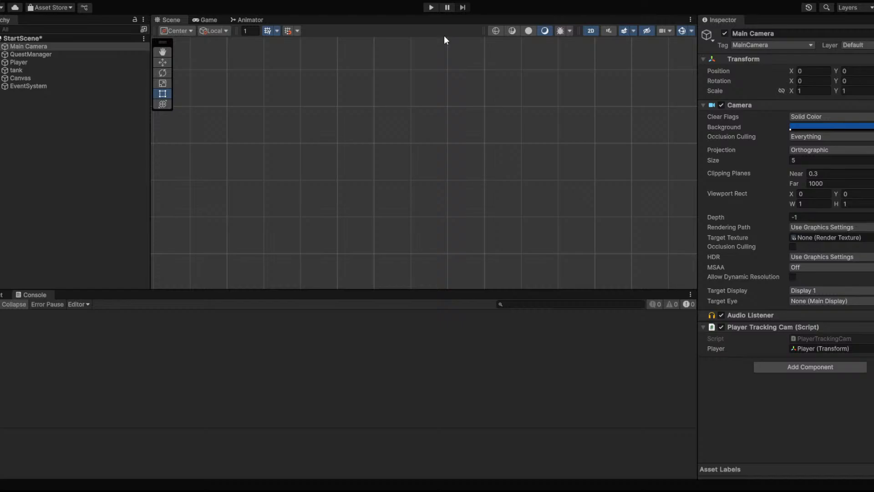
Run the game again, walk the player repeatedly past the horizontal and vertical screen edges to check the tweened camera transitions, and stop playing
{"action": "left_click", "coordinate": [424, 7]}
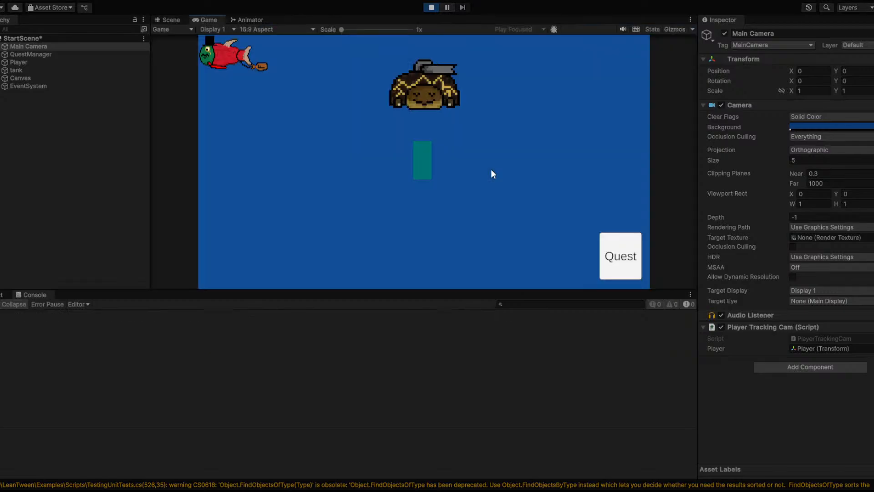
{"action": "key", "text": "a"}
{"action": "key", "text": "s"}
{"action": "key", "text": "s"}
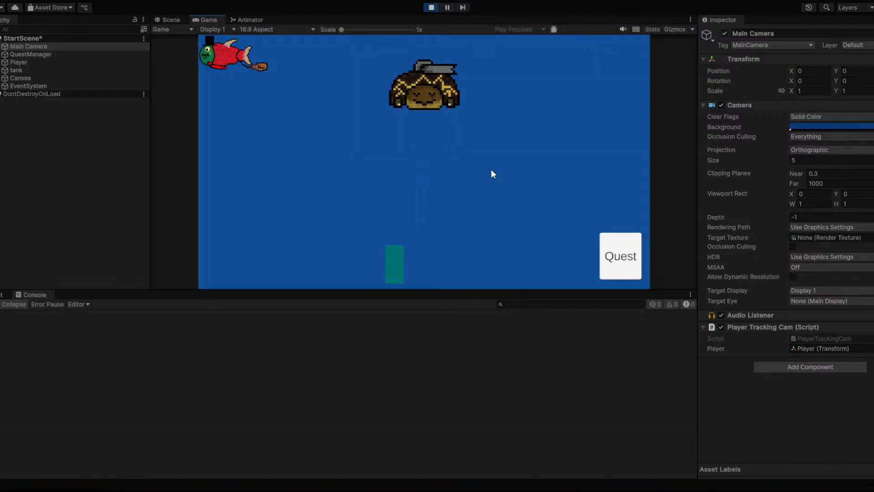
{"action": "key", "text": "a"}
{"action": "key", "text": "a"}
{"action": "key", "text": "w"}
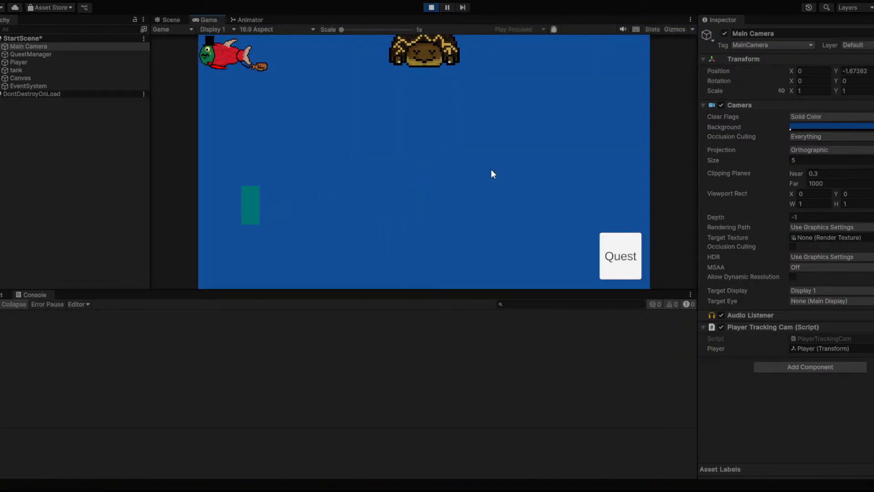
{"action": "key", "text": "w"}
{"action": "key", "text": "w"}
{"action": "key", "text": "d"}
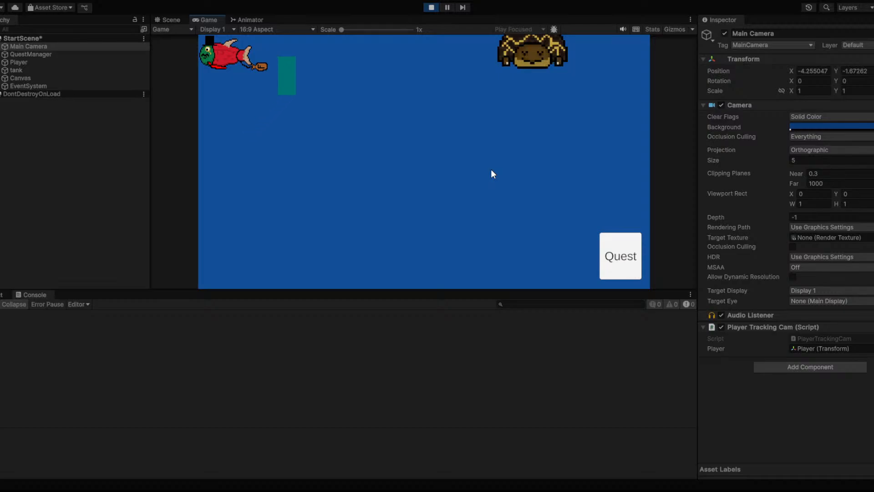
{"action": "key", "text": "w"}
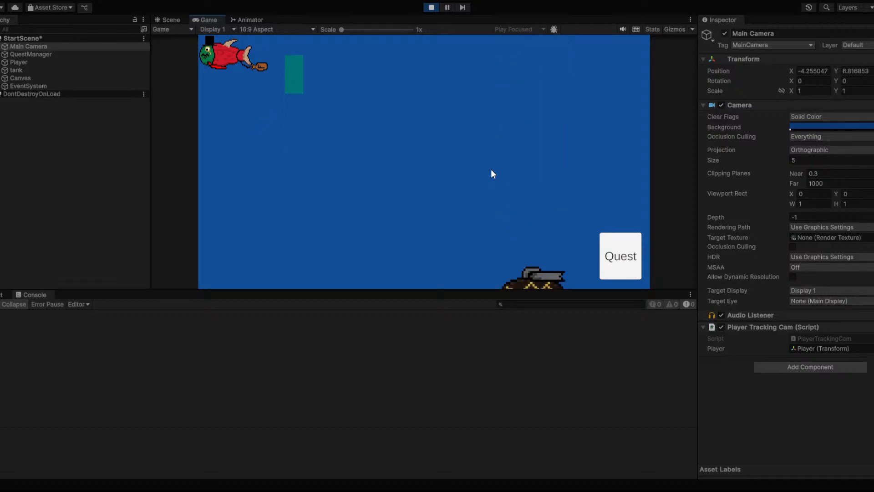
{"action": "key", "text": "d"}
{"action": "key", "text": "s"}
{"action": "key", "text": "d"}
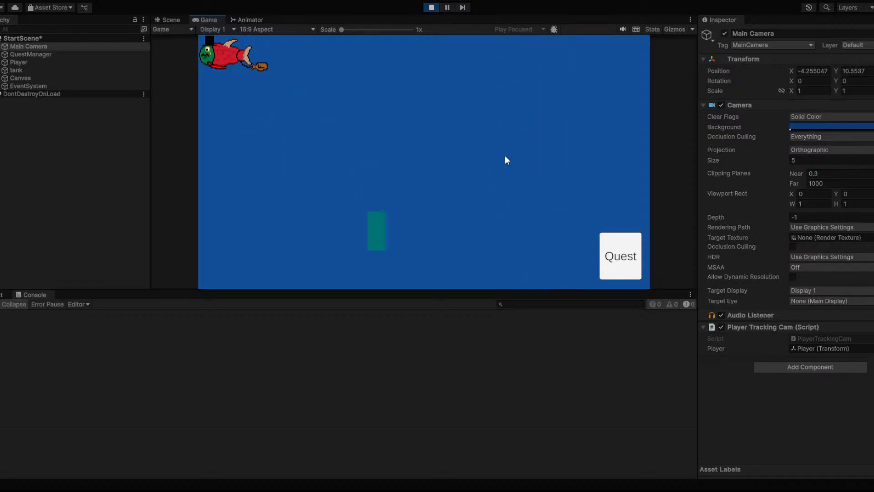
{"action": "key", "text": "s"}
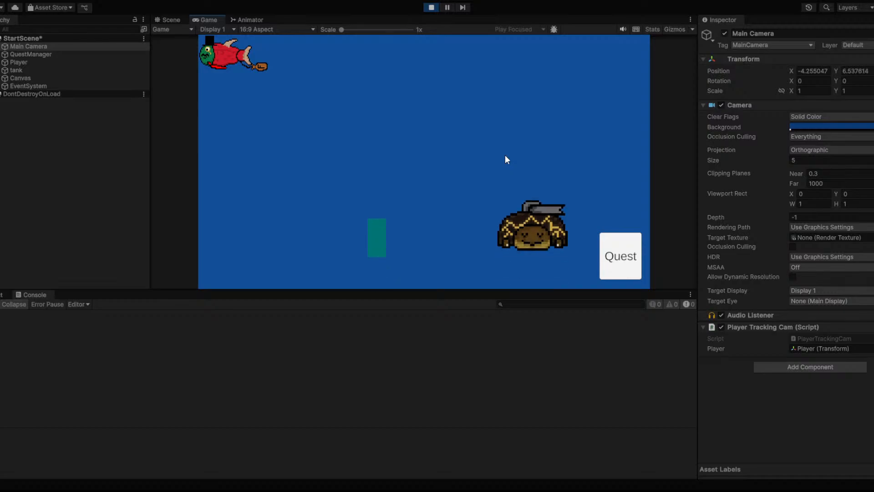
{"action": "key", "text": "a"}
{"action": "key", "text": "w"}
{"action": "key", "text": "d"}
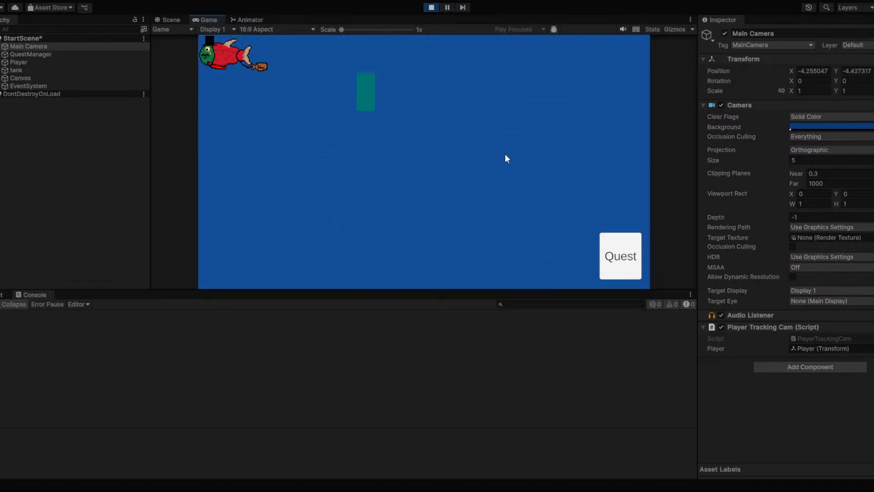
{"action": "key", "text": "w"}
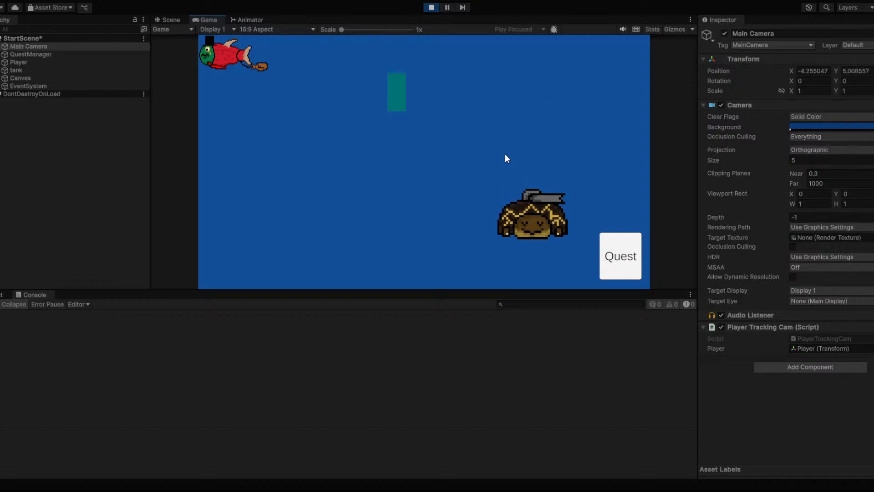
{"action": "key", "text": "s"}
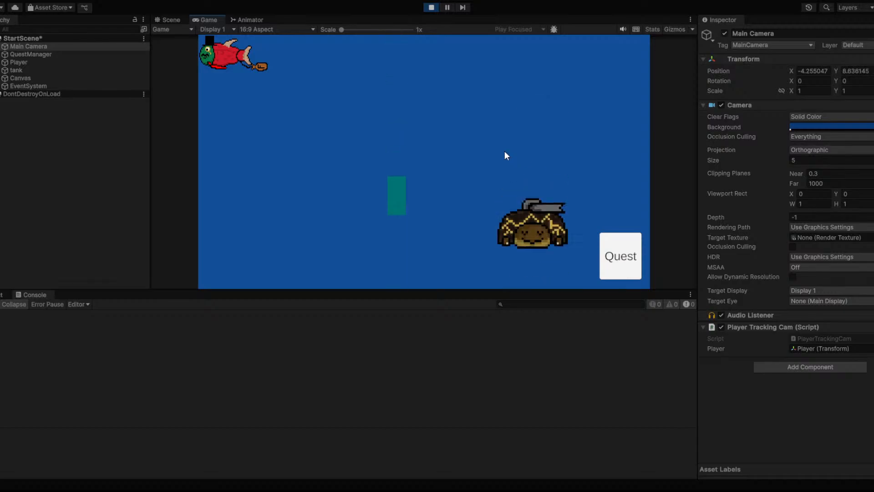
{"action": "key", "text": "s"}
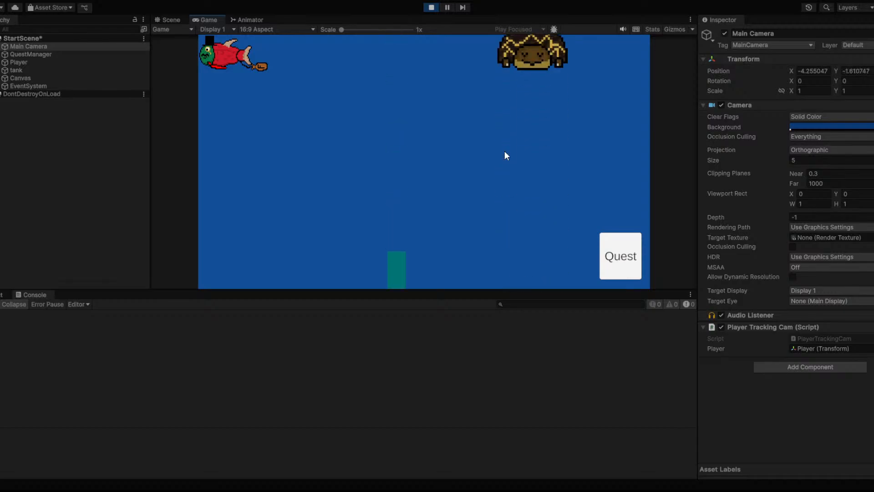
{"action": "key", "text": "w"}
{"action": "key", "text": "d"}
{"action": "key", "text": "w"}
{"action": "key", "text": "w"}
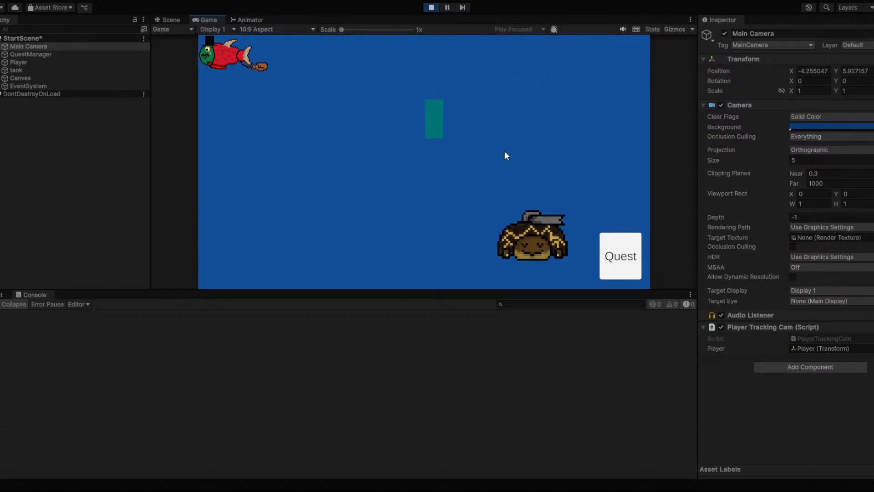
{"action": "key", "text": "a"}
{"action": "key", "text": "a"}
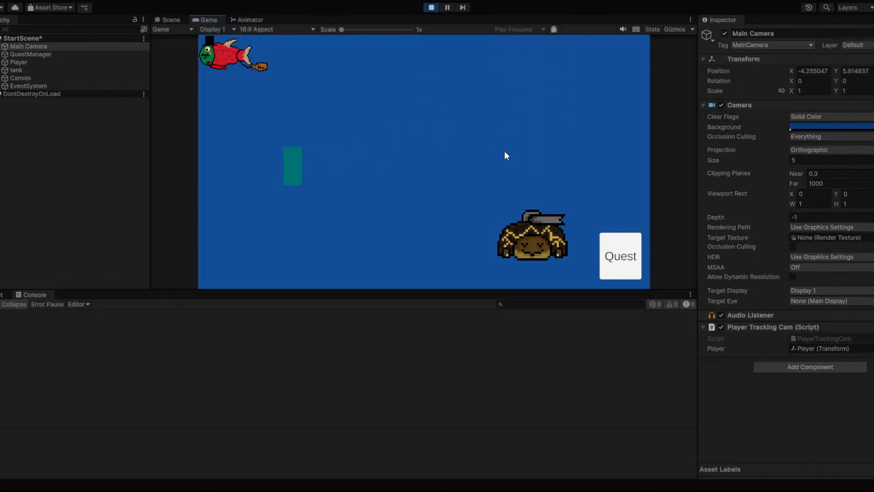
{"action": "key", "text": "d"}
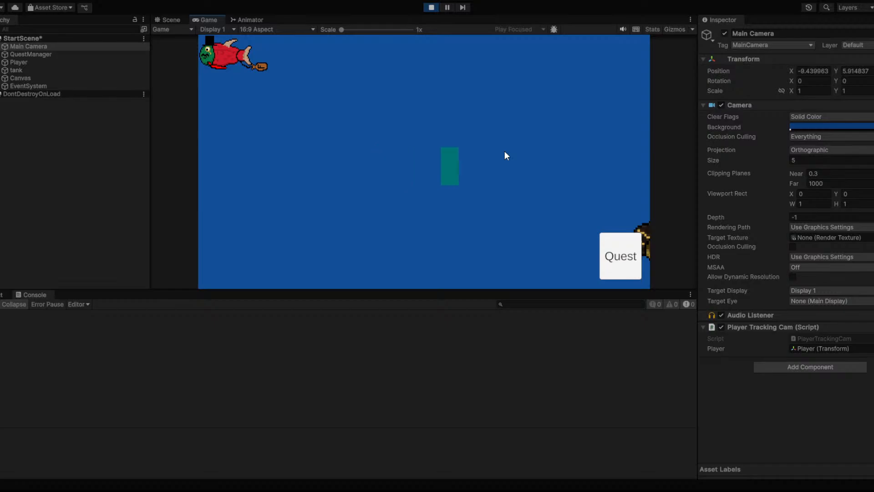
{"action": "key", "text": "d"}
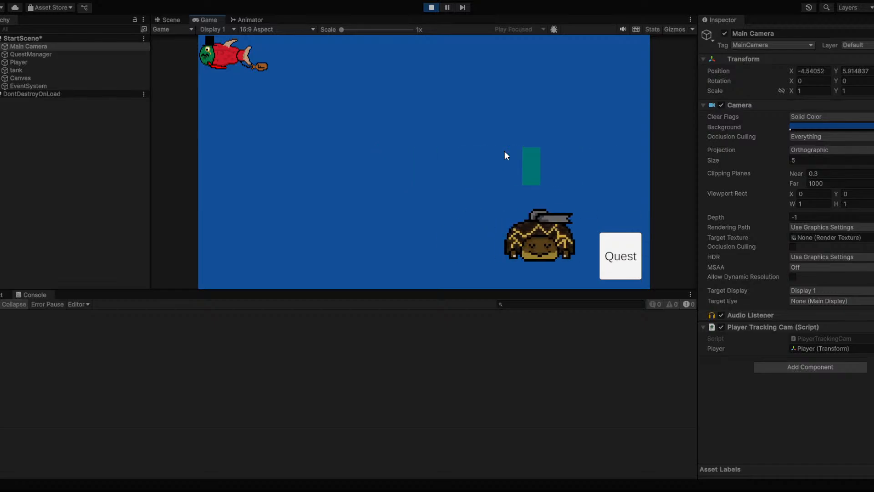
{"action": "key", "text": "s"}
{"action": "key", "text": "a"}
{"action": "left_click", "coordinate": [431, 8]}
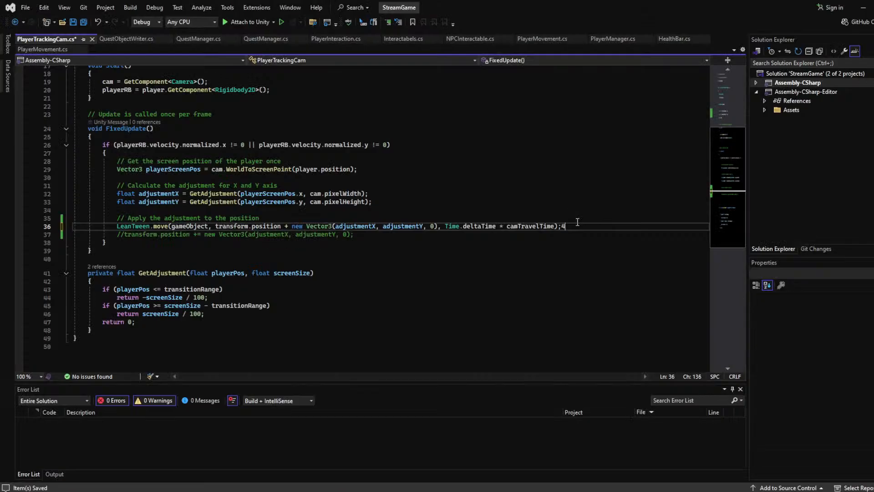
Switch to Visual Studio and delete the stray 4 after the LeanTween.move statement in PlayerTrackingCam.cs
{"action": "key", "text": "BackSpace"}
{"action": "left_click", "coordinate": [555, 193]}
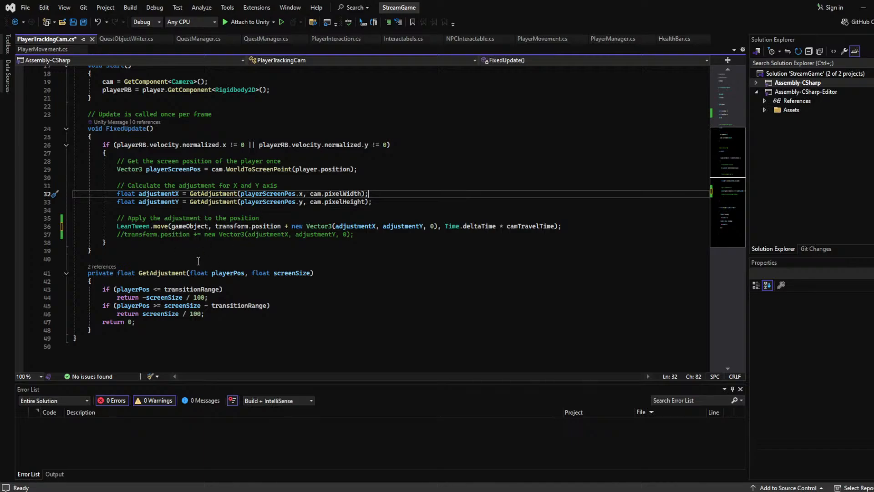
{"action": "left_click", "coordinate": [135, 246]}
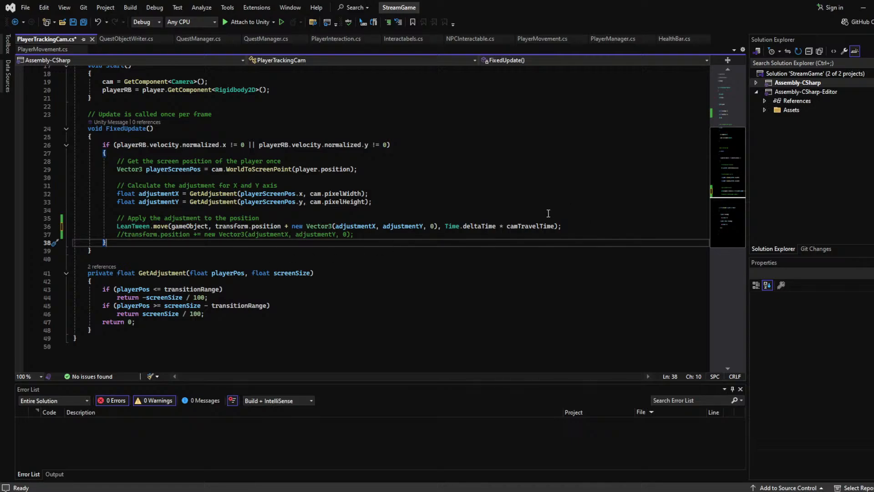
{"action": "left_click", "coordinate": [557, 226]}
{"action": "type", "text": ","}
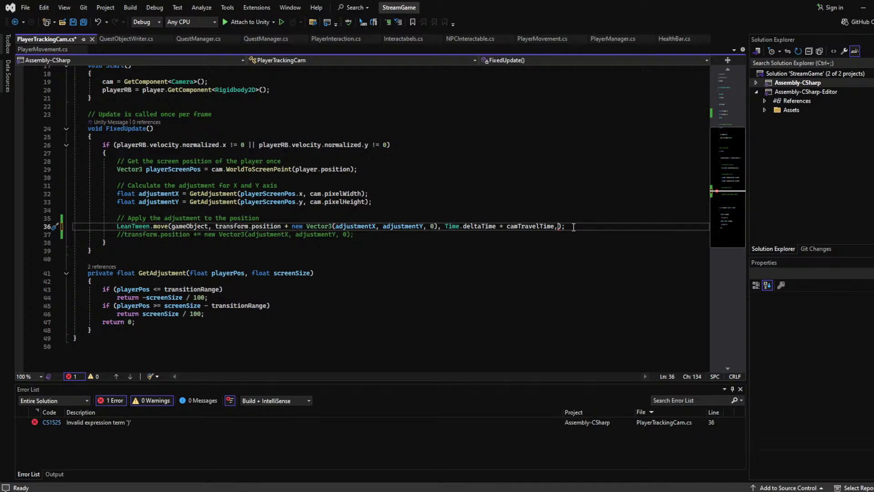
{"action": "left_click", "coordinate": [576, 202]}
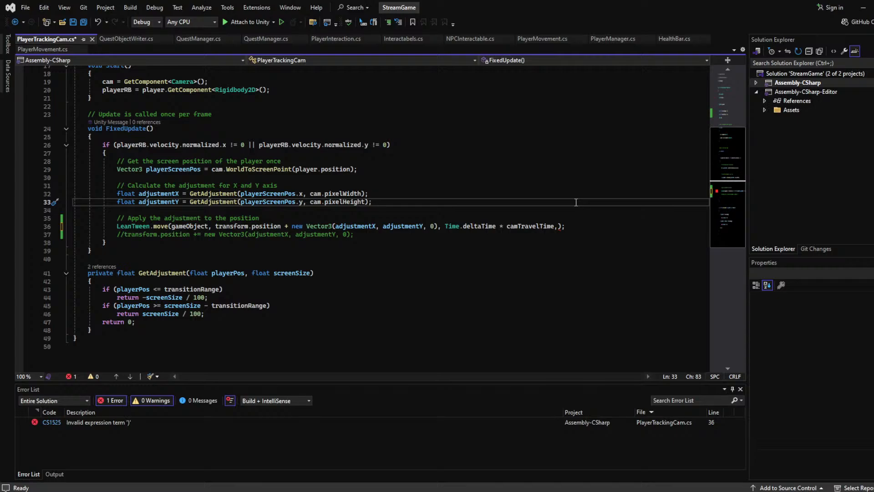
{"action": "left_click", "coordinate": [558, 220]}
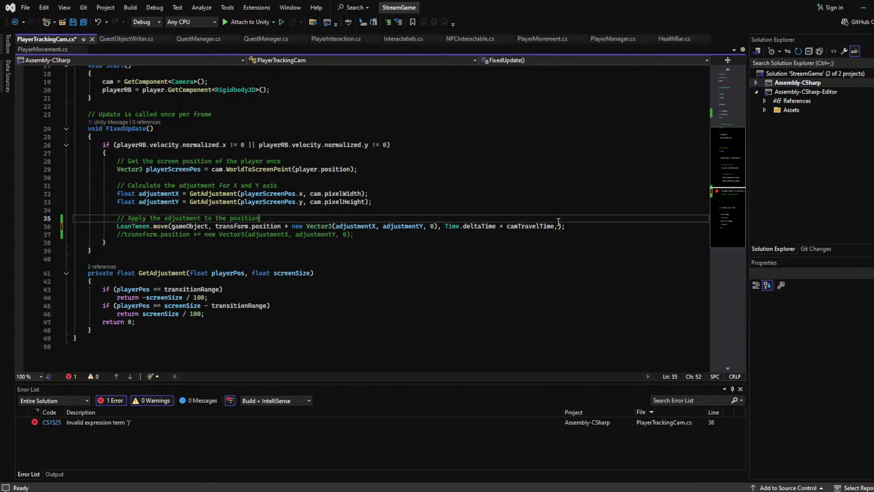
{"action": "left_click", "coordinate": [558, 226]}
{"action": "key", "text": "BackSpace"}
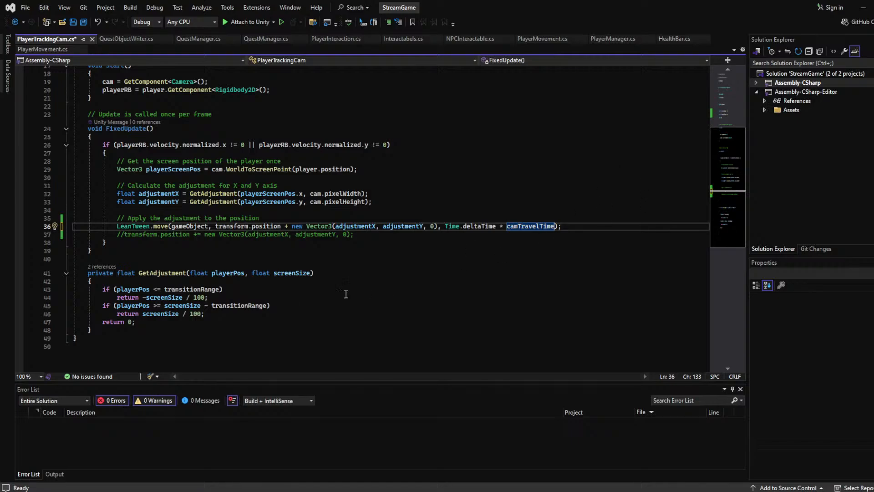
Comment out the LeanTween.move line and add the comment "//TODO make smooth" above it
{"action": "left_click", "coordinate": [118, 227]}
{"action": "type", "text": "//"}
{"action": "left_click", "coordinate": [269, 217]}
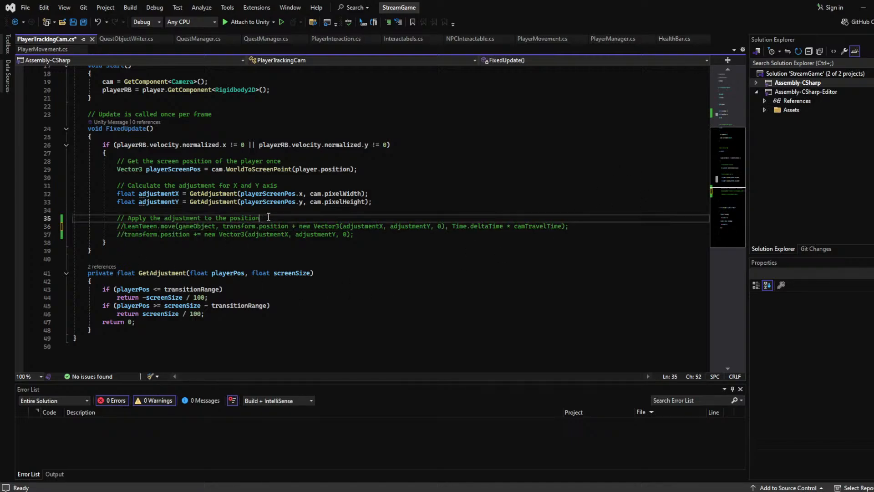
{"action": "key", "text": "Return"}
{"action": "type", "text": "//TODO"}
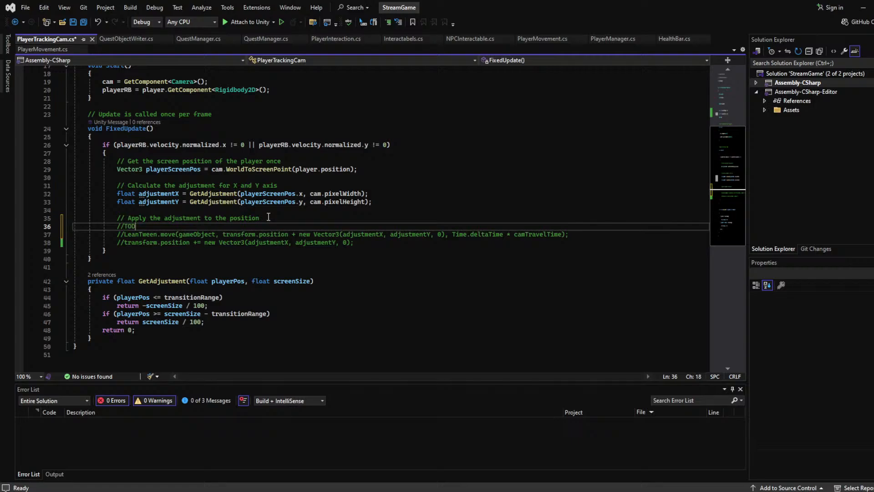
{"action": "type", "text": " make smooth"}
Uncomment the transform.position += new Vector3(adjustmentX, adjustmentY, 0) line and save the script
{"action": "left_click", "coordinate": [123, 243]}
{"action": "key", "text": "BackSpace"}
{"action": "key", "text": "BackSpace"}
{"action": "key", "text": "ctrl+s"}
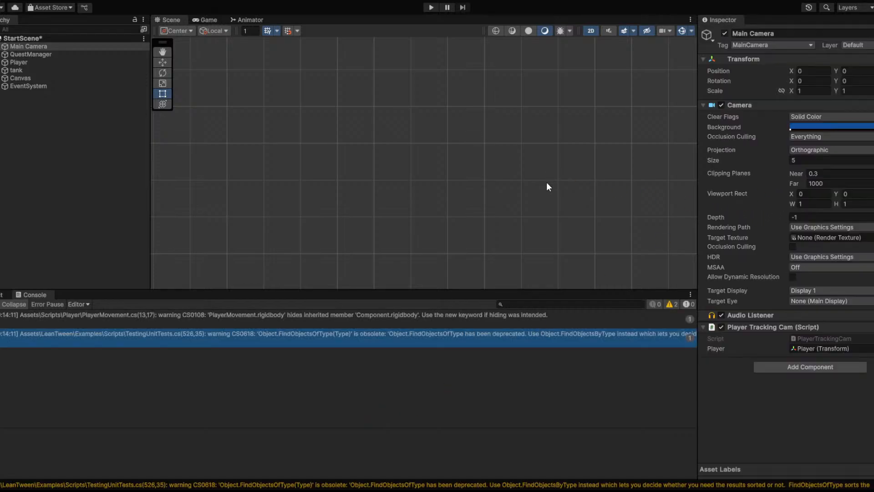
Switch to Unity, run the game, move the player across the screen edges to test the restored instant camera transitions, and stop playing
{"action": "left_click", "coordinate": [427, 7]}
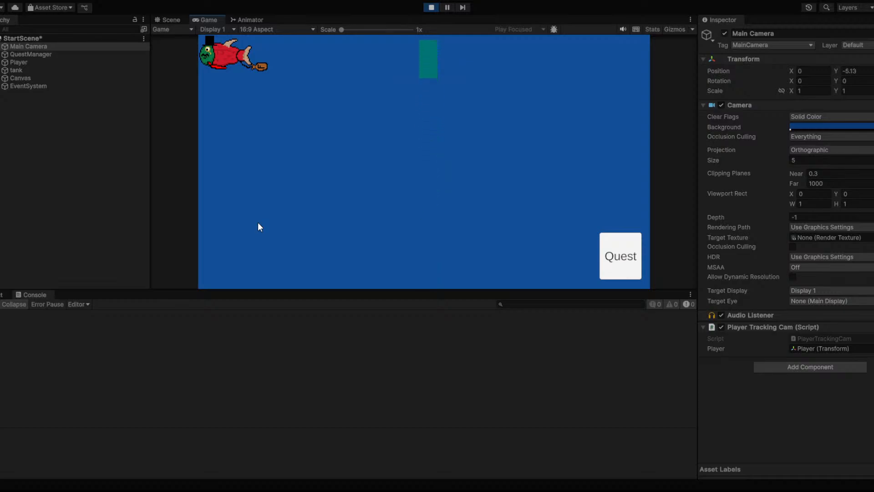
{"action": "key", "text": "w"}
{"action": "key", "text": "d"}
{"action": "key", "text": "s"}
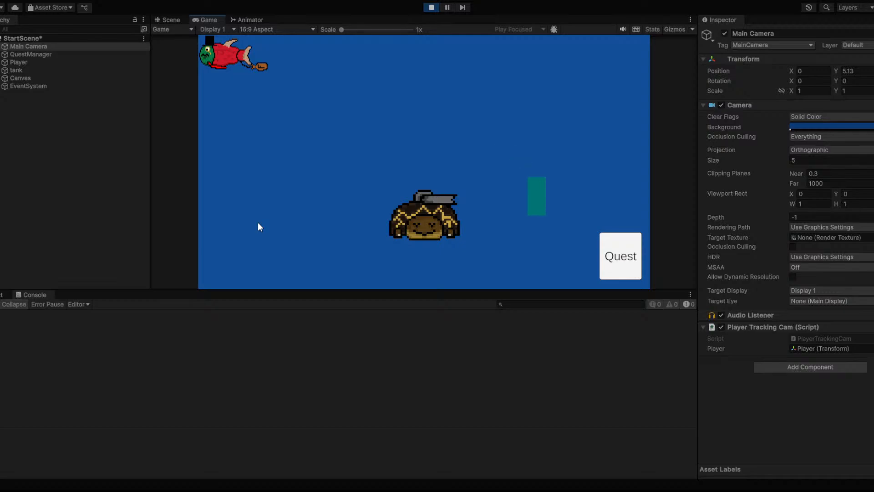
{"action": "key", "text": "a"}
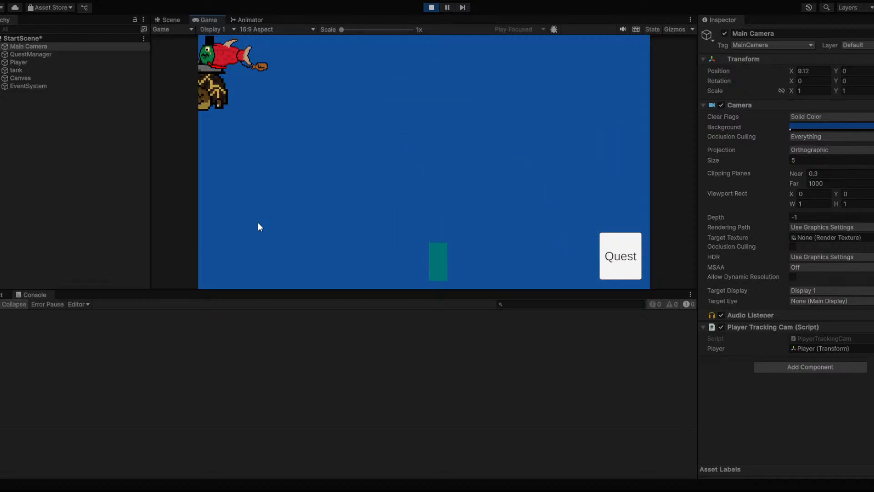
{"action": "key", "text": "w"}
{"action": "key", "text": "a"}
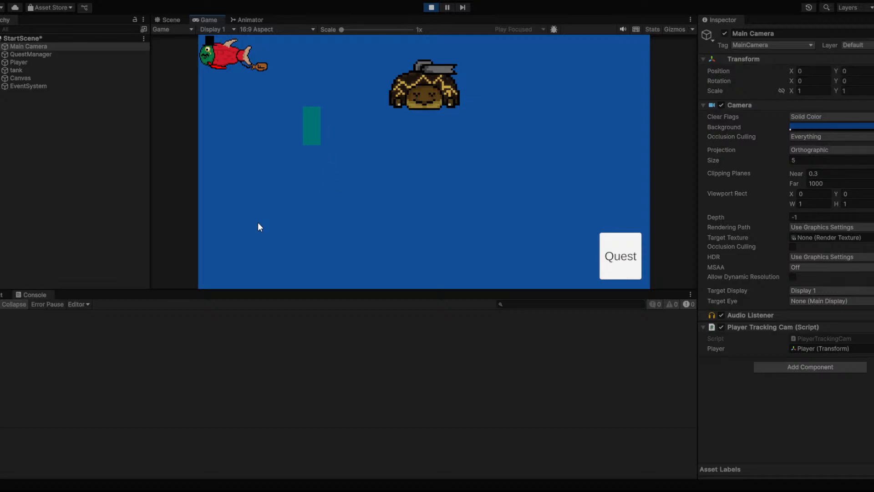
{"action": "key", "text": "d"}
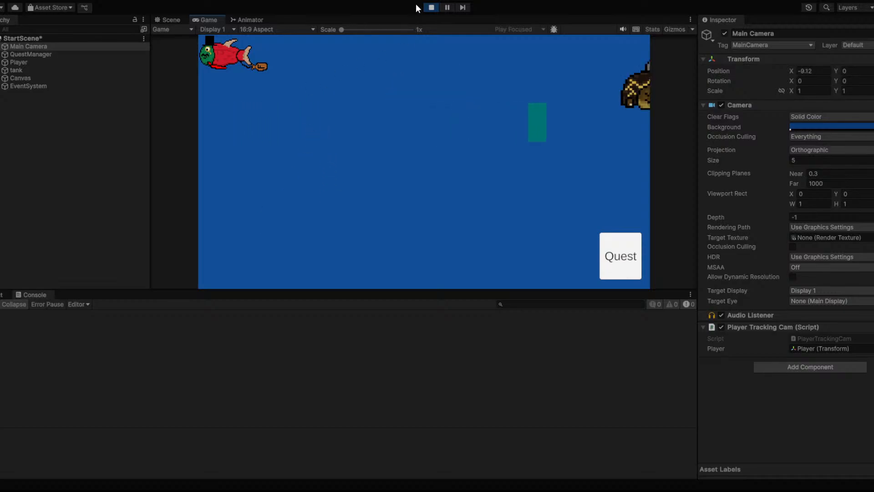
{"action": "key", "text": "s"}
{"action": "left_click", "coordinate": [430, 7]}
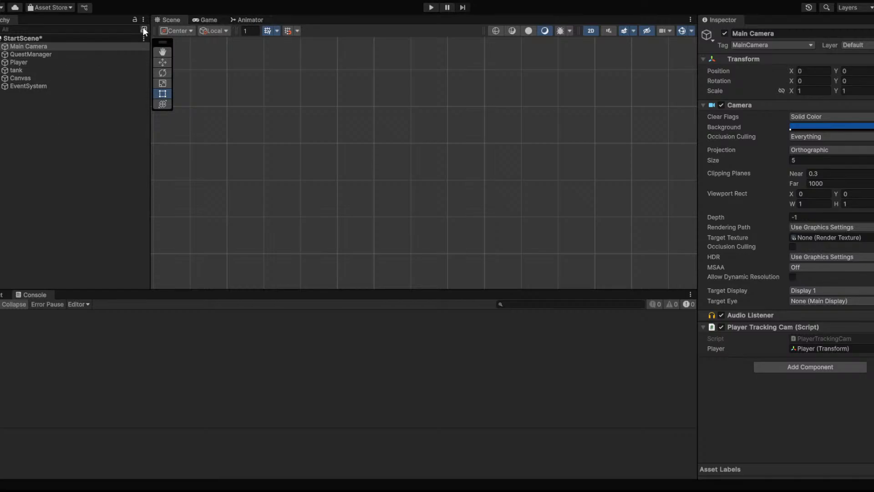
Duplicate the Player object in the StartScene hierarchy by copying and pasting it
{"action": "left_click", "coordinate": [66, 62]}
{"action": "scroll", "coordinate": [335, 184], "scroll_direction": "down", "scroll_amount": 10}
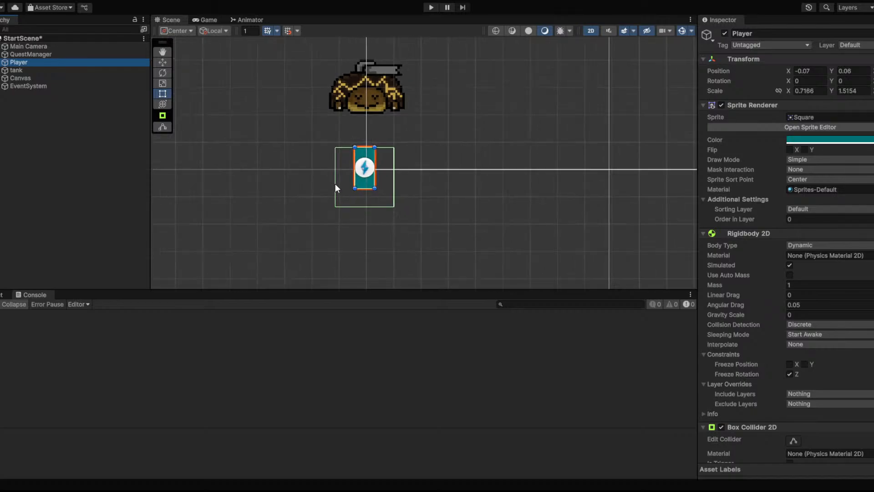
{"action": "key", "text": "alt+Tab"}
{"action": "left_click", "coordinate": [91, 120]}
{"action": "key", "text": "ctrl+v"}
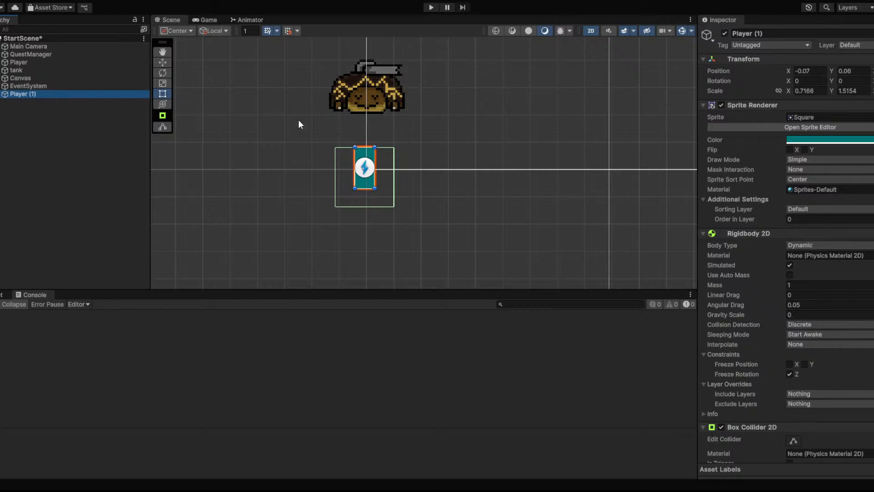
Rename the Player copy to enemyTest and set its Sprite Renderer color to red
{"action": "left_click", "coordinate": [790, 35]}
{"action": "type", "text": "enemy"}
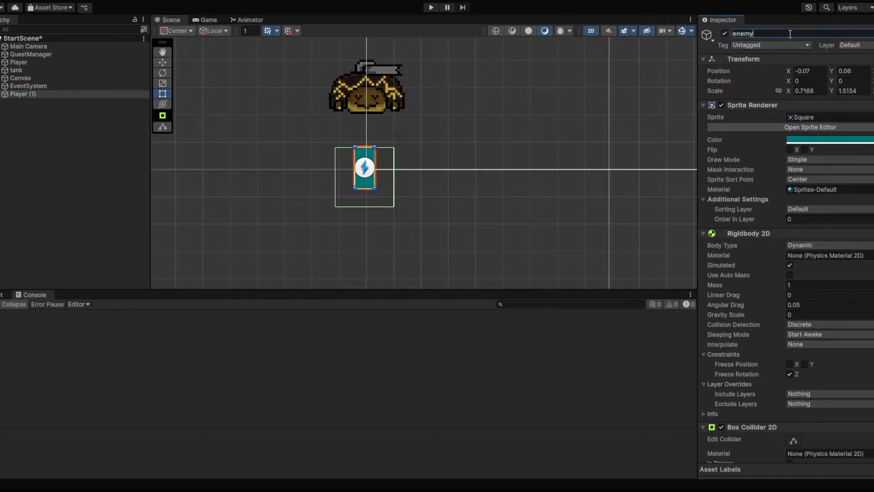
{"action": "type", "text": "Test"}
{"action": "key", "text": "Return"}
{"action": "left_click", "coordinate": [857, 142]}
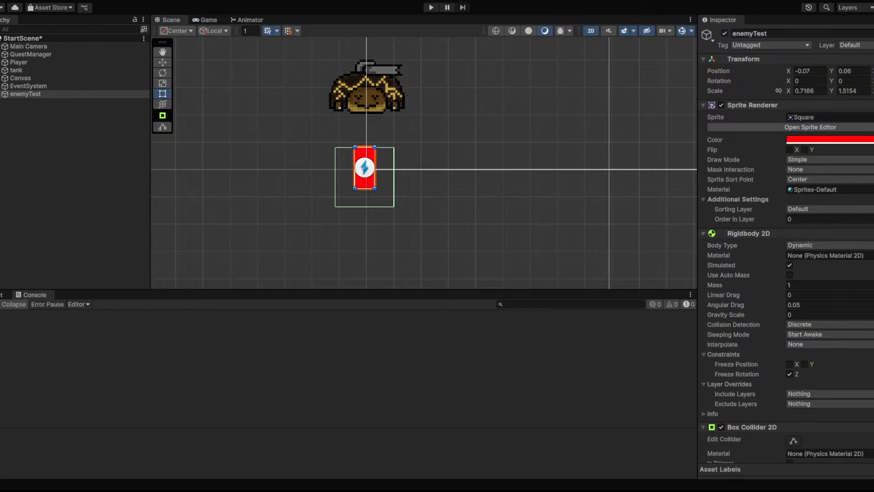
Move enemyTest to X position 4.08 and delete its Interactable_range child object
{"action": "left_click_drag", "start_coordinate": [789, 73], "coordinate": [263, 25]}
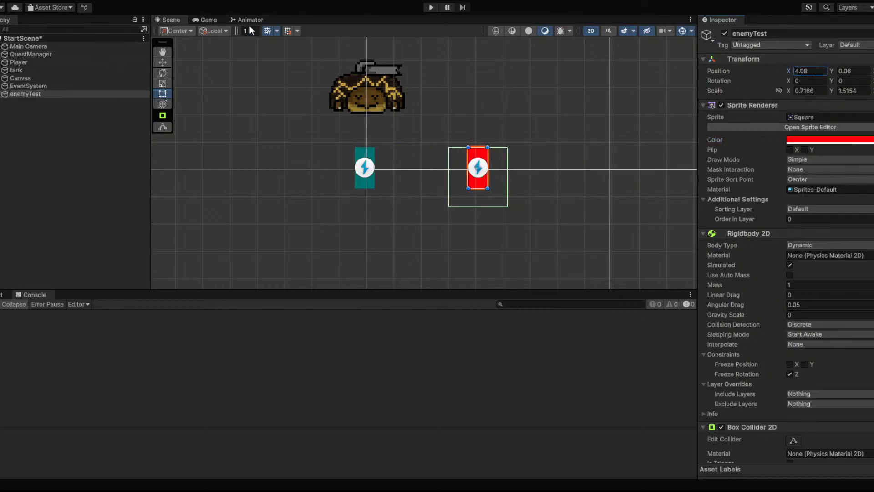
{"action": "left_click", "coordinate": [1, 94]}
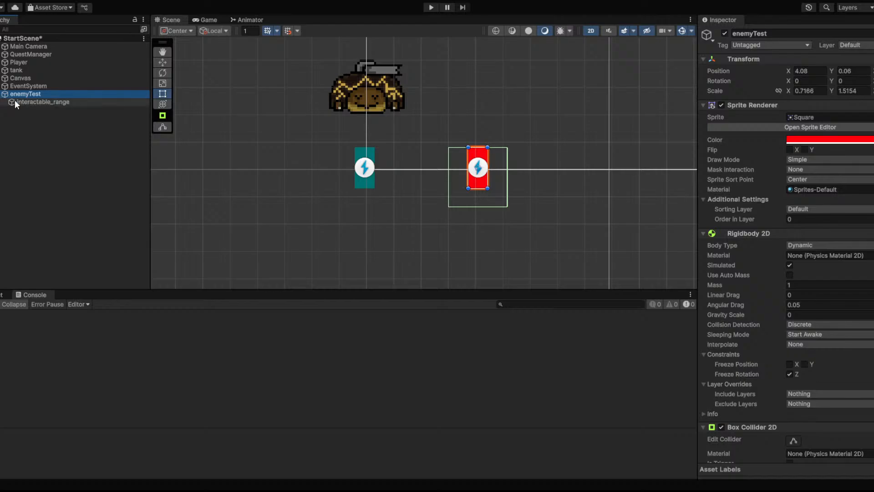
{"action": "left_click", "coordinate": [19, 102]}
{"action": "key", "text": "Delete"}
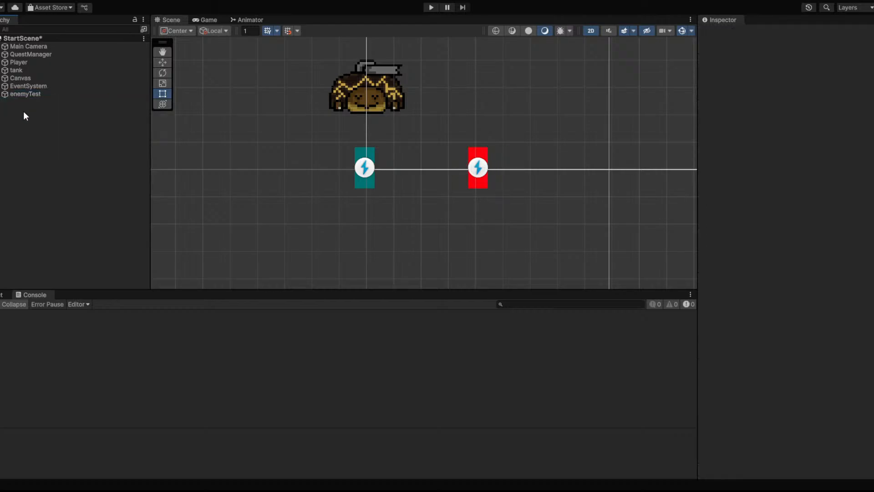
Remove the Player Movement and Player Manager script components from enemyTest
{"action": "left_click", "coordinate": [45, 94]}
{"action": "scroll", "coordinate": [824, 439], "scroll_direction": "down", "scroll_amount": 2}
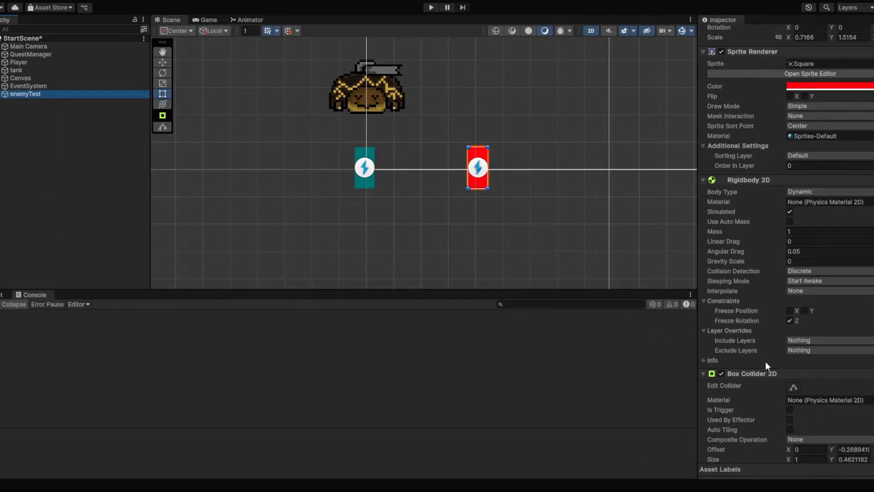
{"action": "scroll", "coordinate": [767, 364], "scroll_direction": "down", "scroll_amount": 8}
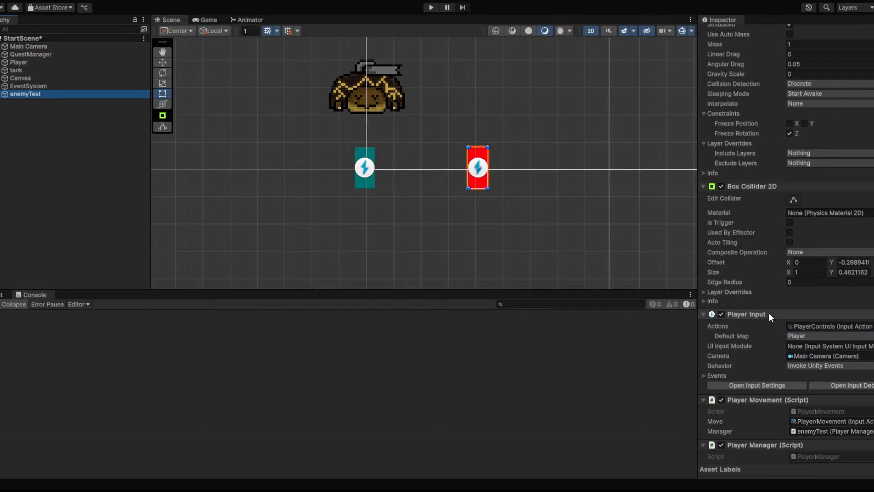
{"action": "left_click", "coordinate": [769, 314]}
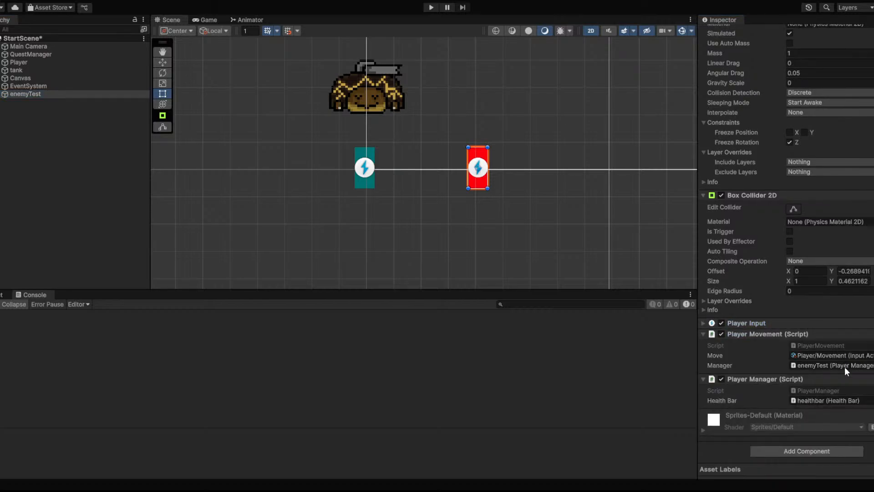
{"action": "left_click", "coordinate": [859, 354]}
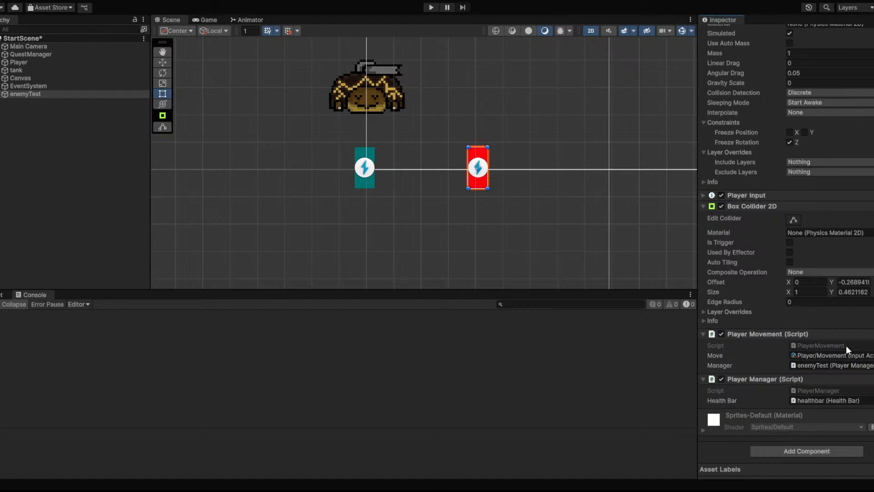
{"action": "left_click", "coordinate": [805, 357]}
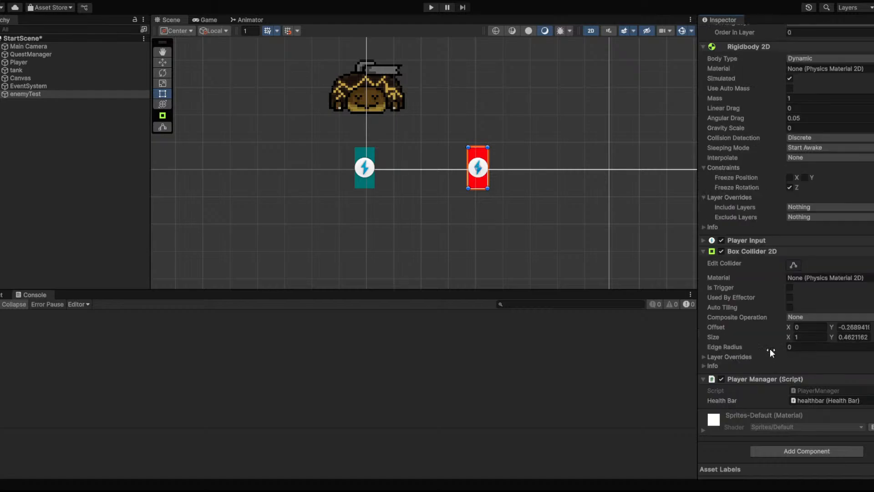
{"action": "right_click", "coordinate": [767, 383]}
{"action": "left_click", "coordinate": [804, 394]}
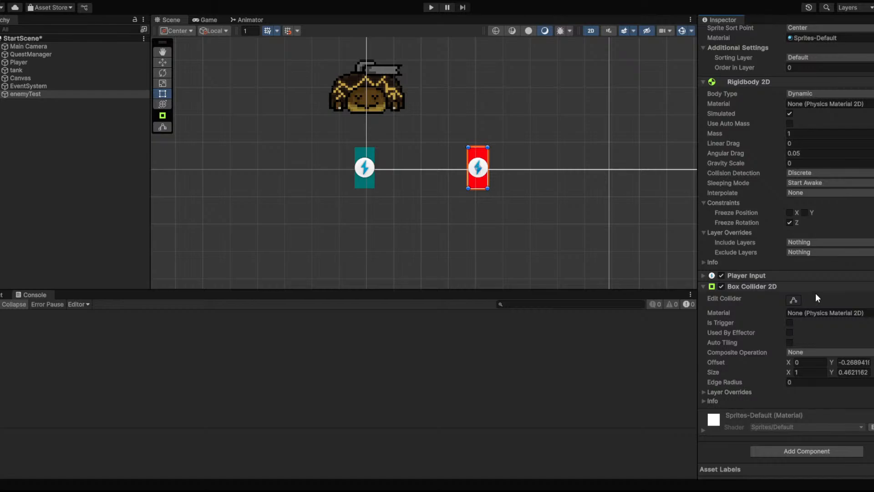
Remove the Player Input component from enemyTest, running the game before and after to test moving the player against the enemy
{"action": "left_click", "coordinate": [431, 7]}
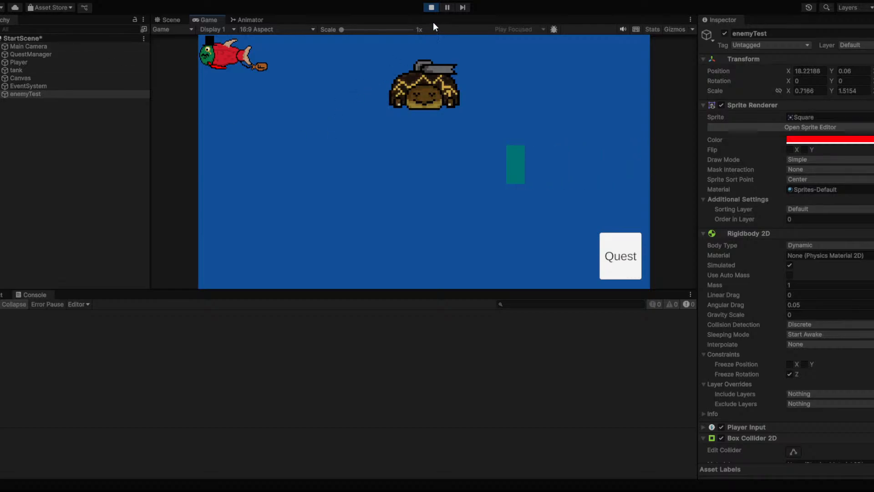
{"action": "left_click", "coordinate": [431, 8]}
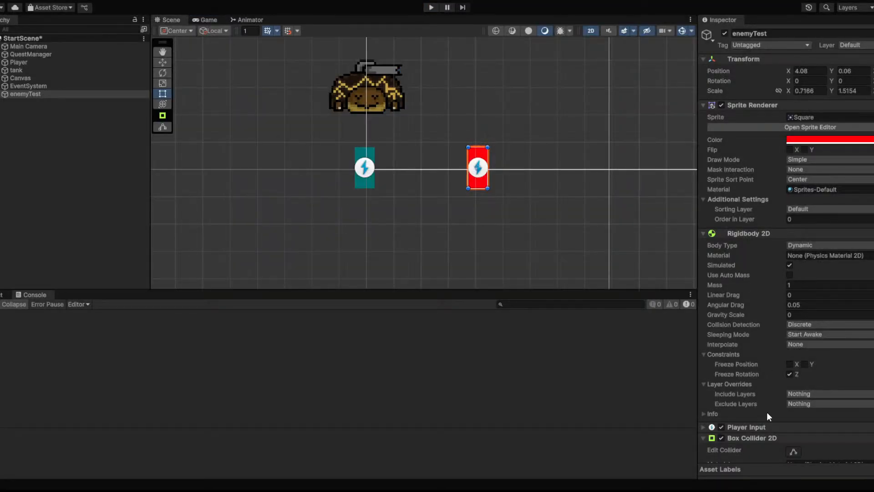
{"action": "left_click", "coordinate": [770, 427]}
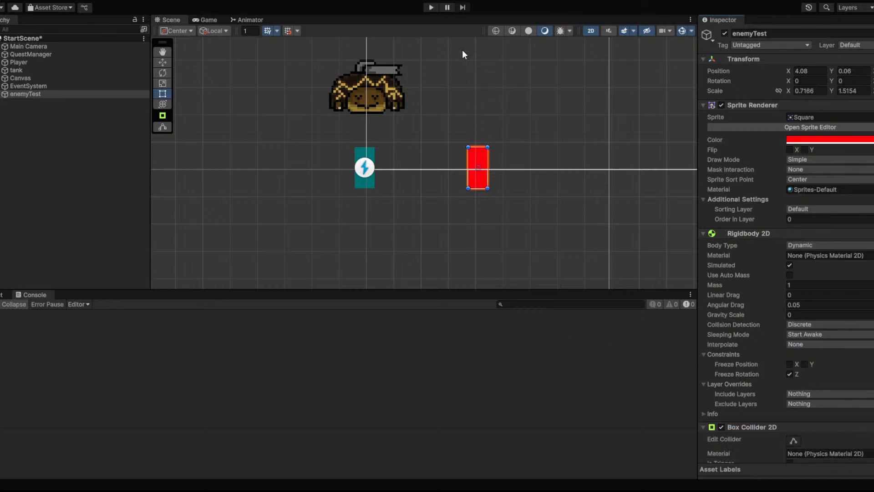
{"action": "left_click", "coordinate": [430, 7]}
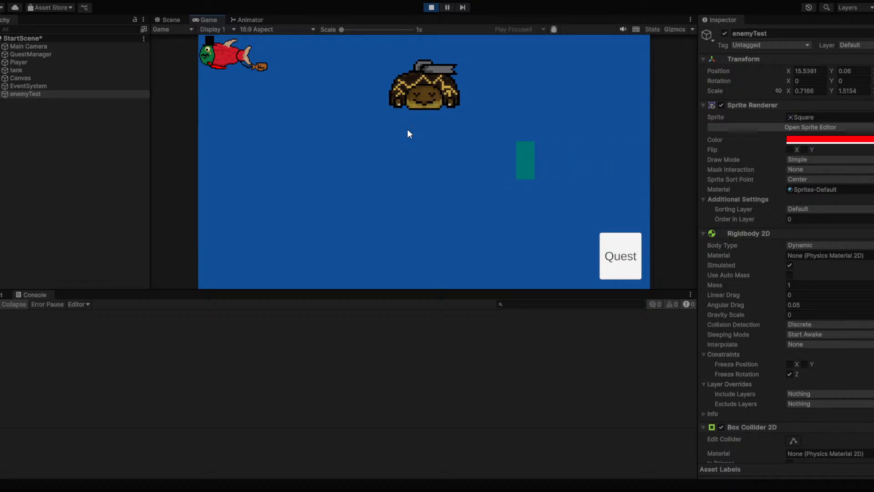
{"action": "left_click", "coordinate": [430, 8]}
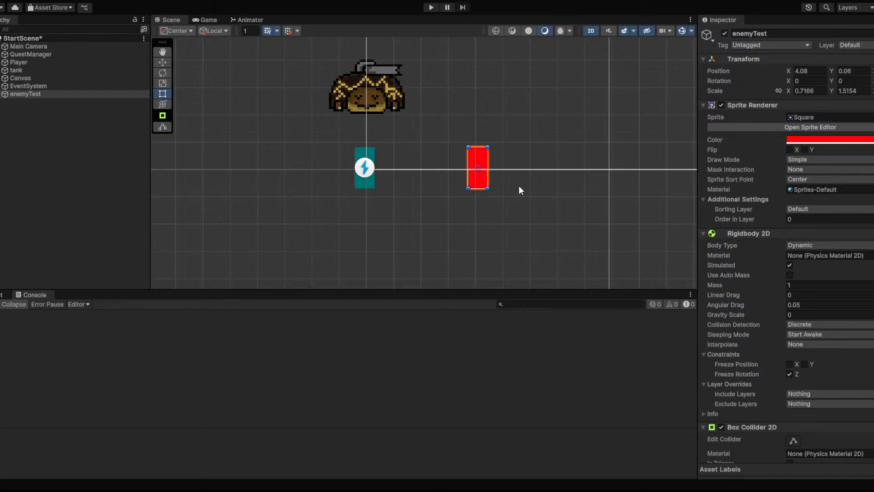
Fit enemyTest's Box Collider 2D to the whole sprite with offset Y 0 and size Y 1, and enable Is Trigger
{"action": "left_click", "coordinate": [794, 440]}
{"action": "left_click", "coordinate": [477, 168]}
{"action": "left_click_drag", "start_coordinate": [481, 153], "coordinate": [485, 149]}
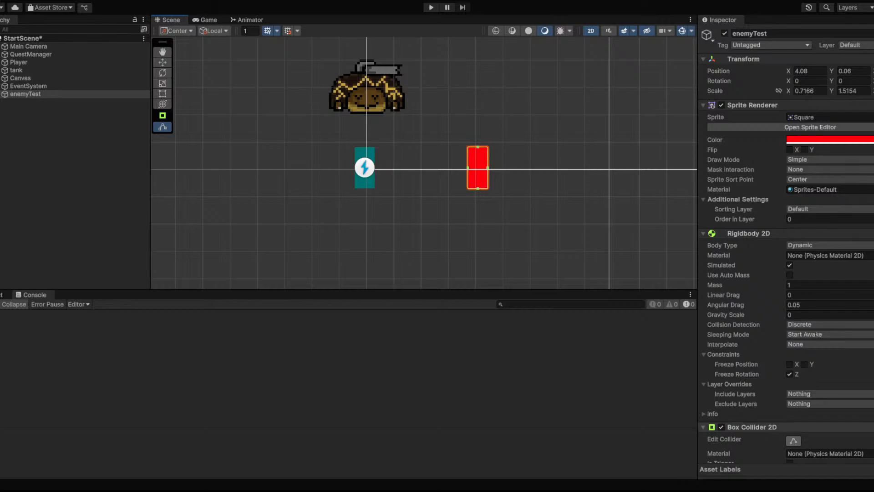
{"action": "scroll", "coordinate": [751, 410], "scroll_direction": "down", "scroll_amount": 6}
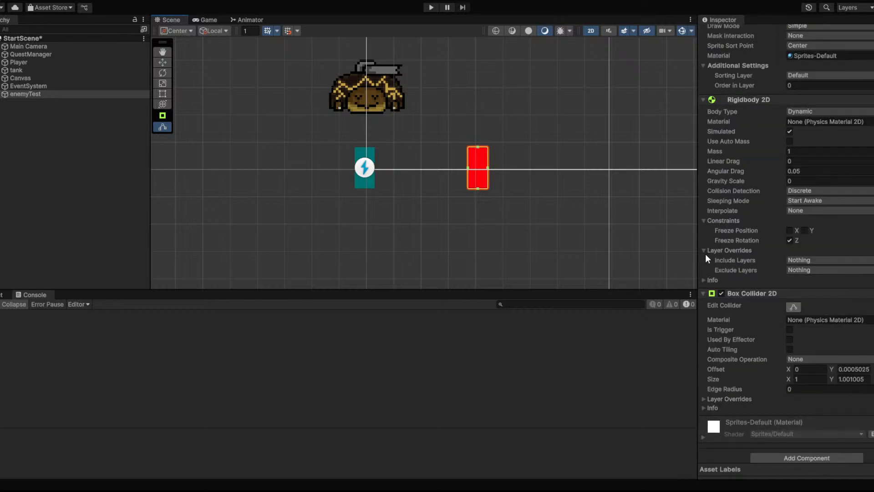
{"action": "scroll", "coordinate": [722, 249], "scroll_direction": "down", "scroll_amount": 1}
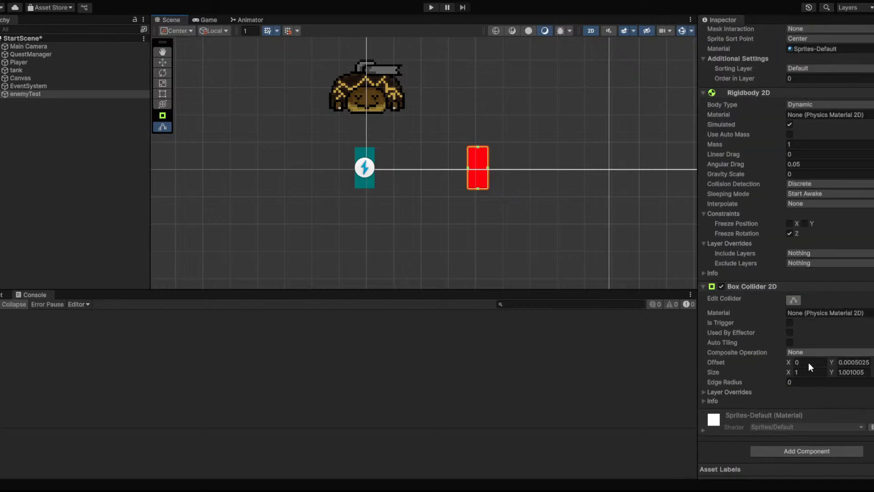
{"action": "left_click", "coordinate": [854, 361]}
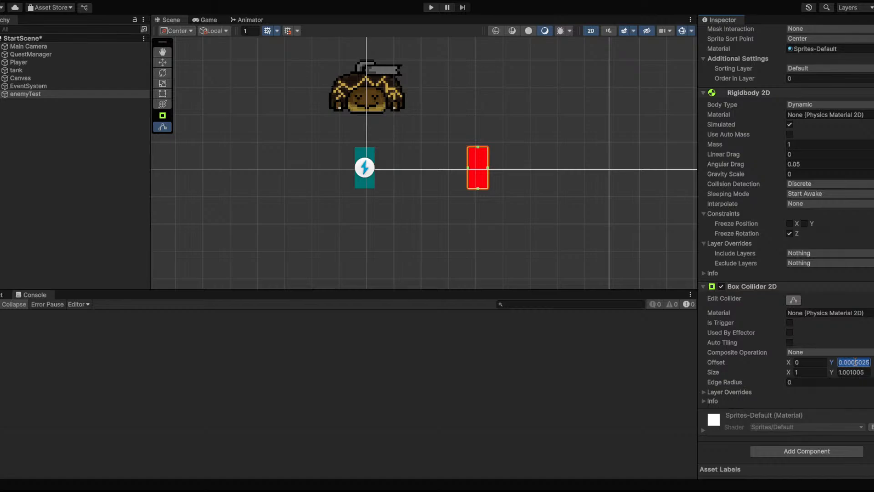
{"action": "type", "text": "0"}
{"action": "left_click", "coordinate": [862, 372]}
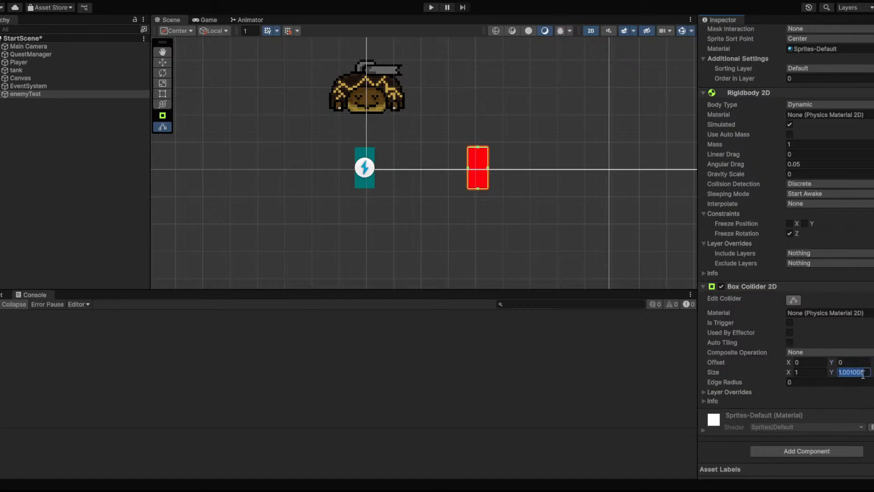
{"action": "type", "text": "1"}
{"action": "left_click", "coordinate": [790, 323]}
Run the game, move the player around and over the red enemy to test the trigger collider, and stop playing
{"action": "left_click", "coordinate": [431, 8]}
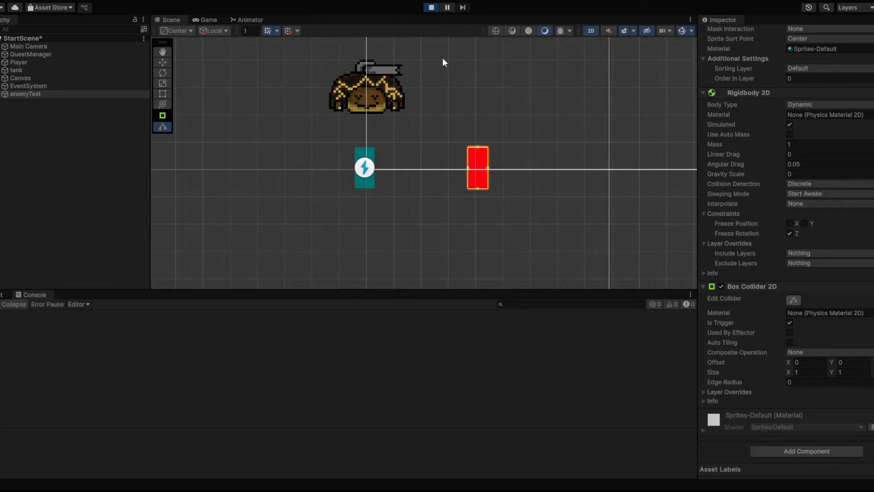
{"action": "key", "text": "d"}
{"action": "key", "text": "w"}
{"action": "key", "text": "d"}
{"action": "key", "text": "w"}
{"action": "key", "text": "s"}
{"action": "key", "text": "a"}
{"action": "key", "text": "w"}
{"action": "key", "text": "d"}
{"action": "key", "text": "s"}
{"action": "key", "text": "a"}
{"action": "key", "text": "w"}
{"action": "key", "text": "d"}
{"action": "key", "text": "s"}
{"action": "key", "text": "a"}
{"action": "key", "text": "w"}
{"action": "key", "text": "d"}
{"action": "key", "text": "s"}
{"action": "key", "text": "d"}
{"action": "key", "text": "w"}
{"action": "key", "text": "a"}
{"action": "key", "text": "s"}
{"action": "key", "text": "d"}
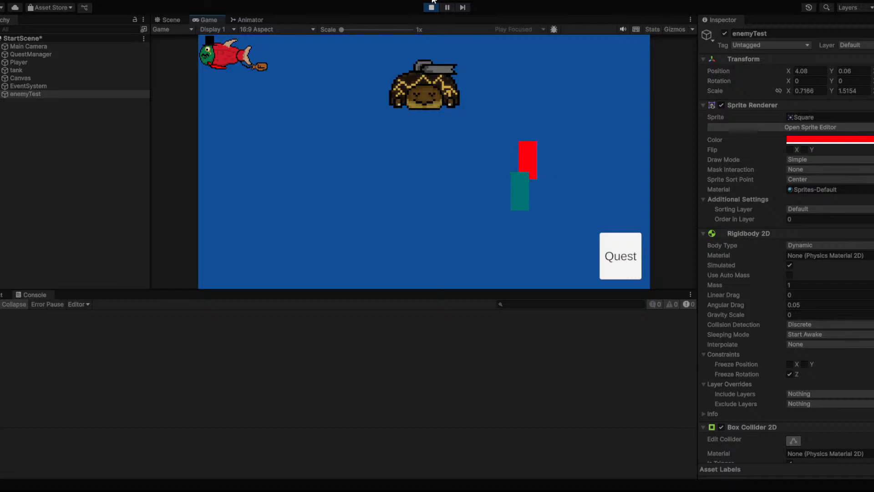
{"action": "left_click", "coordinate": [431, 7]}
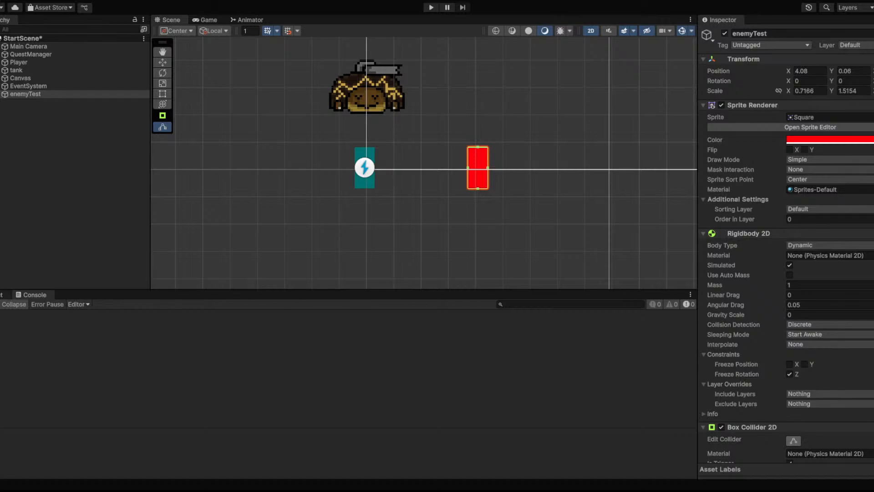
Create a folder named Enemies inside Assets/Scripts
{"action": "left_click", "coordinate": [2, 295]}
{"action": "left_click", "coordinate": [11, 372]}
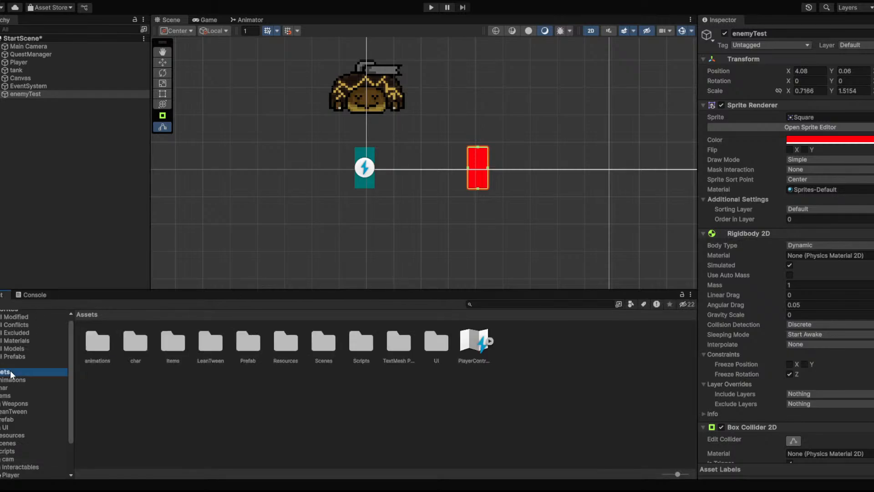
{"action": "left_click", "coordinate": [373, 332]}
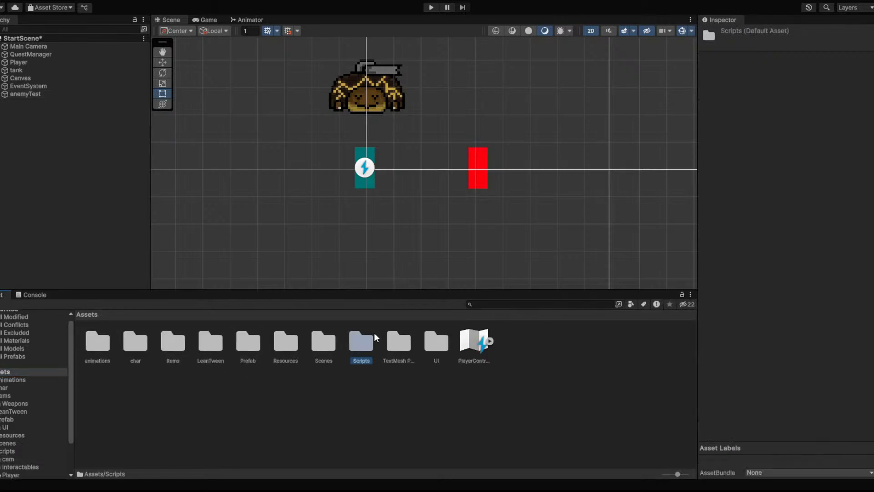
{"action": "double_click", "coordinate": [366, 348]}
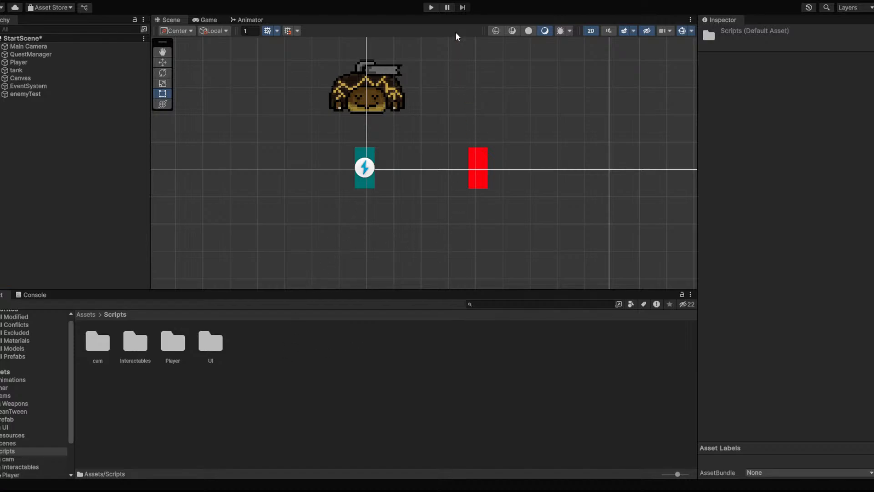
{"action": "left_click", "coordinate": [486, 7]}
{"action": "type", "text": "Enemies"}
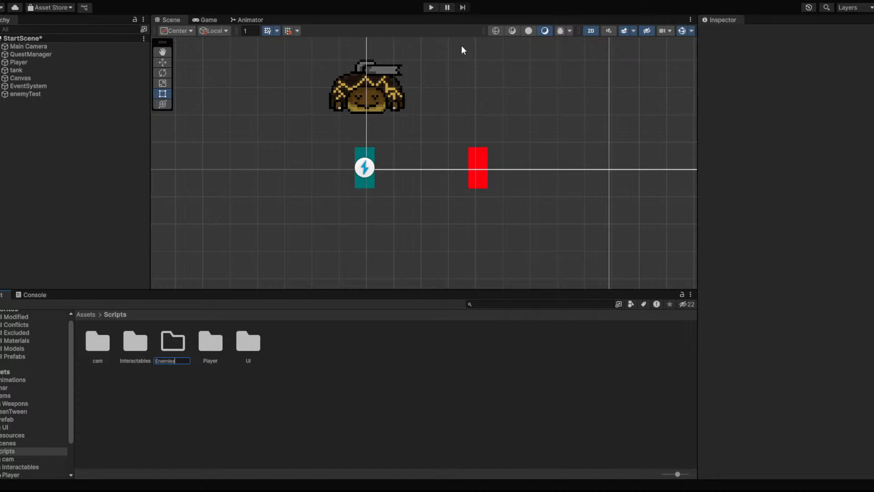
{"action": "key", "text": "Return"}
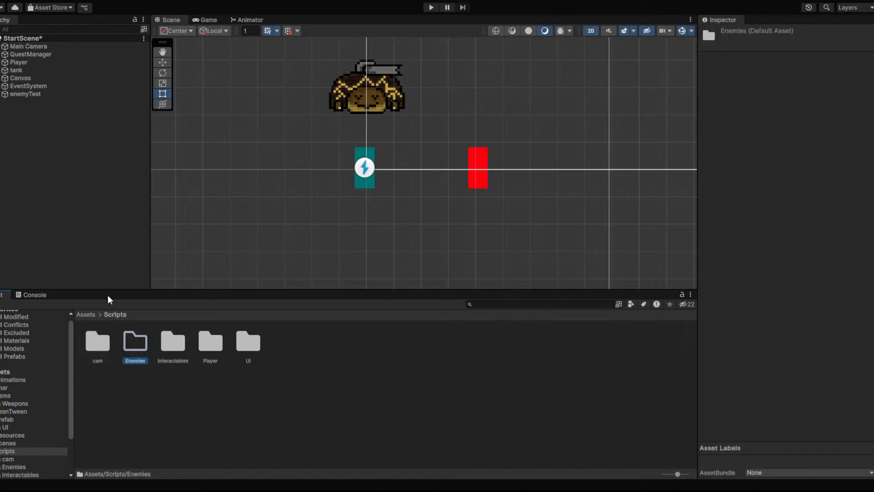
Create two C# scripts named Enemy and RangedEnemy in the Enemies folder
{"action": "double_click", "coordinate": [124, 349]}
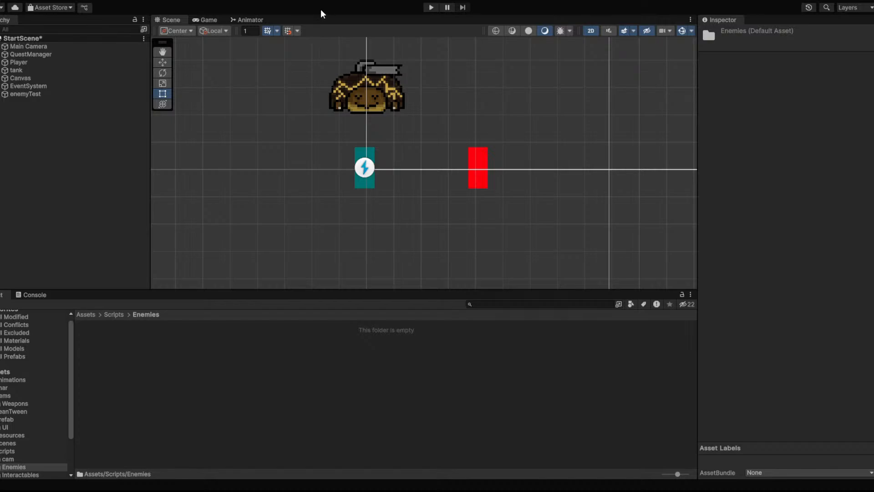
{"action": "left_click", "coordinate": [312, 19]}
{"action": "type", "text": "Enemy"}
{"action": "key", "text": "Return"}
{"action": "left_click", "coordinate": [217, 328]}
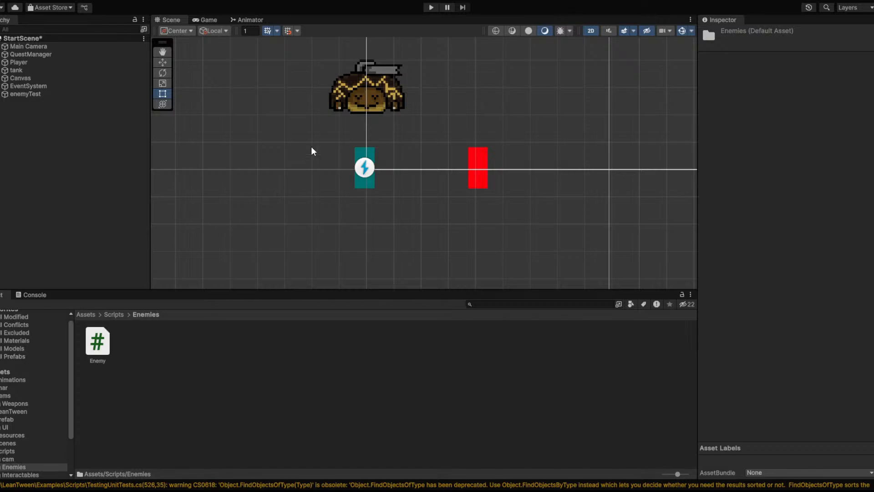
{"action": "type", "text": "RangedEnemy"}
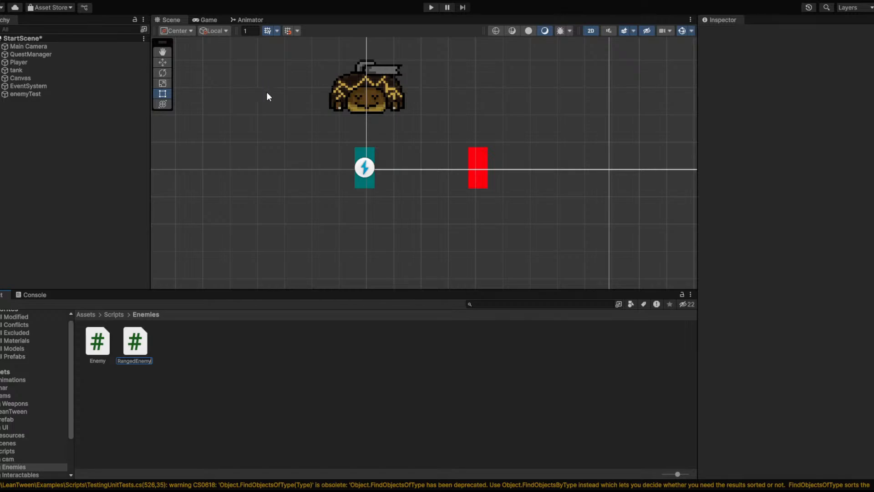
{"action": "key", "text": "Return"}
Open the Enemy and RangedEnemy scripts in Visual Studio and make the RangedEnemy class inherit from Enemy instead of MonoBehaviour
{"action": "left_click", "coordinate": [98, 360]}
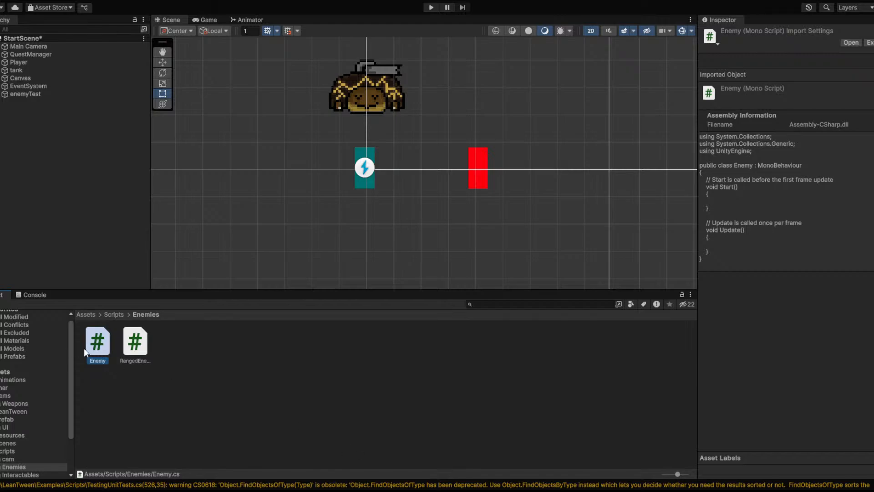
{"action": "left_click", "coordinate": [135, 345]}
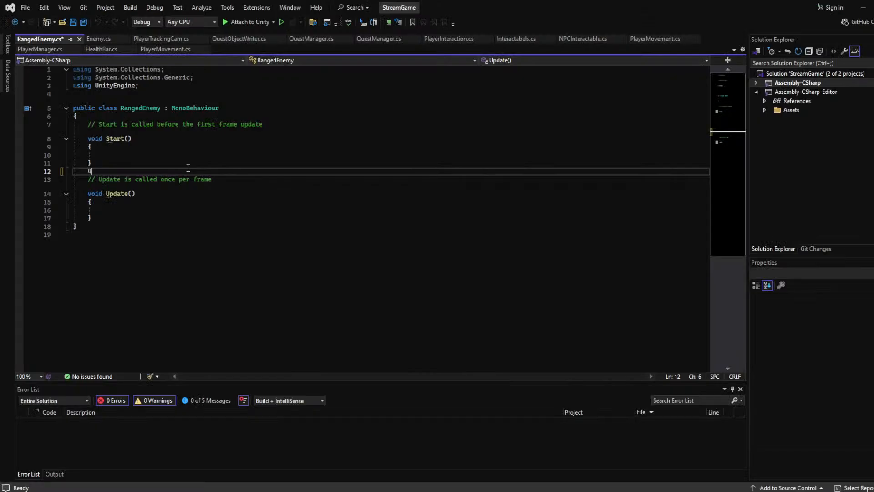
{"action": "key", "text": "BackSpace"}
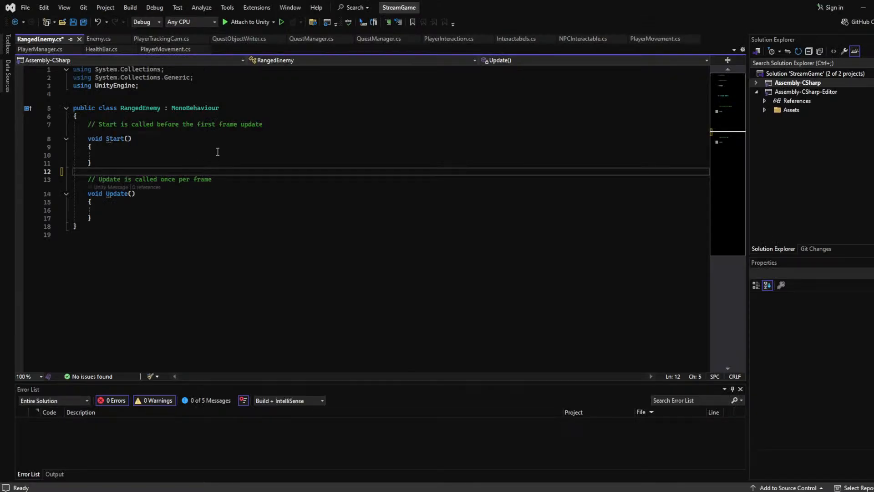
{"action": "double_click", "coordinate": [198, 108]}
{"action": "type", "text": "En"}
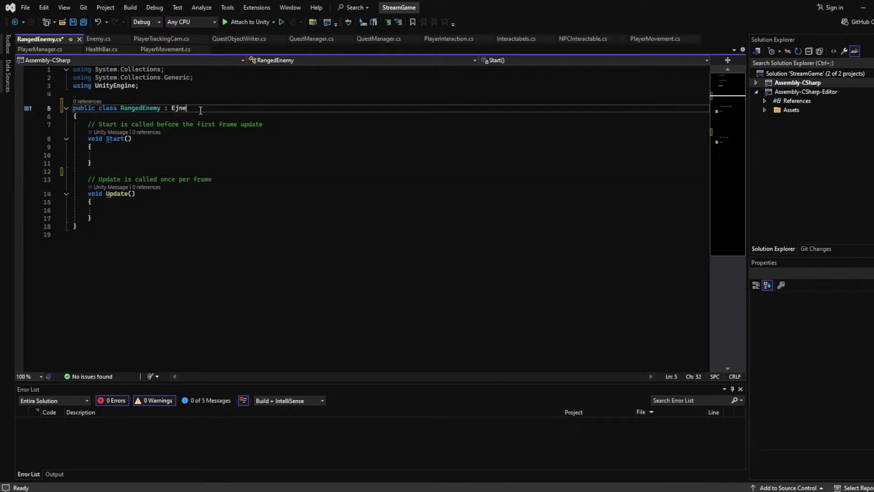
{"action": "type", "text": "emy"}
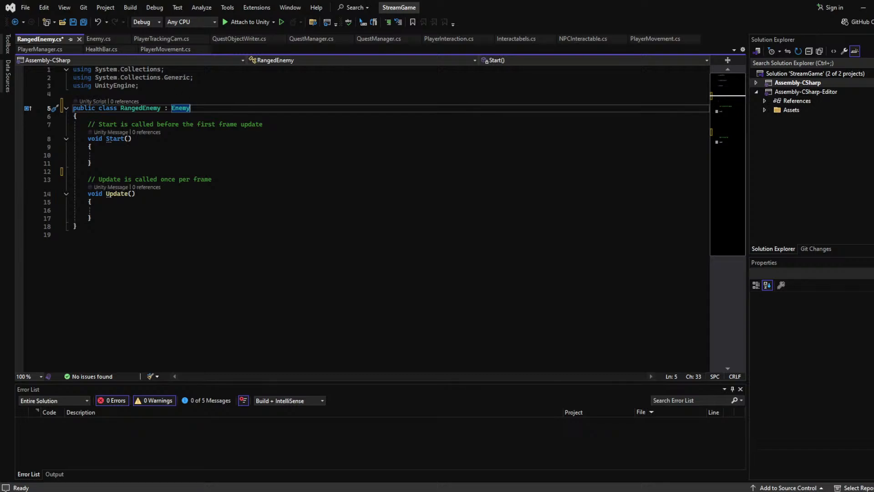
Save the RangedEnemy script and switch to the Enemy script for editing
{"action": "key", "text": "ctrl+s"}
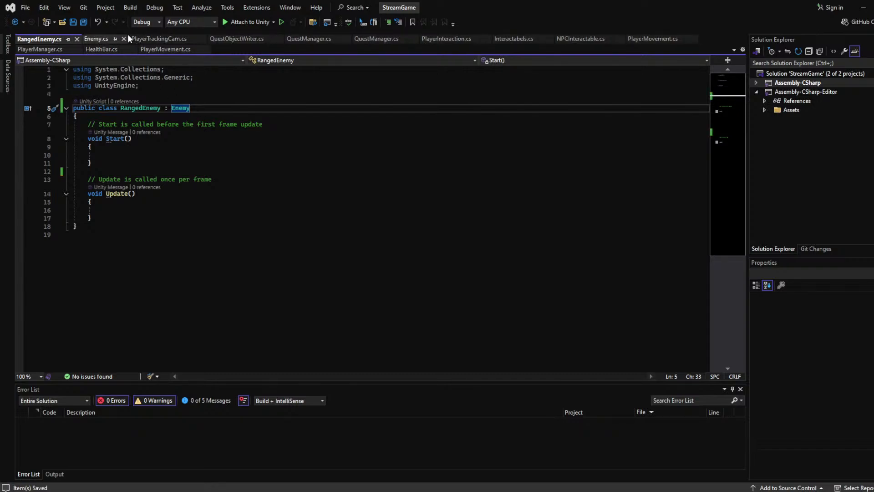
{"action": "left_click_drag", "start_coordinate": [98, 36], "coordinate": [94, 29]}
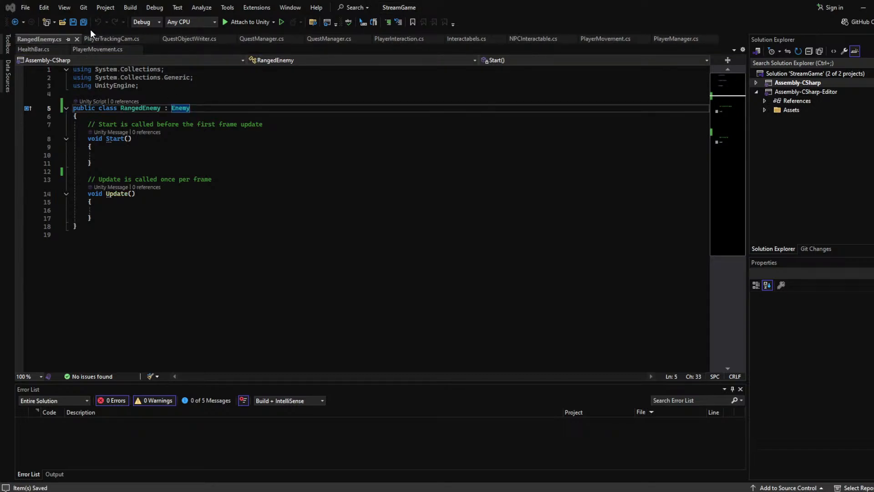
{"action": "left_click_drag", "start_coordinate": [89, 39], "coordinate": [89, 37]}
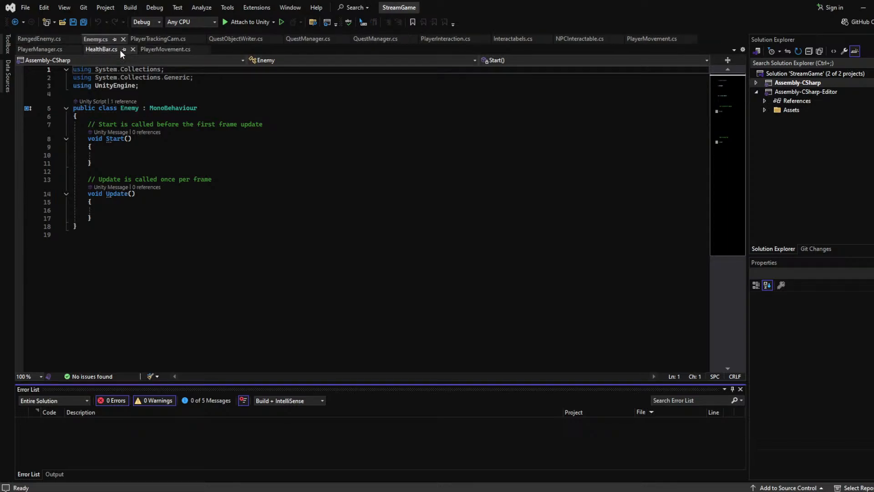
{"action": "left_click", "coordinate": [186, 123]}
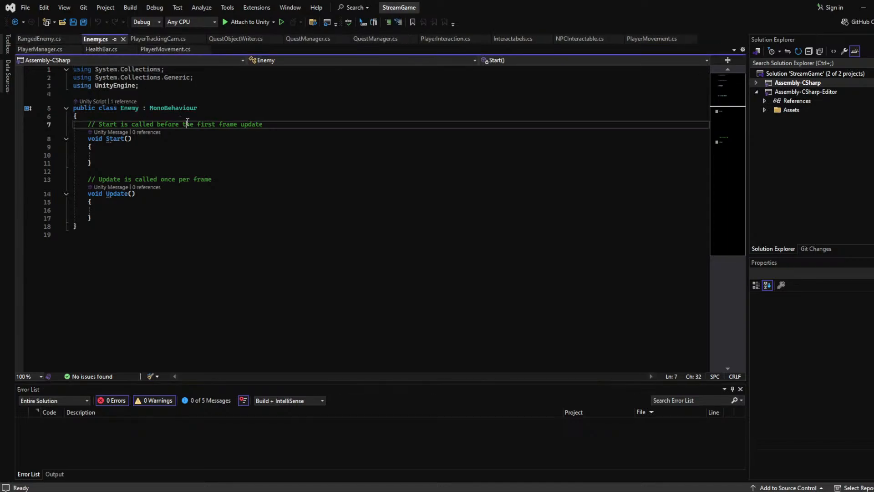
{"action": "left_click", "coordinate": [222, 155]}
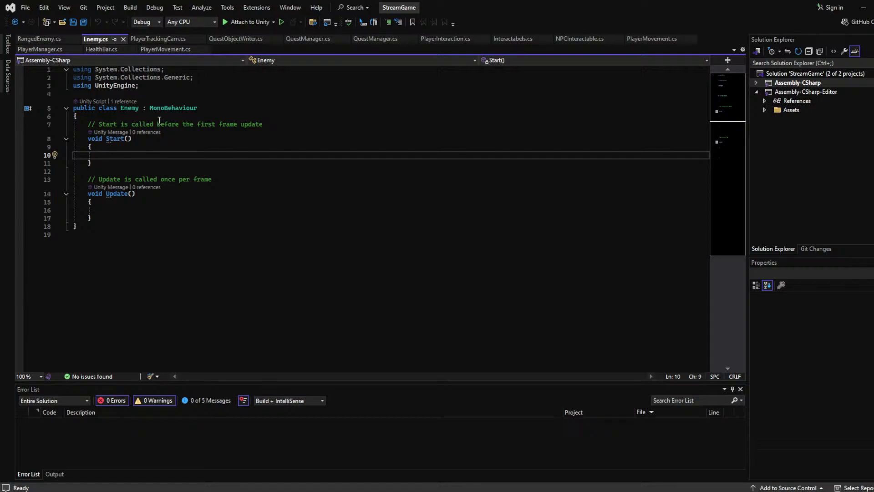
Declare a Transform field named target at the start of the Enemy class, above the Start method
{"action": "left_click", "coordinate": [185, 108]}
{"action": "left_click", "coordinate": [169, 117]}
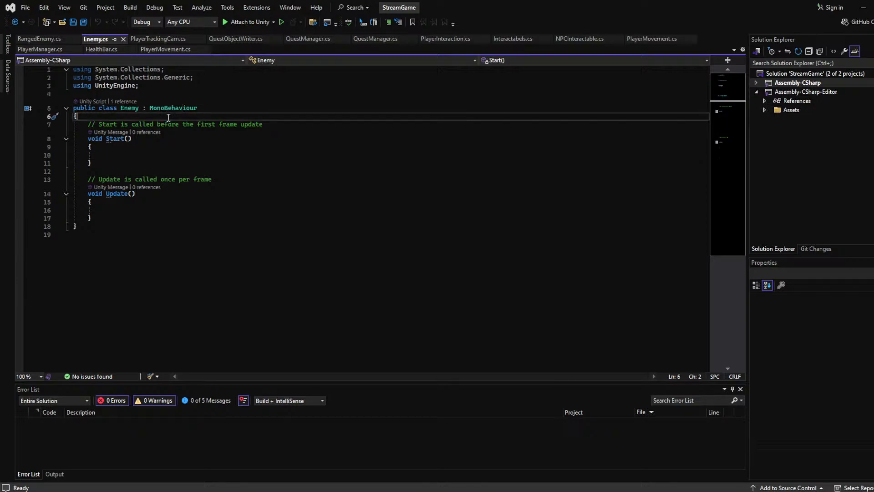
{"action": "key", "text": "Delete"}
{"action": "key", "text": "Return"}
{"action": "key", "text": "Return"}
{"action": "key", "text": "Up"}
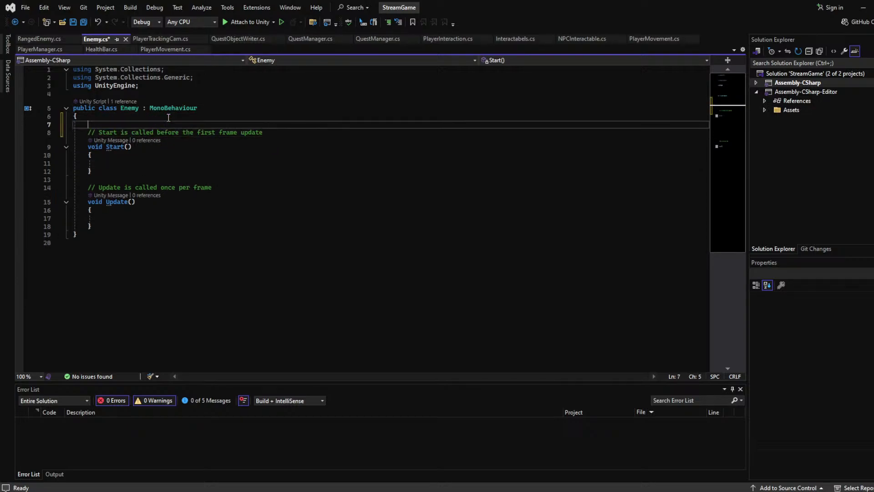
{"action": "type", "text": "TrackedReference"}
{"action": "key", "text": "BackSpace"}
{"action": "key", "text": "BackSpace"}
{"action": "key", "text": "BackSpace"}
{"action": "key", "text": "BackSpace"}
{"action": "key", "text": "BackSpace"}
{"action": "key", "text": "BackSpace"}
{"action": "key", "text": "BackSpace"}
{"action": "key", "text": "BackSpace"}
{"action": "key", "text": "BackSpace"}
{"action": "key", "text": "BackSpace"}
{"action": "key", "text": "BackSpace"}
{"action": "key", "text": "BackSpace"}
{"action": "key", "text": "BackSpace"}
{"action": "key", "text": "BackSpace"}
{"action": "key", "text": "BackSpace"}
{"action": "key", "text": "BackSpace"}
{"action": "type", "text": "tre"}
{"action": "key", "text": "BackSpace"}
{"action": "type", "text": "ac"}
{"action": "key", "text": "BackSpace"}
{"action": "type", "text": "n"}
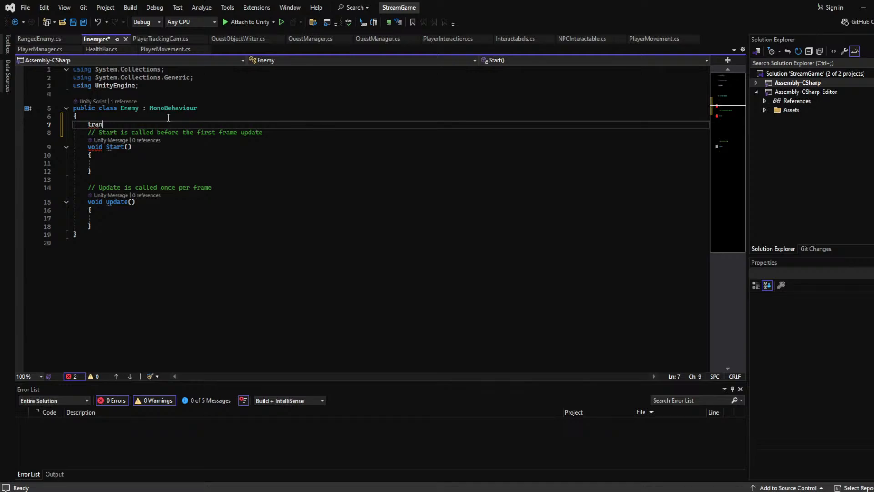
{"action": "type", "text": "sform "}
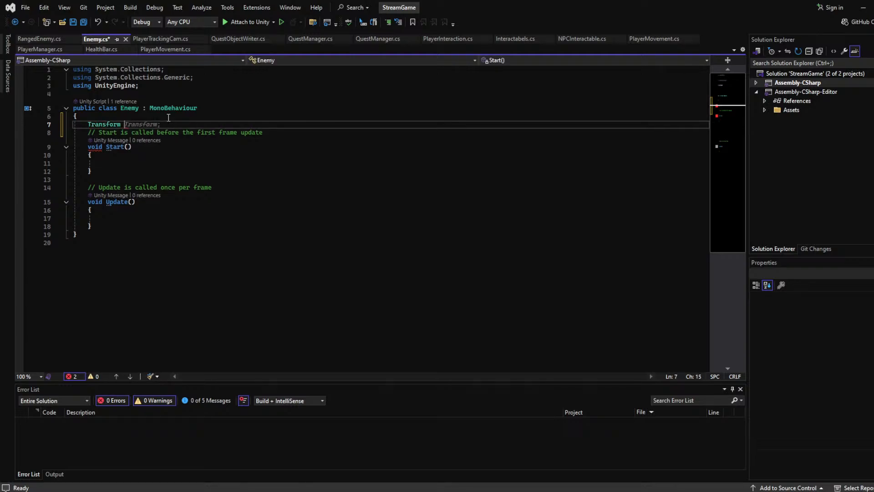
{"action": "type", "text": "target;"}
{"action": "key", "text": "Return"}
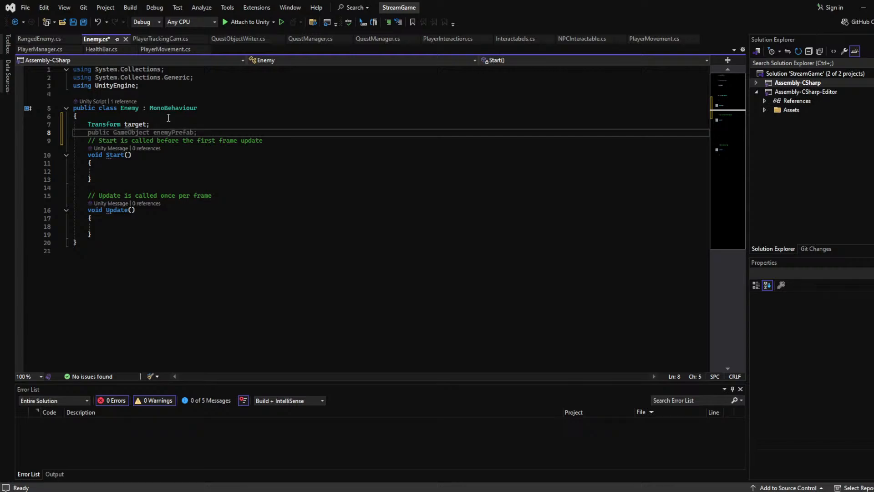
{"action": "left_click", "coordinate": [243, 116]}
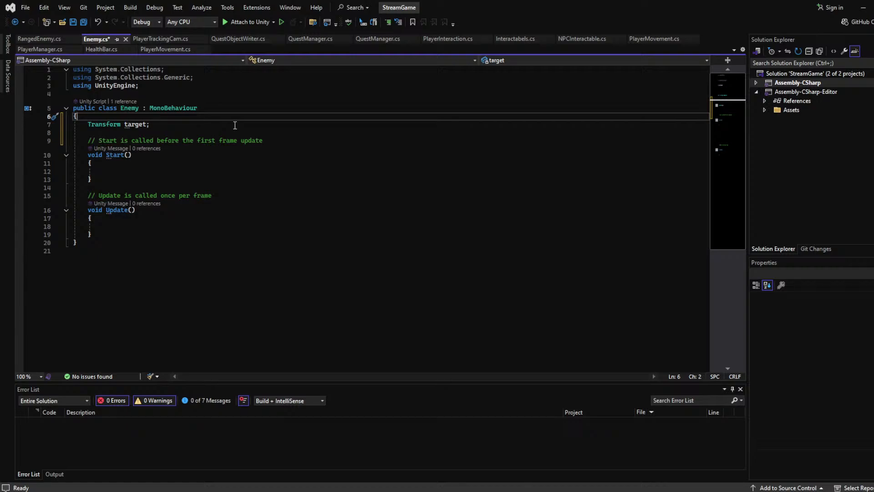
{"action": "left_click", "coordinate": [153, 225]}
{"action": "type", "text": "Raycast"}
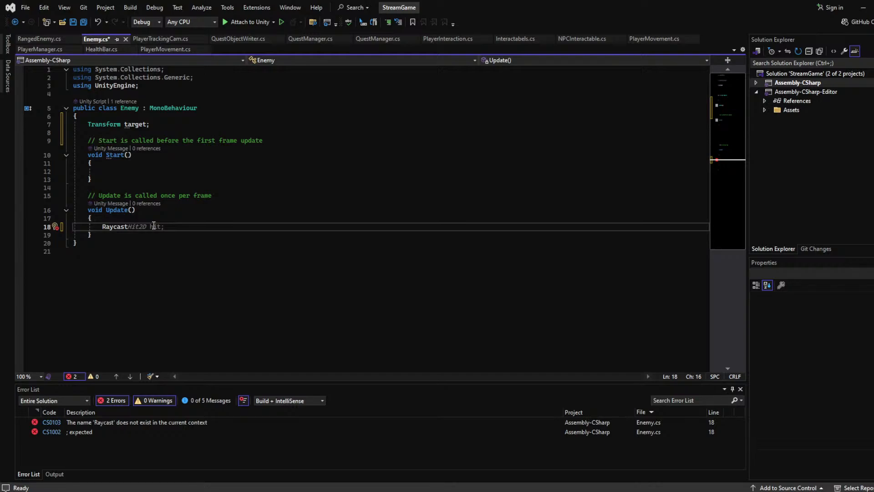
{"action": "key", "text": "Escape"}
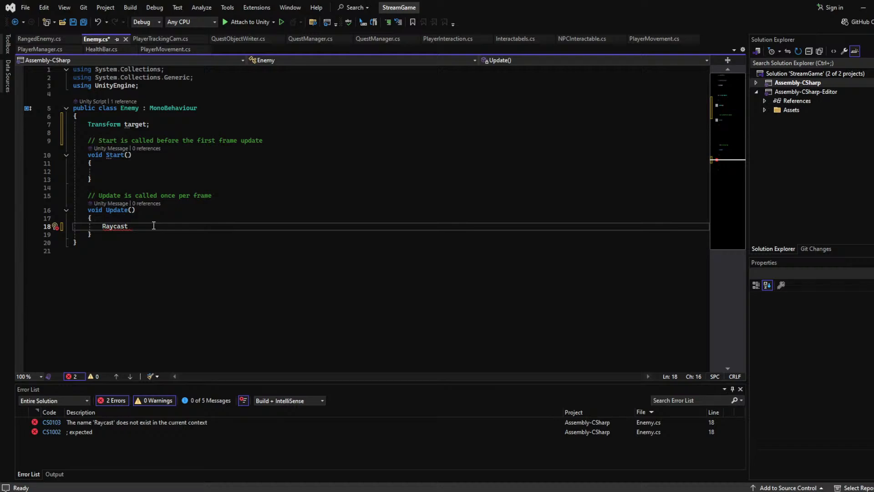
{"action": "key", "text": "BackSpace"}
{"action": "key", "text": "BackSpace"}
{"action": "key", "text": "BackSpace"}
{"action": "key", "text": "BackSpace"}
{"action": "key", "text": "BackSpace"}
{"action": "key", "text": "BackSpace"}
{"action": "key", "text": "BackSpace"}
{"action": "type", "text": "Dr"}
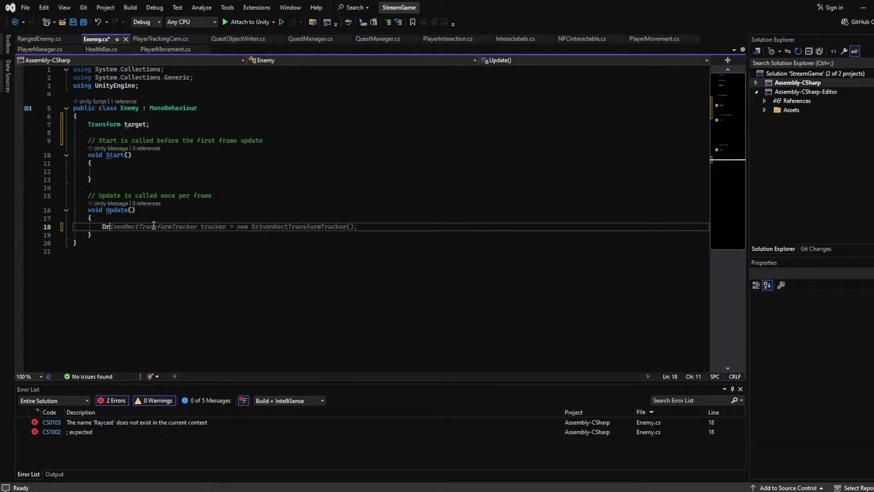
{"action": "type", "text": "awMode.Lie"}
{"action": "key", "text": "BackSpace"}
{"action": "key", "text": "BackSpace"}
{"action": "key", "text": "BackSpace"}
{"action": "key", "text": "BackSpace"}
{"action": "key", "text": "BackSpace"}
{"action": "key", "text": "BackSpace"}
{"action": "key", "text": "BackSpace"}
{"action": "key", "text": "BackSpace"}
{"action": "key", "text": "BackSpace"}
{"action": "key", "text": "BackSpace"}
{"action": "key", "text": "BackSpace"}
{"action": "key", "text": "BackSpace"}
{"action": "key", "text": "BackSpace"}
{"action": "key", "text": "BackSpace"}
{"action": "key", "text": "BackSpace"}
{"action": "key", "text": "BackSpace"}
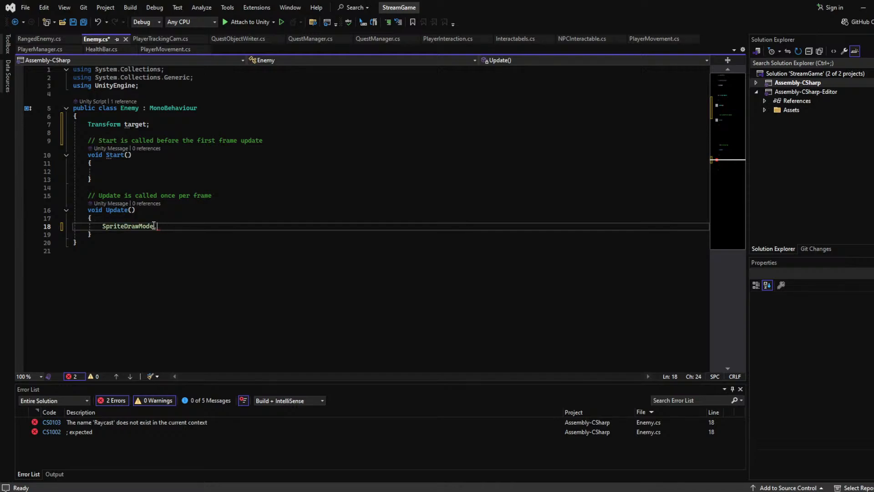
{"action": "key", "text": "BackSpace"}
{"action": "key", "text": "BackSpace"}
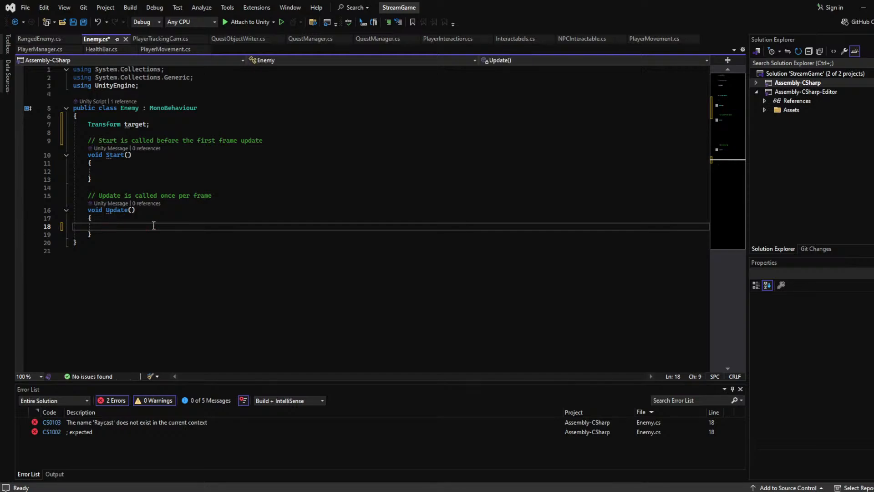
{"action": "type", "text": "DrawLine"}
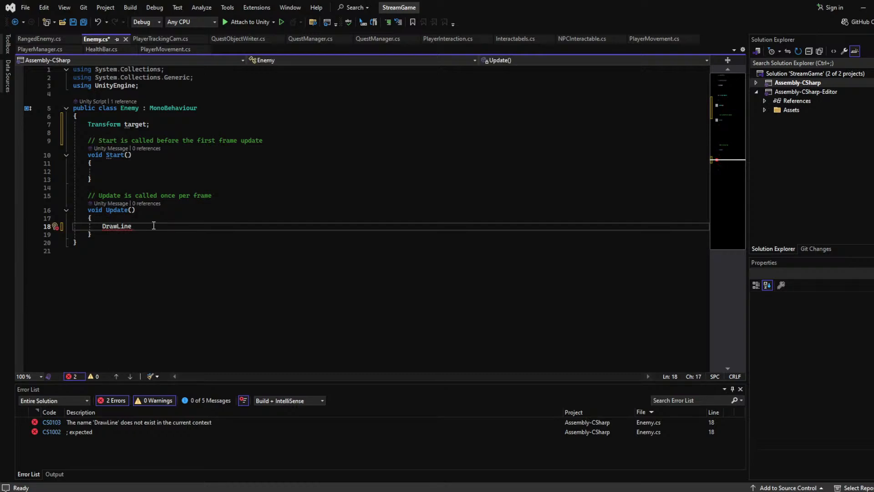
Try declaring a RaycastHit2D variable named hit in the Update method
{"action": "left_click_drag", "start_coordinate": [153, 226], "coordinate": [104, 228]}
{"action": "type", "text": "ga"}
{"action": "type", "text": "tc"}
{"action": "type", "text": "a"}
{"action": "key", "text": "BackSpace"}
{"action": "key", "text": "BackSpace"}
{"action": "key", "text": "BackSpace"}
{"action": "type", "text": "ycastHit2D"}
{"action": "key", "text": "Tab"}
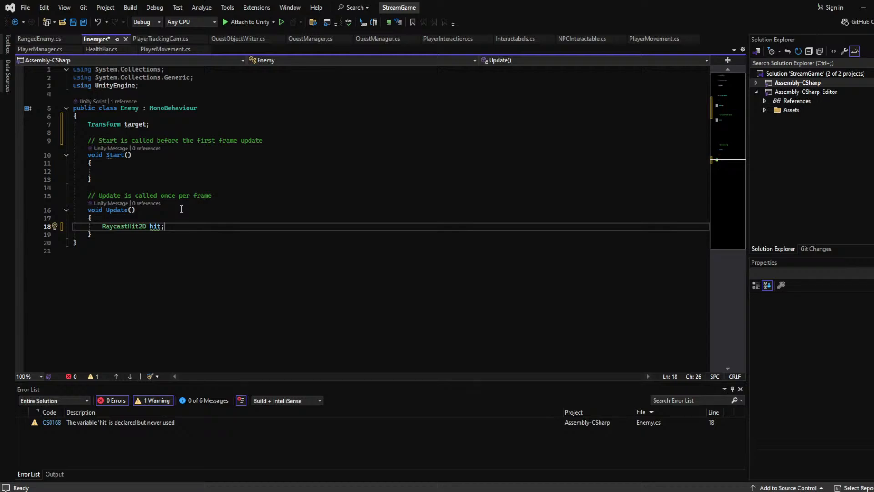
Make the Update method's body the call Physics2D.Raycast(transform.position, Vector2.right);
{"action": "left_click_drag", "start_coordinate": [165, 226], "coordinate": [104, 226]}
{"action": "type", "text": "Physics2D.ra"}
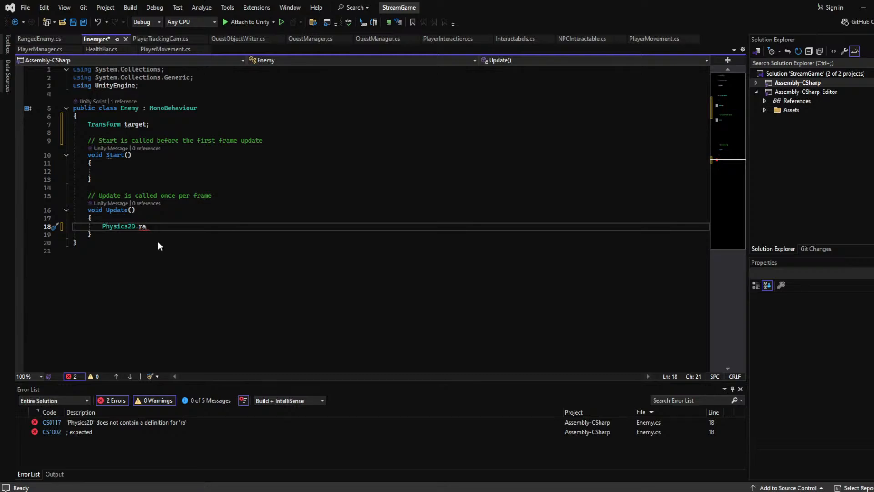
{"action": "type", "text": "ycast"}
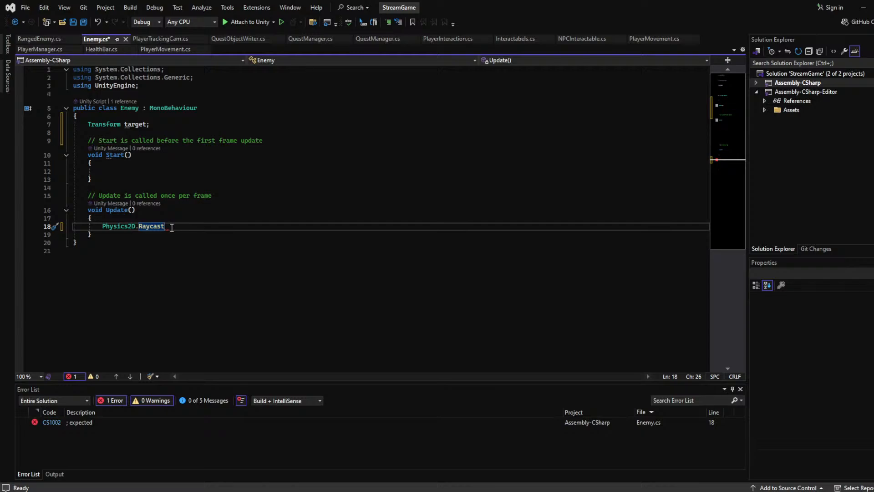
{"action": "type", "text": "()"}
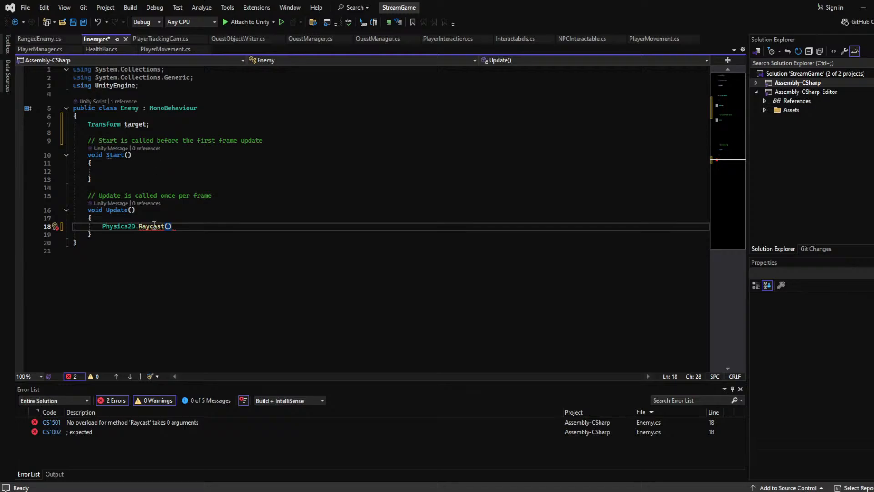
{"action": "left_click", "coordinate": [168, 225]}
{"action": "type", "text": "transform.position, "}
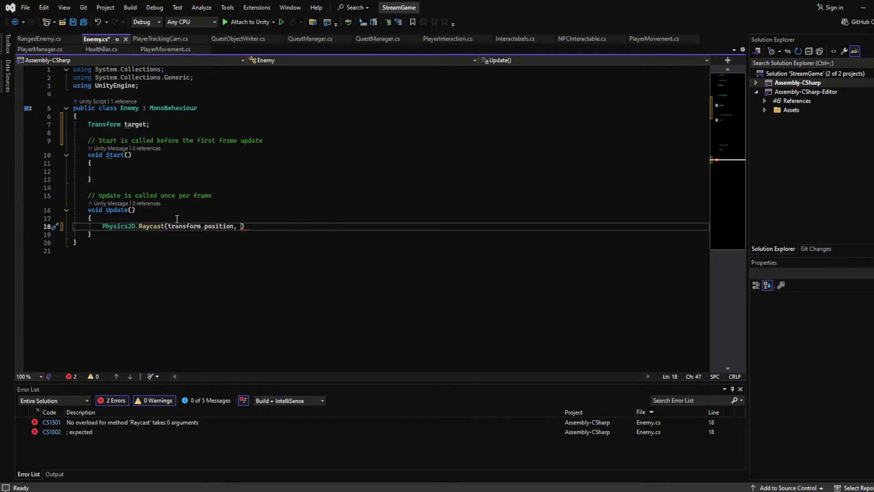
{"action": "type", "text": "Vector2."}
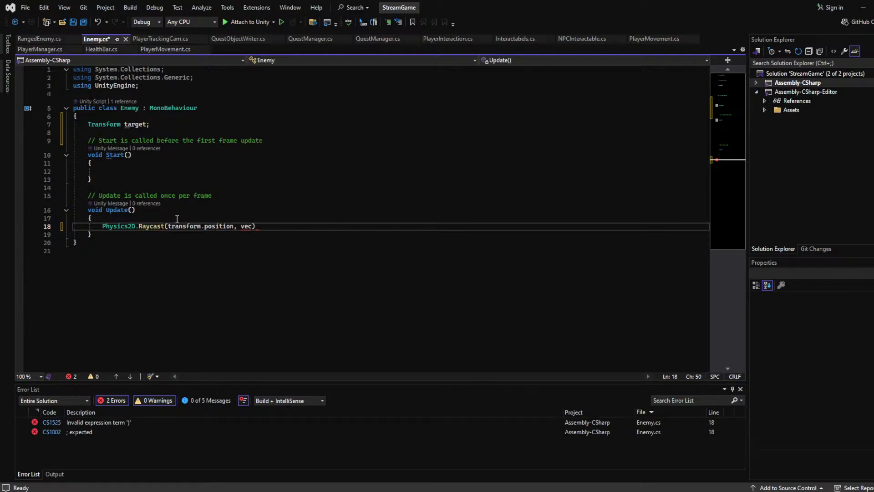
{"action": "type", "text": "for"}
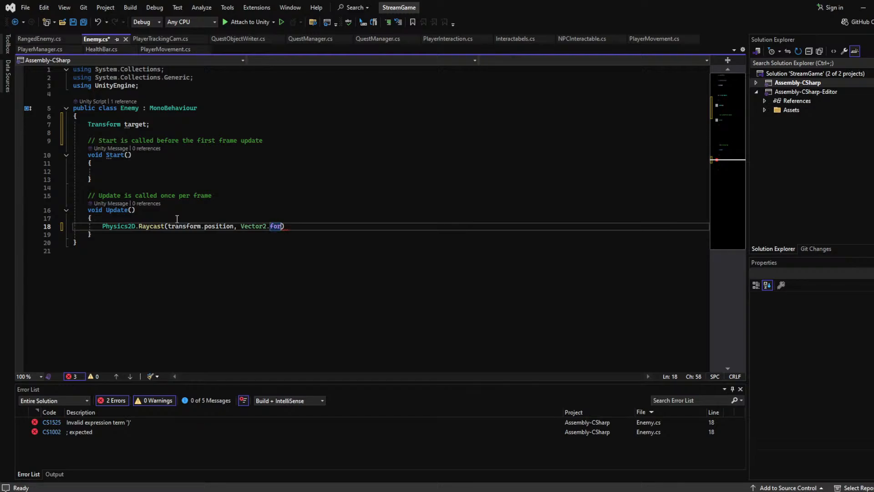
{"action": "key", "text": "BackSpace"}
{"action": "key", "text": "BackSpace"}
{"action": "key", "text": "BackSpace"}
{"action": "type", "text": "right"}
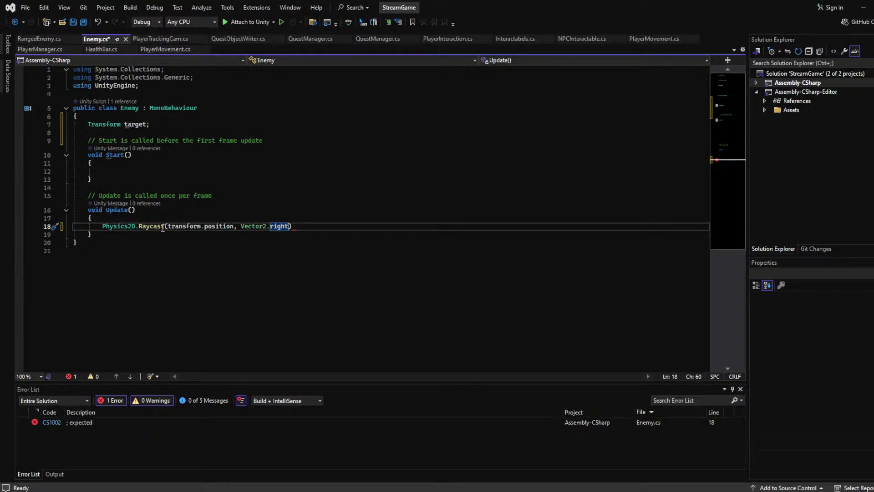
{"action": "left_click", "coordinate": [285, 210]}
{"action": "left_click", "coordinate": [302, 228]}
{"action": "key", "text": "BackSpace"}
{"action": "type", "text": ");"}
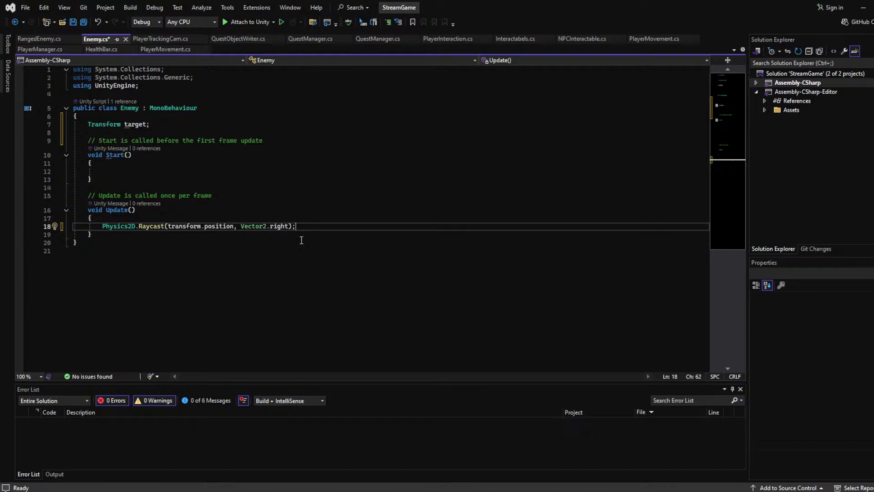
Add a Debug.DrawRay call below the raycast, reusing its arguments transform.position and Vector2.right
{"action": "key", "text": "Return"}
{"action": "type", "text": "Debug.lo"}
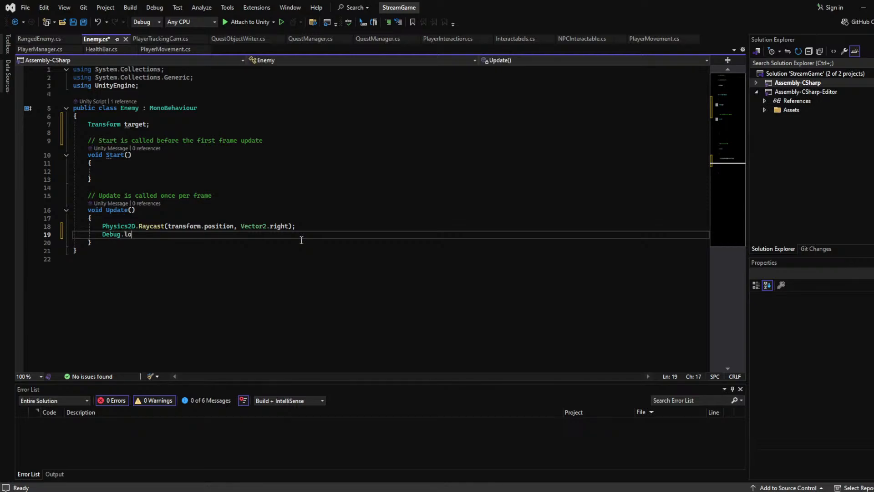
{"action": "key", "text": "BackSpace"}
{"action": "type", "text": "DrawLine"}
{"action": "key", "text": "BackSpace"}
{"action": "key", "text": "BackSpace"}
{"action": "key", "text": "BackSpace"}
{"action": "key", "text": "BackSpace"}
{"action": "type", "text": "Ra"}
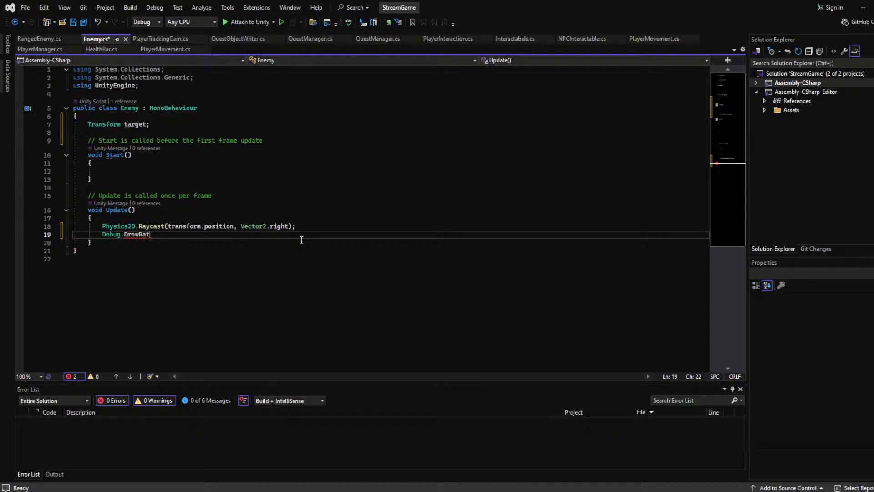
{"action": "type", "text": "y();"}
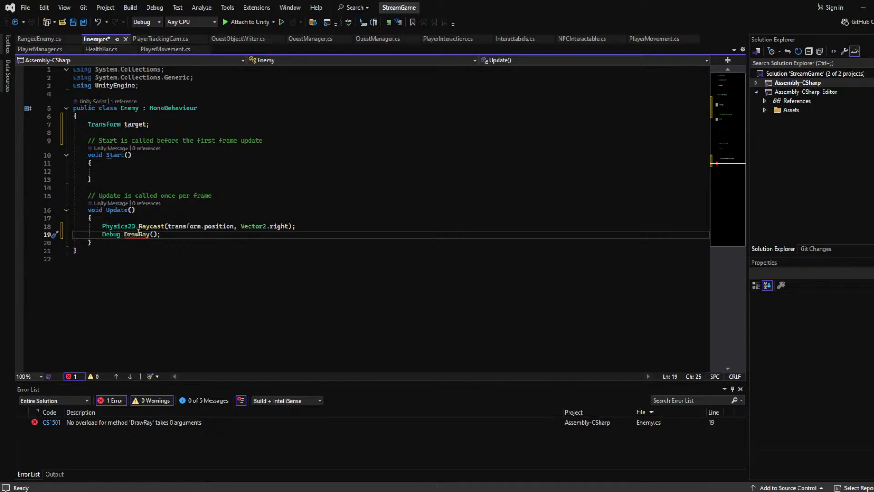
{"action": "left_click_drag", "start_coordinate": [289, 226], "coordinate": [170, 226]}
{"action": "key", "text": "ctrl+c"}
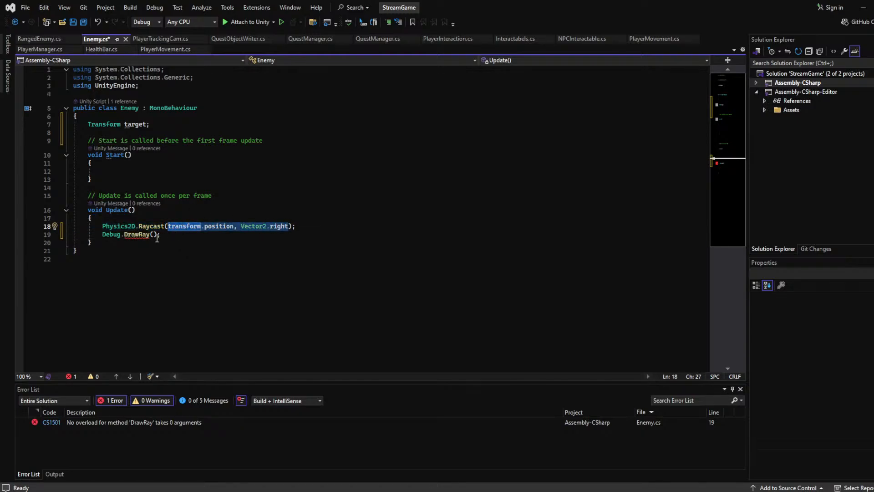
{"action": "left_click", "coordinate": [157, 236]}
{"action": "key", "text": "ctrl+v"}
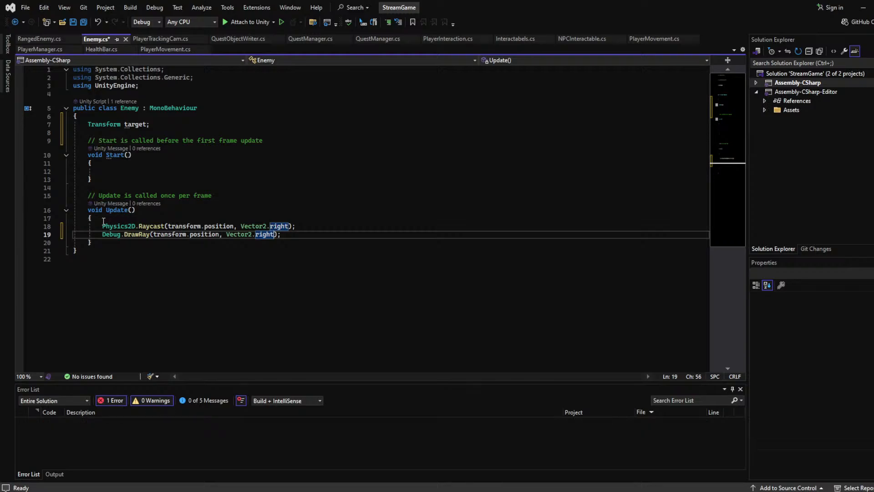
Comment out the Physics2D.Raycast line in Update and save the Enemy script
{"action": "left_click", "coordinate": [103, 225]}
{"action": "type", "text": "//"}
{"action": "key", "text": "ctrl+s"}
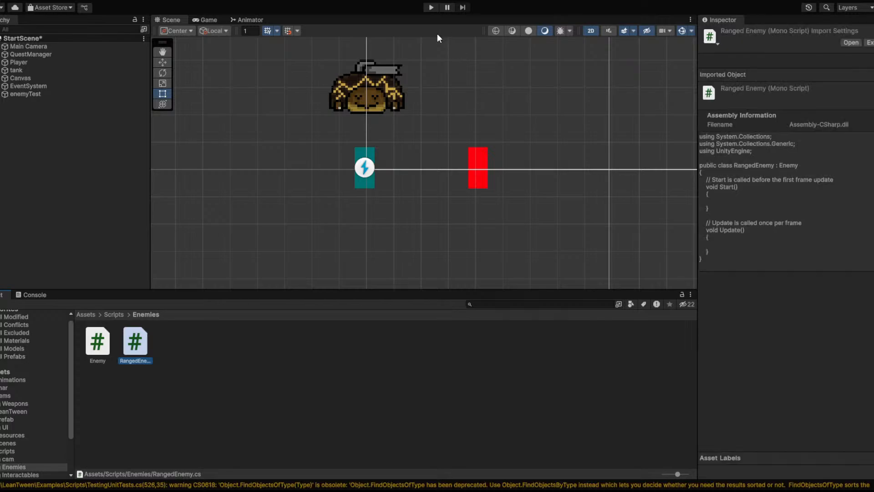
Switch to Unity, run the game and examine the red enemy up close in the Scene view for the debug ray
{"action": "left_click", "coordinate": [431, 8]}
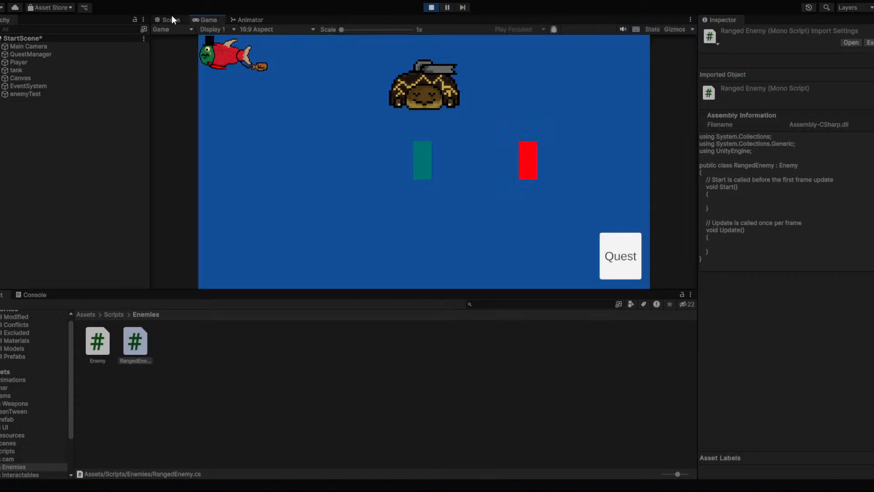
{"action": "left_click", "coordinate": [172, 19]}
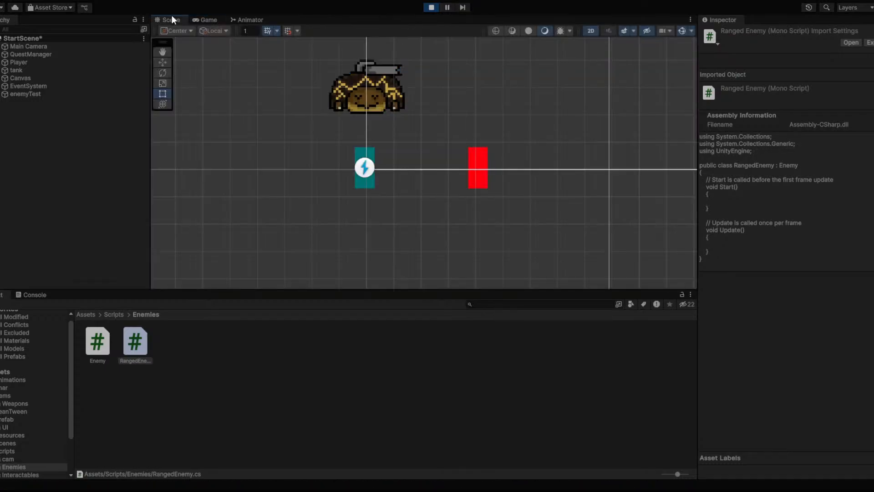
{"action": "scroll", "coordinate": [502, 172], "scroll_direction": "up", "scroll_amount": 5}
{"action": "scroll", "coordinate": [502, 172], "scroll_direction": "up", "scroll_amount": 3}
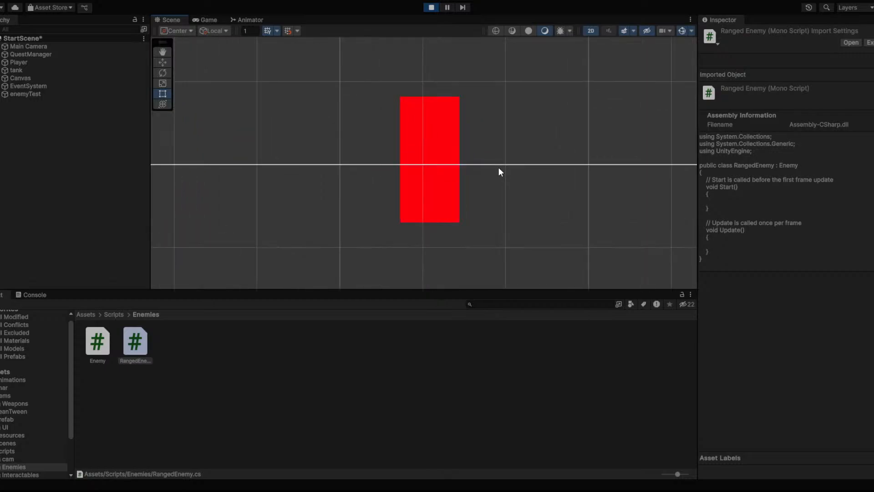
Stop the game and attach the RangedEnemy script to the enemyTest object
{"action": "middle_click_drag", "start_coordinate": [498, 169], "coordinate": [402, 167]}
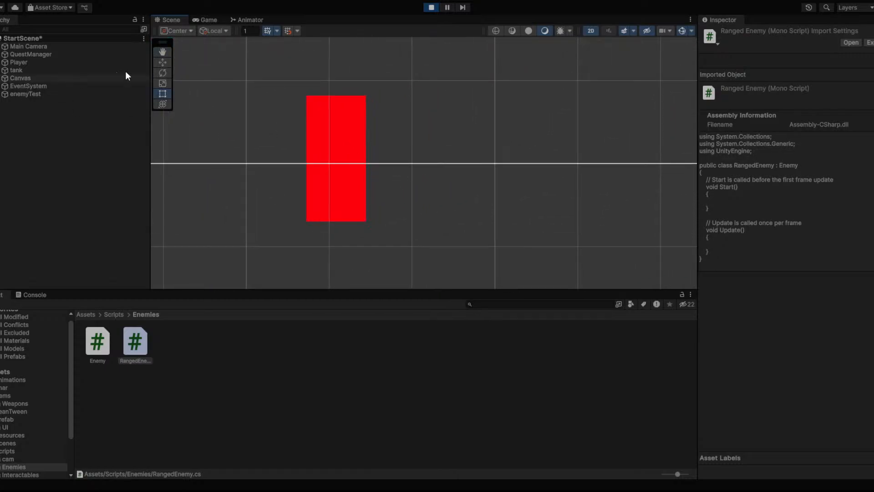
{"action": "left_click", "coordinate": [429, 8]}
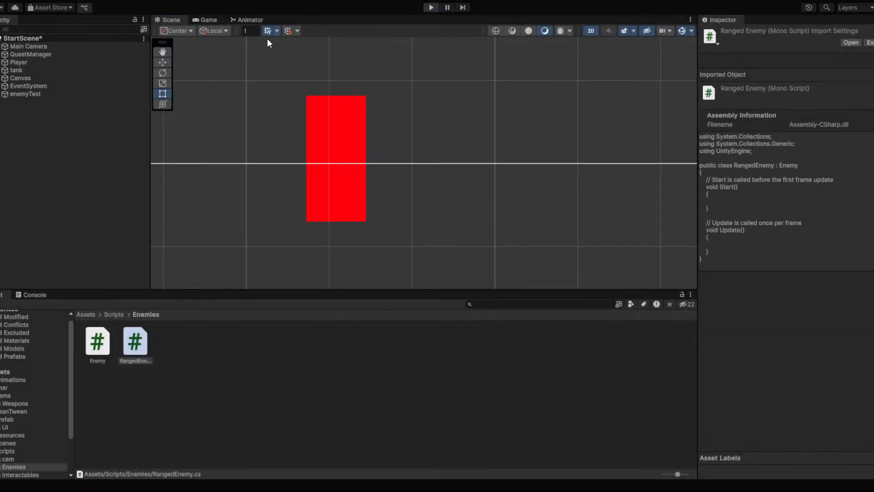
{"action": "left_click", "coordinate": [49, 87]}
{"action": "left_click", "coordinate": [46, 93]}
{"action": "scroll", "coordinate": [772, 303], "scroll_direction": "down", "scroll_amount": 5}
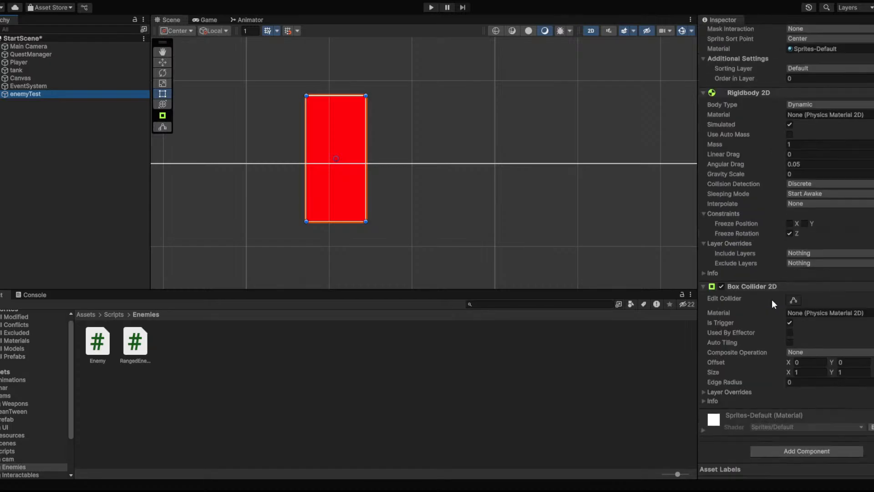
{"action": "left_click_drag", "start_coordinate": [139, 360], "coordinate": [831, 285]}
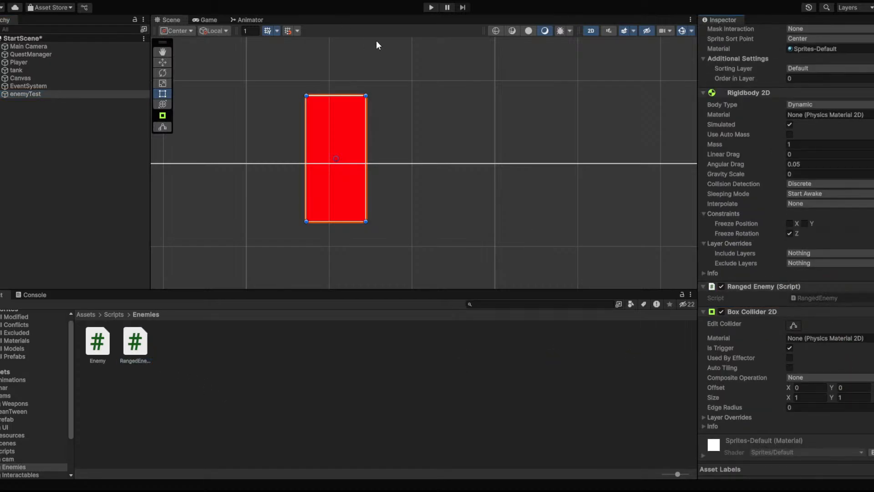
Run the game, examine the red enemy up close in the Scene view for the debug ray, and stop the game
{"action": "left_click", "coordinate": [429, 8]}
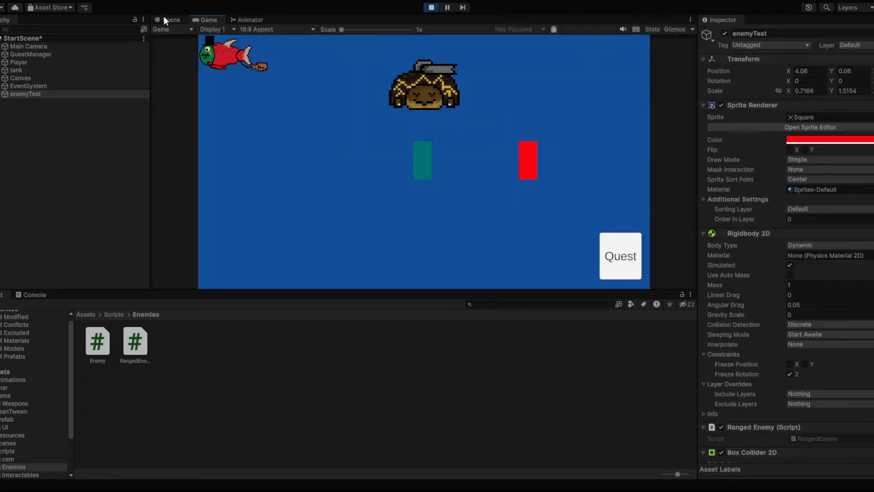
{"action": "left_click", "coordinate": [165, 19]}
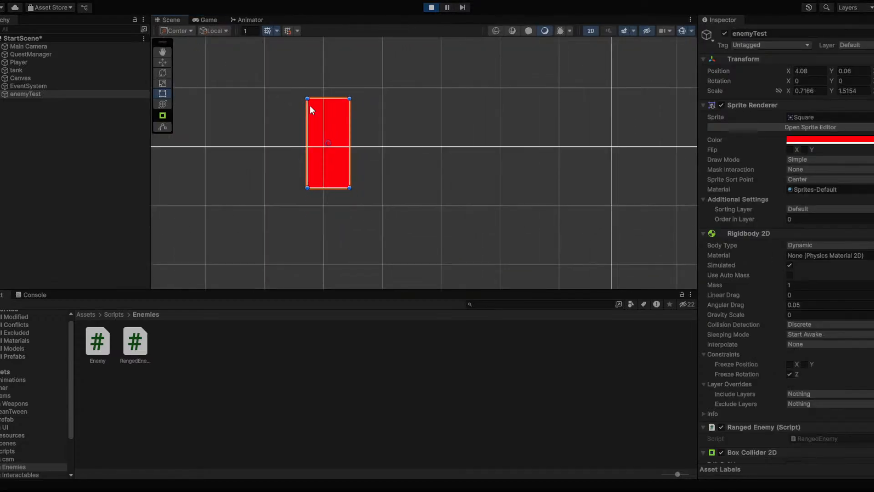
{"action": "mouse_move", "coordinate": [279, 109]}
{"action": "middle_mouse_down"}
{"action": "mouse_move", "coordinate": [308, 90]}
{"action": "mouse_move", "coordinate": [299, 166]}
{"action": "mouse_move", "coordinate": [288, 109]}
{"action": "middle_mouse_up"}
{"action": "scroll", "coordinate": [286, 112], "scroll_direction": "down", "scroll_amount": 1}
{"action": "scroll", "coordinate": [285, 112], "scroll_direction": "up", "scroll_amount": 4}
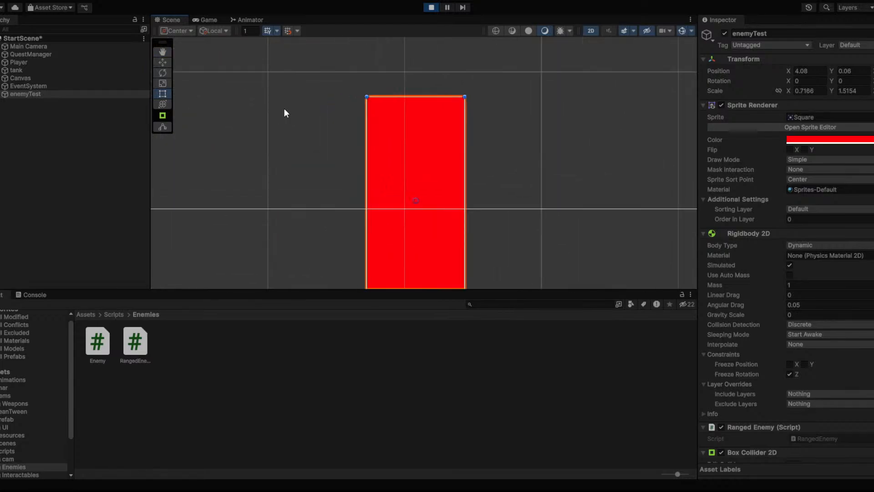
{"action": "scroll", "coordinate": [279, 111], "scroll_direction": "up", "scroll_amount": 1}
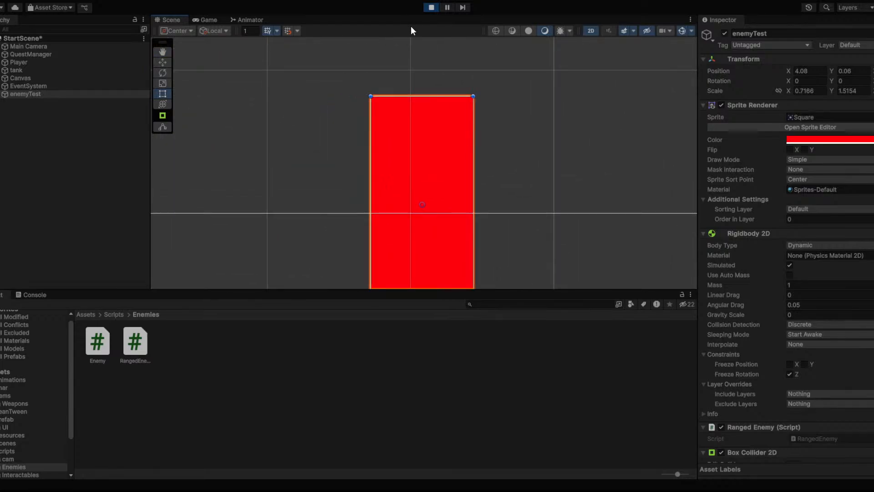
{"action": "left_click", "coordinate": [433, 8]}
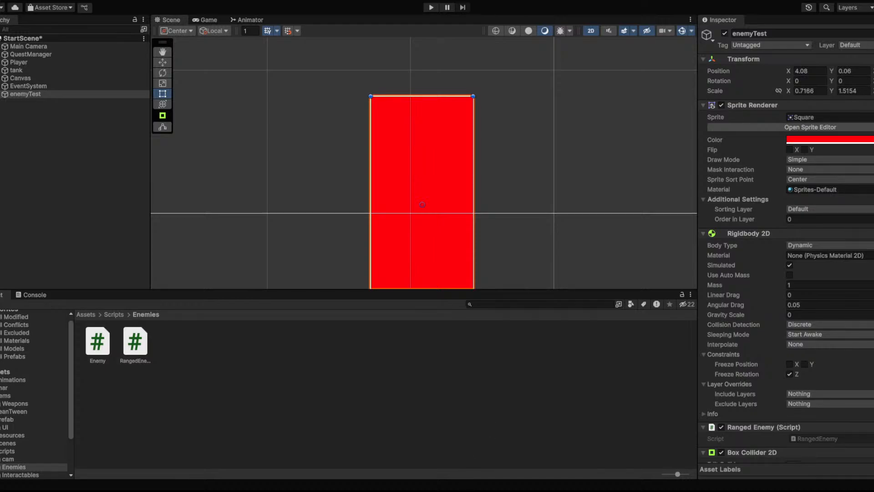
Replace enemyTest's RangedEnemy component with the Enemy script and check for the debug ray in the Scene view during a test run
{"action": "left_click_drag", "start_coordinate": [96, 345], "coordinate": [812, 417]}
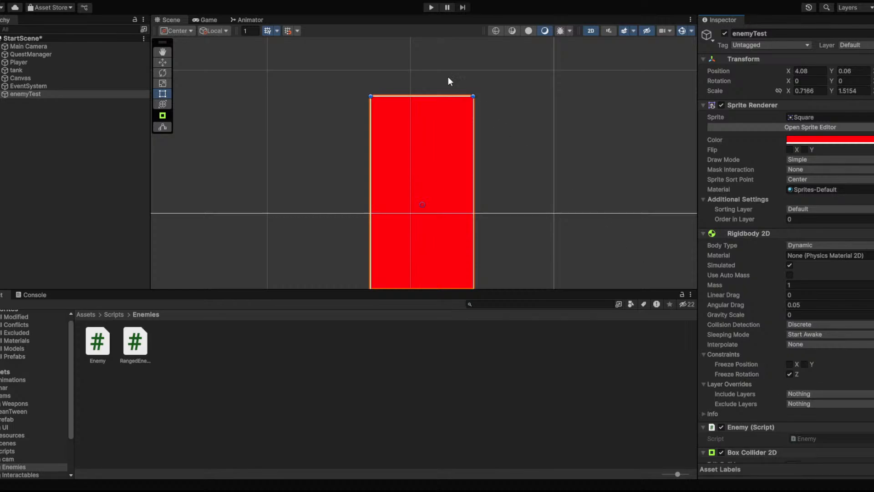
{"action": "left_click", "coordinate": [428, 8]}
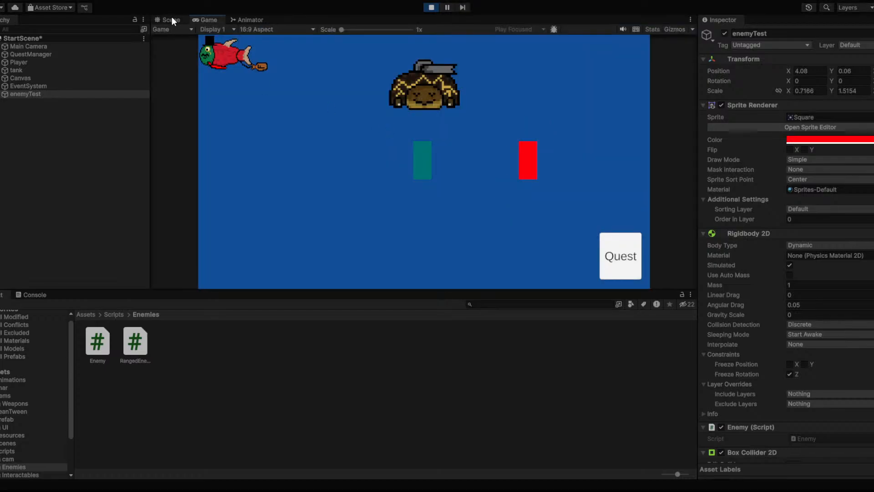
{"action": "left_click", "coordinate": [171, 20]}
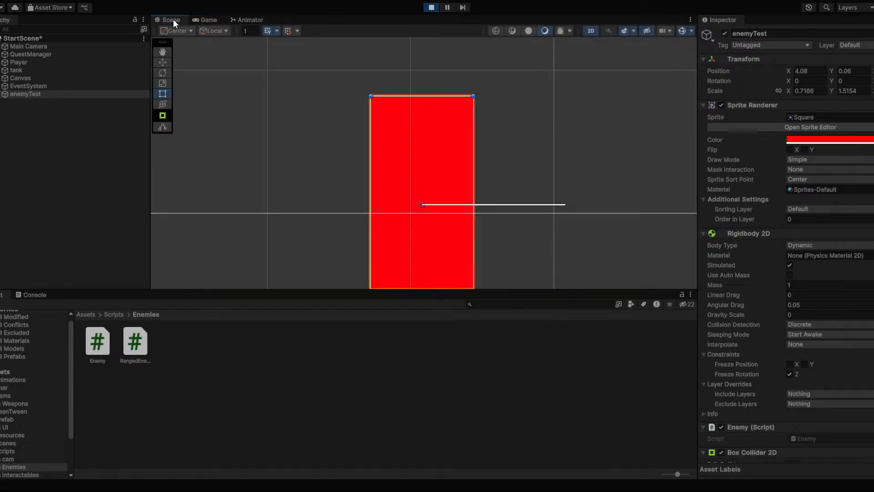
{"action": "scroll", "coordinate": [517, 156], "scroll_direction": "down", "scroll_amount": 3}
{"action": "scroll", "coordinate": [518, 157], "scroll_direction": "down", "scroll_amount": 5}
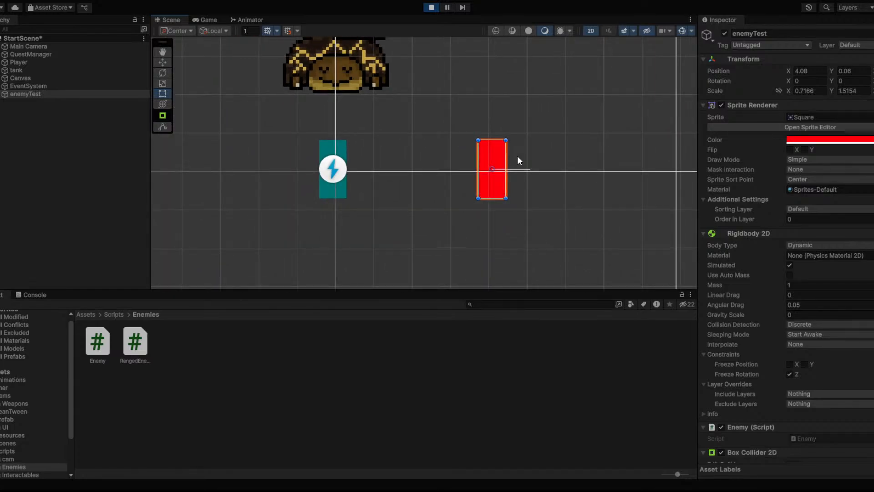
{"action": "scroll", "coordinate": [372, 135], "scroll_direction": "up", "scroll_amount": 2}
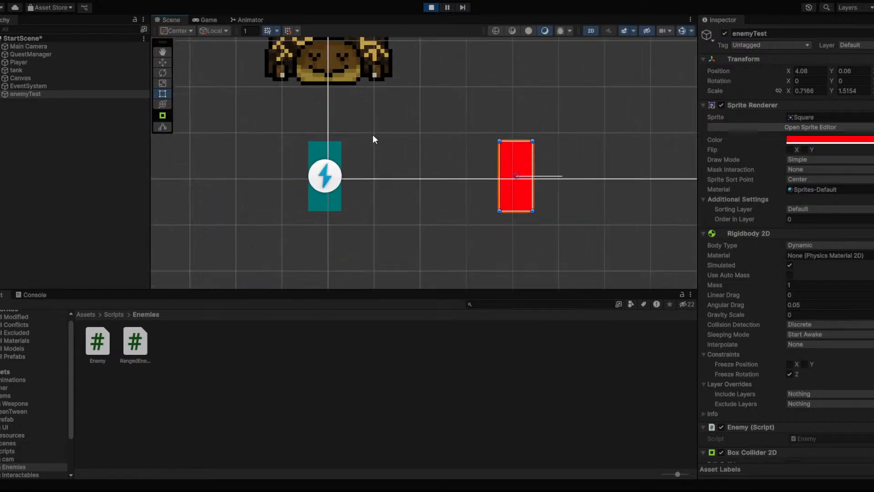
{"action": "left_click", "coordinate": [431, 7]}
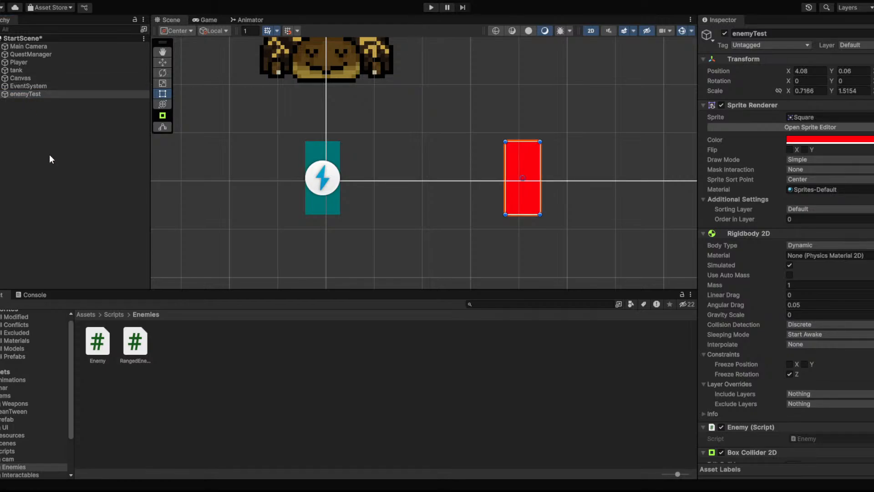
Duplicate enemyTest and place the copy as a child of the original object
{"action": "left_click", "coordinate": [2, 137]}
{"action": "left_click", "coordinate": [26, 95]}
{"action": "left_click", "coordinate": [14, 113]}
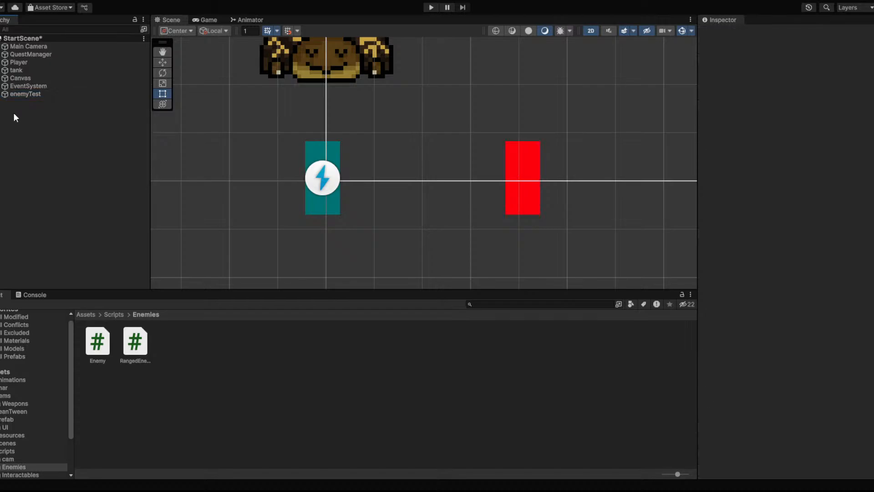
{"action": "key", "text": "ctrl+v"}
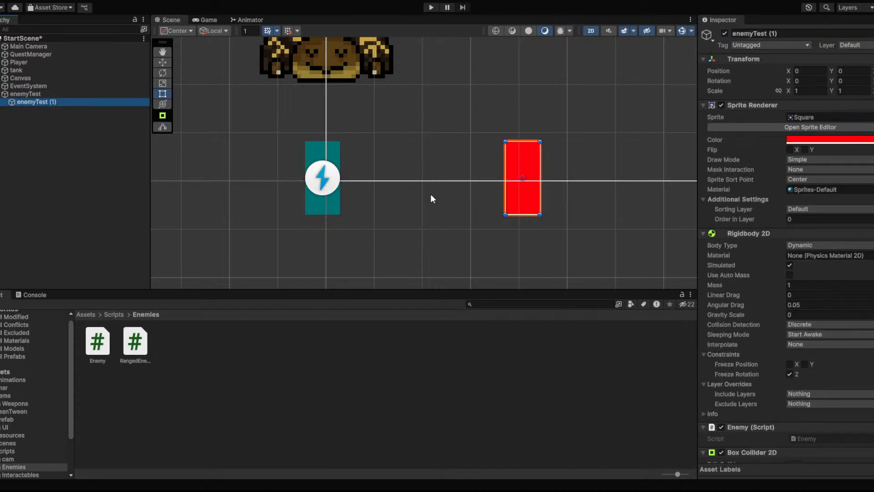
Remove the Rigidbody 2D, Enemy script and Box Collider 2D components from the child enemyTest (1)
{"action": "scroll", "coordinate": [736, 181], "scroll_direction": "down", "scroll_amount": 5}
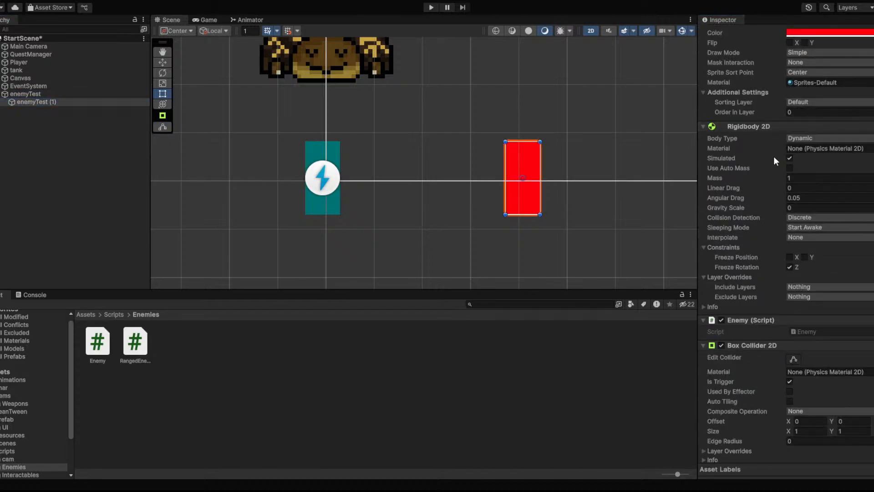
{"action": "left_click", "coordinate": [803, 147]}
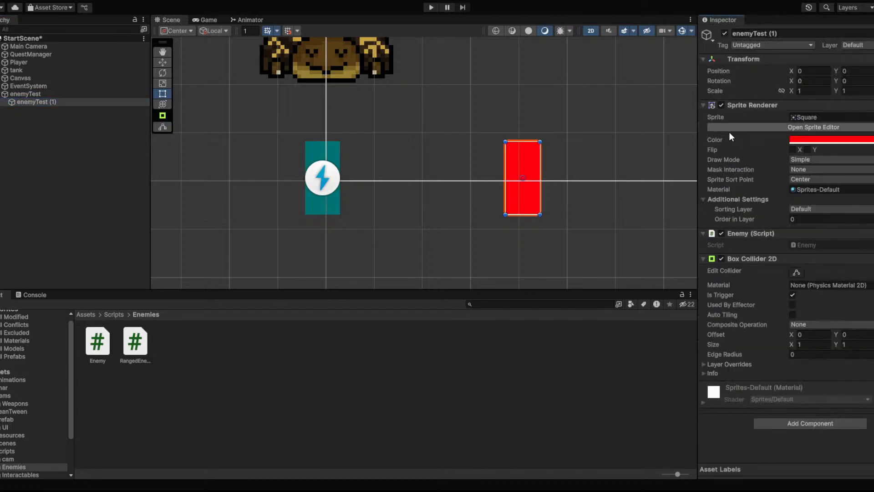
{"action": "left_click", "coordinate": [796, 260]}
{"action": "right_click", "coordinate": [761, 235]}
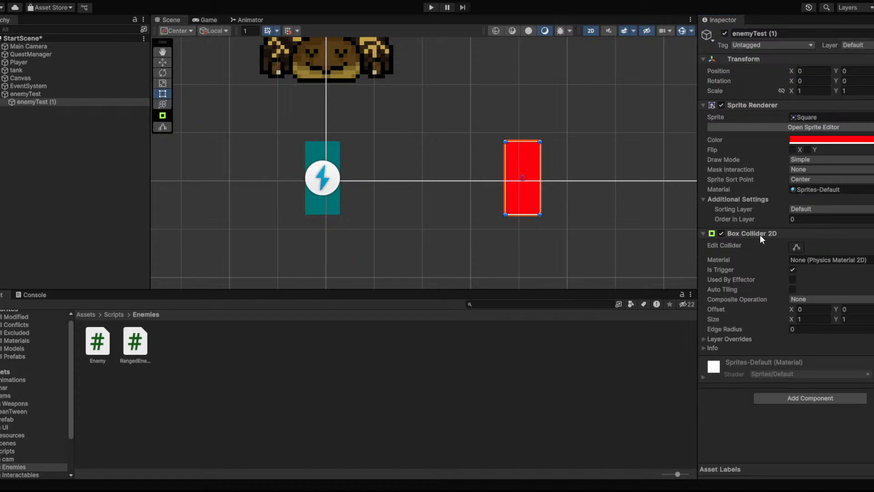
{"action": "left_click", "coordinate": [803, 259]}
Change the child enemyTest (1) sprite's color to black
{"action": "left_click", "coordinate": [851, 141]}
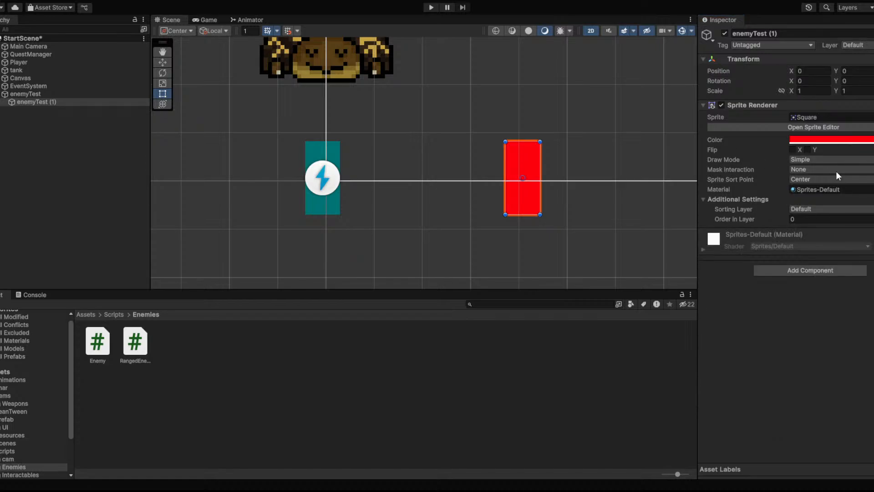
{"action": "left_click", "coordinate": [837, 264]}
{"action": "left_click", "coordinate": [832, 140]}
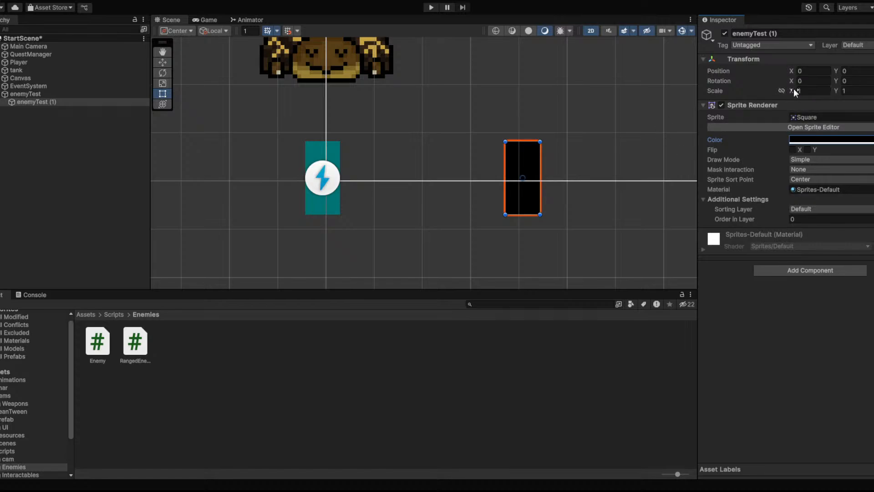
Scale the black child sprite to X 0.4, Y -0.11 and position it at X -0.28, Y 0.31 on the red enemy
{"action": "left_click_drag", "start_coordinate": [837, 92], "coordinate": [785, 78]}
{"action": "left_click", "coordinate": [812, 71]}
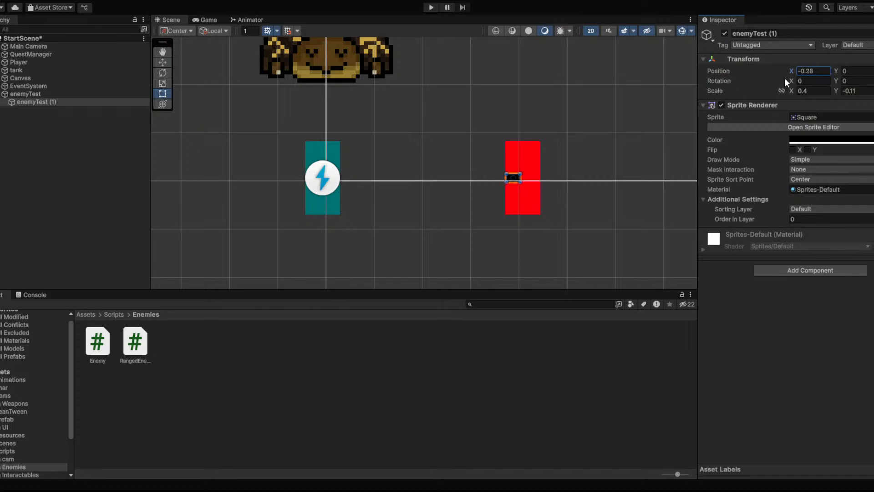
{"action": "left_click", "coordinate": [837, 70]}
{"action": "mouse_move", "coordinate": [837, 70]}
{"action": "left_mouse_down"}
{"action": "mouse_move", "coordinate": [830, 81]}
{"action": "mouse_move", "coordinate": [846, 71]}
{"action": "left_mouse_up"}
{"action": "left_click", "coordinate": [537, 225]}
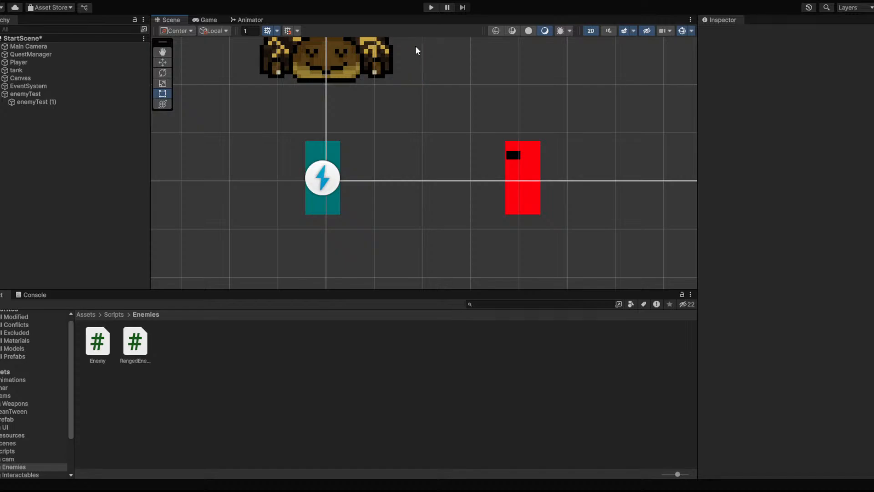
Run the game, inspect the debug ray's direction from the red enemy in the Scene view, and stop the game
{"action": "key", "text": "ctrl+p"}
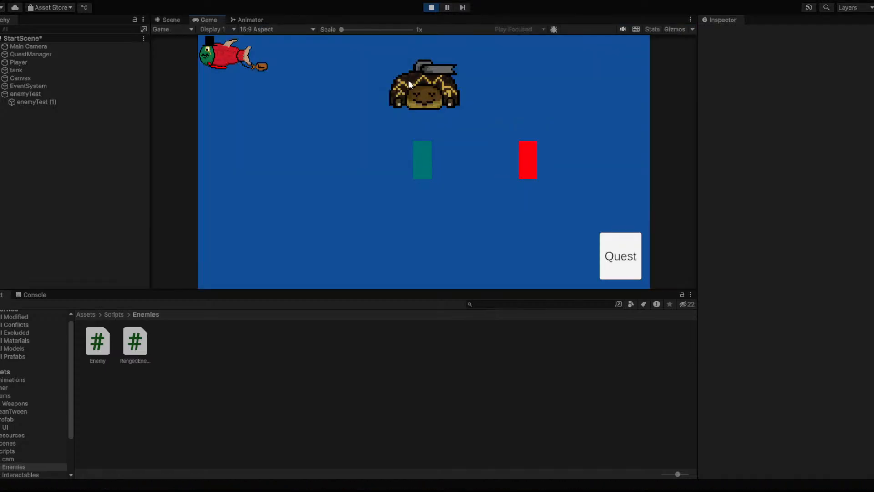
{"action": "left_click", "coordinate": [165, 19]}
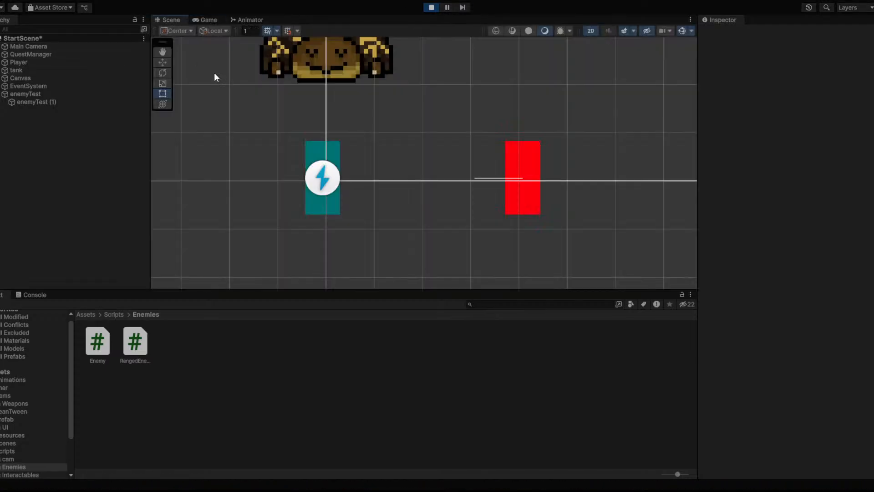
{"action": "scroll", "coordinate": [512, 223], "scroll_direction": "up", "scroll_amount": 3}
{"action": "scroll", "coordinate": [504, 201], "scroll_direction": "up", "scroll_amount": 2}
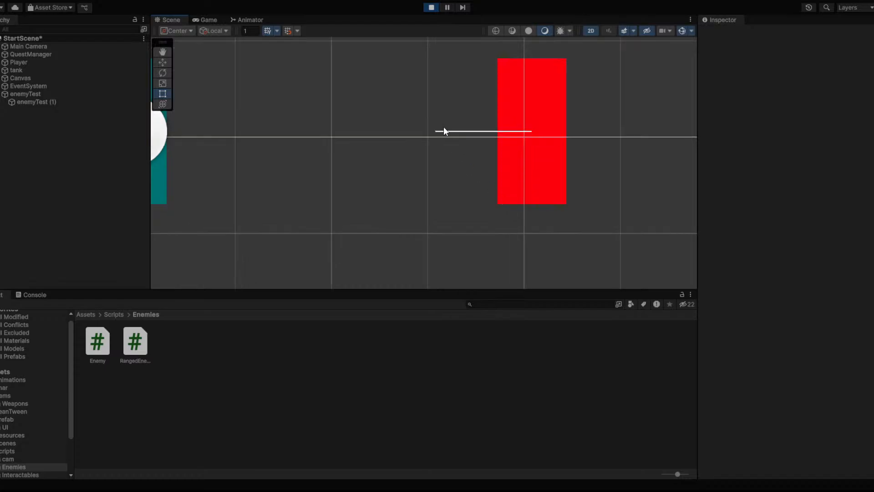
{"action": "left_click", "coordinate": [432, 8]}
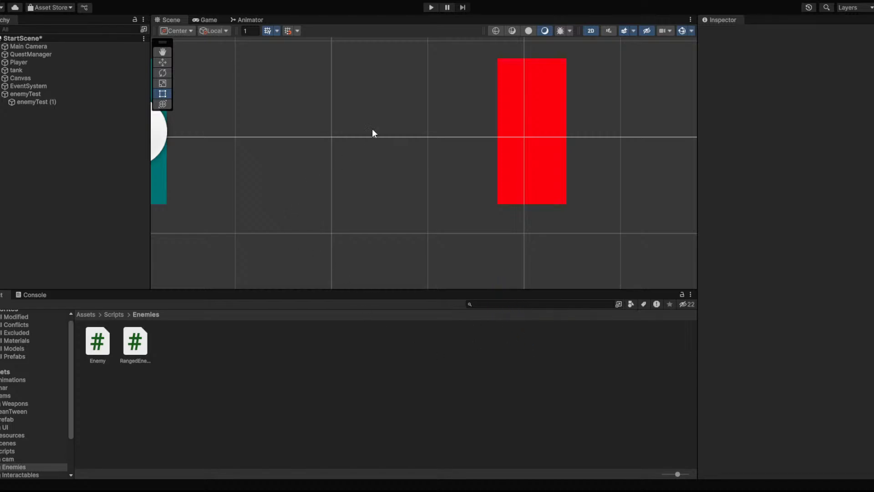
Make the black child sprite enemyTest (1) render in front of the red enemy body
{"action": "left_click", "coordinate": [39, 102]}
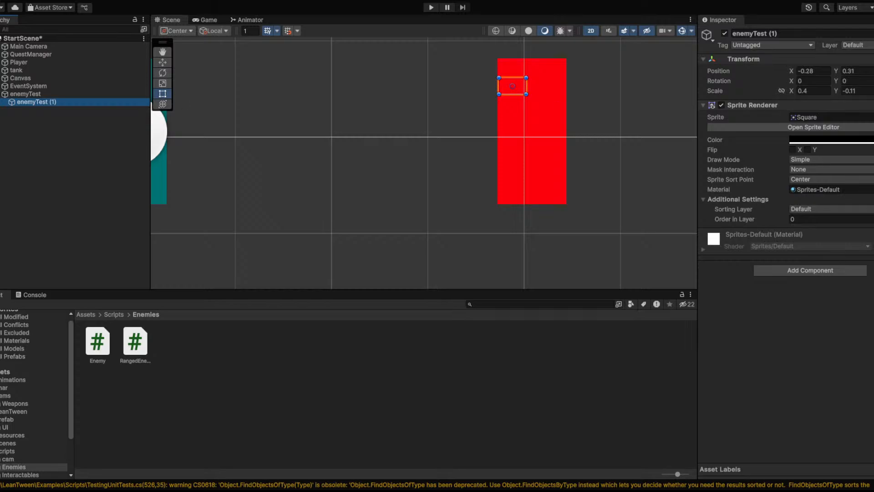
{"action": "left_click", "coordinate": [867, 140]}
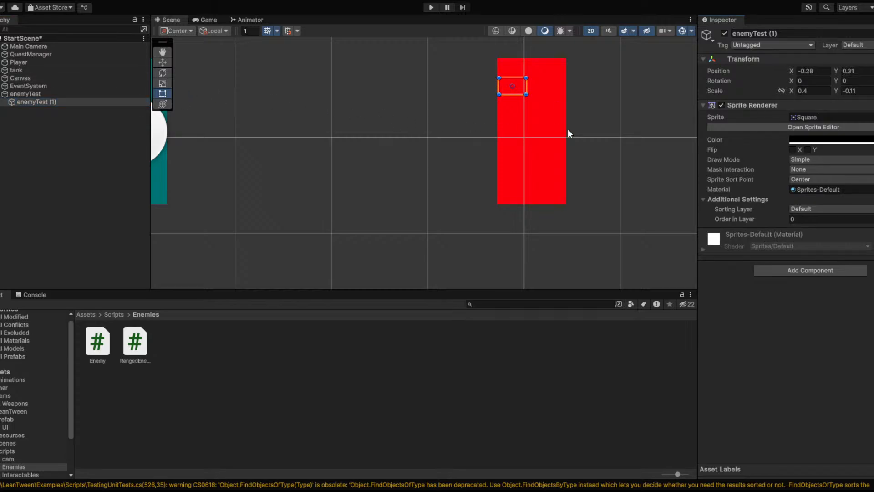
{"action": "left_click", "coordinate": [57, 128]}
{"action": "left_click", "coordinate": [815, 117]}
{"action": "left_click", "coordinate": [660, 139]}
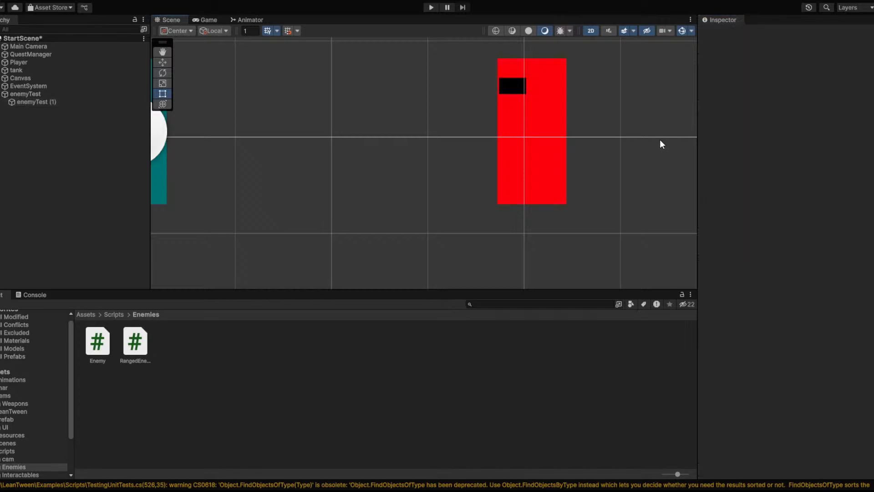
Run the game again, check the enemy's black marker and debug rays in the Scene view, and stop the game
{"action": "key", "text": "ctrl+p"}
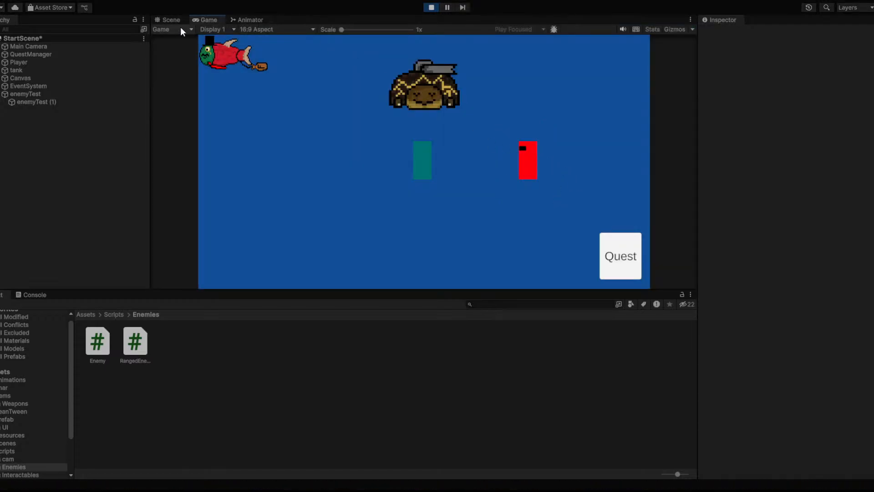
{"action": "left_click", "coordinate": [173, 19]}
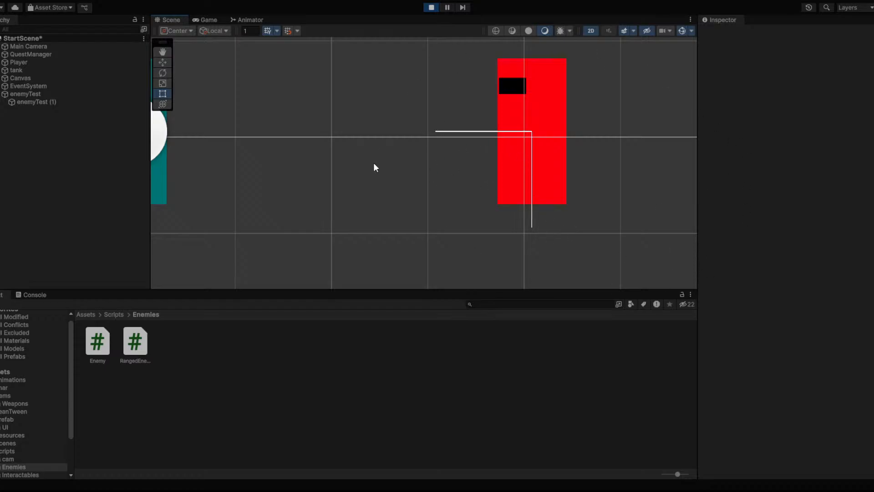
{"action": "left_click", "coordinate": [431, 7]}
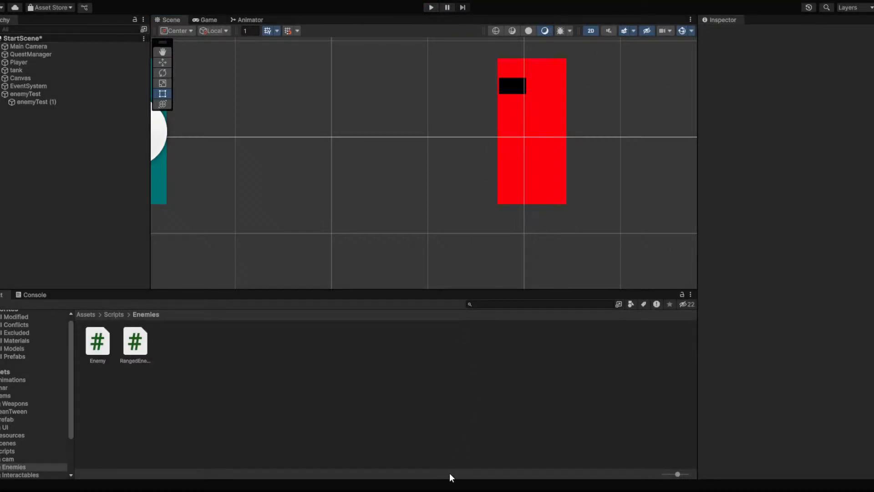
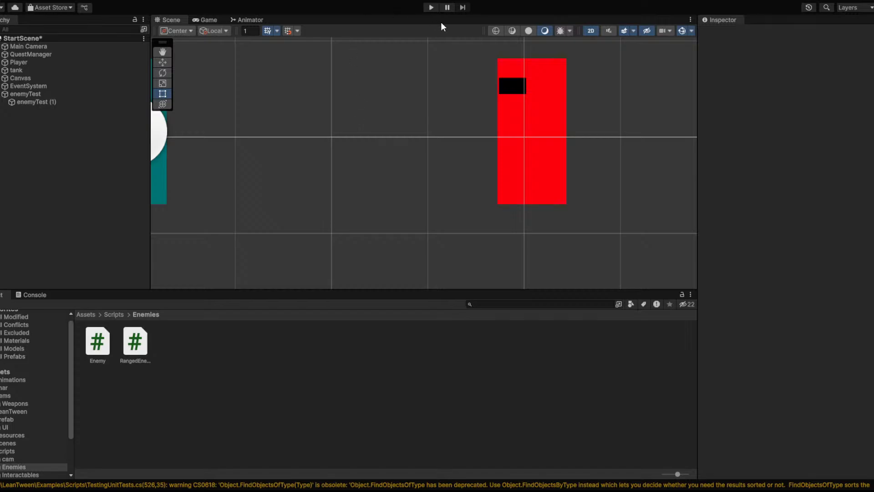
Run the game with the Console showing, vary enemyTest's X and Y position to test its detection log, and stop the game
{"action": "left_click", "coordinate": [428, 7]}
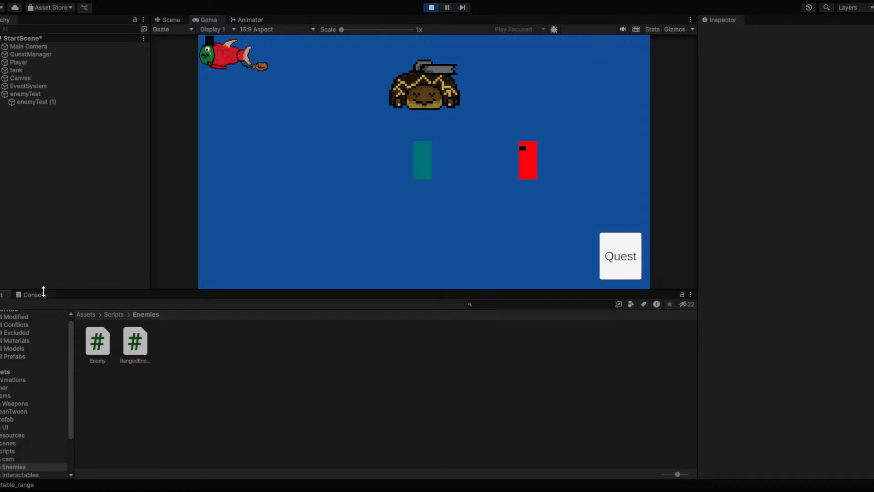
{"action": "left_click", "coordinate": [43, 295]}
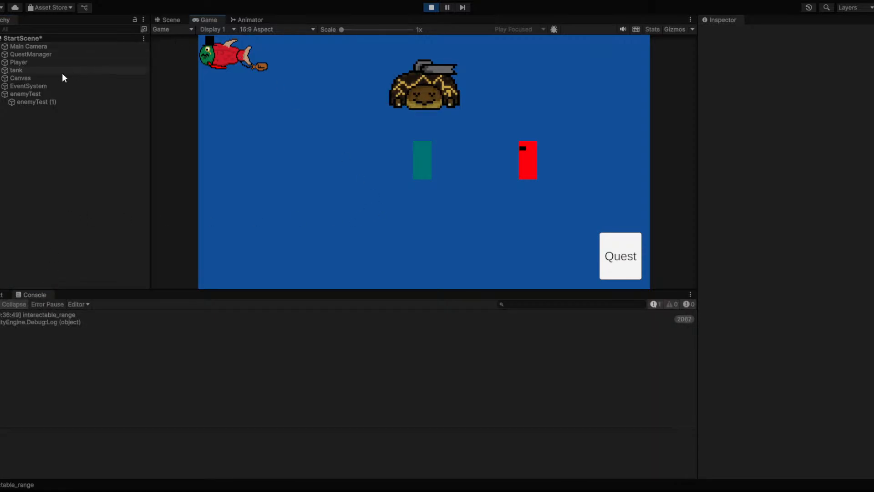
{"action": "left_click", "coordinate": [65, 94]}
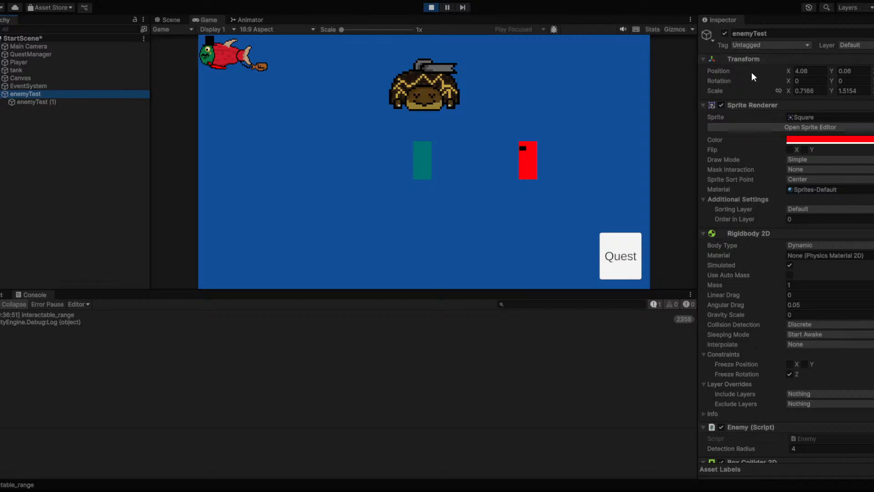
{"action": "left_click_drag", "start_coordinate": [832, 72], "coordinate": [767, 78]}
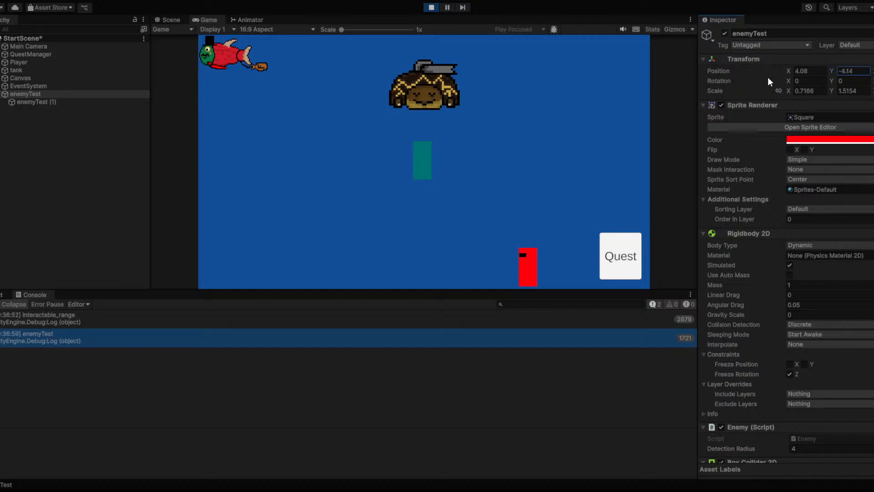
{"action": "left_click_drag", "start_coordinate": [767, 78], "coordinate": [868, 58]}
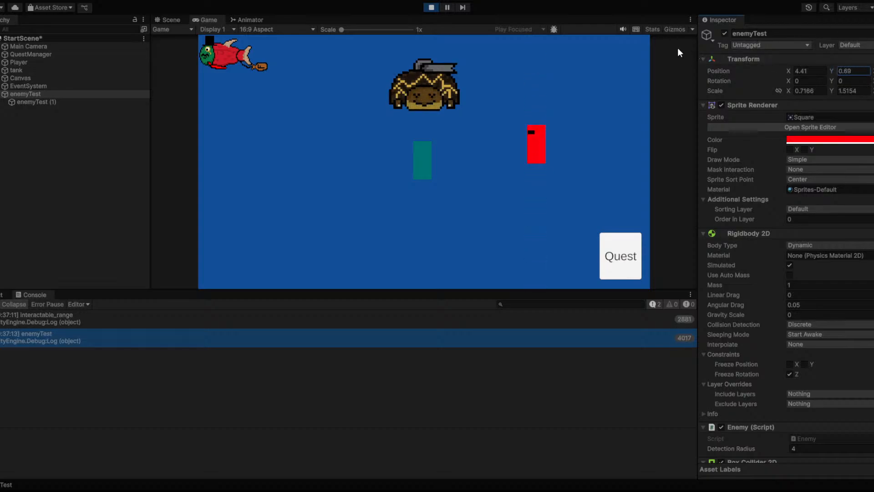
{"action": "left_click", "coordinate": [431, 7]}
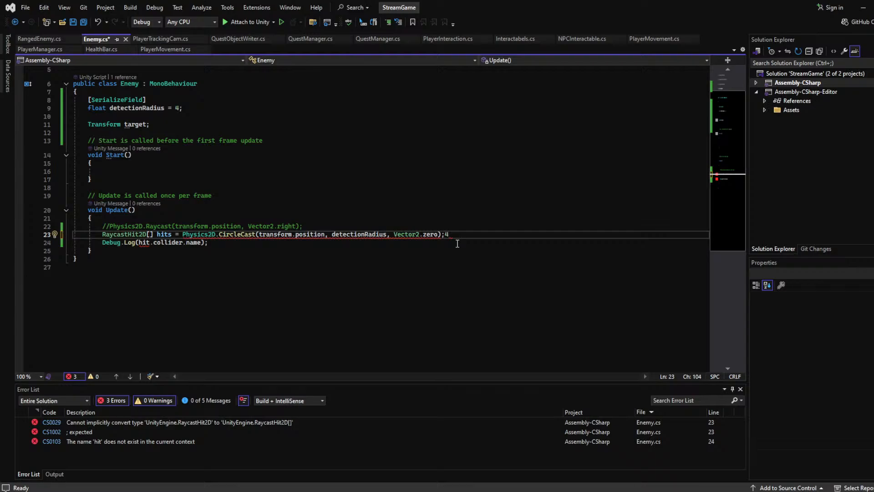
In Visual Studio, replace the CircleCast and Debug.Log lines in Enemy.cs's Update method with a Debug.DrawRay call starting at transform.position
{"action": "left_click_drag", "start_coordinate": [221, 244], "coordinate": [102, 235]}
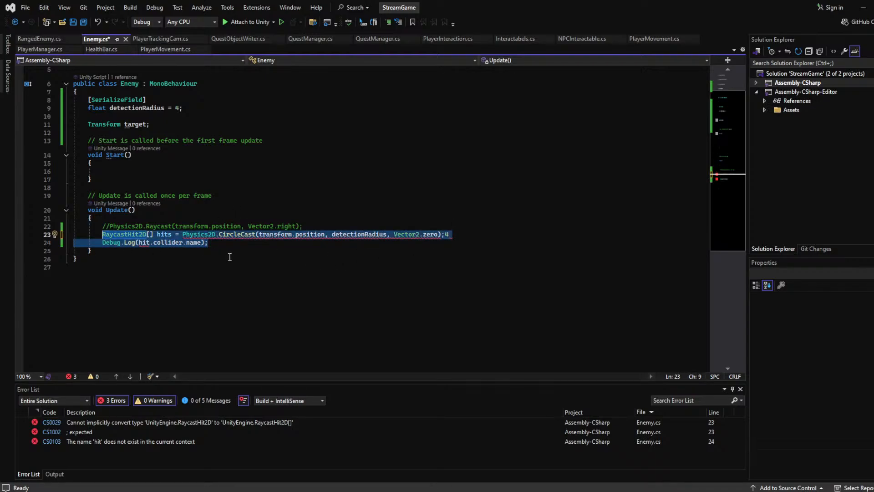
{"action": "key", "text": "BackSpace"}
{"action": "type", "text": "Debug.o"}
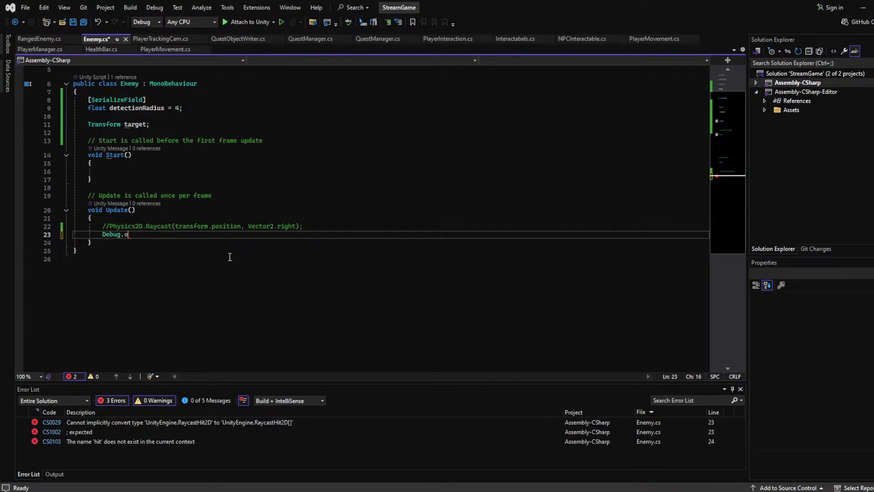
{"action": "key", "text": "BackSpace"}
{"action": "type", "text": "DrawRay();"}
{"action": "key", "text": "Left"}
{"action": "key", "text": "Left"}
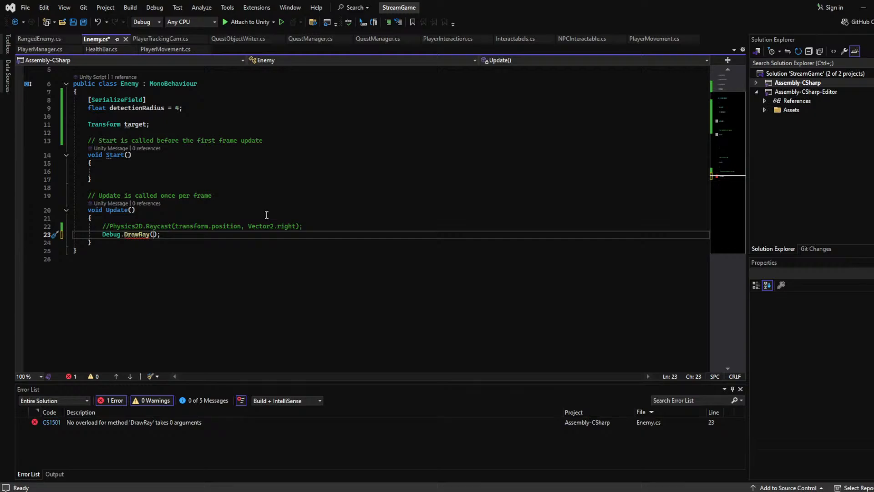
{"action": "type", "text": "transform.position,"}
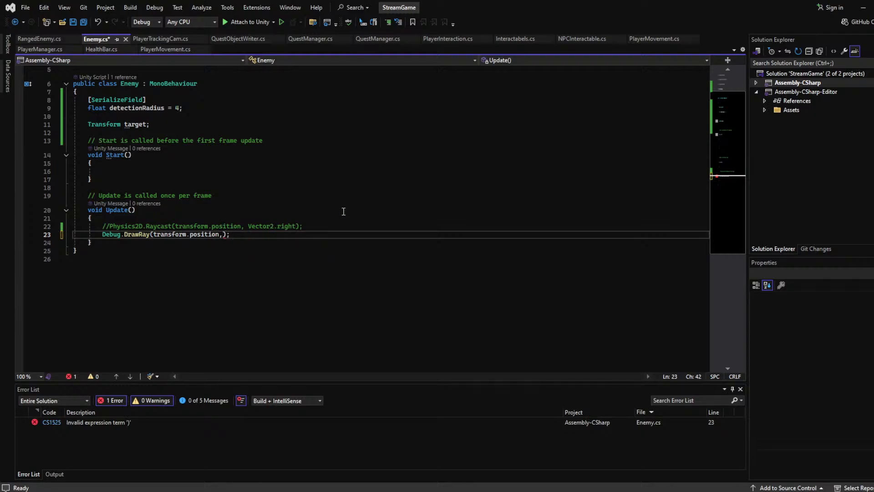
Add the line new Vector2(Time.deltaTime, Time.deltaTime); above the DrawRay call in Update
{"action": "left_click", "coordinate": [319, 226]}
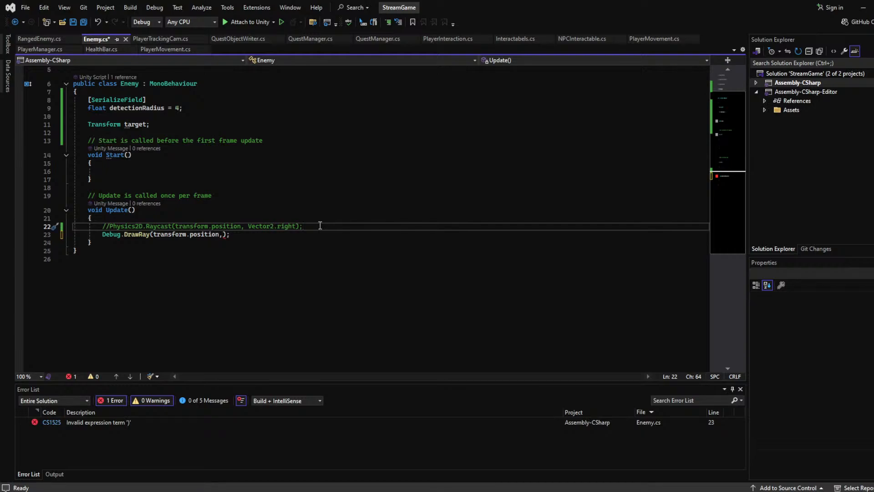
{"action": "key", "text": "Return"}
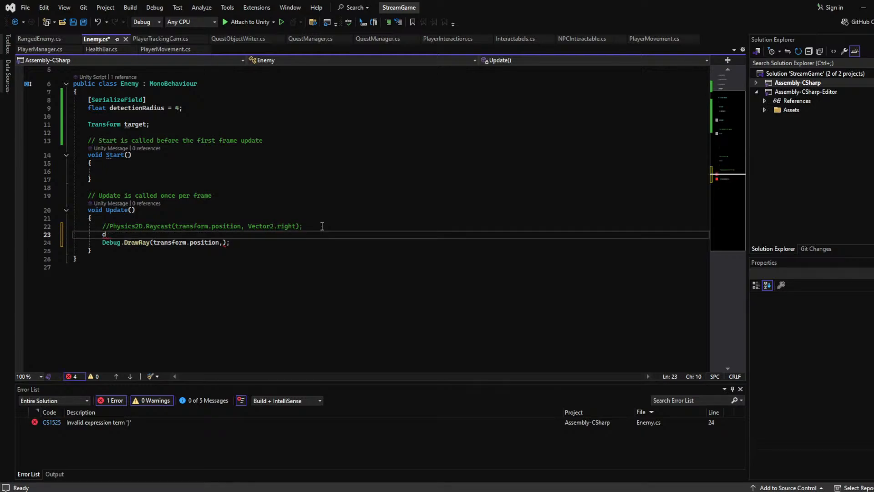
{"action": "type", "text": "new Vector2"}
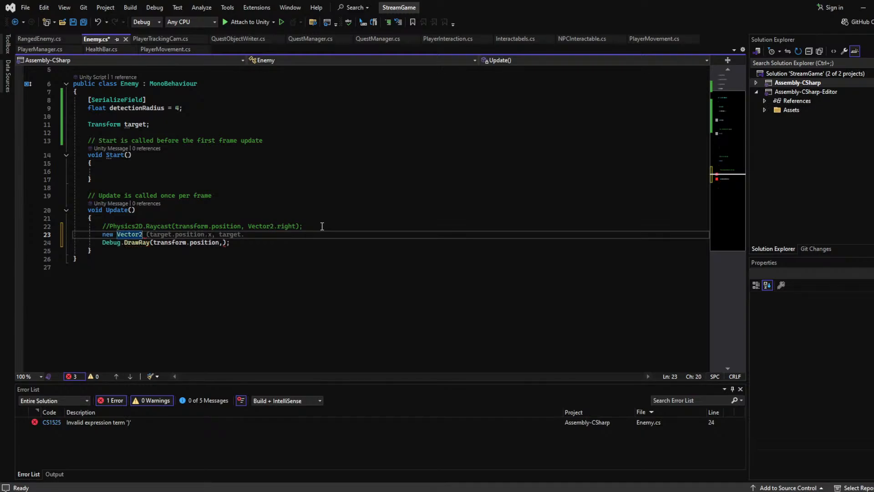
{"action": "type", "text": "("}
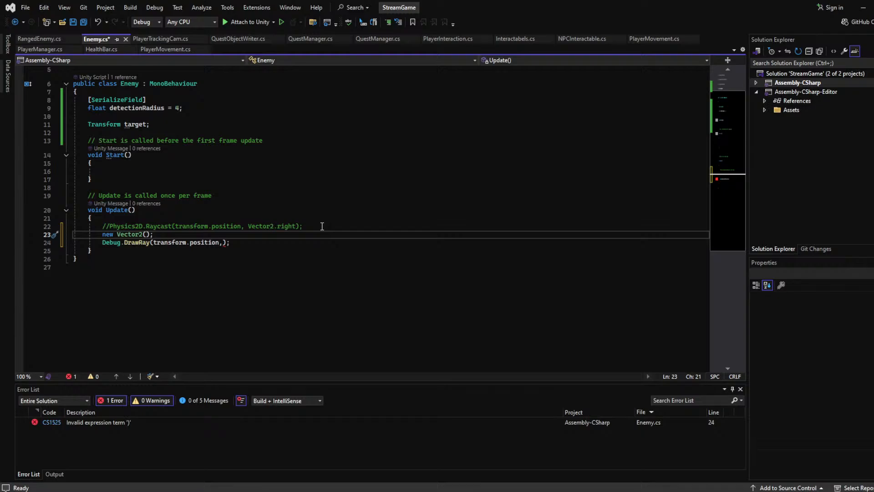
{"action": "type", "text": "Time.deltaTime"}
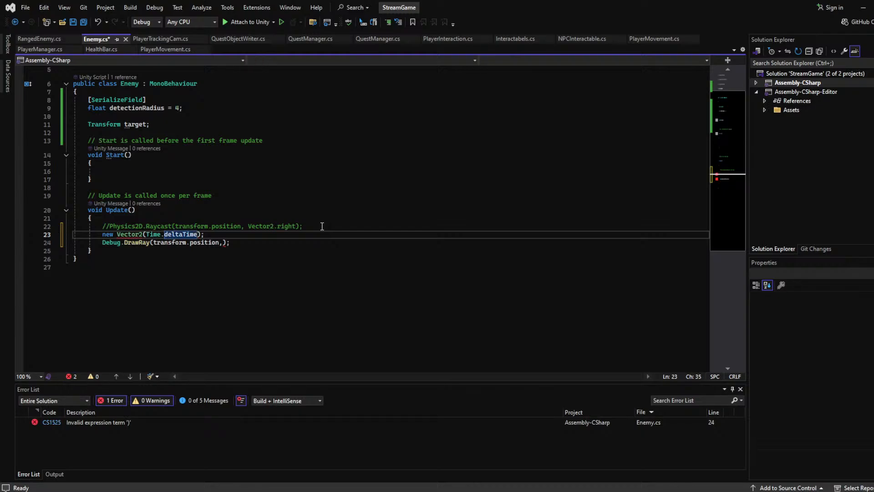
{"action": "type", "text": ", Time.d"}
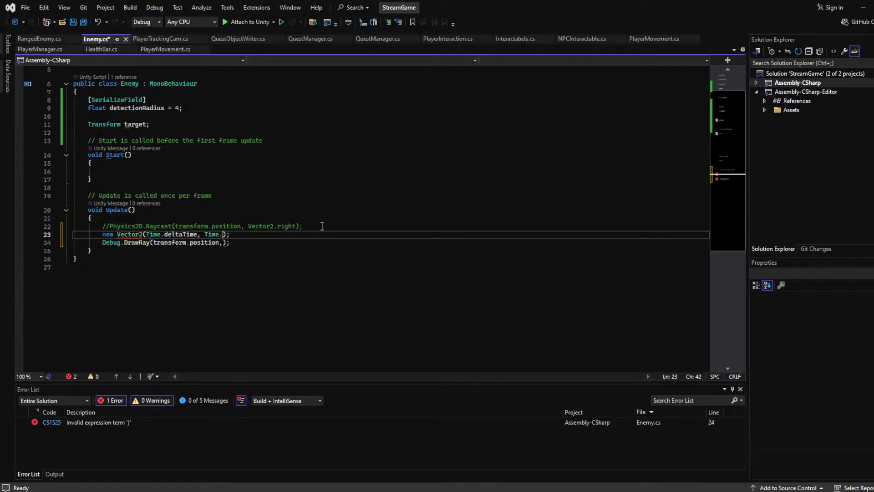
{"action": "type", "text": "eltaTime"}
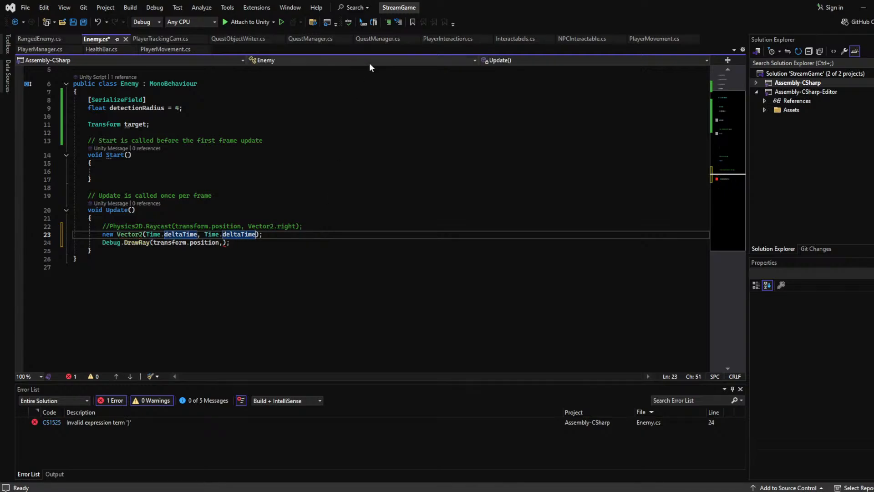
{"action": "left_click", "coordinate": [146, 235]}
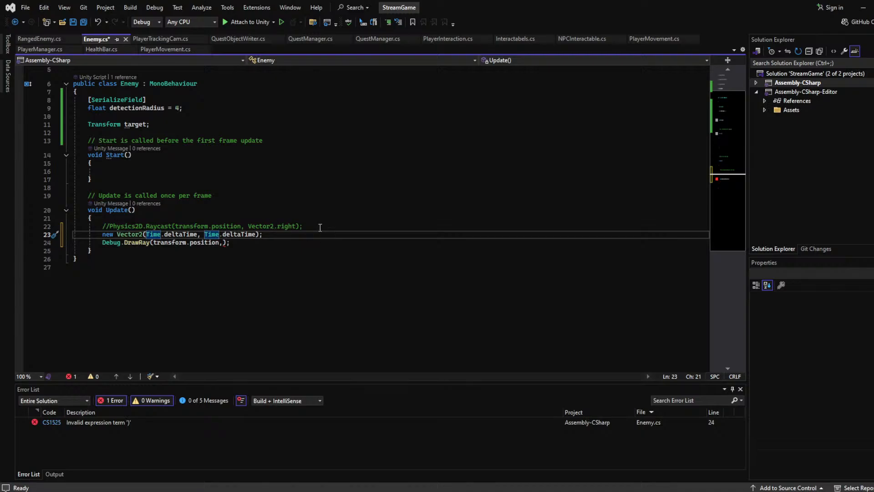
Declare float fields x and y below the target field in the Enemy class
{"action": "left_click", "coordinate": [112, 132]}
{"action": "key", "text": "Return"}
{"action": "type", "text": "float x;"}
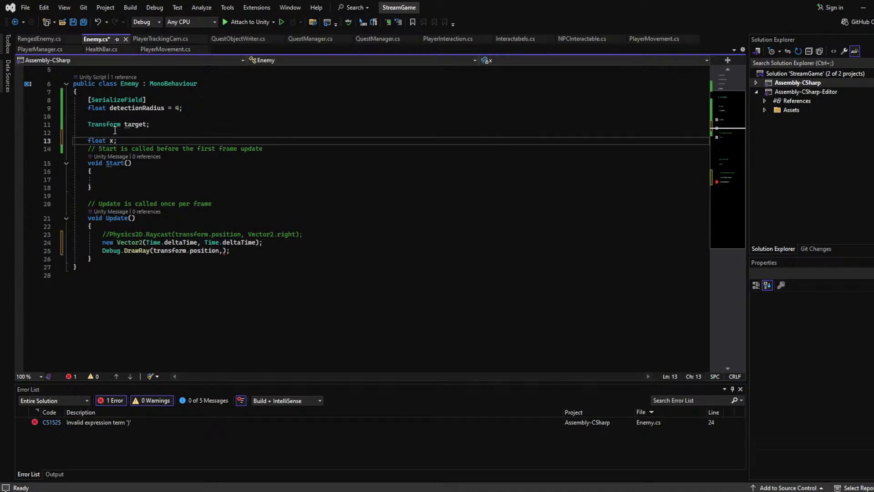
{"action": "key", "text": "Return"}
{"action": "type", "text": "float y;"}
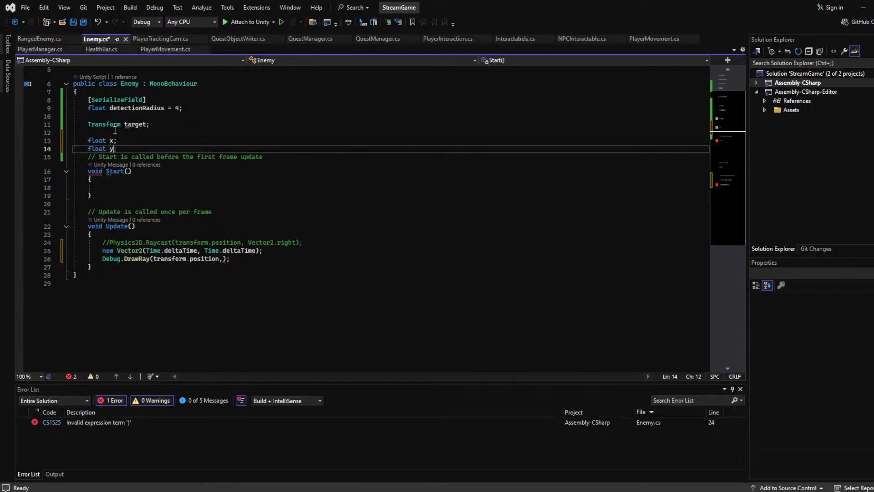
Multiply the new Vector2's first component by x and its second component by y
{"action": "left_click", "coordinate": [137, 179]}
{"action": "left_click", "coordinate": [146, 242]}
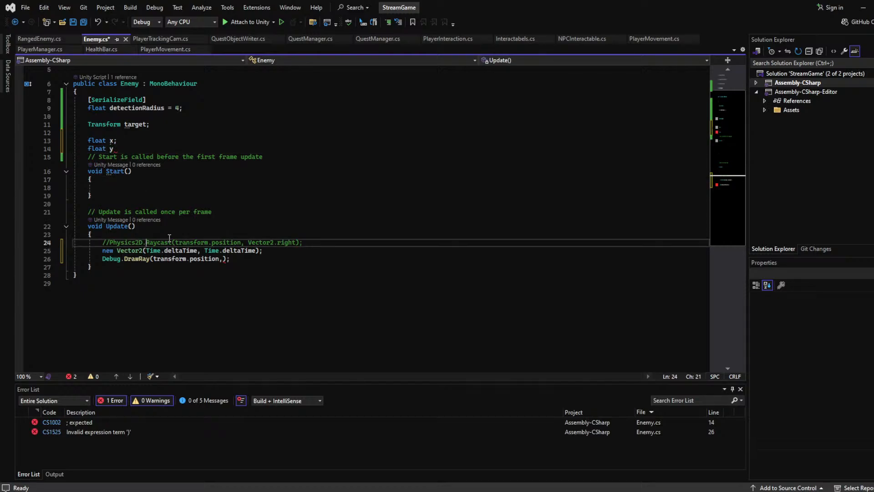
{"action": "key", "text": "Down"}
{"action": "type", "text": "x "}
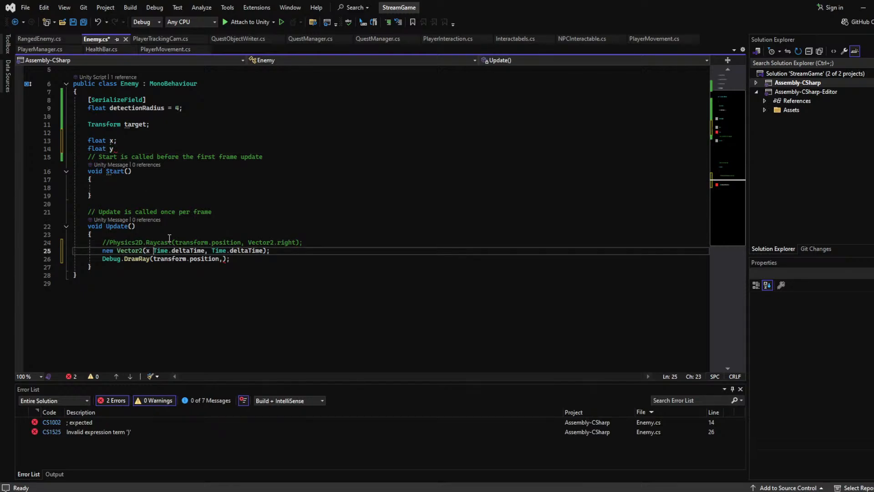
{"action": "type", "text": "*"}
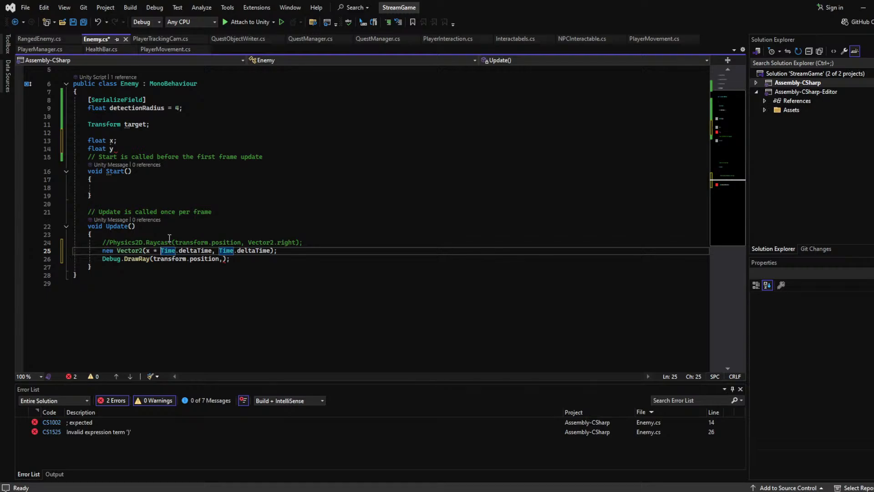
{"action": "left_click", "coordinate": [217, 250]}
{"action": "type", "text": "y*"}
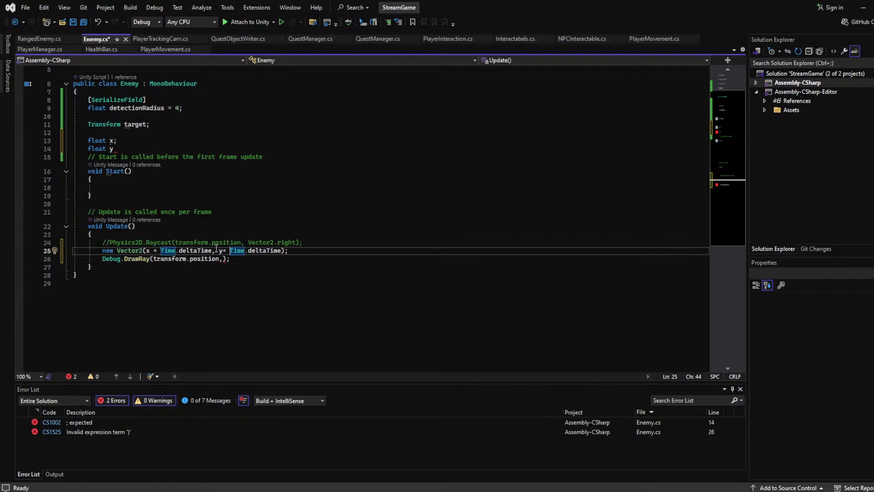
Store the new vector in a Vector2 variable named yes and pass yes as DrawRay's second argument
{"action": "left_click", "coordinate": [230, 258]}
{"action": "left_click", "coordinate": [224, 258]}
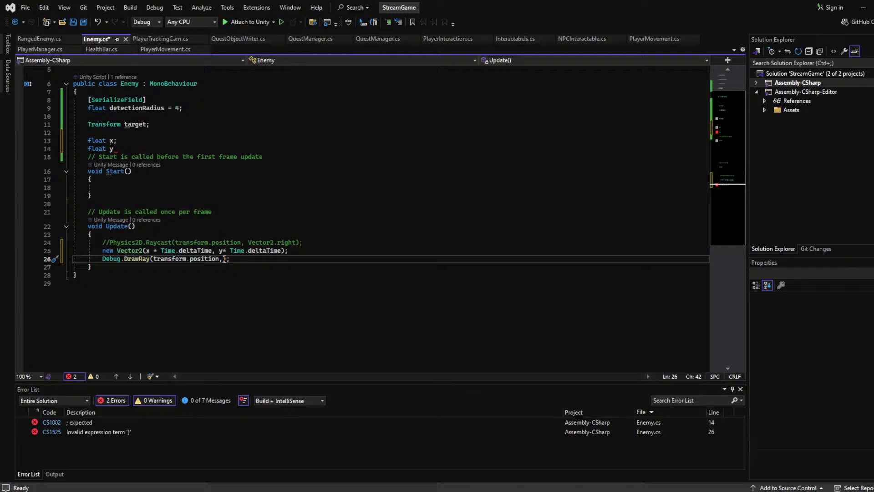
{"action": "left_click", "coordinate": [105, 250]}
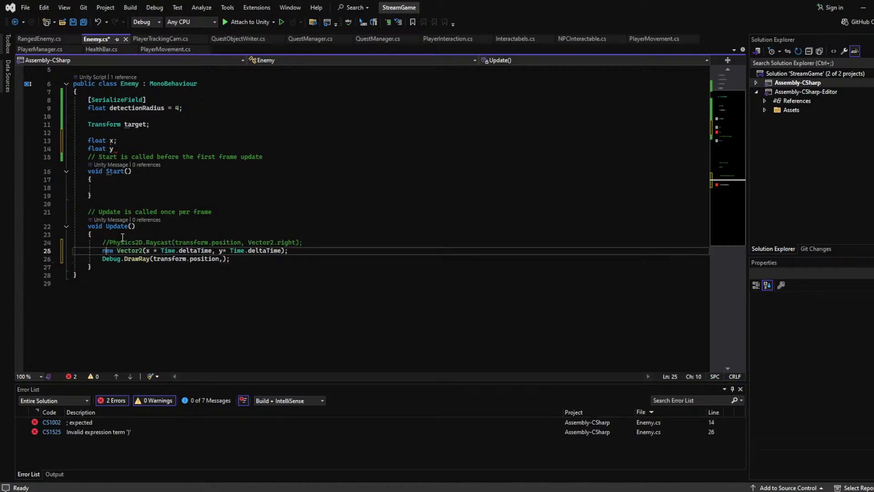
{"action": "key", "text": "Left"}
{"action": "type", "text": "vec"}
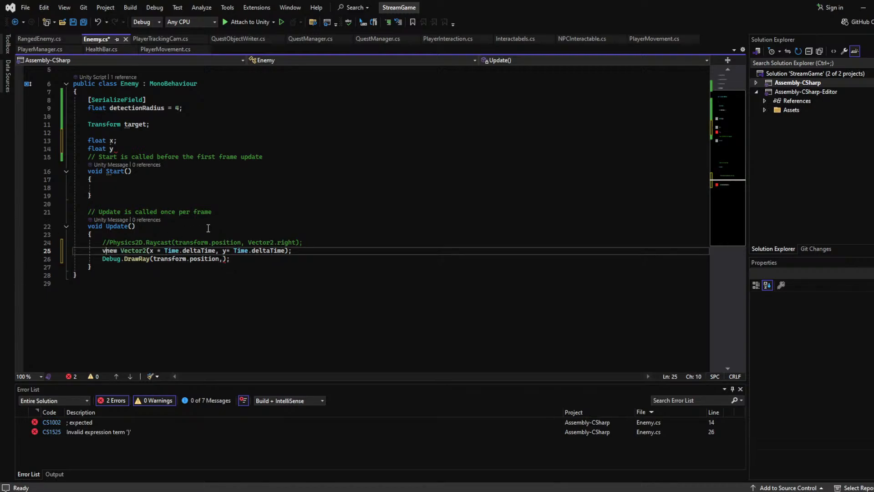
{"action": "key", "text": "BackSpace"}
{"action": "key", "text": "BackSpace"}
{"action": "key", "text": "BackSpace"}
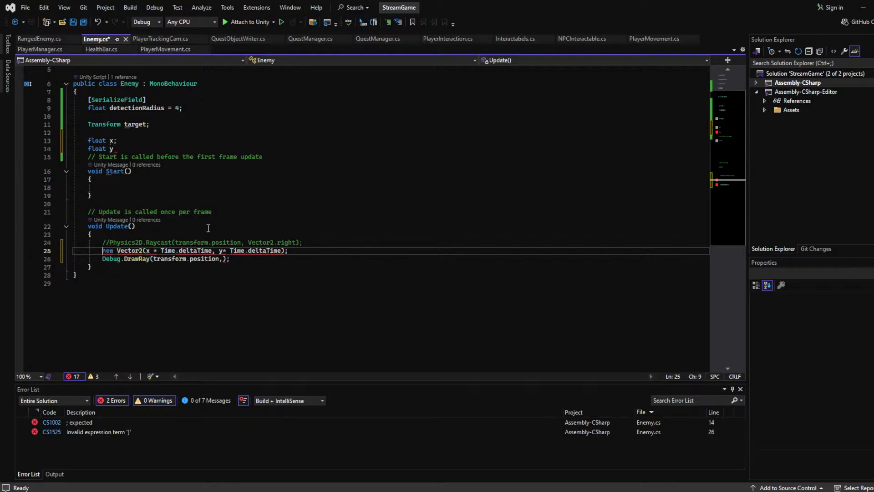
{"action": "type", "text": "Vector2"}
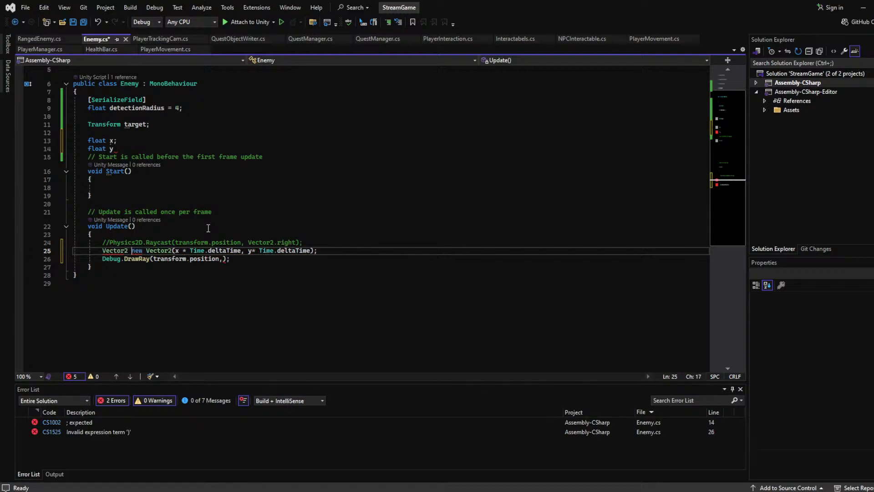
{"action": "type", "text": " yes ="}
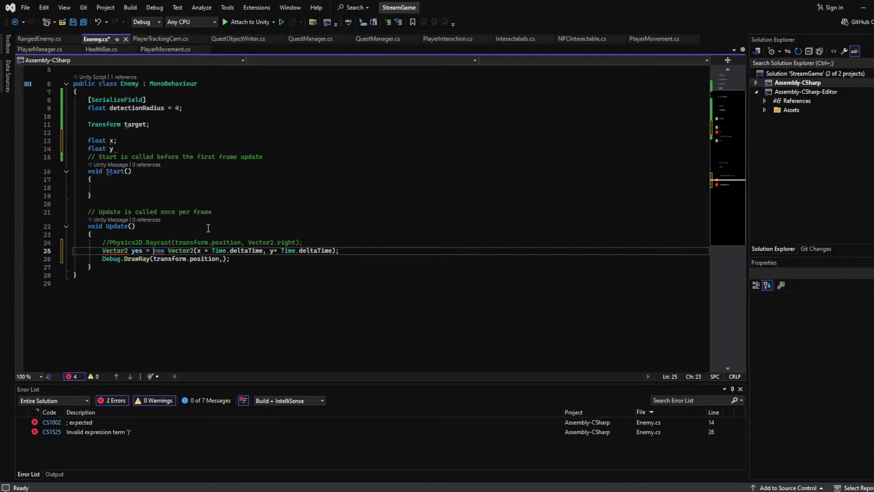
{"action": "left_click", "coordinate": [223, 258]}
{"action": "type", "text": "yes"}
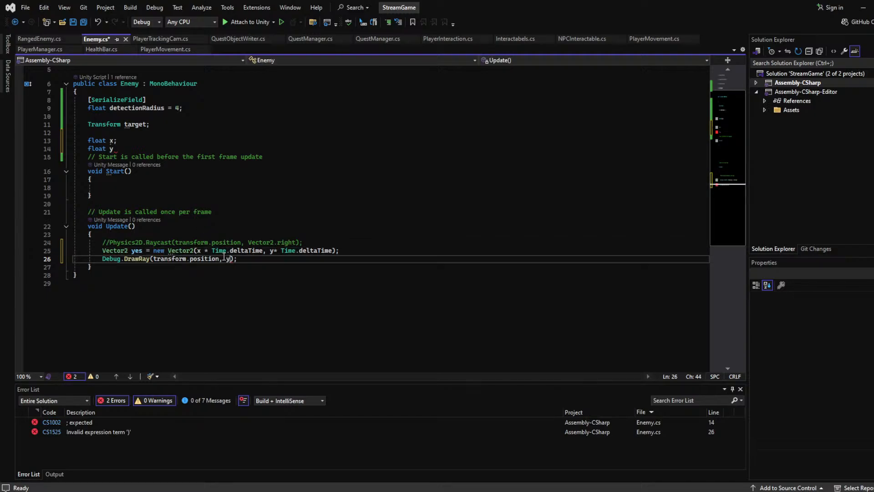
{"action": "left_click", "coordinate": [235, 170]}
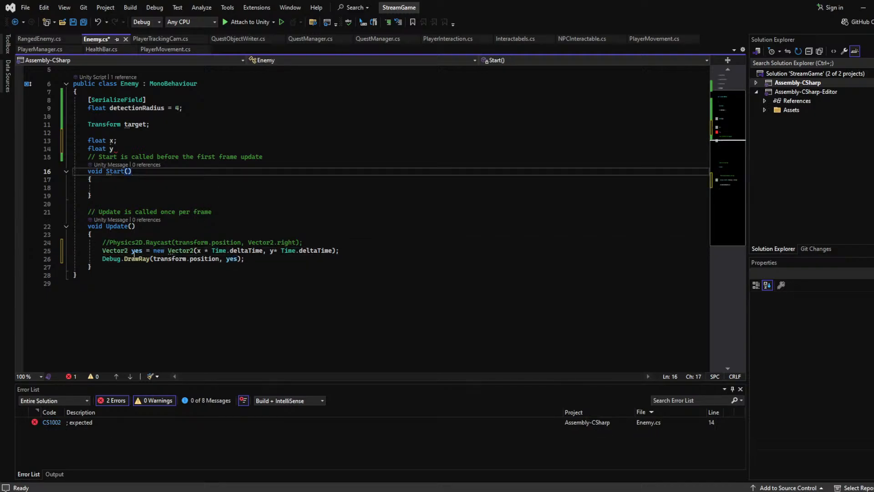
Add Mathf.Infinity as an extra argument after yes in the DrawRay call
{"action": "left_click", "coordinate": [240, 259]}
{"action": "type", "text": ", nma"}
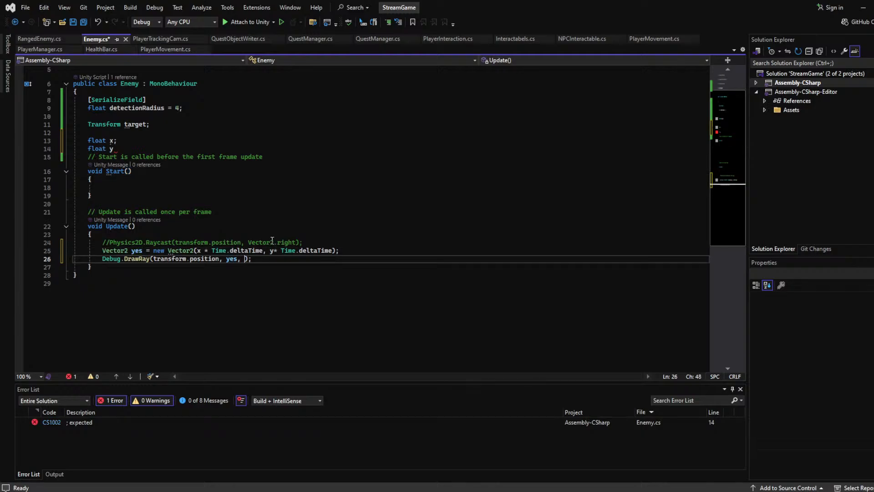
{"action": "key", "text": "BackSpace"}
{"action": "key", "text": "BackSpace"}
{"action": "key", "text": "BackSpace"}
{"action": "type", "text": "mathf.Infinity"}
{"action": "key", "text": "Return"}
{"action": "key", "text": "ctrl+z"}
{"action": "left_click", "coordinate": [505, 179]}
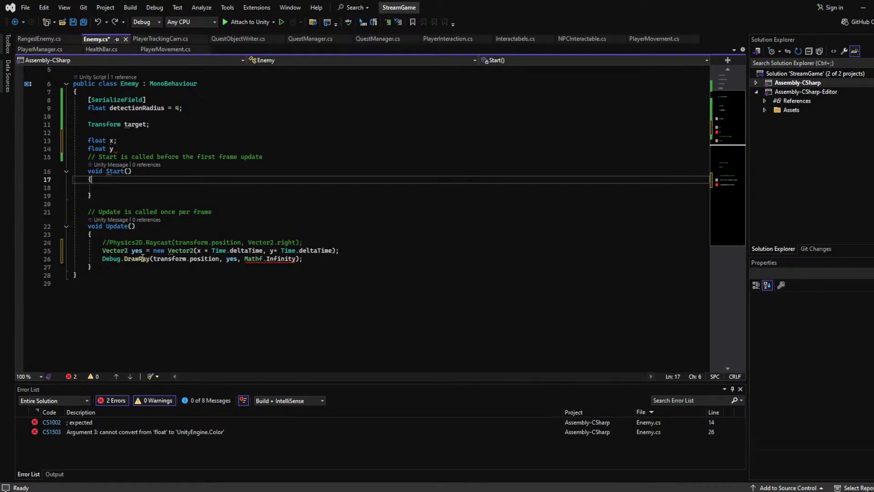
Try to insert Color.pink as DrawRay's third argument, before Mathf.Infinity
{"action": "left_click", "coordinate": [244, 259]}
{"action": "type", "text": ","}
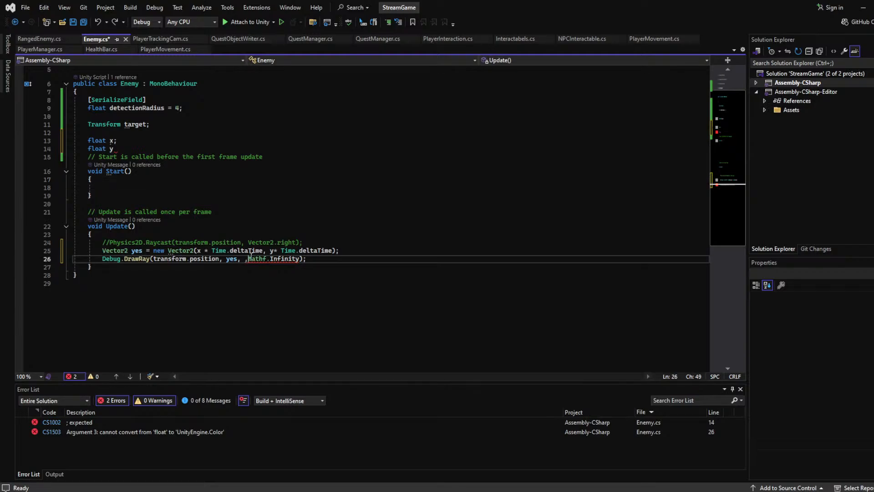
{"action": "type", "text": "Co"}
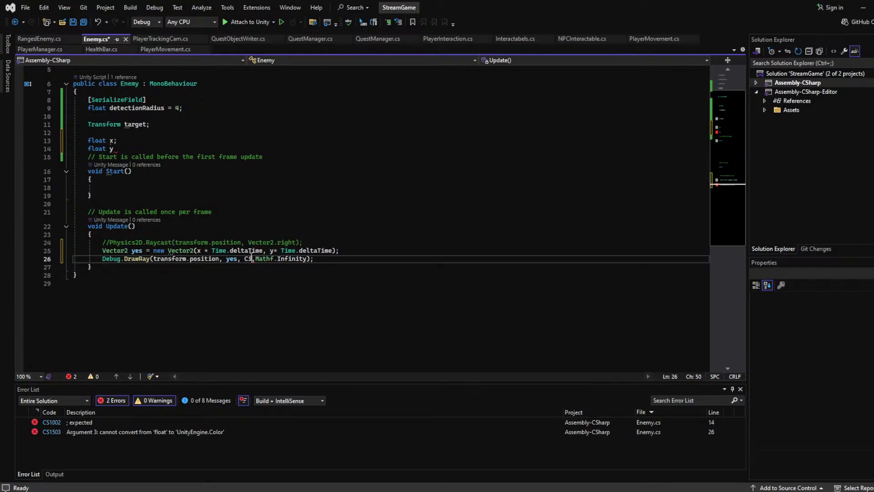
{"action": "type", "text": "kir"}
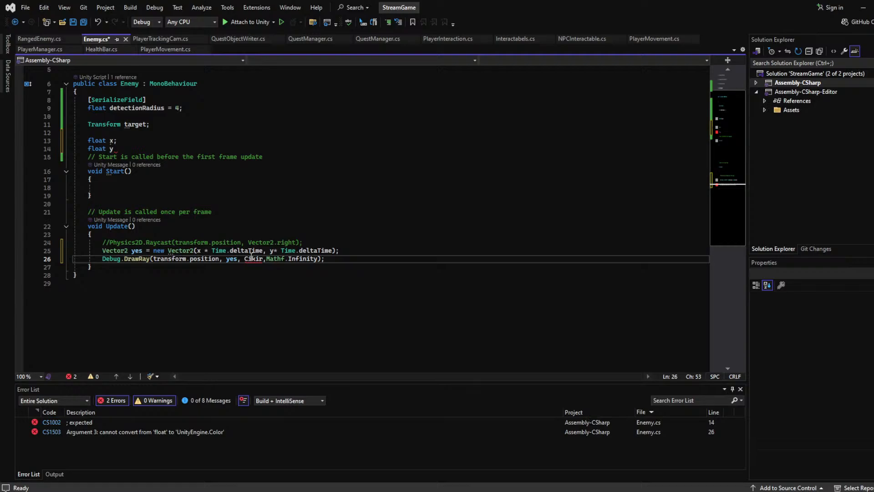
{"action": "key", "text": "BackSpace"}
{"action": "key", "text": "BackSpace"}
{"action": "key", "text": "BackSpace"}
{"action": "key", "text": "BackSpace"}
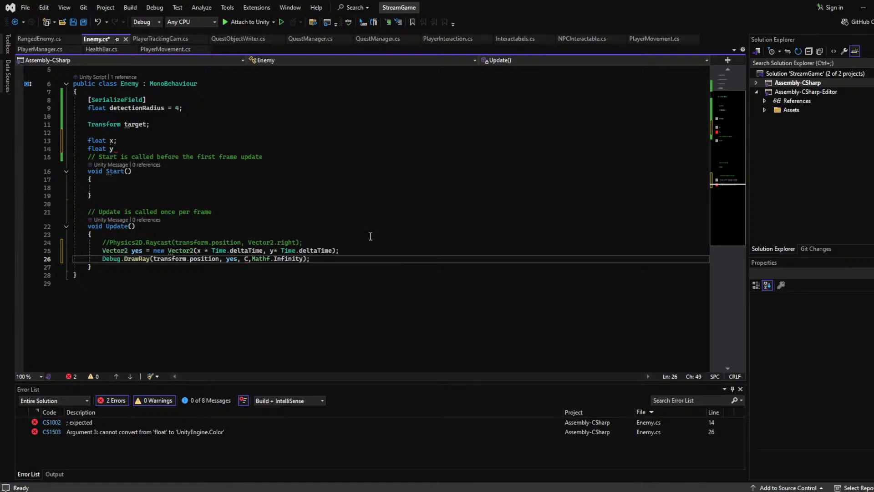
{"action": "type", "text": "olor.p"}
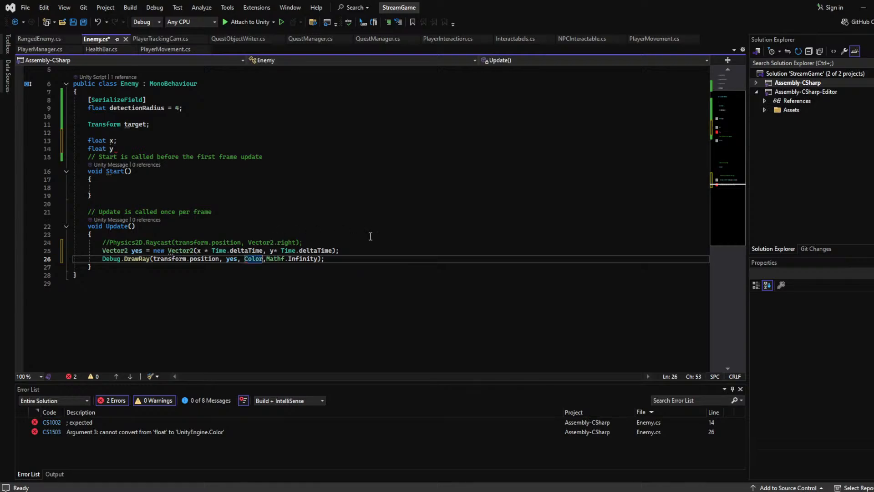
{"action": "key", "text": "BackSpace"}
{"action": "key", "text": "BackSpace"}
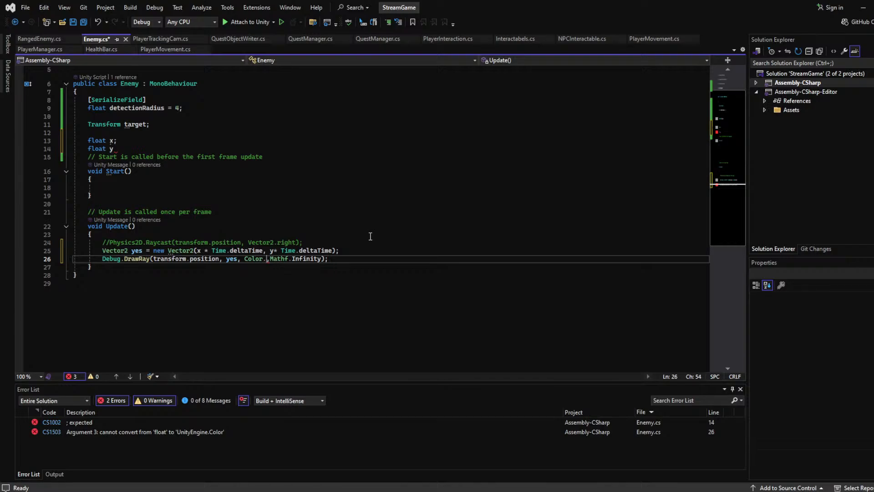
{"action": "type", "text": ".pink"}
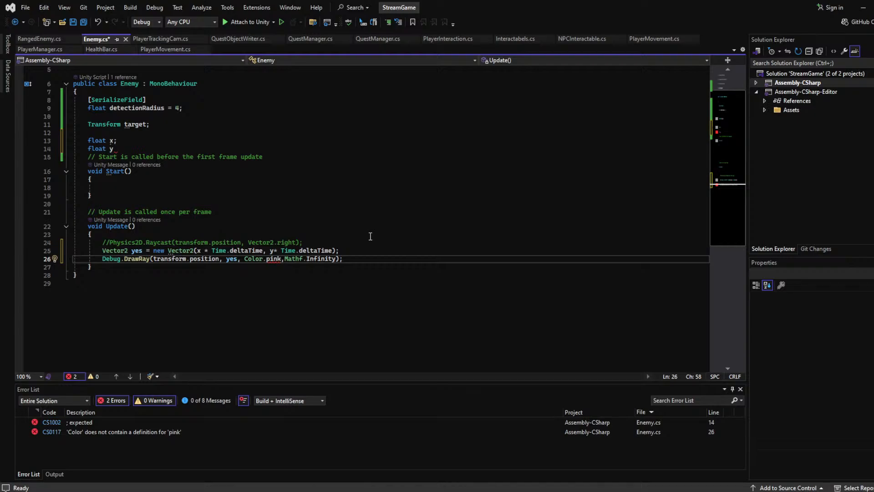
Change the DrawRay color argument to Color.magenta and save the Enemy script
{"action": "key", "text": "BackSpace"}
{"action": "key", "text": "BackSpace"}
{"action": "key", "text": "BackSpace"}
{"action": "key", "text": "BackSpace"}
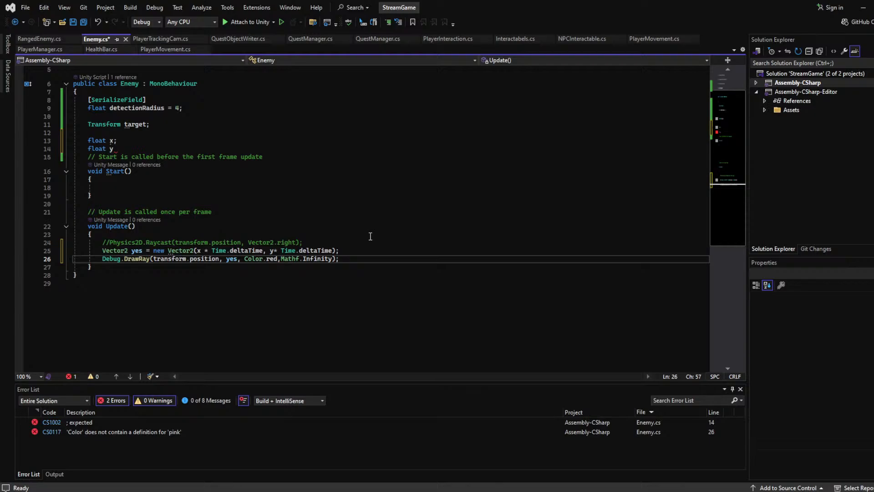
{"action": "type", "text": "magenta"}
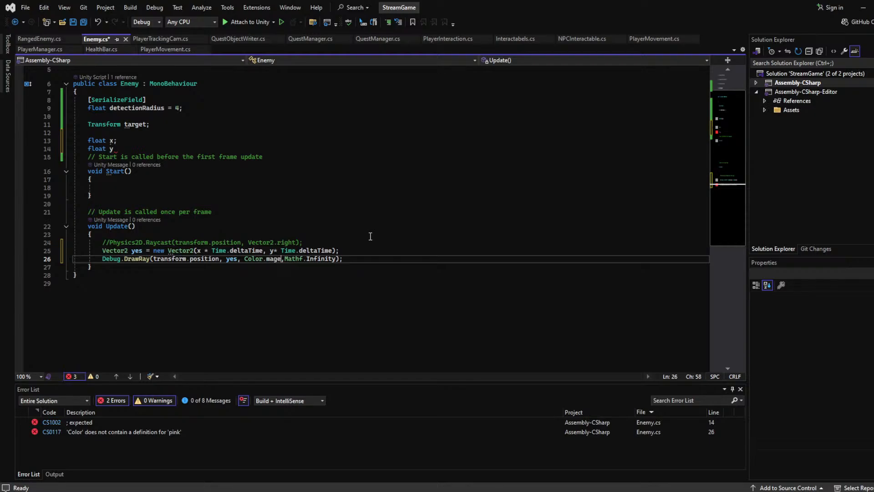
{"action": "key", "text": "ctrl+s"}
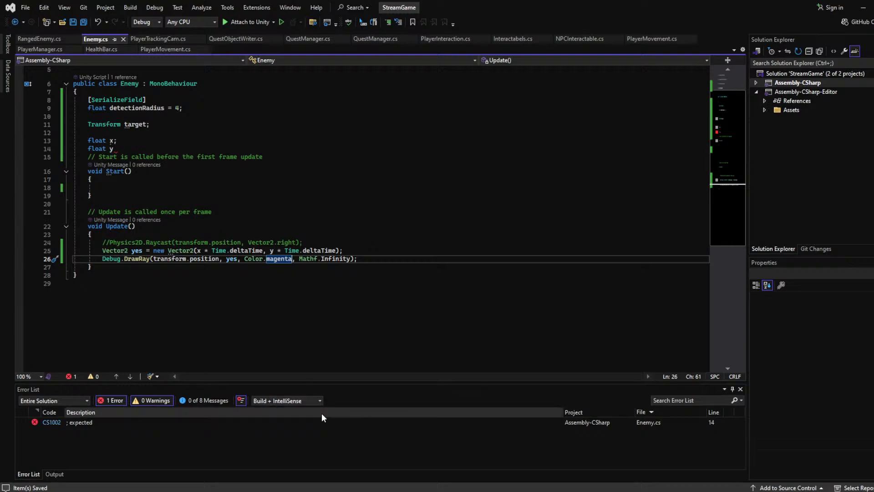
Complete the float y declaration with its missing semicolon and save the Enemy script
{"action": "left_click", "coordinate": [423, 490]}
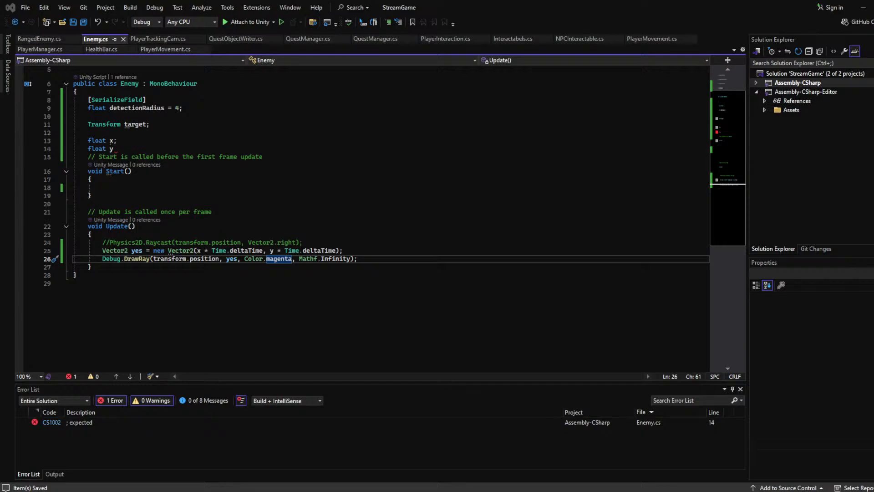
{"action": "key", "text": "alt+Tab"}
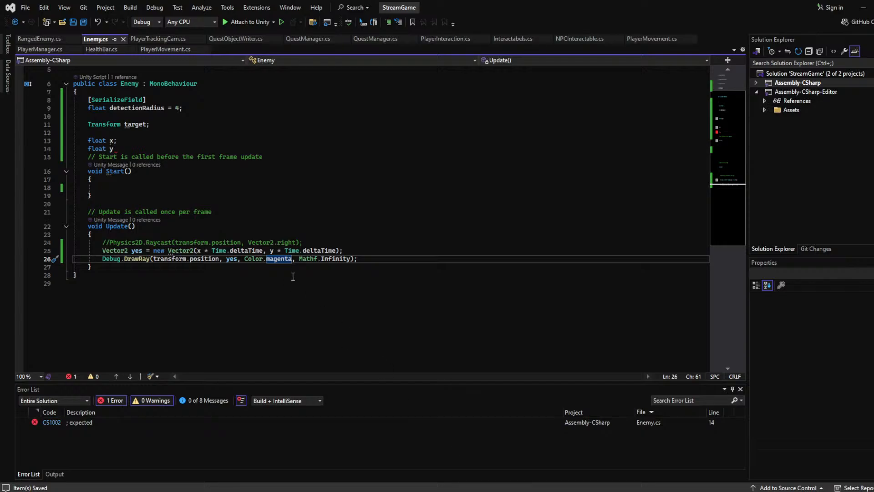
{"action": "scroll", "coordinate": [294, 277], "scroll_direction": "up", "scroll_amount": 2}
{"action": "left_click", "coordinate": [146, 180]}
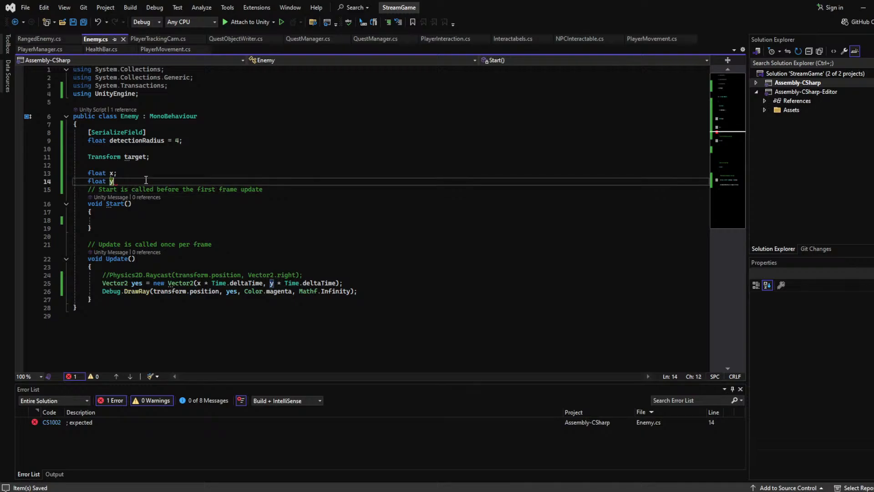
{"action": "type", "text": ";"}
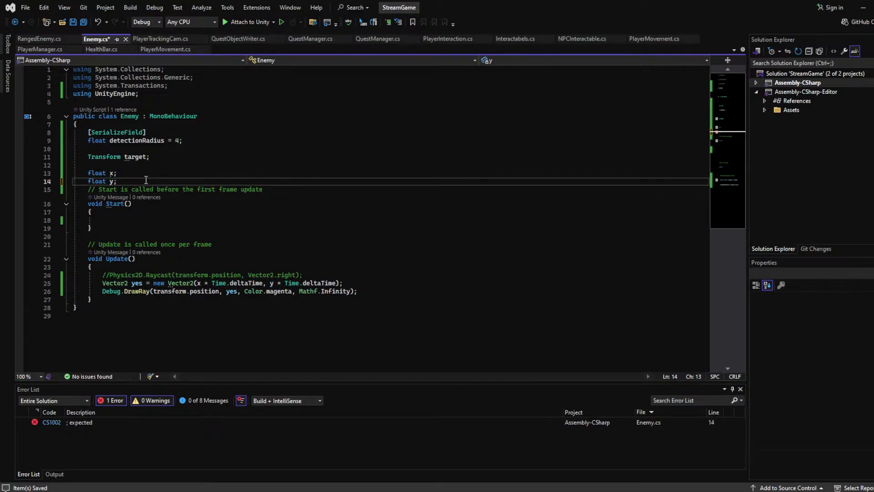
{"action": "left_click", "coordinate": [73, 22]}
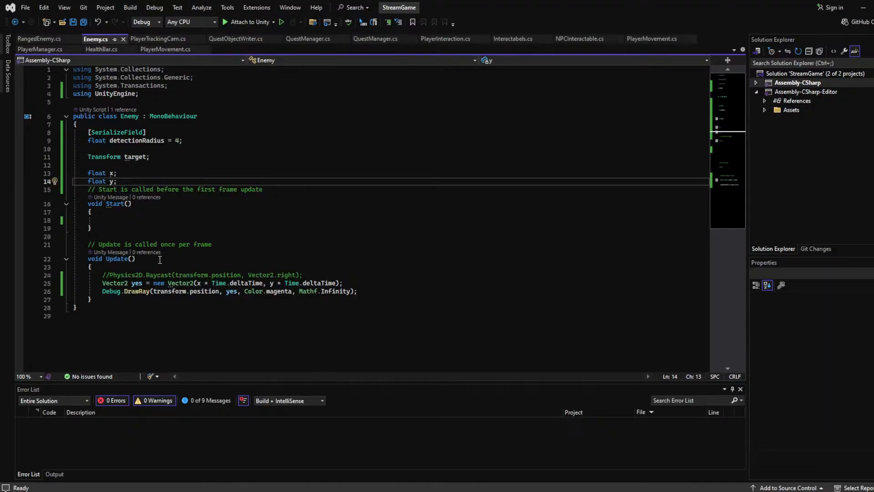
Add the lines x*=Time.deltaTime; and y*=Time.deltaTime; above the Vector2 yes declaration in Update
{"action": "left_click", "coordinate": [212, 243]}
{"action": "left_click", "coordinate": [318, 276]}
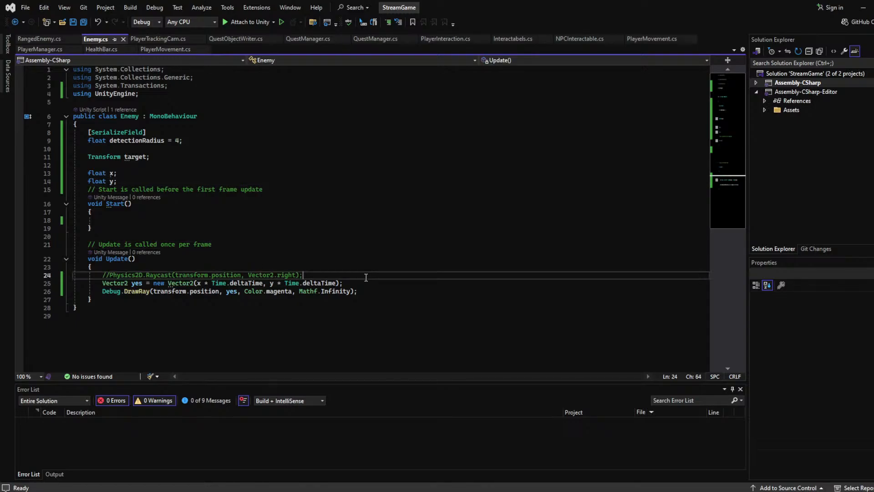
{"action": "key", "text": "Return"}
{"action": "type", "text": "x"}
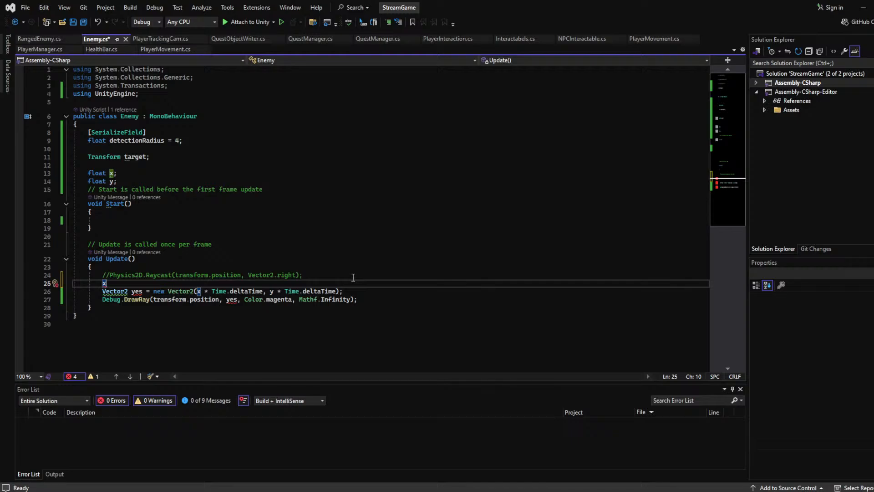
{"action": "type", "text": "*="}
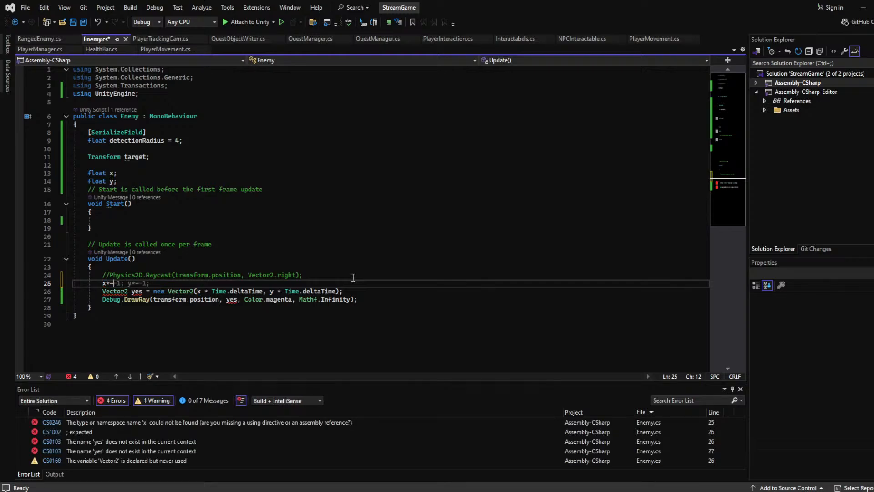
{"action": "type", "text": "Time.deltaTime;"}
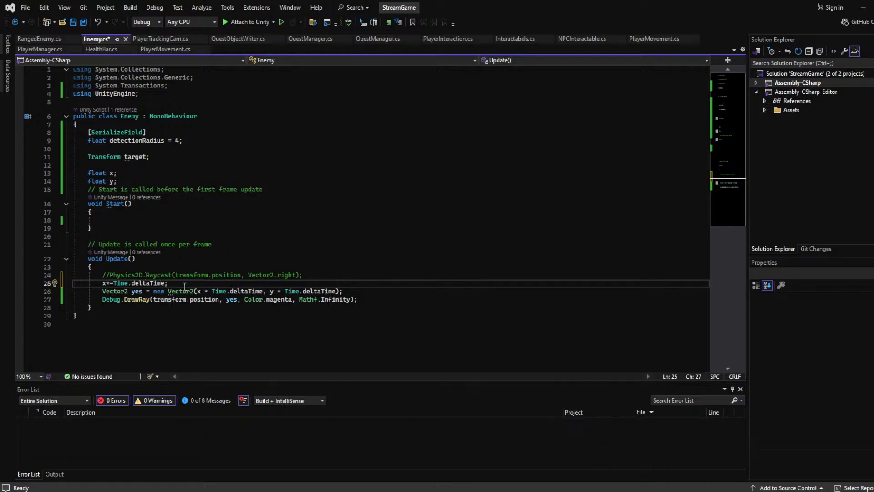
{"action": "key", "text": "Return"}
{"action": "type", "text": "y"}
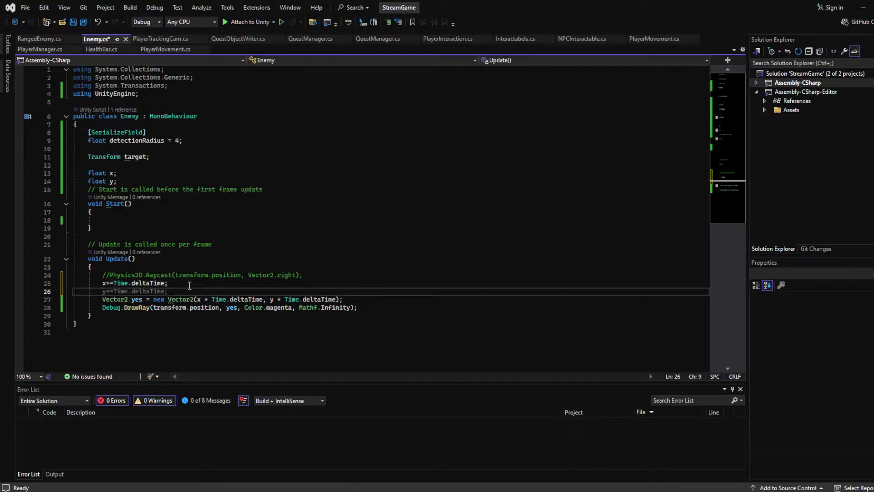
{"action": "key", "text": "Tab"}
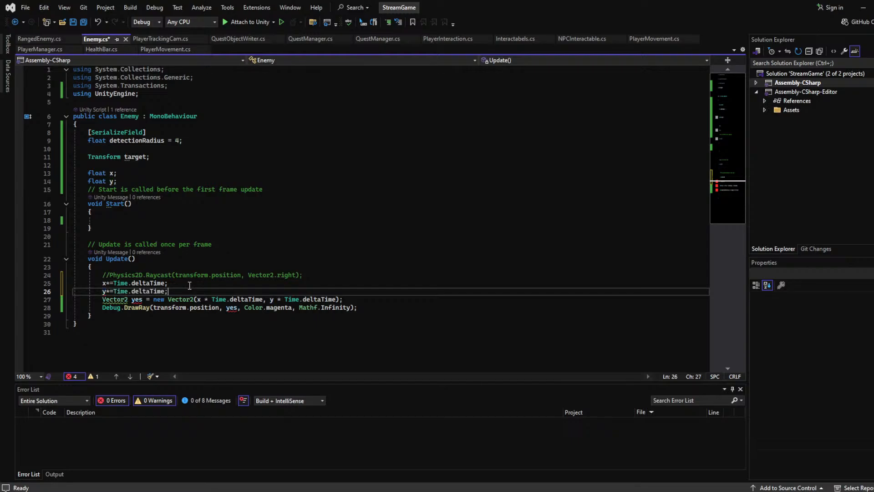
Simplify the yes vector to new Vector2(x, y) by removing both Time.deltaTime multiplications
{"action": "left_click", "coordinate": [236, 219]}
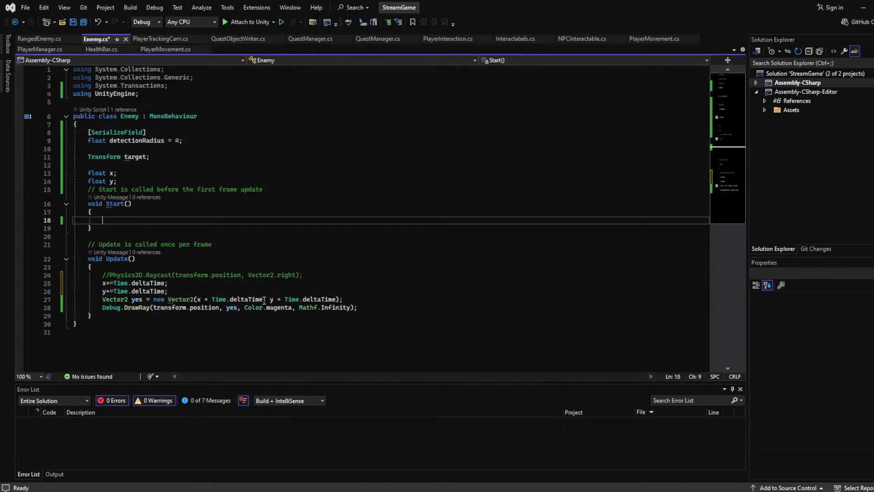
{"action": "left_click_drag", "start_coordinate": [263, 301], "coordinate": [195, 302]}
{"action": "type", "text": "(x"}
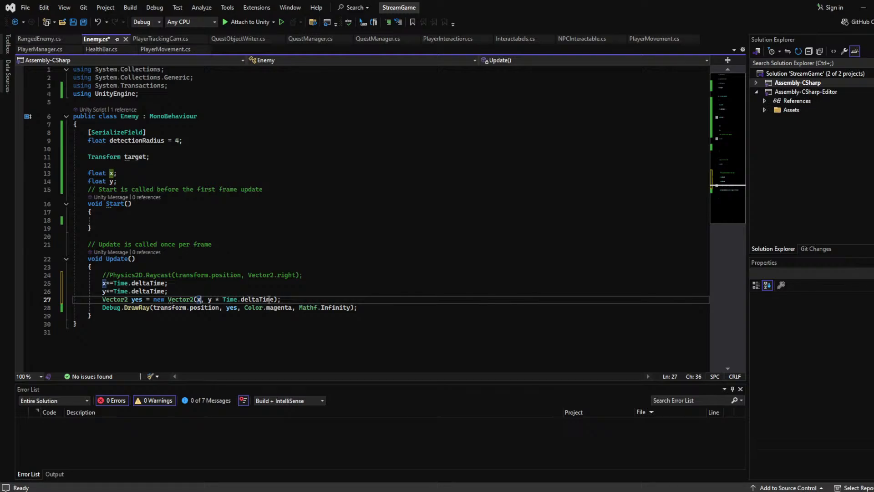
{"action": "left_click_drag", "start_coordinate": [276, 299], "coordinate": [213, 299]}
{"action": "key", "text": "BackSpace"}
{"action": "left_click", "coordinate": [422, 255]}
{"action": "left_click", "coordinate": [354, 306]}
{"action": "key", "text": "Up"}
{"action": "key", "text": "Up"}
{"action": "key", "text": "Up"}
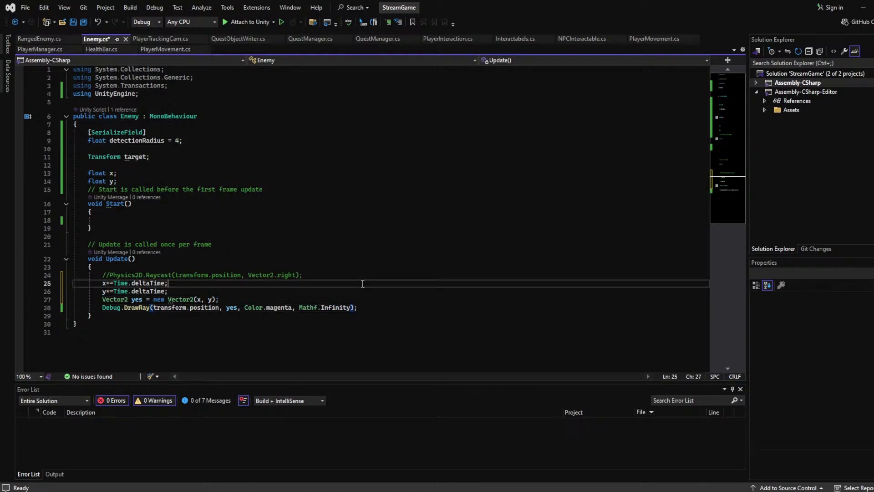
Remove the color and Mathf.Infinity arguments from the DrawRay call and save the Enemy script
{"action": "left_click_drag", "start_coordinate": [352, 307], "coordinate": [238, 308]}
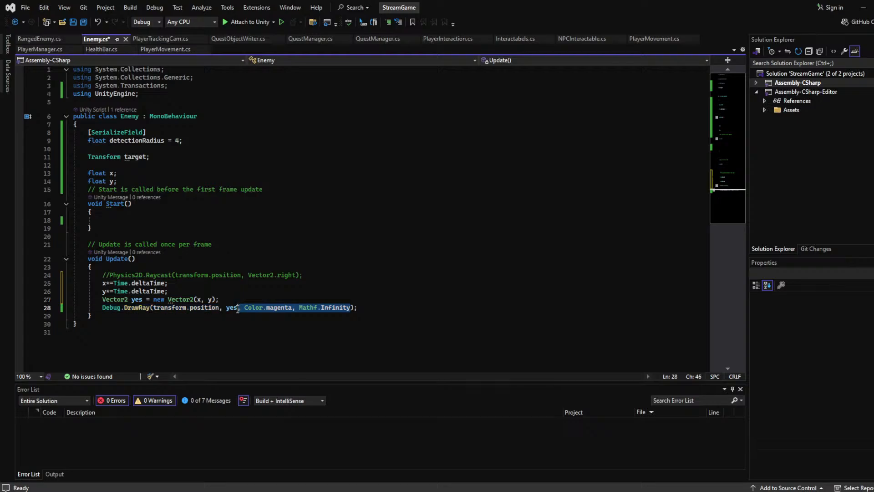
{"action": "key", "text": "BackSpace"}
{"action": "key", "text": "ctrl+s"}
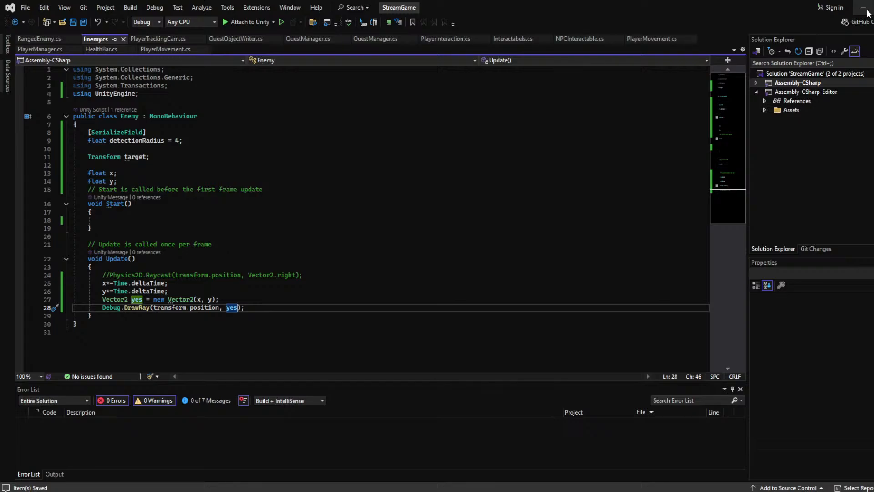
Switch to Unity, run the game, check the red enemy for the debug ray in the Scene view, and stop the game
{"action": "left_click", "coordinate": [865, 10]}
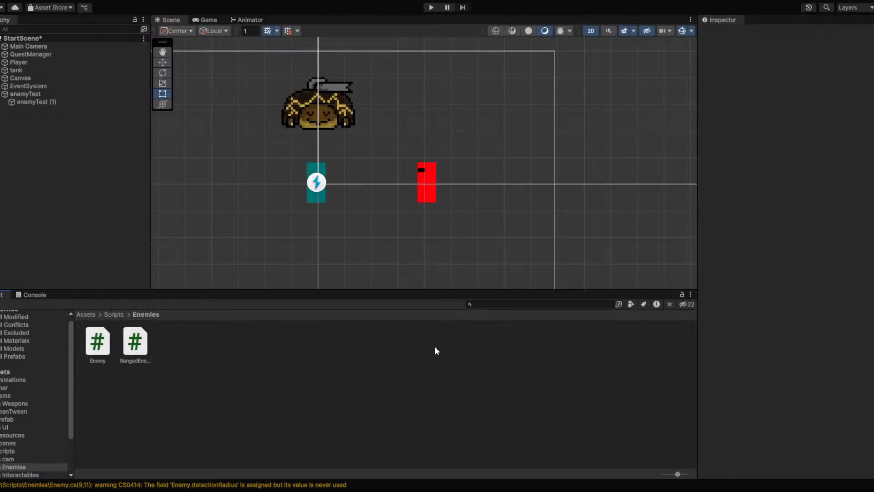
{"action": "left_click", "coordinate": [431, 7]}
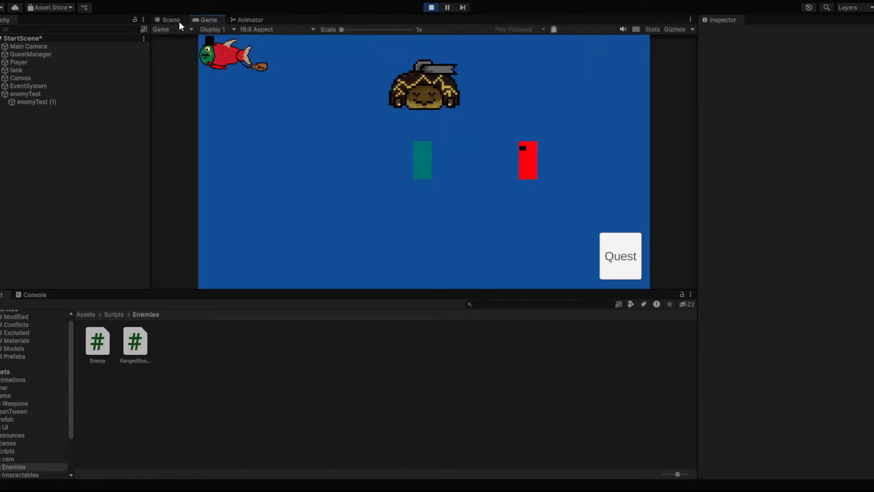
{"action": "left_click", "coordinate": [178, 21]}
{"action": "scroll", "coordinate": [408, 192], "scroll_direction": "up", "scroll_amount": 5}
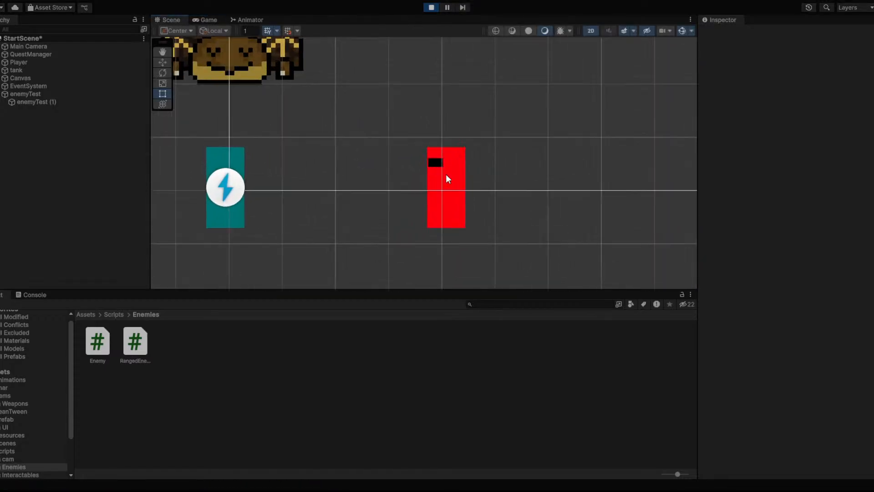
{"action": "scroll", "coordinate": [446, 176], "scroll_direction": "up", "scroll_amount": 2}
{"action": "scroll", "coordinate": [447, 176], "scroll_direction": "down", "scroll_amount": 3}
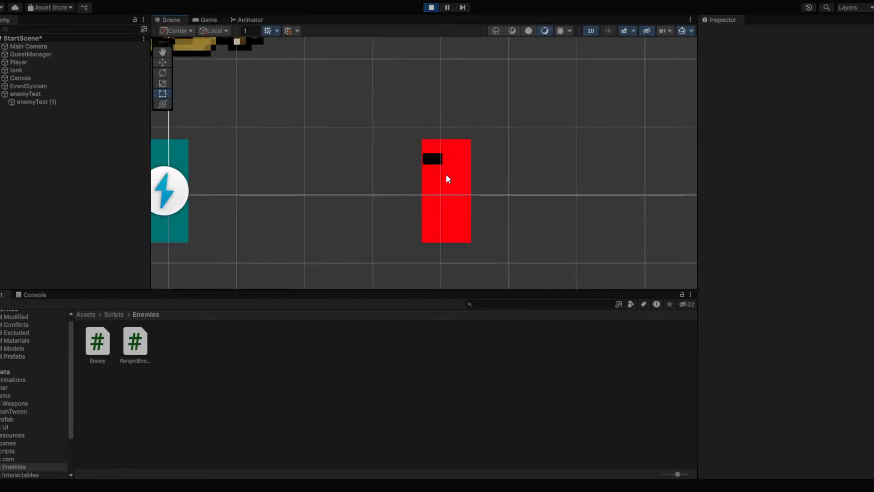
{"action": "left_click", "coordinate": [431, 7]}
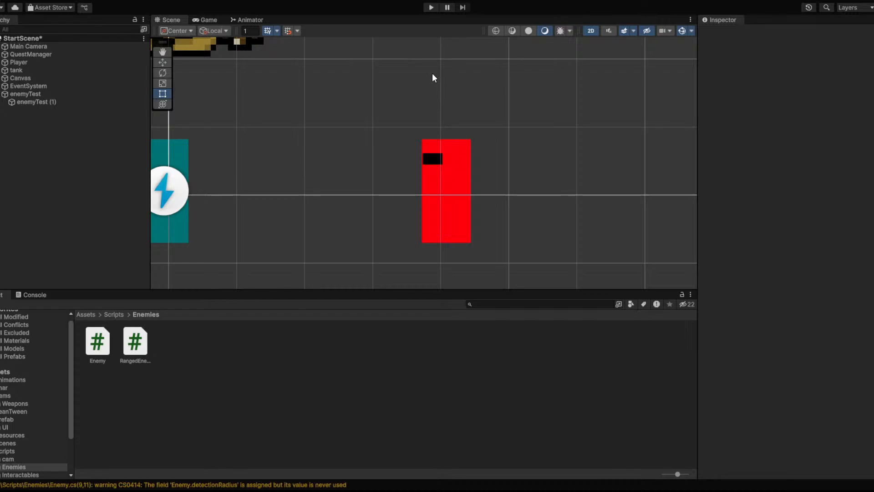
Run the game again and examine the red enemy's debug ray up close in the Scene view
{"action": "left_click", "coordinate": [430, 8]}
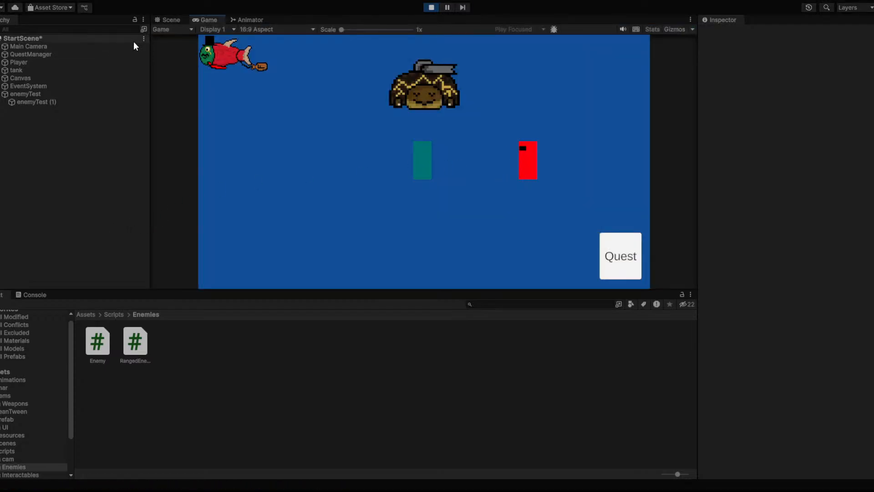
{"action": "left_click", "coordinate": [160, 18]}
{"action": "scroll", "coordinate": [466, 241], "scroll_direction": "up", "scroll_amount": 8}
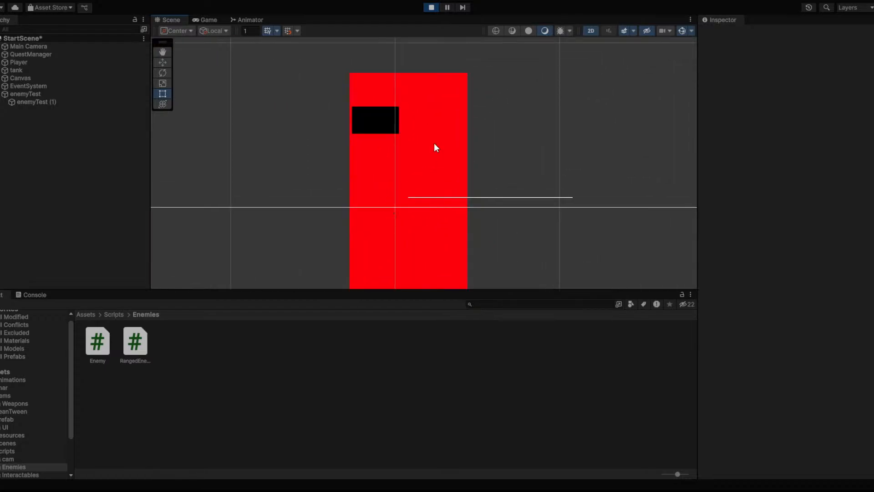
Rerun the game, examine the full extent of the red enemy's debug ray in the Scene view, and stop the game
{"action": "left_click", "coordinate": [431, 7]}
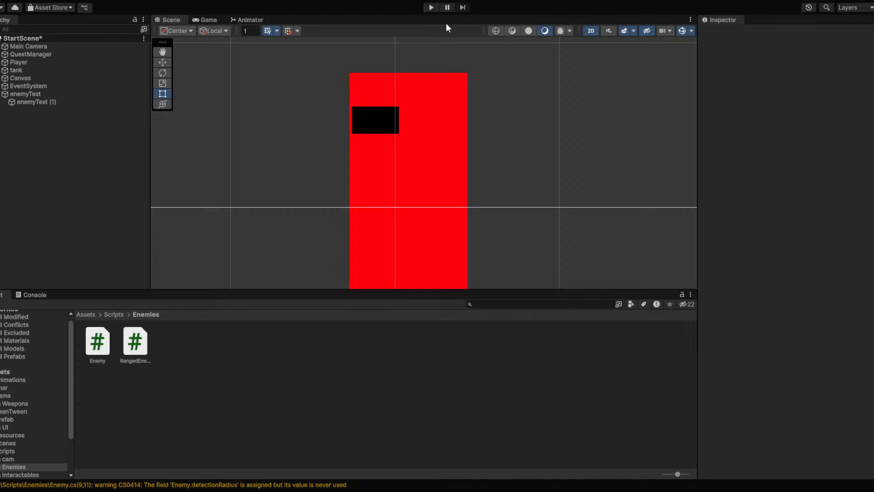
{"action": "left_click", "coordinate": [431, 10]}
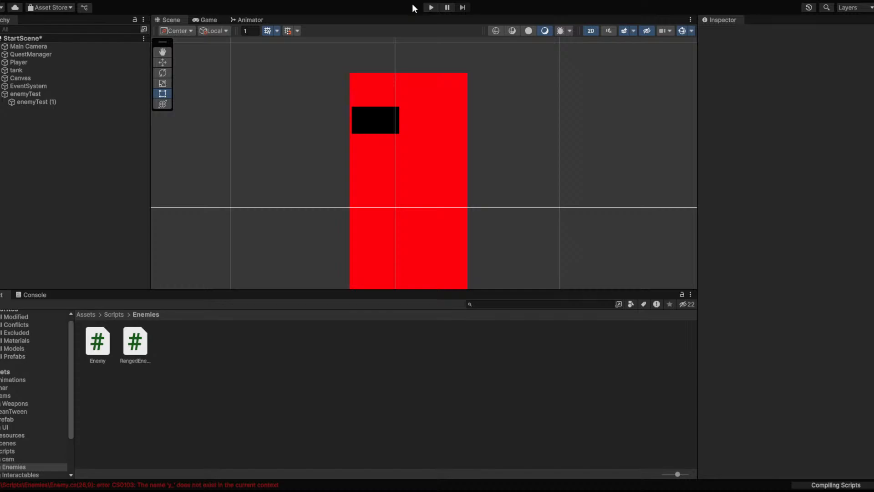
{"action": "left_click", "coordinate": [428, 8]}
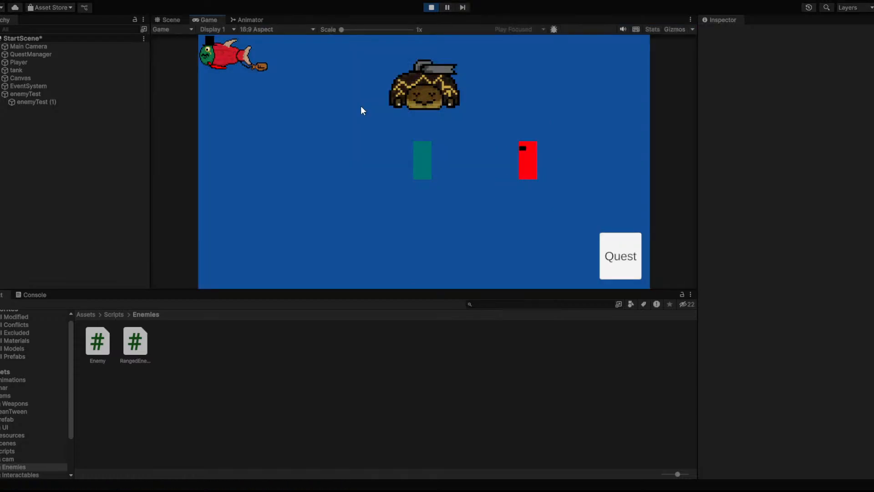
{"action": "left_click", "coordinate": [164, 20]}
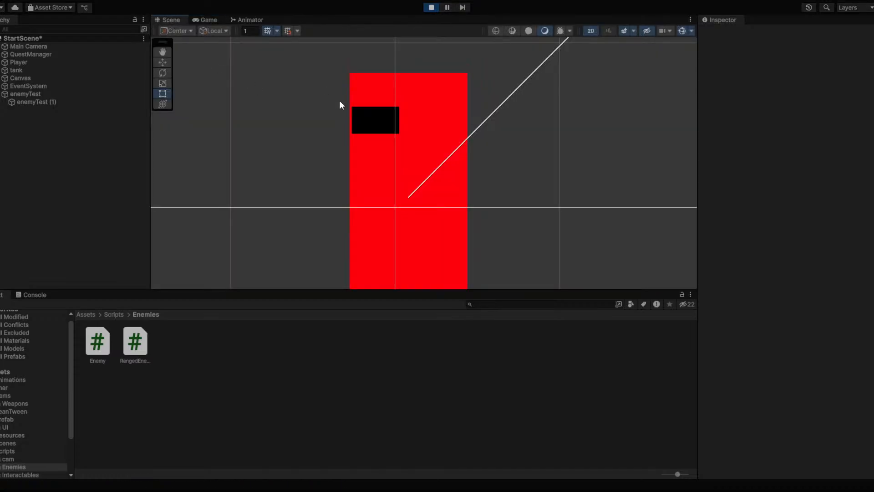
{"action": "scroll", "coordinate": [372, 102], "scroll_direction": "down", "scroll_amount": 4}
{"action": "scroll", "coordinate": [374, 98], "scroll_direction": "down", "scroll_amount": 5}
{"action": "middle_click_drag", "start_coordinate": [381, 86], "coordinate": [362, 263]}
{"action": "scroll", "coordinate": [362, 232], "scroll_direction": "down", "scroll_amount": 6}
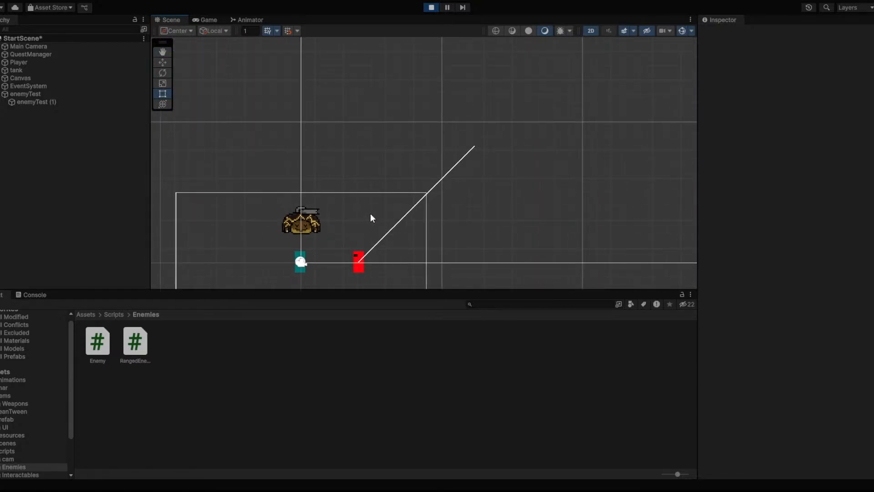
{"action": "scroll", "coordinate": [399, 213], "scroll_direction": "down", "scroll_amount": 3}
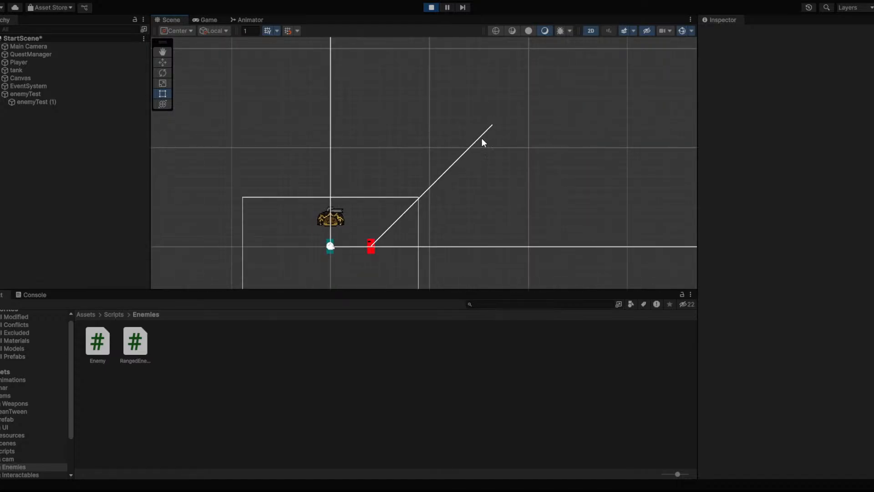
{"action": "scroll", "coordinate": [503, 126], "scroll_direction": "down", "scroll_amount": 3}
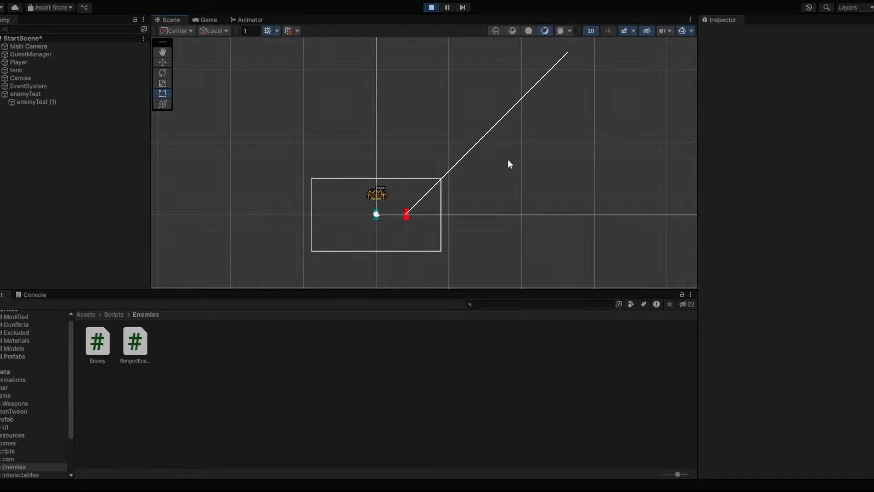
{"action": "scroll", "coordinate": [509, 162], "scroll_direction": "down", "scroll_amount": 3}
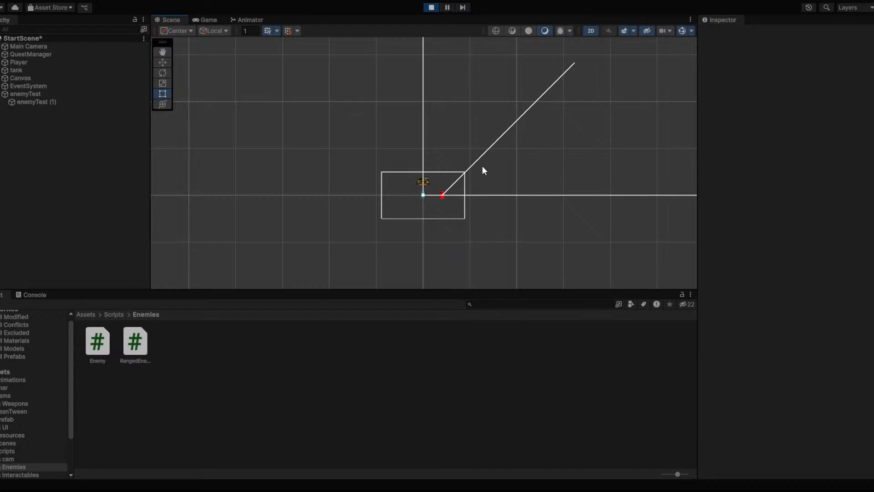
{"action": "left_click", "coordinate": [431, 7]}
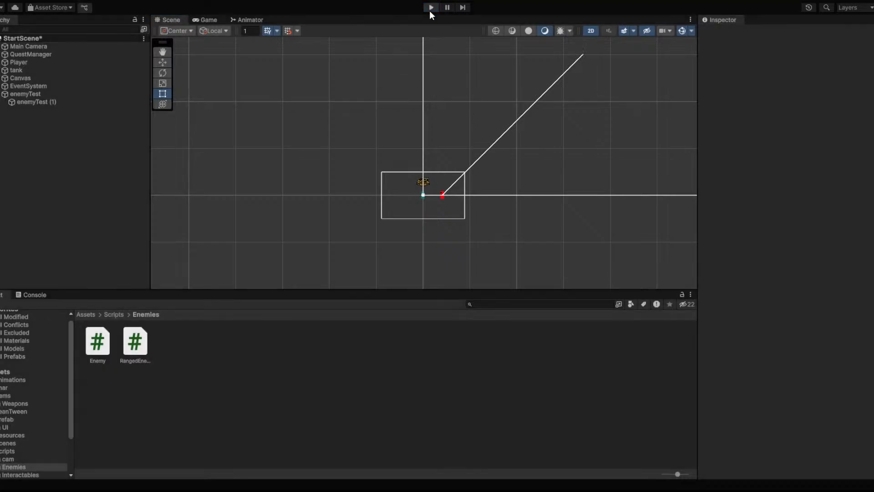
Rename enemyTest's child object enemyTest (1) to eye
{"action": "scroll", "coordinate": [420, 215], "scroll_direction": "up", "scroll_amount": 3}
{"action": "scroll", "coordinate": [495, 172], "scroll_direction": "up", "scroll_amount": 8}
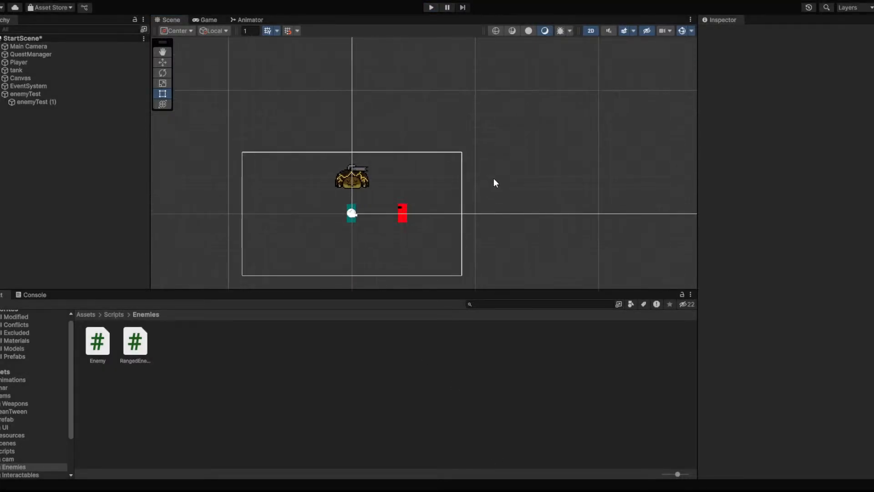
{"action": "middle_click_drag", "start_coordinate": [337, 212], "coordinate": [433, 114]}
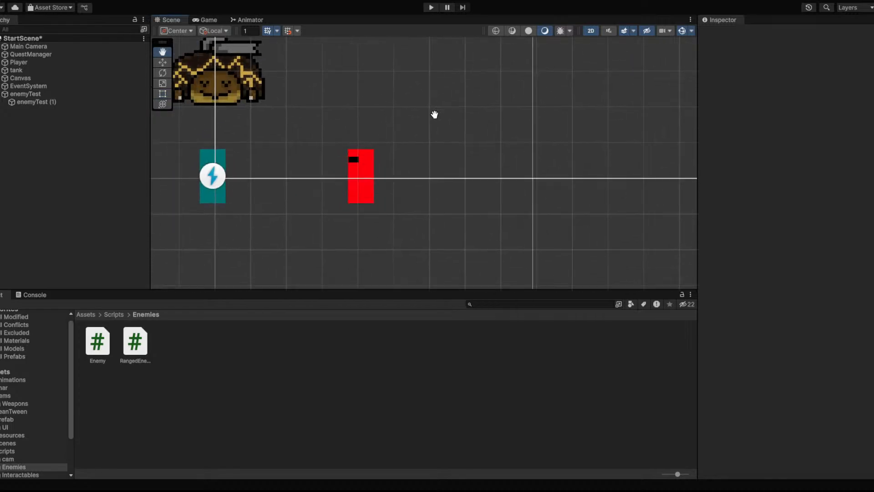
{"action": "left_click", "coordinate": [84, 94]}
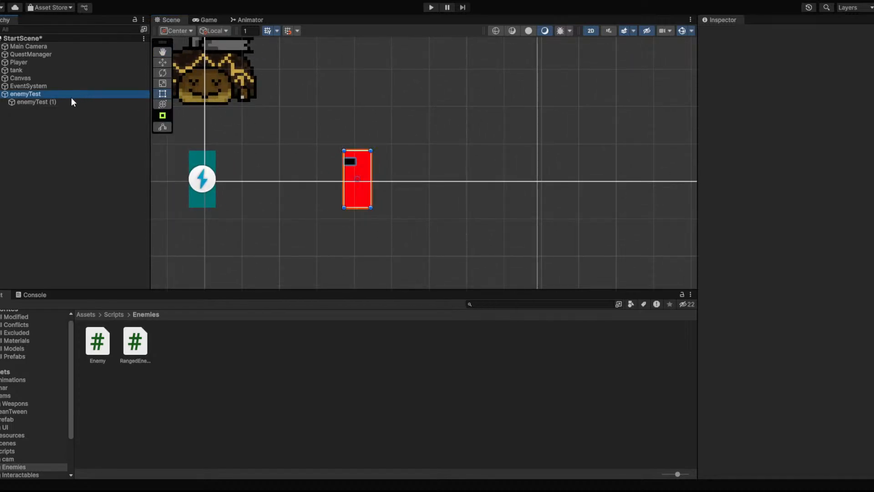
{"action": "left_click", "coordinate": [53, 101]}
{"action": "left_click", "coordinate": [783, 33]}
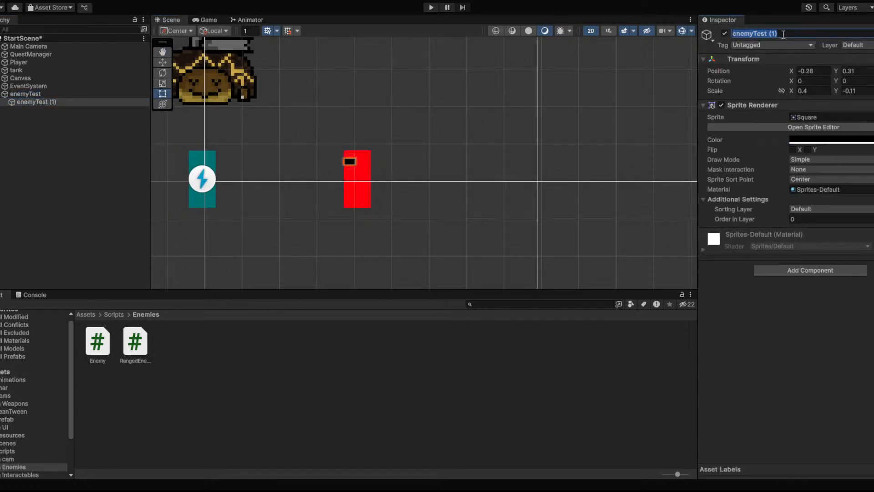
{"action": "type", "text": "eye"}
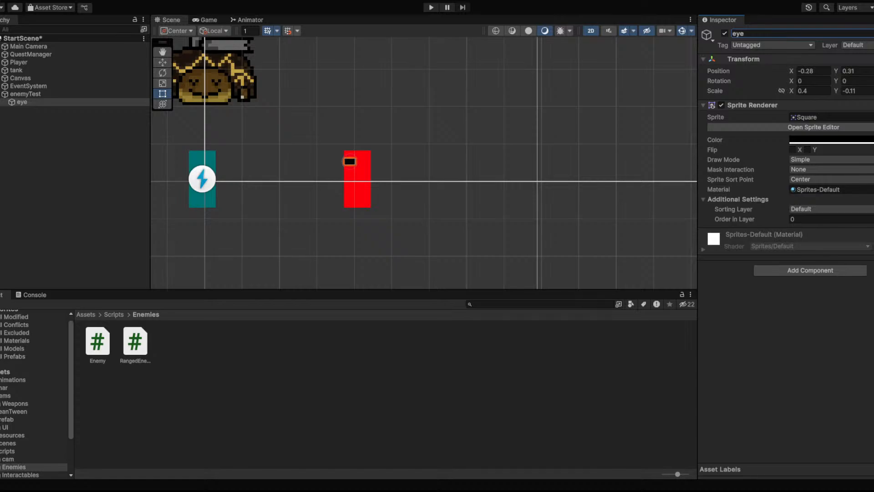
Add a Circle sprite as a child of enemyTest, widen it, and set its Y position to -0.44
{"action": "left_click", "coordinate": [35, 94]}
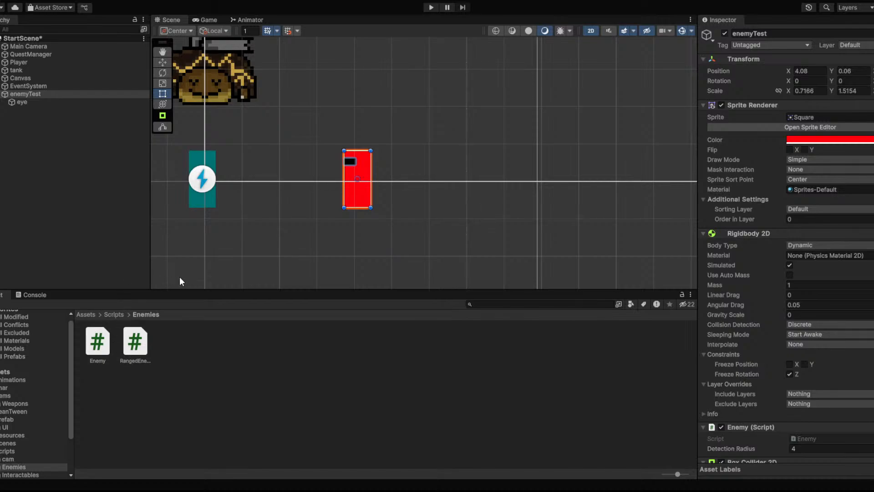
{"action": "left_click", "coordinate": [297, 291]}
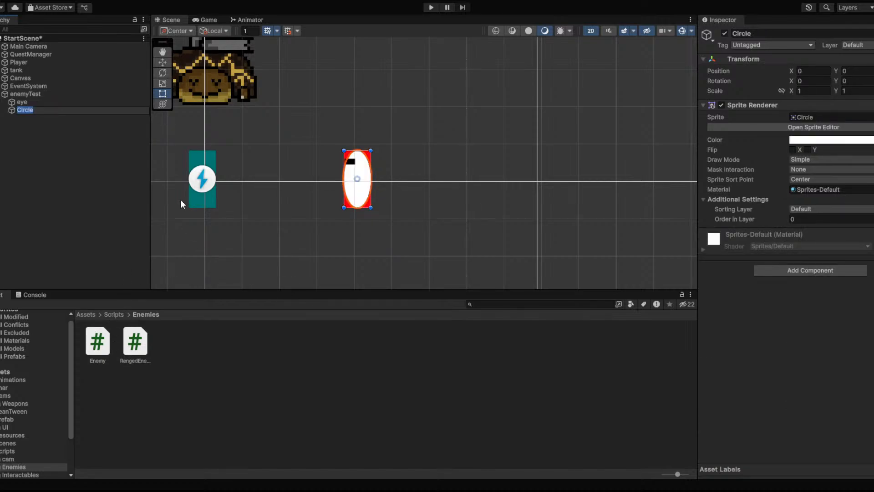
{"action": "left_click", "coordinate": [56, 112]}
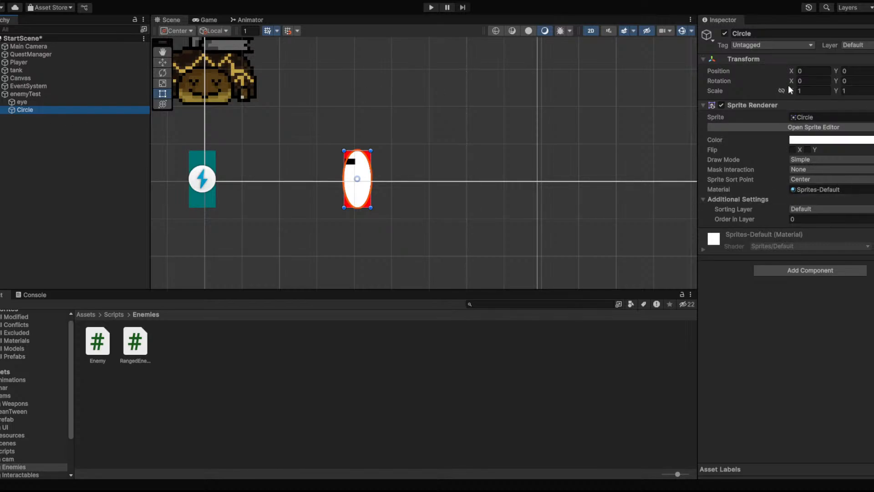
{"action": "left_click_drag", "start_coordinate": [793, 90], "coordinate": [873, 71]}
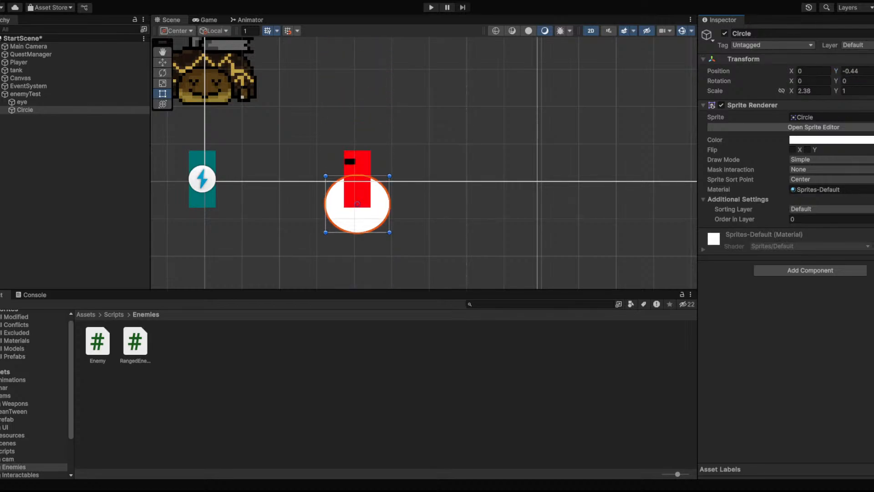
Set the Circle's scale to 5 on X and 2.5 on Y so it surrounds the red enemy
{"action": "left_click_drag", "start_coordinate": [794, 93], "coordinate": [834, 100]}
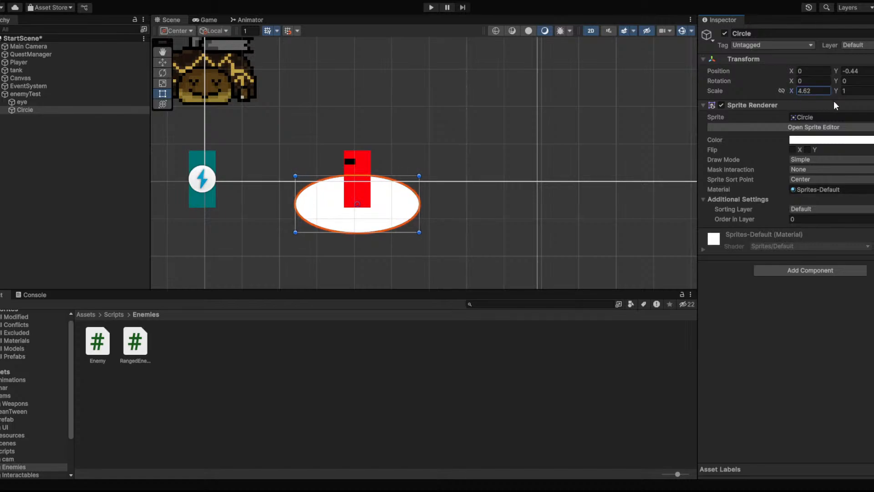
{"action": "left_click", "coordinate": [814, 91]}
{"action": "type", "text": "5"}
{"action": "left_click", "coordinate": [840, 92]}
{"action": "left_click_drag", "start_coordinate": [841, 92], "coordinate": [860, 91]}
{"action": "left_click", "coordinate": [859, 90]}
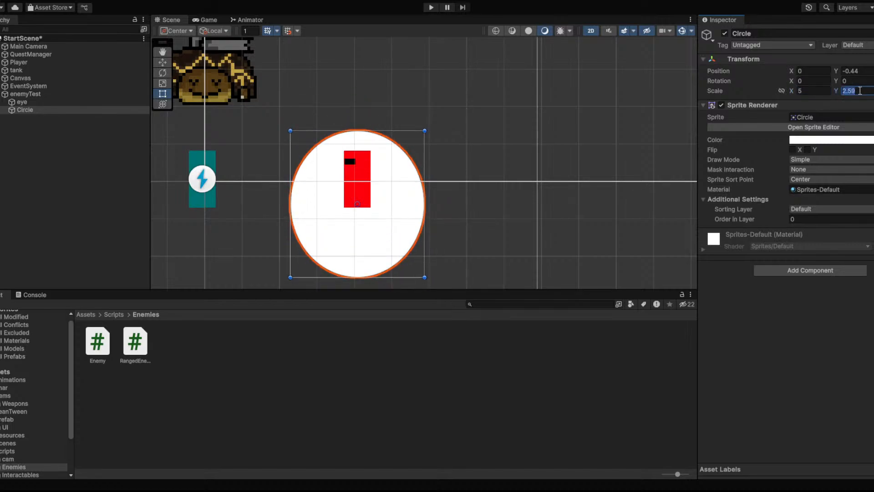
{"action": "type", "text": "5"}
{"action": "left_click_drag", "start_coordinate": [839, 90], "coordinate": [790, 92]}
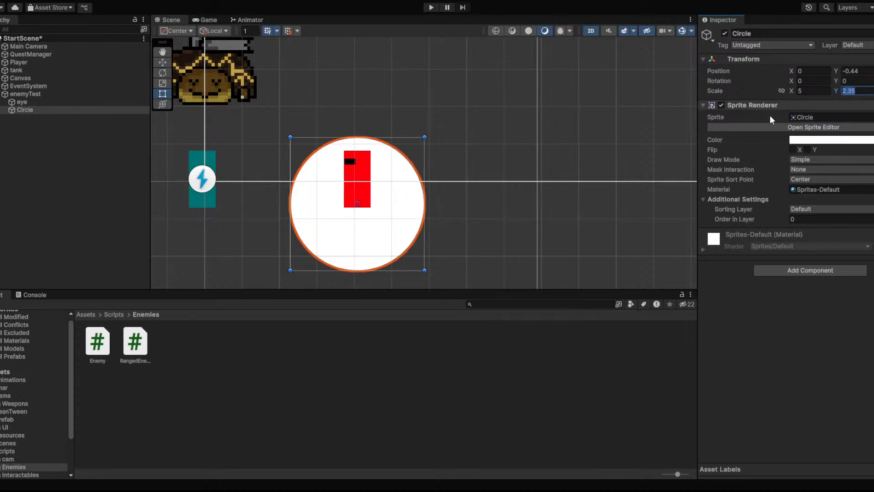
{"action": "type", "text": "2.5"}
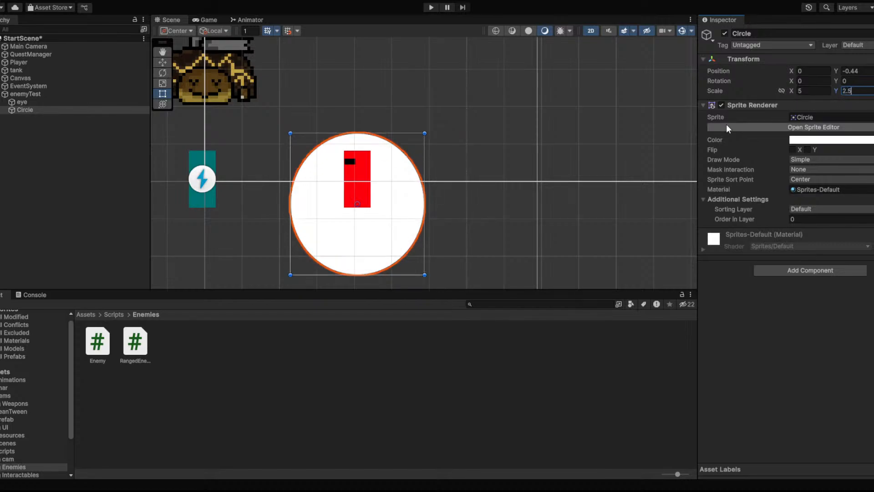
{"action": "left_click", "coordinate": [788, 302]}
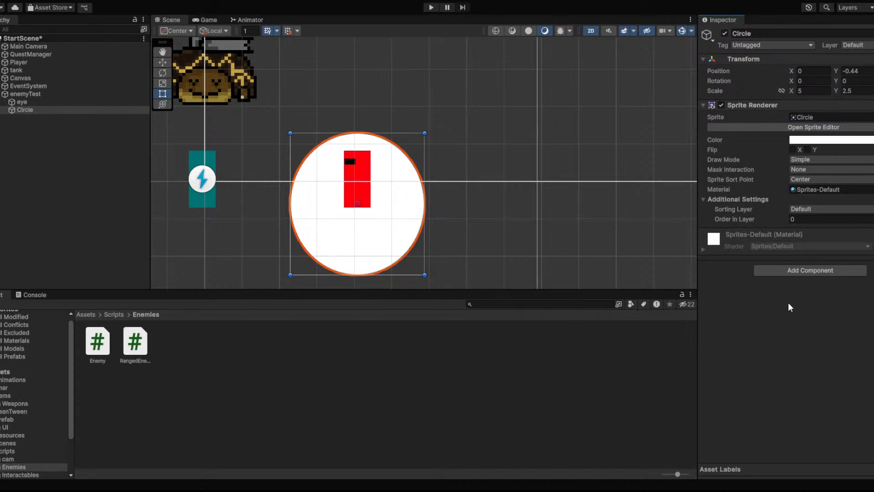
{"action": "left_click", "coordinate": [540, 373]}
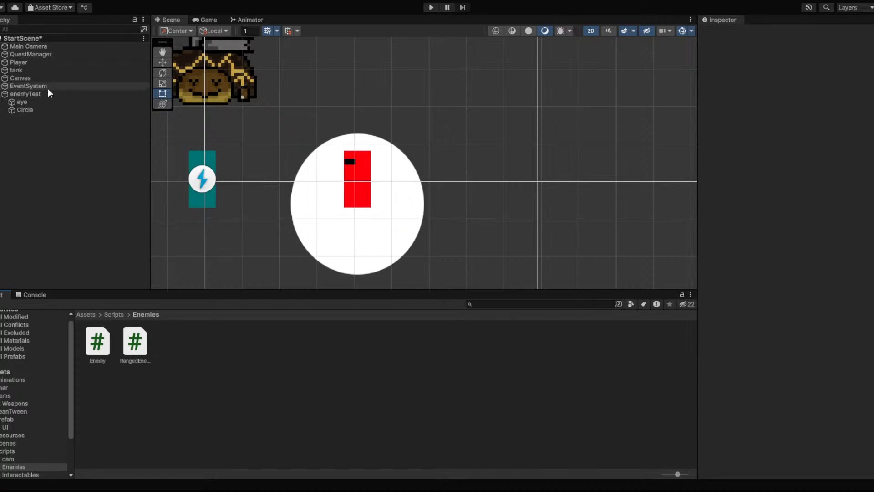
Rename the Circle object under enemyTest to detection range
{"action": "left_click", "coordinate": [31, 108]}
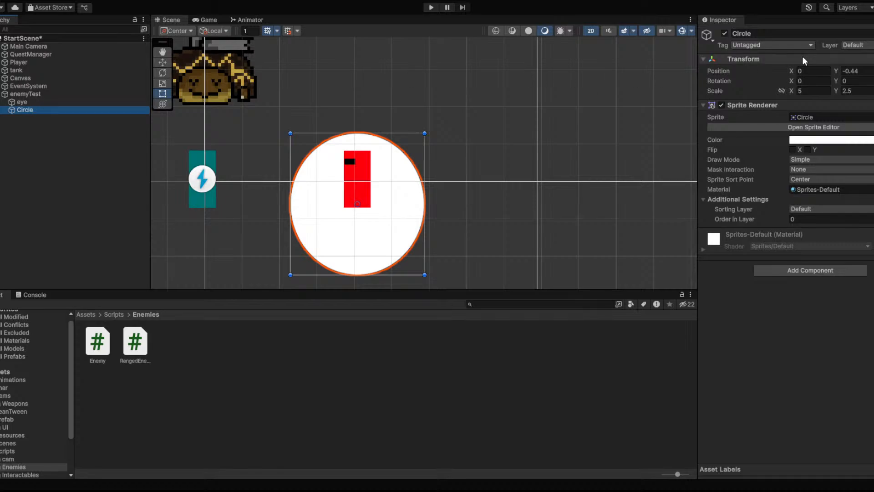
{"action": "left_click", "coordinate": [776, 36]}
{"action": "type", "text": "d"}
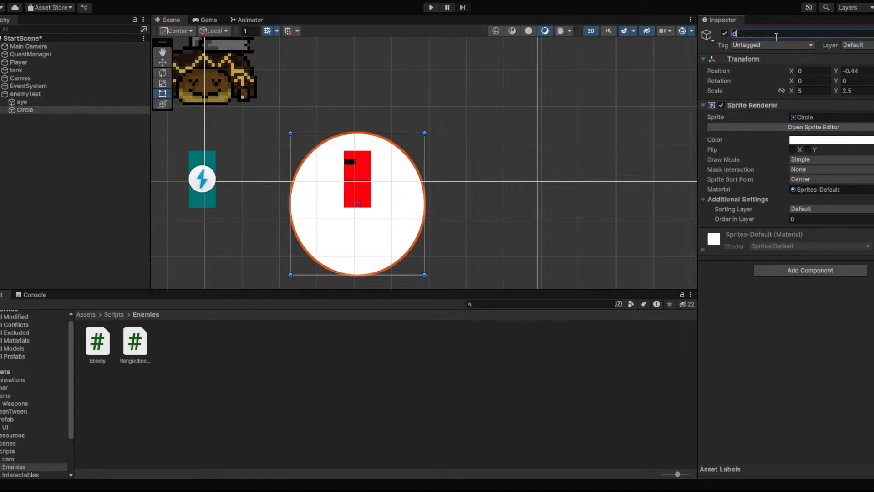
{"action": "type", "text": "etection rnage"}
{"action": "key", "text": "BackSpace"}
{"action": "key", "text": "BackSpace"}
{"action": "key", "text": "BackSpace"}
{"action": "key", "text": "BackSpace"}
{"action": "type", "text": "ange"}
Turn off Is Trigger on enemyTest's Box Collider 2D and check the tank's collider settings for comparison
{"action": "left_click", "coordinate": [36, 94]}
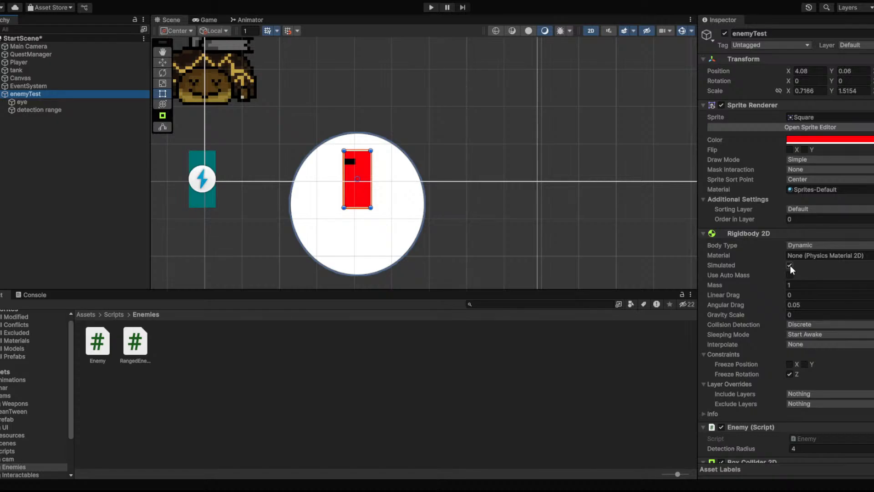
{"action": "scroll", "coordinate": [783, 296], "scroll_direction": "down", "scroll_amount": 5}
{"action": "left_click", "coordinate": [789, 338]}
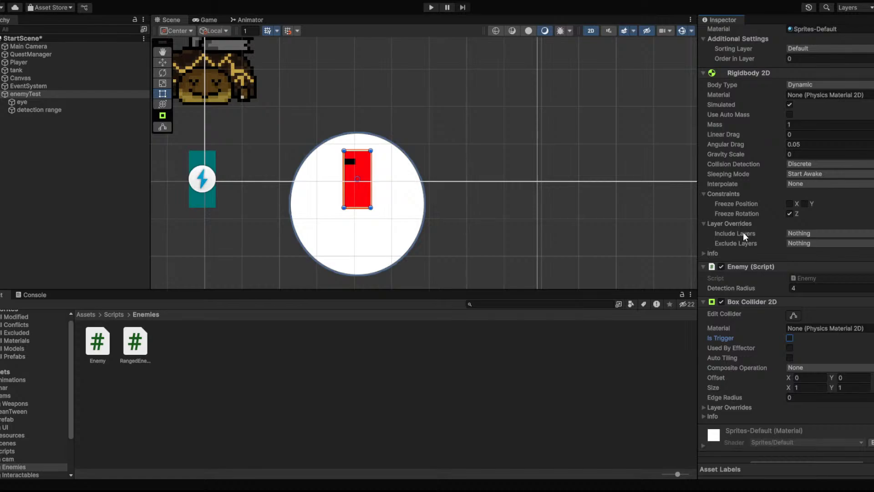
{"action": "scroll", "coordinate": [742, 232], "scroll_direction": "up", "scroll_amount": 2}
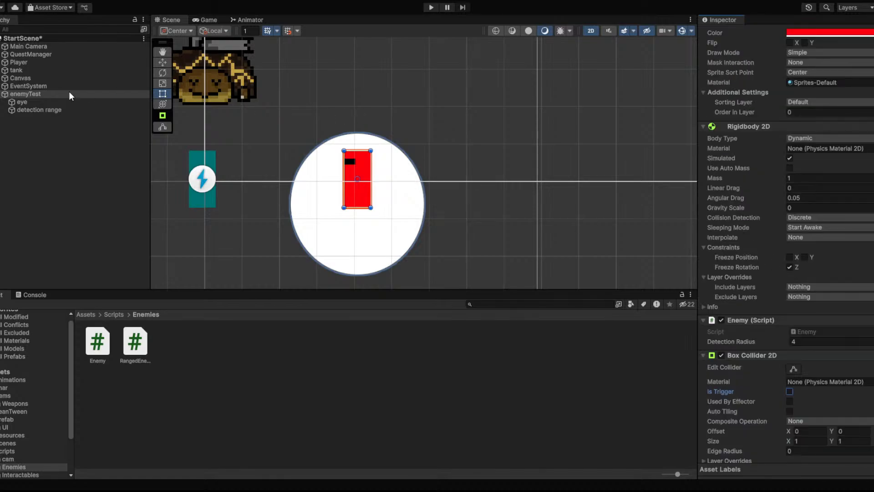
{"action": "left_click", "coordinate": [62, 73]}
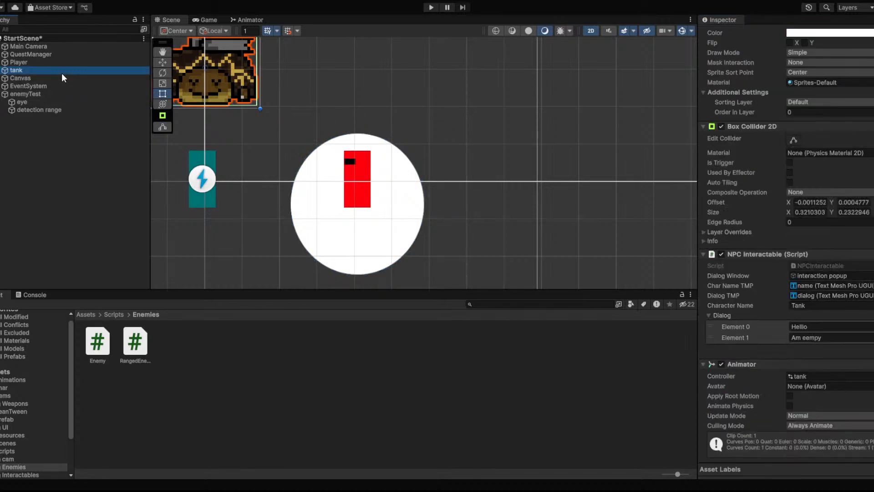
{"action": "scroll", "coordinate": [774, 228], "scroll_direction": "down", "scroll_amount": 2}
Set the Linear Drag of enemyTest's Rigidbody 2D to 13.11
{"action": "left_click", "coordinate": [20, 94]}
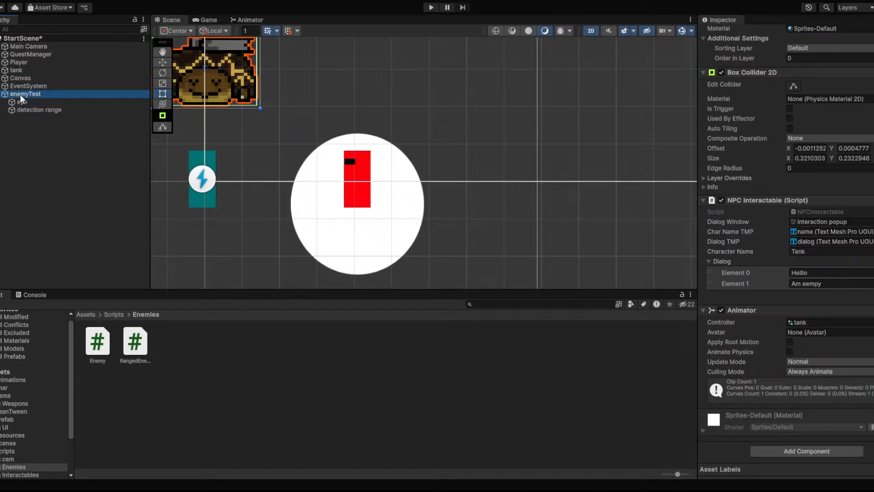
{"action": "scroll", "coordinate": [777, 252], "scroll_direction": "up", "scroll_amount": 3}
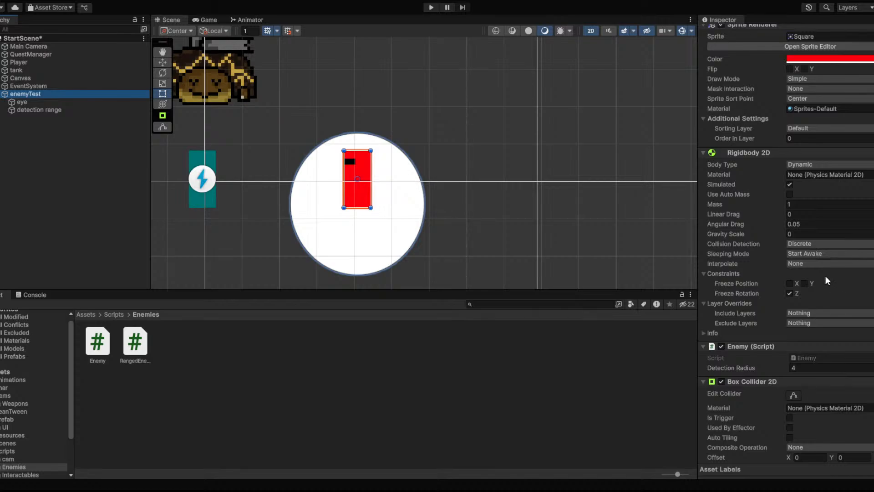
{"action": "left_click", "coordinate": [771, 217]}
{"action": "left_click_drag", "start_coordinate": [772, 217], "coordinate": [833, 220]}
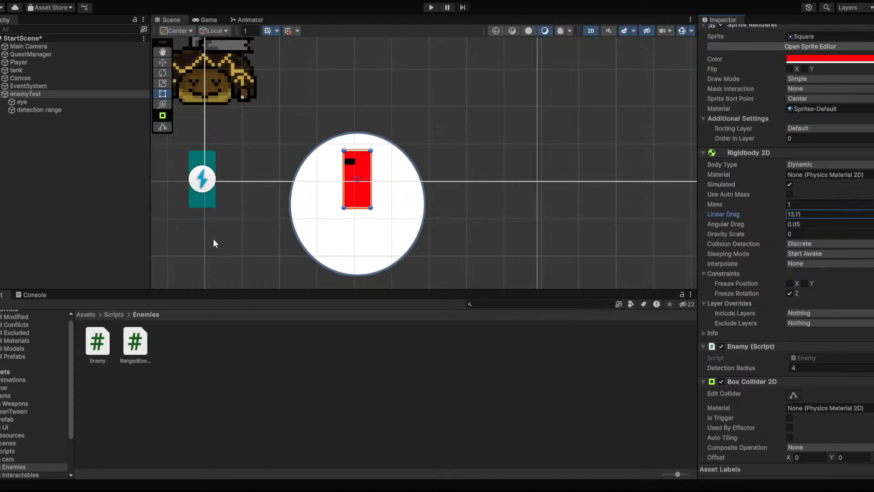
Run the game and move the teal player into the red enemy to test pushing it with the new drag
{"action": "left_click", "coordinate": [431, 7]}
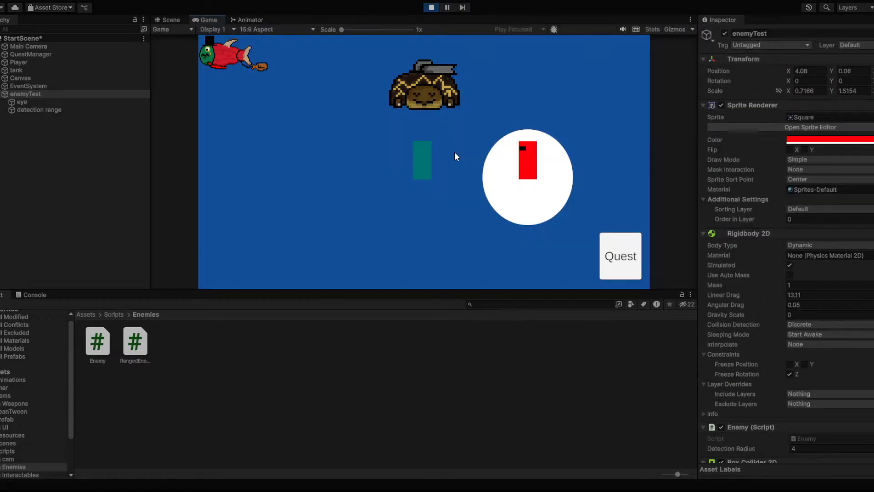
{"action": "key", "text": "d"}
{"action": "key", "text": "s"}
{"action": "key", "text": "w"}
{"action": "key", "text": "s"}
{"action": "key", "text": "d"}
{"action": "key", "text": "d"}
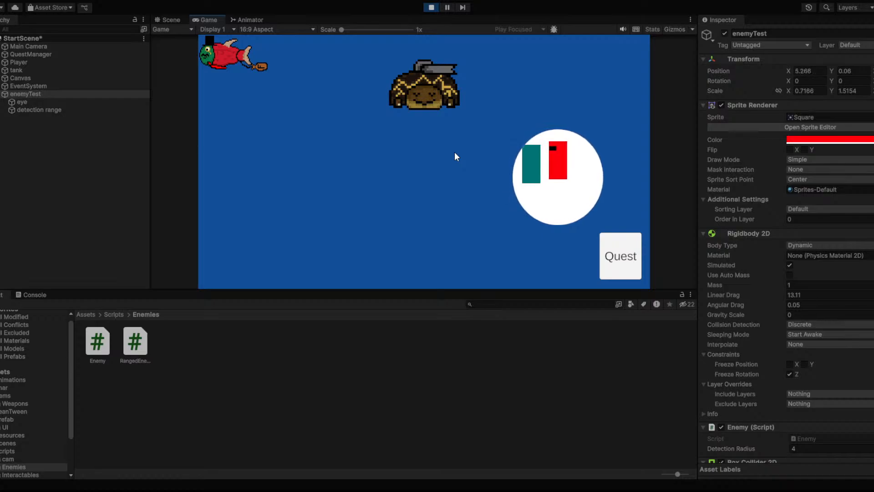
Push the red enemy around the level with the teal player from several sides to test its collision, and stop the game
{"action": "key", "text": "d"}
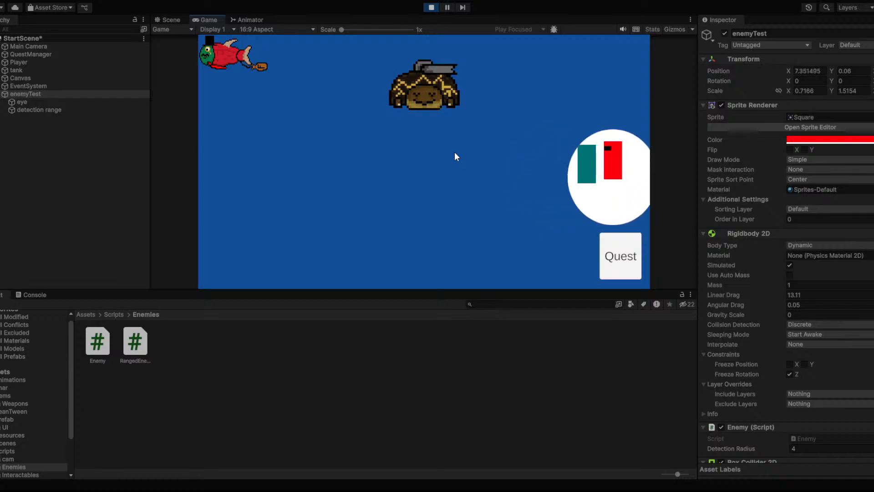
{"action": "key", "text": "a"}
{"action": "key", "text": "s"}
{"action": "key", "text": "d"}
{"action": "key", "text": "w"}
{"action": "key", "text": "a"}
{"action": "key", "text": "s"}
{"action": "key", "text": "a"}
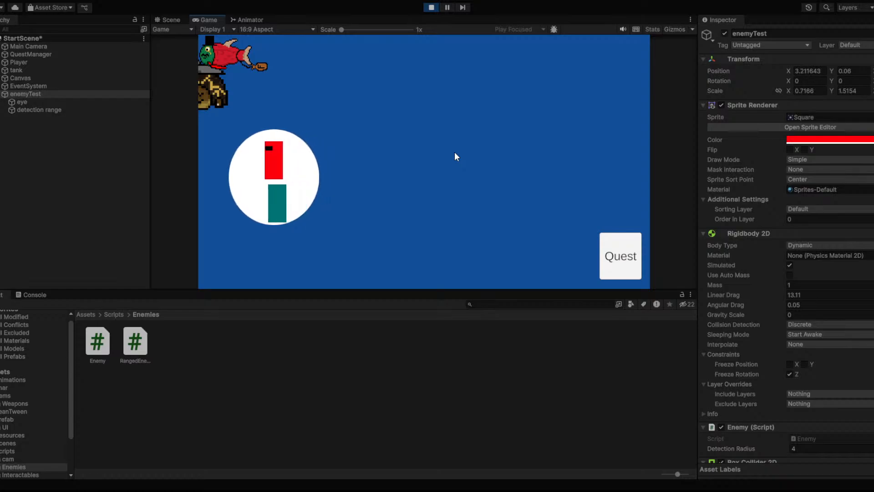
{"action": "key", "text": "d"}
{"action": "key", "text": "w"}
{"action": "key", "text": "d"}
{"action": "key", "text": "s"}
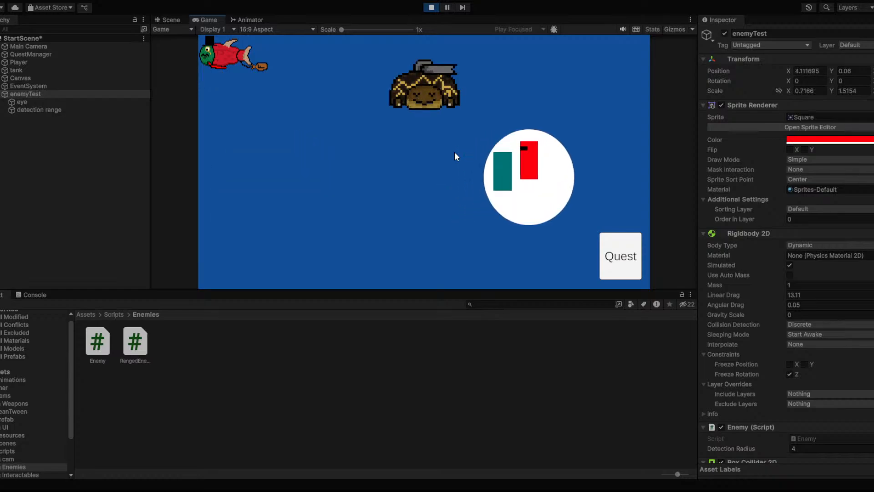
{"action": "key", "text": "d"}
{"action": "key", "text": "w"}
{"action": "key", "text": "s"}
{"action": "key", "text": "a"}
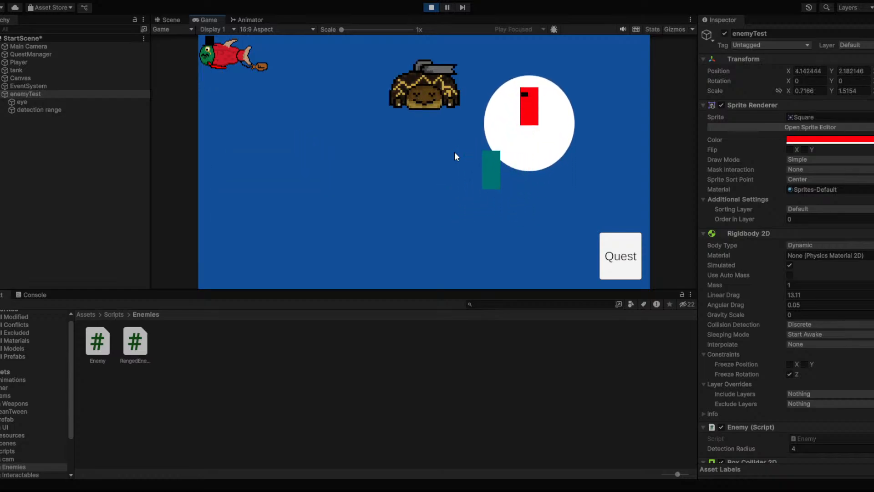
{"action": "key", "text": "w"}
{"action": "key", "text": "d"}
{"action": "key", "text": "s"}
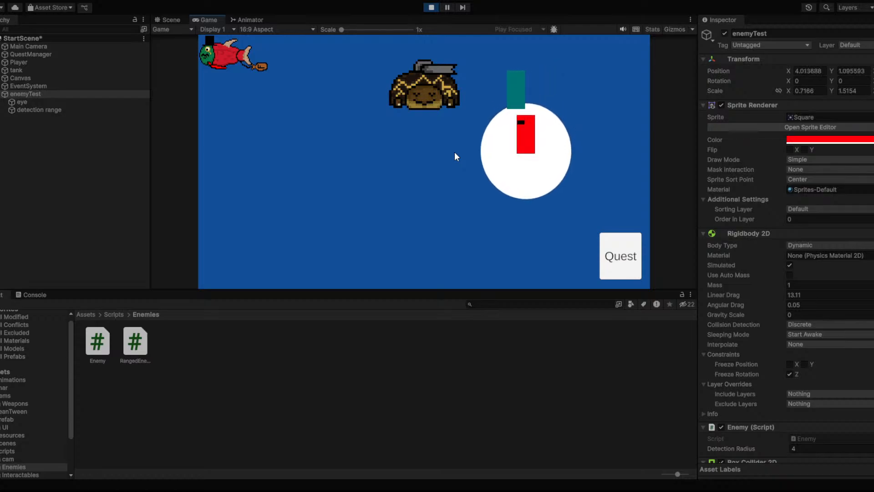
{"action": "key", "text": "a"}
{"action": "key", "text": "s"}
{"action": "key", "text": "d"}
{"action": "key", "text": "a"}
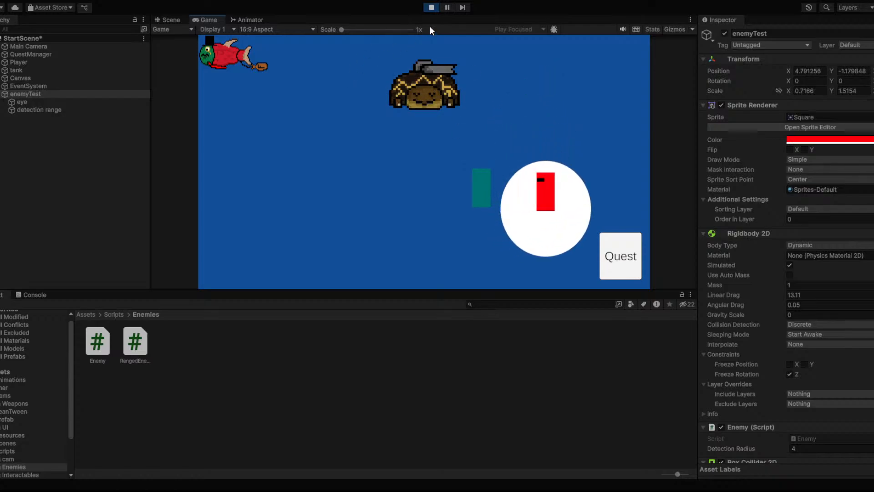
{"action": "left_click", "coordinate": [433, 8]}
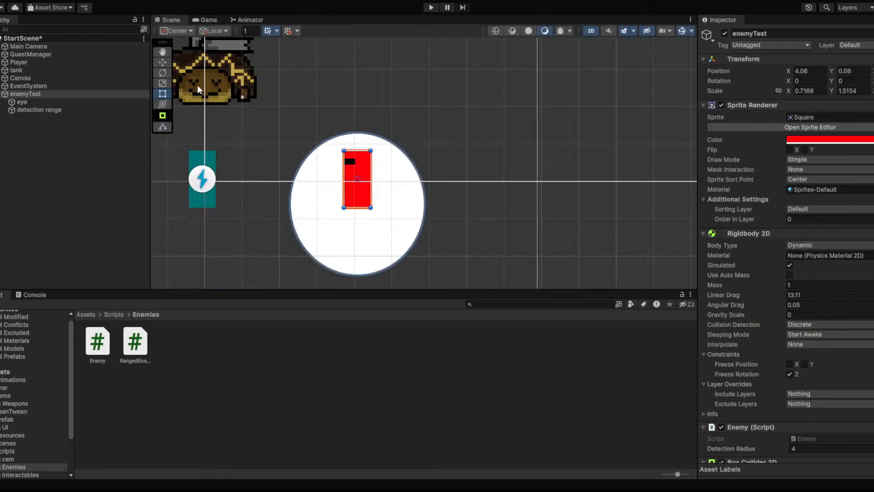
Restrict enemyTest's Box Collider 2D to the lower half of its body with size Y 0.5 and offset Y -0.25
{"action": "left_click", "coordinate": [53, 94]}
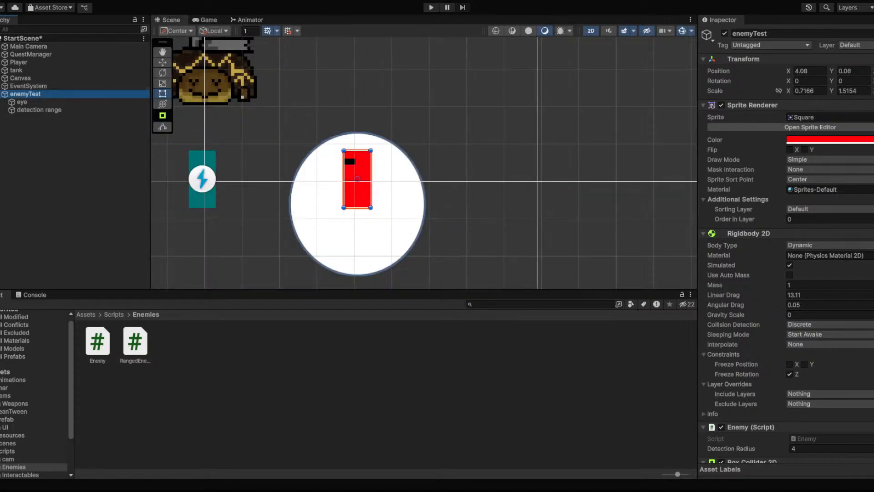
{"action": "scroll", "coordinate": [821, 289], "scroll_direction": "down", "scroll_amount": 5}
{"action": "left_click", "coordinate": [793, 299]}
{"action": "left_click_drag", "start_coordinate": [358, 152], "coordinate": [357, 181]}
{"action": "left_click", "coordinate": [864, 373]}
{"action": "type", "text": "0.5"}
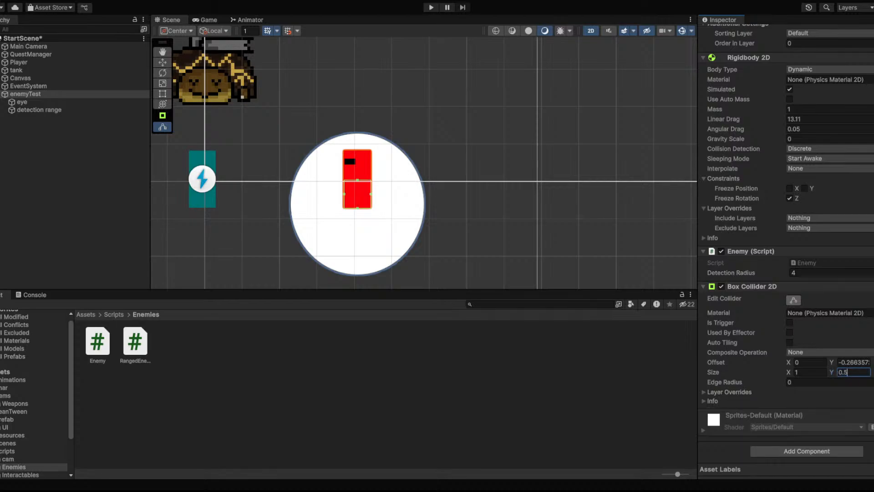
{"action": "left_click", "coordinate": [857, 363]}
{"action": "type", "text": "0.5"}
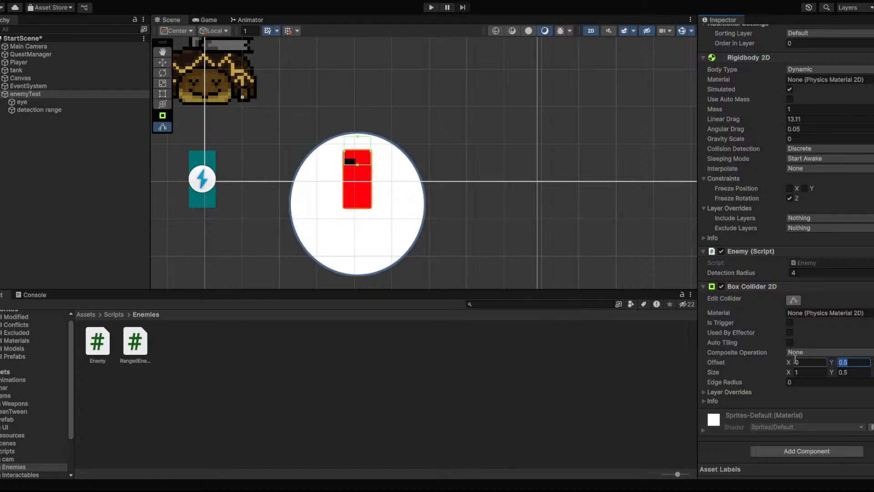
{"action": "type", "text": "-0.25"}
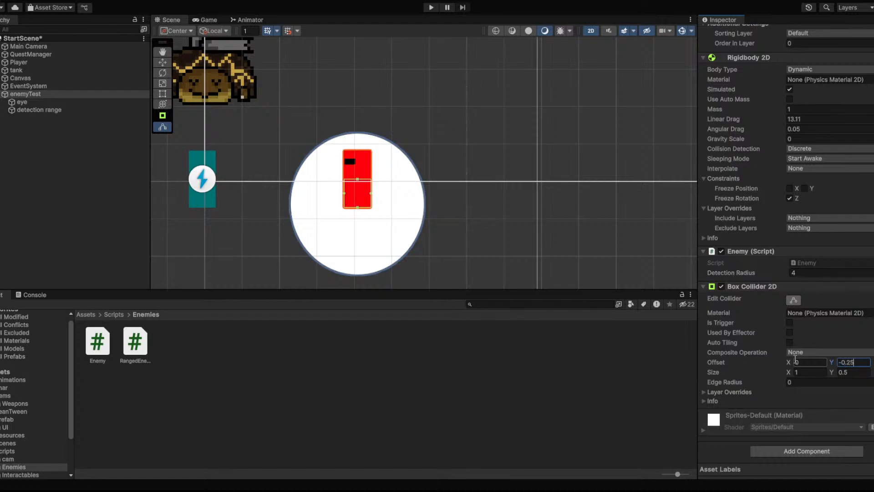
Run the game, move the player against the enemy's upper and lower body to test the halved collider, and stop the game
{"action": "left_click", "coordinate": [430, 7]}
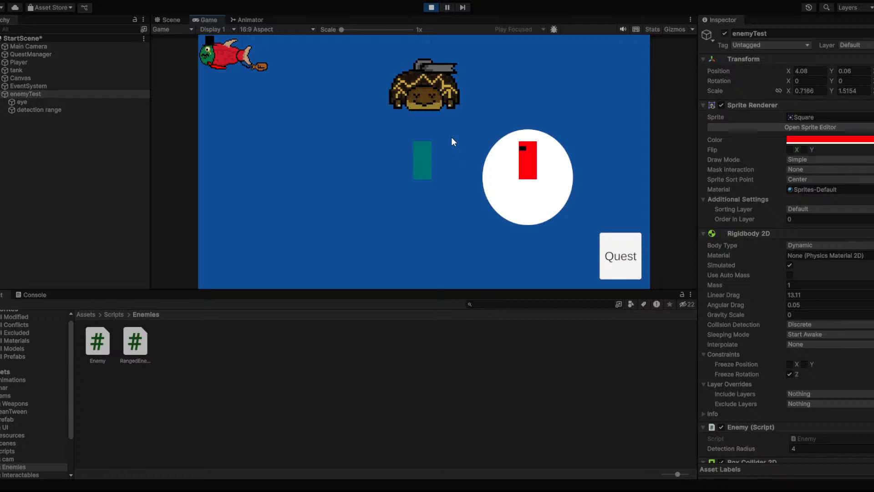
{"action": "key", "text": "w"}
{"action": "key", "text": "d"}
{"action": "key", "text": "s"}
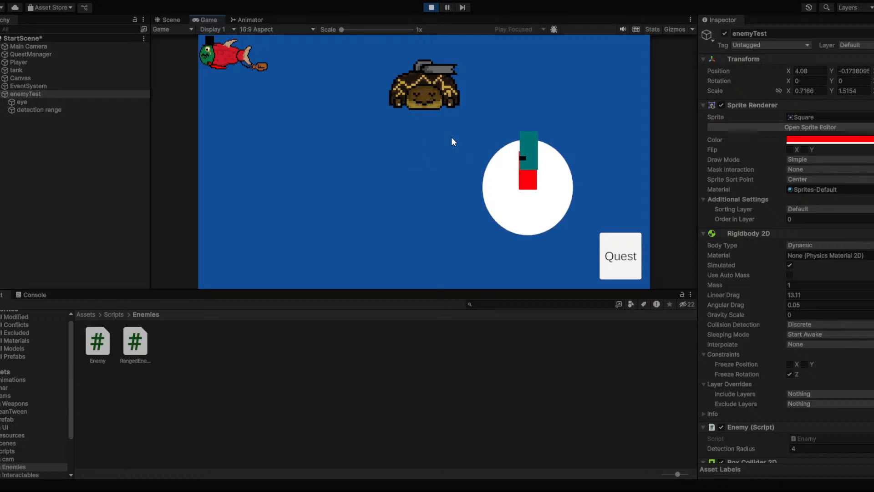
{"action": "key", "text": "a"}
{"action": "key", "text": "s"}
{"action": "key", "text": "d"}
{"action": "key", "text": "w"}
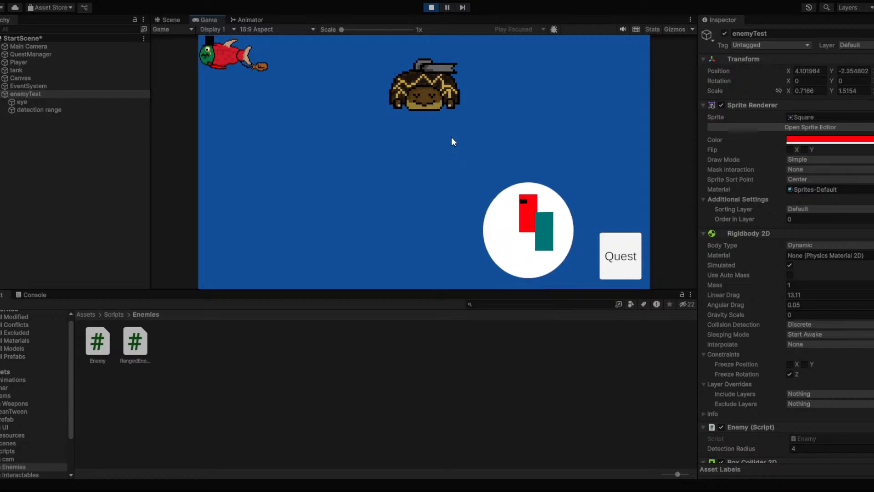
{"action": "key", "text": "d"}
{"action": "key", "text": "a"}
{"action": "key", "text": "s"}
{"action": "key", "text": "a"}
{"action": "key", "text": "s"}
{"action": "key", "text": "d"}
{"action": "key", "text": "w"}
{"action": "key", "text": "s"}
{"action": "key", "text": "a"}
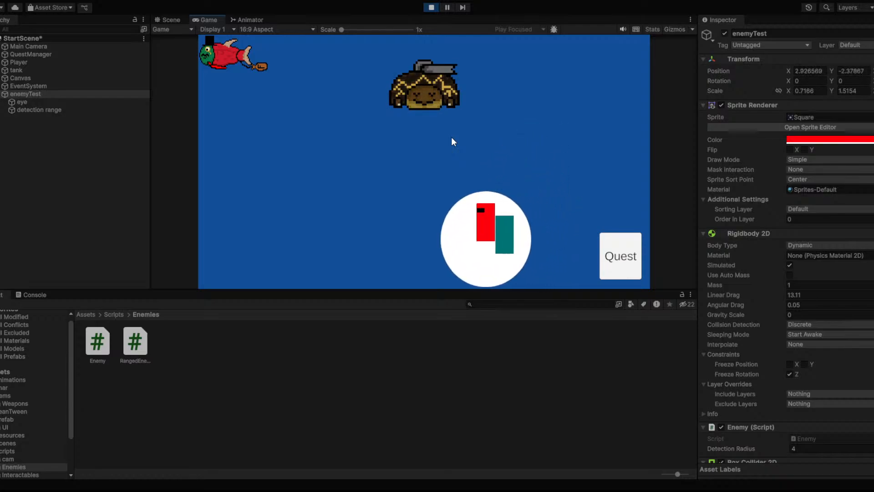
{"action": "key", "text": "s"}
{"action": "key", "text": "a"}
{"action": "key", "text": "w"}
{"action": "key", "text": "s"}
{"action": "key", "text": "w"}
{"action": "key", "text": "a"}
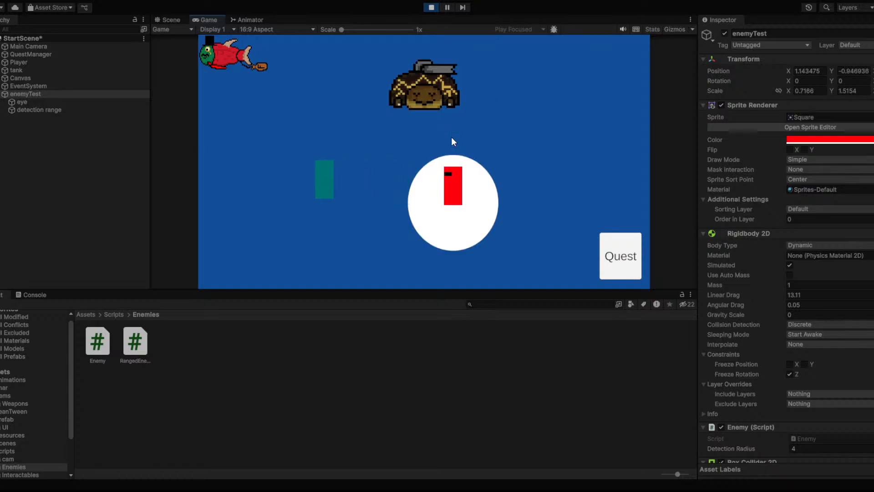
{"action": "key", "text": "d"}
{"action": "key", "text": "d"}
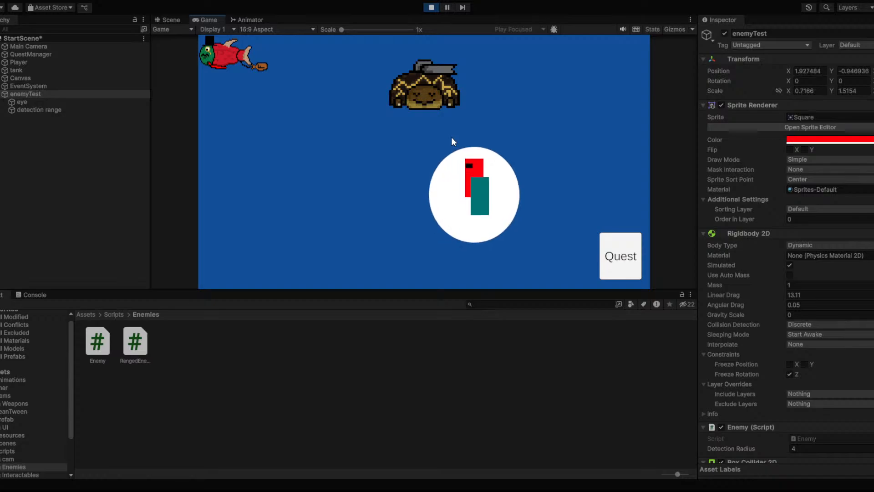
{"action": "key", "text": "w"}
{"action": "key", "text": "a"}
{"action": "key", "text": "w"}
{"action": "key", "text": "d"}
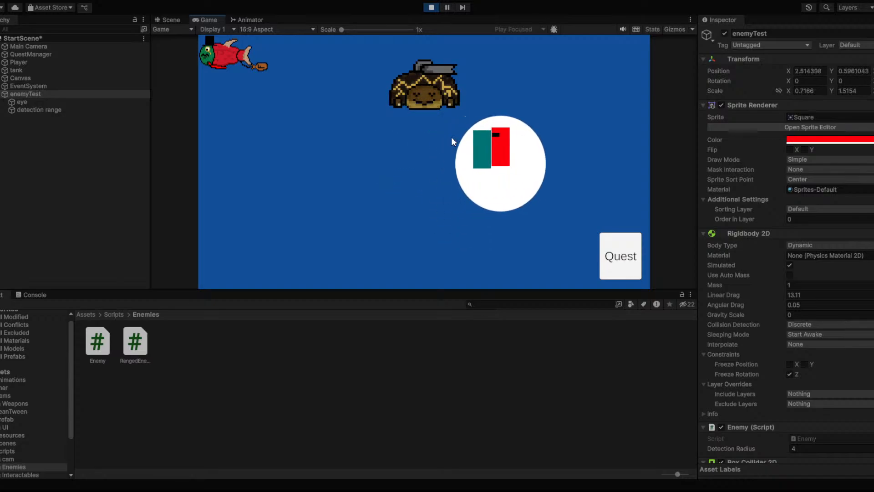
{"action": "key", "text": "a"}
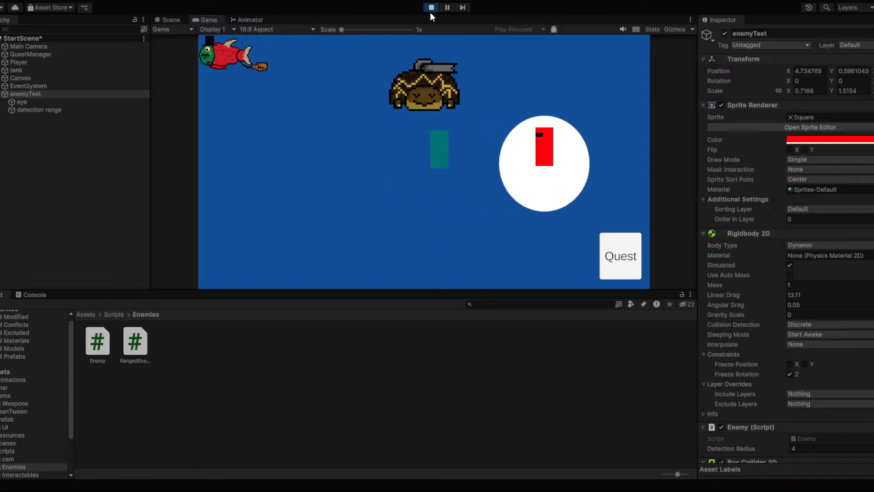
{"action": "left_click", "coordinate": [432, 9]}
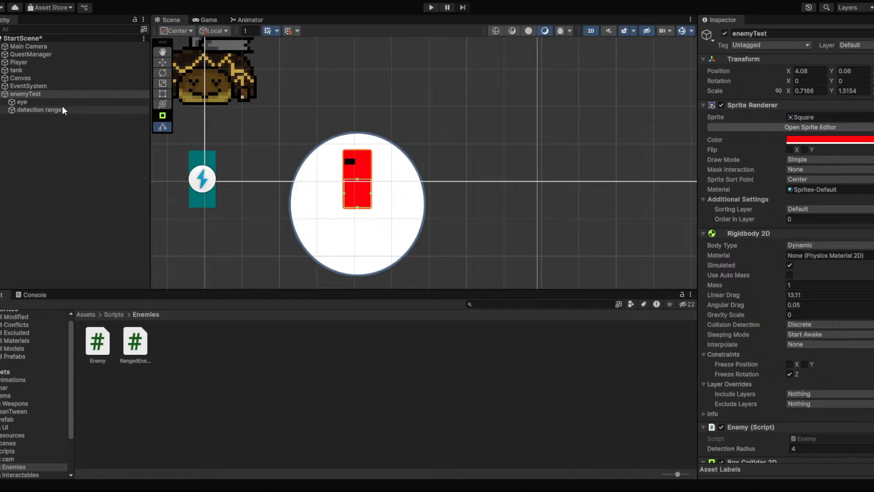
Set the scale of the detection range circle to X 10 and Y 5
{"action": "left_click", "coordinate": [63, 109]}
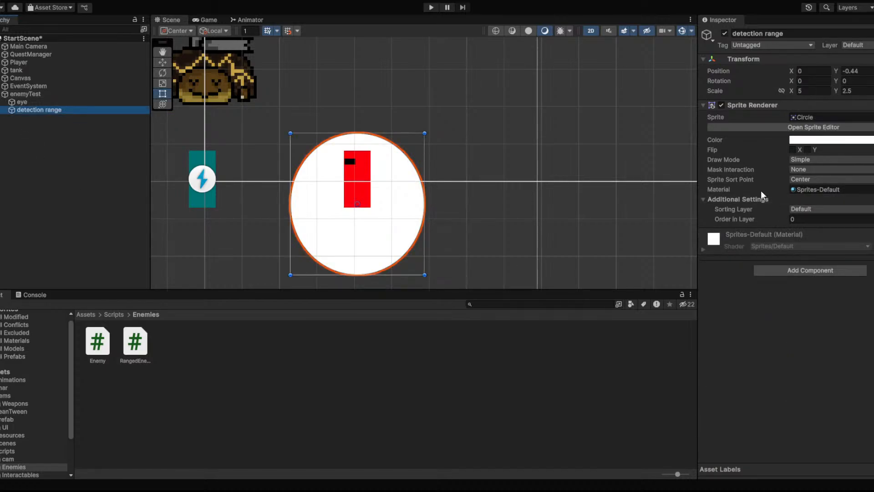
{"action": "left_click", "coordinate": [802, 92]}
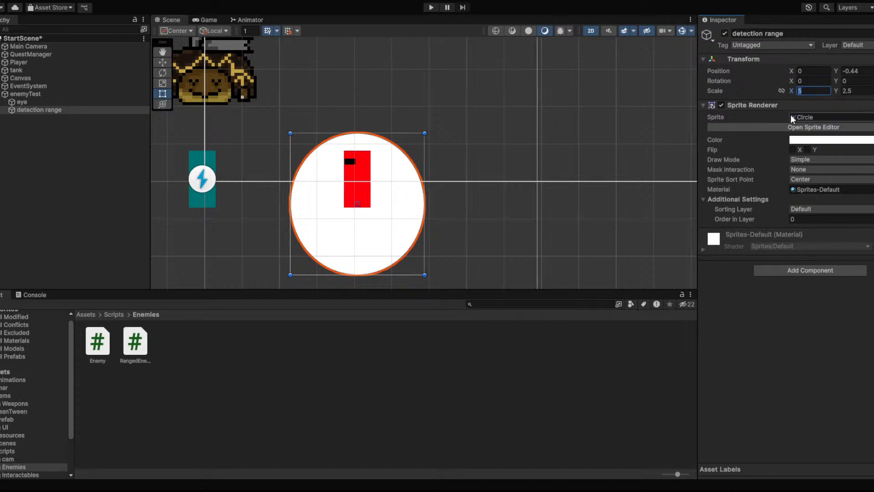
{"action": "type", "text": "10"}
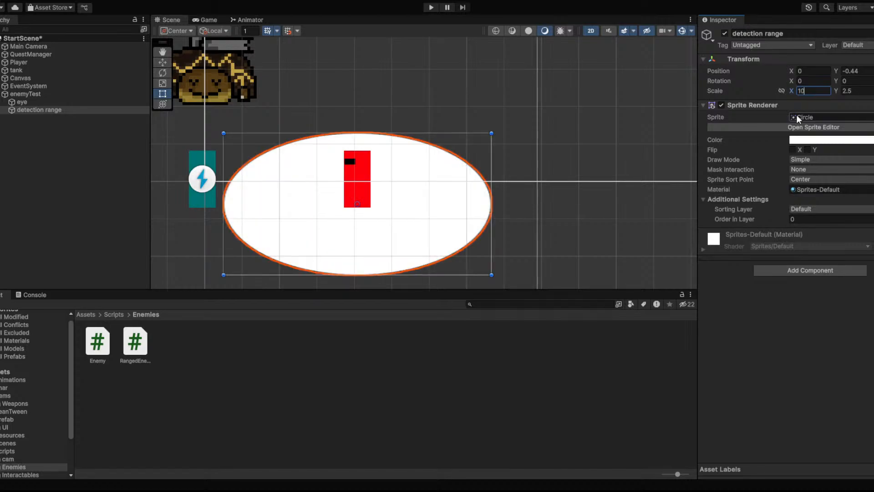
{"action": "left_click", "coordinate": [855, 92]}
{"action": "type", "text": "5"}
{"action": "key", "text": "Return"}
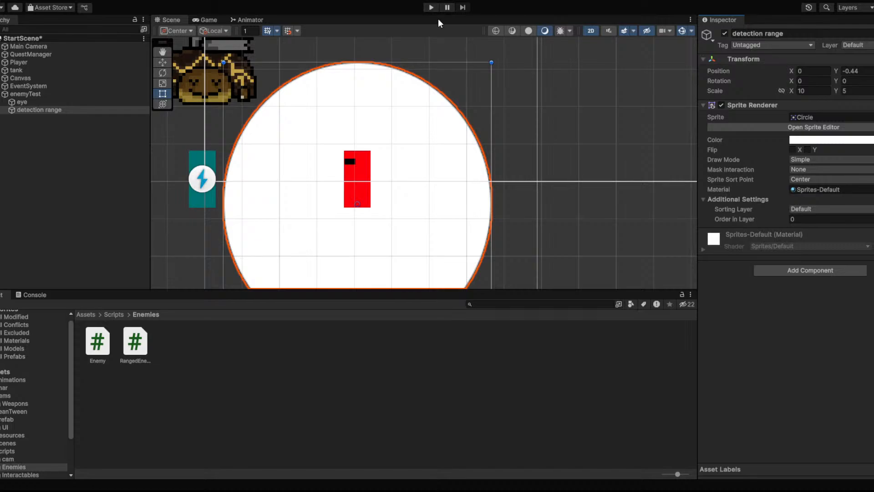
Run the game, move the player around inside the enlarged detection circle while pushing the enemy, and stop the game
{"action": "left_click", "coordinate": [431, 8]}
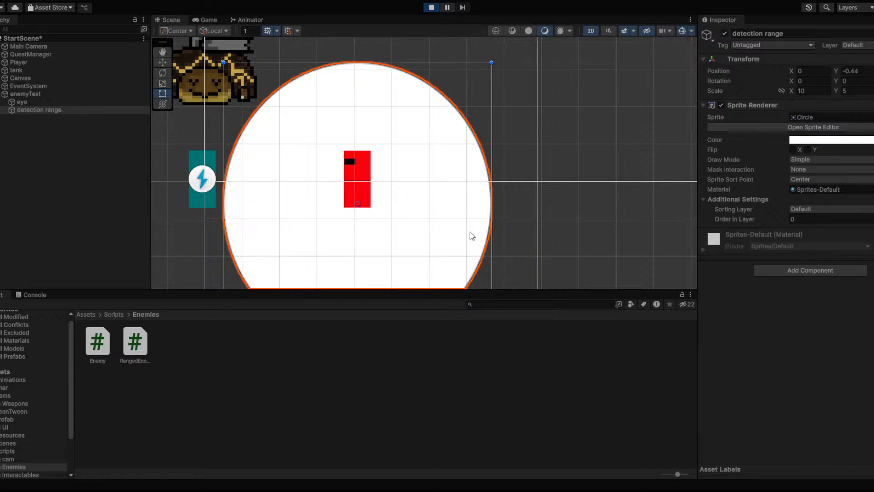
{"action": "key", "text": "d"}
{"action": "key", "text": "s"}
{"action": "key", "text": "d"}
{"action": "key", "text": "w"}
{"action": "key", "text": "a"}
{"action": "key", "text": "s"}
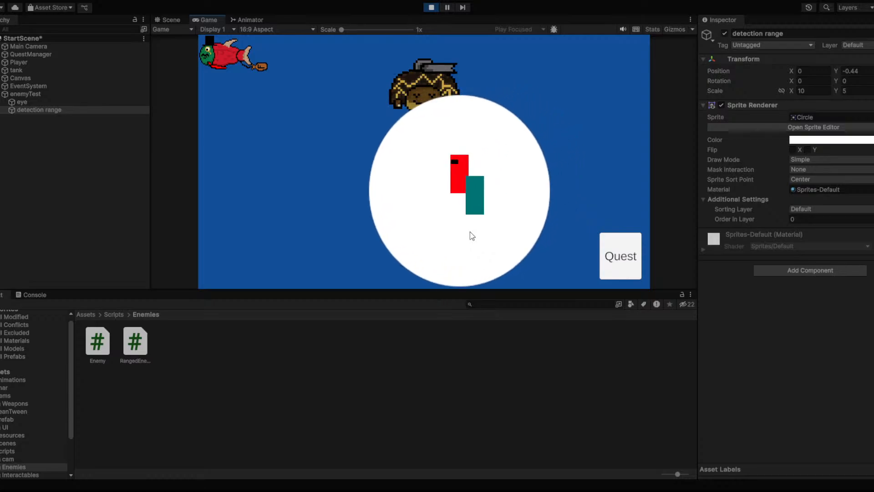
{"action": "key", "text": "a"}
{"action": "key", "text": "w"}
{"action": "key", "text": "d"}
{"action": "key", "text": "s"}
{"action": "key", "text": "a"}
{"action": "key", "text": "s"}
{"action": "key", "text": "w"}
{"action": "key", "text": "d"}
{"action": "key", "text": "a"}
{"action": "key", "text": "s"}
{"action": "key", "text": "d"}
{"action": "key", "text": "w"}
{"action": "key", "text": "a"}
{"action": "key", "text": "w"}
{"action": "key", "text": "d"}
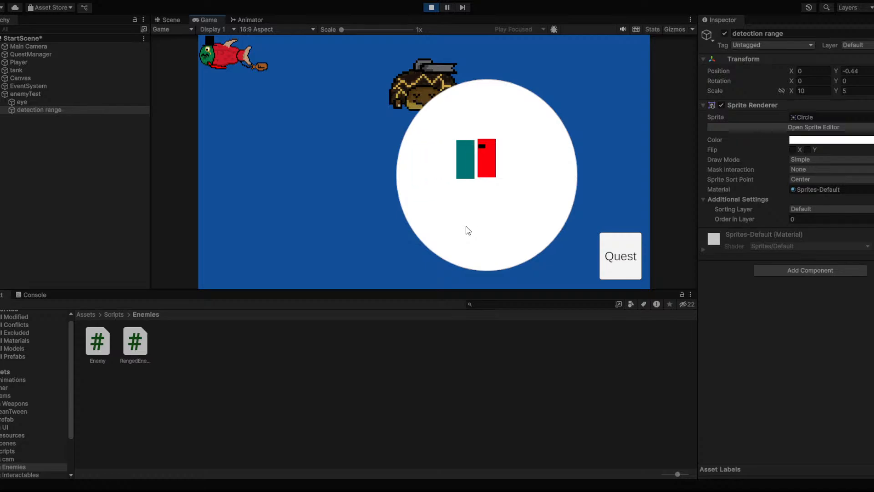
{"action": "key", "text": "a"}
{"action": "left_click", "coordinate": [431, 9]}
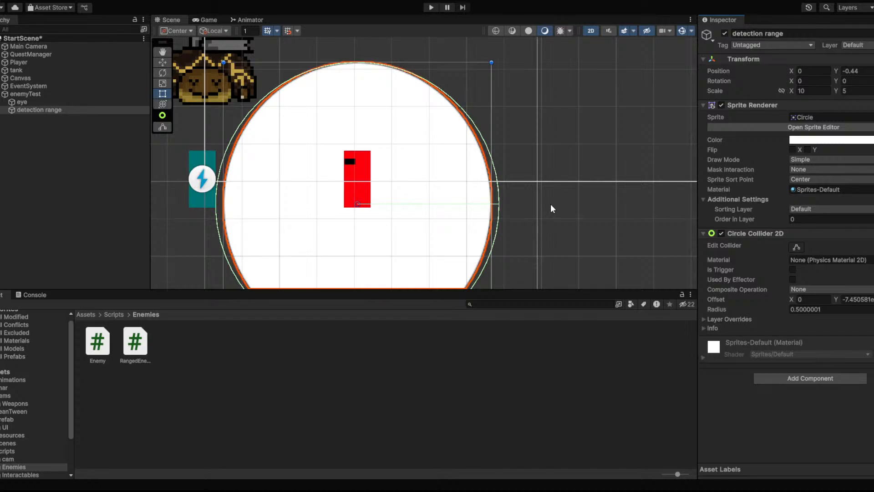
Adjust the radius of the detection range's Circle Collider 2D to about 0.46 to fit it to the circle sprite
{"action": "scroll", "coordinate": [550, 204], "scroll_direction": "down", "scroll_amount": 1}
{"action": "left_click", "coordinate": [799, 299]}
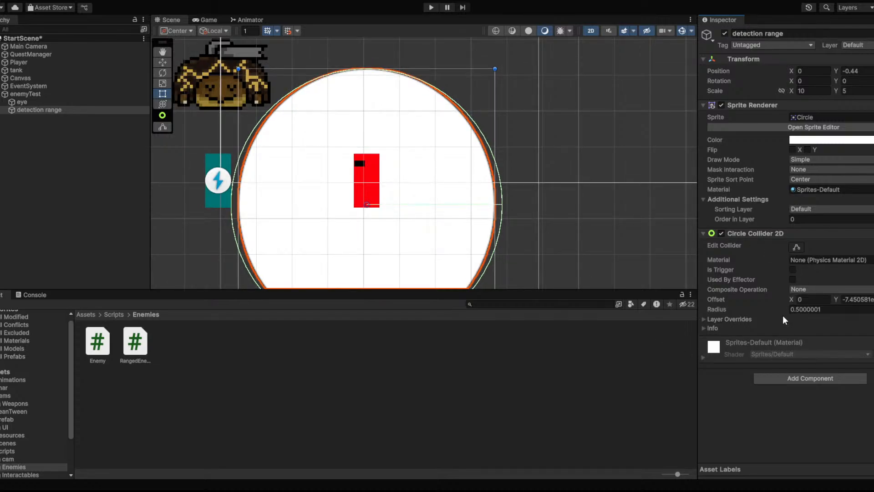
{"action": "left_click", "coordinate": [785, 309]}
{"action": "type", "text": "0.55"}
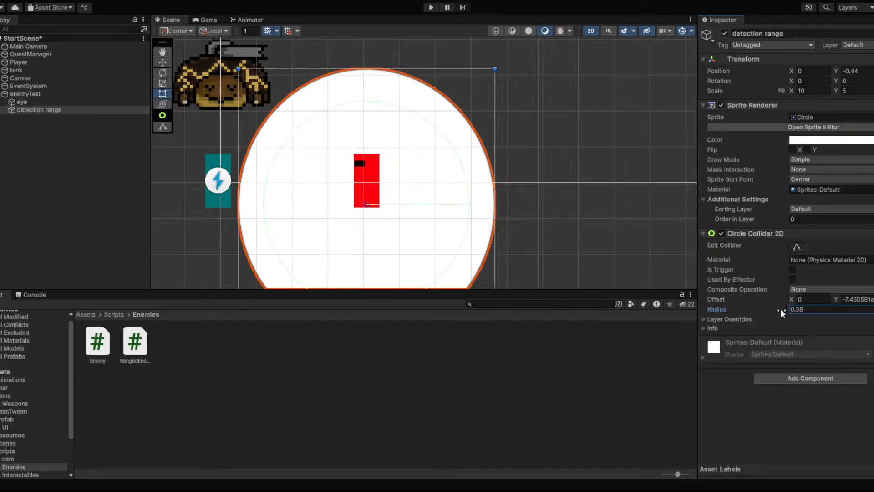
{"action": "left_click_drag", "start_coordinate": [785, 310], "coordinate": [784, 310]}
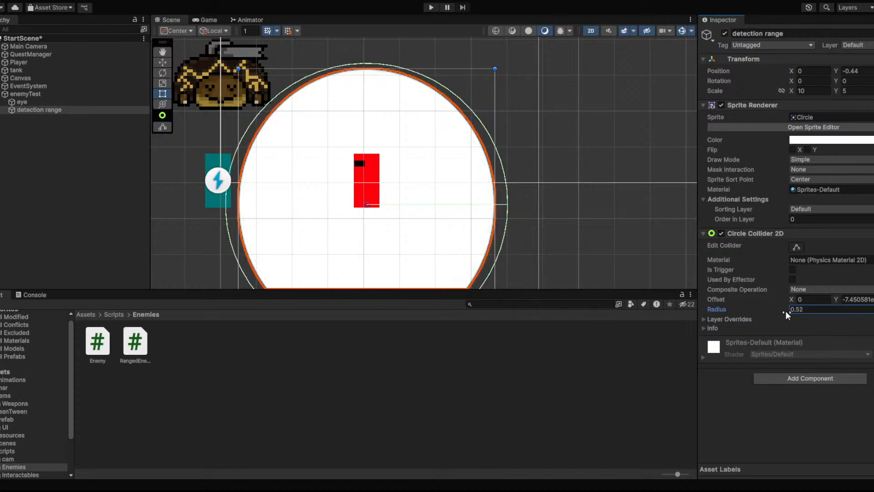
{"action": "left_click", "coordinate": [809, 310]}
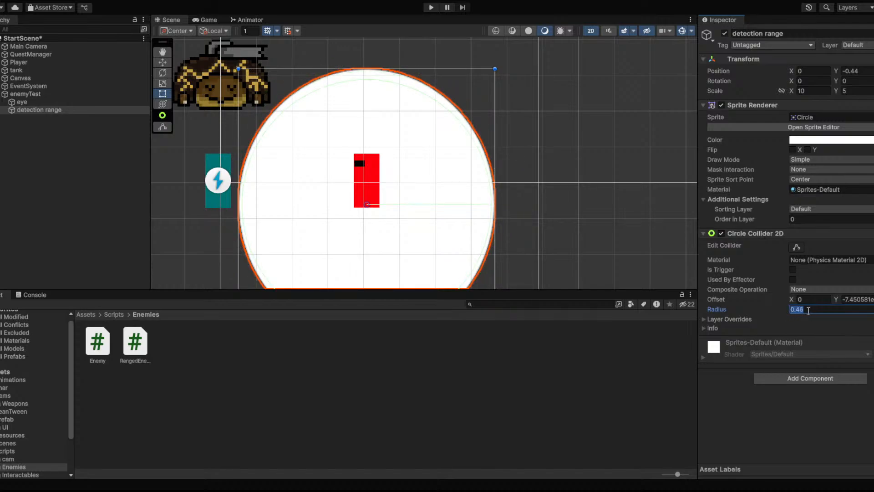
Set the detection range object's circle collider radius to 0.5 and its Y scale to 4.79
{"action": "type", "text": "0.5"}
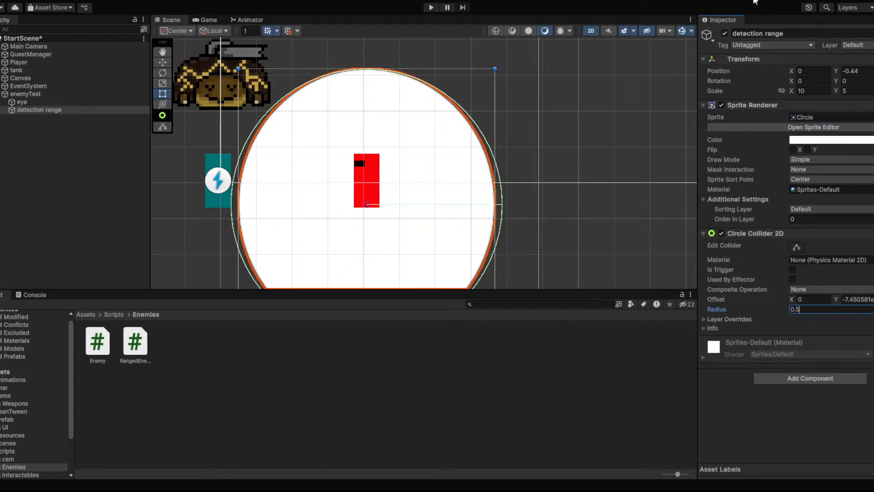
{"action": "scroll", "coordinate": [537, 187], "scroll_direction": "down", "scroll_amount": 4}
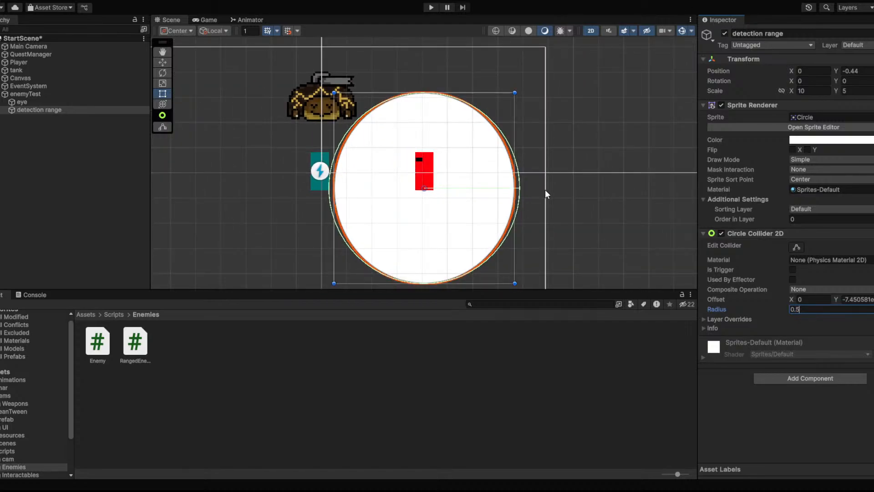
{"action": "scroll", "coordinate": [545, 189], "scroll_direction": "up", "scroll_amount": 3}
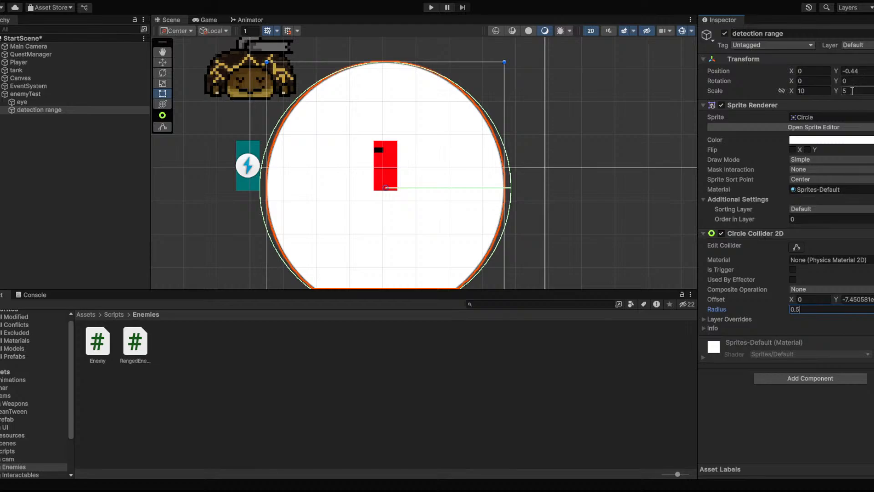
{"action": "mouse_move", "coordinate": [837, 92]}
{"action": "left_mouse_down"}
{"action": "mouse_move", "coordinate": [845, 94]}
{"action": "mouse_move", "coordinate": [835, 94]}
{"action": "left_mouse_up"}
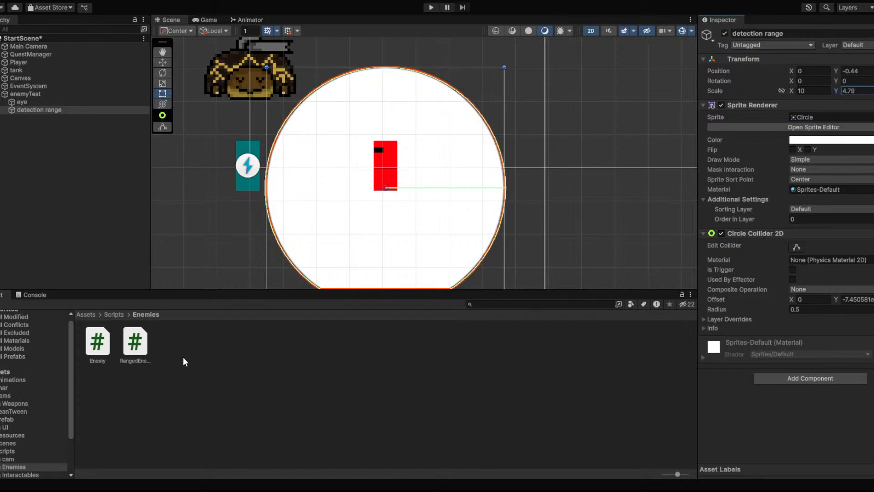
{"action": "scroll", "coordinate": [218, 253], "scroll_direction": "down", "scroll_amount": 6}
{"action": "middle_click_drag", "start_coordinate": [221, 239], "coordinate": [250, 168]}
{"action": "scroll", "coordinate": [265, 172], "scroll_direction": "up", "scroll_amount": 6}
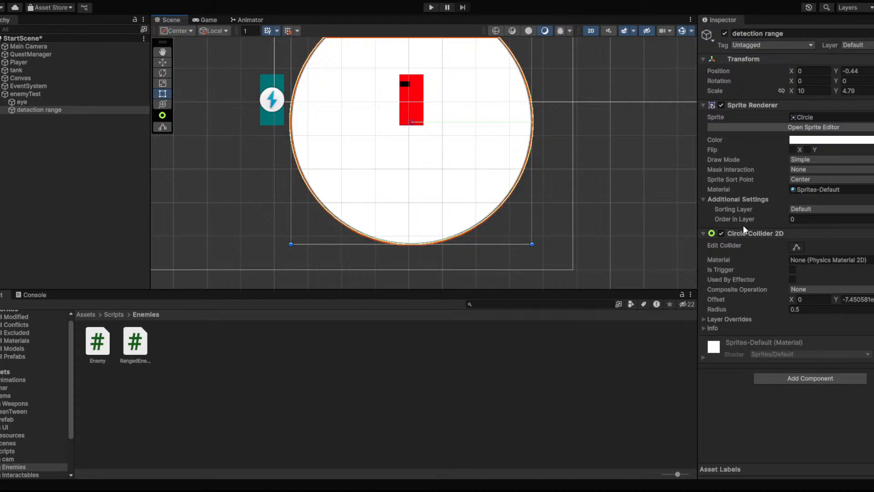
Make the detection range object's circle collider a trigger
{"action": "left_click", "coordinate": [793, 270]}
{"action": "scroll", "coordinate": [643, 246], "scroll_direction": "up", "scroll_amount": 3}
{"action": "scroll", "coordinate": [587, 248], "scroll_direction": "down", "scroll_amount": 4}
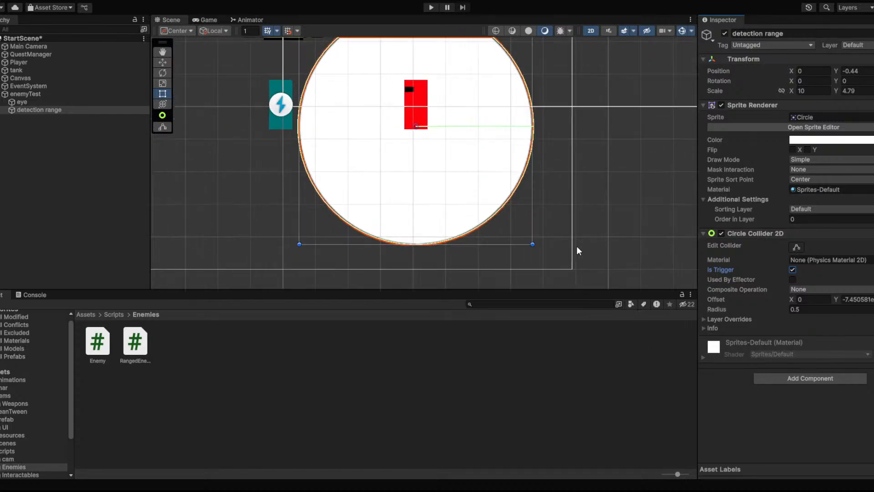
{"action": "middle_click_drag", "start_coordinate": [602, 116], "coordinate": [596, 236]}
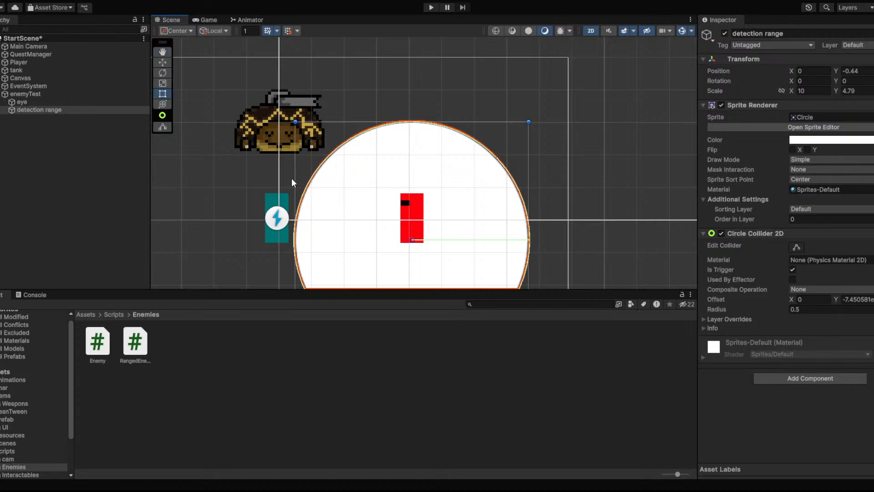
Move the Circle Collider 2D component from the detection range object onto enemyTest, removing the original
{"action": "left_click_drag", "start_coordinate": [797, 234], "coordinate": [36, 95]}
{"action": "left_click", "coordinate": [25, 94]}
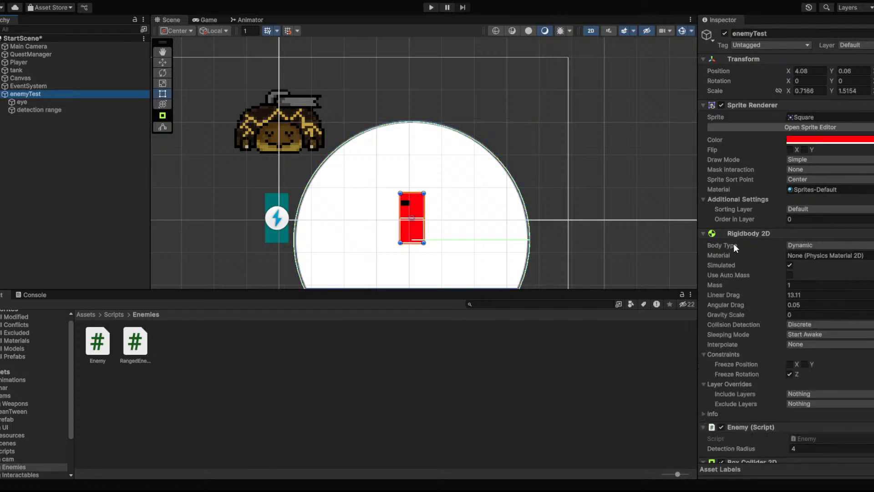
{"action": "scroll", "coordinate": [733, 245], "scroll_direction": "down", "scroll_amount": 5}
{"action": "scroll", "coordinate": [757, 251], "scroll_direction": "down", "scroll_amount": 1}
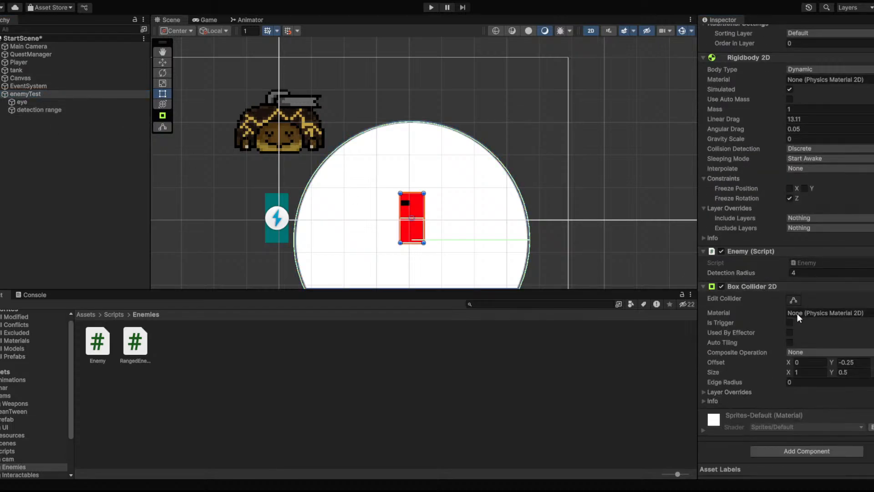
{"action": "left_click", "coordinate": [831, 350]}
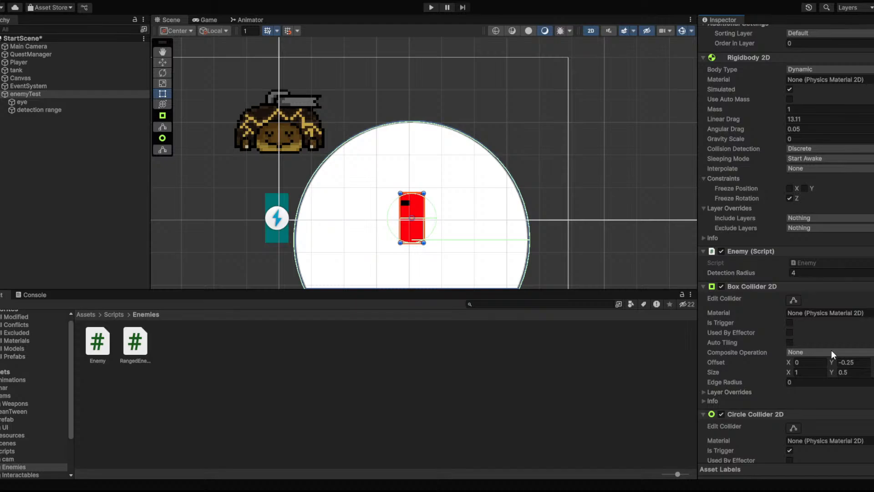
{"action": "left_click", "coordinate": [54, 110]}
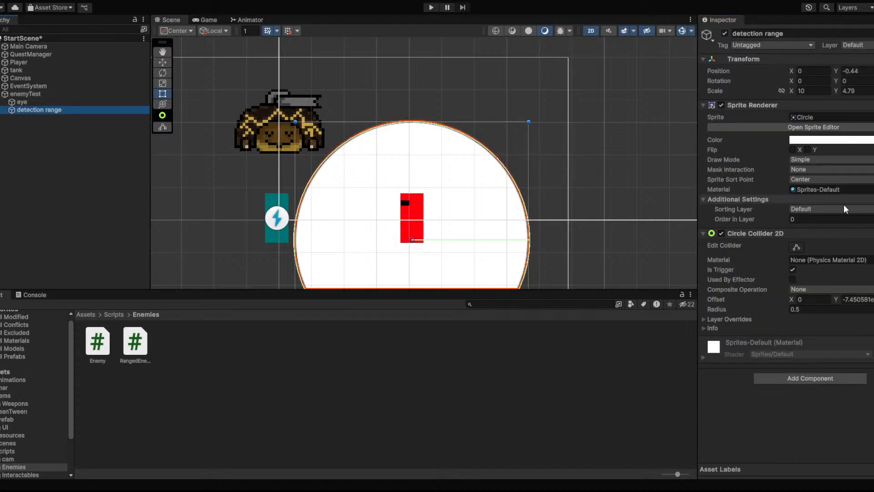
{"action": "left_click", "coordinate": [761, 232]}
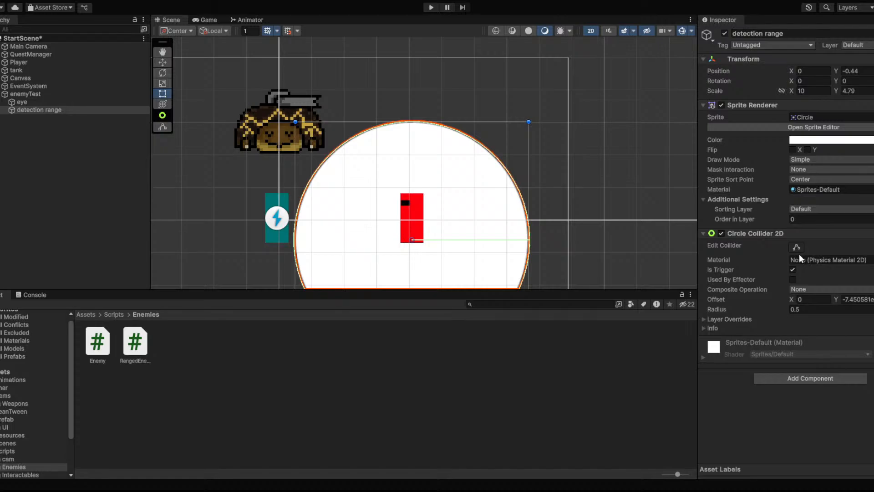
Fit enemyTest's circle collider to the white detection circle using a radius of 2.4 and a Y offset of -0.44
{"action": "left_click", "coordinate": [66, 95]}
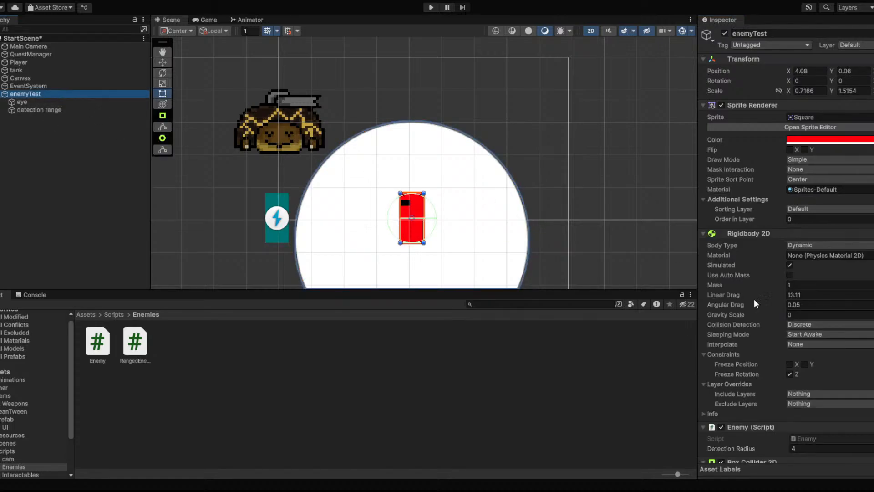
{"action": "scroll", "coordinate": [814, 322], "scroll_direction": "down", "scroll_amount": 10}
{"action": "scroll", "coordinate": [803, 381], "scroll_direction": "down", "scroll_amount": 5}
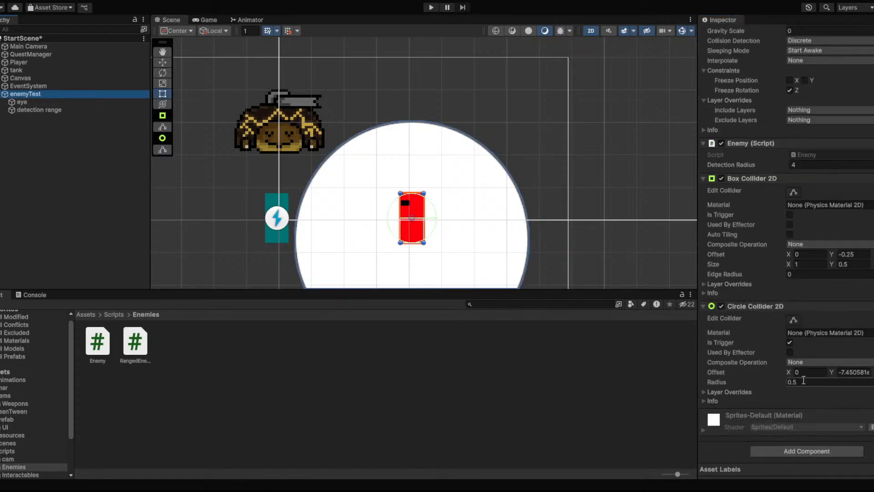
{"action": "left_click", "coordinate": [788, 381]}
{"action": "type", "text": "2.14"}
{"action": "left_click_drag", "start_coordinate": [800, 380], "coordinate": [801, 380]}
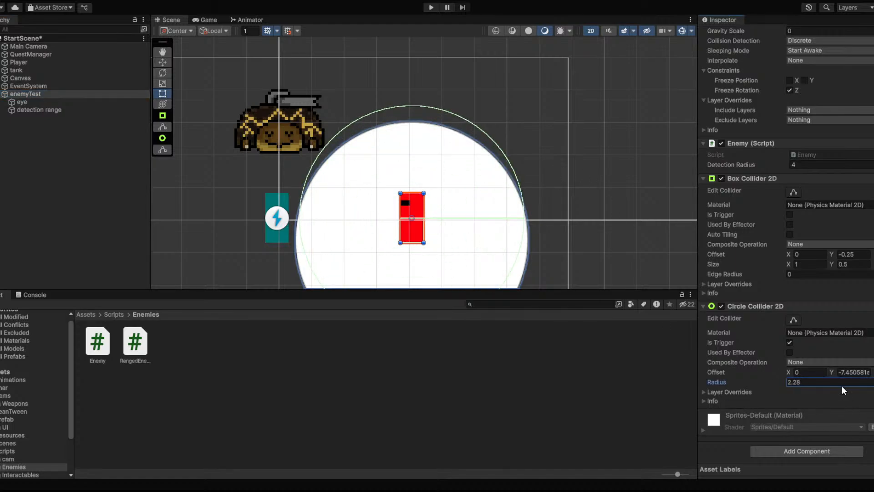
{"action": "left_click_drag", "start_coordinate": [836, 372], "coordinate": [838, 378]}
{"action": "middle_click_drag", "start_coordinate": [570, 183], "coordinate": [519, 116]}
{"action": "left_click", "coordinate": [789, 382]}
{"action": "type", "text": "2.4"}
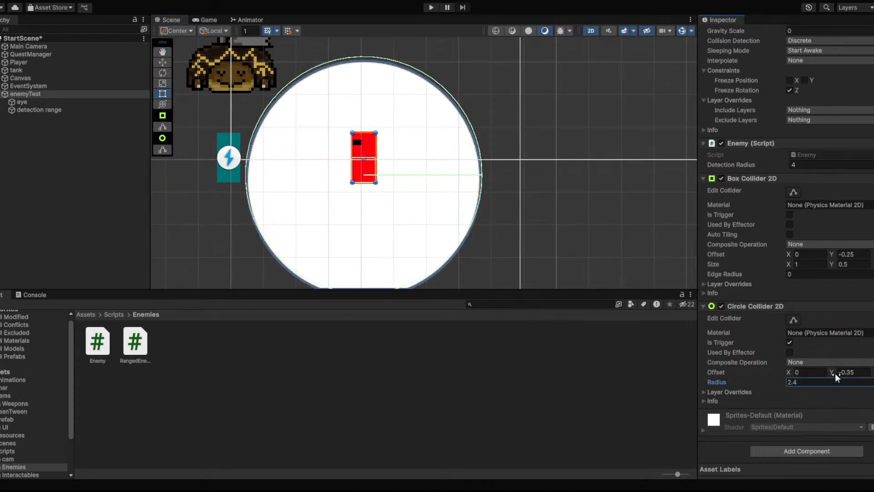
{"action": "left_click_drag", "start_coordinate": [835, 373], "coordinate": [832, 368]}
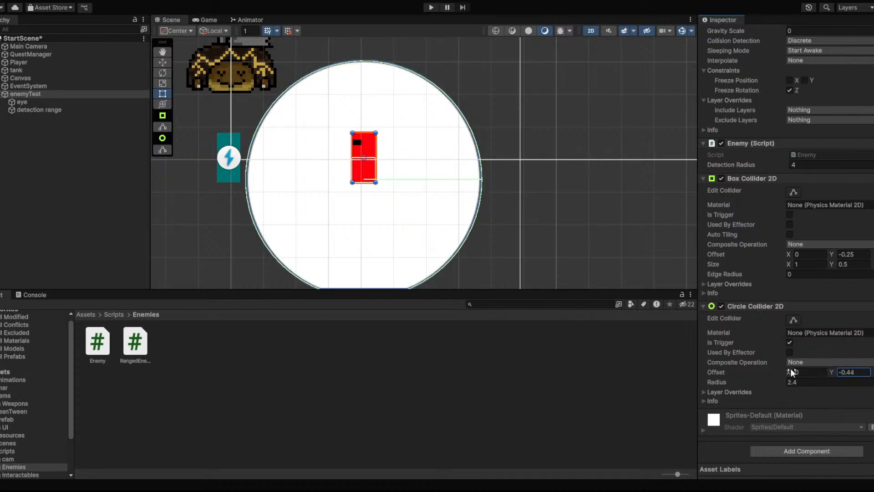
{"action": "left_click", "coordinate": [422, 400]}
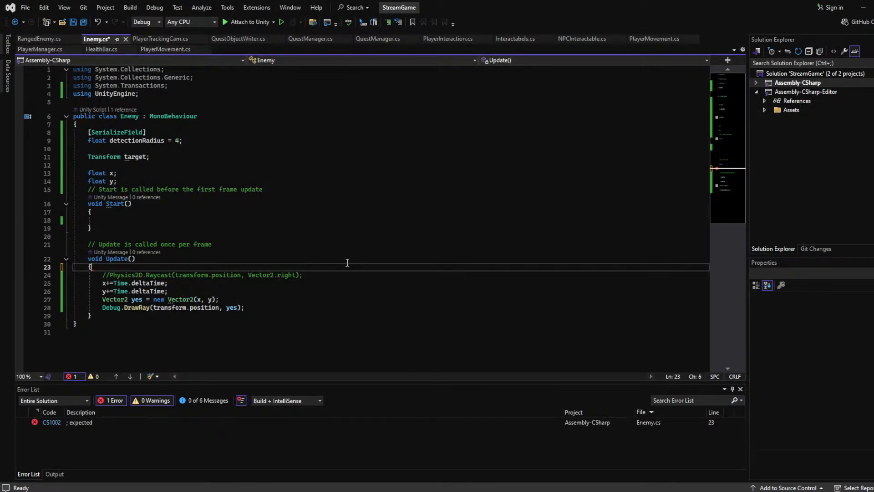
In Enemy.cs in Visual Studio, add an OnTriggerEnter2D method between Start and Update
{"action": "left_click", "coordinate": [349, 235]}
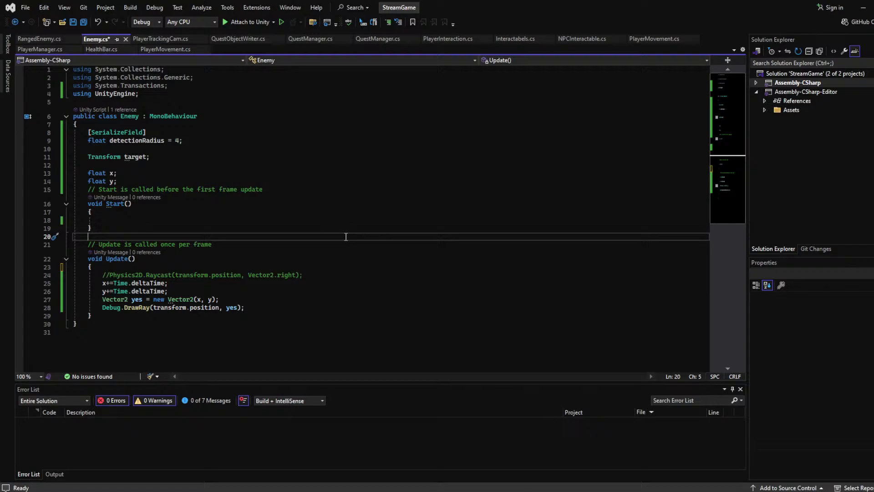
{"action": "left_click", "coordinate": [274, 213]}
{"action": "left_click", "coordinate": [228, 228]}
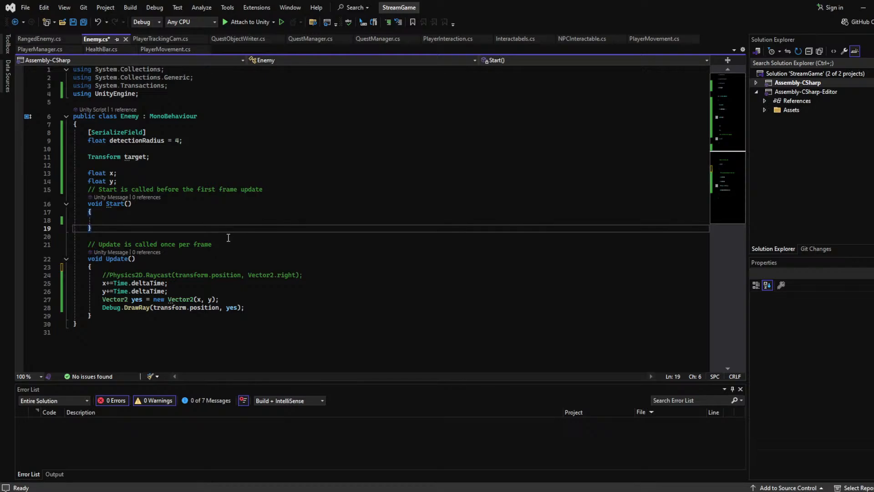
{"action": "key", "text": "Return"}
{"action": "key", "text": "Return"}
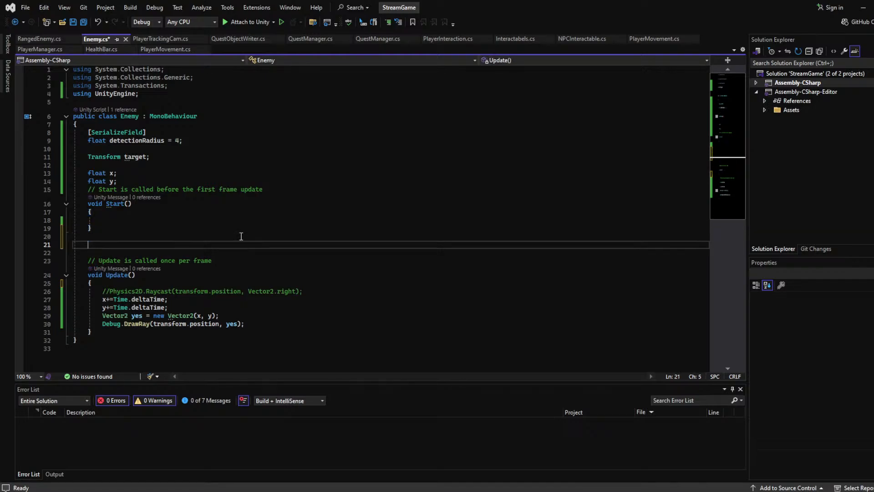
{"action": "type", "text": "enb"}
{"action": "key", "text": "BackSpace"}
{"action": "key", "text": "BackSpace"}
{"action": "key", "text": "BackSpace"}
{"action": "type", "text": "ont"}
{"action": "key", "text": "Tab"}
{"action": "left_click", "coordinate": [275, 220]}
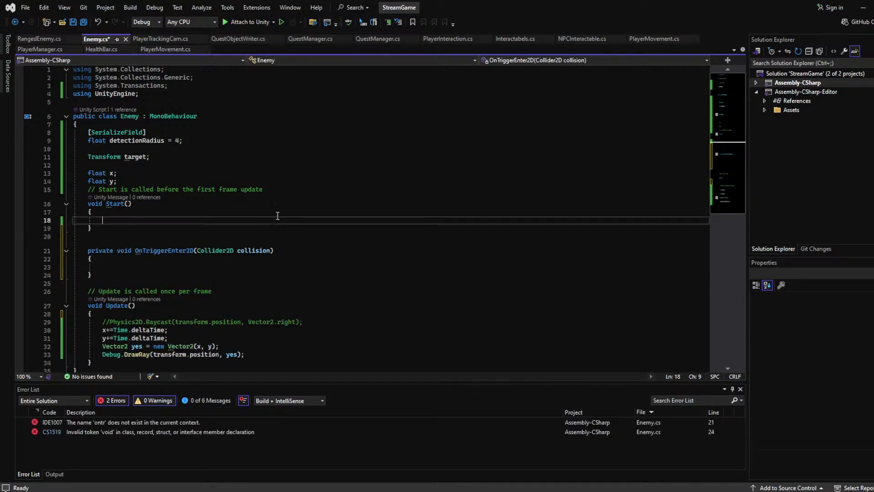
{"action": "left_click", "coordinate": [192, 237]}
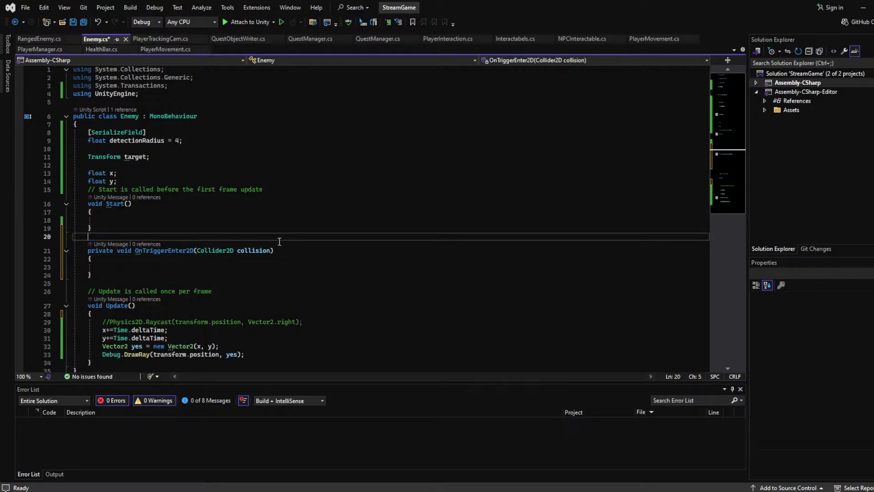
Assign collision.transform to target inside the OnTriggerEnter2D method
{"action": "left_click", "coordinate": [173, 268]}
{"action": "type", "text": "tar"}
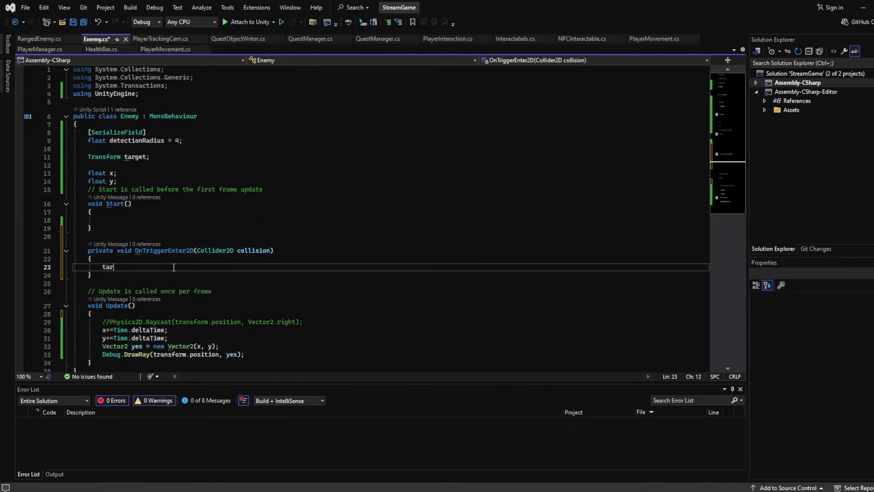
{"action": "type", "text": "get = "}
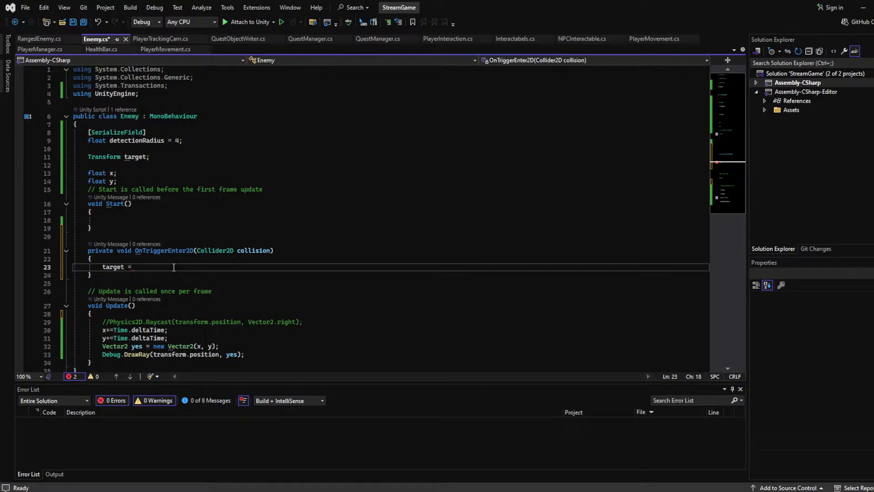
{"action": "type", "text": "collision.transform;"}
Add an OnTriggerExit2D method directly below the OnTriggerEnter2D method
{"action": "left_click", "coordinate": [146, 272]}
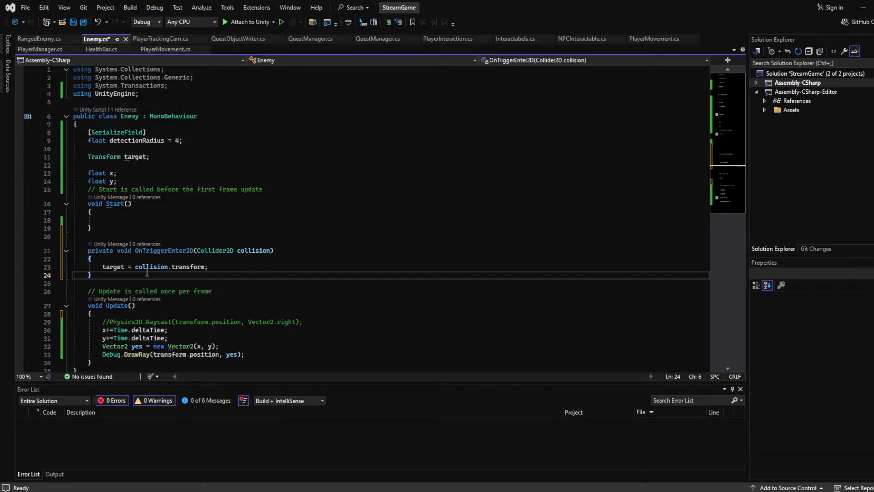
{"action": "key", "text": "Return"}
{"action": "key", "text": "Return"}
{"action": "type", "text": "ontri"}
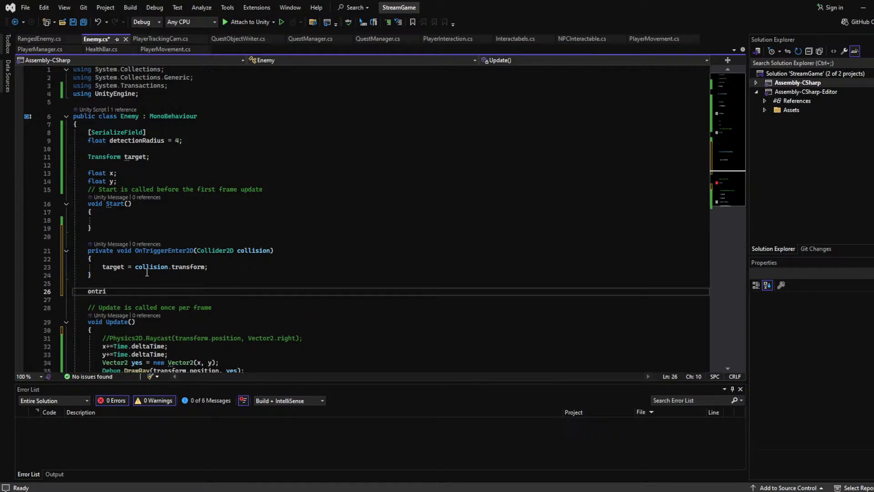
{"action": "key", "text": "Tab"}
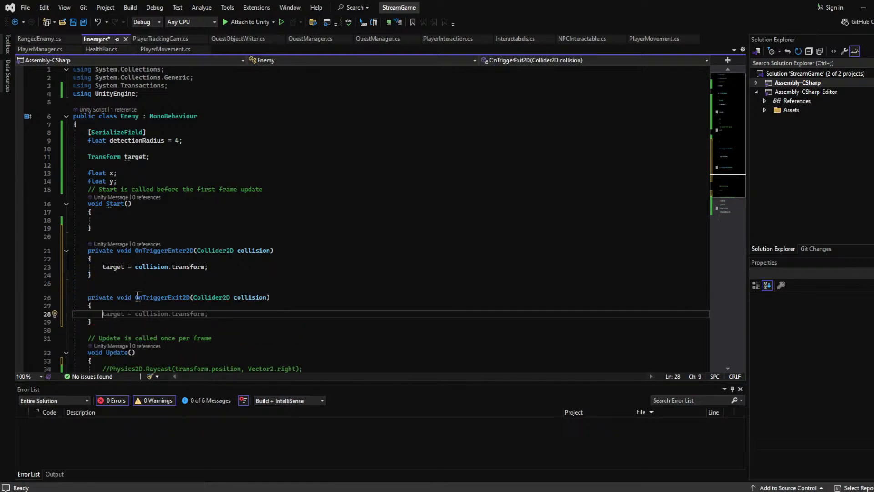
Set target to null inside the OnTriggerExit2D method
{"action": "type", "text": "target = null"}
{"action": "key", "text": "Delete"}
{"action": "key", "text": "BackSpace"}
{"action": "type", "text": ";"}
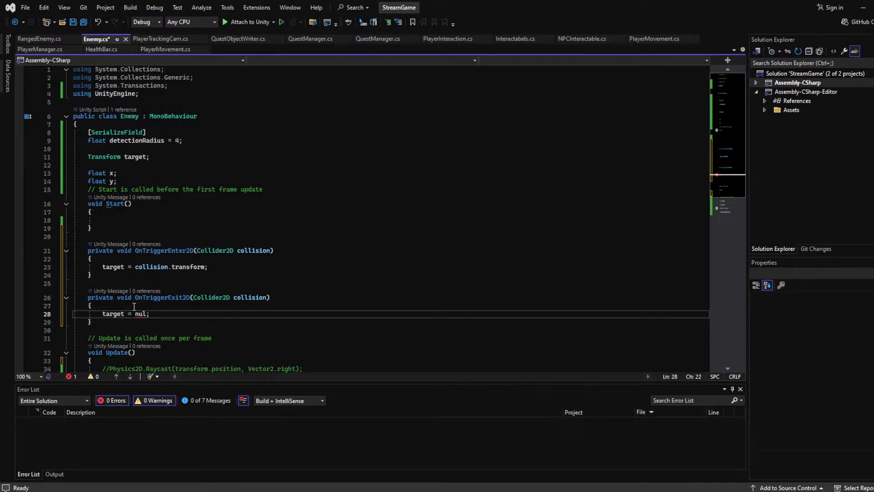
{"action": "key", "text": "Left"}
{"action": "type", "text": "l"}
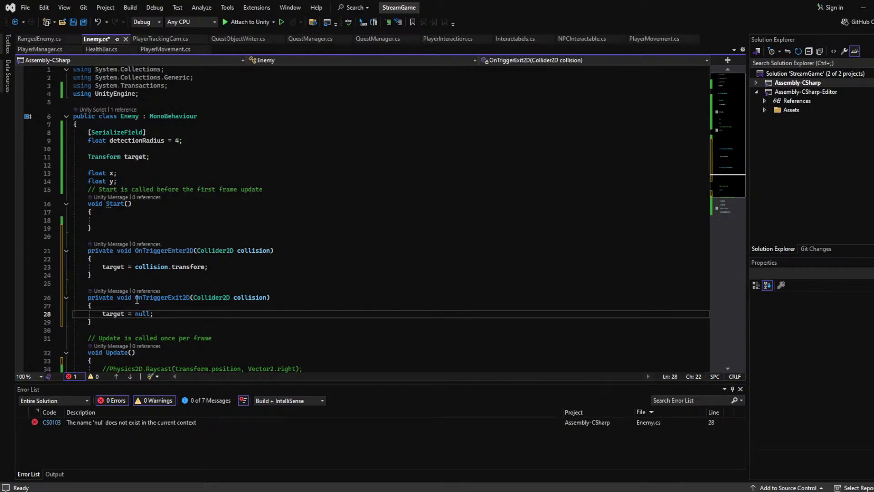
Replace all the raycast test code inside the Update method with an empty Debug.DrawRay() call
{"action": "left_click", "coordinate": [412, 249]}
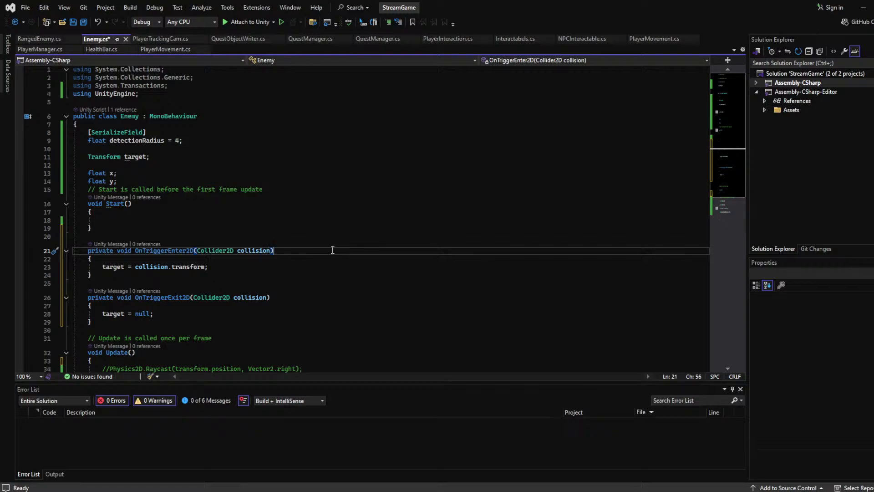
{"action": "scroll", "coordinate": [309, 249], "scroll_direction": "down", "scroll_amount": 3}
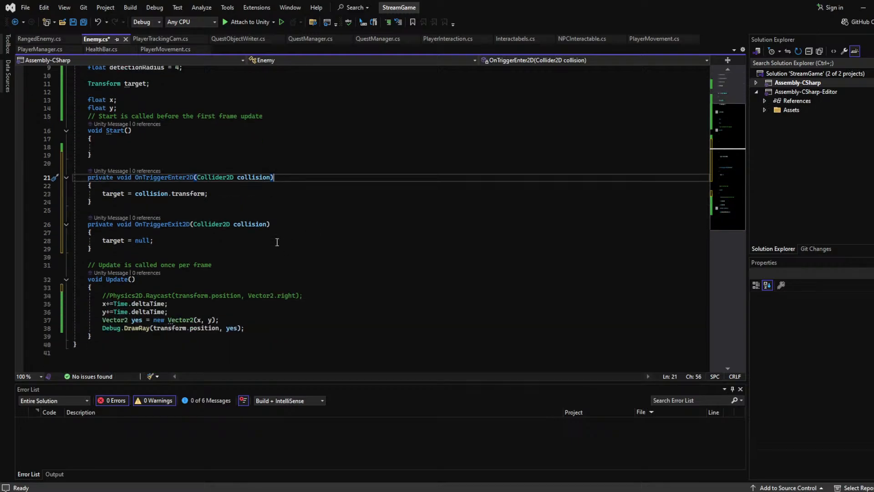
{"action": "left_click", "coordinate": [270, 279]}
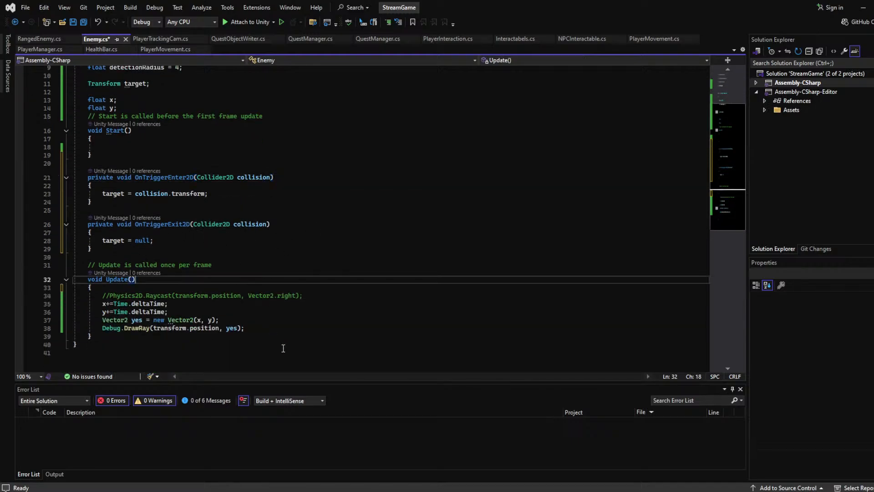
{"action": "left_click_drag", "start_coordinate": [269, 328], "coordinate": [103, 296]}
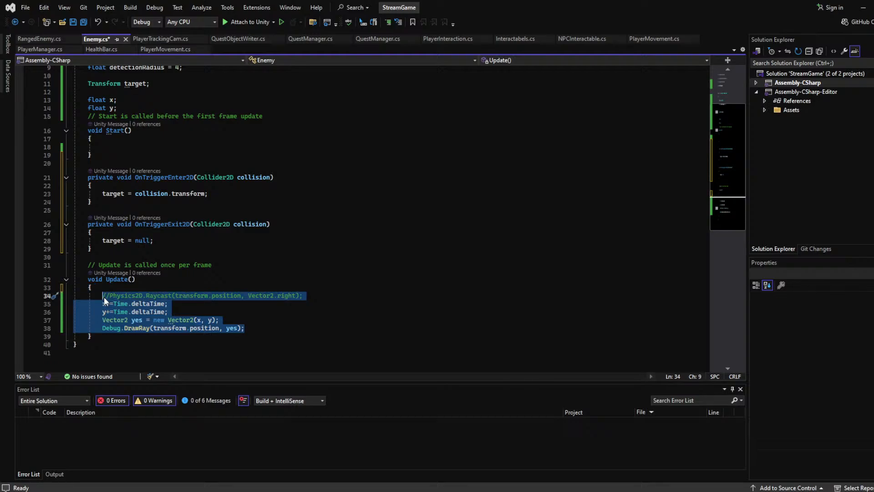
{"action": "type", "text": "Debug.l"}
{"action": "key", "text": "Tab"}
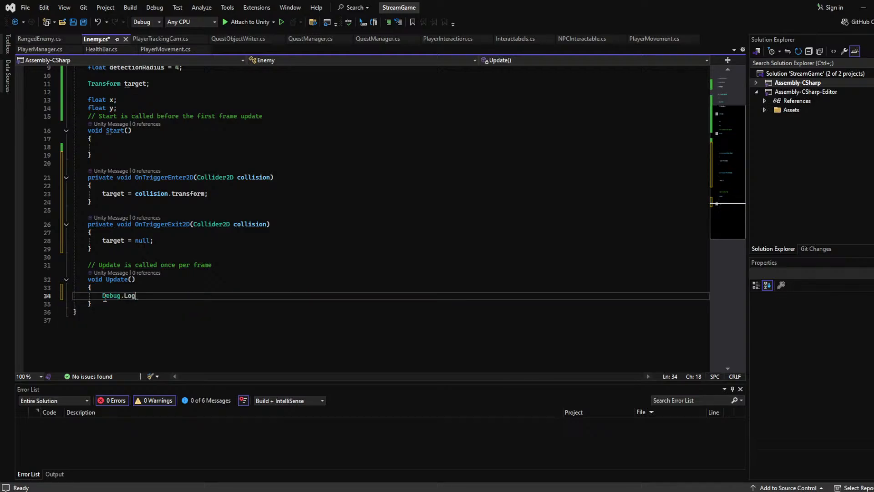
{"action": "key", "text": "BackSpace"}
{"action": "key", "text": "BackSpace"}
{"action": "key", "text": "BackSpace"}
{"action": "type", "text": "DrawLine"}
{"action": "key", "text": "BackSpace"}
{"action": "key", "text": "BackSpace"}
{"action": "key", "text": "BackSpace"}
{"action": "key", "text": "BackSpace"}
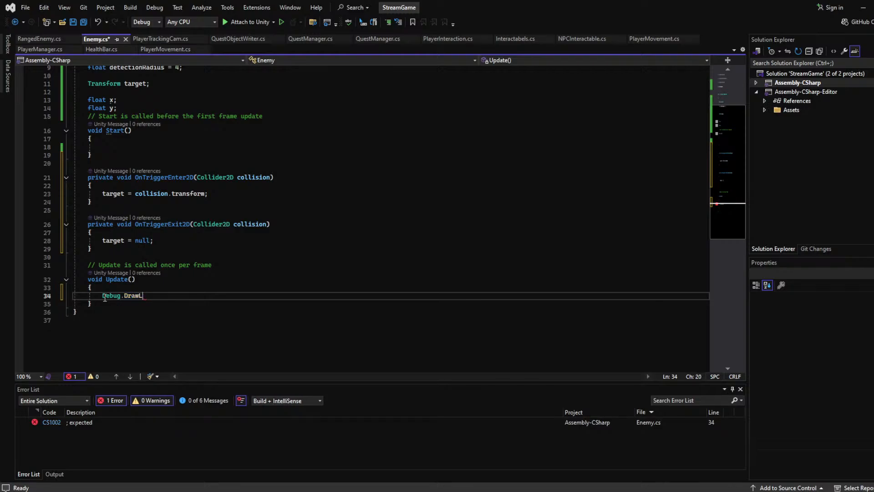
{"action": "type", "text": "Ray ();"}
{"action": "key", "text": "Left"}
{"action": "key", "text": "Left"}
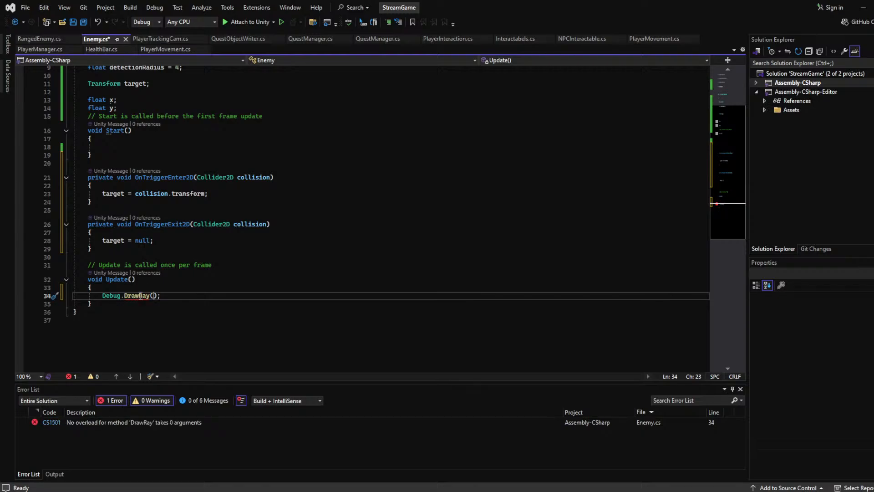
Pass transform.position as the first argument of the Debug.DrawRay call
{"action": "type", "text": "transform"}
{"action": "type", "text": "/Pose"}
{"action": "key", "text": "BackSpace"}
{"action": "key", "text": "BackSpace"}
{"action": "key", "text": "BackSpace"}
{"action": "key", "text": "BackSpace"}
{"action": "key", "text": "BackSpace"}
{"action": "type", "text": ".position"}
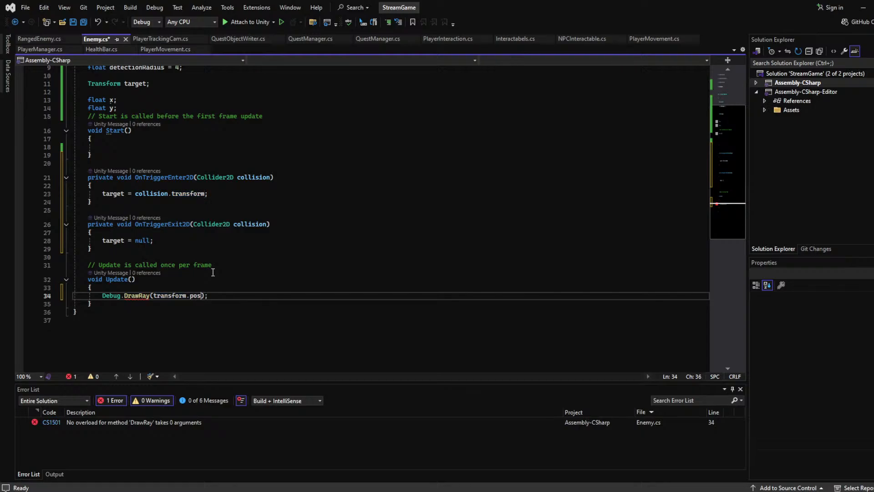
Add target.position as the second argument of the Debug.DrawRay call, without a null-conditional operator
{"action": "type", "text": ", target?."}
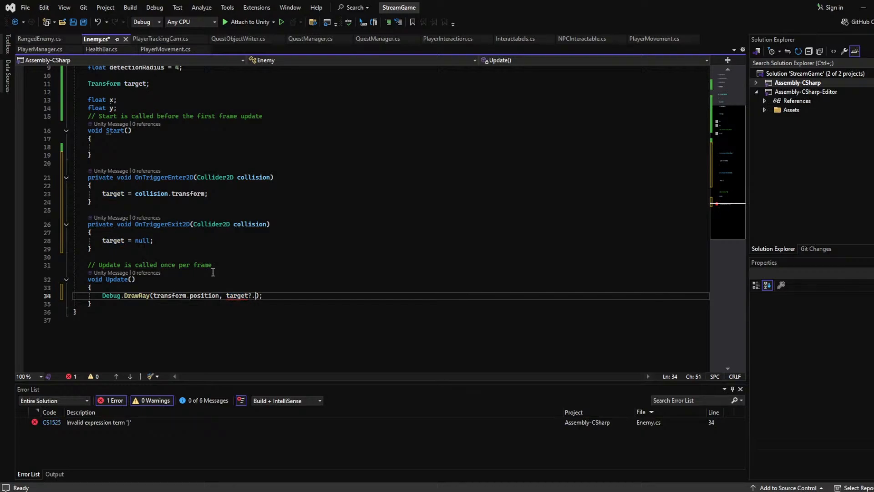
{"action": "type", "text": "position"}
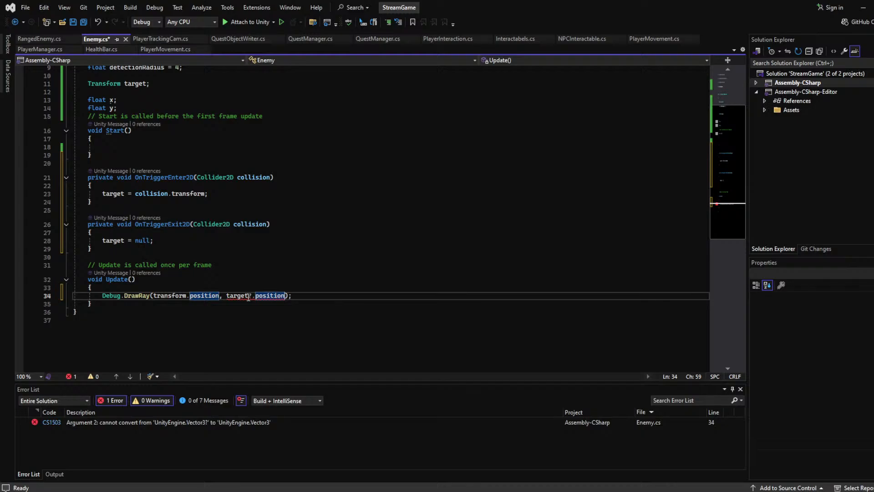
{"action": "left_click", "coordinate": [252, 296]}
{"action": "key", "text": "BackSpace"}
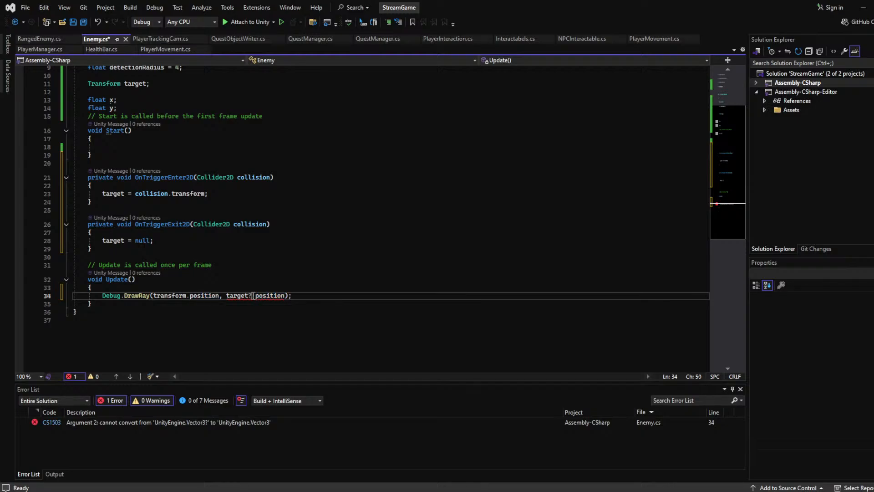
Add an if(target != null) block at the start of Update, above the Debug.DrawRay line
{"action": "left_click", "coordinate": [255, 288]}
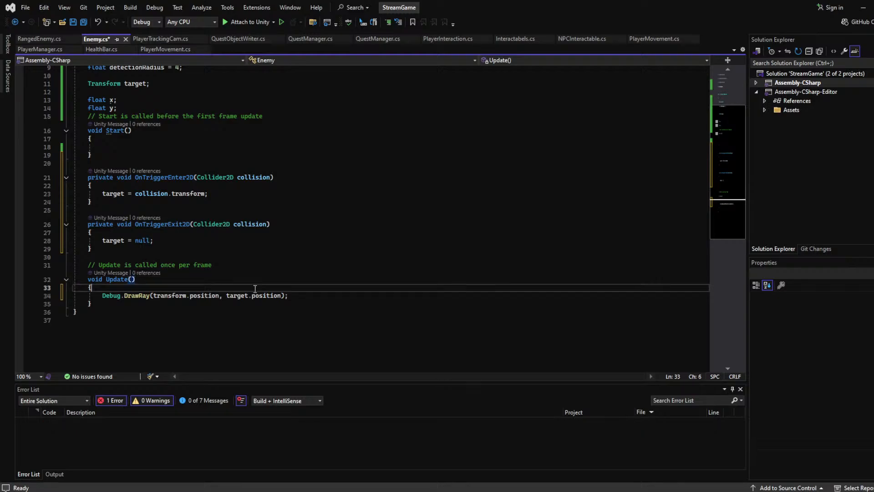
{"action": "key", "text": "Return"}
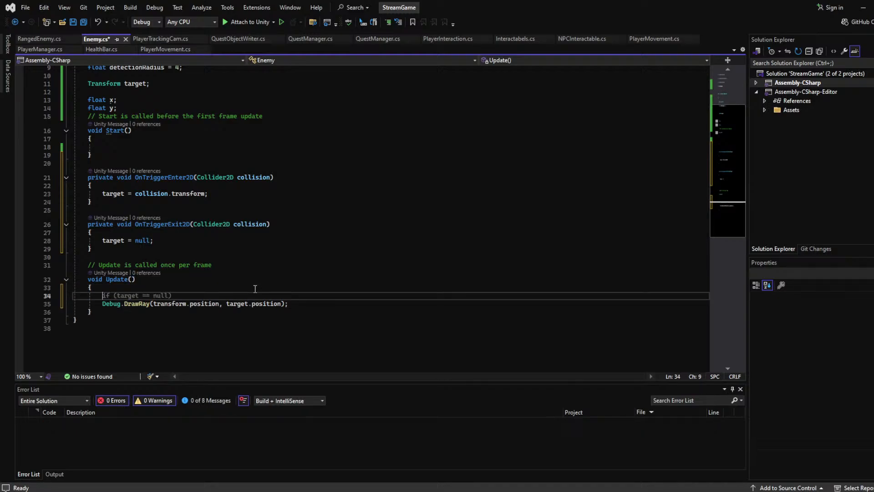
{"action": "type", "text": "if"}
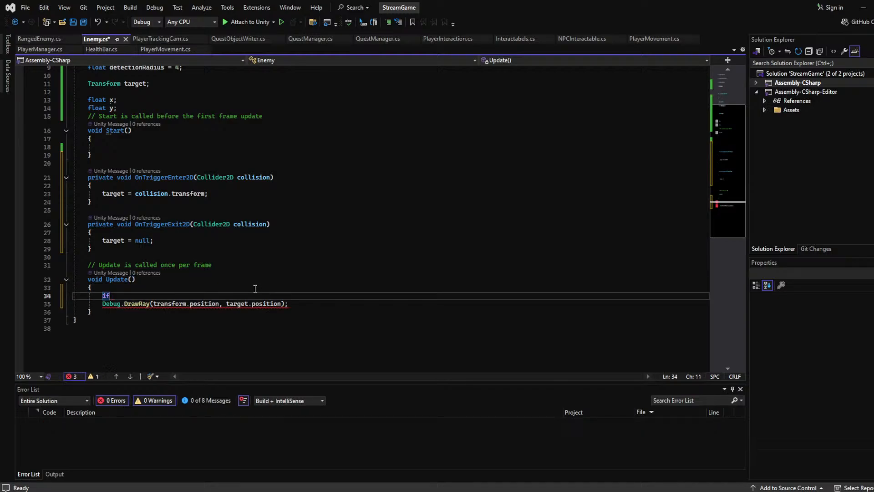
{"action": "key", "text": "Tab"}
{"action": "key", "text": "Tab"}
{"action": "key", "text": "BackSpace"}
{"action": "key", "text": "BackSpace"}
{"action": "key", "text": "BackSpace"}
{"action": "type", "text": "("}
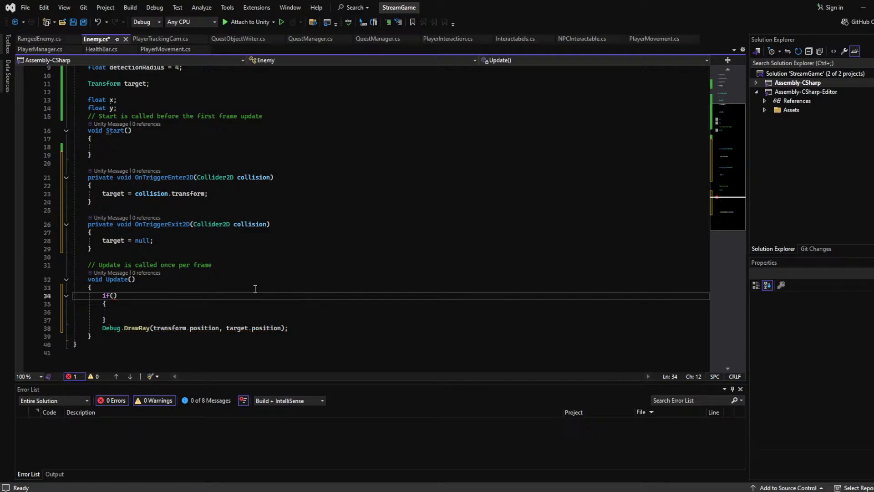
{"action": "type", "text": "target != null"}
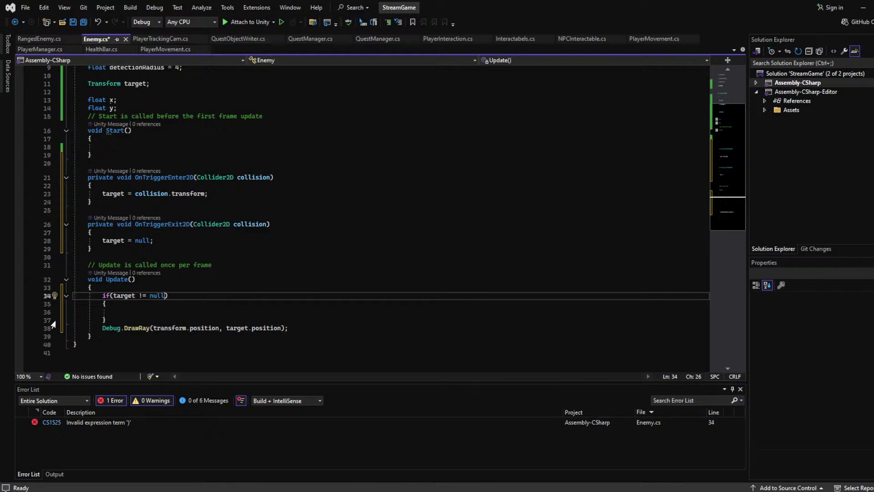
Relocate the Debug.DrawRay line into the if(target != null) block and save Enemy.cs
{"action": "left_click_drag", "start_coordinate": [289, 328], "coordinate": [74, 328]}
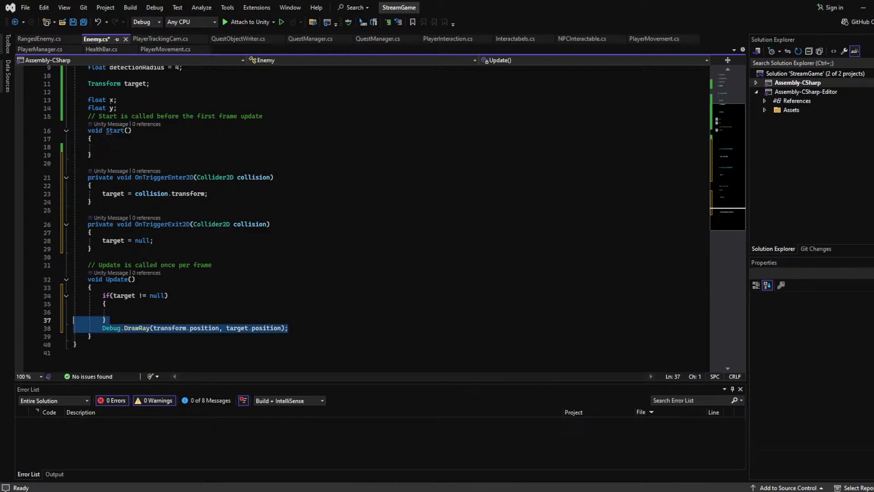
{"action": "key", "text": "ctrl+x"}
{"action": "key", "text": "BackSpace"}
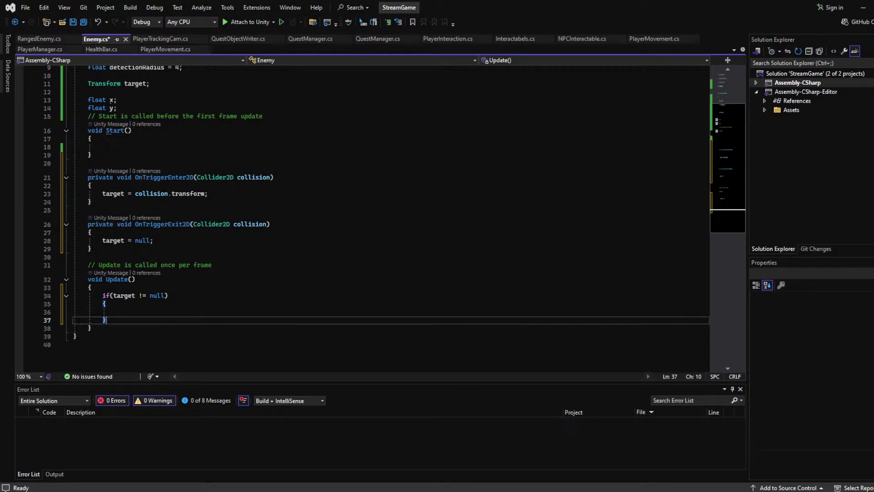
{"action": "left_click", "coordinate": [79, 312]}
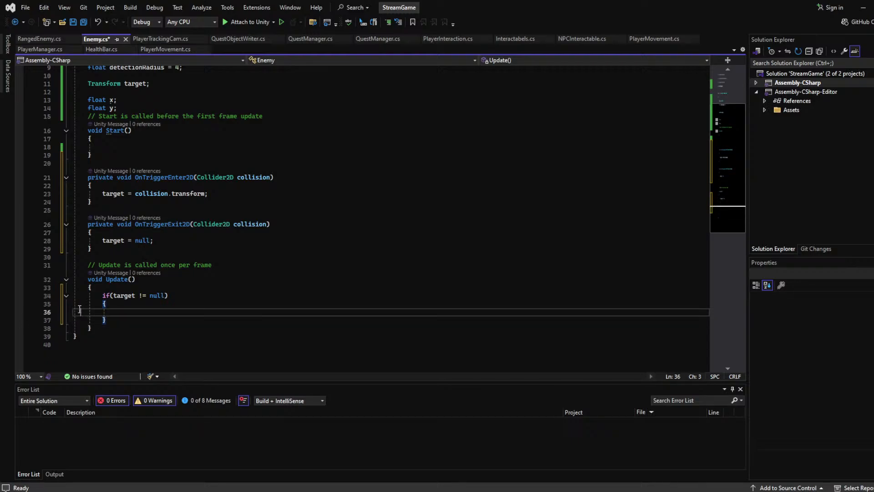
{"action": "key", "text": "ctrl+v"}
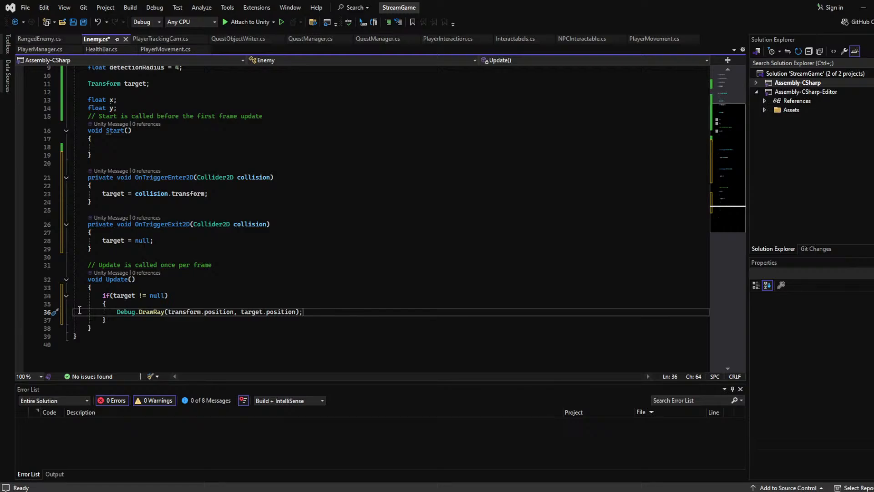
{"action": "left_click", "coordinate": [153, 240]}
{"action": "key", "text": "ctrl+s"}
Add Color.magenta as the third argument of the Debug.DrawRay call and save the script
{"action": "scroll", "coordinate": [261, 269], "scroll_direction": "up", "scroll_amount": 3}
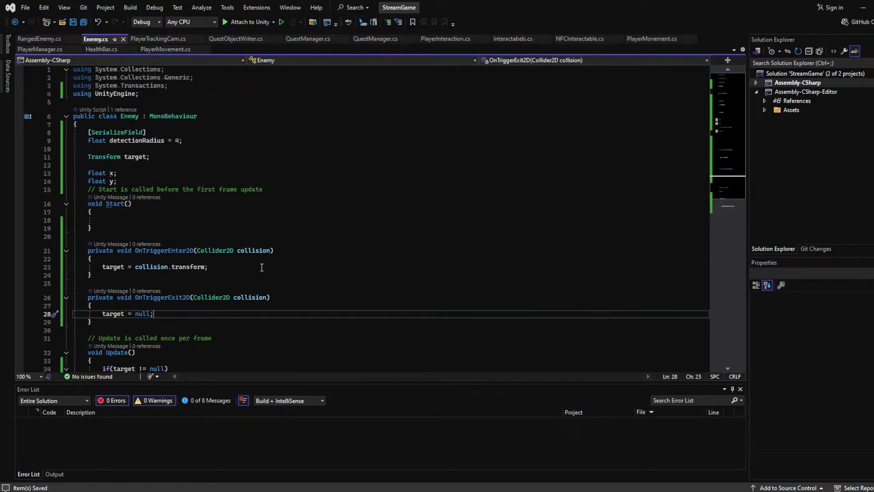
{"action": "scroll", "coordinate": [172, 255], "scroll_direction": "down", "scroll_amount": 3}
{"action": "scroll", "coordinate": [171, 255], "scroll_direction": "up", "scroll_amount": 3}
{"action": "scroll", "coordinate": [264, 272], "scroll_direction": "down", "scroll_amount": 3}
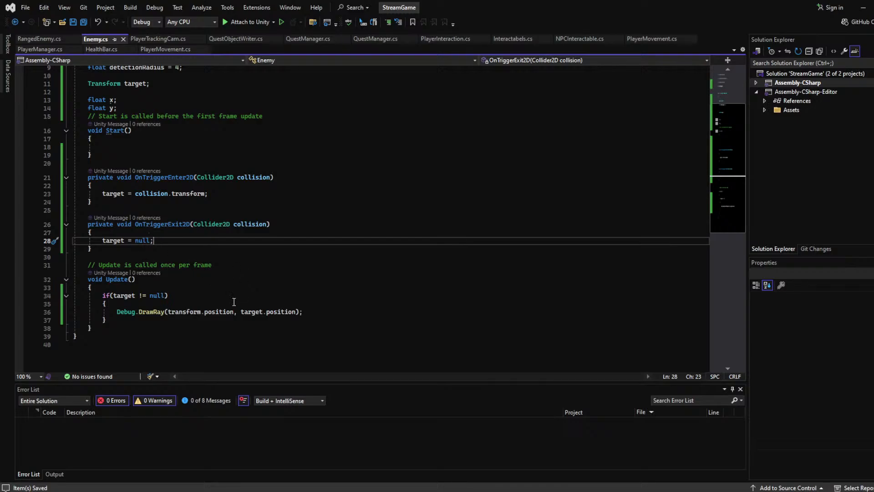
{"action": "scroll", "coordinate": [164, 260], "scroll_direction": "up", "scroll_amount": 3}
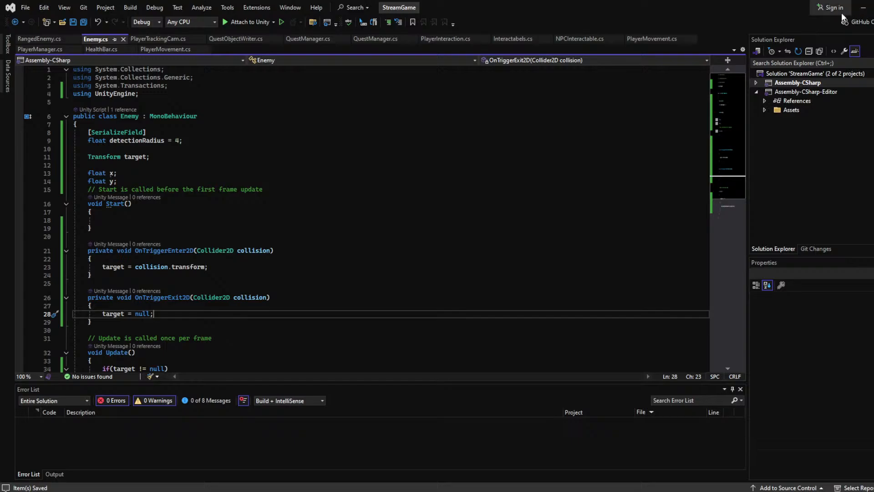
{"action": "scroll", "coordinate": [456, 242], "scroll_direction": "down", "scroll_amount": 4}
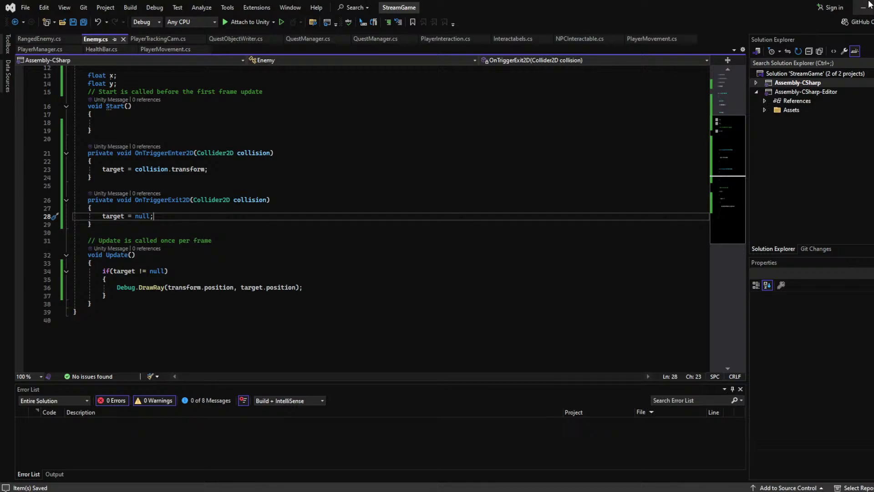
{"action": "left_click", "coordinate": [296, 287]}
{"action": "type", "text": ", Col"}
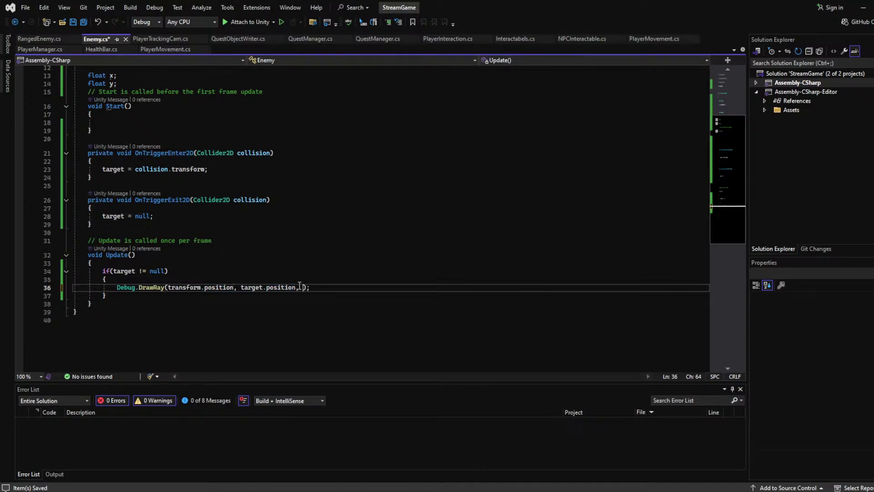
{"action": "type", "text": "or"}
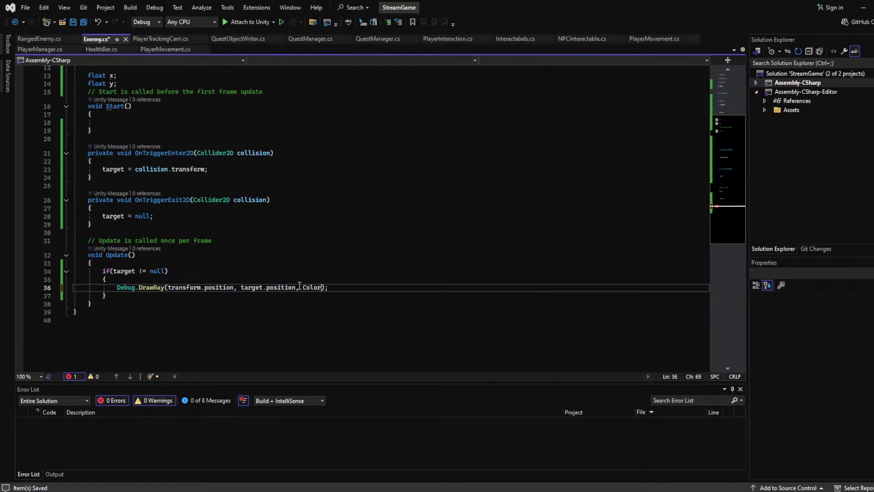
{"action": "type", "text": ".magenta"}
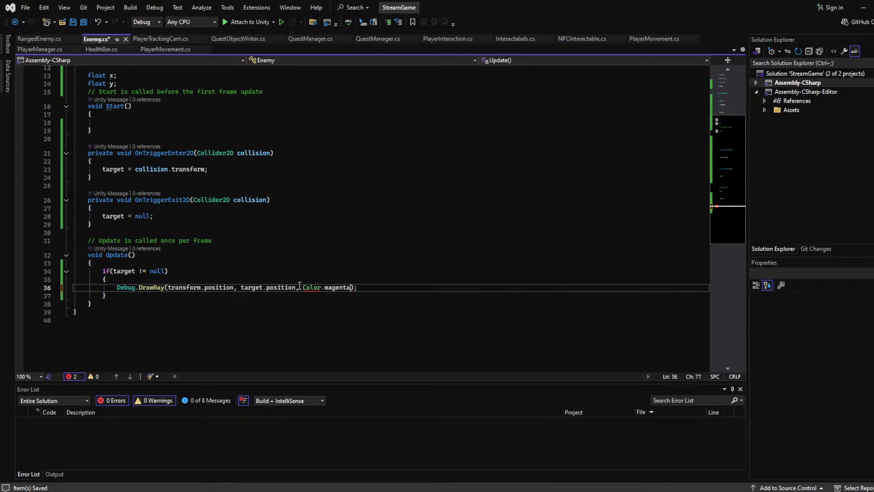
{"action": "key", "text": "ctrl+s"}
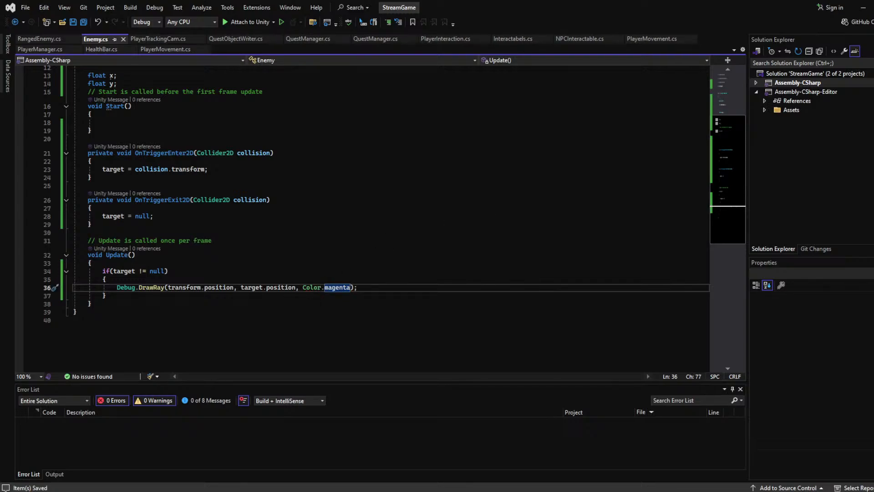
Switch to Unity, restart Play mode, and steer the player into the enemy's white detection circle
{"action": "left_click", "coordinate": [865, 6]}
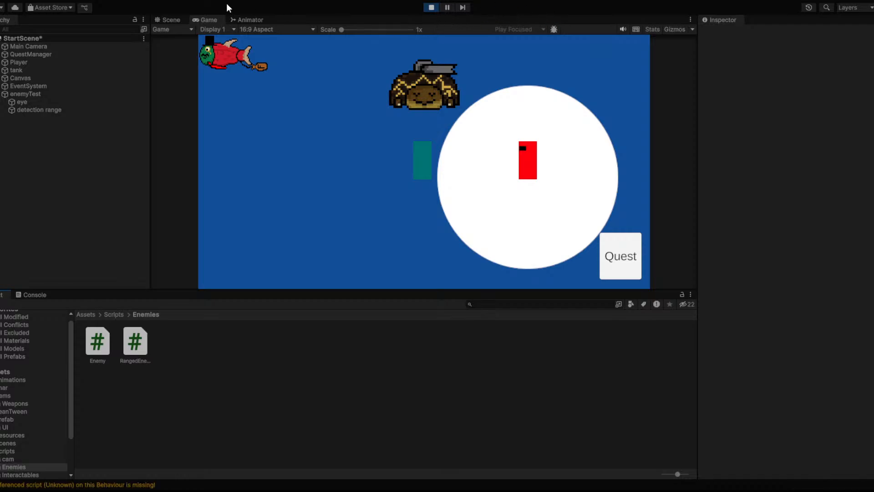
{"action": "left_click", "coordinate": [438, 8]}
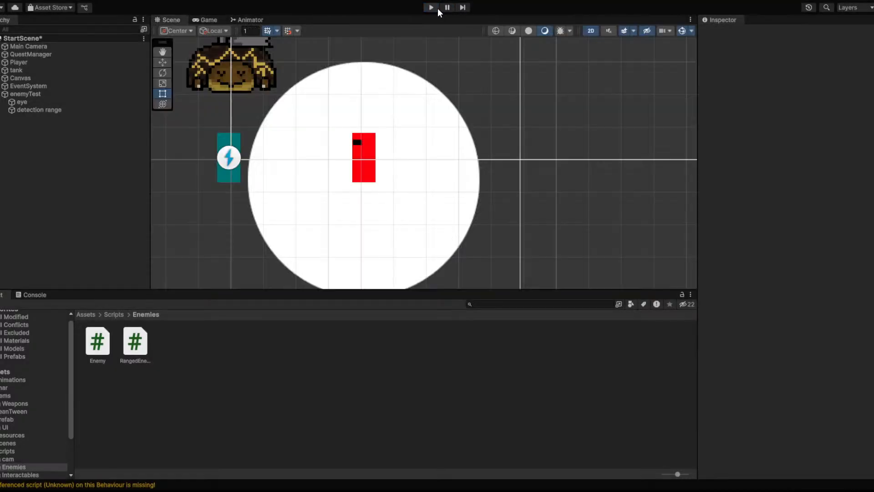
{"action": "left_click", "coordinate": [438, 8]}
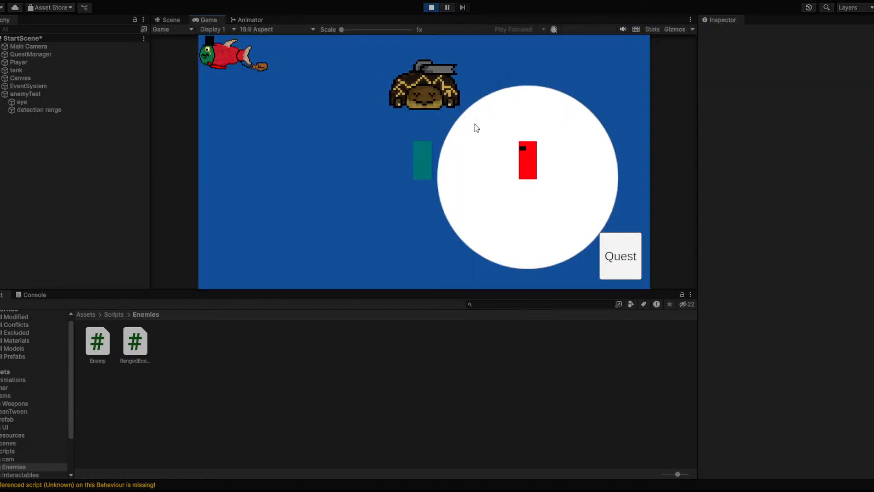
{"action": "key", "text": "a"}
{"action": "key", "text": "s"}
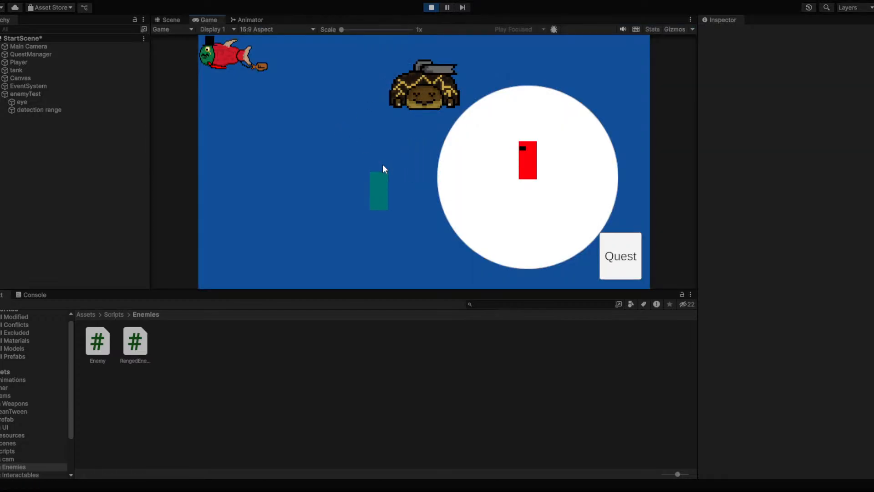
{"action": "key", "text": "d"}
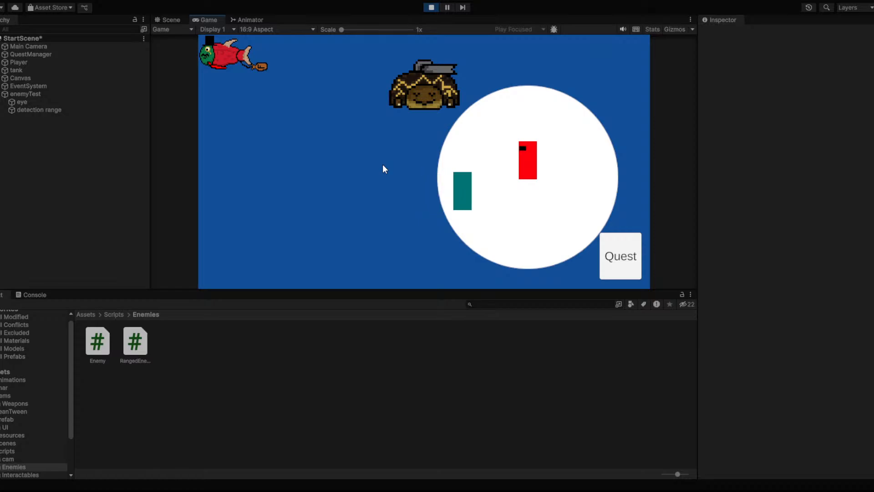
Check the debug ray in the Scene view, and steer the player above the enemy in the Game view
{"action": "left_click", "coordinate": [168, 20]}
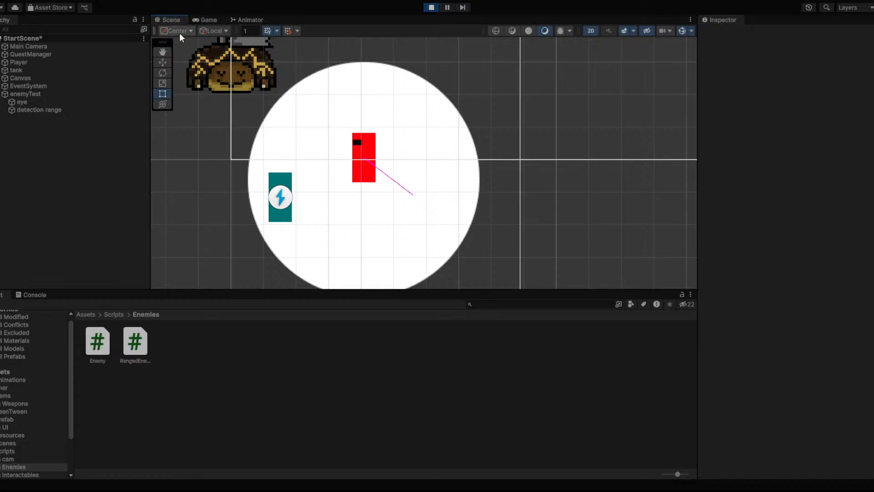
{"action": "left_click", "coordinate": [203, 20]}
{"action": "key", "text": "d"}
{"action": "key", "text": "w"}
{"action": "key", "text": "d"}
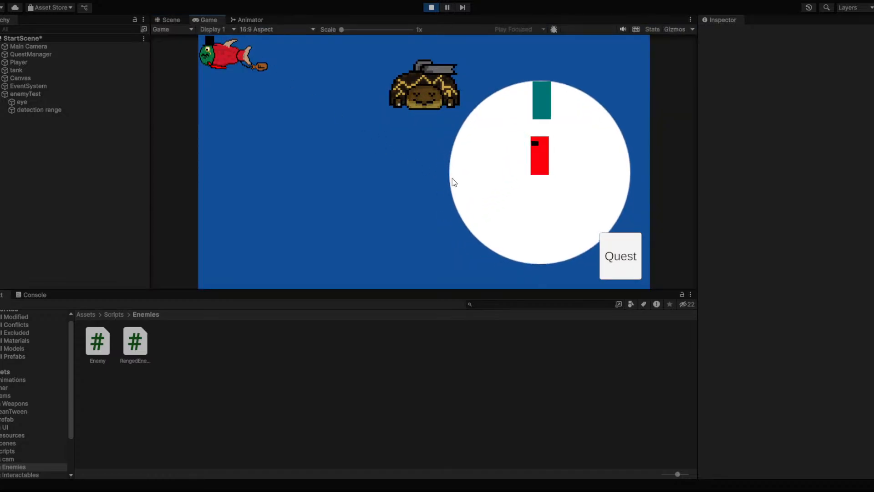
Steer the player around to the enemy's lower-left side, comparing the debug ray's direction in the Scene view along the way
{"action": "left_click", "coordinate": [164, 20]}
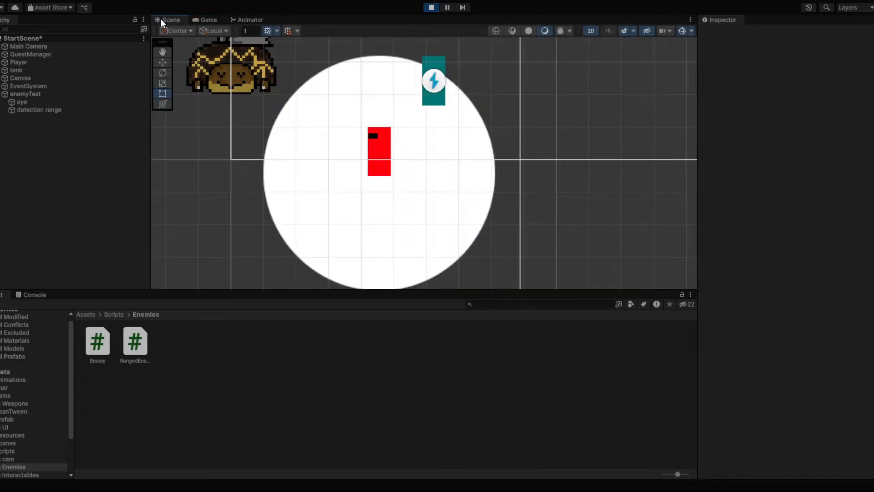
{"action": "left_click", "coordinate": [211, 20]}
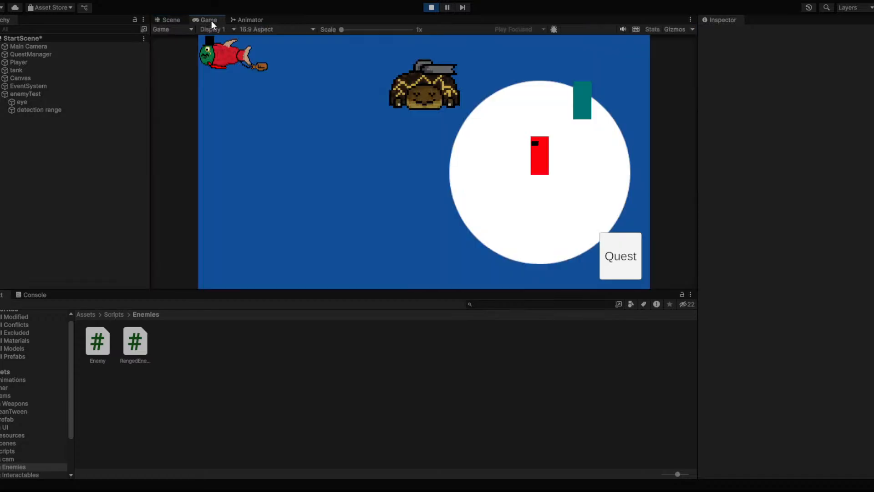
{"action": "key", "text": "a"}
{"action": "key", "text": "s"}
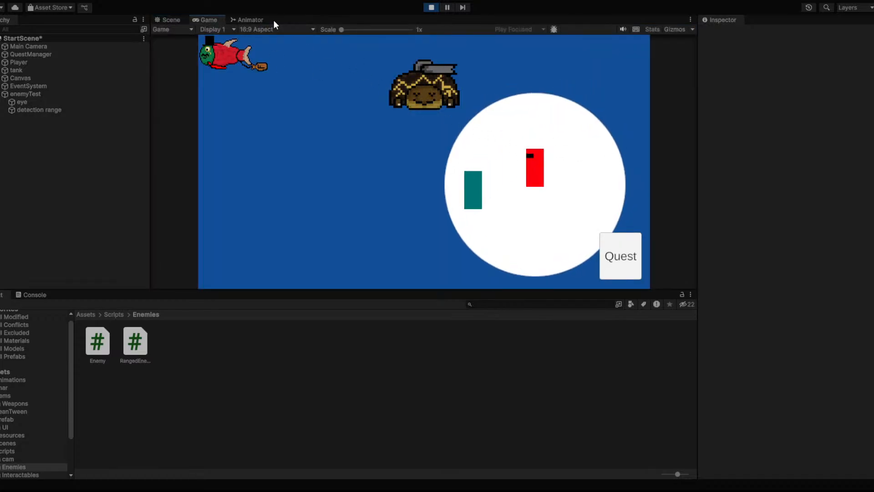
{"action": "left_click", "coordinate": [164, 19]}
{"action": "left_click", "coordinate": [200, 20]}
{"action": "key", "text": "a"}
{"action": "left_click", "coordinate": [173, 20]}
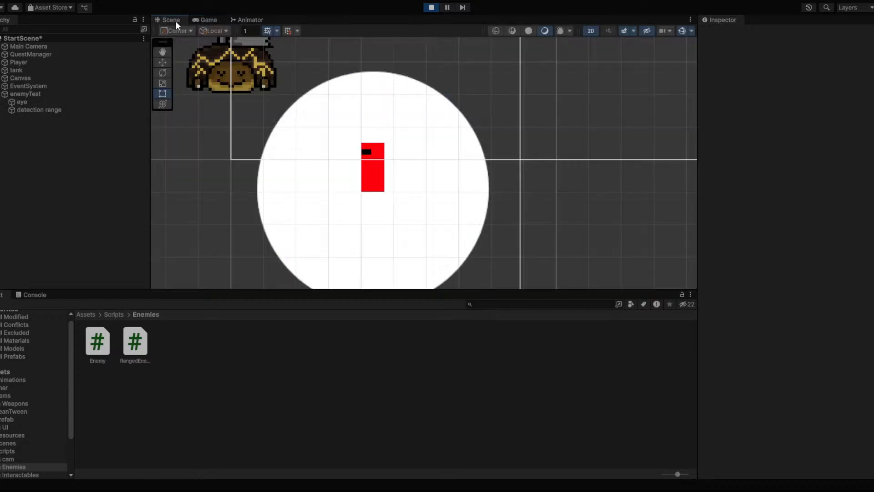
Check the debug ray in the Scene view with the player below and then upper-left of the enemy, and stop Play mode
{"action": "left_click", "coordinate": [200, 19]}
{"action": "key", "text": "d"}
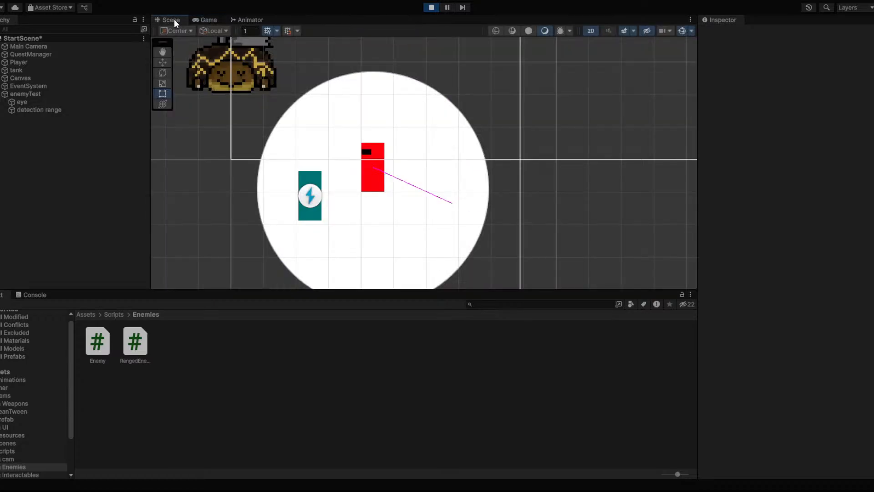
{"action": "left_click", "coordinate": [203, 20]}
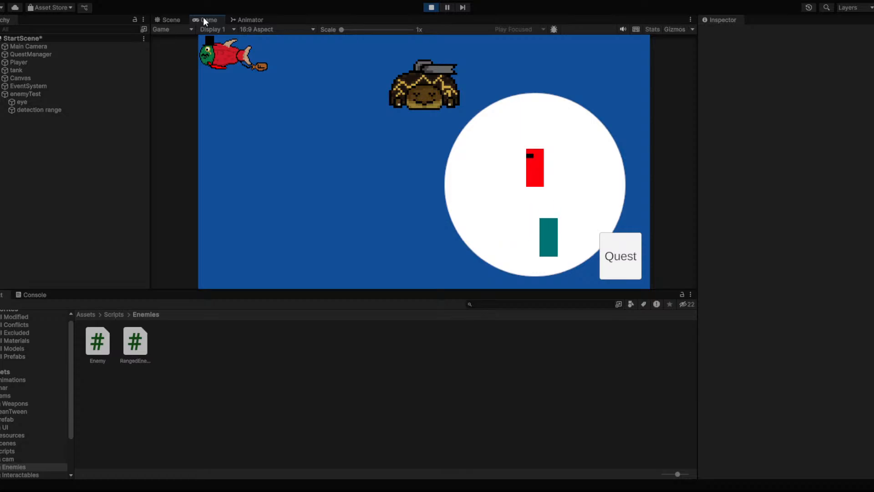
{"action": "left_click", "coordinate": [171, 19]}
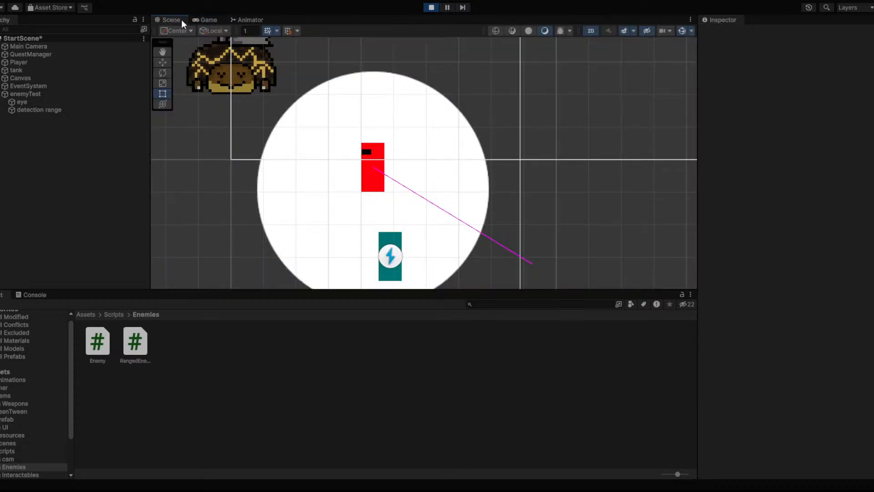
{"action": "left_click", "coordinate": [197, 21]}
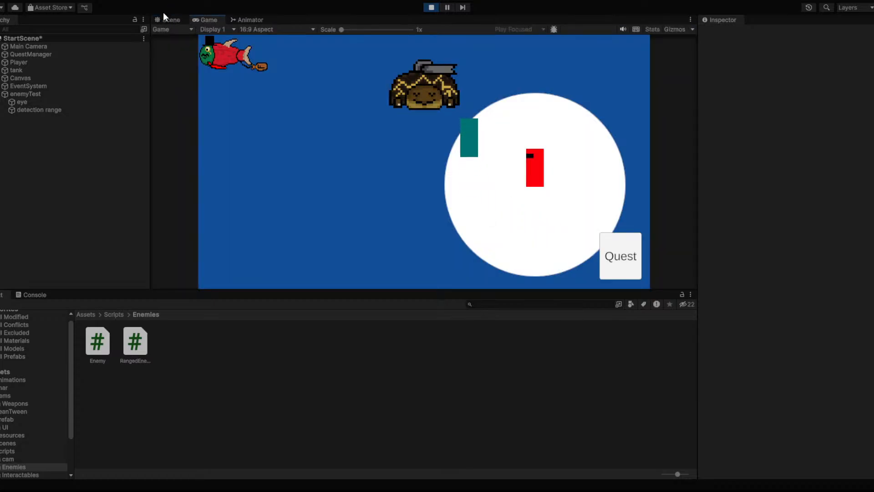
{"action": "left_click", "coordinate": [168, 20]}
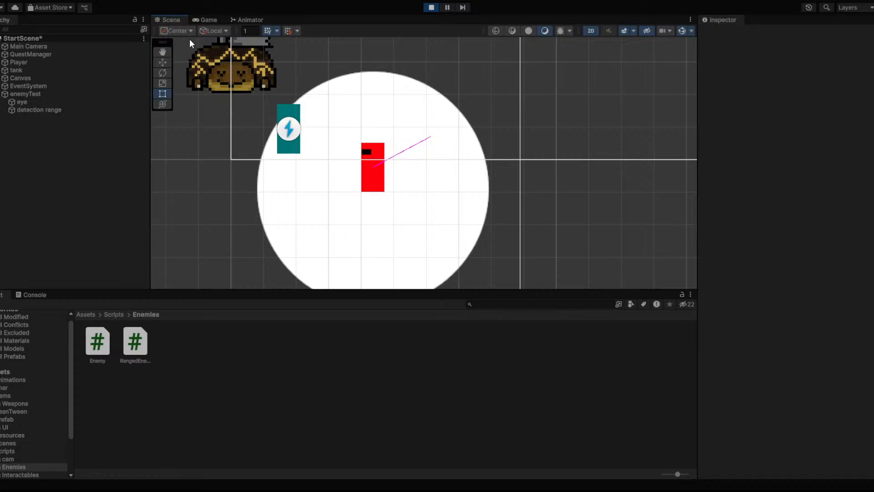
{"action": "left_click", "coordinate": [431, 8]}
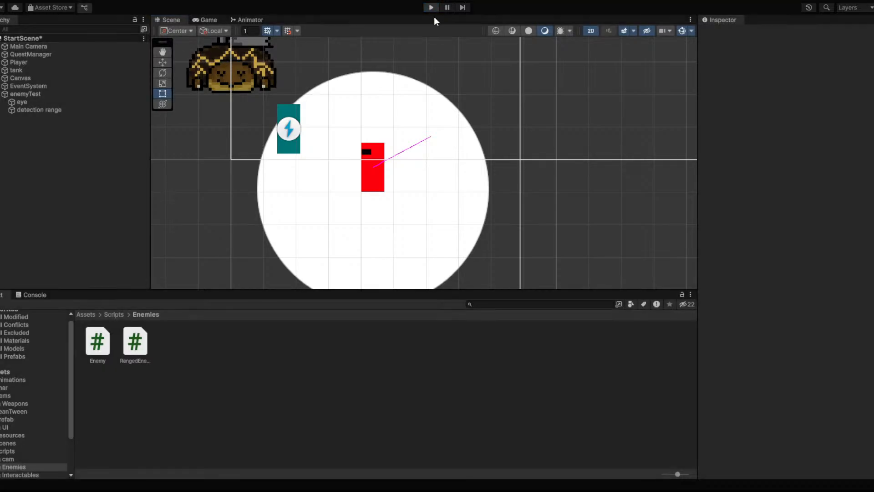
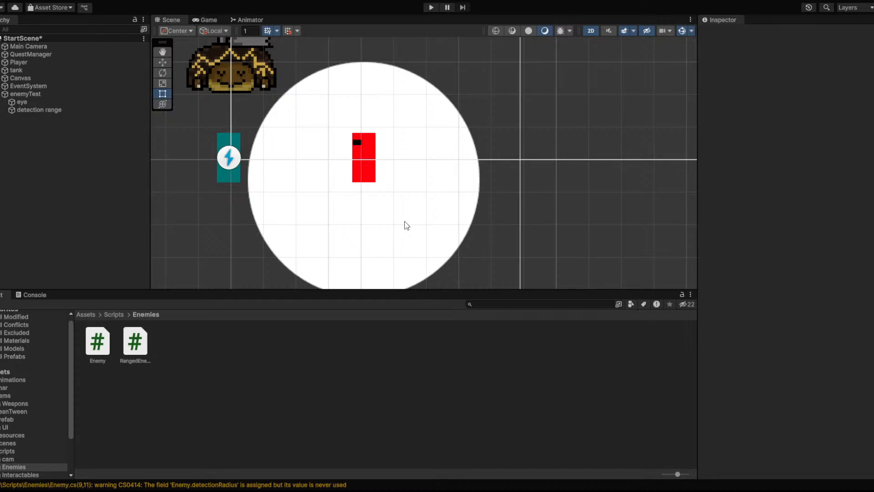
Restart Play mode and steer the player into the enemy's white detection circle from its left side
{"action": "left_click", "coordinate": [429, 8]}
{"action": "key", "text": "ctrl+p"}
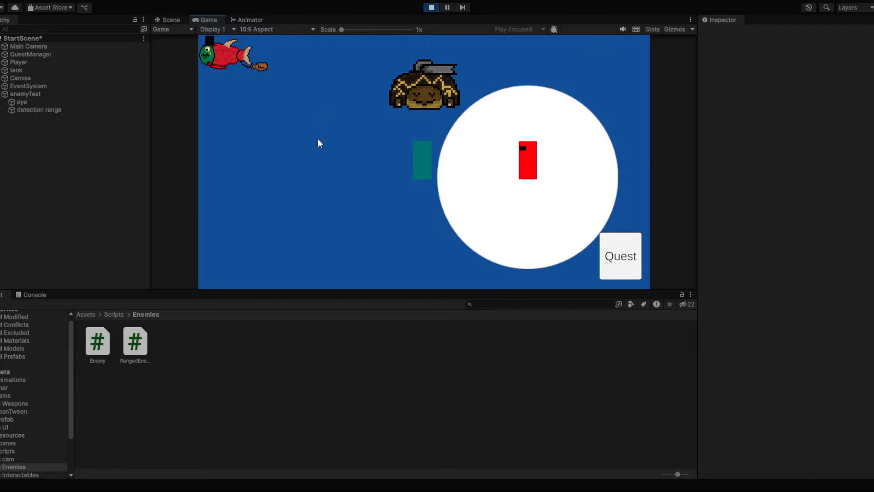
{"action": "key", "text": "w"}
{"action": "key", "text": "a"}
{"action": "key", "text": "s"}
{"action": "key", "text": "d"}
{"action": "key", "text": "d"}
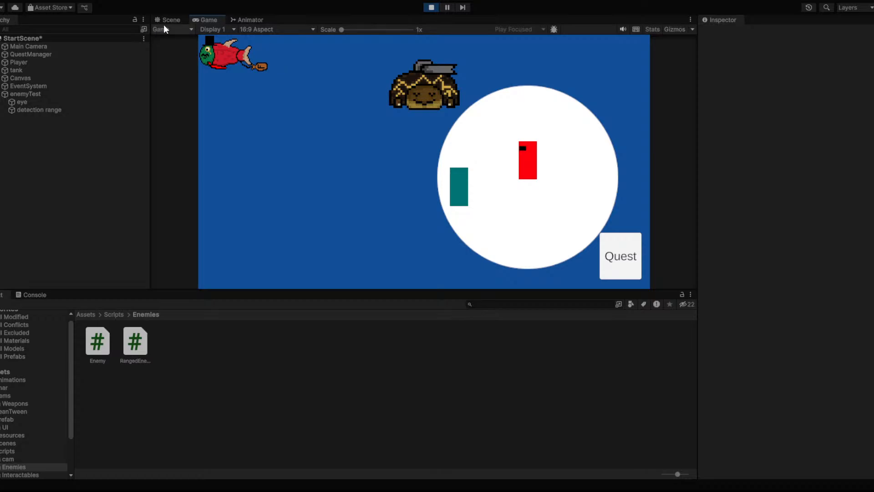
Check the debug ray in the Scene view, moving the player to the enemy's lower right and back to its lower left
{"action": "left_click", "coordinate": [171, 20]}
{"action": "left_click", "coordinate": [207, 20]}
{"action": "key", "text": "s"}
{"action": "key", "text": "d"}
{"action": "key", "text": "w"}
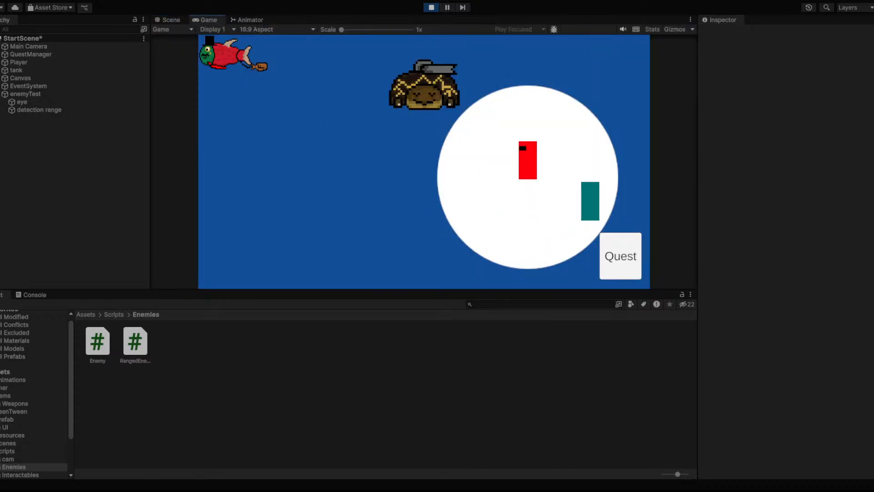
{"action": "left_click", "coordinate": [169, 20]}
{"action": "left_click", "coordinate": [205, 20]}
{"action": "key", "text": "a"}
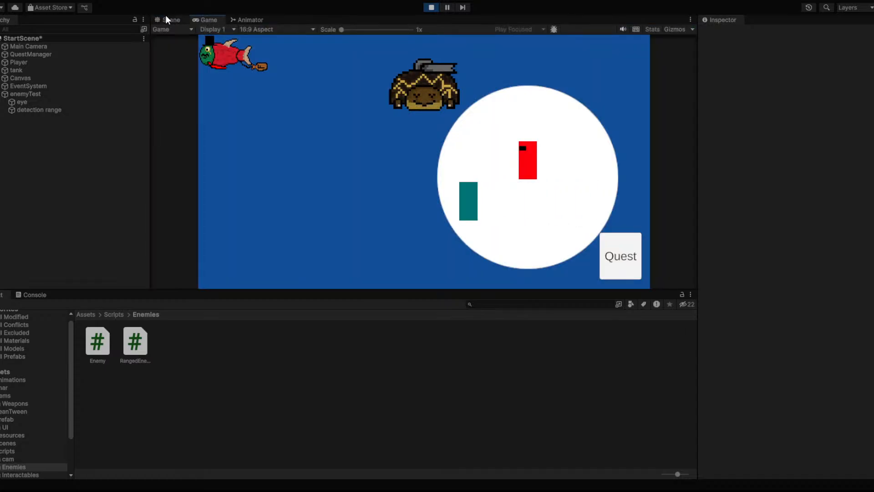
Steer the player above the enemy, inspect the debug ray in the Scene view, and stop Play mode
{"action": "left_click", "coordinate": [168, 20]}
{"action": "left_click", "coordinate": [197, 21]}
{"action": "key", "text": "w"}
{"action": "key", "text": "d"}
{"action": "left_click", "coordinate": [177, 19]}
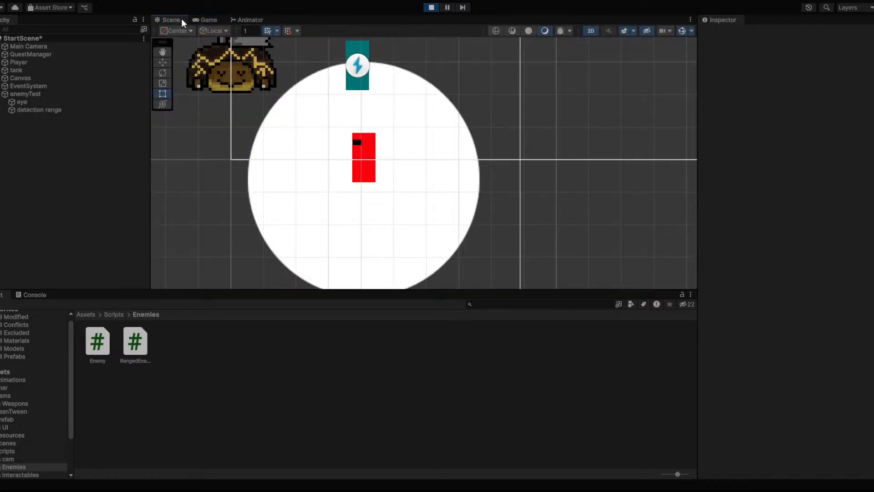
{"action": "key", "text": "s"}
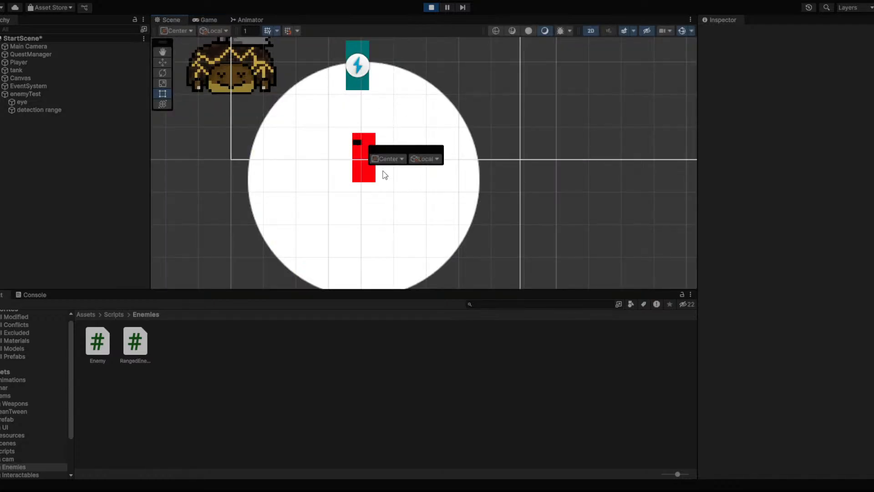
{"action": "left_click", "coordinate": [483, 126]}
{"action": "left_click", "coordinate": [431, 8]}
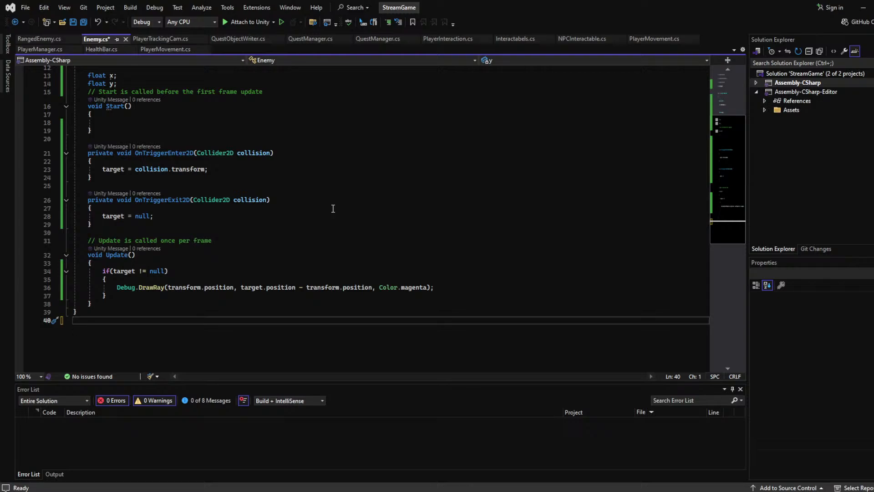
In Enemy.cs, start an if statement with Physics2D.Raycast() as its condition, below the if(target != null) block in Update
{"action": "scroll", "coordinate": [312, 255], "scroll_direction": "up", "scroll_amount": 3}
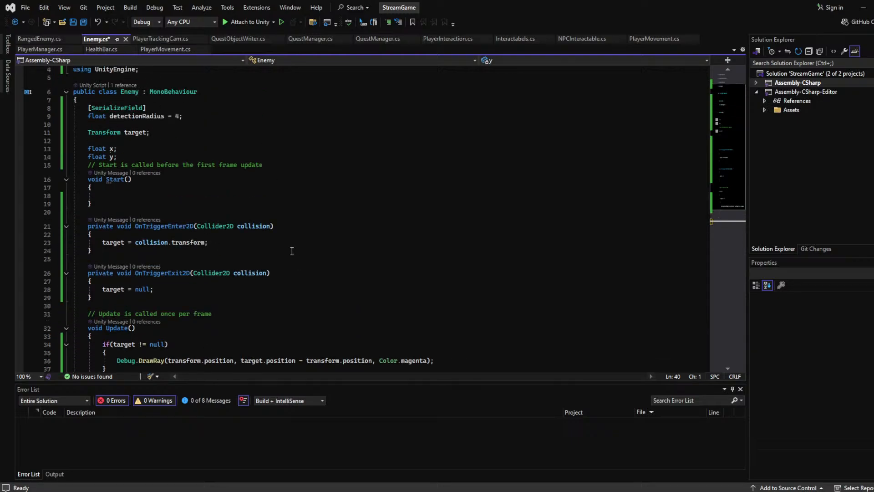
{"action": "left_click", "coordinate": [178, 291]}
{"action": "left_click_drag", "start_coordinate": [178, 291], "coordinate": [102, 289]}
{"action": "scroll", "coordinate": [181, 270], "scroll_direction": "down", "scroll_amount": 3}
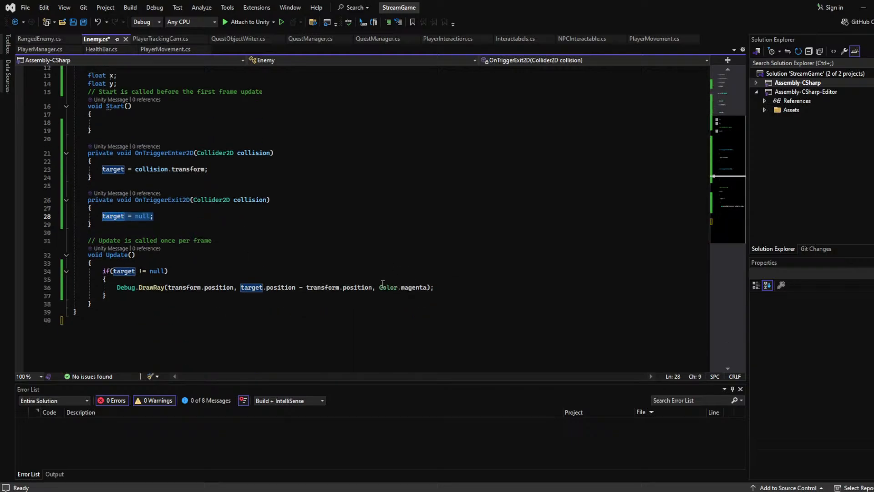
{"action": "left_click", "coordinate": [181, 271]}
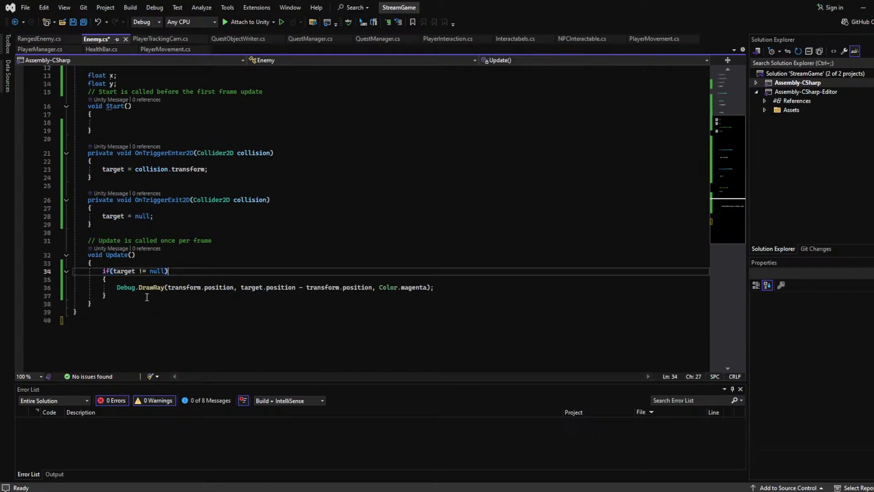
{"action": "left_click", "coordinate": [115, 298]}
{"action": "key", "text": "Return"}
{"action": "key", "text": "Return"}
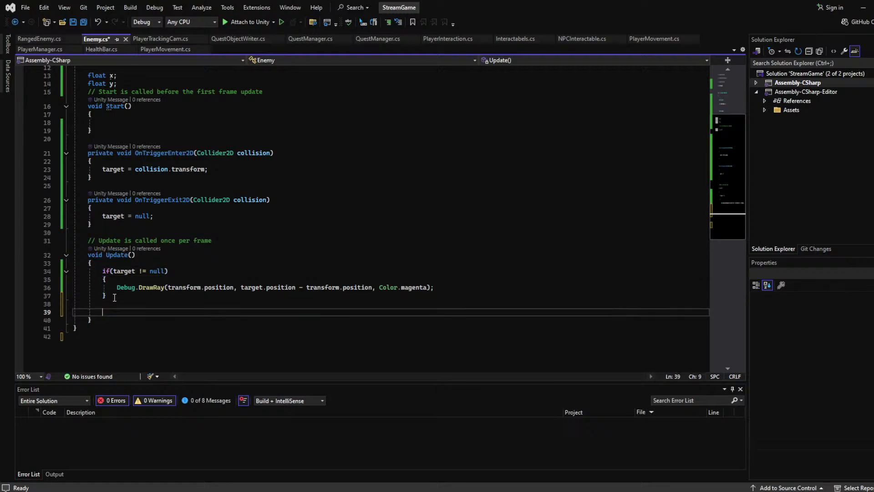
{"action": "type", "text": "if ("}
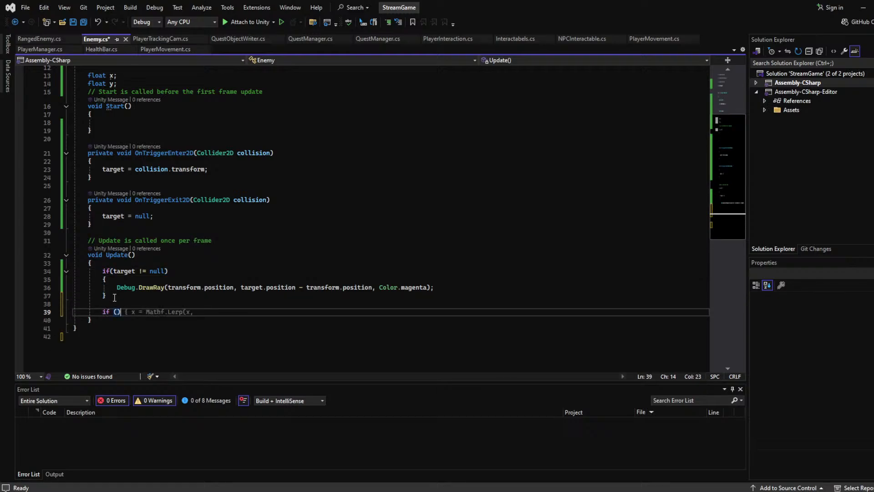
{"action": "type", "text": "Physics2D"}
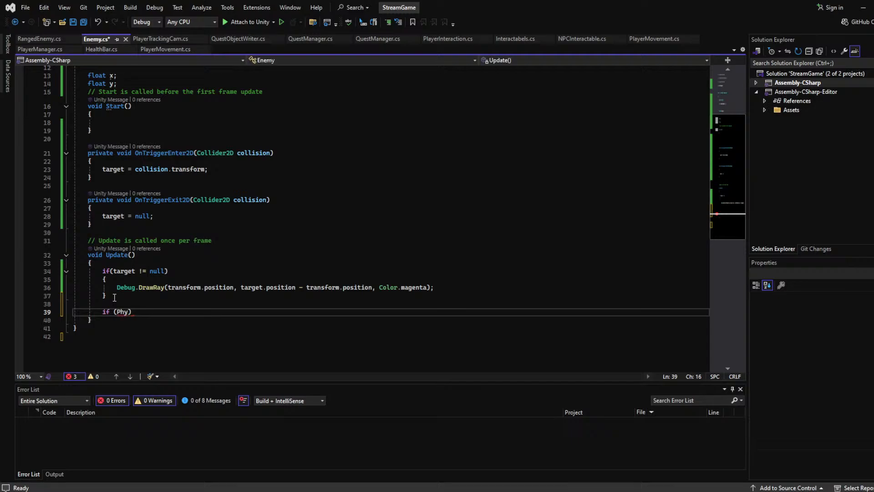
{"action": "type", "text": ".Raycast()"}
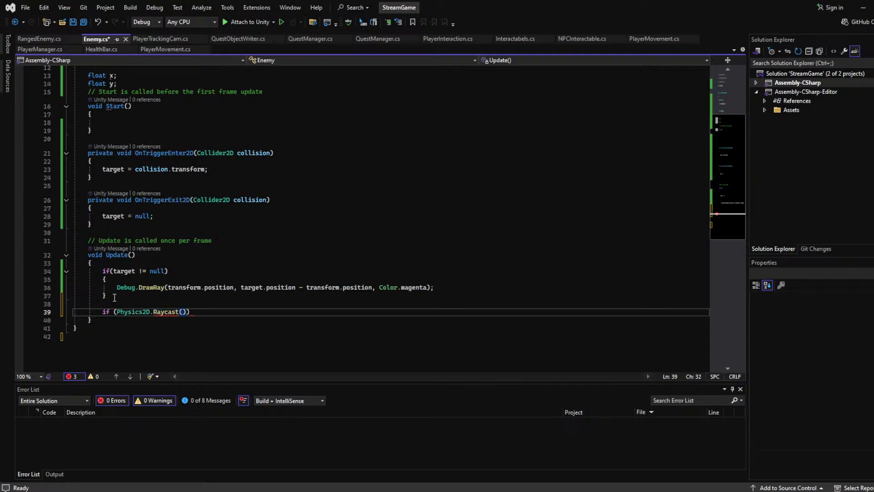
Pass transform.position and target.position - transform.position as the first two arguments of the Physics2D.Raycast call
{"action": "left_click", "coordinate": [184, 311]}
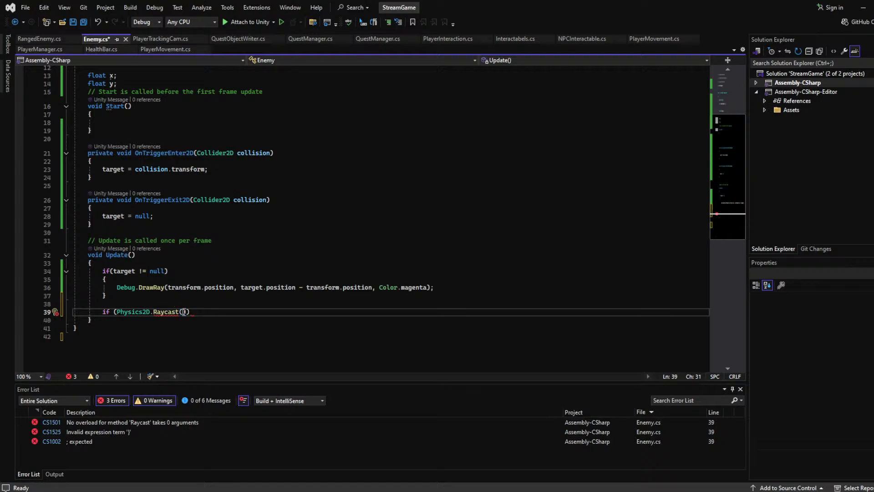
{"action": "type", "text": "tra"}
{"action": "type", "text": "nsform.position"}
{"action": "type", "text": ", t"}
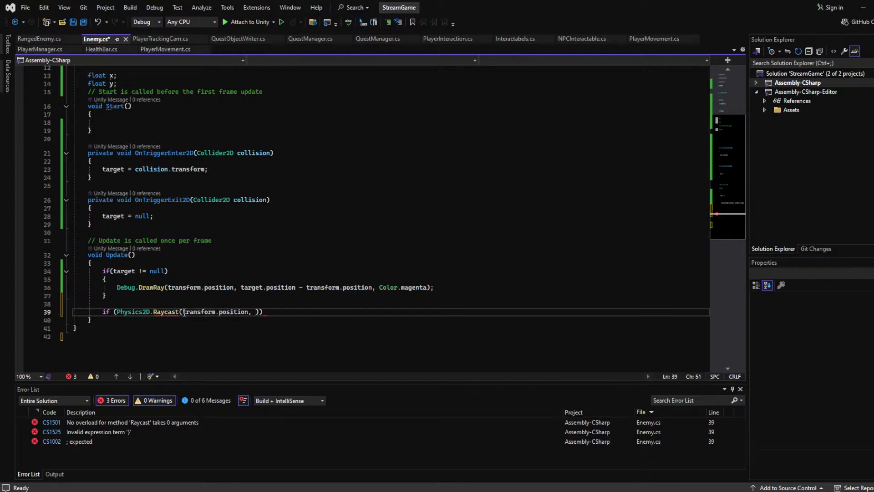
{"action": "type", "text": "r"}
{"action": "type", "text": "rget.position,"}
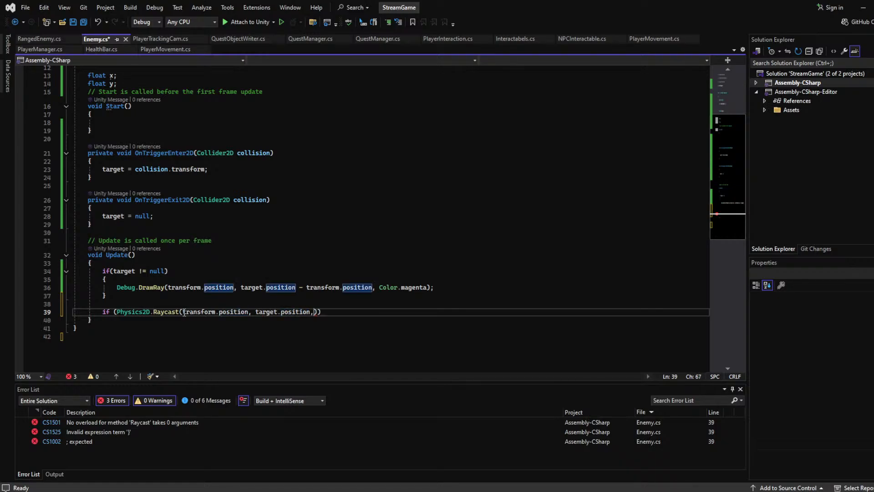
{"action": "key", "text": "BackSpace"}
{"action": "type", "text": "- transform.position,"}
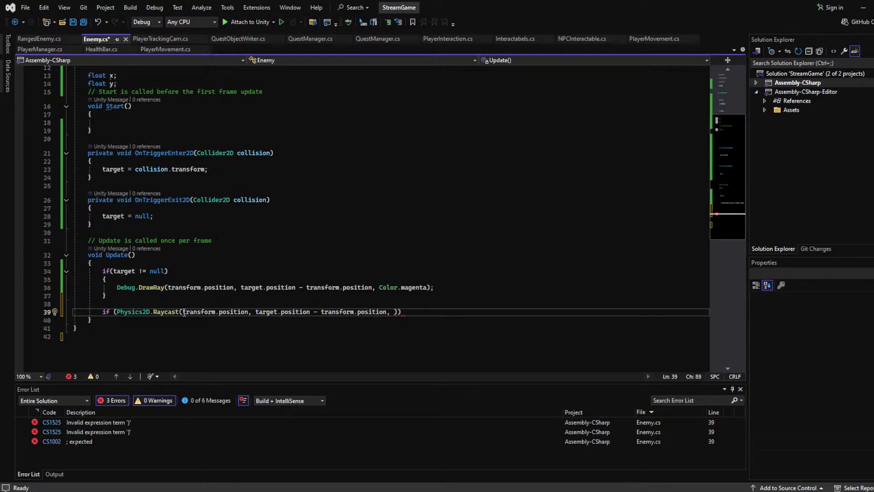
Append out result after the direction expression in the Physics2D.Raycast call
{"action": "key", "text": "BackSpace"}
{"action": "key", "text": "BackSpace"}
{"action": "type", "text": "out "}
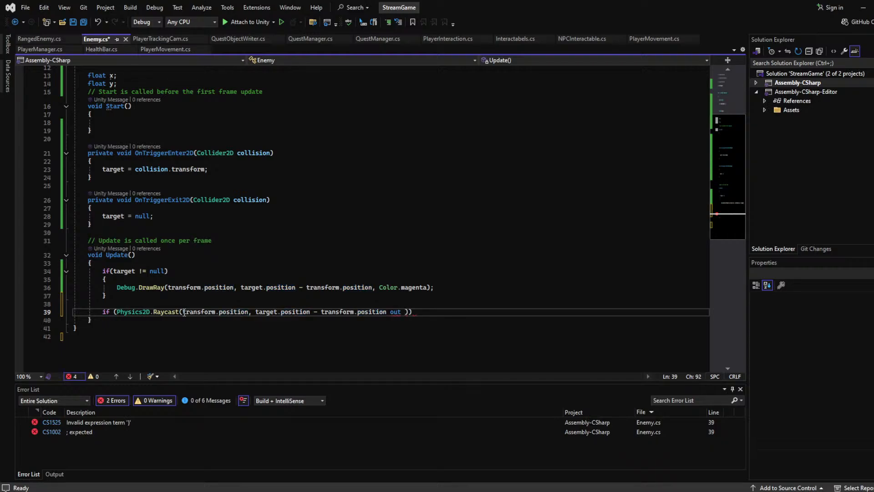
{"action": "type", "text": "result"}
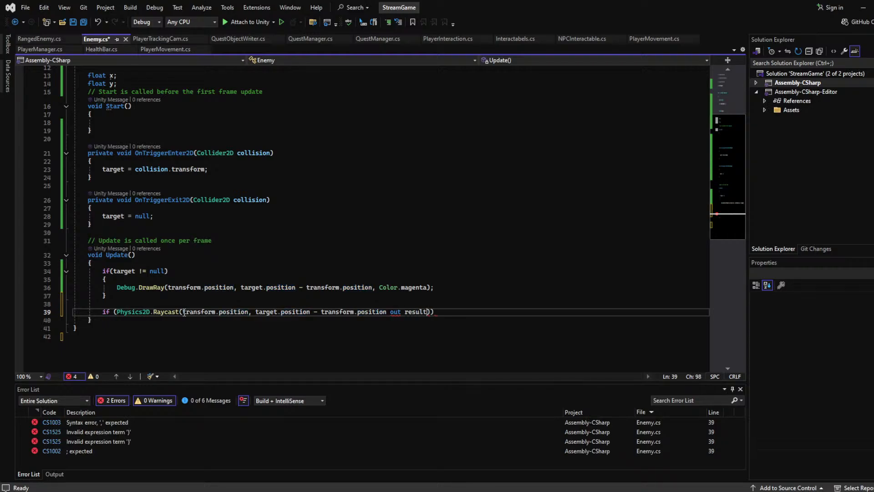
Declare RaycastHit2D result above the Raycast condition and insert the missing comma before out result
{"action": "left_click", "coordinate": [194, 293]}
{"action": "key", "text": "Return"}
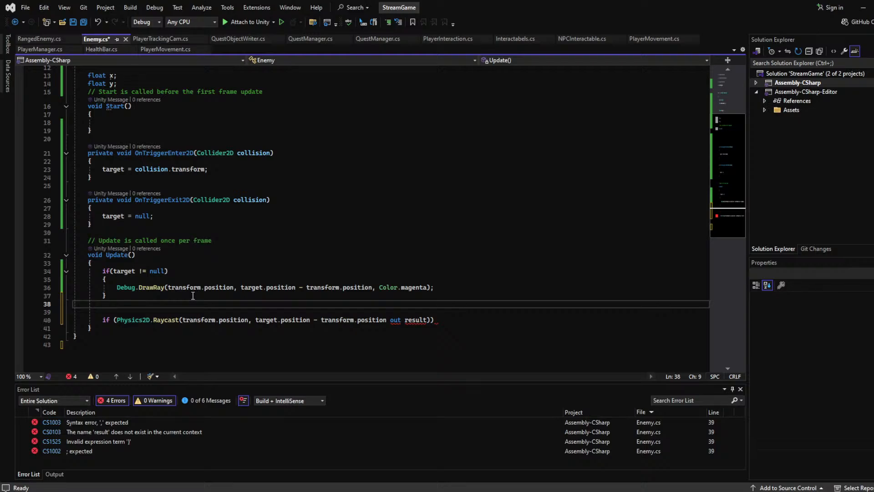
{"action": "type", "text": "RaycastHit2D result;"}
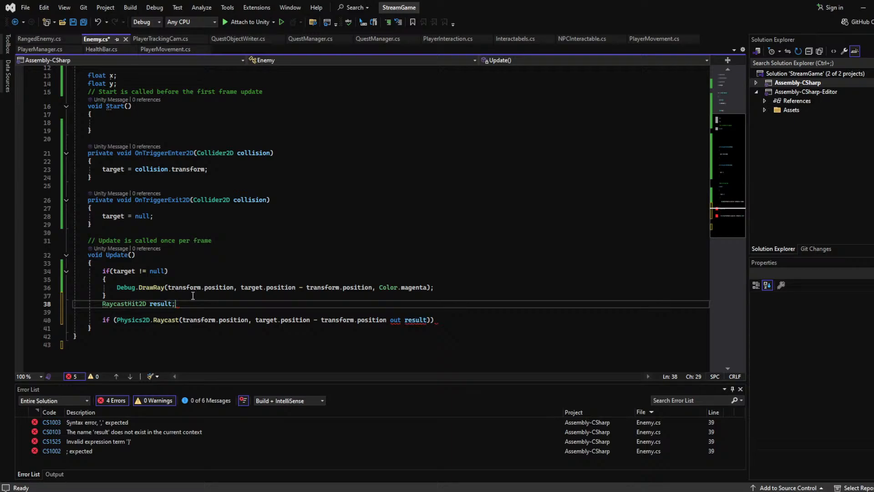
{"action": "left_click", "coordinate": [389, 320]}
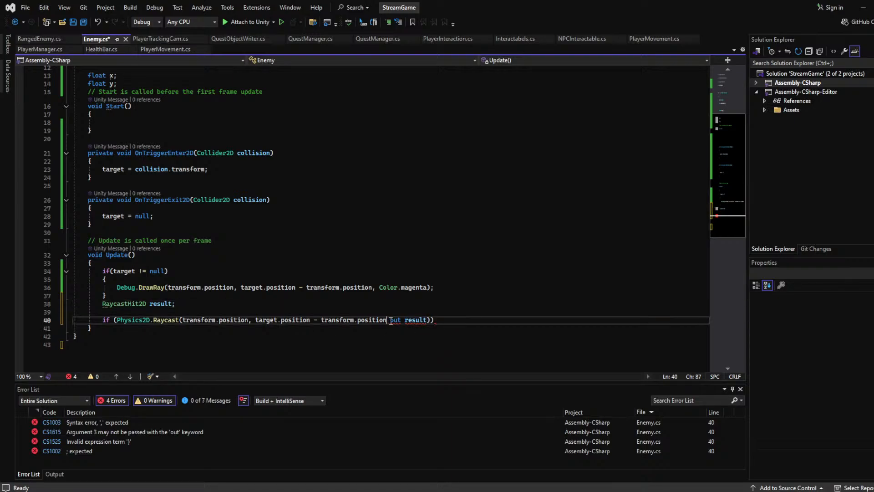
{"action": "type", "text": ","}
{"action": "left_click", "coordinate": [448, 313]}
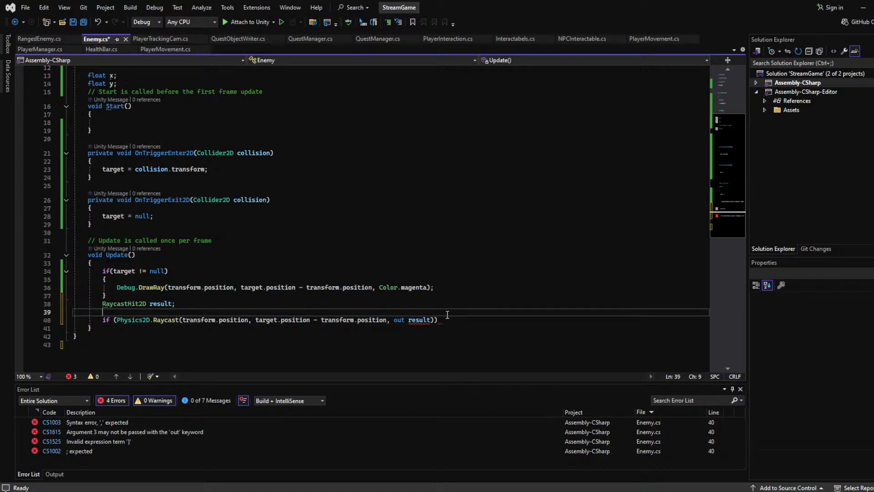
Add an empty braced body below the Physics2D.Raycast if condition
{"action": "left_click", "coordinate": [449, 319]}
{"action": "key", "text": "Return"}
{"action": "type", "text": "{"}
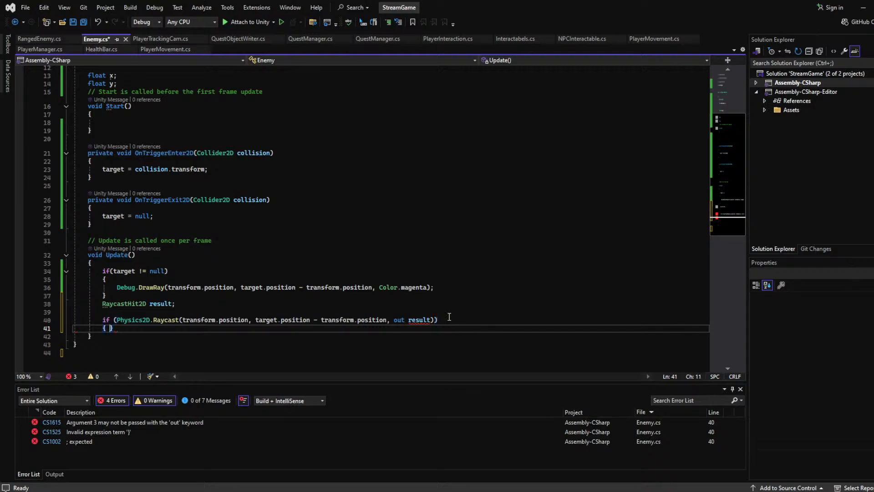
{"action": "key", "text": "Return"}
{"action": "key", "text": "Return"}
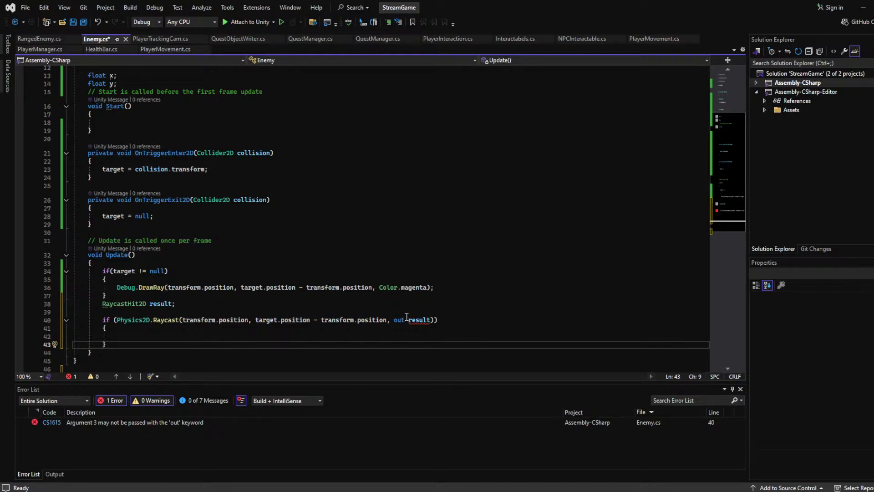
Try to pass Mathf.Infinity as an extra argument after out result in the Physics2D.Raycast call
{"action": "left_click", "coordinate": [438, 320]}
{"action": "type", "text": ", "}
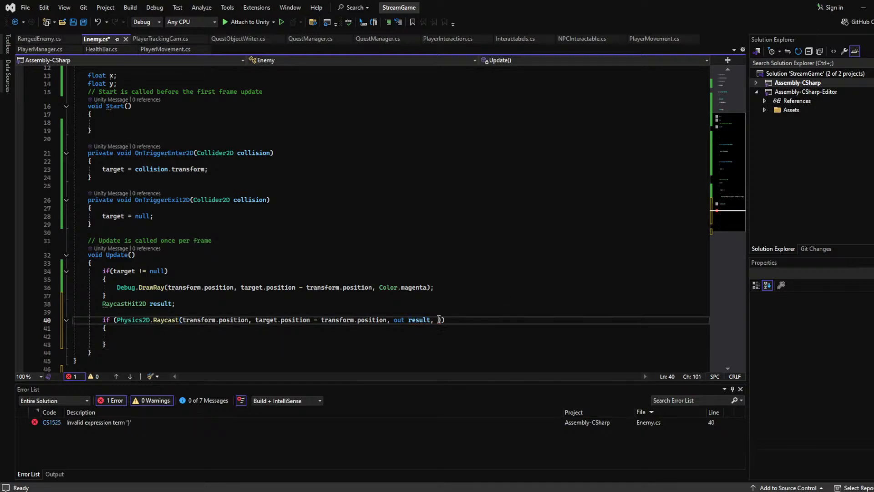
{"action": "type", "text": "Mathf.Infinity"}
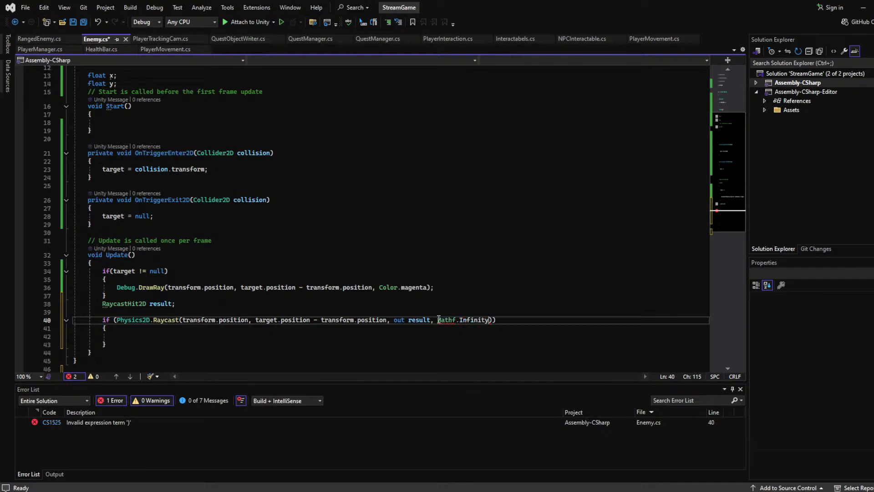
{"action": "left_click", "coordinate": [479, 242]}
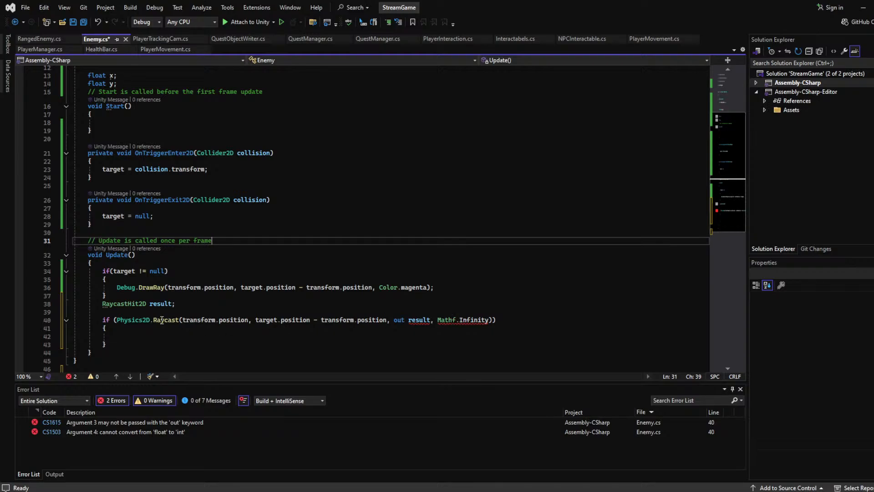
Remove the Mathf.Infinity argument from the Physics2D.Raycast condition, leaving a comma after out result
{"action": "double_click", "coordinate": [472, 319]}
{"action": "key", "text": "BackSpace"}
{"action": "key", "text": "BackSpace"}
{"action": "key", "text": "BackSpace"}
{"action": "key", "text": "BackSpace"}
{"action": "key", "text": "BackSpace"}
{"action": "key", "text": "BackSpace"}
{"action": "key", "text": "BackSpace"}
{"action": "key", "text": "BackSpace"}
{"action": "key", "text": "BackSpace"}
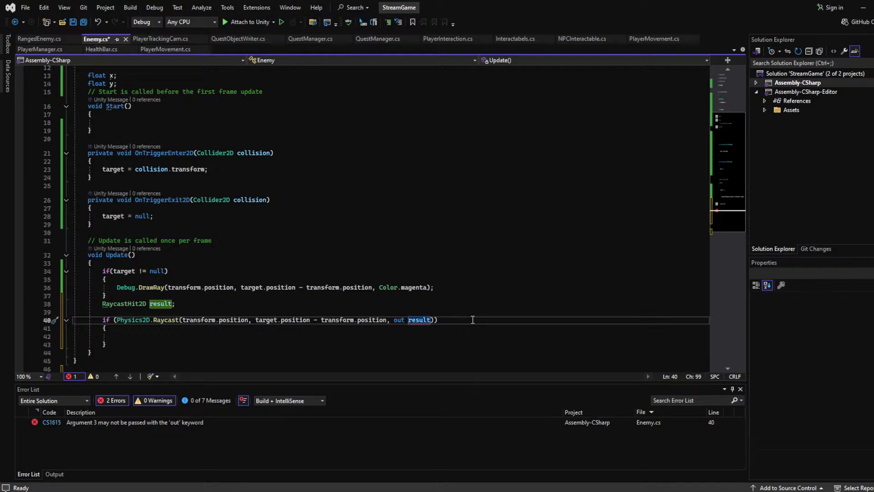
{"action": "key", "text": "Right"}
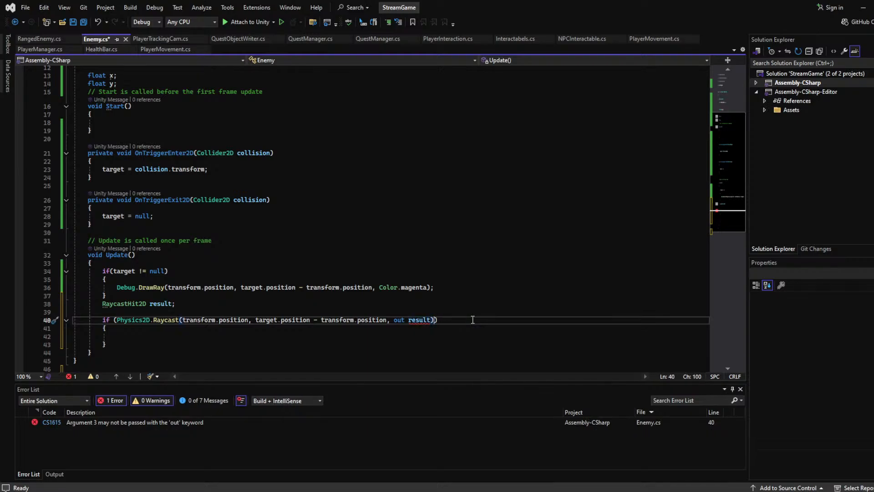
{"action": "type", "text": ","}
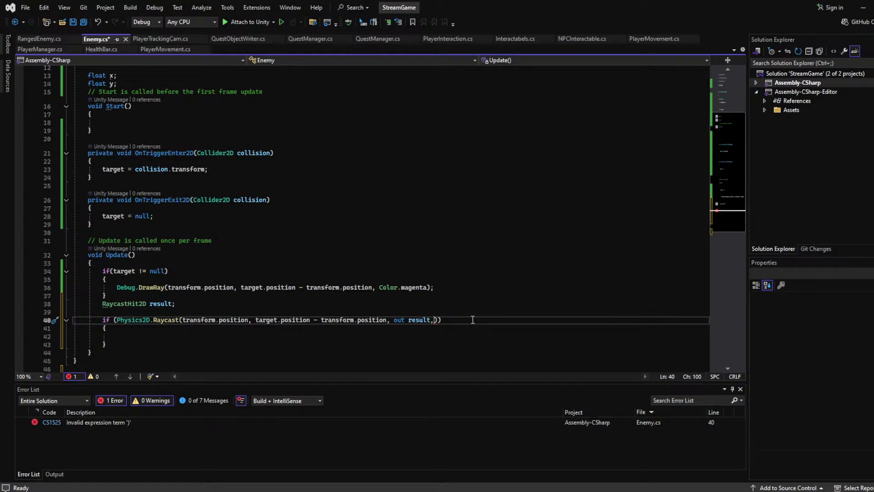
Delete the Raycast if block and assign a Physics2D.Raycast() call to the RaycastHit2D result variable instead
{"action": "left_click", "coordinate": [146, 312]}
{"action": "left_click_drag", "start_coordinate": [105, 343], "coordinate": [174, 308]}
{"action": "type", "text": "= "}
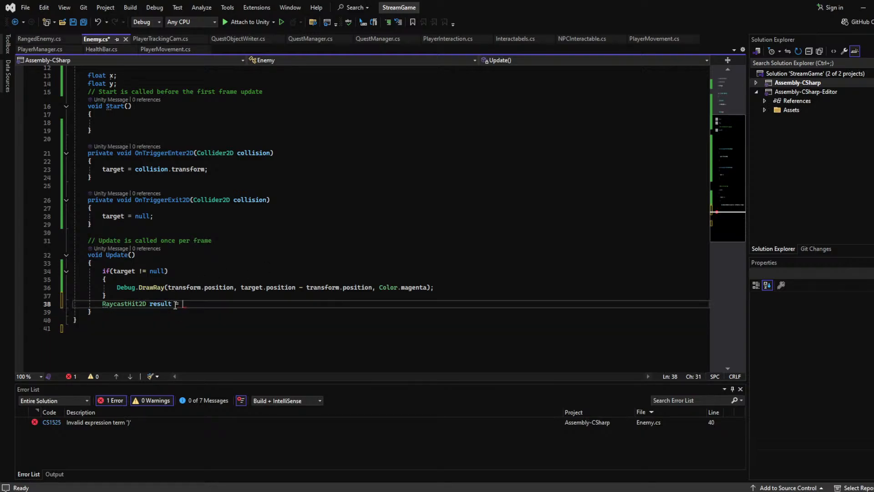
{"action": "type", "text": "physics2D.Raycast"}
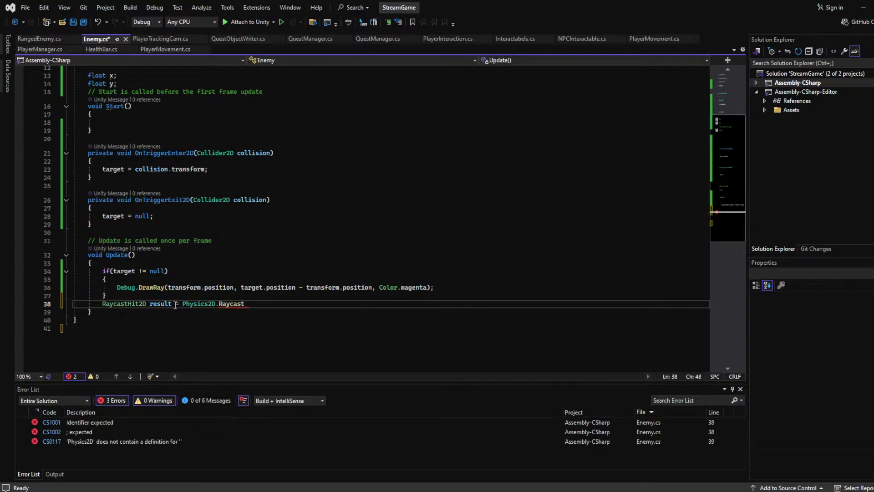
{"action": "type", "text": "()l"}
{"action": "type", "text": " =;"}
{"action": "key", "text": "BackSpace"}
{"action": "key", "text": "Left"}
Pass transform.position and target.position - transform.position as the arguments of the Physics2D.Raycast call assigned to result
{"action": "type", "text": "transform."}
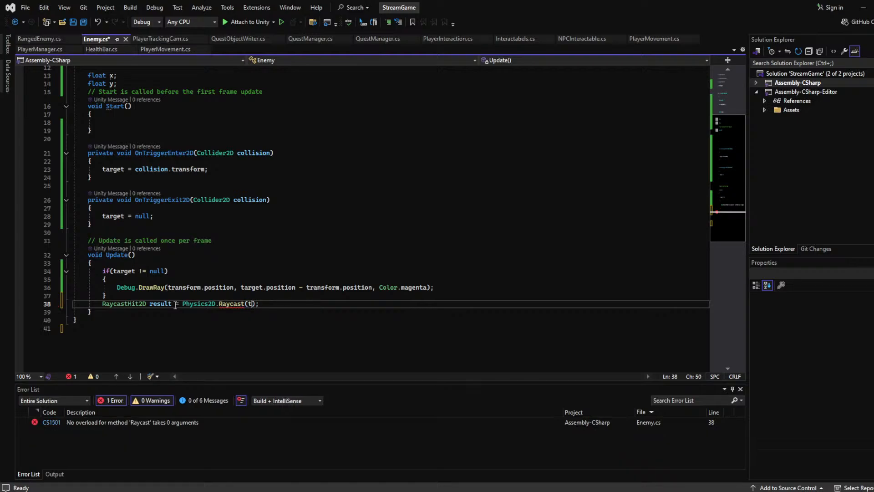
{"action": "type", "text": "position"}
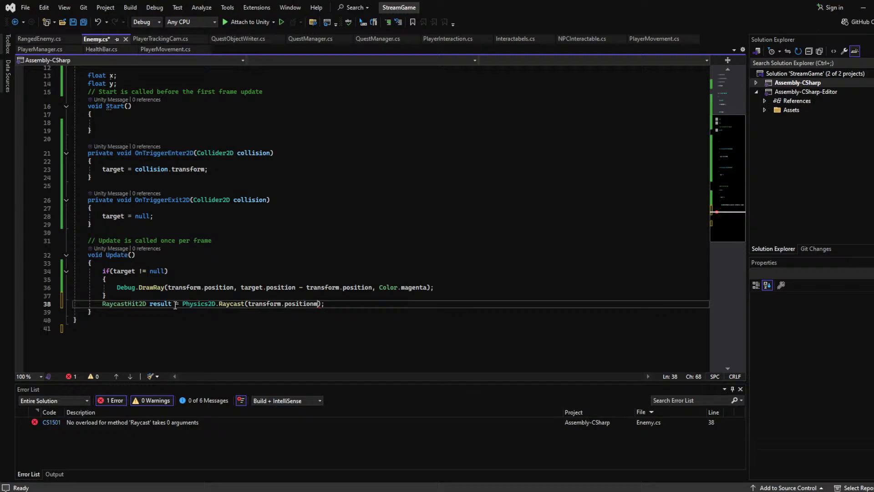
{"action": "type", "text": ", target"}
{"action": "type", "text": ".position "}
{"action": "type", "text": "-  transform.p"}
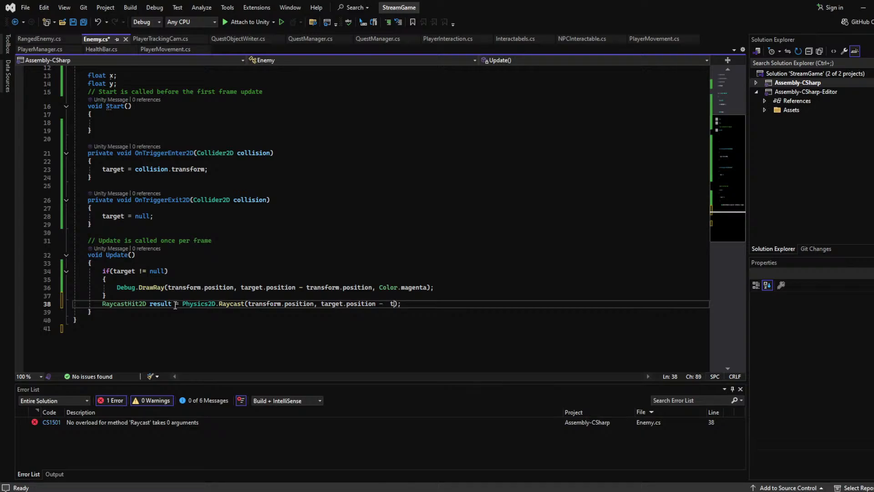
{"action": "type", "text": "osition"}
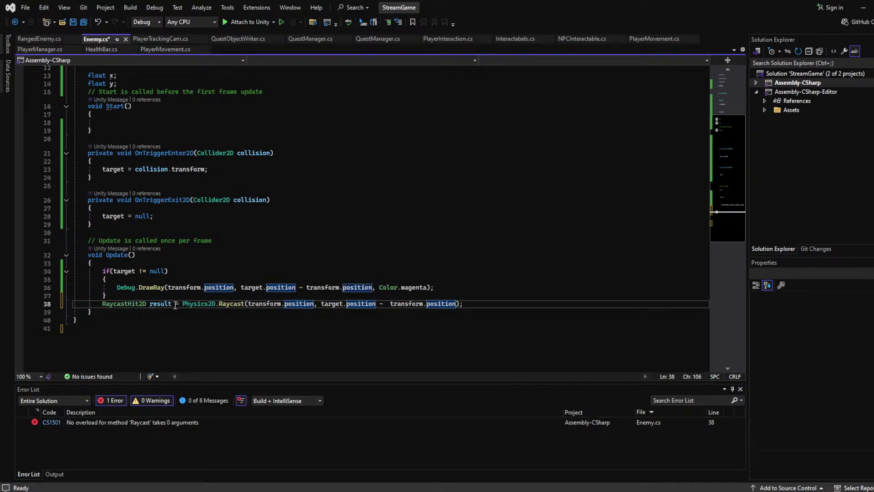
{"action": "left_click", "coordinate": [367, 271]}
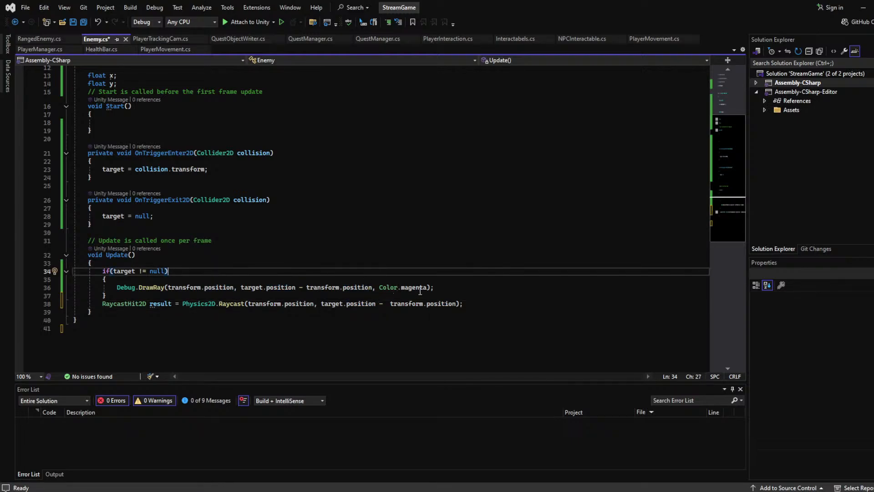
{"action": "left_click", "coordinate": [471, 304]}
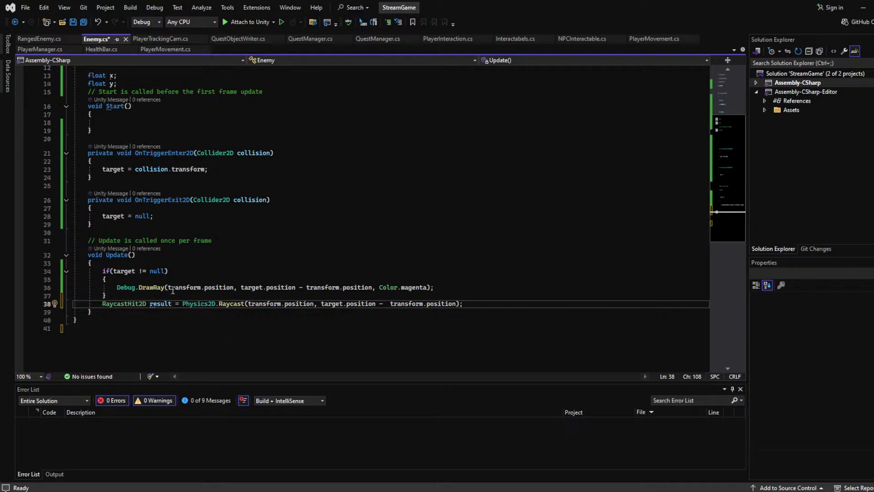
Insert a blank line above the RaycastHit2D result line and add an empty Debug.Log() statement below it
{"action": "left_click", "coordinate": [274, 295]}
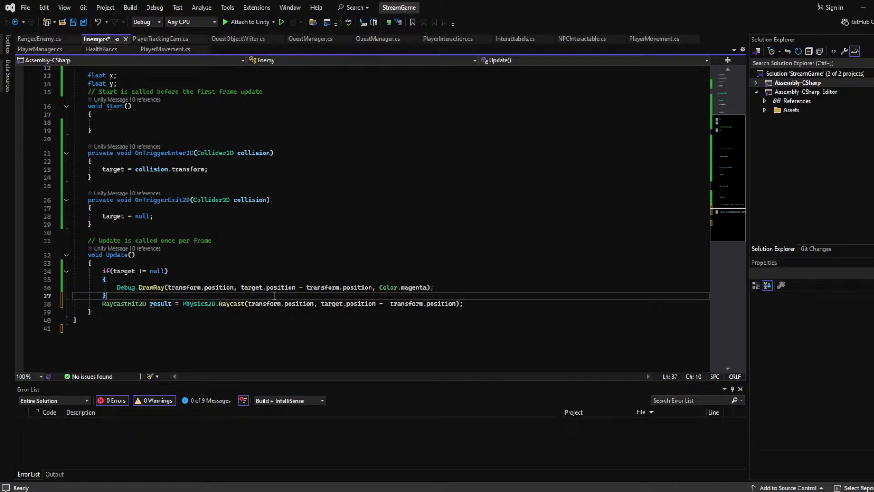
{"action": "key", "text": "Return"}
{"action": "left_click", "coordinate": [516, 311]}
{"action": "key", "text": "Return"}
{"action": "type", "text": "Debug."}
{"action": "type", "text": "Assert"}
{"action": "key", "text": "BackSpace"}
{"action": "key", "text": "BackSpace"}
{"action": "key", "text": "BackSpace"}
{"action": "key", "text": "BackSpace"}
{"action": "key", "text": "BackSpace"}
{"action": "key", "text": "BackSpace"}
{"action": "type", "text": "Log(result)"}
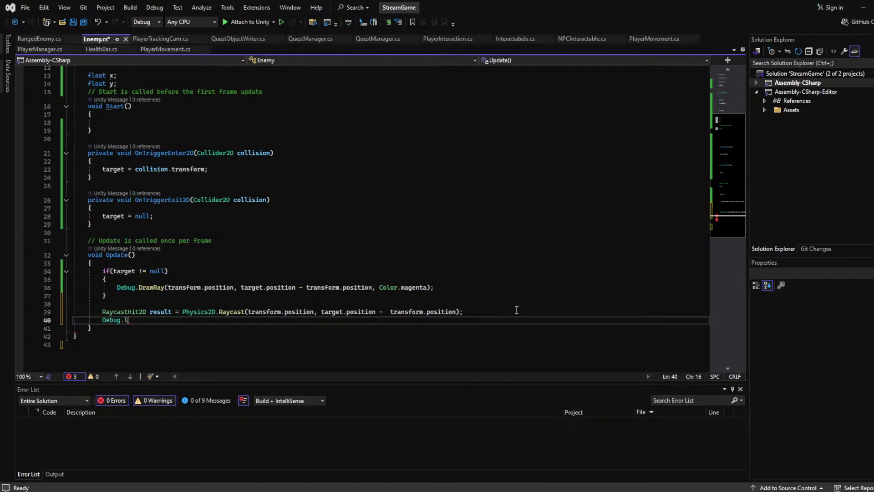
{"action": "type", "text": ";"}
Make the Debug.Log statement output result.transform.name and save Enemy.cs
{"action": "key", "text": "Left"}
{"action": "key", "text": "Left"}
{"action": "type", "text": "result."}
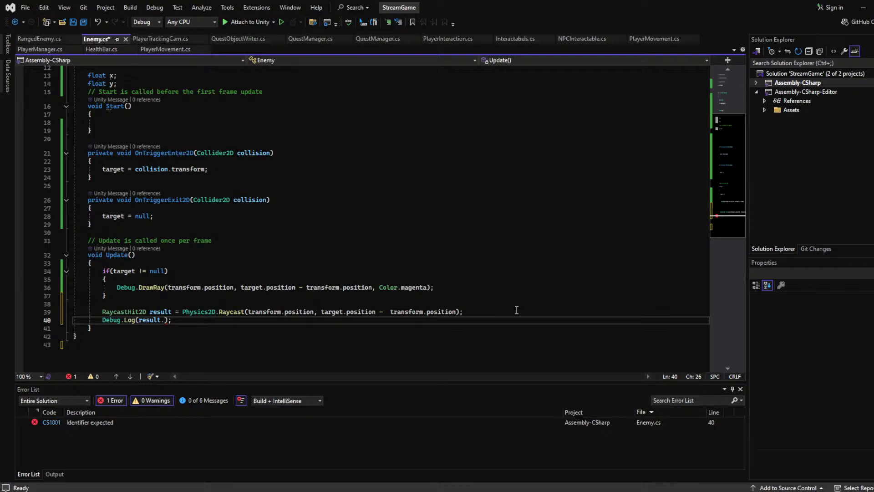
{"action": "type", "text": "transform.name"}
{"action": "key", "text": "ctrl+s"}
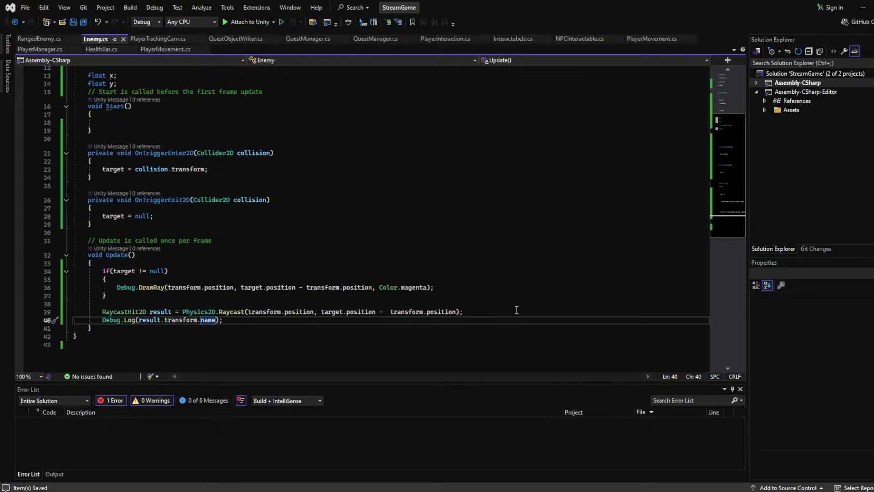
{"action": "key", "text": "alt+Tab"}
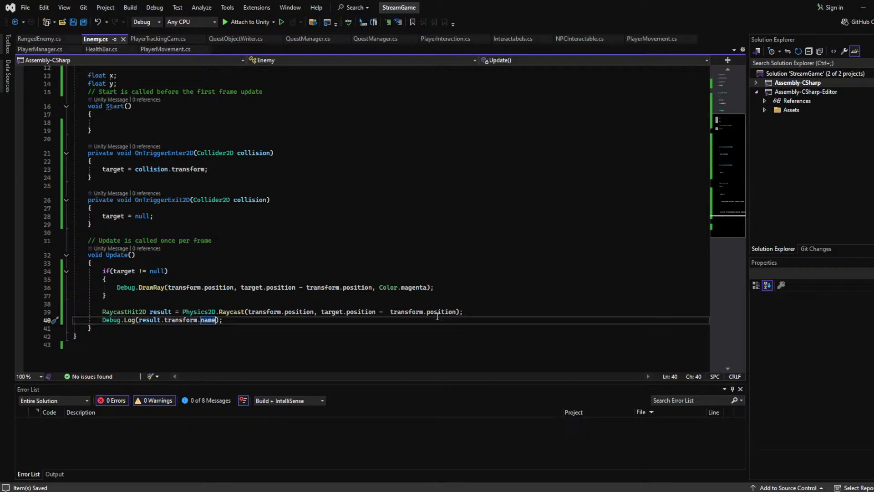
Remove the RaycastHit2D result and Debug.Log lines, along with the blank line, from below the if(target != null) block
{"action": "left_click", "coordinate": [361, 287]}
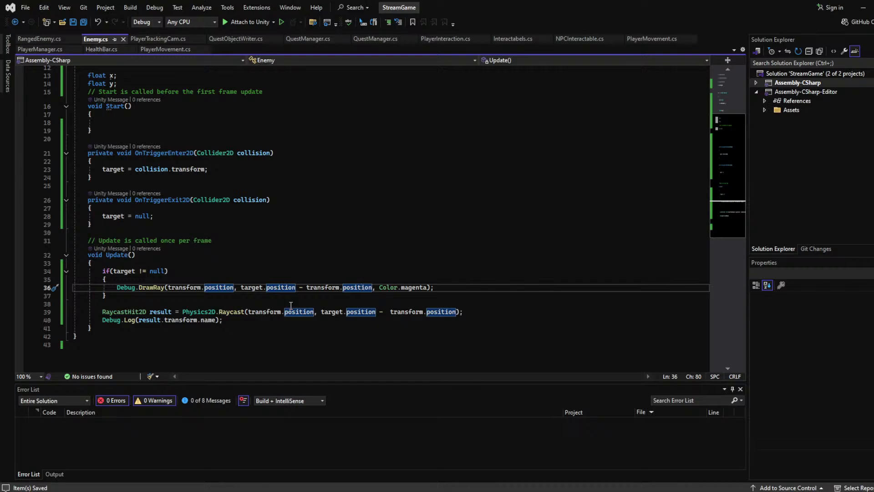
{"action": "left_click", "coordinate": [346, 224]}
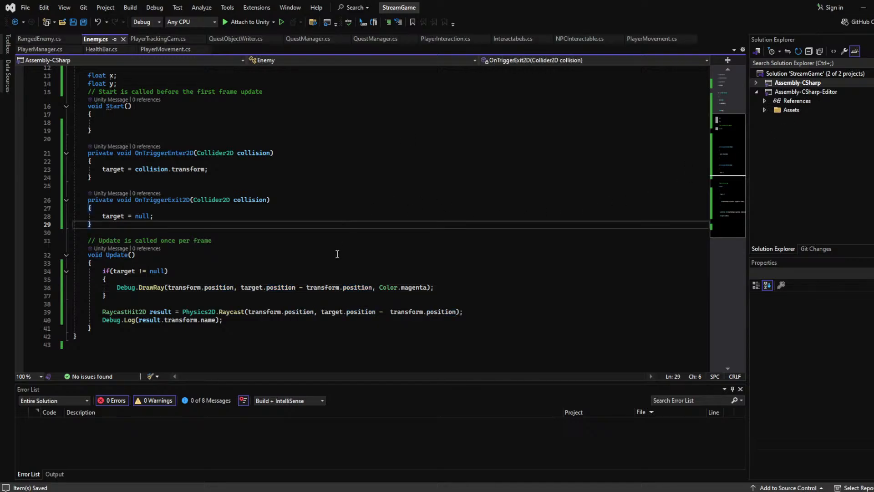
{"action": "left_click_drag", "start_coordinate": [478, 314], "coordinate": [76, 304]}
{"action": "left_click_drag", "start_coordinate": [237, 322], "coordinate": [55, 326]}
{"action": "left_click", "coordinate": [253, 314]}
{"action": "left_click_drag", "start_coordinate": [251, 318], "coordinate": [40, 316]}
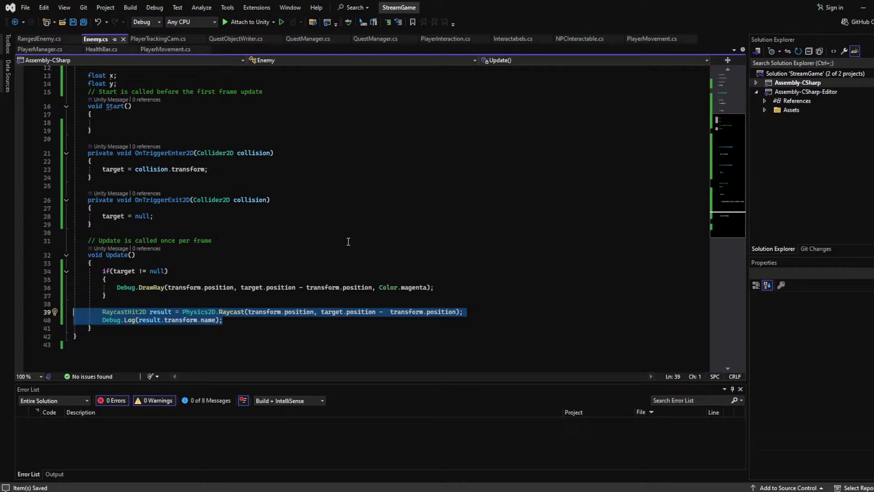
{"action": "key", "text": "BackSpace"}
{"action": "key", "text": "BackSpace"}
{"action": "key", "text": "BackSpace"}
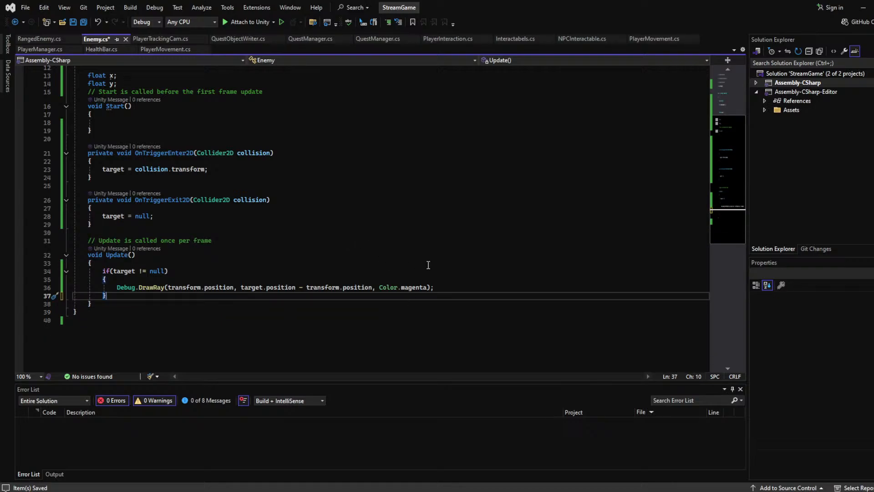
Place the RaycastHit2D result and Debug.Log(result.transform.name) lines inside the if(target != null) block below Debug.DrawRay, and save the script
{"action": "left_click", "coordinate": [449, 279]}
{"action": "left_click", "coordinate": [432, 287]}
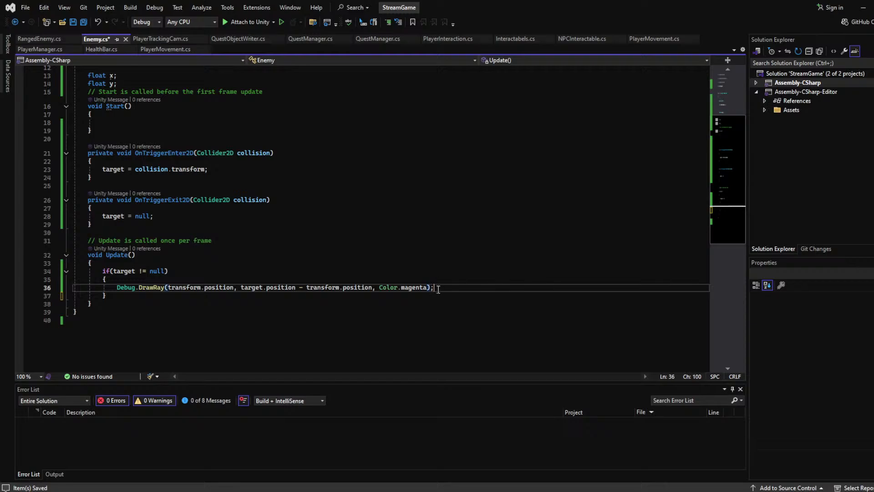
{"action": "key", "text": "Return"}
{"action": "type", "text": "RaycastHit2D result = Physics2D.Raycast(transform.position, target.position - transform.position); Debug.Log(result.transform.name);"}
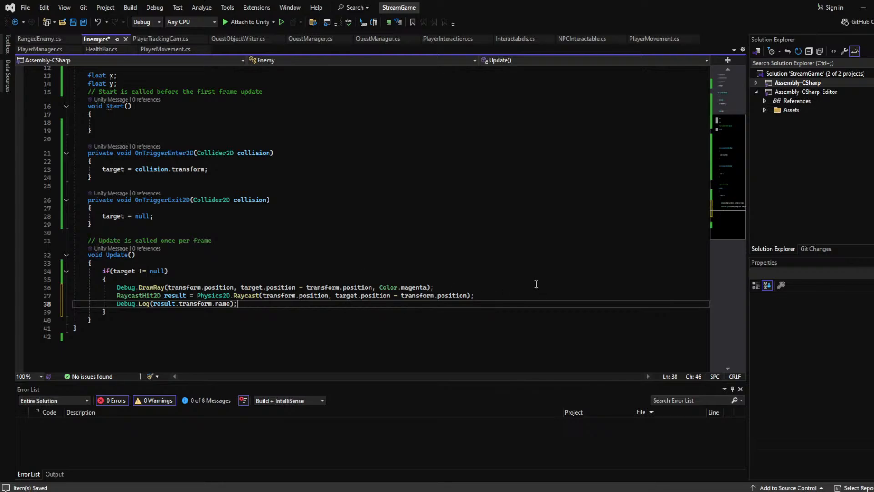
{"action": "left_click", "coordinate": [277, 295]}
{"action": "left_click", "coordinate": [250, 309]}
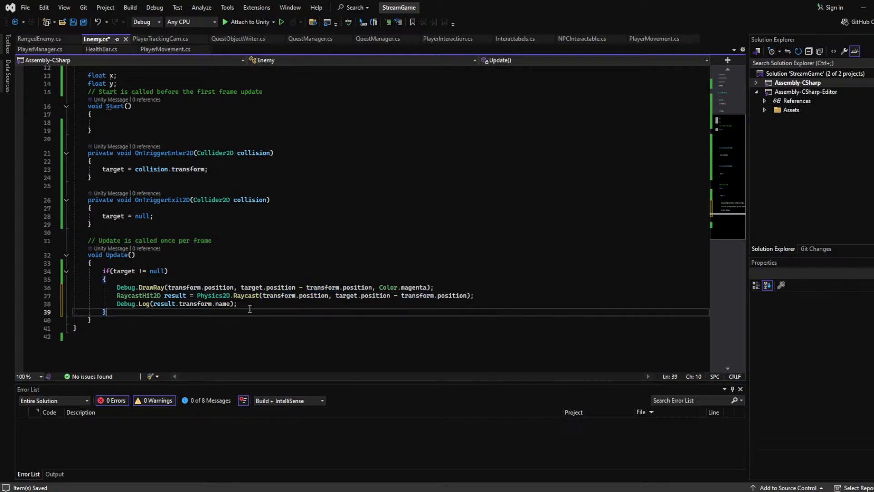
{"action": "key", "text": "ctrl+s"}
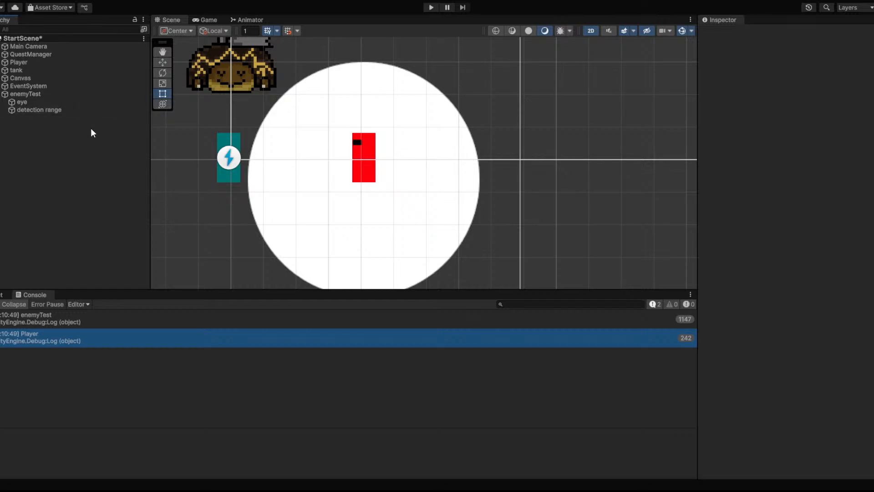
In Unity, open the layer settings from the enemyTest object and name User Layer 6 enemy
{"action": "left_click", "coordinate": [50, 93]}
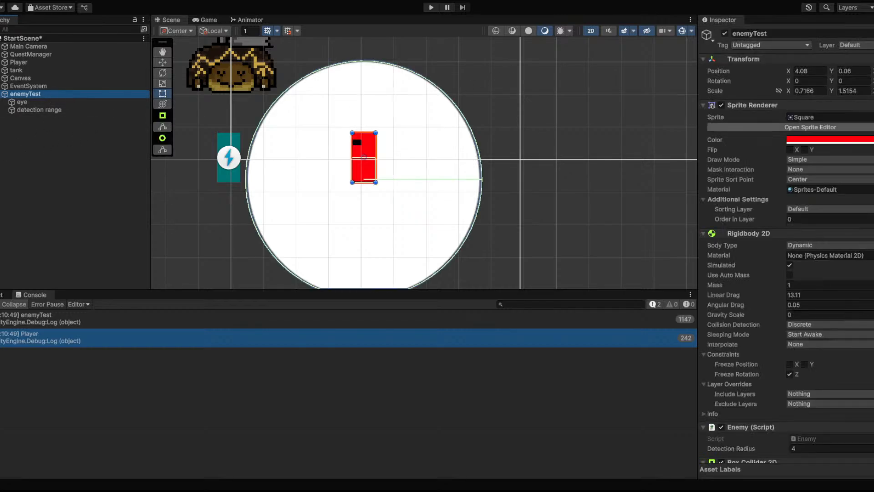
{"action": "left_click", "coordinate": [856, 44]}
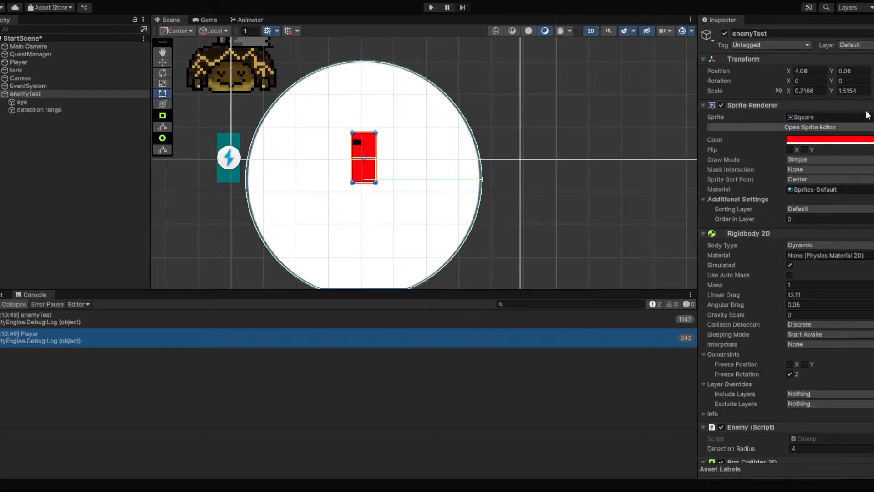
{"action": "left_click", "coordinate": [787, 116]}
{"action": "left_click", "coordinate": [844, 150]}
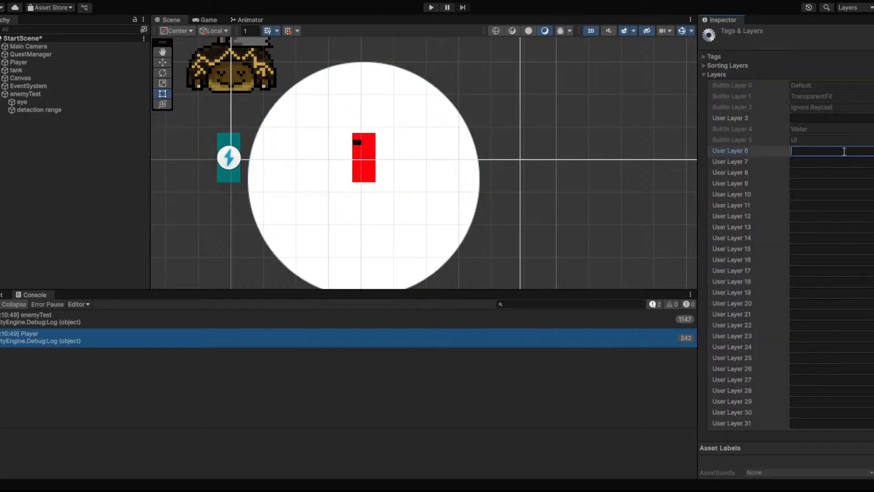
{"action": "type", "text": "enemy"}
{"action": "left_click", "coordinate": [588, 442]}
Run the game and move the player around inside the enemy's detection range to check which object names the raycast logs
{"action": "left_click", "coordinate": [433, 7]}
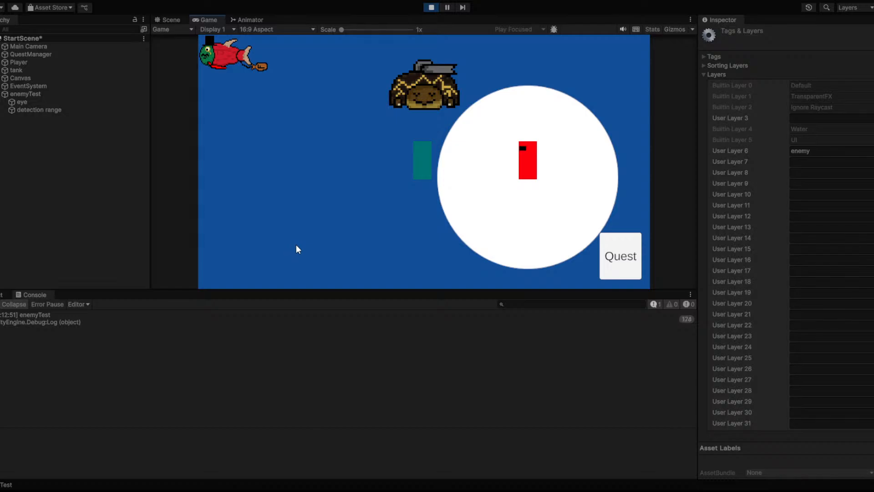
{"action": "key", "text": "d"}
{"action": "key", "text": "s"}
{"action": "key", "text": "a"}
{"action": "key", "text": "d"}
{"action": "key", "text": "w"}
{"action": "key", "text": "a"}
{"action": "key", "text": "w"}
{"action": "key", "text": "d"}
{"action": "key", "text": "d"}
{"action": "key", "text": "s"}
{"action": "key", "text": "d"}
{"action": "key", "text": "w"}
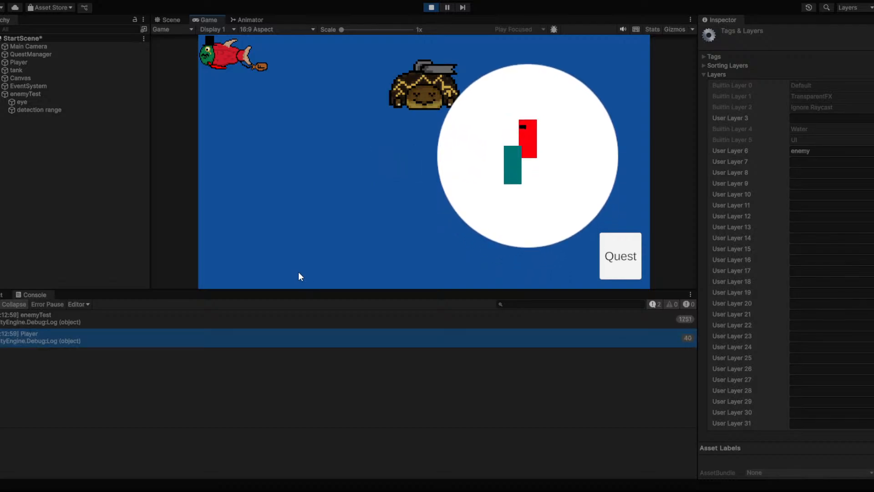
{"action": "key", "text": "a"}
{"action": "key", "text": "w"}
{"action": "key", "text": "d"}
{"action": "key", "text": "d"}
{"action": "key", "text": "a"}
{"action": "key", "text": "s"}
{"action": "key", "text": "w"}
{"action": "key", "text": "d"}
{"action": "key", "text": "s"}
{"action": "key", "text": "d"}
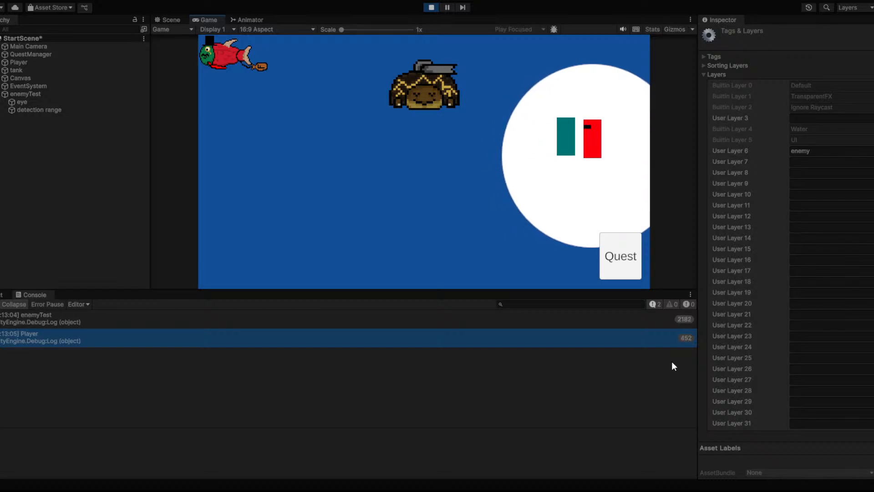
Keep moving the player around and out of the enemy's detection circle to check the logged object names, and stop the game
{"action": "key", "text": "d"}
{"action": "key", "text": "s"}
{"action": "key", "text": "d"}
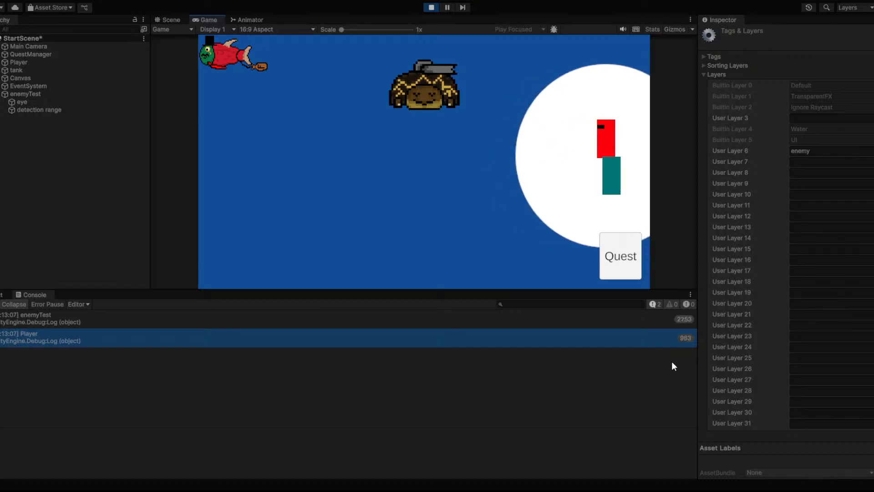
{"action": "key", "text": "w"}
{"action": "key", "text": "a"}
{"action": "key", "text": "s"}
{"action": "key", "text": "s"}
{"action": "key", "text": "d"}
{"action": "key", "text": "a"}
{"action": "key", "text": "s"}
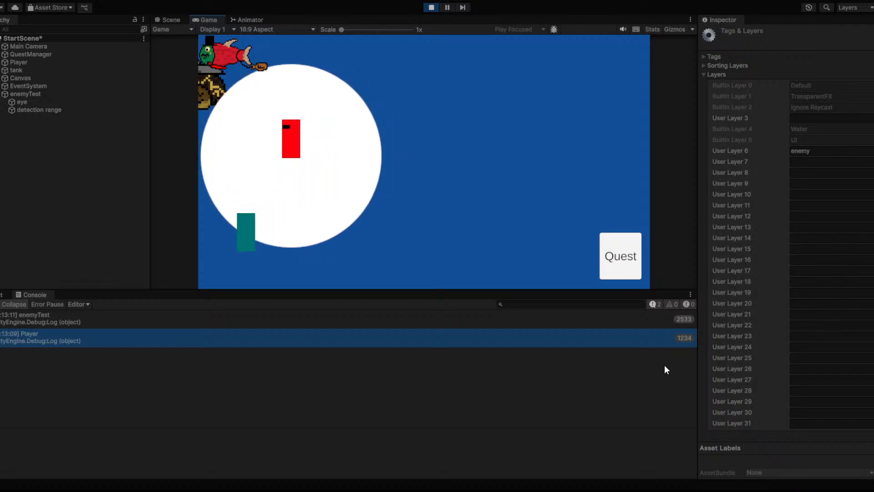
{"action": "key", "text": "w"}
{"action": "key", "text": "d"}
{"action": "key", "text": "w"}
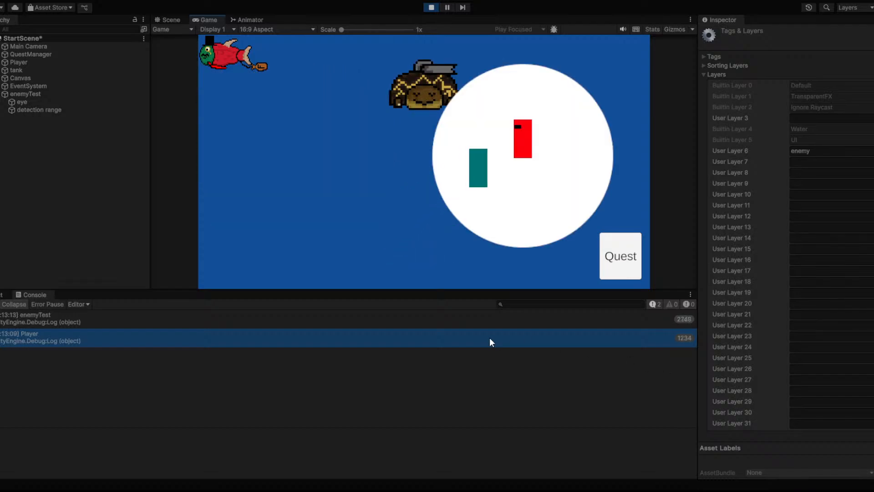
{"action": "left_click", "coordinate": [431, 7]}
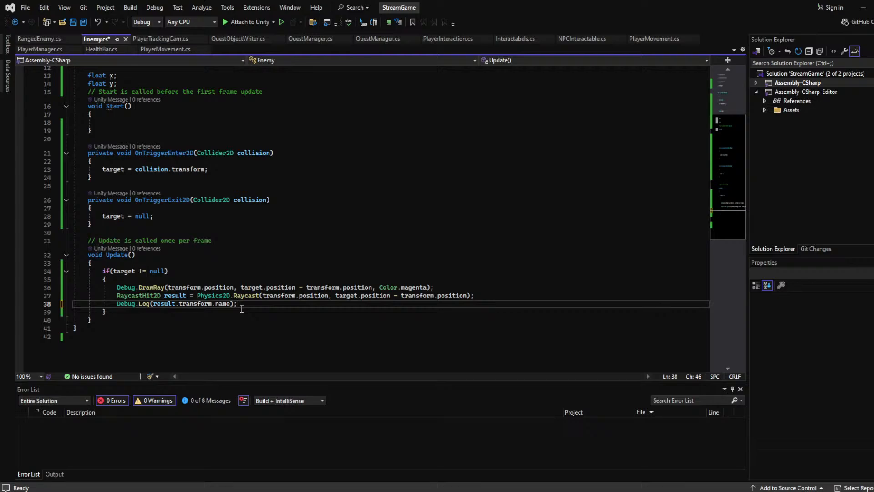
Add Mathf.Infinity as the distance argument of the Physics2D.Raycast call in the Enemy script and save it
{"action": "left_click", "coordinate": [260, 328]}
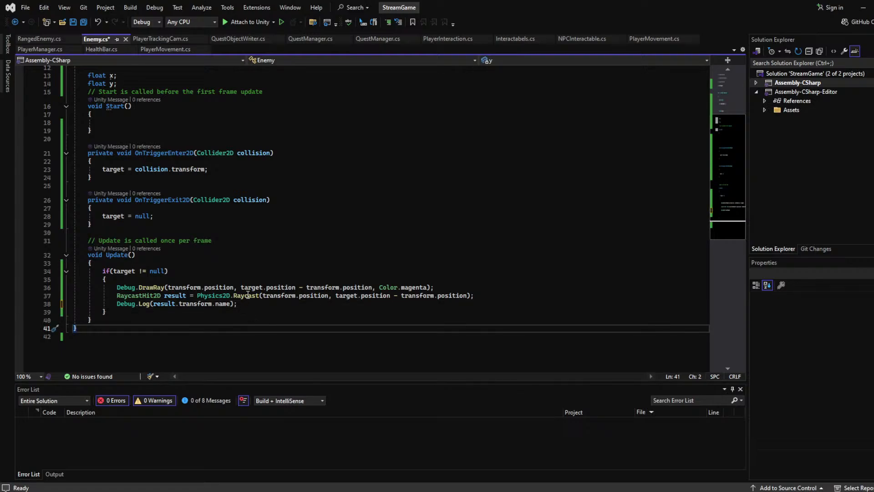
{"action": "left_click", "coordinate": [469, 295]}
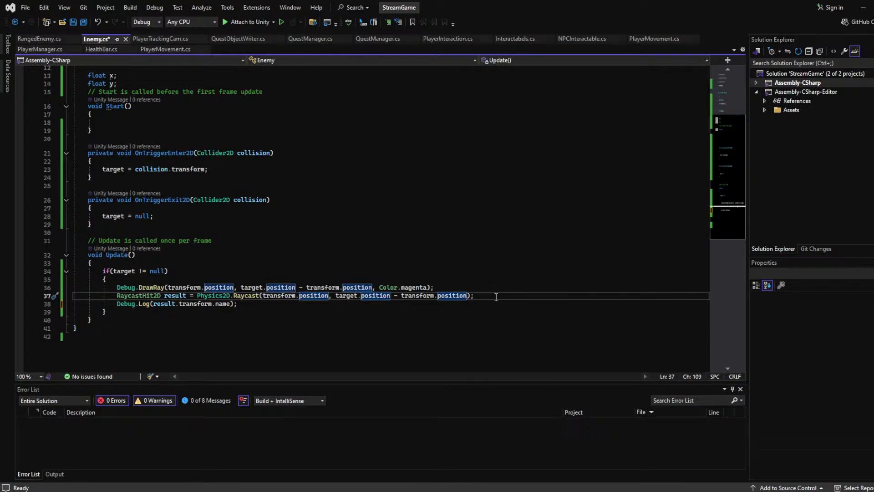
{"action": "type", "text": ","}
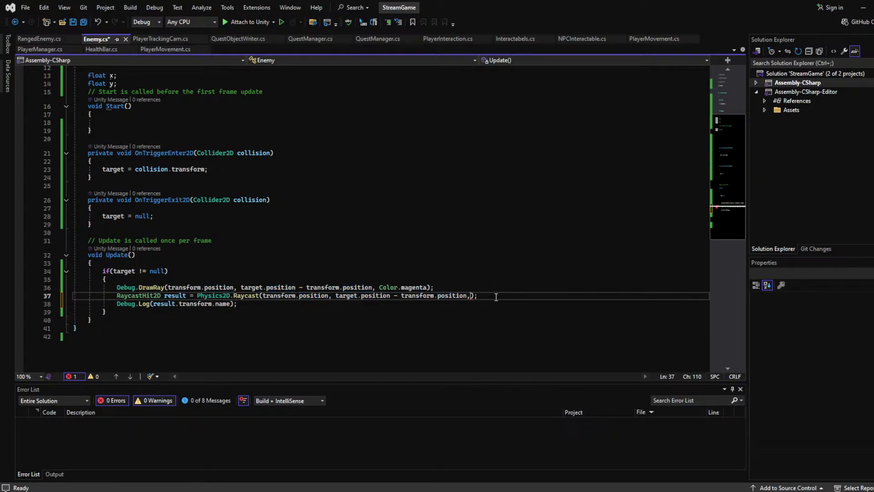
{"action": "type", "text": " Mathf.Infinity"}
{"action": "key", "text": "ctrl+s"}
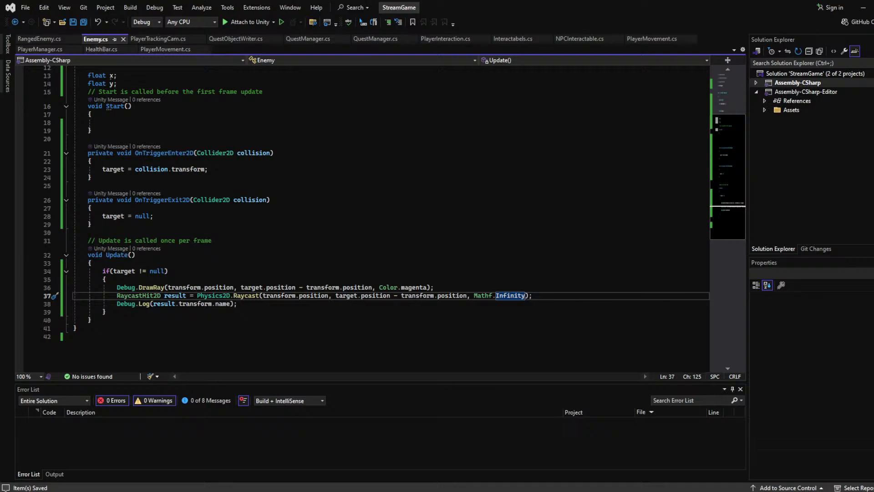
Review the origin, direction and distance arguments of the Physics2D.Raycast call in the Enemy script
{"action": "key", "text": "alt+Tab"}
{"action": "left_click", "coordinate": [347, 186]}
{"action": "left_click", "coordinate": [361, 255]}
{"action": "left_click", "coordinate": [325, 296]}
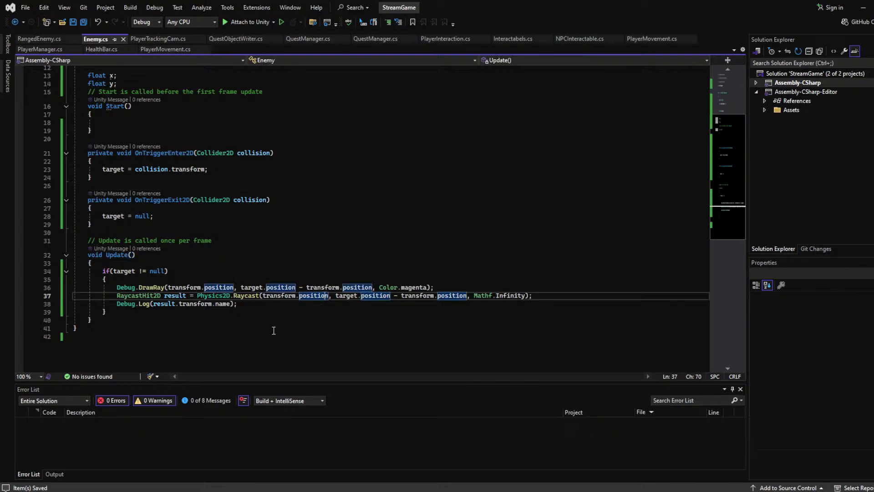
{"action": "left_click", "coordinate": [169, 297]}
{"action": "left_click", "coordinate": [328, 295]}
{"action": "left_click", "coordinate": [344, 296]}
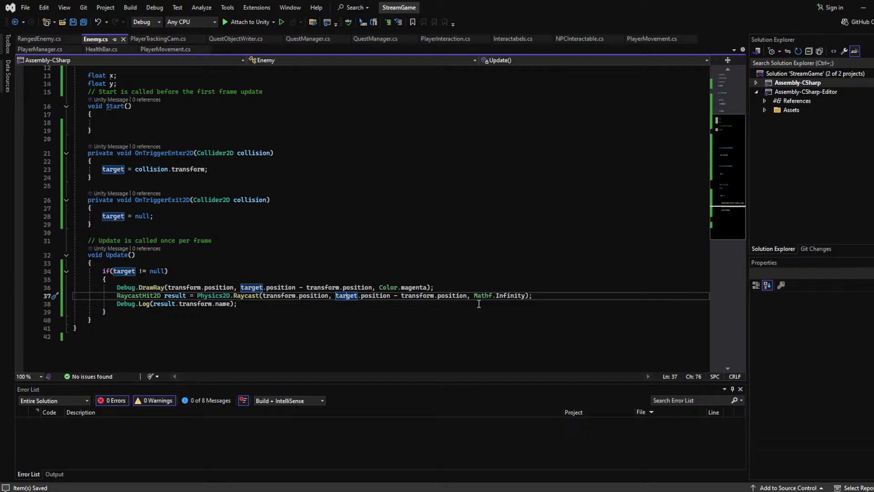
{"action": "left_click", "coordinate": [555, 288]}
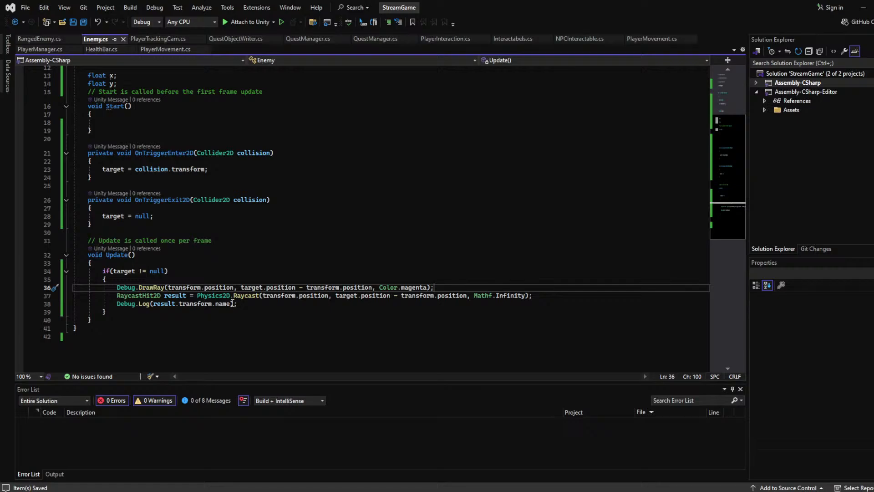
Change the Debug.Log argument below the raycast to result.transform == target and save the script
{"action": "left_click_drag", "start_coordinate": [232, 304], "coordinate": [158, 309]}
{"action": "type", "text": "If"}
{"action": "key", "text": "BackSpace"}
{"action": "key", "text": "BackSpace"}
{"action": "key", "text": "BackSpace"}
{"action": "type", "text": "StandaloneRenderResize"}
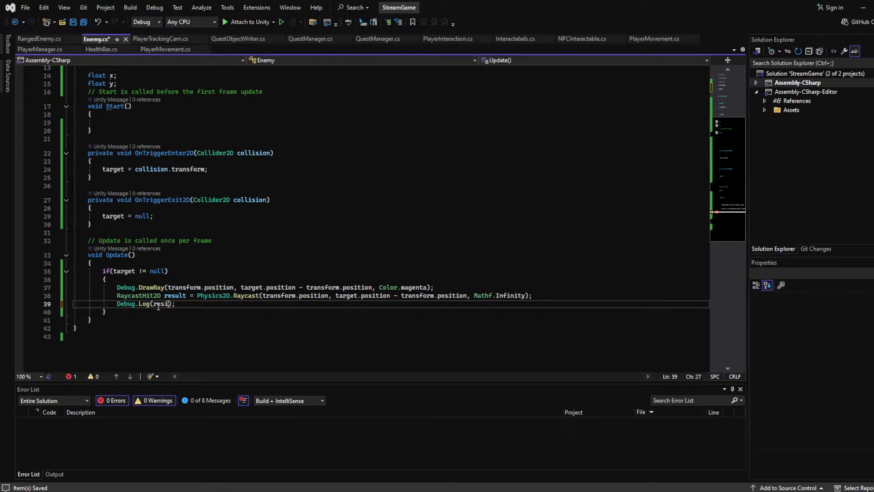
{"action": "double_click", "coordinate": [157, 304]}
{"action": "type", "text": "result."}
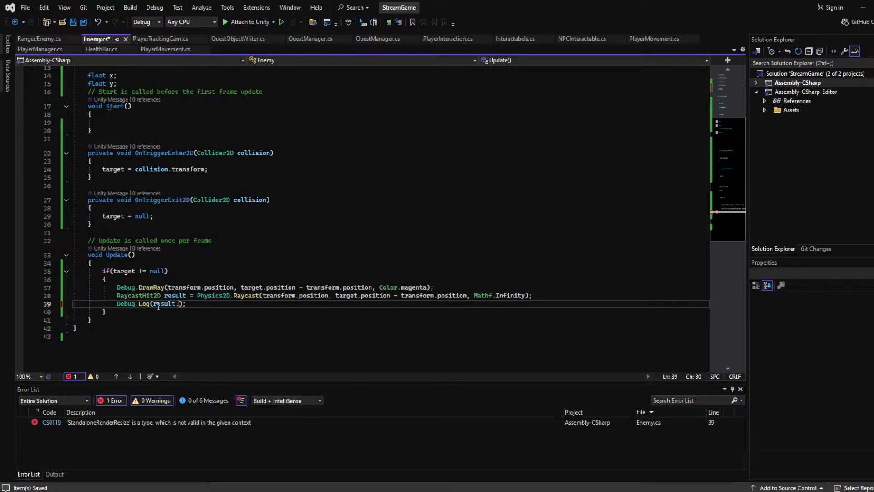
{"action": "type", "text": "transform == tat"}
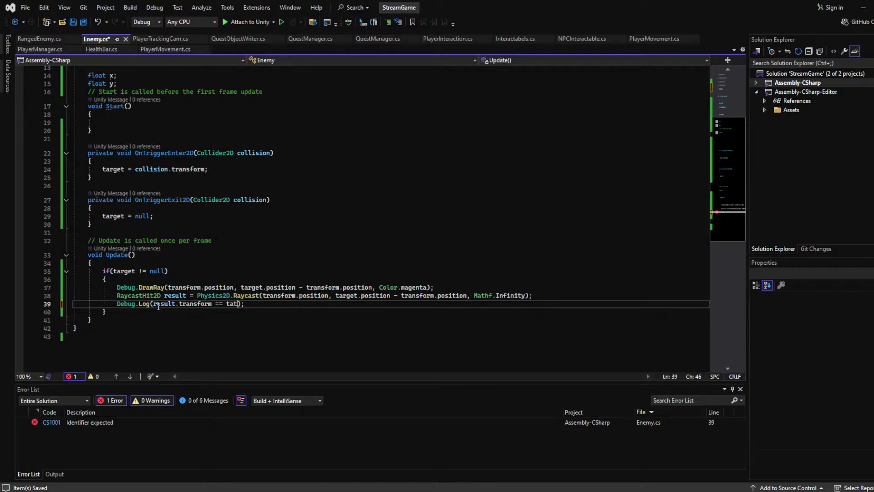
{"action": "key", "text": "BackSpace"}
{"action": "type", "text": "rget"}
{"action": "key", "text": "ctrl+s"}
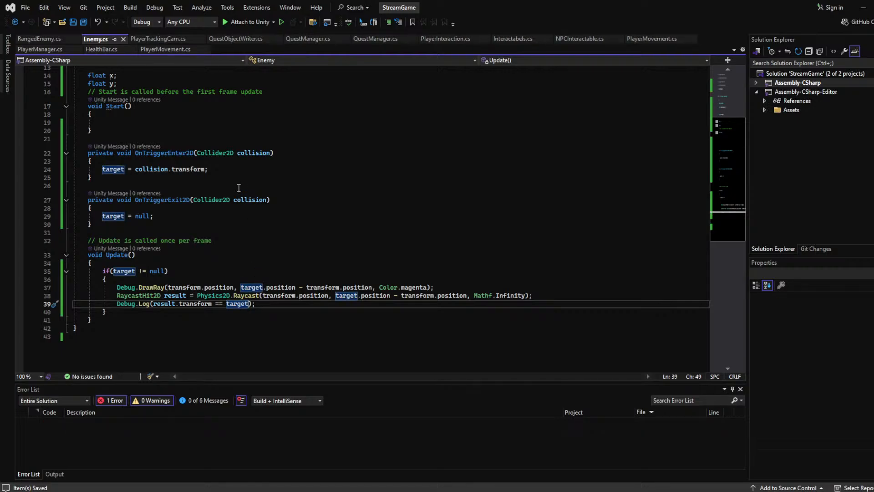
Switch to Unity, run the game and move the player around the enemy to check the logged target comparison, and stop the game
{"action": "scroll", "coordinate": [239, 188], "scroll_direction": "up", "scroll_amount": 3}
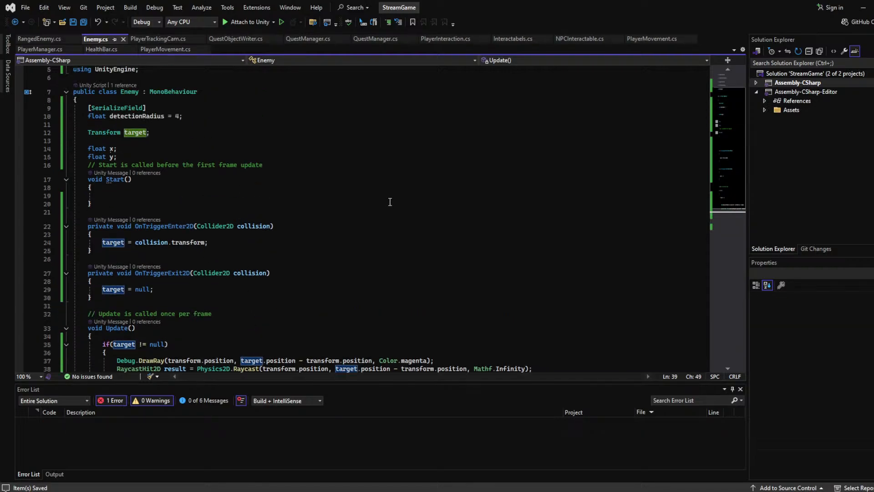
{"action": "left_click", "coordinate": [869, 4]}
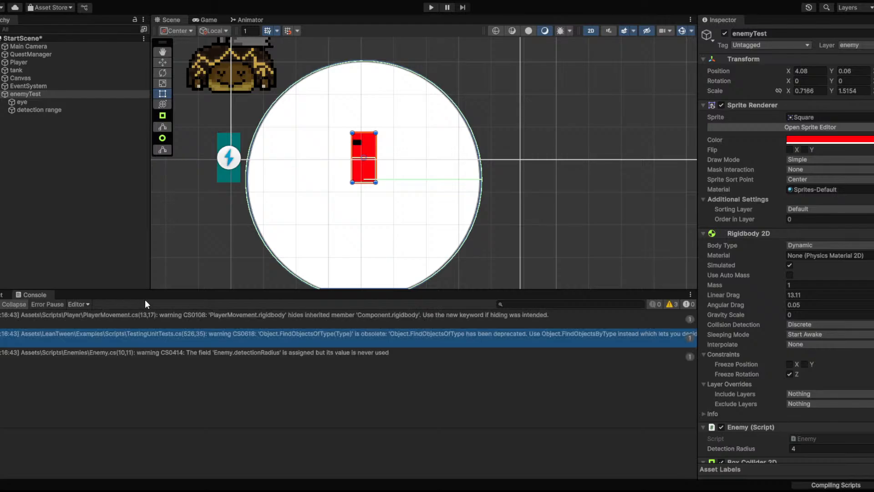
{"action": "left_click", "coordinate": [431, 7]}
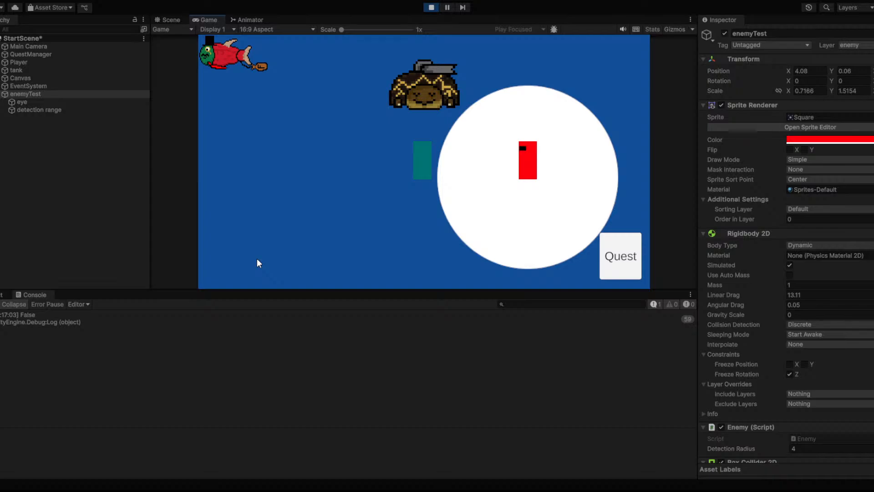
{"action": "key", "text": "a"}
{"action": "key", "text": "s"}
{"action": "key", "text": "d"}
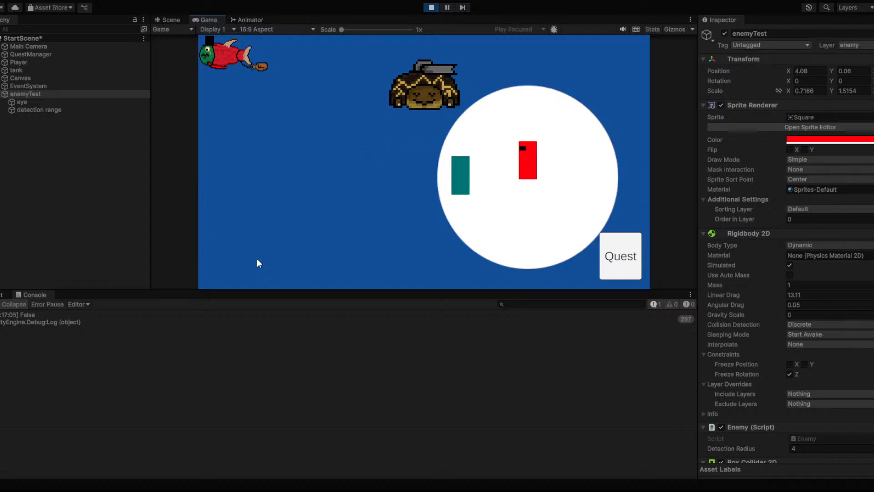
{"action": "key", "text": "s"}
{"action": "key", "text": "a"}
{"action": "key", "text": "d"}
{"action": "key", "text": "w"}
{"action": "key", "text": "d"}
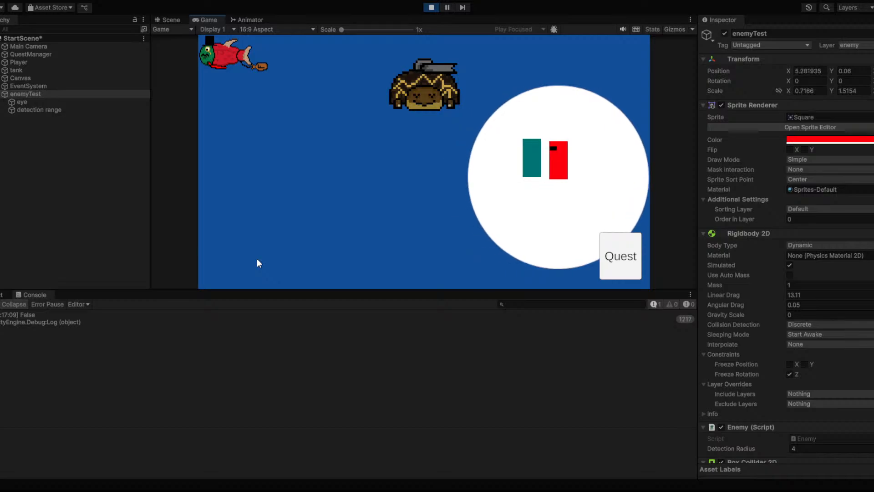
{"action": "key", "text": "s"}
{"action": "key", "text": "d"}
{"action": "key", "text": "w"}
{"action": "key", "text": "a"}
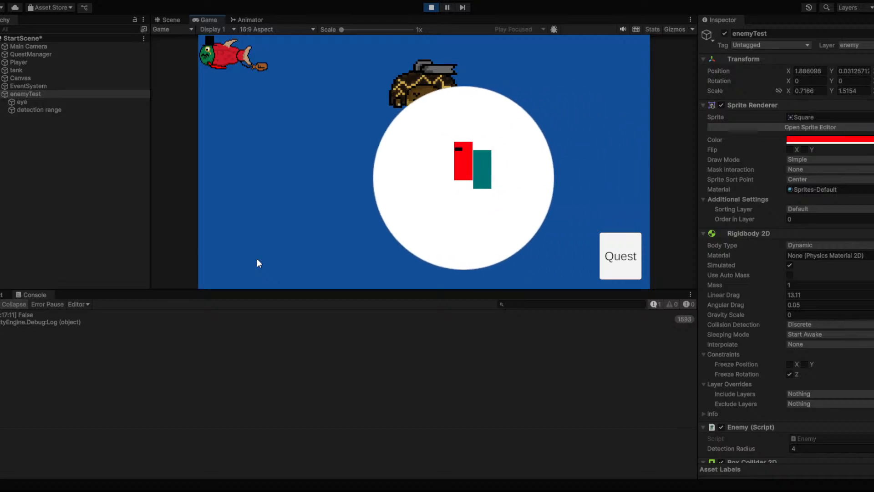
{"action": "left_click", "coordinate": [431, 7]}
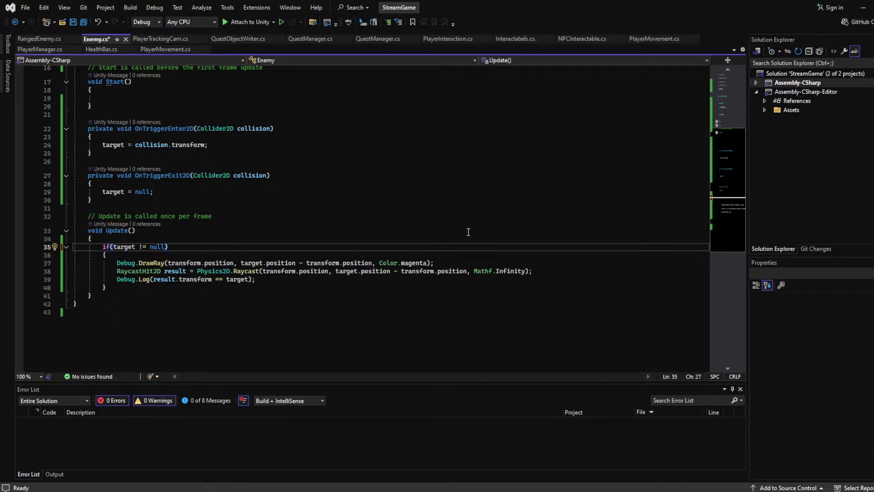
Replace the DrawRay, RaycastHit2D and Debug.Log lines inside the if(target != null) block with a single empty Debug.Log(); call
{"action": "left_click", "coordinate": [246, 279]}
{"action": "left_click_drag", "start_coordinate": [244, 280], "coordinate": [114, 263]}
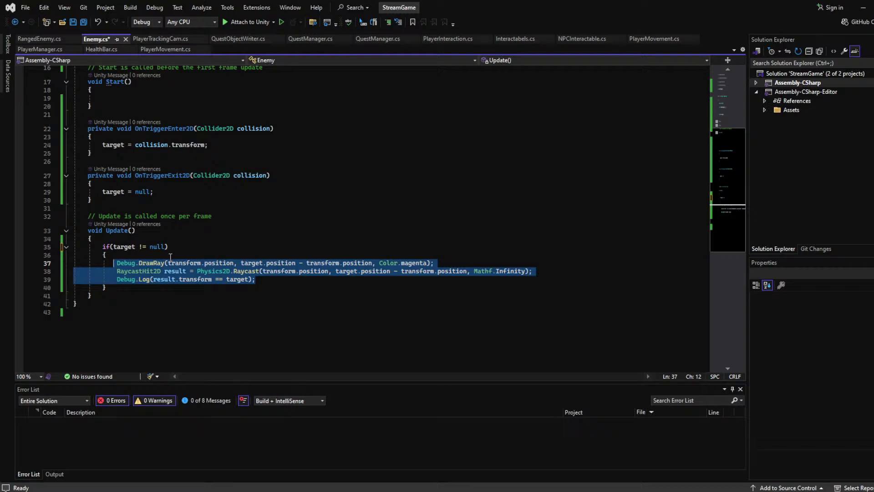
{"action": "type", "text": "decimal"}
{"action": "key", "text": "BackSpace"}
{"action": "key", "text": "BackSpace"}
{"action": "key", "text": "BackSpace"}
{"action": "key", "text": "BackSpace"}
{"action": "key", "text": "BackSpace"}
{"action": "key", "text": "BackSpace"}
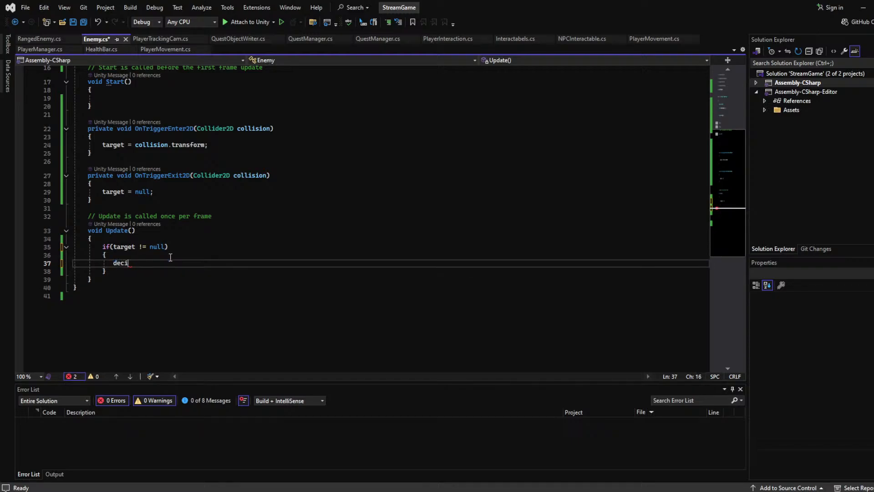
{"action": "type", "text": "ebug.Log"}
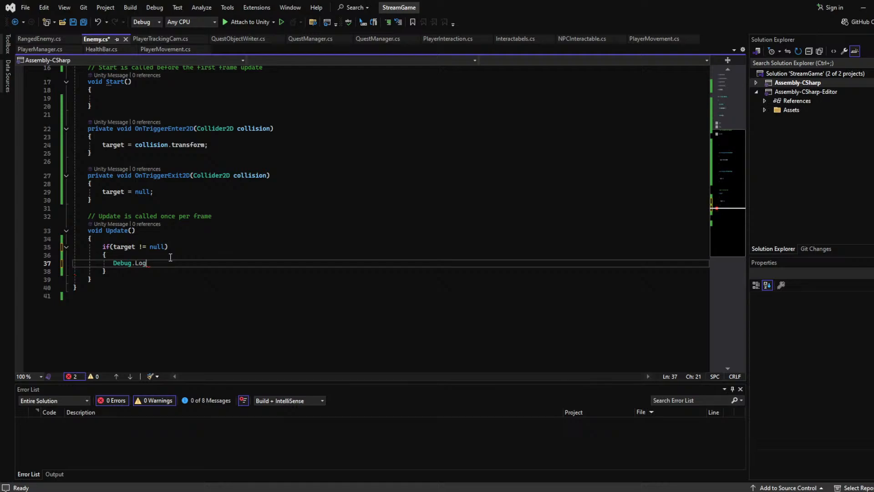
{"action": "type", "text": "();"}
{"action": "key", "text": "Left"}
{"action": "key", "text": "Left"}
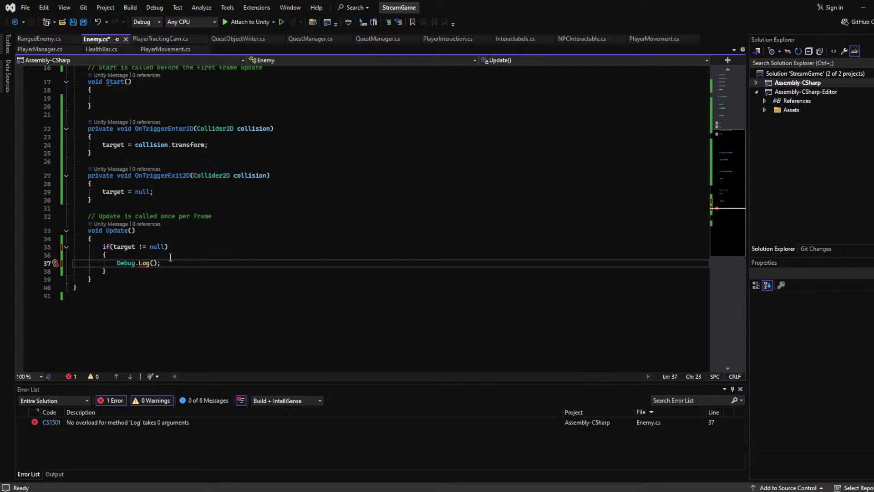
Make the Debug.Log call output Vector2.Distance(transform.position, target.position) and save the script
{"action": "type", "text": "T"}
{"action": "key", "text": "BackSpace"}
{"action": "type", "text": "Vector2.Distance()"}
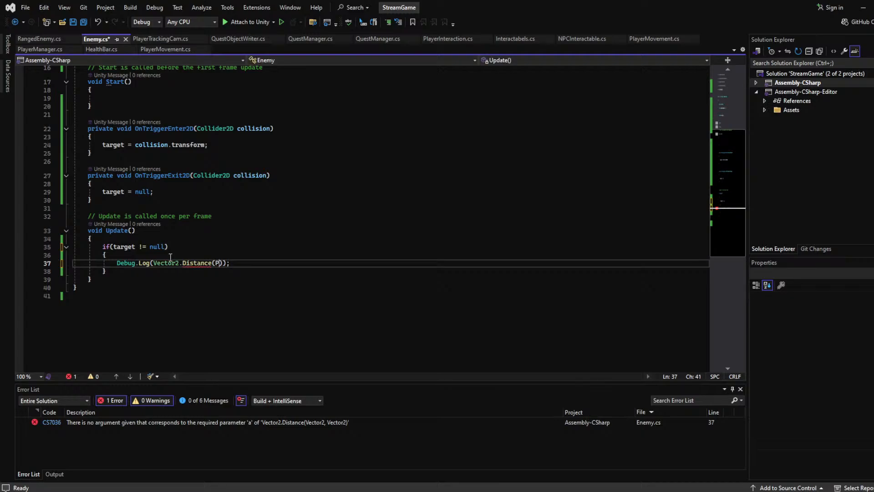
{"action": "type", "text": "transform.position, target.position"}
{"action": "left_click", "coordinate": [321, 214]}
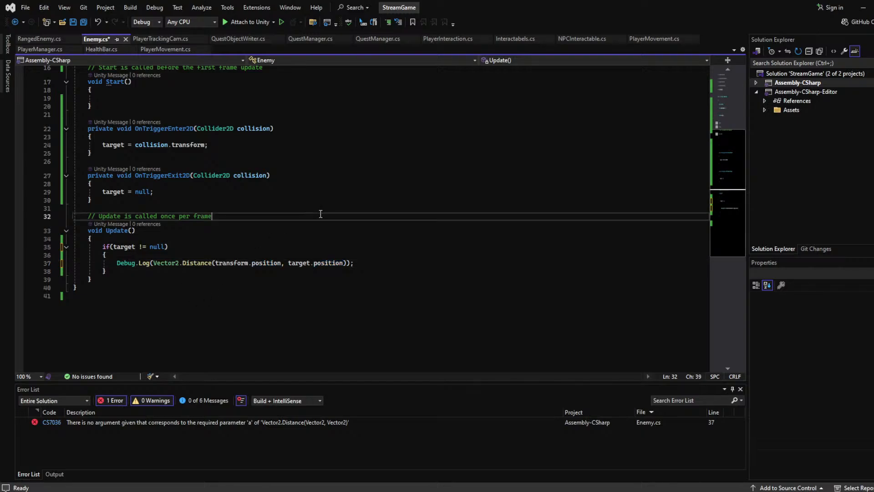
{"action": "key", "text": "ctrl+s"}
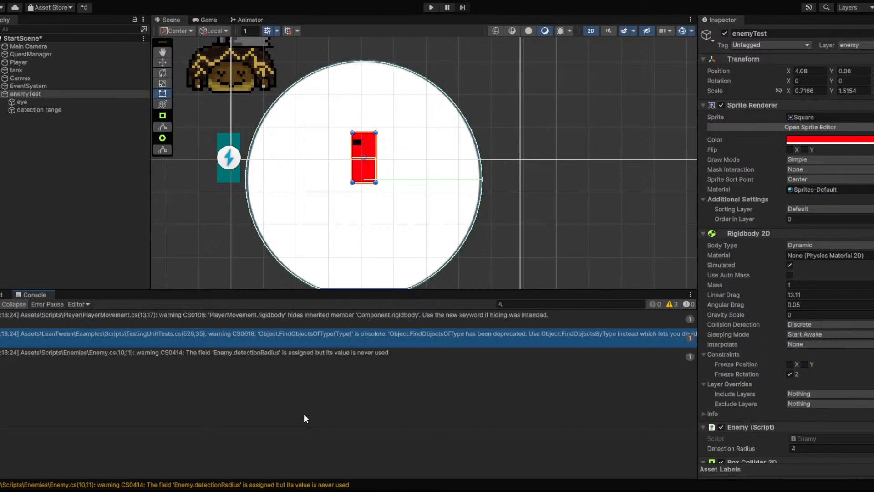
Run the game in Unity, move the player near and away from the enemy, check the logged distances, and stop the game
{"action": "left_click", "coordinate": [431, 8]}
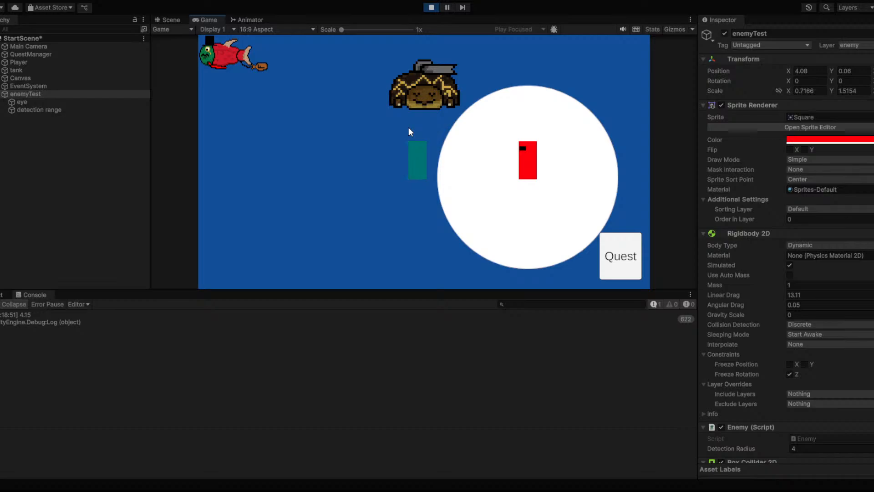
{"action": "key", "text": "a"}
{"action": "key", "text": "s"}
{"action": "key", "text": "a"}
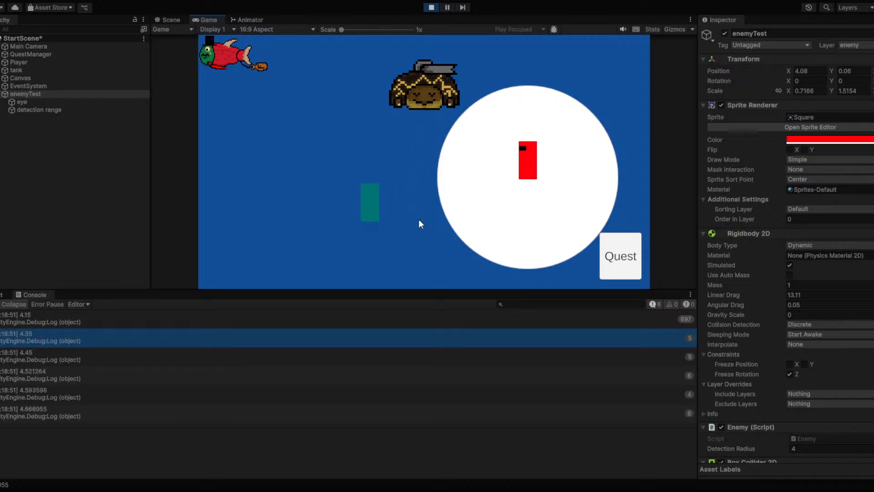
{"action": "key", "text": "d"}
{"action": "key", "text": "d"}
{"action": "key", "text": "w"}
{"action": "key", "text": "a"}
{"action": "key", "text": "a"}
{"action": "key", "text": "w"}
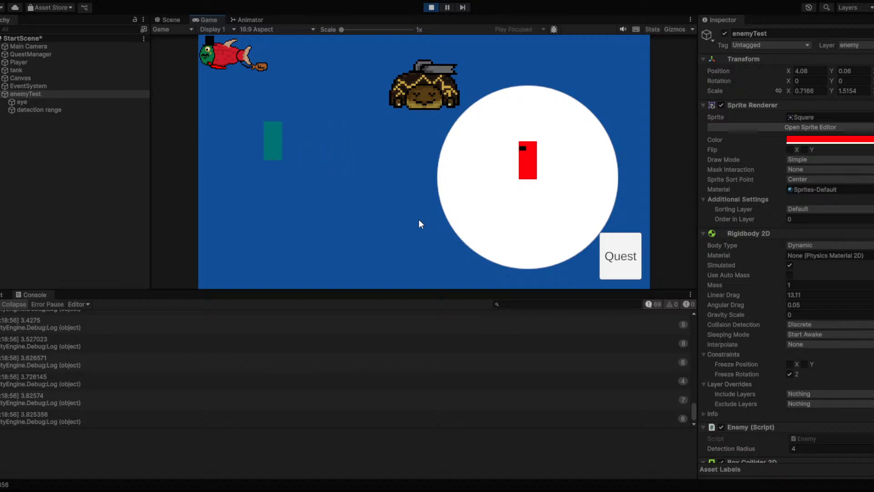
{"action": "scroll", "coordinate": [434, 341], "scroll_direction": "up", "scroll_amount": 5}
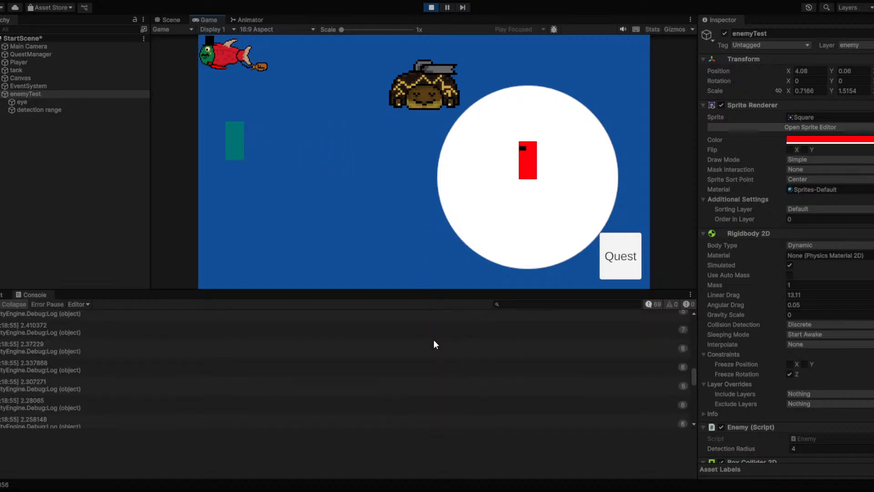
{"action": "scroll", "coordinate": [434, 341], "scroll_direction": "down", "scroll_amount": 3}
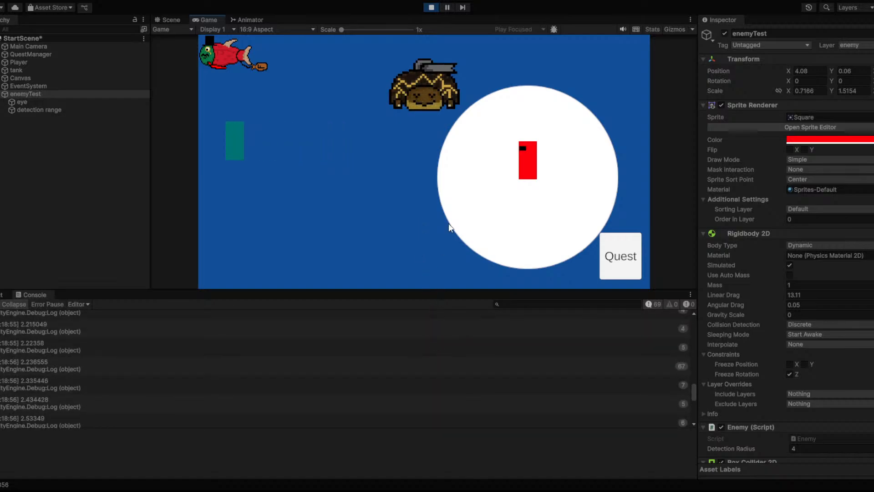
{"action": "left_click", "coordinate": [431, 7]}
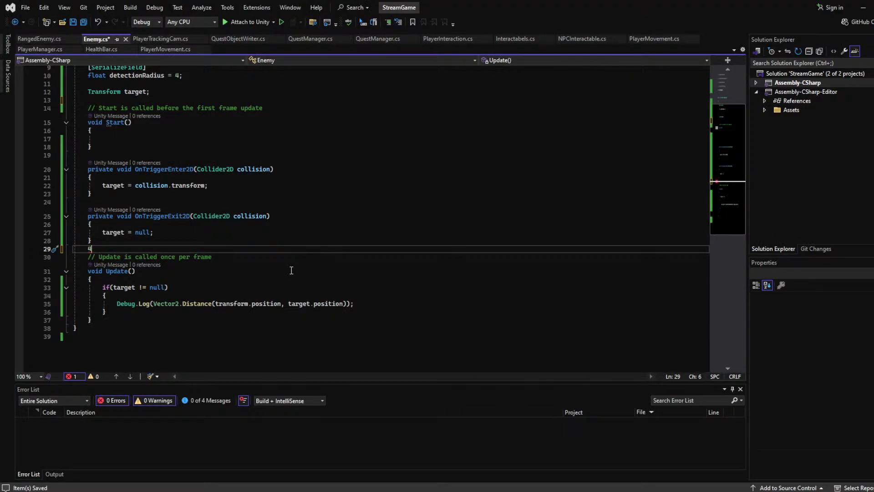
Delete the stray 4 on the blank line above the Update comment and check the detectionRadius field declaration
{"action": "key", "text": "BackSpace"}
{"action": "left_click_drag", "start_coordinate": [153, 304], "coordinate": [348, 304]}
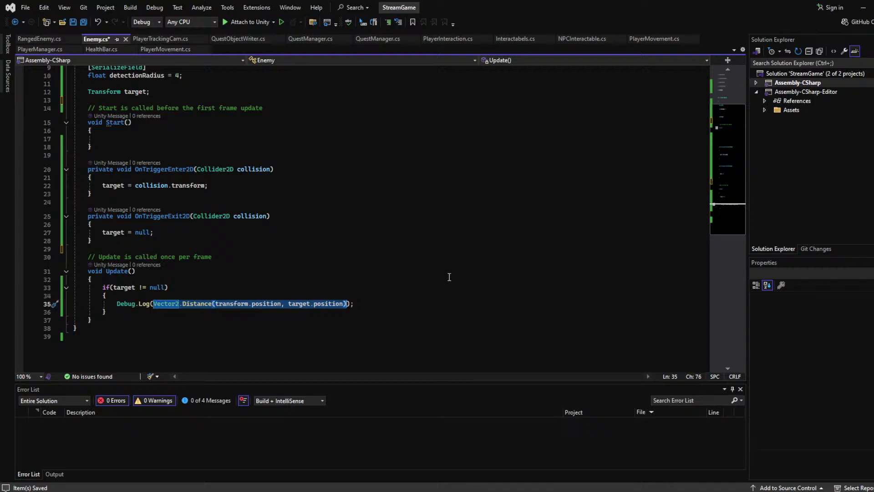
{"action": "scroll", "coordinate": [234, 191], "scroll_direction": "up", "scroll_amount": 2}
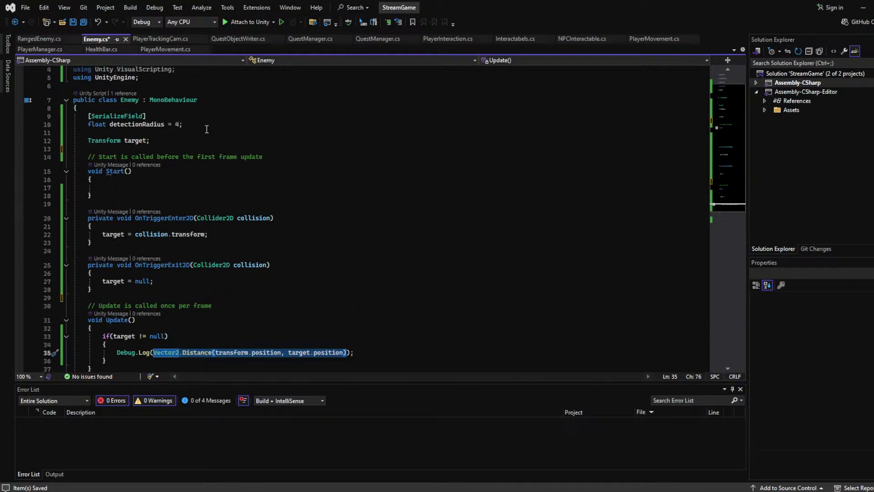
{"action": "left_click", "coordinate": [121, 124]}
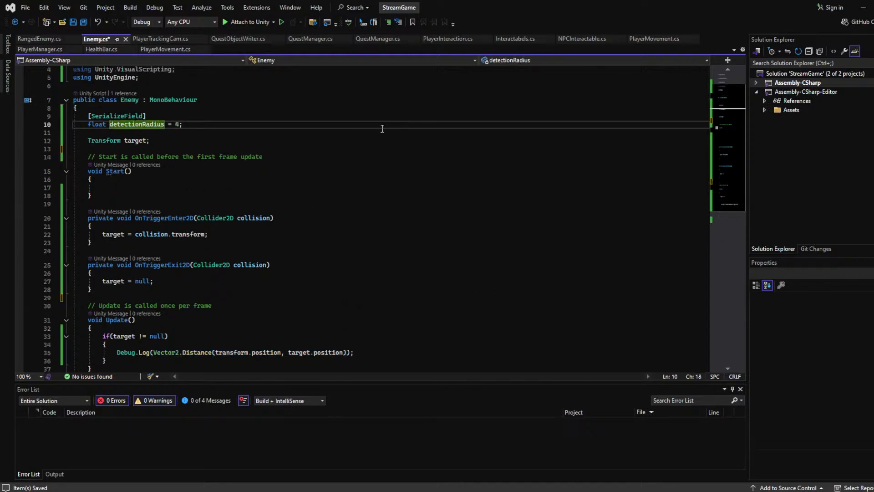
{"action": "scroll", "coordinate": [380, 137], "scroll_direction": "down", "scroll_amount": 2}
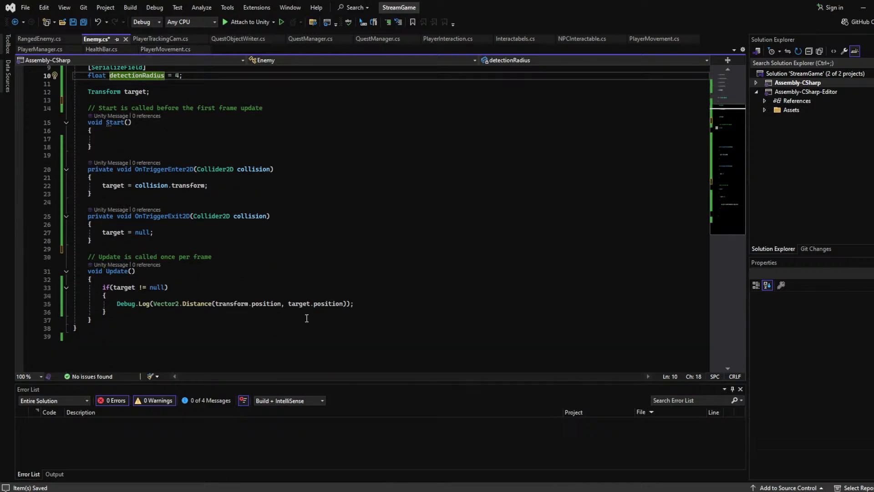
Extend the if condition in Update with && Vector2.Distance(transform.position, target.position) > detectionRadius
{"action": "left_click", "coordinate": [153, 306]}
{"action": "double_click", "coordinate": [131, 305]}
{"action": "left_click", "coordinate": [133, 306]}
{"action": "left_click", "coordinate": [153, 297]}
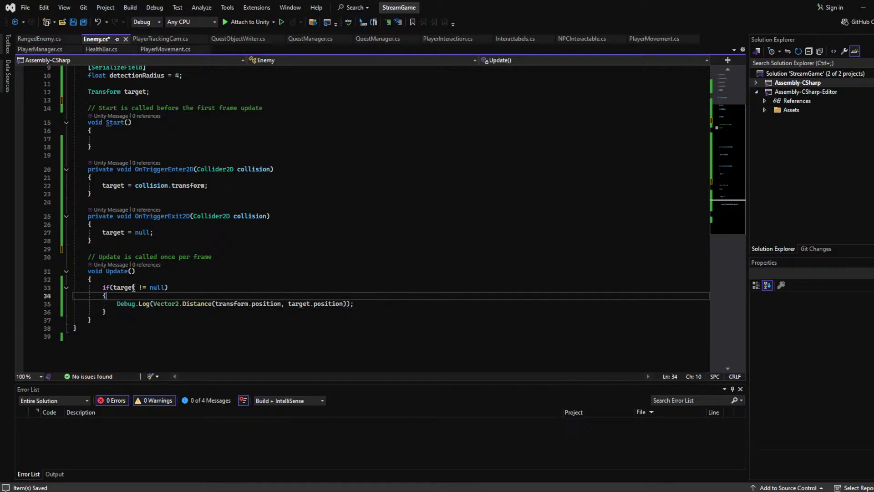
{"action": "left_click", "coordinate": [165, 288]}
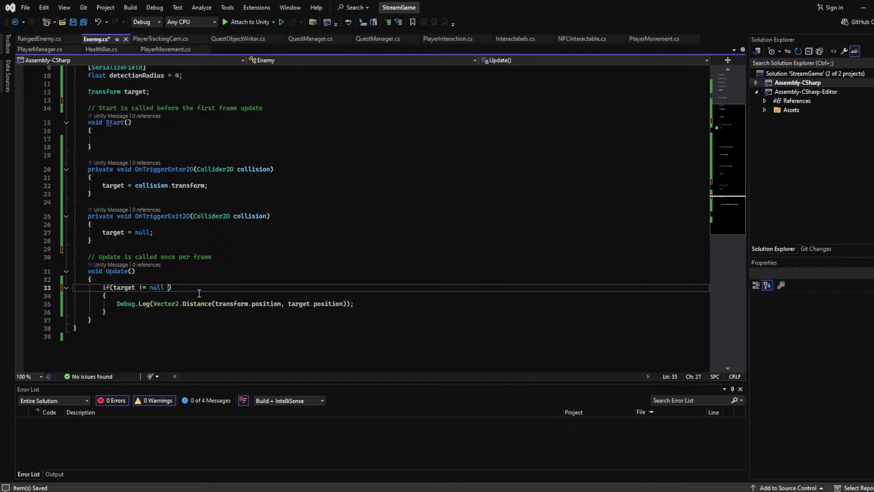
{"action": "type", "text": "&&"}
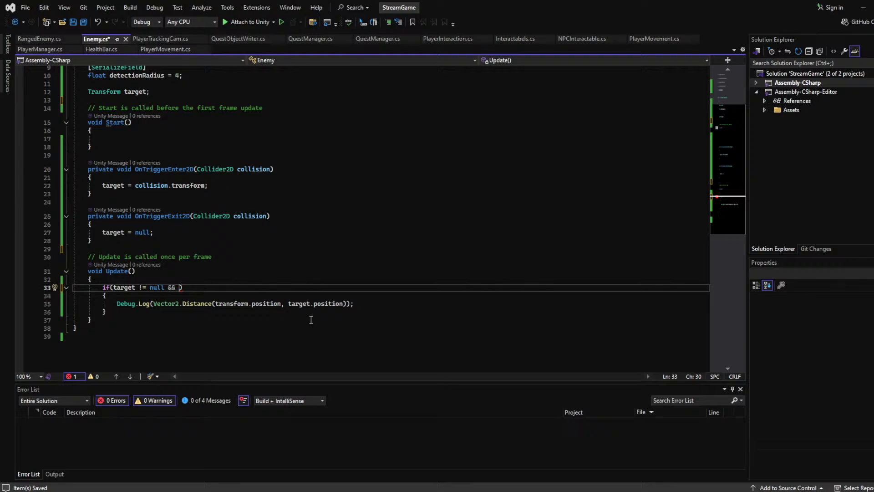
{"action": "left_click_drag", "start_coordinate": [346, 303], "coordinate": [153, 303]}
{"action": "key", "text": "ctrl+c"}
{"action": "left_click", "coordinate": [181, 286]}
{"action": "key", "text": "ctrl+v"}
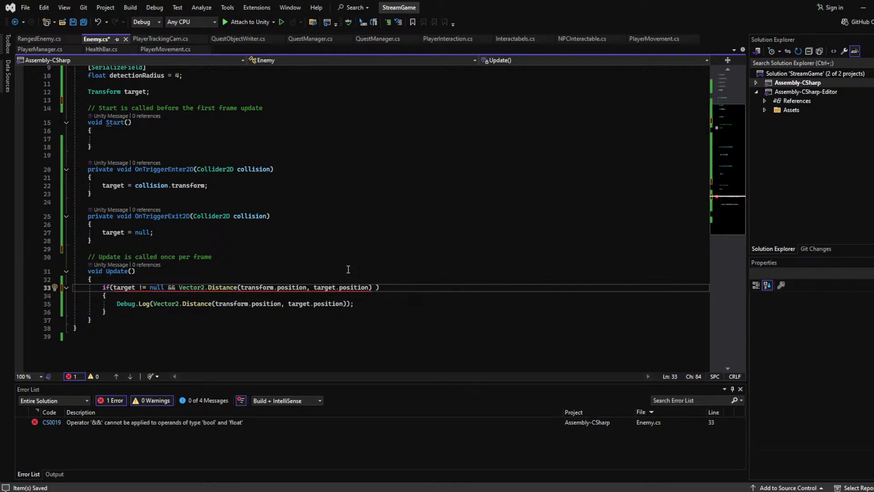
{"action": "type", "text": "> detectionRadius"}
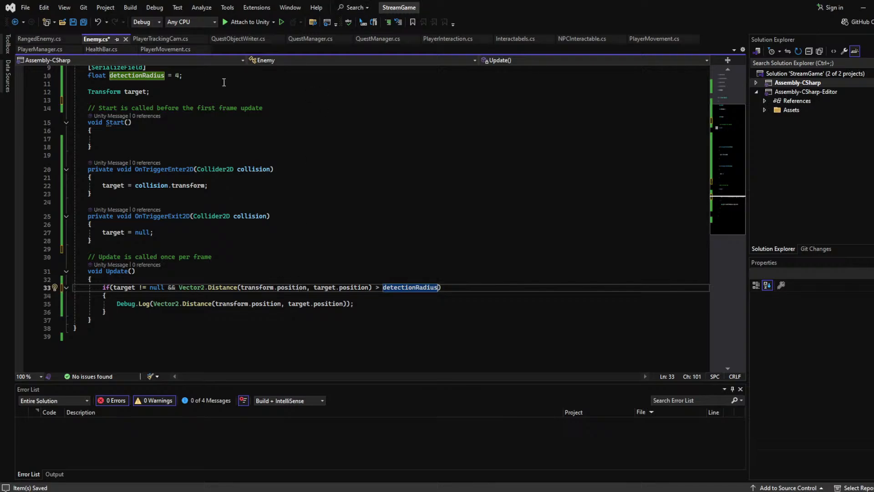
Rename the serialized detectionRadius field to followRadius and set its default value to 10
{"action": "scroll", "coordinate": [219, 144], "scroll_direction": "up", "scroll_amount": 3}
{"action": "scroll", "coordinate": [169, 175], "scroll_direction": "down", "scroll_amount": 1}
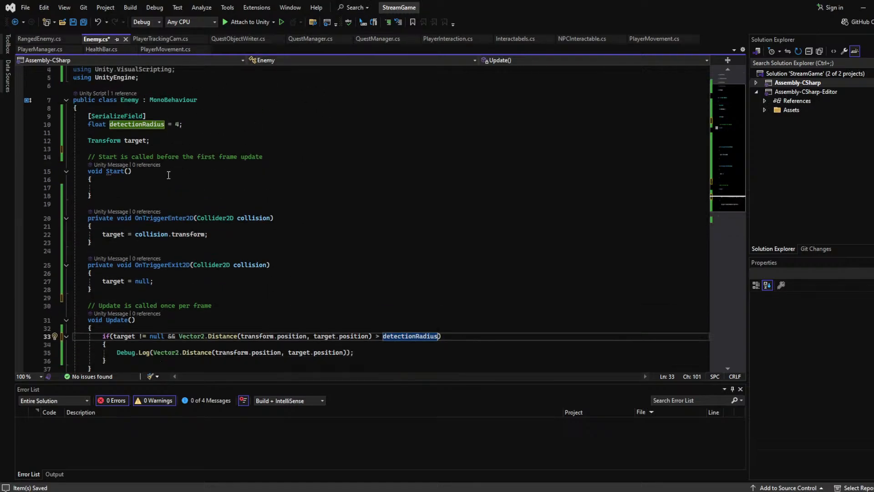
{"action": "left_click", "coordinate": [137, 123]}
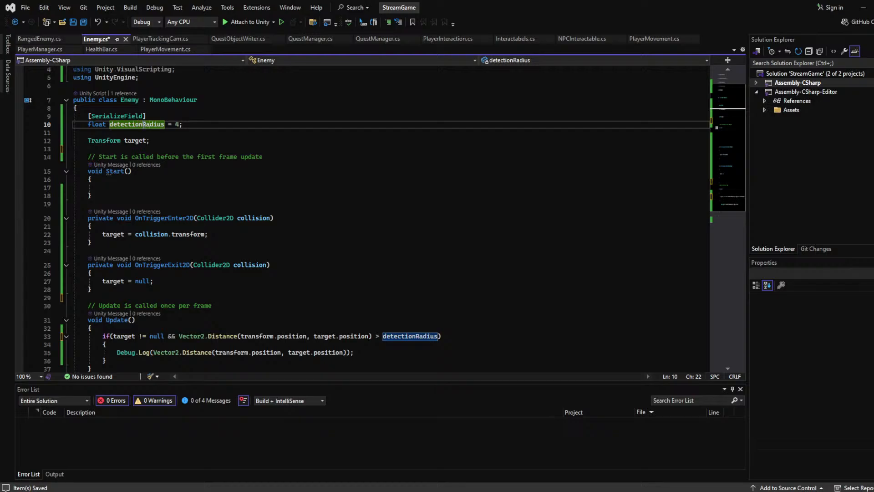
{"action": "double_click", "coordinate": [120, 124]}
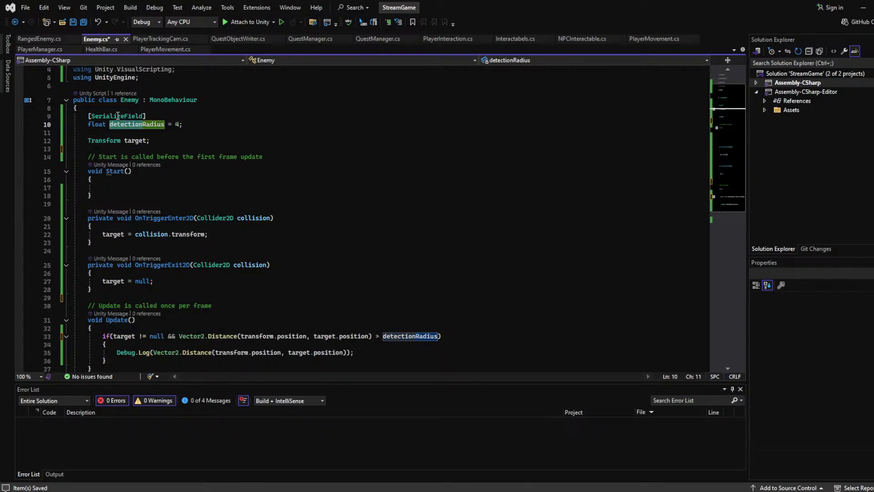
{"action": "type", "text": "followRadius"}
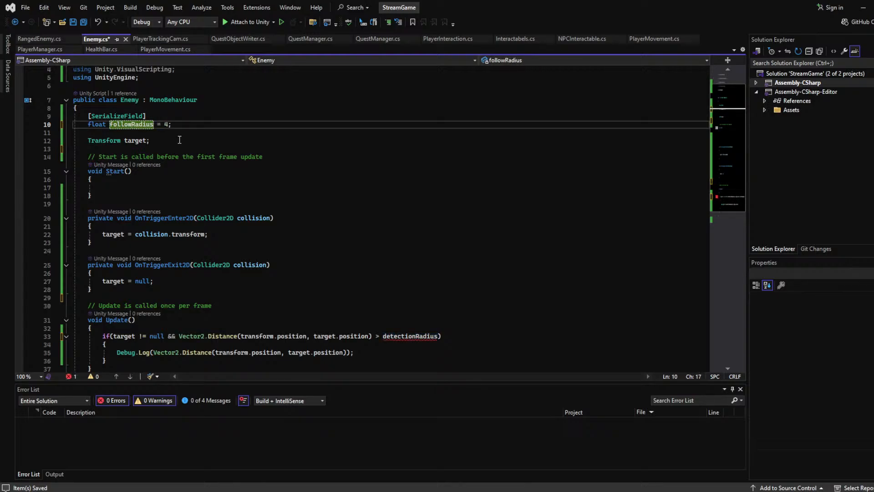
{"action": "left_click", "coordinate": [171, 124]}
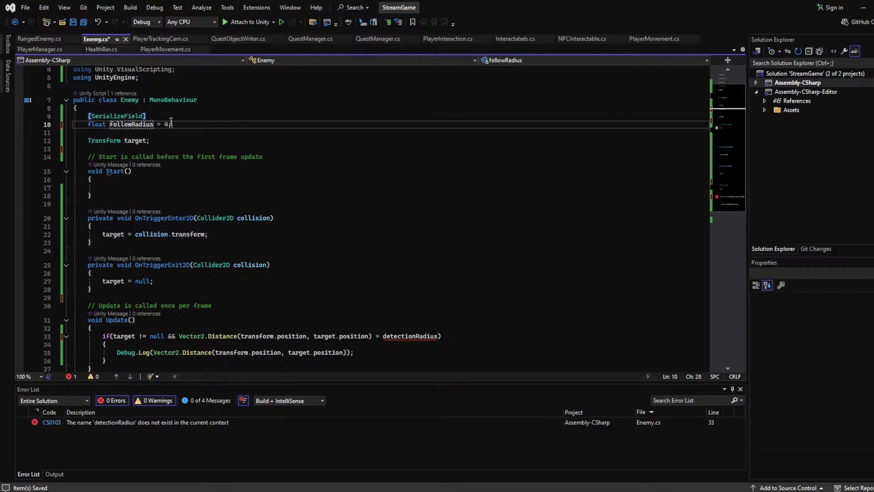
{"action": "key", "text": "Left"}
{"action": "key", "text": "BackSpace"}
{"action": "type", "text": "1"}
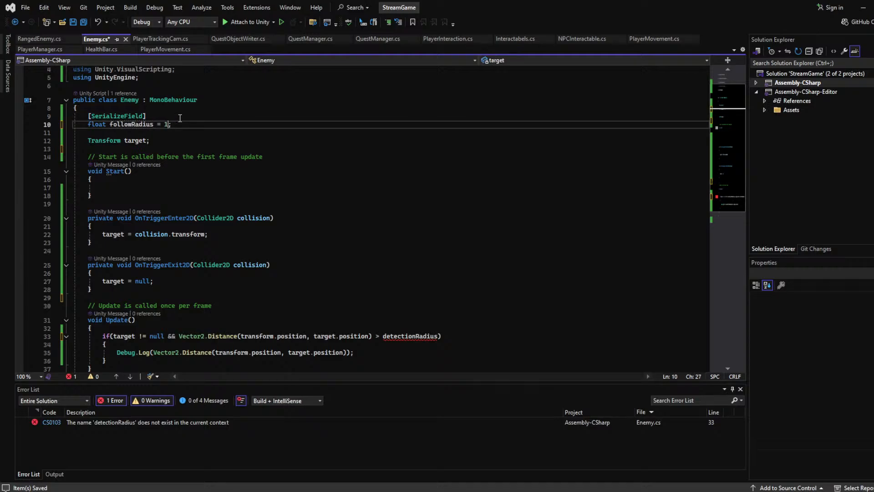
{"action": "type", "text": "0"}
Replace detectionRadius with followRadius in the Update method's distance condition
{"action": "scroll", "coordinate": [219, 175], "scroll_direction": "down", "scroll_amount": 3}
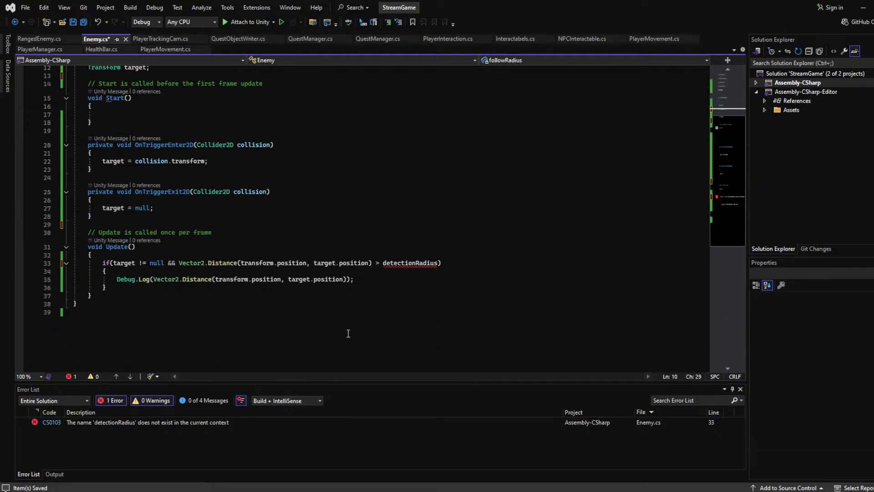
{"action": "double_click", "coordinate": [409, 264]}
{"action": "type", "text": "follo"}
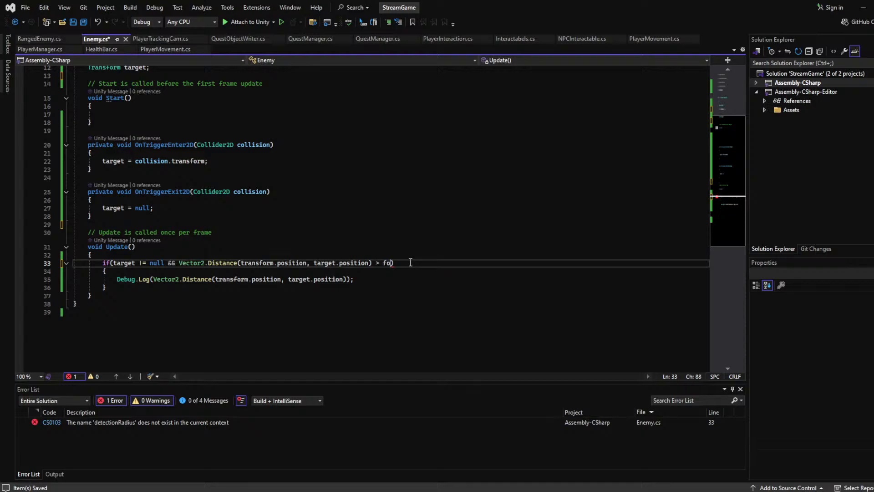
{"action": "type", "text": "wRadius"}
Replace the Debug.Log line inside the distance check with target = null;
{"action": "left_click_drag", "start_coordinate": [362, 279], "coordinate": [116, 279]}
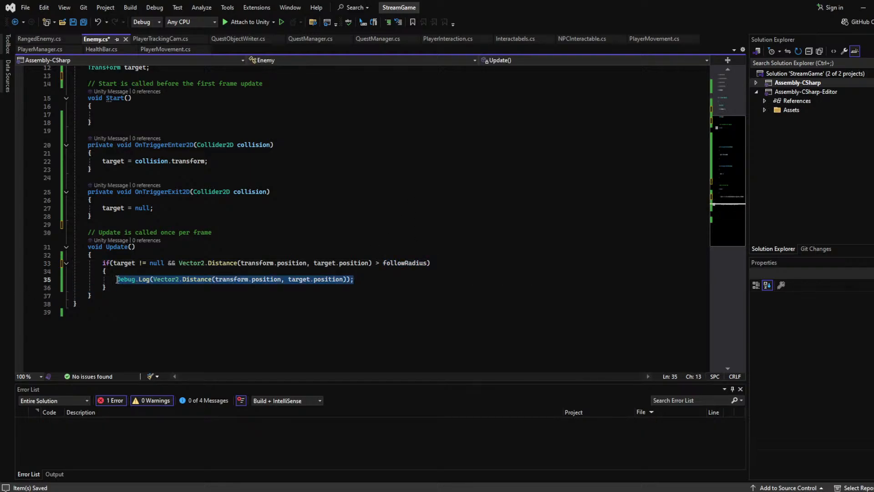
{"action": "type", "text": "tar"}
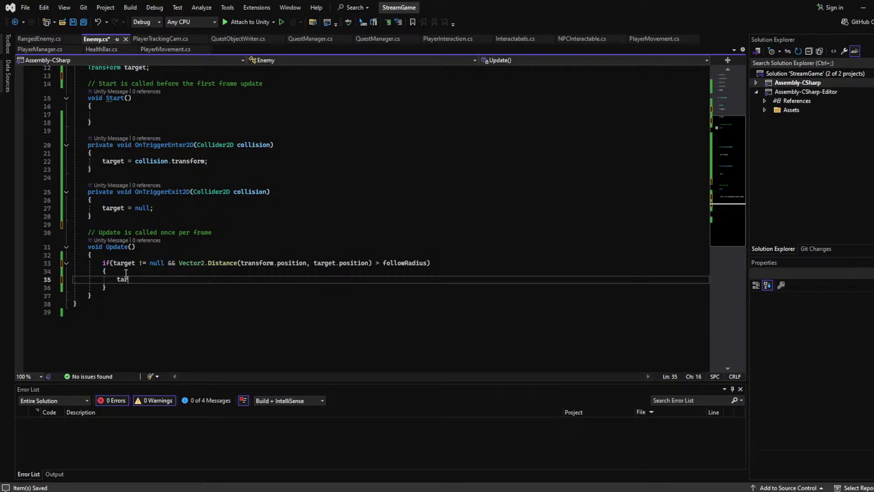
{"action": "type", "text": "get ="}
{"action": "type", "text": "= "}
{"action": "type", "text": "null"}
{"action": "type", "text": "'';"}
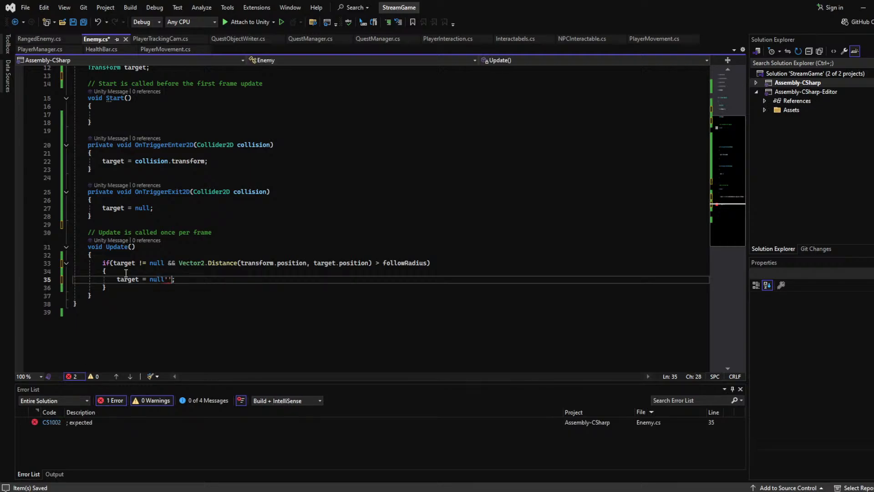
{"action": "left_click", "coordinate": [275, 237]}
Add target = null; to the Start method and save the script
{"action": "scroll", "coordinate": [275, 237], "scroll_direction": "up", "scroll_amount": 3}
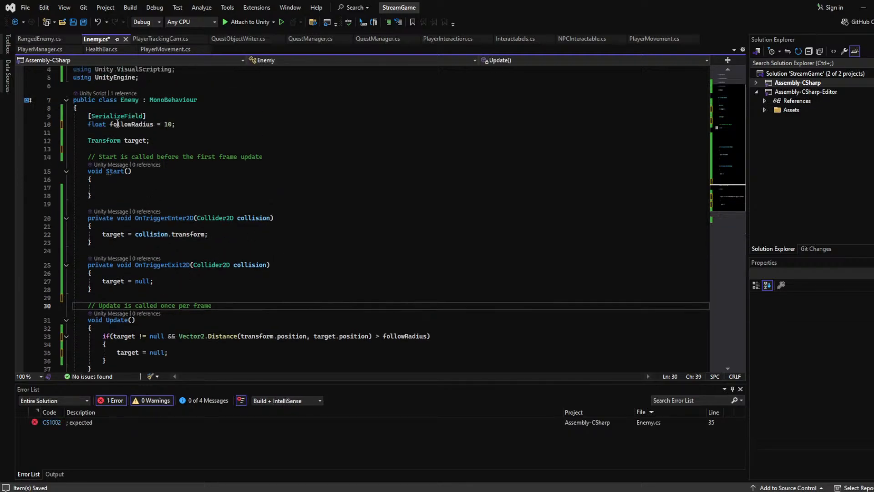
{"action": "left_click", "coordinate": [139, 187]}
{"action": "type", "text": "target"}
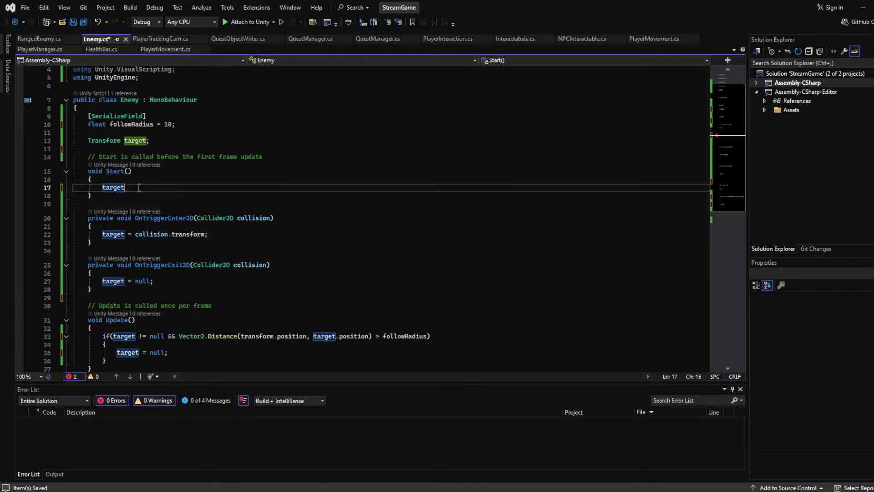
{"action": "type", "text": " = null;"}
{"action": "key", "text": "ctrl+s"}
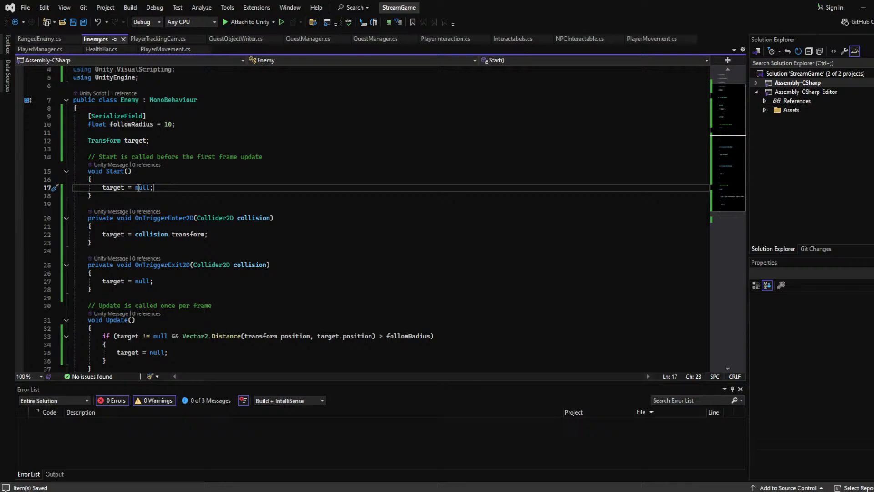
Declare an enum named EnemyState with an empty body between the using directives and the Enemy class
{"action": "left_click", "coordinate": [385, 204]}
{"action": "scroll", "coordinate": [406, 206], "scroll_direction": "down", "scroll_amount": 3}
{"action": "scroll", "coordinate": [401, 211], "scroll_direction": "up", "scroll_amount": 3}
{"action": "scroll", "coordinate": [341, 194], "scroll_direction": "down", "scroll_amount": 2}
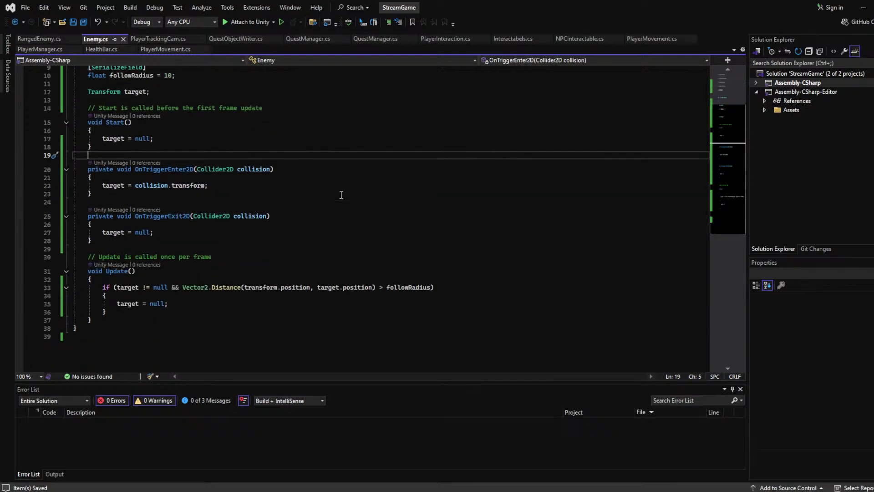
{"action": "scroll", "coordinate": [306, 218], "scroll_direction": "up", "scroll_amount": 3}
{"action": "scroll", "coordinate": [166, 169], "scroll_direction": "down", "scroll_amount": 1}
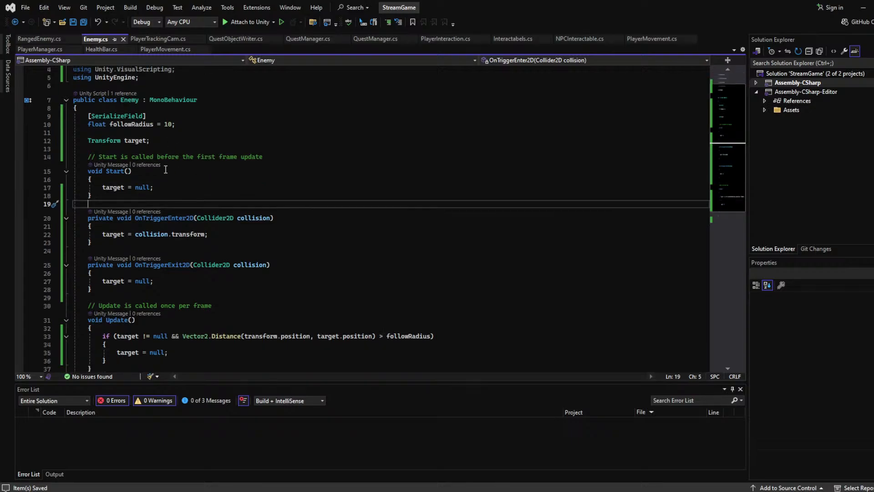
{"action": "scroll", "coordinate": [167, 171], "scroll_direction": "up", "scroll_amount": 1}
{"action": "left_click", "coordinate": [170, 114]}
{"action": "key", "text": "Return"}
{"action": "key", "text": "Return"}
{"action": "key", "text": "Up"}
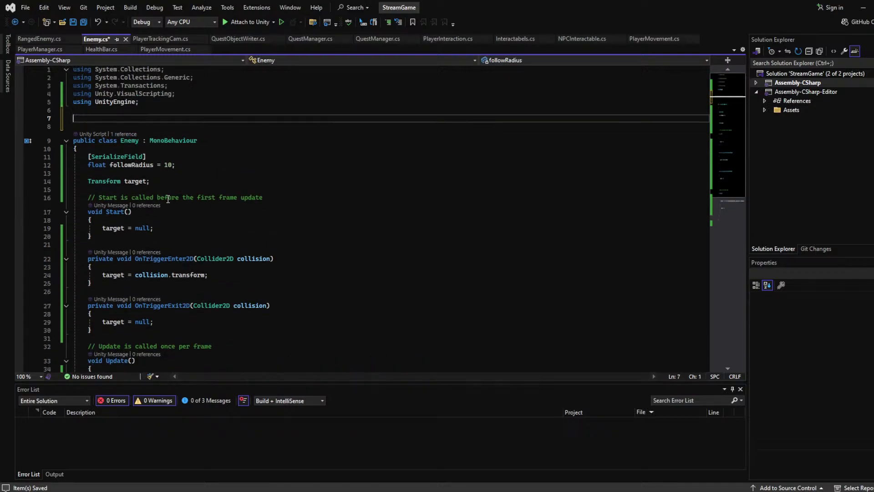
{"action": "type", "text": "enum Ene"}
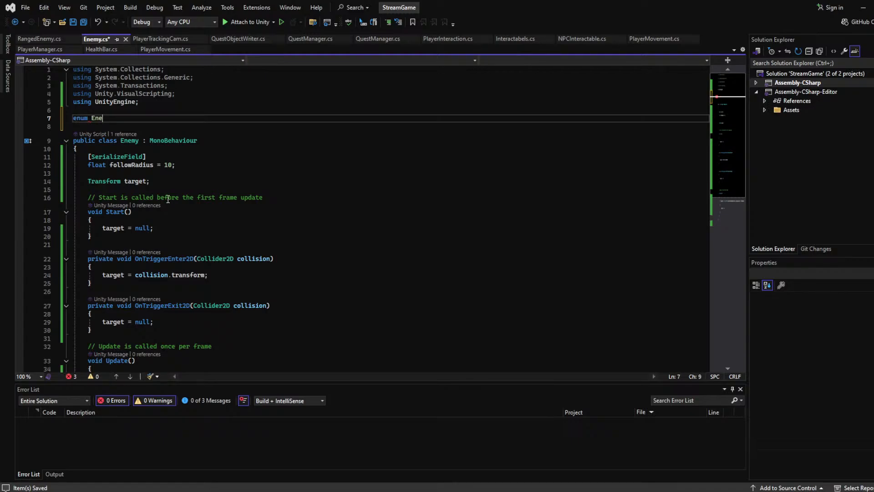
{"action": "type", "text": "myState"}
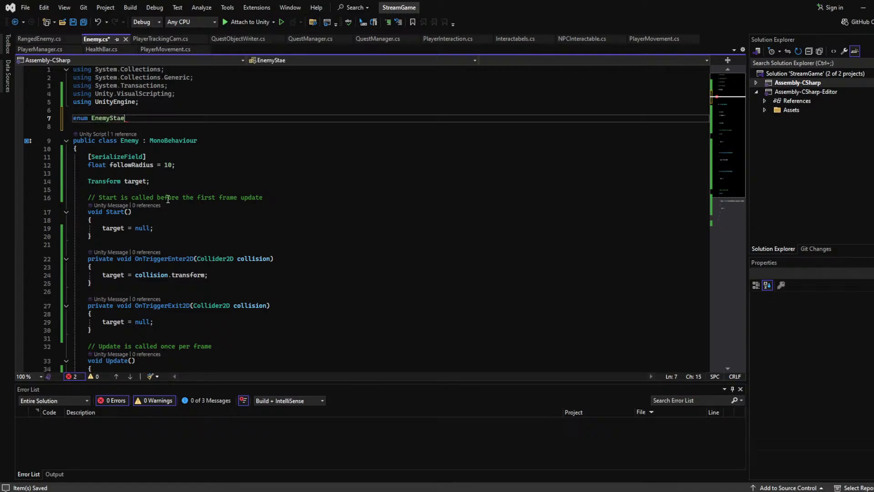
{"action": "key", "text": "Return"}
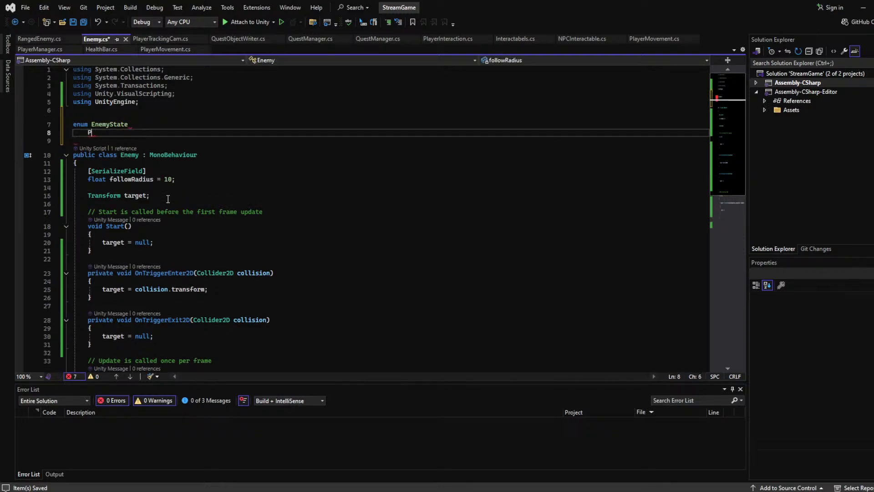
{"action": "type", "text": "{"}
{"action": "key", "text": "Return"}
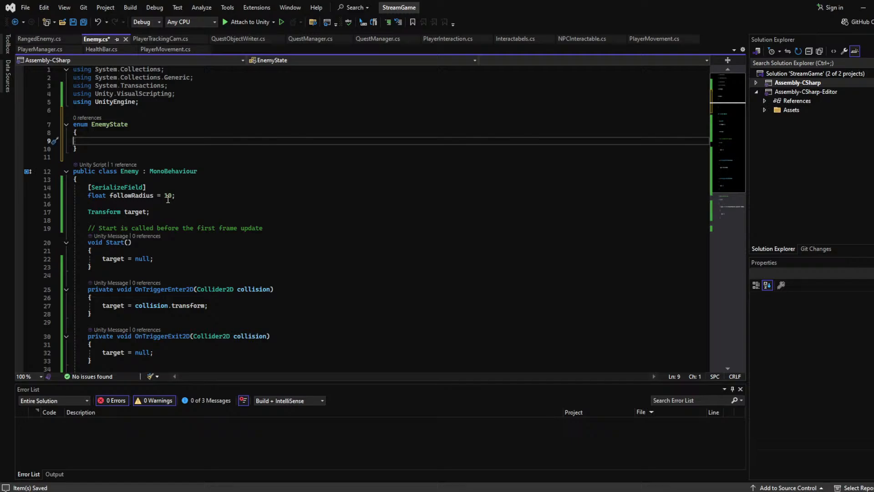
Add the members idle, patroling, attacking and following to the EnemyState enum, one per line
{"action": "type", "text": "idle,"}
{"action": "key", "text": "Return"}
{"action": "type", "text": "patroling,"}
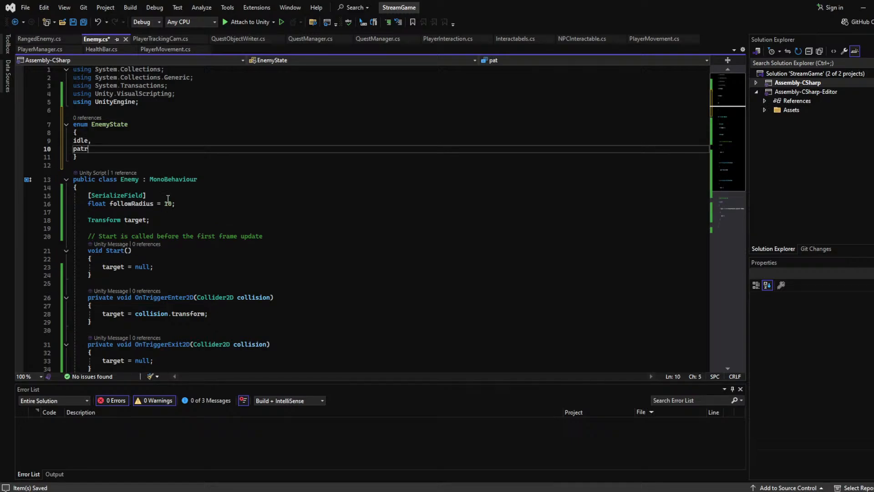
{"action": "key", "text": "Return"}
{"action": "type", "text": "attackin"}
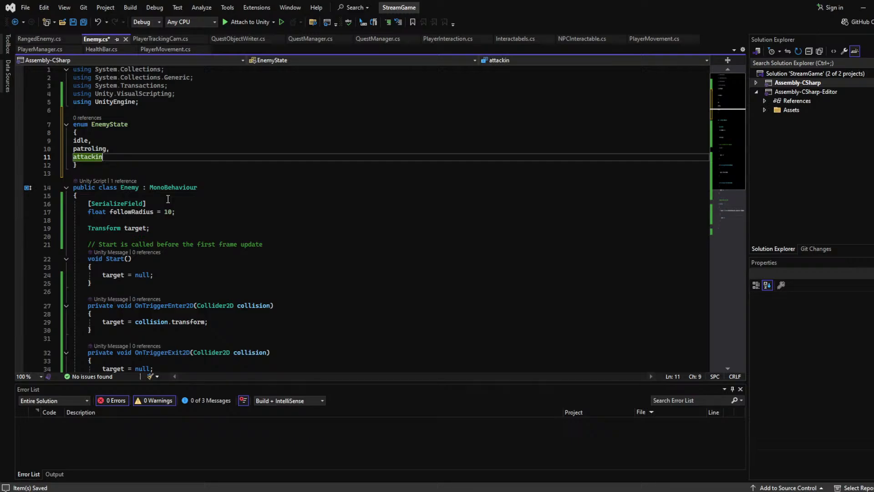
{"action": "type", "text": "g,"}
{"action": "key", "text": "Return"}
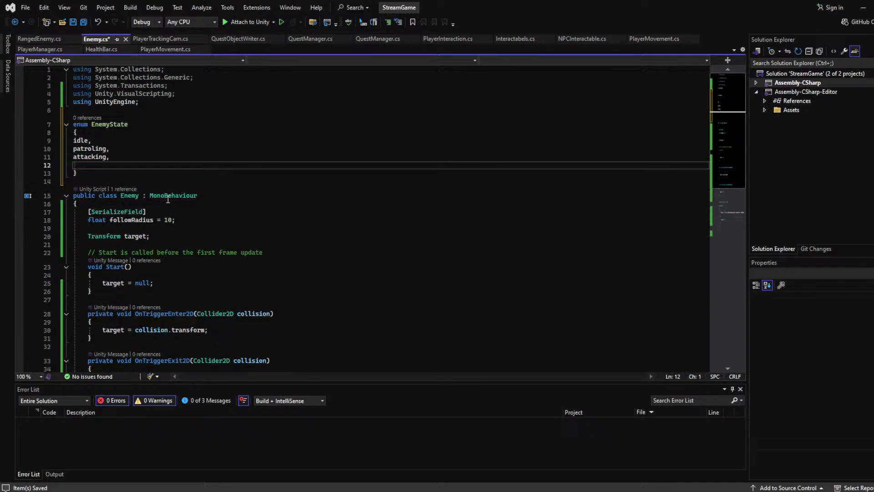
{"action": "type", "text": "following"}
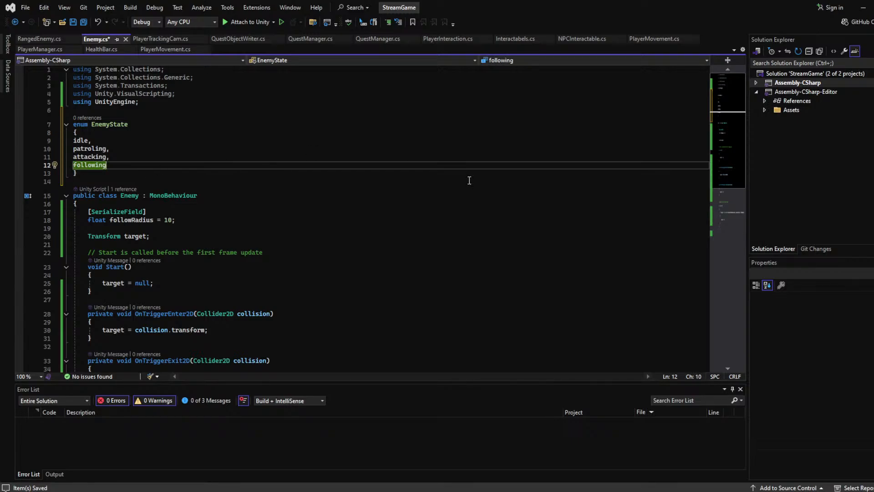
{"action": "scroll", "coordinate": [468, 180], "scroll_direction": "down", "scroll_amount": 7}
{"action": "key", "text": "Down"}
{"action": "key", "text": "Down"}
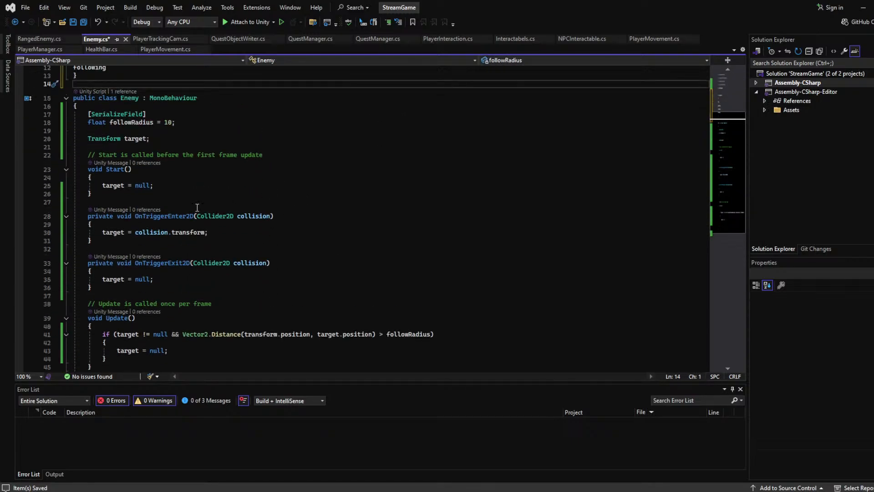
Declare the field EnemyState state = EnemyState.idle; directly below Transform target; in the Enemy class
{"action": "left_click", "coordinate": [189, 146]}
{"action": "key", "text": "ctrl+Return"}
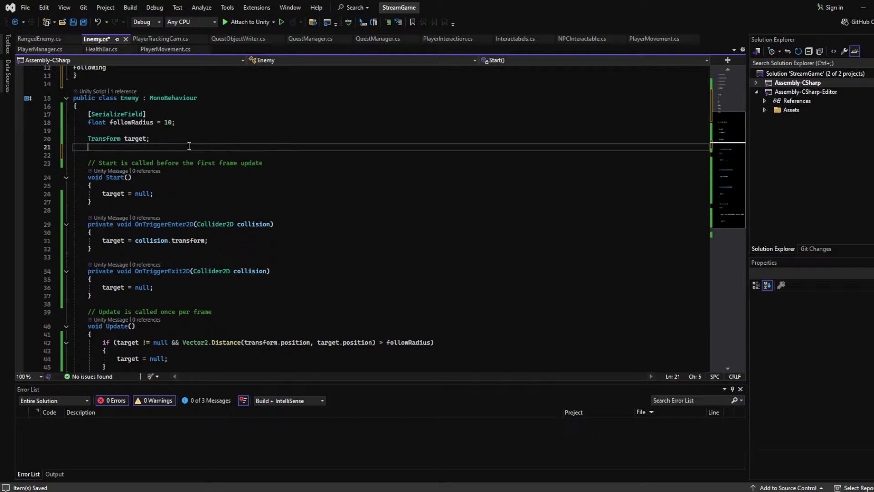
{"action": "type", "text": "EnemyState "}
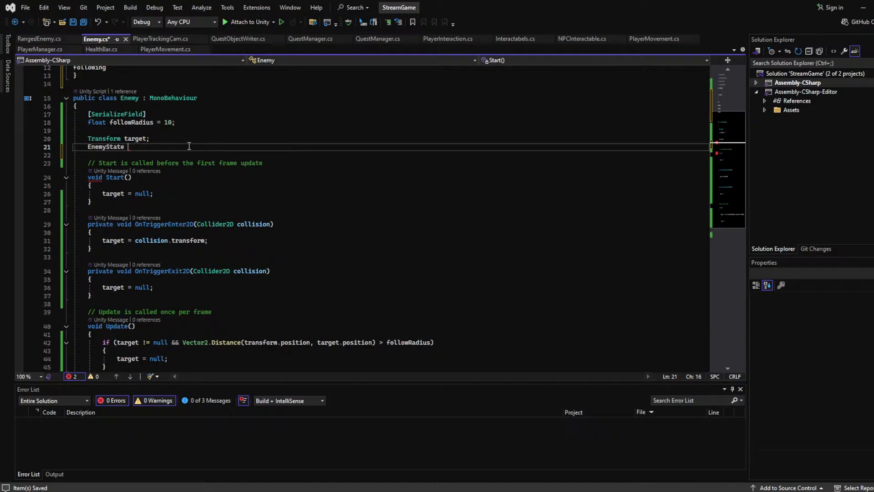
{"action": "type", "text": "state ="}
{"action": "key", "text": "Tab"}
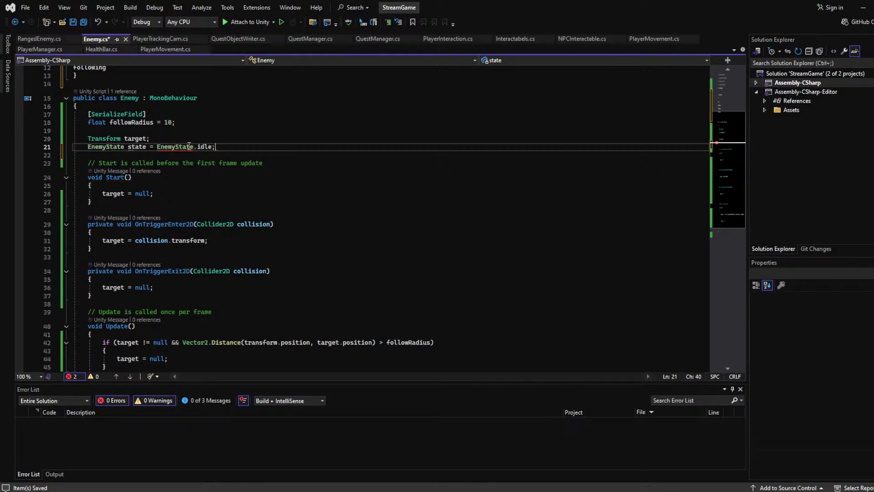
Add state = EnemyState.following; after the target assignment in OnTriggerEnter2D
{"action": "scroll", "coordinate": [245, 162], "scroll_direction": "down", "scroll_amount": 4}
{"action": "scroll", "coordinate": [215, 263], "scroll_direction": "up", "scroll_amount": 3}
{"action": "scroll", "coordinate": [214, 264], "scroll_direction": "down", "scroll_amount": 2}
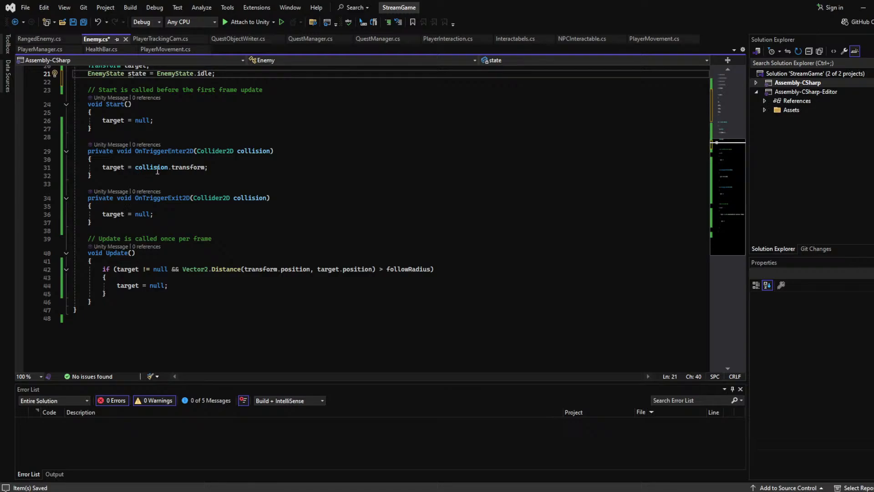
{"action": "left_click", "coordinate": [229, 169]}
{"action": "key", "text": "Return"}
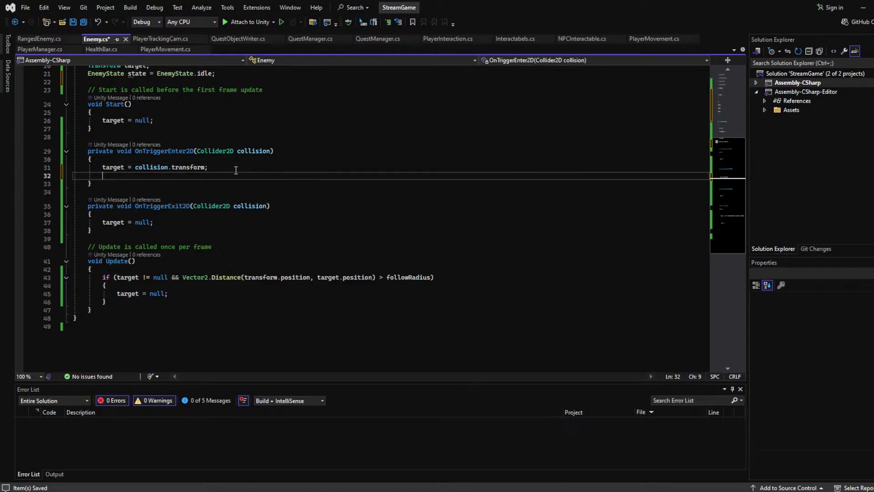
{"action": "type", "text": "state = EnemyState.following;"}
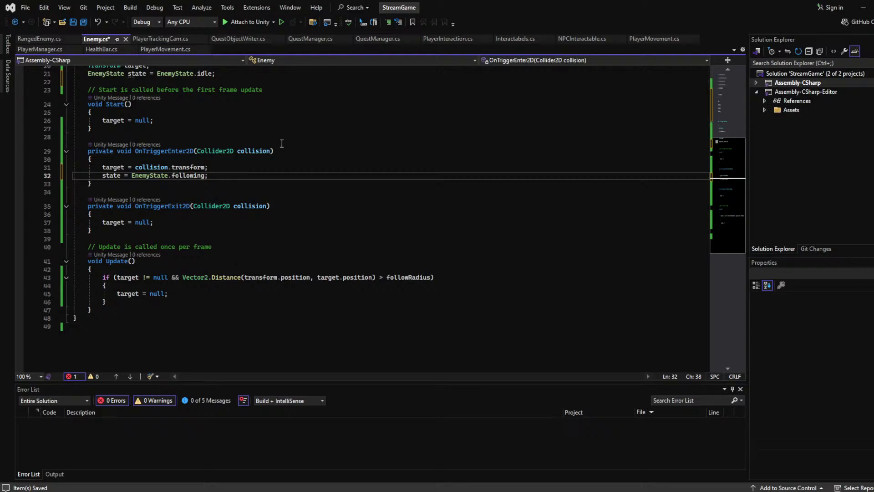
Add state = EnemyState.idle; below target = null; inside the Update distance check and save the script
{"action": "left_click", "coordinate": [205, 294]}
{"action": "key", "text": "Return"}
{"action": "type", "text": "EnemyState"}
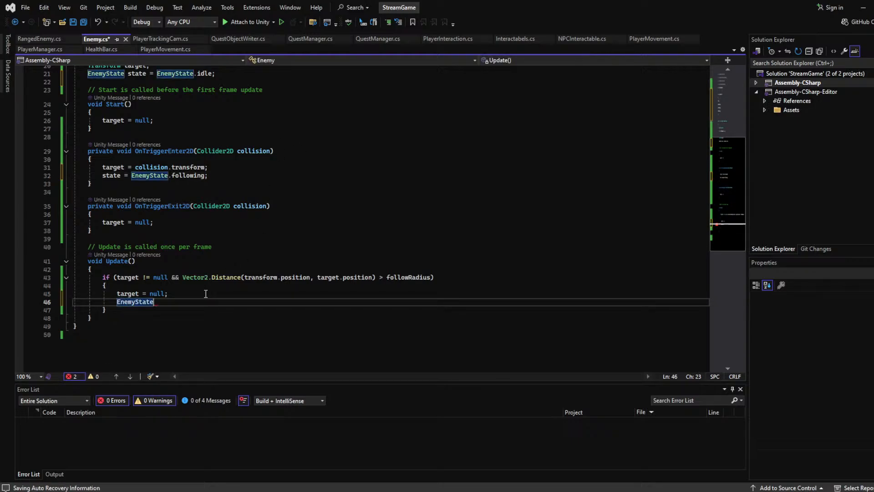
{"action": "type", "text": ".idle;"}
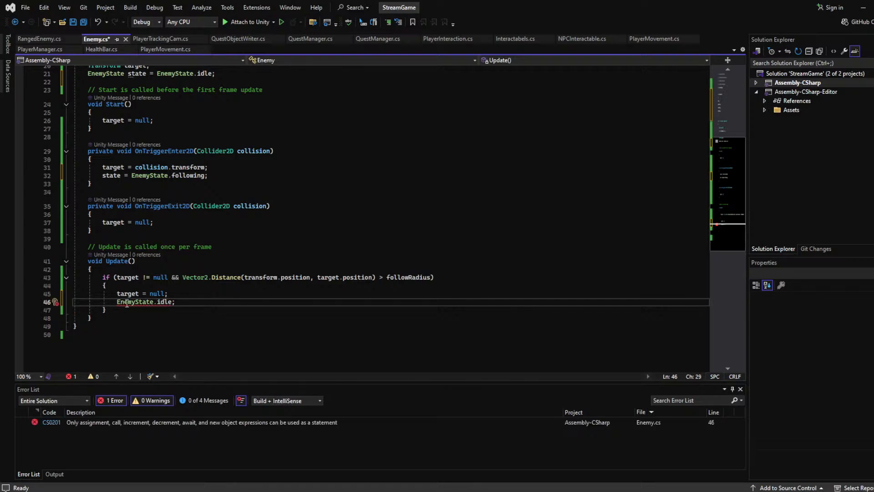
{"action": "triple_click", "coordinate": [115, 177]}
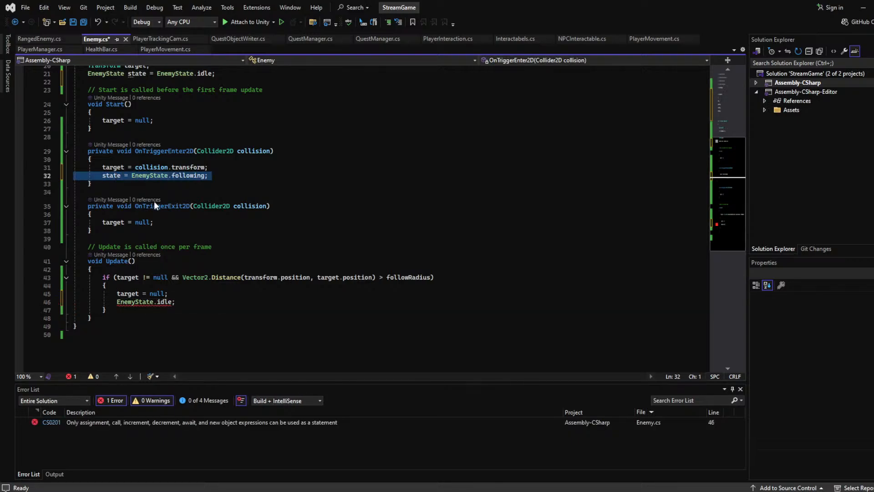
{"action": "left_click", "coordinate": [116, 302]}
{"action": "type", "text": "state ="}
{"action": "key", "text": "ctrl+s"}
Add Debug.Log(state); after the if block in Update, separated by a blank line, and save the script
{"action": "left_click", "coordinate": [160, 314]}
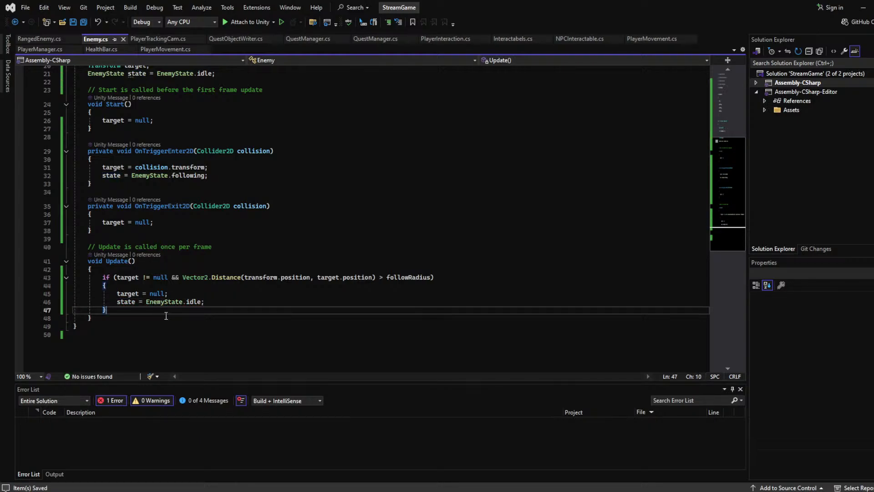
{"action": "key", "text": "Return"}
{"action": "key", "text": "Return"}
{"action": "type", "text": "Debug"}
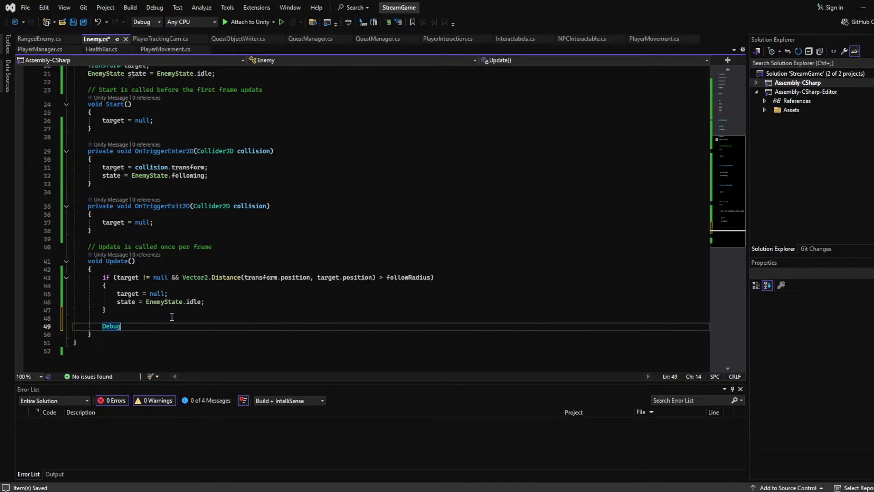
{"action": "type", "text": ".Log*();"}
{"action": "key", "text": "Left"}
{"action": "key", "text": "Left"}
{"action": "key", "text": "Left"}
{"action": "key", "text": "BackSpace"}
{"action": "key", "text": "BackSpace"}
{"action": "key", "text": "BackSpace"}
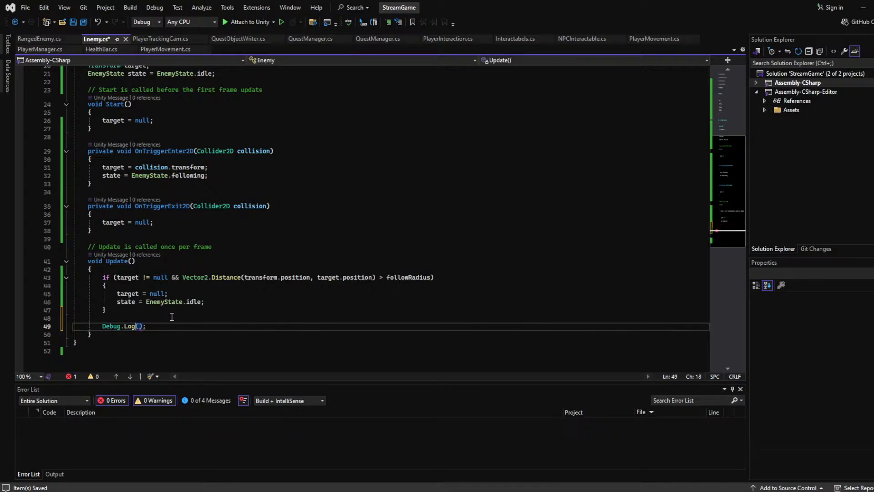
{"action": "key", "text": "Right"}
{"action": "type", "text": "sat"}
{"action": "key", "text": "BackSpace"}
{"action": "key", "text": "BackSpace"}
{"action": "type", "text": "tate"}
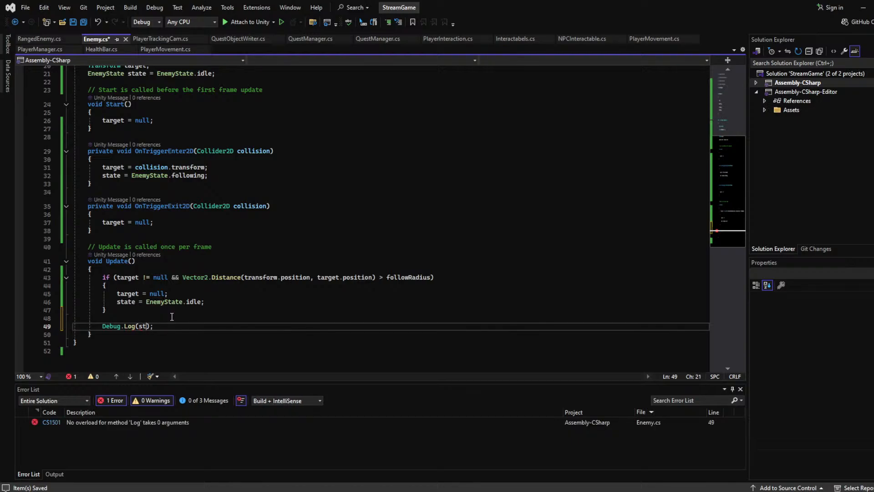
{"action": "key", "text": "ctrl+s"}
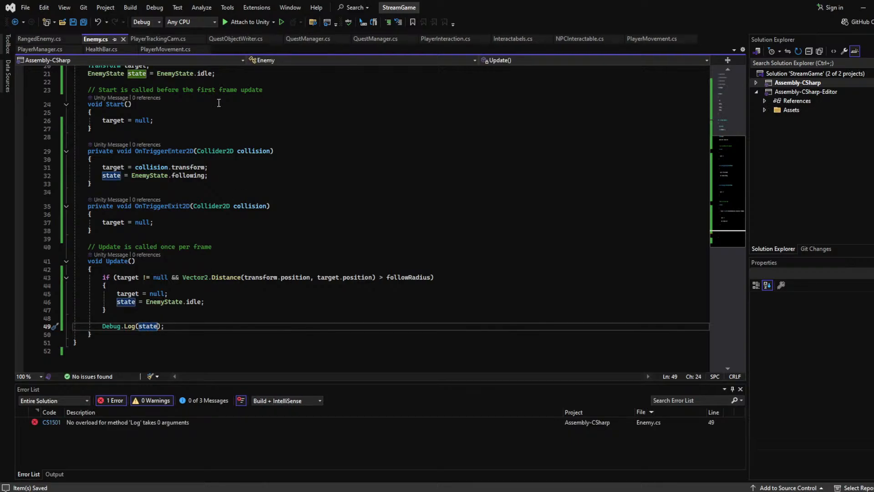
Switch to the Unity editor, run the scene to check the logged enemy state, and stop play mode
{"action": "key", "text": "alt+Tab"}
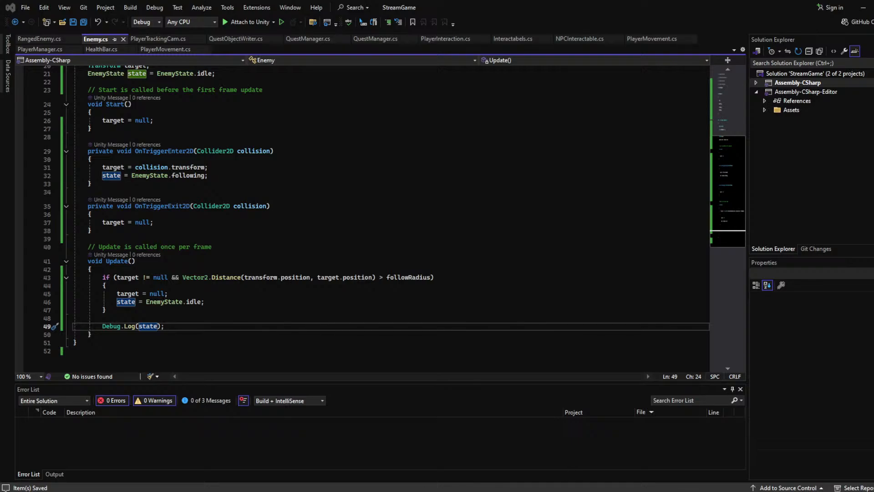
{"action": "key", "text": "alt+Tab"}
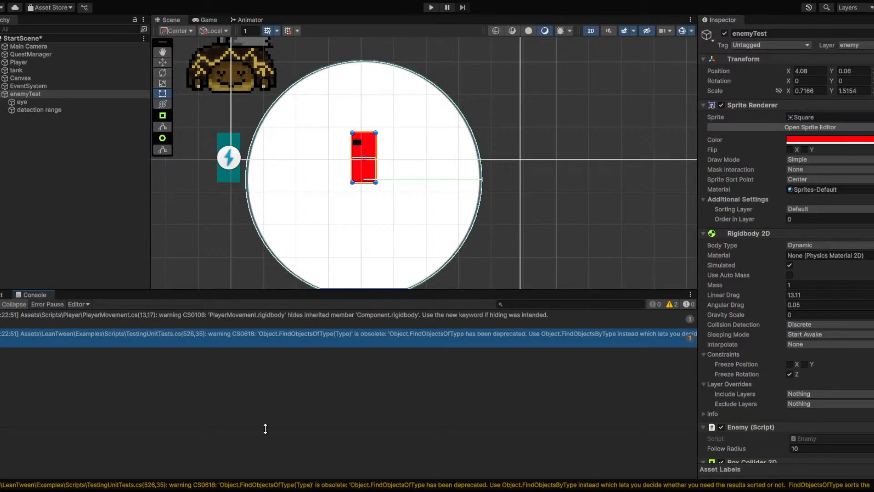
{"action": "left_click", "coordinate": [438, 9]}
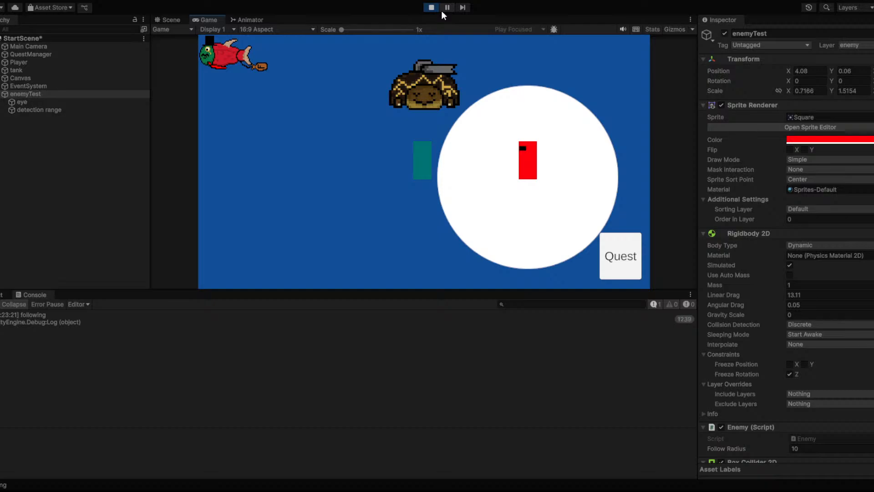
{"action": "left_click", "coordinate": [434, 11]}
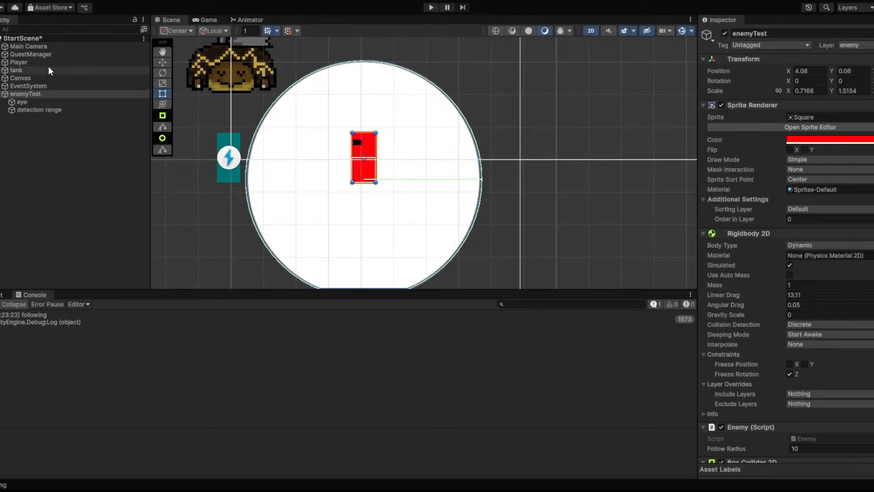
Expand the Player object and inspect the trigger collider on its interactable_range child
{"action": "left_click", "coordinate": [52, 63]}
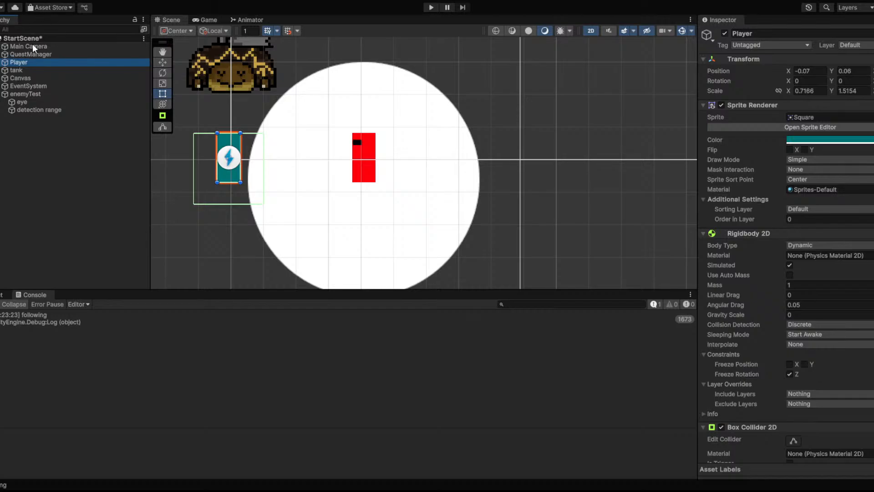
{"action": "left_click", "coordinate": [1, 63]}
{"action": "left_click", "coordinate": [28, 70]}
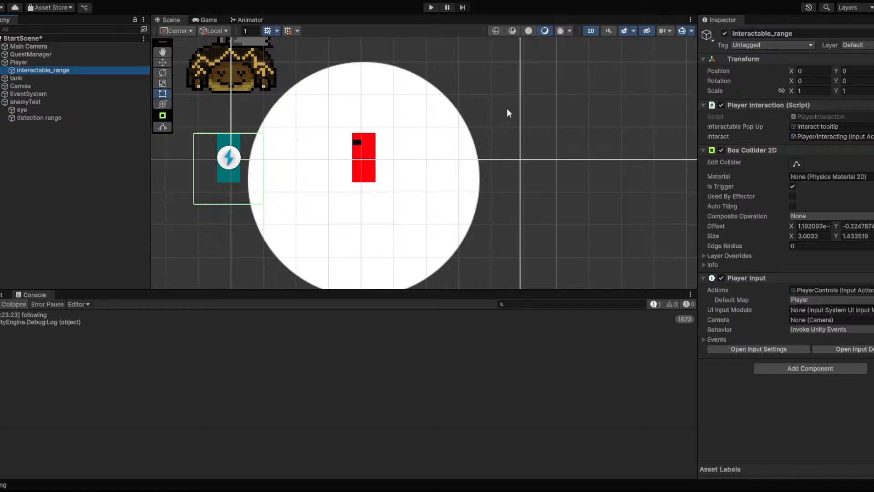
{"action": "left_click", "coordinate": [58, 200]}
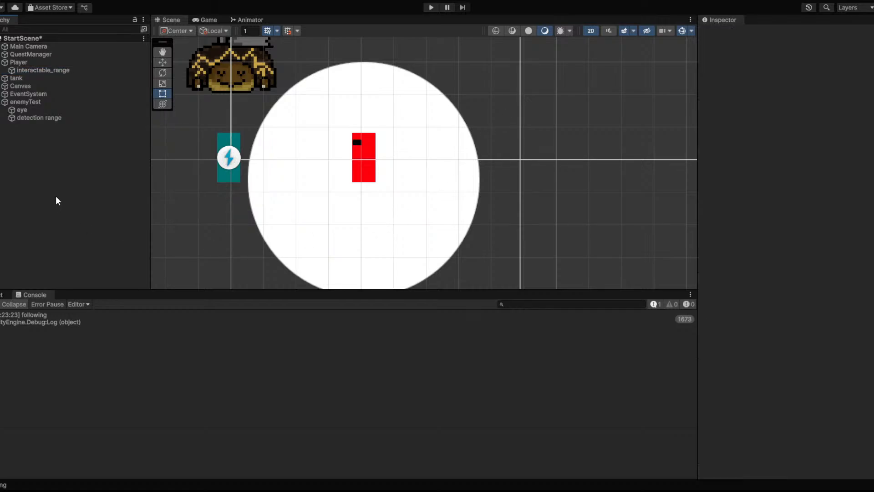
{"action": "left_click", "coordinate": [35, 71]}
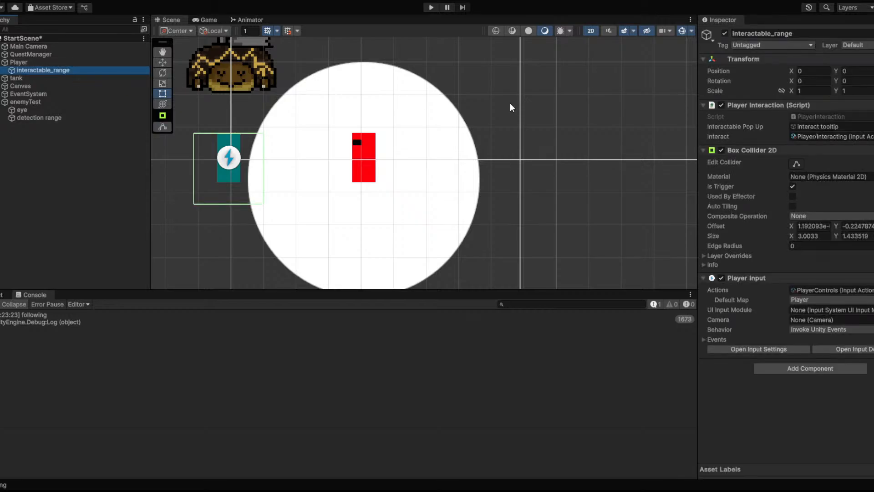
Open the layer list from interactable_range and name User Layer 3 "player trigger"
{"action": "left_click", "coordinate": [871, 48]}
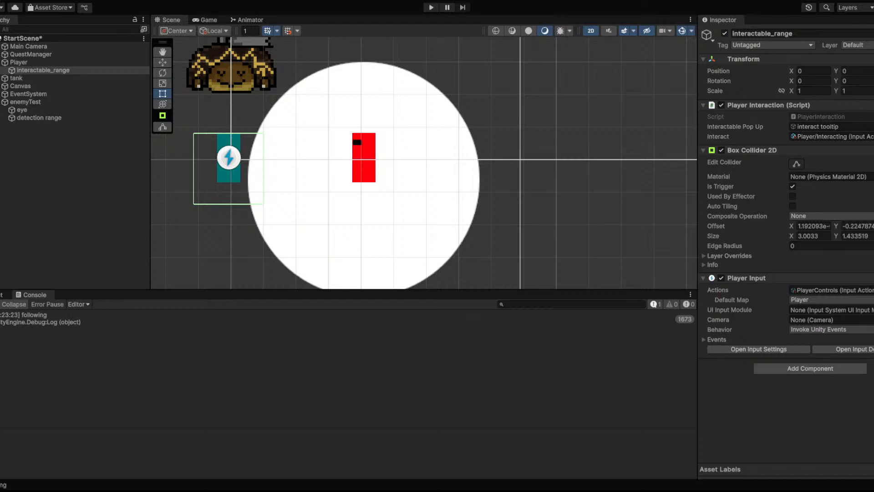
{"action": "left_click", "coordinate": [839, 131]}
{"action": "left_click", "coordinate": [832, 162]}
{"action": "left_click", "coordinate": [818, 118]}
{"action": "type", "text": "player"}
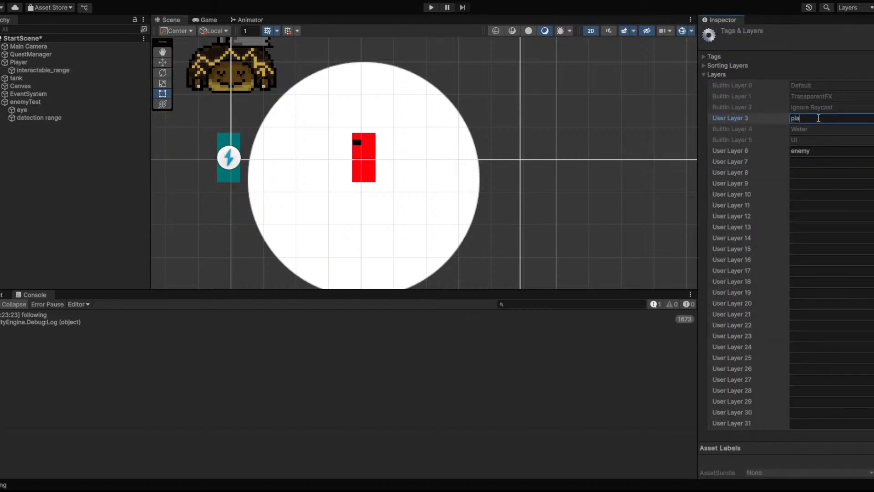
{"action": "type", "text": "igger"}
Run the scene again to examine the enemy state logged in the console, and stop play mode
{"action": "left_click", "coordinate": [130, 313]}
{"action": "left_click", "coordinate": [431, 7]}
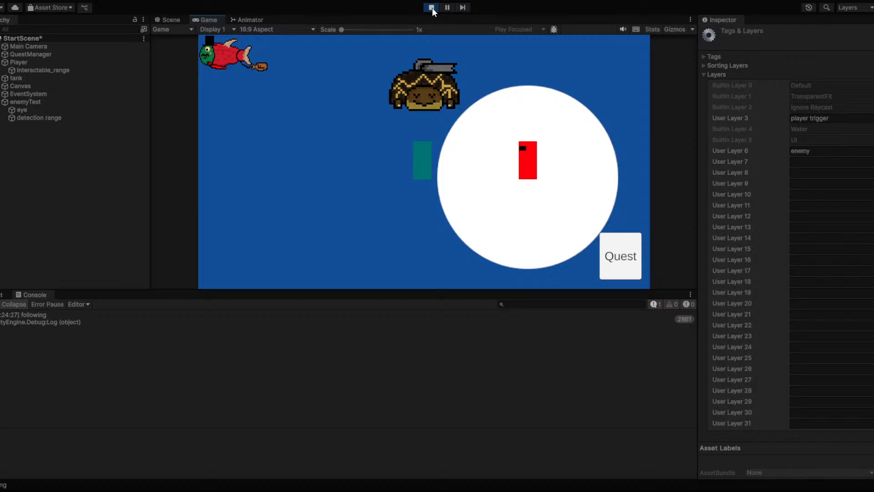
{"action": "left_click", "coordinate": [431, 7]}
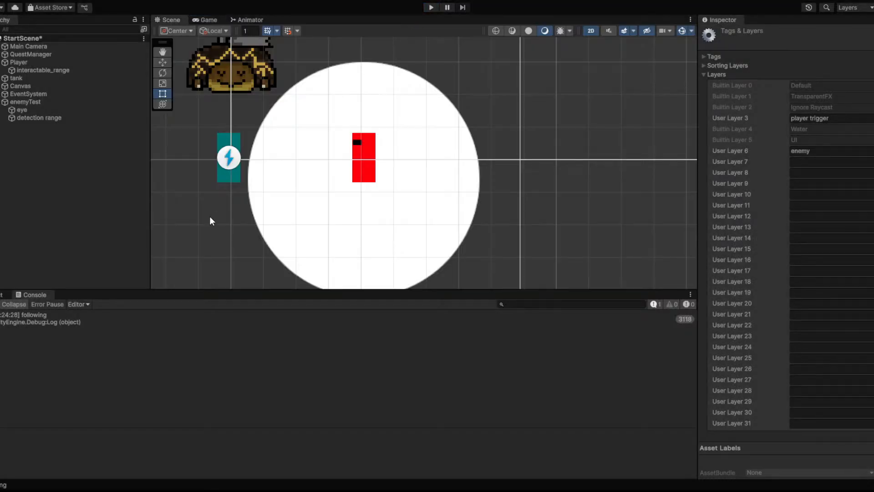
Deactivate the Player's interactable_range object, run the scene to test the enemy state without it, and stop play mode
{"action": "left_click", "coordinate": [42, 63]}
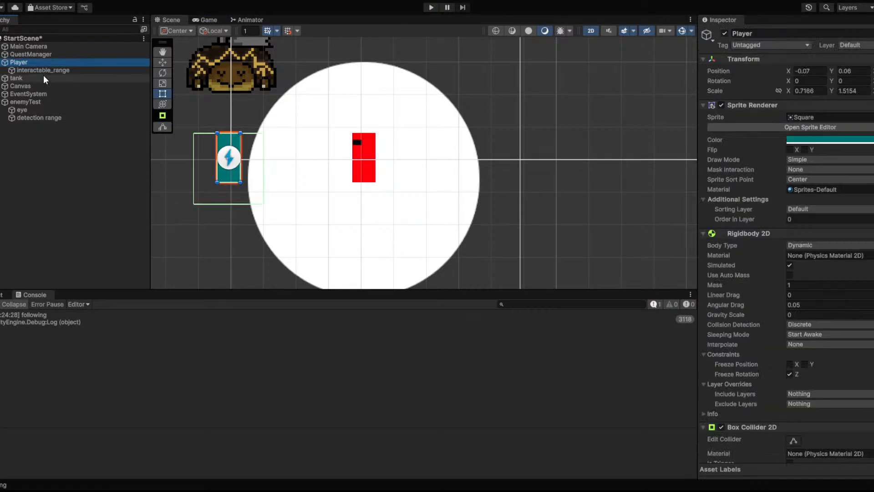
{"action": "left_click", "coordinate": [59, 103]}
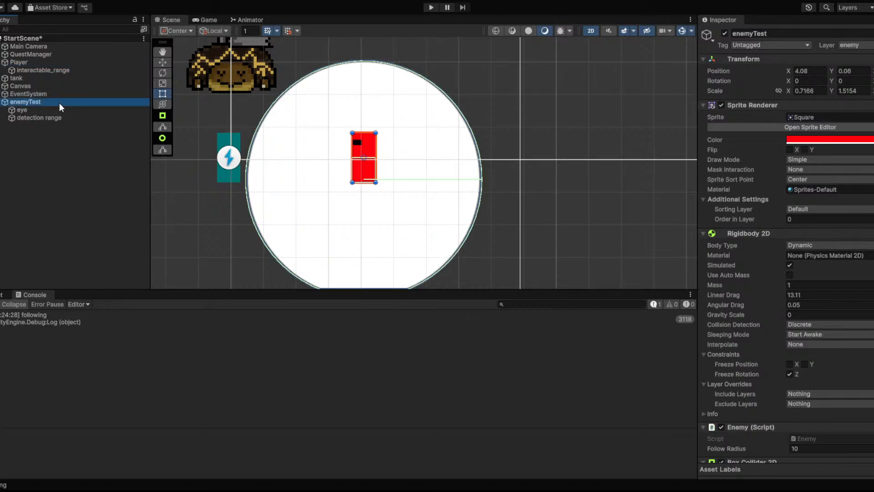
{"action": "left_click", "coordinate": [51, 65]}
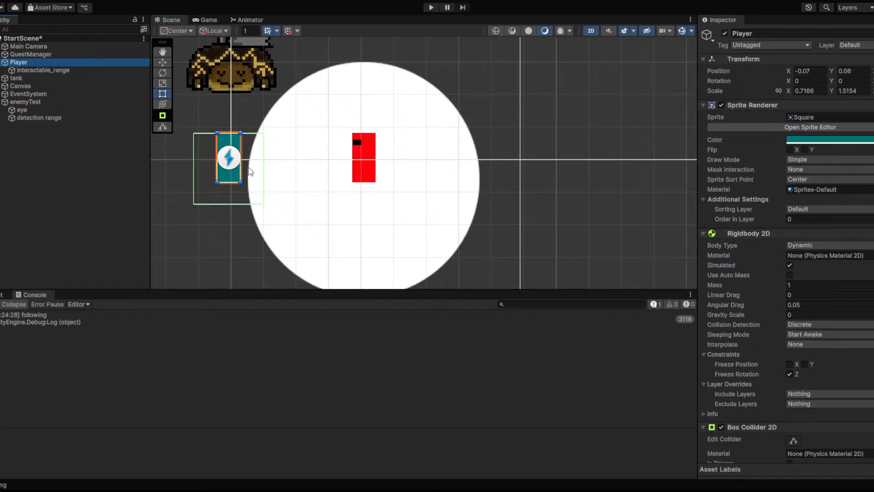
{"action": "left_click", "coordinate": [67, 70]}
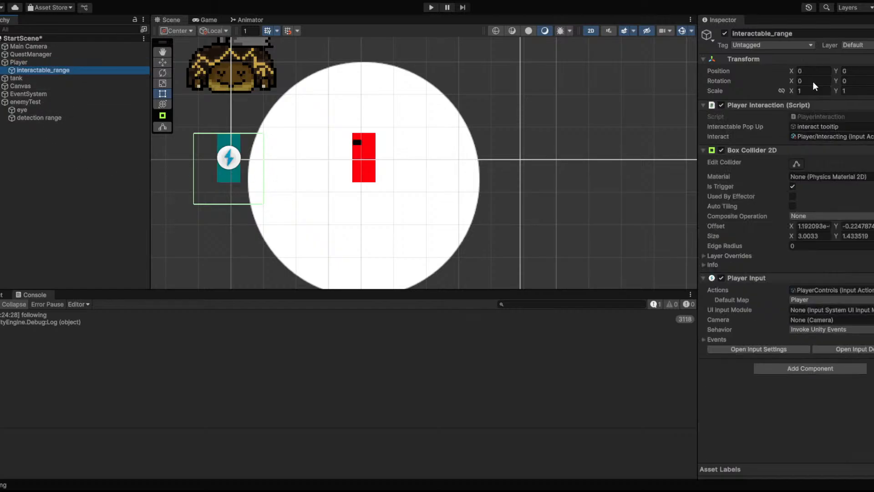
{"action": "left_click", "coordinate": [724, 33]}
{"action": "left_click", "coordinate": [430, 7]}
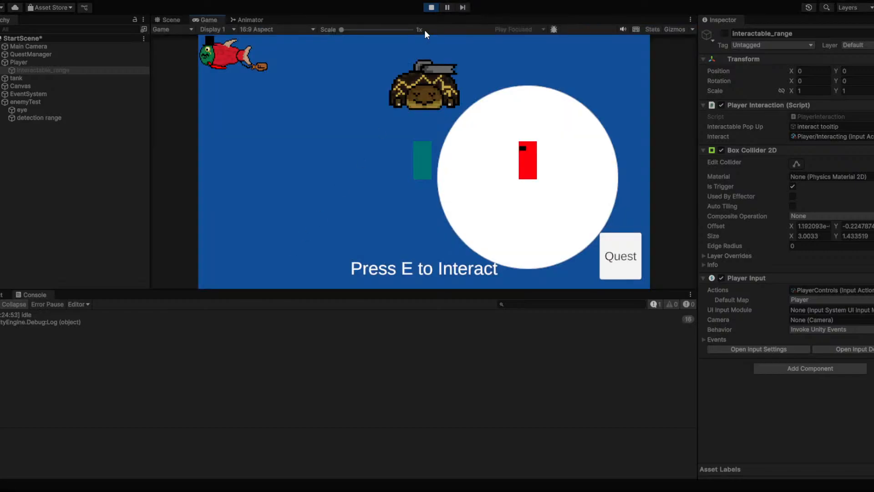
{"action": "left_click", "coordinate": [431, 8]}
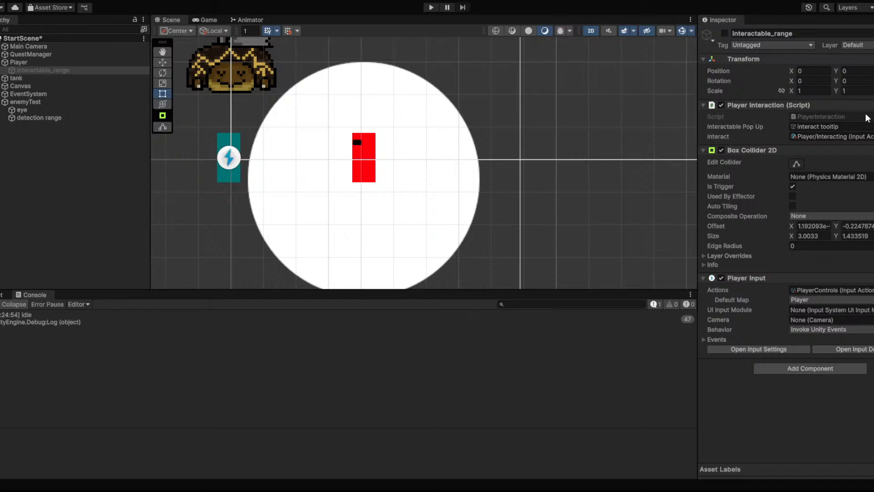
Reactivate interactable_range with its layer set to player trigger, and start play mode
{"action": "left_click", "coordinate": [725, 33]}
{"action": "left_click", "coordinate": [433, 6]}
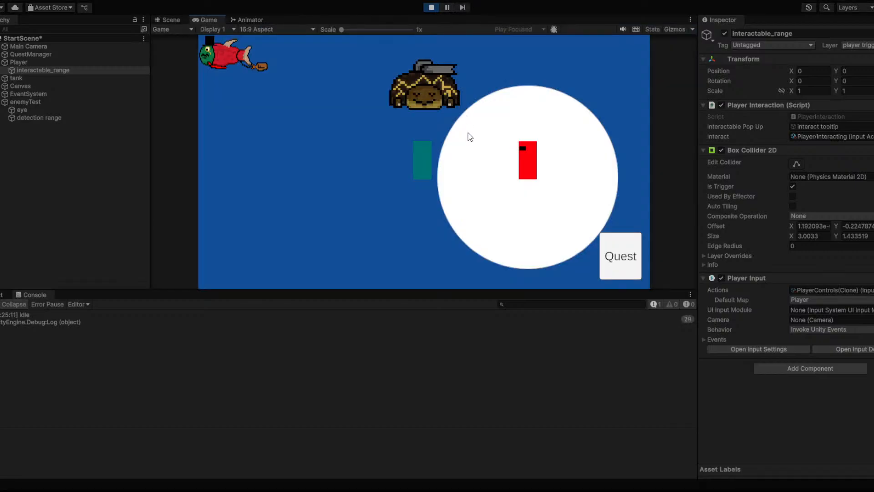
Move the player away from the enemy and back into its detection circle, and check the state logged in the console
{"action": "key", "text": "a"}
{"action": "key", "text": "s"}
{"action": "key", "text": "d"}
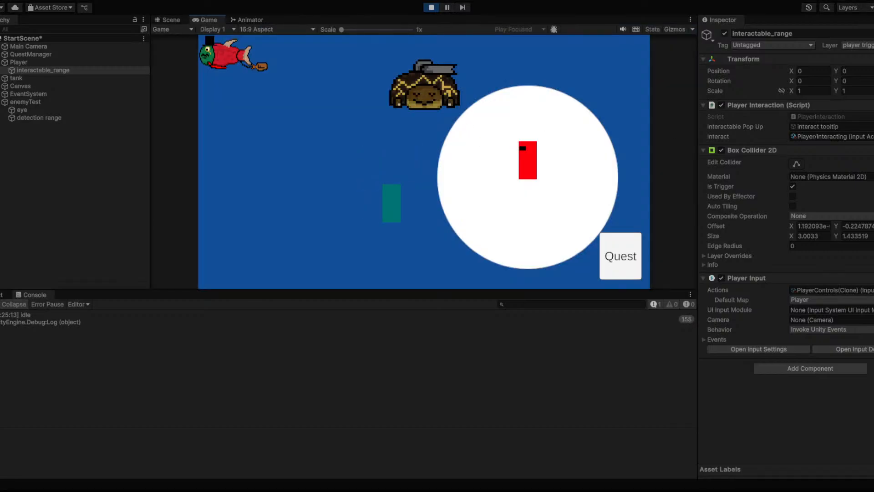
{"action": "key", "text": "d"}
{"action": "left_click", "coordinate": [297, 340]}
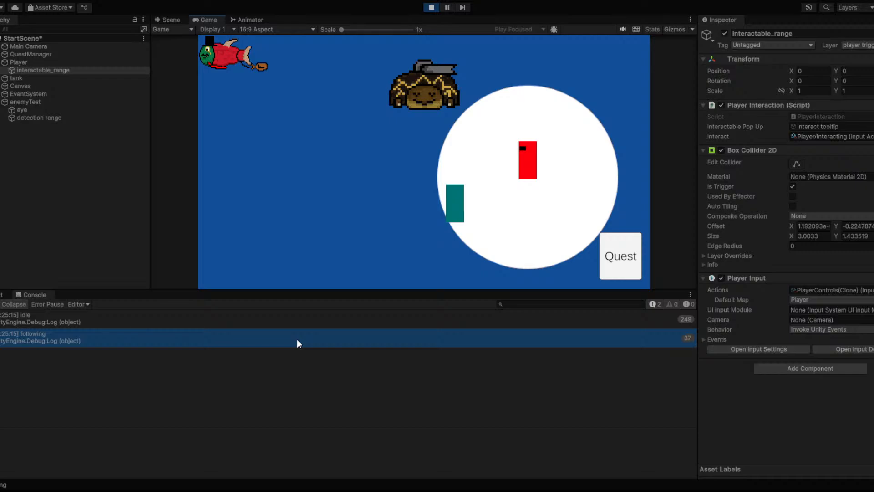
Move the player out of the enemy's detection circle and far away, check the state logged in the console, and stop play mode
{"action": "key", "text": "a"}
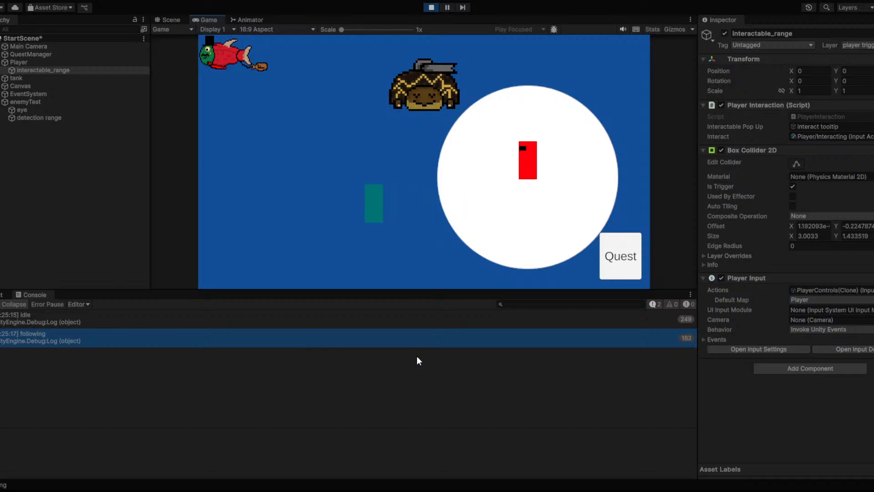
{"action": "key", "text": "w"}
{"action": "key", "text": "a"}
{"action": "key", "text": "a"}
{"action": "key", "text": "a"}
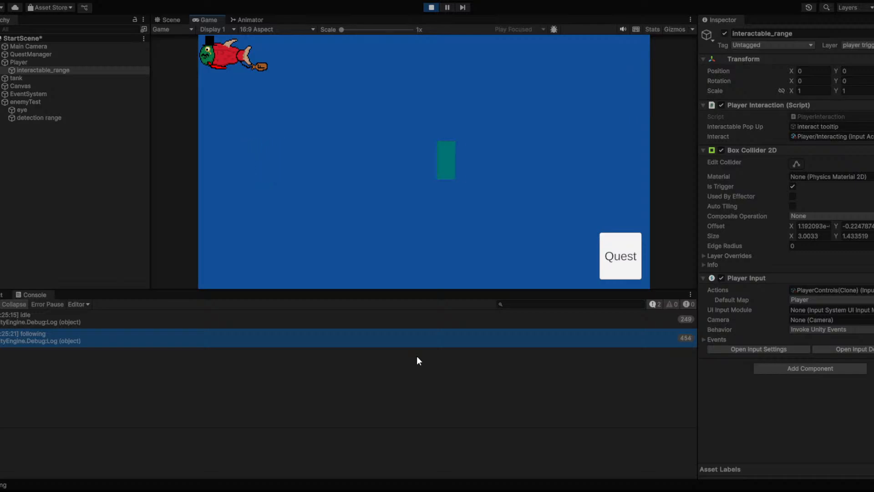
{"action": "key", "text": "a"}
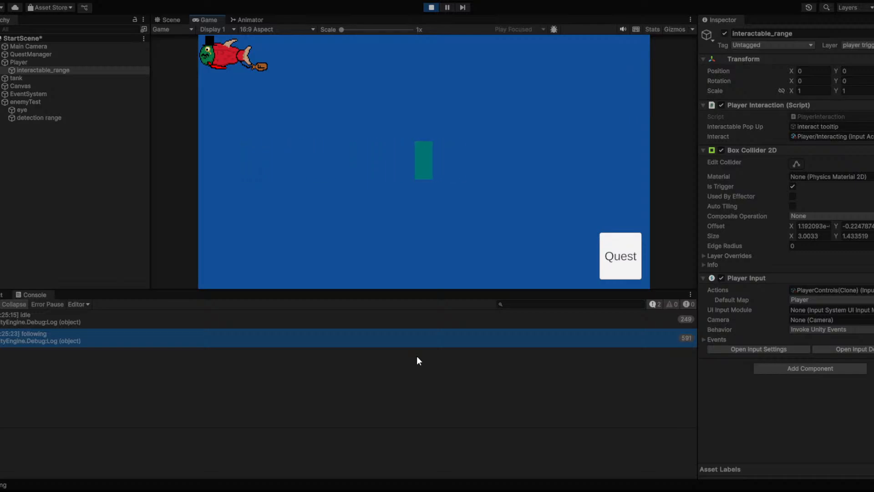
{"action": "key", "text": "a"}
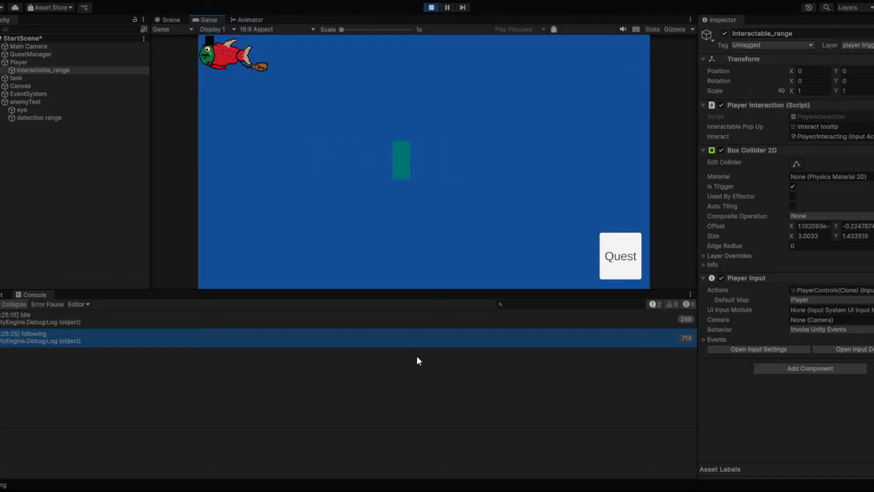
{"action": "key", "text": "a"}
{"action": "key", "text": "d"}
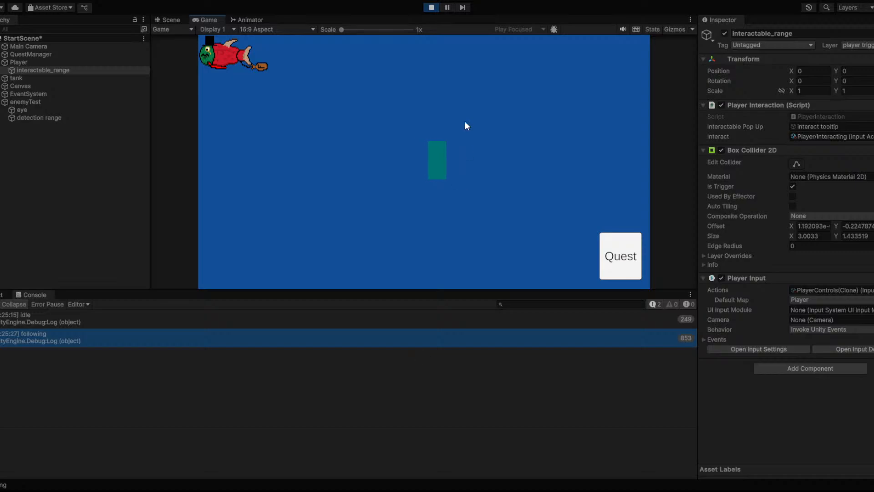
{"action": "left_click", "coordinate": [432, 7]}
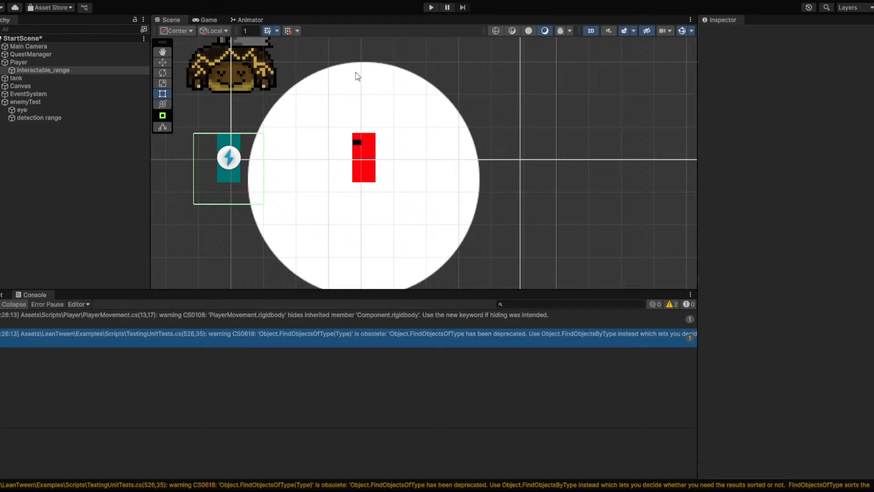
Run the scene twice, moving the player into the detection circle and away, to examine the logged distance and enemy state, and stop play mode
{"action": "left_click", "coordinate": [431, 8]}
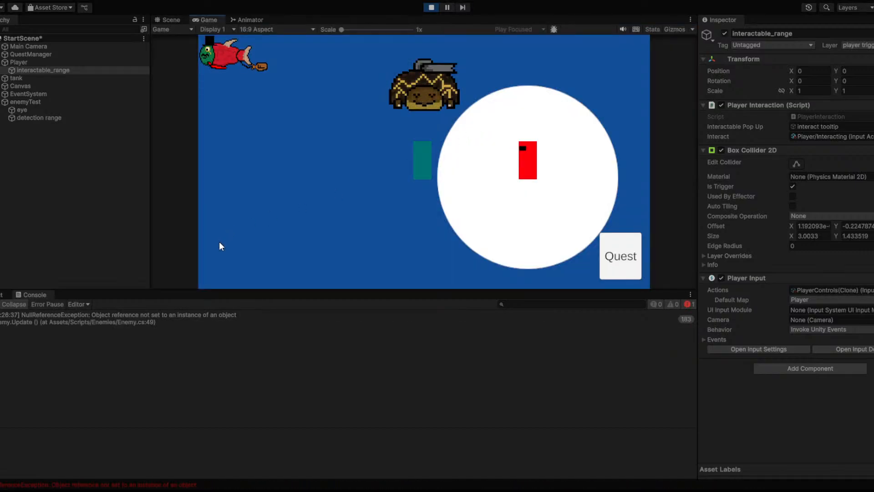
{"action": "left_click", "coordinate": [431, 8]}
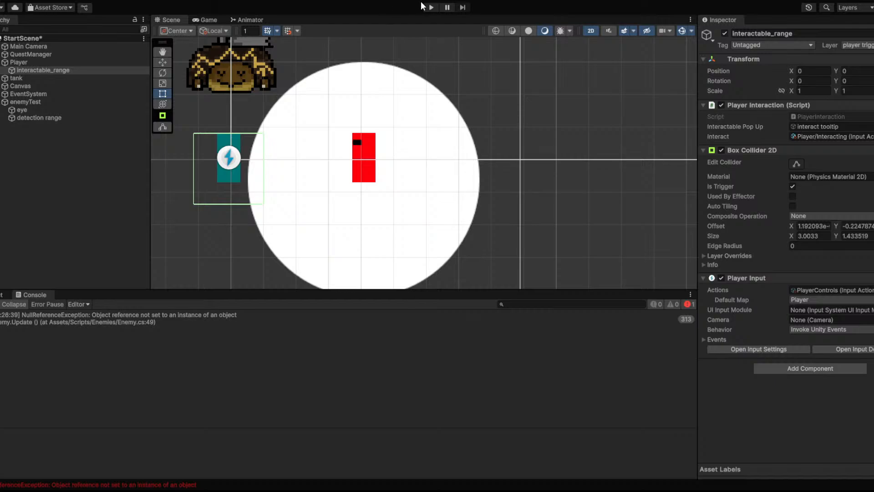
{"action": "left_click", "coordinate": [432, 7]}
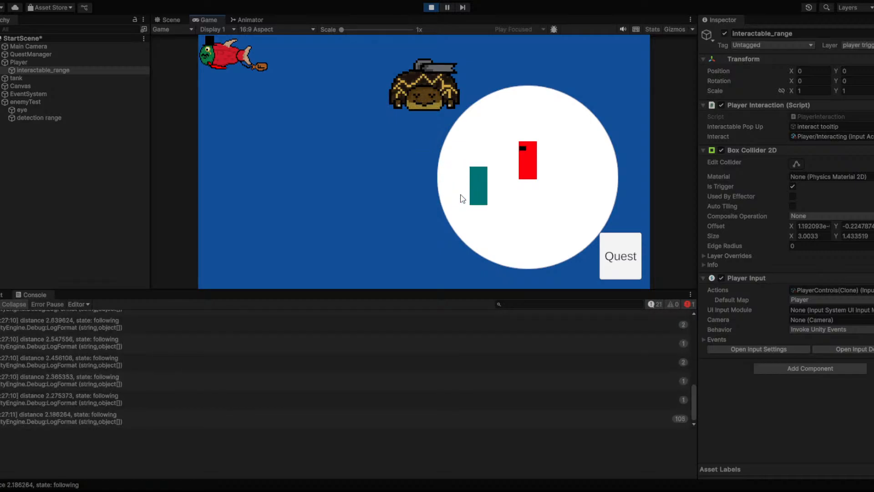
{"action": "key", "text": "a"}
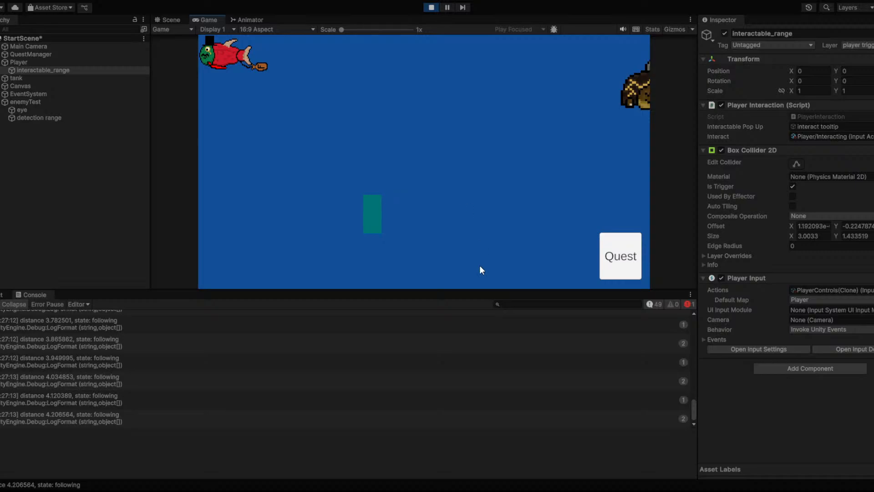
{"action": "left_click", "coordinate": [683, 354]}
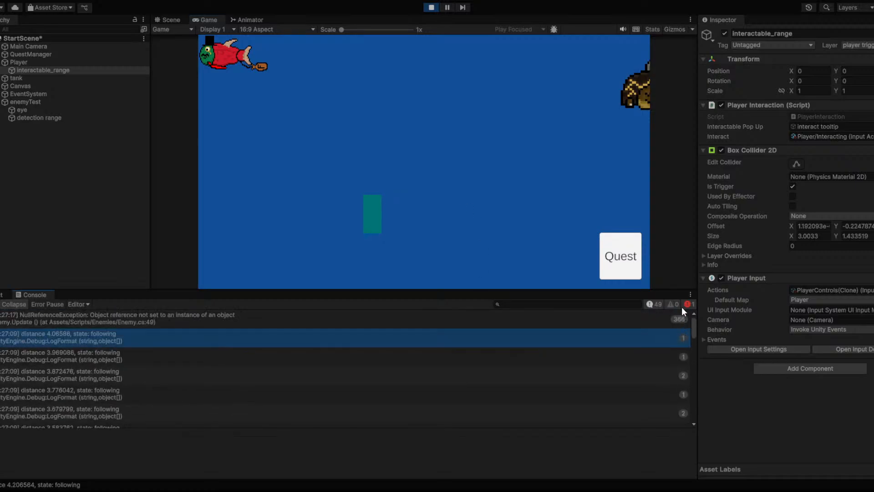
{"action": "left_click", "coordinate": [431, 8]}
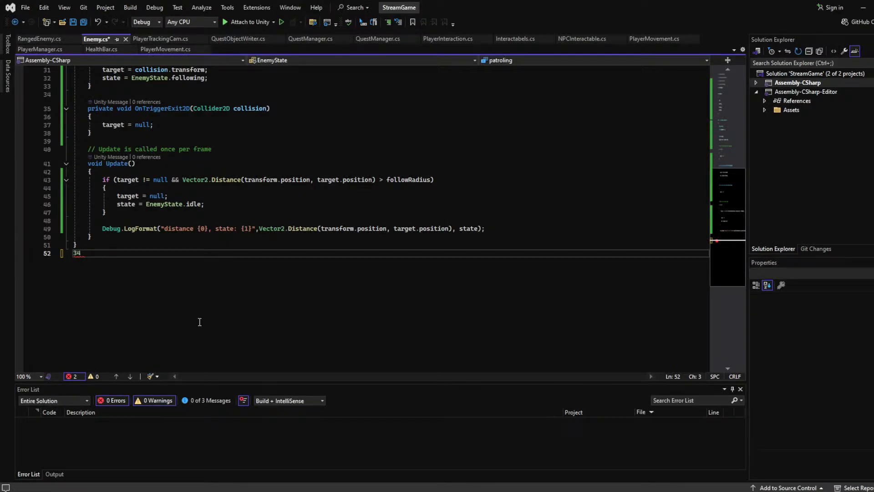
Remove the stray 34 at the end of Enemy.cs in Visual Studio, delete the OnTriggerExit2D method, and save the script
{"action": "key", "text": "BackSpace"}
{"action": "key", "text": "BackSpace"}
{"action": "left_click", "coordinate": [228, 221]}
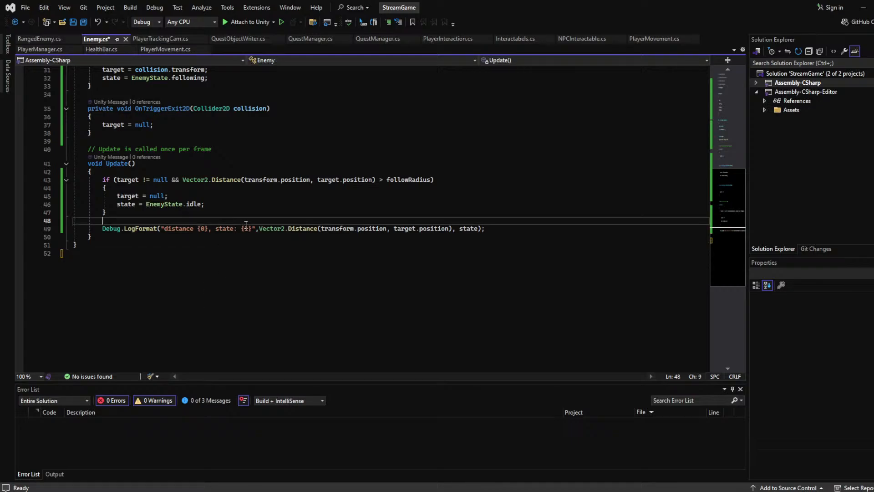
{"action": "left_click", "coordinate": [157, 180]}
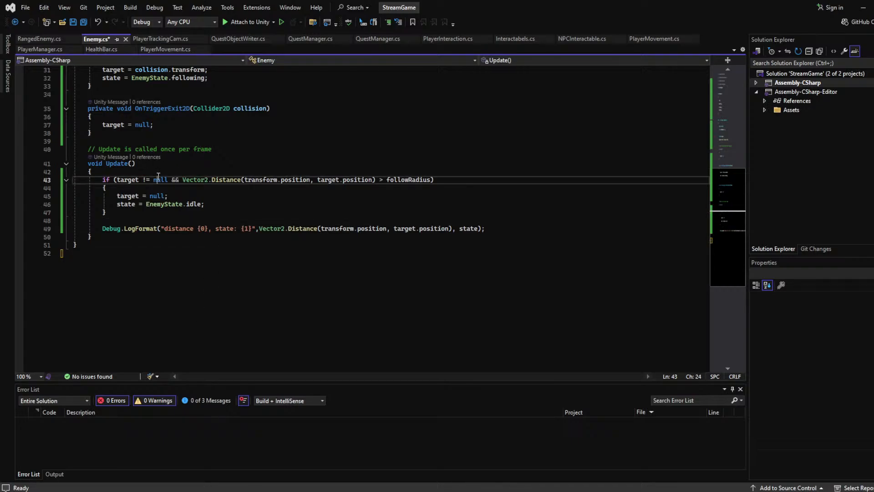
{"action": "scroll", "coordinate": [274, 187], "scroll_direction": "up", "scroll_amount": 3}
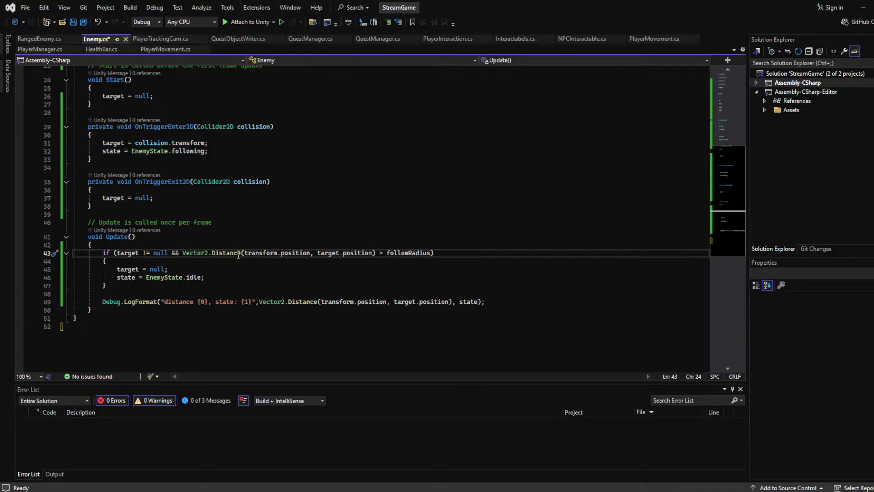
{"action": "left_click_drag", "start_coordinate": [157, 198], "coordinate": [72, 171]}
{"action": "left_click", "coordinate": [118, 198]}
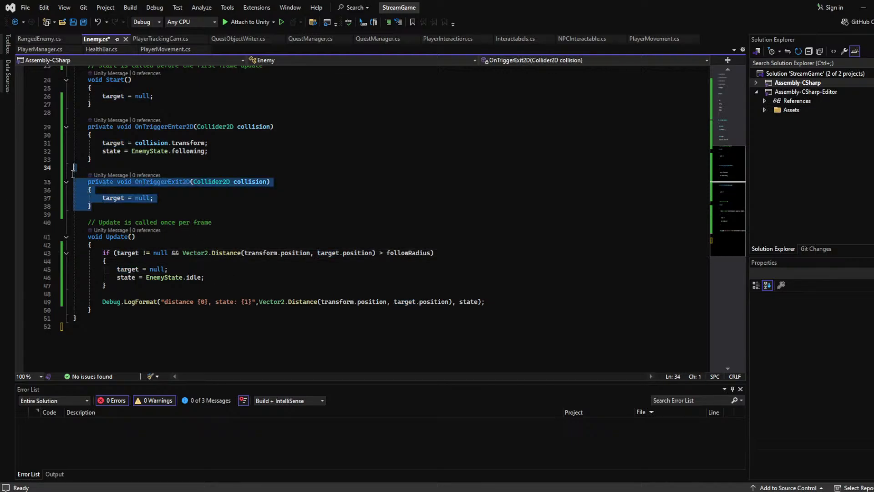
{"action": "key", "text": "BackSpace"}
{"action": "key", "text": "BackSpace"}
{"action": "key", "text": "ctrl+s"}
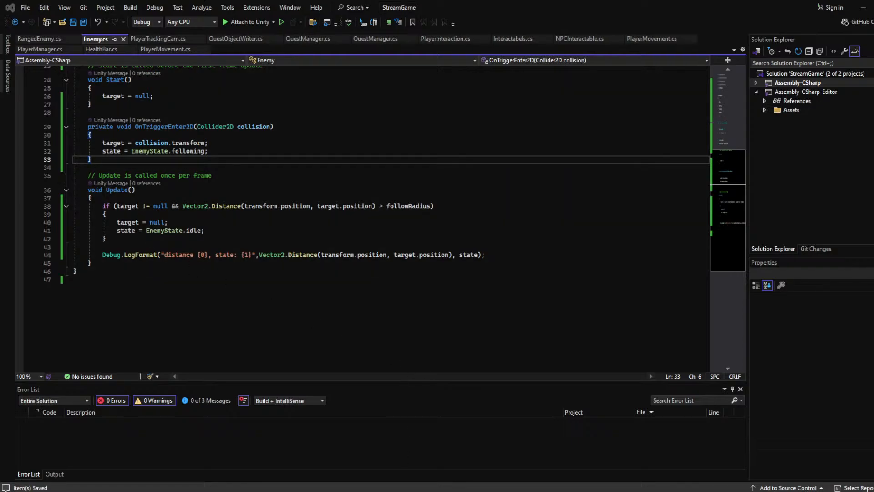
Switch to Unity, run the scene, move the player away from the enemy to examine the distance and state log, and stop play mode
{"action": "key", "text": "alt+Tab"}
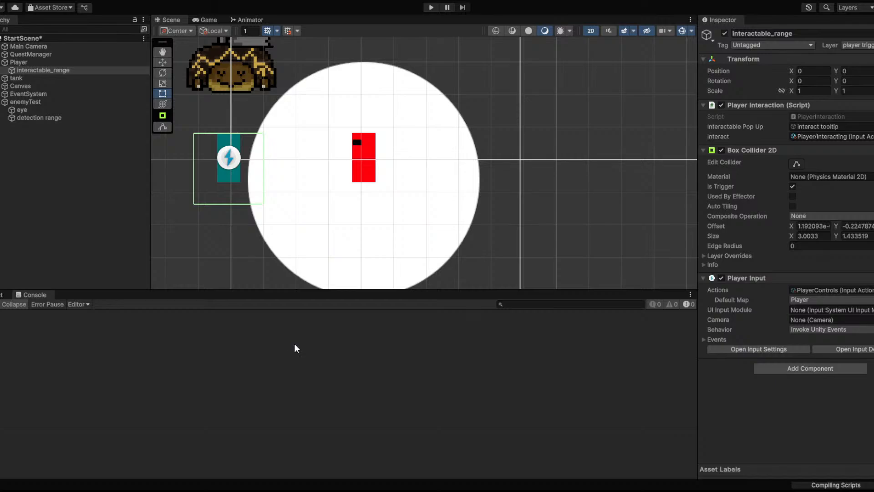
{"action": "left_click", "coordinate": [431, 7]}
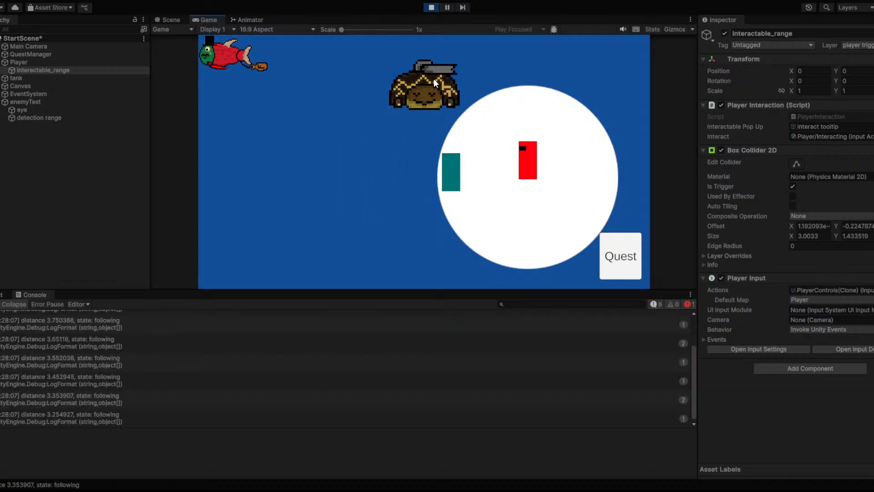
{"action": "key", "text": "a"}
{"action": "key", "text": "a"}
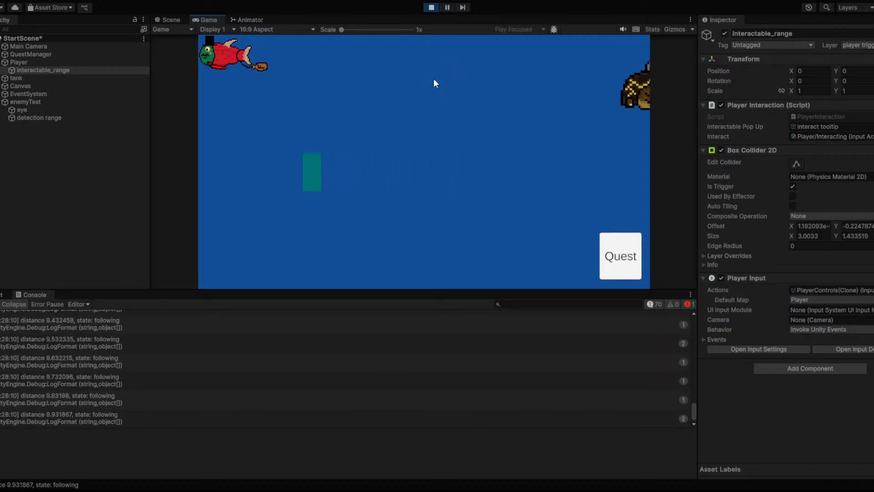
{"action": "key", "text": "s"}
{"action": "key", "text": "a"}
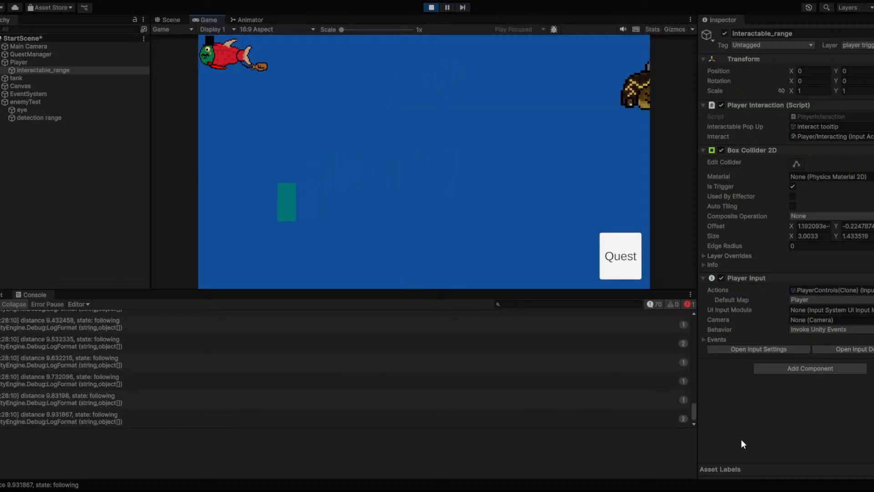
{"action": "left_click_drag", "start_coordinate": [692, 414], "coordinate": [693, 319]}
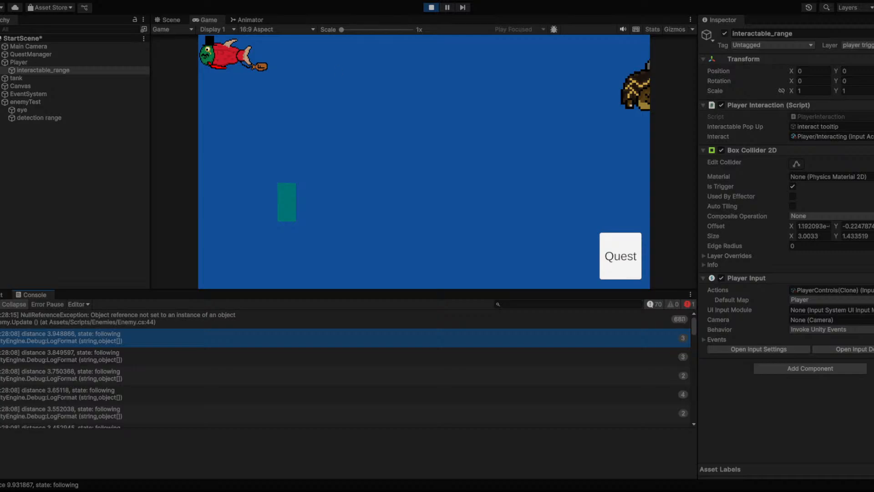
{"action": "left_click", "coordinate": [431, 8]}
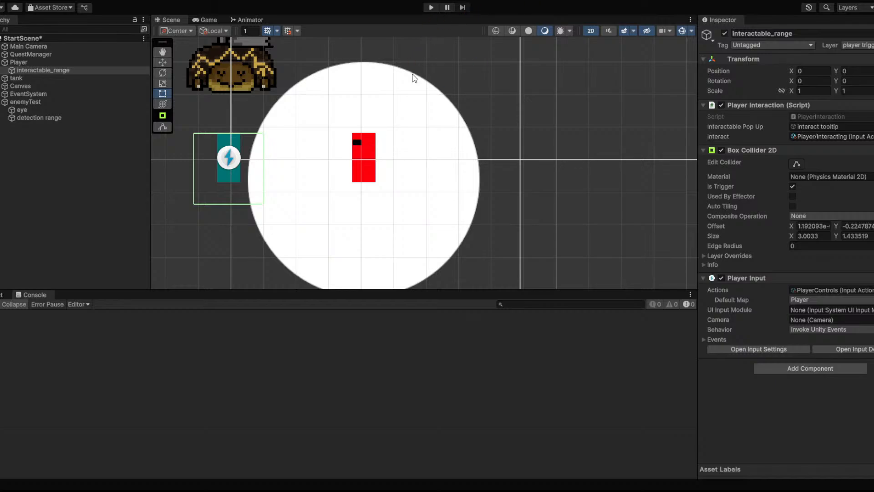
Run the scene again, move the player in and out of the enemy's range to test the state switching, and stop play mode
{"action": "left_click", "coordinate": [430, 8]}
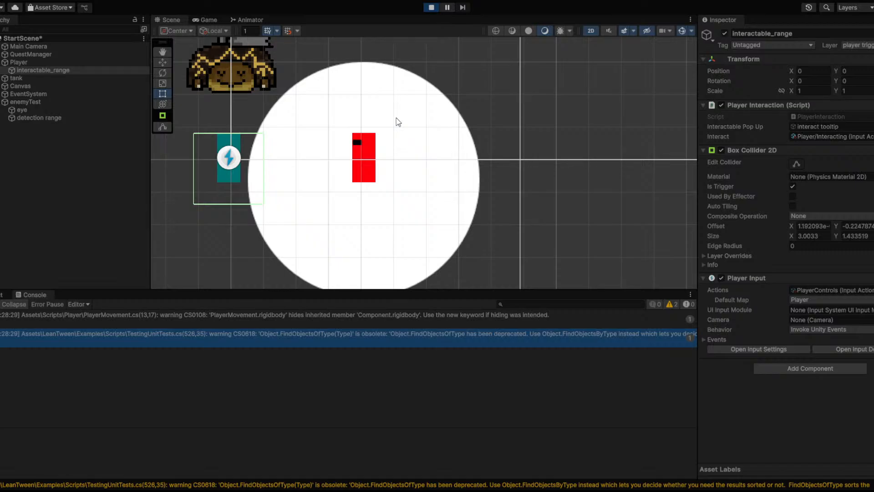
{"action": "key", "text": "a"}
{"action": "key", "text": "s"}
{"action": "key", "text": "d"}
{"action": "key", "text": "w"}
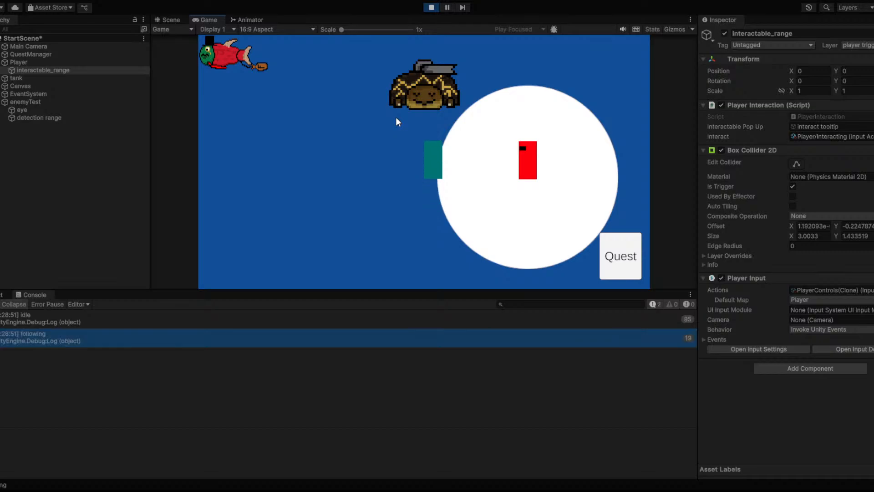
{"action": "key", "text": "a"}
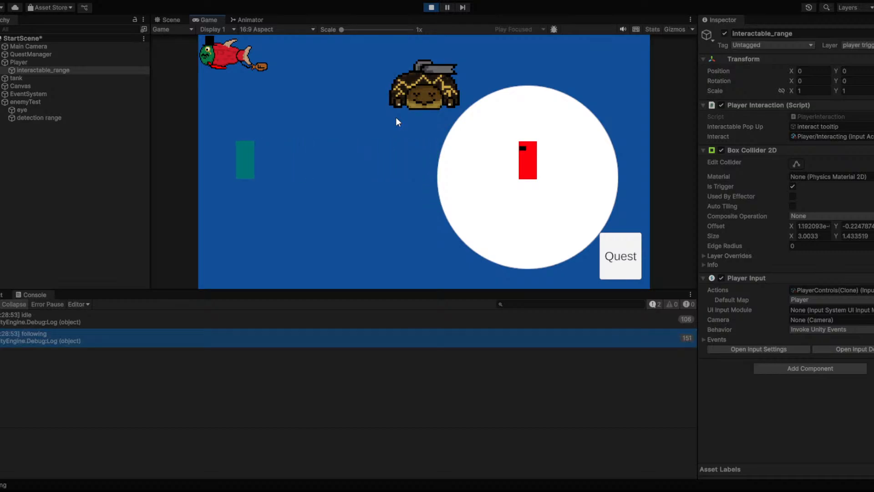
{"action": "key", "text": "d"}
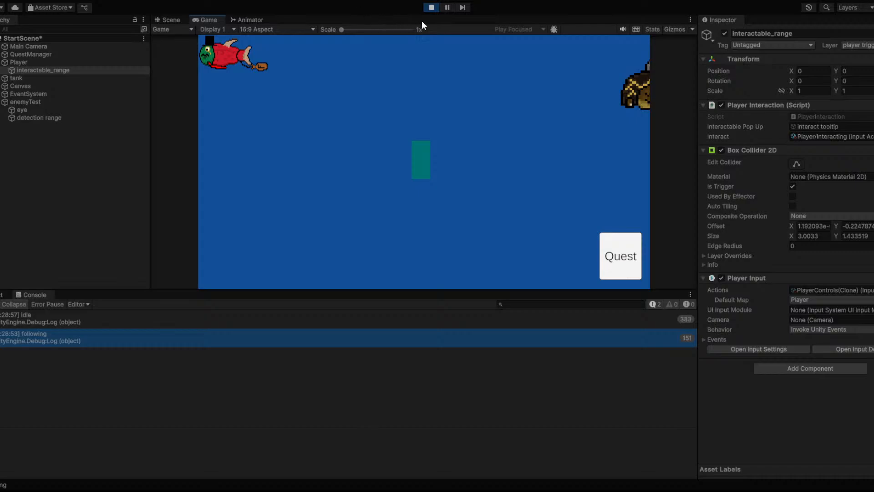
{"action": "left_click", "coordinate": [430, 8]}
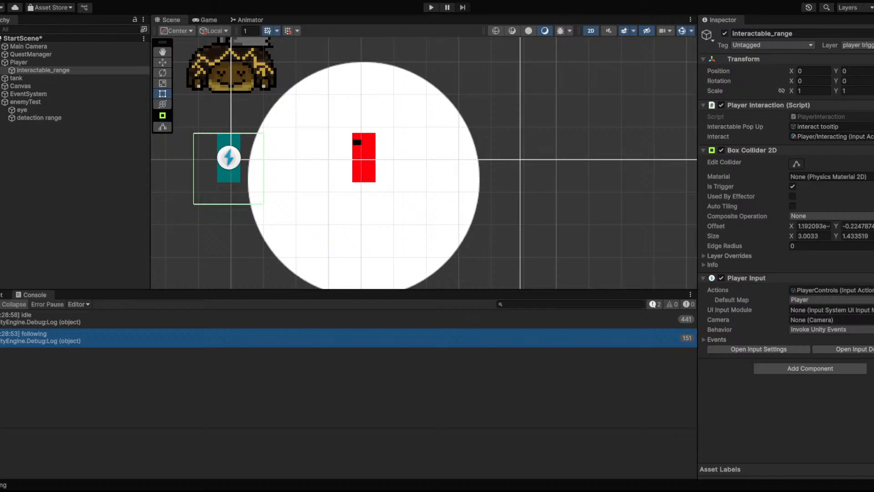
{"action": "scroll", "coordinate": [214, 70], "scroll_direction": "down", "scroll_amount": 5}
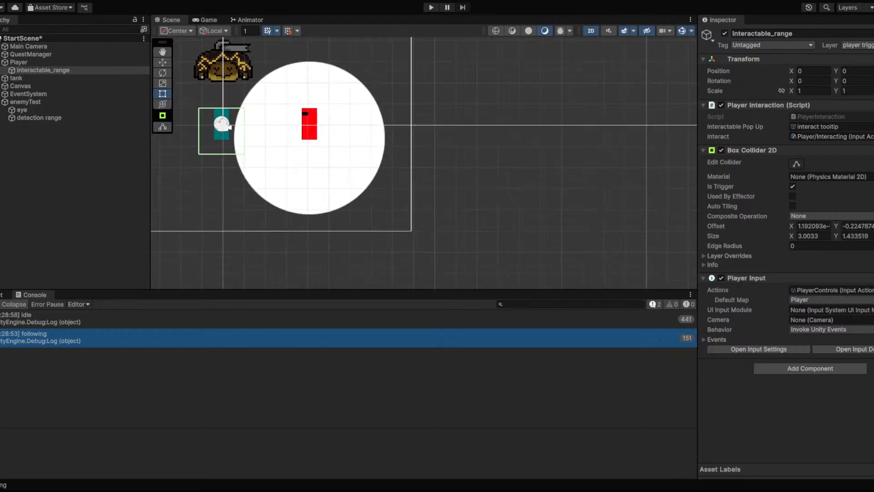
{"action": "middle_click_drag", "start_coordinate": [198, 69], "coordinate": [352, 127]}
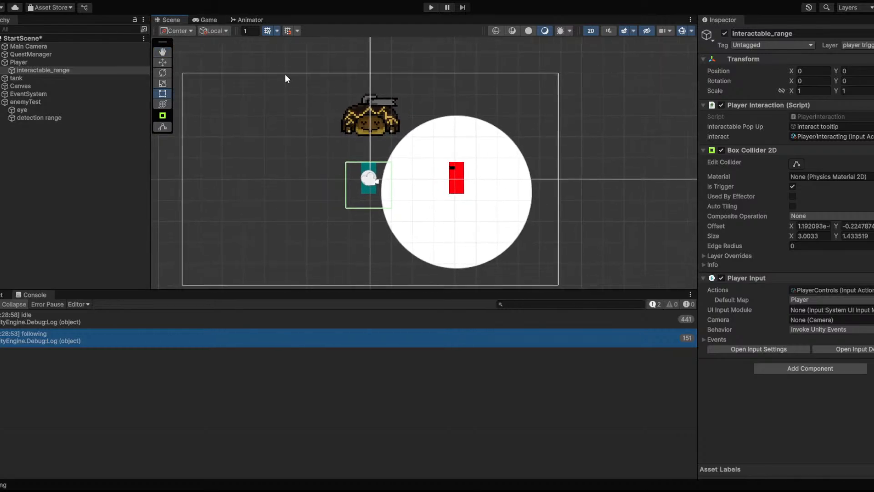
{"action": "left_click", "coordinate": [204, 19]}
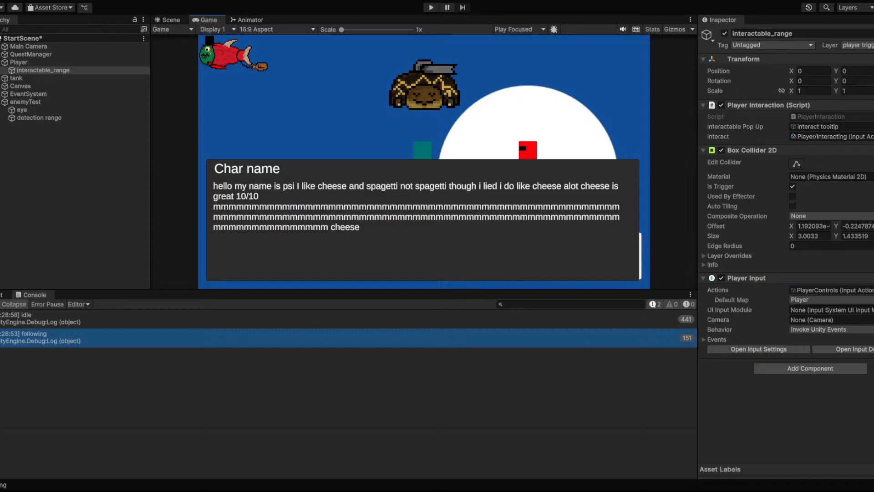
Switch to Photoshop, reset the drawing colours to black and white, and add a new layer above the white background
{"action": "key", "text": "alt+Tab"}
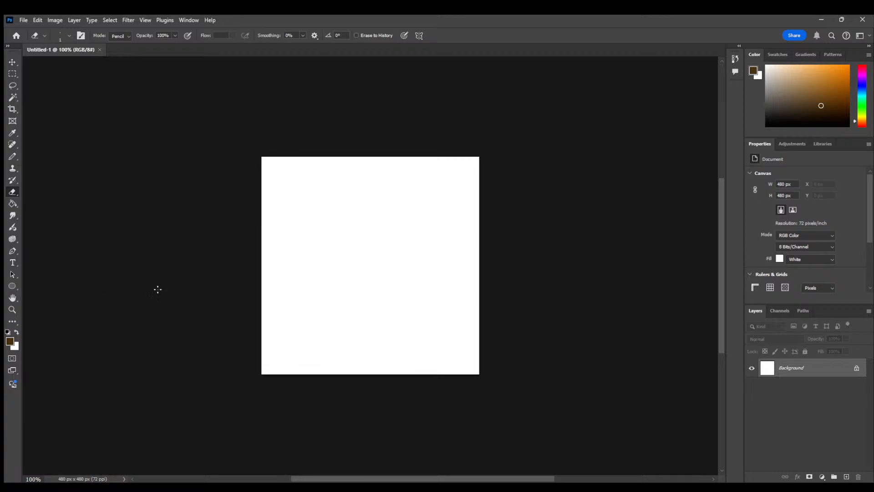
{"action": "scroll", "coordinate": [519, 276], "scroll_direction": "up", "scroll_amount": 5, "text": "alt"}
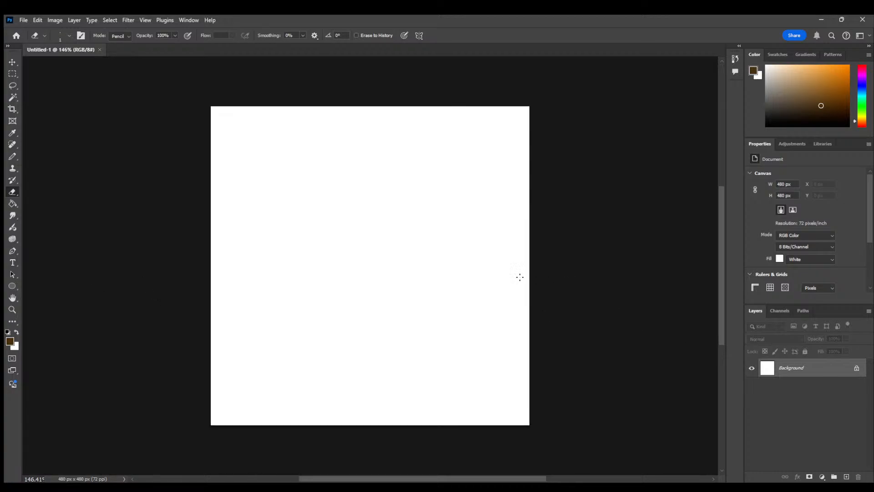
{"action": "scroll", "coordinate": [519, 276], "scroll_direction": "down", "scroll_amount": 2, "text": "alt"}
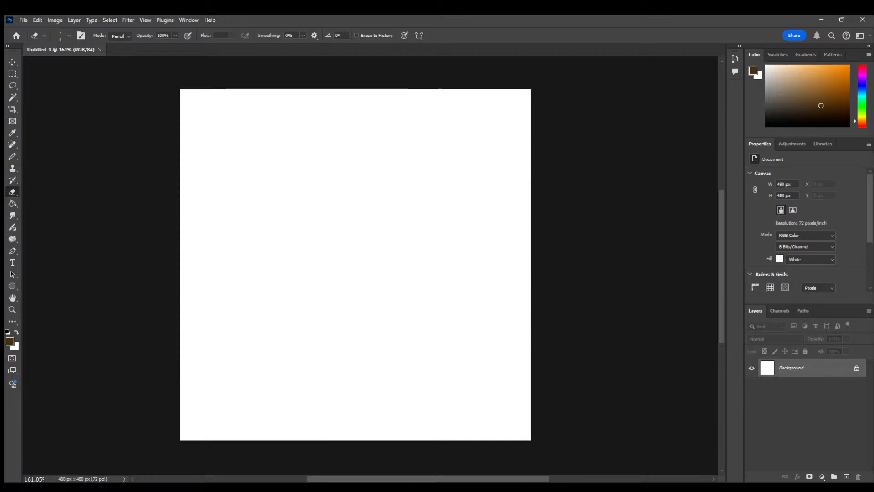
{"action": "left_click", "coordinate": [9, 341]}
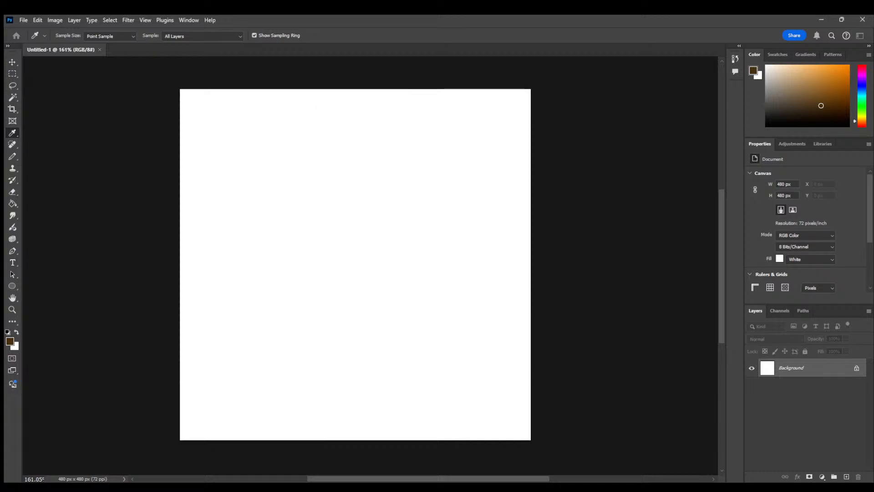
{"action": "key", "text": "e"}
{"action": "key", "text": "d"}
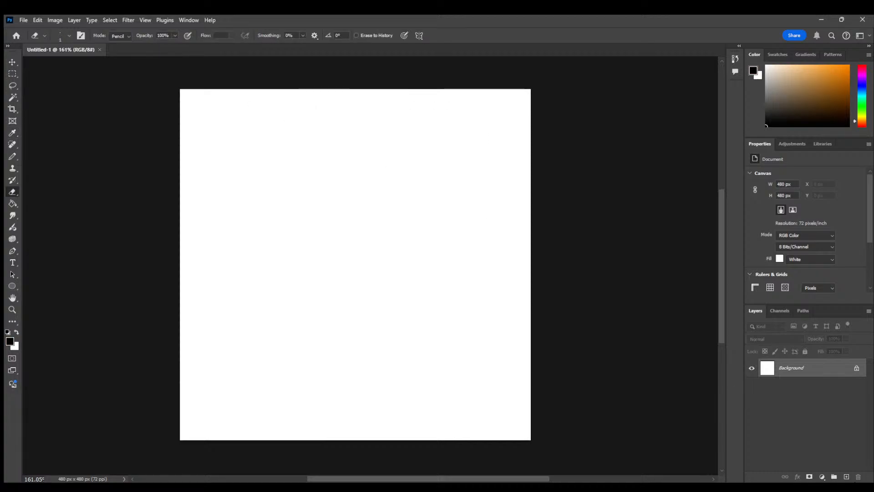
{"action": "left_click", "coordinate": [846, 477]}
{"action": "scroll", "coordinate": [455, 278], "scroll_direction": "up", "scroll_amount": 3, "text": "alt"}
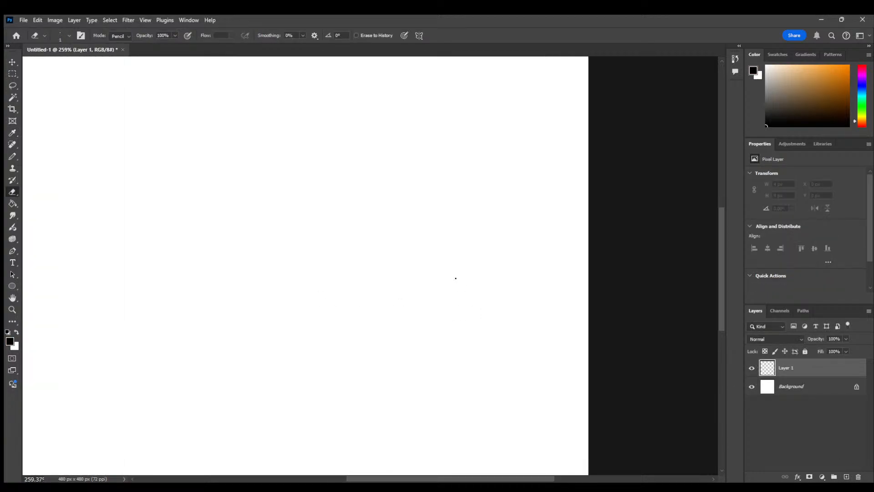
{"action": "scroll", "coordinate": [121, 236], "scroll_direction": "up", "scroll_amount": 3, "text": "alt"}
{"action": "scroll", "coordinate": [176, 247], "scroll_direction": "up", "scroll_amount": 5, "text": "alt"}
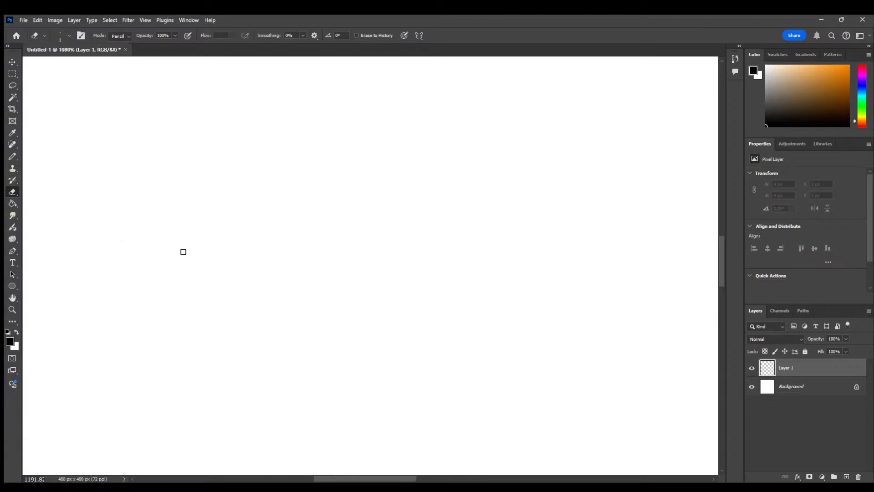
{"action": "scroll", "coordinate": [229, 237], "scroll_direction": "down", "scroll_amount": 3, "text": "alt"}
With the Pencil tool, draw the upper arc of a circle in black, about 13 px wide and 3 px high
{"action": "left_click", "coordinate": [11, 158]}
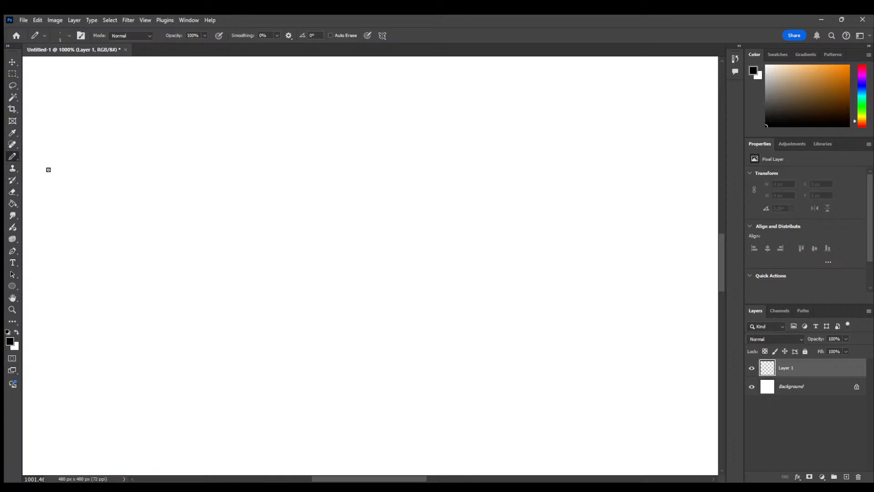
{"action": "left_click_drag", "start_coordinate": [273, 177], "coordinate": [317, 182]}
{"action": "key", "text": "ctrl+z"}
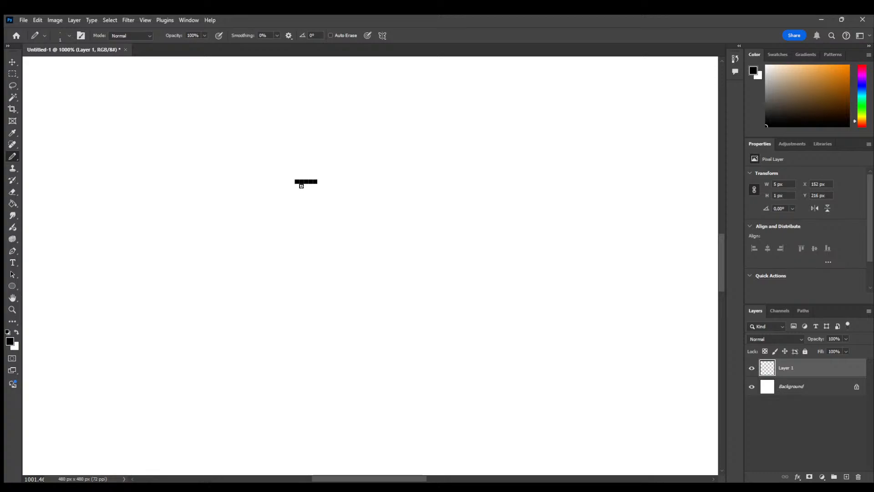
{"action": "left_click_drag", "start_coordinate": [322, 182], "coordinate": [319, 182]}
{"action": "left_click_drag", "start_coordinate": [290, 187], "coordinate": [333, 187]}
{"action": "left_click", "coordinate": [283, 190]}
{"action": "left_click", "coordinate": [337, 191]}
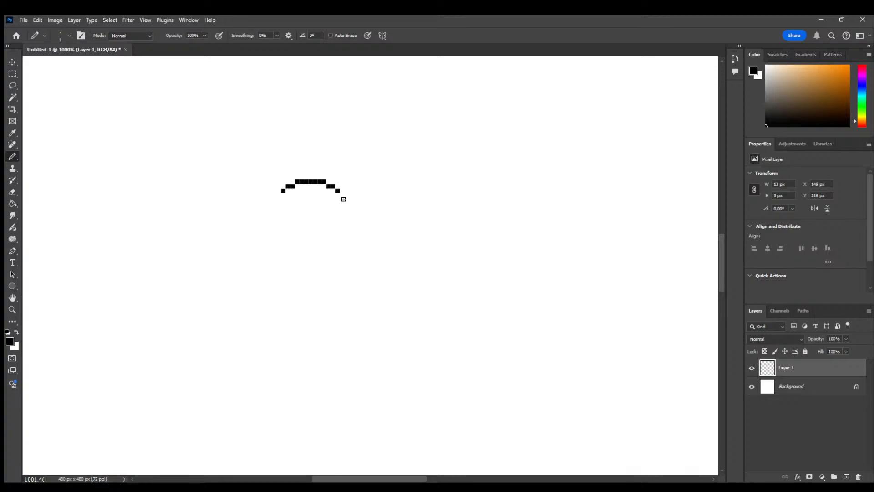
Complete the circle's sides and lower arc pixel by pixel into a closed outline of about 17 by 17 px
{"action": "left_click_drag", "start_coordinate": [342, 195], "coordinate": [341, 200]}
{"action": "left_click", "coordinate": [279, 195]}
{"action": "left_click", "coordinate": [274, 196]}
{"action": "key", "text": "ctrl+z"}
{"action": "key", "text": "ctrl+z"}
{"action": "left_click_drag", "start_coordinate": [279, 194], "coordinate": [279, 200]}
{"action": "left_click", "coordinate": [274, 201]}
{"action": "mouse_move", "coordinate": [273, 203]}
{"action": "left_mouse_down"}
{"action": "mouse_move", "coordinate": [281, 243]}
{"action": "mouse_move", "coordinate": [322, 256]}
{"action": "left_mouse_up"}
{"action": "key", "text": "ctrl+z"}
{"action": "left_click_drag", "start_coordinate": [330, 253], "coordinate": [342, 237]}
{"action": "left_click", "coordinate": [346, 205]}
{"action": "mouse_move", "coordinate": [346, 206]}
{"action": "left_mouse_down"}
{"action": "mouse_move", "coordinate": [342, 236]}
{"action": "mouse_move", "coordinate": [347, 214]}
{"action": "mouse_move", "coordinate": [347, 229]}
{"action": "left_mouse_up"}
{"action": "key", "text": "ctrl+z"}
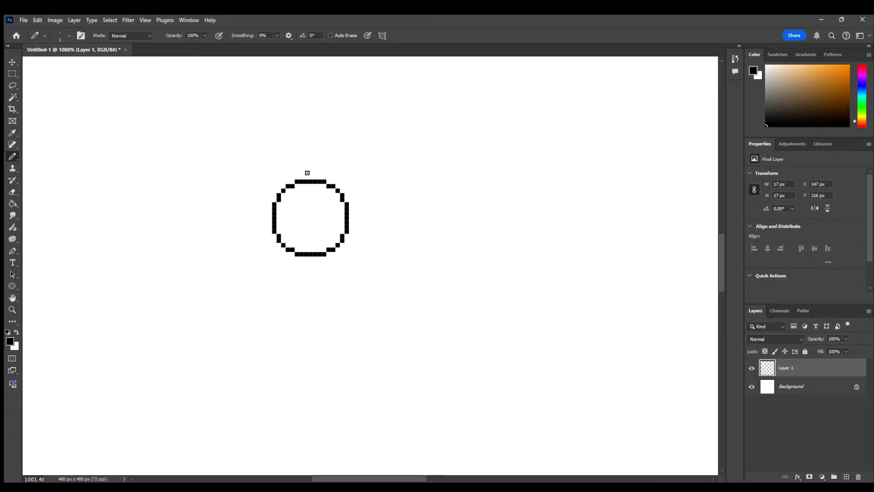
Draw a horizontal line about 11 px long above the circle, and erase the vertical spacing strokes between them
{"action": "mouse_move", "coordinate": [292, 174]}
{"action": "left_mouse_down"}
{"action": "mouse_move", "coordinate": [298, 155]}
{"action": "mouse_move", "coordinate": [328, 155]}
{"action": "mouse_move", "coordinate": [328, 169]}
{"action": "mouse_move", "coordinate": [328, 157]}
{"action": "left_mouse_up"}
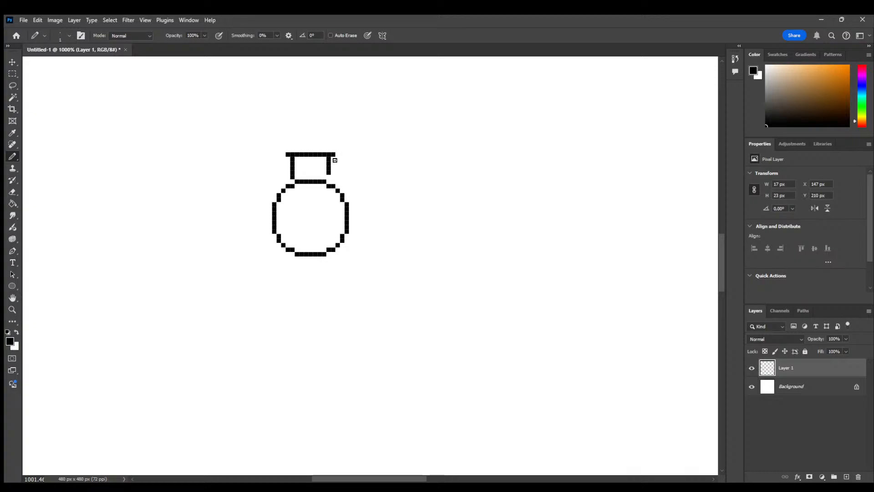
{"action": "left_click", "coordinate": [13, 190]}
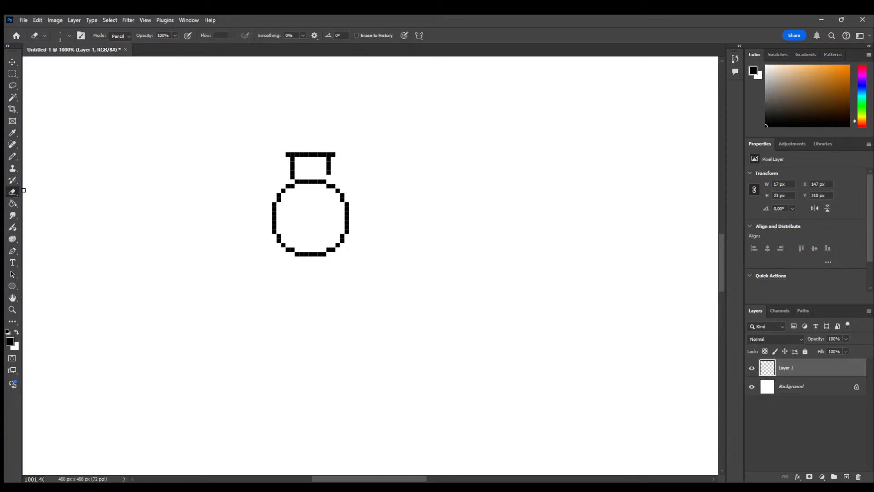
{"action": "mouse_move", "coordinate": [295, 173]}
{"action": "left_mouse_down"}
{"action": "mouse_move", "coordinate": [294, 165]}
{"action": "mouse_move", "coordinate": [329, 158]}
{"action": "mouse_move", "coordinate": [330, 173]}
{"action": "left_mouse_up"}
Draw a vertical line about 10 px long to the left of the circle, erasing the horizontal spacing stroke beside it
{"action": "left_click", "coordinate": [12, 157]}
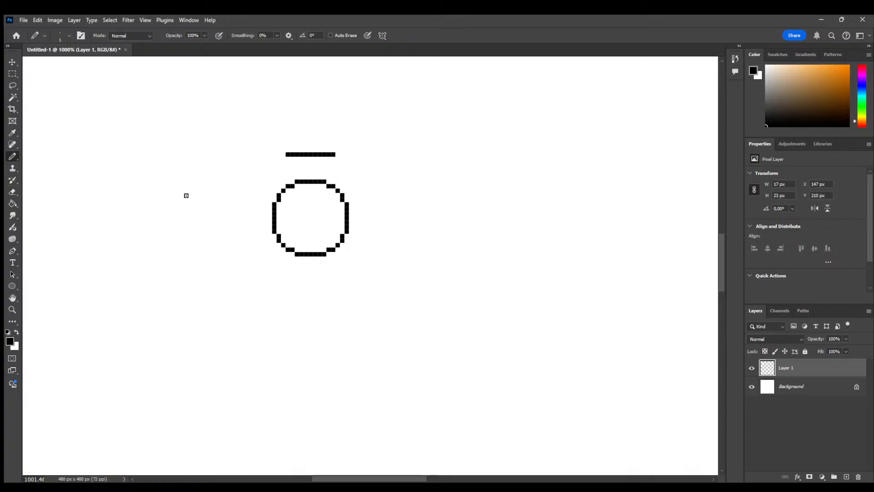
{"action": "left_click_drag", "start_coordinate": [269, 201], "coordinate": [254, 200]}
{"action": "left_click", "coordinate": [247, 195]}
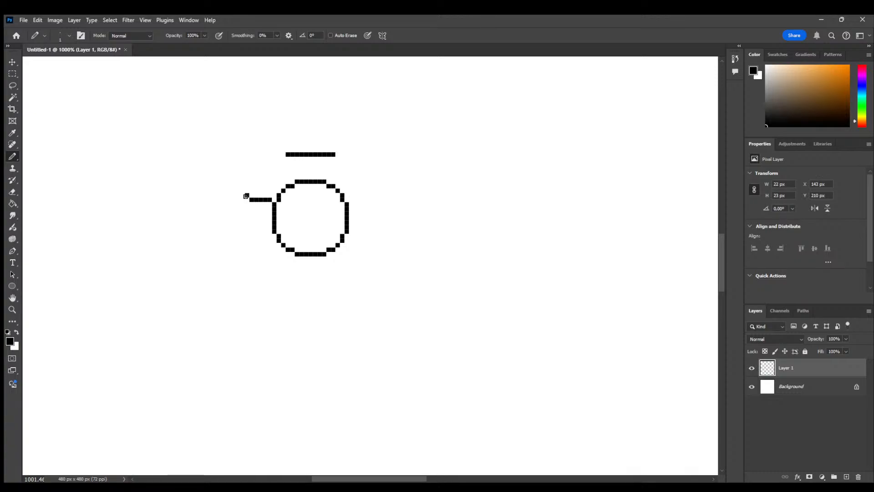
{"action": "left_click", "coordinate": [13, 192]}
{"action": "left_click_drag", "start_coordinate": [251, 200], "coordinate": [269, 199]}
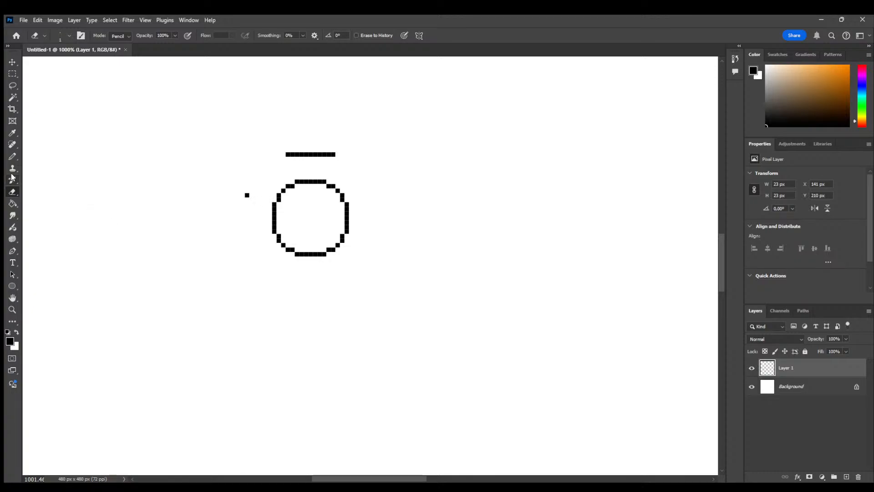
{"action": "left_click", "coordinate": [13, 156]}
{"action": "left_click_drag", "start_coordinate": [246, 196], "coordinate": [247, 233]}
{"action": "key", "text": "ctrl+z"}
{"action": "key", "text": "ctrl+z"}
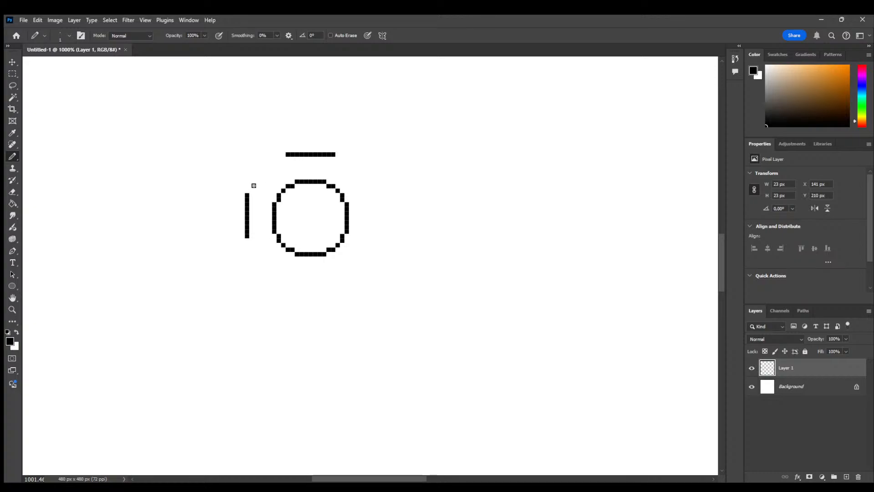
Join the vertical line to the horizontal line with a stepped, rounded corner around the circle's upper left
{"action": "left_click_drag", "start_coordinate": [252, 188], "coordinate": [252, 182]}
{"action": "left_click", "coordinate": [275, 159]}
{"action": "left_click_drag", "start_coordinate": [254, 177], "coordinate": [265, 164]}
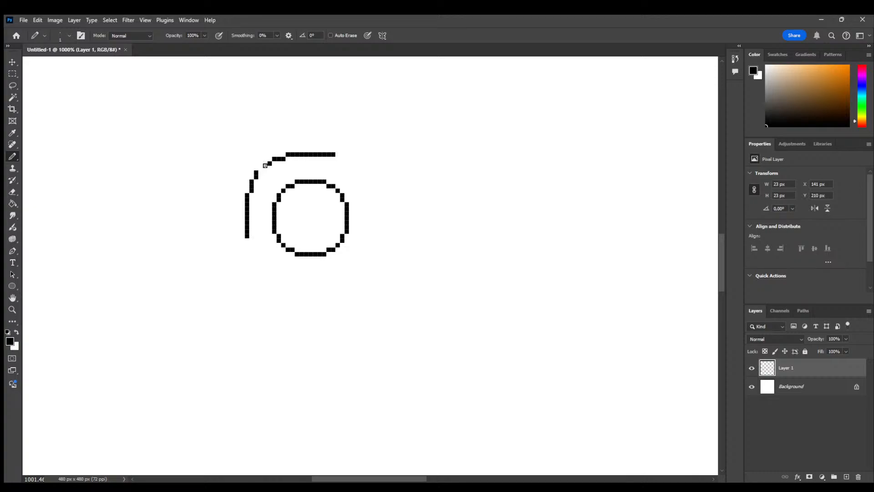
{"action": "left_click", "coordinate": [260, 168]}
Mirror the rounded corner and side on the circle's right, and extend both sides downward into an arch about 29 by 25 px
{"action": "left_click_drag", "start_coordinate": [247, 243], "coordinate": [241, 253]}
{"action": "key", "text": "ctrl+z"}
{"action": "left_click_drag", "start_coordinate": [249, 241], "coordinate": [248, 250]}
{"action": "mouse_move", "coordinate": [338, 161]}
{"action": "left_mouse_down"}
{"action": "mouse_move", "coordinate": [353, 161]}
{"action": "mouse_move", "coordinate": [382, 199]}
{"action": "mouse_move", "coordinate": [374, 195]}
{"action": "mouse_move", "coordinate": [374, 252]}
{"action": "left_mouse_up"}
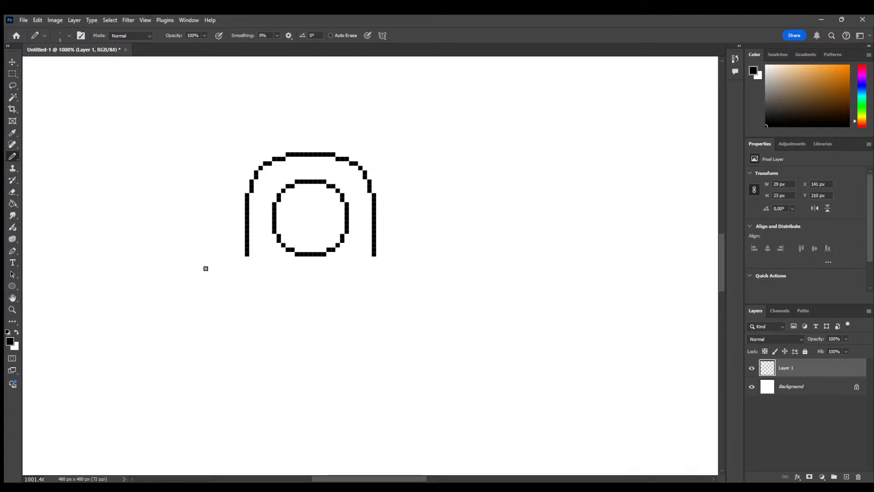
{"action": "left_click_drag", "start_coordinate": [245, 259], "coordinate": [246, 263]}
{"action": "left_click", "coordinate": [374, 260]}
{"action": "left_click", "coordinate": [375, 263]}
{"action": "left_click_drag", "start_coordinate": [721, 244], "coordinate": [720, 260]}
{"action": "scroll", "coordinate": [722, 260], "scroll_direction": "up", "scroll_amount": 2}
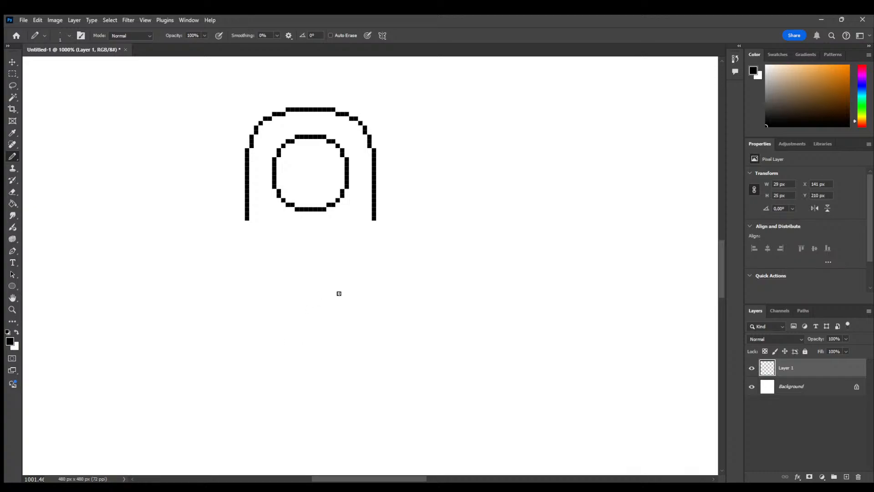
{"action": "mouse_move", "coordinate": [384, 249]}
{"action": "left_mouse_down"}
{"action": "mouse_move", "coordinate": [422, 293]}
{"action": "mouse_move", "coordinate": [324, 340]}
{"action": "left_mouse_up"}
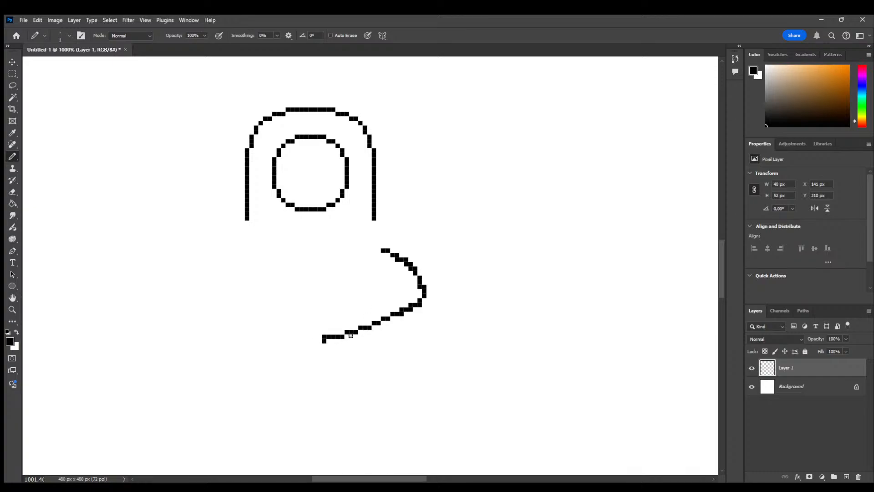
{"action": "mouse_move", "coordinate": [226, 260]}
{"action": "left_mouse_down"}
{"action": "mouse_move", "coordinate": [189, 264]}
{"action": "mouse_move", "coordinate": [284, 336]}
{"action": "mouse_move", "coordinate": [377, 331]}
{"action": "mouse_move", "coordinate": [407, 342]}
{"action": "left_mouse_up"}
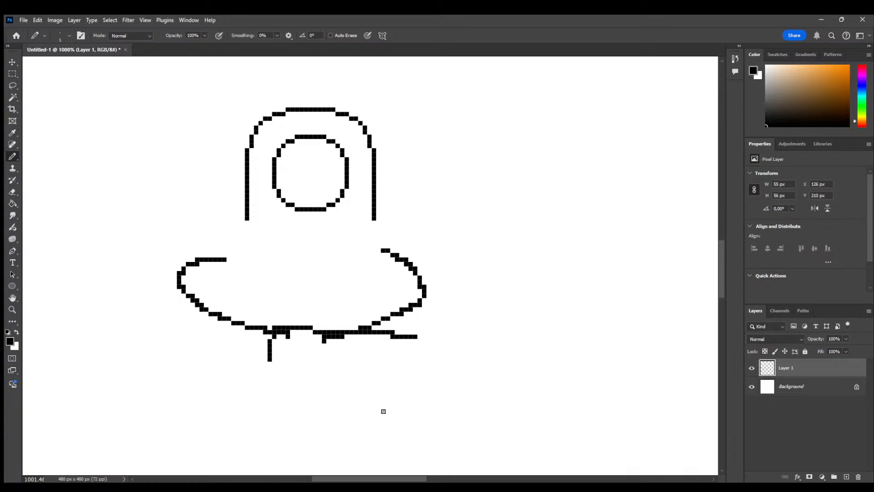
{"action": "key", "text": "ctrl+z"}
{"action": "key", "text": "ctrl+z"}
{"action": "key", "text": "ctrl+z"}
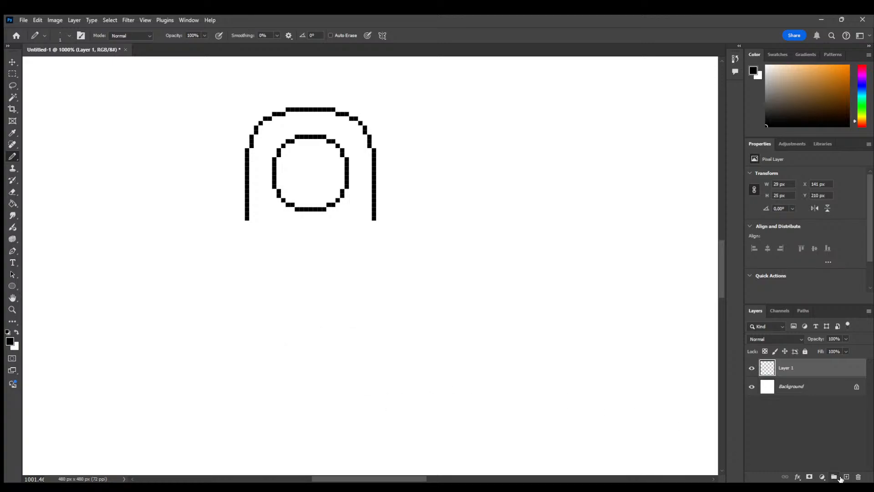
Add another layer, roughly sketch a wide rounded body about 62 by 29 px below the arch, and hide that layer
{"action": "left_click", "coordinate": [846, 477]}
{"action": "mouse_move", "coordinate": [376, 240]}
{"action": "left_mouse_down"}
{"action": "mouse_move", "coordinate": [431, 256]}
{"action": "mouse_move", "coordinate": [365, 335]}
{"action": "left_mouse_up"}
{"action": "mouse_move", "coordinate": [240, 250]}
{"action": "left_mouse_down"}
{"action": "mouse_move", "coordinate": [227, 248]}
{"action": "mouse_move", "coordinate": [266, 327]}
{"action": "mouse_move", "coordinate": [299, 331]}
{"action": "left_mouse_up"}
{"action": "mouse_move", "coordinate": [274, 363]}
{"action": "left_mouse_down"}
{"action": "mouse_move", "coordinate": [288, 318]}
{"action": "mouse_move", "coordinate": [441, 324]}
{"action": "mouse_move", "coordinate": [440, 332]}
{"action": "left_mouse_up"}
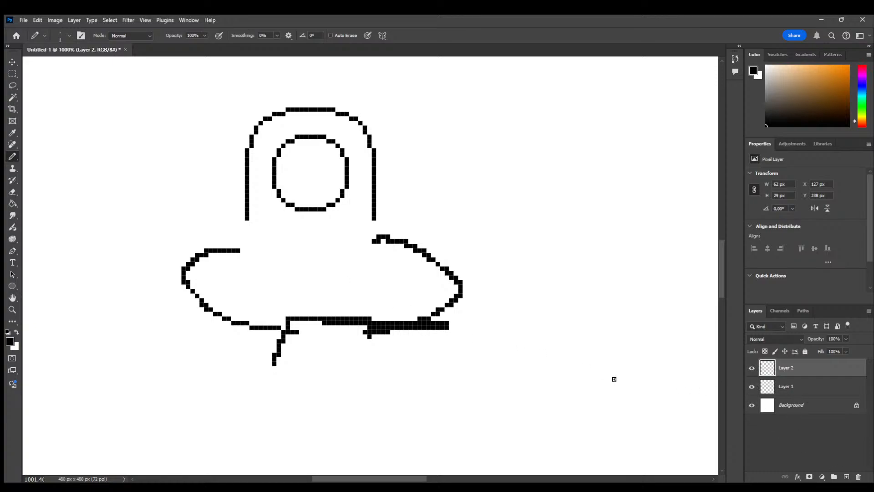
{"action": "left_click_drag", "start_coordinate": [577, 304], "coordinate": [606, 314]}
{"action": "key", "text": "ctrl+z"}
{"action": "left_click", "coordinate": [753, 369]}
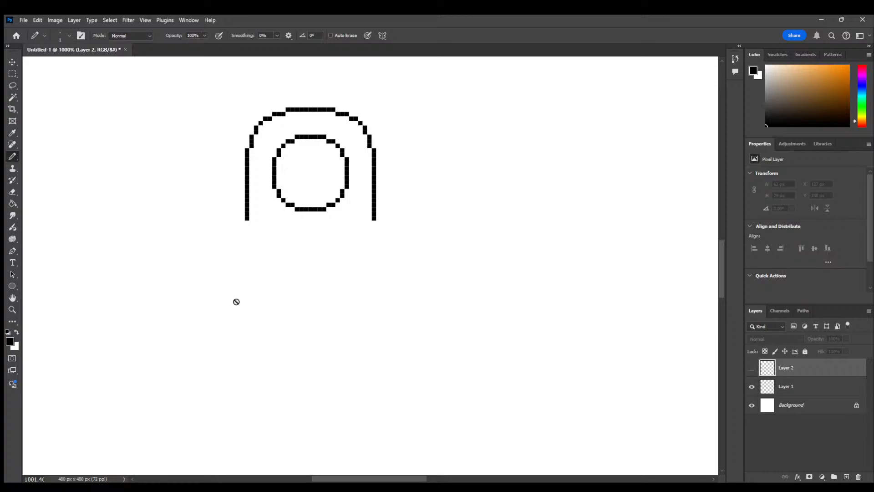
On Layer 1, draw the pointed left end of a horizontal arm with a small rectangular handle beneath it, below the arch
{"action": "left_click", "coordinate": [774, 389]}
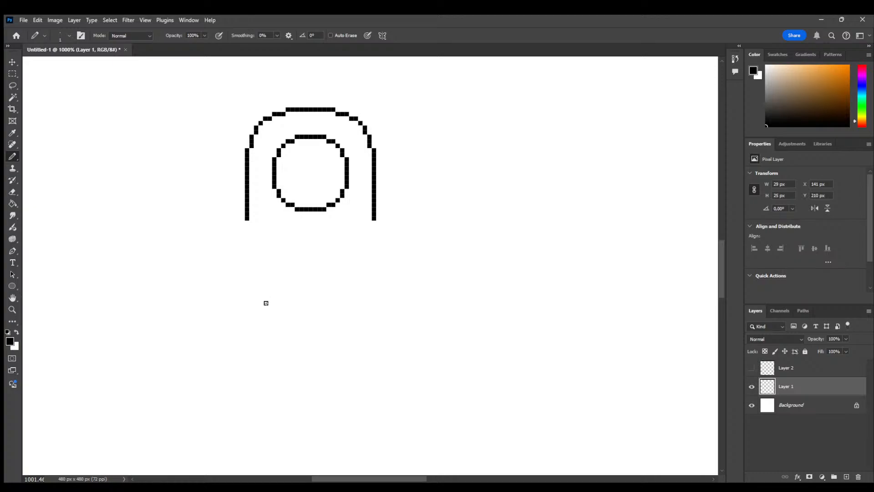
{"action": "left_click_drag", "start_coordinate": [266, 302], "coordinate": [269, 301]}
{"action": "key", "text": "z"}
{"action": "key", "text": "ctrl+z"}
{"action": "left_click", "coordinate": [265, 299]}
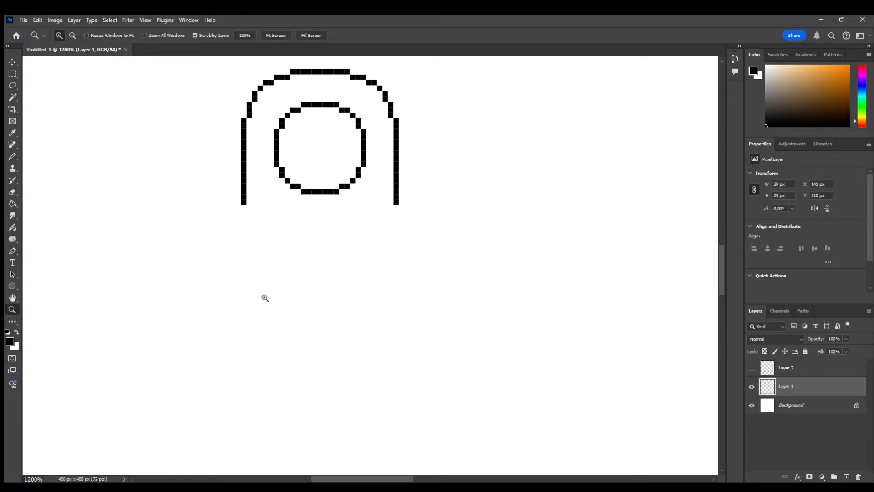
{"action": "key", "text": "b"}
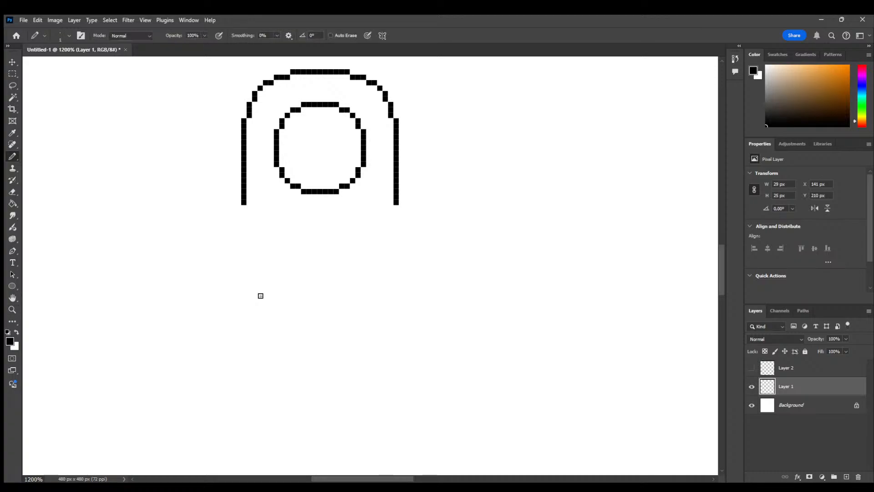
{"action": "left_click", "coordinate": [249, 289]}
{"action": "left_click", "coordinate": [254, 286]}
{"action": "mouse_move", "coordinate": [261, 300]}
{"action": "left_mouse_down"}
{"action": "mouse_move", "coordinate": [288, 300]}
{"action": "mouse_move", "coordinate": [288, 328]}
{"action": "mouse_move", "coordinate": [288, 306]}
{"action": "mouse_move", "coordinate": [299, 328]}
{"action": "left_mouse_up"}
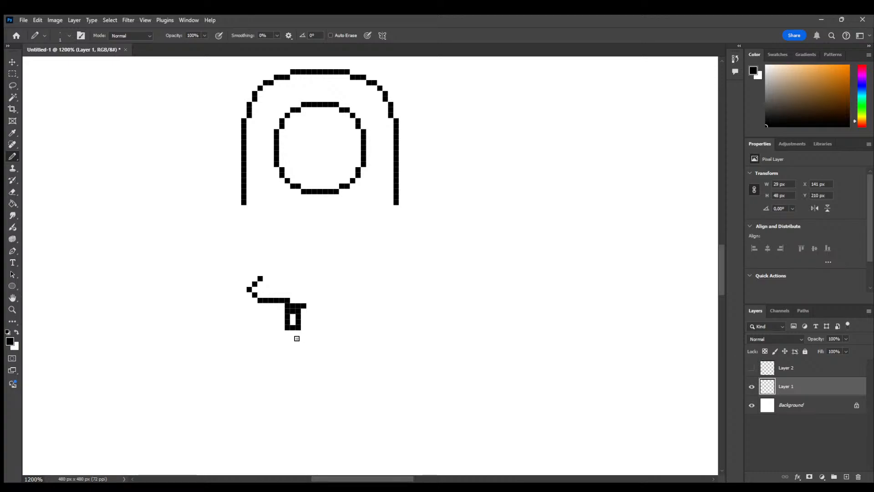
Continue the arm's lower edge to the right and draw a round joint about 7 px wide at its end
{"action": "left_click", "coordinate": [309, 300]}
{"action": "left_click_drag", "start_coordinate": [314, 299], "coordinate": [338, 299]}
{"action": "mouse_move", "coordinate": [346, 277]}
{"action": "left_mouse_down"}
{"action": "mouse_move", "coordinate": [338, 299]}
{"action": "mouse_move", "coordinate": [362, 295]}
{"action": "left_mouse_up"}
{"action": "key", "text": "ctrl+z"}
{"action": "left_click", "coordinate": [337, 284]}
{"action": "left_click", "coordinate": [342, 301]}
{"action": "left_click_drag", "start_coordinate": [347, 305], "coordinate": [354, 305]}
{"action": "left_click", "coordinate": [363, 283]}
{"action": "key", "text": "ctrl+z"}
{"action": "left_click", "coordinate": [363, 278]}
{"action": "left_click", "coordinate": [342, 279]}
{"action": "left_click_drag", "start_coordinate": [347, 274], "coordinate": [358, 273]}
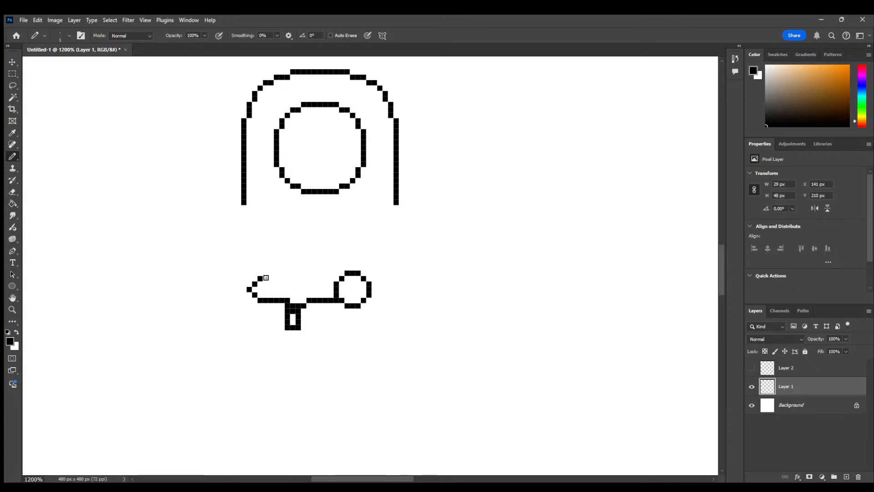
Draw the arm's upper edge up to the joint and add a short closed rectangular segment on the joint's other side
{"action": "left_click_drag", "start_coordinate": [266, 277], "coordinate": [335, 282]}
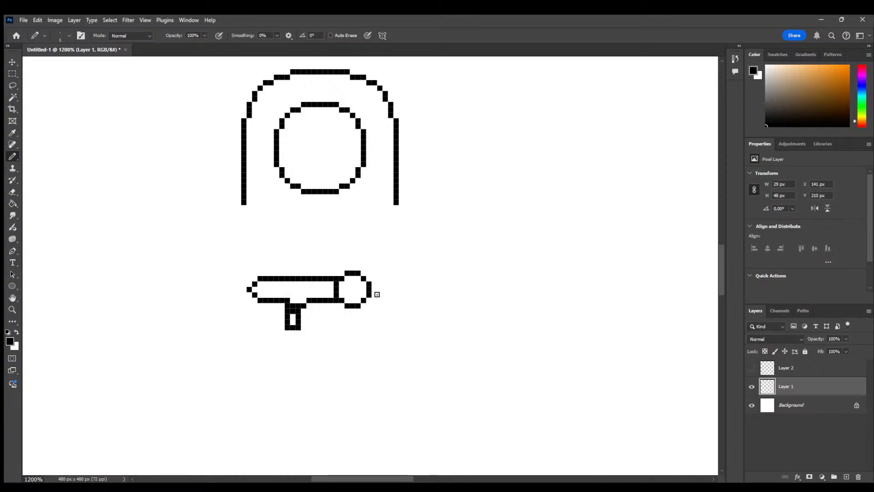
{"action": "mouse_move", "coordinate": [369, 279]}
{"action": "left_mouse_down"}
{"action": "mouse_move", "coordinate": [399, 277]}
{"action": "mouse_move", "coordinate": [371, 299]}
{"action": "mouse_move", "coordinate": [401, 300]}
{"action": "left_mouse_up"}
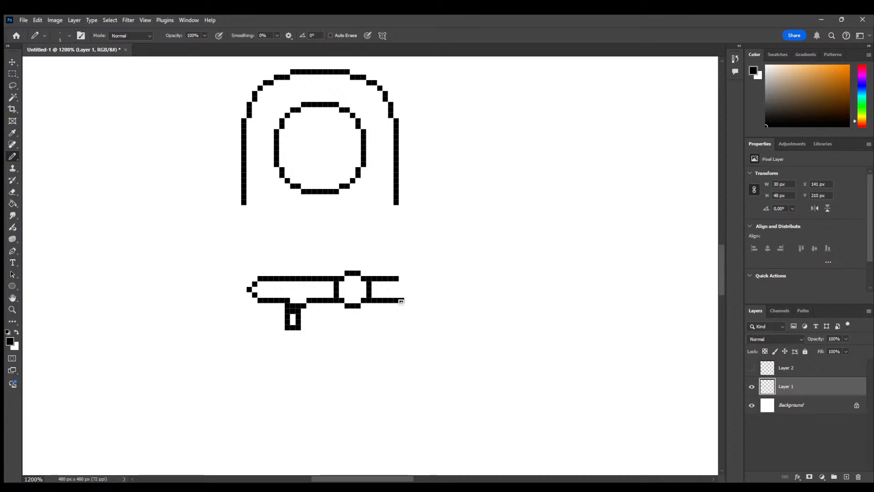
{"action": "left_click_drag", "start_coordinate": [395, 289], "coordinate": [401, 296]}
Choose a dark gray and draw a stepped, tapering metal tip extending from the outer end of the arm's short rectangular segment
{"action": "key", "text": "i"}
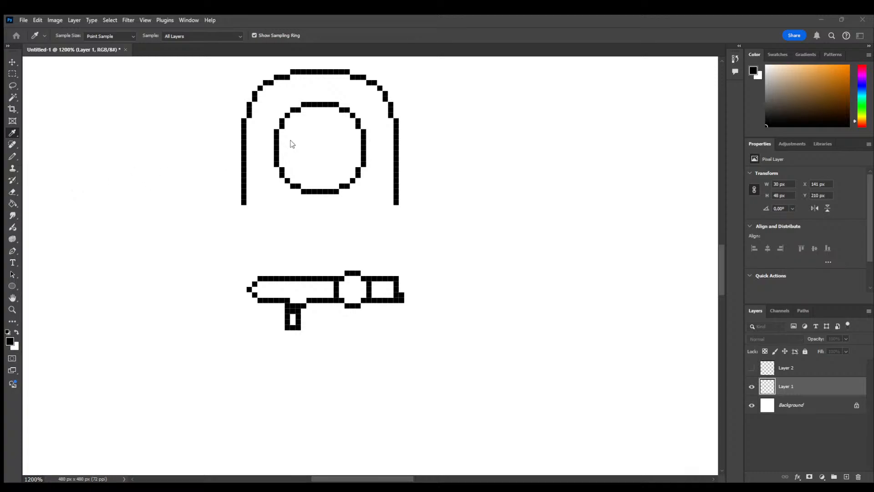
{"action": "left_click", "coordinate": [278, 151]}
{"action": "key", "text": "Return"}
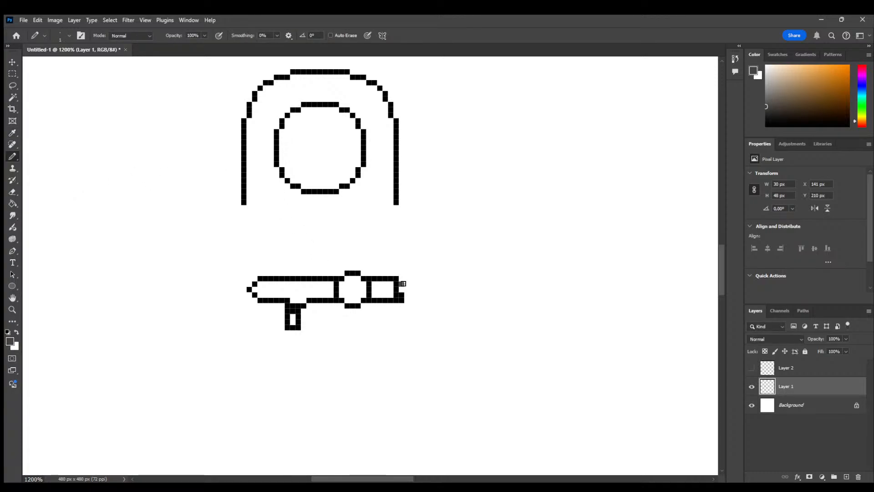
{"action": "left_click_drag", "start_coordinate": [401, 285], "coordinate": [415, 285]}
{"action": "left_click", "coordinate": [412, 273]}
{"action": "left_click", "coordinate": [423, 279]}
{"action": "left_click_drag", "start_coordinate": [423, 284], "coordinate": [446, 289]}
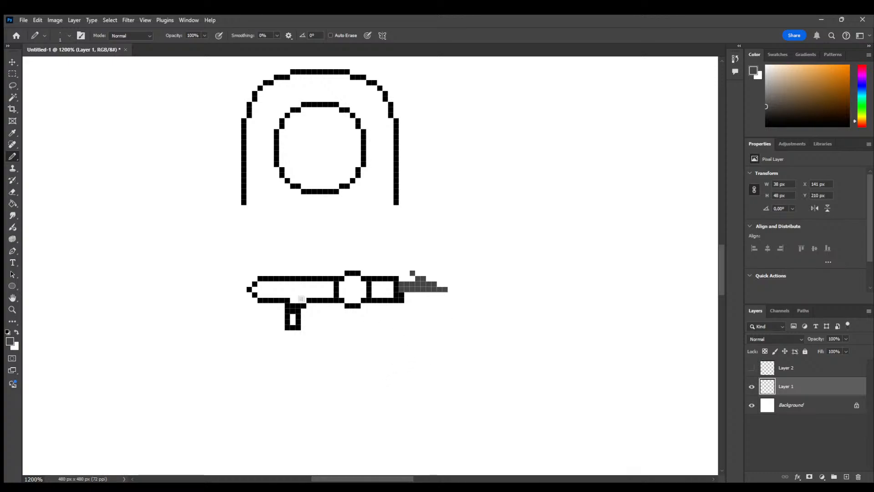
Choose a medium gray and highlight the upper stepped edge and point of the metal tip
{"action": "key", "text": "i"}
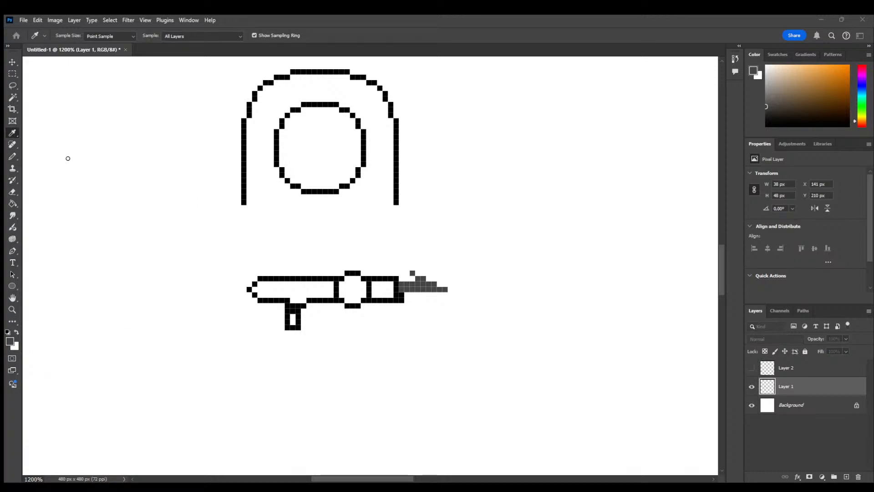
{"action": "left_click", "coordinate": [298, 108]}
{"action": "key", "text": "Return"}
{"action": "left_click", "coordinate": [412, 273]}
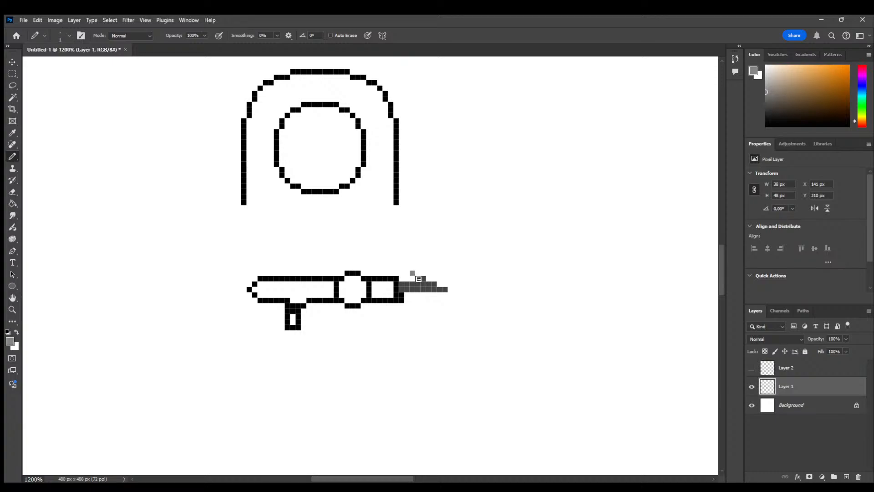
{"action": "left_click_drag", "start_coordinate": [435, 284], "coordinate": [445, 296]}
Fill the arm's round joint with medium gray on its left side, dark gray inside, and a darker gray for shading
{"action": "left_click_drag", "start_coordinate": [343, 286], "coordinate": [352, 278]}
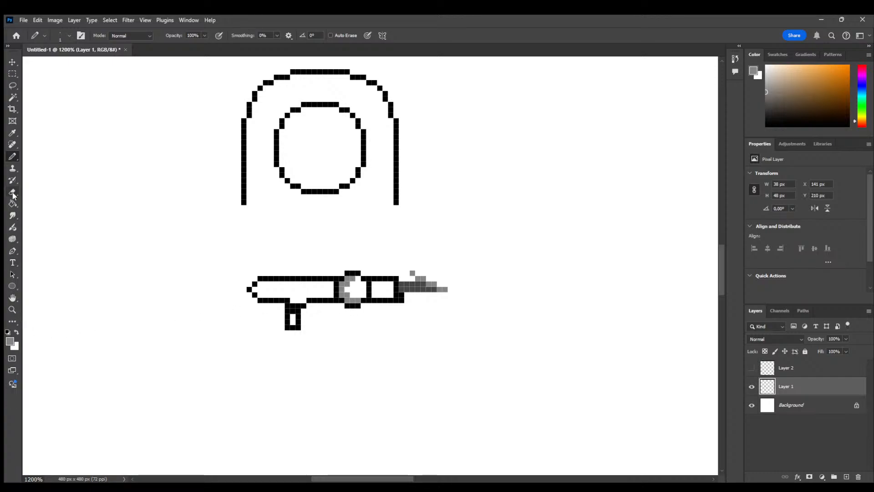
{"action": "left_click", "coordinate": [12, 132]}
{"action": "left_click", "coordinate": [407, 285]}
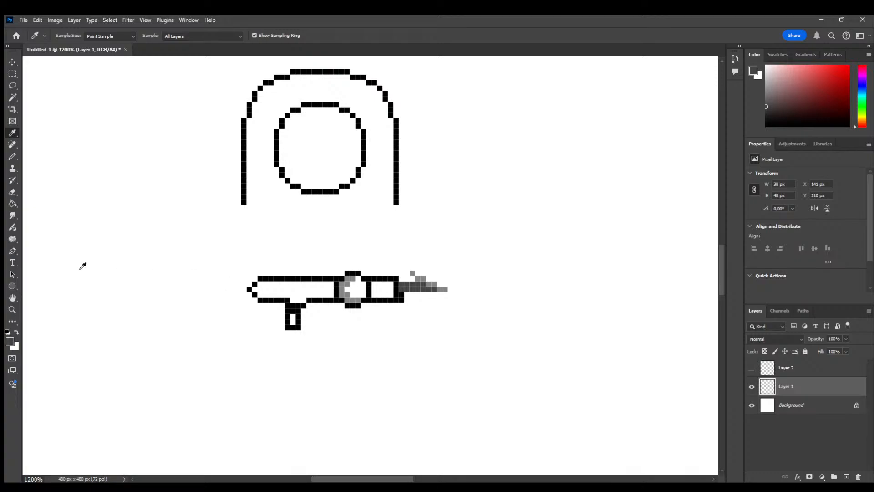
{"action": "left_click", "coordinate": [12, 156]}
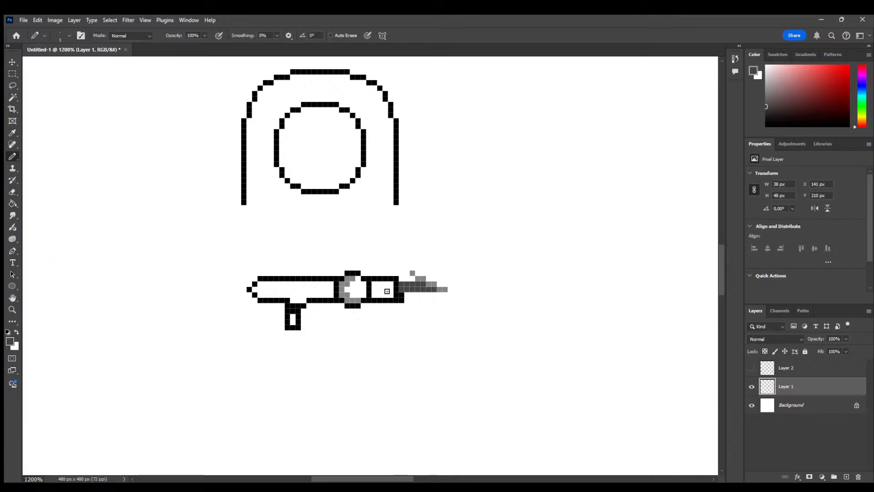
{"action": "mouse_move", "coordinate": [347, 289]}
{"action": "left_mouse_down"}
{"action": "mouse_move", "coordinate": [364, 287]}
{"action": "mouse_move", "coordinate": [355, 295]}
{"action": "left_mouse_up"}
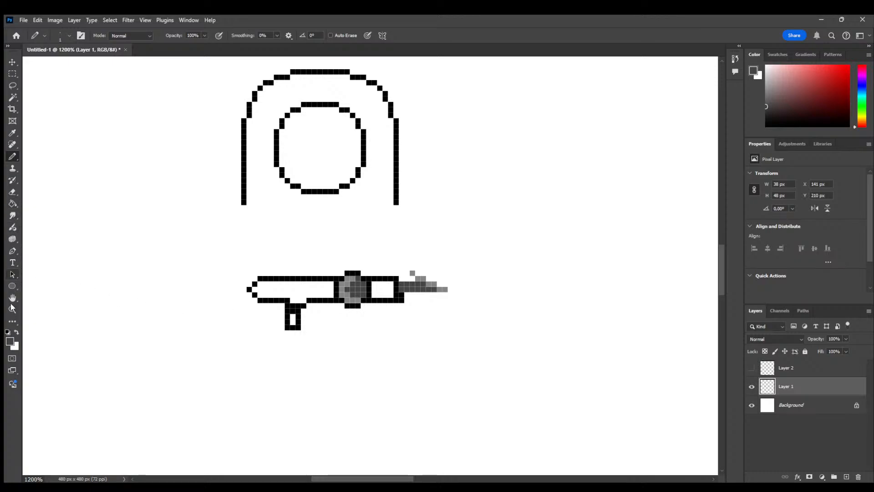
{"action": "key", "text": "i"}
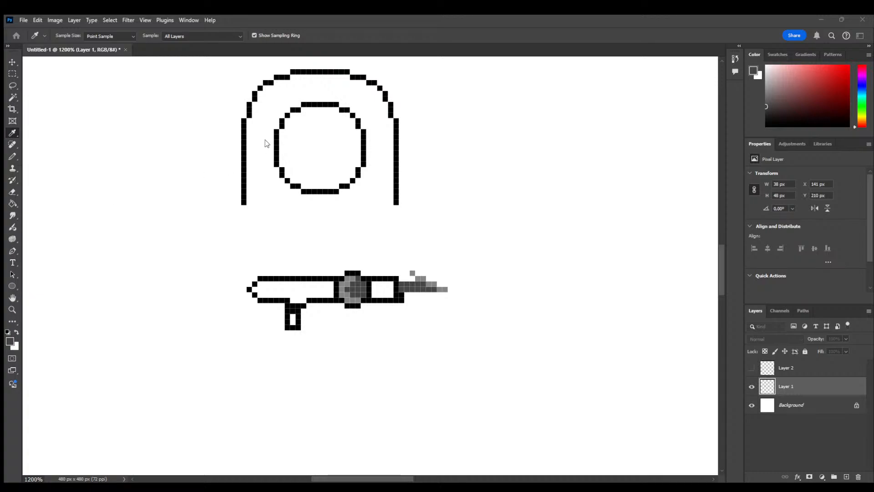
{"action": "key", "text": "b"}
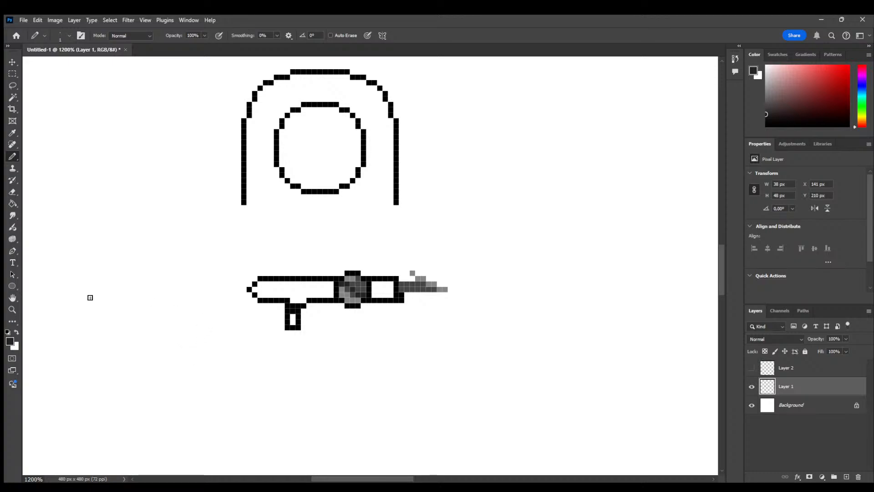
Choose a dark brown, fill and widen the handle, and recolor the arm's lower edge and pointed end
{"action": "key", "text": "i"}
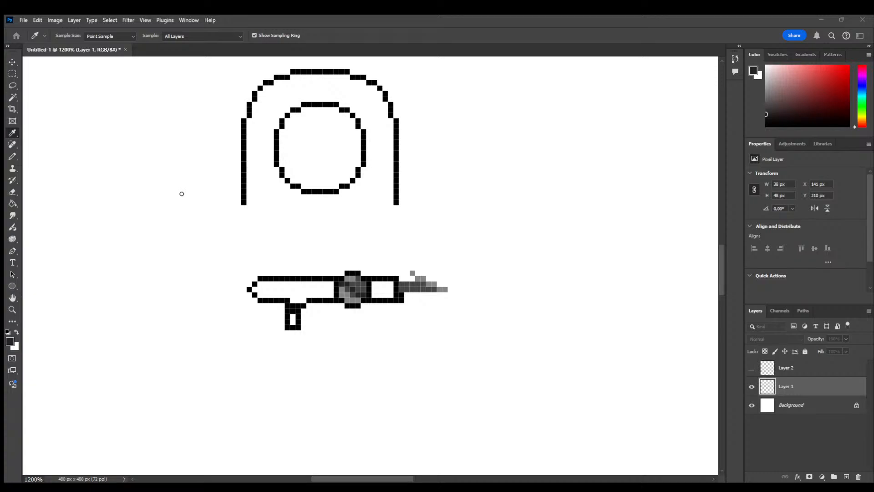
{"action": "key", "text": "b"}
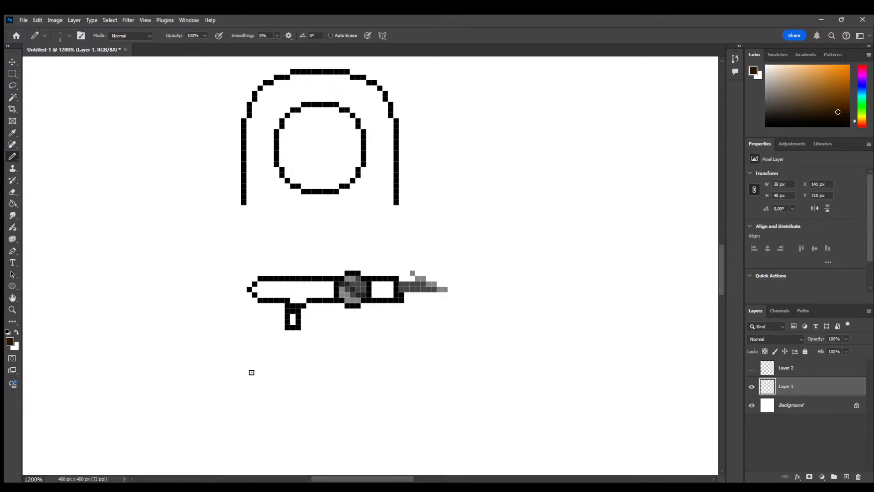
{"action": "left_click_drag", "start_coordinate": [261, 300], "coordinate": [287, 301]}
{"action": "mouse_move", "coordinate": [282, 305]}
{"action": "left_mouse_down"}
{"action": "mouse_move", "coordinate": [283, 333]}
{"action": "mouse_move", "coordinate": [293, 333]}
{"action": "mouse_move", "coordinate": [287, 326]}
{"action": "mouse_move", "coordinate": [301, 305]}
{"action": "mouse_move", "coordinate": [292, 305]}
{"action": "left_mouse_up"}
{"action": "left_click", "coordinate": [286, 322]}
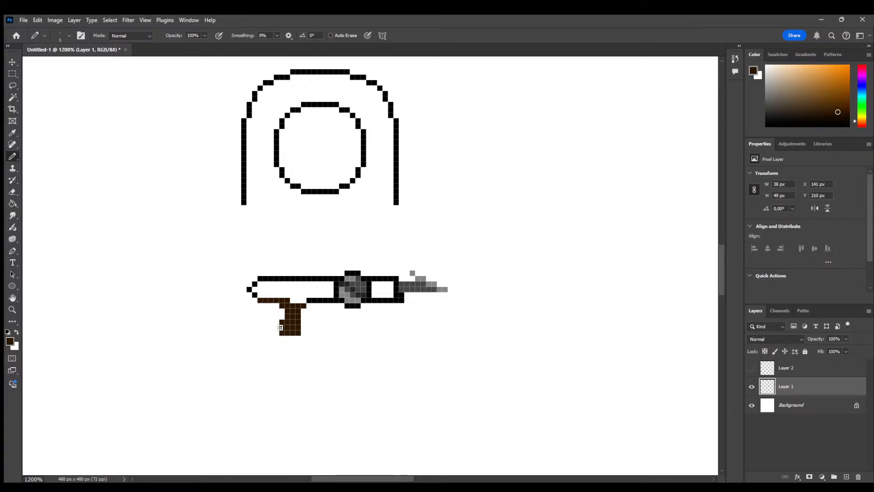
{"action": "left_click", "coordinate": [249, 289]}
{"action": "left_click_drag", "start_coordinate": [305, 300], "coordinate": [339, 300]}
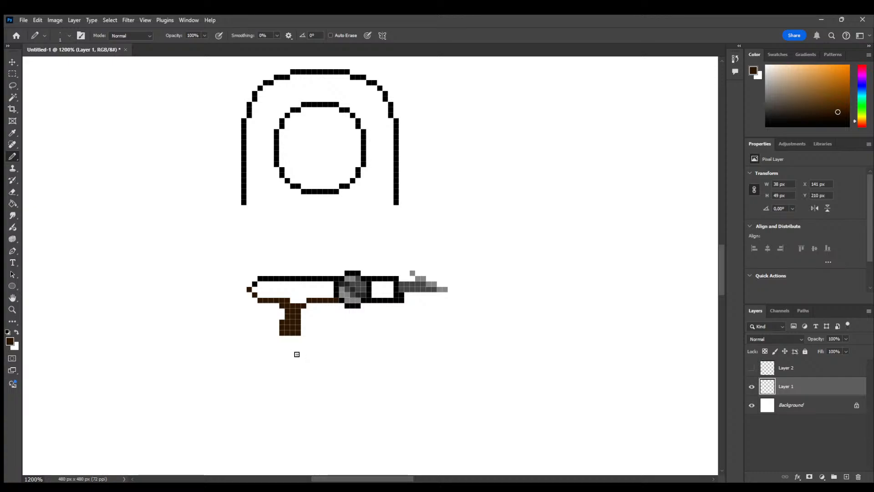
Repaint the handle, pointed end and lower edge in a near-black brown, and erase the handle's lower-right corner pixel
{"action": "left_click", "coordinate": [10, 341]}
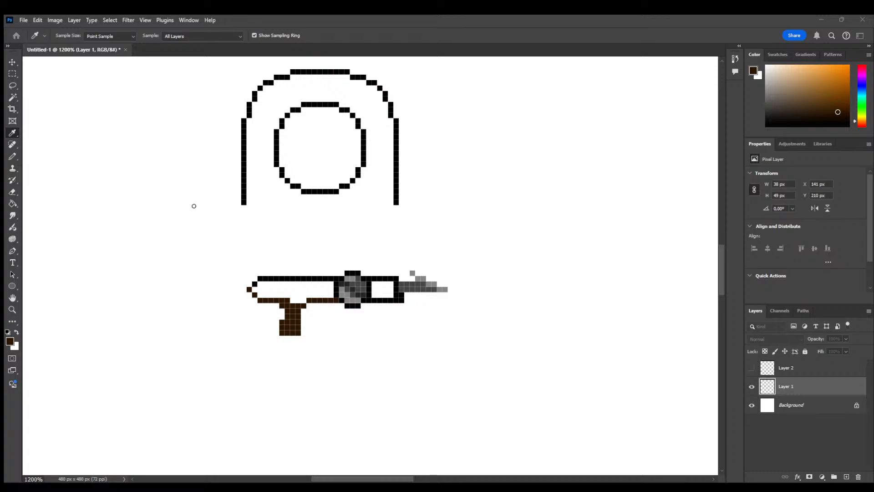
{"action": "left_click", "coordinate": [304, 116]}
{"action": "left_click", "coordinate": [249, 290]}
{"action": "left_click", "coordinate": [255, 294]}
{"action": "mouse_move", "coordinate": [260, 300]}
{"action": "left_mouse_down"}
{"action": "mouse_move", "coordinate": [339, 300]}
{"action": "mouse_move", "coordinate": [303, 306]}
{"action": "mouse_move", "coordinate": [286, 330]}
{"action": "mouse_move", "coordinate": [298, 324]}
{"action": "mouse_move", "coordinate": [298, 310]}
{"action": "mouse_move", "coordinate": [285, 314]}
{"action": "mouse_move", "coordinate": [295, 330]}
{"action": "left_mouse_up"}
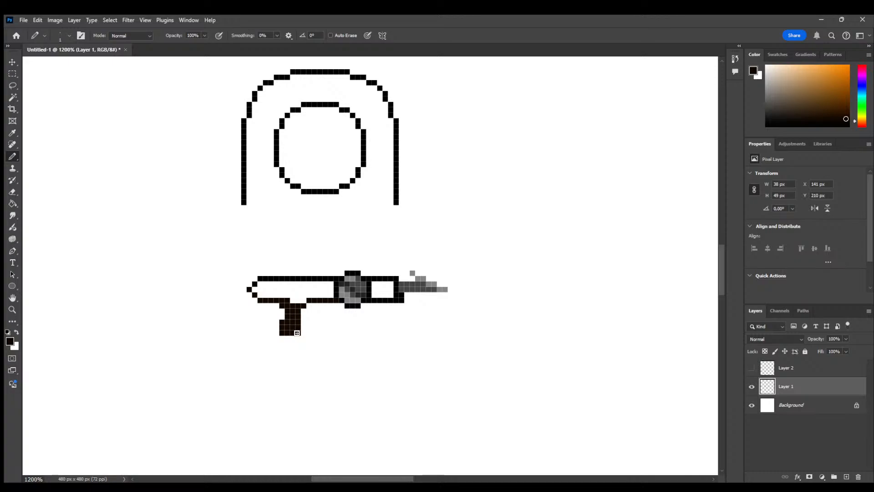
{"action": "left_click", "coordinate": [12, 191]}
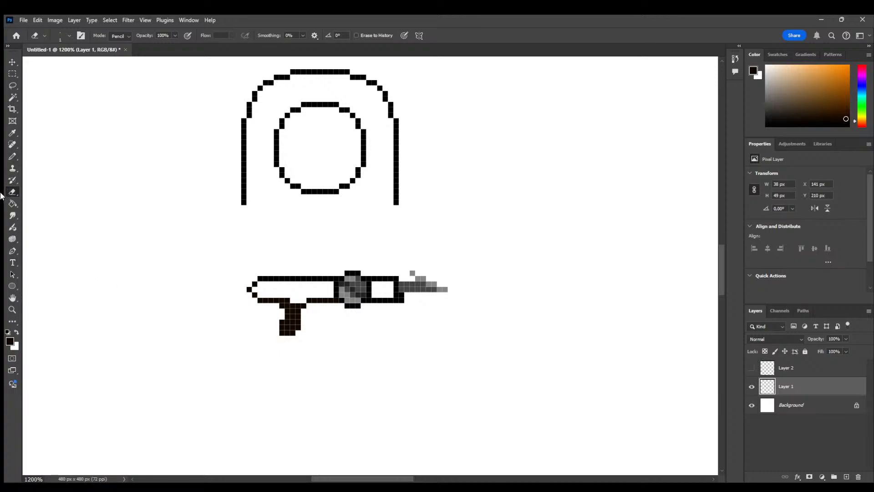
{"action": "left_click", "coordinate": [13, 156]}
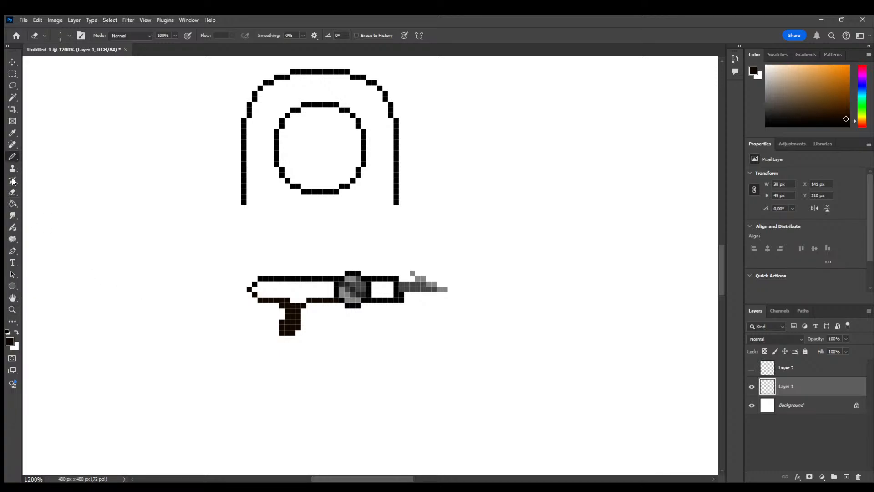
Choose a medium orange-brown and paint the upper edge of the short segment beyond the joint
{"action": "key", "text": "i"}
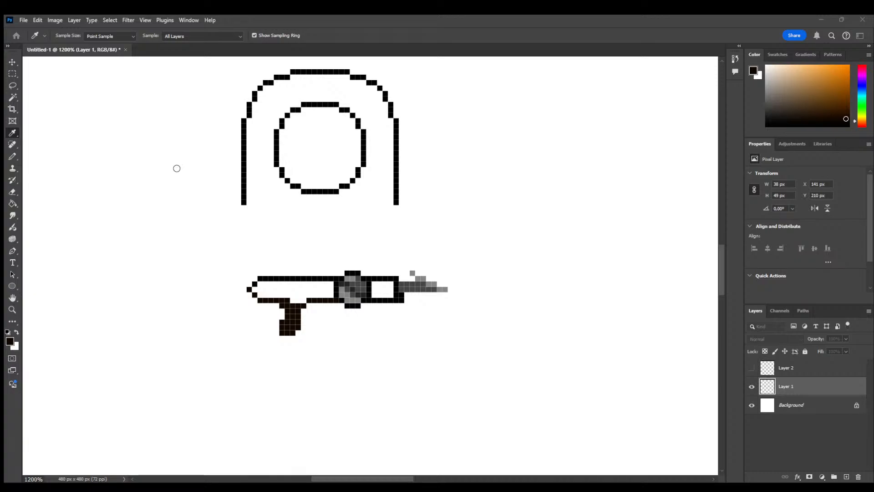
{"action": "left_click", "coordinate": [300, 115]}
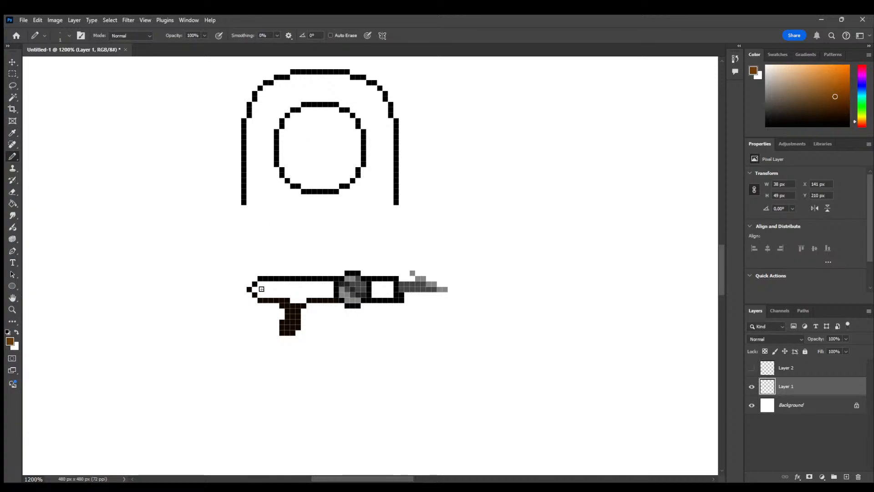
{"action": "left_click", "coordinate": [254, 289]}
{"action": "left_click", "coordinate": [265, 283]}
{"action": "key", "text": "ctrl+z"}
{"action": "key", "text": "ctrl+z"}
{"action": "left_click_drag", "start_coordinate": [376, 280], "coordinate": [392, 278]}
{"action": "left_click", "coordinate": [385, 283]}
Choose a darker brown and shade beneath the upper edge on the short segment and along the long arm
{"action": "key", "text": "i"}
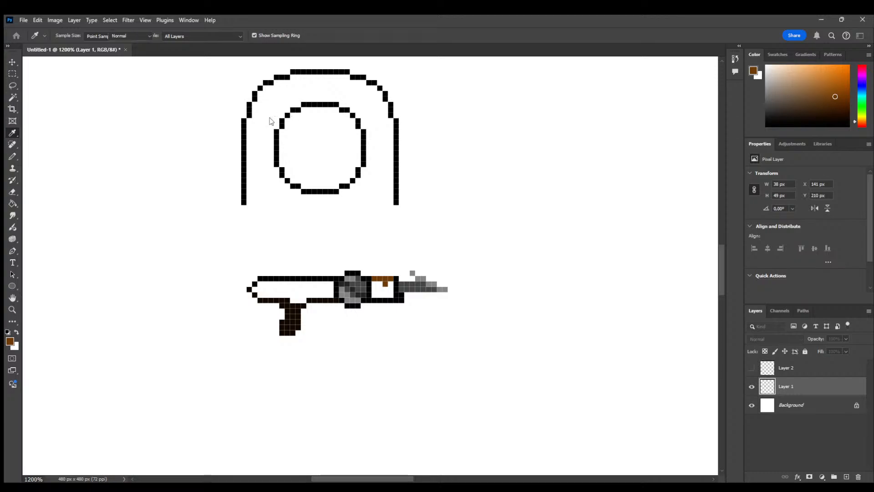
{"action": "key", "text": "b"}
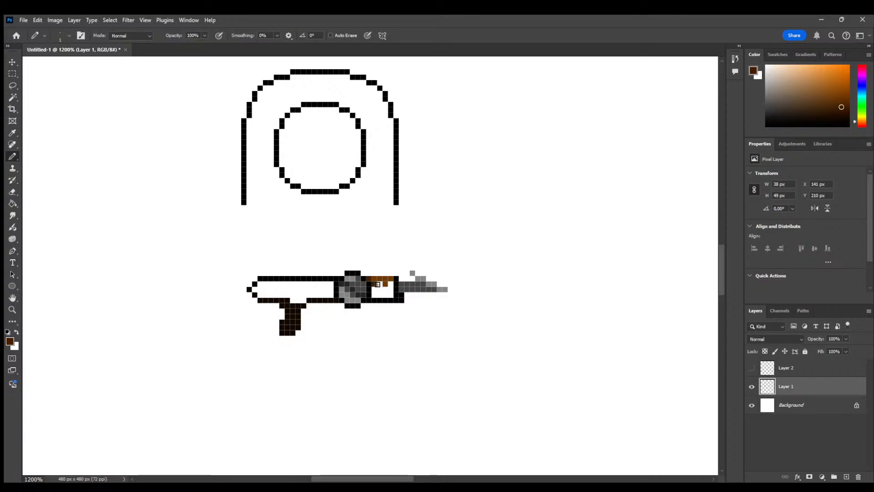
{"action": "left_click", "coordinate": [391, 289]}
{"action": "left_click", "coordinate": [395, 279]}
{"action": "left_click_drag", "start_coordinate": [256, 283], "coordinate": [312, 283]}
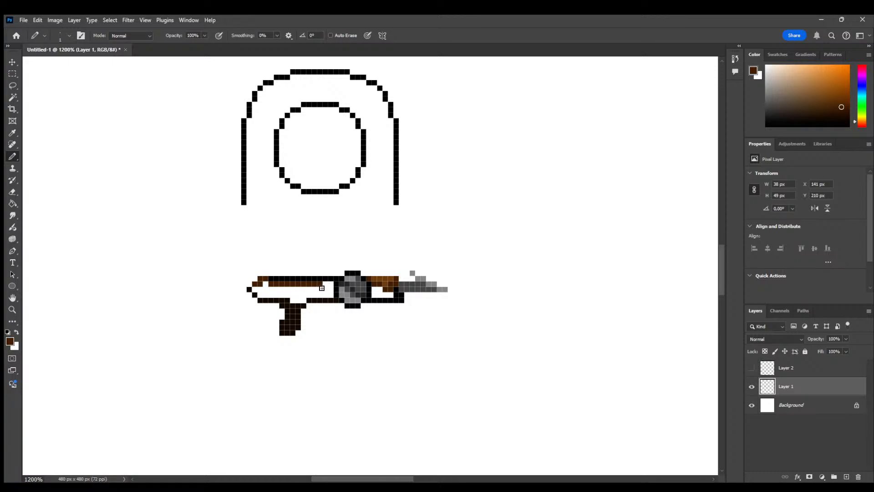
{"action": "left_click", "coordinate": [315, 289]}
Sample the orange-brown from the short segment and recolor the long arm's black upper edge with it
{"action": "left_click", "coordinate": [12, 133]}
{"action": "left_click", "coordinate": [387, 277]}
{"action": "left_click", "coordinate": [13, 156]}
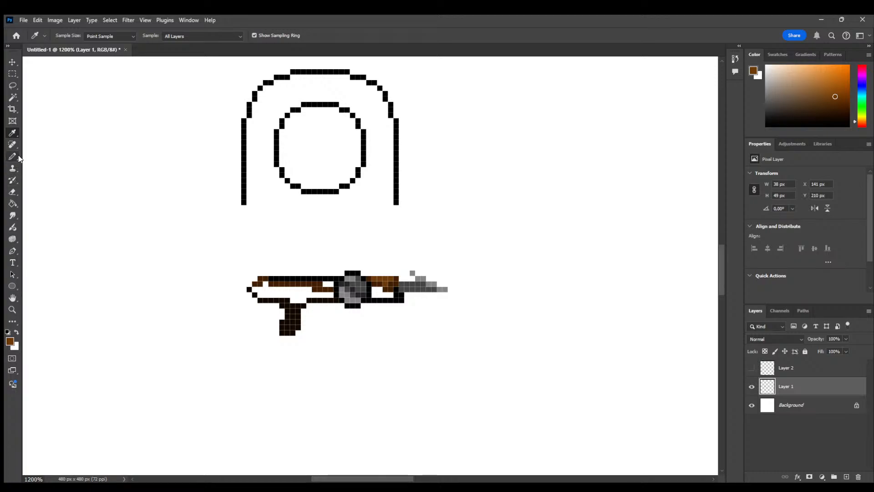
{"action": "mouse_move", "coordinate": [289, 277]}
{"action": "left_mouse_down"}
{"action": "mouse_move", "coordinate": [273, 278]}
{"action": "mouse_move", "coordinate": [329, 279]}
{"action": "left_mouse_up"}
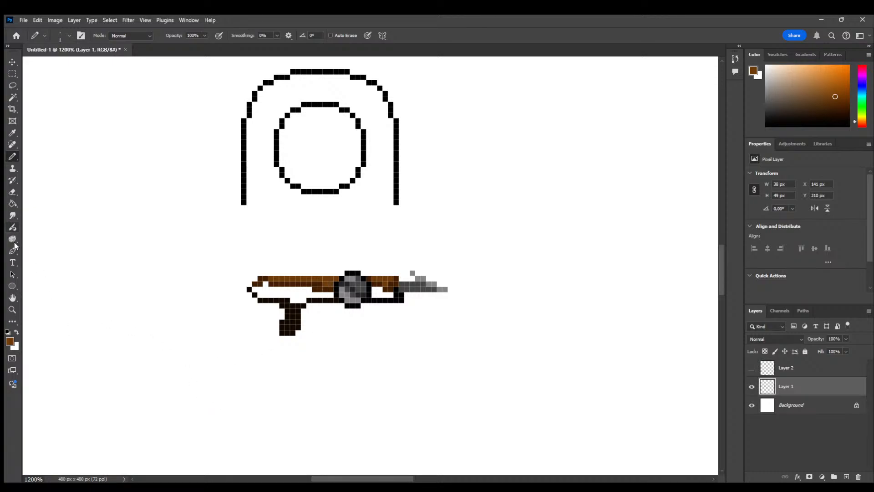
Recolor the black end and lower edge of the short segment beyond the joint in dark browns
{"action": "left_click", "coordinate": [12, 133]}
{"action": "left_click", "coordinate": [11, 156]}
{"action": "left_click", "coordinate": [12, 132]}
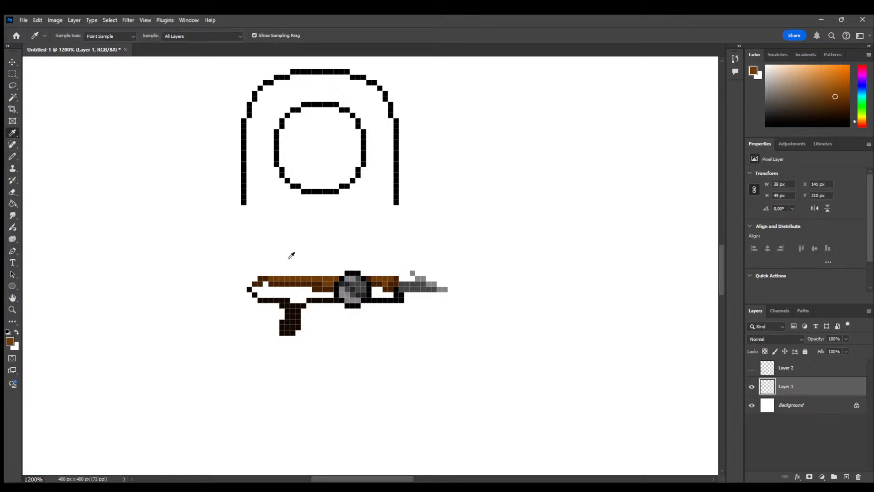
{"action": "left_click", "coordinate": [319, 285]}
{"action": "left_click", "coordinate": [13, 156]}
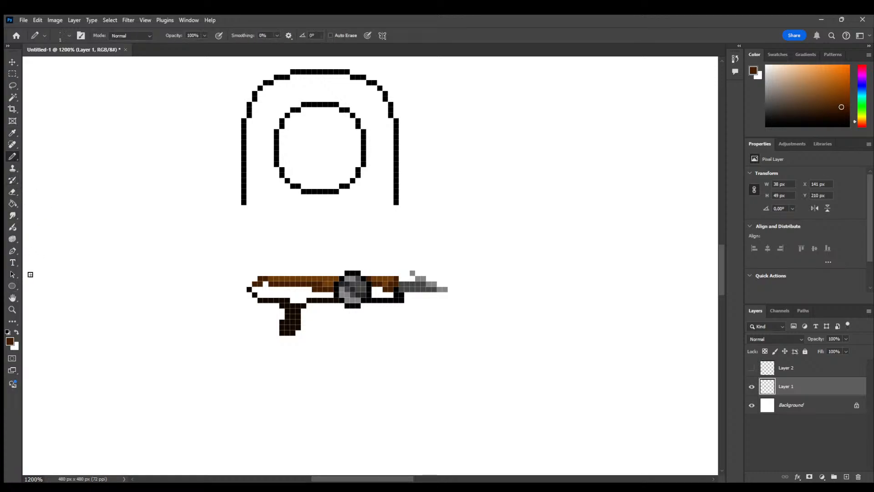
{"action": "key", "text": "i"}
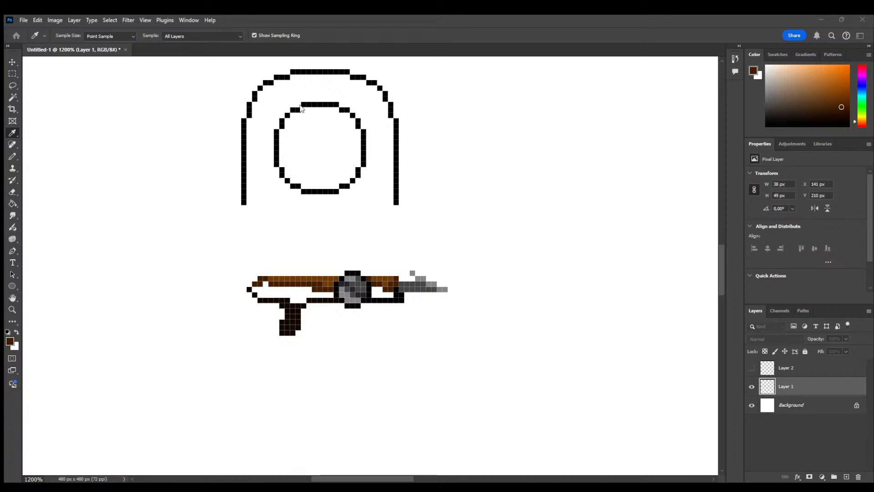
{"action": "key", "text": "b"}
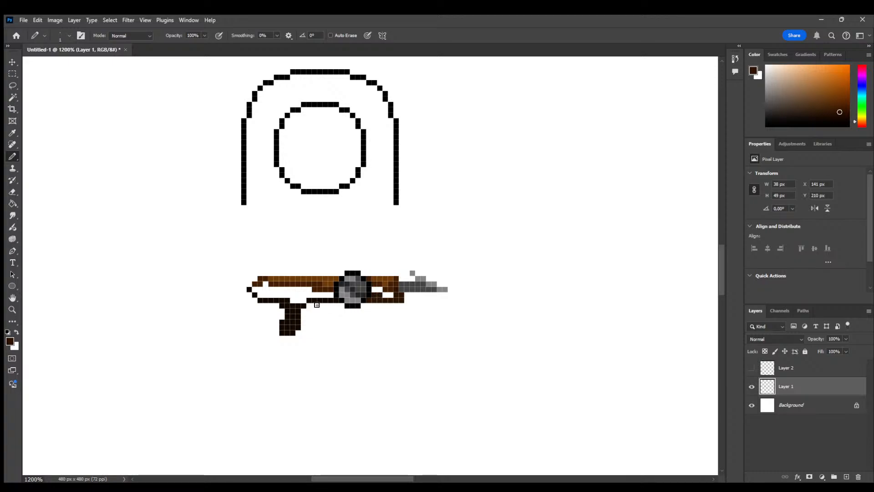
Repaint the handle, the long arm's lower edge and its pointed end in a dark reddish brown
{"action": "left_click_drag", "start_coordinate": [280, 330], "coordinate": [286, 323]}
{"action": "mouse_move", "coordinate": [290, 309]}
{"action": "left_mouse_down"}
{"action": "mouse_move", "coordinate": [283, 306]}
{"action": "mouse_move", "coordinate": [301, 305]}
{"action": "mouse_move", "coordinate": [295, 318]}
{"action": "left_mouse_up"}
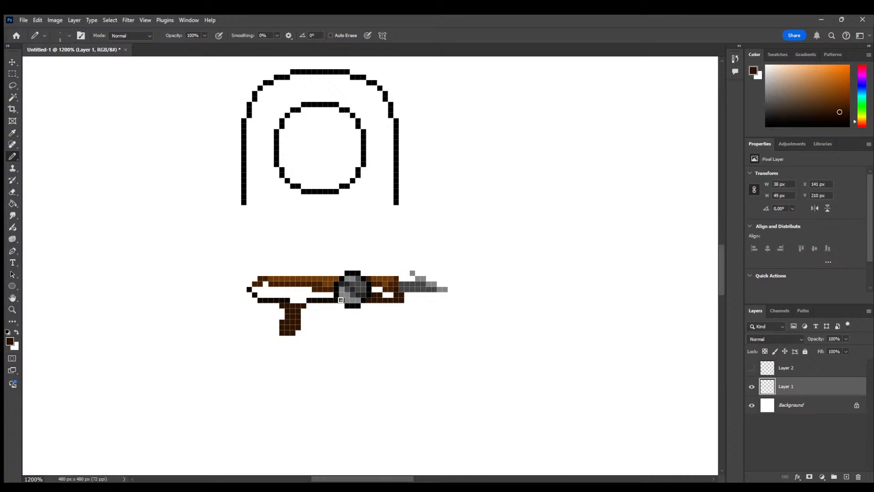
{"action": "mouse_move", "coordinate": [333, 300]}
{"action": "left_mouse_down"}
{"action": "mouse_move", "coordinate": [260, 300]}
{"action": "mouse_move", "coordinate": [250, 290]}
{"action": "left_mouse_up"}
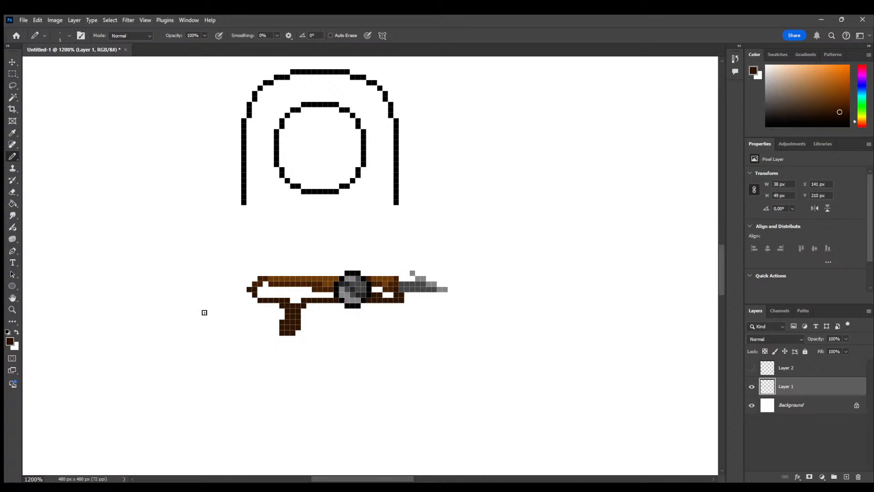
Choose a slightly lighter brown and fill the white interior at the long arm's pointed end
{"action": "key", "text": "i"}
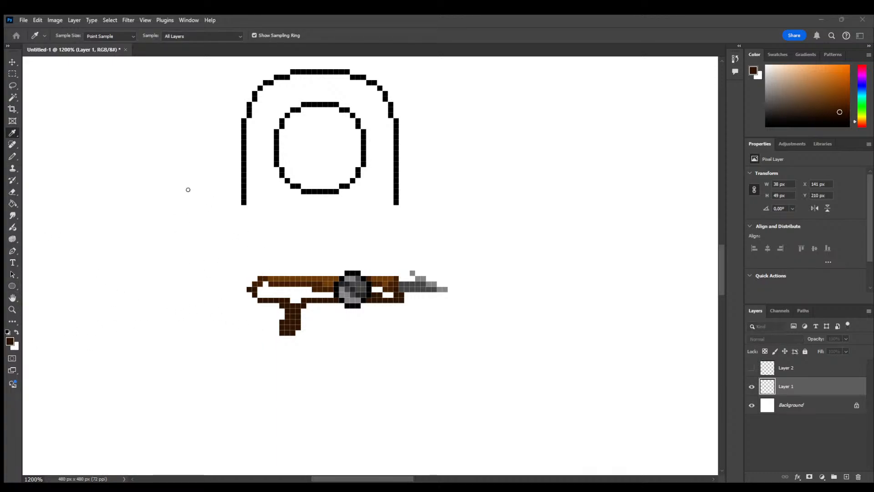
{"action": "left_click", "coordinate": [296, 107]}
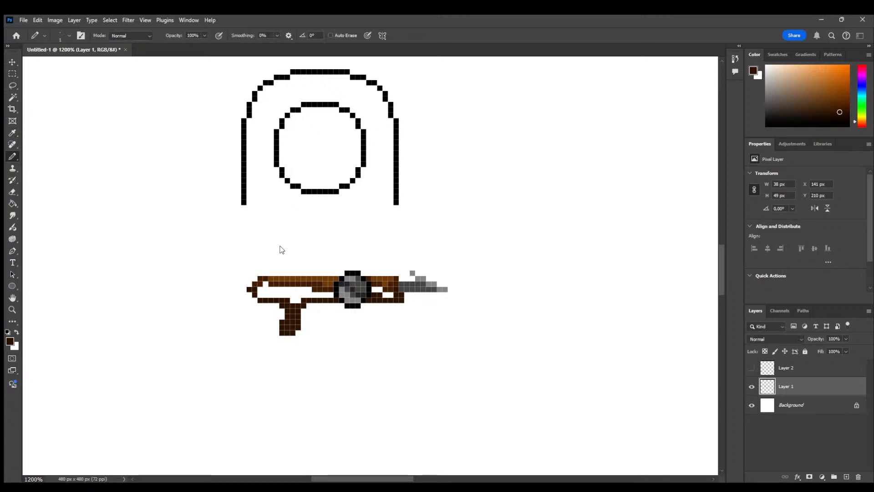
{"action": "mouse_move", "coordinate": [264, 284]}
{"action": "left_mouse_down"}
{"action": "mouse_move", "coordinate": [260, 292]}
{"action": "mouse_move", "coordinate": [285, 295]}
{"action": "left_mouse_up"}
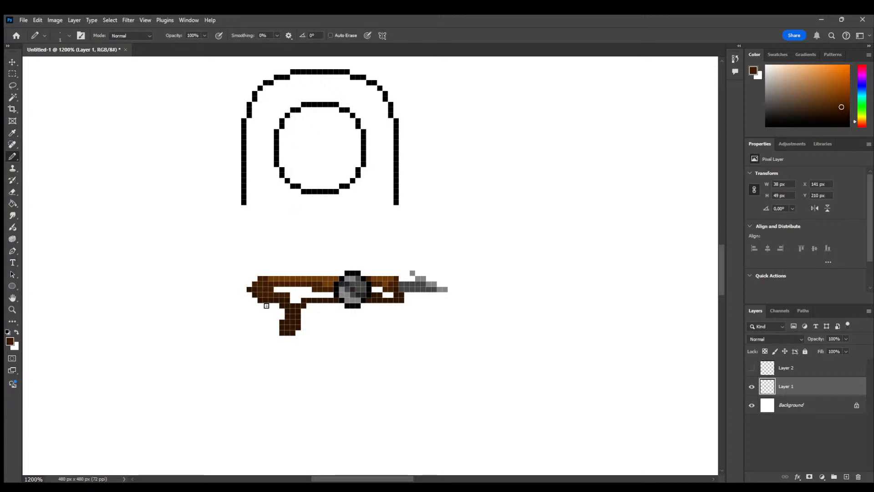
Undo the last brown fill and fill the white interiors of the long arm and the short segment with a slightly darker brown
{"action": "key", "text": "ctrl+z"}
{"action": "key", "text": "i"}
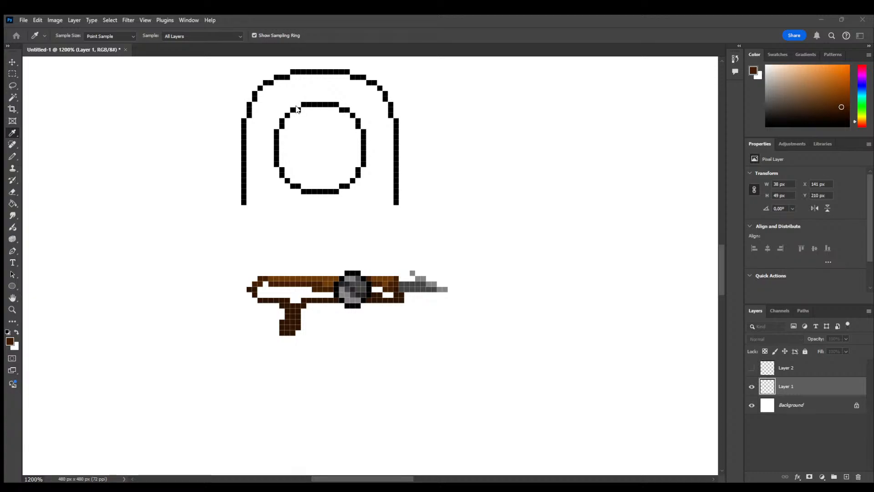
{"action": "key", "text": "b"}
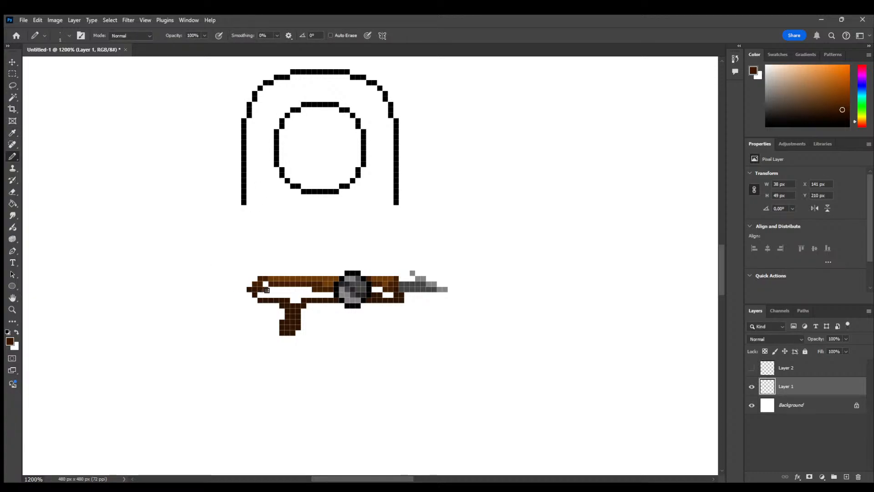
{"action": "mouse_move", "coordinate": [261, 292]}
{"action": "left_mouse_down"}
{"action": "mouse_move", "coordinate": [326, 296]}
{"action": "mouse_move", "coordinate": [301, 301]}
{"action": "left_mouse_up"}
{"action": "left_click_drag", "start_coordinate": [381, 290], "coordinate": [384, 298]}
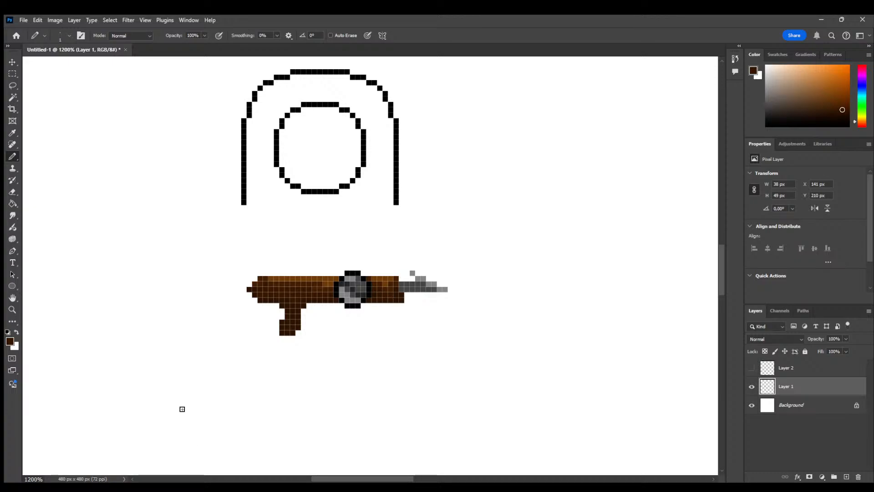
Choose a dark gray and draw a guard loop under the short segment and a diagonal strut from the joint to the handle
{"action": "key", "text": "i"}
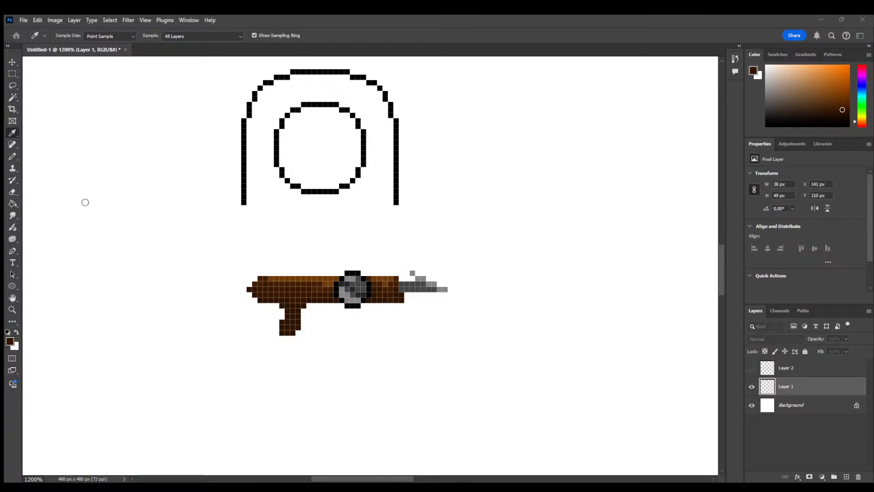
{"action": "left_click", "coordinate": [296, 113]}
{"action": "key", "text": "b"}
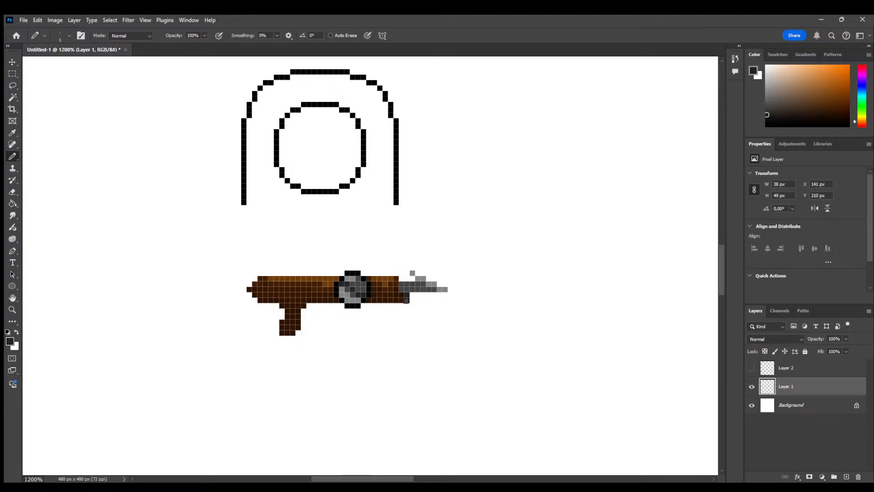
{"action": "left_click_drag", "start_coordinate": [406, 300], "coordinate": [402, 306]}
{"action": "mouse_move", "coordinate": [364, 306]}
{"action": "left_mouse_down"}
{"action": "mouse_move", "coordinate": [377, 316]}
{"action": "mouse_move", "coordinate": [402, 313]}
{"action": "left_mouse_up"}
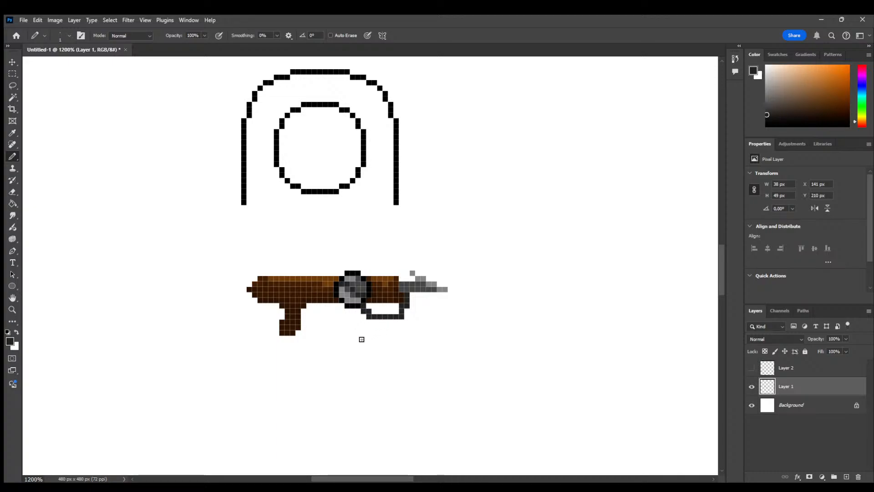
{"action": "left_click_drag", "start_coordinate": [340, 306], "coordinate": [305, 322]}
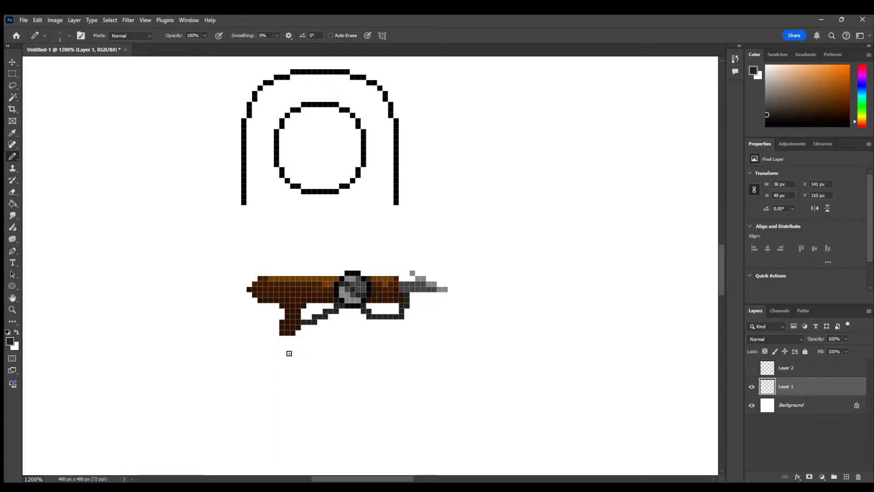
Draw a dark gray strip down the handle to the strut's end, and add a slightly lighter gray pixel below the guard loop
{"action": "left_click_drag", "start_coordinate": [293, 305], "coordinate": [304, 327]}
{"action": "left_click", "coordinate": [17, 333]}
{"action": "left_click", "coordinate": [17, 333]}
{"action": "key", "text": "i"}
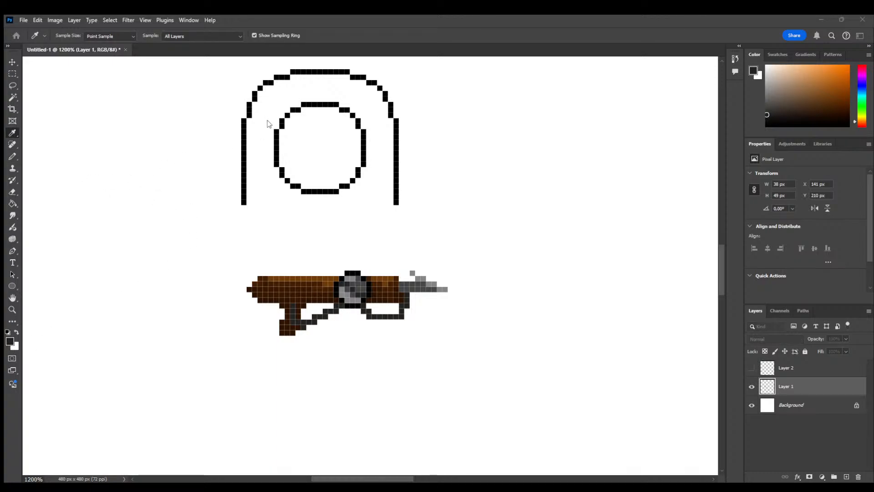
{"action": "key", "text": "b"}
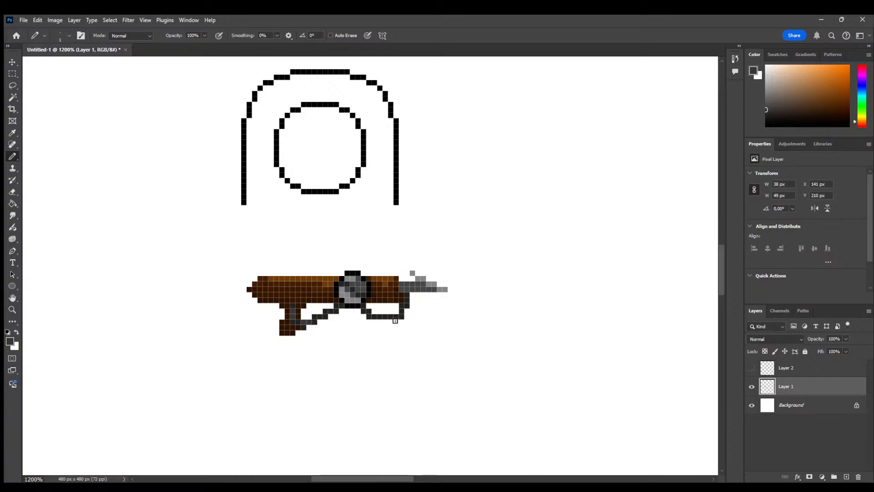
{"action": "left_click", "coordinate": [379, 322]}
Select the whole gun, put it on its own new layer and rename that layer "gun"
{"action": "left_click", "coordinate": [13, 74]}
{"action": "left_click_drag", "start_coordinate": [420, 275], "coordinate": [241, 357]}
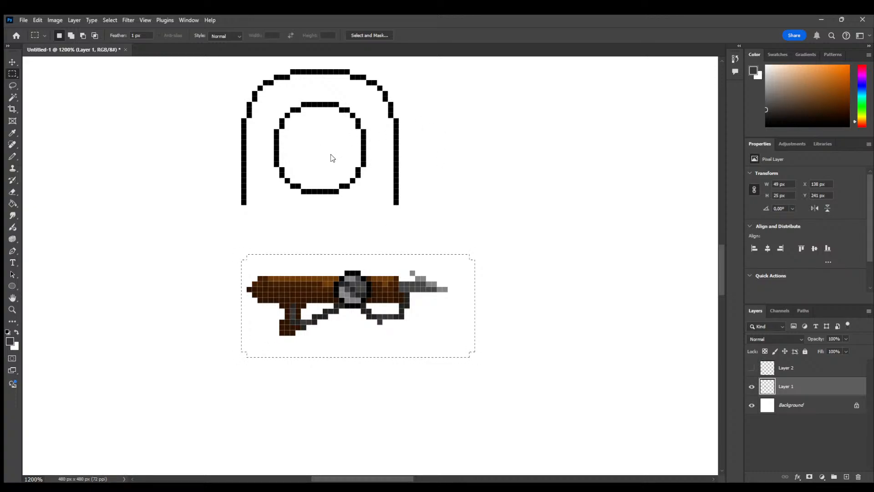
{"action": "key", "text": "ctrl+j"}
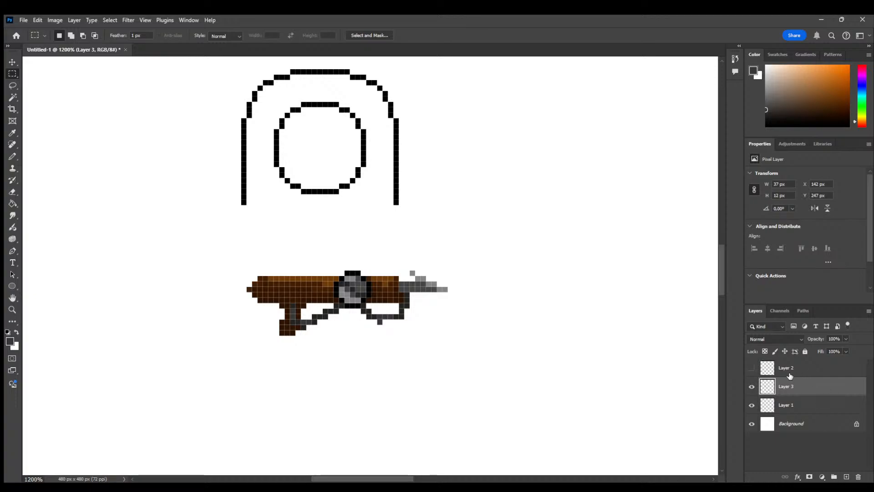
{"action": "double_click", "coordinate": [786, 386]}
{"action": "key", "text": "BackSpace"}
{"action": "type", "text": "gun"}
{"action": "key", "text": "Return"}
Check the gun layer's visibility, make Layer 1 active and sample black from the enemy's body outline
{"action": "left_click", "coordinate": [751, 386]}
{"action": "left_click", "coordinate": [751, 386]}
{"action": "left_click", "coordinate": [810, 405]}
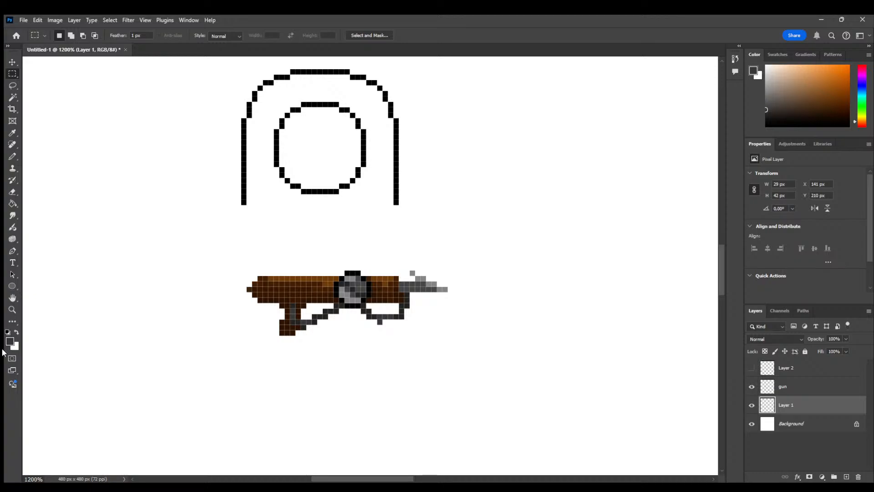
{"action": "key", "text": "i"}
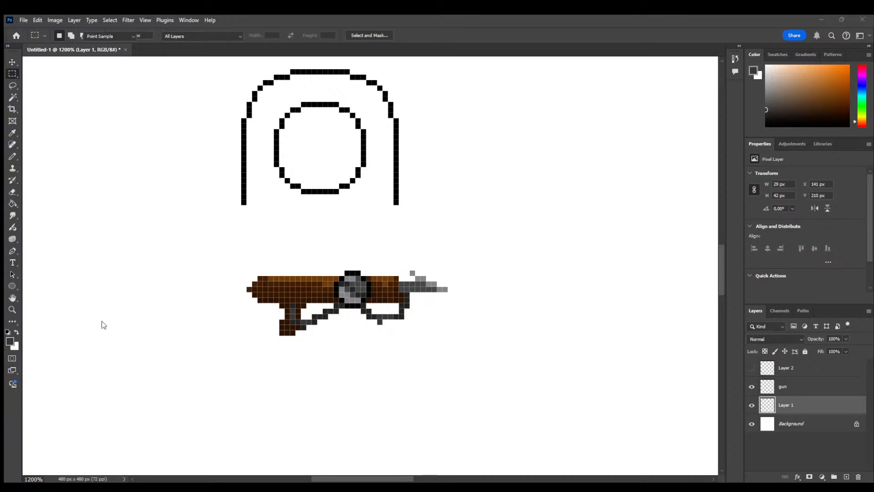
{"action": "left_click", "coordinate": [242, 132]}
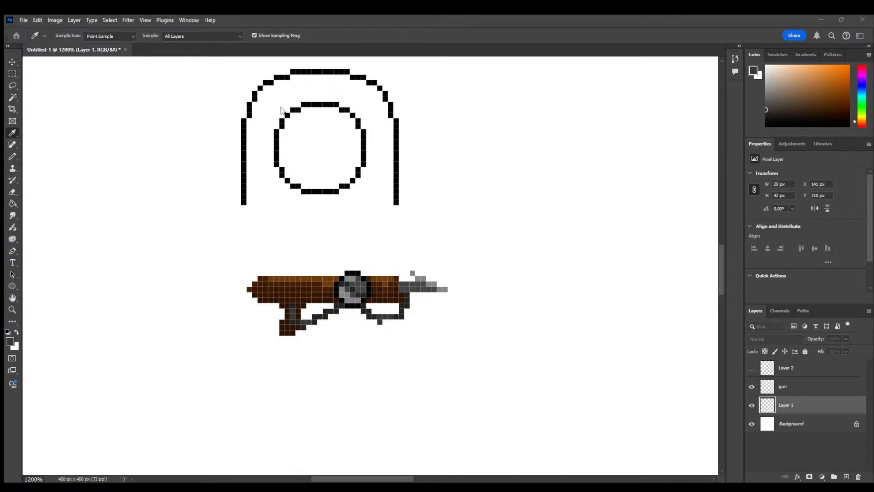
{"action": "key", "text": "m"}
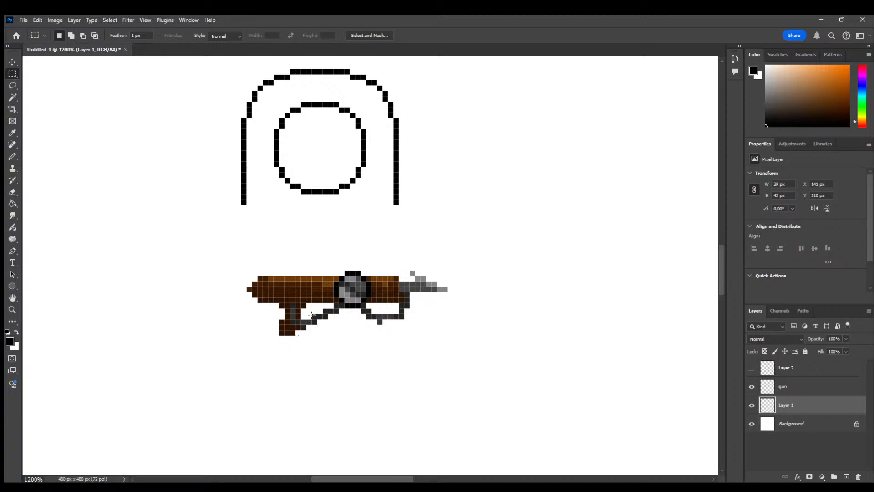
{"action": "left_click_drag", "start_coordinate": [307, 304], "coordinate": [318, 314]}
{"action": "key", "text": "ctrl+d"}
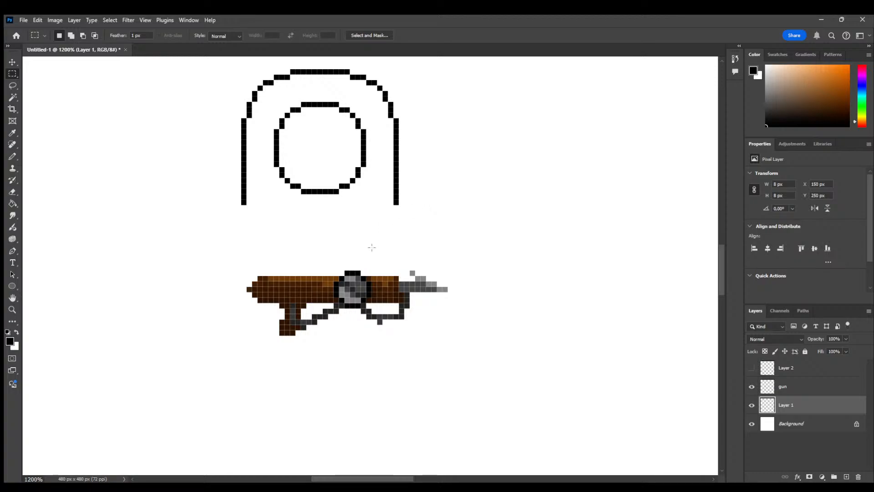
{"action": "key", "text": "b"}
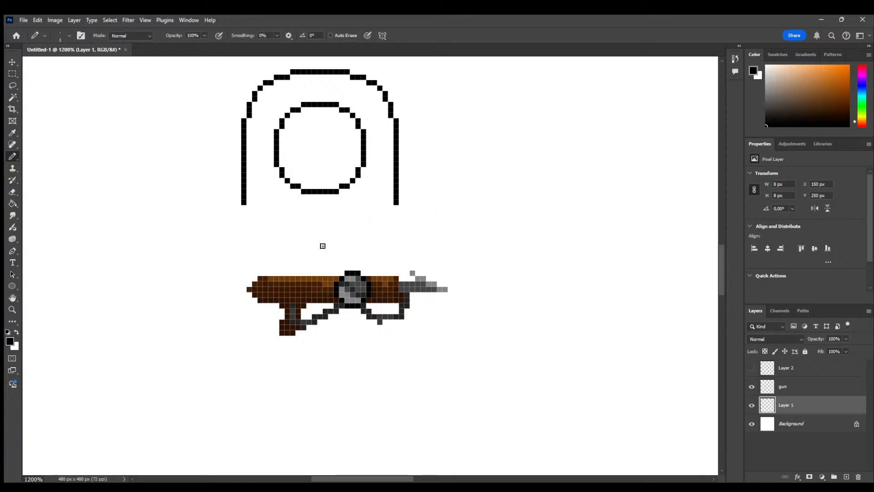
{"action": "left_click", "coordinate": [13, 74]}
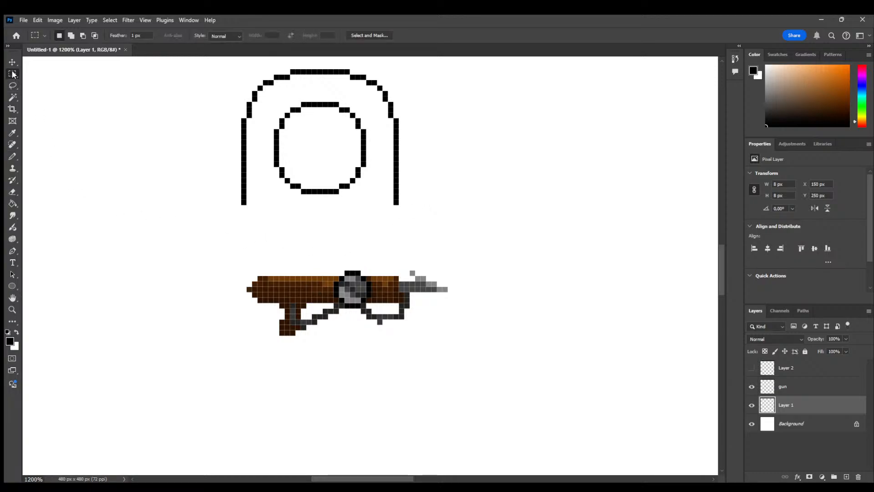
{"action": "left_click", "coordinate": [433, 187]}
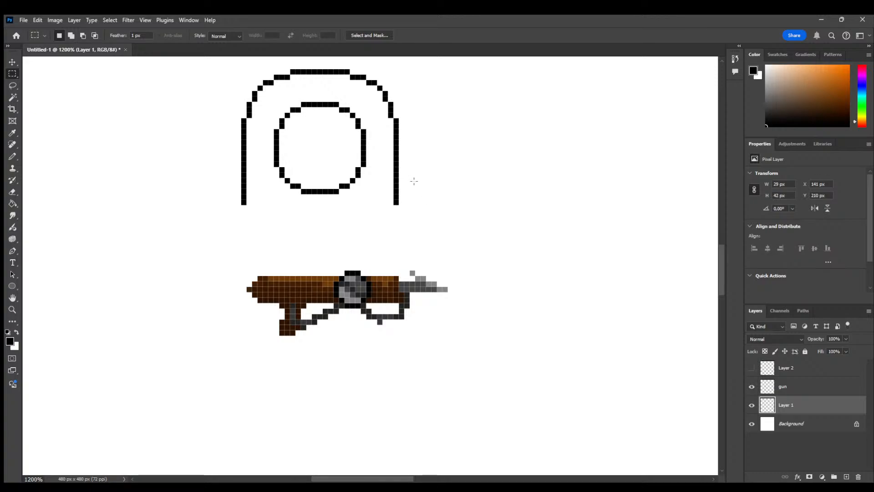
{"action": "key", "text": "b"}
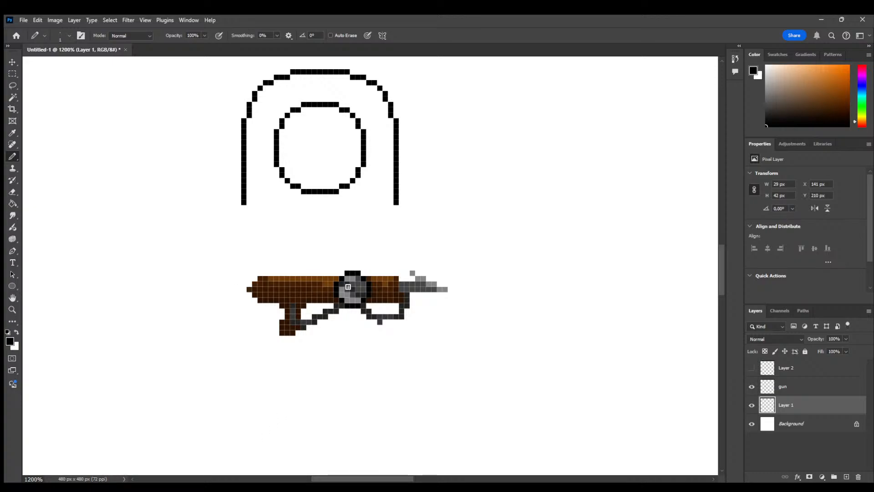
Try drawing a black hand outline around the gun's handle, with a forearm edge extending behind the gun
{"action": "mouse_move", "coordinate": [325, 305]}
{"action": "left_mouse_down"}
{"action": "mouse_move", "coordinate": [331, 323]}
{"action": "mouse_move", "coordinate": [304, 333]}
{"action": "left_mouse_up"}
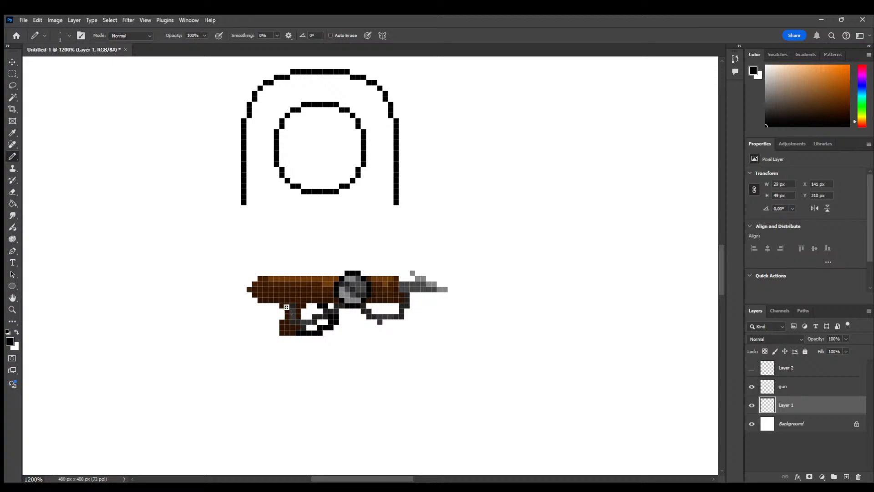
{"action": "left_click_drag", "start_coordinate": [271, 304], "coordinate": [277, 316]}
{"action": "key", "text": "ctrl+z"}
{"action": "left_click_drag", "start_coordinate": [280, 315], "coordinate": [257, 311]}
{"action": "left_click_drag", "start_coordinate": [223, 288], "coordinate": [252, 303]}
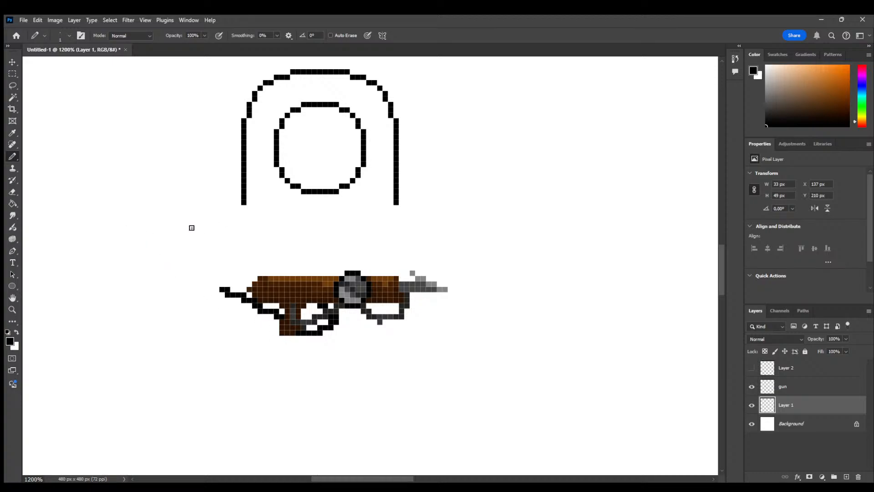
Try drawing a black shoulder line from the body's left edge that curves down to the forearm edge behind the gun
{"action": "mouse_move", "coordinate": [240, 210]}
{"action": "left_mouse_down"}
{"action": "mouse_move", "coordinate": [187, 213]}
{"action": "mouse_move", "coordinate": [173, 224]}
{"action": "left_mouse_up"}
{"action": "left_click", "coordinate": [184, 218]}
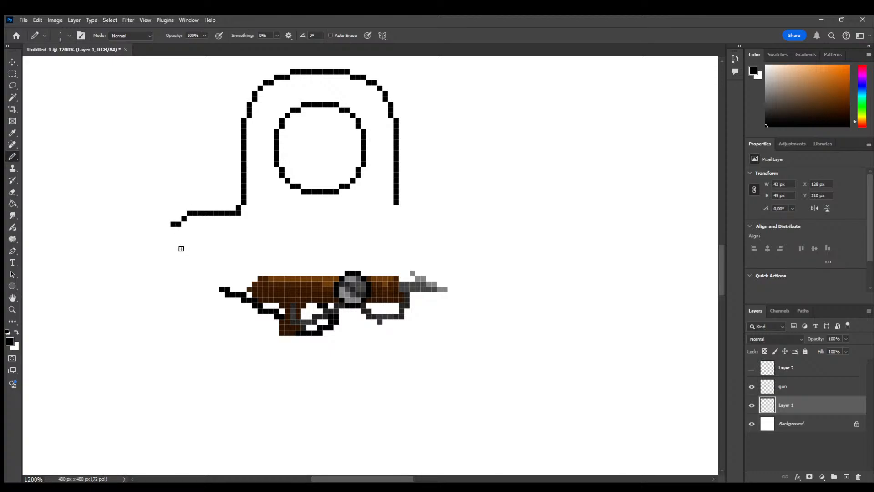
{"action": "key", "text": "ctrl+z"}
{"action": "mouse_move", "coordinate": [184, 220]}
{"action": "left_mouse_down"}
{"action": "mouse_move", "coordinate": [174, 224]}
{"action": "mouse_move", "coordinate": [169, 244]}
{"action": "mouse_move", "coordinate": [225, 293]}
{"action": "left_mouse_up"}
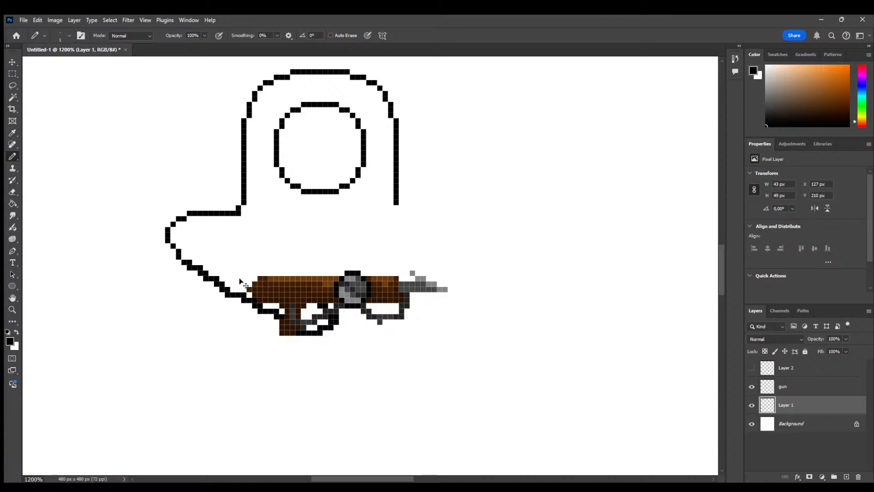
Undo all the black shoulder, arm and hand outlines drawn around the gun
{"action": "key", "text": "ctrl+z"}
{"action": "key", "text": "ctrl+z"}
{"action": "key", "text": "ctrl+z"}
{"action": "key", "text": "ctrl+z"}
{"action": "key", "text": "ctrl+z"}
{"action": "key", "text": "ctrl+z"}
{"action": "key", "text": "ctrl+z"}
{"action": "key", "text": "ctrl+z"}
{"action": "key", "text": "ctrl+z"}
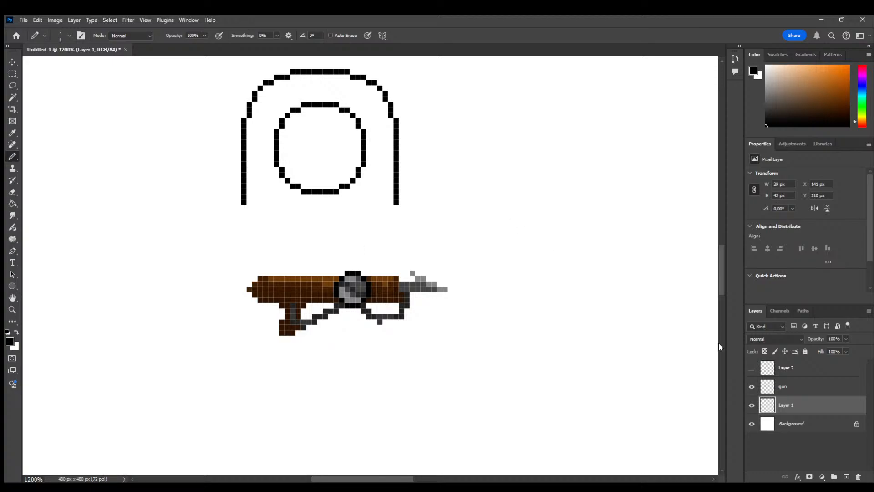
Move the gun layer's artwork straight down, farther below the enemy's head
{"action": "left_click", "coordinate": [814, 386]}
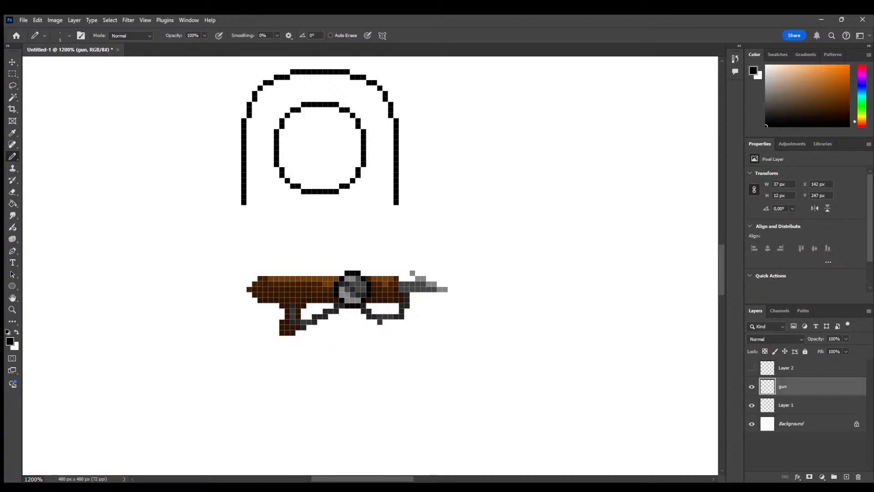
{"action": "left_click", "coordinate": [12, 62]}
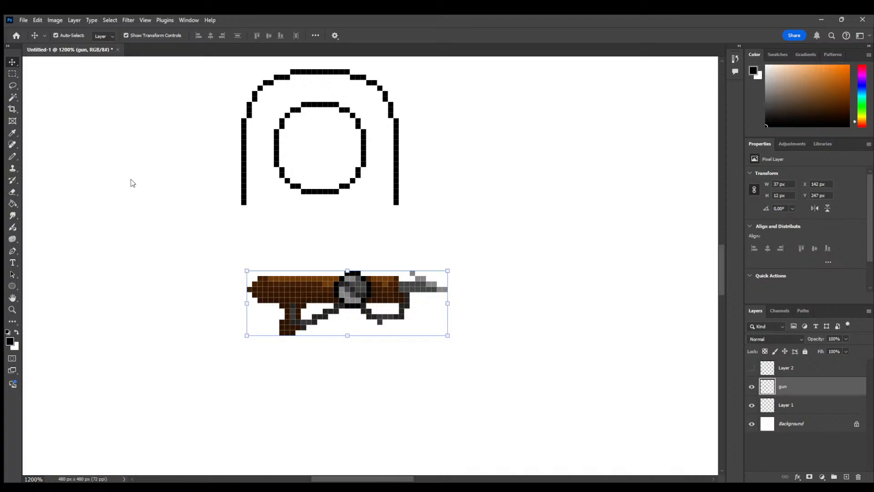
{"action": "left_click_drag", "start_coordinate": [295, 300], "coordinate": [295, 344]}
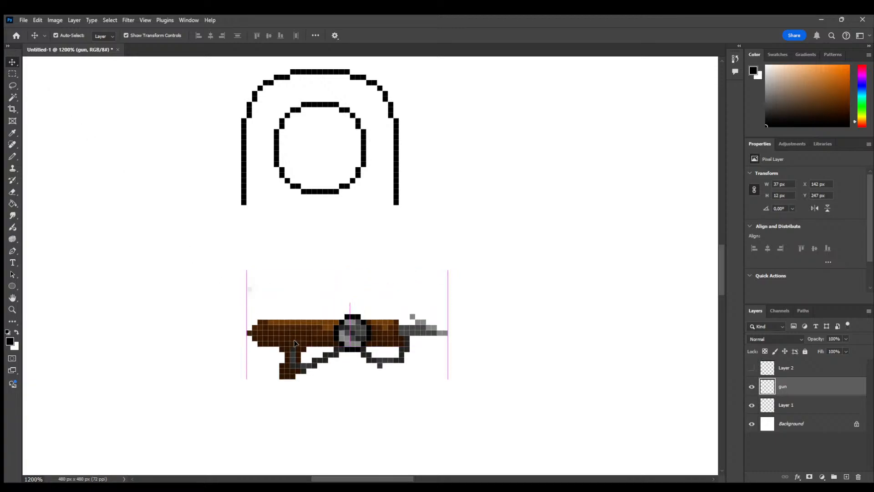
On Layer 1, draw a black horizontal shoulder line outward from the body's left edge, with pixels starting its downward curve
{"action": "left_click", "coordinate": [816, 403]}
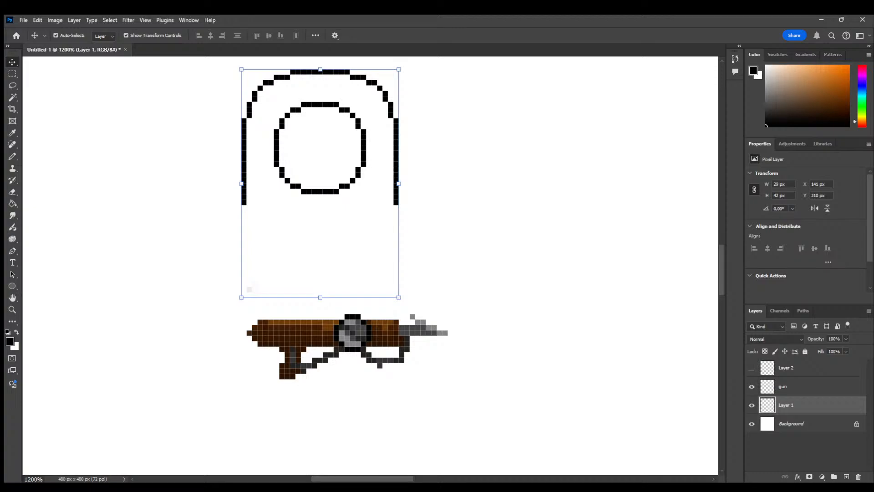
{"action": "left_click", "coordinate": [12, 156]}
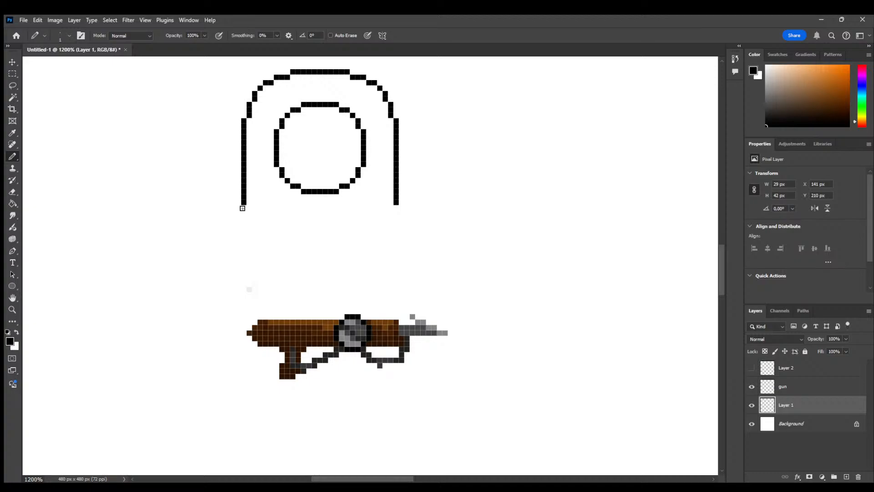
{"action": "left_click_drag", "start_coordinate": [243, 210], "coordinate": [162, 213]}
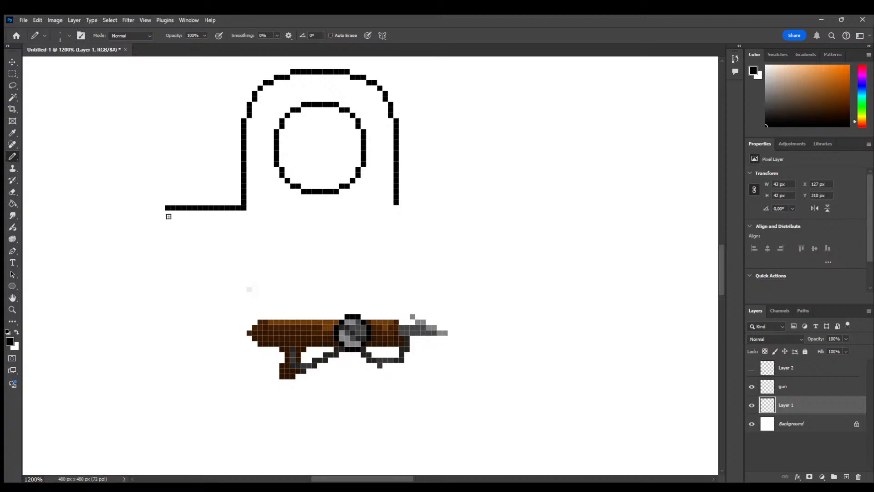
{"action": "left_click", "coordinate": [153, 217]}
{"action": "left_click", "coordinate": [146, 219]}
{"action": "left_click", "coordinate": [151, 219]}
Draw the shoulder curve and outer arm, redoing the arm edge so it runs down to a low elbow and forward to the gun's handle
{"action": "mouse_move", "coordinate": [135, 230]}
{"action": "left_mouse_down"}
{"action": "mouse_move", "coordinate": [130, 250]}
{"action": "mouse_move", "coordinate": [139, 282]}
{"action": "mouse_move", "coordinate": [189, 344]}
{"action": "left_mouse_up"}
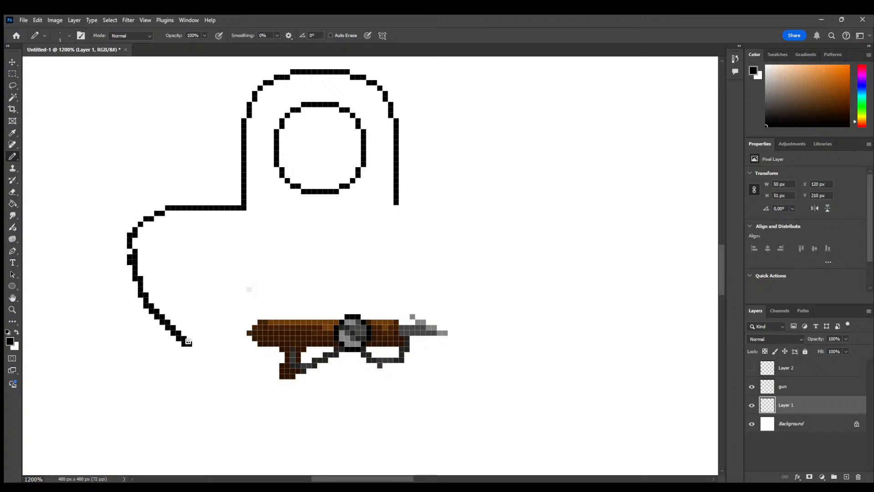
{"action": "key", "text": "ctrl+z"}
{"action": "mouse_move", "coordinate": [129, 253]}
{"action": "left_mouse_down"}
{"action": "mouse_move", "coordinate": [138, 307]}
{"action": "mouse_move", "coordinate": [190, 415]}
{"action": "mouse_move", "coordinate": [222, 413]}
{"action": "mouse_move", "coordinate": [305, 378]}
{"action": "left_mouse_up"}
{"action": "left_click", "coordinate": [307, 377]}
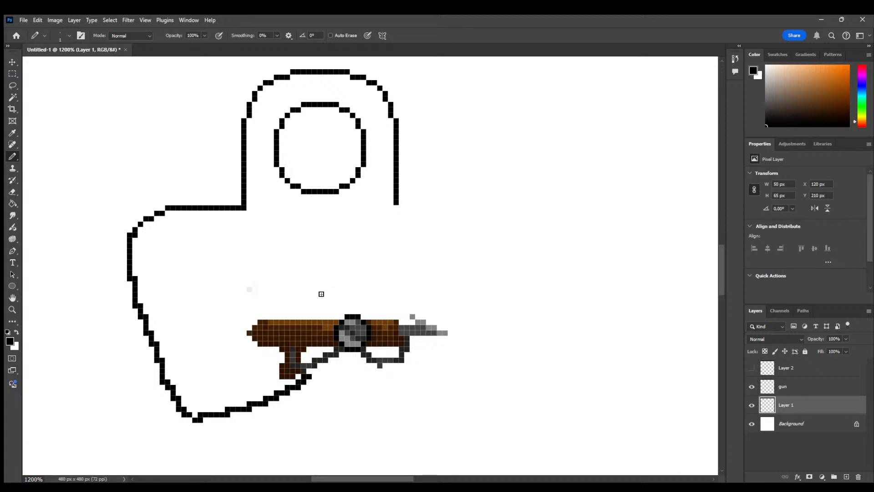
Outline the hand in black around the gun's handle, and draw the inner forearm and upper-arm edges behind the gun
{"action": "mouse_move", "coordinate": [320, 351]}
{"action": "left_mouse_down"}
{"action": "mouse_move", "coordinate": [332, 369]}
{"action": "mouse_move", "coordinate": [306, 376]}
{"action": "left_mouse_up"}
{"action": "left_click_drag", "start_coordinate": [274, 348], "coordinate": [233, 365]}
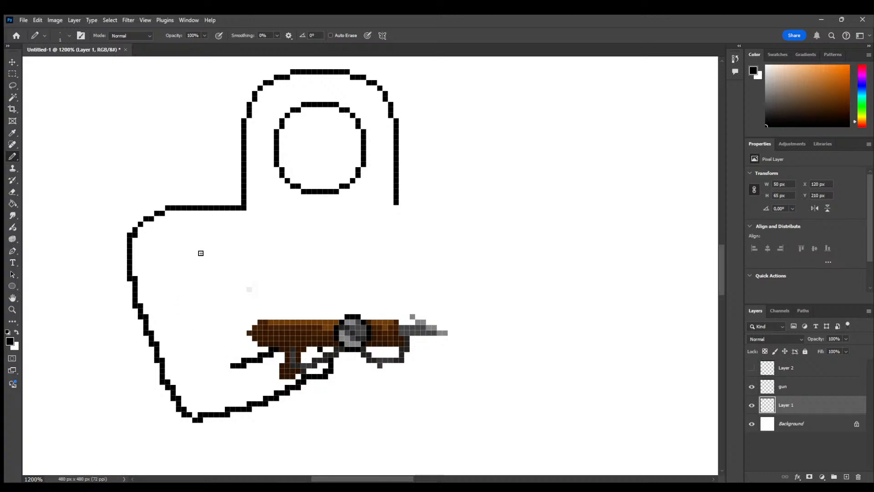
{"action": "left_click_drag", "start_coordinate": [201, 252], "coordinate": [233, 361]}
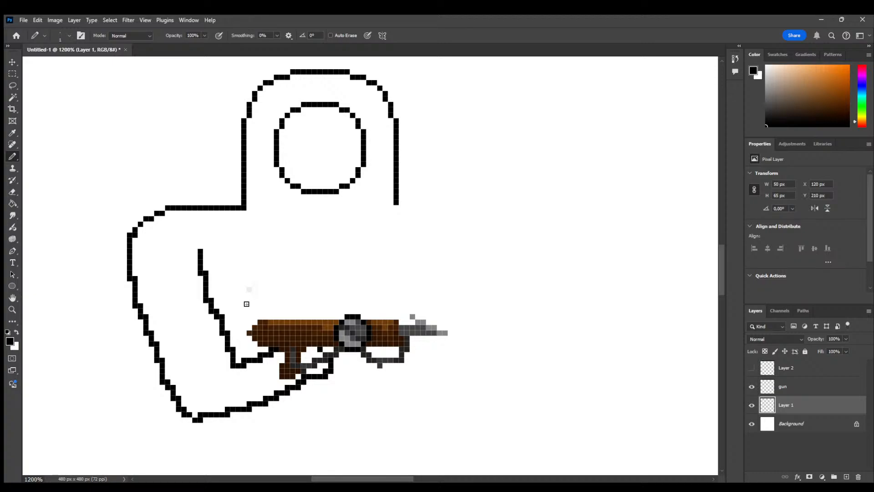
Draw the enemy's chest in black above the gun: two curved pectoral lines joined by a short vertical line between them
{"action": "mouse_move", "coordinate": [235, 289]}
{"action": "left_mouse_down"}
{"action": "mouse_move", "coordinate": [253, 299]}
{"action": "mouse_move", "coordinate": [310, 299]}
{"action": "left_mouse_up"}
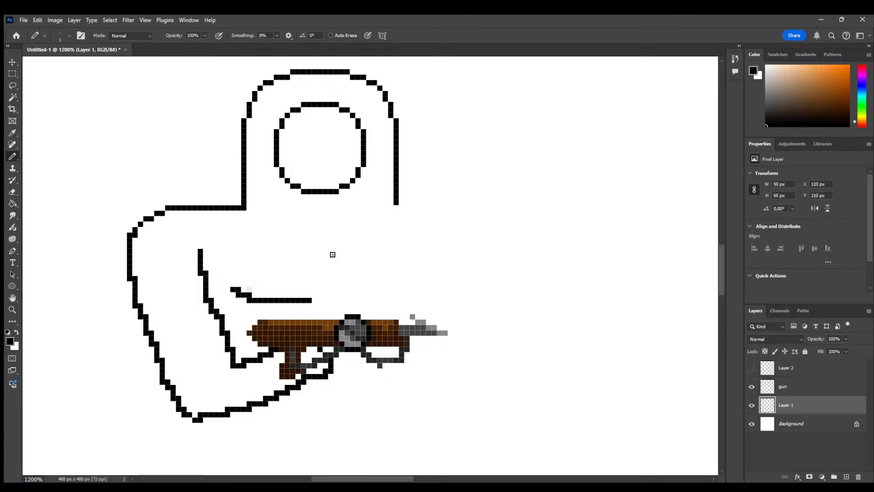
{"action": "mouse_move", "coordinate": [325, 245]}
{"action": "left_mouse_down"}
{"action": "mouse_move", "coordinate": [326, 286]}
{"action": "mouse_move", "coordinate": [309, 299]}
{"action": "mouse_move", "coordinate": [402, 294]}
{"action": "left_mouse_up"}
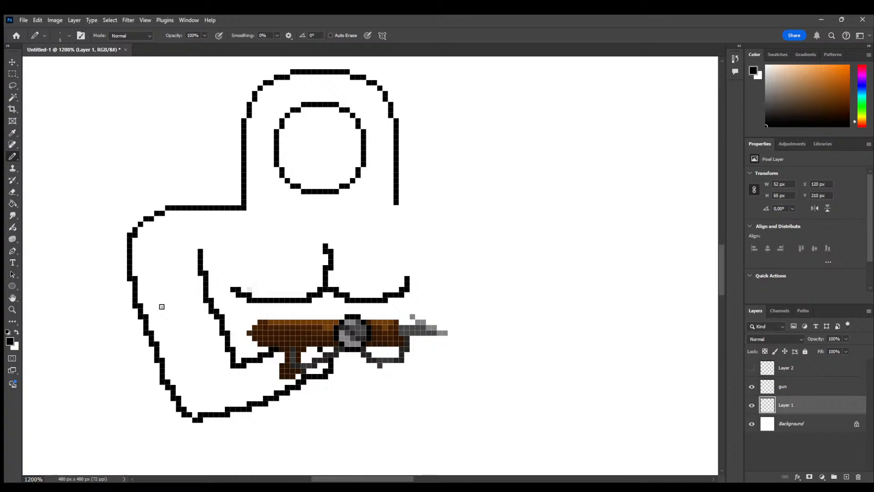
Erase the inner upper-arm edge and the outer arm edge, and redraw both in black with a bulging upper arm
{"action": "left_click", "coordinate": [12, 192]}
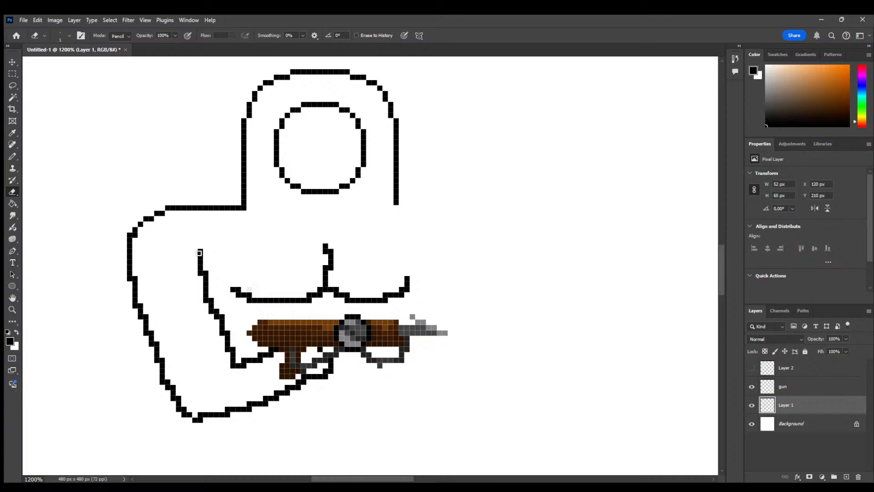
{"action": "mouse_move", "coordinate": [199, 250]}
{"action": "left_mouse_down"}
{"action": "mouse_move", "coordinate": [211, 314]}
{"action": "mouse_move", "coordinate": [239, 365]}
{"action": "left_mouse_up"}
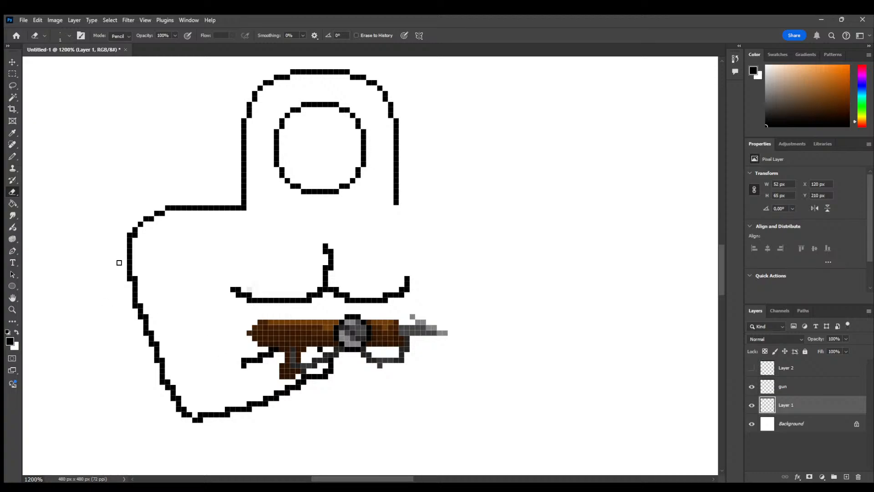
{"action": "mouse_move", "coordinate": [130, 250]}
{"action": "left_mouse_down"}
{"action": "mouse_move", "coordinate": [151, 339]}
{"action": "mouse_move", "coordinate": [188, 416]}
{"action": "left_mouse_up"}
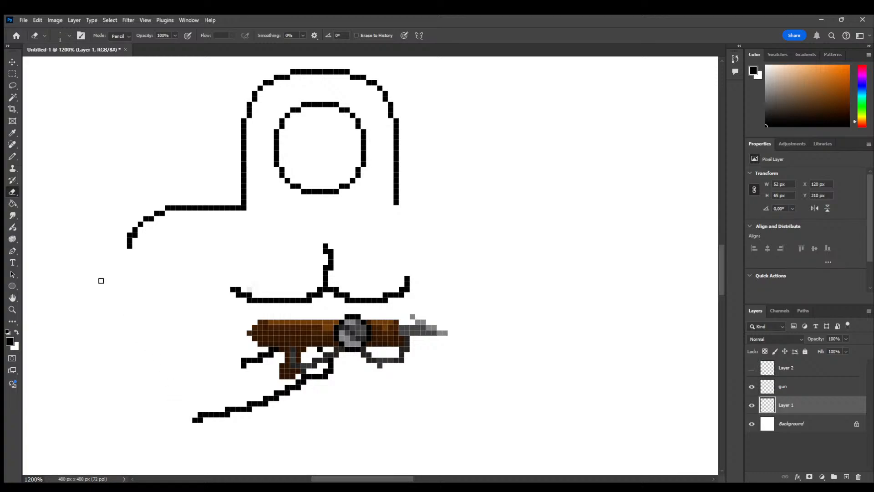
{"action": "left_click", "coordinate": [12, 156]}
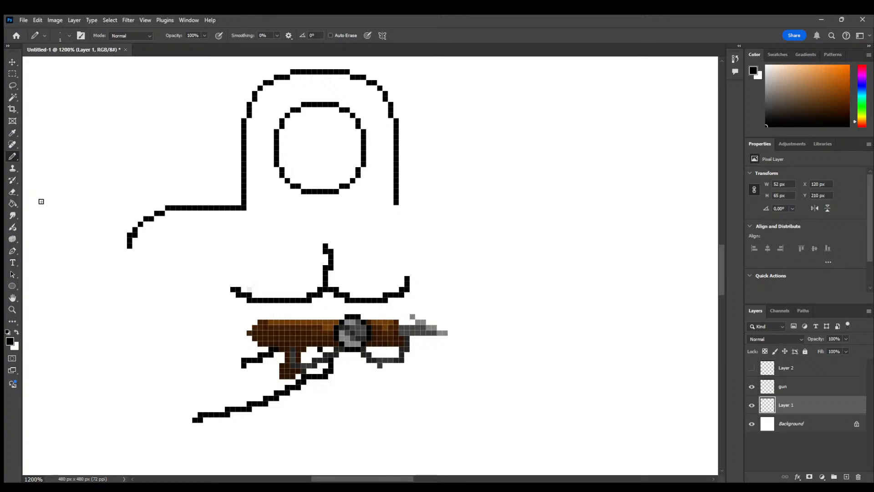
{"action": "mouse_move", "coordinate": [129, 251]}
{"action": "left_mouse_down"}
{"action": "mouse_move", "coordinate": [128, 302]}
{"action": "mouse_move", "coordinate": [200, 417]}
{"action": "left_mouse_up"}
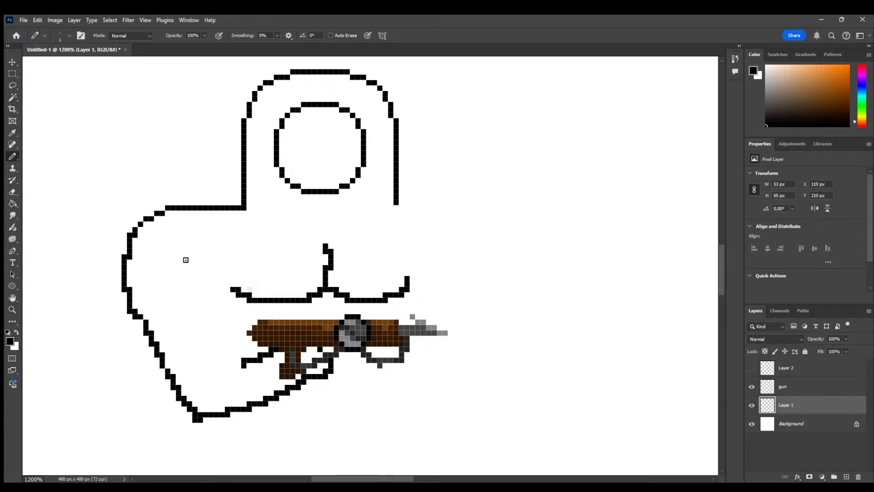
{"action": "mouse_move", "coordinate": [204, 272]}
{"action": "left_mouse_down"}
{"action": "mouse_move", "coordinate": [216, 311]}
{"action": "mouse_move", "coordinate": [247, 337]}
{"action": "mouse_move", "coordinate": [248, 363]}
{"action": "left_mouse_up"}
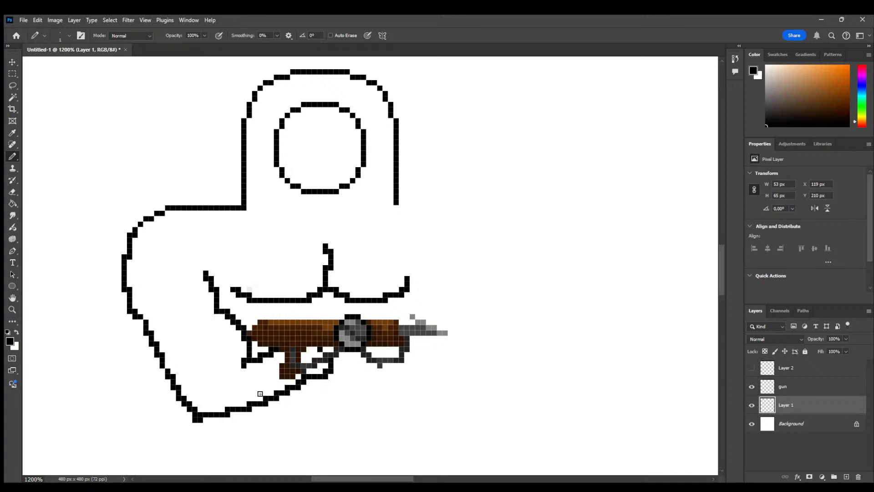
Erase the outer forearm edge, redraw it as a fuller curve down to the elbow, and add a short crease below the upper arm
{"action": "left_click", "coordinate": [12, 191]}
{"action": "mouse_move", "coordinate": [142, 322]}
{"action": "left_mouse_down"}
{"action": "mouse_move", "coordinate": [185, 401]}
{"action": "mouse_move", "coordinate": [178, 395]}
{"action": "left_mouse_up"}
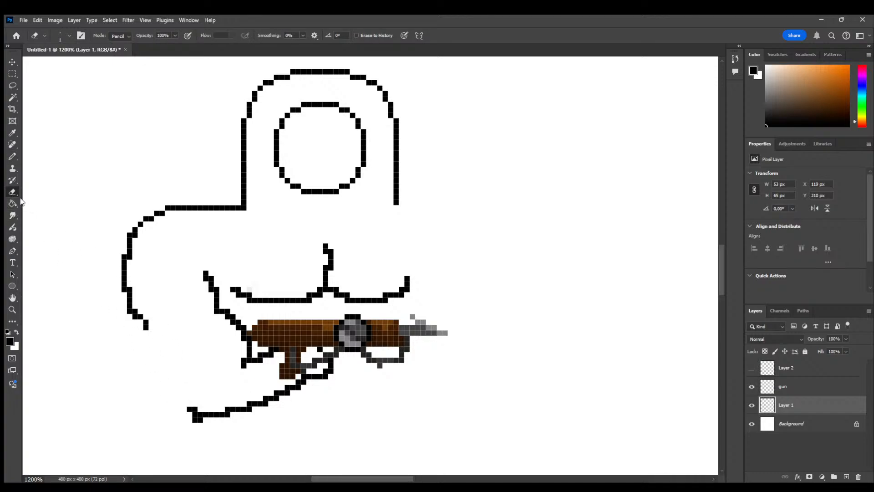
{"action": "left_click", "coordinate": [13, 156]}
{"action": "mouse_move", "coordinate": [142, 332]}
{"action": "left_mouse_down"}
{"action": "mouse_move", "coordinate": [157, 374]}
{"action": "mouse_move", "coordinate": [195, 412]}
{"action": "left_mouse_up"}
{"action": "left_click_drag", "start_coordinate": [141, 317], "coordinate": [167, 327]}
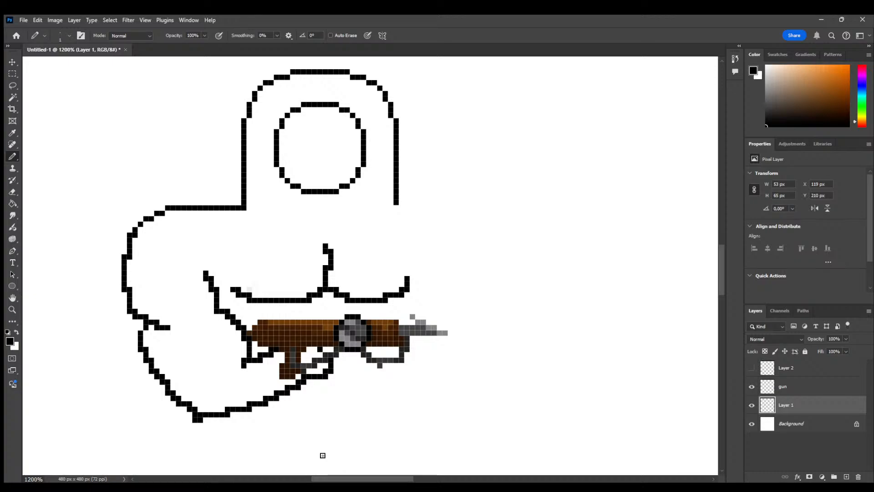
Erase the crease pixels below the upper arm and join the upper-arm and forearm edges with a smooth black contour
{"action": "left_click", "coordinate": [13, 192]}
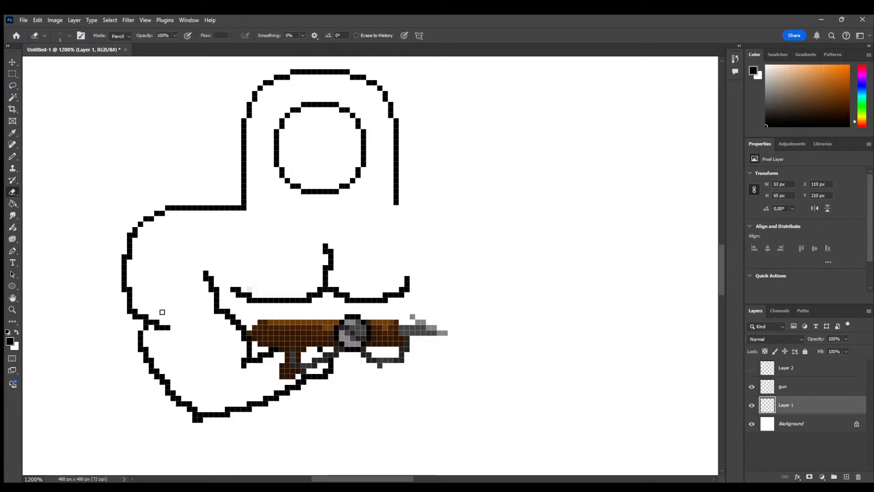
{"action": "mouse_move", "coordinate": [155, 324]}
{"action": "left_mouse_down"}
{"action": "mouse_move", "coordinate": [167, 328]}
{"action": "mouse_move", "coordinate": [147, 328]}
{"action": "left_mouse_up"}
{"action": "left_click_drag", "start_coordinate": [140, 317], "coordinate": [135, 312]}
{"action": "left_click", "coordinate": [135, 315]}
{"action": "left_click", "coordinate": [13, 156]}
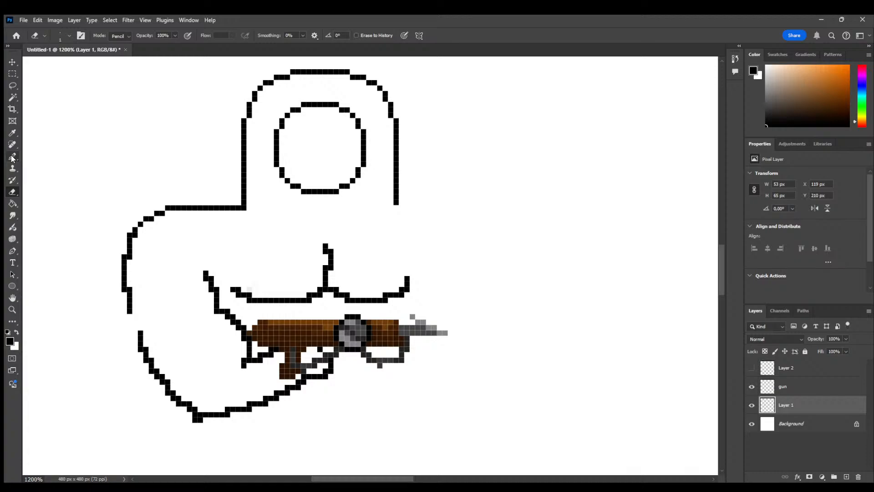
{"action": "left_click_drag", "start_coordinate": [130, 314], "coordinate": [141, 330]}
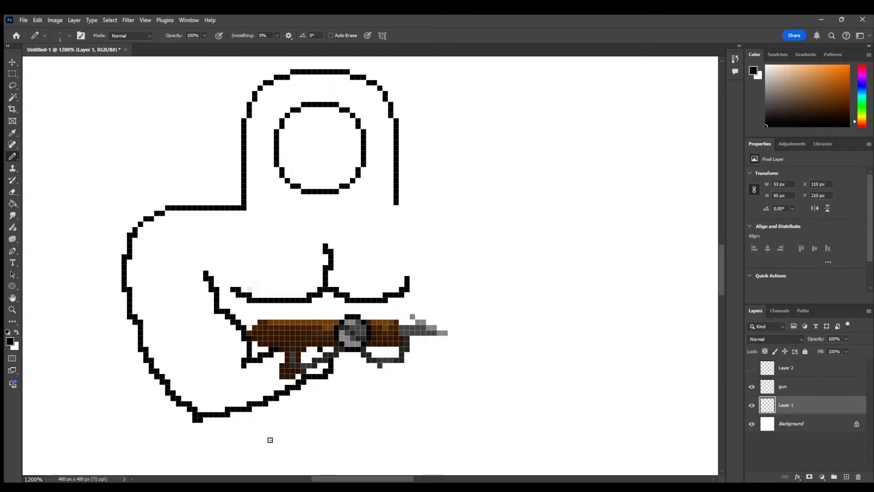
Hide the gun layer and close the hand outline on Layer 1, from the forearm's upper edge around to the lower edge
{"action": "scroll", "coordinate": [287, 288], "scroll_direction": "down", "scroll_amount": 3}
{"action": "scroll", "coordinate": [315, 277], "scroll_direction": "down", "scroll_amount": 1}
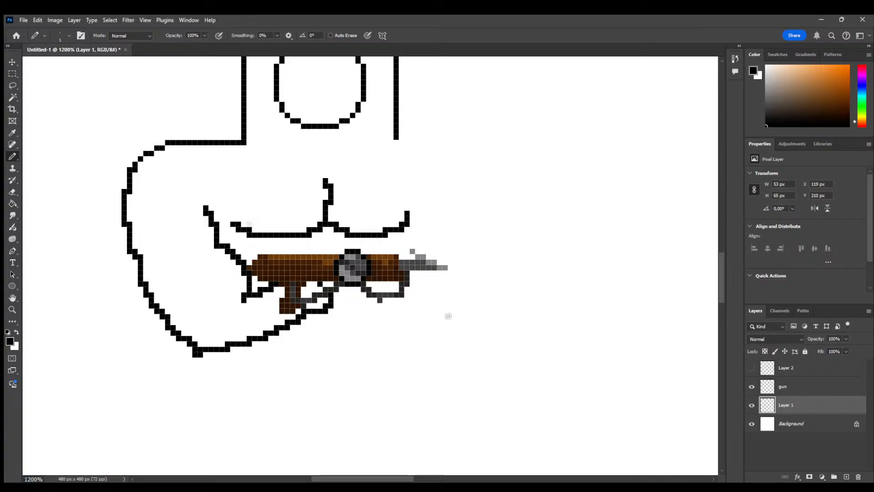
{"action": "left_click", "coordinate": [750, 387]}
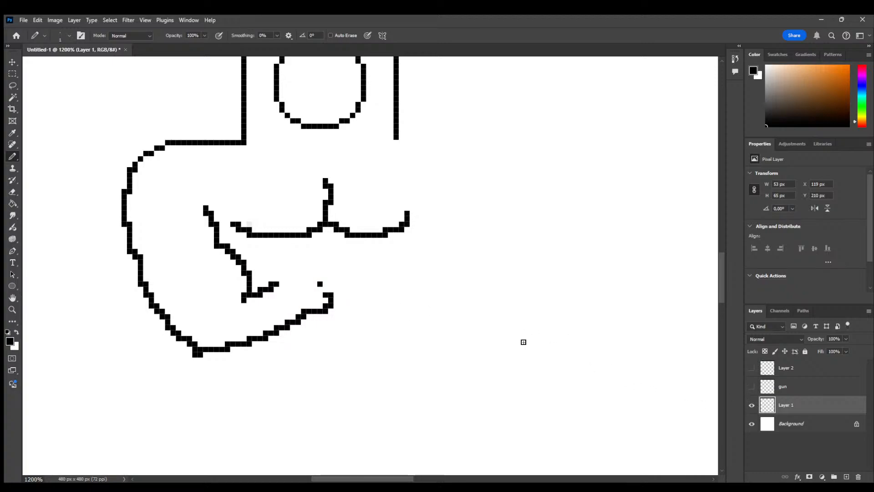
{"action": "mouse_move", "coordinate": [281, 282]}
{"action": "left_mouse_down"}
{"action": "mouse_move", "coordinate": [317, 273]}
{"action": "mouse_move", "coordinate": [328, 300]}
{"action": "left_mouse_up"}
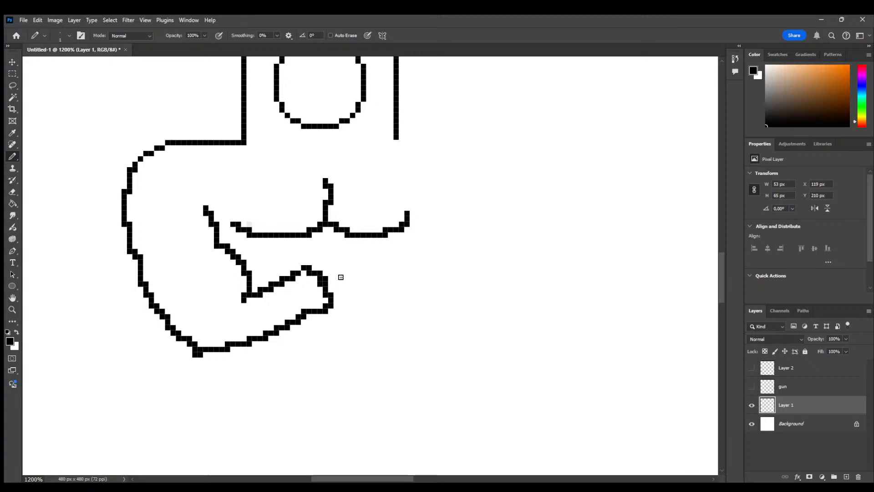
Draw a vertical black midline down the stomach below the chest, undoing the extra stroke at its lower end
{"action": "left_click_drag", "start_coordinate": [325, 263], "coordinate": [327, 370]}
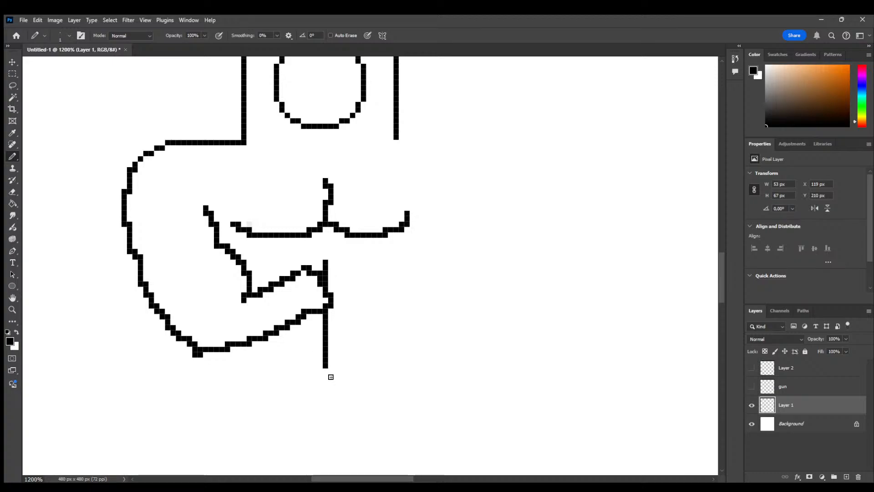
{"action": "left_click_drag", "start_coordinate": [325, 382], "coordinate": [331, 365]}
{"action": "key", "text": "ctrl+z"}
{"action": "mouse_move", "coordinate": [331, 284]}
{"action": "left_mouse_down"}
{"action": "mouse_move", "coordinate": [362, 289]}
{"action": "mouse_move", "coordinate": [385, 278]}
{"action": "left_mouse_up"}
{"action": "left_click_drag", "start_coordinate": [329, 324], "coordinate": [385, 315]}
{"action": "mouse_move", "coordinate": [328, 355]}
{"action": "left_mouse_down"}
{"action": "mouse_move", "coordinate": [357, 360]}
{"action": "mouse_move", "coordinate": [390, 349]}
{"action": "left_mouse_up"}
{"action": "mouse_move", "coordinate": [325, 376]}
{"action": "left_mouse_down"}
{"action": "mouse_move", "coordinate": [299, 361]}
{"action": "mouse_move", "coordinate": [327, 359]}
{"action": "left_mouse_up"}
{"action": "left_click_drag", "start_coordinate": [295, 329], "coordinate": [326, 332]}
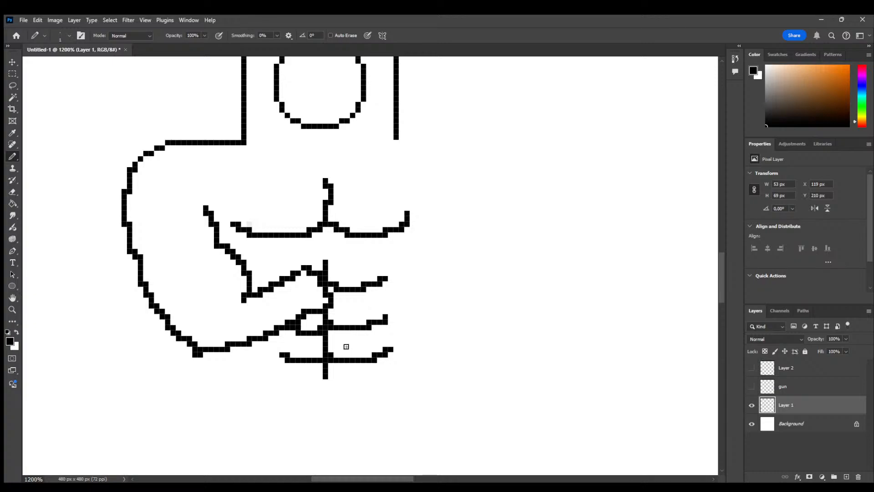
{"action": "key", "text": "ctrl+z"}
{"action": "key", "text": "ctrl+z"}
{"action": "key", "text": "ctrl+z"}
{"action": "key", "text": "ctrl+z"}
{"action": "key", "text": "ctrl+z"}
{"action": "key", "text": "ctrl+z"}
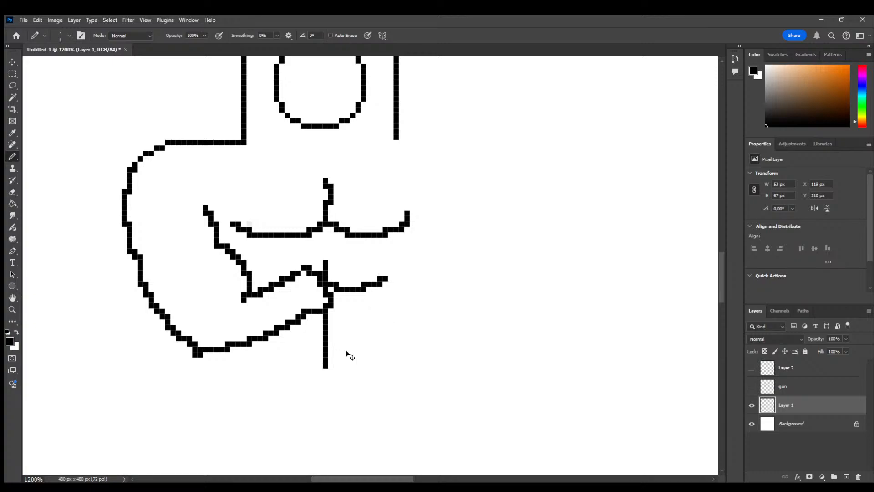
Draw short curved abdominal lines detached from the midline, three on the side away from the arm, and two on the arm's side
{"action": "left_click_drag", "start_coordinate": [341, 284], "coordinate": [385, 283]}
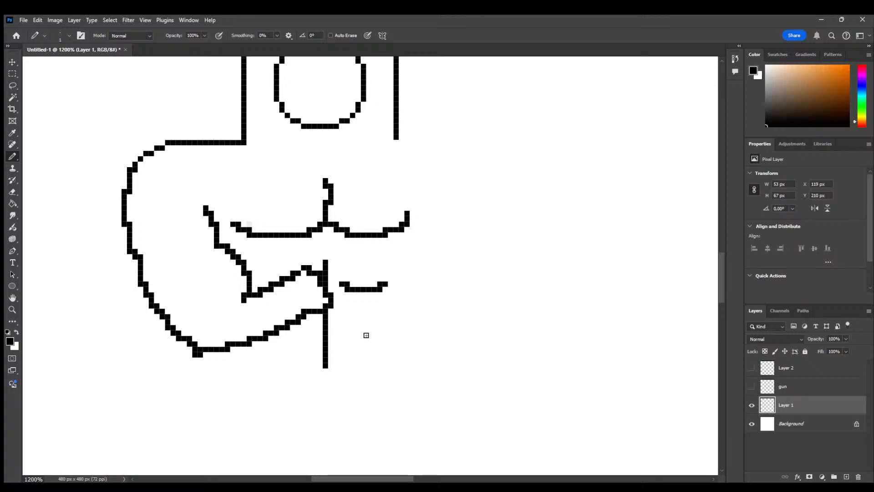
{"action": "mouse_move", "coordinate": [347, 322]}
{"action": "left_mouse_down"}
{"action": "mouse_move", "coordinate": [372, 327]}
{"action": "mouse_move", "coordinate": [385, 315]}
{"action": "left_mouse_up"}
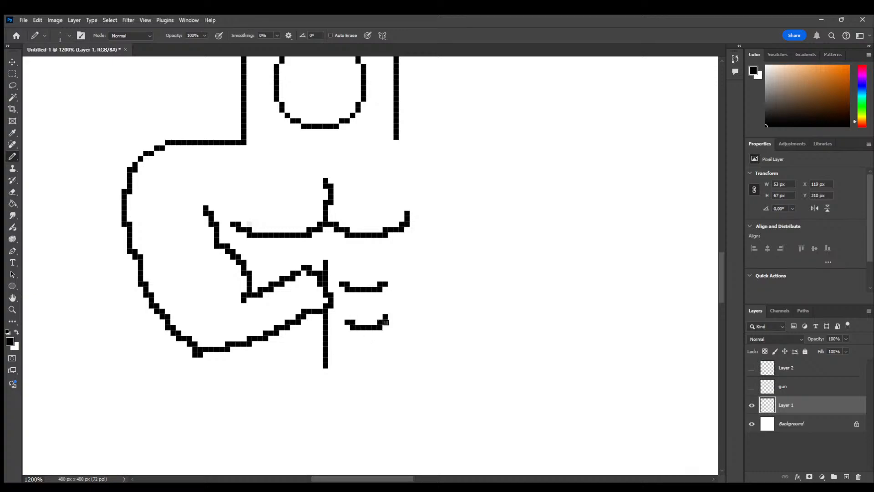
{"action": "mouse_move", "coordinate": [346, 355]}
{"action": "left_mouse_down"}
{"action": "mouse_move", "coordinate": [391, 348]}
{"action": "mouse_move", "coordinate": [379, 371]}
{"action": "mouse_move", "coordinate": [361, 360]}
{"action": "mouse_move", "coordinate": [392, 355]}
{"action": "left_mouse_up"}
{"action": "key", "text": "ctrl+z"}
{"action": "left_click_drag", "start_coordinate": [269, 359], "coordinate": [314, 359]}
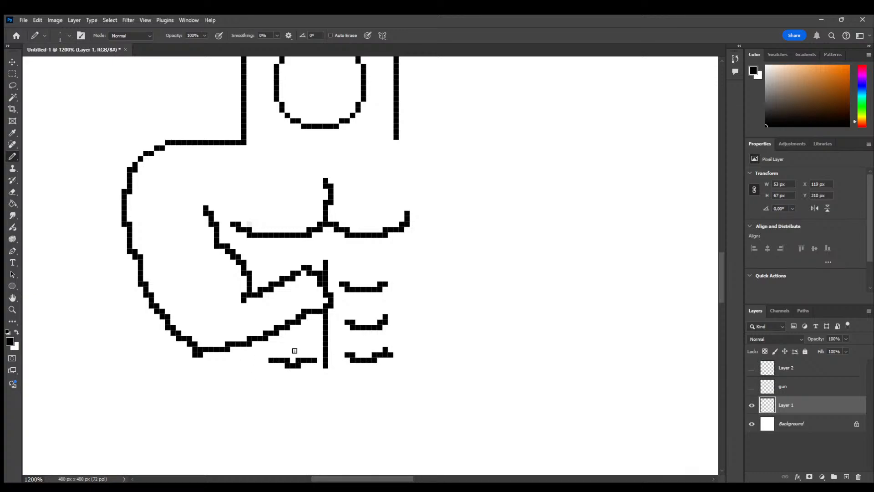
{"action": "key", "text": "ctrl+z"}
{"action": "left_click_drag", "start_coordinate": [258, 365], "coordinate": [316, 365]}
{"action": "left_click_drag", "start_coordinate": [280, 334], "coordinate": [323, 326]}
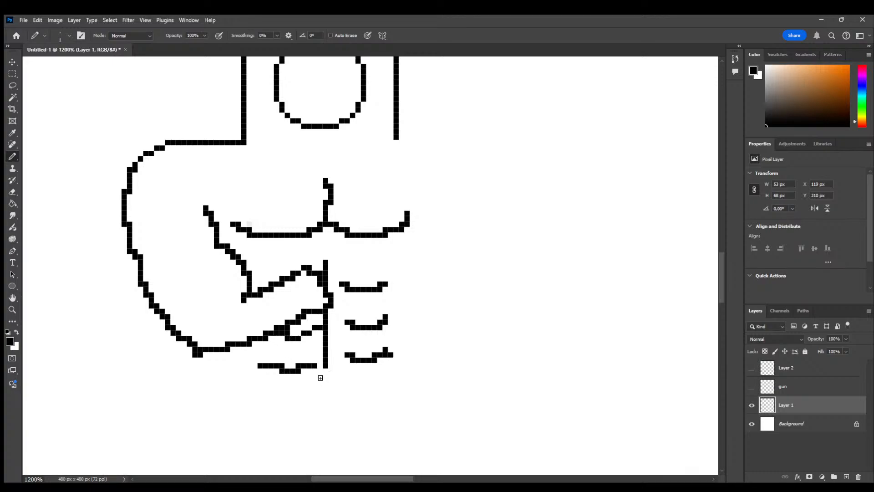
Undo the abdominal muscle strokes and the torso's centre line, and redraw the front edge of the fist as a diagonal
{"action": "key", "text": "ctrl+z"}
{"action": "key", "text": "ctrl+z"}
{"action": "key", "text": "ctrl+z"}
{"action": "key", "text": "ctrl+z"}
{"action": "key", "text": "ctrl+z"}
{"action": "key", "text": "ctrl+z"}
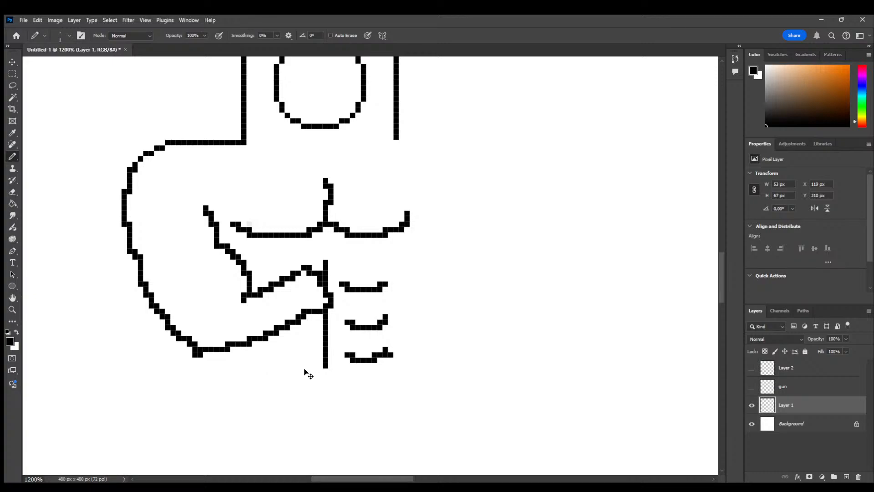
{"action": "key", "text": "ctrl+z"}
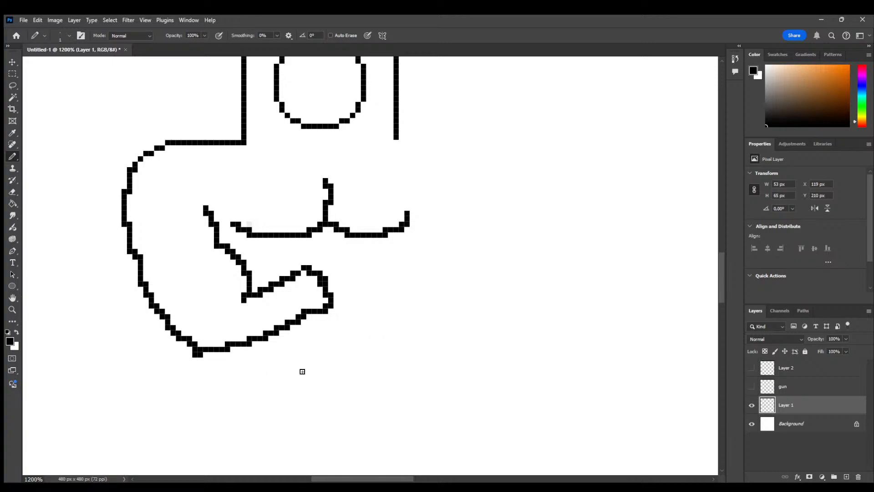
{"action": "key", "text": "ctrl+z"}
{"action": "mouse_move", "coordinate": [301, 271]}
{"action": "left_mouse_down"}
{"action": "mouse_move", "coordinate": [309, 269]}
{"action": "mouse_move", "coordinate": [325, 290]}
{"action": "left_mouse_up"}
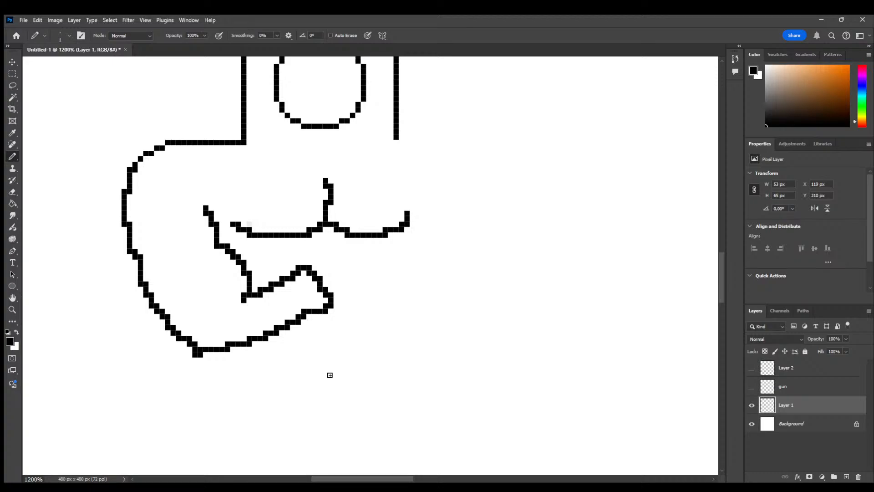
Draw the torso's vertical centre line from just above the fist down through the abdomen, redoing the first attempt
{"action": "scroll", "coordinate": [339, 362], "scroll_direction": "down", "scroll_amount": 1}
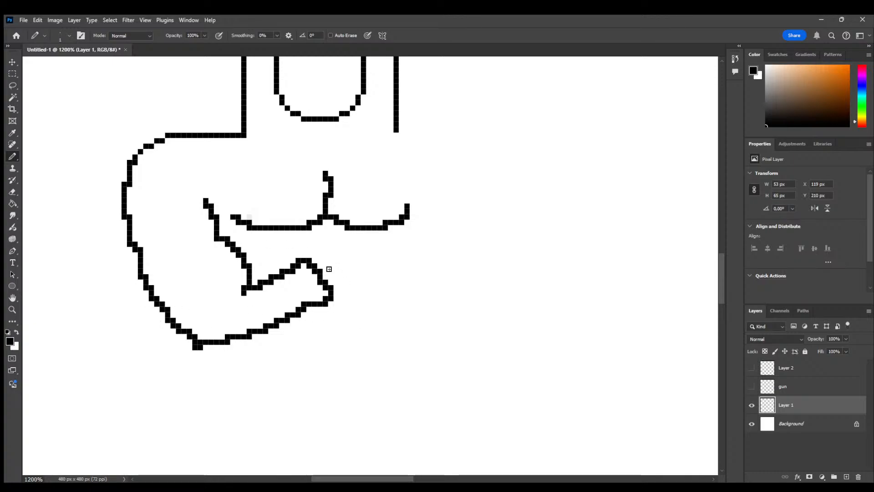
{"action": "left_click_drag", "start_coordinate": [324, 249], "coordinate": [330, 298]}
{"action": "key", "text": "ctrl+z"}
{"action": "key", "text": "ctrl+z"}
{"action": "left_click_drag", "start_coordinate": [330, 265], "coordinate": [325, 391]}
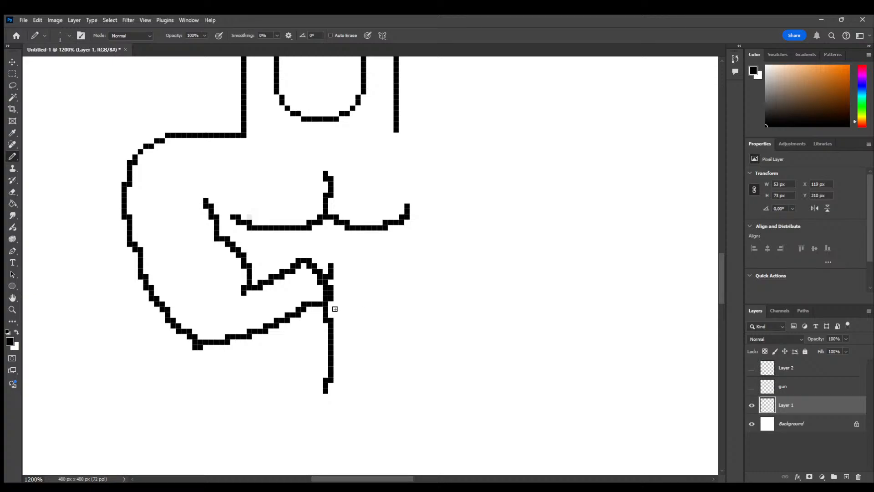
{"action": "left_click_drag", "start_coordinate": [334, 309], "coordinate": [374, 310]}
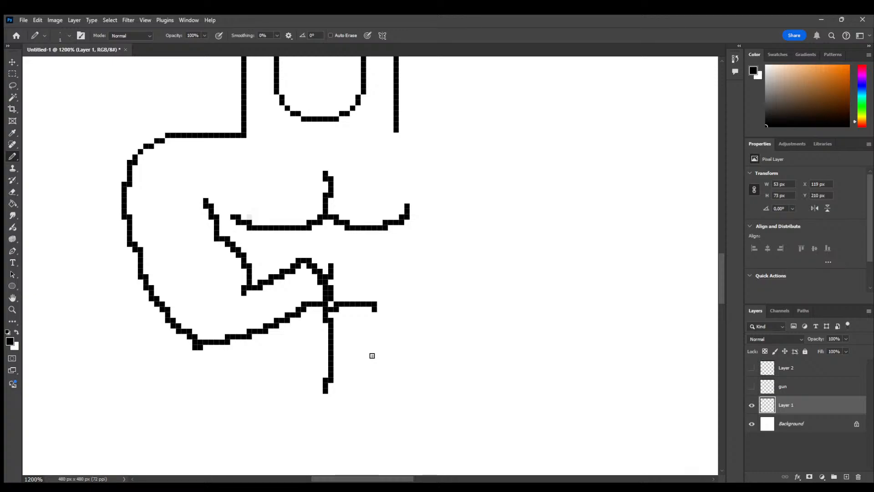
{"action": "left_click_drag", "start_coordinate": [335, 348], "coordinate": [388, 347]}
{"action": "left_click_drag", "start_coordinate": [333, 378], "coordinate": [390, 380]}
{"action": "left_click_drag", "start_coordinate": [324, 315], "coordinate": [297, 314]}
{"action": "left_click_drag", "start_coordinate": [331, 347], "coordinate": [276, 353]}
{"action": "left_click_drag", "start_coordinate": [325, 381], "coordinate": [294, 386]}
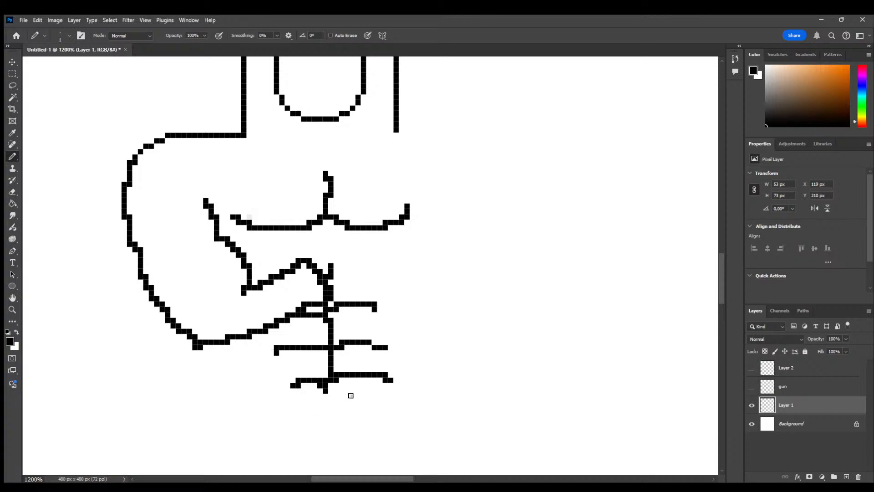
{"action": "key", "text": "ctrl+z"}
{"action": "key", "text": "ctrl+z"}
{"action": "key", "text": "ctrl+z"}
{"action": "key", "text": "ctrl+z"}
{"action": "key", "text": "ctrl+z"}
{"action": "key", "text": "ctrl+z"}
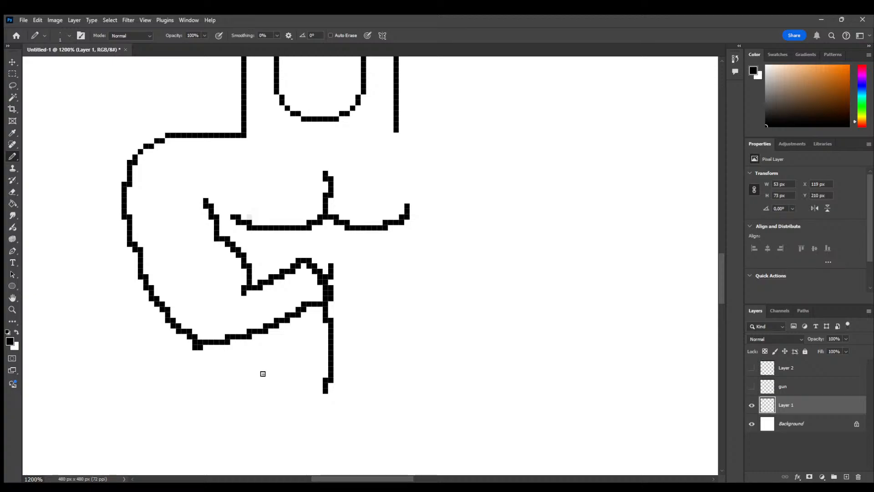
Draw a short vertical waist line straight down from the underside of the forearm near the elbow
{"action": "scroll", "coordinate": [266, 365], "scroll_direction": "down", "scroll_amount": 1}
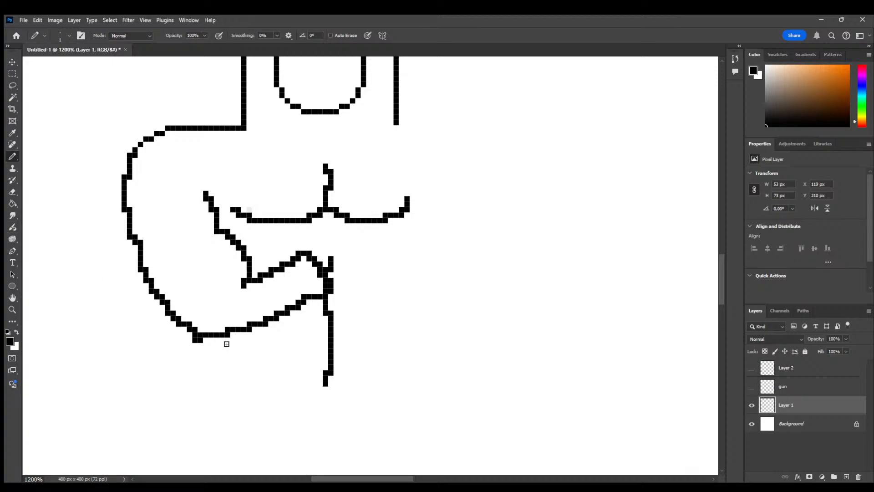
{"action": "left_click_drag", "start_coordinate": [228, 339], "coordinate": [228, 395]}
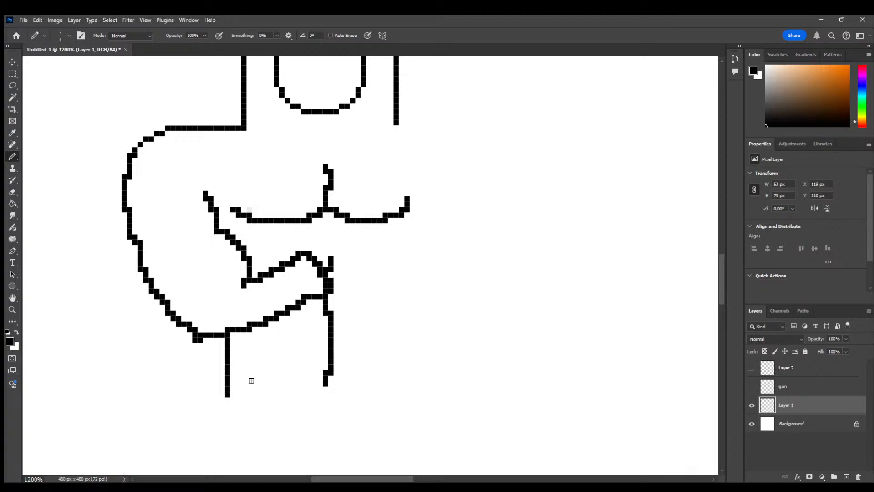
{"action": "left_click_drag", "start_coordinate": [255, 366], "coordinate": [314, 433]}
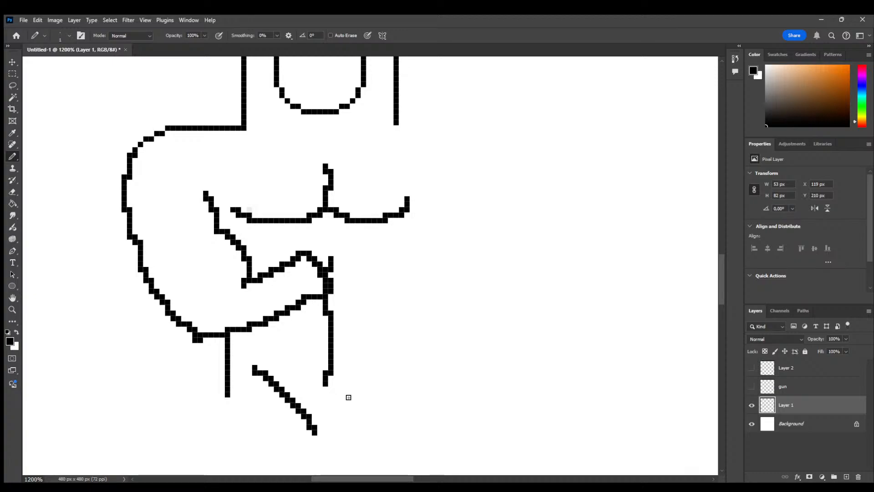
{"action": "mouse_move", "coordinate": [252, 364]}
{"action": "left_mouse_down"}
{"action": "mouse_move", "coordinate": [298, 376]}
{"action": "mouse_move", "coordinate": [323, 370]}
{"action": "left_mouse_up"}
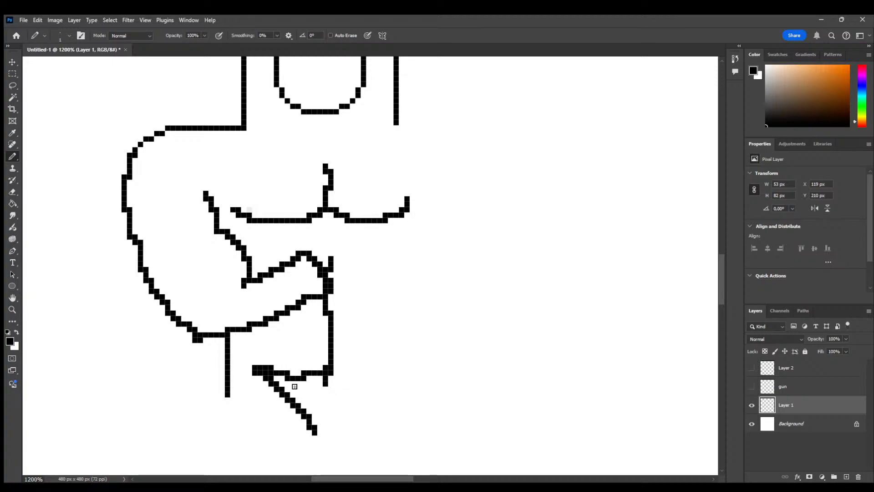
{"action": "mouse_move", "coordinate": [252, 349]}
{"action": "left_mouse_down"}
{"action": "mouse_move", "coordinate": [254, 341]}
{"action": "mouse_move", "coordinate": [255, 363]}
{"action": "mouse_move", "coordinate": [269, 339]}
{"action": "mouse_move", "coordinate": [331, 345]}
{"action": "left_mouse_up"}
{"action": "left_click_drag", "start_coordinate": [272, 322], "coordinate": [270, 332]}
{"action": "left_click_drag", "start_coordinate": [305, 310], "coordinate": [324, 312]}
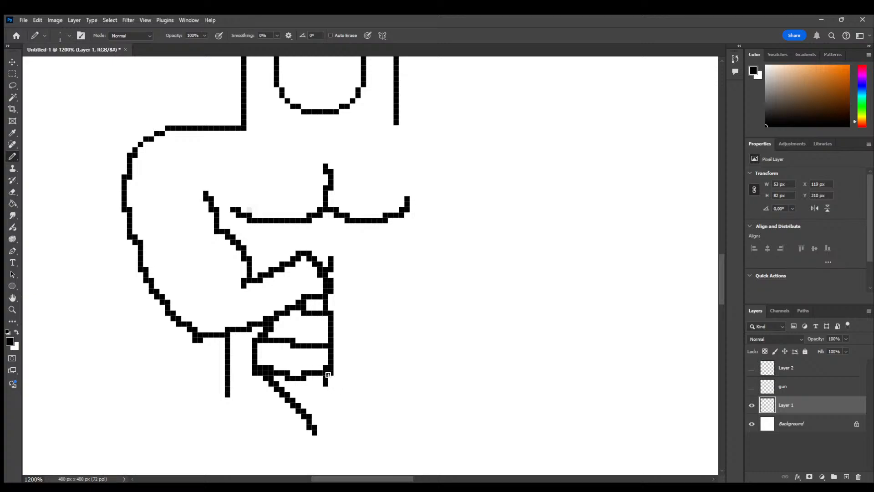
{"action": "key", "text": "ctrl+z"}
{"action": "key", "text": "ctrl+z"}
{"action": "key", "text": "ctrl+z"}
{"action": "key", "text": "ctrl+z"}
{"action": "key", "text": "ctrl+z"}
{"action": "key", "text": "ctrl+z"}
{"action": "key", "text": "ctrl+z"}
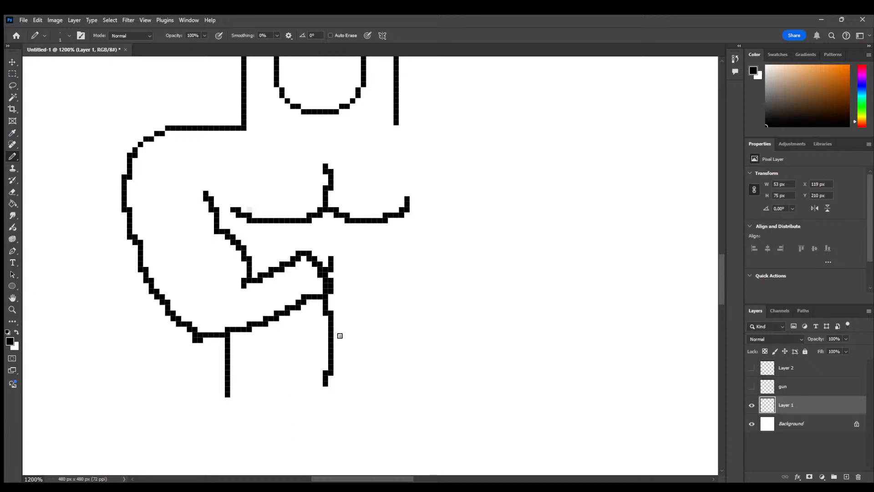
{"action": "mouse_move", "coordinate": [281, 372]}
{"action": "left_mouse_down"}
{"action": "mouse_move", "coordinate": [288, 403]}
{"action": "mouse_move", "coordinate": [324, 409]}
{"action": "mouse_move", "coordinate": [318, 422]}
{"action": "left_mouse_up"}
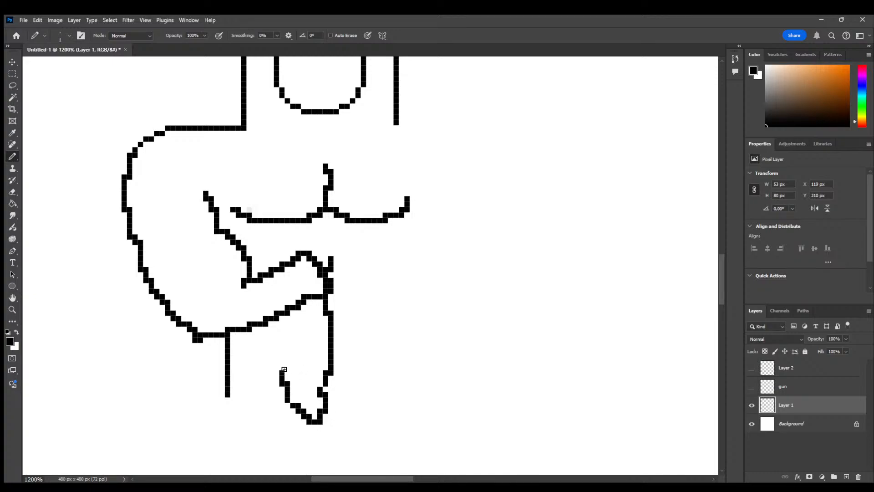
{"action": "left_click_drag", "start_coordinate": [286, 370], "coordinate": [324, 371]}
{"action": "mouse_move", "coordinate": [289, 341]}
{"action": "left_mouse_down"}
{"action": "mouse_move", "coordinate": [301, 349]}
{"action": "mouse_move", "coordinate": [331, 343]}
{"action": "mouse_move", "coordinate": [289, 359]}
{"action": "left_mouse_up"}
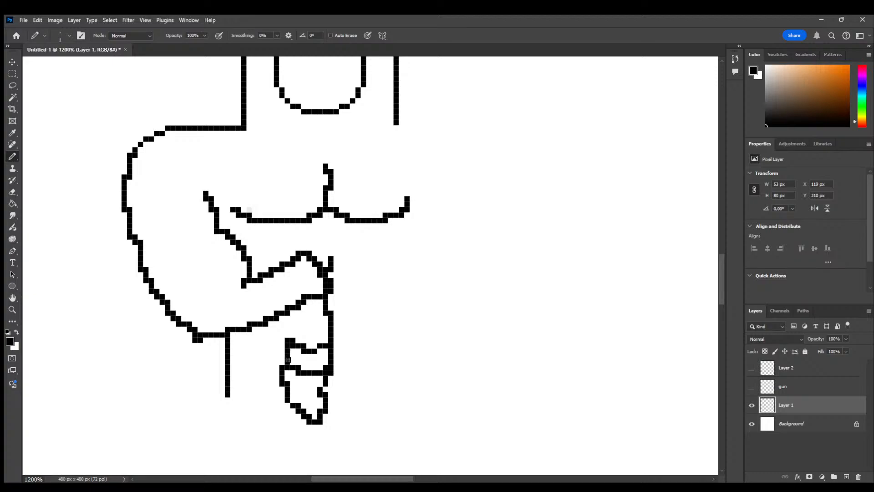
{"action": "mouse_move", "coordinate": [291, 315]}
{"action": "left_mouse_down"}
{"action": "mouse_move", "coordinate": [290, 330]}
{"action": "mouse_move", "coordinate": [338, 323]}
{"action": "mouse_move", "coordinate": [299, 314]}
{"action": "left_mouse_up"}
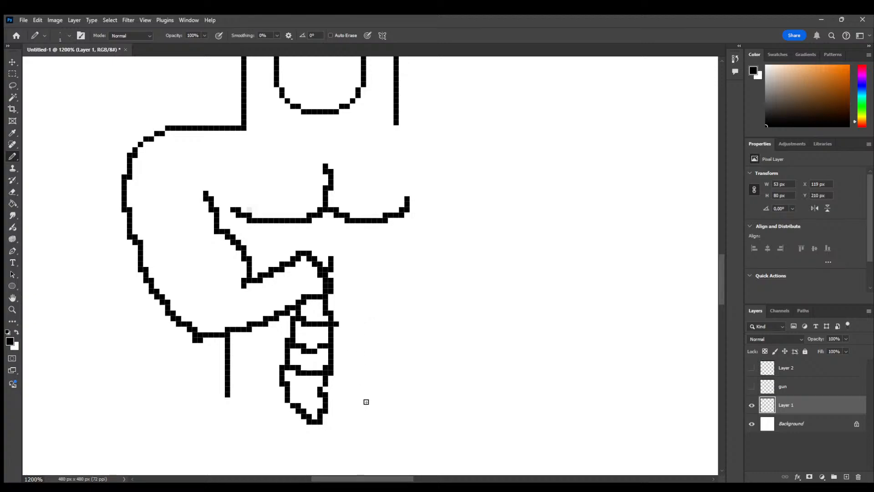
{"action": "left_click_drag", "start_coordinate": [362, 372], "coordinate": [323, 423]}
{"action": "mouse_move", "coordinate": [333, 371]}
{"action": "left_mouse_down"}
{"action": "mouse_move", "coordinate": [364, 370]}
{"action": "mouse_move", "coordinate": [358, 346]}
{"action": "mouse_move", "coordinate": [369, 347]}
{"action": "mouse_move", "coordinate": [370, 374]}
{"action": "left_mouse_up"}
{"action": "mouse_move", "coordinate": [328, 320]}
{"action": "left_mouse_down"}
{"action": "mouse_move", "coordinate": [363, 311]}
{"action": "mouse_move", "coordinate": [364, 344]}
{"action": "left_mouse_up"}
{"action": "key", "text": "ctrl+z"}
{"action": "key", "text": "ctrl+z"}
{"action": "key", "text": "ctrl+z"}
{"action": "key", "text": "ctrl+z"}
{"action": "key", "text": "ctrl+z"}
{"action": "key", "text": "ctrl+z"}
{"action": "key", "text": "ctrl+z"}
{"action": "key", "text": "ctrl+z"}
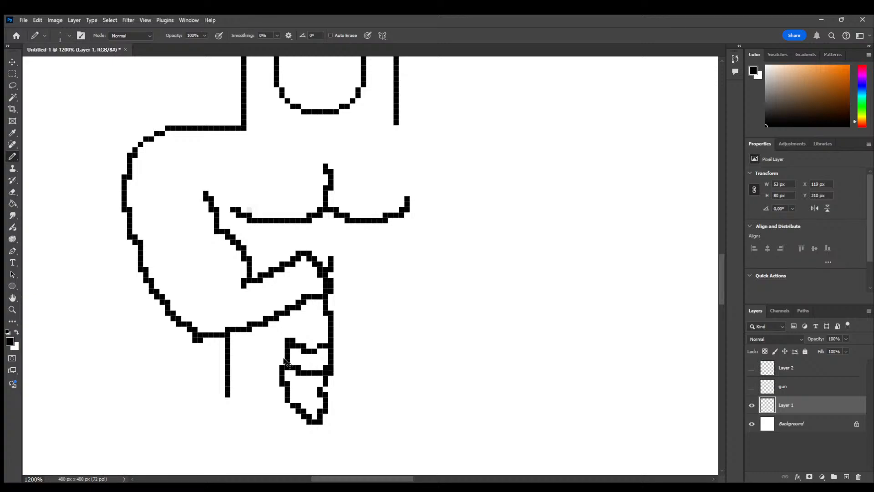
{"action": "key", "text": "ctrl+z"}
{"action": "key", "text": "ctrl+z"}
{"action": "key", "text": "ctrl+z"}
{"action": "key", "text": "ctrl+z"}
{"action": "key", "text": "ctrl+z"}
{"action": "key", "text": "ctrl+z"}
{"action": "key", "text": "ctrl+z"}
{"action": "key", "text": "ctrl+z"}
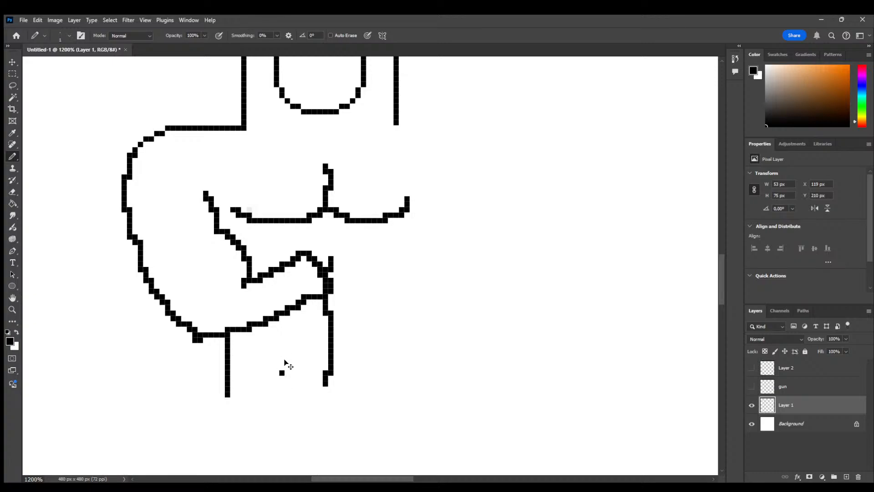
{"action": "key", "text": "ctrl+z"}
Draw curved abdominal muscle lines, three on the right half of the torso and two on the left half below the forearm
{"action": "mouse_move", "coordinate": [347, 290]}
{"action": "left_mouse_down"}
{"action": "mouse_move", "coordinate": [368, 299]}
{"action": "mouse_move", "coordinate": [410, 290]}
{"action": "left_mouse_up"}
{"action": "mouse_move", "coordinate": [347, 335]}
{"action": "left_mouse_down"}
{"action": "mouse_move", "coordinate": [364, 344]}
{"action": "mouse_move", "coordinate": [401, 341]}
{"action": "left_mouse_up"}
{"action": "left_click_drag", "start_coordinate": [347, 373], "coordinate": [414, 383]}
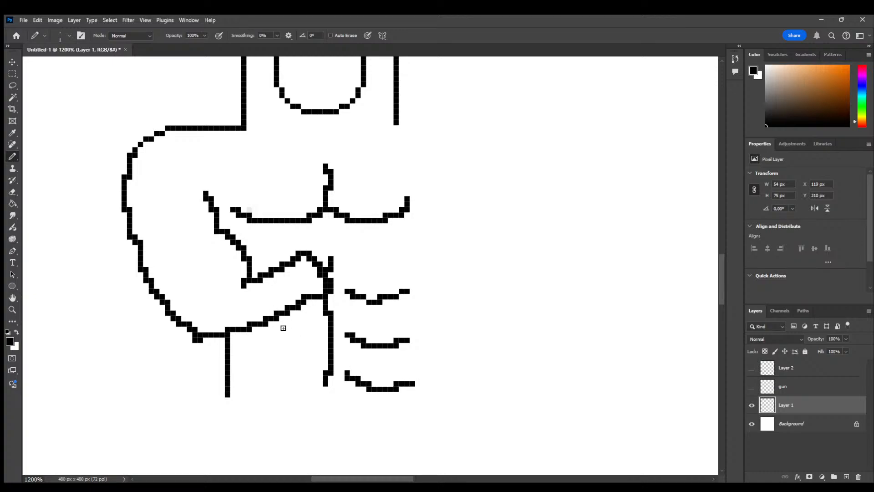
{"action": "left_click_drag", "start_coordinate": [267, 336], "coordinate": [315, 335]}
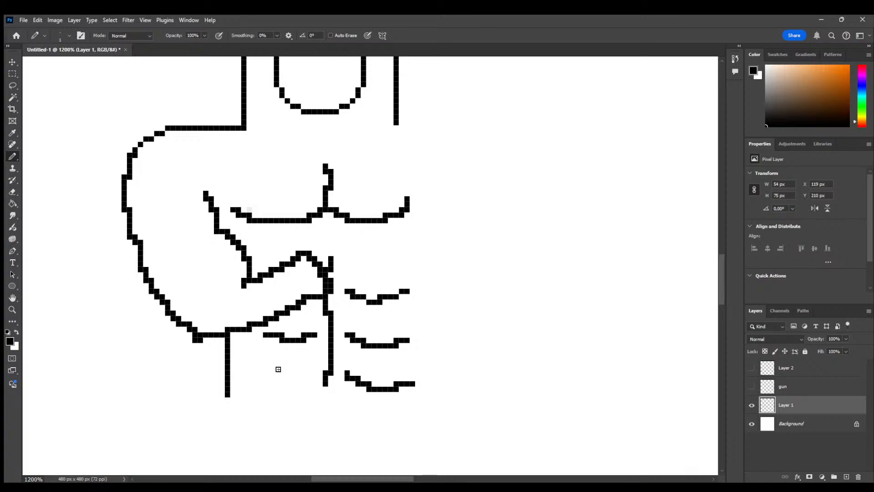
{"action": "mouse_move", "coordinate": [261, 373]}
{"action": "left_mouse_down"}
{"action": "mouse_move", "coordinate": [298, 381]}
{"action": "mouse_move", "coordinate": [305, 372]}
{"action": "left_mouse_up"}
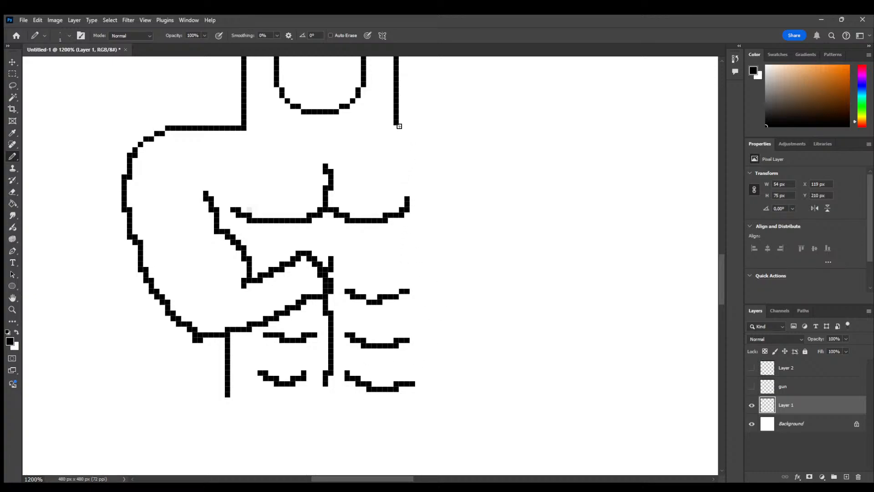
Draw the right shoulder line outward from the base of the neck, correcting its last pixel so it slopes down
{"action": "mouse_move", "coordinate": [400, 123]}
{"action": "left_mouse_down"}
{"action": "mouse_move", "coordinate": [457, 128]}
{"action": "mouse_move", "coordinate": [501, 148]}
{"action": "left_mouse_up"}
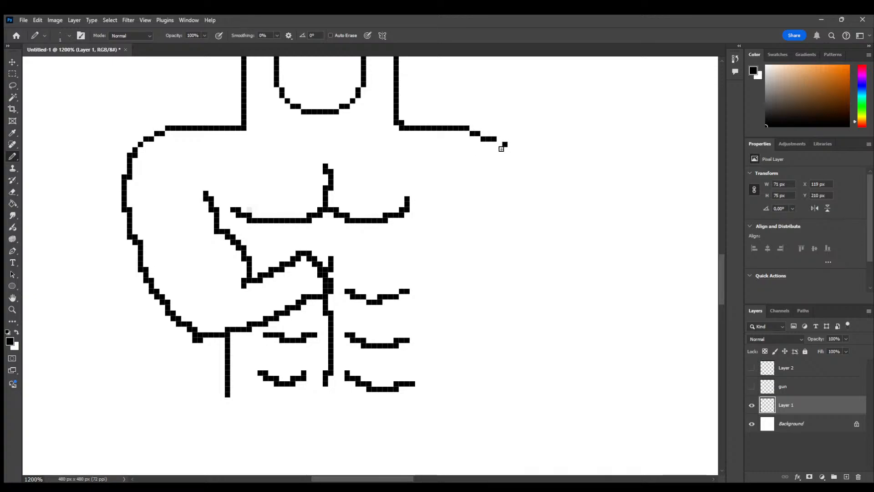
{"action": "key", "text": "ctrl+z"}
{"action": "left_click", "coordinate": [499, 144]}
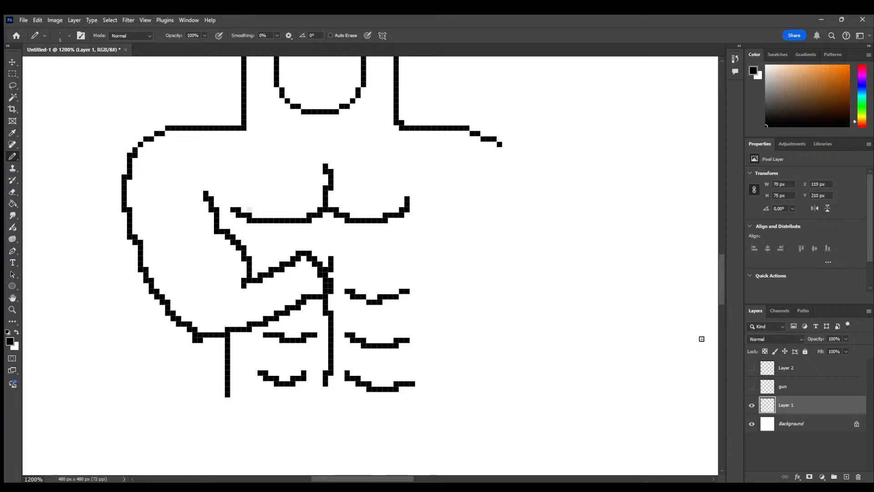
Show the gun layer and draw the right arm's outer outline around to the gun, plus the inner armpit and forearm contour
{"action": "left_click", "coordinate": [752, 386]}
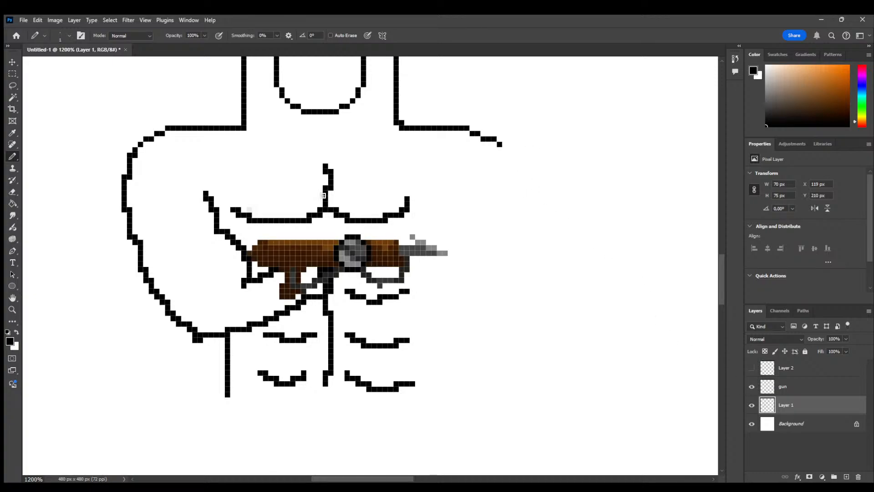
{"action": "mouse_move", "coordinate": [504, 145]}
{"action": "left_mouse_down"}
{"action": "mouse_move", "coordinate": [533, 182]}
{"action": "mouse_move", "coordinate": [536, 210]}
{"action": "mouse_move", "coordinate": [529, 237]}
{"action": "mouse_move", "coordinate": [491, 278]}
{"action": "mouse_move", "coordinate": [433, 293]}
{"action": "mouse_move", "coordinate": [360, 273]}
{"action": "left_mouse_up"}
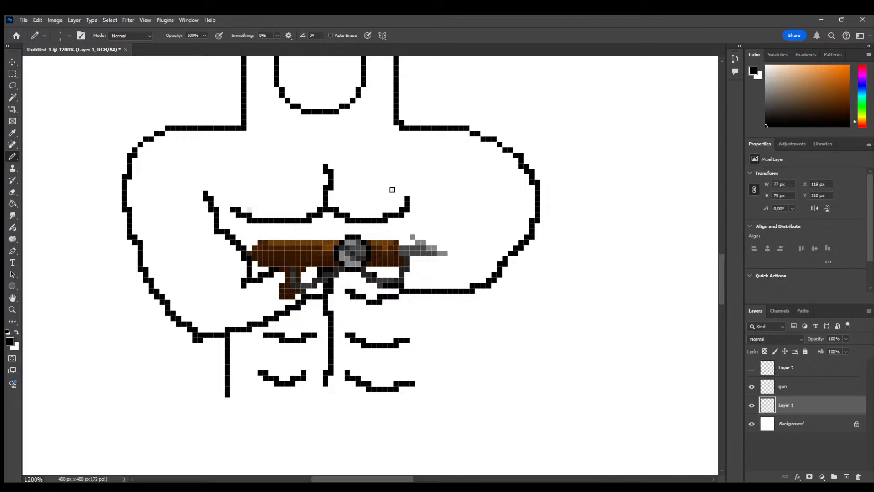
{"action": "mouse_move", "coordinate": [392, 185]}
{"action": "left_mouse_down"}
{"action": "mouse_move", "coordinate": [390, 199]}
{"action": "mouse_move", "coordinate": [422, 221]}
{"action": "mouse_move", "coordinate": [375, 246]}
{"action": "left_mouse_up"}
{"action": "left_click_drag", "start_coordinate": [428, 221], "coordinate": [453, 220]}
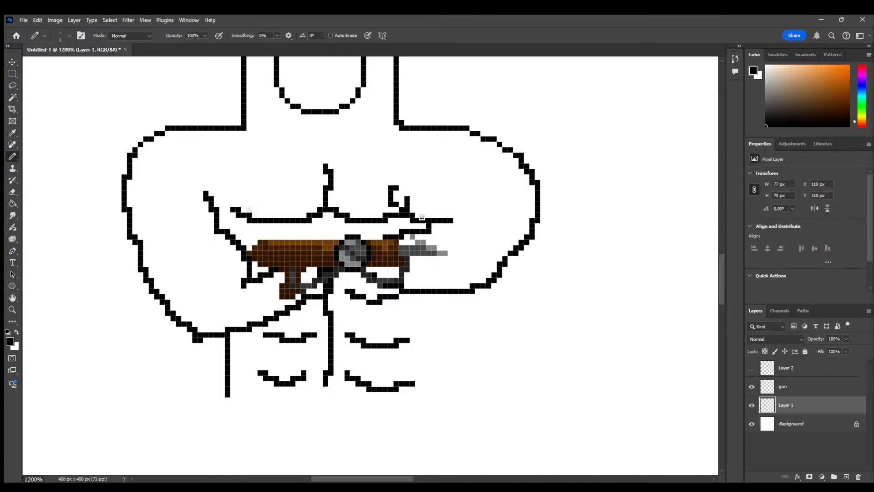
Erase the upturned end of the right chest line and join the armpit line to the chest with pencil pixels
{"action": "mouse_move", "coordinate": [370, 193]}
{"action": "left_mouse_down"}
{"action": "mouse_move", "coordinate": [358, 193]}
{"action": "mouse_move", "coordinate": [412, 212]}
{"action": "mouse_move", "coordinate": [356, 193]}
{"action": "left_mouse_up"}
{"action": "left_click", "coordinate": [12, 192]}
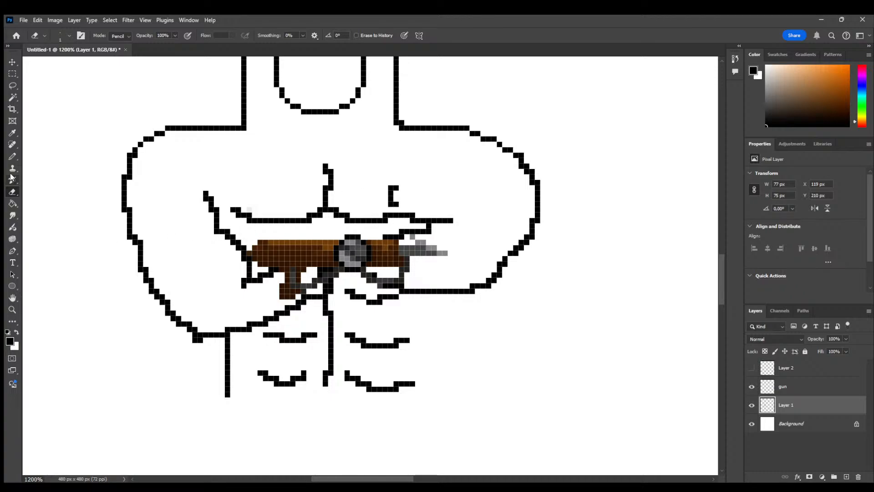
{"action": "left_click", "coordinate": [12, 156]}
{"action": "left_click_drag", "start_coordinate": [396, 205], "coordinate": [402, 211]}
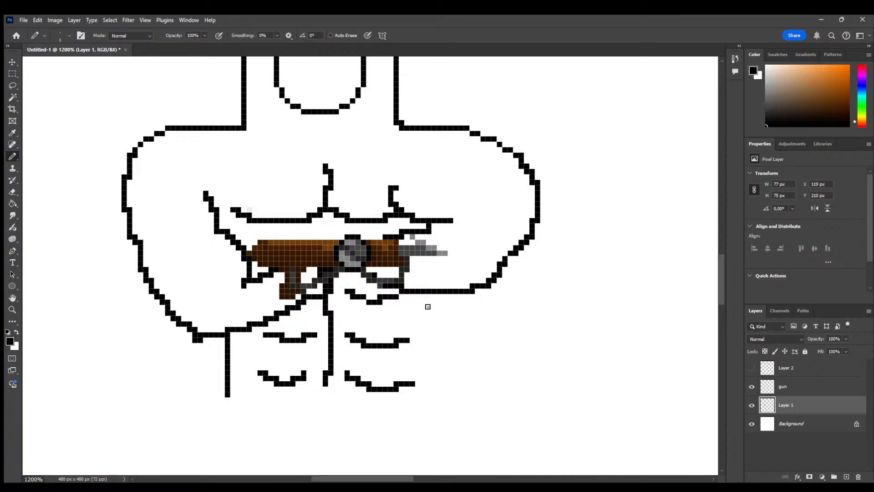
Draw both sides of the torso tapering down from beneath the arms past the lowest abdominal lines
{"action": "scroll", "coordinate": [423, 302], "scroll_direction": "up", "scroll_amount": 5}
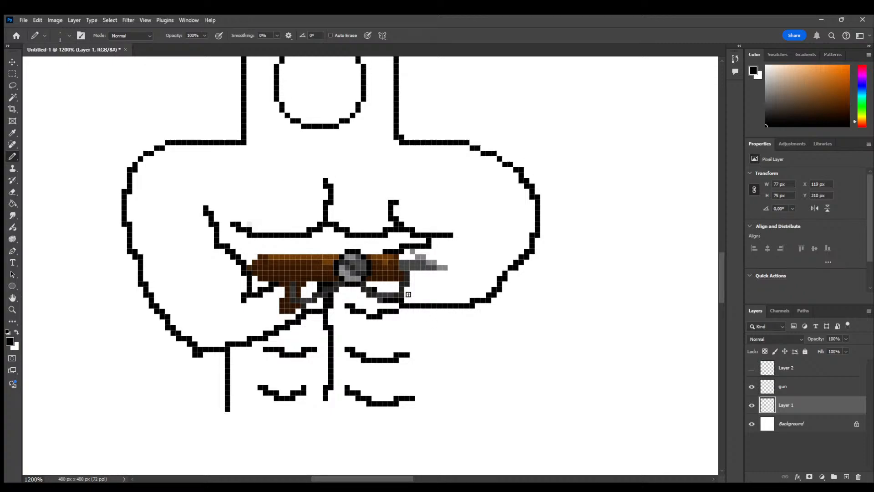
{"action": "scroll", "coordinate": [408, 294], "scroll_direction": "down", "scroll_amount": 8}
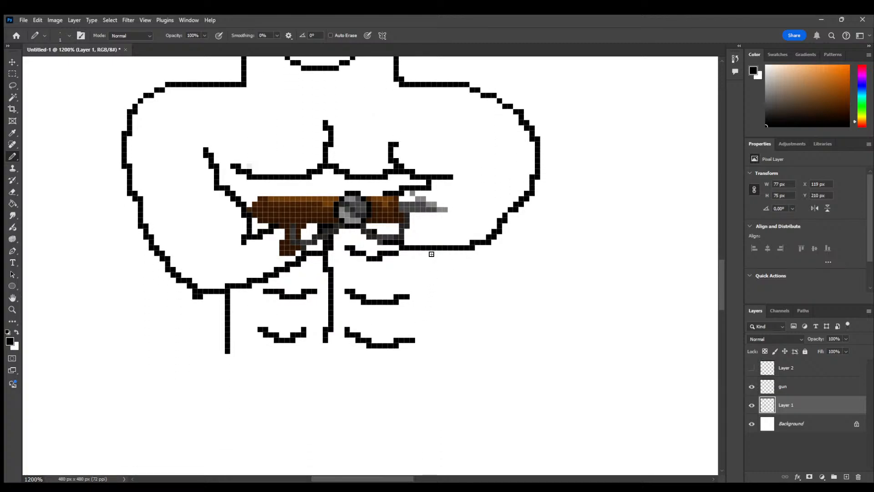
{"action": "left_click_drag", "start_coordinate": [431, 255], "coordinate": [412, 368]}
{"action": "mouse_move", "coordinate": [228, 288]}
{"action": "left_mouse_down"}
{"action": "mouse_move", "coordinate": [258, 327]}
{"action": "mouse_move", "coordinate": [271, 395]}
{"action": "left_mouse_up"}
{"action": "left_click_drag", "start_coordinate": [417, 366], "coordinate": [411, 405]}
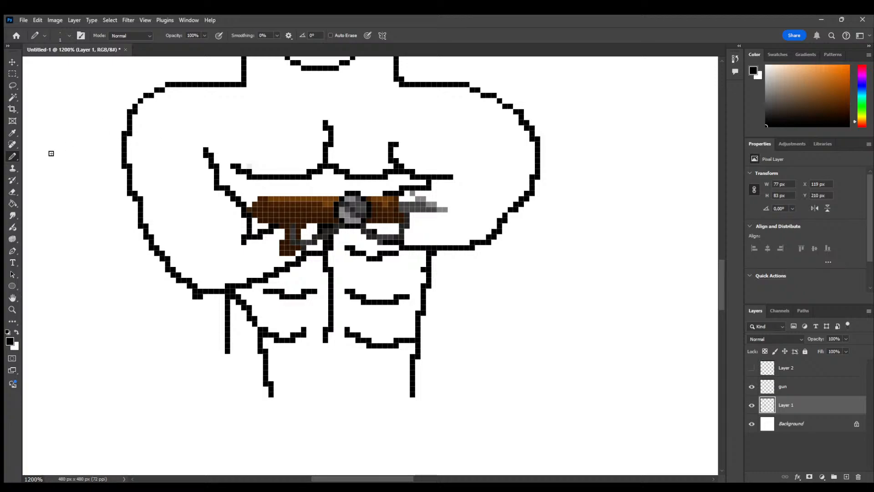
Erase the leftover vertical waist line below the left elbow
{"action": "left_click", "coordinate": [12, 191]}
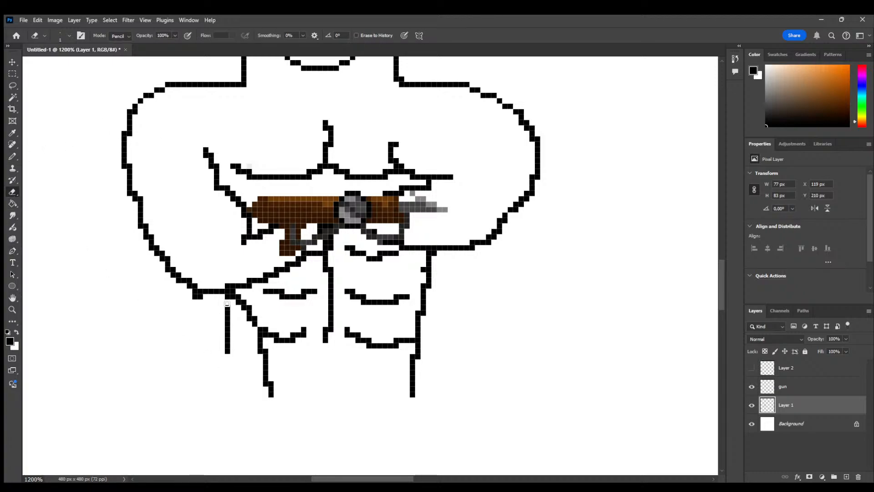
{"action": "left_click_drag", "start_coordinate": [227, 304], "coordinate": [226, 359]}
{"action": "scroll", "coordinate": [226, 372], "scroll_direction": "down", "scroll_amount": 3}
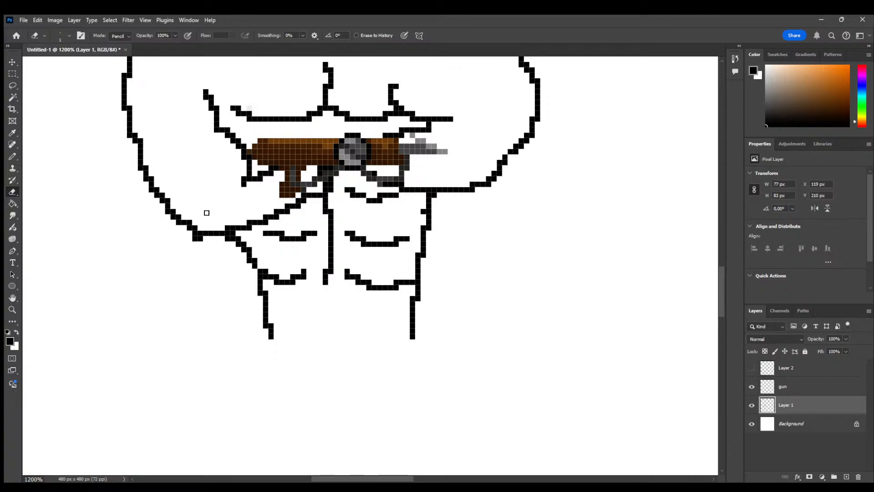
{"action": "scroll", "coordinate": [220, 244], "scroll_direction": "down", "scroll_amount": 1}
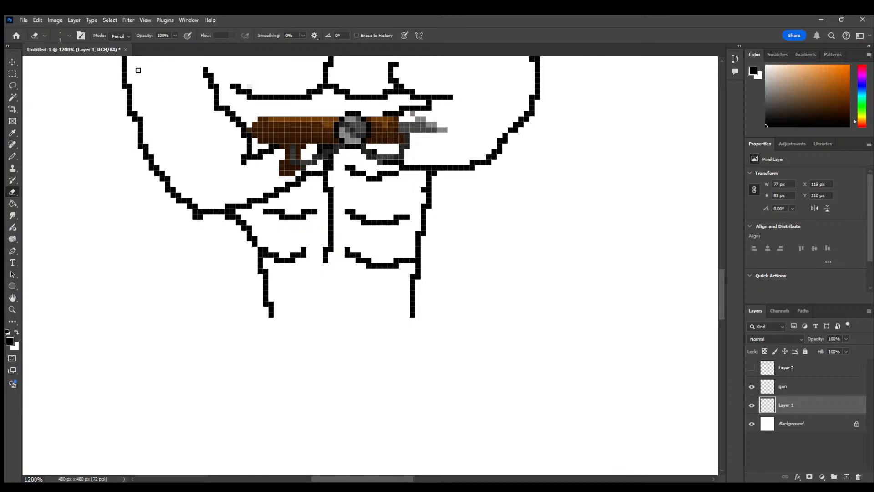
Draw both upper legs in black pencil below the torso, joining them to the right waist and across the crotch
{"action": "left_click", "coordinate": [13, 157]}
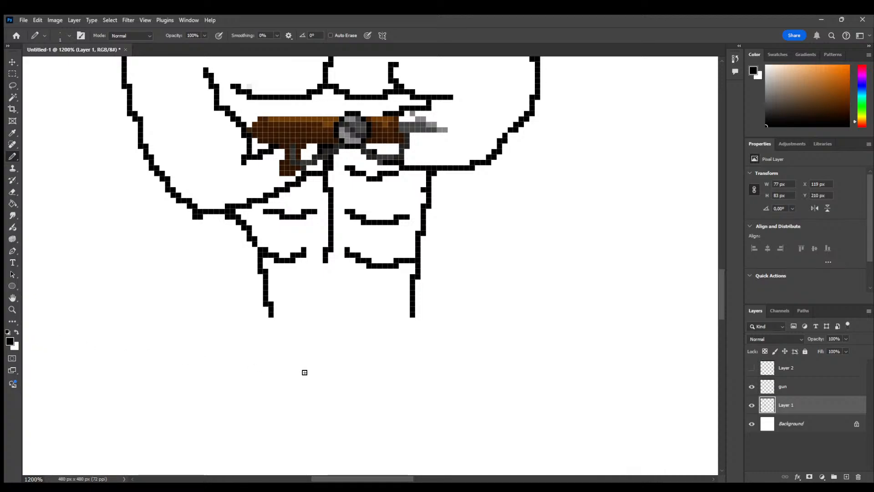
{"action": "mouse_move", "coordinate": [270, 317]}
{"action": "left_mouse_down"}
{"action": "mouse_move", "coordinate": [260, 355]}
{"action": "mouse_move", "coordinate": [286, 390]}
{"action": "left_mouse_up"}
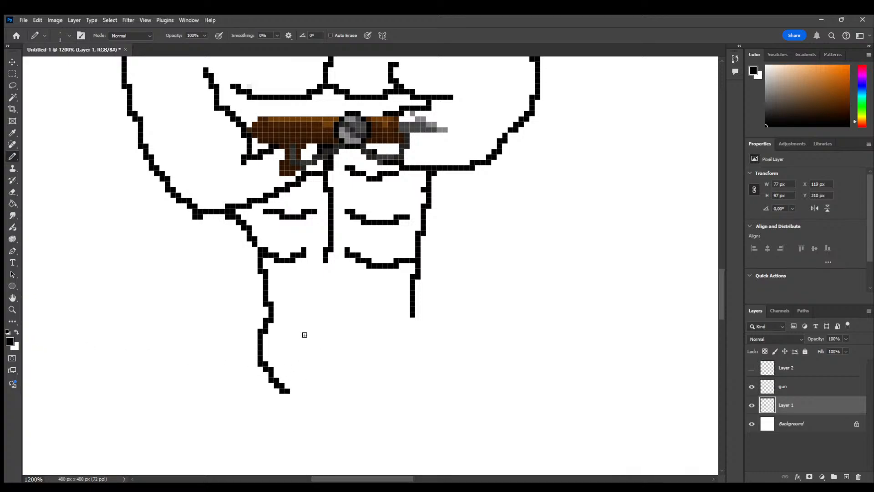
{"action": "mouse_move", "coordinate": [310, 325]}
{"action": "left_mouse_down"}
{"action": "mouse_move", "coordinate": [298, 344]}
{"action": "mouse_move", "coordinate": [314, 380]}
{"action": "left_mouse_up"}
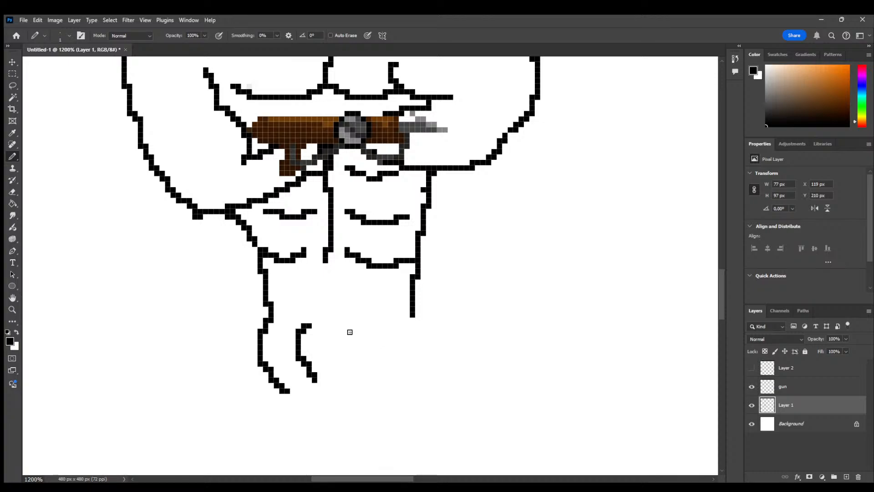
{"action": "mouse_move", "coordinate": [353, 326]}
{"action": "left_mouse_down"}
{"action": "mouse_move", "coordinate": [342, 371]}
{"action": "mouse_move", "coordinate": [358, 390]}
{"action": "left_mouse_up"}
{"action": "mouse_move", "coordinate": [391, 330]}
{"action": "left_mouse_down"}
{"action": "mouse_move", "coordinate": [384, 367]}
{"action": "mouse_move", "coordinate": [408, 387]}
{"action": "left_mouse_up"}
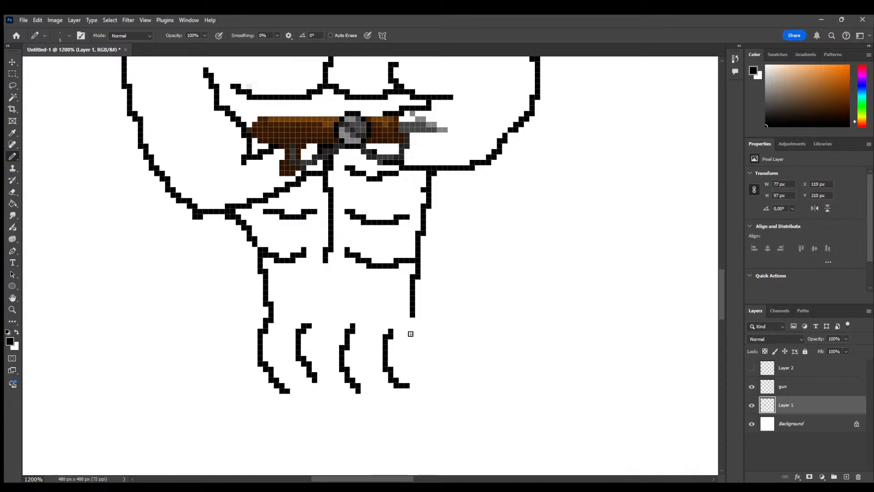
{"action": "left_click_drag", "start_coordinate": [409, 321], "coordinate": [394, 329]}
{"action": "left_click_drag", "start_coordinate": [308, 324], "coordinate": [352, 326]}
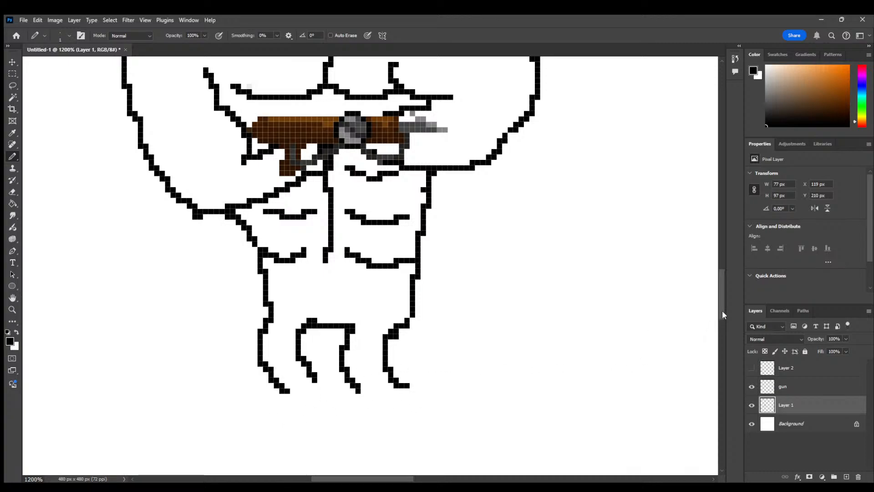
Draw the left foot as a black outline slanting down and left from the leg, with toes at its tip
{"action": "scroll", "coordinate": [722, 313], "scroll_direction": "down", "scroll_amount": 3}
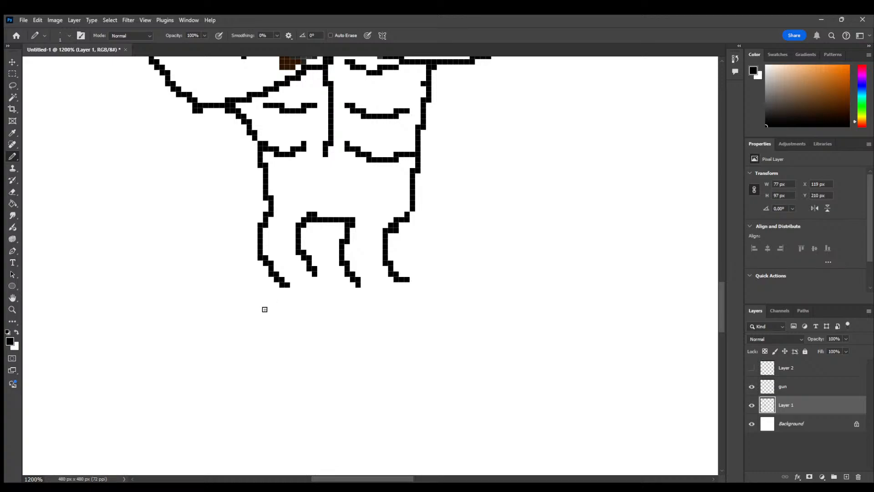
{"action": "mouse_move", "coordinate": [290, 289]}
{"action": "left_mouse_down"}
{"action": "mouse_move", "coordinate": [237, 342]}
{"action": "mouse_move", "coordinate": [248, 349]}
{"action": "mouse_move", "coordinate": [275, 336]}
{"action": "mouse_move", "coordinate": [304, 312]}
{"action": "mouse_move", "coordinate": [261, 352]}
{"action": "mouse_move", "coordinate": [277, 367]}
{"action": "left_mouse_up"}
{"action": "left_click_drag", "start_coordinate": [322, 314], "coordinate": [281, 367]}
{"action": "mouse_move", "coordinate": [314, 277]}
{"action": "left_mouse_down"}
{"action": "mouse_move", "coordinate": [331, 301]}
{"action": "mouse_move", "coordinate": [310, 333]}
{"action": "left_mouse_up"}
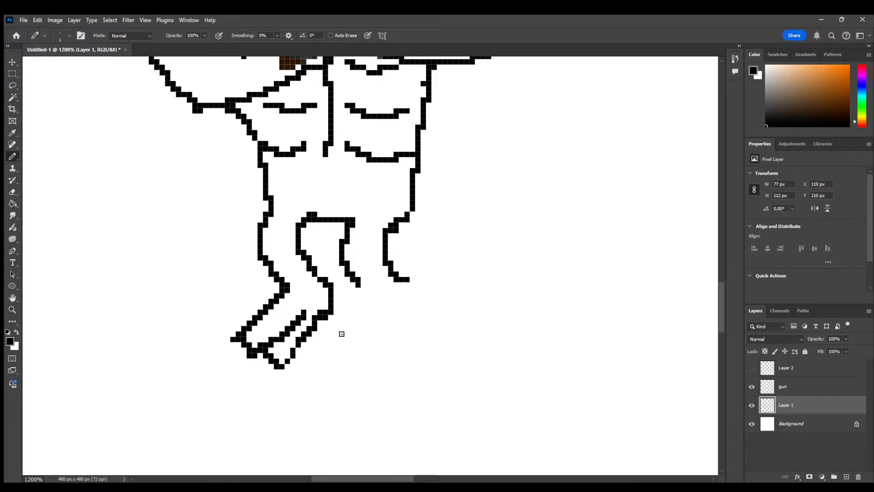
Draw the right foot as a black outline slanting down and left from the leg, with toes and a toe separation line
{"action": "mouse_move", "coordinate": [409, 282]}
{"action": "left_mouse_down"}
{"action": "mouse_move", "coordinate": [414, 297]}
{"action": "mouse_move", "coordinate": [402, 311]}
{"action": "left_mouse_up"}
{"action": "left_click_drag", "start_coordinate": [359, 289], "coordinate": [326, 345]}
{"action": "left_click_drag", "start_coordinate": [399, 321], "coordinate": [365, 377]}
{"action": "mouse_move", "coordinate": [329, 346]}
{"action": "left_mouse_down"}
{"action": "mouse_move", "coordinate": [309, 370]}
{"action": "mouse_move", "coordinate": [327, 374]}
{"action": "left_mouse_up"}
{"action": "mouse_move", "coordinate": [359, 344]}
{"action": "left_mouse_down"}
{"action": "mouse_move", "coordinate": [321, 381]}
{"action": "mouse_move", "coordinate": [349, 384]}
{"action": "mouse_move", "coordinate": [342, 394]}
{"action": "left_mouse_up"}
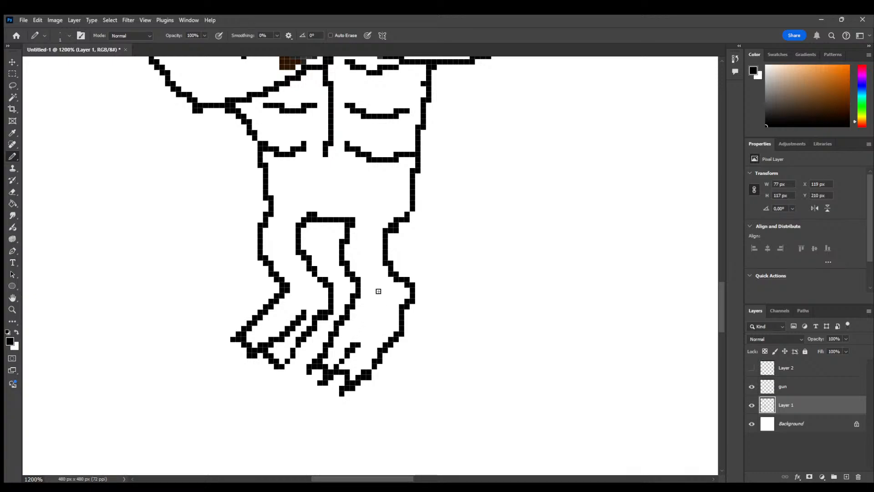
Draw ankle lines across both legs and add another toe line on the left foot
{"action": "left_click_drag", "start_coordinate": [393, 276], "coordinate": [365, 290]}
{"action": "left_click_drag", "start_coordinate": [284, 287], "coordinate": [317, 278]}
{"action": "left_click_drag", "start_coordinate": [249, 336], "coordinate": [280, 320]}
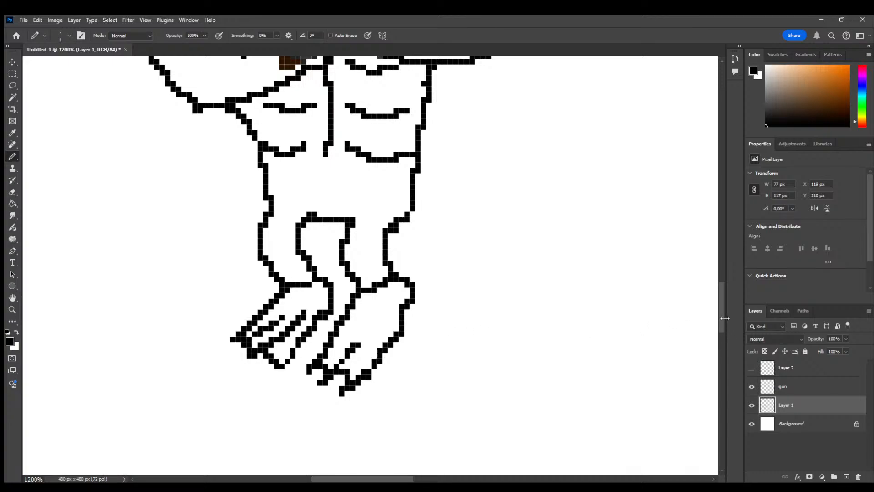
{"action": "left_click_drag", "start_coordinate": [720, 317], "coordinate": [722, 295]}
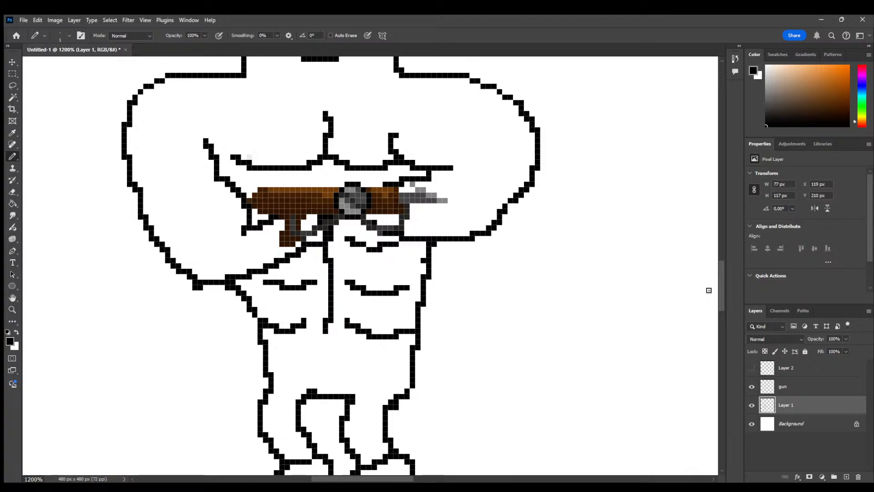
{"action": "scroll", "coordinate": [412, 299], "scroll_direction": "down", "scroll_amount": 1, "text": "alt"}
{"action": "scroll", "coordinate": [411, 297], "scroll_direction": "down", "scroll_amount": 6, "text": "alt"}
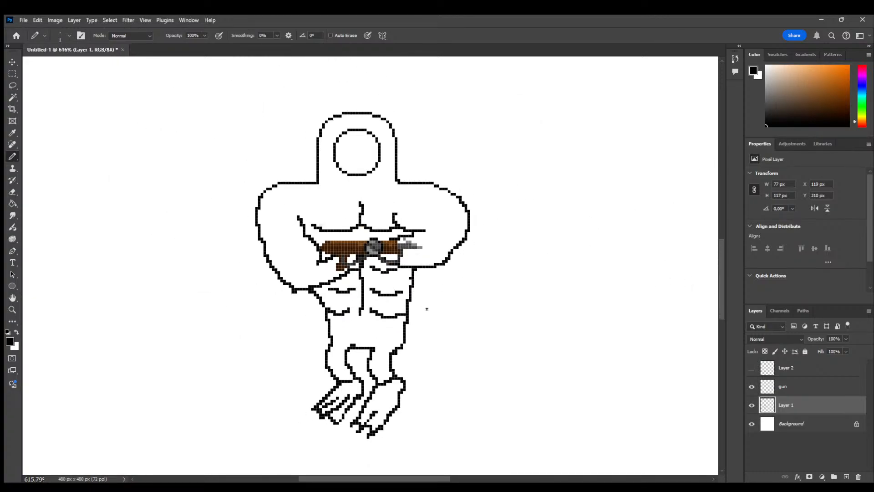
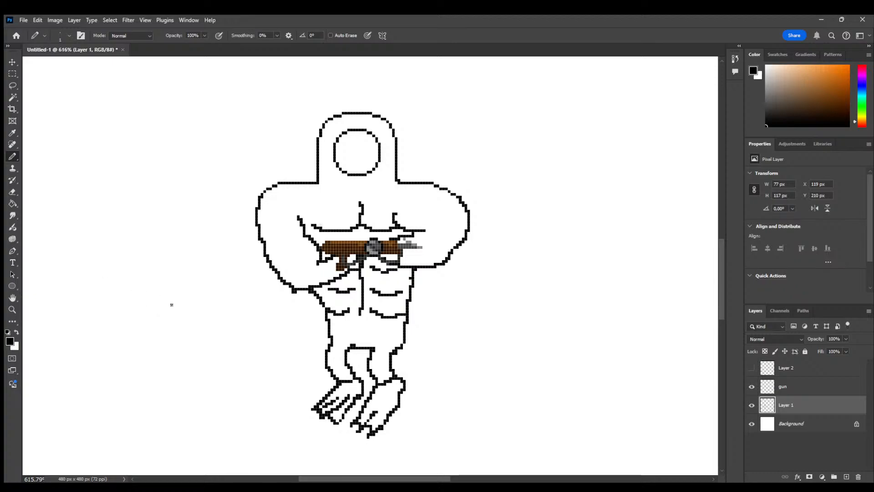
Try a golden brown on the left edge of the circle inside the head
{"action": "key", "text": "i"}
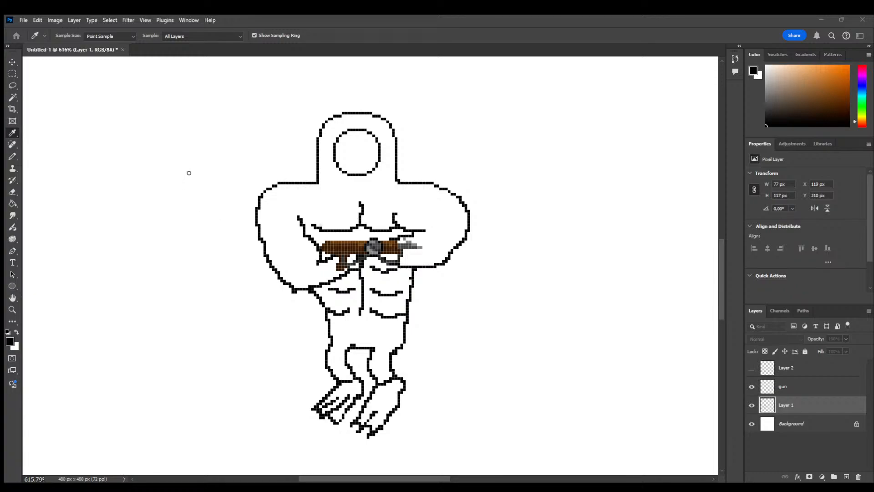
{"action": "key", "text": "b"}
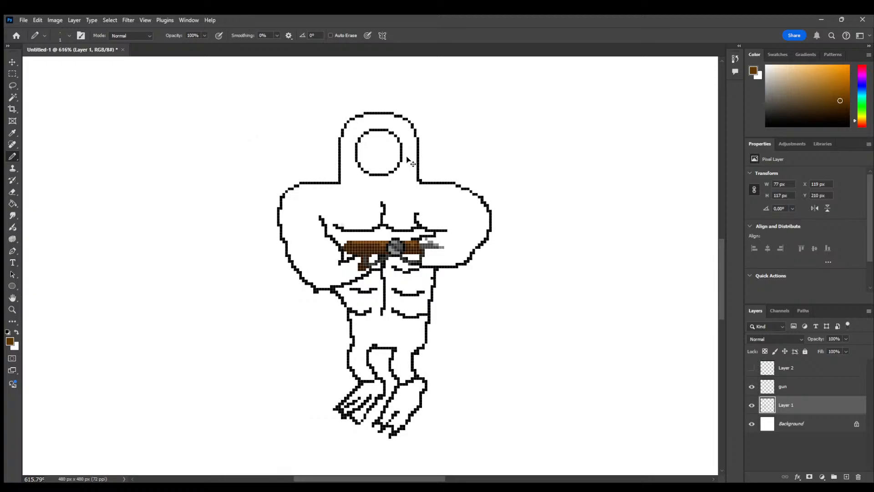
{"action": "scroll", "coordinate": [391, 129], "scroll_direction": "up", "scroll_amount": 2, "text": "alt"}
{"action": "scroll", "coordinate": [391, 130], "scroll_direction": "up", "scroll_amount": 4, "text": "alt"}
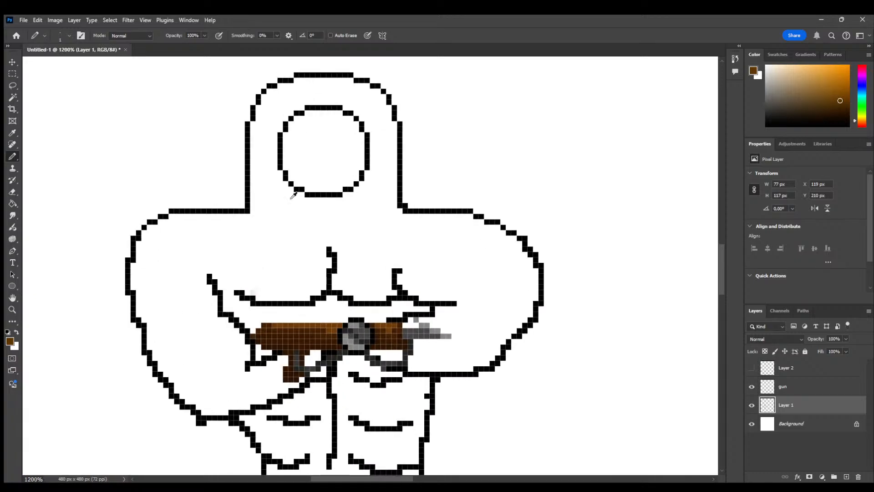
{"action": "scroll", "coordinate": [398, 240], "scroll_direction": "up", "scroll_amount": 3}
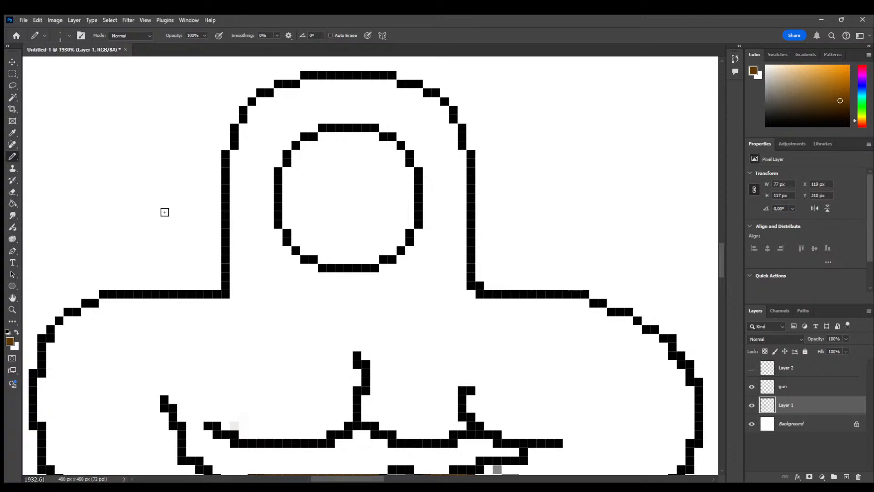
{"action": "left_click_drag", "start_coordinate": [277, 172], "coordinate": [279, 184]}
Recolor the whole outline of the circle inside the head in dark reddish brown
{"action": "left_click", "coordinate": [11, 342]}
{"action": "key", "text": "i"}
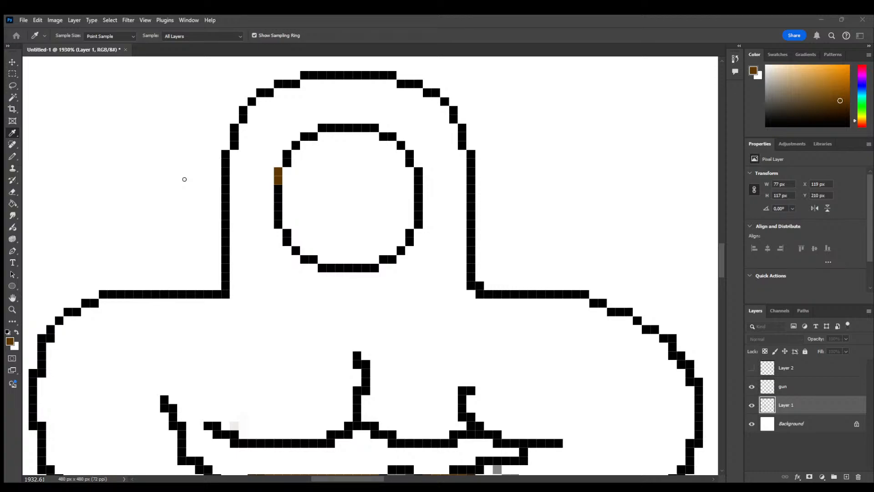
{"action": "key", "text": "b"}
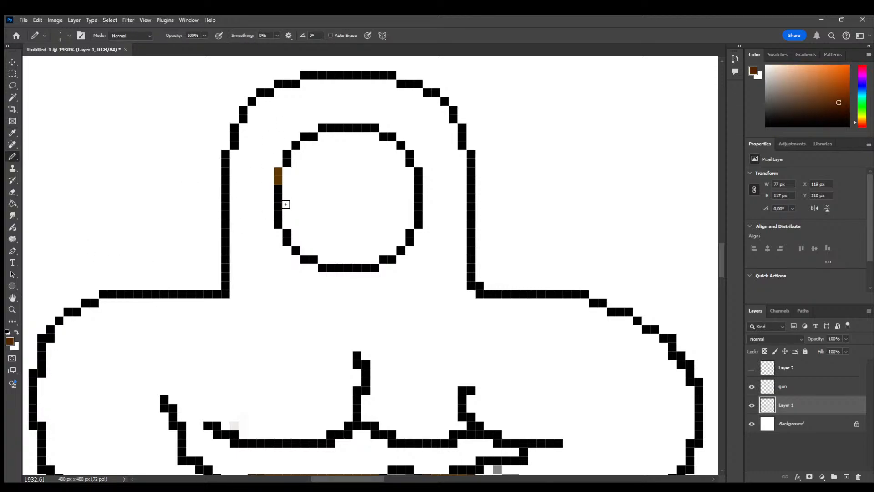
{"action": "mouse_move", "coordinate": [277, 174]}
{"action": "left_mouse_down"}
{"action": "mouse_move", "coordinate": [284, 235]}
{"action": "mouse_move", "coordinate": [324, 269]}
{"action": "mouse_move", "coordinate": [369, 268]}
{"action": "mouse_move", "coordinate": [395, 258]}
{"action": "mouse_move", "coordinate": [409, 234]}
{"action": "left_mouse_up"}
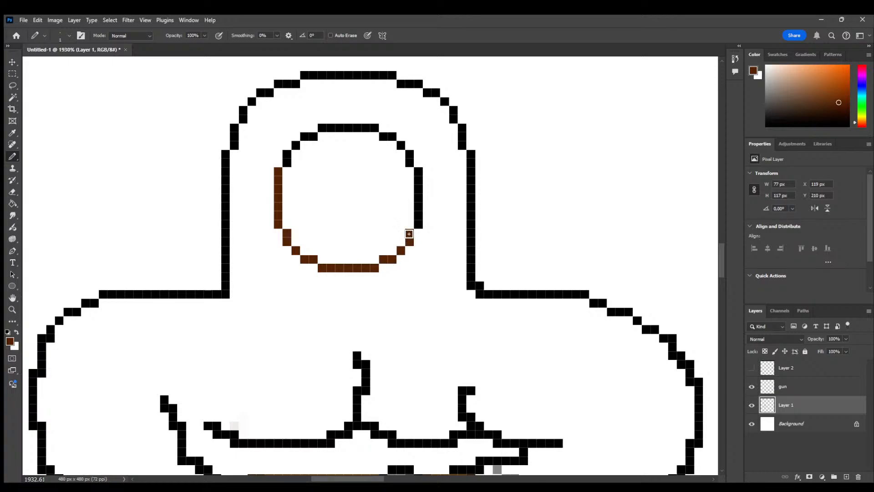
{"action": "left_click_drag", "start_coordinate": [416, 172], "coordinate": [420, 176]}
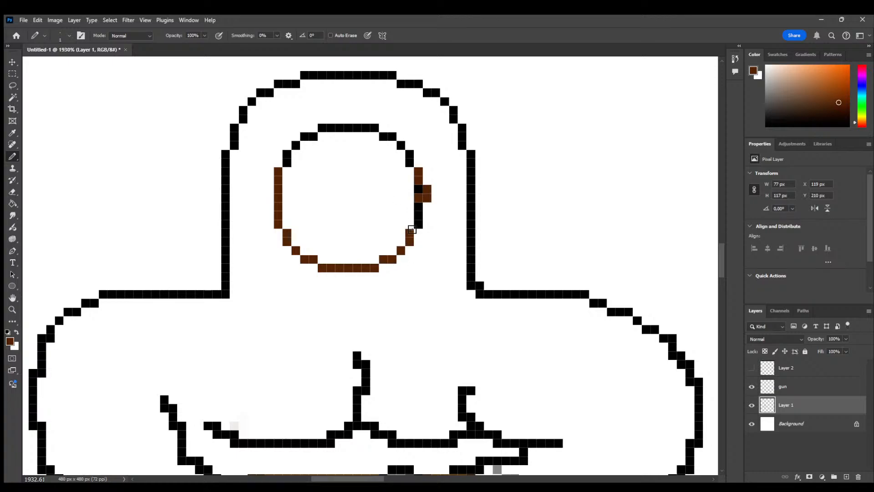
{"action": "key", "text": "ctrl+z"}
{"action": "left_click_drag", "start_coordinate": [418, 172], "coordinate": [418, 224]}
{"action": "mouse_move", "coordinate": [409, 152]}
{"action": "left_mouse_down"}
{"action": "mouse_move", "coordinate": [409, 166]}
{"action": "mouse_move", "coordinate": [400, 144]}
{"action": "mouse_move", "coordinate": [383, 135]}
{"action": "left_mouse_up"}
{"action": "left_click_drag", "start_coordinate": [325, 124], "coordinate": [376, 128]}
{"action": "left_click_drag", "start_coordinate": [305, 136], "coordinate": [288, 163]}
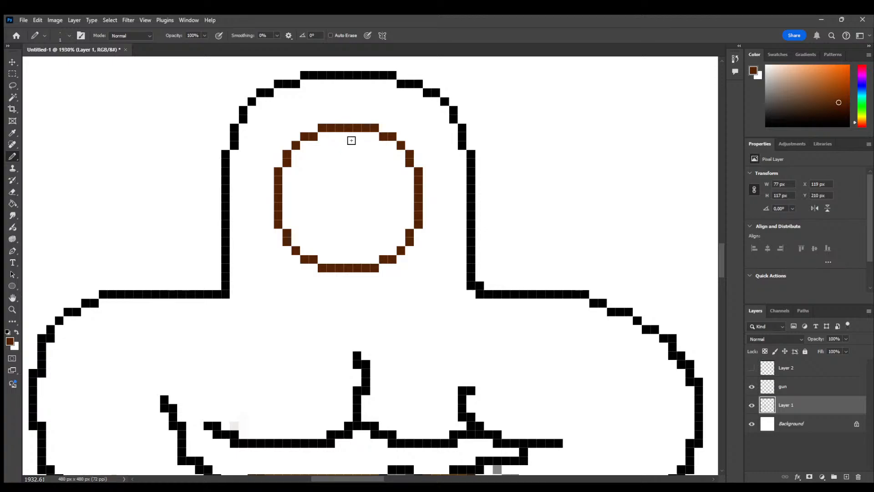
Divide the brown circle into window panes with one central vertical bar and three evenly spaced horizontal bars
{"action": "left_click_drag", "start_coordinate": [349, 135], "coordinate": [350, 148]}
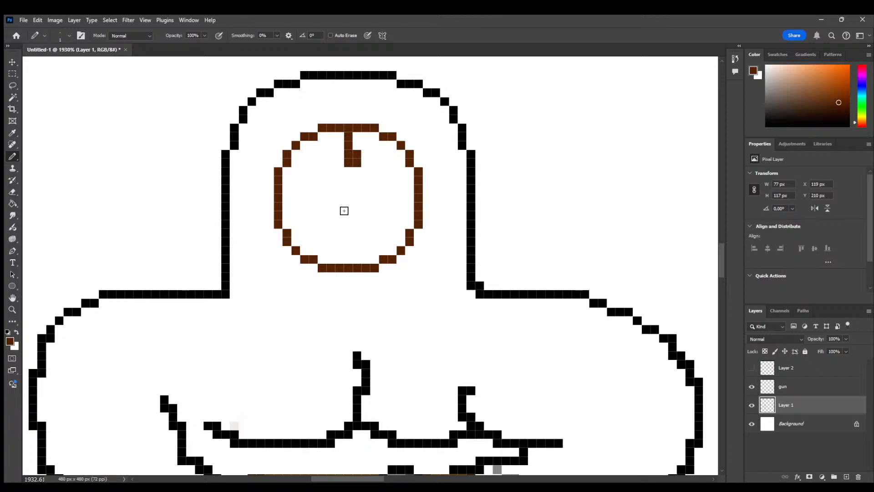
{"action": "key", "text": "ctrl+z"}
{"action": "left_click_drag", "start_coordinate": [347, 133], "coordinate": [348, 265]}
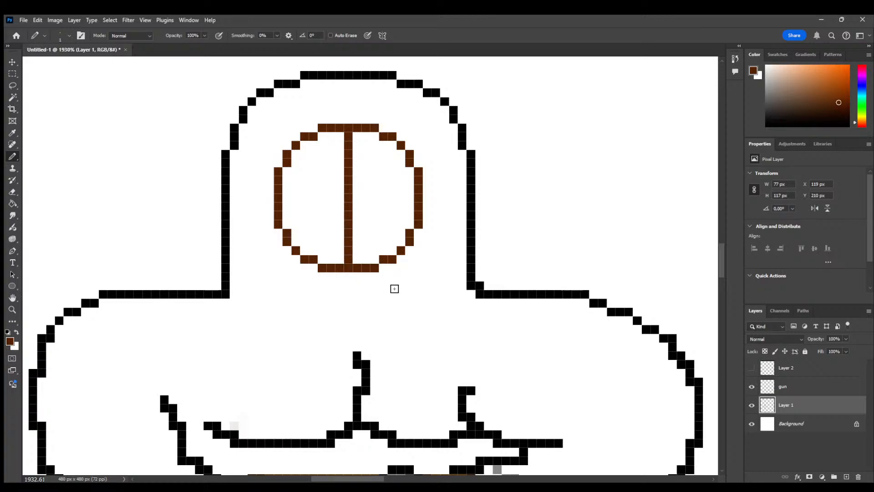
{"action": "left_click_drag", "start_coordinate": [290, 198], "coordinate": [414, 198]}
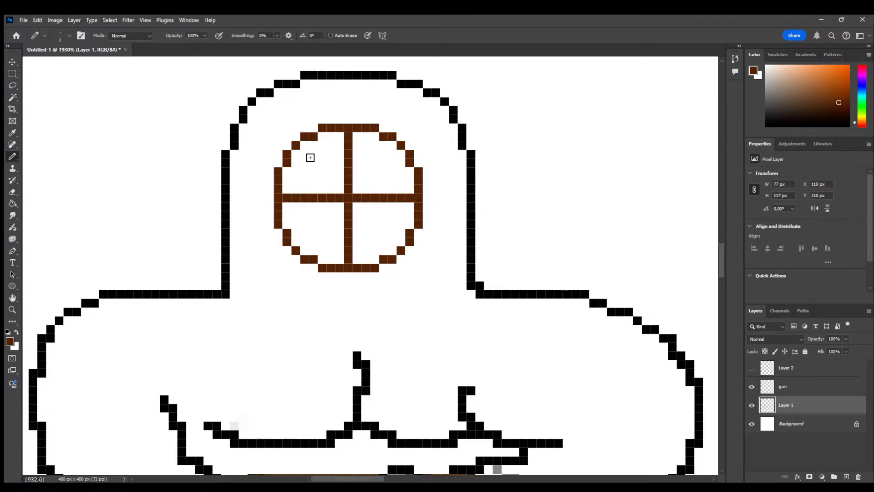
{"action": "left_click_drag", "start_coordinate": [294, 162], "coordinate": [404, 162]}
{"action": "mouse_move", "coordinate": [296, 233]}
{"action": "left_mouse_down"}
{"action": "mouse_move", "coordinate": [403, 233]}
{"action": "mouse_move", "coordinate": [351, 233]}
{"action": "left_mouse_up"}
{"action": "key", "text": "ctrl+z"}
{"action": "left_click_drag", "start_coordinate": [291, 235], "coordinate": [339, 233]}
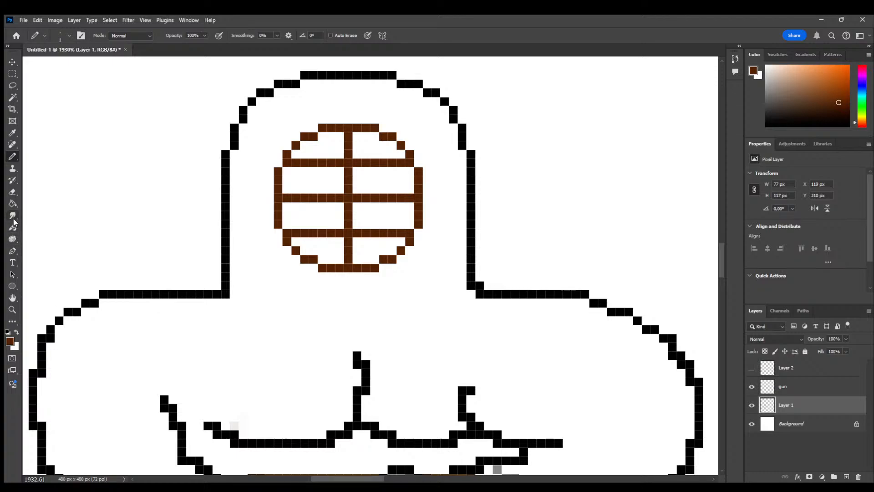
Erase the extra black pixel where the right side of the neck meets the shoulder
{"action": "left_click", "coordinate": [13, 193]}
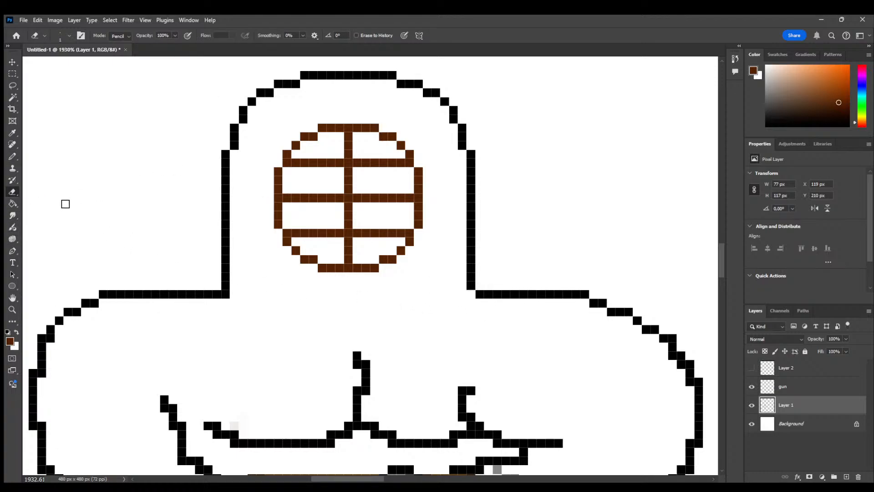
{"action": "left_click", "coordinate": [13, 156]}
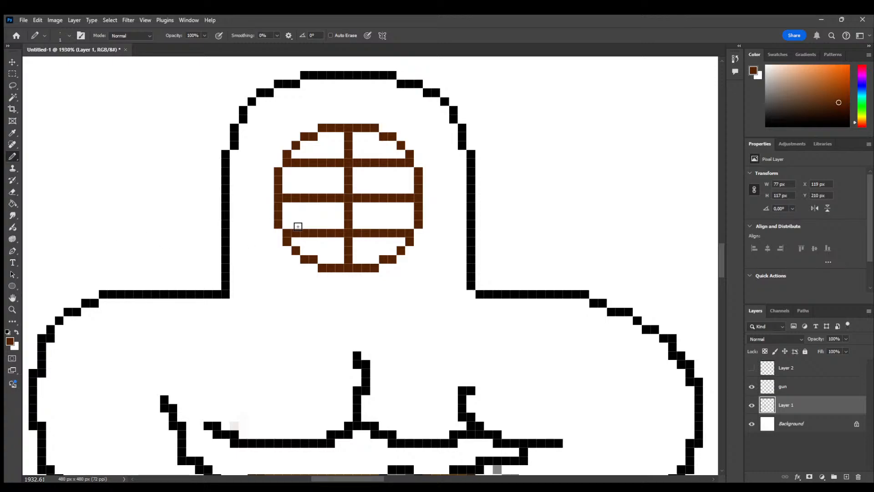
Pick a light sky blue and fill all eight window panes inside the brown circle
{"action": "left_click", "coordinate": [12, 341]}
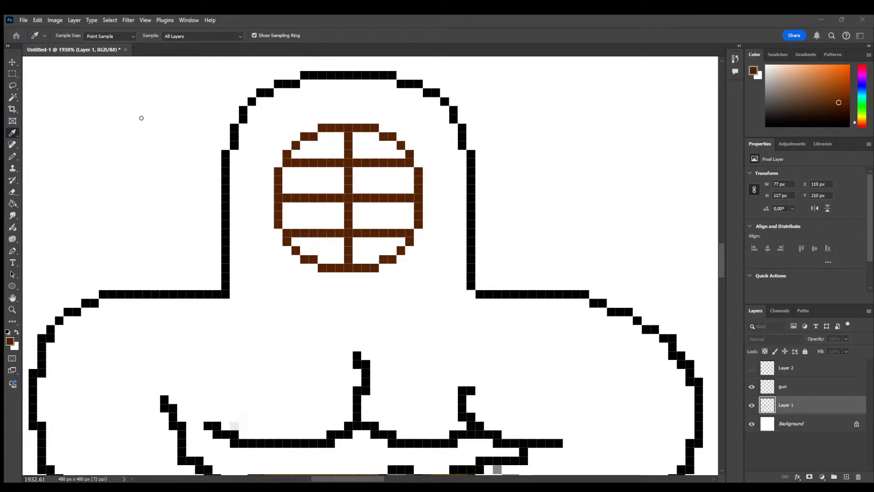
{"action": "left_click", "coordinate": [281, 112]}
{"action": "mouse_move", "coordinate": [307, 153]}
{"action": "left_mouse_down"}
{"action": "mouse_move", "coordinate": [296, 151]}
{"action": "mouse_move", "coordinate": [334, 142]}
{"action": "left_mouse_up"}
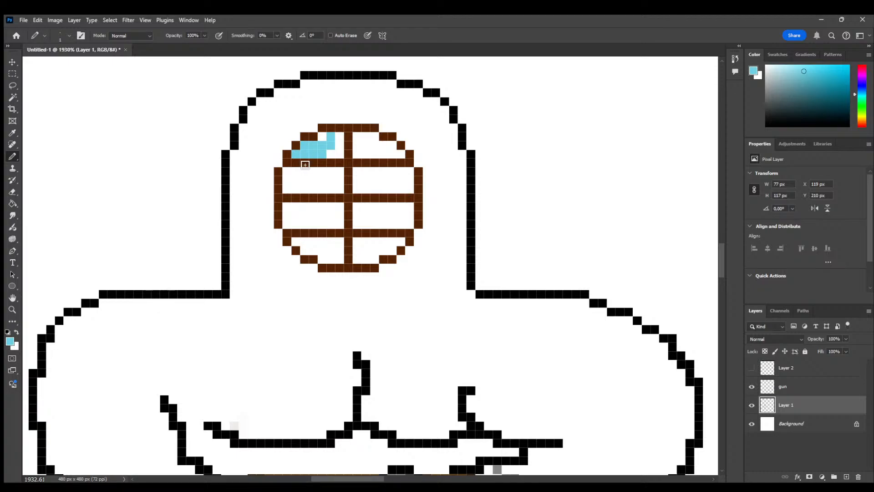
{"action": "left_click", "coordinate": [322, 138]}
{"action": "mouse_move", "coordinate": [333, 148]}
{"action": "left_mouse_down"}
{"action": "mouse_move", "coordinate": [340, 151]}
{"action": "mouse_move", "coordinate": [340, 136]}
{"action": "mouse_move", "coordinate": [373, 137]}
{"action": "mouse_move", "coordinate": [378, 152]}
{"action": "mouse_move", "coordinate": [388, 146]}
{"action": "mouse_move", "coordinate": [398, 154]}
{"action": "left_mouse_up"}
{"action": "left_click", "coordinate": [366, 136]}
{"action": "mouse_move", "coordinate": [294, 188]}
{"action": "left_mouse_down"}
{"action": "mouse_move", "coordinate": [295, 172]}
{"action": "mouse_move", "coordinate": [337, 176]}
{"action": "mouse_move", "coordinate": [321, 188]}
{"action": "mouse_move", "coordinate": [330, 181]}
{"action": "left_mouse_up"}
{"action": "mouse_move", "coordinate": [287, 226]}
{"action": "left_mouse_down"}
{"action": "mouse_move", "coordinate": [286, 211]}
{"action": "mouse_move", "coordinate": [338, 207]}
{"action": "mouse_move", "coordinate": [335, 218]}
{"action": "mouse_move", "coordinate": [301, 220]}
{"action": "mouse_move", "coordinate": [326, 215]}
{"action": "left_mouse_up"}
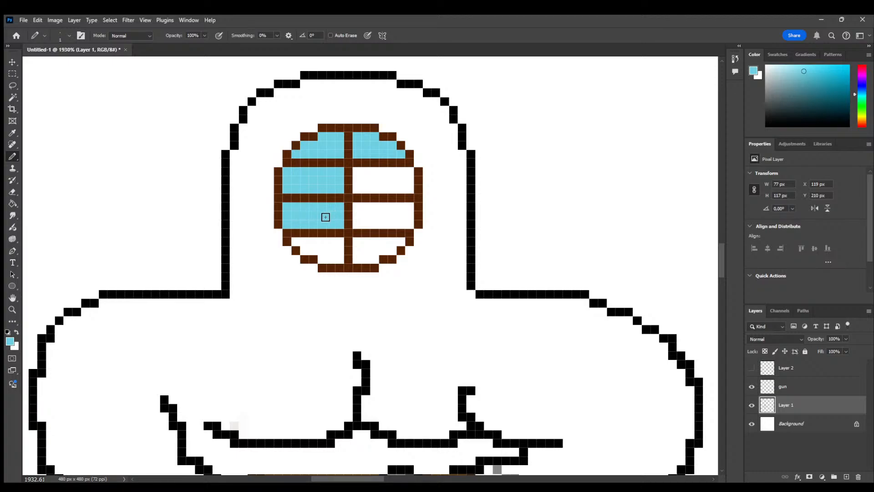
{"action": "mouse_move", "coordinate": [301, 250]}
{"action": "left_mouse_down"}
{"action": "mouse_move", "coordinate": [299, 241]}
{"action": "mouse_move", "coordinate": [326, 252]}
{"action": "mouse_move", "coordinate": [363, 244]}
{"action": "mouse_move", "coordinate": [360, 254]}
{"action": "mouse_move", "coordinate": [396, 243]}
{"action": "left_mouse_up"}
{"action": "mouse_move", "coordinate": [355, 206]}
{"action": "left_mouse_down"}
{"action": "mouse_move", "coordinate": [363, 218]}
{"action": "mouse_move", "coordinate": [382, 208]}
{"action": "mouse_move", "coordinate": [407, 214]}
{"action": "mouse_move", "coordinate": [396, 221]}
{"action": "mouse_move", "coordinate": [407, 171]}
{"action": "mouse_move", "coordinate": [402, 186]}
{"action": "mouse_move", "coordinate": [355, 173]}
{"action": "mouse_move", "coordinate": [376, 189]}
{"action": "mouse_move", "coordinate": [386, 182]}
{"action": "left_mouse_up"}
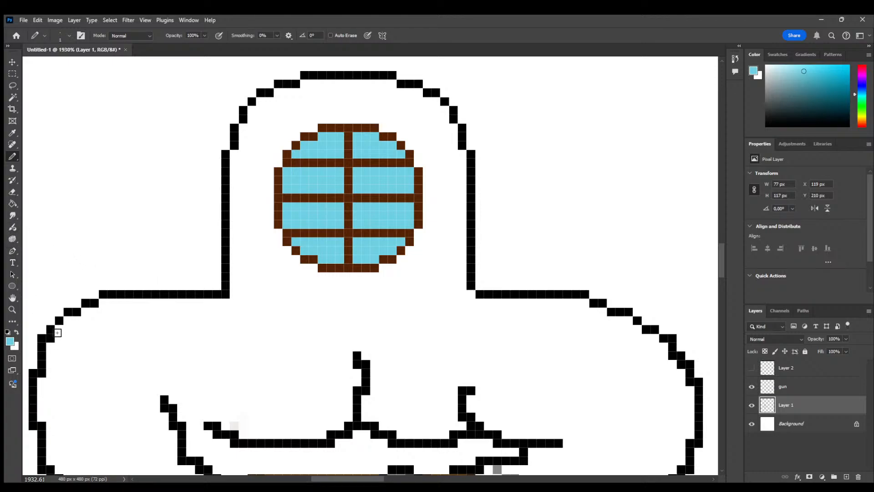
Pick a lighter sky blue and paint a thin ring of highlight pixels through the window panes, just inside the brown frame
{"action": "left_click", "coordinate": [11, 341]}
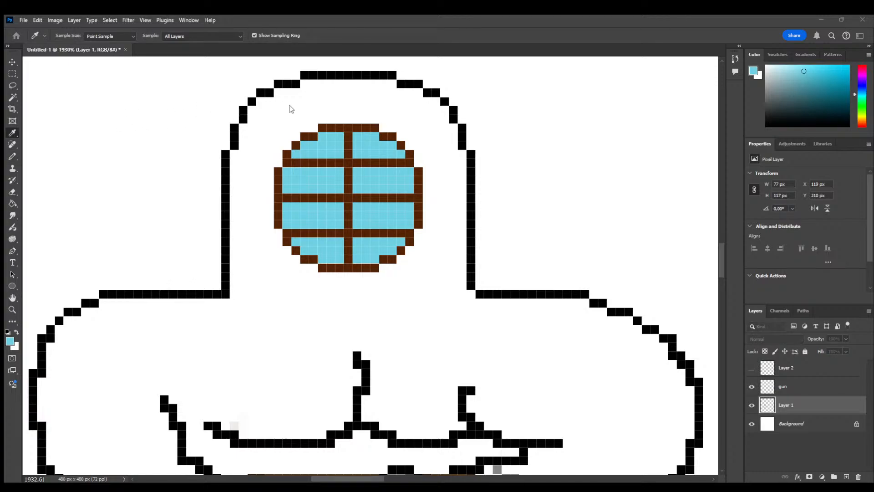
{"action": "left_click", "coordinate": [276, 118]}
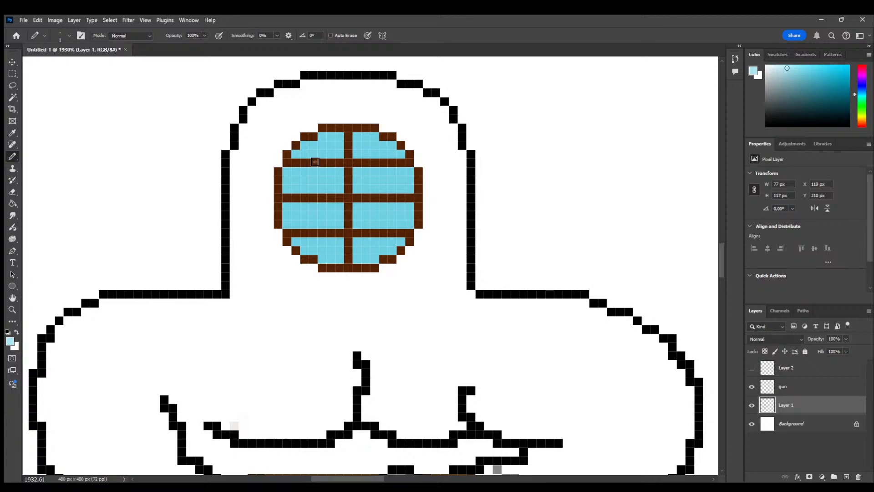
{"action": "mouse_move", "coordinate": [334, 146]}
{"action": "left_mouse_down"}
{"action": "mouse_move", "coordinate": [384, 154]}
{"action": "mouse_move", "coordinate": [391, 190]}
{"action": "left_mouse_up"}
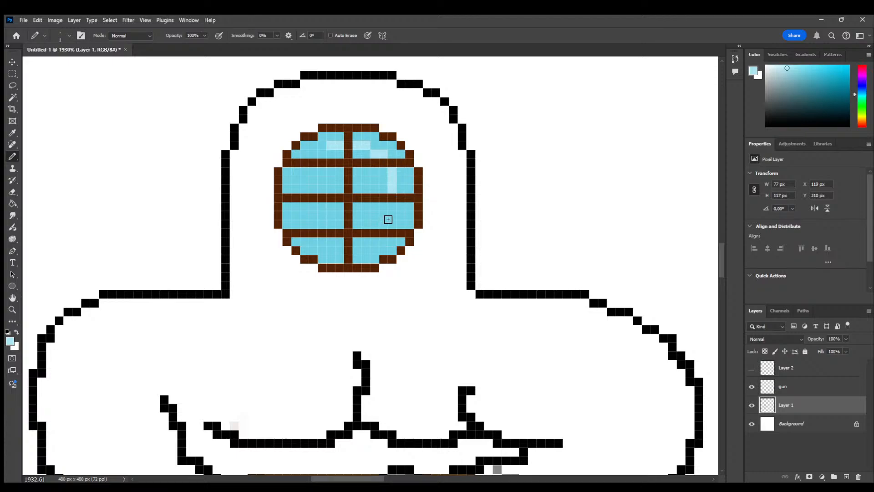
{"action": "left_click_drag", "start_coordinate": [390, 207], "coordinate": [391, 223]}
{"action": "mouse_move", "coordinate": [359, 251]}
{"action": "left_mouse_down"}
{"action": "mouse_move", "coordinate": [384, 241]}
{"action": "mouse_move", "coordinate": [332, 250]}
{"action": "mouse_move", "coordinate": [311, 240]}
{"action": "left_mouse_up"}
{"action": "left_click_drag", "start_coordinate": [303, 205], "coordinate": [304, 225]}
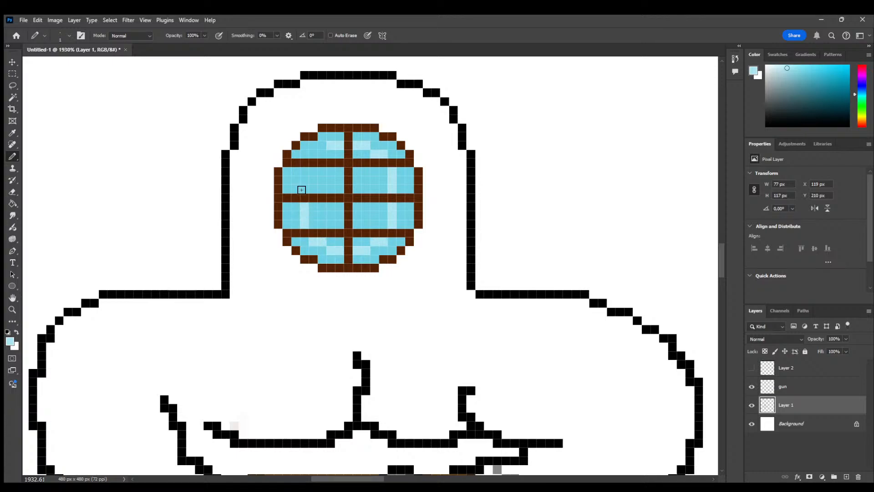
Fill the area inside the highlight ring with the lighter blue, leaving the darker blue only along the window's outer edge
{"action": "left_click_drag", "start_coordinate": [304, 176], "coordinate": [303, 189]}
{"action": "left_click_drag", "start_coordinate": [318, 156], "coordinate": [359, 158]}
{"action": "mouse_move", "coordinate": [312, 179]}
{"action": "left_mouse_down"}
{"action": "mouse_move", "coordinate": [309, 172]}
{"action": "mouse_move", "coordinate": [322, 188]}
{"action": "mouse_move", "coordinate": [335, 174]}
{"action": "mouse_move", "coordinate": [328, 190]}
{"action": "mouse_move", "coordinate": [357, 177]}
{"action": "mouse_move", "coordinate": [362, 187]}
{"action": "mouse_move", "coordinate": [385, 174]}
{"action": "mouse_move", "coordinate": [372, 187]}
{"action": "mouse_move", "coordinate": [382, 188]}
{"action": "left_mouse_up"}
{"action": "mouse_move", "coordinate": [356, 227]}
{"action": "left_mouse_down"}
{"action": "mouse_move", "coordinate": [356, 210]}
{"action": "mouse_move", "coordinate": [381, 214]}
{"action": "left_mouse_up"}
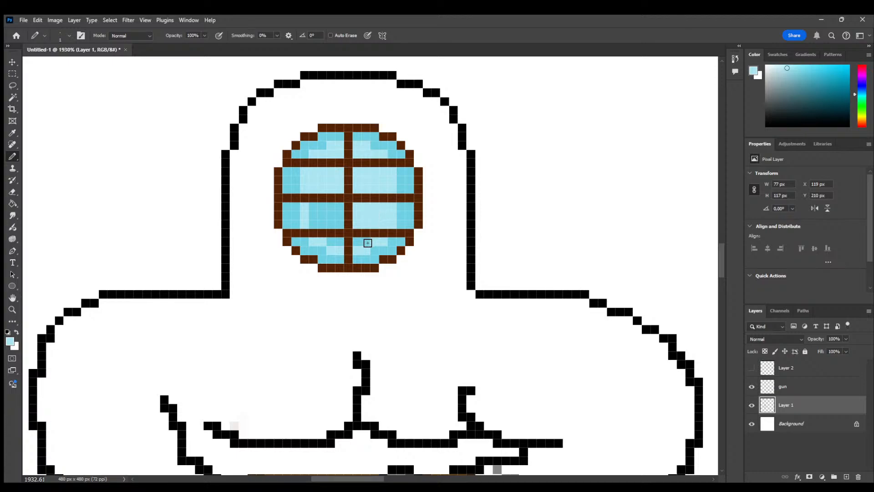
{"action": "left_click_drag", "start_coordinate": [333, 241], "coordinate": [340, 241]}
{"action": "left_click_drag", "start_coordinate": [323, 215], "coordinate": [335, 211]}
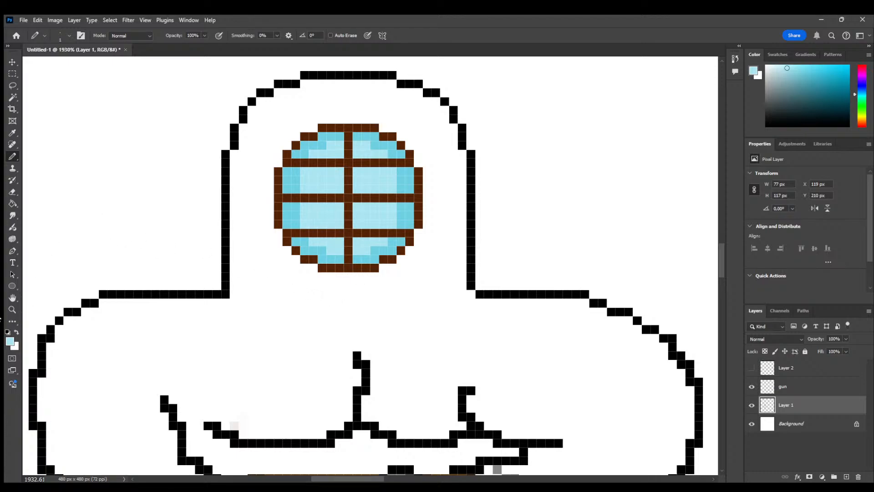
Pick a golden ochre and paint a narrow vertical strip on each side of the window's central bar
{"action": "key", "text": "i"}
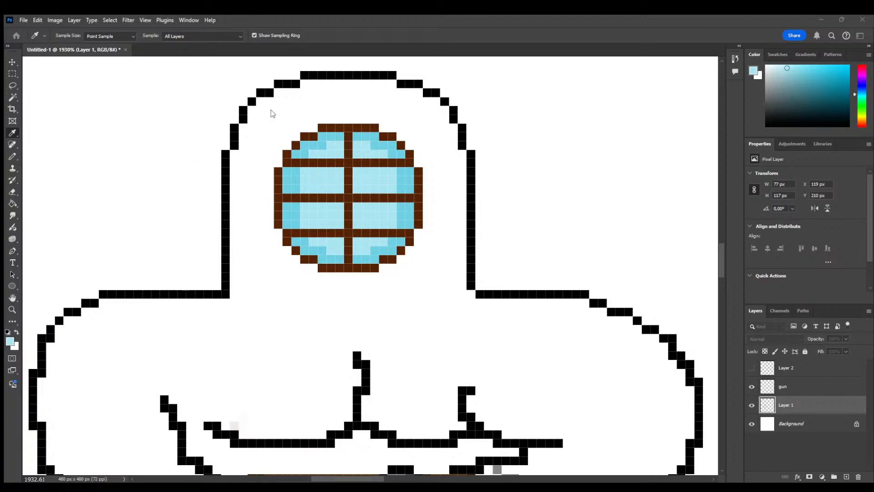
{"action": "key", "text": "b"}
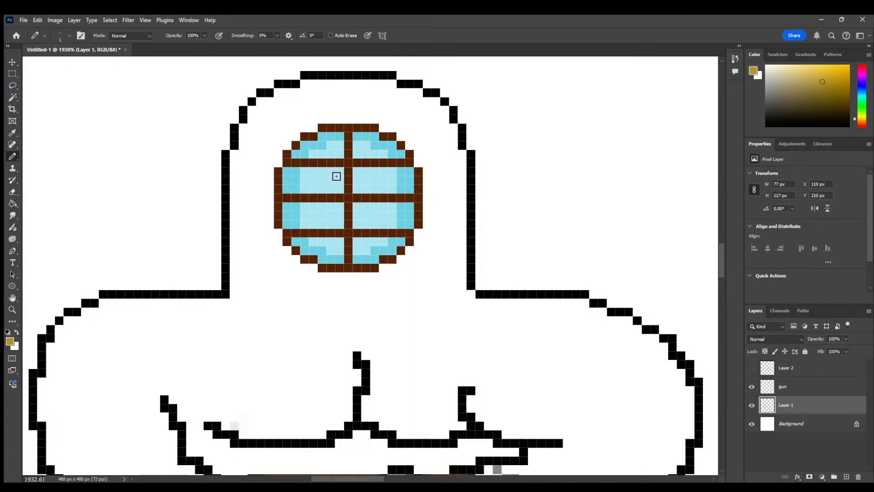
{"action": "mouse_move", "coordinate": [338, 173]}
{"action": "left_mouse_down"}
{"action": "mouse_move", "coordinate": [338, 188]}
{"action": "mouse_move", "coordinate": [357, 186]}
{"action": "mouse_move", "coordinate": [339, 215]}
{"action": "left_mouse_up"}
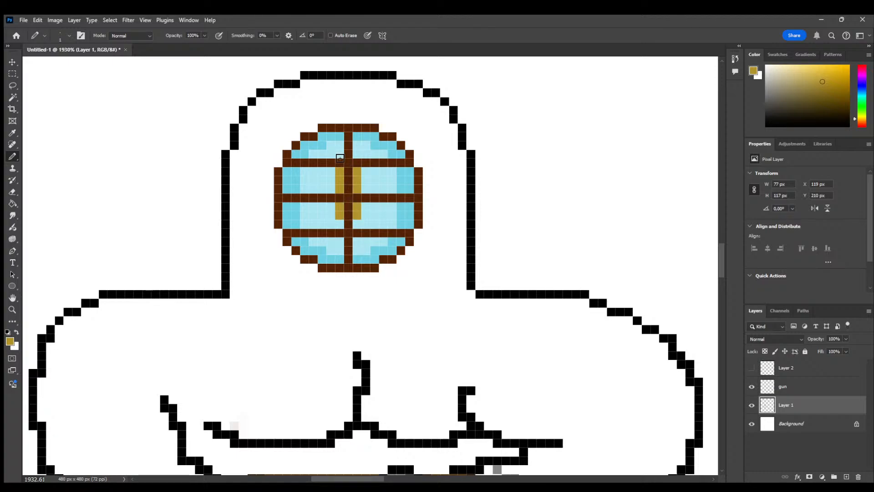
{"action": "left_click", "coordinate": [356, 154]}
Pick a lighter tan and border the ochre strips with it along their sides and ends
{"action": "key", "text": "i"}
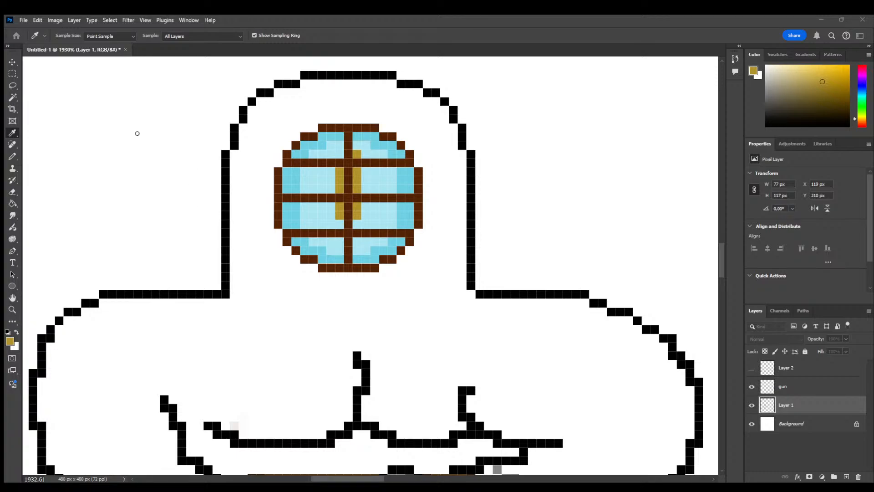
{"action": "key", "text": "b"}
{"action": "left_click", "coordinate": [339, 154]}
{"action": "mouse_move", "coordinate": [328, 176]}
{"action": "left_mouse_down"}
{"action": "mouse_move", "coordinate": [335, 225]}
{"action": "mouse_move", "coordinate": [352, 228]}
{"action": "mouse_move", "coordinate": [363, 172]}
{"action": "mouse_move", "coordinate": [362, 179]}
{"action": "left_mouse_up"}
{"action": "left_click", "coordinate": [363, 157]}
{"action": "left_click", "coordinate": [355, 146]}
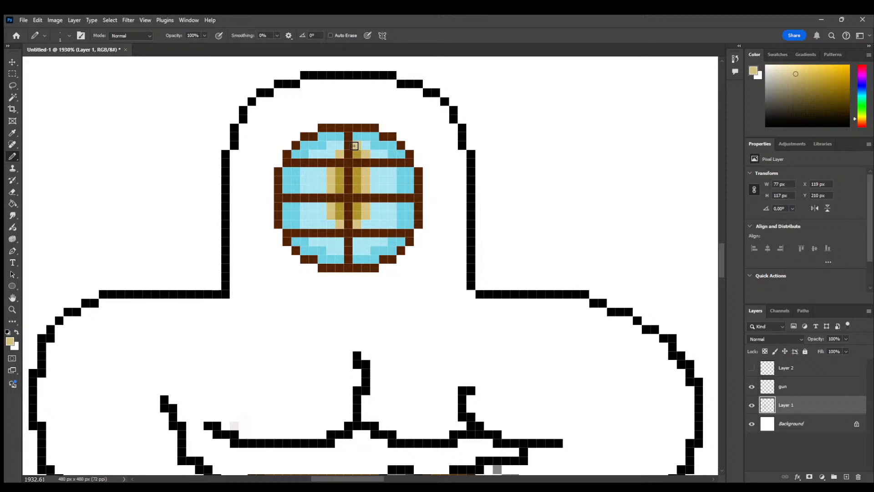
Pick a pale cream and paint it around the left outer edge of the tan glow in the window
{"action": "left_click", "coordinate": [10, 341]}
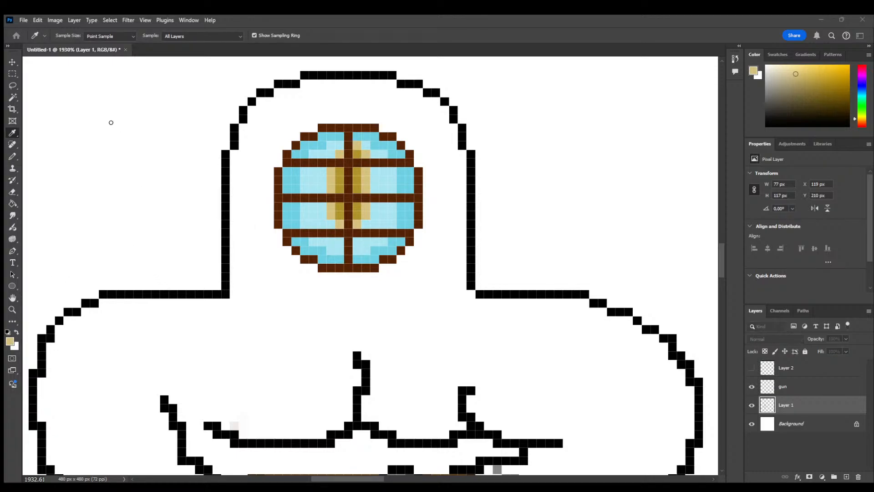
{"action": "left_click", "coordinate": [296, 116]}
{"action": "left_click", "coordinate": [339, 147]}
{"action": "left_click", "coordinate": [334, 153]}
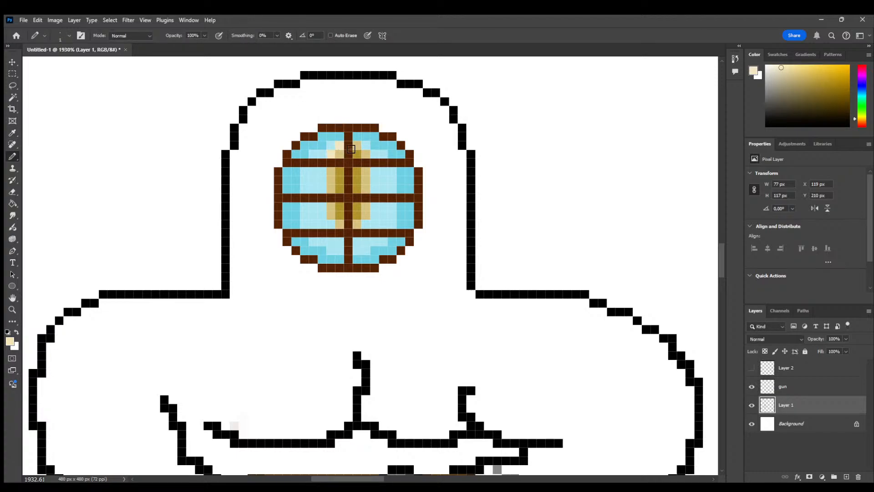
{"action": "mouse_move", "coordinate": [322, 171]}
{"action": "left_mouse_down"}
{"action": "mouse_move", "coordinate": [316, 209]}
{"action": "mouse_move", "coordinate": [348, 256]}
{"action": "left_mouse_up"}
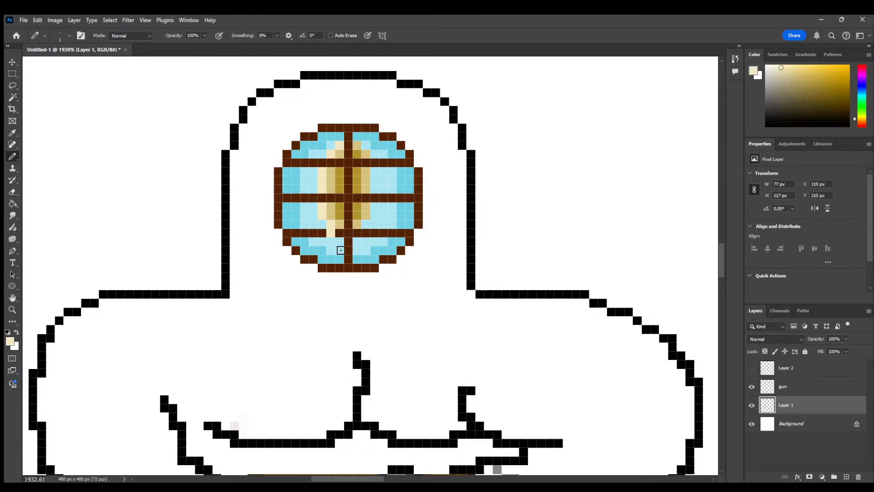
Undo the stray cream strokes over the lower bar and complete the cream border around the glow's lower end and right side
{"action": "key", "text": "ctrl+z"}
{"action": "key", "text": "ctrl+z"}
{"action": "left_click_drag", "start_coordinate": [335, 223], "coordinate": [341, 224]}
{"action": "key", "text": "ctrl+z"}
{"action": "left_click", "coordinate": [330, 223]}
{"action": "left_click", "coordinate": [339, 241]}
{"action": "left_click", "coordinate": [356, 240]}
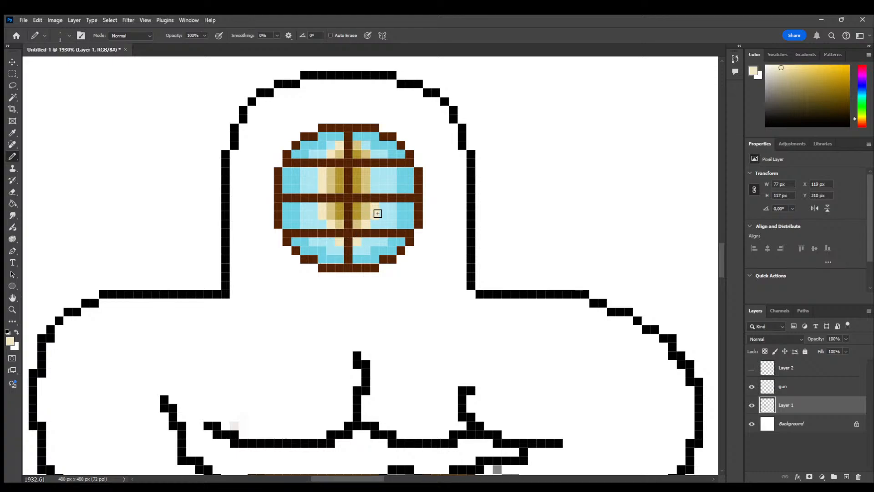
{"action": "left_click_drag", "start_coordinate": [373, 172], "coordinate": [377, 185]}
{"action": "left_click", "coordinate": [371, 144]}
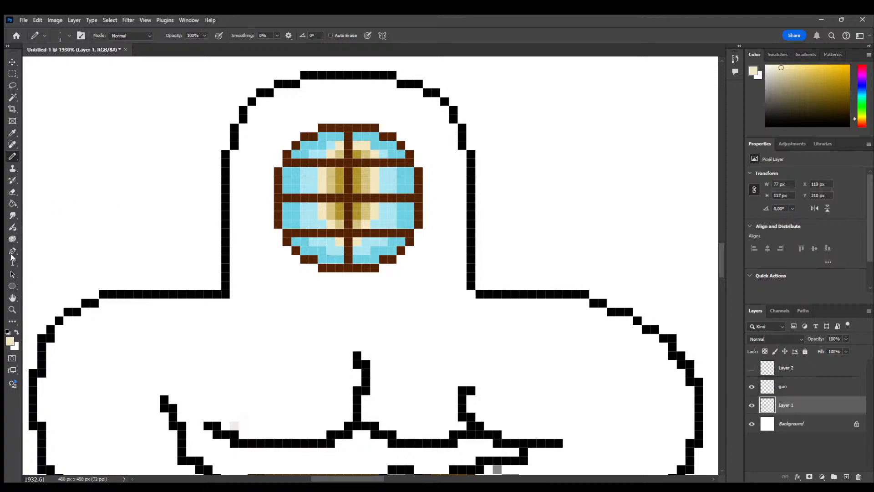
Sample the light blue from a pane and add highlight pixels along the top of the two uppermost panes
{"action": "left_click", "coordinate": [12, 132]}
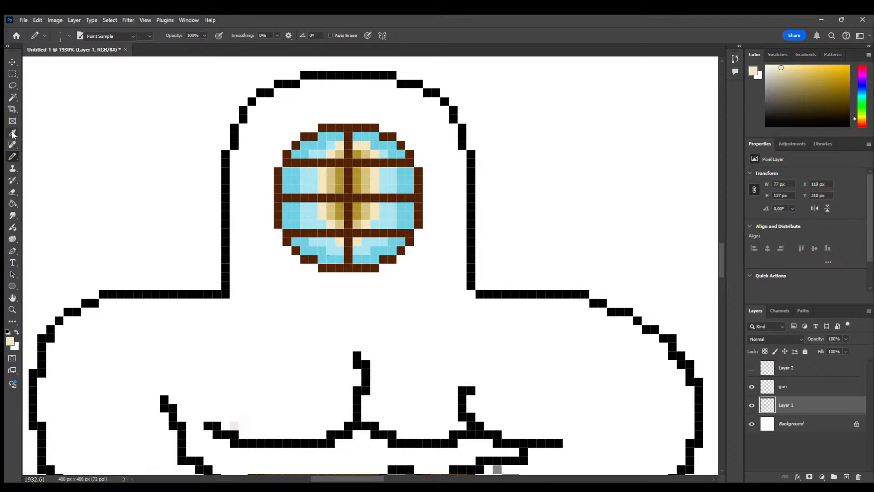
{"action": "left_click", "coordinate": [321, 150]}
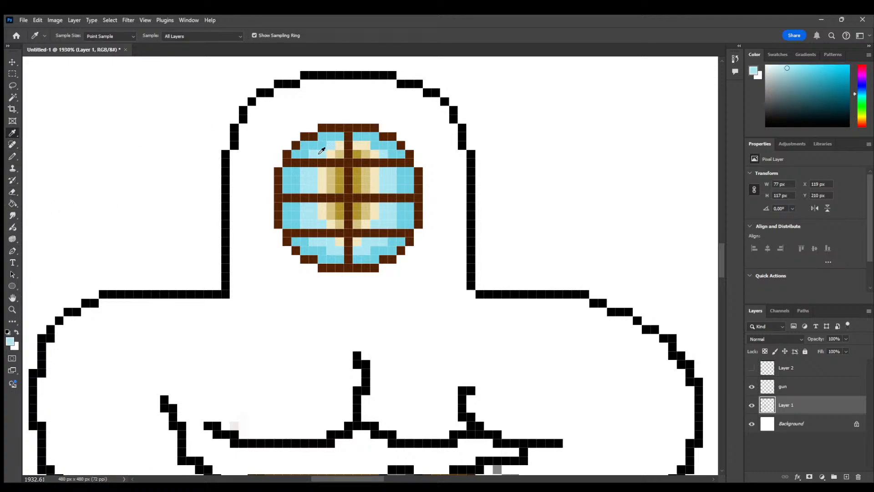
{"action": "left_click", "coordinate": [13, 159]}
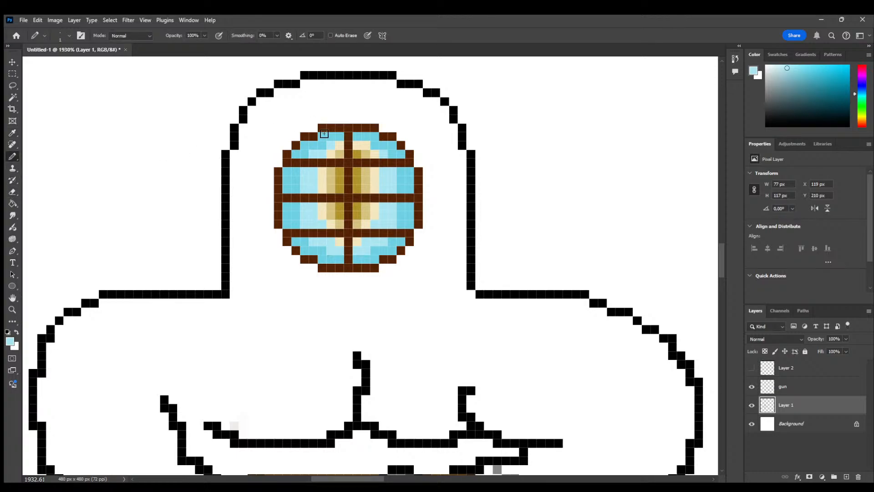
{"action": "left_click", "coordinate": [361, 137]}
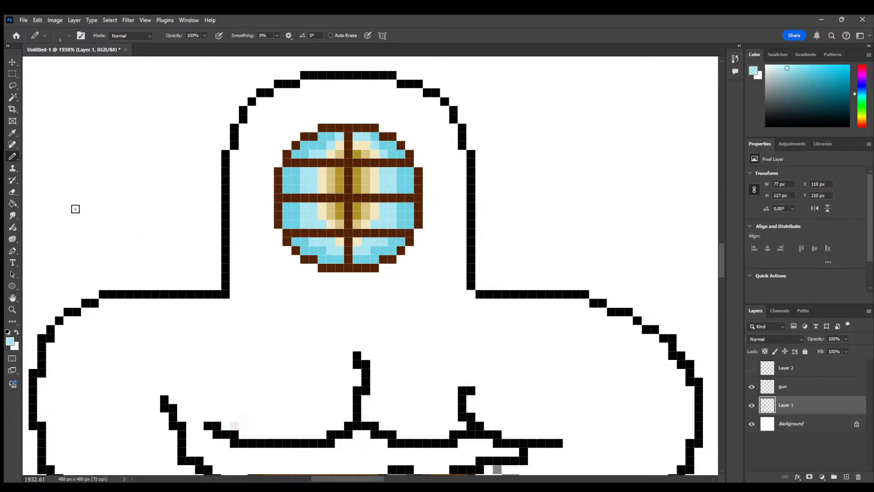
Paint over the golden glow in all panes with light blue and widen the light area toward the window's right edge
{"action": "left_click", "coordinate": [13, 133]}
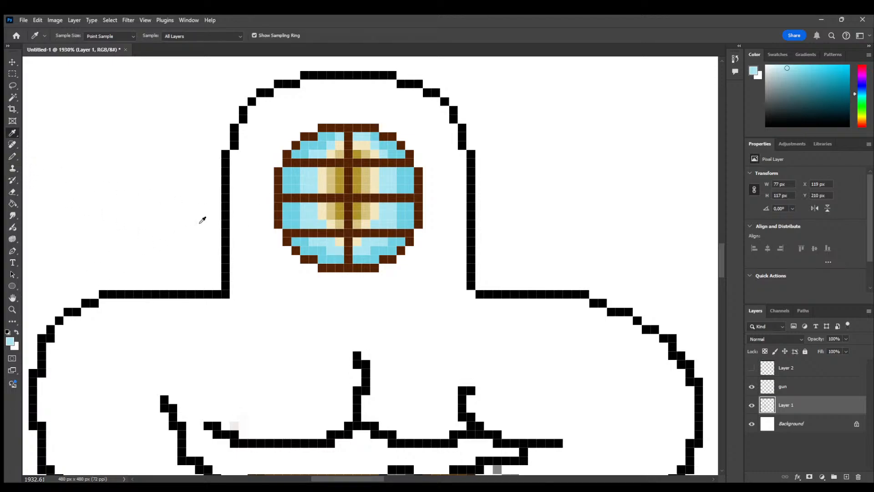
{"action": "left_click", "coordinate": [13, 192]}
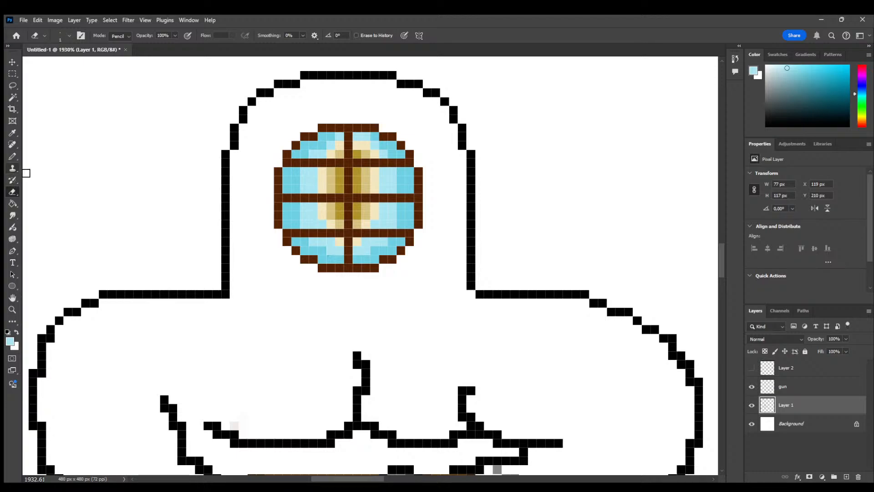
{"action": "left_click", "coordinate": [13, 156]}
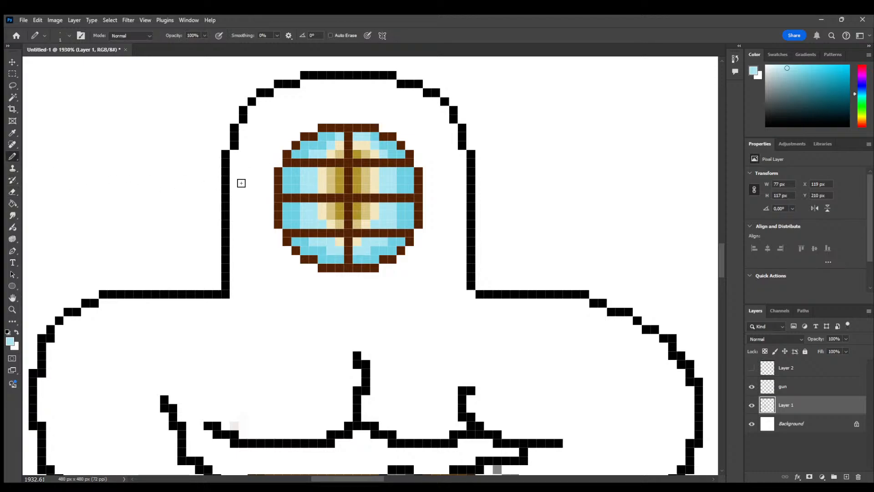
{"action": "left_click", "coordinate": [338, 145]}
{"action": "mouse_move", "coordinate": [339, 151]}
{"action": "left_mouse_down"}
{"action": "mouse_move", "coordinate": [371, 152]}
{"action": "mouse_move", "coordinate": [357, 179]}
{"action": "mouse_move", "coordinate": [366, 187]}
{"action": "mouse_move", "coordinate": [355, 190]}
{"action": "mouse_move", "coordinate": [357, 220]}
{"action": "mouse_move", "coordinate": [367, 209]}
{"action": "mouse_move", "coordinate": [365, 217]}
{"action": "mouse_move", "coordinate": [321, 211]}
{"action": "mouse_move", "coordinate": [336, 203]}
{"action": "mouse_move", "coordinate": [326, 174]}
{"action": "mouse_move", "coordinate": [334, 186]}
{"action": "mouse_move", "coordinate": [337, 175]}
{"action": "mouse_move", "coordinate": [330, 185]}
{"action": "left_mouse_up"}
{"action": "left_click", "coordinate": [356, 243]}
{"action": "left_click", "coordinate": [339, 241]}
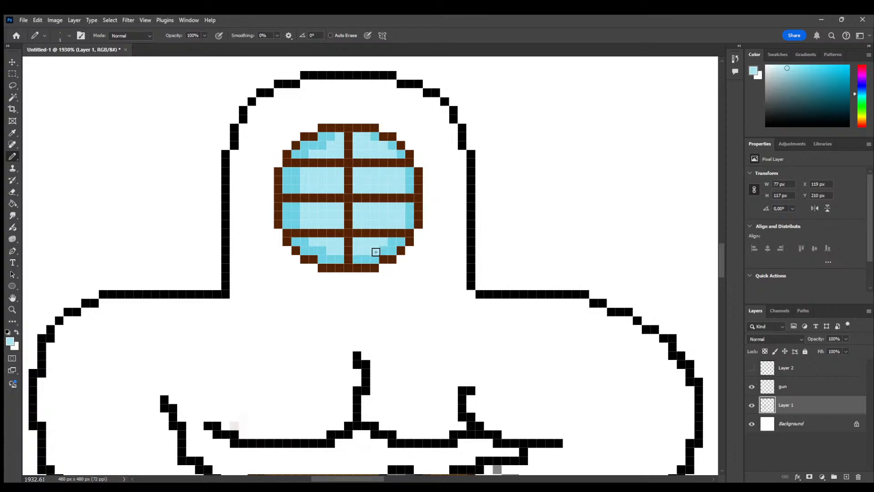
Pick a very pale blue and paint a soft highlight around the central bar in the upper panes, reaching into the third row
{"action": "key", "text": "alt"}
{"action": "key", "text": "i"}
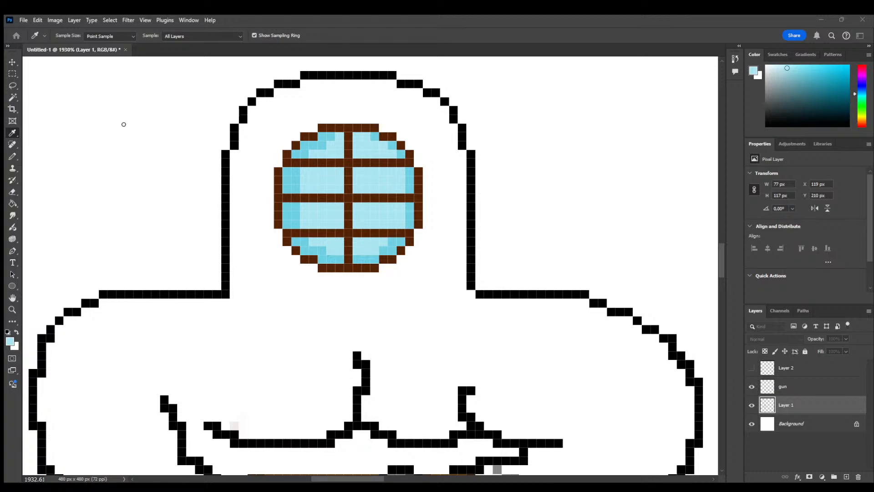
{"action": "key", "text": "b"}
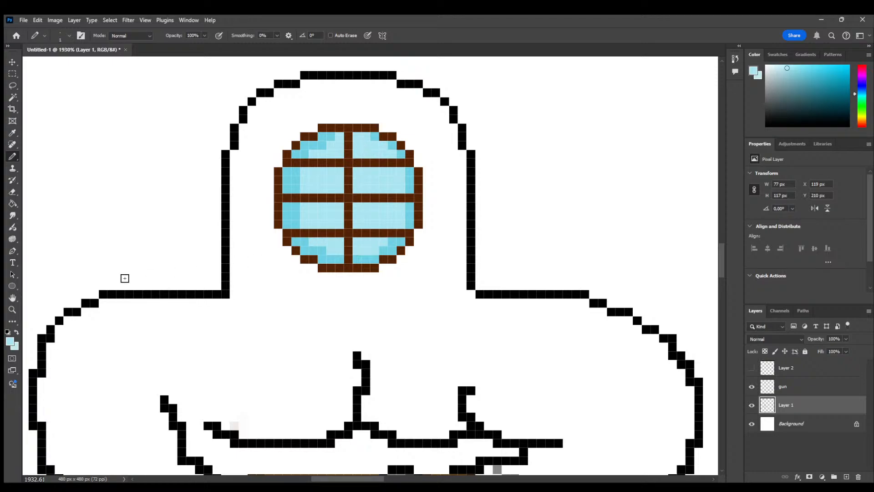
{"action": "key", "text": "alt"}
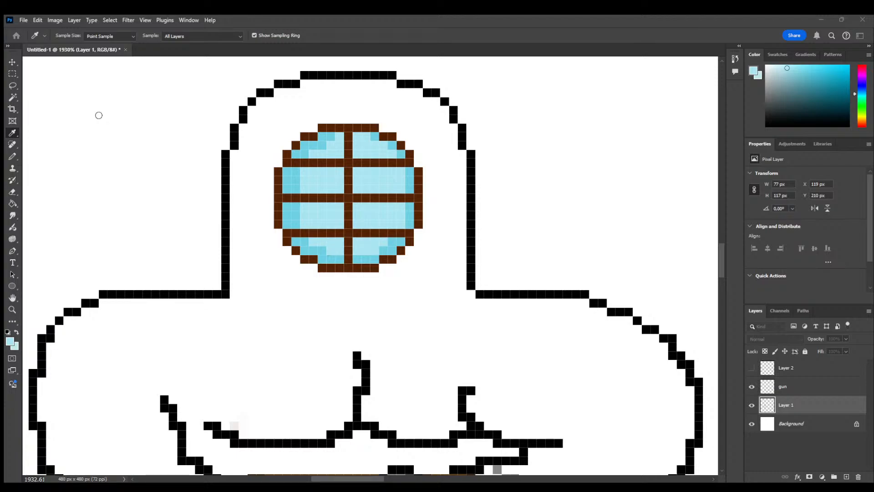
{"action": "left_click", "coordinate": [303, 113]}
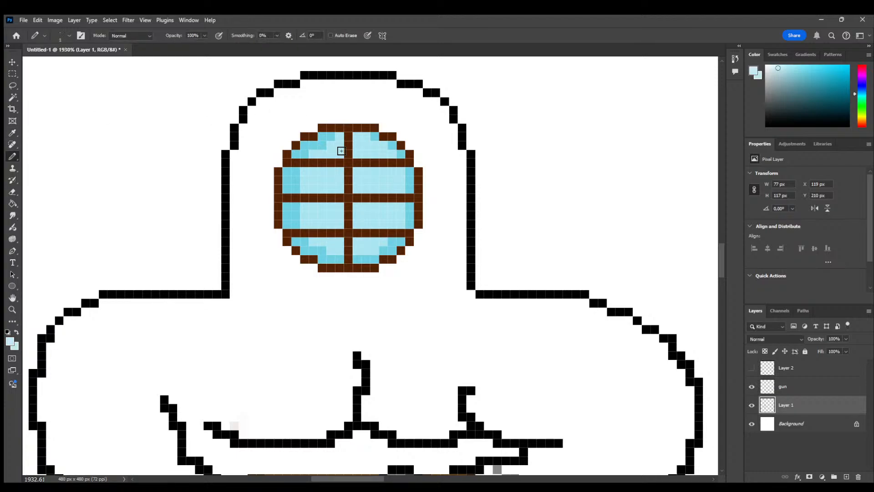
{"action": "left_click", "coordinate": [356, 153]}
{"action": "left_click", "coordinate": [359, 148]}
{"action": "left_click", "coordinate": [365, 156]}
{"action": "mouse_move", "coordinate": [362, 172]}
{"action": "left_mouse_down"}
{"action": "mouse_move", "coordinate": [328, 184]}
{"action": "mouse_move", "coordinate": [337, 172]}
{"action": "mouse_move", "coordinate": [338, 188]}
{"action": "mouse_move", "coordinate": [366, 190]}
{"action": "left_mouse_up"}
{"action": "left_click", "coordinate": [338, 207]}
{"action": "left_click", "coordinate": [358, 208]}
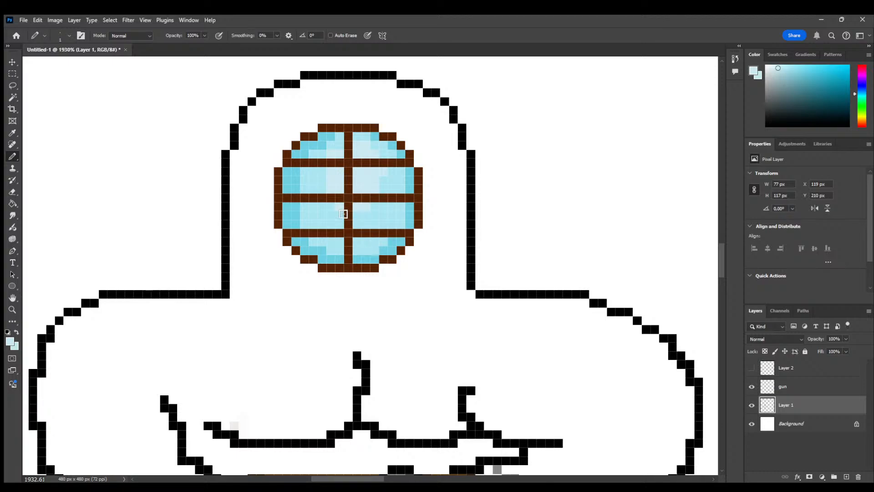
Sample the window frame's brown, darken it slightly, and thicken the round frame along its lower rim and both sides
{"action": "left_click", "coordinate": [12, 133]}
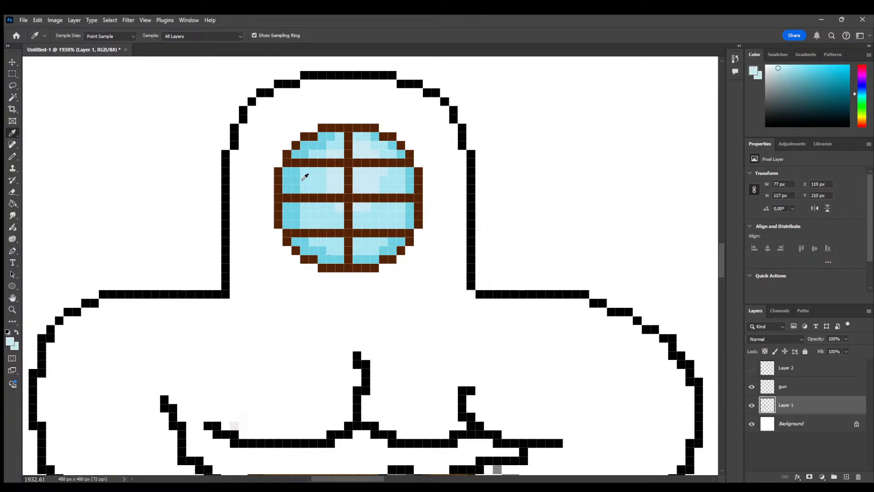
{"action": "left_click", "coordinate": [278, 191]}
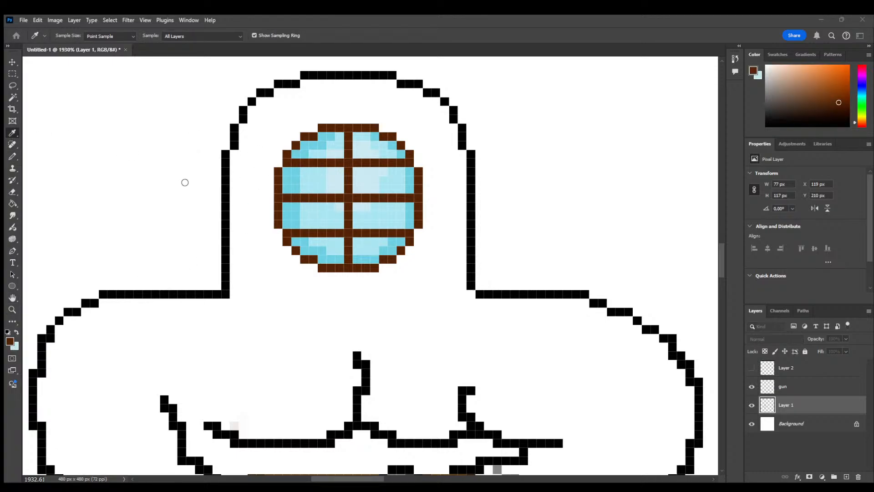
{"action": "left_click", "coordinate": [308, 99]}
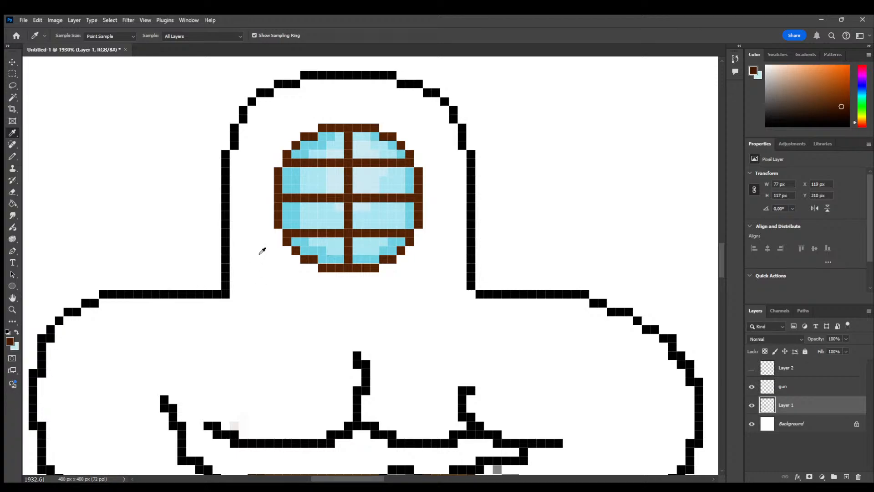
{"action": "key", "text": "b"}
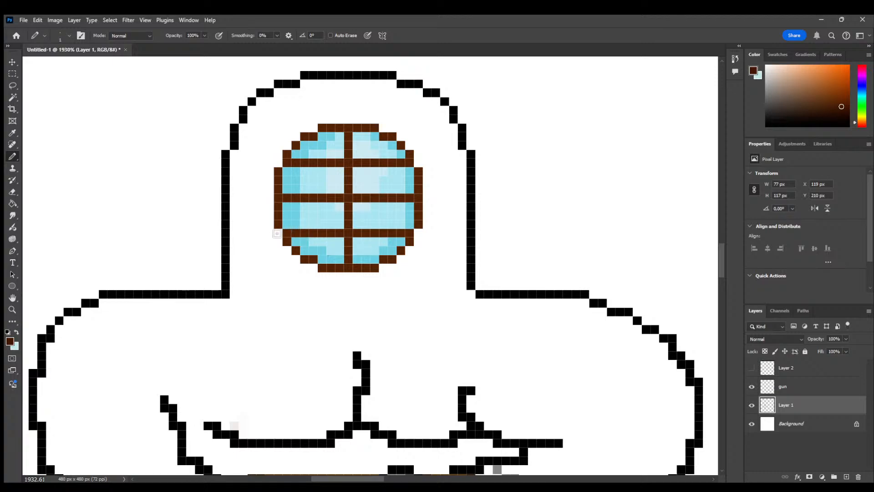
{"action": "mouse_move", "coordinate": [279, 233]}
{"action": "left_mouse_down"}
{"action": "mouse_move", "coordinate": [296, 268]}
{"action": "mouse_move", "coordinate": [339, 278]}
{"action": "mouse_move", "coordinate": [377, 277]}
{"action": "mouse_move", "coordinate": [420, 236]}
{"action": "left_mouse_up"}
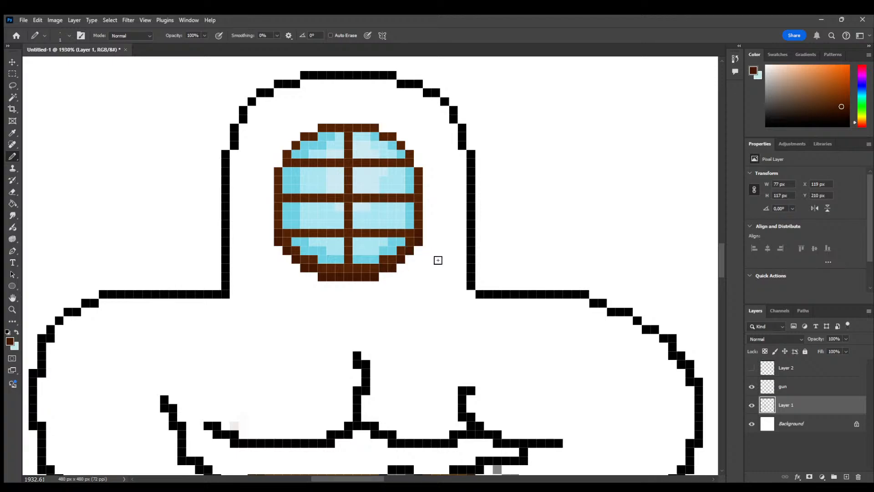
{"action": "left_click_drag", "start_coordinate": [420, 186], "coordinate": [427, 227]}
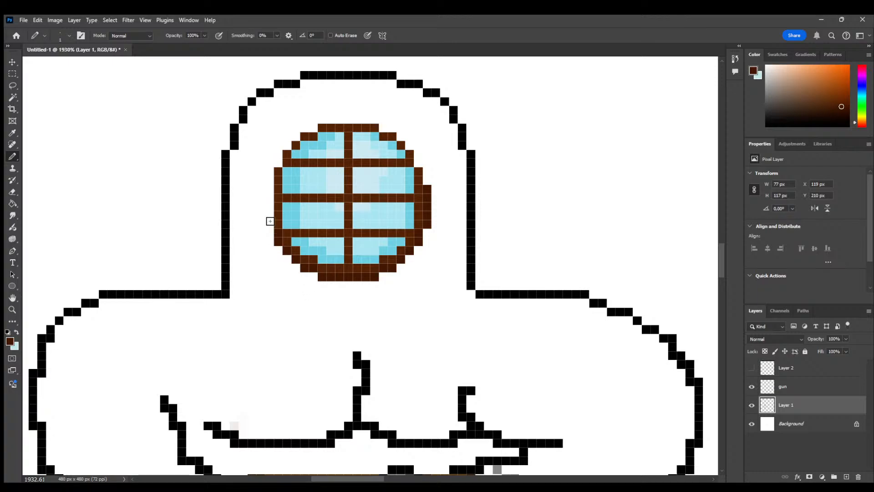
{"action": "left_click_drag", "start_coordinate": [267, 218], "coordinate": [268, 226]}
Pick a golden brown and draw a curved line across the neck, joining both sides of the head outline below the window
{"action": "left_click", "coordinate": [13, 342]}
{"action": "key", "text": "i"}
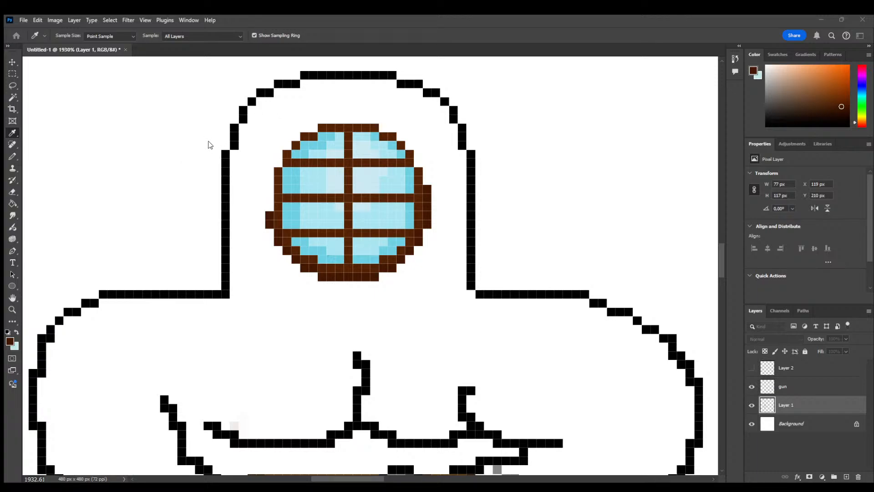
{"action": "key", "text": "b"}
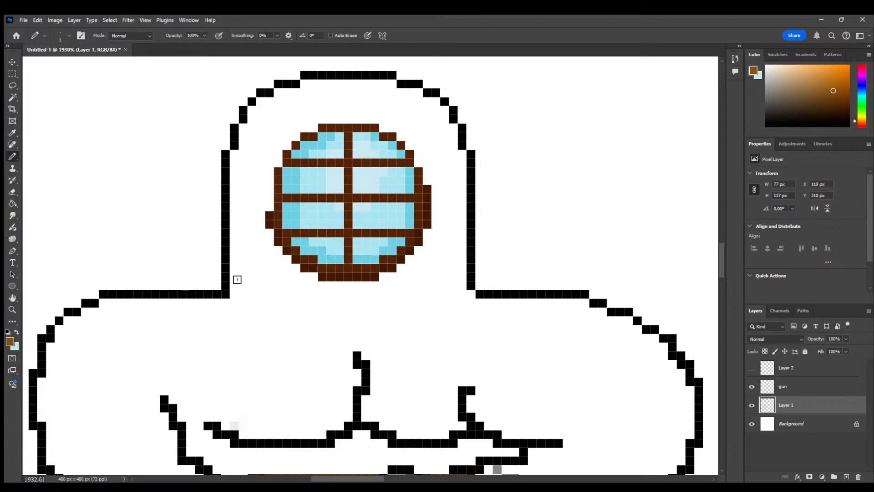
{"action": "mouse_move", "coordinate": [234, 276]}
{"action": "left_mouse_down"}
{"action": "mouse_move", "coordinate": [302, 296]}
{"action": "mouse_move", "coordinate": [419, 295]}
{"action": "left_mouse_up"}
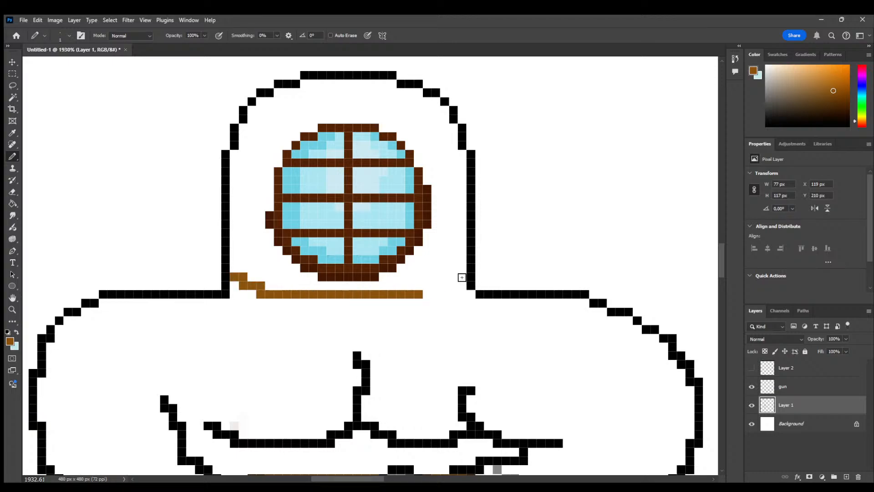
{"action": "left_click", "coordinate": [426, 294]}
{"action": "mouse_move", "coordinate": [453, 280]}
{"action": "left_mouse_down"}
{"action": "mouse_move", "coordinate": [461, 275]}
{"action": "mouse_move", "coordinate": [444, 285]}
{"action": "left_mouse_up"}
{"action": "left_click", "coordinate": [435, 285]}
{"action": "left_click", "coordinate": [427, 285]}
{"action": "left_click", "coordinate": [453, 285]}
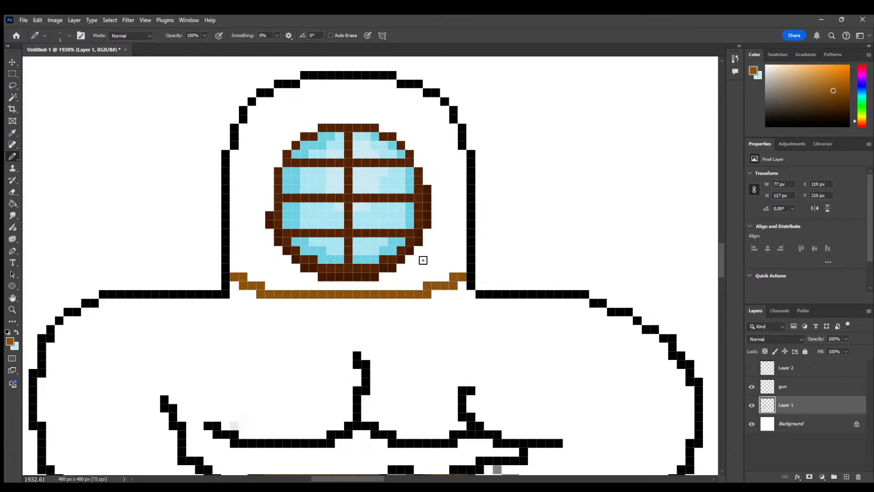
Fill the head area around the round window with the golden brown
{"action": "mouse_move", "coordinate": [243, 233]}
{"action": "left_mouse_down"}
{"action": "mouse_move", "coordinate": [234, 251]}
{"action": "mouse_move", "coordinate": [248, 252]}
{"action": "mouse_move", "coordinate": [240, 255]}
{"action": "mouse_move", "coordinate": [254, 236]}
{"action": "mouse_move", "coordinate": [254, 272]}
{"action": "mouse_move", "coordinate": [261, 239]}
{"action": "mouse_move", "coordinate": [284, 266]}
{"action": "mouse_move", "coordinate": [287, 253]}
{"action": "mouse_move", "coordinate": [278, 266]}
{"action": "left_mouse_up"}
{"action": "left_click", "coordinate": [12, 203]}
{"action": "left_click", "coordinate": [261, 179]}
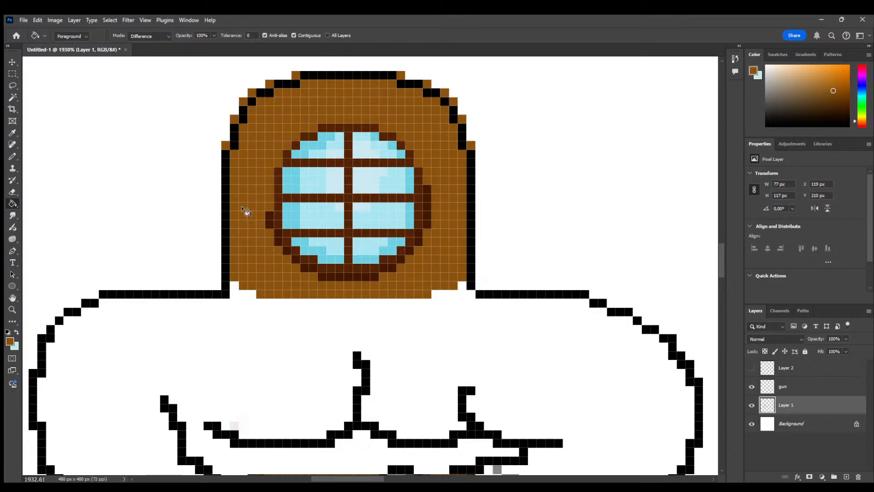
Erase the stray brown pixels outside the left curve of the head outline, undoing the accidental gap in the black line
{"action": "left_click", "coordinate": [12, 192]}
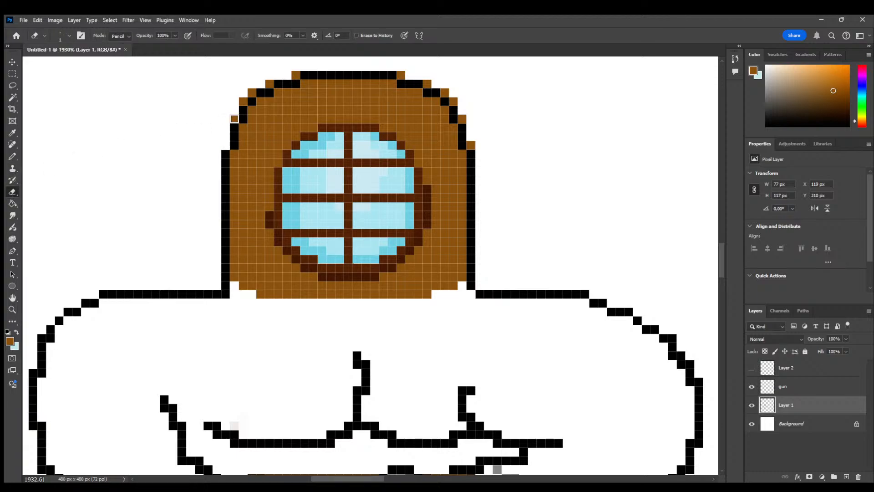
{"action": "left_click", "coordinate": [252, 101]}
{"action": "key", "text": "z"}
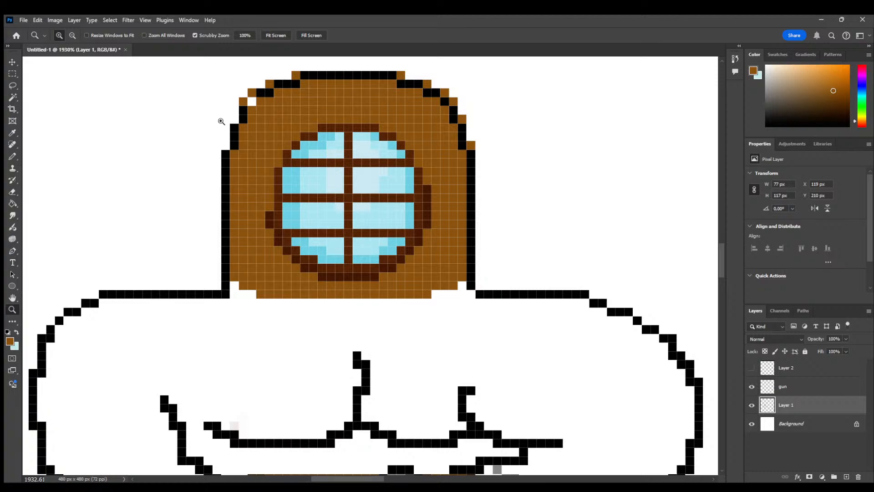
{"action": "key", "text": "ctrl+z"}
{"action": "key", "text": "e"}
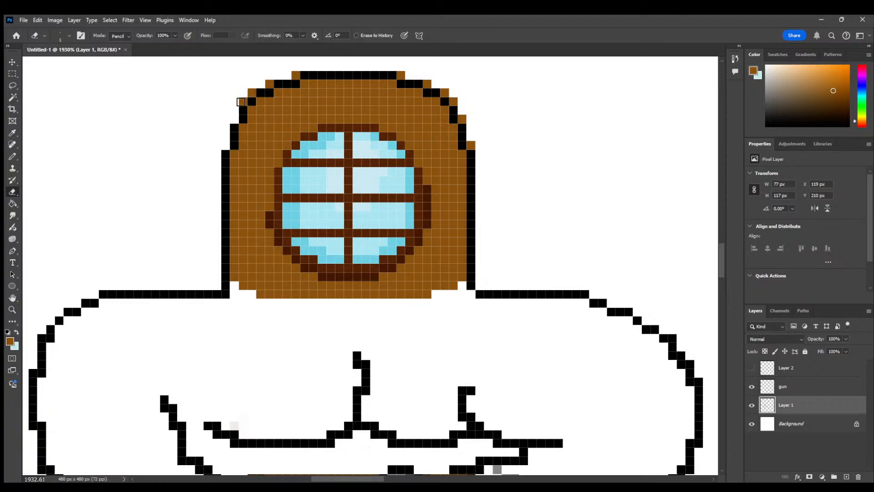
{"action": "left_click", "coordinate": [251, 93]}
{"action": "left_click", "coordinate": [270, 84]}
{"action": "left_click", "coordinate": [296, 76]}
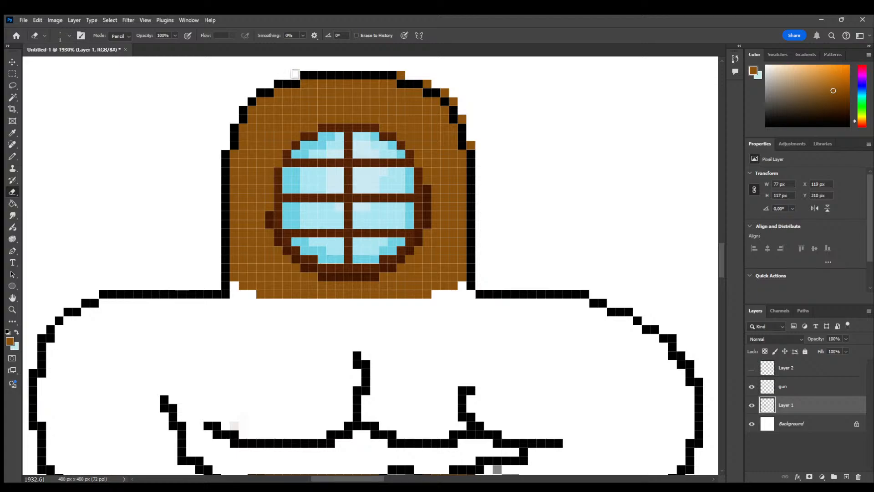
Erase the stray brown pixels outside the right curve of the head outline
{"action": "left_click", "coordinate": [401, 75]}
{"action": "left_click", "coordinate": [427, 84]}
{"action": "left_click", "coordinate": [444, 93]}
{"action": "left_click", "coordinate": [453, 101]}
{"action": "left_click", "coordinate": [471, 145]}
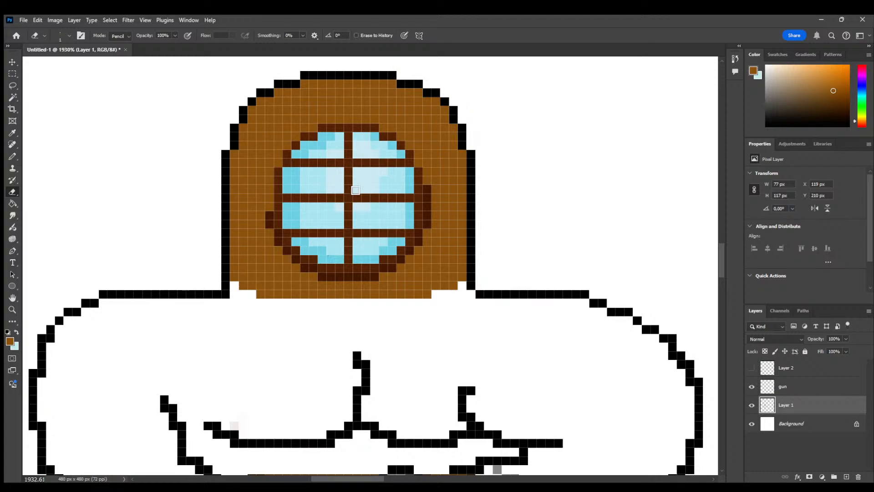
Pick a darker brown, shade the head's right edge and lower corners, and add another row of pixels beneath its bottom edge
{"action": "left_click", "coordinate": [13, 341]}
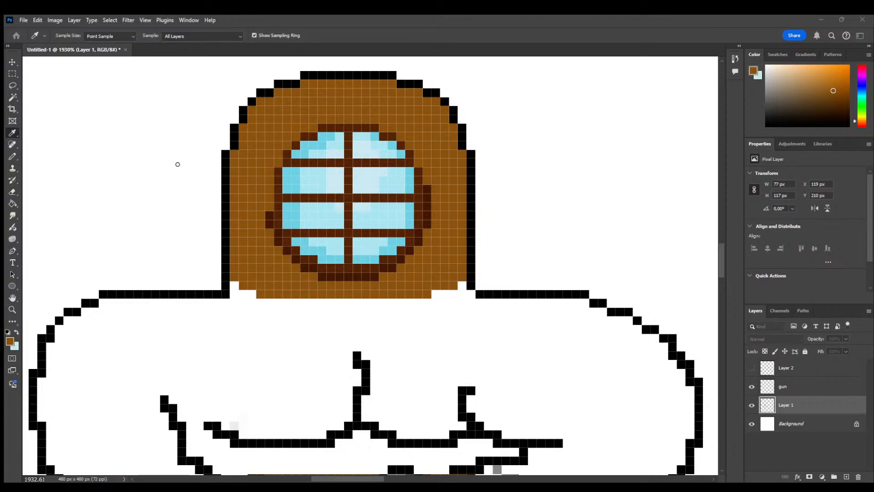
{"action": "left_click", "coordinate": [285, 114]}
{"action": "left_click", "coordinate": [12, 157]}
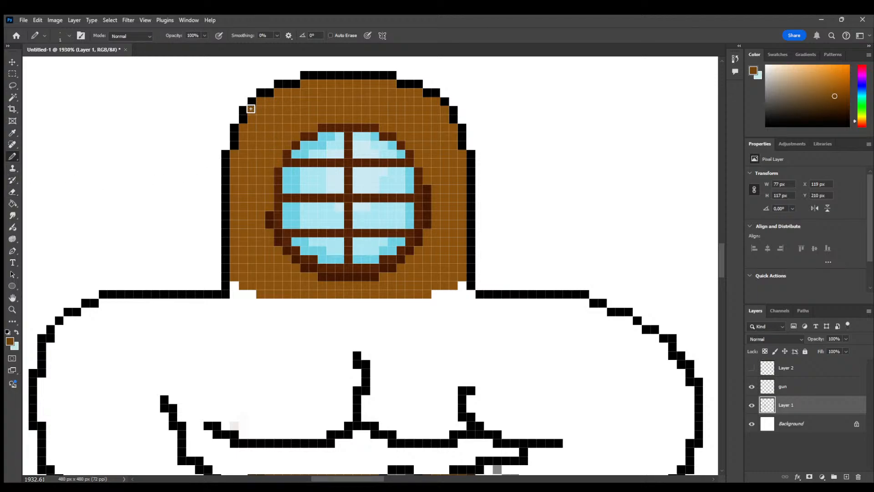
{"action": "left_click", "coordinate": [265, 103]}
{"action": "mouse_move", "coordinate": [282, 93]}
{"action": "left_mouse_down"}
{"action": "mouse_move", "coordinate": [367, 84]}
{"action": "mouse_move", "coordinate": [427, 98]}
{"action": "mouse_move", "coordinate": [451, 137]}
{"action": "mouse_move", "coordinate": [447, 169]}
{"action": "mouse_move", "coordinate": [462, 191]}
{"action": "mouse_move", "coordinate": [469, 156]}
{"action": "mouse_move", "coordinate": [458, 166]}
{"action": "mouse_move", "coordinate": [451, 263]}
{"action": "mouse_move", "coordinate": [414, 299]}
{"action": "mouse_move", "coordinate": [423, 286]}
{"action": "mouse_move", "coordinate": [460, 277]}
{"action": "mouse_move", "coordinate": [464, 244]}
{"action": "left_mouse_up"}
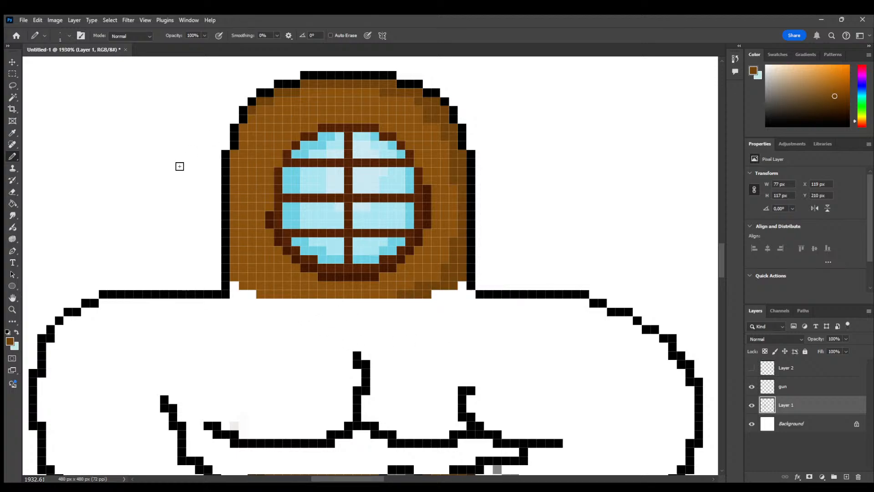
{"action": "mouse_move", "coordinate": [232, 236]}
{"action": "left_mouse_down"}
{"action": "mouse_move", "coordinate": [234, 270]}
{"action": "mouse_move", "coordinate": [268, 294]}
{"action": "mouse_move", "coordinate": [241, 284]}
{"action": "mouse_move", "coordinate": [287, 297]}
{"action": "mouse_move", "coordinate": [247, 274]}
{"action": "left_mouse_up"}
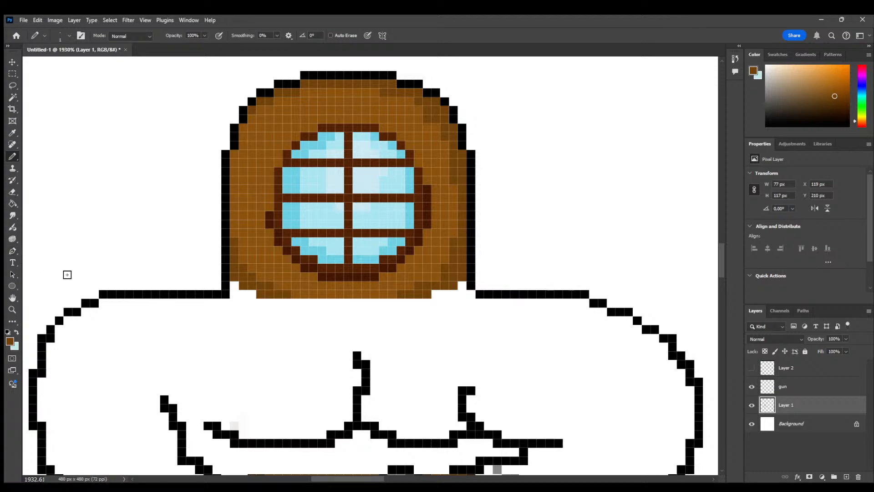
{"action": "mouse_move", "coordinate": [322, 298]}
{"action": "left_mouse_down"}
{"action": "mouse_move", "coordinate": [296, 303]}
{"action": "mouse_move", "coordinate": [390, 302]}
{"action": "left_mouse_up"}
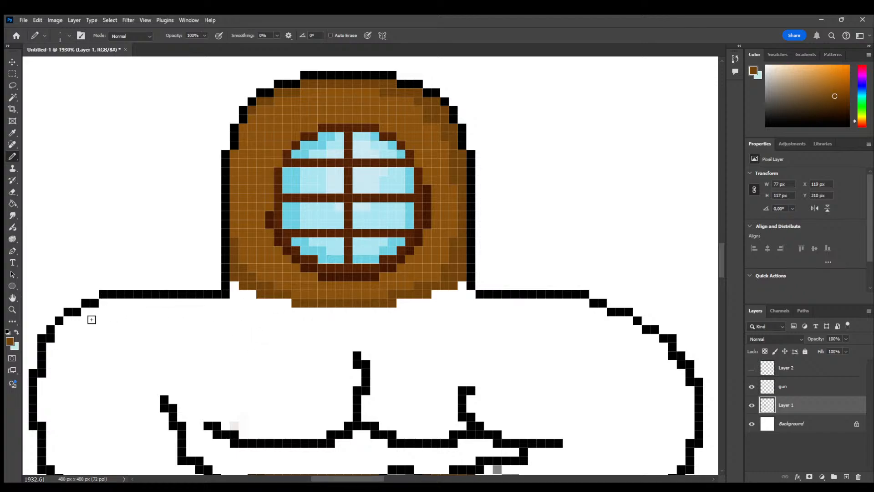
Pick a dark grey and outline a collar with two lower points beneath the brown head
{"action": "left_click", "coordinate": [10, 344]}
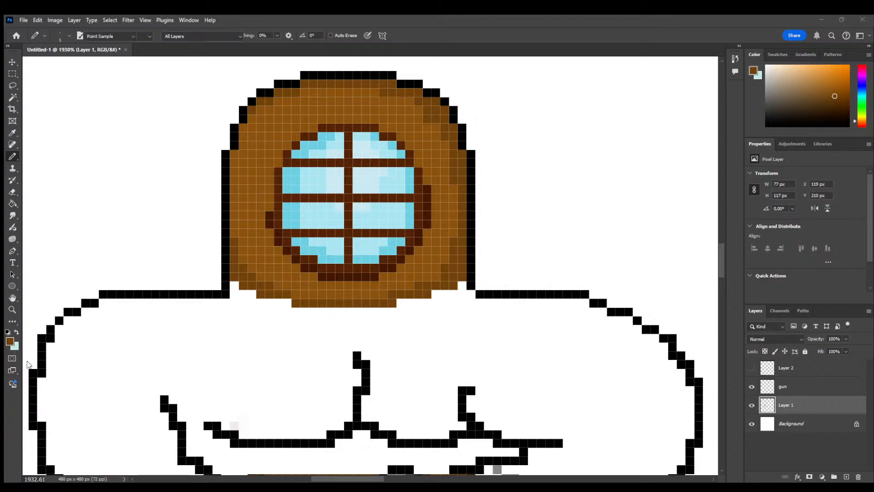
{"action": "key", "text": "i"}
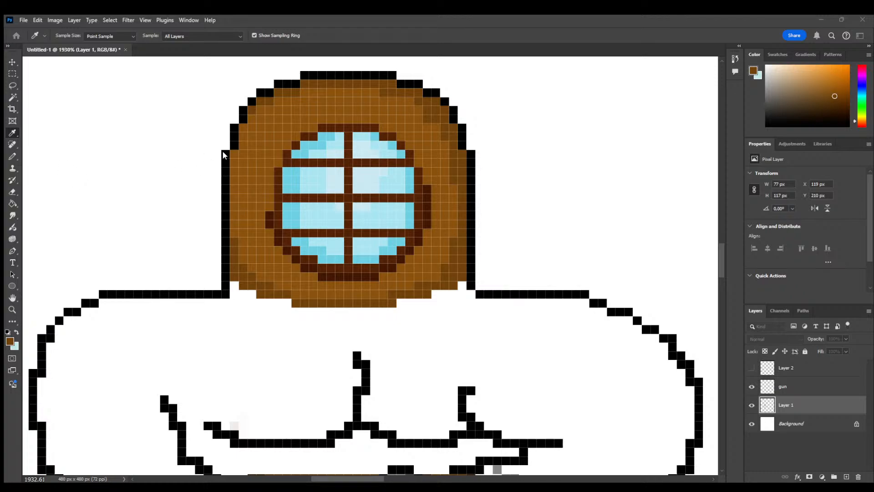
{"action": "key", "text": "b"}
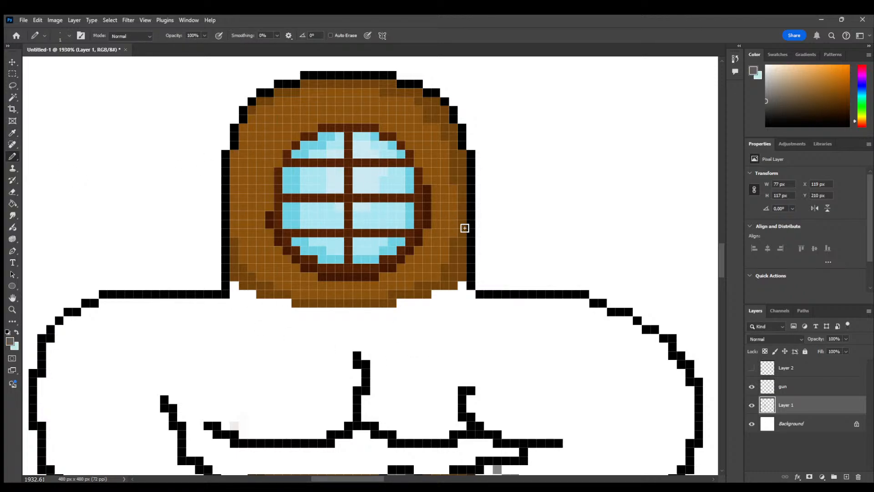
{"action": "mouse_move", "coordinate": [226, 303]}
{"action": "left_mouse_down"}
{"action": "mouse_move", "coordinate": [262, 365]}
{"action": "mouse_move", "coordinate": [291, 366]}
{"action": "mouse_move", "coordinate": [384, 328]}
{"action": "mouse_move", "coordinate": [406, 348]}
{"action": "mouse_move", "coordinate": [434, 355]}
{"action": "left_mouse_up"}
{"action": "left_click_drag", "start_coordinate": [472, 303], "coordinate": [444, 356]}
{"action": "left_click_drag", "start_coordinate": [381, 338], "coordinate": [402, 356]}
{"action": "mouse_move", "coordinate": [337, 340]}
{"action": "left_mouse_down"}
{"action": "mouse_move", "coordinate": [273, 352]}
{"action": "mouse_move", "coordinate": [312, 346]}
{"action": "left_mouse_up"}
{"action": "mouse_move", "coordinate": [439, 334]}
{"action": "left_mouse_down"}
{"action": "mouse_move", "coordinate": [419, 339]}
{"action": "mouse_move", "coordinate": [434, 343]}
{"action": "mouse_move", "coordinate": [435, 322]}
{"action": "mouse_move", "coordinate": [460, 290]}
{"action": "mouse_move", "coordinate": [469, 294]}
{"action": "left_mouse_up"}
Fill the inside of the collar with dark grey and extend its right lower point
{"action": "mouse_move", "coordinate": [242, 303]}
{"action": "left_mouse_down"}
{"action": "mouse_move", "coordinate": [234, 286]}
{"action": "mouse_move", "coordinate": [267, 306]}
{"action": "mouse_move", "coordinate": [391, 314]}
{"action": "mouse_move", "coordinate": [357, 318]}
{"action": "left_mouse_up"}
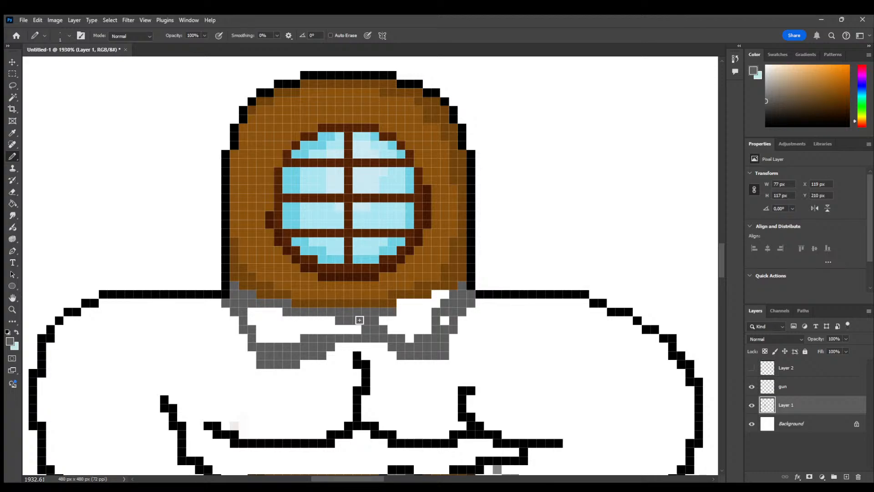
{"action": "mouse_move", "coordinate": [410, 312]}
{"action": "left_mouse_down"}
{"action": "mouse_move", "coordinate": [400, 303]}
{"action": "mouse_move", "coordinate": [438, 300]}
{"action": "mouse_move", "coordinate": [440, 314]}
{"action": "mouse_move", "coordinate": [425, 325]}
{"action": "mouse_move", "coordinate": [443, 319]}
{"action": "mouse_move", "coordinate": [396, 315]}
{"action": "mouse_move", "coordinate": [399, 329]}
{"action": "mouse_move", "coordinate": [410, 323]}
{"action": "mouse_move", "coordinate": [381, 331]}
{"action": "left_mouse_up"}
{"action": "mouse_move", "coordinate": [275, 336]}
{"action": "left_mouse_down"}
{"action": "mouse_move", "coordinate": [253, 318]}
{"action": "mouse_move", "coordinate": [266, 336]}
{"action": "mouse_move", "coordinate": [286, 328]}
{"action": "mouse_move", "coordinate": [283, 318]}
{"action": "mouse_move", "coordinate": [296, 343]}
{"action": "mouse_move", "coordinate": [337, 325]}
{"action": "mouse_move", "coordinate": [319, 321]}
{"action": "left_mouse_up"}
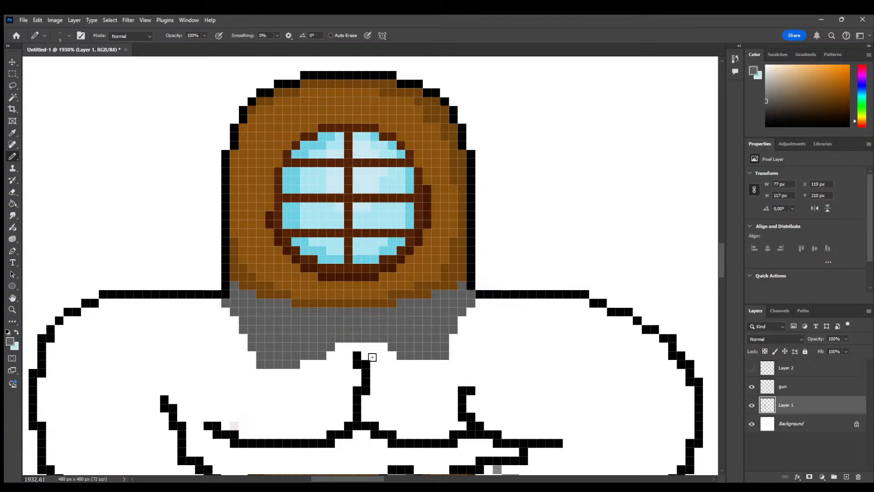
{"action": "mouse_move", "coordinate": [382, 347]}
{"action": "left_mouse_down"}
{"action": "mouse_move", "coordinate": [374, 347]}
{"action": "mouse_move", "coordinate": [436, 364]}
{"action": "left_mouse_up"}
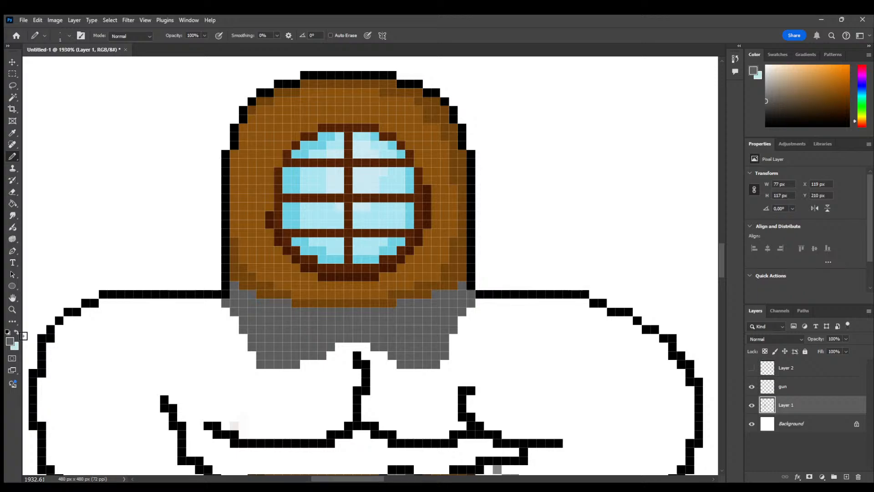
Pick a lighter grey and paint over the collar's interior, leaving dark grey along the head's lower edge and at the outline corners
{"action": "key", "text": "i"}
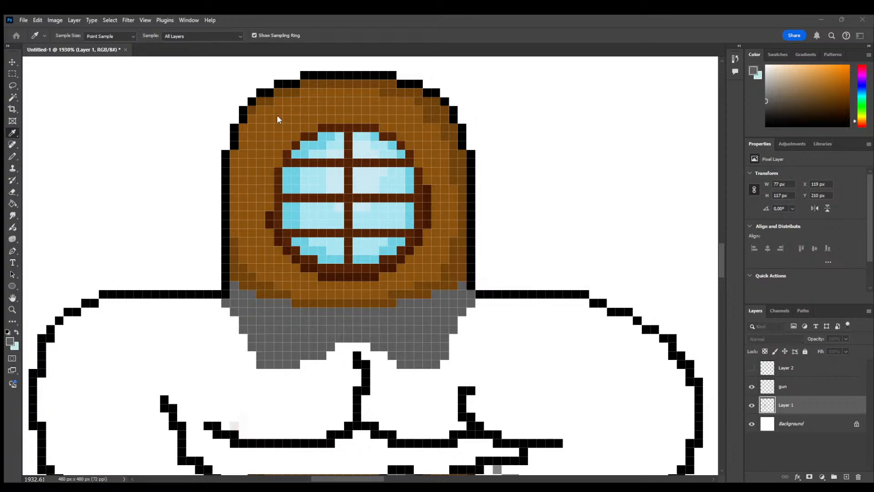
{"action": "key", "text": "b"}
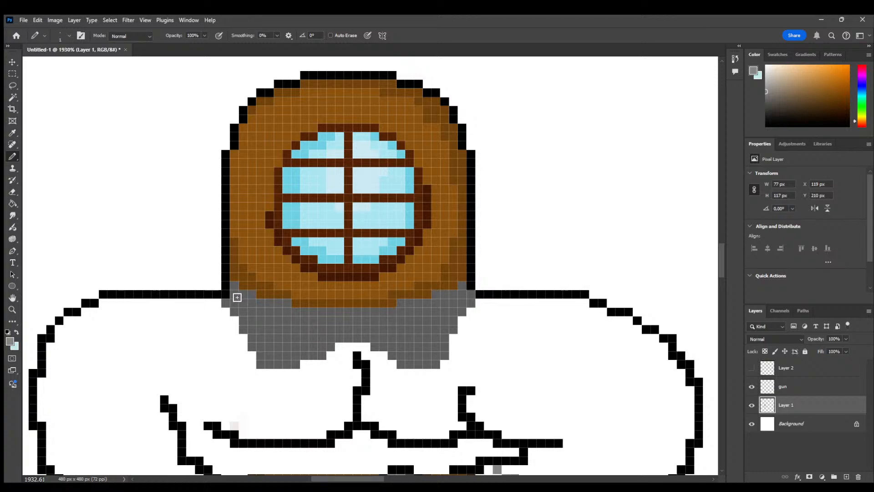
{"action": "mouse_move", "coordinate": [240, 302]}
{"action": "left_mouse_down"}
{"action": "mouse_move", "coordinate": [349, 320]}
{"action": "mouse_move", "coordinate": [414, 315]}
{"action": "mouse_move", "coordinate": [461, 298]}
{"action": "left_mouse_up"}
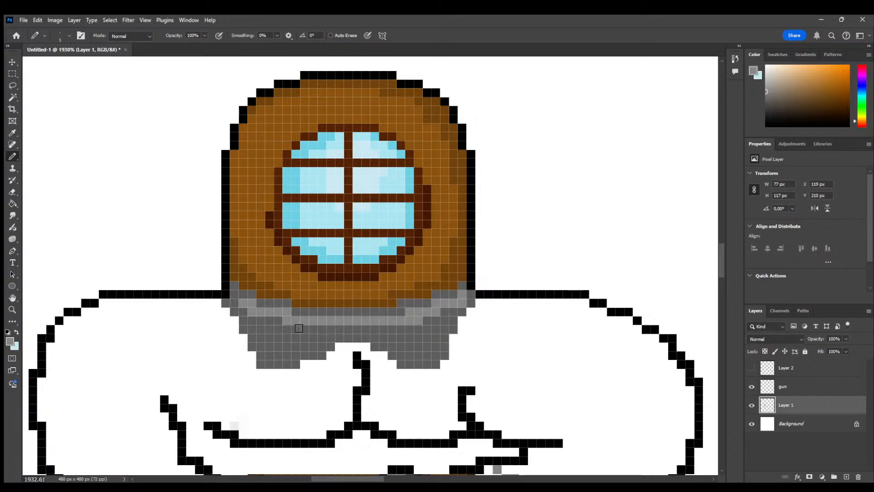
{"action": "mouse_move", "coordinate": [239, 310]}
{"action": "left_mouse_down"}
{"action": "mouse_move", "coordinate": [234, 303]}
{"action": "mouse_move", "coordinate": [265, 359]}
{"action": "mouse_move", "coordinate": [308, 354]}
{"action": "mouse_move", "coordinate": [350, 334]}
{"action": "mouse_move", "coordinate": [415, 361]}
{"action": "mouse_move", "coordinate": [459, 309]}
{"action": "mouse_move", "coordinate": [419, 329]}
{"action": "mouse_move", "coordinate": [432, 339]}
{"action": "mouse_move", "coordinate": [419, 348]}
{"action": "mouse_move", "coordinate": [380, 334]}
{"action": "mouse_move", "coordinate": [398, 336]}
{"action": "mouse_move", "coordinate": [357, 339]}
{"action": "left_mouse_up"}
{"action": "mouse_move", "coordinate": [256, 324]}
{"action": "left_mouse_down"}
{"action": "mouse_move", "coordinate": [280, 326]}
{"action": "mouse_move", "coordinate": [275, 346]}
{"action": "mouse_move", "coordinate": [287, 349]}
{"action": "mouse_move", "coordinate": [294, 334]}
{"action": "mouse_move", "coordinate": [342, 330]}
{"action": "mouse_move", "coordinate": [303, 351]}
{"action": "left_mouse_up"}
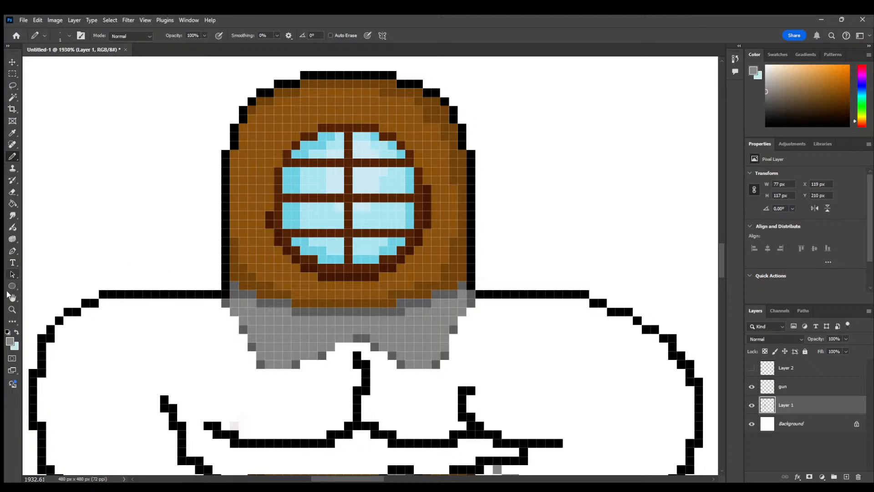
Sample the collar outline's dark grey and paint a small square spot on the upper left part of the collar
{"action": "left_click", "coordinate": [12, 132]}
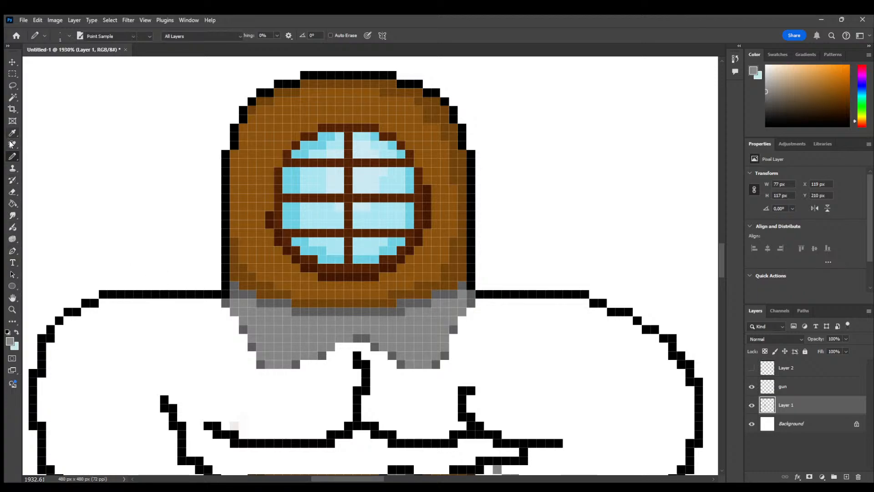
{"action": "left_click", "coordinate": [300, 360]}
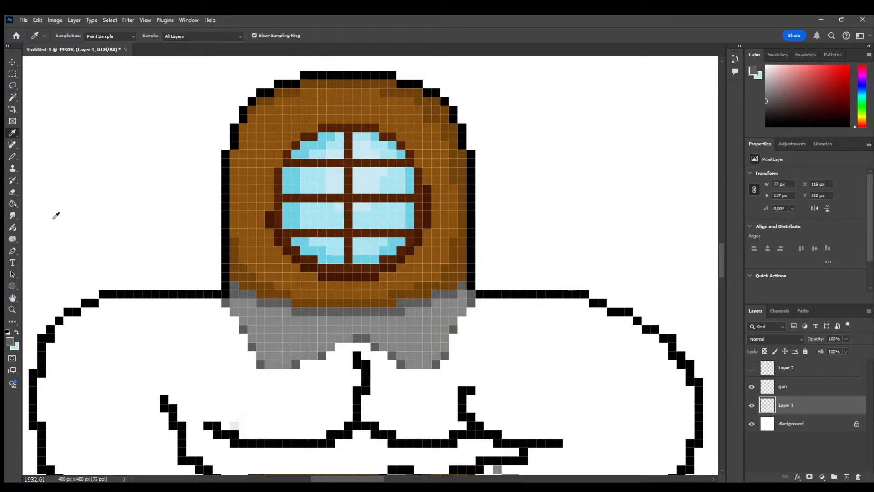
{"action": "left_click", "coordinate": [12, 192]}
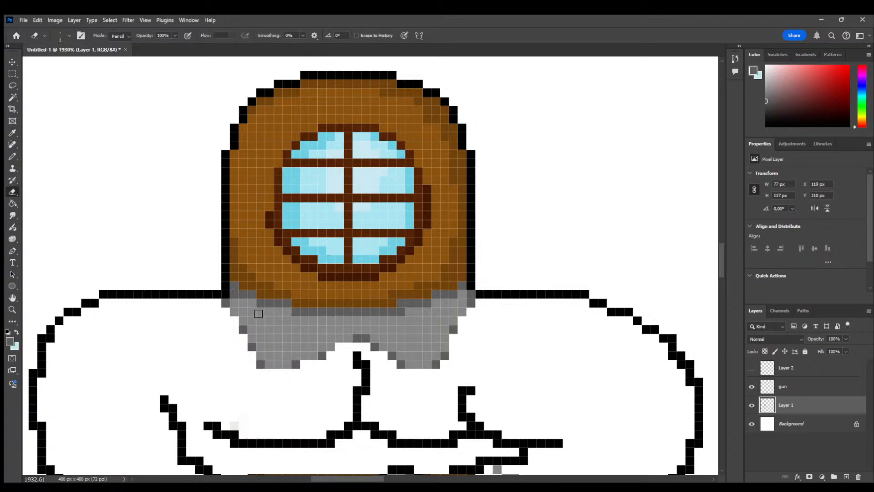
{"action": "left_click", "coordinate": [264, 322]}
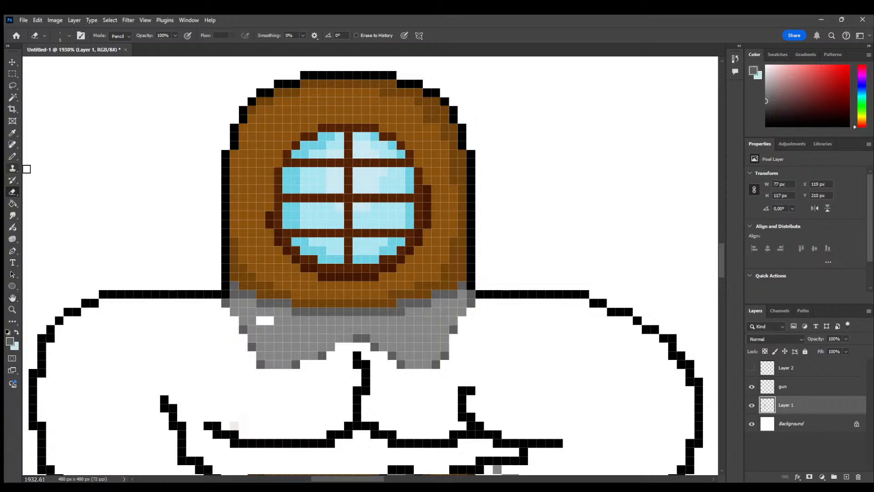
{"action": "left_click", "coordinate": [12, 156]}
{"action": "left_click", "coordinate": [261, 319]}
{"action": "left_click", "coordinate": [268, 321]}
{"action": "left_click", "coordinate": [265, 325]}
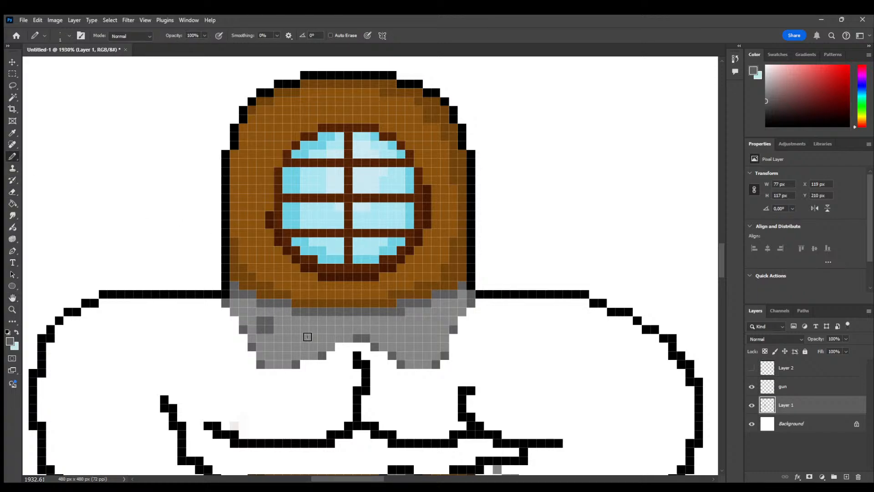
Paint three more small dark grey spots on the collar: one at its upper right and one above each lower point
{"action": "left_click", "coordinate": [428, 321]}
{"action": "left_click_drag", "start_coordinate": [421, 322], "coordinate": [425, 327]}
{"action": "mouse_move", "coordinate": [296, 339]}
{"action": "left_mouse_down"}
{"action": "mouse_move", "coordinate": [306, 346]}
{"action": "mouse_move", "coordinate": [296, 346]}
{"action": "left_mouse_up"}
{"action": "left_click", "coordinate": [399, 339]}
{"action": "left_click_drag", "start_coordinate": [391, 344], "coordinate": [400, 345]}
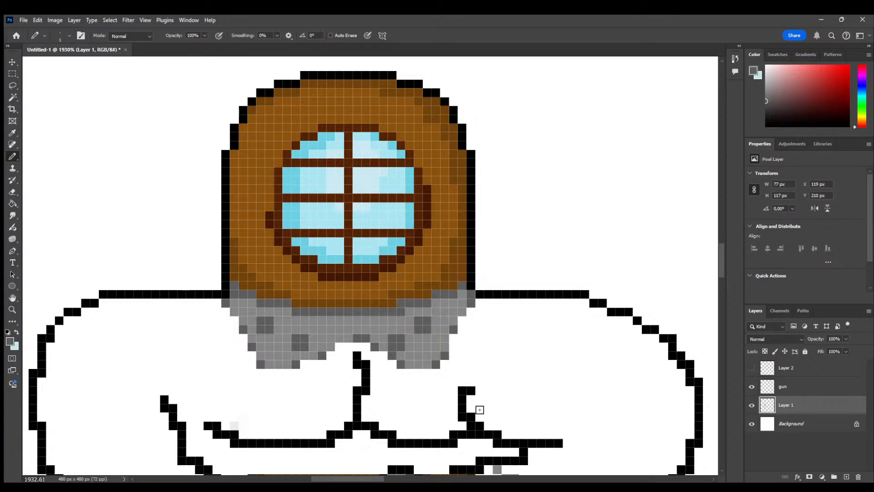
{"action": "left_click", "coordinate": [356, 340]}
{"action": "scroll", "coordinate": [412, 335], "scroll_direction": "down", "scroll_amount": 5}
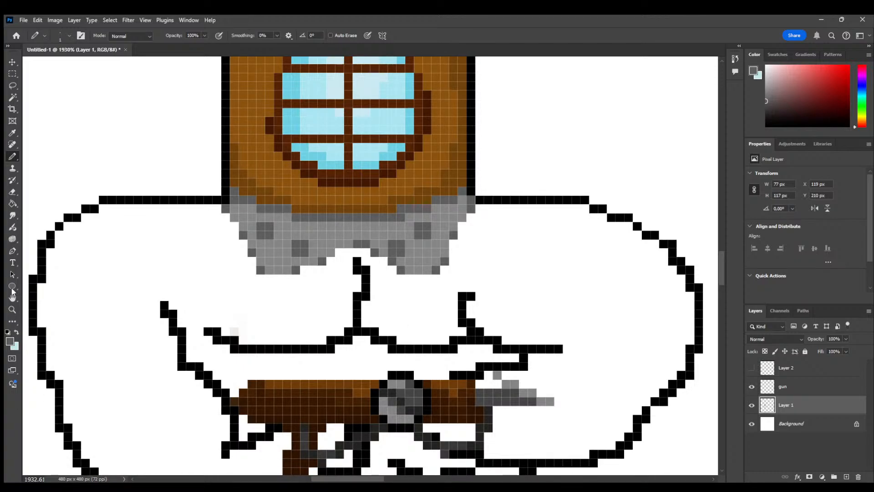
{"action": "left_click", "coordinate": [12, 342]}
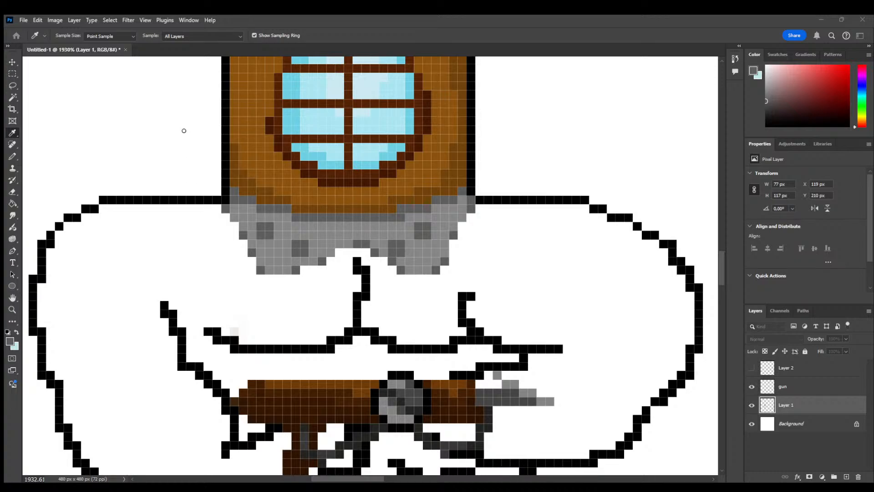
{"action": "left_click", "coordinate": [267, 128]}
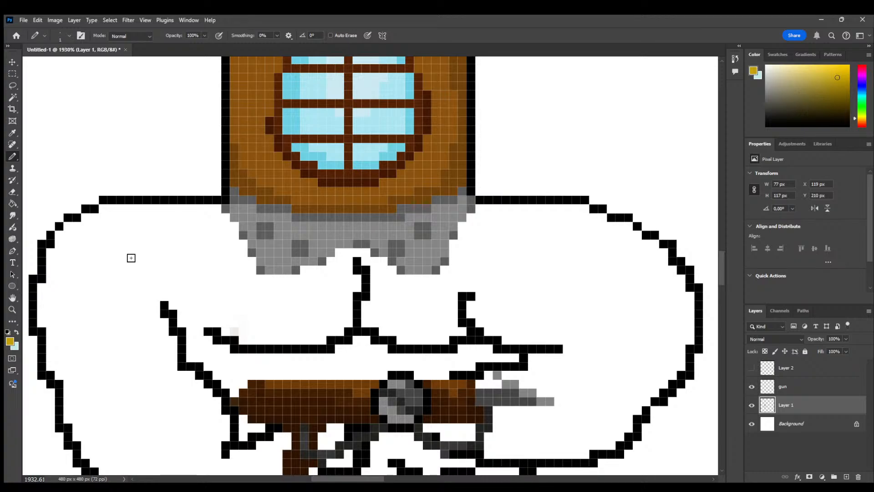
{"action": "left_click", "coordinate": [11, 347]}
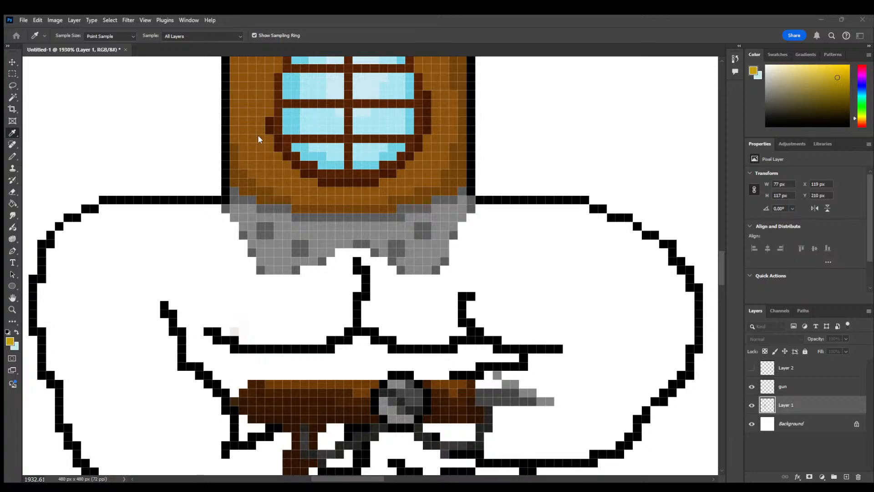
{"action": "key", "text": "b"}
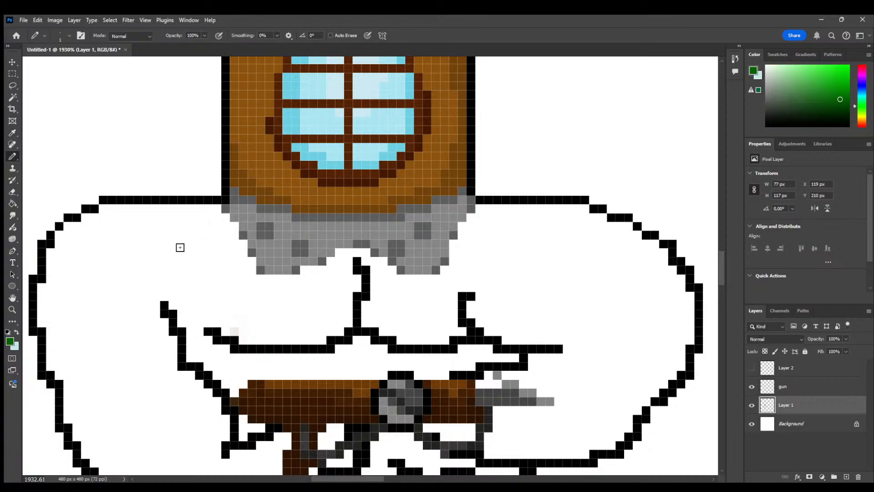
{"action": "left_click_drag", "start_coordinate": [182, 233], "coordinate": [208, 287]}
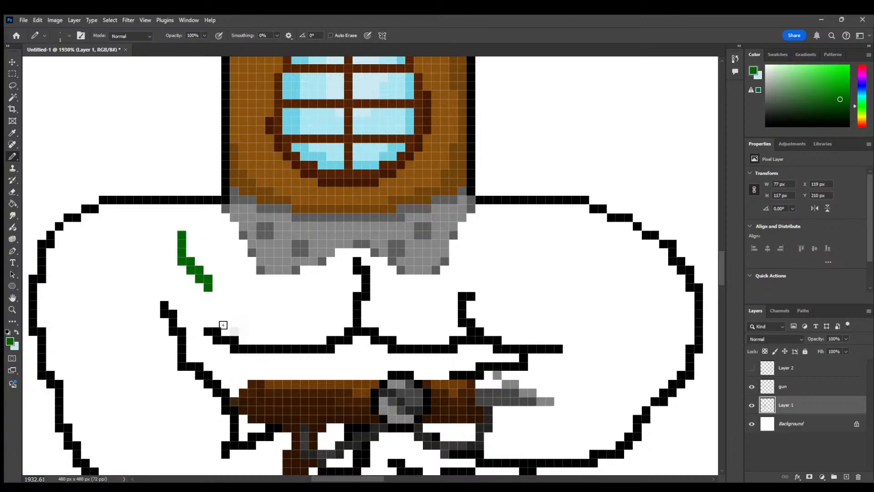
{"action": "key", "text": "ctrl+z"}
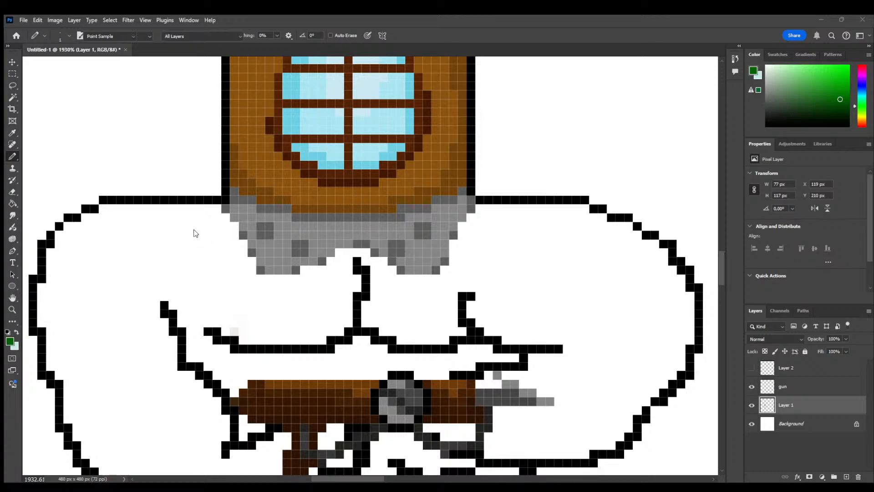
Pick a darker green and fill the character's torso and arms with it, keeping the black outlines
{"action": "key", "text": "i"}
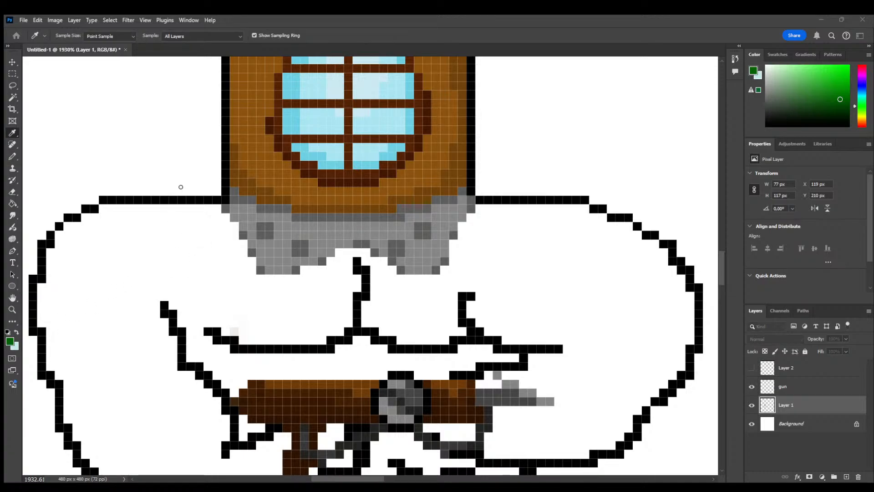
{"action": "key", "text": "b"}
{"action": "left_click_drag", "start_coordinate": [190, 261], "coordinate": [217, 305]}
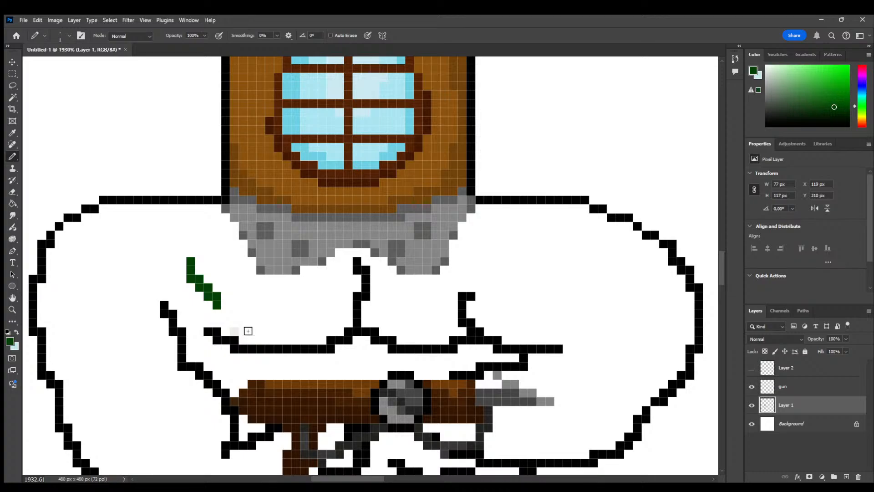
{"action": "key", "text": "ctrl+z"}
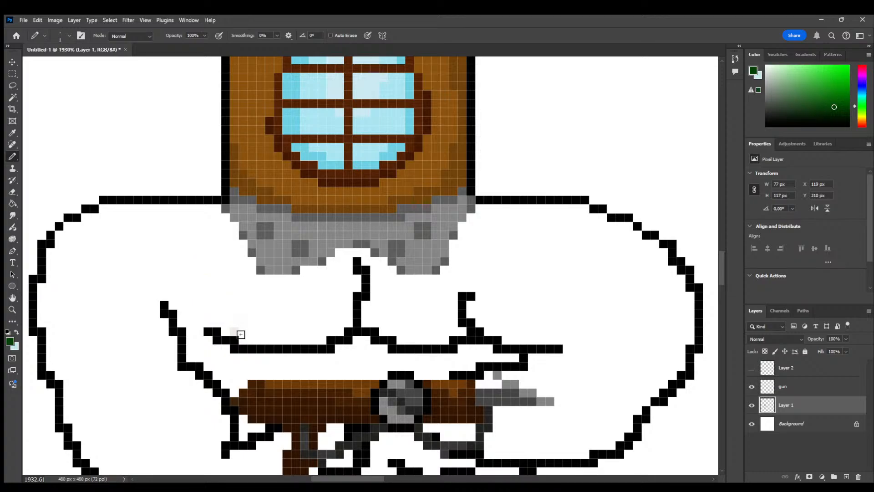
{"action": "scroll", "coordinate": [255, 323], "scroll_direction": "down", "scroll_amount": 5}
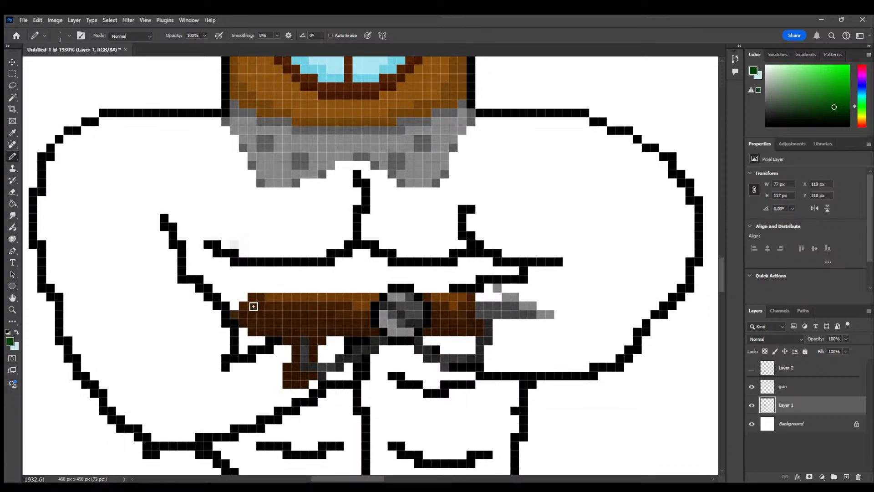
{"action": "scroll", "coordinate": [252, 306], "scroll_direction": "down", "scroll_amount": 1}
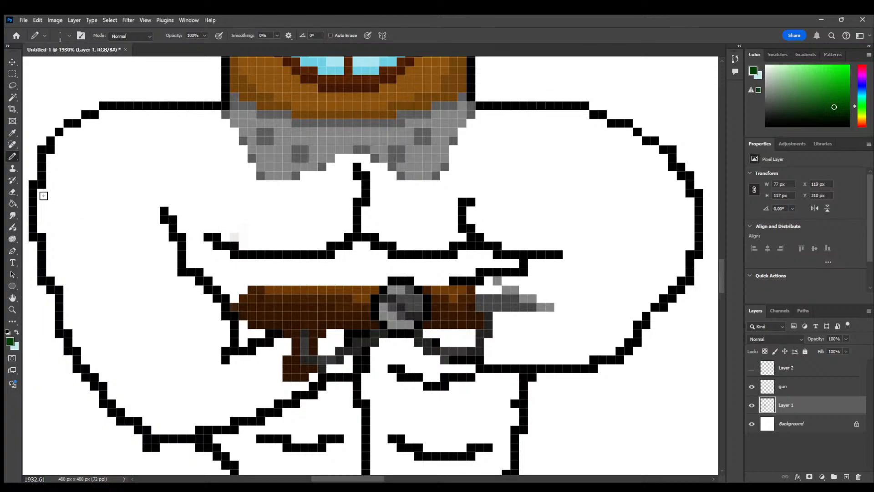
{"action": "left_click", "coordinate": [12, 204]}
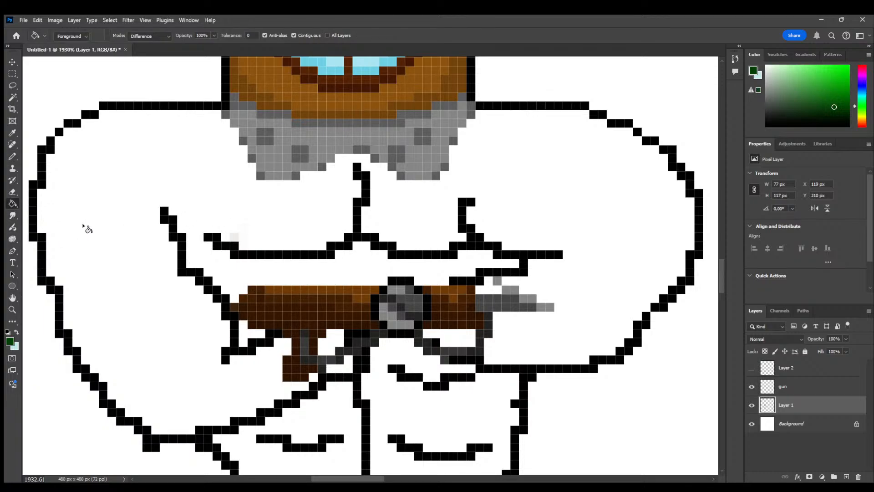
{"action": "left_click", "coordinate": [86, 227]}
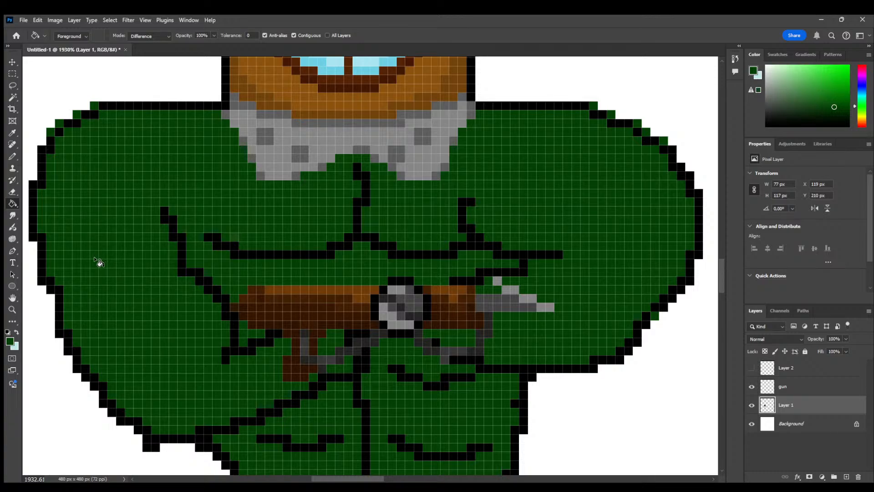
Erase the stray green pixels outside the black outline along the tops of both shoulders
{"action": "left_click", "coordinate": [13, 192]}
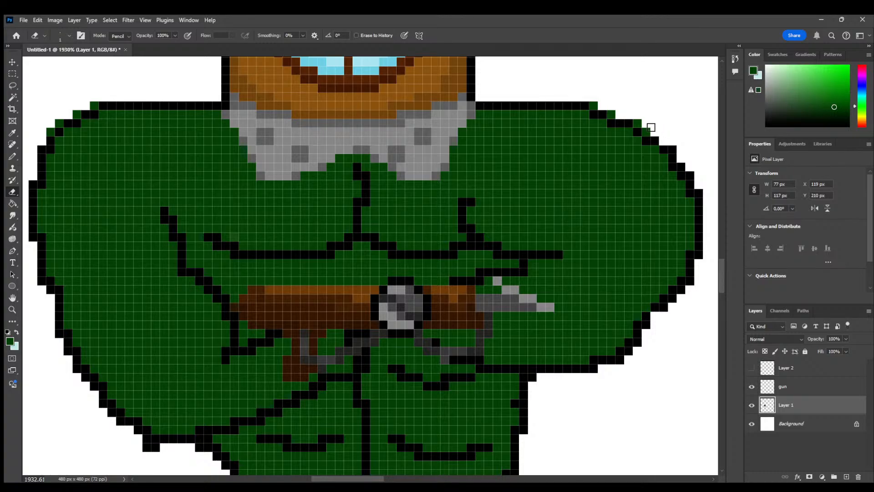
{"action": "left_click", "coordinate": [637, 123]}
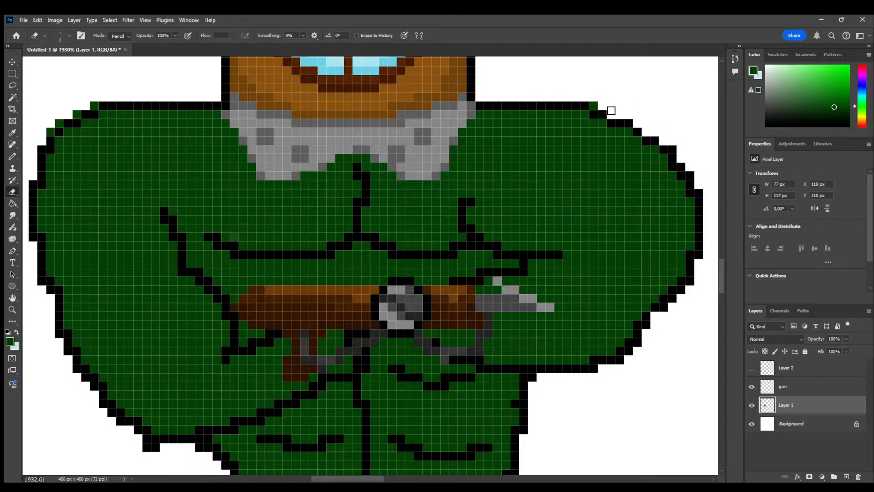
{"action": "left_click", "coordinate": [594, 104]}
{"action": "left_click_drag", "start_coordinate": [68, 150], "coordinate": [59, 141]}
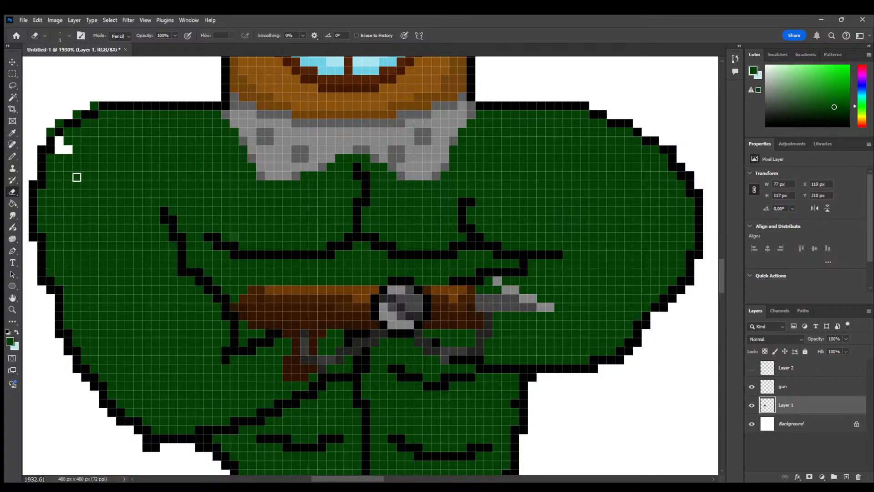
{"action": "key", "text": "ctrl+z"}
{"action": "left_click", "coordinate": [50, 131]}
{"action": "left_click", "coordinate": [59, 123]}
{"action": "left_click", "coordinate": [77, 114]}
{"action": "left_click", "coordinate": [93, 105]}
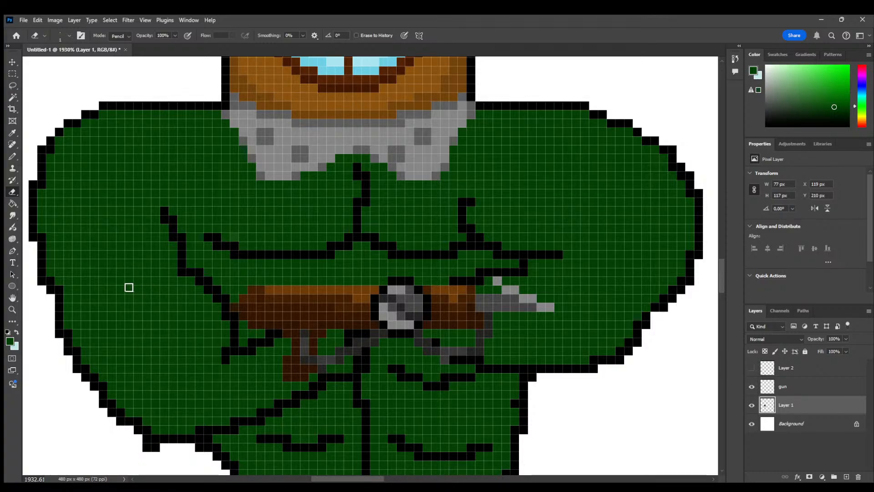
{"action": "scroll", "coordinate": [125, 287], "scroll_direction": "up", "scroll_amount": 5}
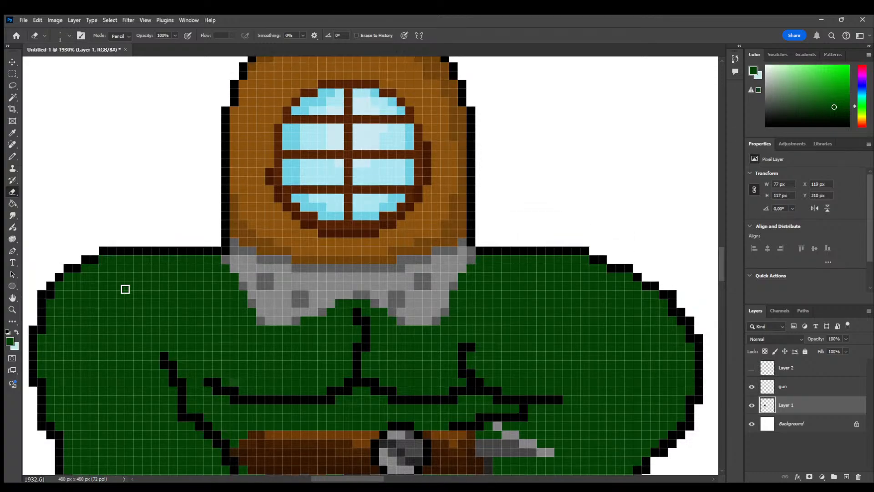
{"action": "scroll", "coordinate": [122, 304], "scroll_direction": "down", "scroll_amount": 1}
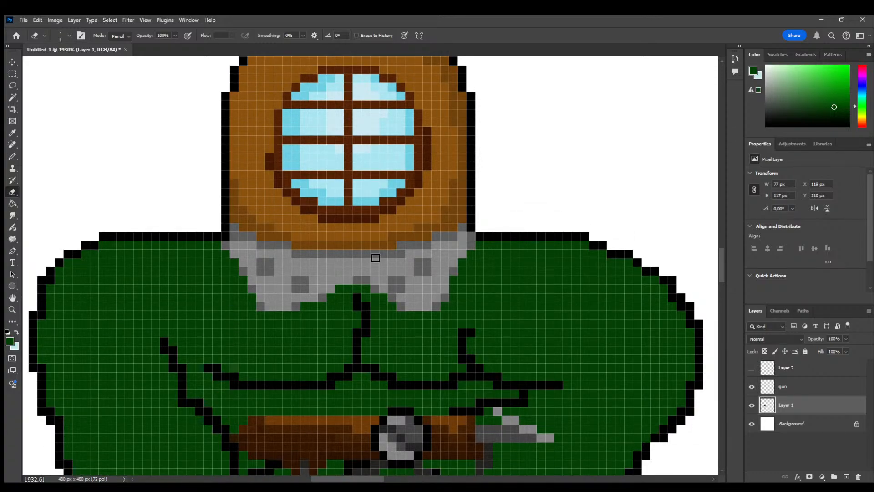
{"action": "mouse_move", "coordinate": [722, 259]}
{"action": "left_mouse_down"}
{"action": "mouse_move", "coordinate": [721, 251]}
{"action": "mouse_move", "coordinate": [720, 270]}
{"action": "left_mouse_up"}
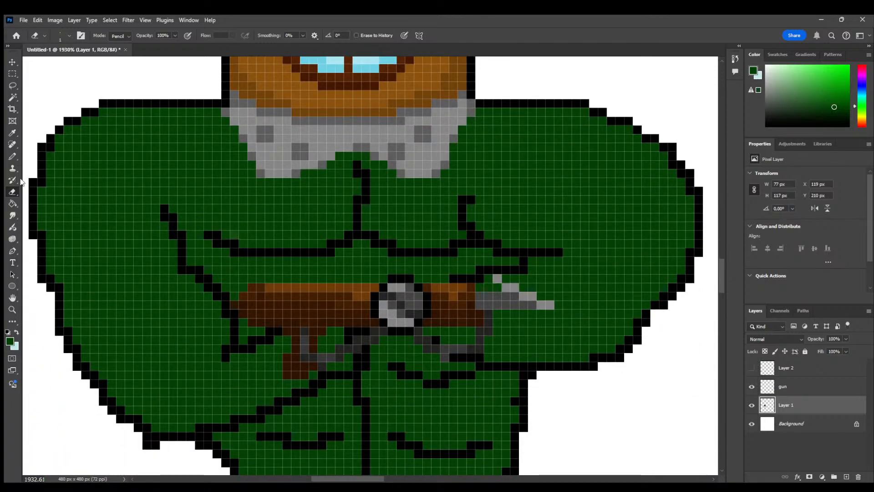
Pick an even darker green and shade the body pixels directly around the collar's side and lower edges
{"action": "left_click", "coordinate": [10, 342]}
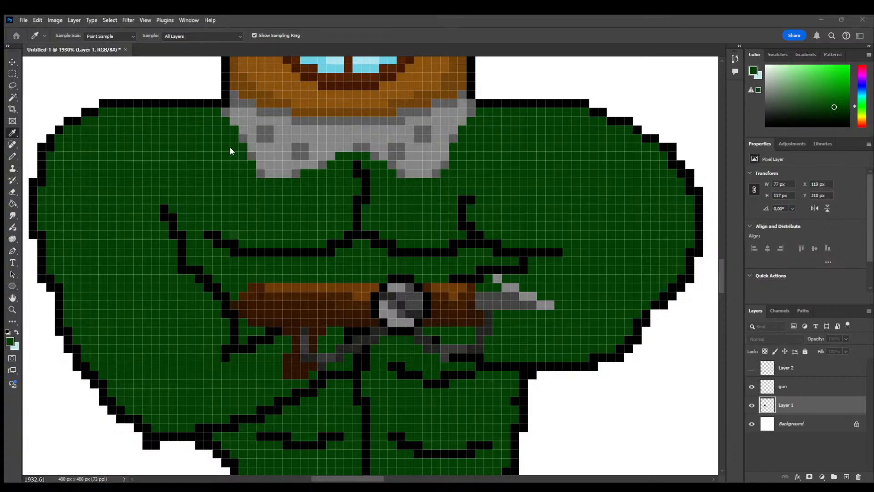
{"action": "key", "text": "e"}
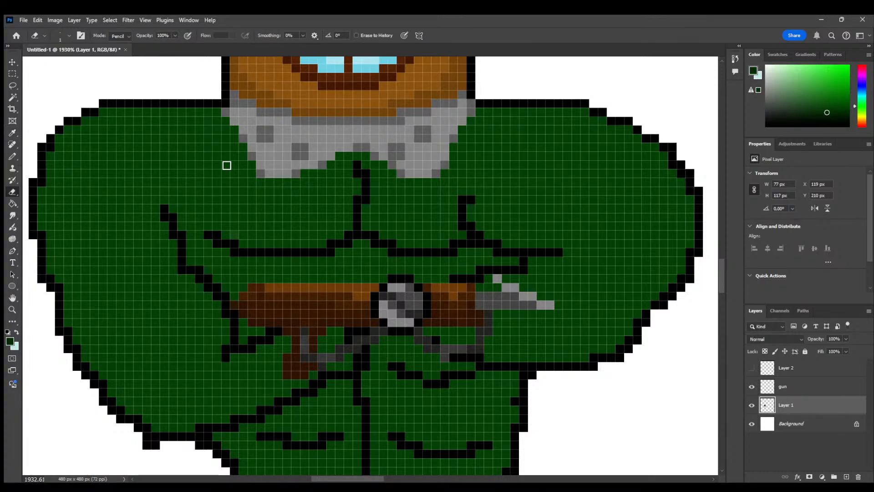
{"action": "left_click", "coordinate": [216, 112]}
{"action": "key", "text": "b"}
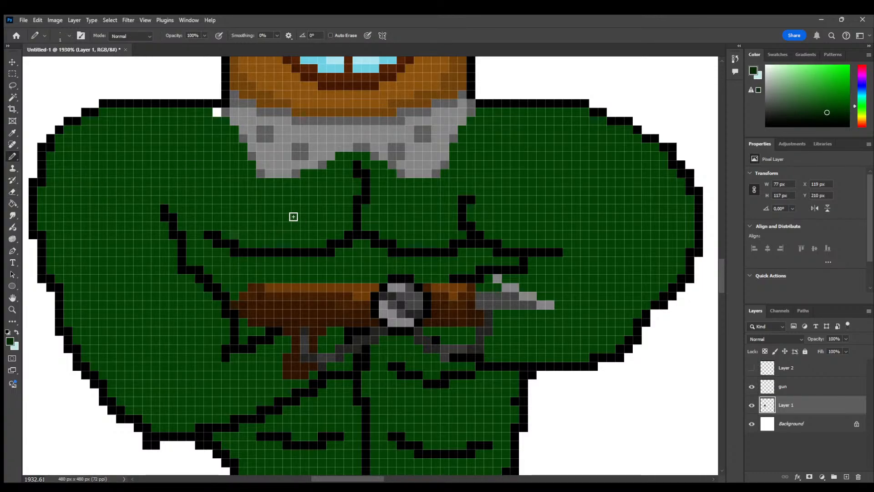
{"action": "left_click", "coordinate": [217, 112]}
{"action": "mouse_move", "coordinate": [242, 150]}
{"action": "left_mouse_down"}
{"action": "mouse_move", "coordinate": [252, 173]}
{"action": "mouse_move", "coordinate": [291, 185]}
{"action": "mouse_move", "coordinate": [317, 174]}
{"action": "left_mouse_up"}
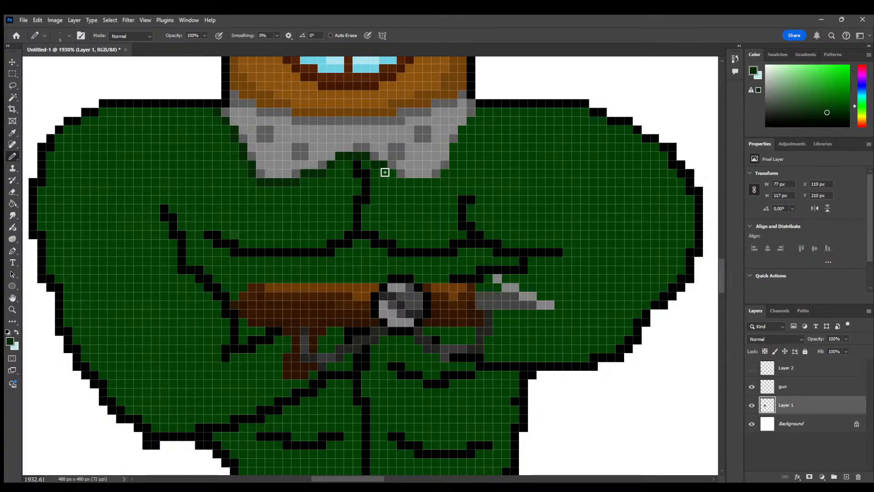
{"action": "mouse_move", "coordinate": [390, 173]}
{"action": "left_mouse_down"}
{"action": "mouse_move", "coordinate": [400, 182]}
{"action": "mouse_move", "coordinate": [433, 179]}
{"action": "mouse_move", "coordinate": [453, 163]}
{"action": "left_mouse_up"}
{"action": "left_click_drag", "start_coordinate": [465, 130], "coordinate": [463, 137]}
{"action": "left_click", "coordinate": [475, 121]}
{"action": "left_click", "coordinate": [480, 114]}
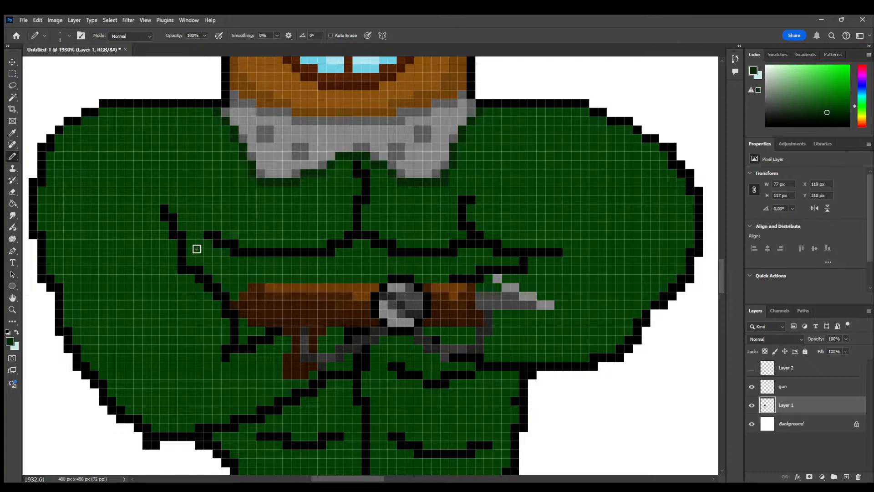
Add dark green shading beneath the chest line, along the left arm's inner lines and inside its outer and lower edge
{"action": "mouse_move", "coordinate": [214, 252]}
{"action": "left_mouse_down"}
{"action": "mouse_move", "coordinate": [334, 260]}
{"action": "mouse_move", "coordinate": [357, 244]}
{"action": "mouse_move", "coordinate": [405, 262]}
{"action": "mouse_move", "coordinate": [485, 253]}
{"action": "mouse_move", "coordinate": [556, 260]}
{"action": "mouse_move", "coordinate": [532, 264]}
{"action": "mouse_move", "coordinate": [548, 263]}
{"action": "left_mouse_up"}
{"action": "left_click_drag", "start_coordinate": [174, 281], "coordinate": [204, 295]}
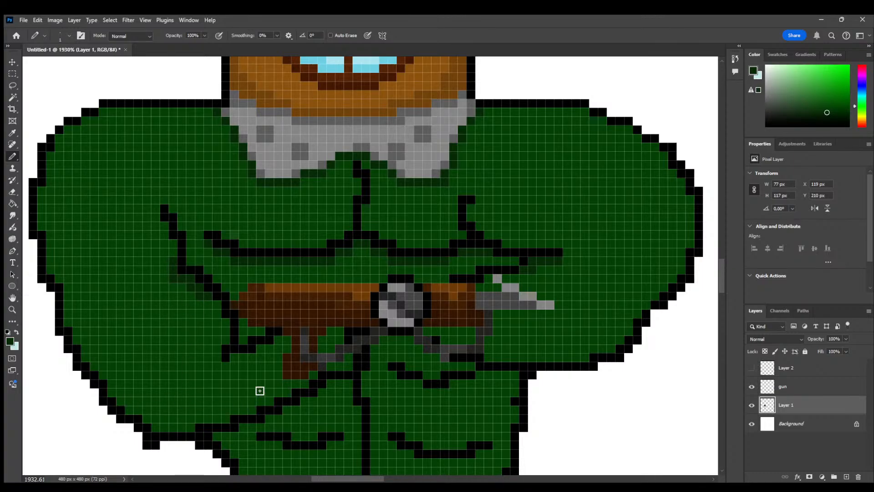
{"action": "mouse_move", "coordinate": [242, 356]}
{"action": "left_mouse_down"}
{"action": "mouse_move", "coordinate": [235, 360]}
{"action": "mouse_move", "coordinate": [263, 356]}
{"action": "left_mouse_up"}
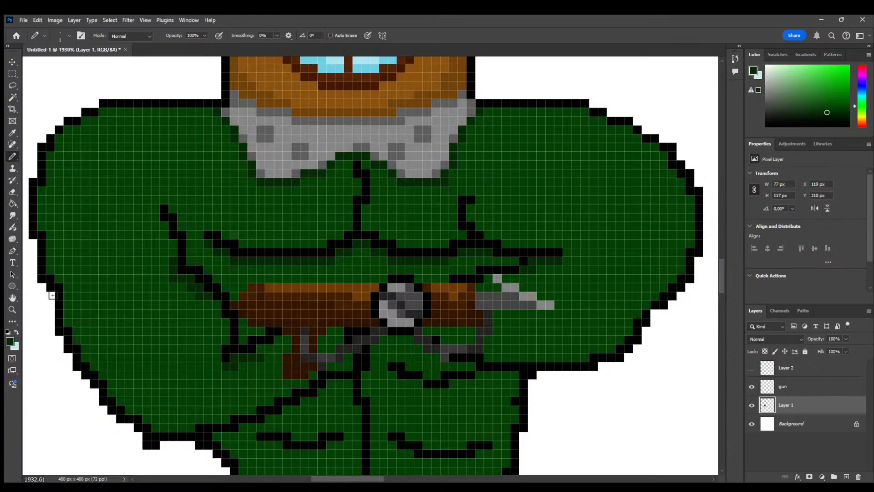
{"action": "left_click_drag", "start_coordinate": [60, 280], "coordinate": [81, 341]}
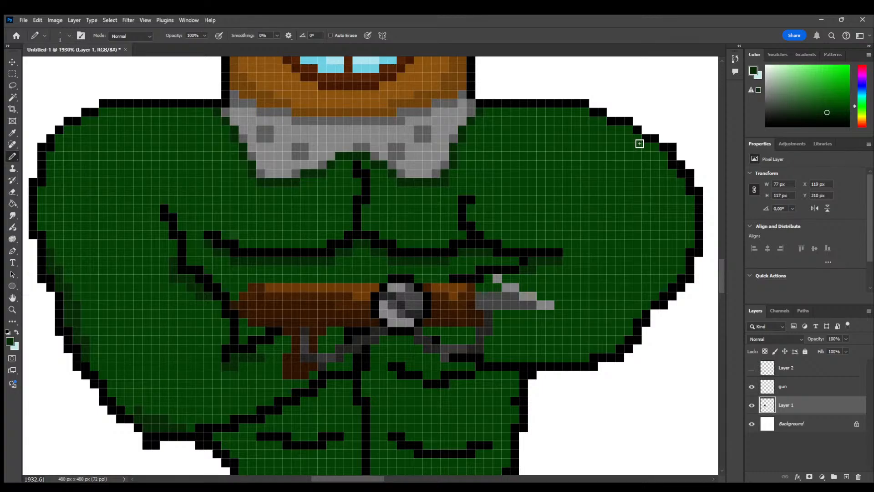
Add dark green shading inside the right arm's upper outer edge and lower edge, and along its short inner line beside the chest
{"action": "mouse_move", "coordinate": [640, 144]}
{"action": "left_mouse_down"}
{"action": "mouse_move", "coordinate": [665, 161]}
{"action": "mouse_move", "coordinate": [676, 189]}
{"action": "left_mouse_up"}
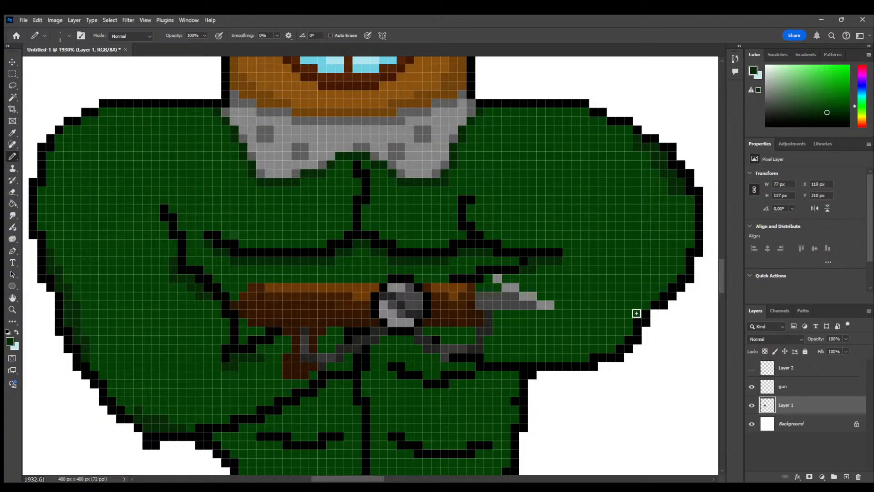
{"action": "left_click_drag", "start_coordinate": [654, 298], "coordinate": [614, 336]}
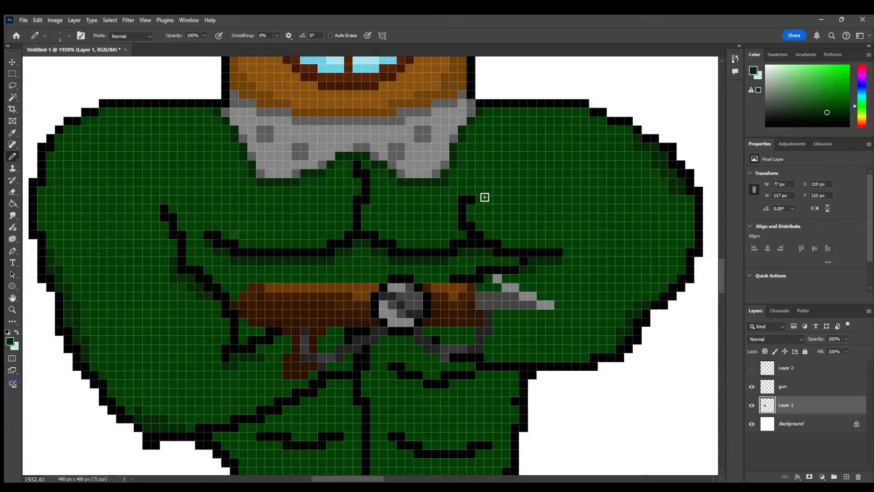
{"action": "left_click", "coordinate": [474, 201]}
{"action": "left_click_drag", "start_coordinate": [473, 210], "coordinate": [506, 251]}
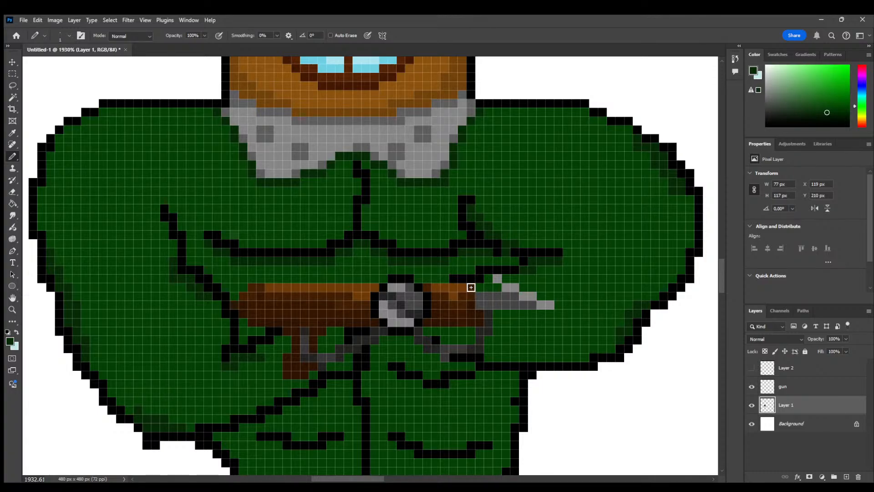
{"action": "key", "text": "ctrl+z"}
{"action": "left_click_drag", "start_coordinate": [521, 244], "coordinate": [507, 245]}
Erase the stray black pixels hanging below the left elbow's outline
{"action": "key", "text": "e"}
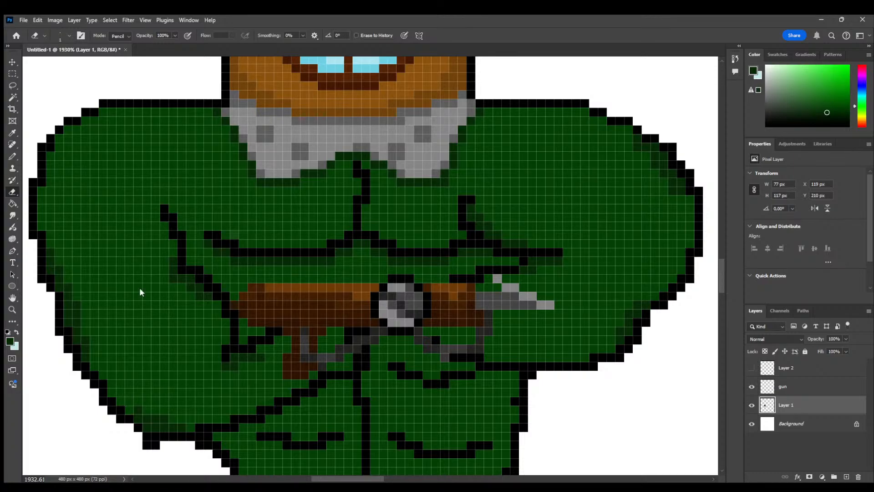
{"action": "left_click_drag", "start_coordinate": [156, 444], "coordinate": [147, 445]}
{"action": "key", "text": "b"}
Add dark green shading beneath the upper and middle abdominal lines and under the left forearm's lower outline
{"action": "scroll", "coordinate": [357, 308], "scroll_direction": "down", "scroll_amount": 5}
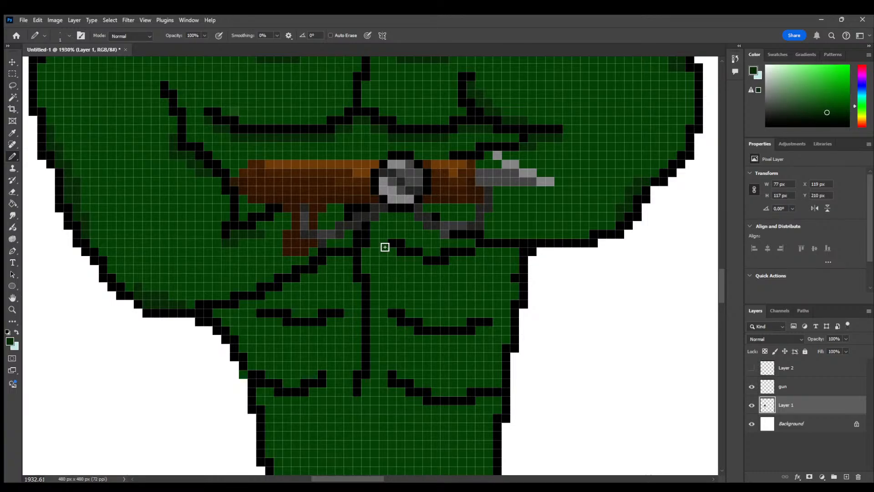
{"action": "mouse_move", "coordinate": [399, 261]}
{"action": "left_mouse_down"}
{"action": "mouse_move", "coordinate": [423, 270]}
{"action": "mouse_move", "coordinate": [470, 260]}
{"action": "left_mouse_up"}
{"action": "left_click", "coordinate": [392, 324]}
{"action": "left_click", "coordinate": [408, 331]}
{"action": "mouse_move", "coordinate": [405, 331]}
{"action": "left_mouse_down"}
{"action": "mouse_move", "coordinate": [428, 343]}
{"action": "mouse_move", "coordinate": [481, 329]}
{"action": "left_mouse_up"}
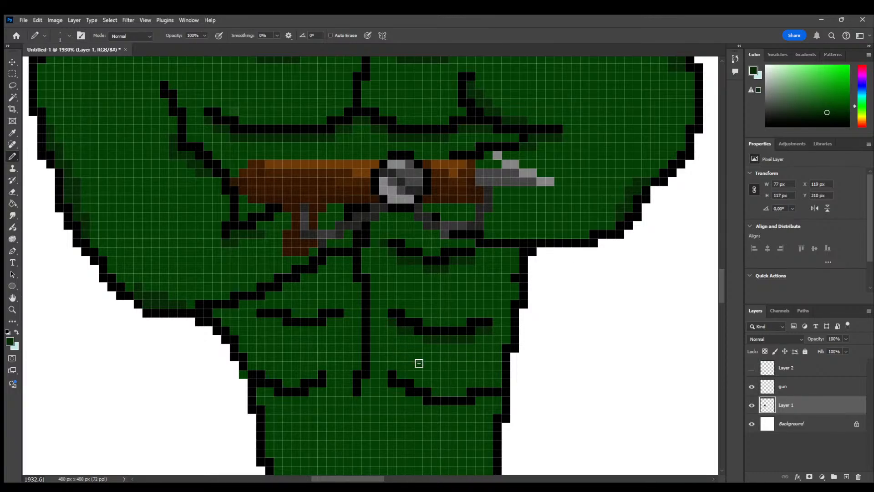
{"action": "mouse_move", "coordinate": [266, 322]}
{"action": "left_mouse_down"}
{"action": "mouse_move", "coordinate": [292, 330]}
{"action": "mouse_move", "coordinate": [340, 323]}
{"action": "left_mouse_up"}
{"action": "mouse_move", "coordinate": [338, 259]}
{"action": "left_mouse_down"}
{"action": "mouse_move", "coordinate": [264, 296]}
{"action": "mouse_move", "coordinate": [269, 304]}
{"action": "mouse_move", "coordinate": [219, 314]}
{"action": "mouse_move", "coordinate": [229, 313]}
{"action": "left_mouse_up"}
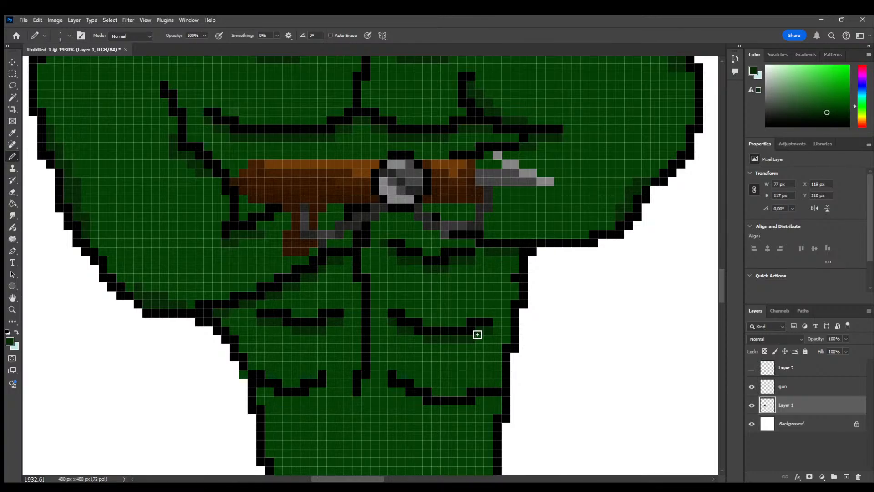
Add dark green shading beneath the lowest abdominal lines and along the right side of the central abdomen line
{"action": "scroll", "coordinate": [474, 334], "scroll_direction": "down", "scroll_amount": 3}
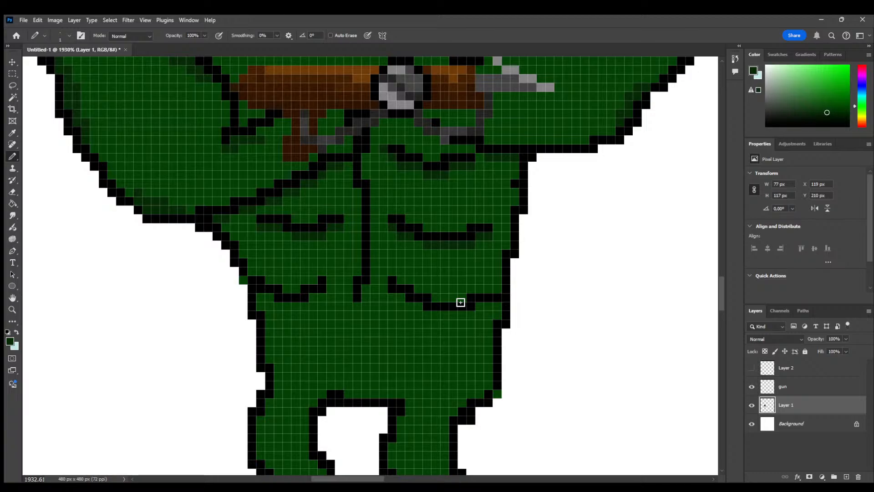
{"action": "mouse_move", "coordinate": [258, 298]}
{"action": "left_mouse_down"}
{"action": "mouse_move", "coordinate": [300, 308]}
{"action": "mouse_move", "coordinate": [322, 298]}
{"action": "left_mouse_up"}
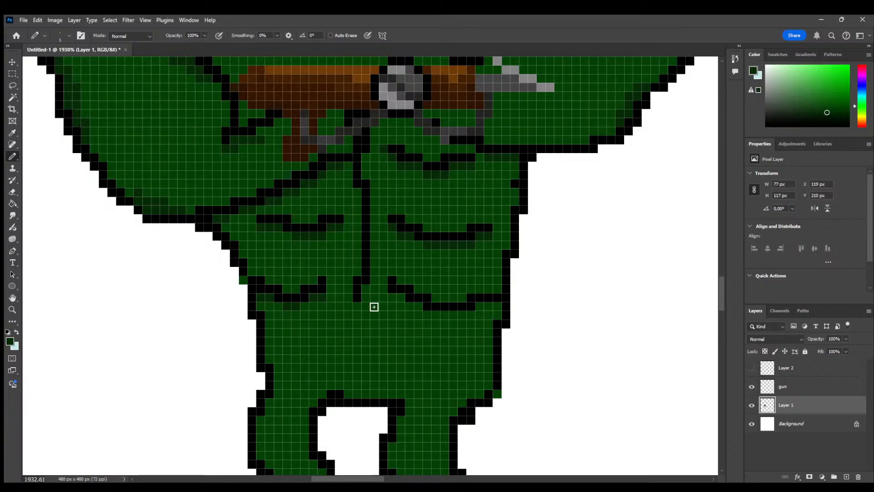
{"action": "mouse_move", "coordinate": [392, 298]}
{"action": "left_mouse_down"}
{"action": "mouse_move", "coordinate": [466, 314]}
{"action": "mouse_move", "coordinate": [497, 307]}
{"action": "left_mouse_up"}
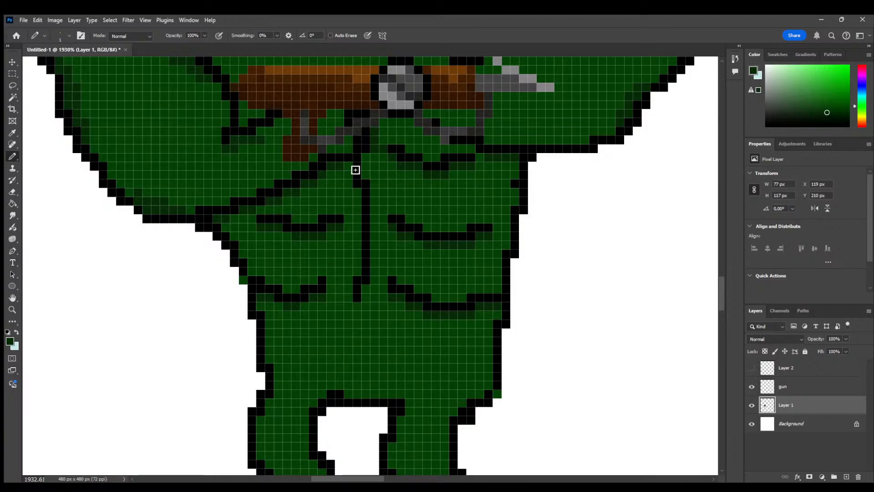
{"action": "mouse_move", "coordinate": [374, 182]}
{"action": "left_mouse_down"}
{"action": "mouse_move", "coordinate": [372, 277]}
{"action": "mouse_move", "coordinate": [364, 295]}
{"action": "left_mouse_up"}
{"action": "left_click", "coordinate": [371, 278]}
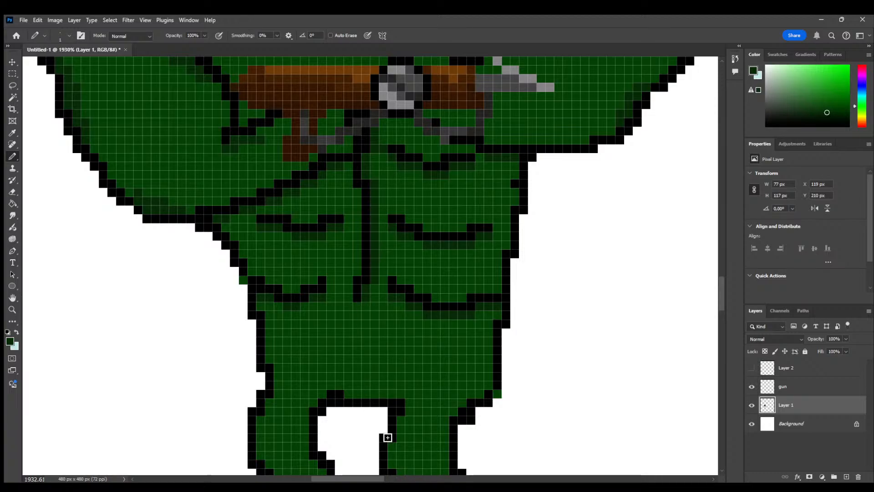
Shade the left edges of both legs and the right hip in dark green, and erase the excess pixels outside the right hip outline
{"action": "scroll", "coordinate": [361, 246], "scroll_direction": "down", "scroll_amount": 5}
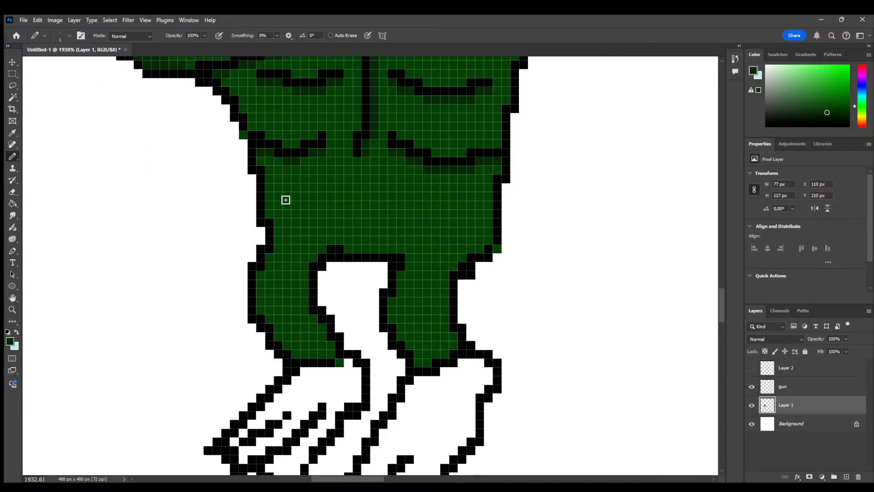
{"action": "mouse_move", "coordinate": [277, 222]}
{"action": "left_mouse_down"}
{"action": "mouse_move", "coordinate": [259, 297]}
{"action": "mouse_move", "coordinate": [281, 339]}
{"action": "left_mouse_up"}
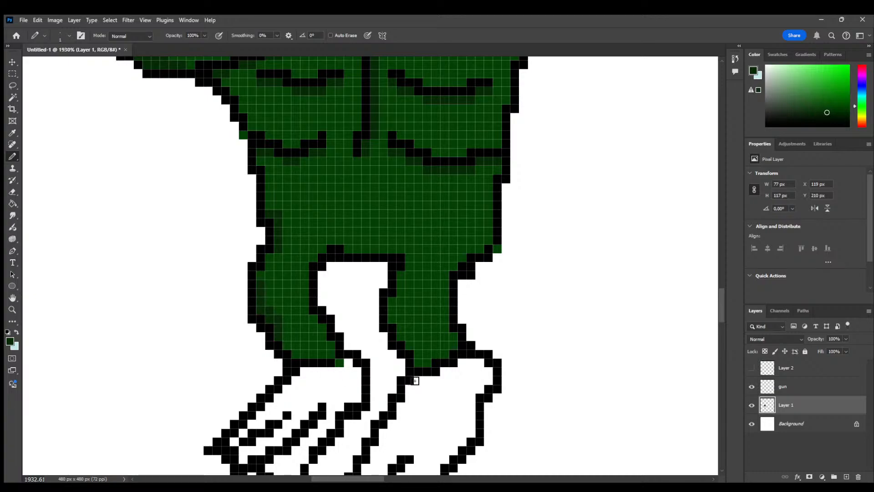
{"action": "mouse_move", "coordinate": [399, 295]}
{"action": "left_mouse_down"}
{"action": "mouse_move", "coordinate": [392, 312]}
{"action": "mouse_move", "coordinate": [410, 339]}
{"action": "left_mouse_up"}
{"action": "left_click_drag", "start_coordinate": [494, 217], "coordinate": [469, 254]}
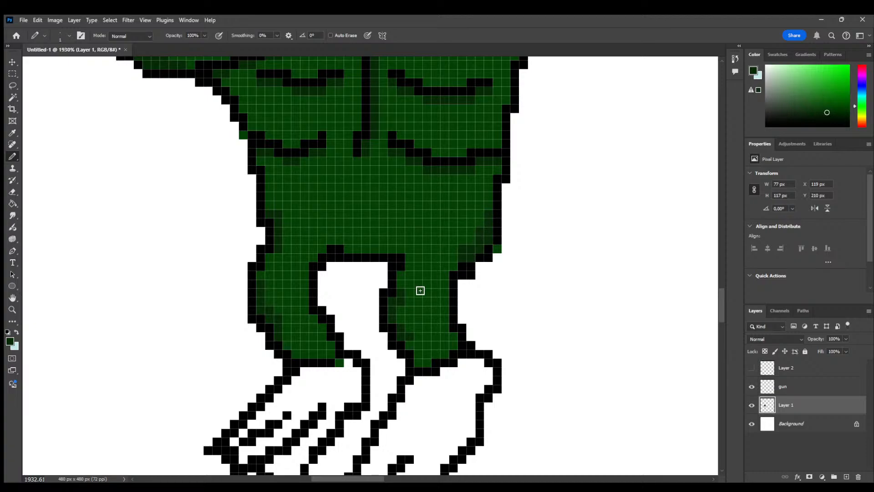
{"action": "left_click_drag", "start_coordinate": [443, 275], "coordinate": [442, 286]}
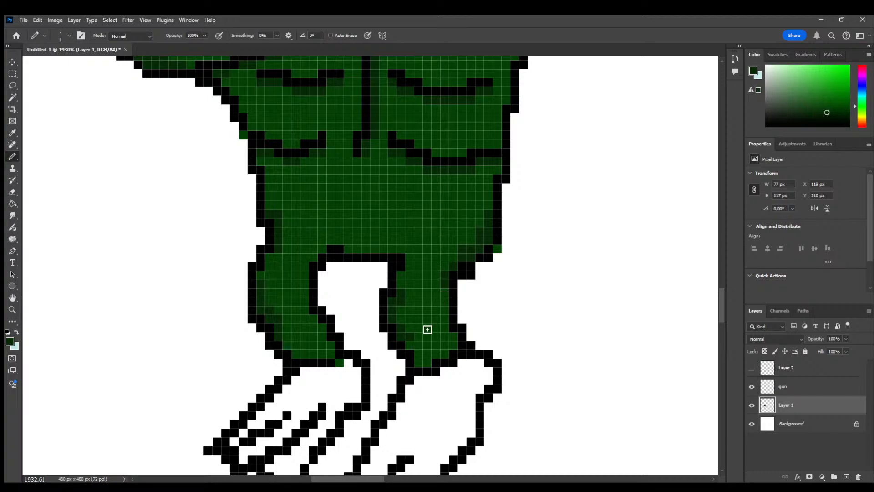
{"action": "key", "text": "e"}
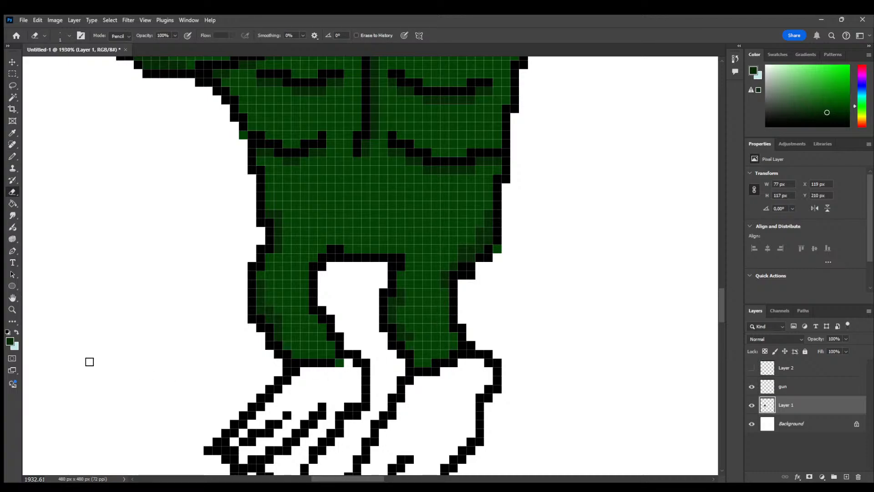
{"action": "mouse_move", "coordinate": [511, 253]}
{"action": "left_mouse_down"}
{"action": "mouse_move", "coordinate": [500, 250]}
{"action": "mouse_move", "coordinate": [467, 279]}
{"action": "left_mouse_up"}
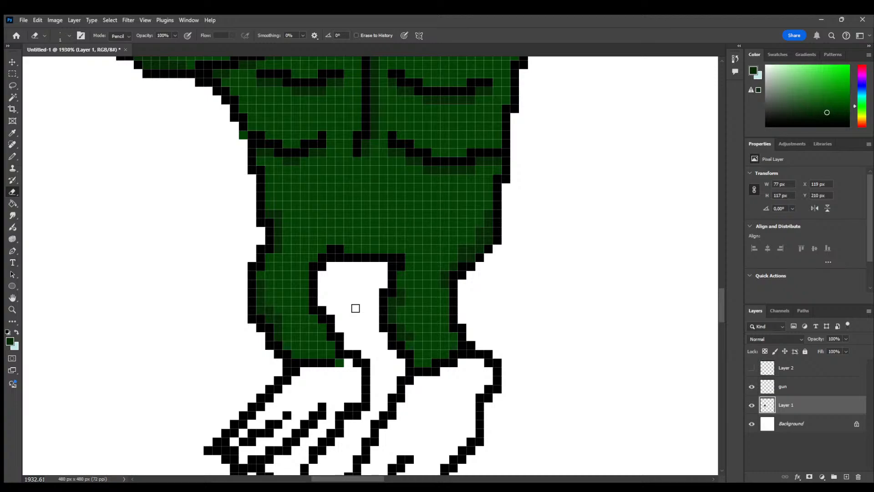
Pick a dark orange and draw diagonal toe lines on both feet, recolouring the black inner lines
{"action": "scroll", "coordinate": [355, 308], "scroll_direction": "down", "scroll_amount": 5}
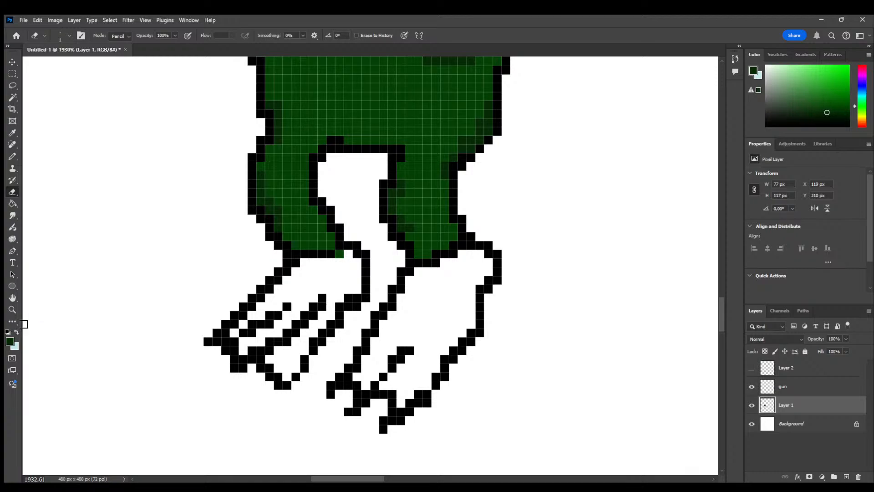
{"action": "key", "text": "i"}
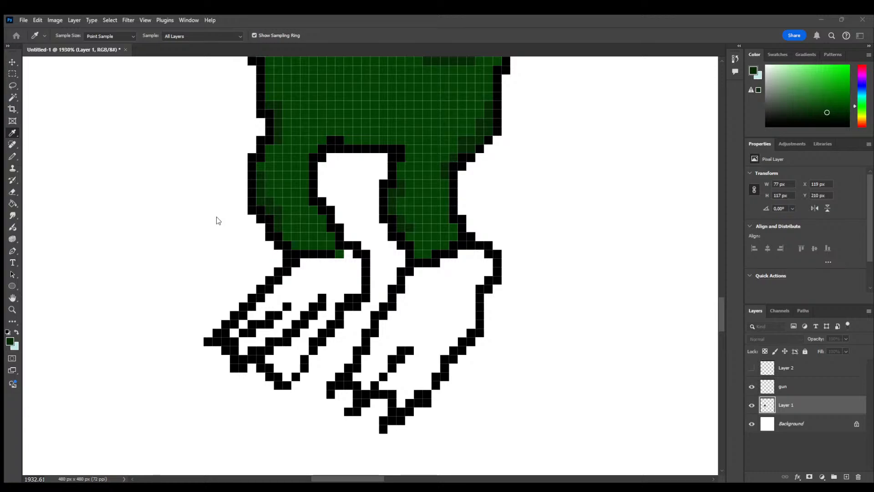
{"action": "key", "text": "e"}
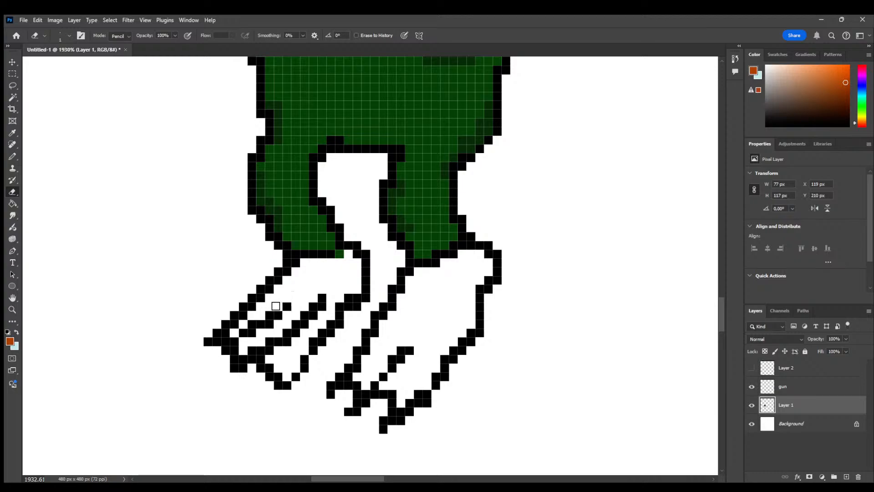
{"action": "key", "text": "b"}
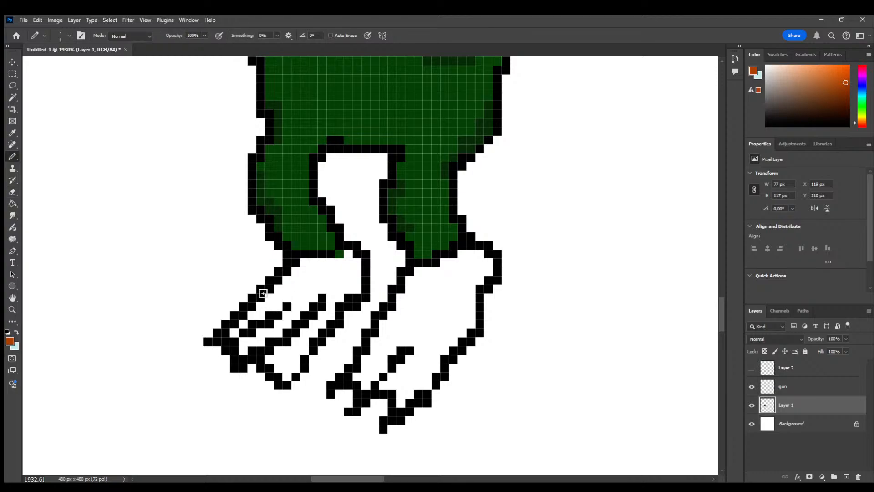
{"action": "left_click_drag", "start_coordinate": [296, 298], "coordinate": [234, 341]}
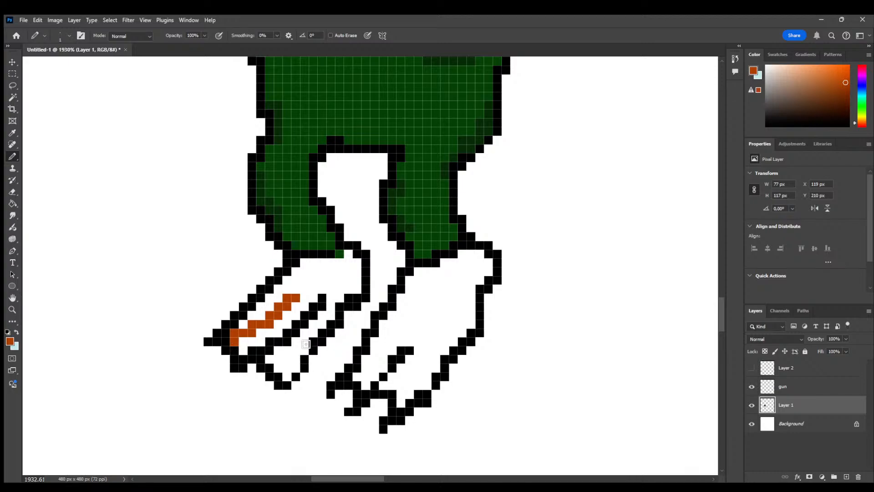
{"action": "left_click_drag", "start_coordinate": [322, 299], "coordinate": [252, 350]}
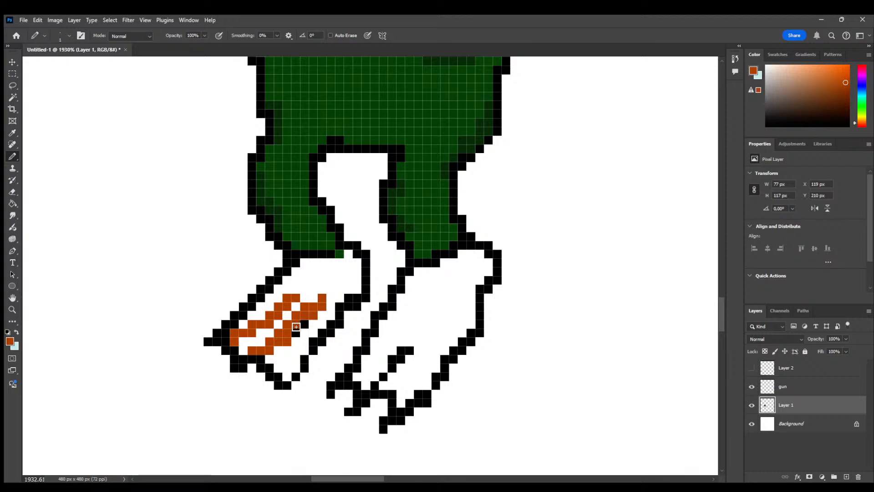
{"action": "left_click_drag", "start_coordinate": [401, 333], "coordinate": [363, 382]}
{"action": "left_click_drag", "start_coordinate": [427, 349], "coordinate": [387, 385]}
{"action": "left_click_drag", "start_coordinate": [436, 333], "coordinate": [412, 356]}
{"action": "left_click_drag", "start_coordinate": [273, 354], "coordinate": [260, 360]}
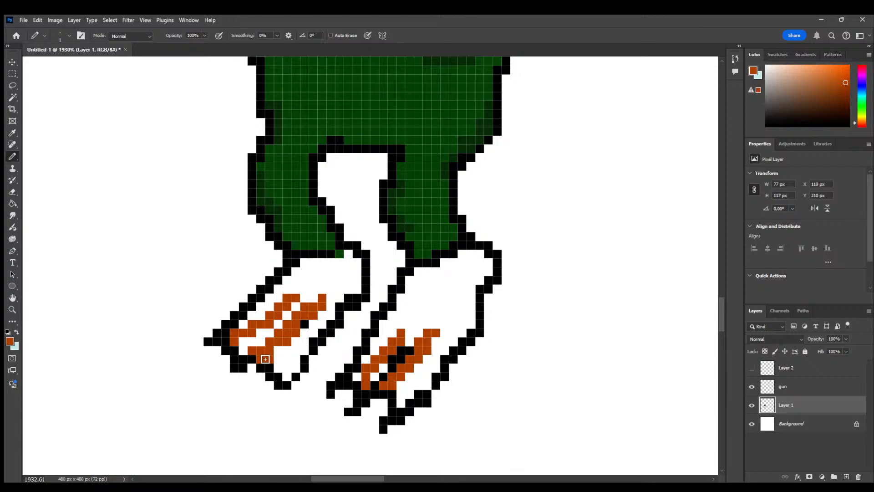
Pick a bright yellow and fill the left foot around its orange toe lines
{"action": "key", "text": "i"}
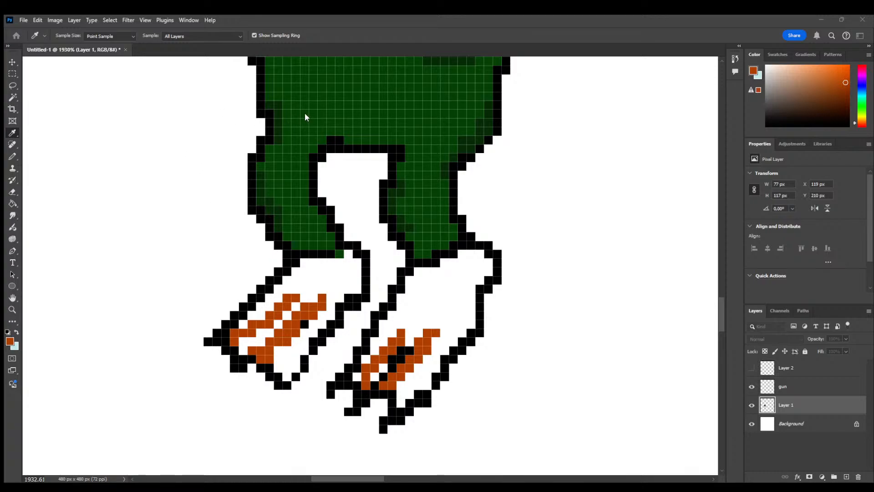
{"action": "left_click", "coordinate": [291, 111]}
{"action": "mouse_move", "coordinate": [339, 262]}
{"action": "left_mouse_down"}
{"action": "mouse_move", "coordinate": [344, 258]}
{"action": "mouse_move", "coordinate": [355, 287]}
{"action": "mouse_move", "coordinate": [308, 261]}
{"action": "mouse_move", "coordinate": [340, 261]}
{"action": "mouse_move", "coordinate": [296, 275]}
{"action": "mouse_move", "coordinate": [241, 323]}
{"action": "left_mouse_up"}
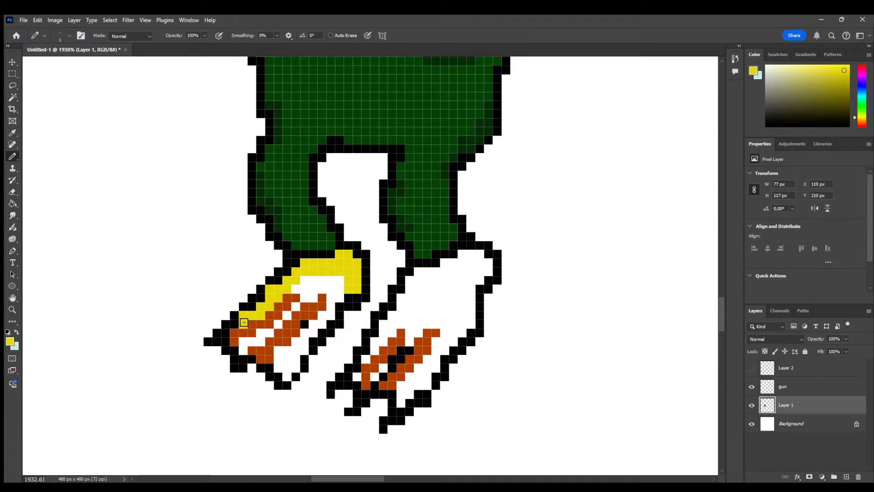
{"action": "left_click", "coordinate": [237, 351]}
{"action": "mouse_move", "coordinate": [243, 347]}
{"action": "left_mouse_down"}
{"action": "mouse_move", "coordinate": [285, 321]}
{"action": "mouse_move", "coordinate": [306, 292]}
{"action": "mouse_move", "coordinate": [332, 285]}
{"action": "left_mouse_up"}
{"action": "mouse_move", "coordinate": [277, 367]}
{"action": "left_mouse_down"}
{"action": "mouse_move", "coordinate": [278, 354]}
{"action": "mouse_move", "coordinate": [287, 376]}
{"action": "mouse_move", "coordinate": [296, 337]}
{"action": "mouse_move", "coordinate": [296, 360]}
{"action": "mouse_move", "coordinate": [341, 282]}
{"action": "left_mouse_up"}
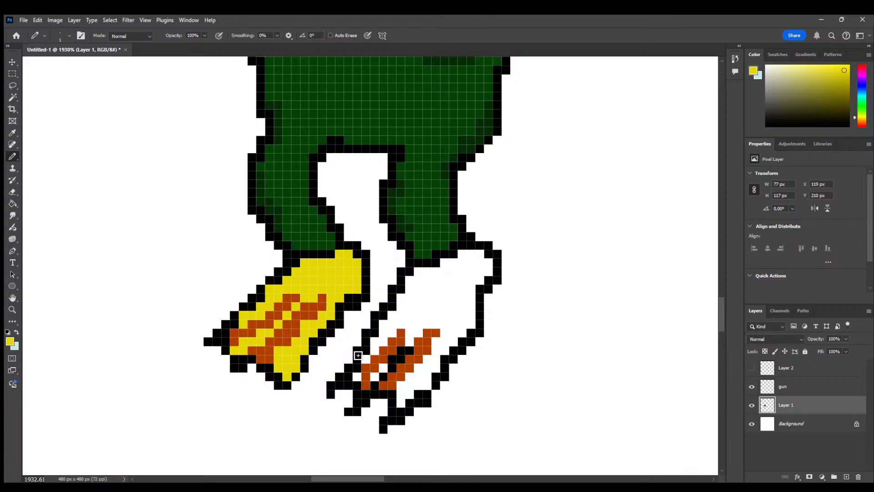
Fill the toe area of the right foot with yellow between and beside the orange lines, covering the leftover black inner pixels
{"action": "left_click", "coordinate": [357, 376]}
{"action": "left_click", "coordinate": [374, 375]}
{"action": "left_click_drag", "start_coordinate": [374, 381], "coordinate": [409, 351]}
{"action": "left_click_drag", "start_coordinate": [400, 403], "coordinate": [409, 387]}
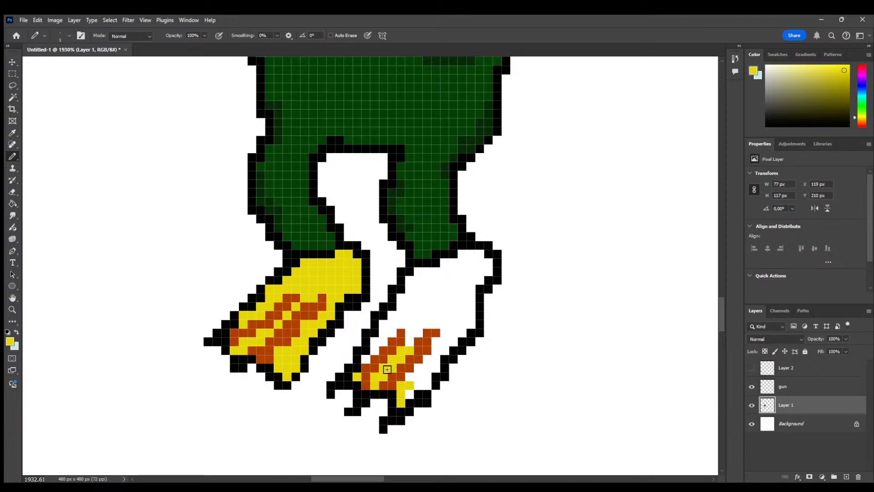
{"action": "left_click", "coordinate": [418, 377]}
{"action": "left_click", "coordinate": [409, 392]}
{"action": "mouse_move", "coordinate": [409, 392]}
{"action": "left_mouse_down"}
{"action": "mouse_move", "coordinate": [422, 369]}
{"action": "mouse_move", "coordinate": [428, 382]}
{"action": "mouse_move", "coordinate": [445, 346]}
{"action": "left_mouse_up"}
{"action": "left_click", "coordinate": [370, 359]}
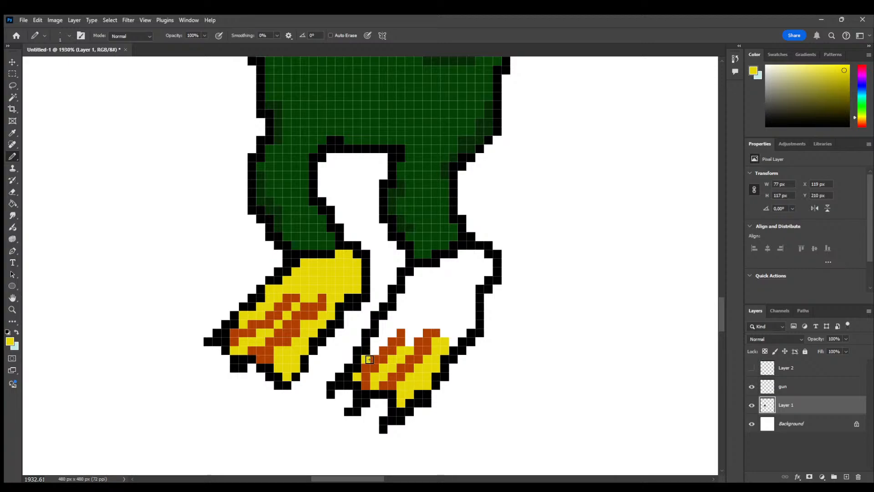
Fill the rest of the right foot with yellow, from above the toe lines up to the ankle outline
{"action": "mouse_move", "coordinate": [377, 348]}
{"action": "left_mouse_down"}
{"action": "mouse_move", "coordinate": [386, 324]}
{"action": "mouse_move", "coordinate": [463, 329]}
{"action": "left_mouse_up"}
{"action": "mouse_move", "coordinate": [424, 272]}
{"action": "left_mouse_down"}
{"action": "mouse_move", "coordinate": [454, 272]}
{"action": "mouse_move", "coordinate": [472, 255]}
{"action": "mouse_move", "coordinate": [486, 266]}
{"action": "left_mouse_up"}
{"action": "left_click", "coordinate": [480, 276]}
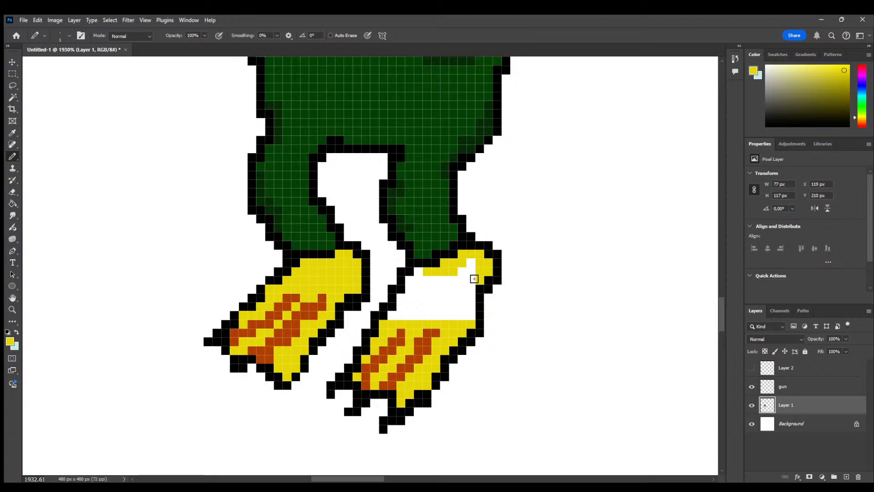
{"action": "mouse_move", "coordinate": [427, 279]}
{"action": "left_mouse_down"}
{"action": "mouse_move", "coordinate": [409, 286]}
{"action": "mouse_move", "coordinate": [399, 313]}
{"action": "mouse_move", "coordinate": [420, 308]}
{"action": "mouse_move", "coordinate": [432, 287]}
{"action": "mouse_move", "coordinate": [424, 308]}
{"action": "mouse_move", "coordinate": [441, 303]}
{"action": "mouse_move", "coordinate": [454, 283]}
{"action": "mouse_move", "coordinate": [450, 313]}
{"action": "mouse_move", "coordinate": [466, 266]}
{"action": "mouse_move", "coordinate": [468, 317]}
{"action": "left_mouse_up"}
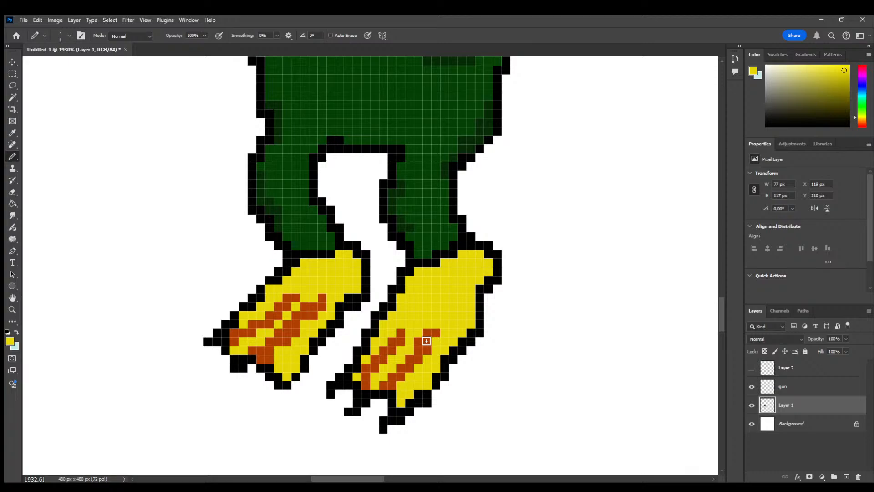
Sample black from the leg outline and thicken the ankle line along the top of the left foot
{"action": "key", "text": "i"}
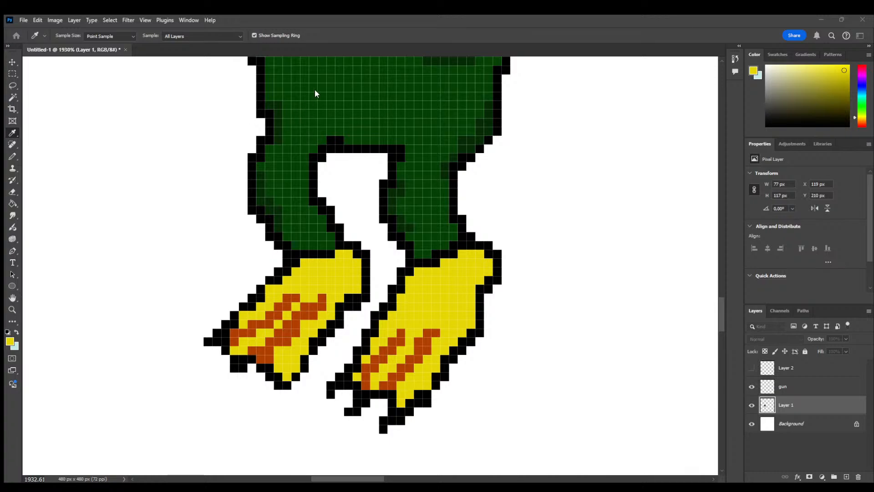
{"action": "key", "text": "b"}
{"action": "key", "text": "i"}
{"action": "left_click", "coordinate": [252, 165]}
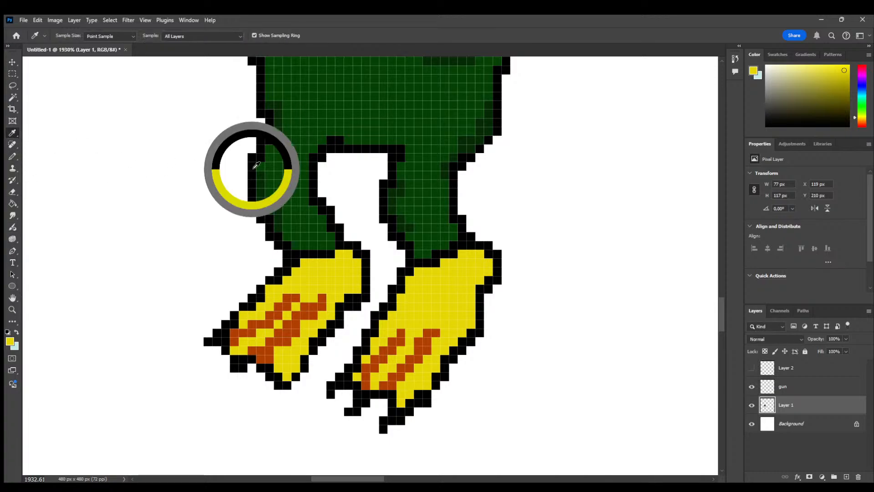
{"action": "left_click", "coordinate": [12, 156]}
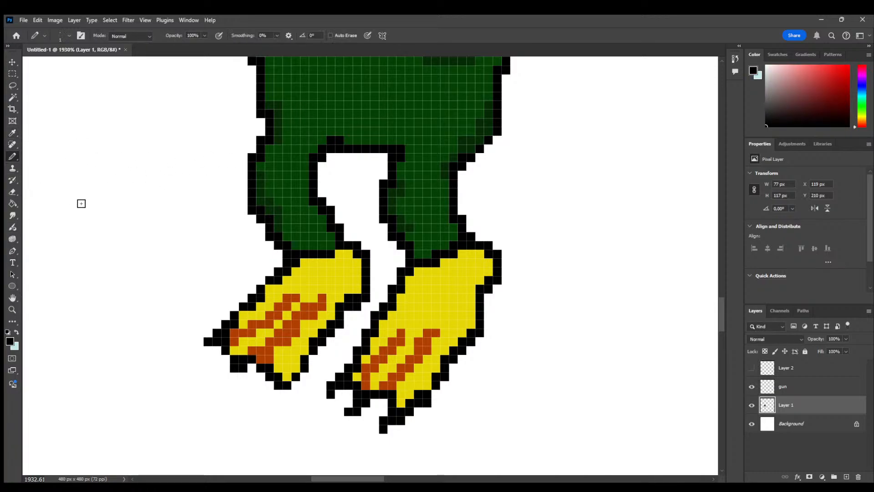
{"action": "left_click", "coordinate": [328, 262]}
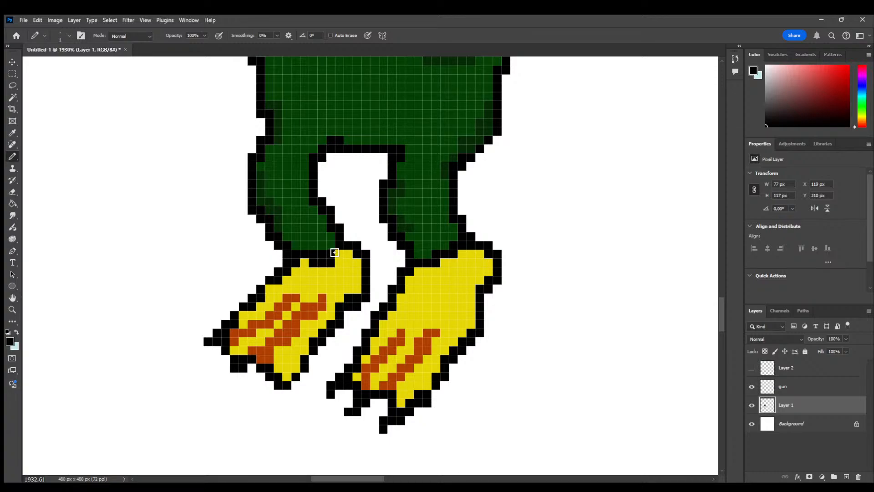
Draw a black ankle line across the top of the right foot and fill the gaps above both ankle lines with the legs' dark green
{"action": "mouse_move", "coordinate": [428, 271]}
{"action": "left_mouse_down"}
{"action": "mouse_move", "coordinate": [446, 279]}
{"action": "mouse_move", "coordinate": [464, 267]}
{"action": "mouse_move", "coordinate": [463, 254]}
{"action": "left_mouse_up"}
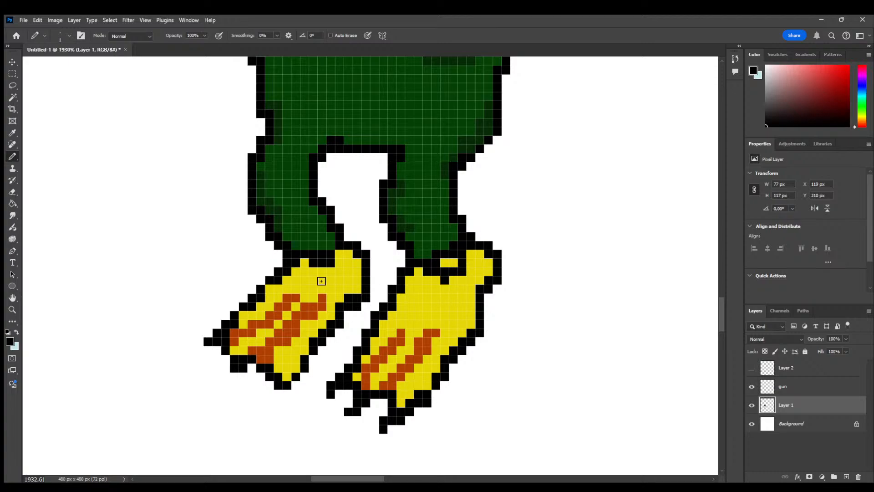
{"action": "left_click", "coordinate": [12, 133]}
{"action": "left_click", "coordinate": [303, 236]}
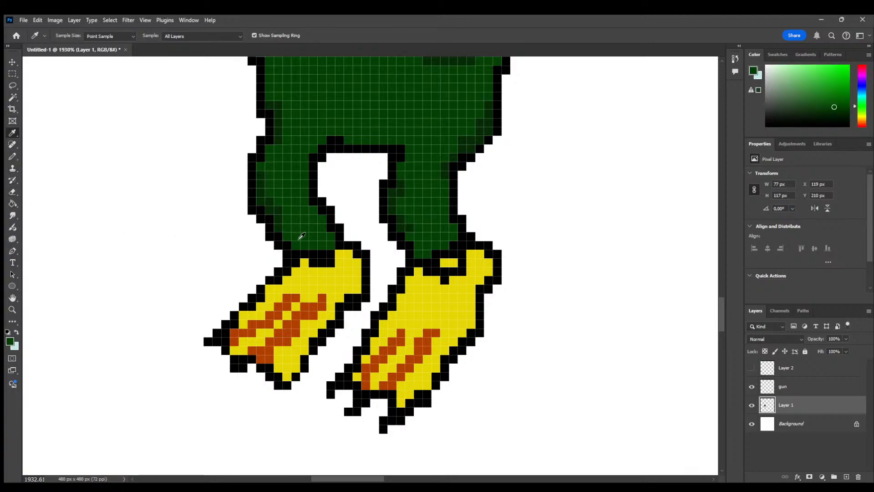
{"action": "left_click", "coordinate": [12, 156]}
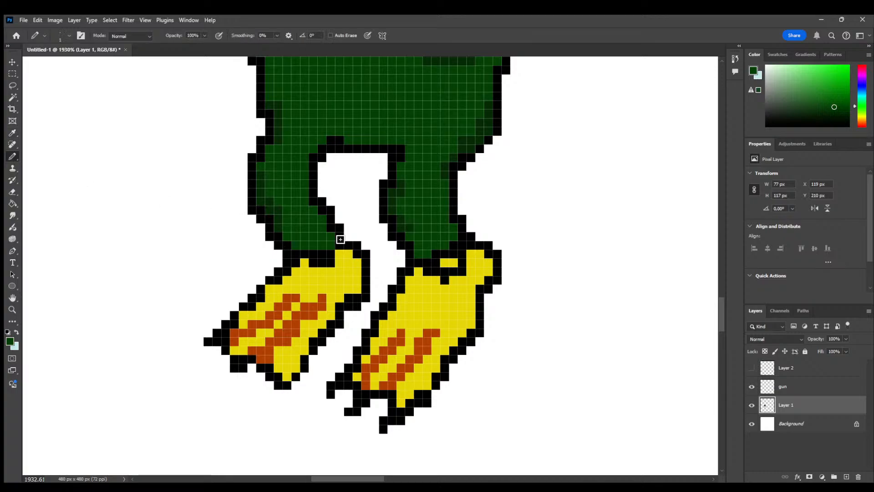
{"action": "mouse_move", "coordinate": [315, 254]}
{"action": "left_mouse_down"}
{"action": "mouse_move", "coordinate": [307, 251]}
{"action": "mouse_move", "coordinate": [320, 252]}
{"action": "left_mouse_up"}
{"action": "mouse_move", "coordinate": [428, 256]}
{"action": "left_mouse_down"}
{"action": "mouse_move", "coordinate": [452, 255]}
{"action": "mouse_move", "coordinate": [436, 253]}
{"action": "left_mouse_up"}
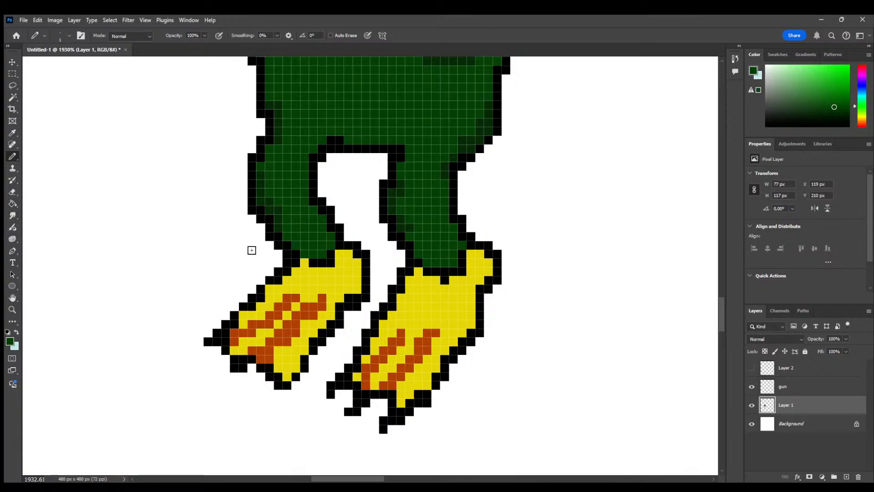
{"action": "left_click", "coordinate": [12, 133]}
{"action": "left_click", "coordinate": [328, 258]}
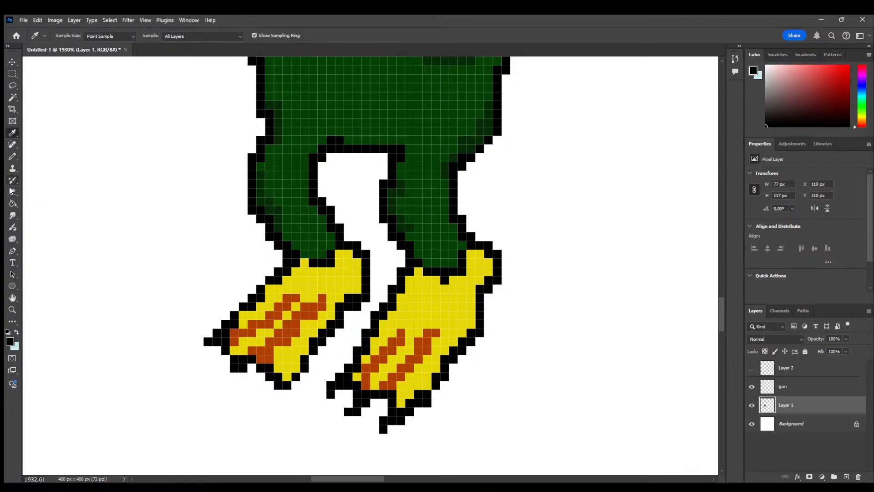
{"action": "left_click", "coordinate": [13, 156]}
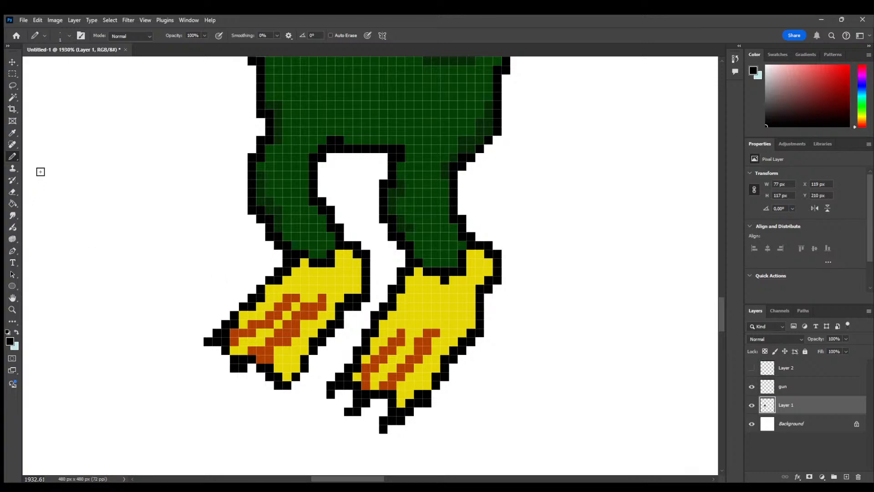
Paint the extra black pixels of the crotch outline in the sampled leg green, keeping its inner left corner pixel black
{"action": "left_click", "coordinate": [12, 133]}
{"action": "left_click", "coordinate": [378, 126]}
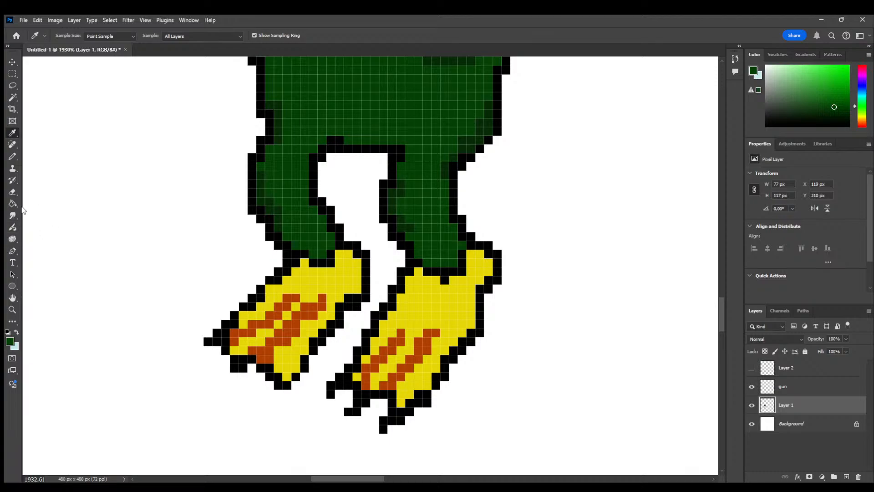
{"action": "left_click", "coordinate": [13, 156]}
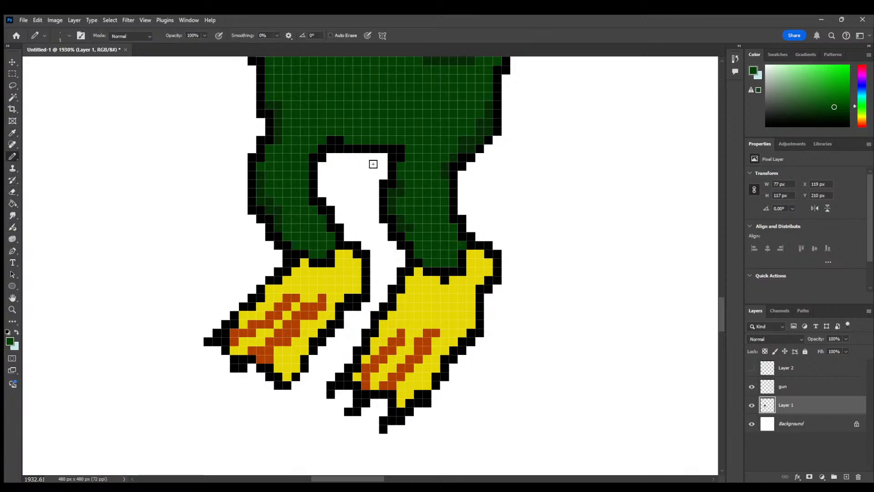
{"action": "left_click", "coordinate": [401, 157]}
{"action": "left_click", "coordinate": [340, 139]}
{"action": "left_click", "coordinate": [321, 149]}
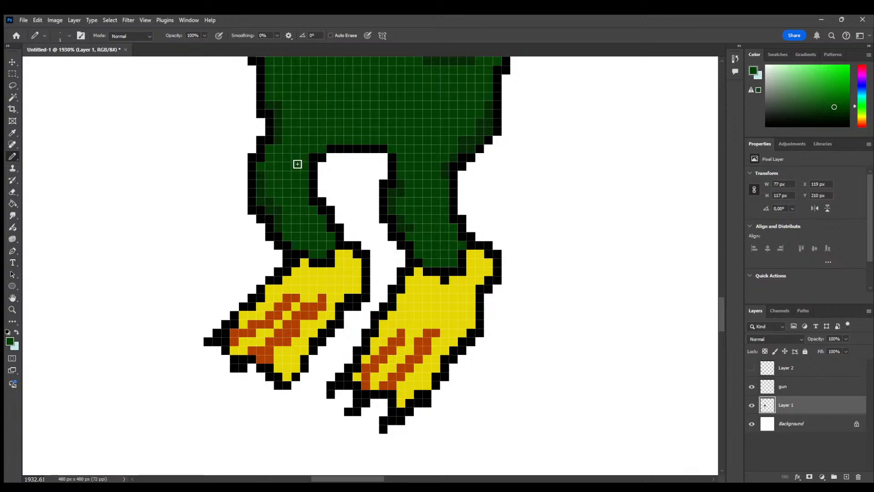
{"action": "left_click", "coordinate": [322, 157]}
{"action": "key", "text": "alt"}
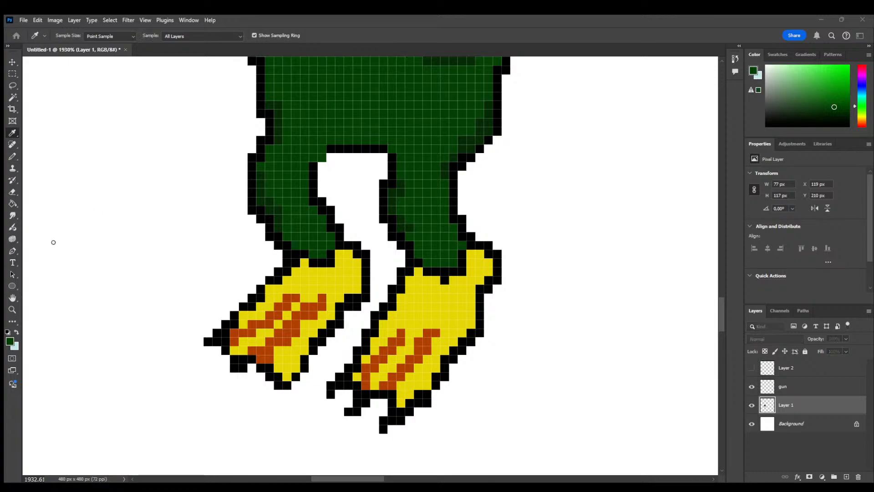
{"action": "left_click", "coordinate": [314, 165], "text": "alt"}
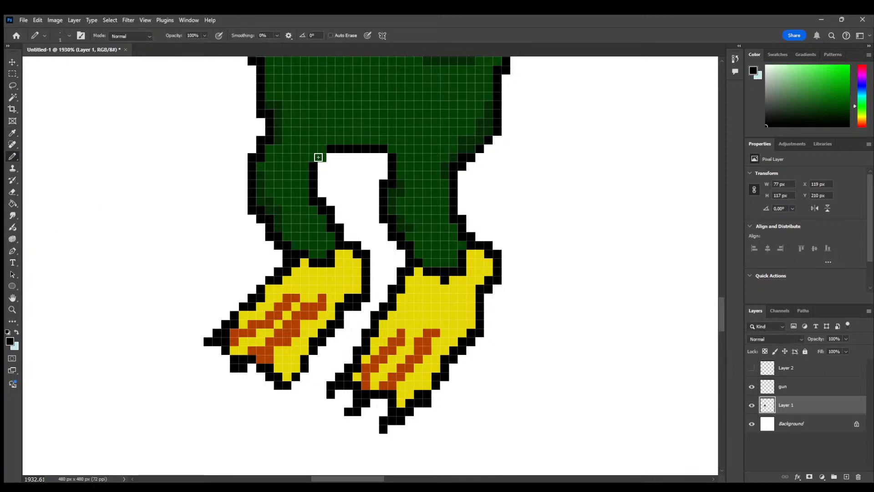
{"action": "left_click", "coordinate": [321, 157]}
Sample the foot yellow and clean up the stray black pixels beneath the ankle lines of both feet
{"action": "left_click", "coordinate": [14, 133]}
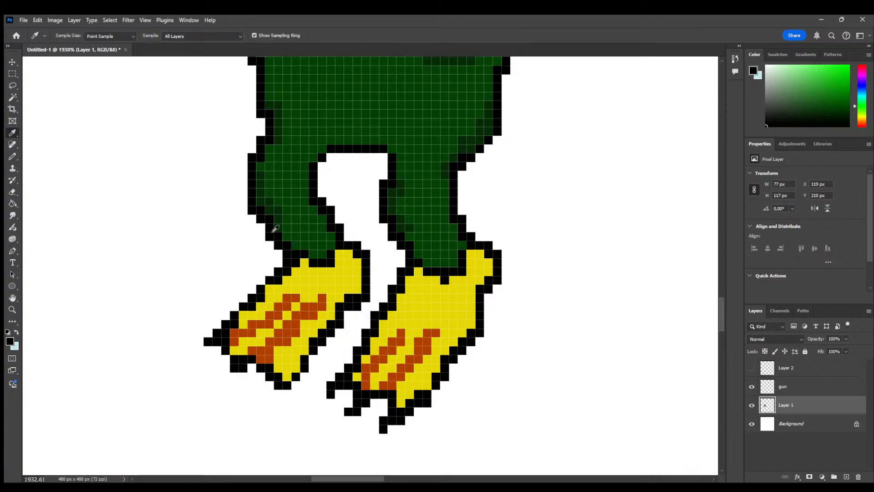
{"action": "left_click", "coordinate": [313, 269]}
{"action": "left_click", "coordinate": [12, 156]}
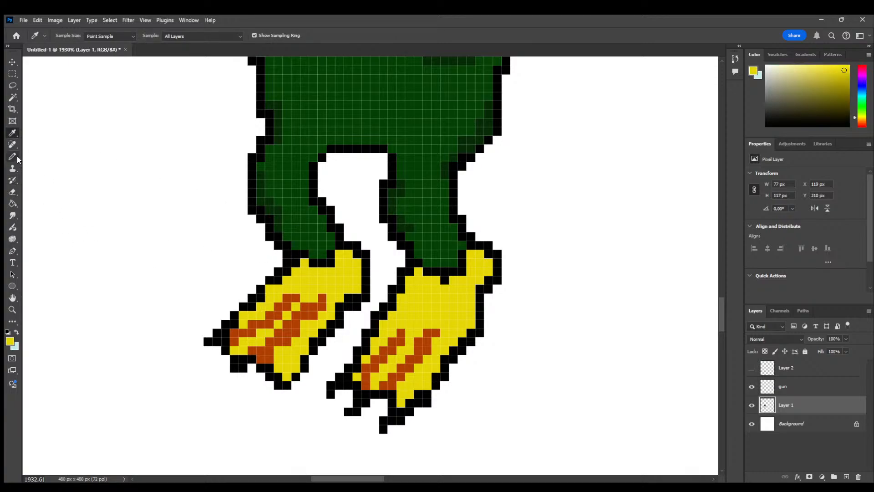
{"action": "left_click_drag", "start_coordinate": [342, 264], "coordinate": [315, 263]}
{"action": "left_click_drag", "start_coordinate": [439, 282], "coordinate": [446, 280]}
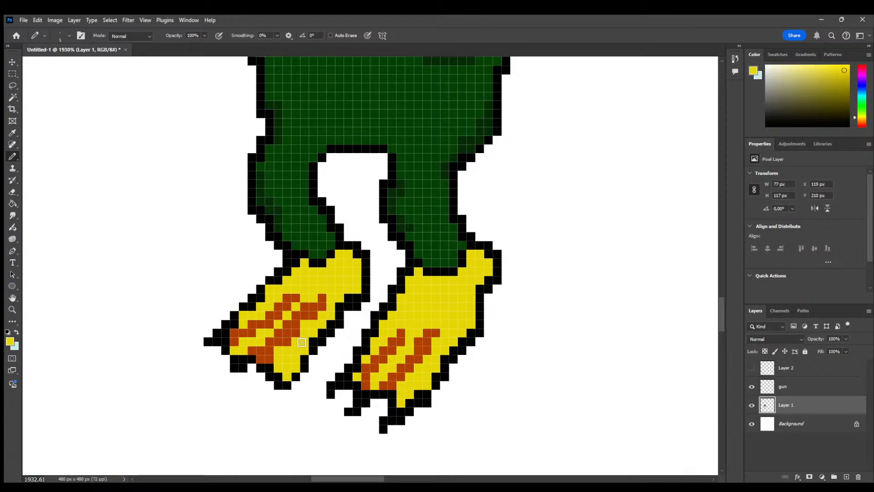
Pick a darker yellow and shade the left edges and ankle area of both feet
{"action": "key", "text": "i"}
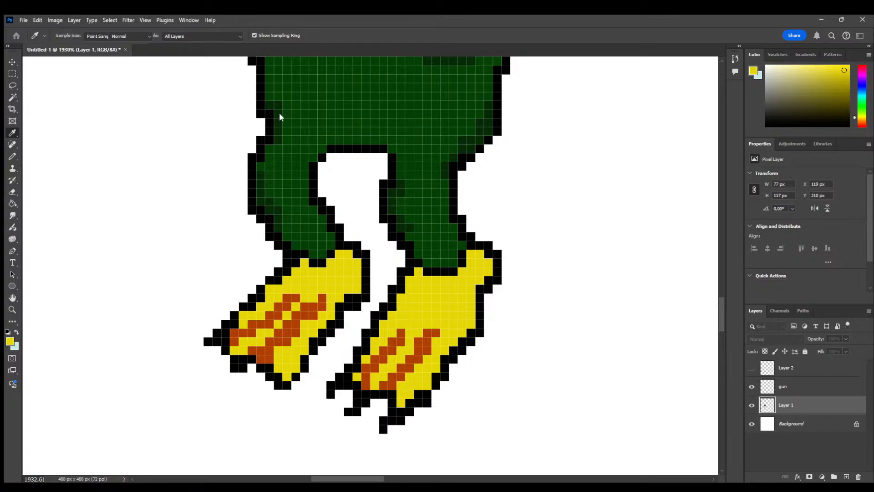
{"action": "key", "text": "b"}
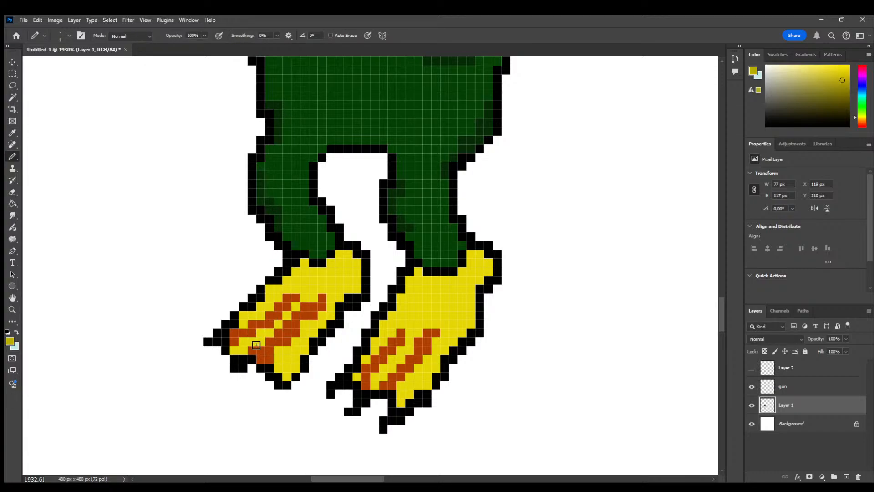
{"action": "mouse_move", "coordinate": [242, 322]}
{"action": "left_mouse_down"}
{"action": "mouse_move", "coordinate": [303, 271]}
{"action": "mouse_move", "coordinate": [295, 271]}
{"action": "mouse_move", "coordinate": [337, 264]}
{"action": "left_mouse_up"}
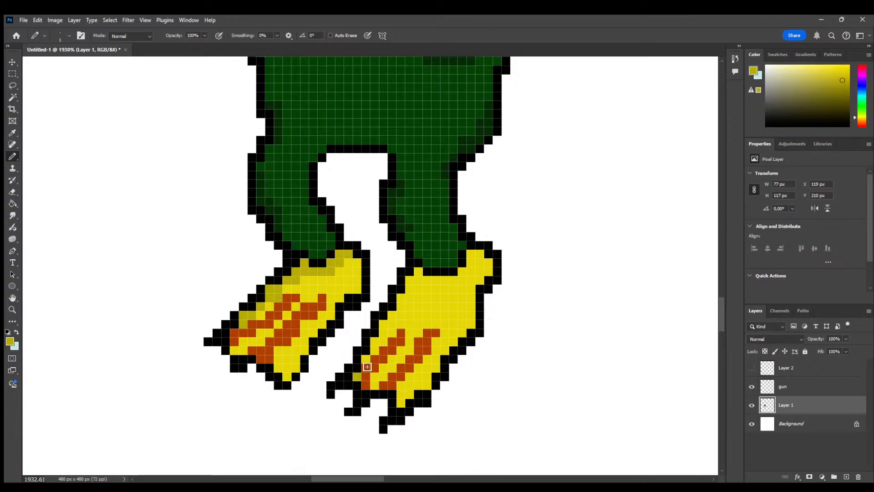
{"action": "mouse_move", "coordinate": [366, 359]}
{"action": "left_mouse_down"}
{"action": "mouse_move", "coordinate": [412, 301]}
{"action": "mouse_move", "coordinate": [409, 286]}
{"action": "mouse_move", "coordinate": [450, 280]}
{"action": "mouse_move", "coordinate": [477, 255]}
{"action": "left_mouse_up"}
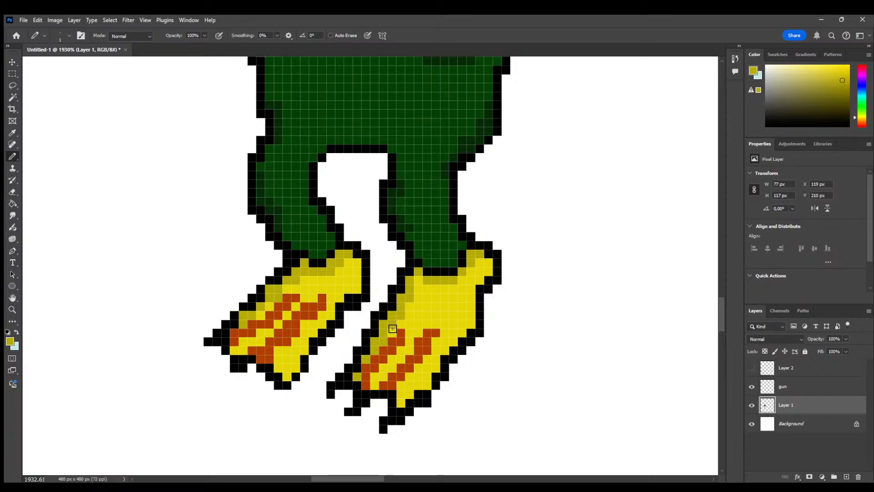
Erase the extra outline pixel at the left side of the waist with the Eraser
{"action": "scroll", "coordinate": [480, 165], "scroll_direction": "down", "scroll_amount": 5, "text": "alt"}
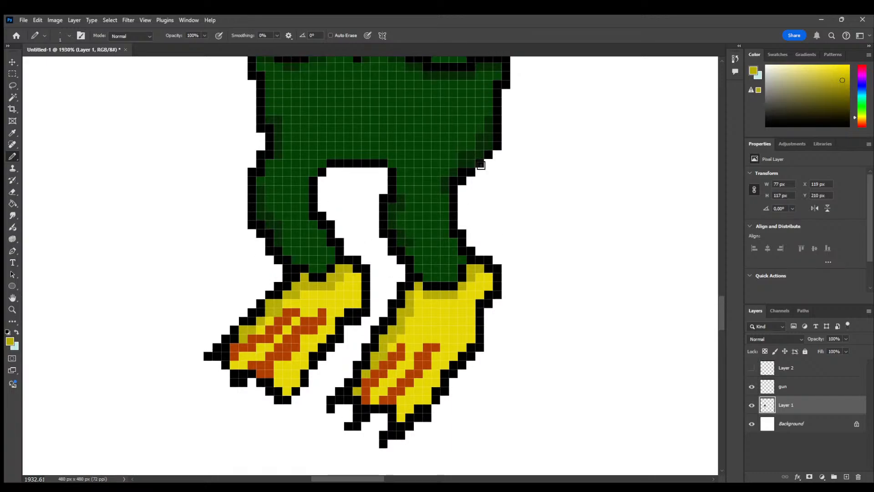
{"action": "scroll", "coordinate": [480, 165], "scroll_direction": "down", "scroll_amount": 4, "text": "alt"}
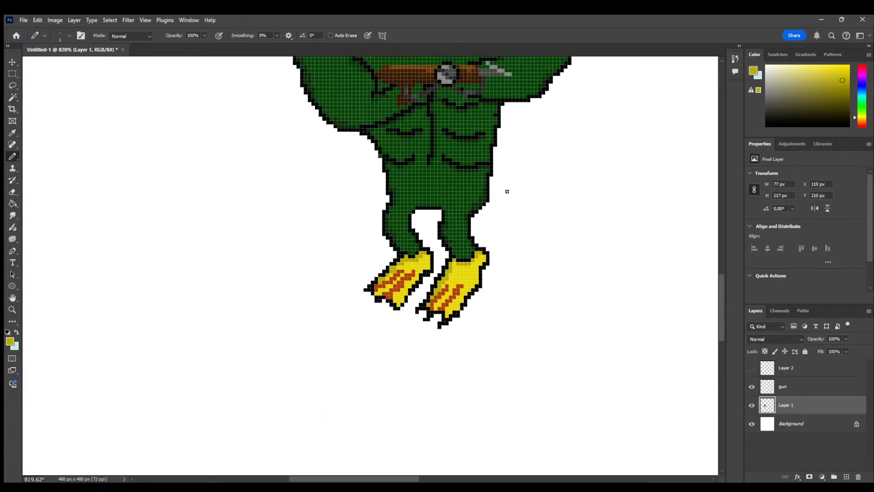
{"action": "scroll", "coordinate": [504, 191], "scroll_direction": "up", "scroll_amount": 3, "text": "alt"}
{"action": "scroll", "coordinate": [324, 218], "scroll_direction": "up", "scroll_amount": 10, "text": "alt"}
{"action": "key", "text": "e"}
{"action": "left_click", "coordinate": [376, 205]}
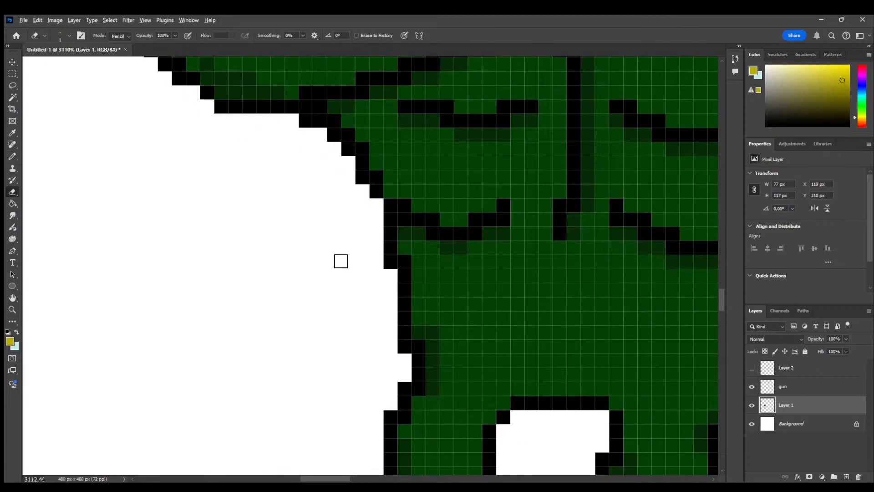
Examine the whole character, then the lower torso and legs up close, for areas that need more shading
{"action": "scroll", "coordinate": [342, 259], "scroll_direction": "down", "scroll_amount": 15, "text": "alt"}
{"action": "scroll", "coordinate": [419, 261], "scroll_direction": "up", "scroll_amount": 3}
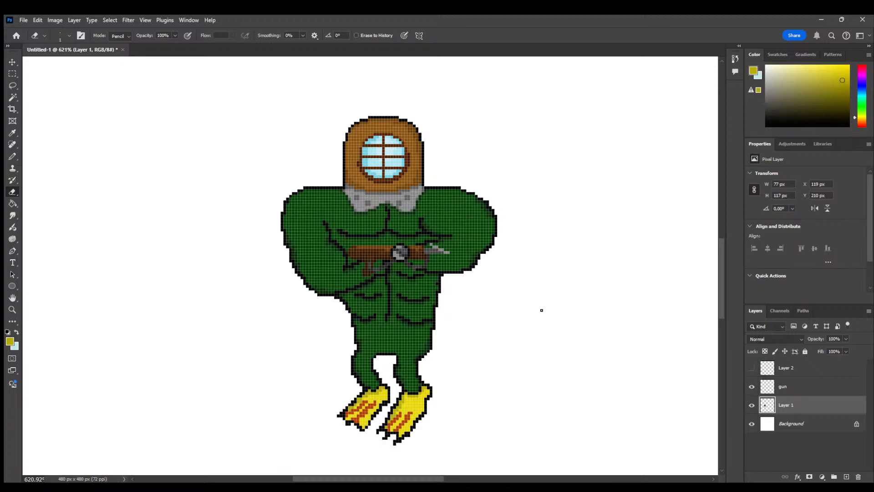
{"action": "scroll", "coordinate": [541, 310], "scroll_direction": "up", "scroll_amount": 5, "text": "alt"}
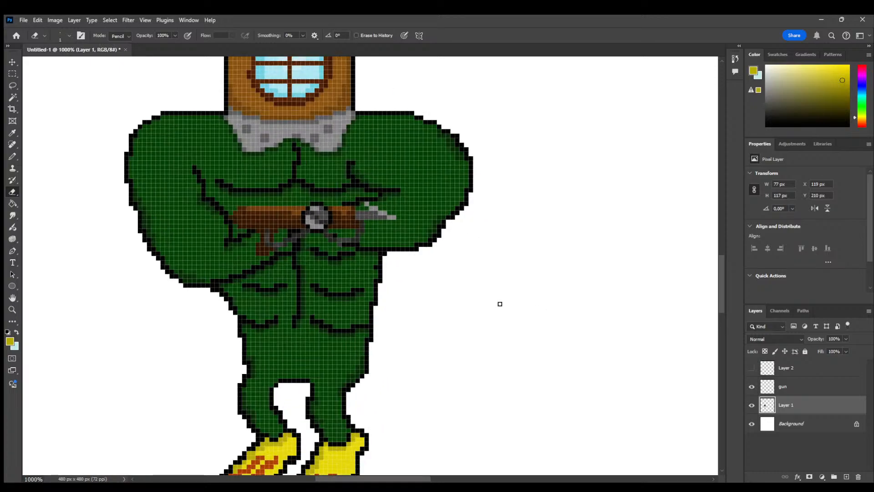
{"action": "scroll", "coordinate": [213, 280], "scroll_direction": "down", "scroll_amount": 5, "text": "alt"}
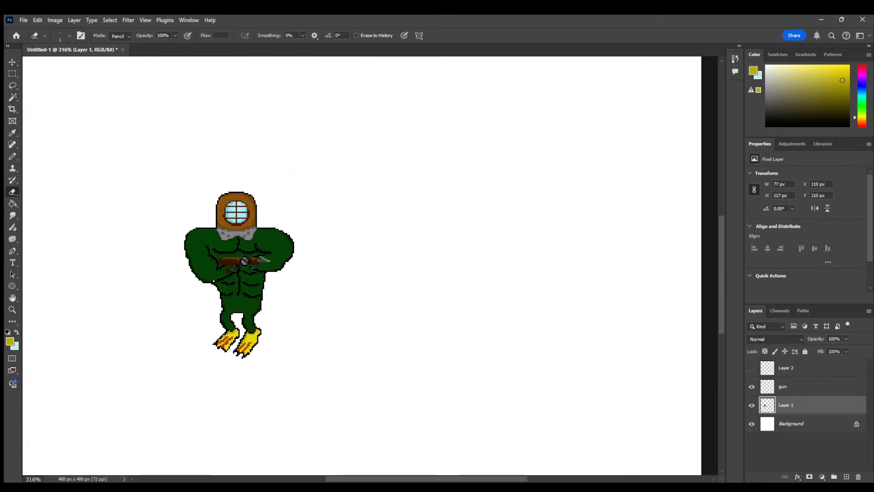
{"action": "scroll", "coordinate": [104, 273], "scroll_direction": "up", "scroll_amount": 1, "text": "alt"}
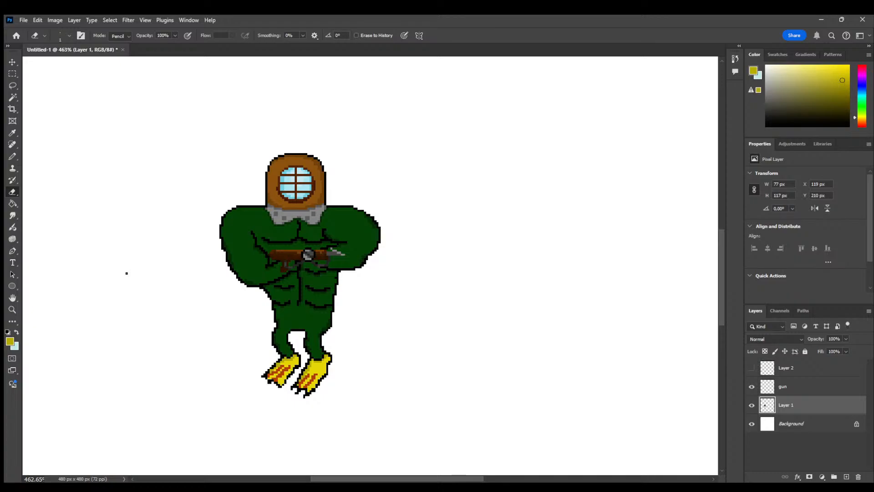
{"action": "scroll", "coordinate": [154, 386], "scroll_direction": "up", "scroll_amount": 12, "text": "alt"}
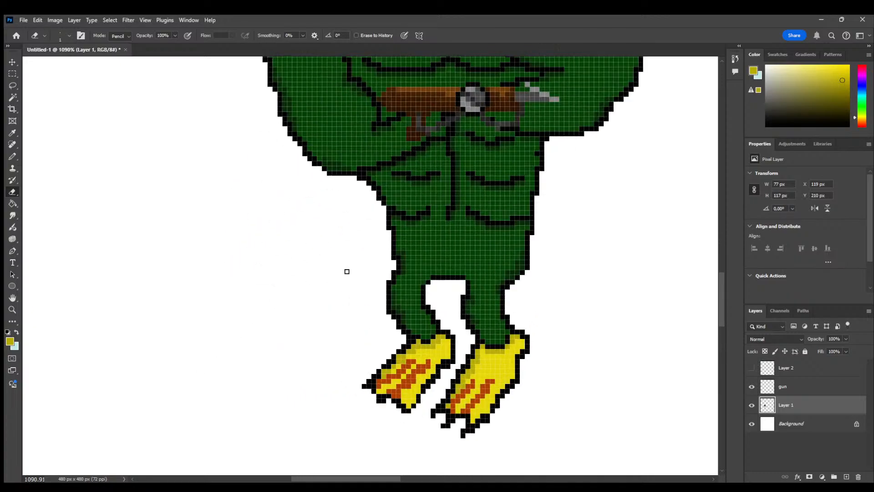
{"action": "scroll", "coordinate": [572, 268], "scroll_direction": "up", "scroll_amount": 1, "text": "alt"}
{"action": "scroll", "coordinate": [301, 262], "scroll_direction": "down", "scroll_amount": 6, "text": "alt"}
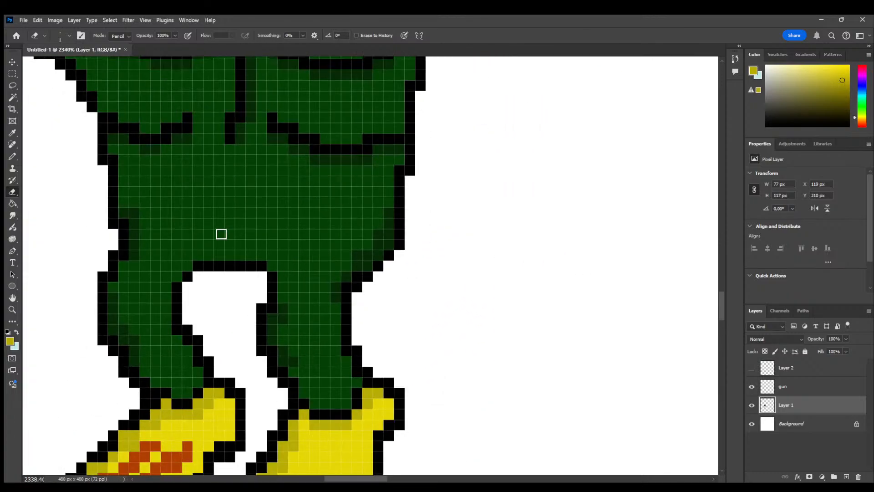
Sample the darkest green and shade above the crotch outline and along the tops of both inner legs
{"action": "scroll", "coordinate": [101, 213], "scroll_direction": "up", "scroll_amount": 8, "text": "alt"}
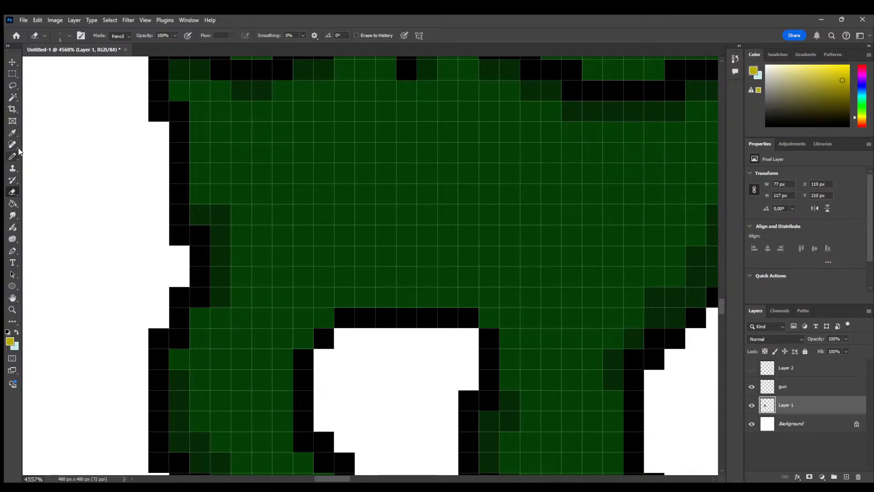
{"action": "left_click", "coordinate": [12, 132]}
{"action": "left_click", "coordinate": [664, 298]}
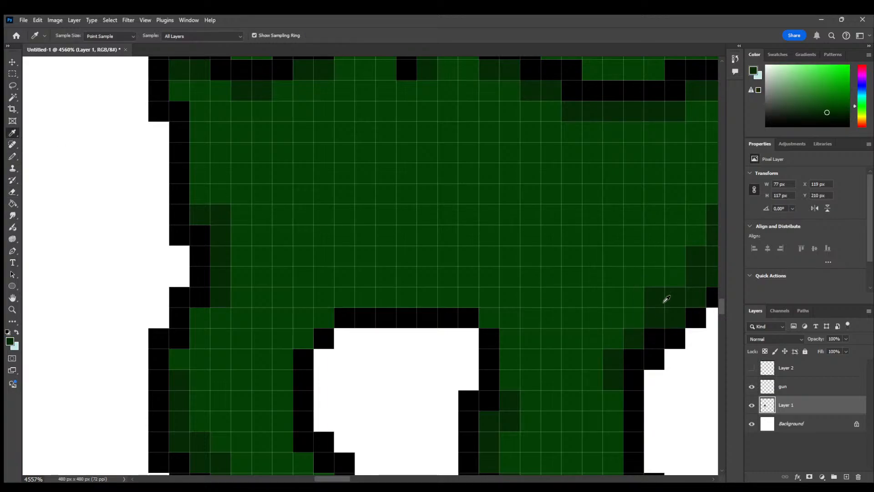
{"action": "left_click", "coordinate": [13, 157]}
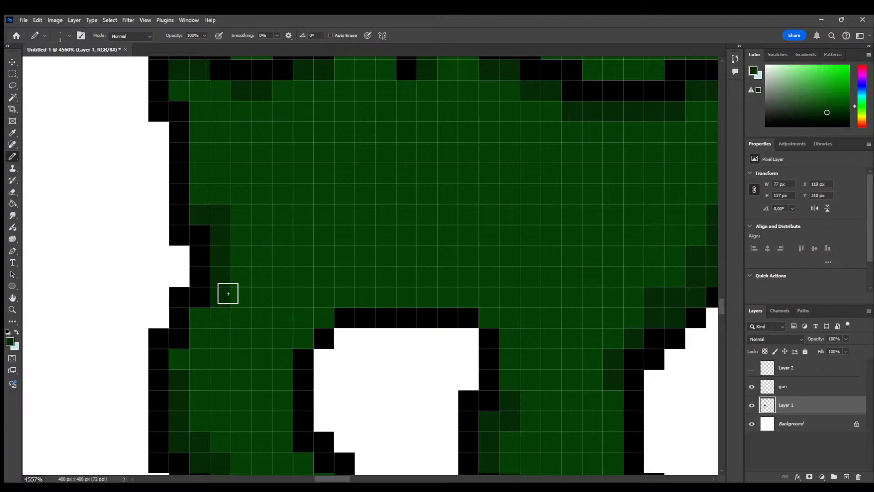
{"action": "left_click", "coordinate": [384, 236]}
{"action": "mouse_move", "coordinate": [384, 236]}
{"action": "left_mouse_down"}
{"action": "mouse_move", "coordinate": [367, 241]}
{"action": "mouse_move", "coordinate": [361, 263]}
{"action": "mouse_move", "coordinate": [340, 274]}
{"action": "mouse_move", "coordinate": [405, 282]}
{"action": "mouse_move", "coordinate": [420, 267]}
{"action": "mouse_move", "coordinate": [412, 279]}
{"action": "mouse_move", "coordinate": [361, 294]}
{"action": "mouse_move", "coordinate": [437, 297]}
{"action": "mouse_move", "coordinate": [463, 312]}
{"action": "mouse_move", "coordinate": [472, 304]}
{"action": "mouse_move", "coordinate": [500, 332]}
{"action": "left_mouse_up"}
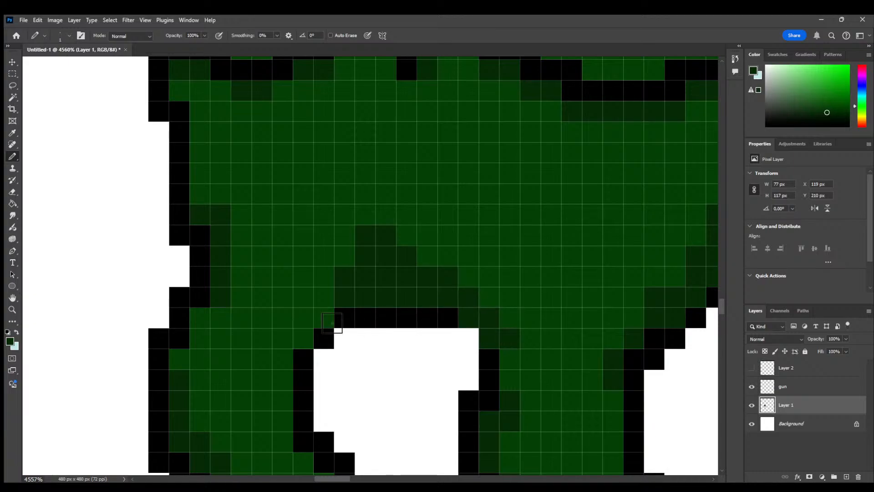
{"action": "mouse_move", "coordinate": [311, 325]}
{"action": "left_mouse_down"}
{"action": "mouse_move", "coordinate": [281, 371]}
{"action": "mouse_move", "coordinate": [285, 412]}
{"action": "left_mouse_up"}
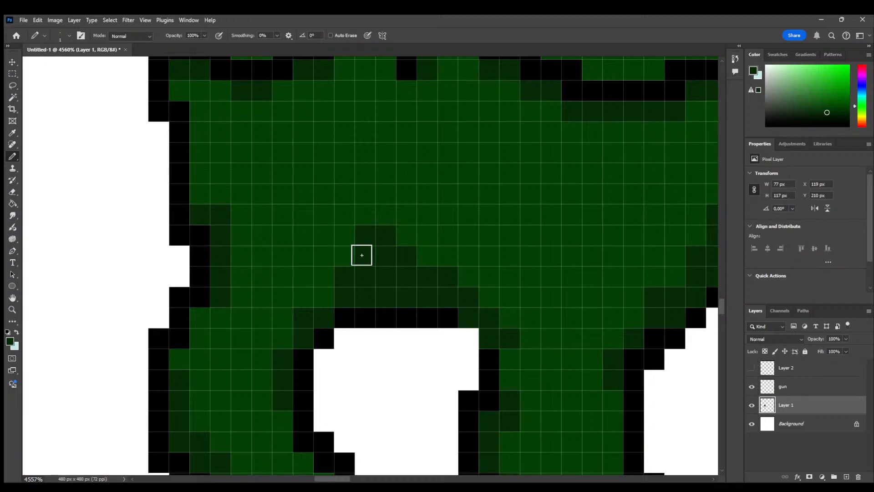
{"action": "scroll", "coordinate": [362, 255], "scroll_direction": "down", "scroll_amount": 10, "text": "alt"}
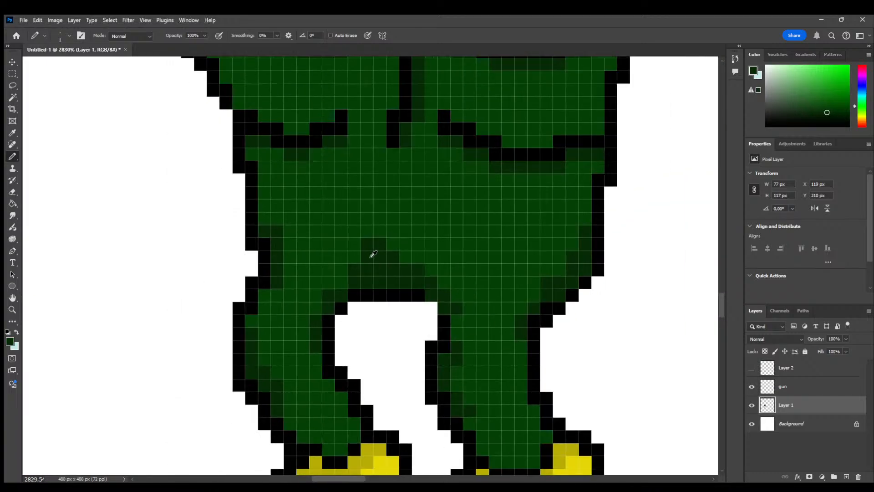
{"action": "scroll", "coordinate": [478, 236], "scroll_direction": "down", "scroll_amount": 4, "text": "alt"}
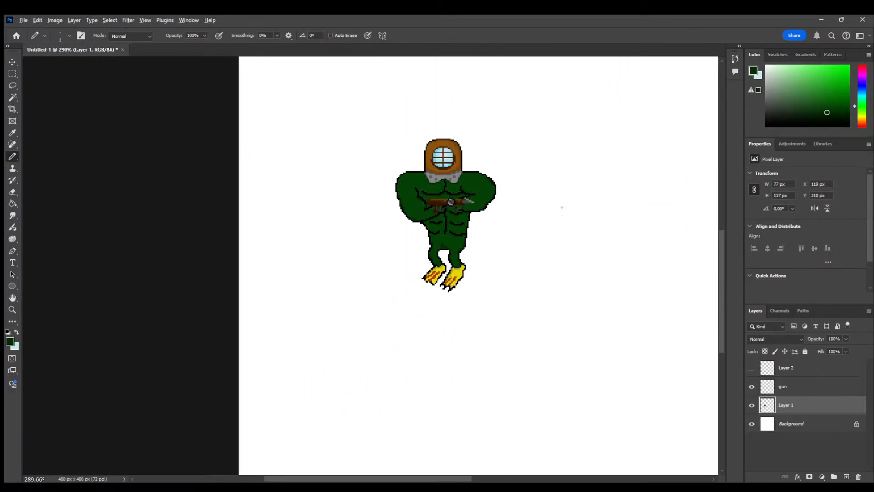
{"action": "scroll", "coordinate": [564, 203], "scroll_direction": "up", "scroll_amount": 4, "text": "alt"}
{"action": "scroll", "coordinate": [522, 195], "scroll_direction": "up", "scroll_amount": 2}
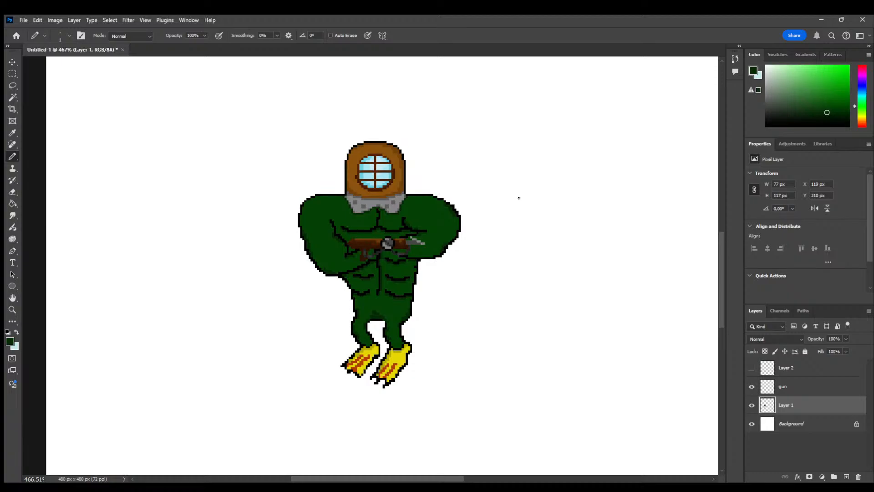
Enlarge the dark green shading above the crotch outline into a taller, wider rounded patch
{"action": "scroll", "coordinate": [400, 314], "scroll_direction": "up", "scroll_amount": 3, "text": "alt"}
{"action": "scroll", "coordinate": [400, 314], "scroll_direction": "up", "scroll_amount": 6, "text": "alt"}
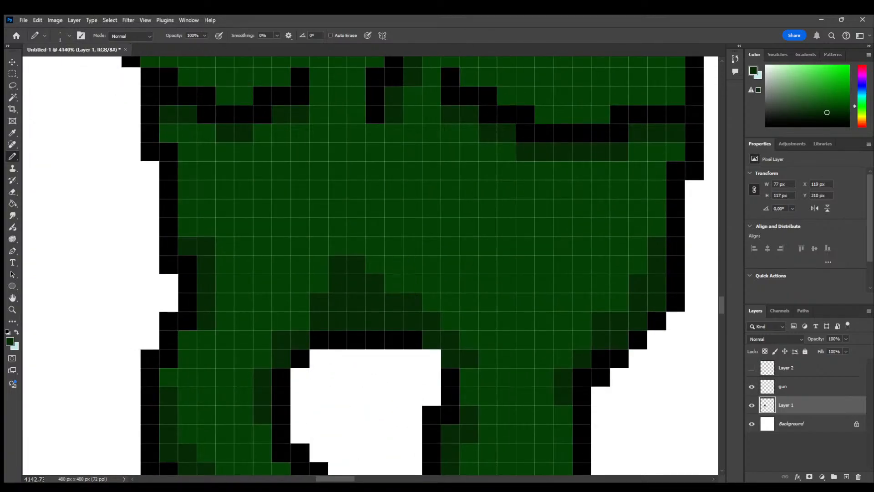
{"action": "mouse_move", "coordinate": [372, 254]}
{"action": "left_mouse_down"}
{"action": "mouse_move", "coordinate": [408, 258]}
{"action": "mouse_move", "coordinate": [423, 285]}
{"action": "mouse_move", "coordinate": [414, 297]}
{"action": "left_mouse_up"}
{"action": "mouse_move", "coordinate": [337, 260]}
{"action": "left_mouse_down"}
{"action": "mouse_move", "coordinate": [322, 261]}
{"action": "mouse_move", "coordinate": [309, 300]}
{"action": "left_mouse_up"}
{"action": "mouse_move", "coordinate": [321, 272]}
{"action": "left_mouse_down"}
{"action": "mouse_move", "coordinate": [359, 248]}
{"action": "mouse_move", "coordinate": [404, 283]}
{"action": "mouse_move", "coordinate": [348, 233]}
{"action": "mouse_move", "coordinate": [360, 234]}
{"action": "left_mouse_up"}
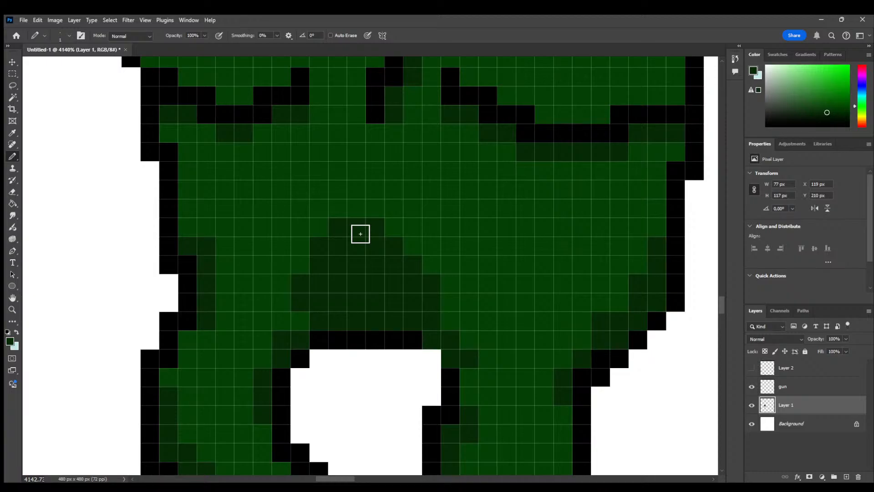
{"action": "scroll", "coordinate": [360, 233], "scroll_direction": "down", "scroll_amount": 10, "text": "alt"}
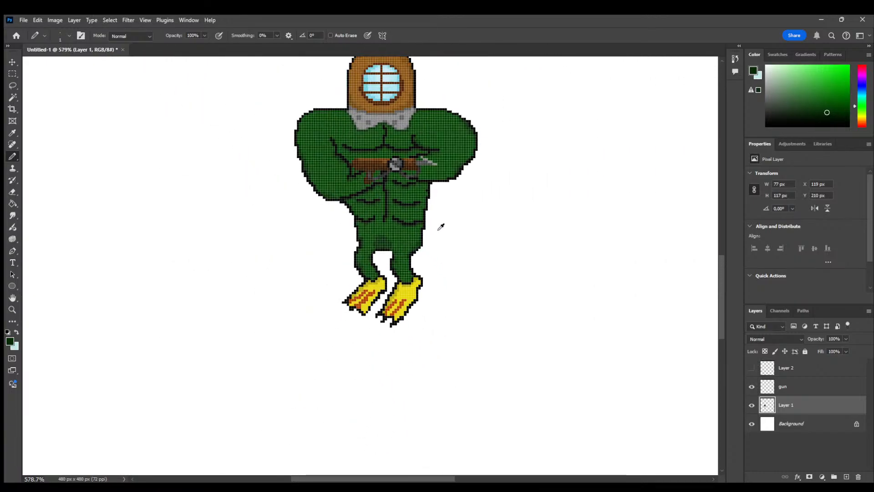
{"action": "scroll", "coordinate": [503, 209], "scroll_direction": "up", "scroll_amount": 3}
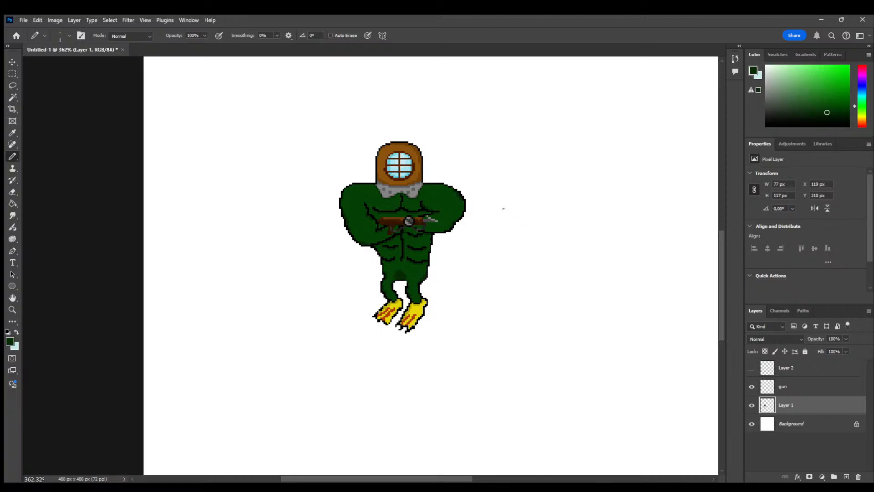
Pick a slightly darker green and repaint the shaded patch above the crotch outline with it
{"action": "scroll", "coordinate": [386, 278], "scroll_direction": "up", "scroll_amount": 10, "text": "alt"}
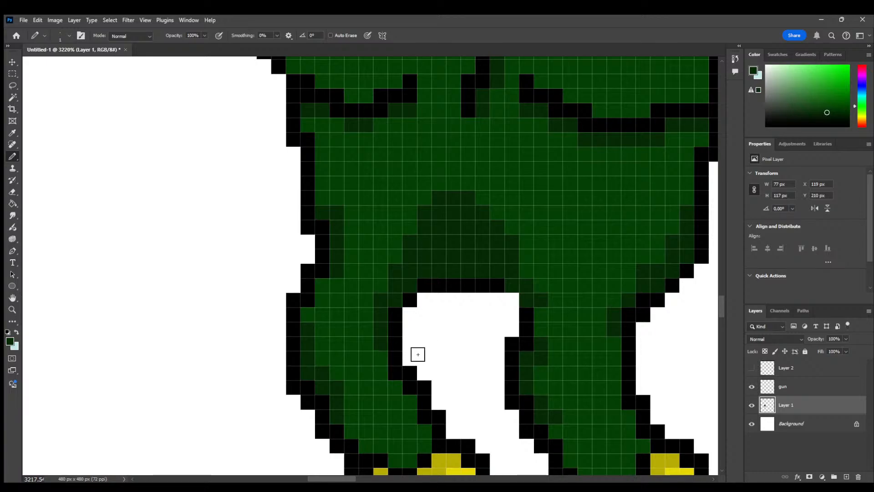
{"action": "scroll", "coordinate": [417, 347], "scroll_direction": "down", "scroll_amount": 4, "text": "alt"}
{"action": "scroll", "coordinate": [427, 342], "scroll_direction": "down", "scroll_amount": 5, "text": "alt"}
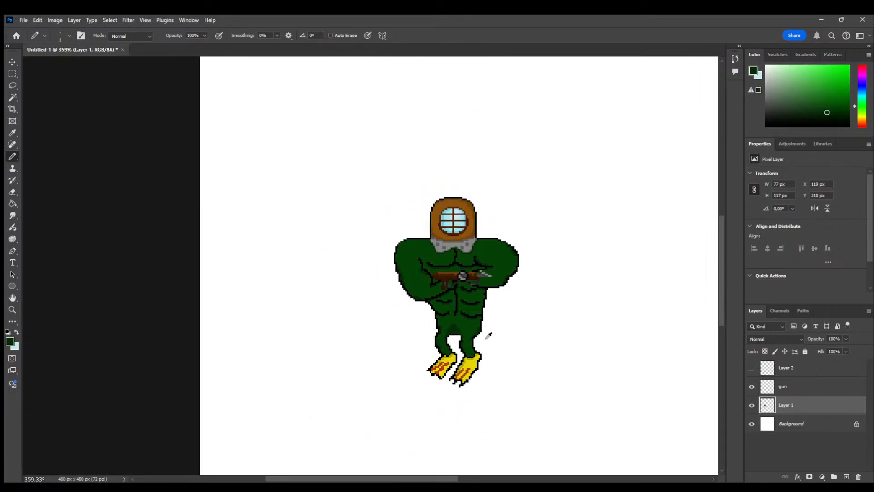
{"action": "scroll", "coordinate": [495, 319], "scroll_direction": "up", "scroll_amount": 1}
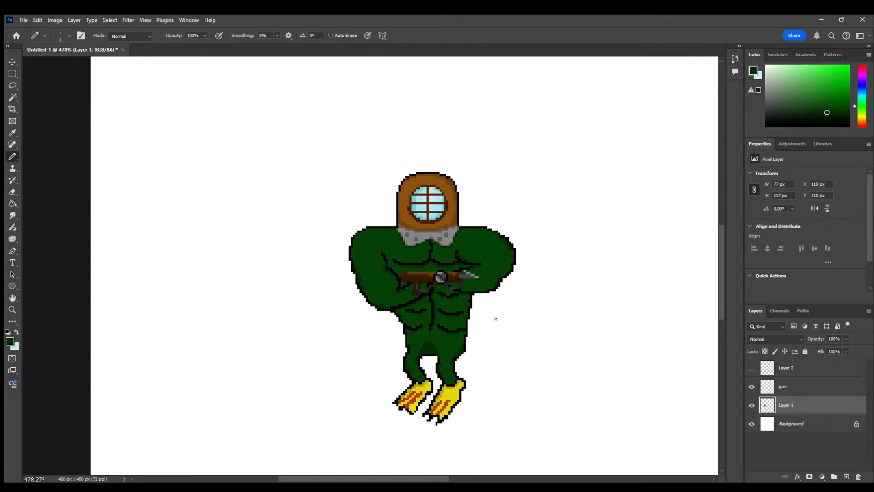
{"action": "key", "text": "i"}
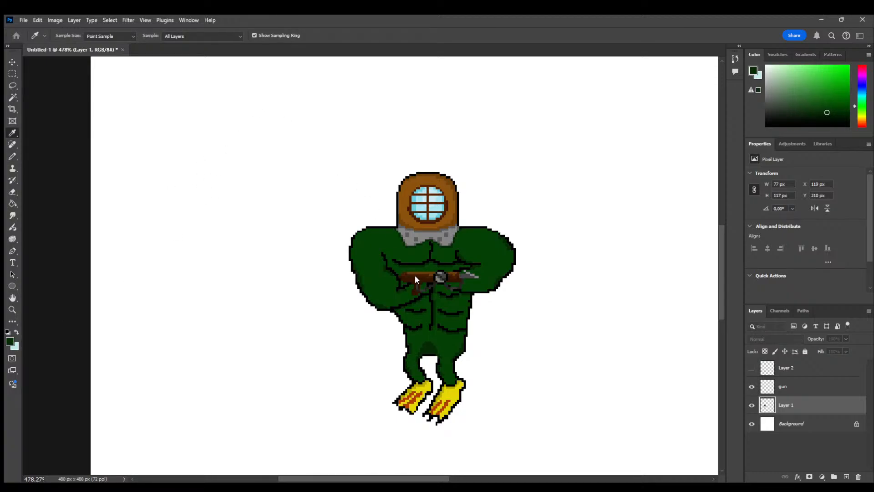
{"action": "key", "text": "b"}
{"action": "scroll", "coordinate": [416, 335], "scroll_direction": "up", "scroll_amount": 5, "text": "alt"}
{"action": "scroll", "coordinate": [416, 335], "scroll_direction": "up", "scroll_amount": 4, "text": "alt"}
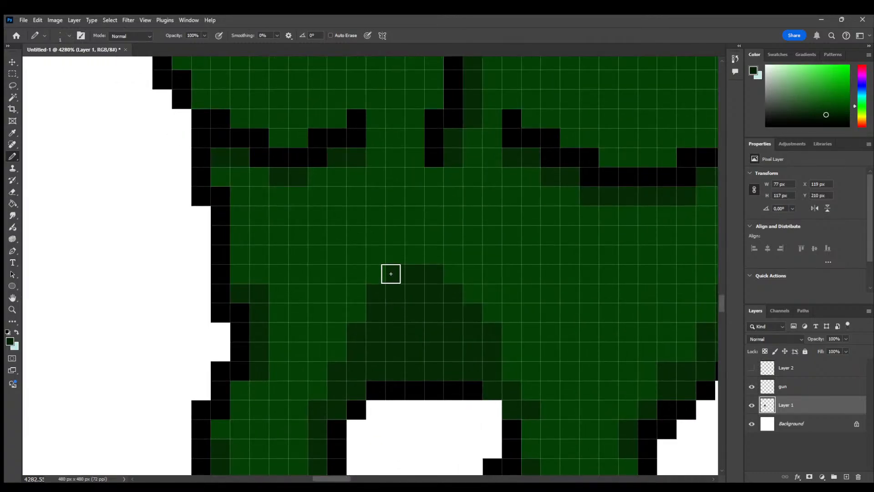
{"action": "mouse_move", "coordinate": [391, 274]}
{"action": "left_mouse_down"}
{"action": "mouse_move", "coordinate": [429, 280]}
{"action": "mouse_move", "coordinate": [453, 320]}
{"action": "mouse_move", "coordinate": [464, 318]}
{"action": "mouse_move", "coordinate": [474, 349]}
{"action": "mouse_move", "coordinate": [484, 343]}
{"action": "mouse_move", "coordinate": [492, 370]}
{"action": "mouse_move", "coordinate": [492, 346]}
{"action": "mouse_move", "coordinate": [394, 351]}
{"action": "mouse_move", "coordinate": [363, 358]}
{"action": "mouse_move", "coordinate": [340, 386]}
{"action": "mouse_move", "coordinate": [363, 339]}
{"action": "mouse_move", "coordinate": [402, 298]}
{"action": "mouse_move", "coordinate": [390, 340]}
{"action": "mouse_move", "coordinate": [403, 315]}
{"action": "mouse_move", "coordinate": [462, 335]}
{"action": "left_mouse_up"}
{"action": "scroll", "coordinate": [441, 341], "scroll_direction": "down", "scroll_amount": 10, "text": "alt"}
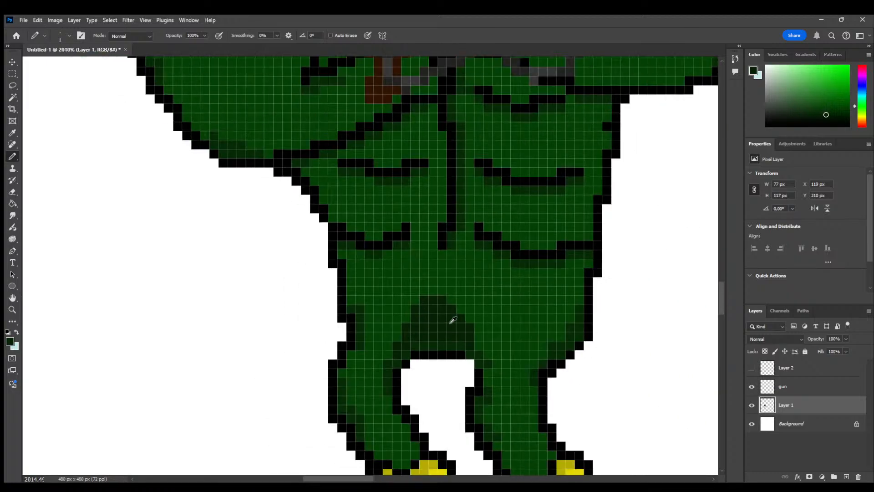
{"action": "scroll", "coordinate": [626, 304], "scroll_direction": "up", "scroll_amount": 3, "text": "alt"}
{"action": "scroll", "coordinate": [616, 307], "scroll_direction": "down", "scroll_amount": 2, "text": "alt"}
{"action": "scroll", "coordinate": [621, 310], "scroll_direction": "up", "scroll_amount": 1, "text": "alt"}
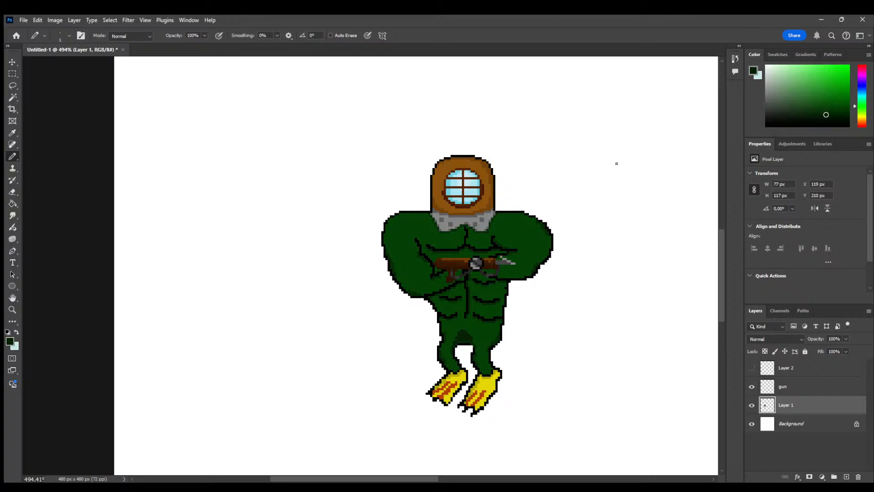
Sample the black outline colour and draw a wavy hose edge from the helmet's upper right side, curving upward at its far end
{"action": "scroll", "coordinate": [617, 161], "scroll_direction": "up", "scroll_amount": 6, "text": "alt"}
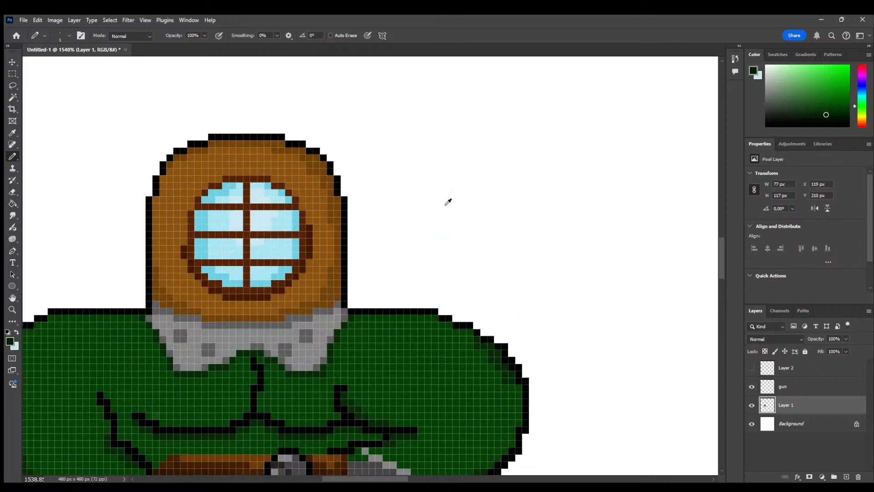
{"action": "scroll", "coordinate": [214, 214], "scroll_direction": "up", "scroll_amount": 3}
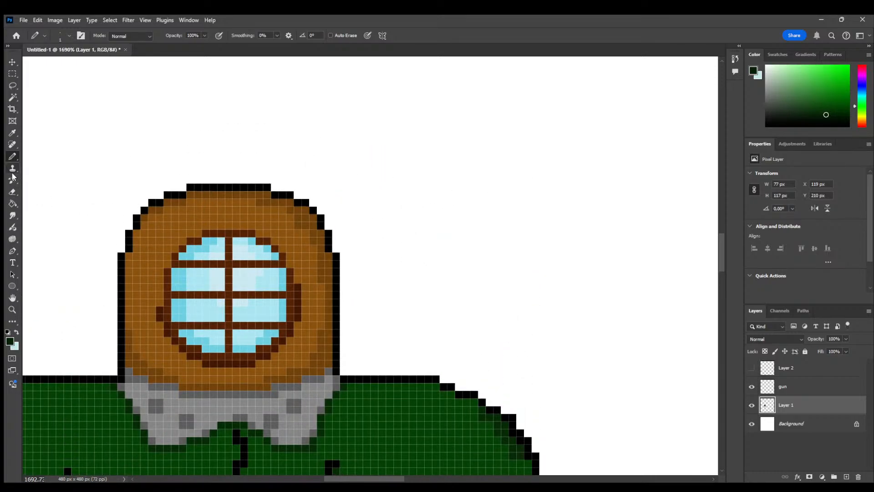
{"action": "left_click", "coordinate": [13, 135]}
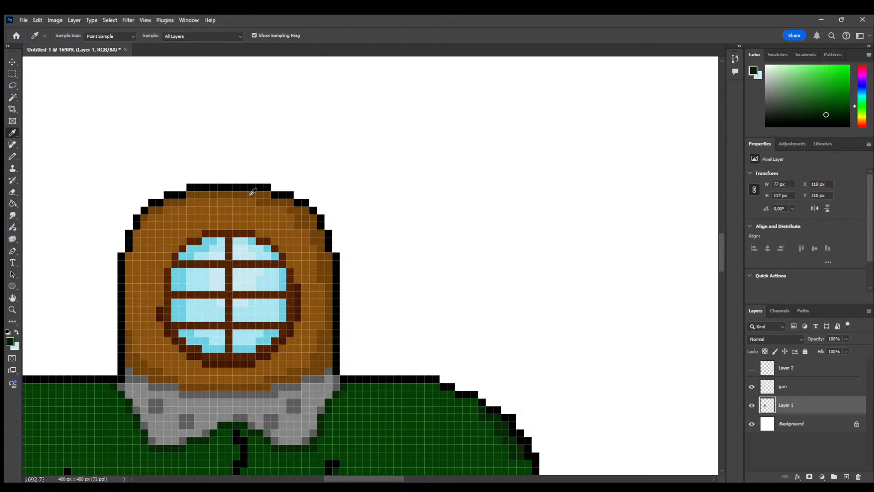
{"action": "left_click", "coordinate": [252, 186]}
{"action": "left_click", "coordinate": [13, 156]}
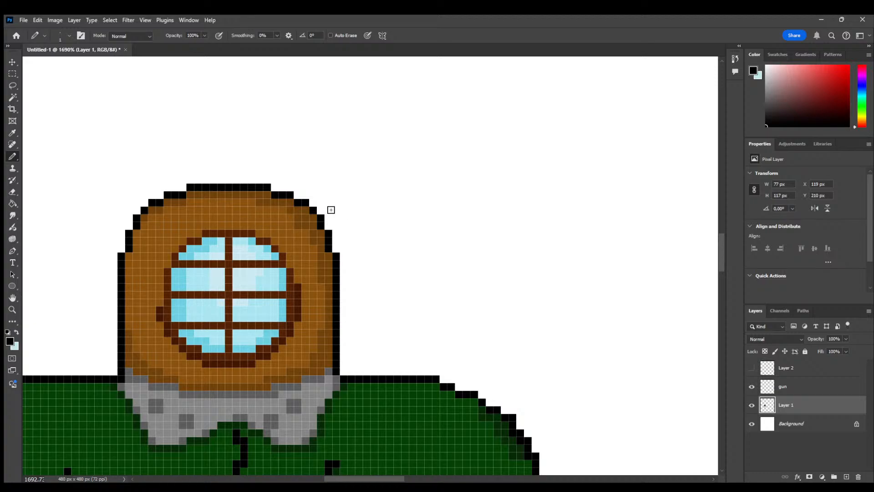
{"action": "mouse_move", "coordinate": [312, 201]}
{"action": "left_mouse_down"}
{"action": "mouse_move", "coordinate": [402, 183]}
{"action": "mouse_move", "coordinate": [538, 115]}
{"action": "left_mouse_up"}
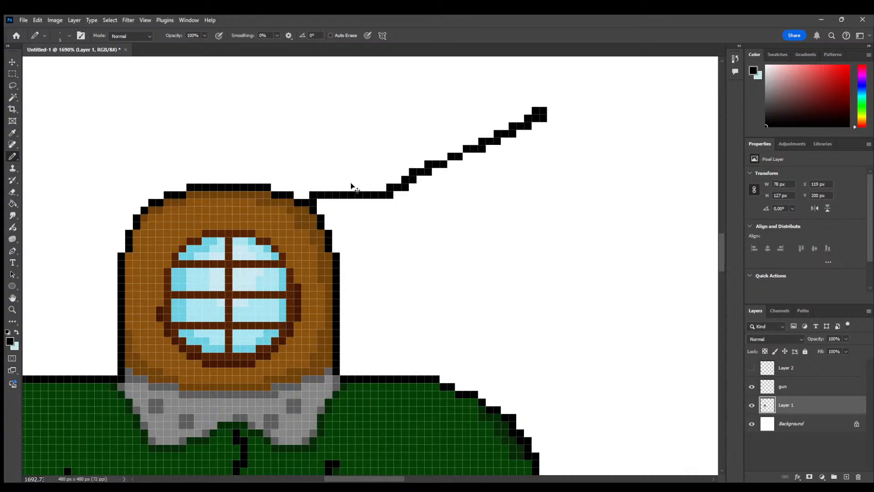
{"action": "key", "text": "ctrl+z"}
{"action": "mouse_move", "coordinate": [311, 195]}
{"action": "left_mouse_down"}
{"action": "mouse_move", "coordinate": [341, 162]}
{"action": "mouse_move", "coordinate": [513, 157]}
{"action": "mouse_move", "coordinate": [566, 117]}
{"action": "mouse_move", "coordinate": [568, 75]}
{"action": "left_mouse_up"}
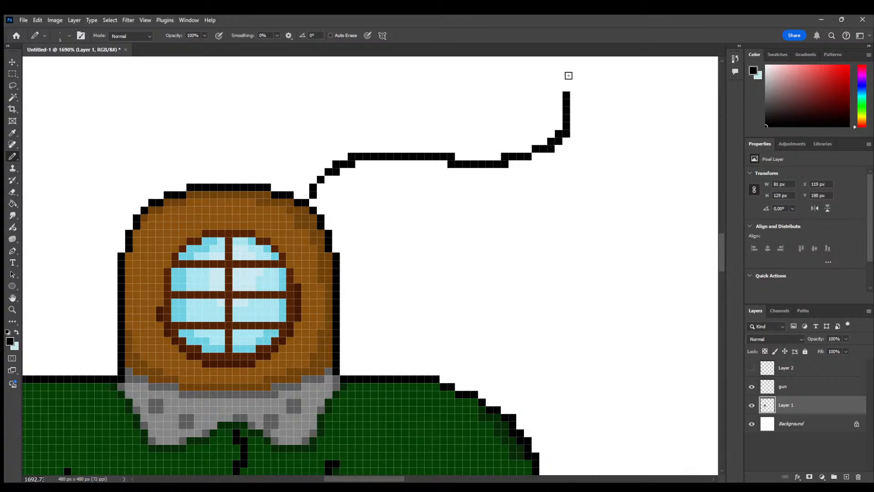
Extend the hose's inner edge upward and curve it back to the left with the black Pencil
{"action": "scroll", "coordinate": [664, 236], "scroll_direction": "up", "scroll_amount": 5}
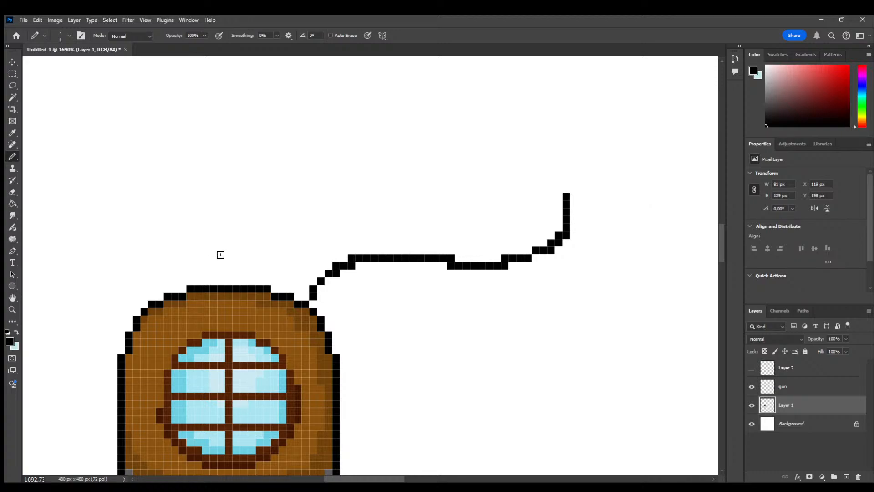
{"action": "left_click", "coordinate": [482, 143]}
{"action": "mouse_move", "coordinate": [483, 145]}
{"action": "left_mouse_down"}
{"action": "mouse_move", "coordinate": [548, 172]}
{"action": "mouse_move", "coordinate": [566, 195]}
{"action": "left_mouse_up"}
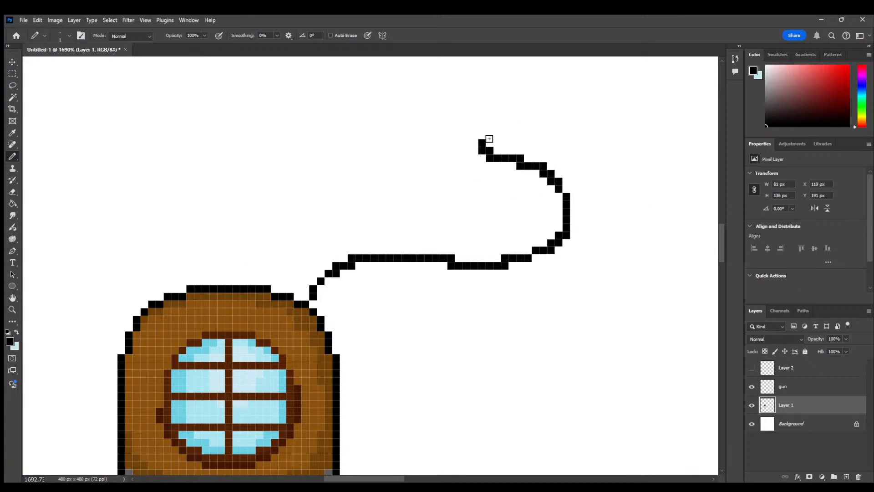
Outline the hose's jagged open end in black and start its outer edge sloping down to the right
{"action": "mouse_move", "coordinate": [494, 139]}
{"action": "left_mouse_down"}
{"action": "mouse_move", "coordinate": [506, 104]}
{"action": "mouse_move", "coordinate": [505, 113]}
{"action": "left_mouse_up"}
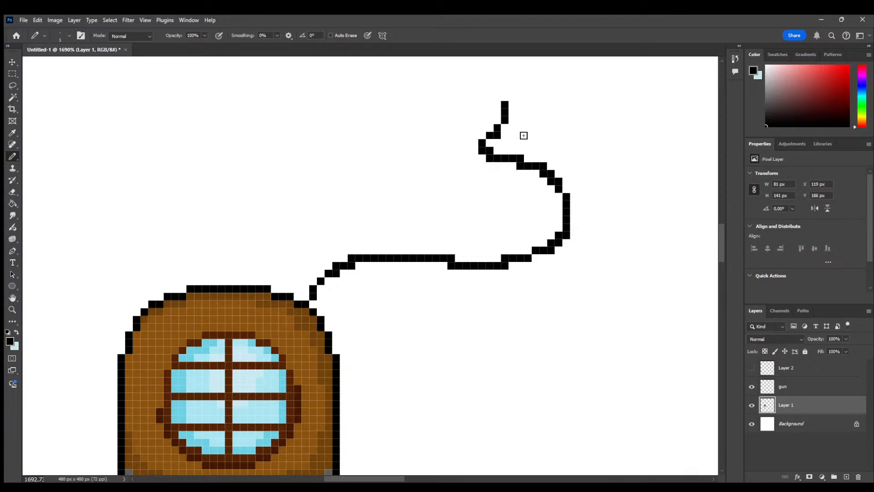
{"action": "key", "text": "ctrl+z"}
{"action": "key", "text": "ctrl+z"}
{"action": "key", "text": "ctrl+z"}
{"action": "key", "text": "ctrl+z"}
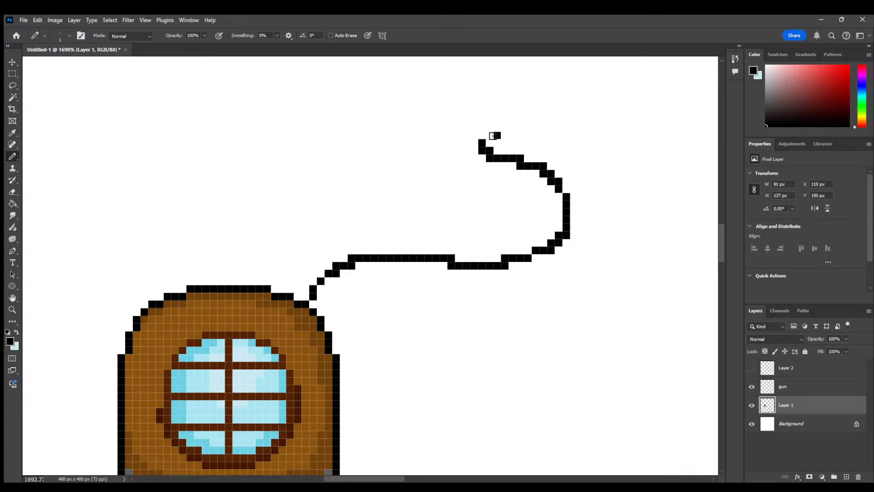
{"action": "mouse_move", "coordinate": [491, 134]}
{"action": "left_mouse_down"}
{"action": "mouse_move", "coordinate": [498, 113]}
{"action": "mouse_move", "coordinate": [519, 106]}
{"action": "mouse_move", "coordinate": [592, 160]}
{"action": "mouse_move", "coordinate": [599, 196]}
{"action": "mouse_move", "coordinate": [590, 237]}
{"action": "left_mouse_up"}
{"action": "key", "text": "ctrl+z"}
{"action": "mouse_move", "coordinate": [573, 135]}
{"action": "left_mouse_down"}
{"action": "mouse_move", "coordinate": [600, 158]}
{"action": "mouse_move", "coordinate": [599, 179]}
{"action": "left_mouse_up"}
{"action": "key", "text": "ctrl+z"}
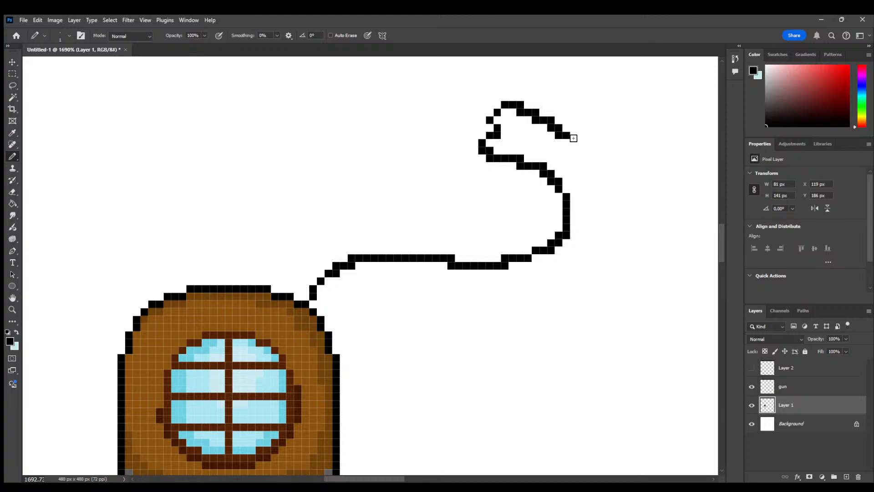
Draw the hose's outer edge in black, running around the bend and back along the underside to the helmet
{"action": "mouse_move", "coordinate": [571, 140]}
{"action": "left_mouse_down"}
{"action": "mouse_move", "coordinate": [601, 170]}
{"action": "mouse_move", "coordinate": [597, 245]}
{"action": "left_mouse_up"}
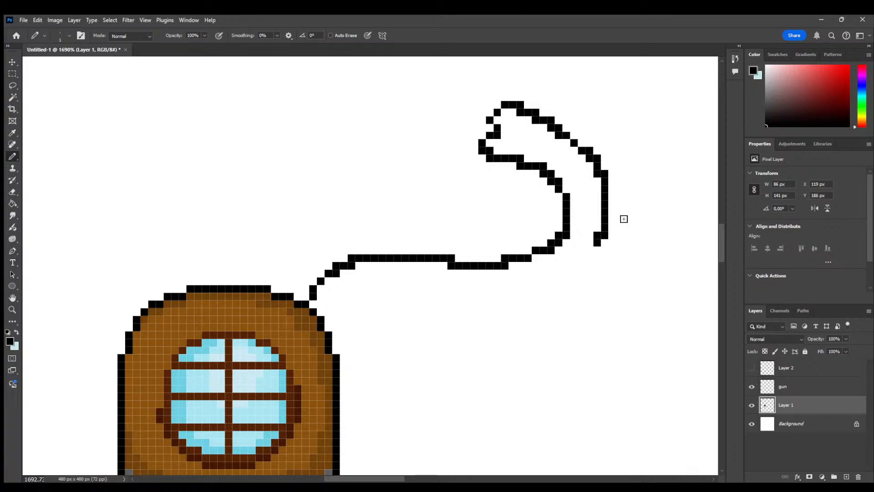
{"action": "key", "text": "ctrl+z"}
{"action": "mouse_move", "coordinate": [605, 193]}
{"action": "left_mouse_down"}
{"action": "mouse_move", "coordinate": [605, 246]}
{"action": "mouse_move", "coordinate": [581, 275]}
{"action": "mouse_move", "coordinate": [541, 289]}
{"action": "left_mouse_up"}
{"action": "mouse_move", "coordinate": [337, 326]}
{"action": "left_mouse_down"}
{"action": "mouse_move", "coordinate": [385, 300]}
{"action": "mouse_move", "coordinate": [541, 288]}
{"action": "mouse_move", "coordinate": [441, 303]}
{"action": "left_mouse_up"}
{"action": "key", "text": "ctrl+z"}
{"action": "left_click_drag", "start_coordinate": [344, 324], "coordinate": [439, 303]}
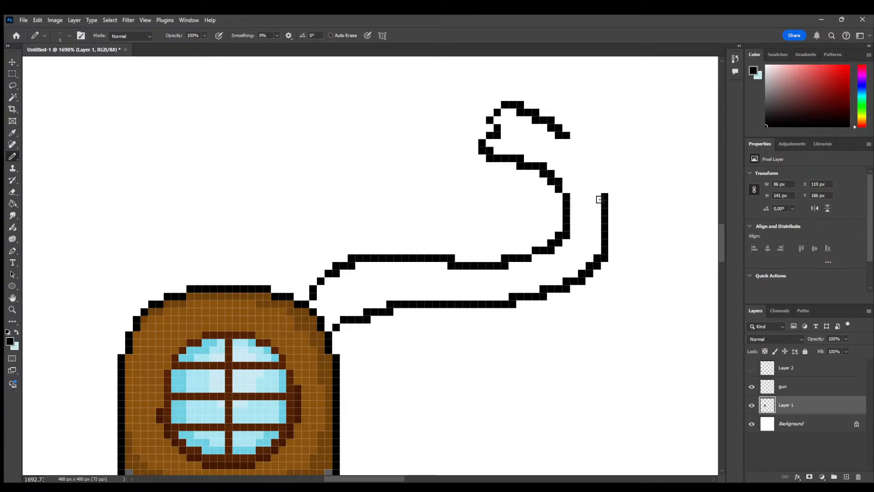
{"action": "mouse_move", "coordinate": [573, 135]}
{"action": "left_mouse_down"}
{"action": "mouse_move", "coordinate": [605, 175]}
{"action": "mouse_move", "coordinate": [602, 191]}
{"action": "left_mouse_up"}
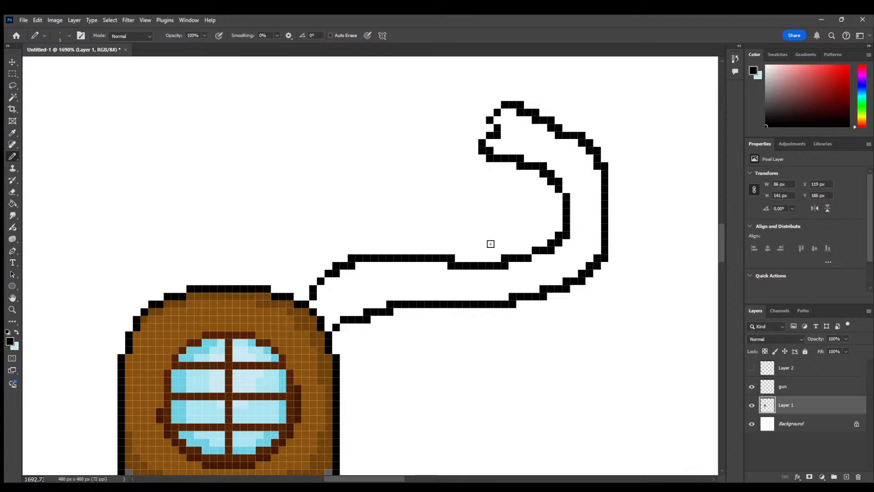
Sample the helmet's brown, paint the hose's joint with the helmet, and fill the rest of the hose with the Paint Bucket
{"action": "scroll", "coordinate": [490, 243], "scroll_direction": "down", "scroll_amount": 3}
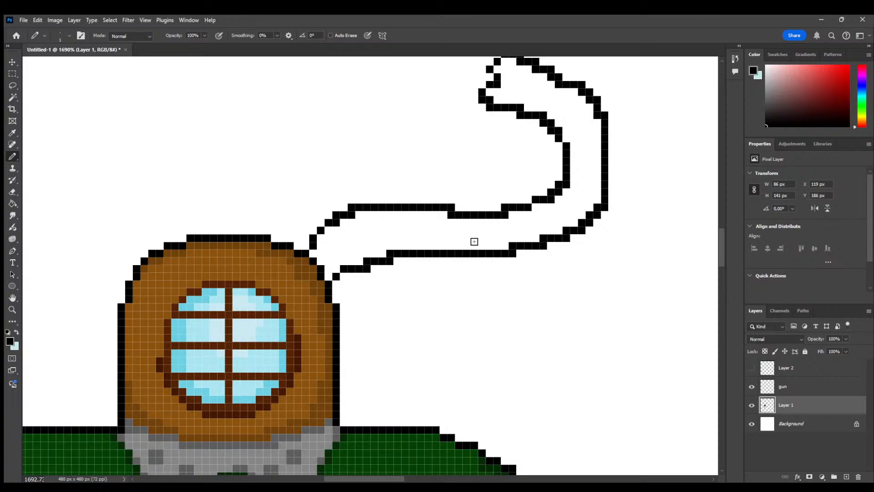
{"action": "scroll", "coordinate": [473, 242], "scroll_direction": "up", "scroll_amount": 1}
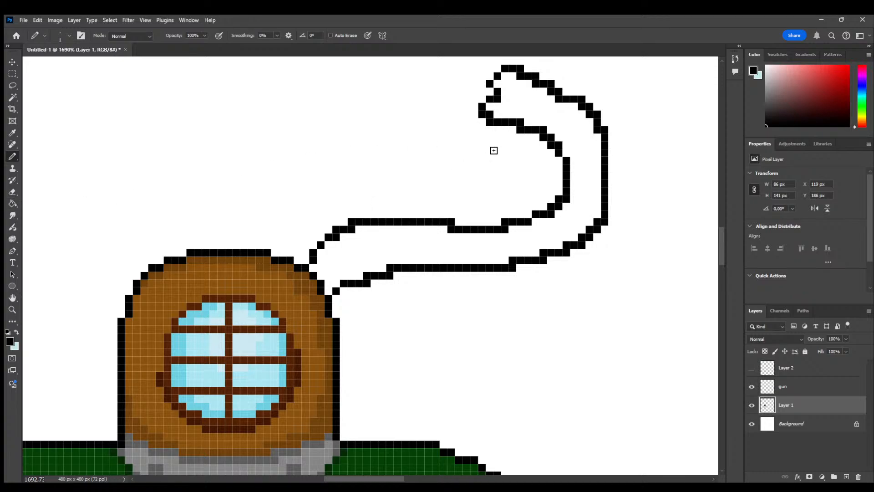
{"action": "scroll", "coordinate": [493, 150], "scroll_direction": "up", "scroll_amount": 2}
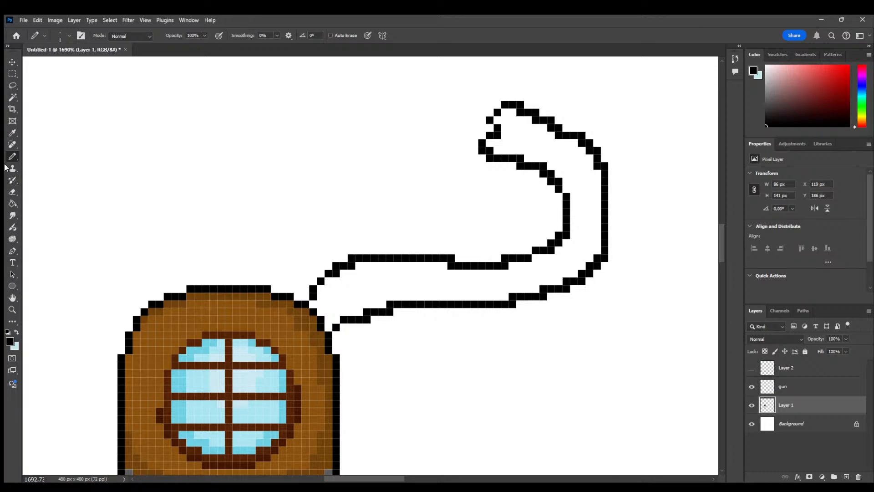
{"action": "left_click", "coordinate": [13, 132]}
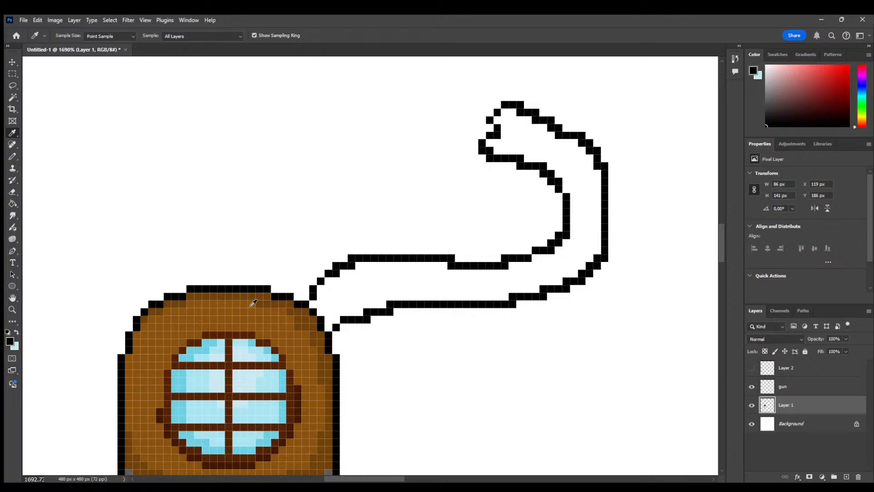
{"action": "left_click", "coordinate": [254, 309]}
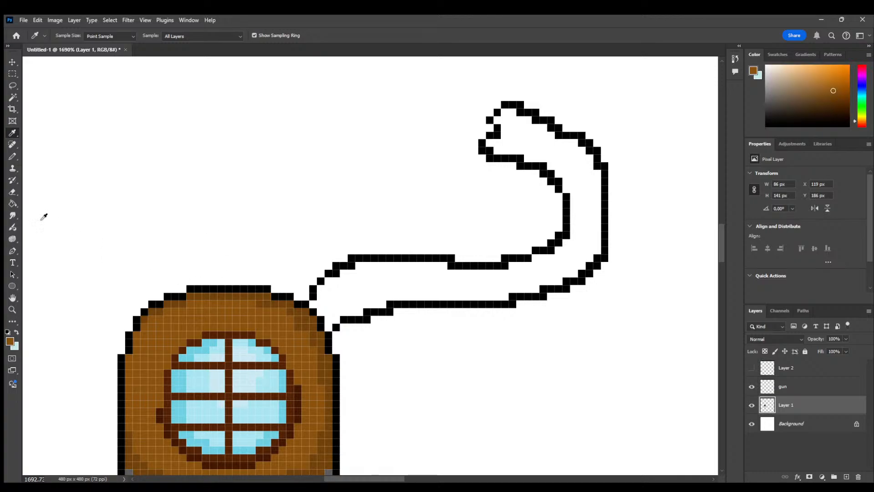
{"action": "left_click", "coordinate": [13, 156]}
{"action": "mouse_move", "coordinate": [328, 297]}
{"action": "left_mouse_down"}
{"action": "mouse_move", "coordinate": [313, 304]}
{"action": "mouse_move", "coordinate": [328, 329]}
{"action": "left_mouse_up"}
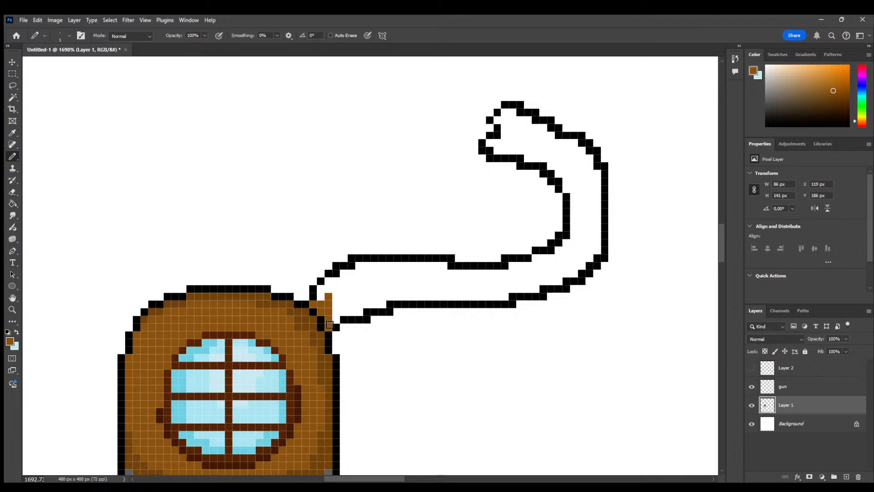
{"action": "mouse_move", "coordinate": [359, 273]}
{"action": "left_mouse_down"}
{"action": "mouse_move", "coordinate": [326, 292]}
{"action": "mouse_move", "coordinate": [343, 275]}
{"action": "left_mouse_up"}
{"action": "left_click", "coordinate": [12, 203]}
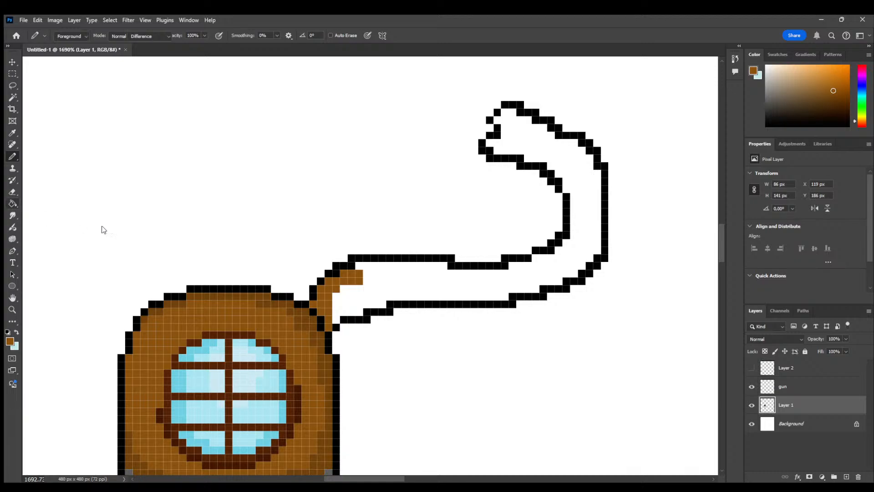
{"action": "left_click", "coordinate": [371, 279]}
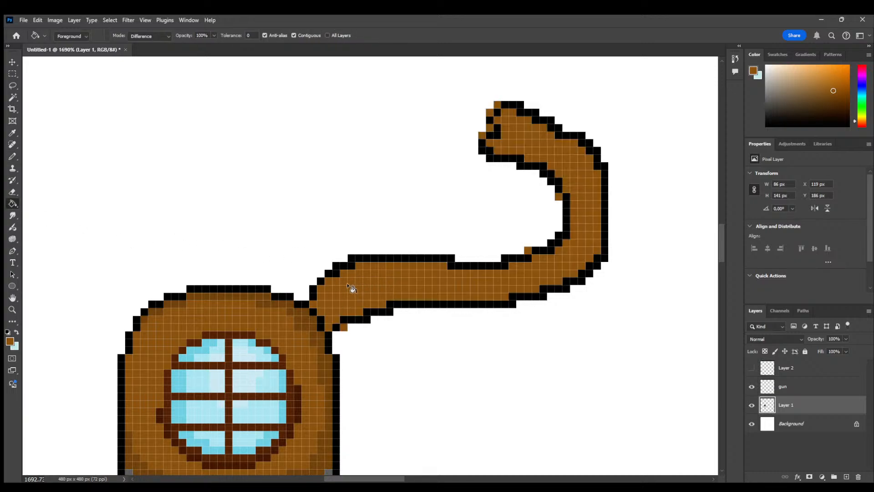
Erase the stray brown pixels outside the hose outline at the helmet joint, inner bend and open end
{"action": "left_click", "coordinate": [13, 192]}
{"action": "left_click", "coordinate": [344, 328]}
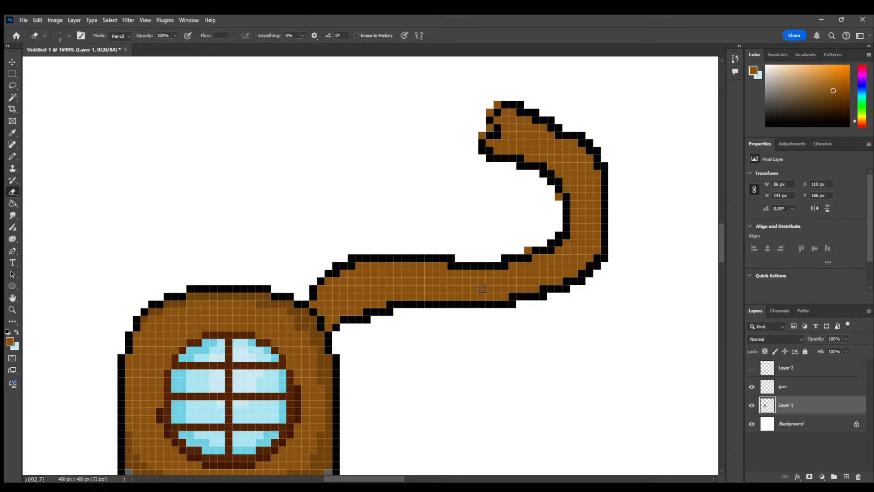
{"action": "left_click", "coordinate": [558, 196]}
{"action": "left_click_drag", "start_coordinate": [484, 133], "coordinate": [497, 104]}
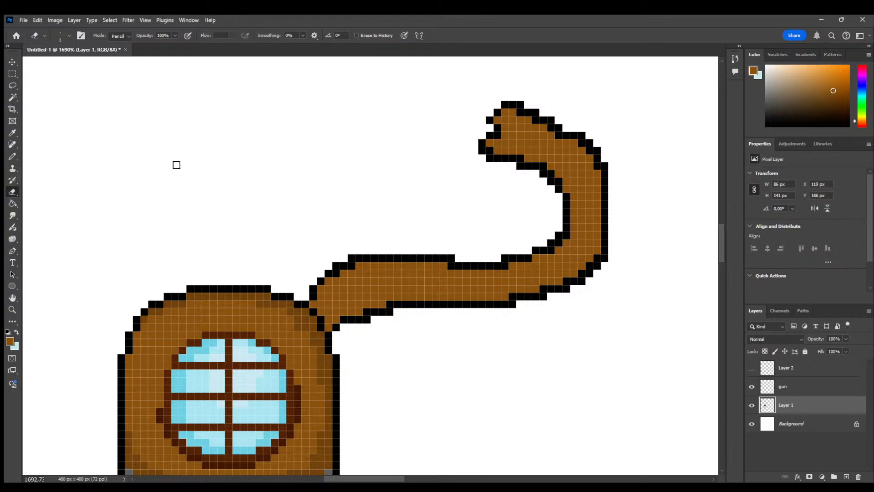
Sample the outline's black and extend the outer edge of the hose's bend outward with the Pencil
{"action": "left_click", "coordinate": [12, 157]}
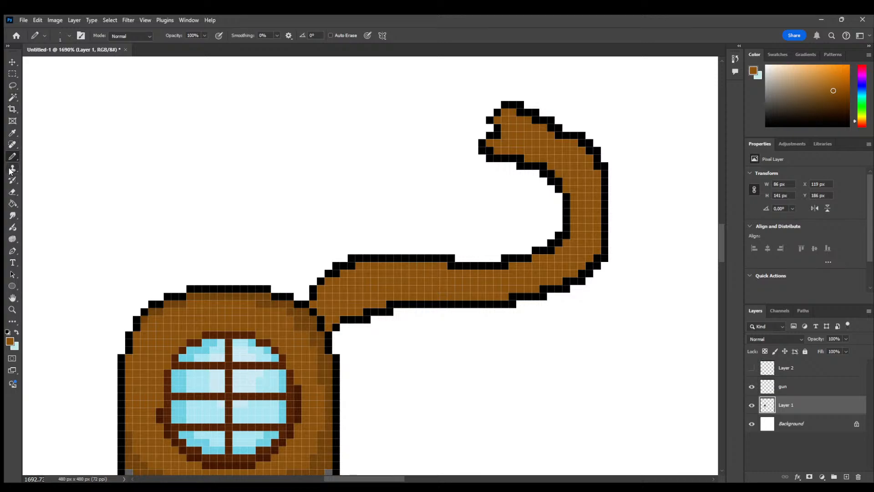
{"action": "left_click", "coordinate": [13, 132]}
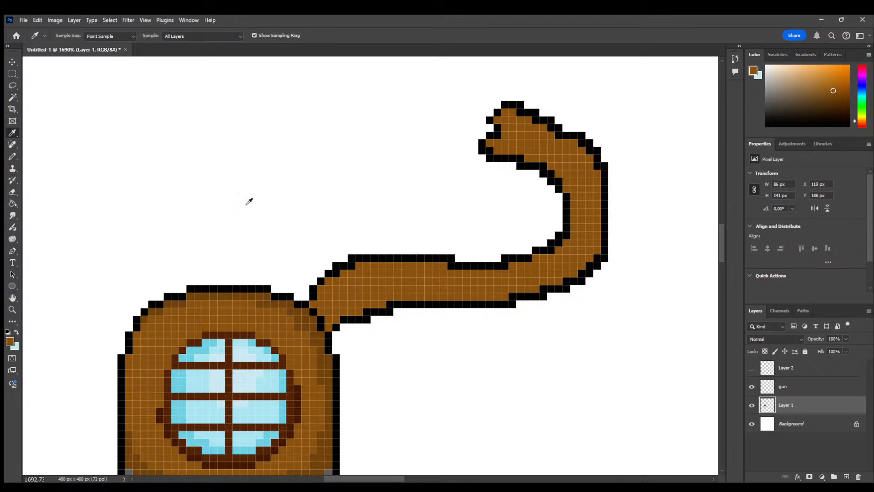
{"action": "left_click", "coordinate": [362, 256]}
{"action": "left_click", "coordinate": [13, 156]}
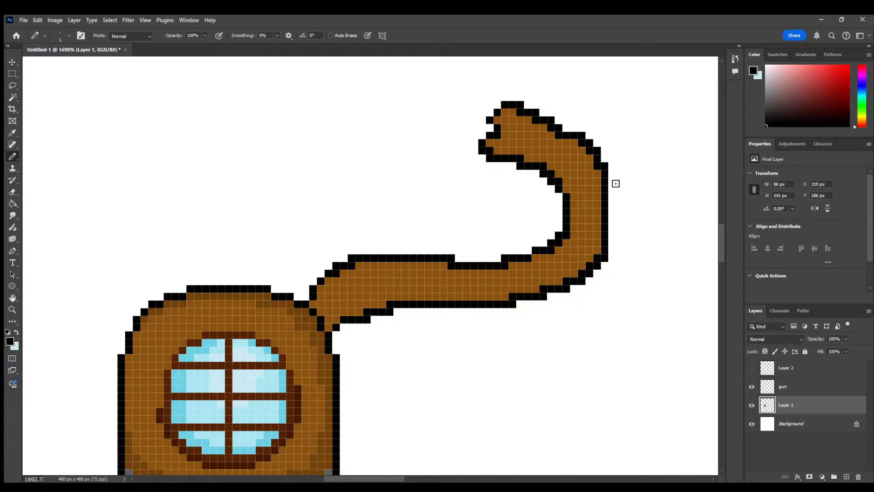
{"action": "left_click_drag", "start_coordinate": [613, 183], "coordinate": [610, 210]}
{"action": "mouse_move", "coordinate": [610, 243]}
{"action": "left_mouse_down"}
{"action": "mouse_move", "coordinate": [612, 205]}
{"action": "mouse_move", "coordinate": [620, 238]}
{"action": "left_mouse_up"}
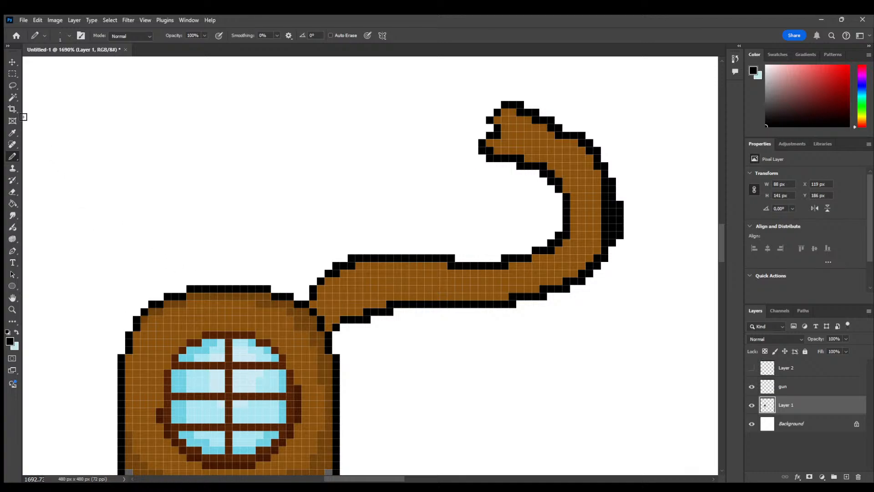
Sample the hose's brown and paint over the old inner black pixels in the widened bend
{"action": "left_click", "coordinate": [12, 132]}
{"action": "left_click", "coordinate": [589, 213]}
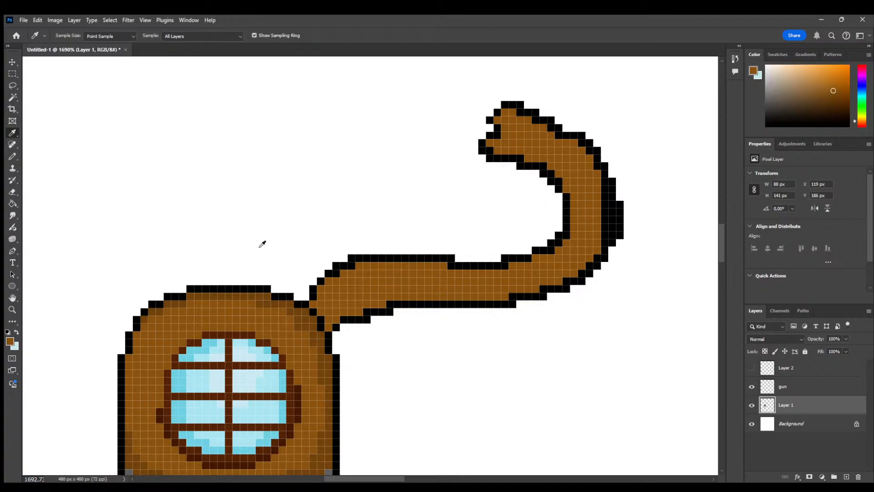
{"action": "left_click", "coordinate": [13, 156]}
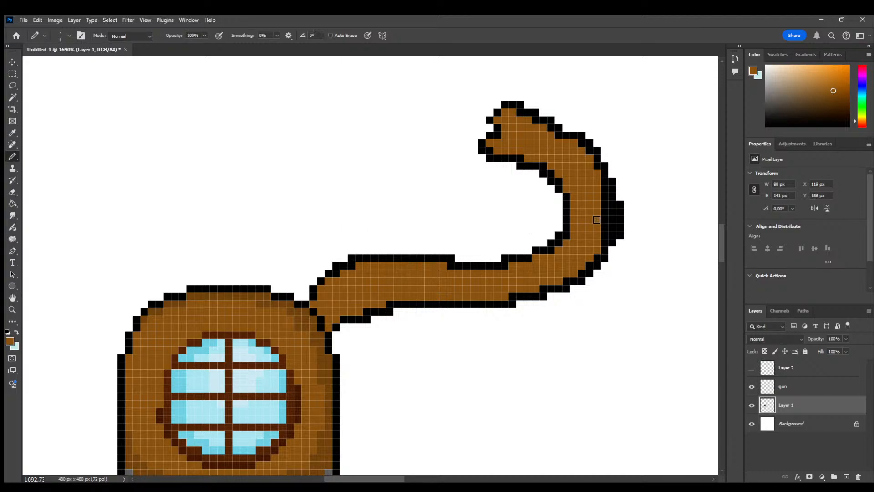
{"action": "mouse_move", "coordinate": [606, 193]}
{"action": "left_mouse_down"}
{"action": "mouse_move", "coordinate": [604, 241]}
{"action": "mouse_move", "coordinate": [612, 207]}
{"action": "left_mouse_up"}
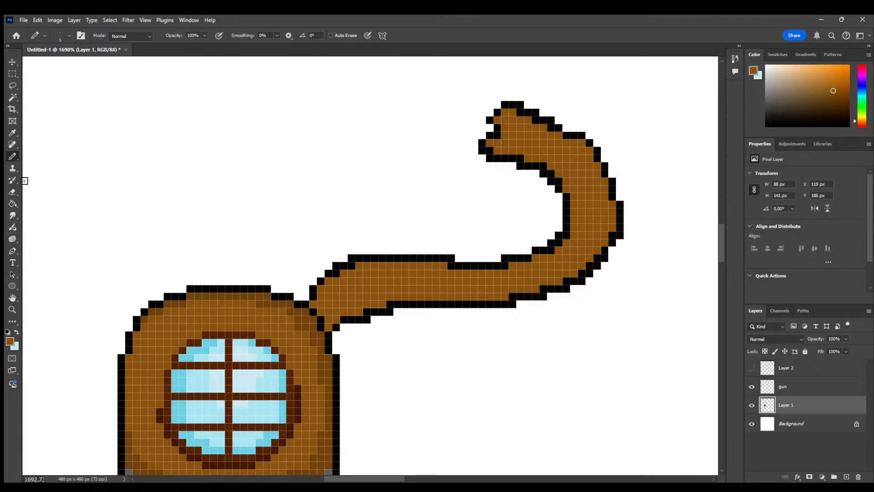
Sample the helmet's darker brown and shade the hose's underside near the helmet and along the outer bend
{"action": "left_click", "coordinate": [12, 133]}
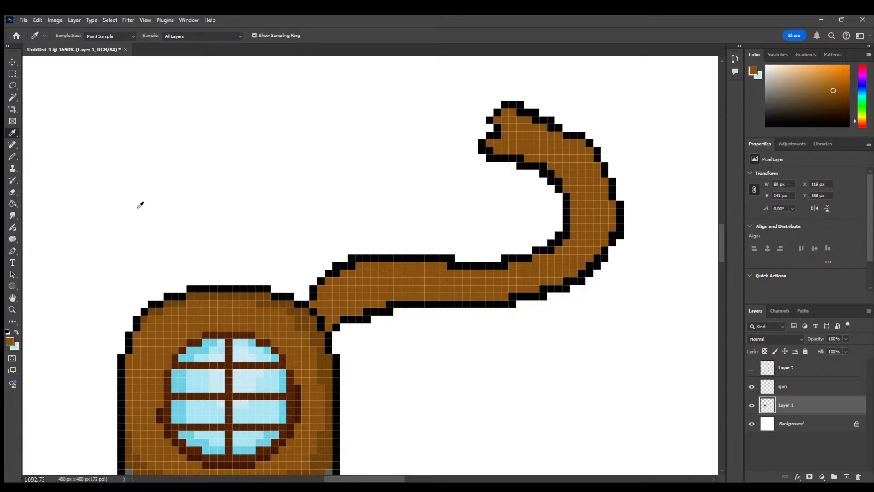
{"action": "left_click", "coordinate": [212, 294]}
{"action": "left_click", "coordinate": [12, 156]}
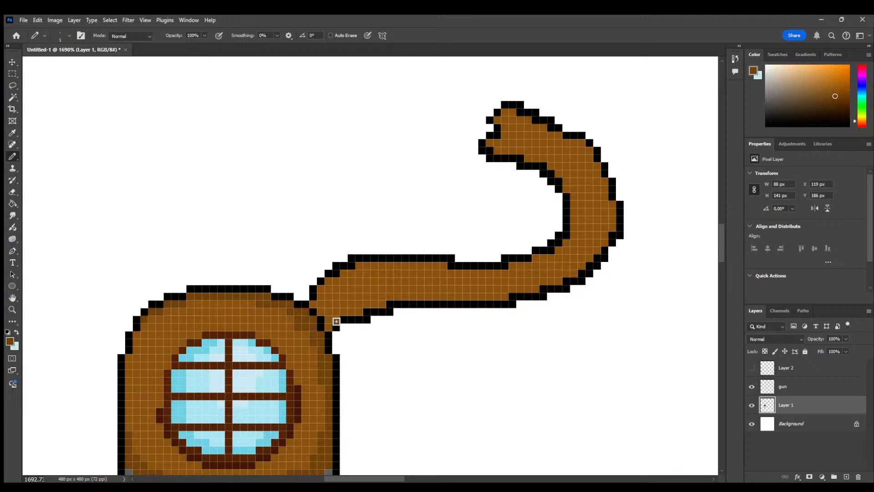
{"action": "mouse_move", "coordinate": [346, 311]}
{"action": "left_mouse_down"}
{"action": "mouse_move", "coordinate": [384, 304]}
{"action": "mouse_move", "coordinate": [370, 303]}
{"action": "left_mouse_up"}
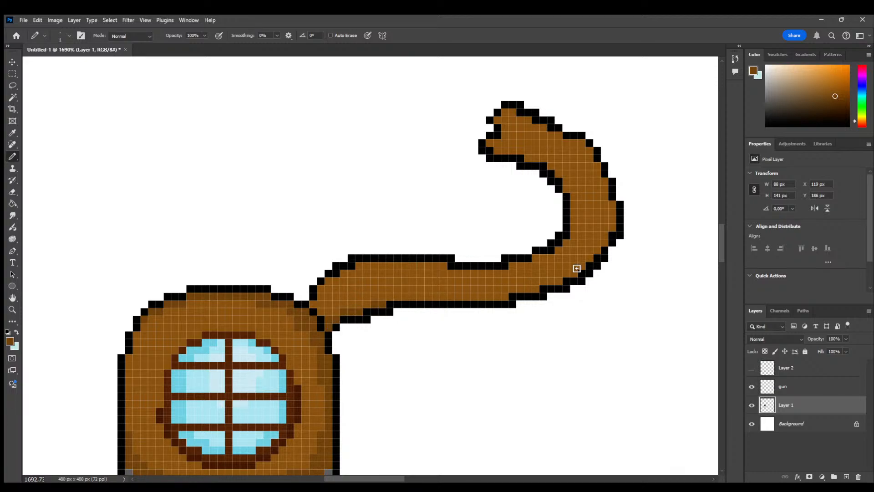
{"action": "mouse_move", "coordinate": [600, 179]}
{"action": "left_mouse_down"}
{"action": "mouse_move", "coordinate": [599, 220]}
{"action": "mouse_move", "coordinate": [573, 263]}
{"action": "mouse_move", "coordinate": [545, 285]}
{"action": "mouse_move", "coordinate": [472, 303]}
{"action": "mouse_move", "coordinate": [505, 294]}
{"action": "left_mouse_up"}
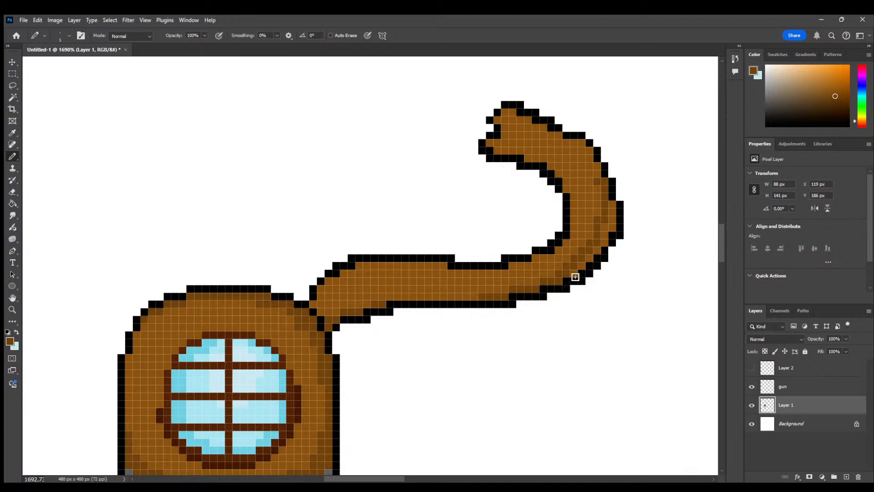
{"action": "mouse_move", "coordinate": [582, 263]}
{"action": "left_mouse_down"}
{"action": "mouse_move", "coordinate": [601, 245]}
{"action": "mouse_move", "coordinate": [604, 225]}
{"action": "mouse_move", "coordinate": [606, 238]}
{"action": "left_mouse_up"}
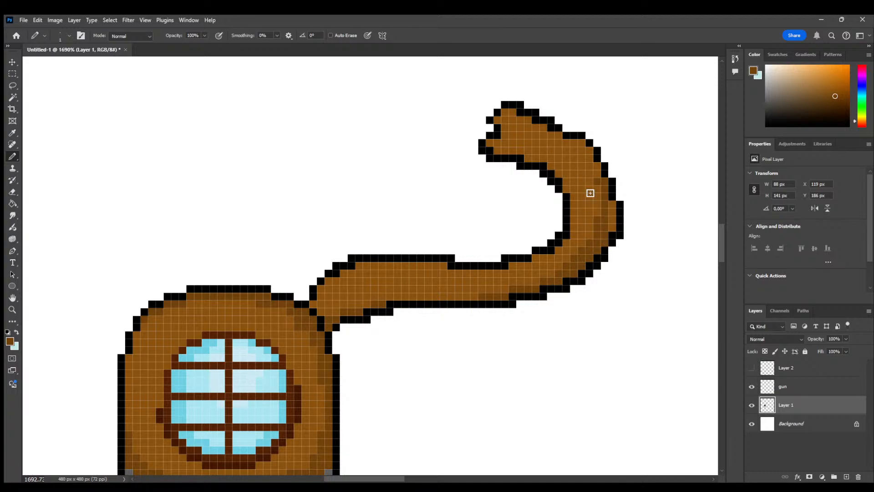
Shade the hose's upper bend, its frayed open end and its upper edge near the helmet in dark brown
{"action": "mouse_move", "coordinate": [579, 150]}
{"action": "left_mouse_down"}
{"action": "mouse_move", "coordinate": [589, 146]}
{"action": "mouse_move", "coordinate": [596, 176]}
{"action": "left_mouse_up"}
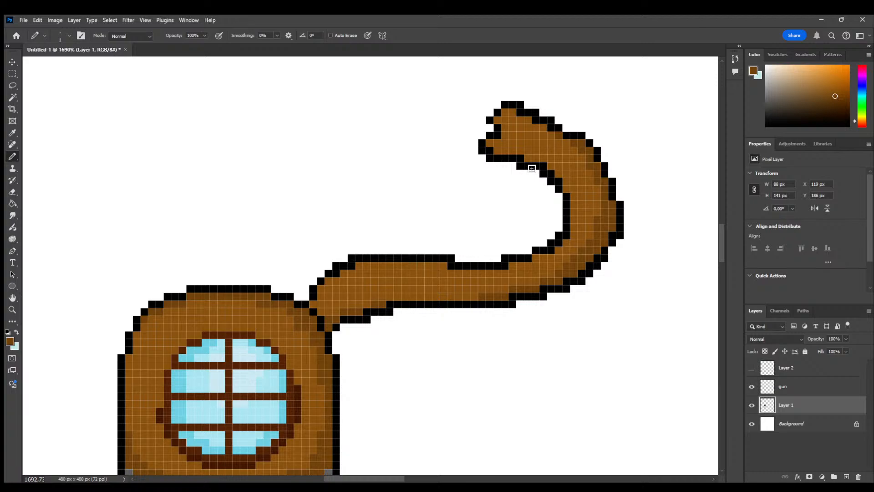
{"action": "left_click", "coordinate": [532, 167]}
{"action": "mouse_move", "coordinate": [502, 121]}
{"action": "left_mouse_down"}
{"action": "mouse_move", "coordinate": [513, 127]}
{"action": "mouse_move", "coordinate": [505, 150]}
{"action": "mouse_move", "coordinate": [525, 122]}
{"action": "mouse_move", "coordinate": [540, 135]}
{"action": "mouse_move", "coordinate": [530, 125]}
{"action": "mouse_move", "coordinate": [546, 161]}
{"action": "left_mouse_up"}
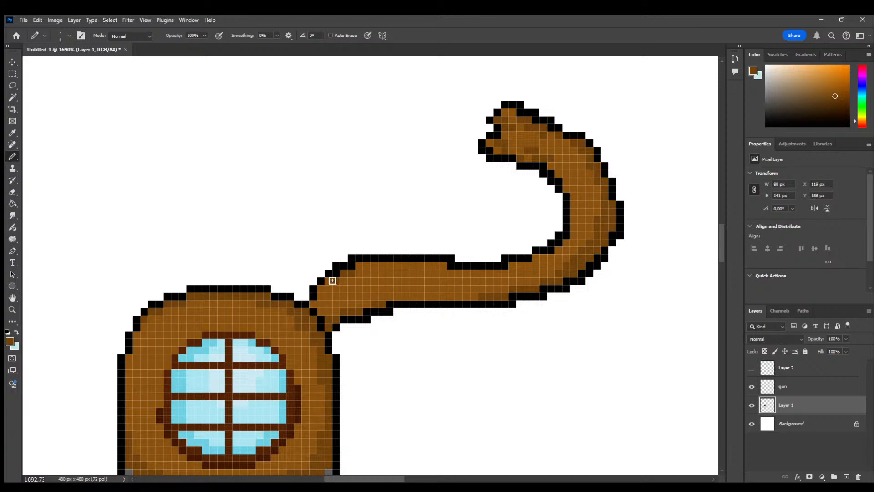
{"action": "left_click", "coordinate": [371, 266]}
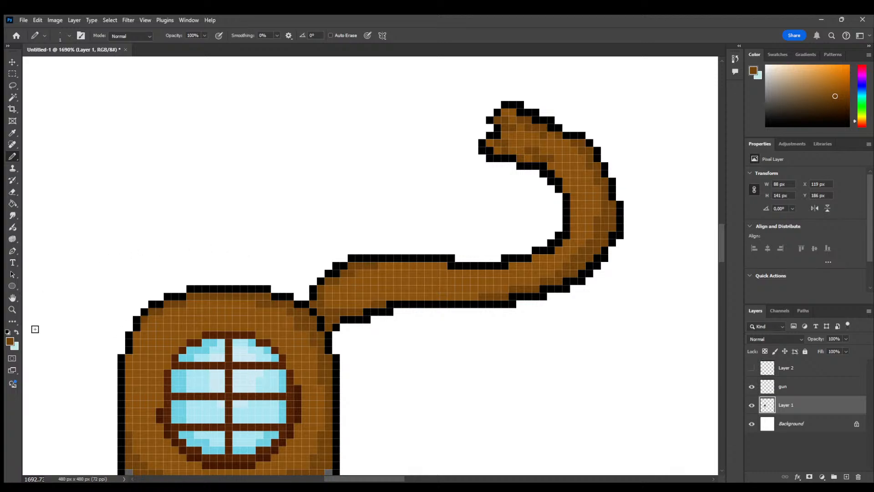
Switch the Pencil to black and thicken the jagged outline around the hose's open end
{"action": "key", "text": "i"}
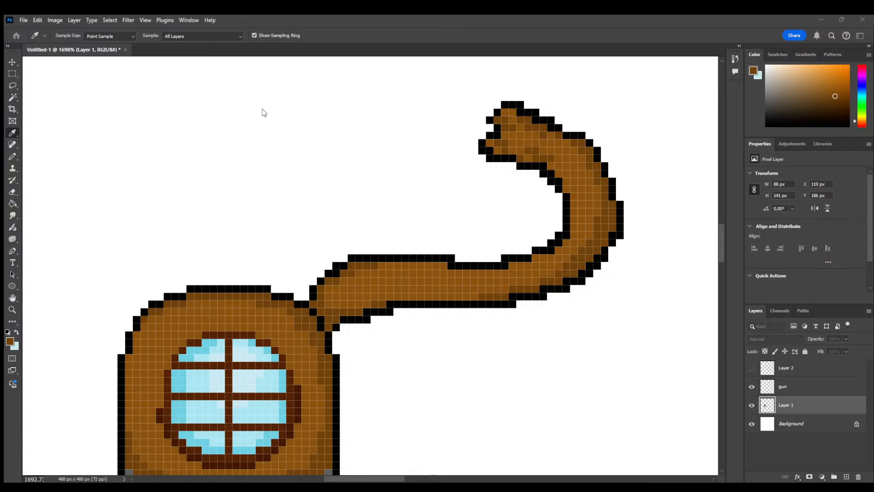
{"action": "key", "text": "b"}
{"action": "key", "text": "d"}
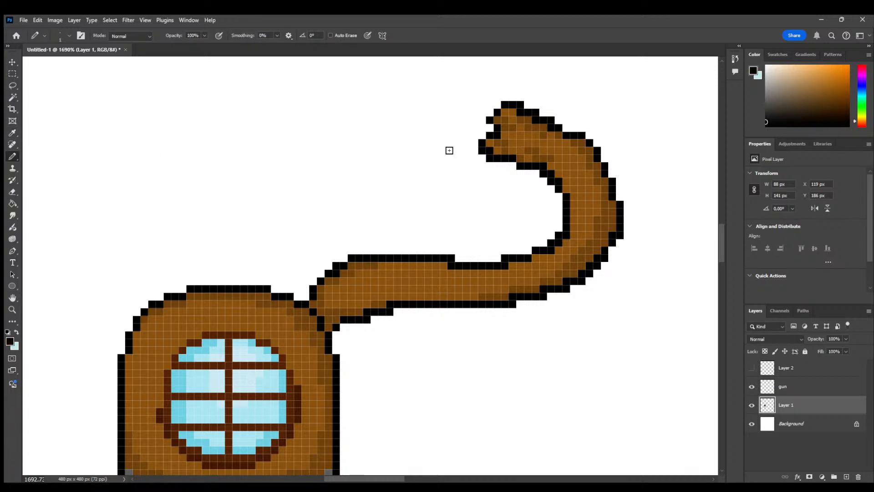
{"action": "left_click", "coordinate": [489, 128]}
{"action": "left_click", "coordinate": [483, 120]}
{"action": "left_click", "coordinate": [490, 113]}
{"action": "left_click", "coordinate": [497, 104]}
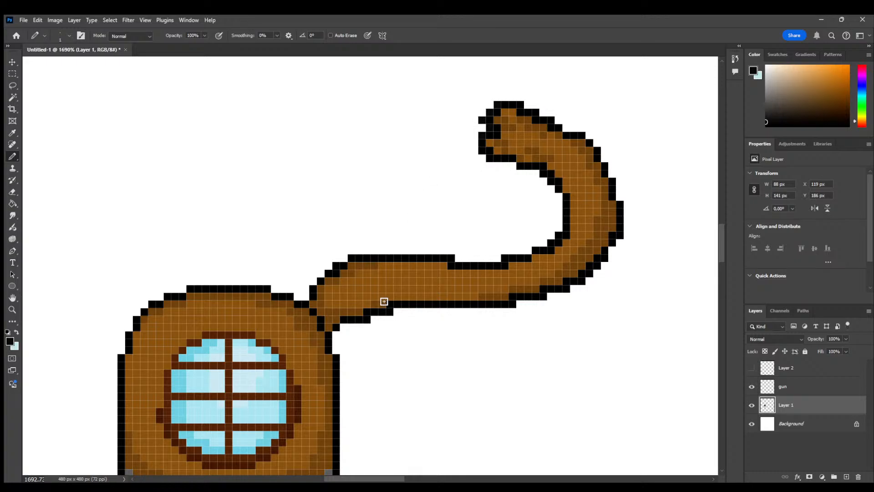
Redraw the hose's upper outline in black one pixel lower, from the helmet joint to the start of the bend
{"action": "scroll", "coordinate": [379, 301], "scroll_direction": "down", "scroll_amount": 10, "text": "alt"}
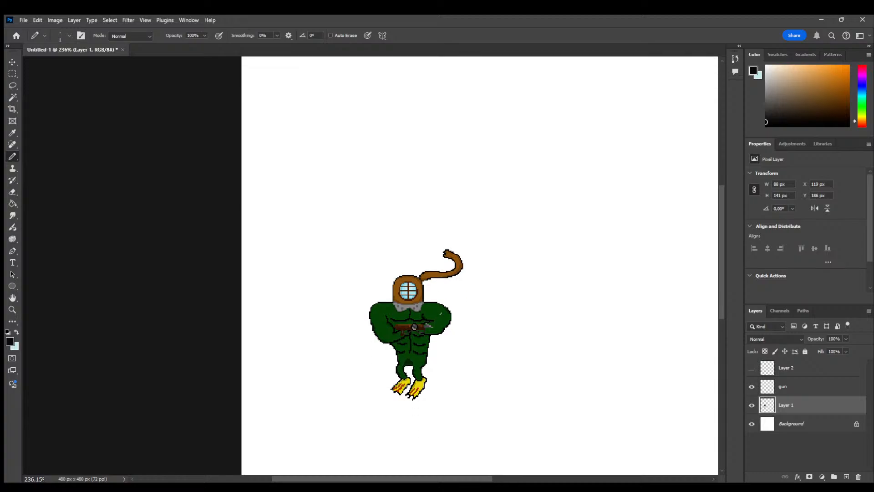
{"action": "scroll", "coordinate": [438, 314], "scroll_direction": "up", "scroll_amount": 2, "text": "alt"}
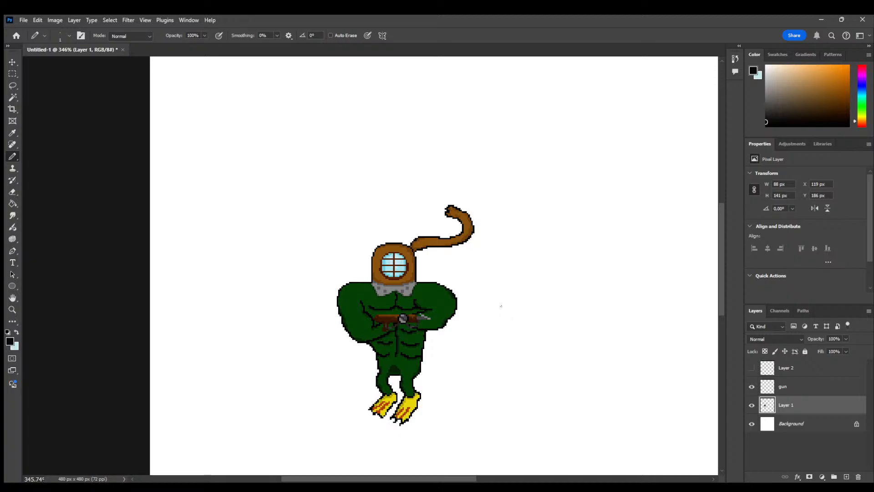
{"action": "scroll", "coordinate": [452, 284], "scroll_direction": "up", "scroll_amount": 10, "text": "alt"}
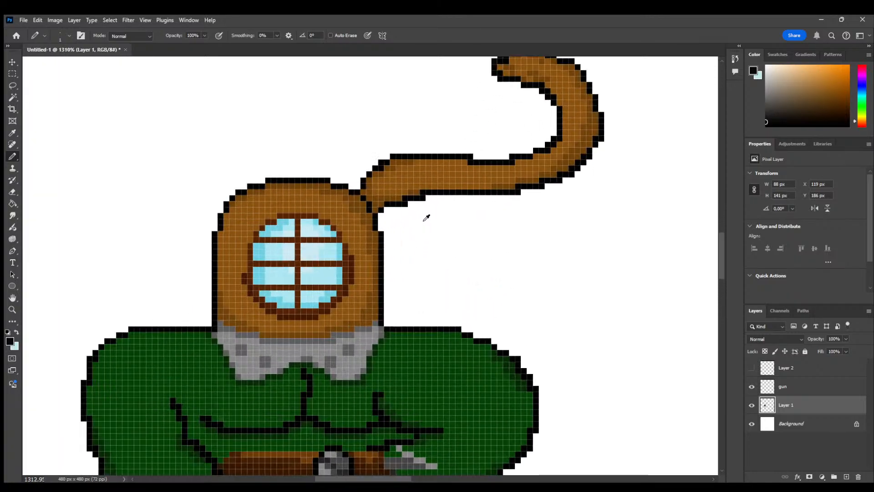
{"action": "scroll", "coordinate": [489, 251], "scroll_direction": "up", "scroll_amount": 3}
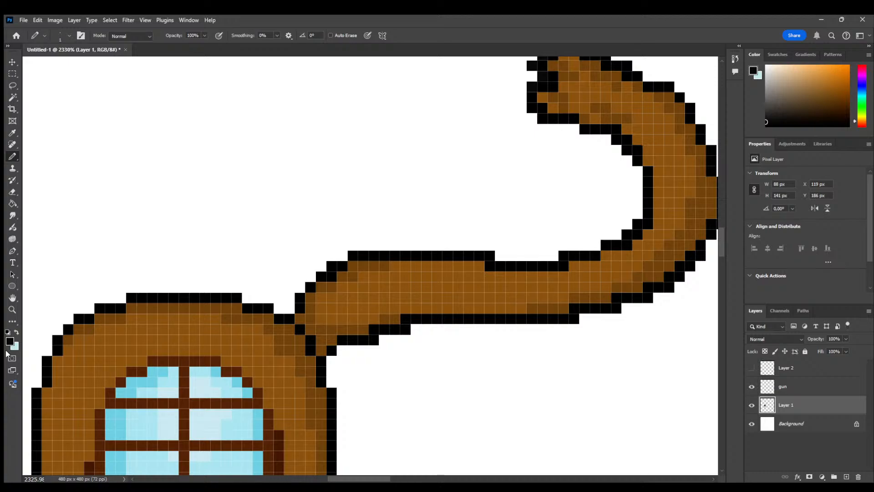
{"action": "key", "text": "alt"}
{"action": "key", "text": "i"}
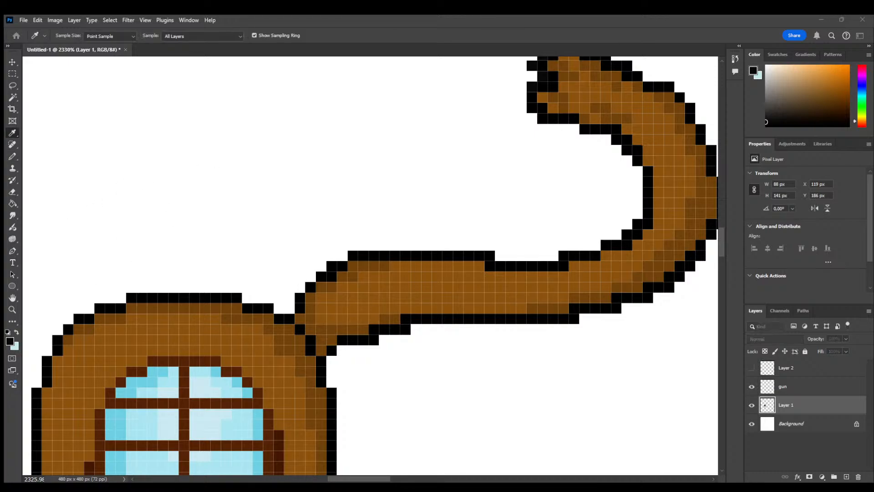
{"action": "key", "text": "b"}
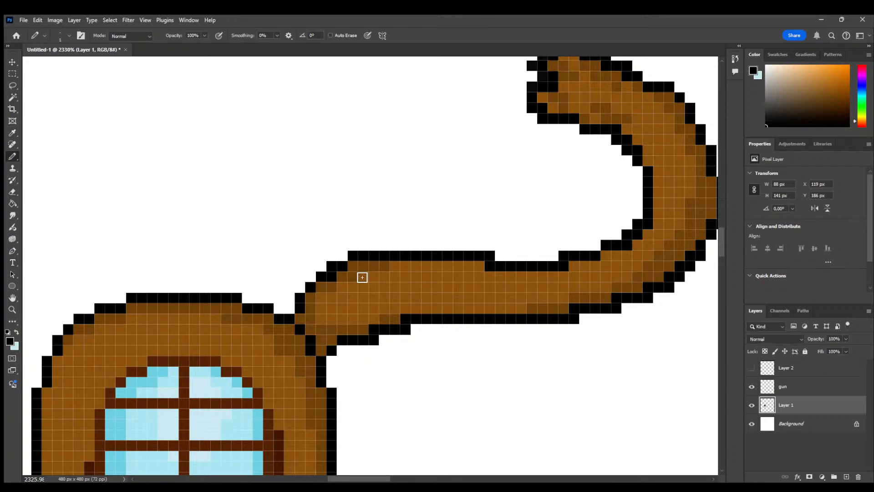
{"action": "left_click", "coordinate": [343, 275]}
{"action": "mouse_move", "coordinate": [310, 296]}
{"action": "left_mouse_down"}
{"action": "mouse_move", "coordinate": [373, 264]}
{"action": "mouse_move", "coordinate": [480, 265]}
{"action": "left_mouse_up"}
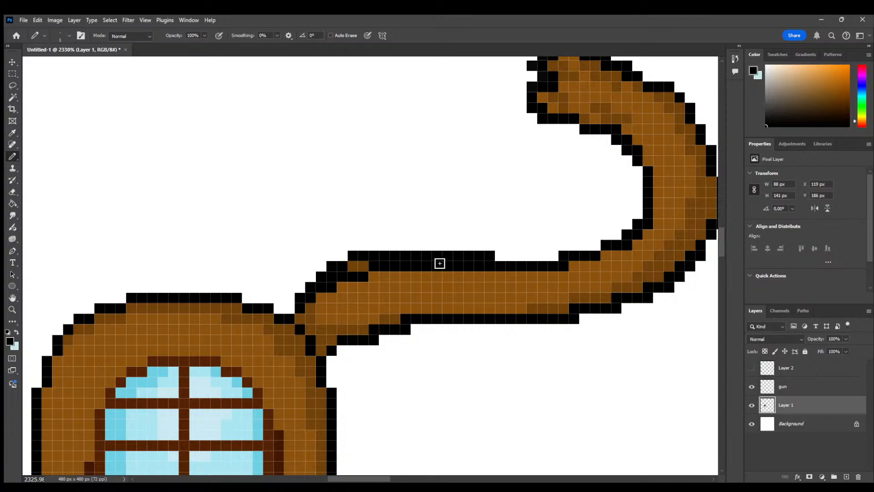
{"action": "left_click", "coordinate": [335, 265]}
Erase the old outline and leftover brown pixels above the hose's new upper edge
{"action": "left_click", "coordinate": [13, 191]}
{"action": "left_click_drag", "start_coordinate": [488, 256], "coordinate": [381, 254]}
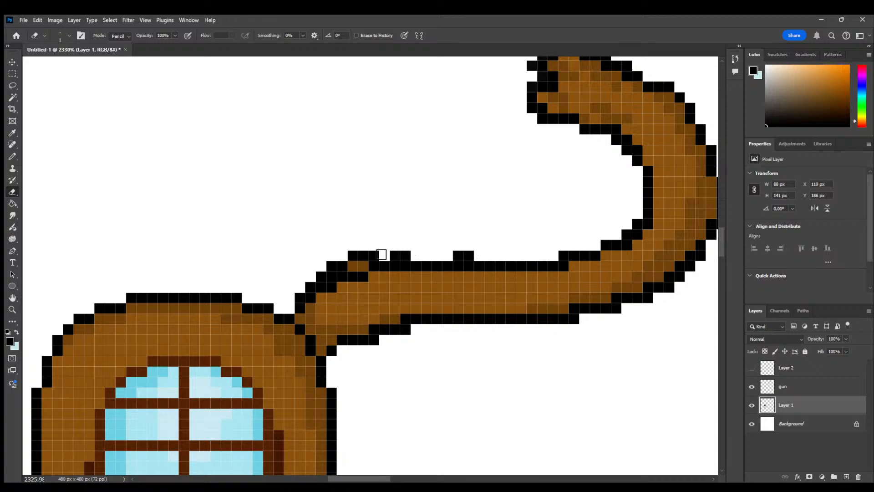
{"action": "mouse_move", "coordinate": [464, 252]}
{"action": "left_mouse_down"}
{"action": "mouse_move", "coordinate": [357, 255]}
{"action": "mouse_move", "coordinate": [354, 265]}
{"action": "mouse_move", "coordinate": [308, 275]}
{"action": "left_mouse_up"}
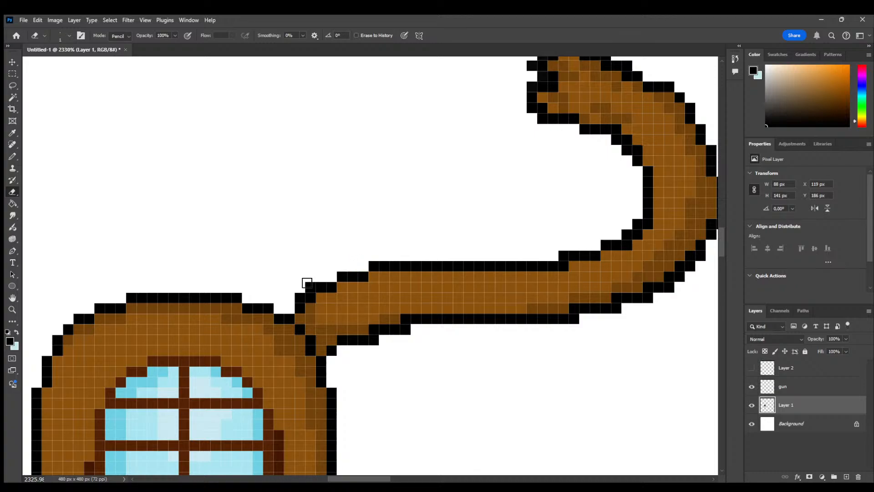
{"action": "left_click", "coordinate": [311, 287]}
Pick a light tan skin colour and pencil a diagonal tear in the suit sleeve beside the gun's stock
{"action": "scroll", "coordinate": [363, 224], "scroll_direction": "down", "scroll_amount": 2}
{"action": "scroll", "coordinate": [363, 222], "scroll_direction": "down", "scroll_amount": 1}
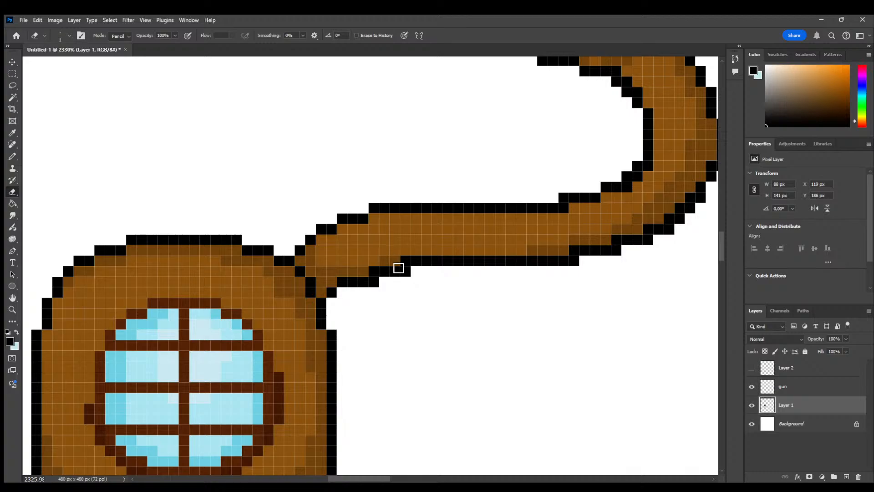
{"action": "scroll", "coordinate": [361, 271], "scroll_direction": "down", "scroll_amount": 1, "text": "alt"}
{"action": "scroll", "coordinate": [361, 271], "scroll_direction": "down", "scroll_amount": 10, "text": "alt"}
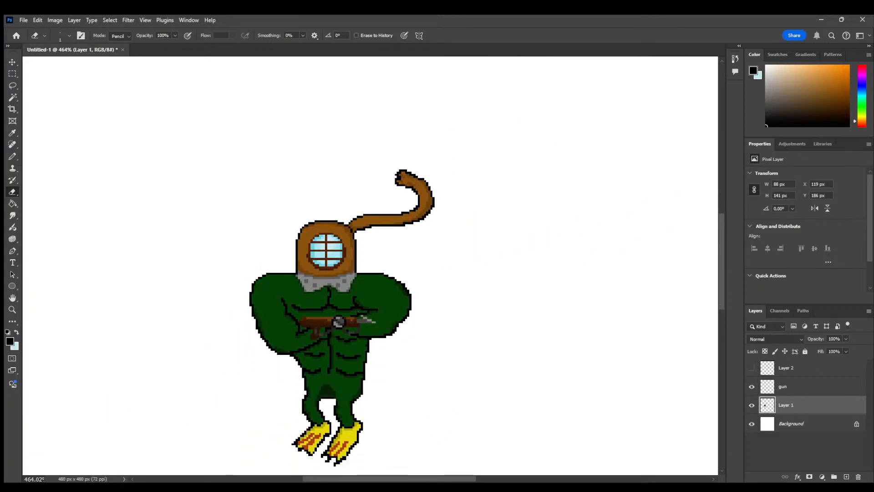
{"action": "scroll", "coordinate": [322, 334], "scroll_direction": "up", "scroll_amount": 4, "text": "alt"}
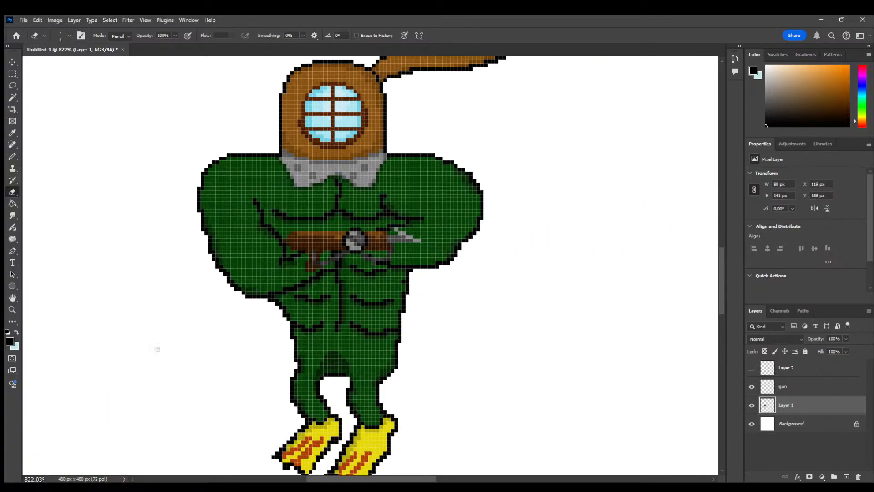
{"action": "scroll", "coordinate": [218, 259], "scroll_direction": "up", "scroll_amount": 5, "text": "alt"}
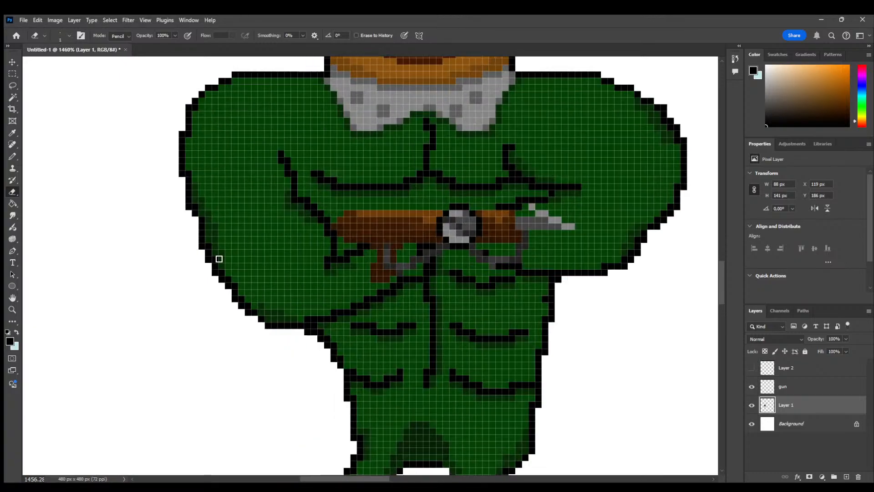
{"action": "scroll", "coordinate": [279, 216], "scroll_direction": "up", "scroll_amount": 2}
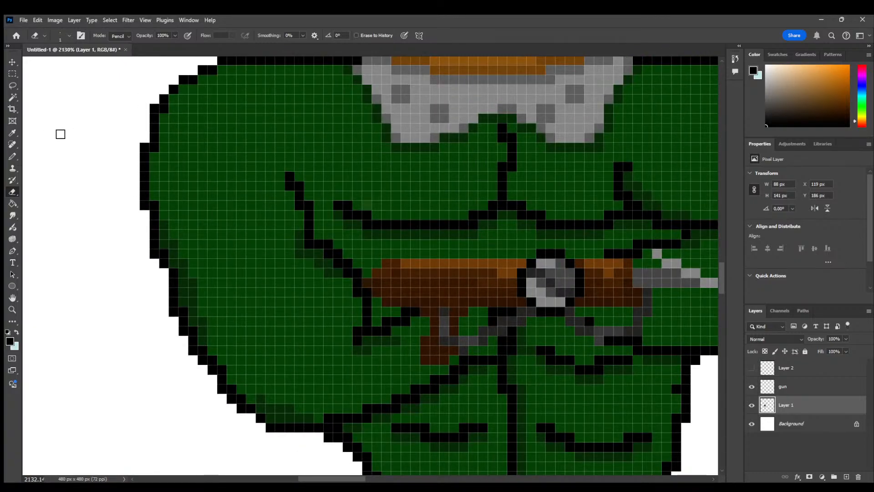
{"action": "key", "text": "i"}
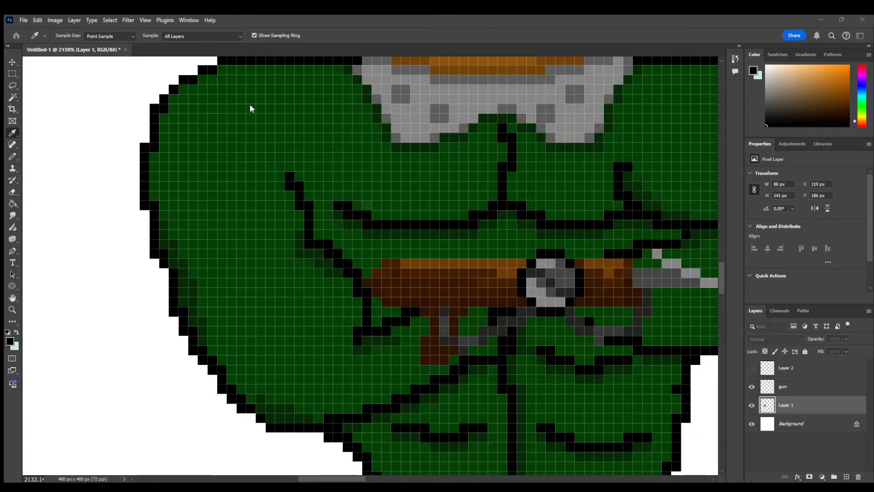
{"action": "key", "text": "e"}
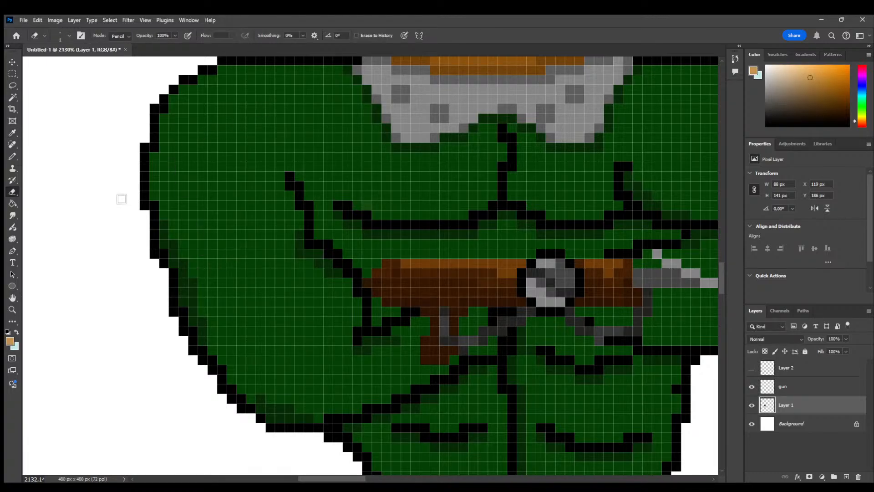
{"action": "key", "text": "b"}
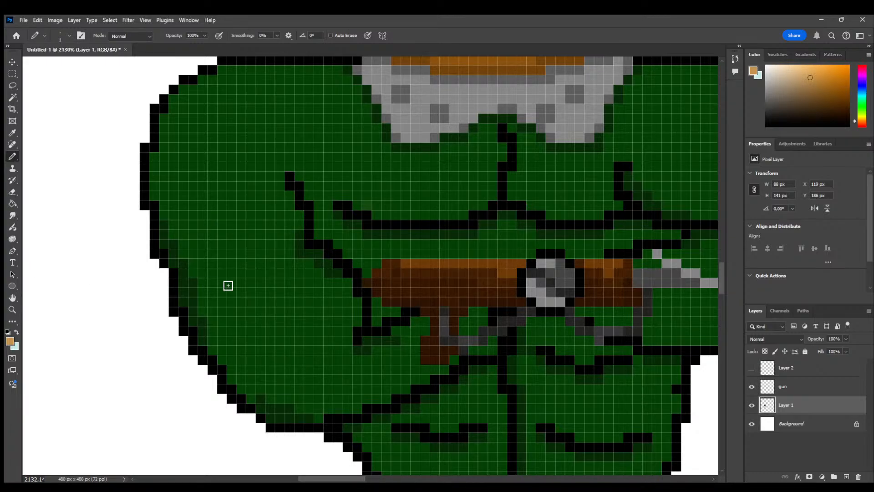
{"action": "left_click_drag", "start_coordinate": [344, 291], "coordinate": [329, 313]}
{"action": "left_click", "coordinate": [329, 302]}
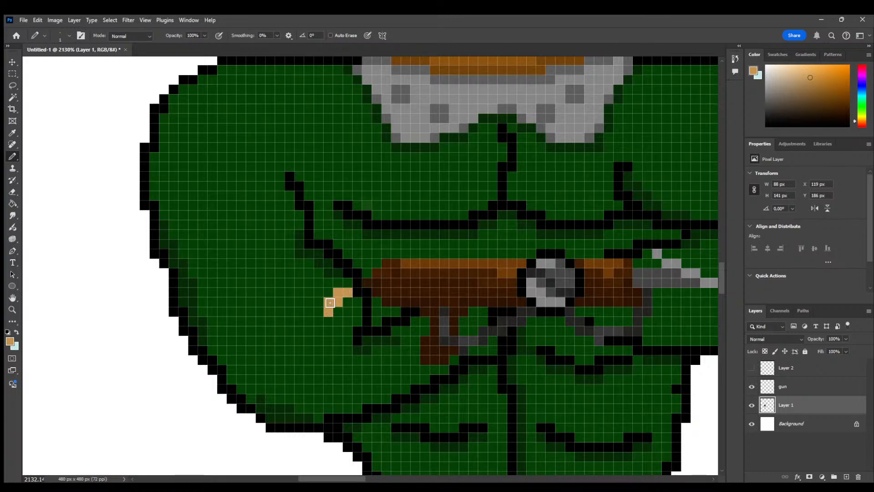
{"action": "left_click", "coordinate": [322, 313]}
{"action": "left_click", "coordinate": [319, 321]}
Draw tan tears at the top of the same arm's inner crease and across the sleeve's outer edge
{"action": "left_click_drag", "start_coordinate": [289, 158], "coordinate": [280, 186]}
{"action": "scroll", "coordinate": [410, 227], "scroll_direction": "down", "scroll_amount": 2}
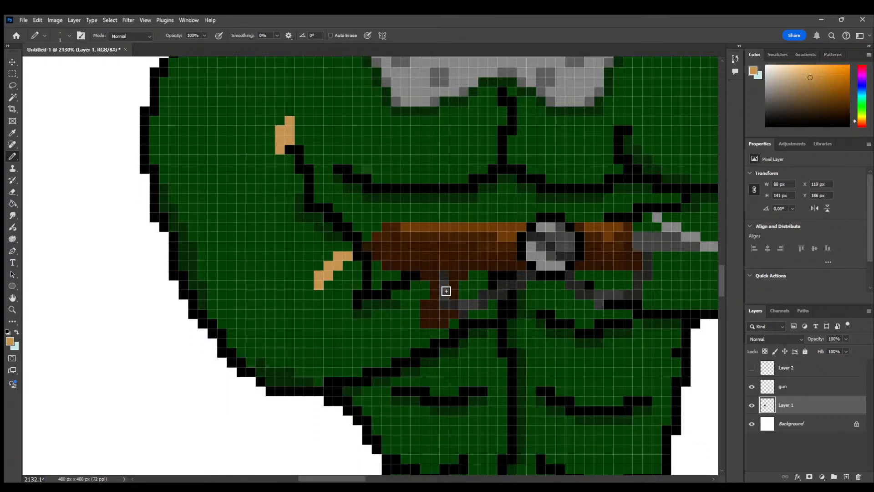
{"action": "scroll", "coordinate": [480, 319], "scroll_direction": "down", "scroll_amount": 3, "text": "alt"}
{"action": "scroll", "coordinate": [451, 307], "scroll_direction": "up", "scroll_amount": 1, "text": "alt"}
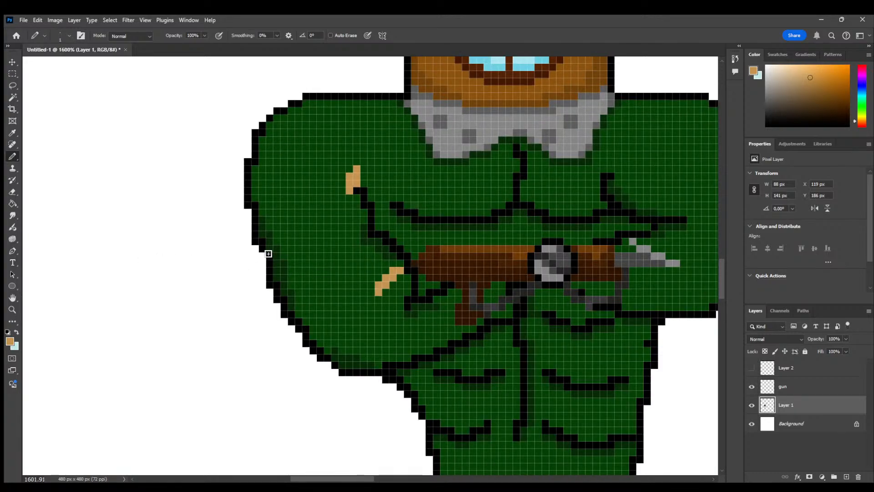
{"action": "left_click_drag", "start_coordinate": [272, 252], "coordinate": [315, 264]}
{"action": "scroll", "coordinate": [339, 274], "scroll_direction": "down", "scroll_amount": 5, "text": "alt"}
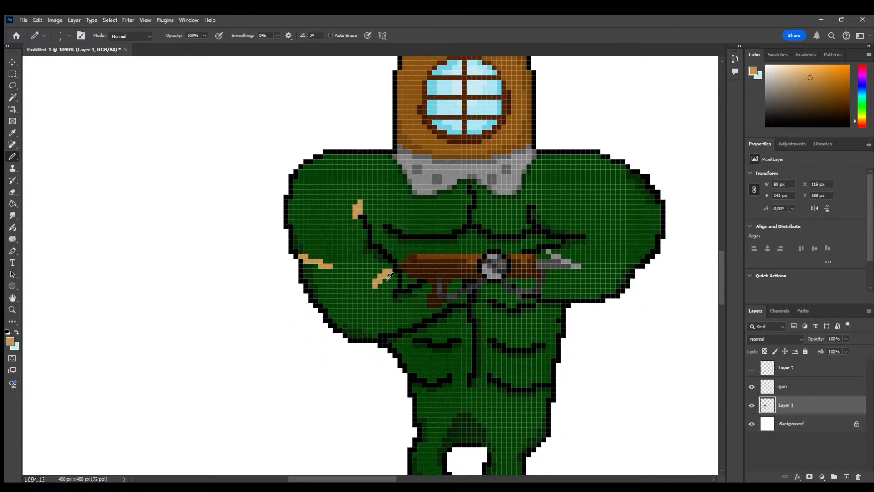
Draw tan tears on the opposite sleeve, one at the end of the chest crease and one near the outer shoulder edge
{"action": "scroll", "coordinate": [610, 255], "scroll_direction": "up", "scroll_amount": 5, "text": "alt"}
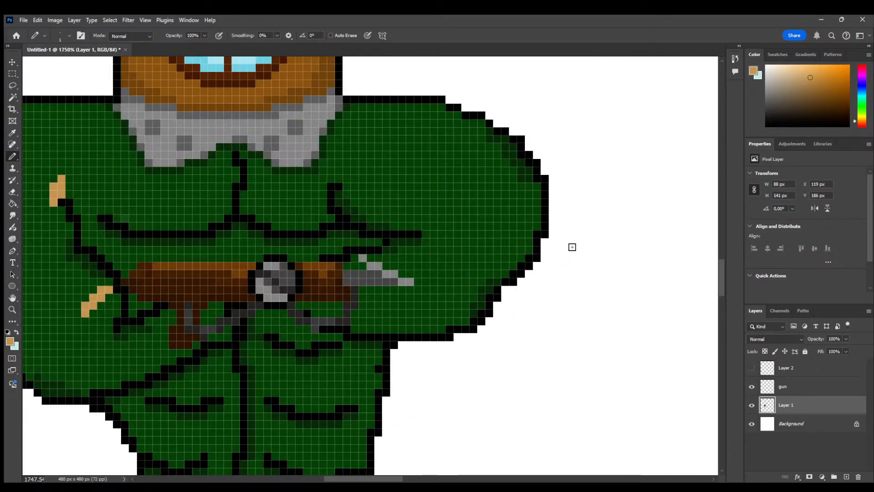
{"action": "mouse_move", "coordinate": [411, 242]}
{"action": "left_mouse_down"}
{"action": "mouse_move", "coordinate": [426, 242]}
{"action": "mouse_move", "coordinate": [421, 232]}
{"action": "mouse_move", "coordinate": [447, 242]}
{"action": "left_mouse_up"}
{"action": "left_click", "coordinate": [432, 241]}
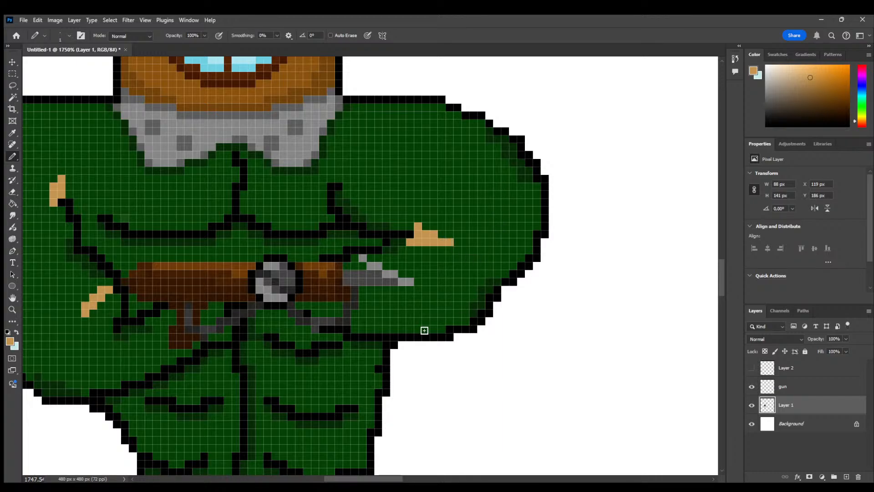
{"action": "scroll", "coordinate": [383, 308], "scroll_direction": "down", "scroll_amount": 2, "text": "alt"}
{"action": "scroll", "coordinate": [390, 305], "scroll_direction": "up", "scroll_amount": 1, "text": "alt"}
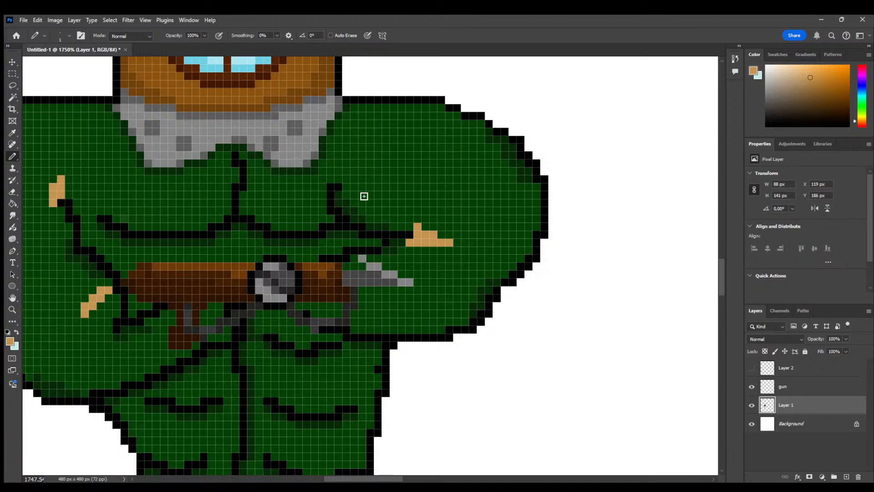
{"action": "left_click_drag", "start_coordinate": [518, 161], "coordinate": [505, 171]}
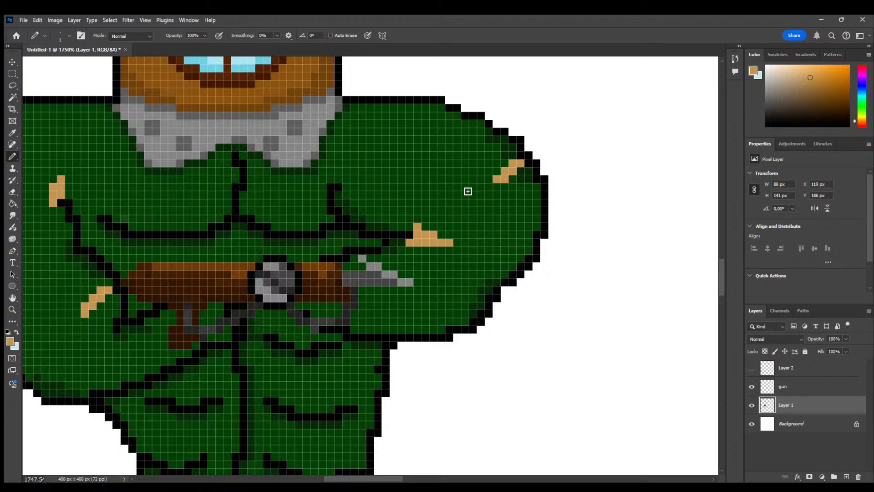
{"action": "scroll", "coordinate": [462, 192], "scroll_direction": "down", "scroll_amount": 5, "text": "alt"}
{"action": "scroll", "coordinate": [282, 312], "scroll_direction": "down", "scroll_amount": 2, "text": "alt"}
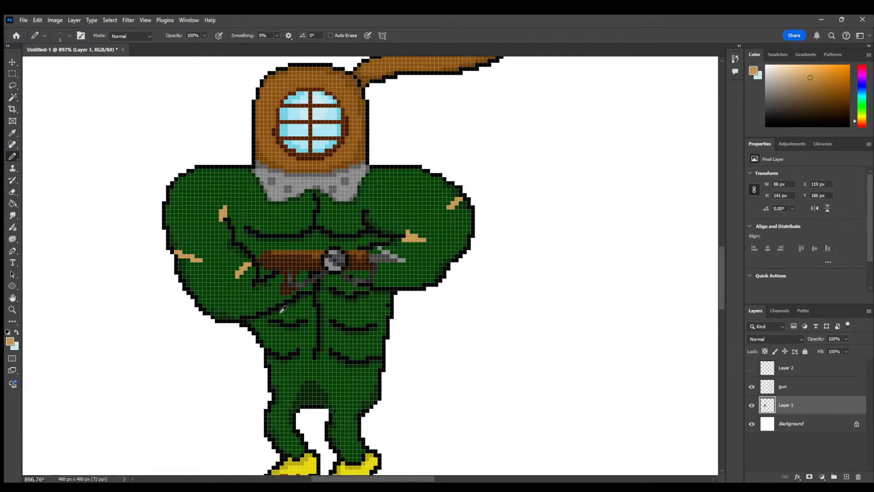
Pick a slightly darker tan and shade the edge pixels of the skin tears on both arms
{"action": "scroll", "coordinate": [171, 224], "scroll_direction": "up", "scroll_amount": 6, "text": "alt"}
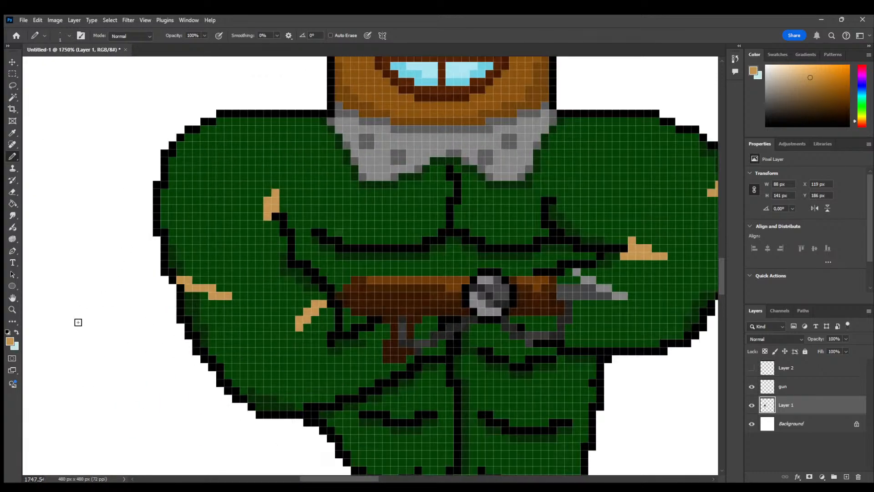
{"action": "key", "text": "i"}
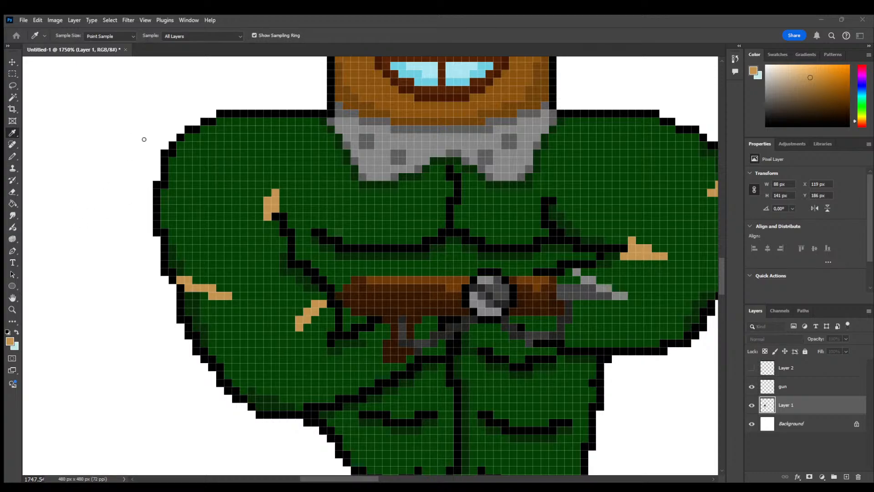
{"action": "key", "text": "b"}
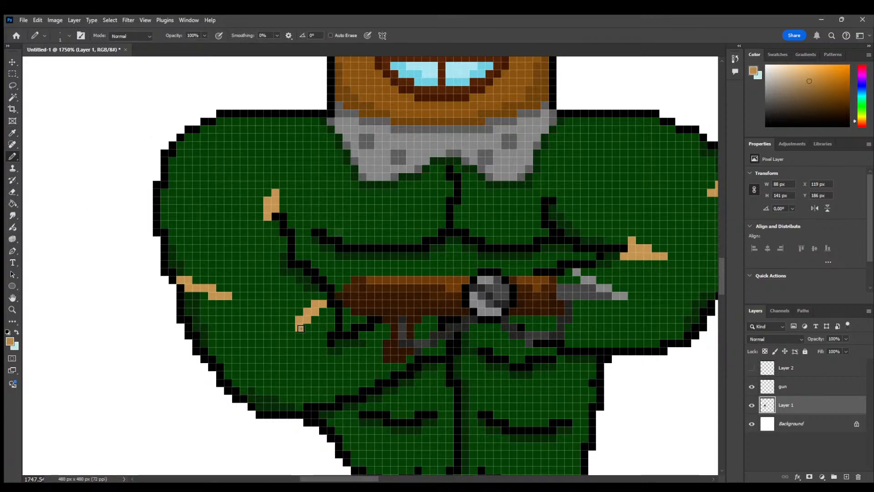
{"action": "left_click", "coordinate": [300, 327]}
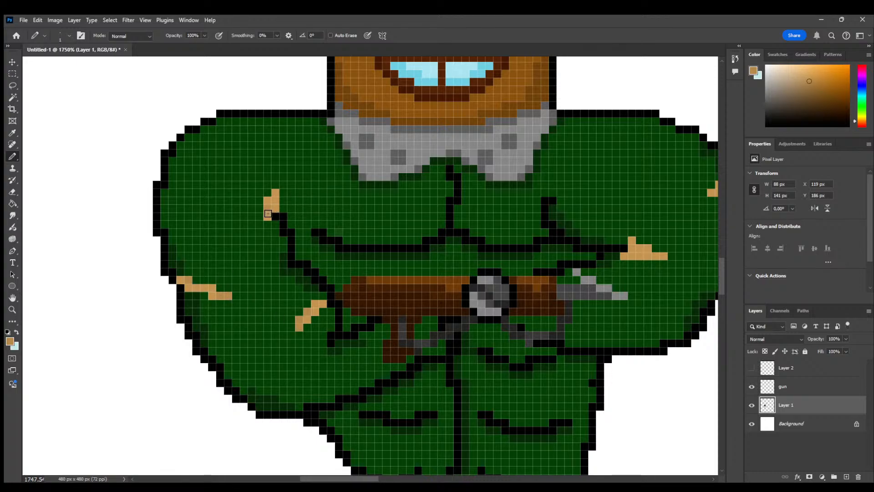
{"action": "scroll", "coordinate": [442, 207], "scroll_direction": "down", "scroll_amount": 2, "text": "alt"}
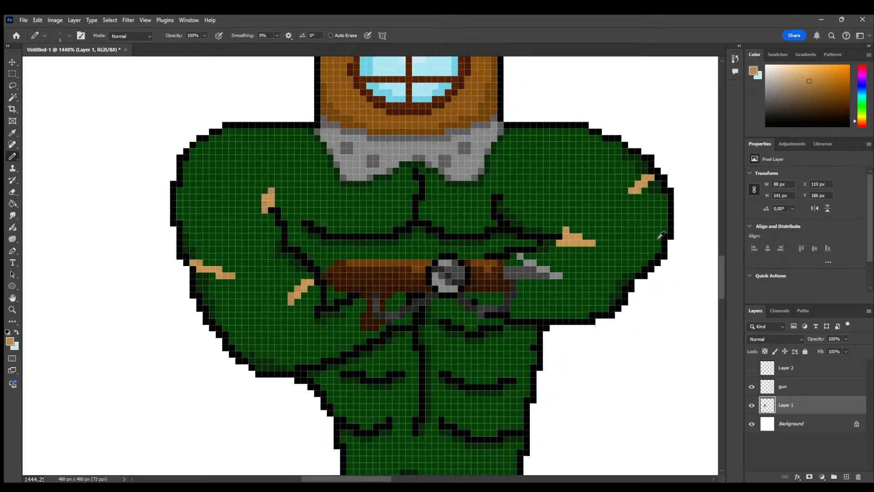
{"action": "scroll", "coordinate": [620, 234], "scroll_direction": "up", "scroll_amount": 3, "text": "alt"}
{"action": "left_click", "coordinate": [501, 243]}
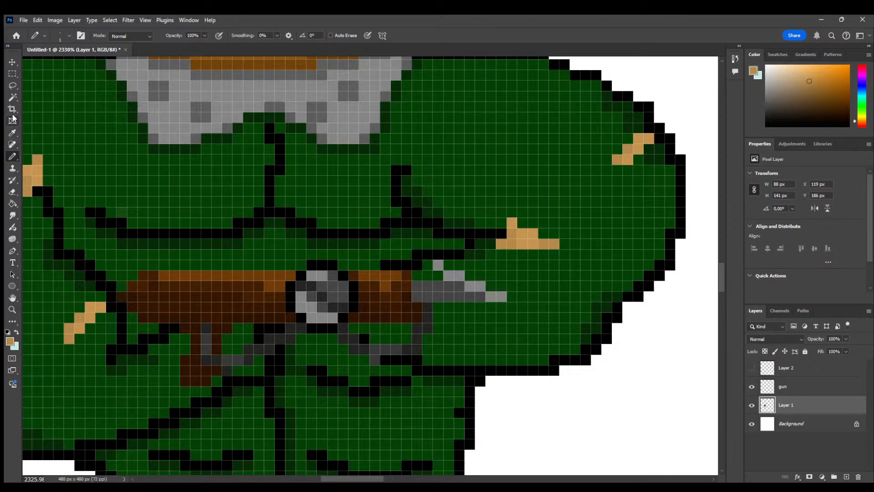
Sample the suit's dark green and pencil shadow pixels around the two tears on the arm beside the gun's pointed tip
{"action": "left_click", "coordinate": [13, 133]}
{"action": "left_click", "coordinate": [637, 126]}
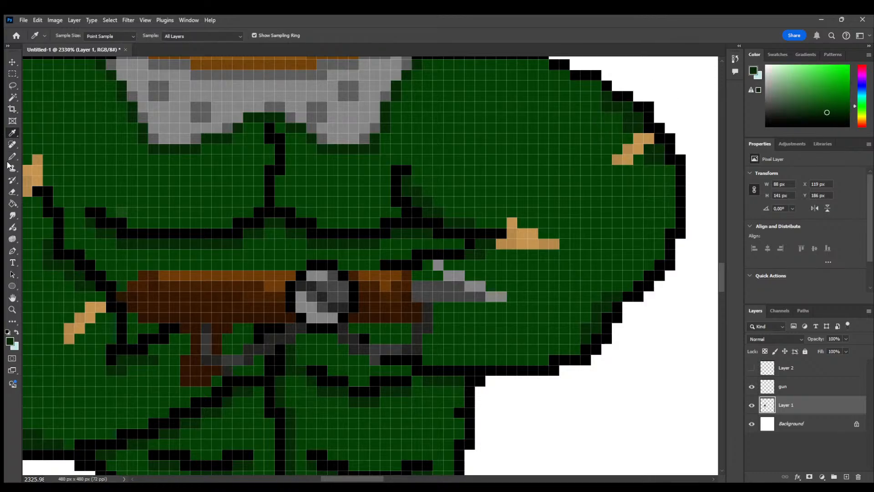
{"action": "left_click", "coordinate": [12, 156]}
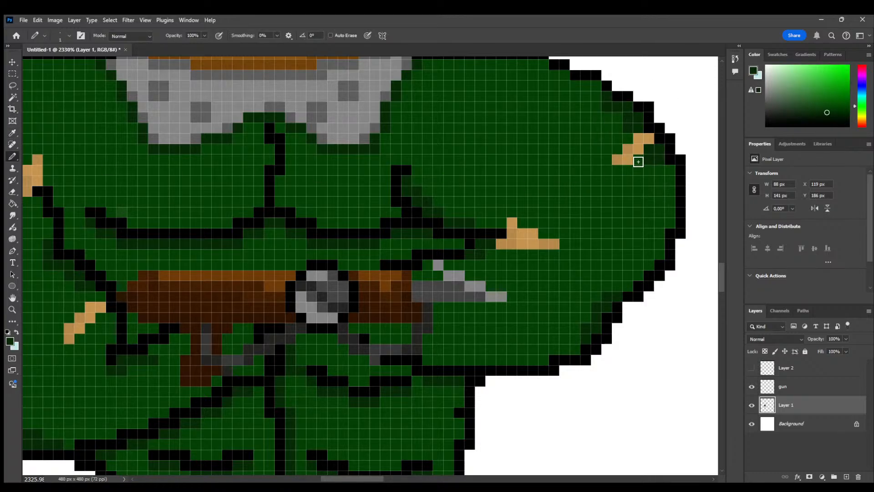
{"action": "left_click_drag", "start_coordinate": [612, 170], "coordinate": [628, 167]}
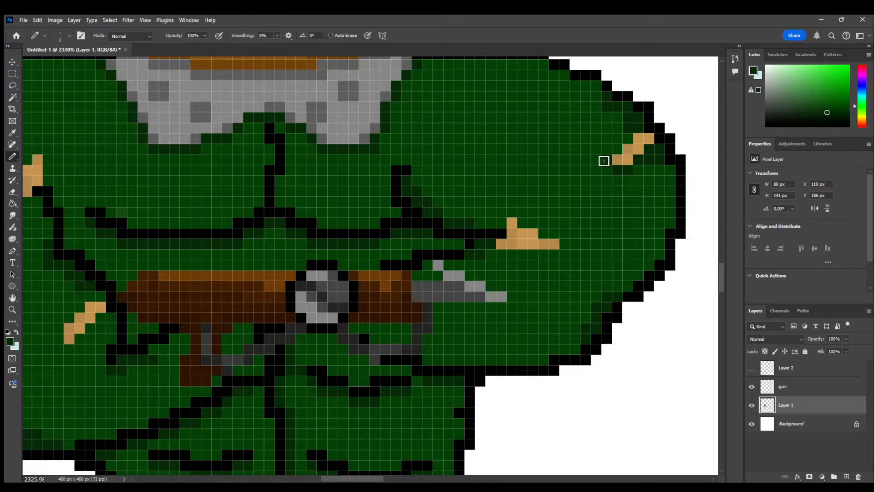
{"action": "left_click_drag", "start_coordinate": [511, 253], "coordinate": [519, 255]}
{"action": "left_click", "coordinate": [565, 246]}
{"action": "left_click", "coordinate": [544, 236]}
{"action": "left_click", "coordinate": [521, 224]}
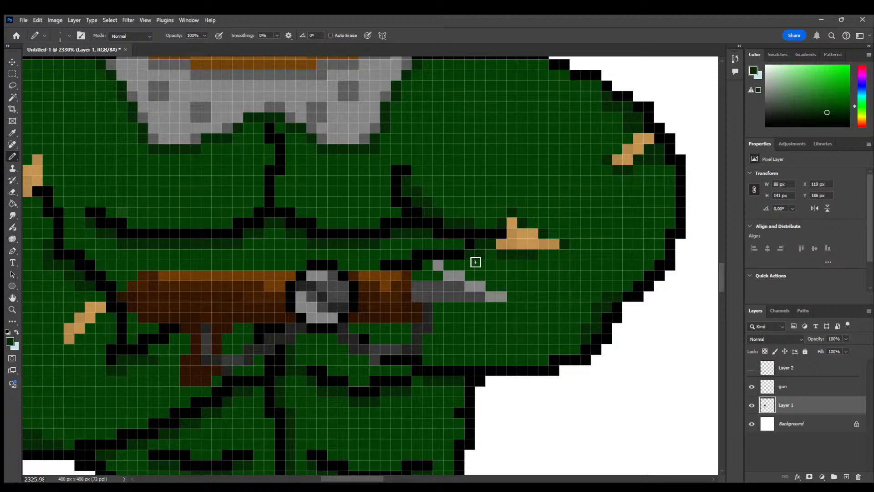
{"action": "scroll", "coordinate": [250, 321], "scroll_direction": "down", "scroll_amount": 5, "text": "alt"}
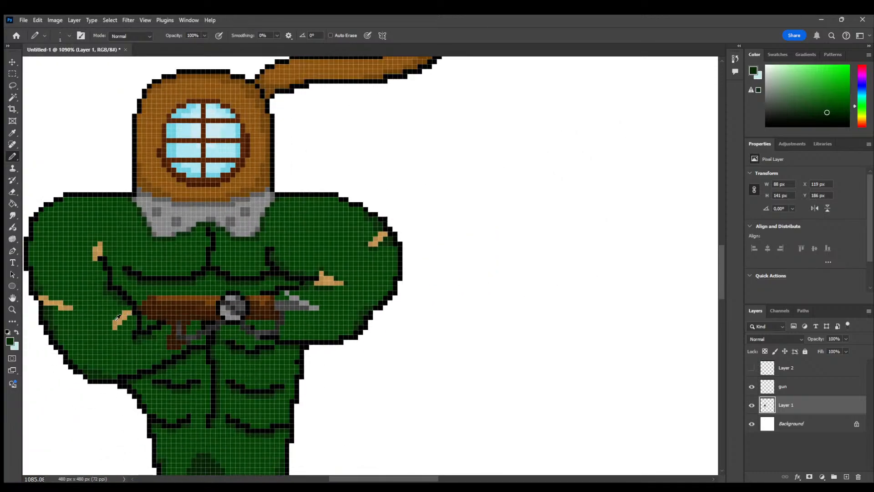
Add dark green shadow pixels along the edges of the diagonal tear beside the gun's stock
{"action": "scroll", "coordinate": [40, 313], "scroll_direction": "up", "scroll_amount": 3, "text": "alt"}
{"action": "scroll", "coordinate": [39, 313], "scroll_direction": "up", "scroll_amount": 3, "text": "alt"}
{"action": "scroll", "coordinate": [46, 310], "scroll_direction": "down", "scroll_amount": 1, "text": "alt"}
{"action": "scroll", "coordinate": [50, 309], "scroll_direction": "up", "scroll_amount": 2, "text": "alt"}
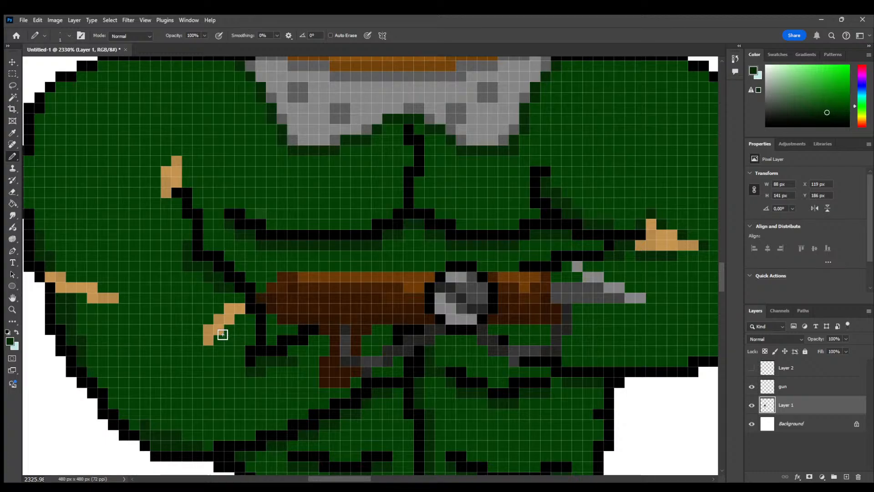
{"action": "left_click_drag", "start_coordinate": [208, 353], "coordinate": [230, 329]}
{"action": "left_click", "coordinate": [200, 338]}
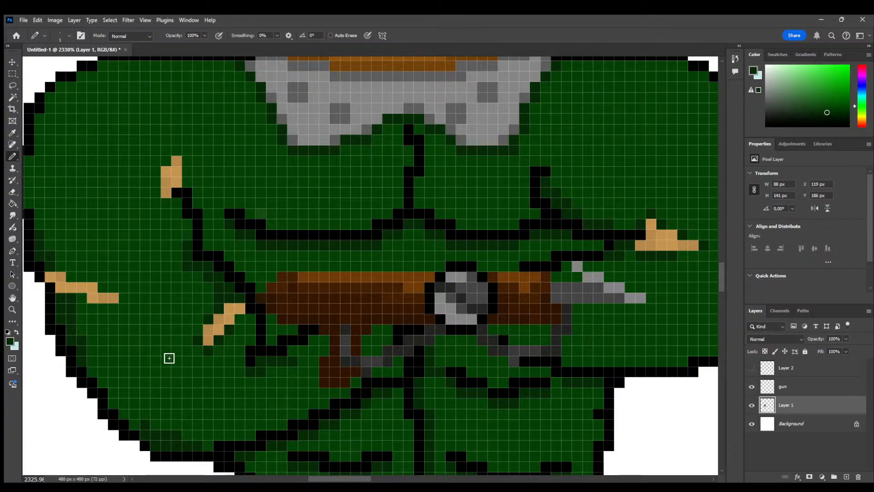
Outline the tear on the same sleeve's outer edge with dark green shadow pixels
{"action": "scroll", "coordinate": [157, 335], "scroll_direction": "down", "scroll_amount": 5, "text": "alt"}
{"action": "scroll", "coordinate": [89, 334], "scroll_direction": "up", "scroll_amount": 6, "text": "alt"}
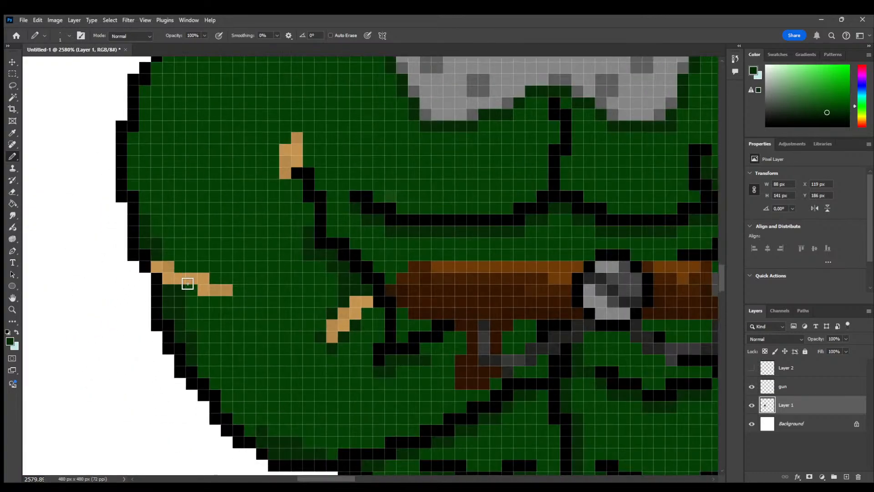
{"action": "left_click_drag", "start_coordinate": [192, 291], "coordinate": [216, 301]}
{"action": "left_click", "coordinate": [238, 290]}
{"action": "left_click", "coordinate": [215, 278]}
{"action": "left_click", "coordinate": [180, 267]}
Surround the tear at the top of the arm's inner crease with dark green shadow pixels
{"action": "left_click", "coordinate": [284, 183]}
{"action": "left_click", "coordinate": [297, 182]}
{"action": "left_click_drag", "start_coordinate": [275, 149], "coordinate": [274, 161]}
{"action": "left_click", "coordinate": [285, 138]}
{"action": "left_click_drag", "start_coordinate": [308, 129], "coordinate": [307, 150]}
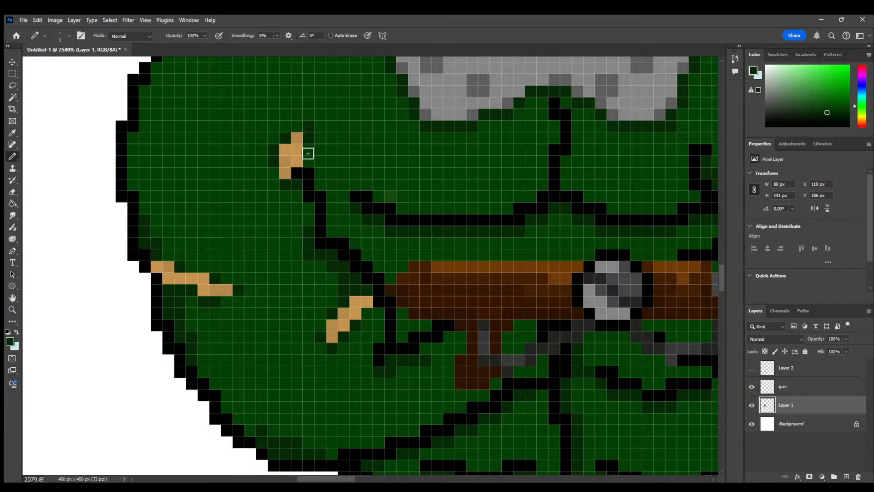
{"action": "left_click", "coordinate": [298, 124]}
{"action": "scroll", "coordinate": [329, 142], "scroll_direction": "down", "scroll_amount": 10, "text": "alt"}
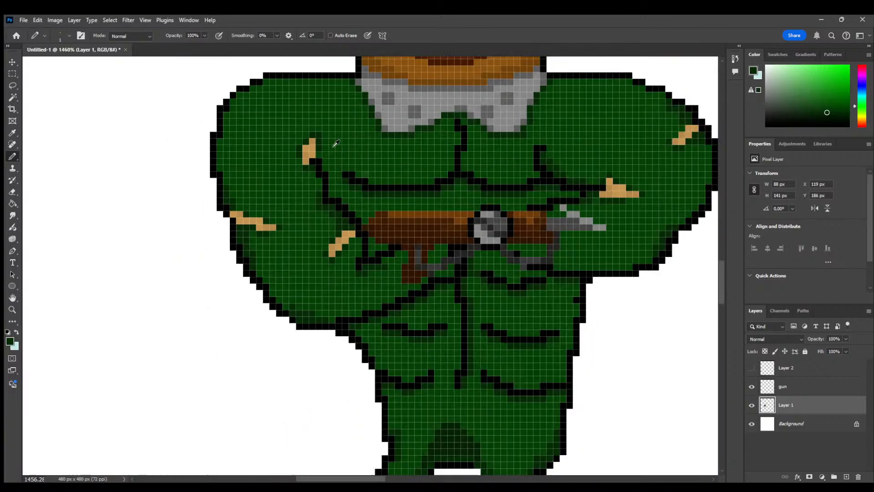
{"action": "scroll", "coordinate": [661, 220], "scroll_direction": "up", "scroll_amount": 1}
{"action": "scroll", "coordinate": [660, 220], "scroll_direction": "down", "scroll_amount": 6, "text": "alt"}
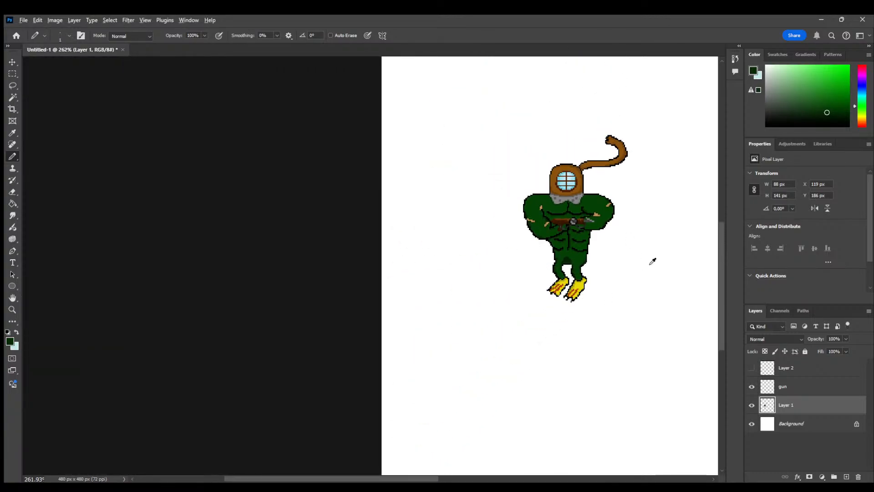
{"action": "scroll", "coordinate": [655, 261], "scroll_direction": "down", "scroll_amount": 1, "text": "alt"}
{"action": "scroll", "coordinate": [668, 257], "scroll_direction": "up", "scroll_amount": 6, "text": "alt"}
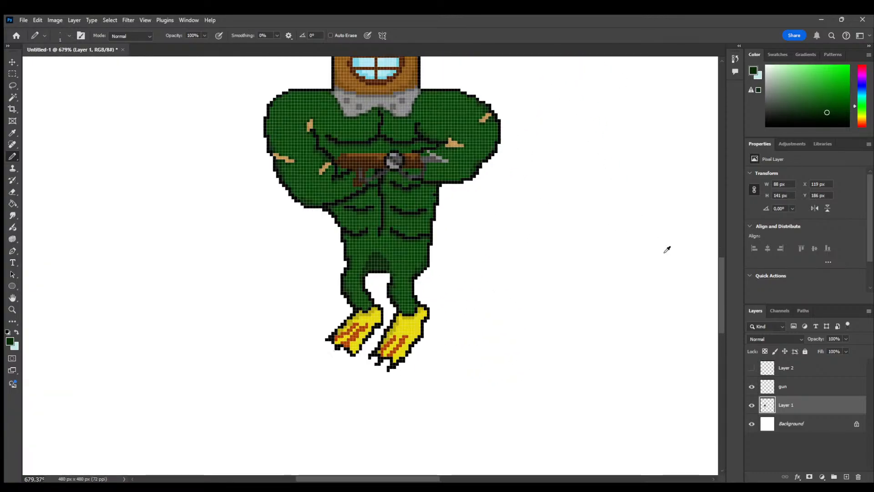
Sample the suit's dark green shadow colour and extend shadow pixels beyond the ends of the three tears on the arm beside the gun's stock
{"action": "scroll", "coordinate": [667, 250], "scroll_direction": "down", "scroll_amount": 3, "text": "alt"}
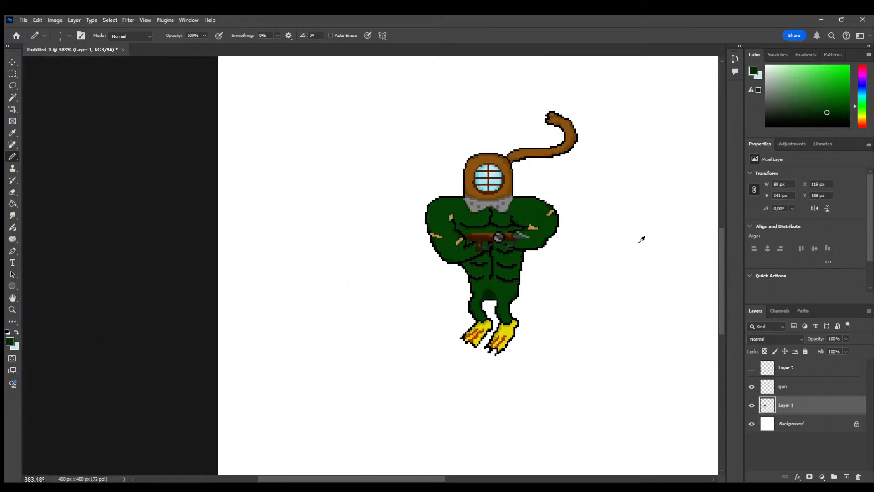
{"action": "left_click_drag", "start_coordinate": [413, 478], "coordinate": [459, 468]}
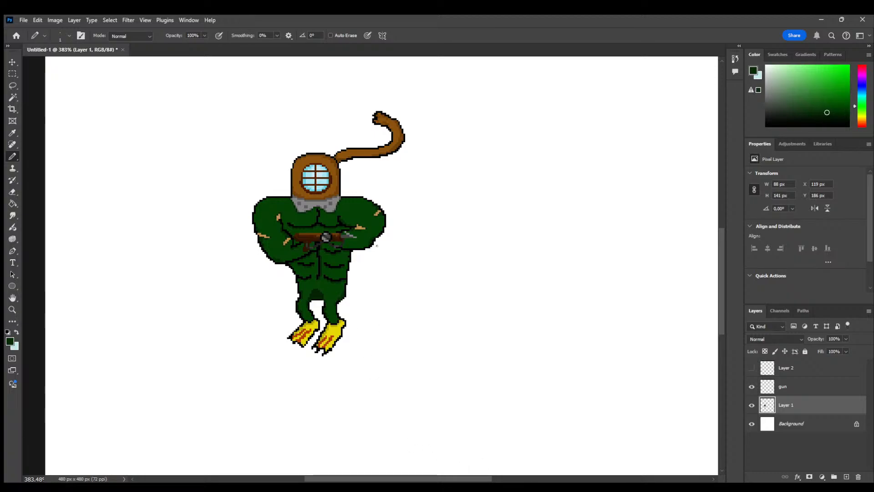
{"action": "scroll", "coordinate": [249, 232], "scroll_direction": "up", "scroll_amount": 5, "text": "alt"}
{"action": "scroll", "coordinate": [312, 231], "scroll_direction": "up", "scroll_amount": 10, "text": "alt"}
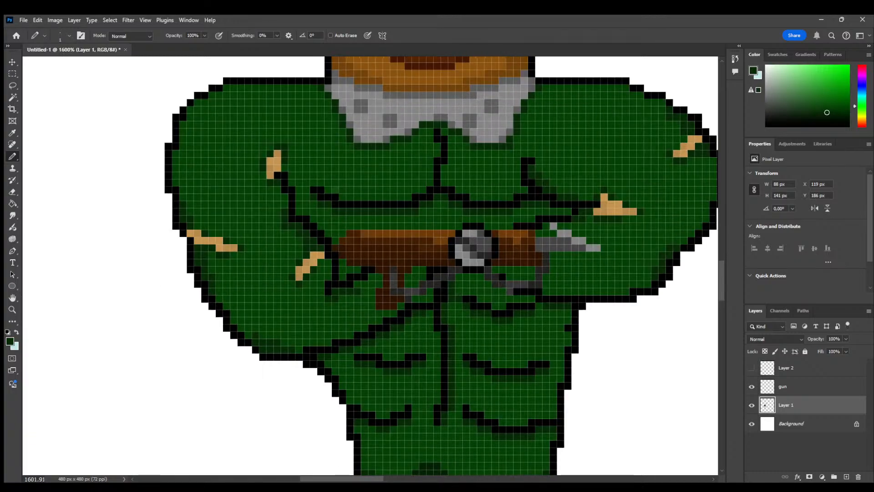
{"action": "key", "text": "i"}
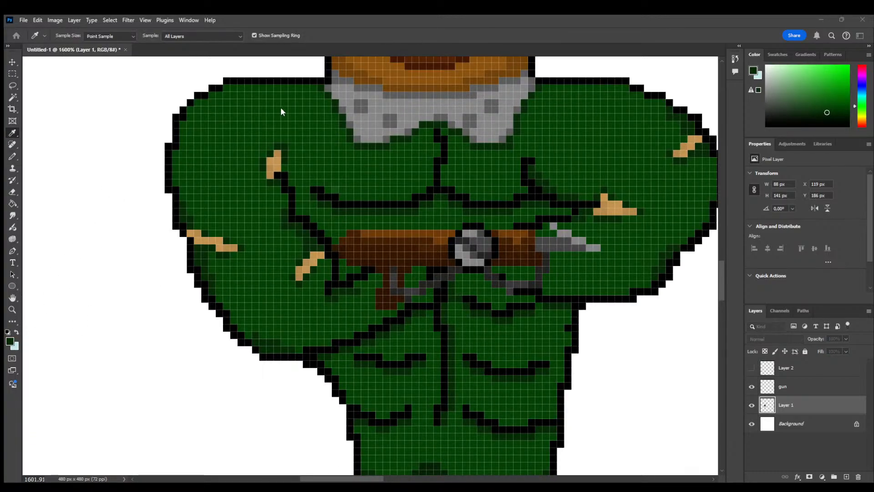
{"action": "key", "text": "b"}
{"action": "scroll", "coordinate": [269, 111], "scroll_direction": "up", "scroll_amount": 2, "text": "alt"}
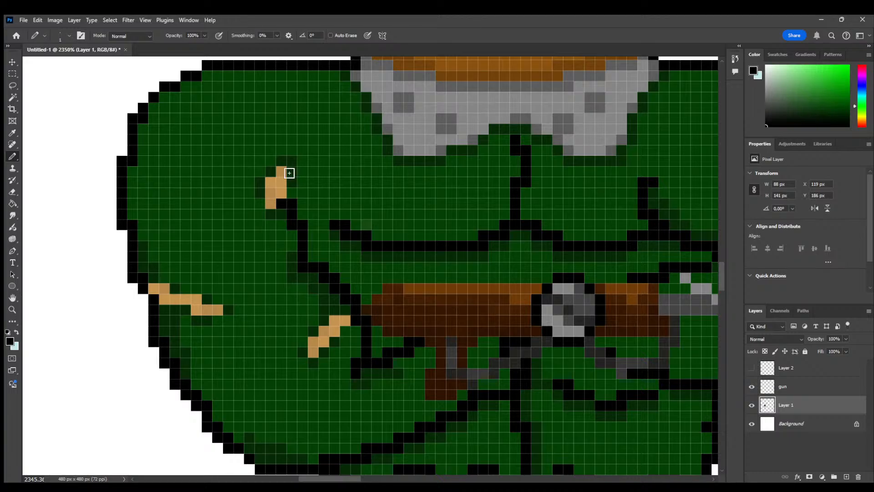
{"action": "left_click", "coordinate": [12, 132]}
{"action": "left_click", "coordinate": [159, 264]}
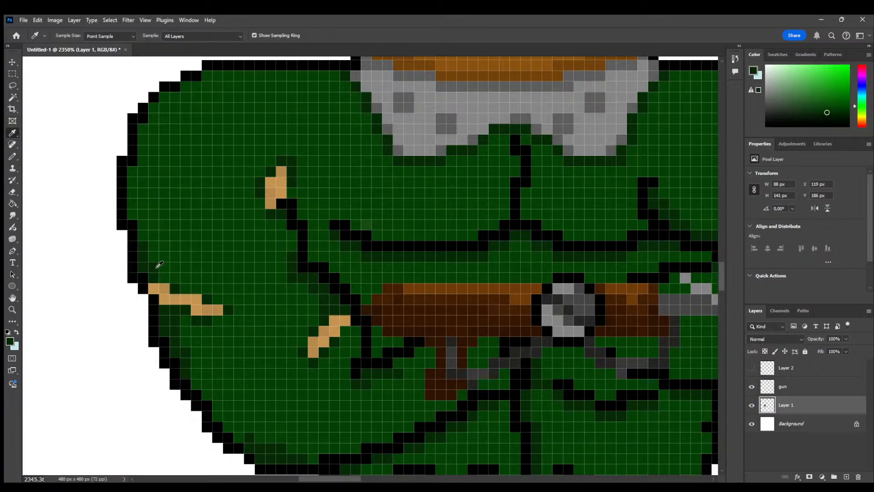
{"action": "left_click", "coordinate": [13, 157]}
{"action": "left_click_drag", "start_coordinate": [228, 318], "coordinate": [254, 319]}
{"action": "left_click_drag", "start_coordinate": [303, 364], "coordinate": [300, 387]}
{"action": "left_click_drag", "start_coordinate": [257, 201], "coordinate": [250, 215]}
{"action": "left_click", "coordinate": [299, 152]}
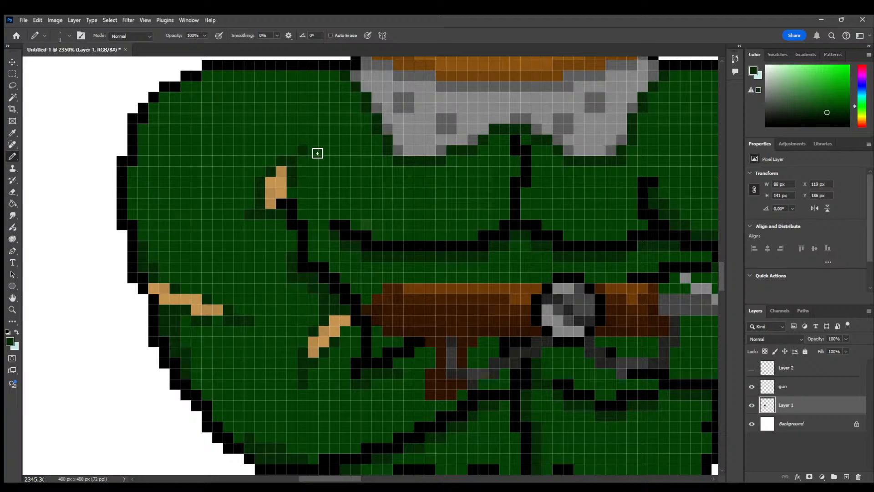
Extend dark green shadow pixels outward from the tips of both tears on the arm beside the gun's pointed tip
{"action": "scroll", "coordinate": [443, 269], "scroll_direction": "down", "scroll_amount": 5, "text": "alt"}
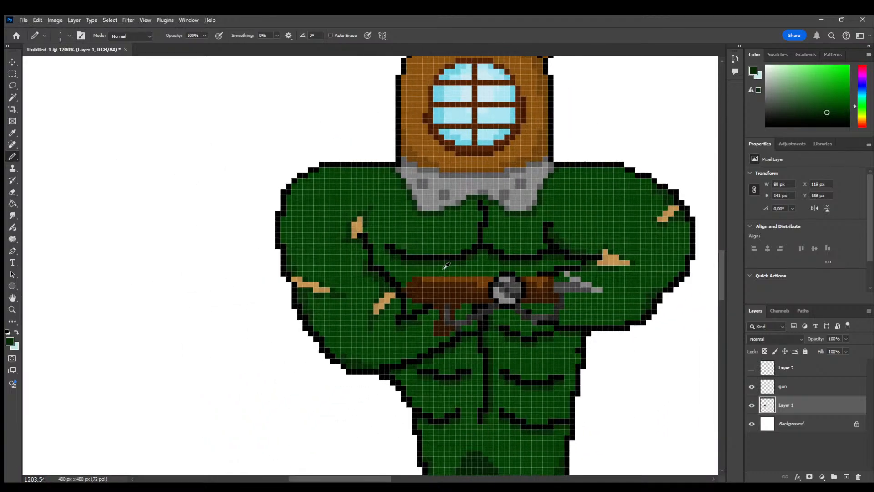
{"action": "scroll", "coordinate": [572, 274], "scroll_direction": "up", "scroll_amount": 6, "text": "alt"}
{"action": "left_click_drag", "start_coordinate": [431, 272], "coordinate": [449, 275]}
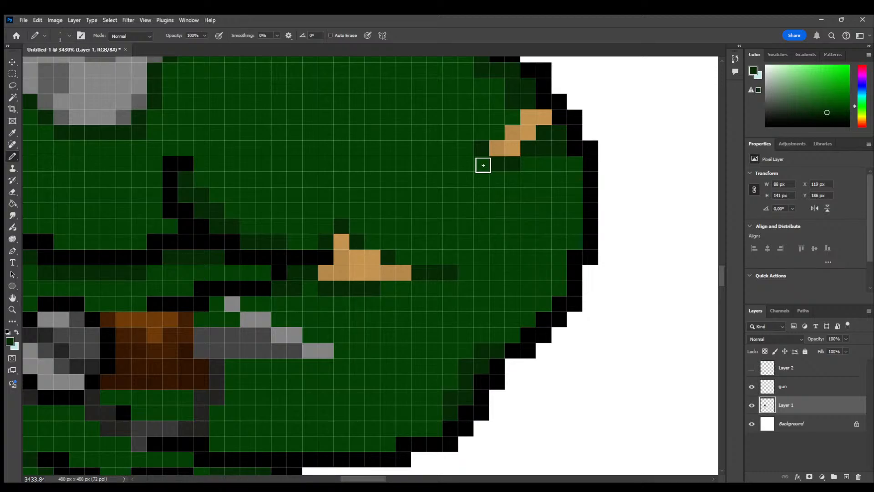
{"action": "left_click", "coordinate": [450, 195]}
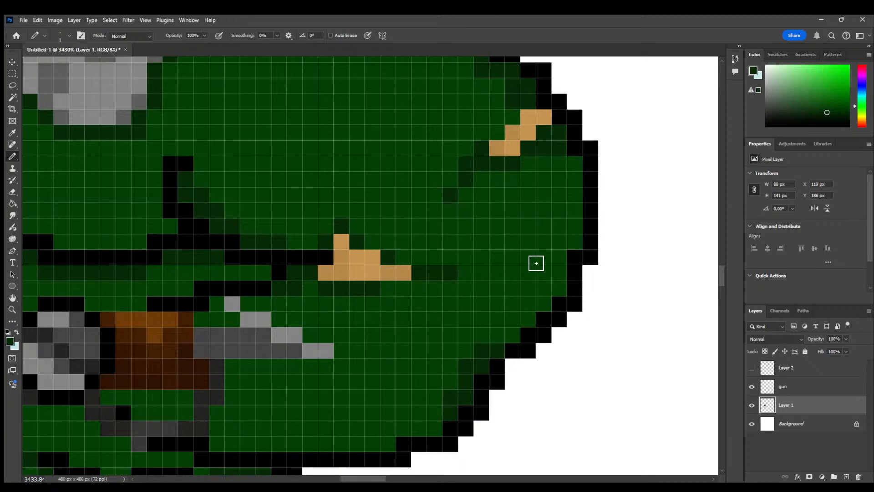
Examine the whole diver figure and the shaded tears on both arms
{"action": "scroll", "coordinate": [270, 246], "scroll_direction": "down", "scroll_amount": 10, "text": "alt"}
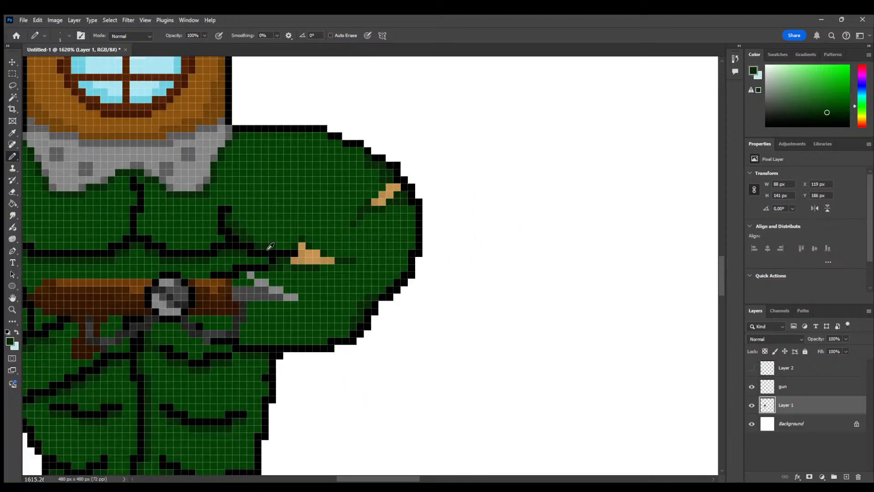
{"action": "scroll", "coordinate": [82, 298], "scroll_direction": "up", "scroll_amount": 9, "text": "alt"}
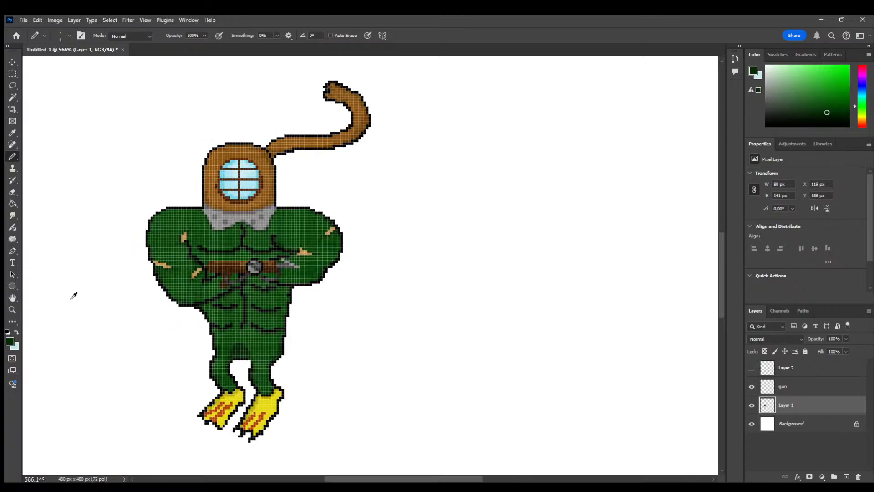
{"action": "scroll", "coordinate": [78, 295], "scroll_direction": "down", "scroll_amount": 3, "text": "alt"}
{"action": "scroll", "coordinate": [78, 294], "scroll_direction": "down", "scroll_amount": 1}
{"action": "scroll", "coordinate": [77, 278], "scroll_direction": "down", "scroll_amount": 2, "text": "alt"}
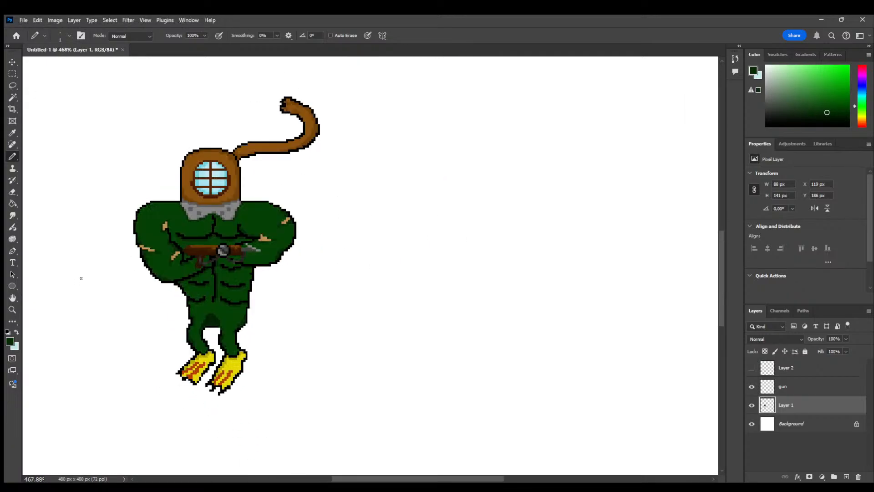
{"action": "left_click_drag", "start_coordinate": [382, 478], "coordinate": [353, 478]}
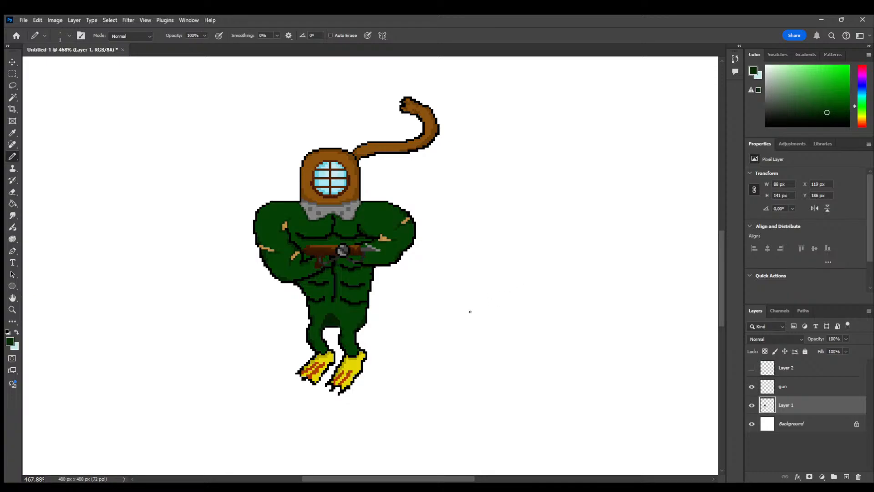
{"action": "scroll", "coordinate": [410, 305], "scroll_direction": "up", "scroll_amount": 4, "text": "alt"}
{"action": "scroll", "coordinate": [117, 187], "scroll_direction": "up", "scroll_amount": 7, "text": "alt"}
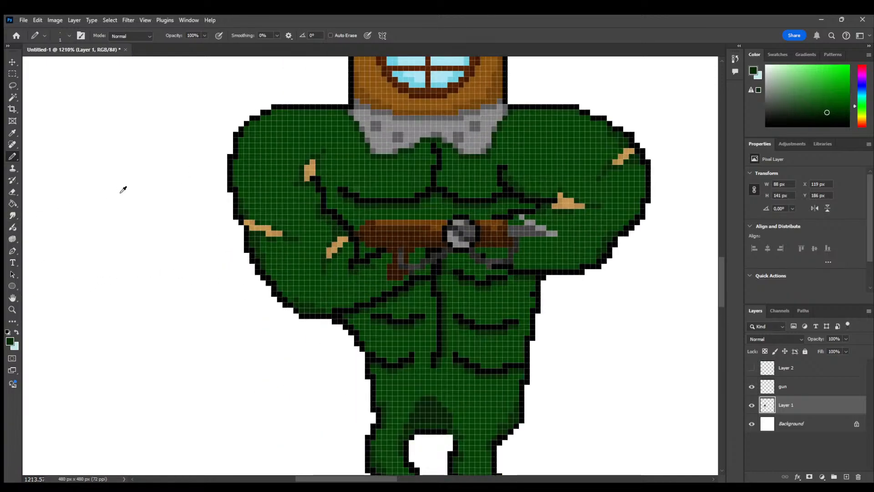
Sample the tan skin colour and pencil a diagonal tear across the middle abdominal crease below the gun's pointed end
{"action": "key", "text": "i"}
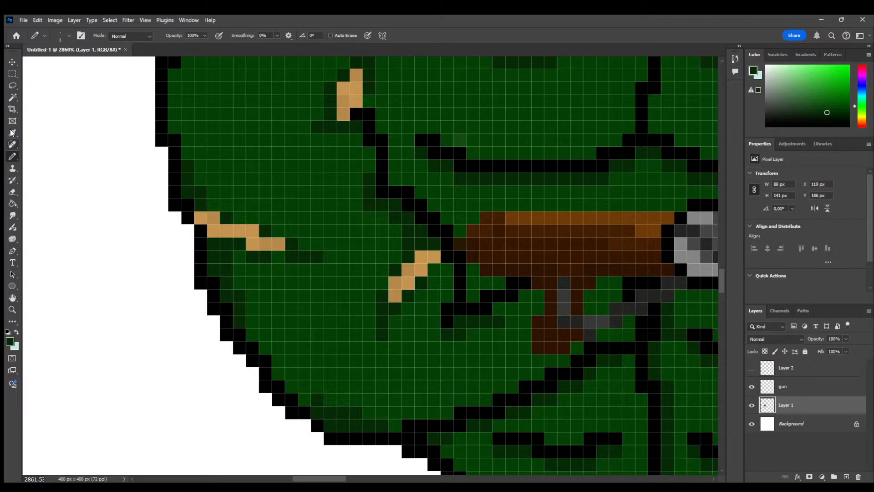
{"action": "left_click", "coordinate": [229, 230]}
{"action": "scroll", "coordinate": [229, 231], "scroll_direction": "down", "scroll_amount": 6, "text": "alt"}
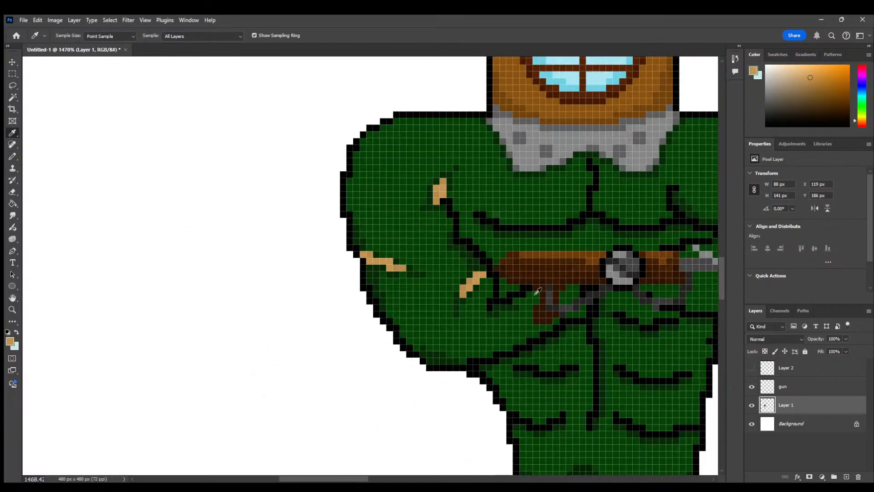
{"action": "scroll", "coordinate": [640, 409], "scroll_direction": "up", "scroll_amount": 2, "text": "alt"}
{"action": "scroll", "coordinate": [640, 408], "scroll_direction": "up", "scroll_amount": 5, "text": "alt"}
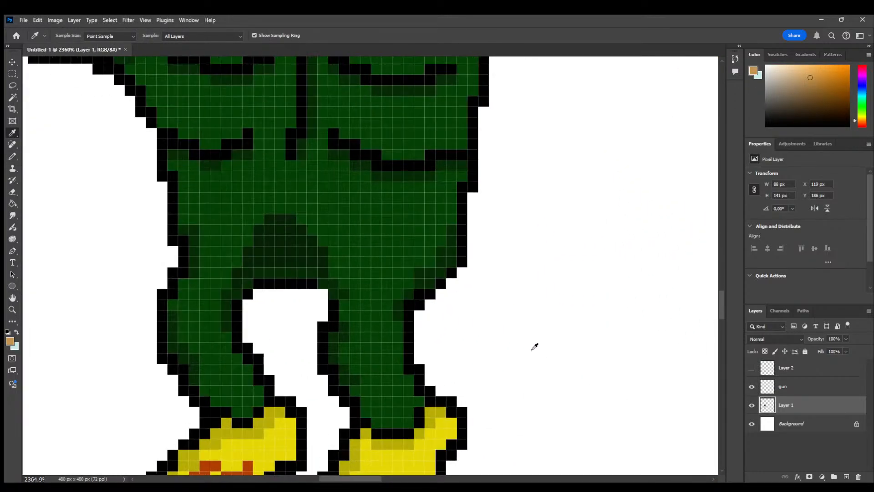
{"action": "key", "text": "b"}
{"action": "scroll", "coordinate": [296, 251], "scroll_direction": "down", "scroll_amount": 4, "text": "alt"}
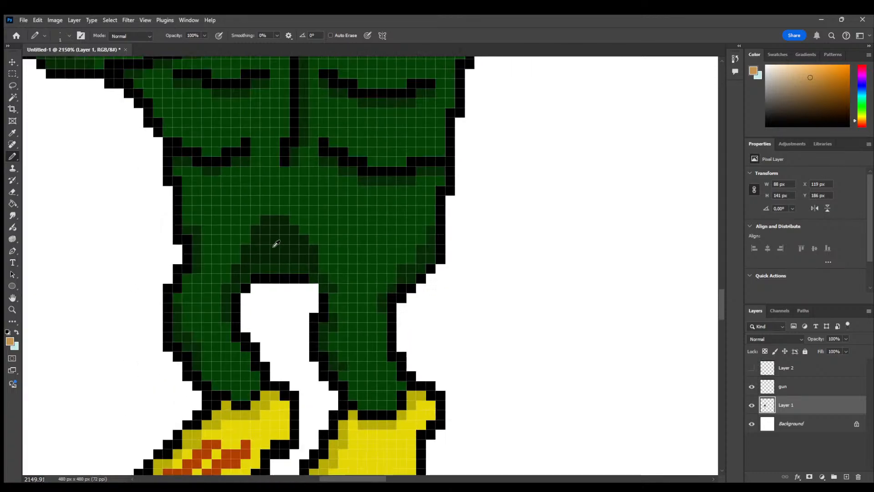
{"action": "scroll", "coordinate": [205, 114], "scroll_direction": "up", "scroll_amount": 2, "text": "alt"}
{"action": "scroll", "coordinate": [212, 144], "scroll_direction": "up", "scroll_amount": 3, "text": "alt"}
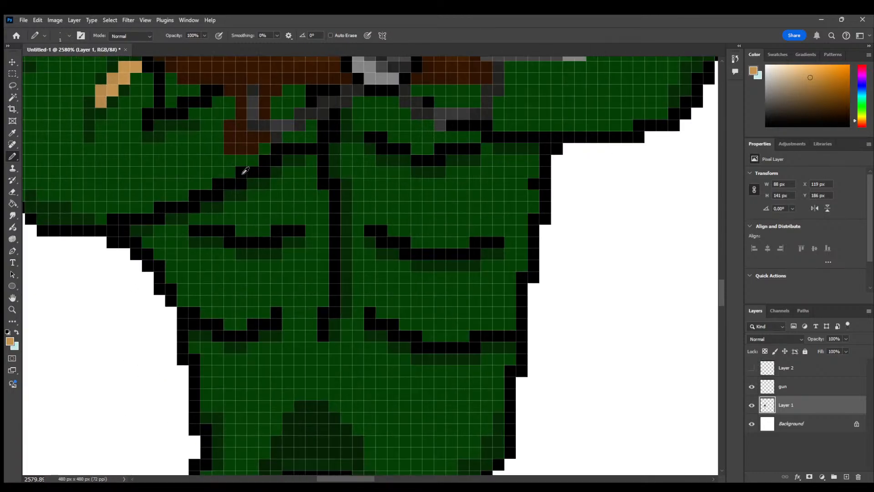
{"action": "left_click", "coordinate": [439, 242]}
{"action": "left_click_drag", "start_coordinate": [430, 230], "coordinate": [440, 230]}
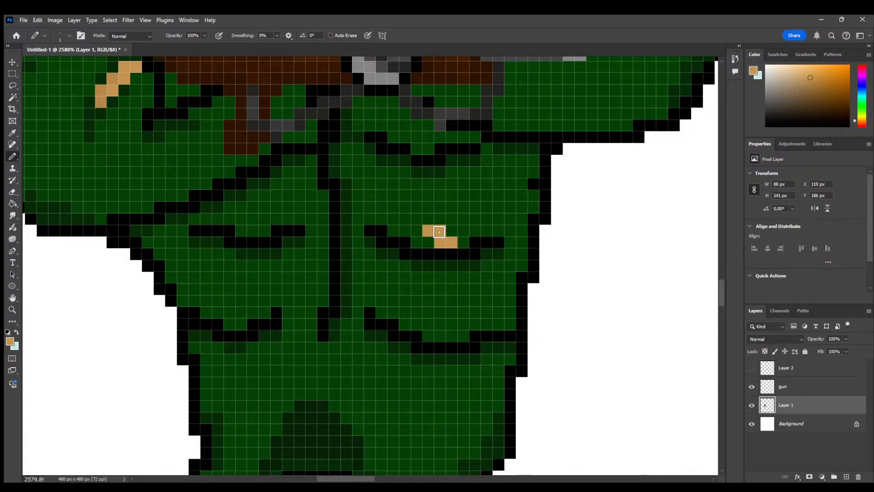
{"action": "left_click", "coordinate": [465, 265]}
{"action": "left_click", "coordinate": [475, 266]}
{"action": "left_click", "coordinate": [475, 277]}
{"action": "left_click", "coordinate": [486, 276]}
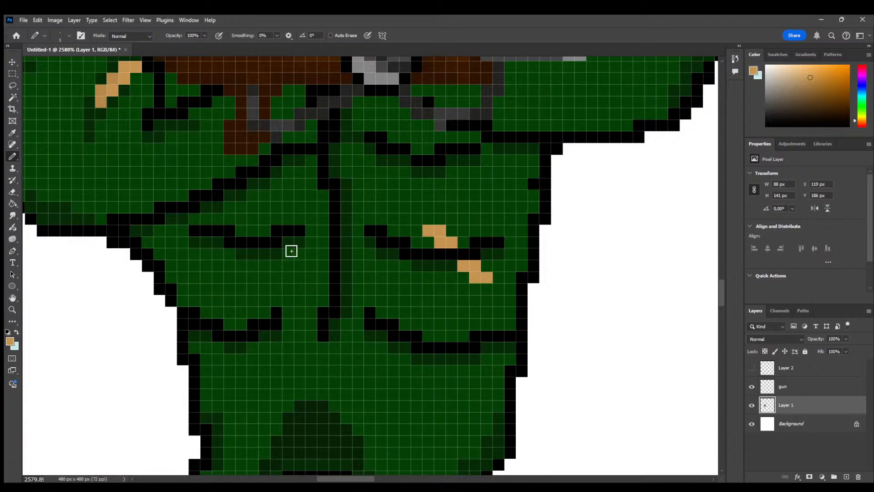
Pencil a longer tan diagonal tear across the middle abdominal crease below the gun's stock, leaving the black crease line intact
{"action": "left_click", "coordinate": [288, 207]}
{"action": "left_click", "coordinate": [288, 219]}
{"action": "left_click", "coordinate": [276, 219]}
{"action": "left_click", "coordinate": [265, 230]}
{"action": "left_click", "coordinate": [265, 254]}
{"action": "left_click", "coordinate": [276, 254]}
{"action": "left_click", "coordinate": [288, 242]}
{"action": "left_click", "coordinate": [265, 265]}
{"action": "left_click", "coordinate": [253, 254]}
{"action": "left_click", "coordinate": [241, 266]}
{"action": "left_click", "coordinate": [242, 277]}
{"action": "left_click", "coordinate": [252, 277]}
{"action": "left_click", "coordinate": [230, 289]}
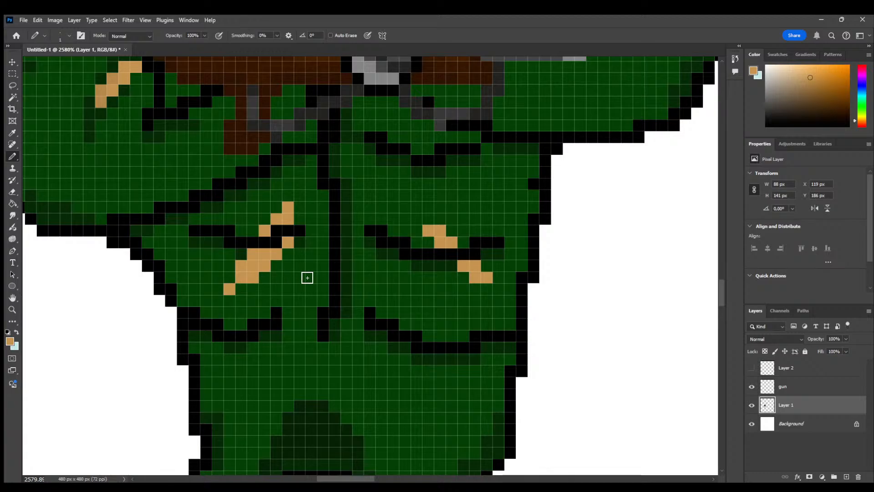
Pencil a tan diagonal tear across the upper abdominal crease just below the gun's round drum
{"action": "scroll", "coordinate": [340, 308], "scroll_direction": "down", "scroll_amount": 5, "text": "alt"}
{"action": "scroll", "coordinate": [341, 309], "scroll_direction": "up", "scroll_amount": 4, "text": "alt"}
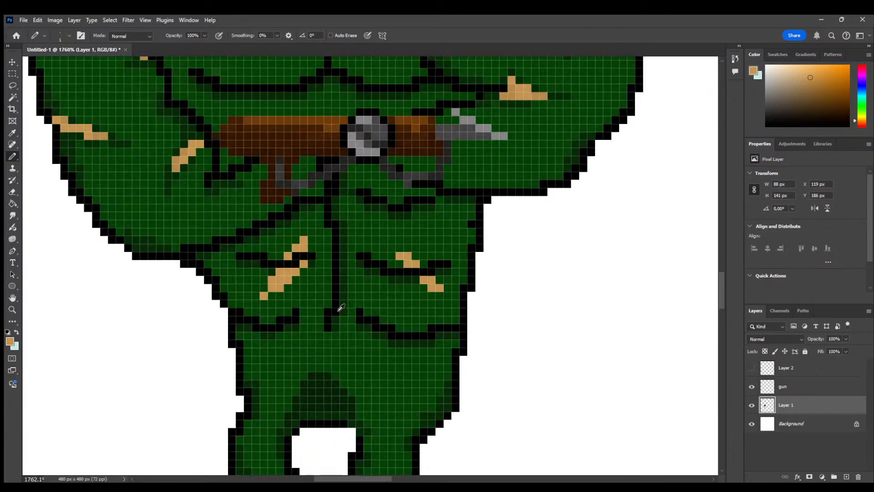
{"action": "scroll", "coordinate": [342, 260], "scroll_direction": "up", "scroll_amount": 3, "text": "alt"}
{"action": "left_click", "coordinate": [384, 184]}
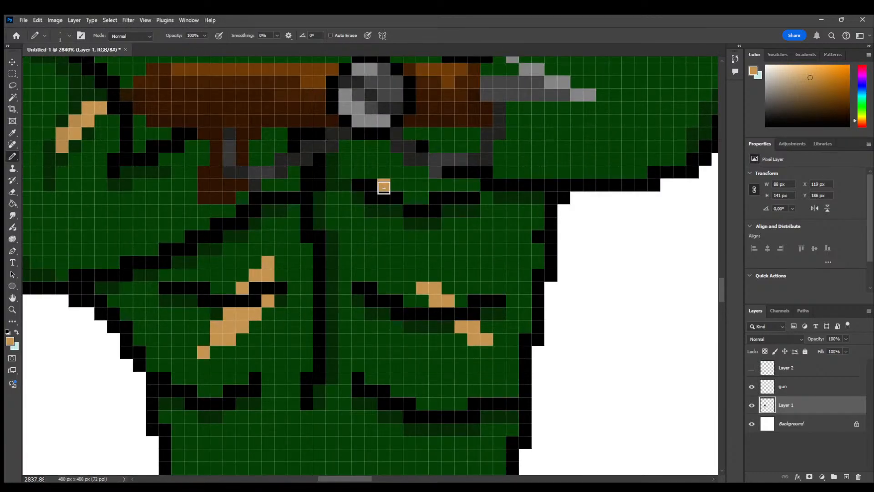
{"action": "left_click", "coordinate": [358, 198]}
{"action": "left_click", "coordinate": [370, 210]}
{"action": "left_click", "coordinate": [358, 210]}
{"action": "left_click", "coordinate": [345, 223]}
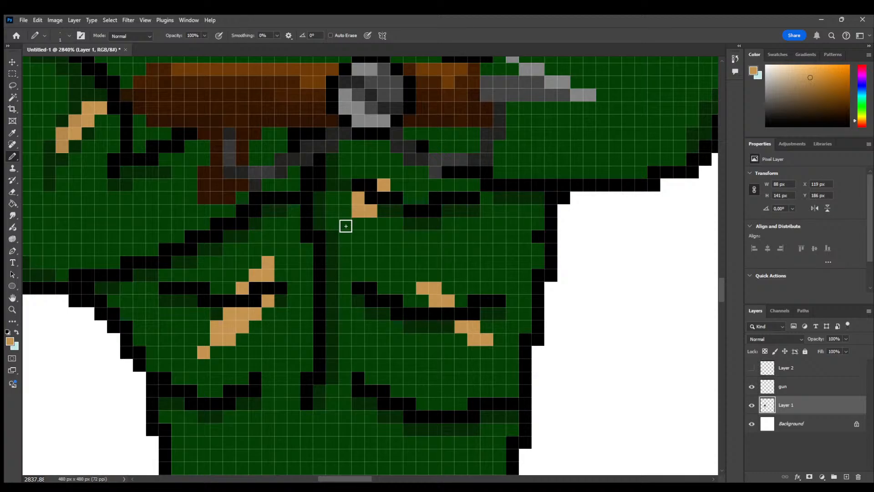
{"action": "left_click", "coordinate": [371, 172]}
{"action": "left_click", "coordinate": [384, 172]}
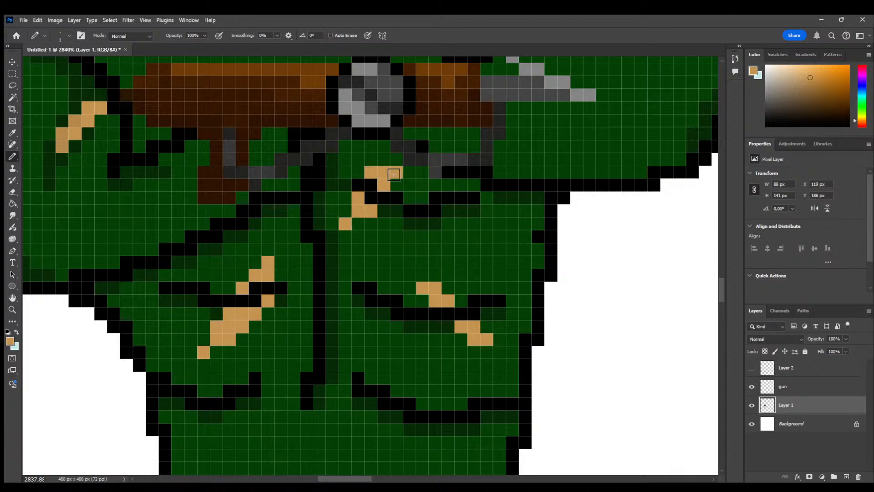
{"action": "left_click", "coordinate": [396, 159]}
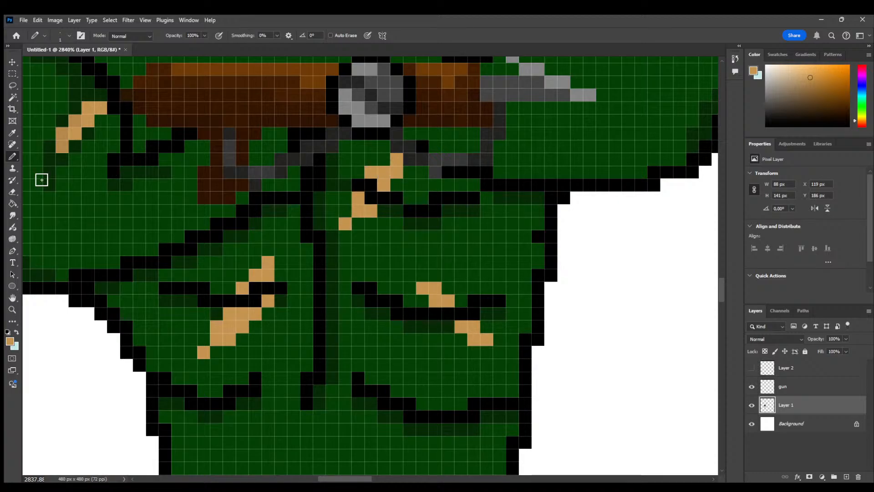
Sample the dark green shadow colour and add shadow pixels around the lower end of the tear below the gun's drum
{"action": "left_click", "coordinate": [13, 133]}
{"action": "left_click", "coordinate": [384, 208]}
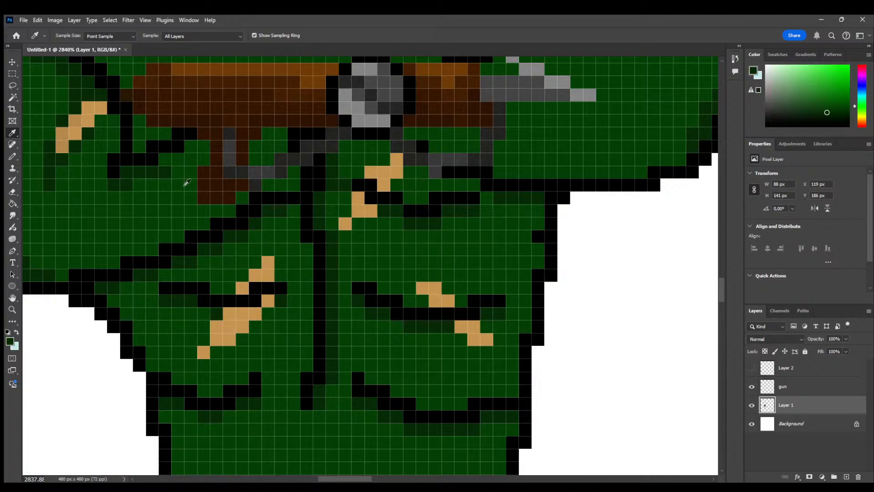
{"action": "left_click", "coordinate": [13, 156]}
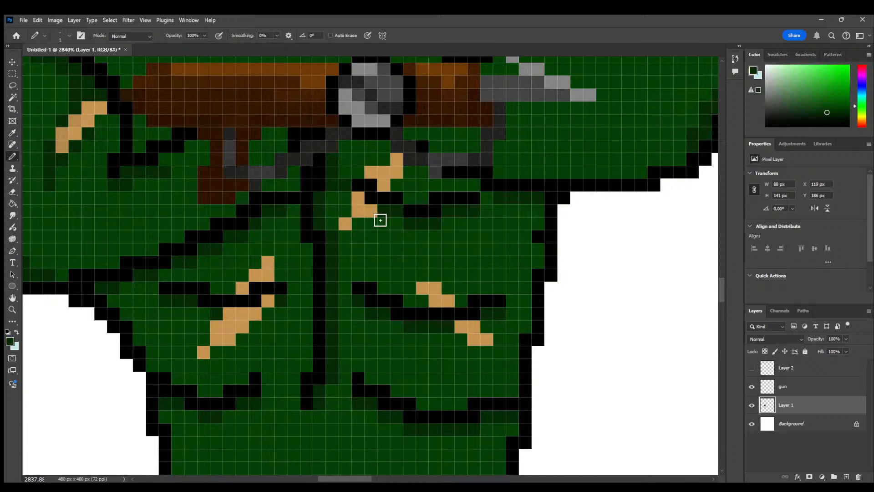
{"action": "left_click", "coordinate": [361, 223]}
{"action": "left_click", "coordinate": [346, 235]}
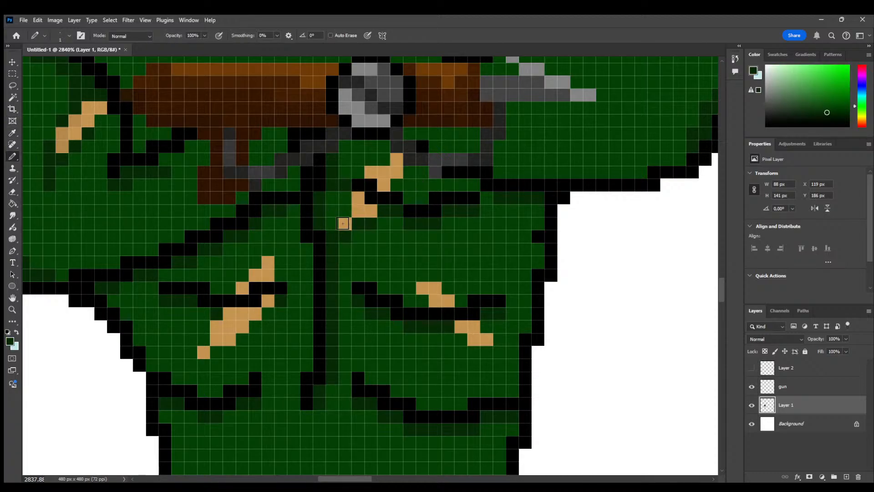
{"action": "left_click", "coordinate": [345, 211]}
Add dark green shadow pixels along the edges and beyond both ends of the abdominal tear below the gun's pointed end
{"action": "left_click", "coordinate": [420, 300]}
{"action": "left_click", "coordinate": [411, 287]}
{"action": "left_click", "coordinate": [409, 277]}
{"action": "left_click", "coordinate": [398, 262]}
{"action": "left_click", "coordinate": [436, 276]}
{"action": "left_click", "coordinate": [447, 288]}
{"action": "left_click", "coordinate": [461, 301]}
{"action": "left_click_drag", "start_coordinate": [471, 351], "coordinate": [501, 352]}
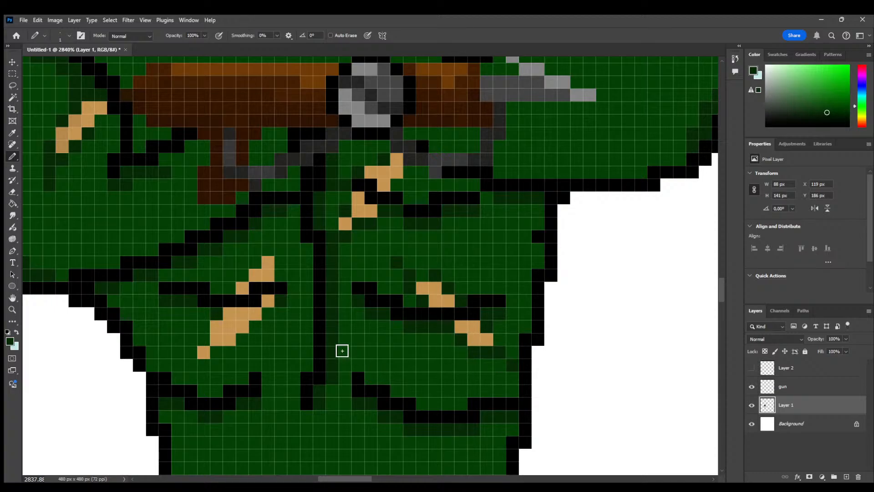
Outline the long abdominal tear below the gun's stock with dark green shadow pixels, extending them past both of its ends
{"action": "left_click", "coordinate": [195, 353]}
{"action": "left_click", "coordinate": [201, 341]}
{"action": "left_click", "coordinate": [221, 354]}
{"action": "left_click", "coordinate": [244, 340]}
{"action": "left_click", "coordinate": [256, 327]}
{"action": "left_click", "coordinate": [268, 314]}
{"action": "left_click", "coordinate": [241, 277]}
{"action": "left_click", "coordinate": [251, 260]}
{"action": "left_click", "coordinate": [270, 252]}
{"action": "left_click", "coordinate": [279, 268]}
{"action": "left_click", "coordinate": [282, 249]}
{"action": "left_click", "coordinate": [290, 236]}
{"action": "left_click", "coordinate": [182, 375]}
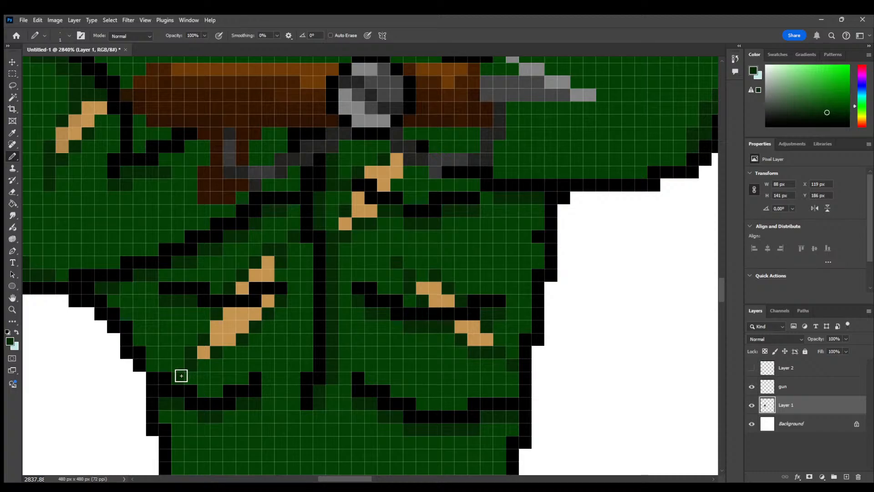
{"action": "scroll", "coordinate": [140, 243], "scroll_direction": "down", "scroll_amount": 5, "text": "alt"}
{"action": "scroll", "coordinate": [86, 173], "scroll_direction": "up", "scroll_amount": 4, "text": "alt"}
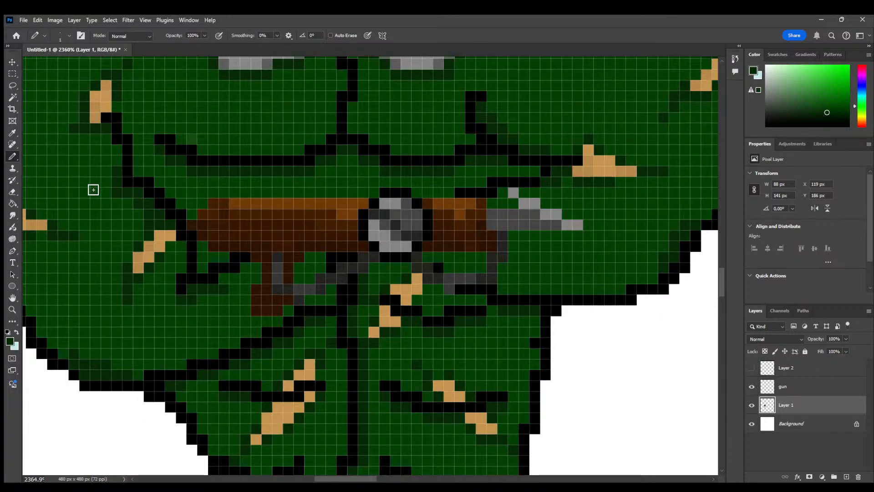
{"action": "scroll", "coordinate": [96, 223], "scroll_direction": "up", "scroll_amount": 3, "text": "alt"}
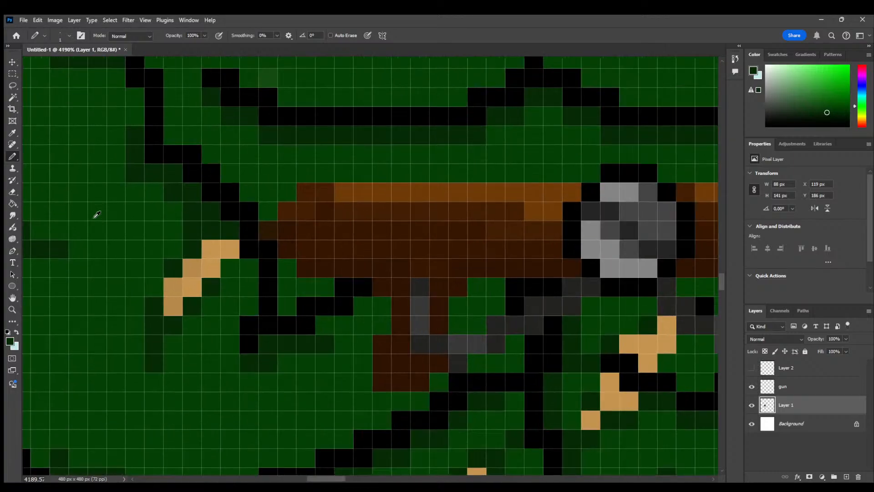
Sample the darker tan from the tear beside the gun's stock and shade the abdominal tear below the gun's pointed end
{"action": "left_click", "coordinate": [12, 132]}
{"action": "left_click", "coordinate": [193, 260]}
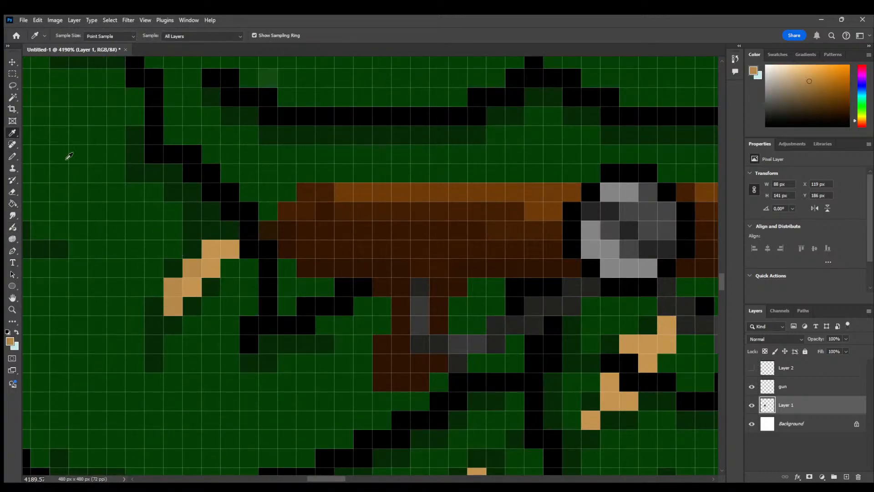
{"action": "left_click", "coordinate": [12, 156]}
{"action": "scroll", "coordinate": [327, 296], "scroll_direction": "down", "scroll_amount": 5, "text": "alt"}
{"action": "scroll", "coordinate": [484, 416], "scroll_direction": "down", "scroll_amount": 2, "text": "alt"}
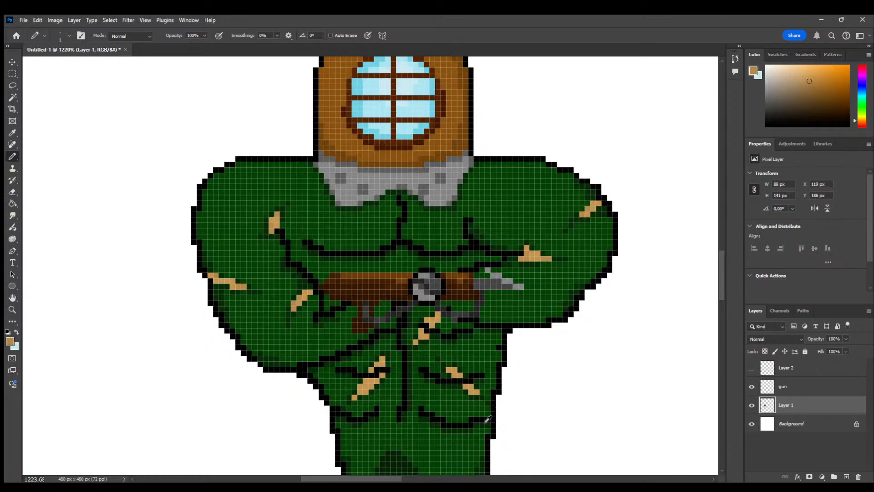
{"action": "scroll", "coordinate": [485, 416], "scroll_direction": "up", "scroll_amount": 5, "text": "alt"}
{"action": "left_click", "coordinate": [465, 328]}
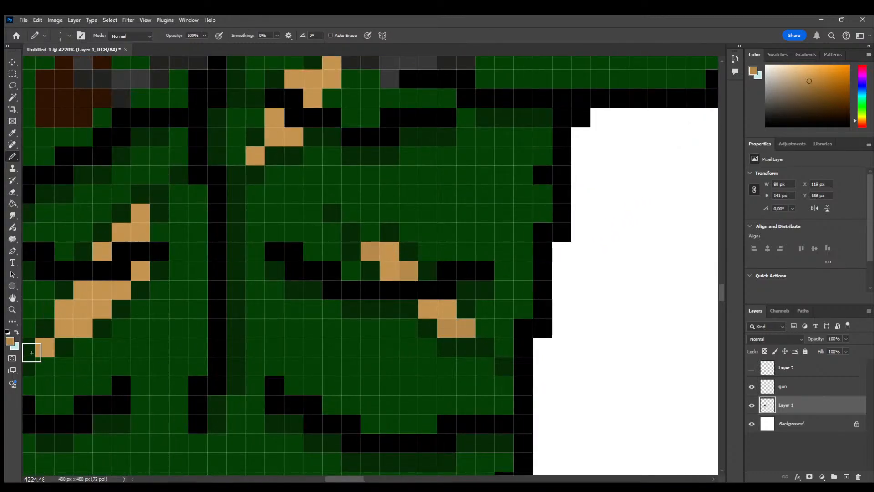
Shade the edges and ends of the long abdominal tear below the gun's stock with darker tan pixels
{"action": "left_click", "coordinate": [45, 347]}
{"action": "left_click", "coordinate": [63, 310]}
{"action": "left_click", "coordinate": [79, 288]}
{"action": "left_click", "coordinate": [100, 254]}
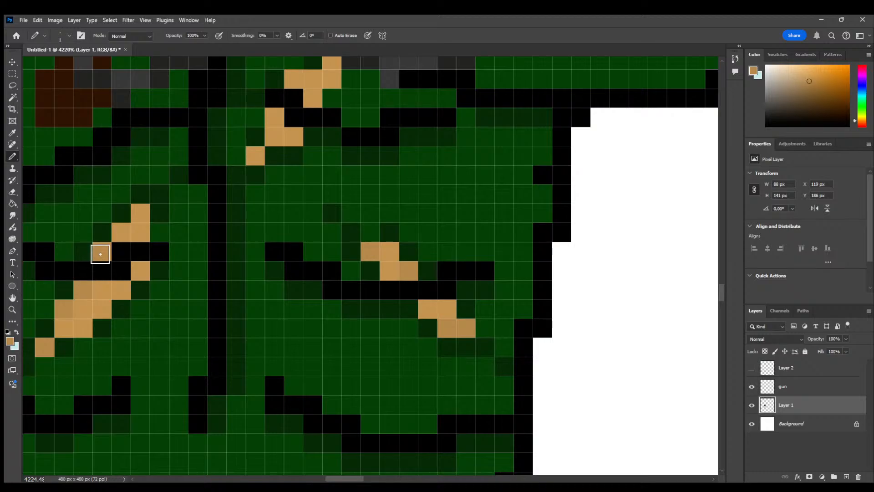
{"action": "left_click", "coordinate": [139, 220]}
{"action": "left_click", "coordinate": [144, 272]}
Shade the lower end of the abdominal tear below the gun's round drum with the darker tan
{"action": "left_click", "coordinate": [255, 155]}
{"action": "scroll", "coordinate": [333, 177], "scroll_direction": "up", "scroll_amount": 2, "text": "alt"}
{"action": "scroll", "coordinate": [333, 177], "scroll_direction": "up", "scroll_amount": 3}
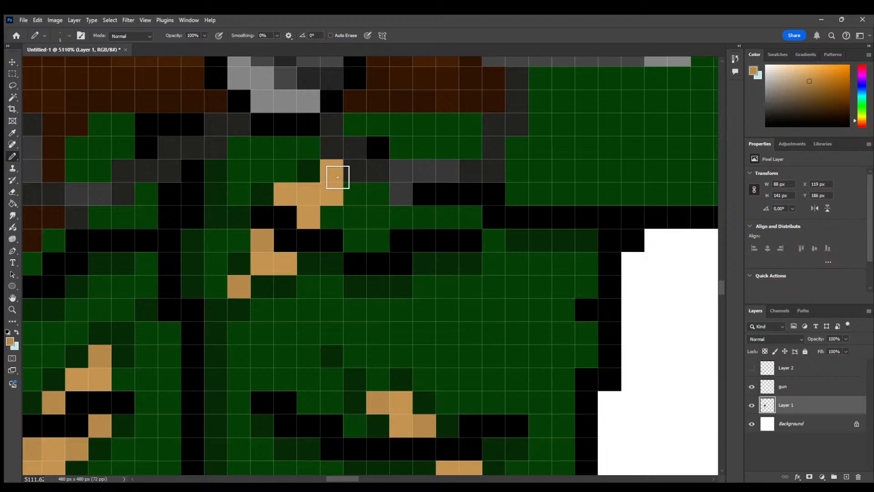
{"action": "scroll", "coordinate": [319, 210], "scroll_direction": "down", "scroll_amount": 3, "text": "alt"}
{"action": "scroll", "coordinate": [325, 208], "scroll_direction": "down", "scroll_amount": 5, "text": "alt"}
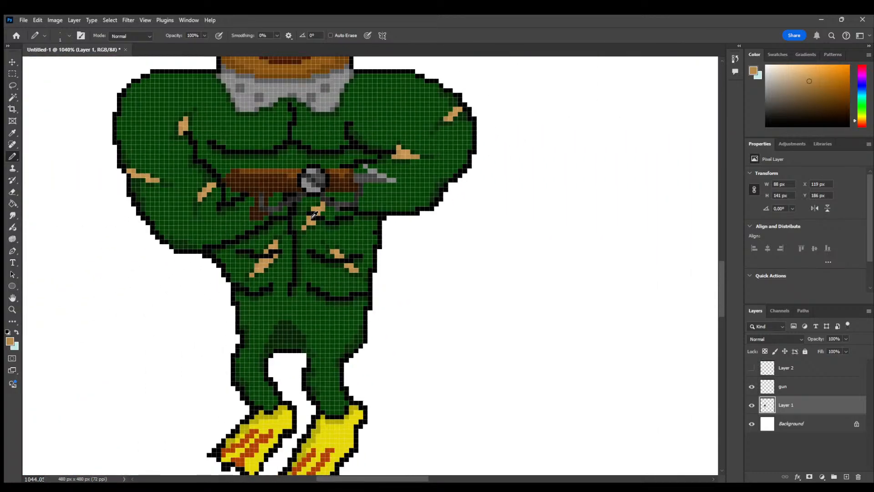
{"action": "scroll", "coordinate": [155, 211], "scroll_direction": "up", "scroll_amount": 1}
{"action": "scroll", "coordinate": [155, 211], "scroll_direction": "up", "scroll_amount": 1}
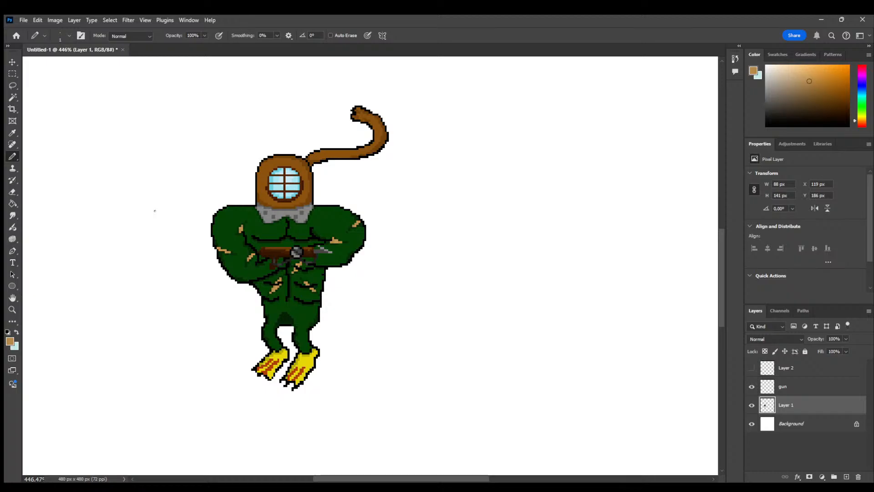
Add another darker tan pixel to the lower part of the abdominal tear below the gun's pointed end
{"action": "scroll", "coordinate": [249, 265], "scroll_direction": "up", "scroll_amount": 10, "text": "alt"}
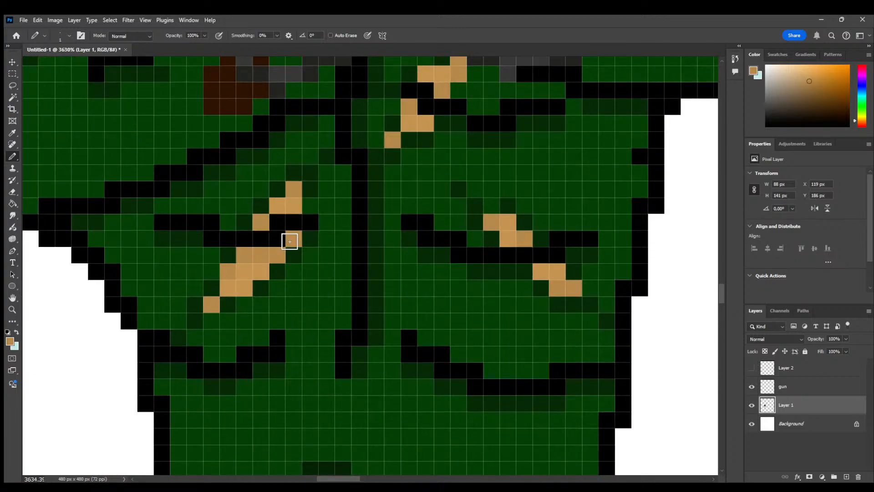
{"action": "left_click_drag", "start_coordinate": [550, 274], "coordinate": [545, 273]}
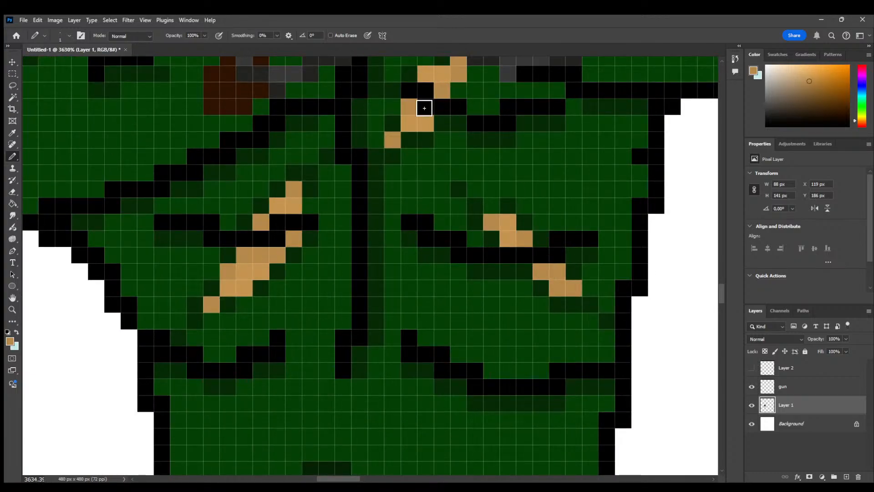
{"action": "scroll", "coordinate": [424, 126], "scroll_direction": "down", "scroll_amount": 7, "text": "alt"}
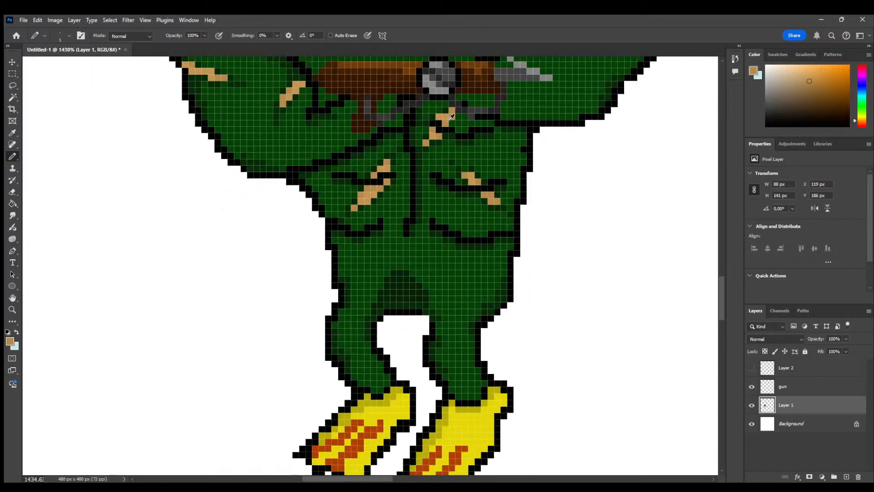
{"action": "scroll", "coordinate": [451, 117], "scroll_direction": "down", "scroll_amount": 3, "text": "alt"}
{"action": "scroll", "coordinate": [562, 152], "scroll_direction": "up", "scroll_amount": 5}
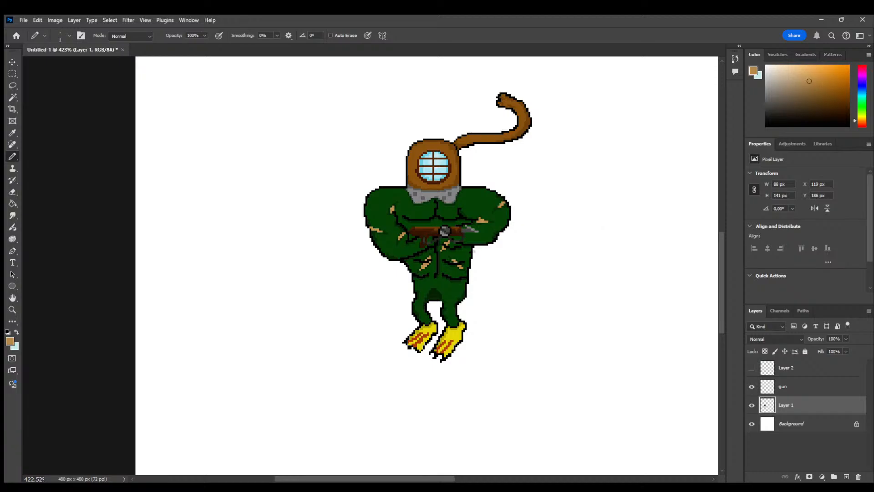
Sample the suit's base green and paint over the black outline notch on the torso's side below the gun's pointed end
{"action": "scroll", "coordinate": [509, 258], "scroll_direction": "up", "scroll_amount": 10, "text": "alt"}
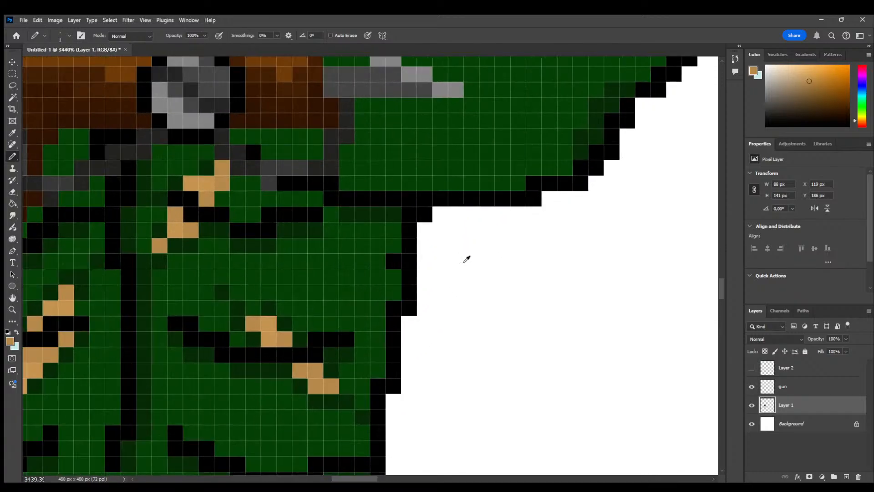
{"action": "left_click", "coordinate": [13, 133]}
{"action": "left_click", "coordinate": [301, 296]}
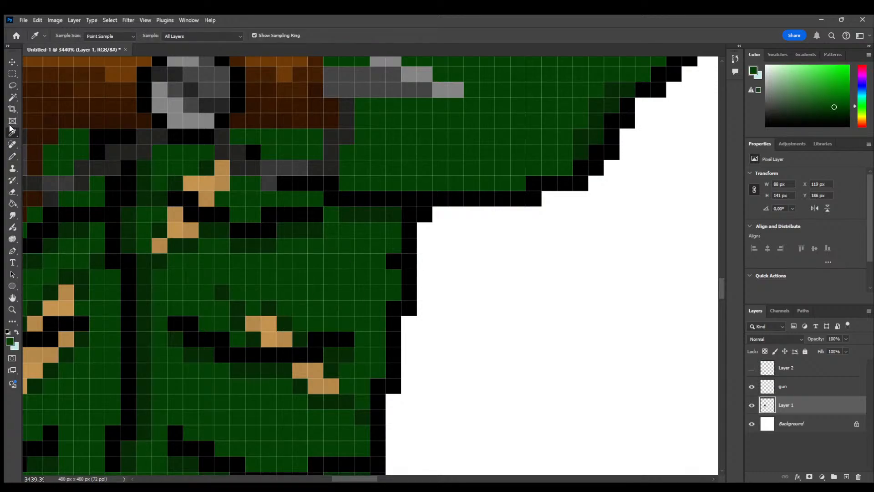
{"action": "left_click", "coordinate": [12, 156]}
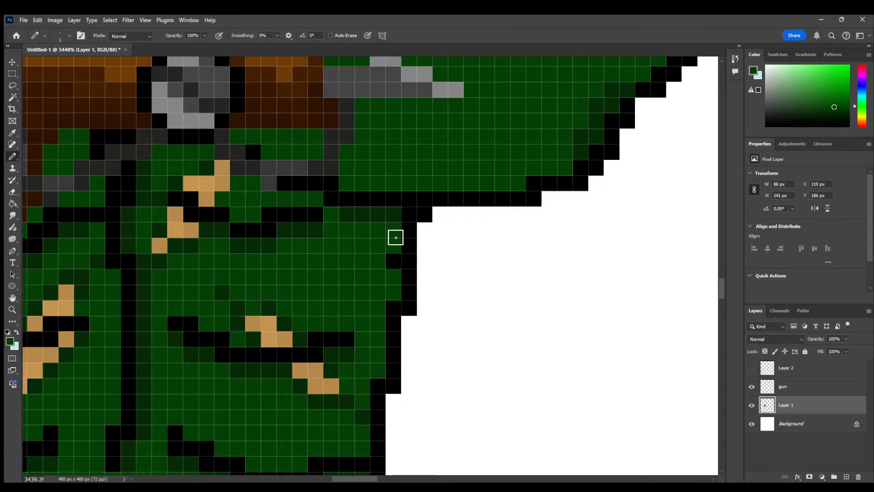
{"action": "left_click", "coordinate": [394, 254]}
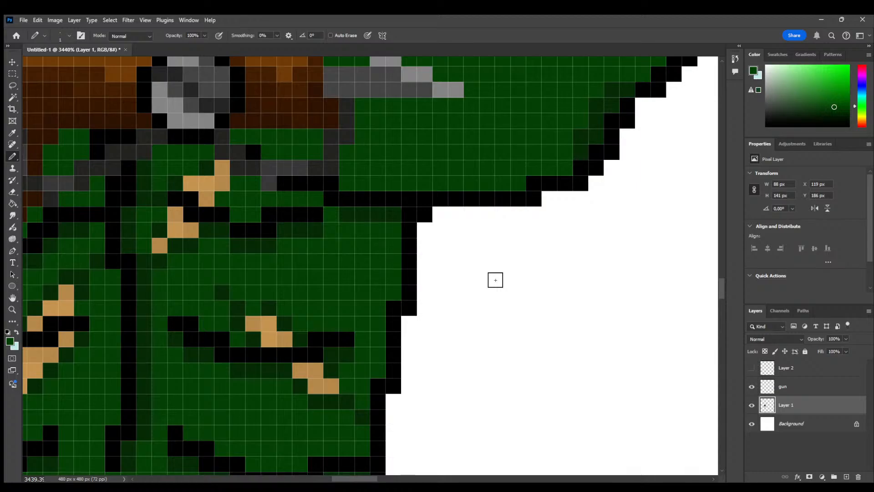
{"action": "scroll", "coordinate": [495, 277], "scroll_direction": "down", "scroll_amount": 3, "text": "alt"}
{"action": "scroll", "coordinate": [476, 275], "scroll_direction": "up", "scroll_amount": 3, "text": "alt"}
Replace the extra black corner pixel where the arm's underside meets the torso with green, and erase it to transparency
{"action": "left_click", "coordinate": [454, 241]}
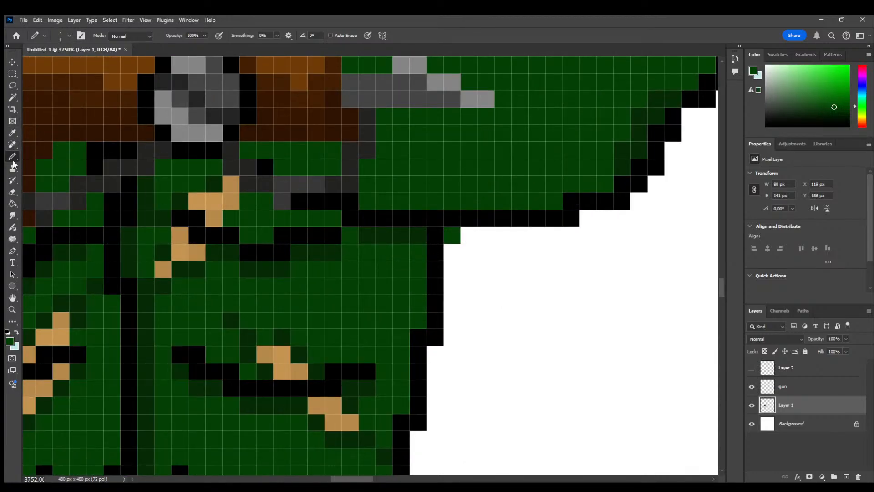
{"action": "left_click", "coordinate": [12, 191]}
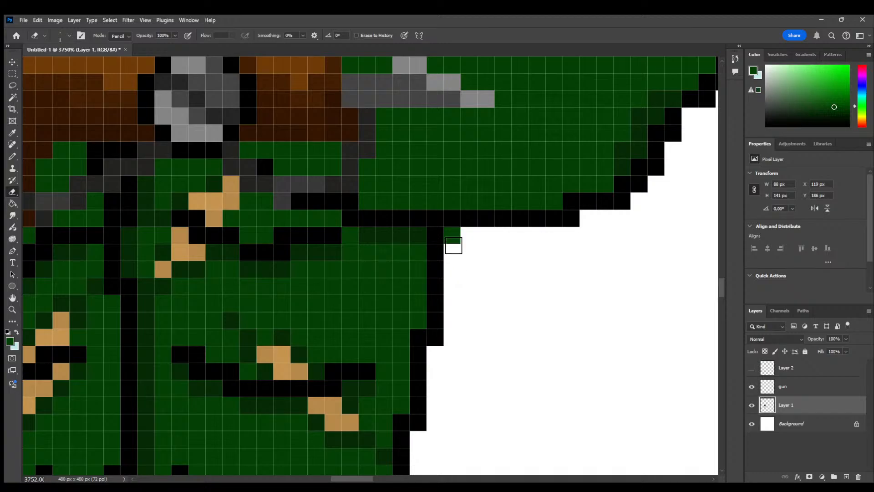
{"action": "left_click", "coordinate": [453, 236]}
{"action": "scroll", "coordinate": [496, 321], "scroll_direction": "down", "scroll_amount": 10, "text": "alt"}
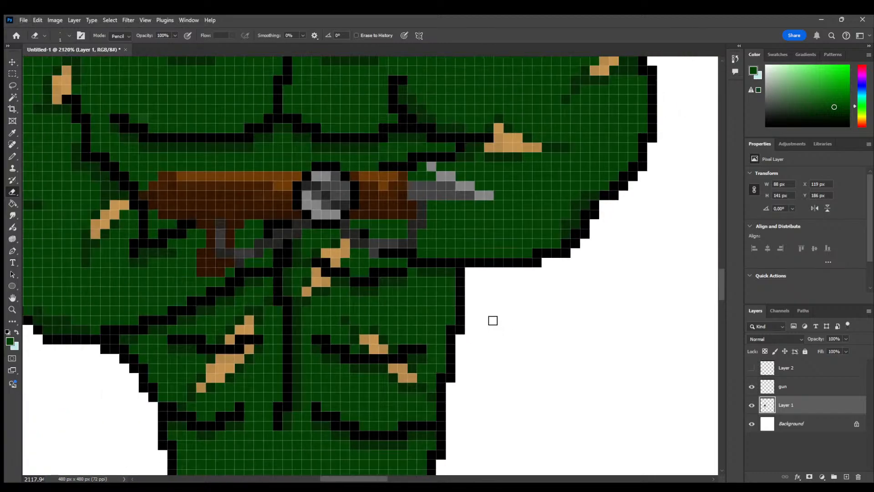
{"action": "scroll", "coordinate": [610, 378], "scroll_direction": "up", "scroll_amount": 1, "text": "alt"}
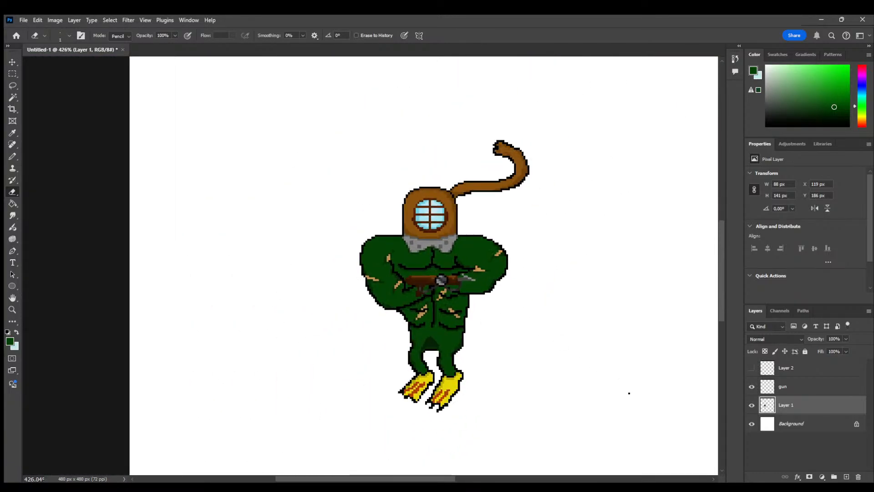
{"action": "scroll", "coordinate": [569, 346], "scroll_direction": "up", "scroll_amount": 1, "text": "alt"}
Erase the protruding black corner pixels along the lower outer outline of the arm on the gun's stock side
{"action": "scroll", "coordinate": [322, 324], "scroll_direction": "up", "scroll_amount": 12, "text": "alt"}
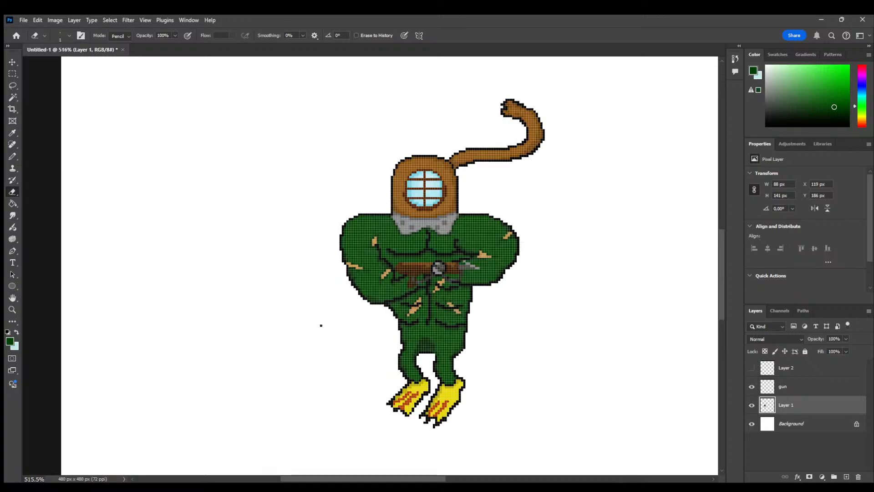
{"action": "left_click", "coordinate": [365, 264]}
{"action": "left_click", "coordinate": [389, 288]}
{"action": "left_click", "coordinate": [377, 276]}
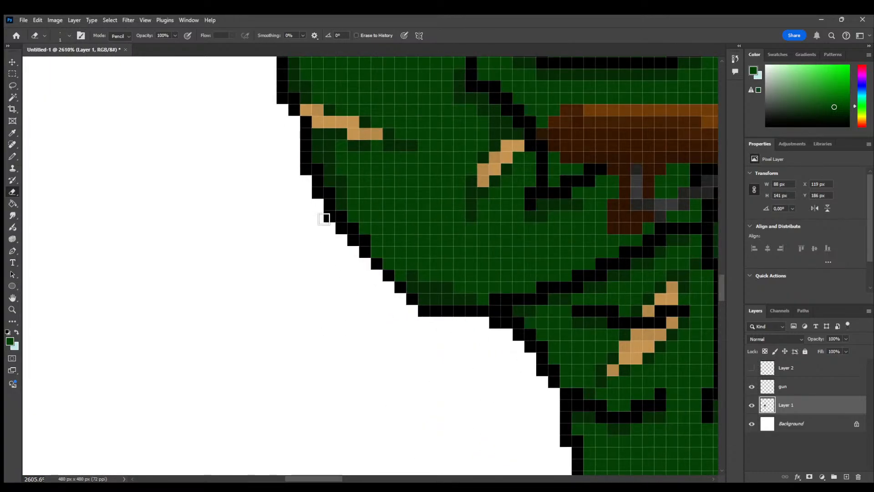
{"action": "left_click", "coordinate": [304, 169]}
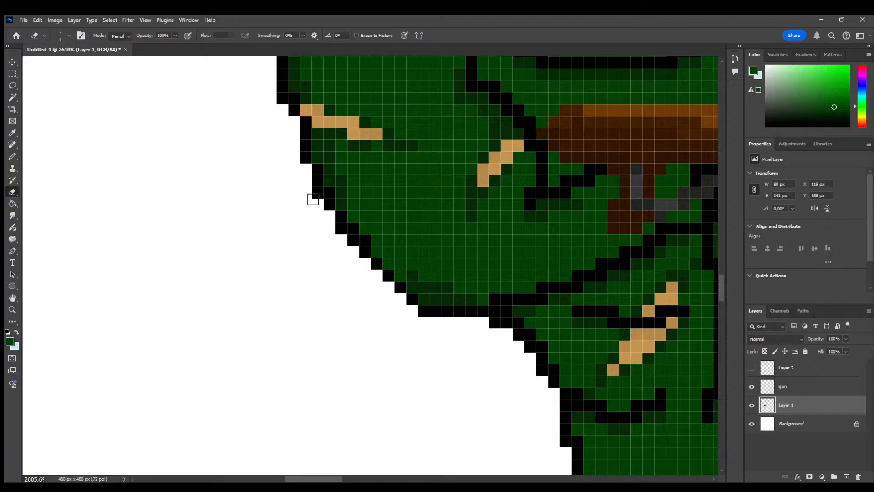
{"action": "scroll", "coordinate": [226, 238], "scroll_direction": "down", "scroll_amount": 4, "text": "alt"}
{"action": "scroll", "coordinate": [225, 239], "scroll_direction": "down", "scroll_amount": 8, "text": "alt"}
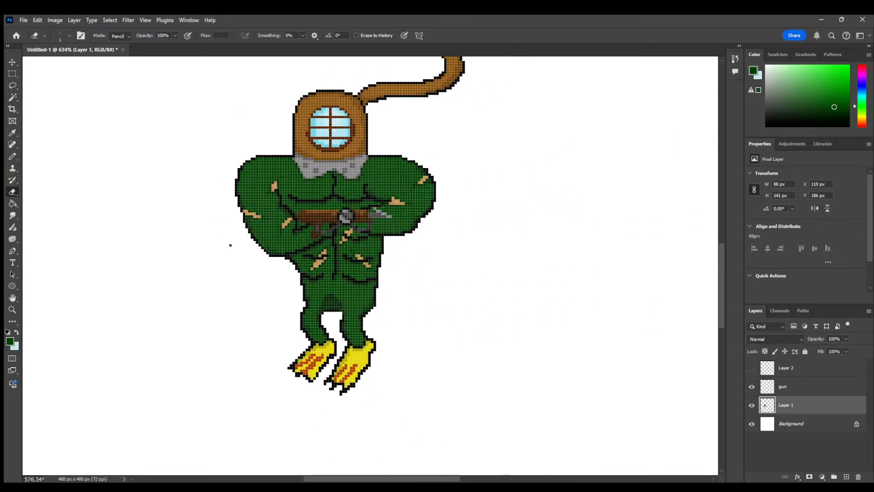
Sample the outline black and pencil a pixel into the diagonal lower outline of the arm beyond the gun's pointed end
{"action": "scroll", "coordinate": [377, 226], "scroll_direction": "up", "scroll_amount": 10, "text": "alt"}
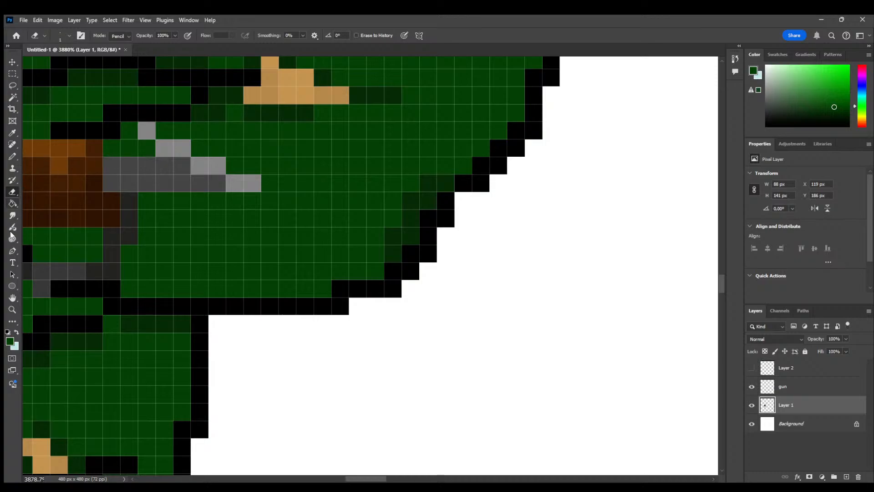
{"action": "left_click", "coordinate": [9, 343]}
{"action": "key", "text": "i"}
{"action": "left_click", "coordinate": [454, 214]}
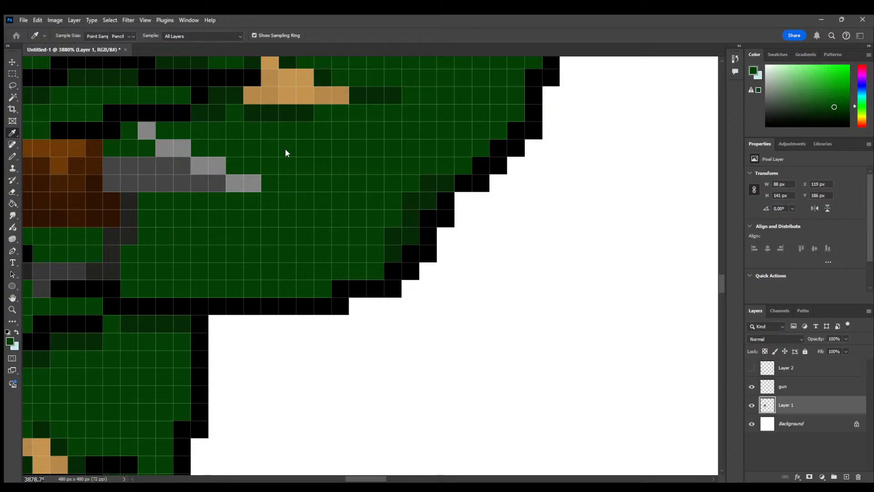
{"action": "key", "text": "e"}
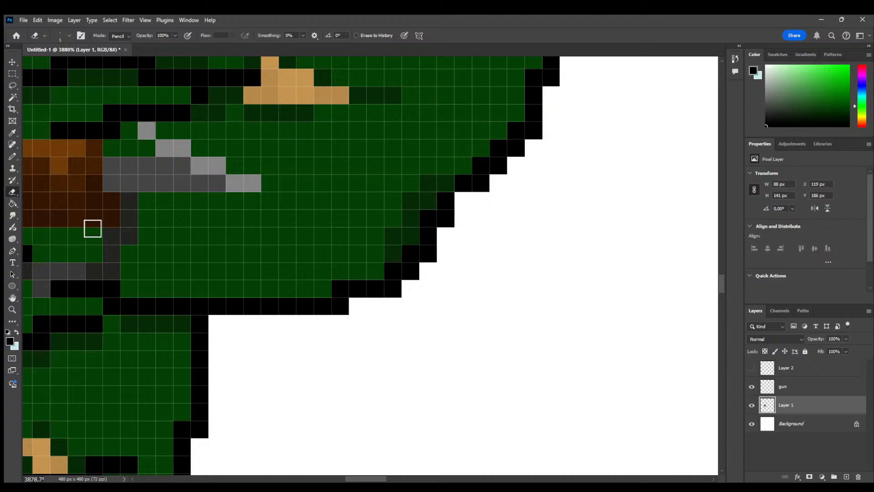
{"action": "key", "text": "b"}
{"action": "left_click", "coordinate": [463, 200]}
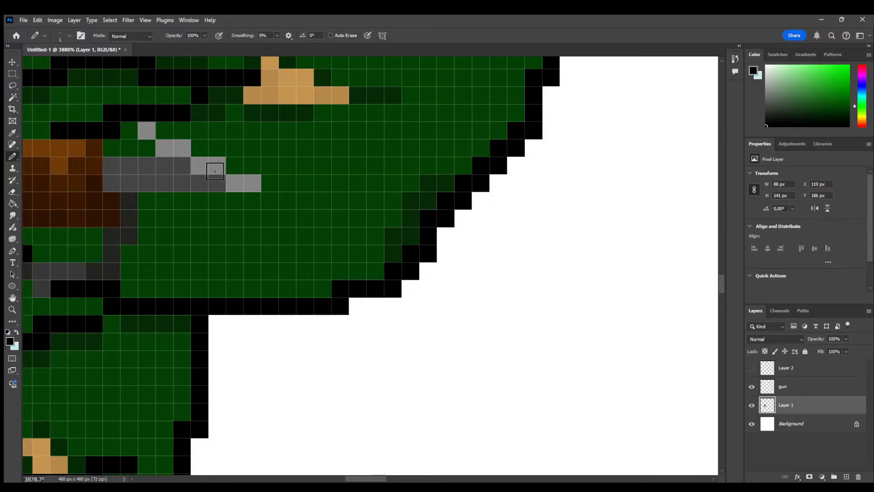
Sample the dark green shadow colour and recolour the inner doubled outline pixels along that arm's diagonal edge, extending the shadow up the arm
{"action": "left_click", "coordinate": [13, 133]}
{"action": "left_click", "coordinate": [428, 201]}
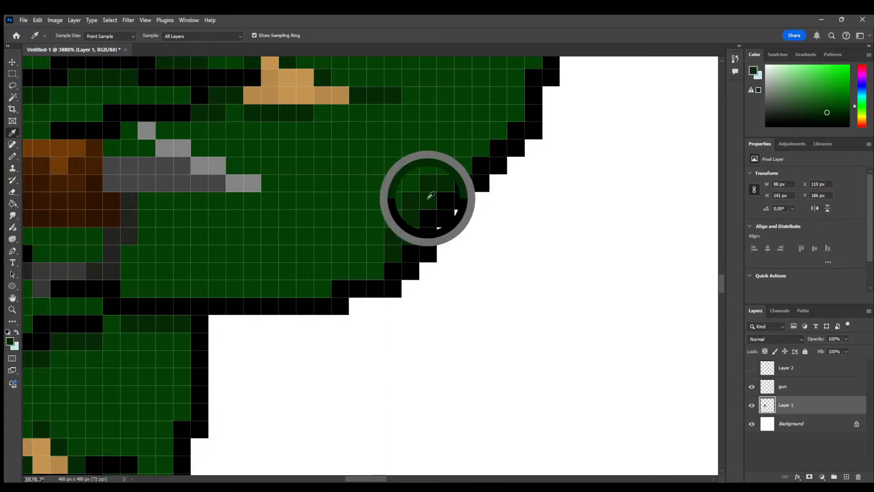
{"action": "left_click", "coordinate": [12, 156]}
{"action": "left_click", "coordinate": [430, 214]}
{"action": "mouse_move", "coordinate": [429, 214]}
{"action": "left_mouse_down"}
{"action": "mouse_move", "coordinate": [488, 162]}
{"action": "mouse_move", "coordinate": [513, 119]}
{"action": "left_mouse_up"}
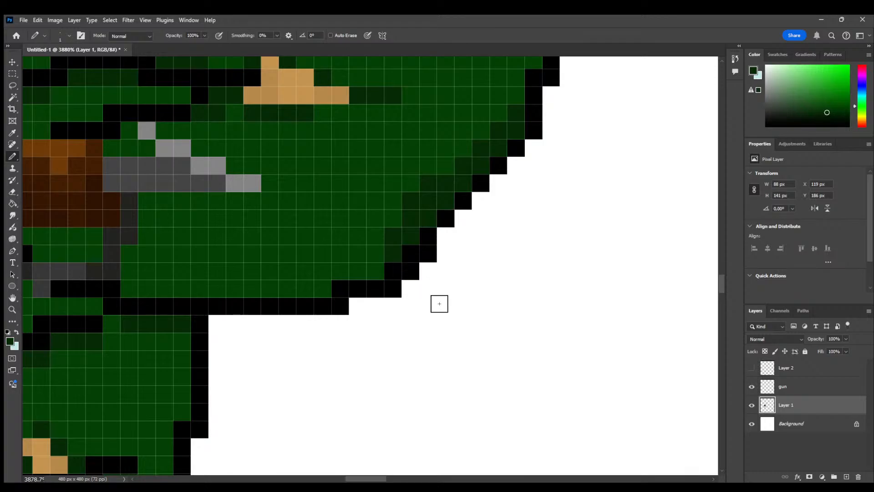
Examine the whole diver figure, checking the tear shading and the cleaned-up outline
{"action": "scroll", "coordinate": [440, 297], "scroll_direction": "down", "scroll_amount": 10, "text": "alt"}
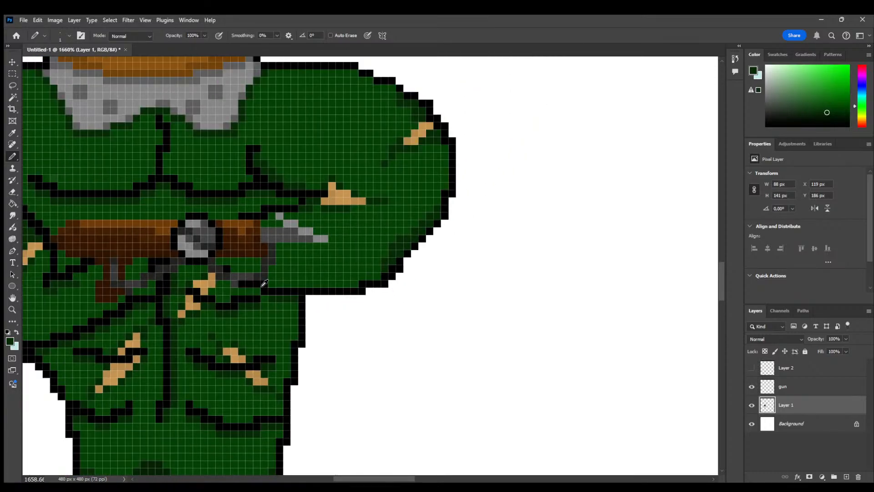
{"action": "scroll", "coordinate": [182, 324], "scroll_direction": "down", "scroll_amount": 2, "text": "alt"}
{"action": "scroll", "coordinate": [82, 354], "scroll_direction": "up", "scroll_amount": 2, "text": "alt"}
{"action": "scroll", "coordinate": [82, 354], "scroll_direction": "up", "scroll_amount": 1, "text": "alt"}
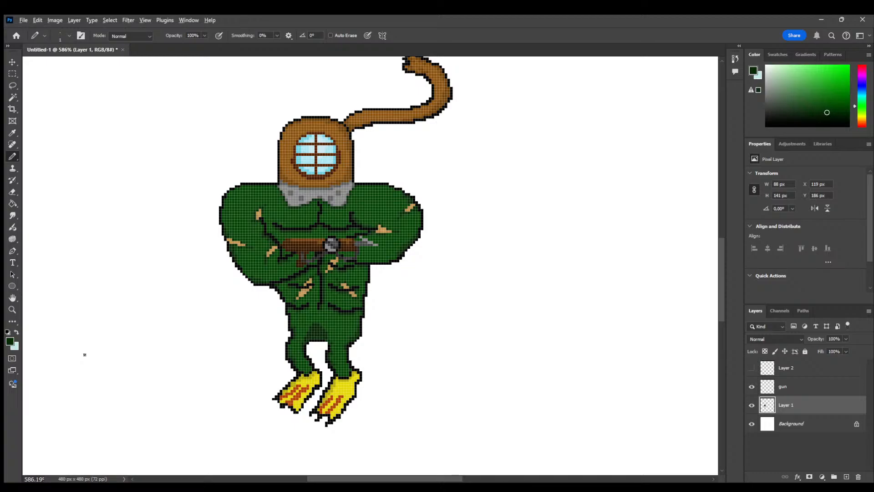
{"action": "scroll", "coordinate": [82, 353], "scroll_direction": "down", "scroll_amount": 3, "text": "alt"}
{"action": "scroll", "coordinate": [355, 428], "scroll_direction": "down", "scroll_amount": 1, "text": "alt"}
{"action": "scroll", "coordinate": [356, 427], "scroll_direction": "up", "scroll_amount": 2, "text": "alt"}
{"action": "scroll", "coordinate": [356, 428], "scroll_direction": "up", "scroll_amount": 1}
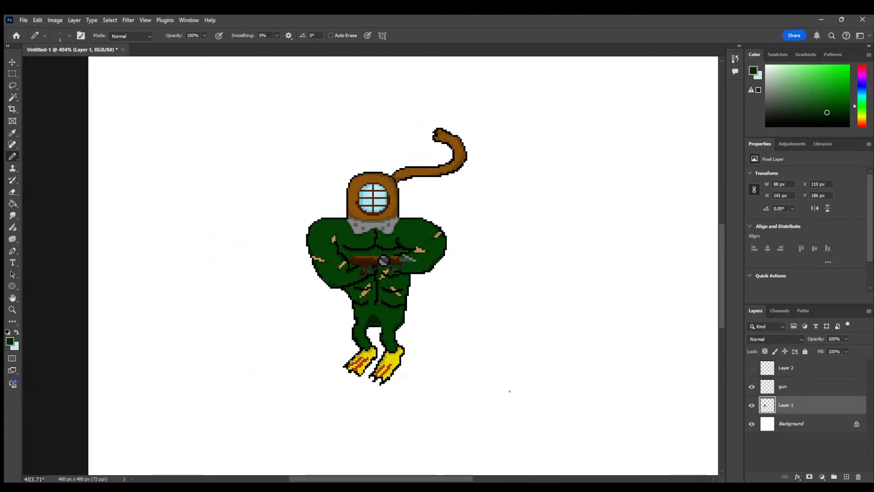